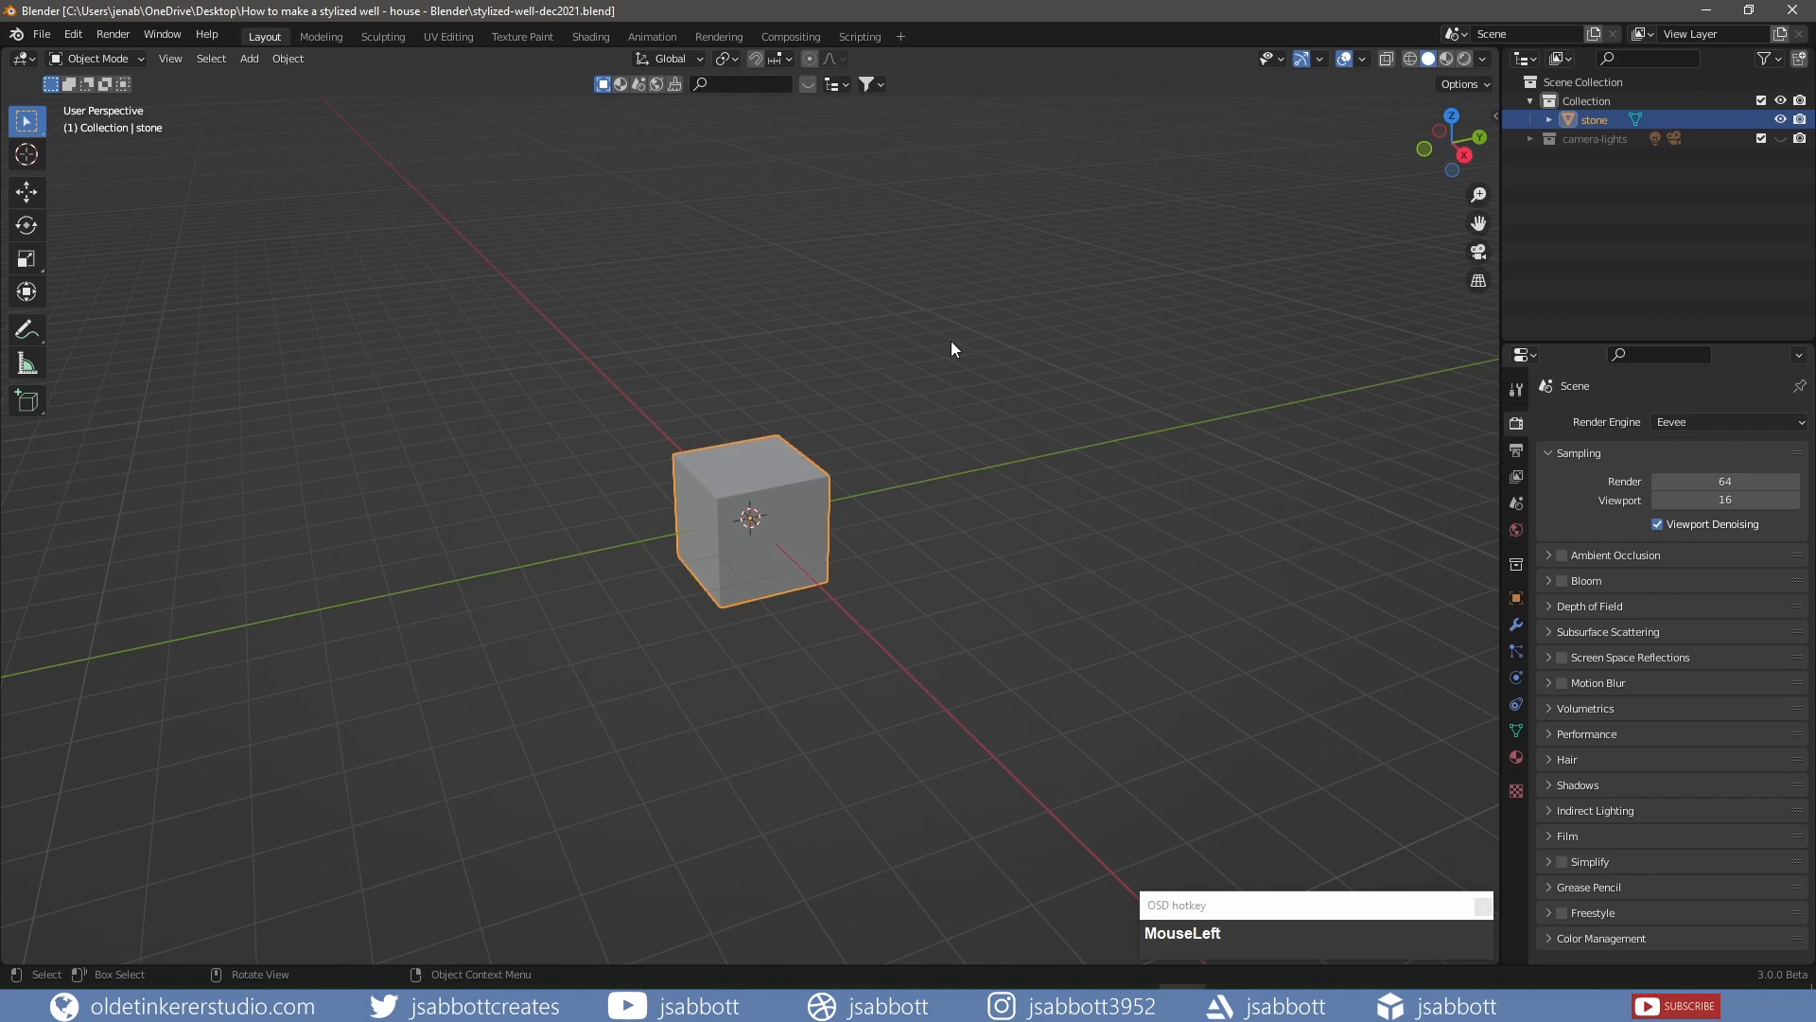
Add a Bevel modifier with 3 segments to the stone cube and apply it
left_click(1516, 625)
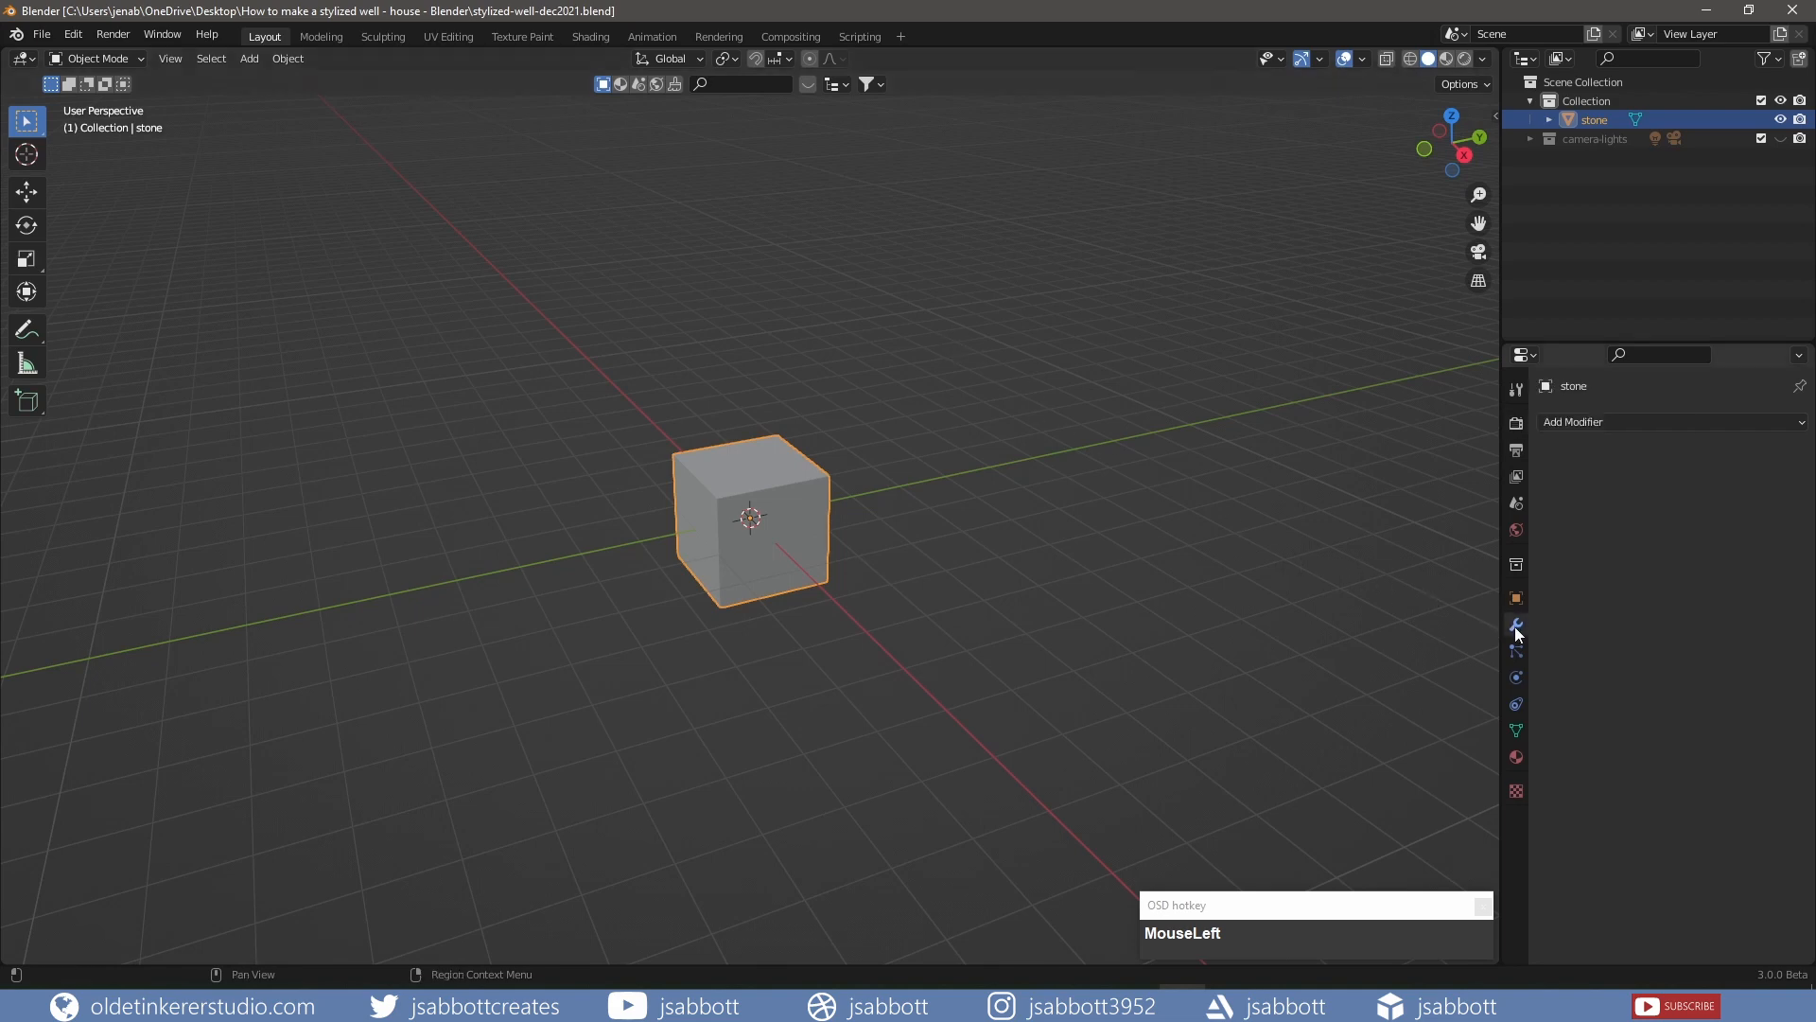
left_click(1607, 423)
left_click(1472, 492)
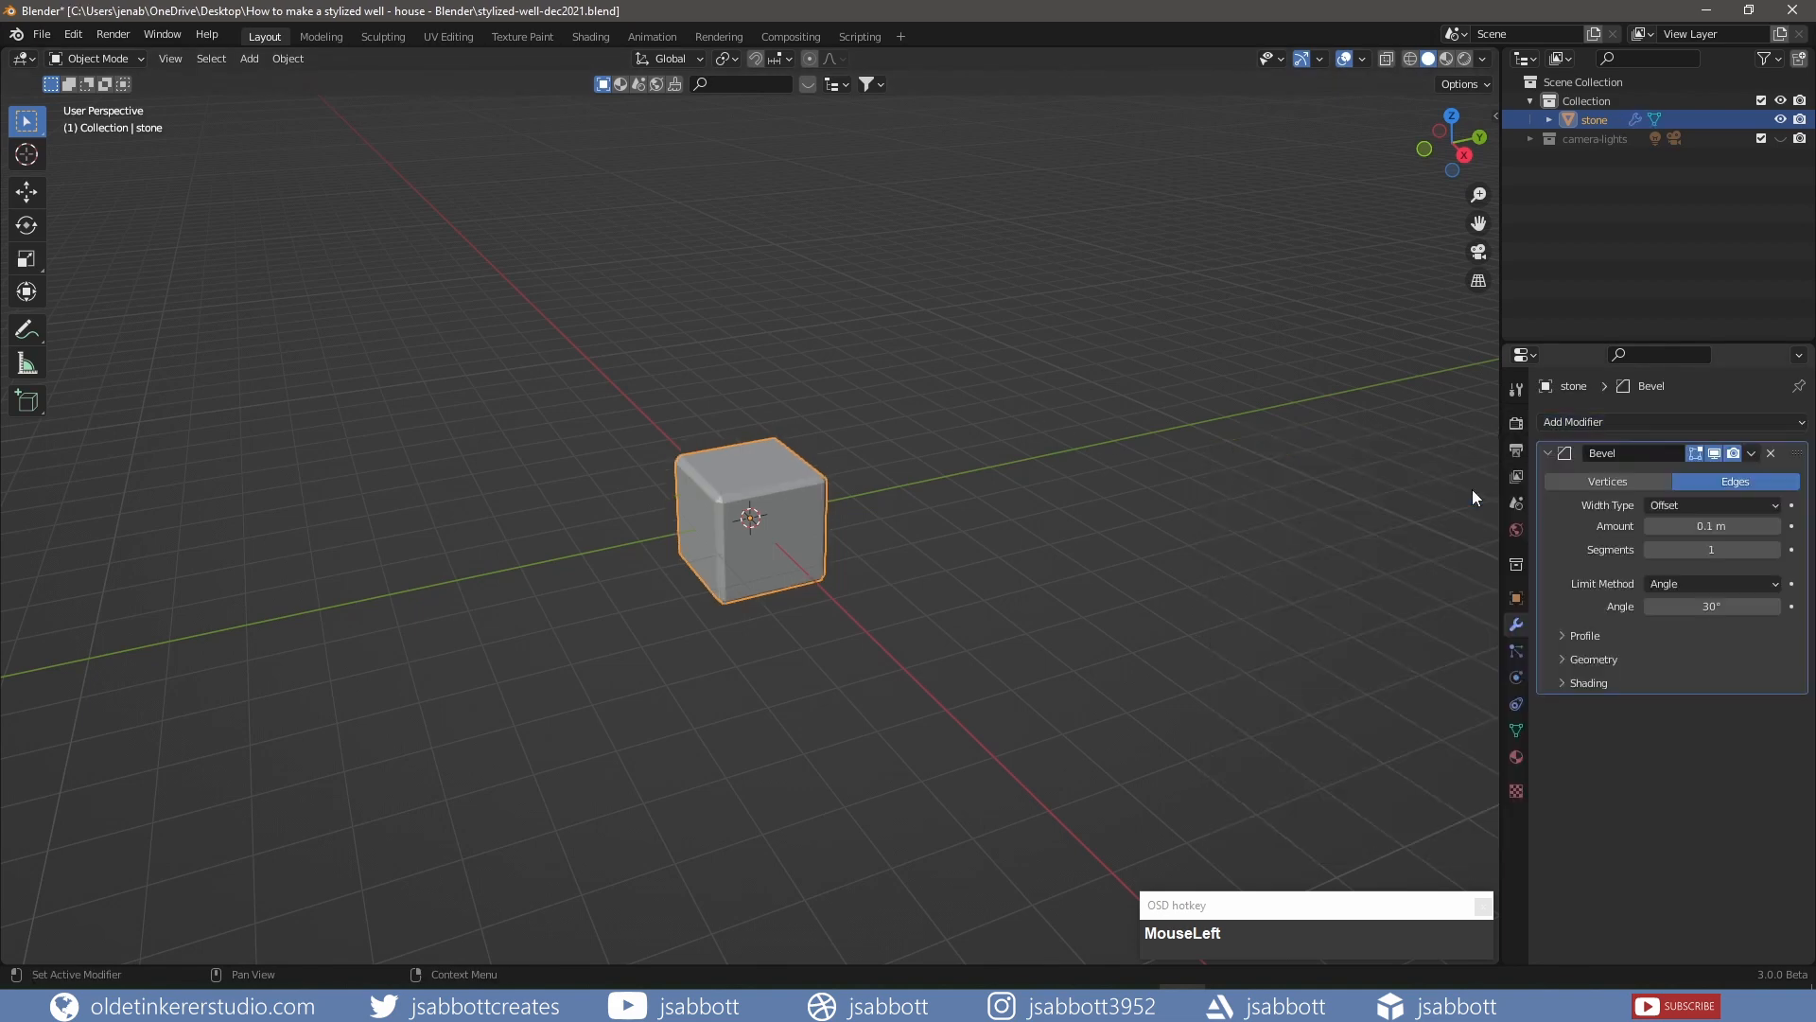
left_click(1771, 550)
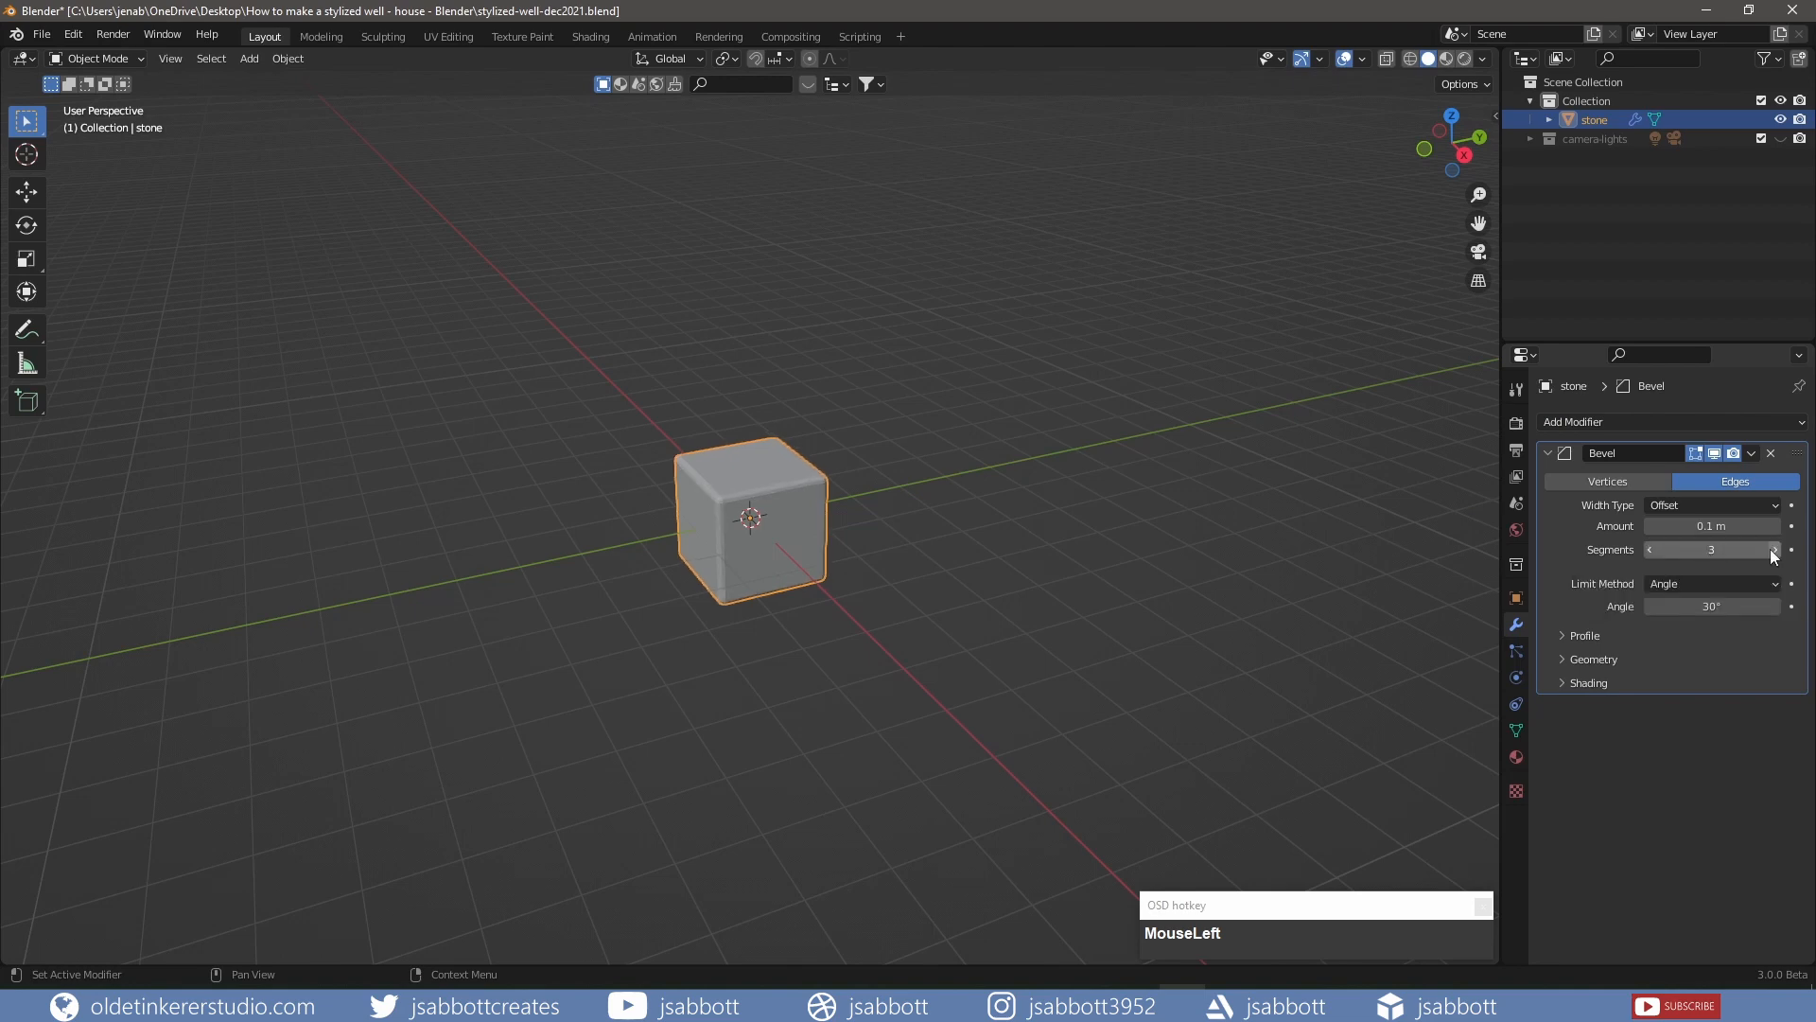
left_click(1771, 549)
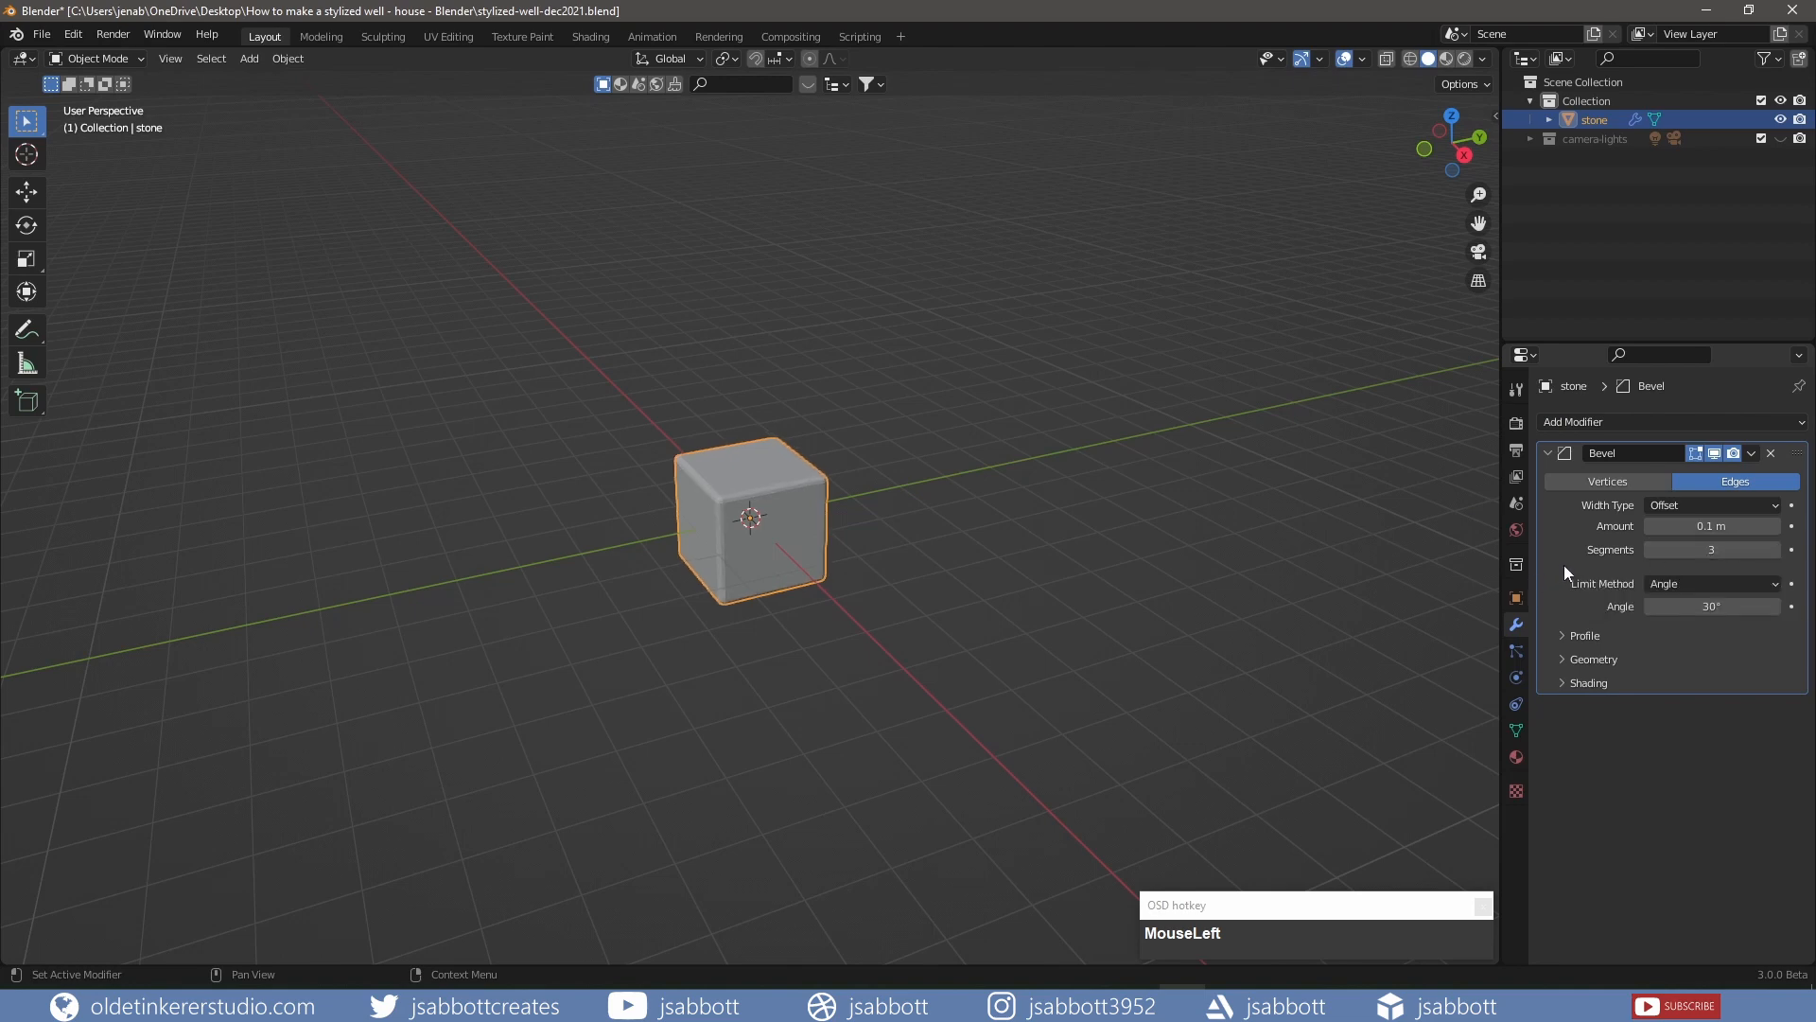
key("ctrl+a")
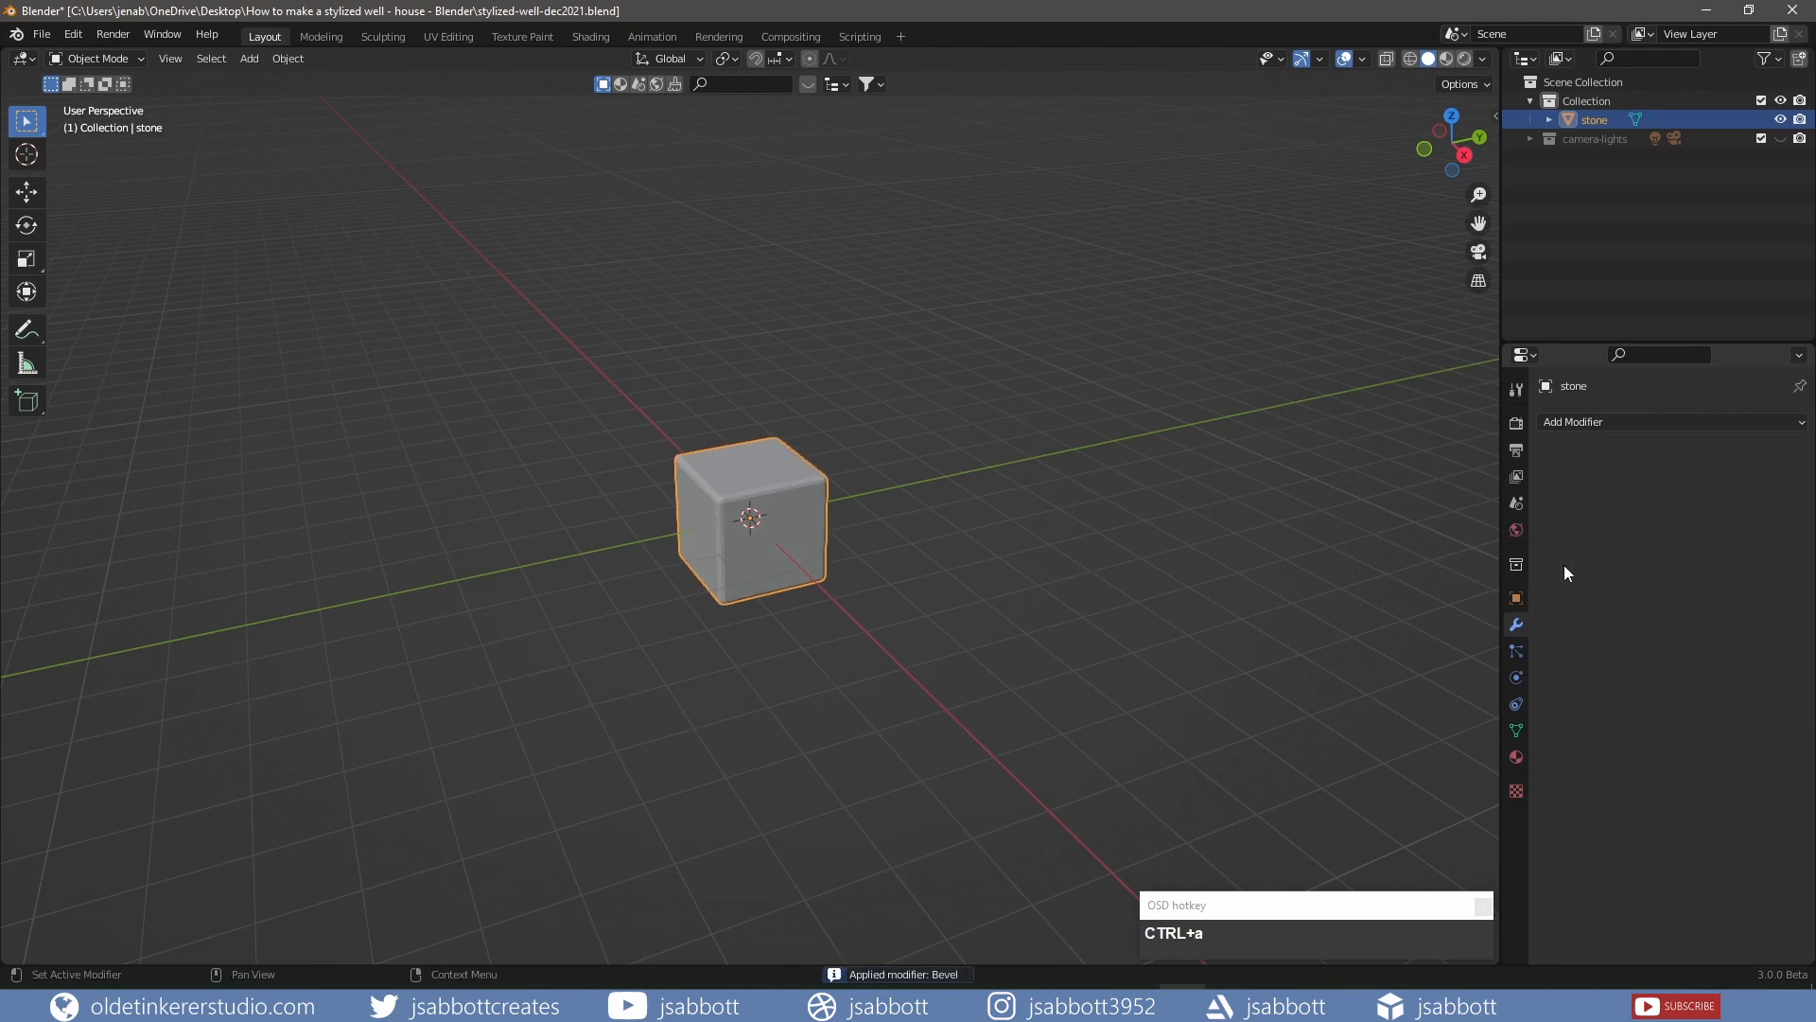
Shade the stone smooth and enable Auto Smooth for its normals
right_click(764, 481)
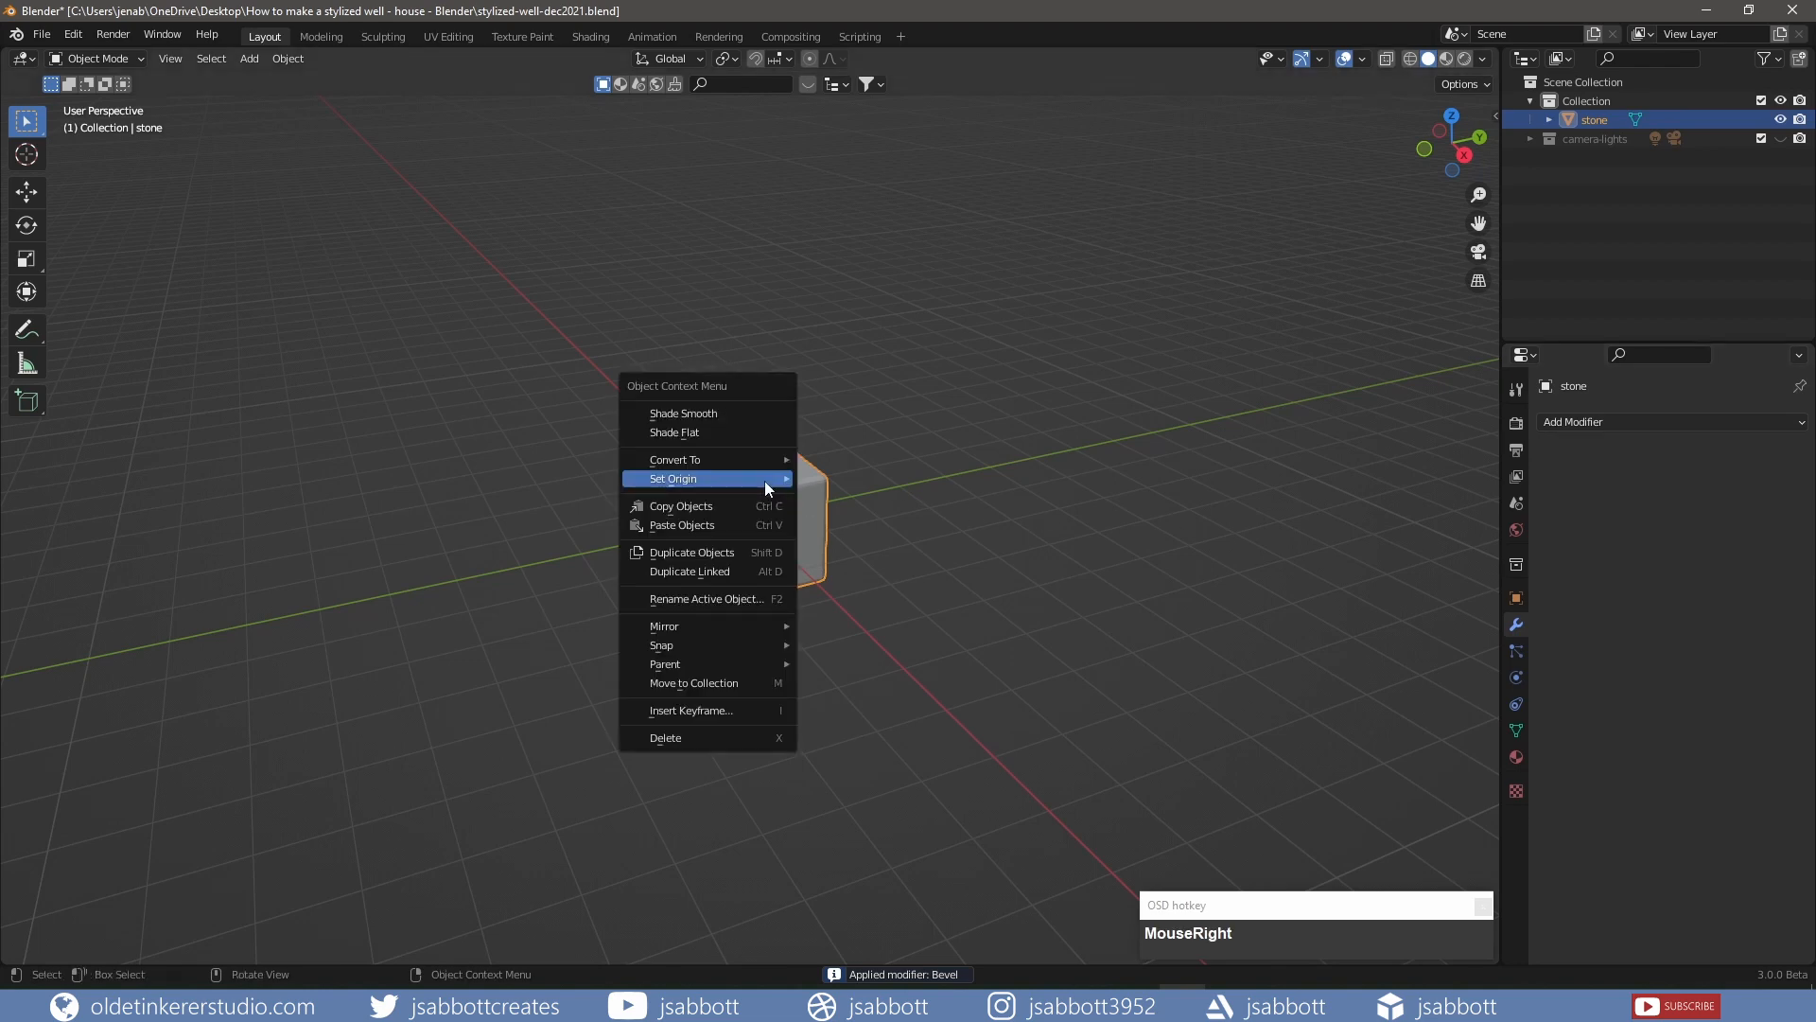
left_click(719, 413)
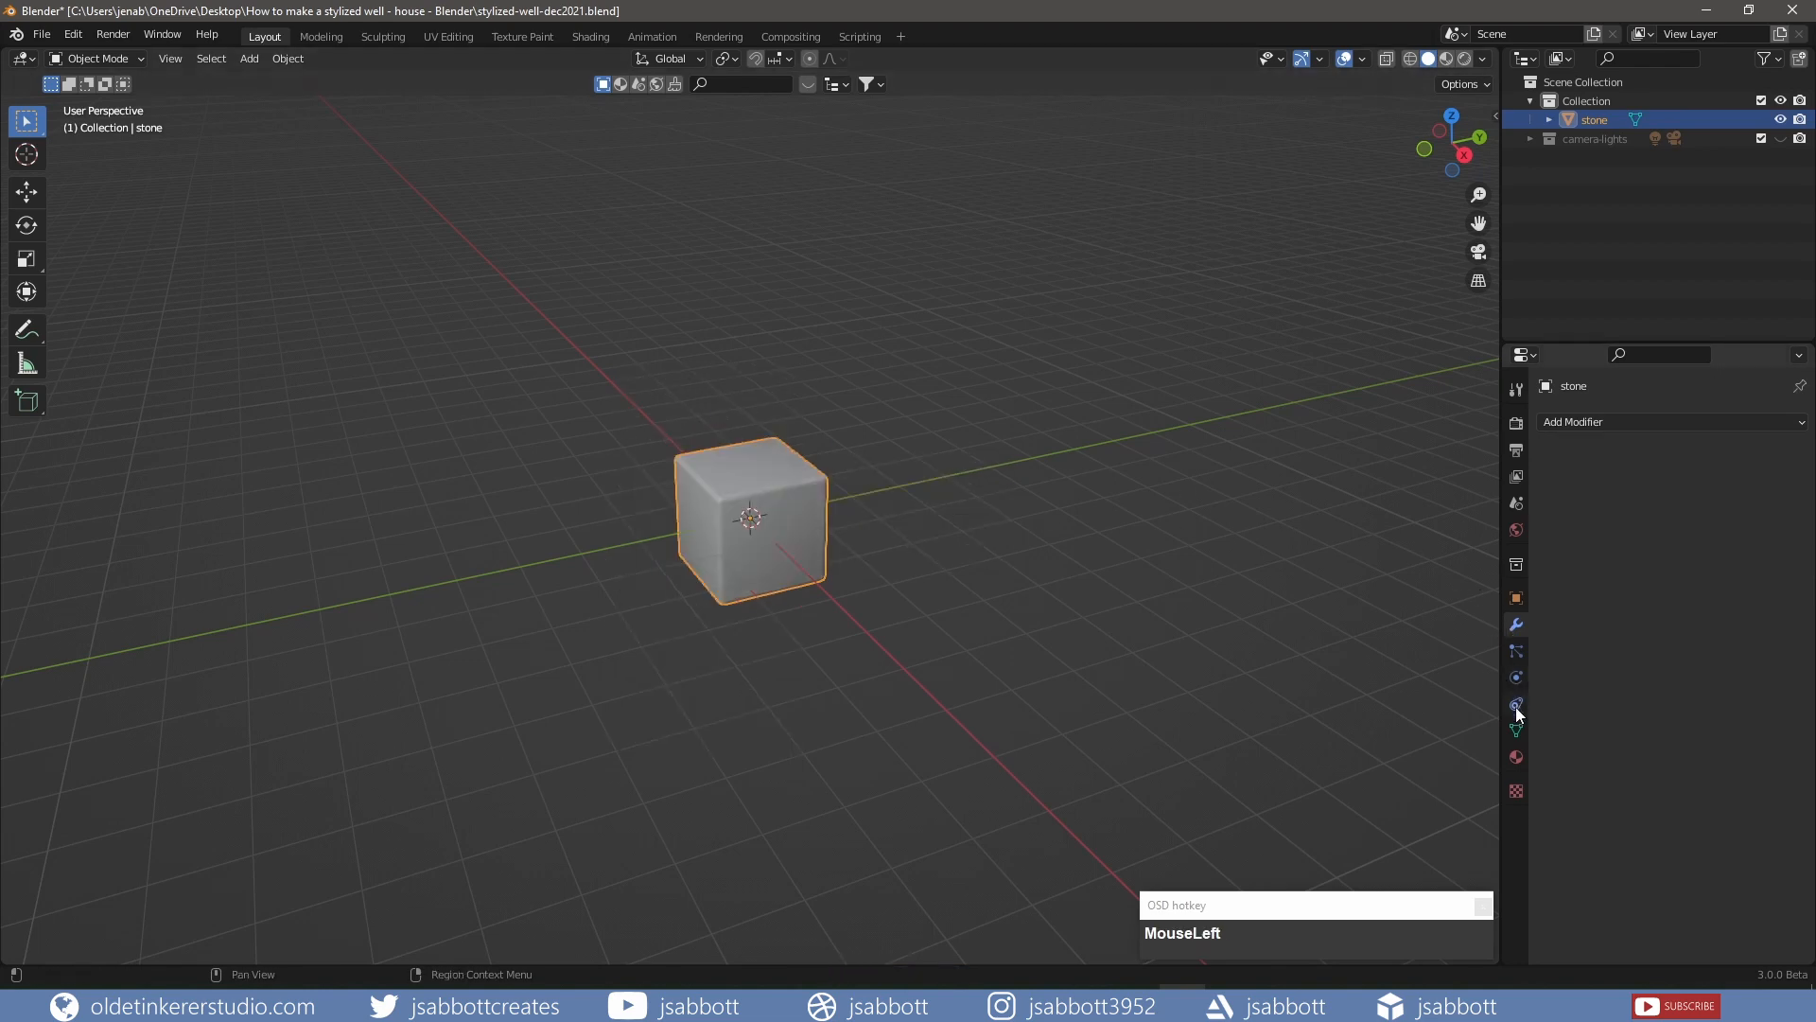
left_click(1516, 731)
left_click(1557, 789)
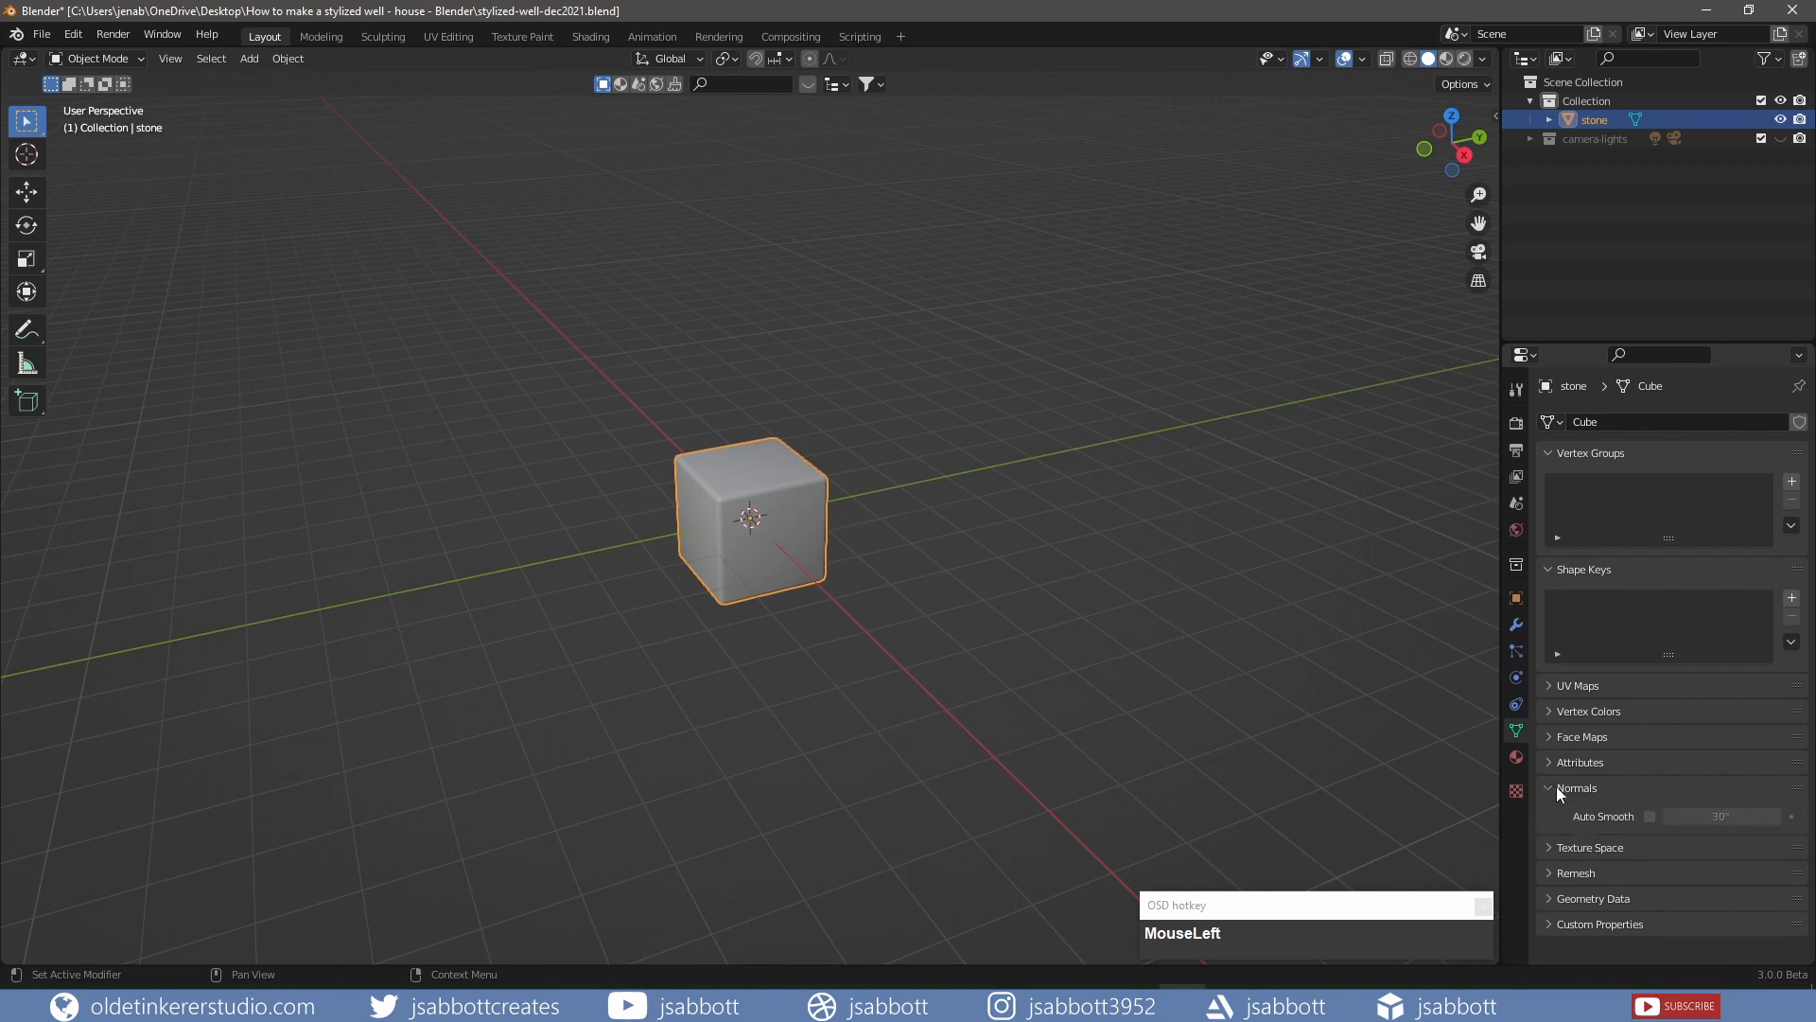
left_click(1649, 816)
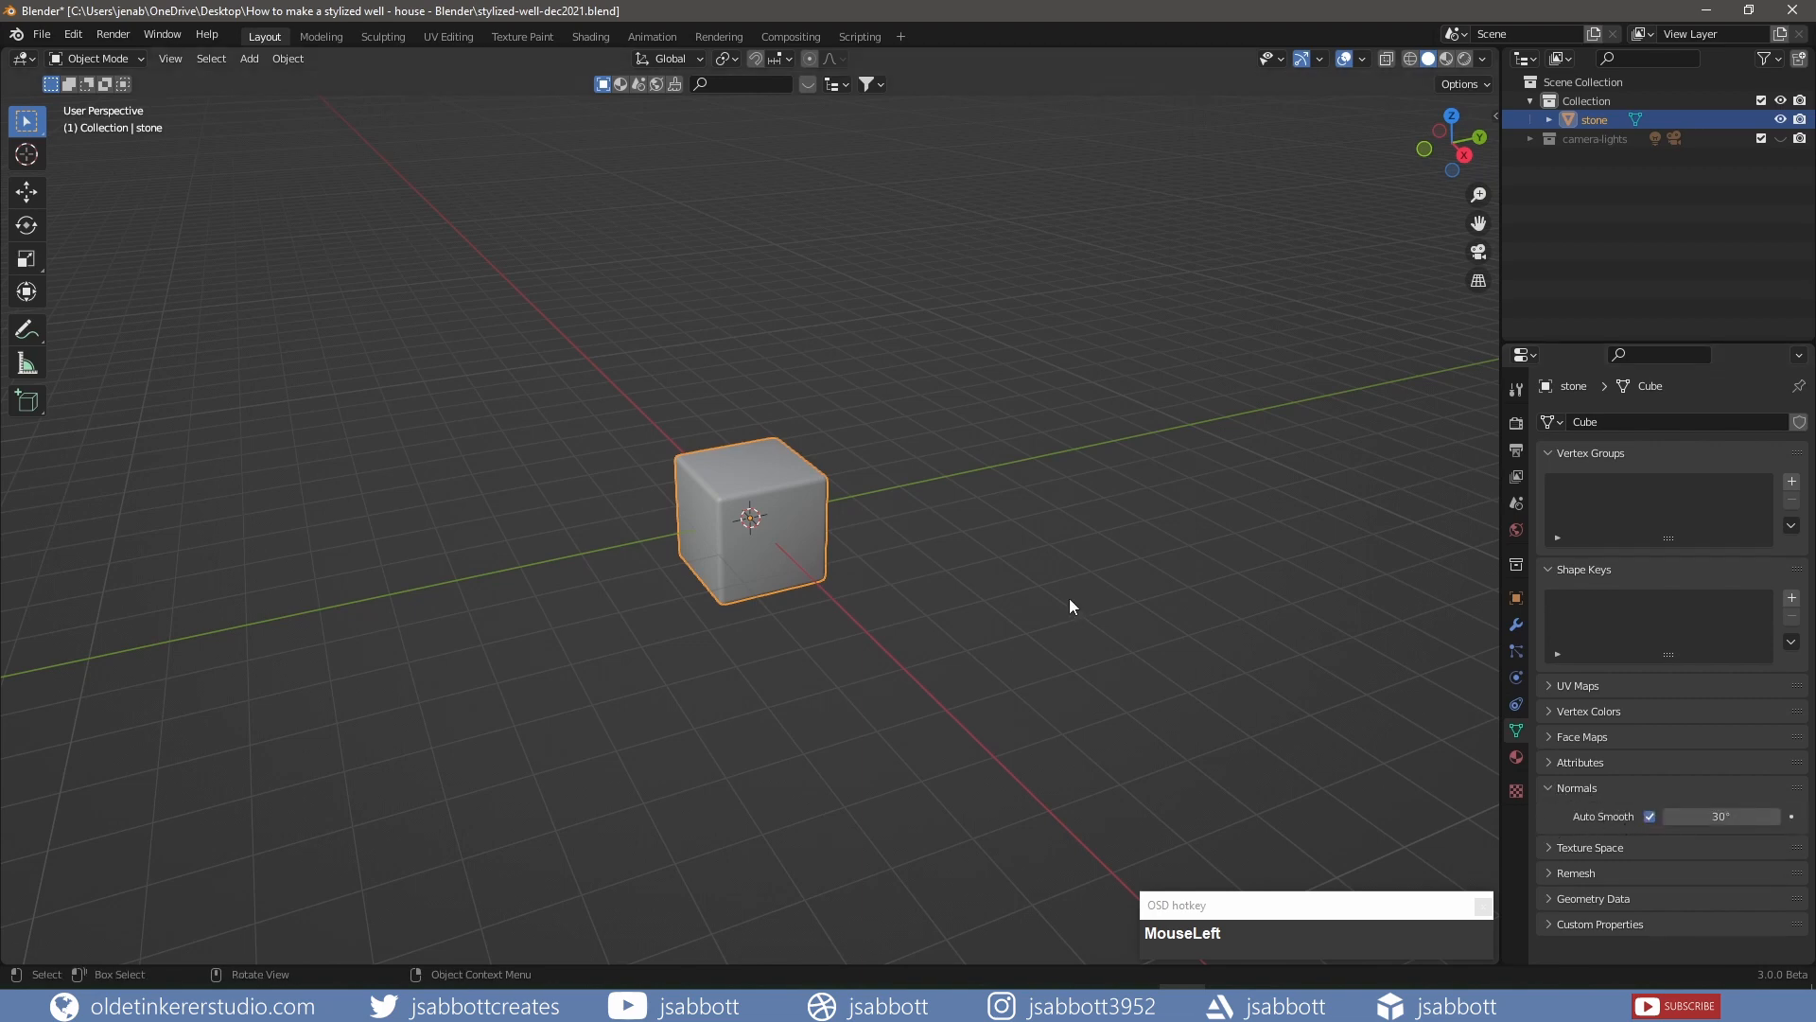
In Edit Mode, duplicate the whole stone mesh and move the copy 2 m along X in front view
key("Tab")
key("KP_1")
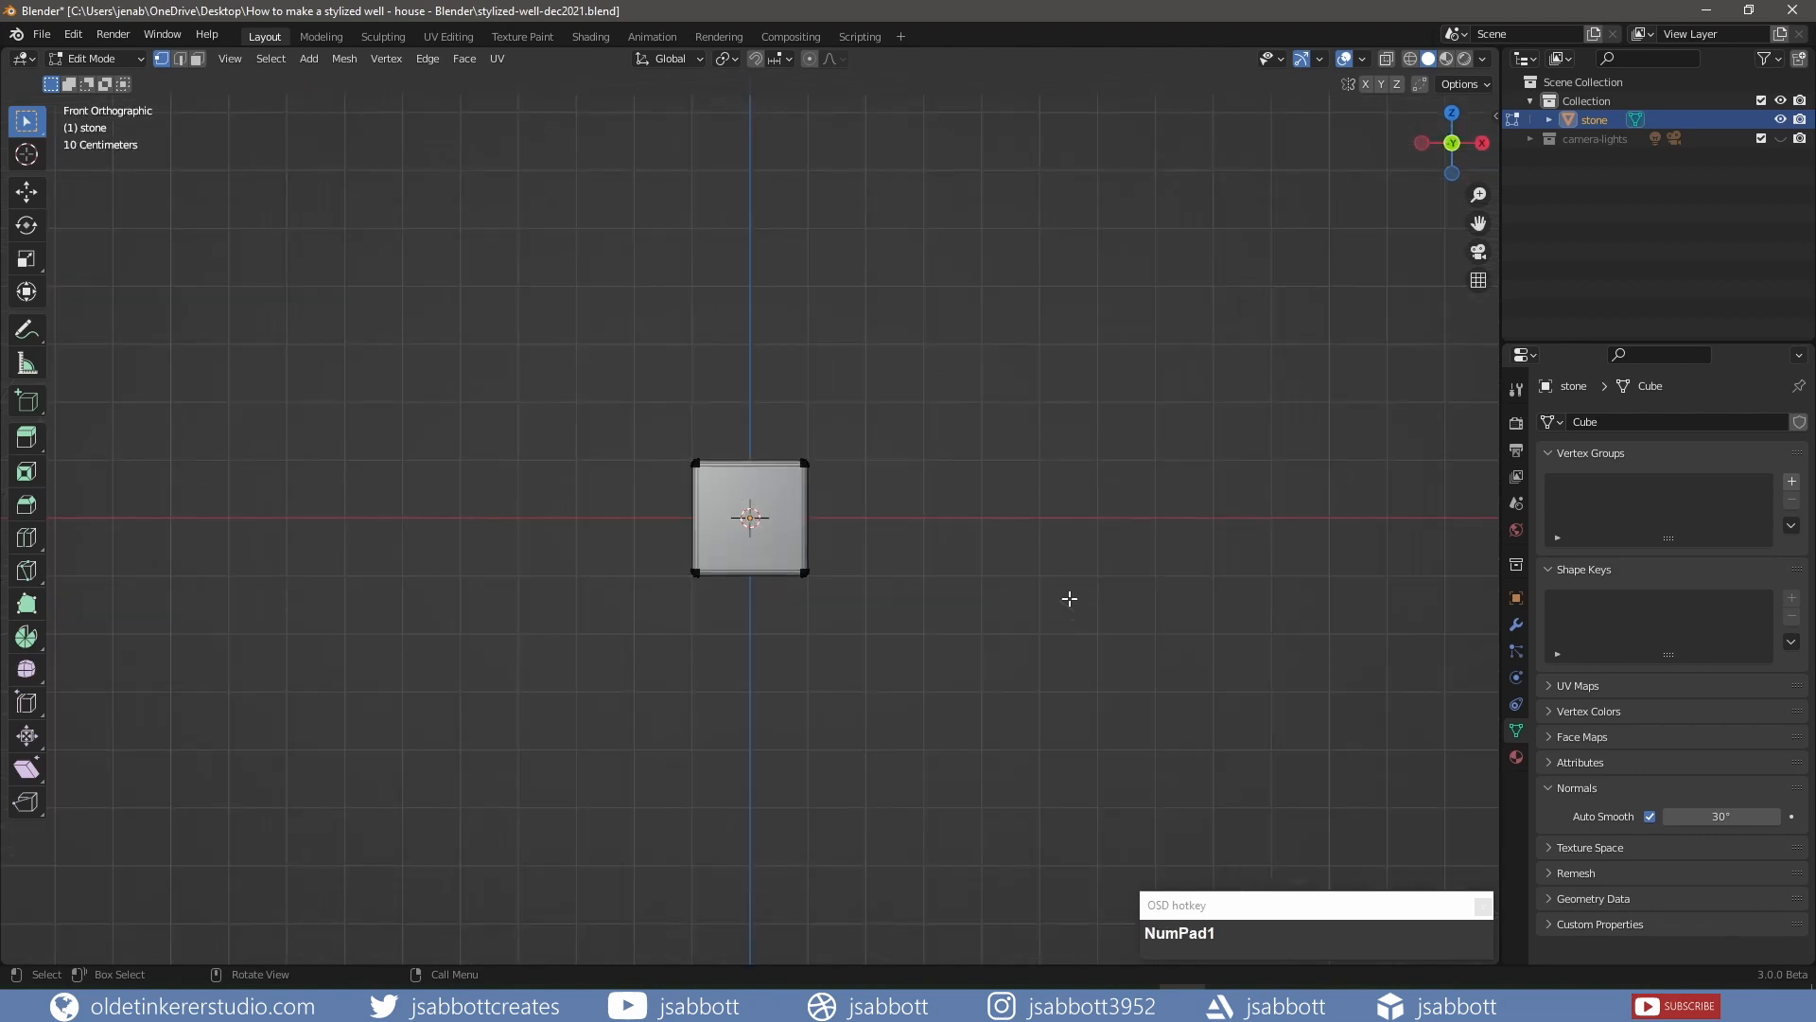
key("3")
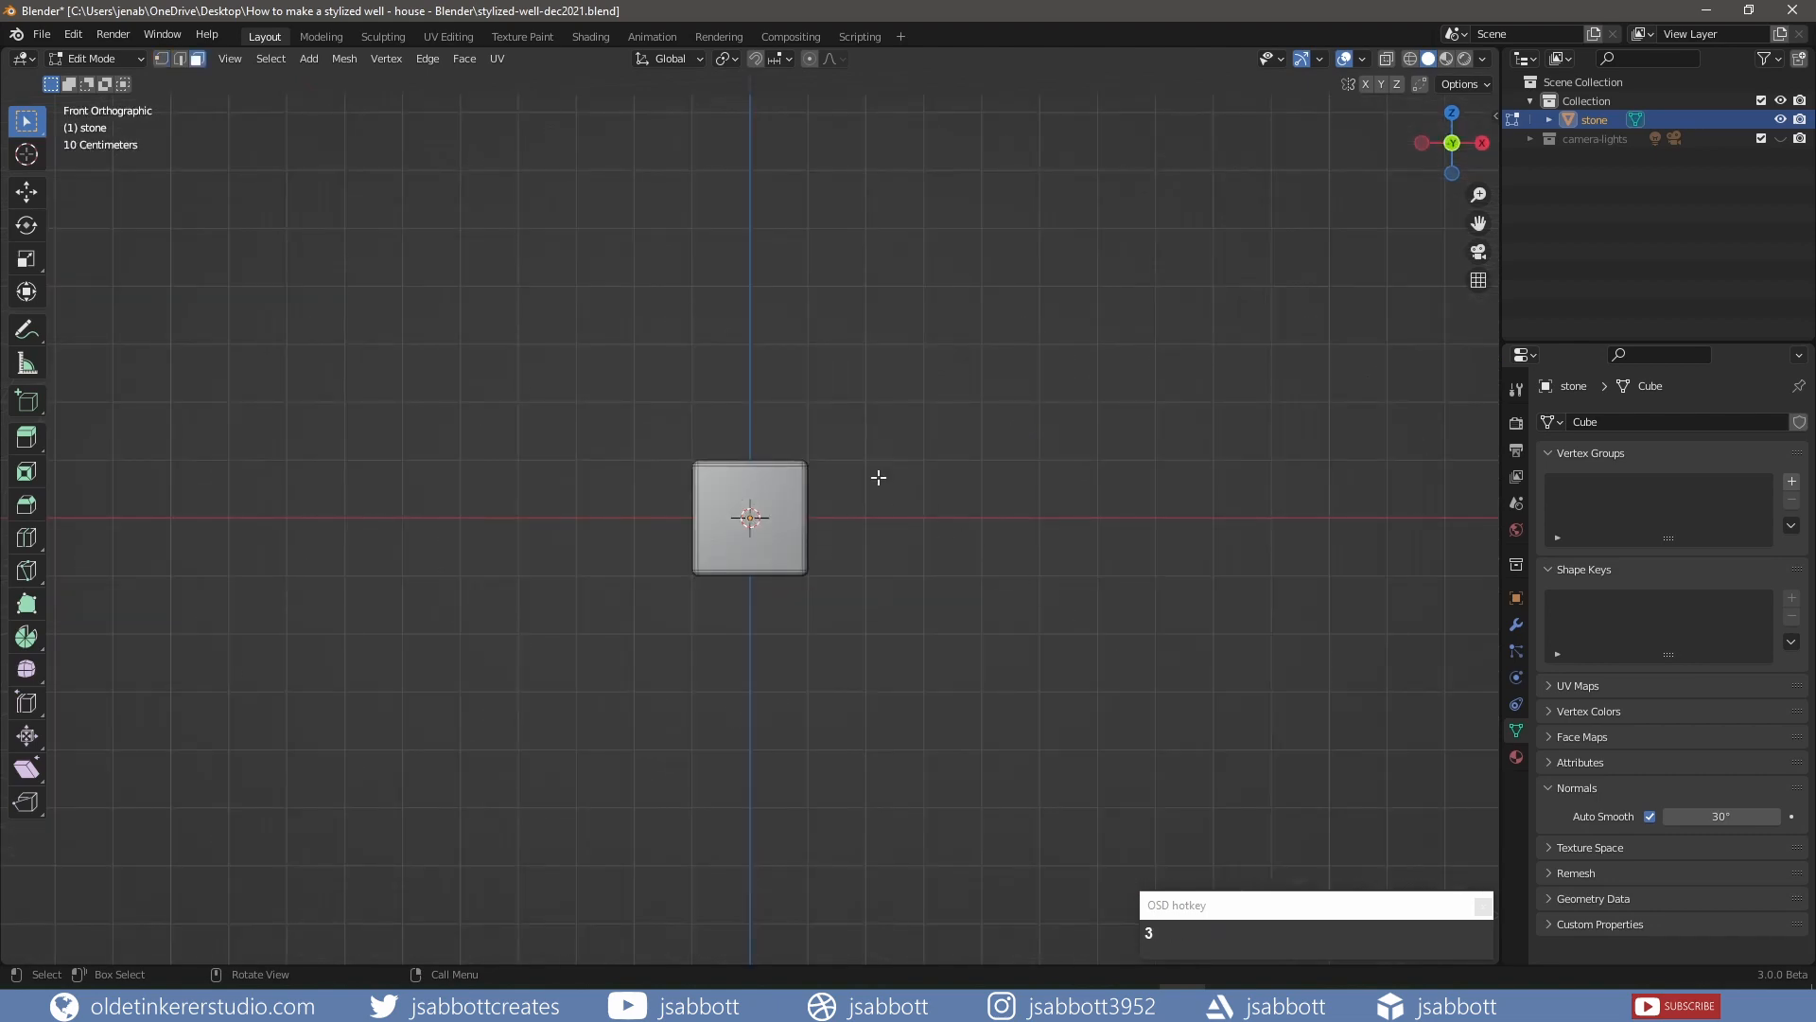
key("a")
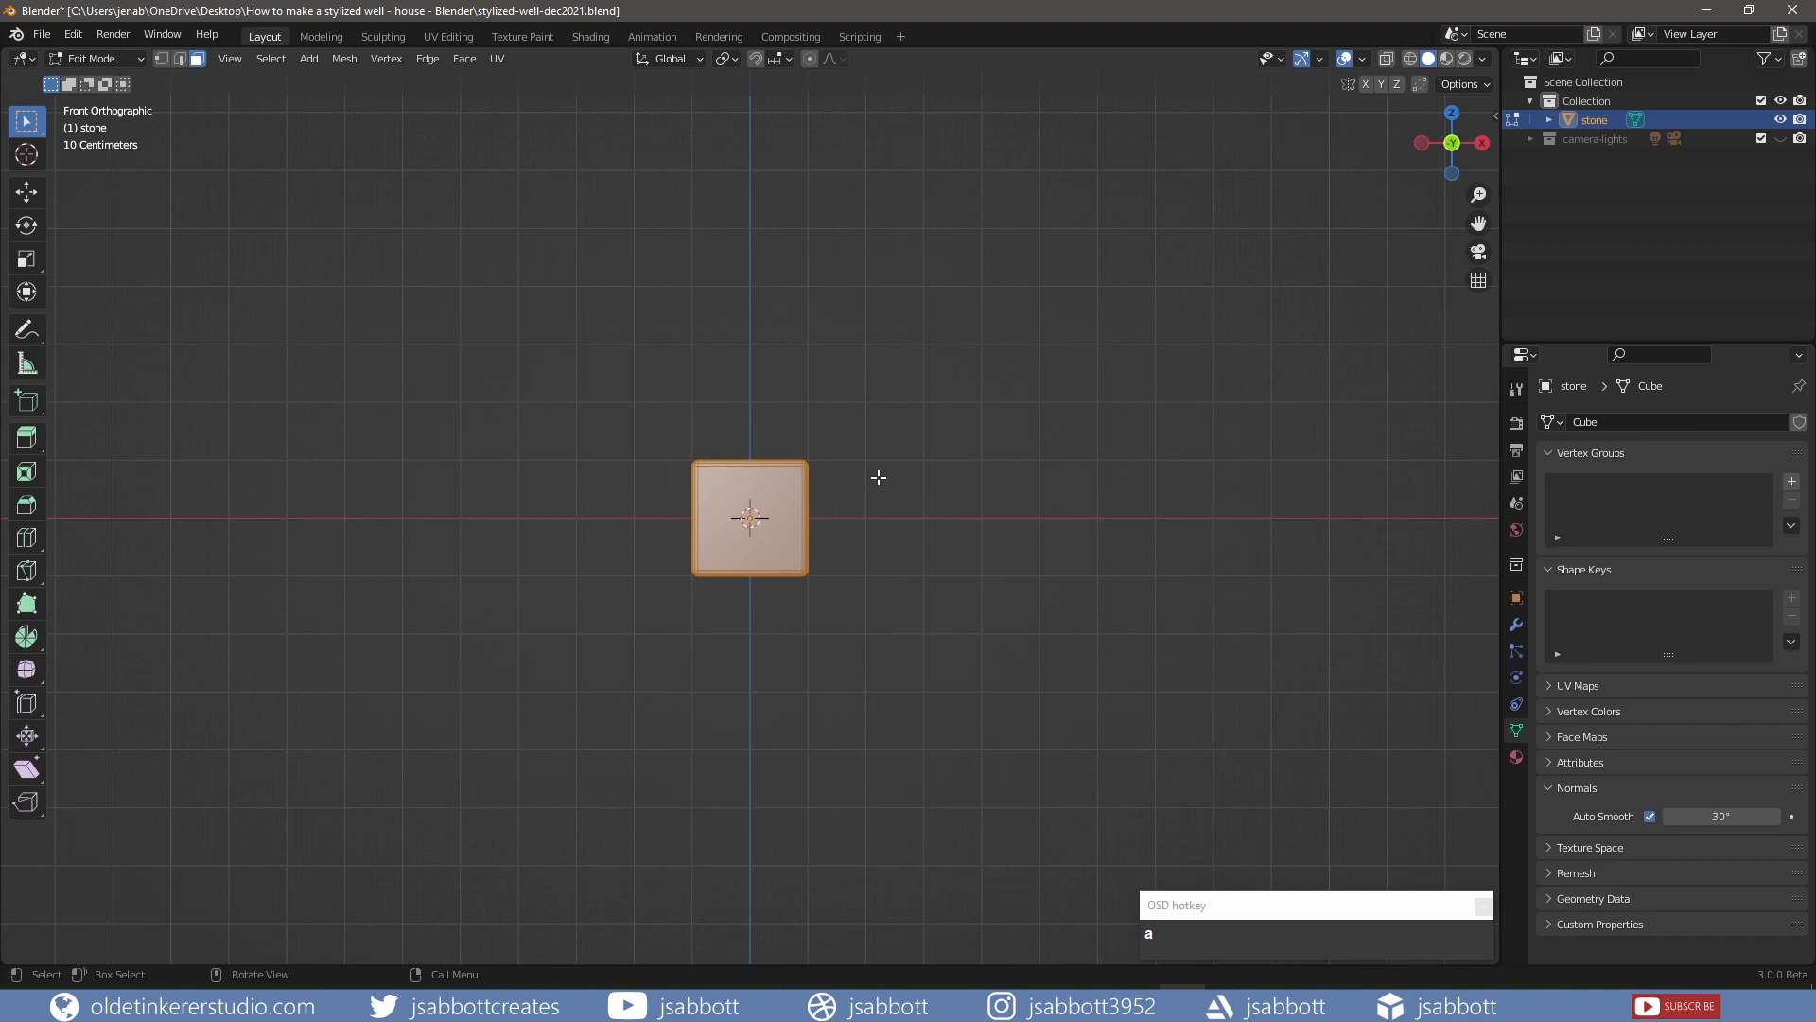
key("shift+d")
right_click(879, 477)
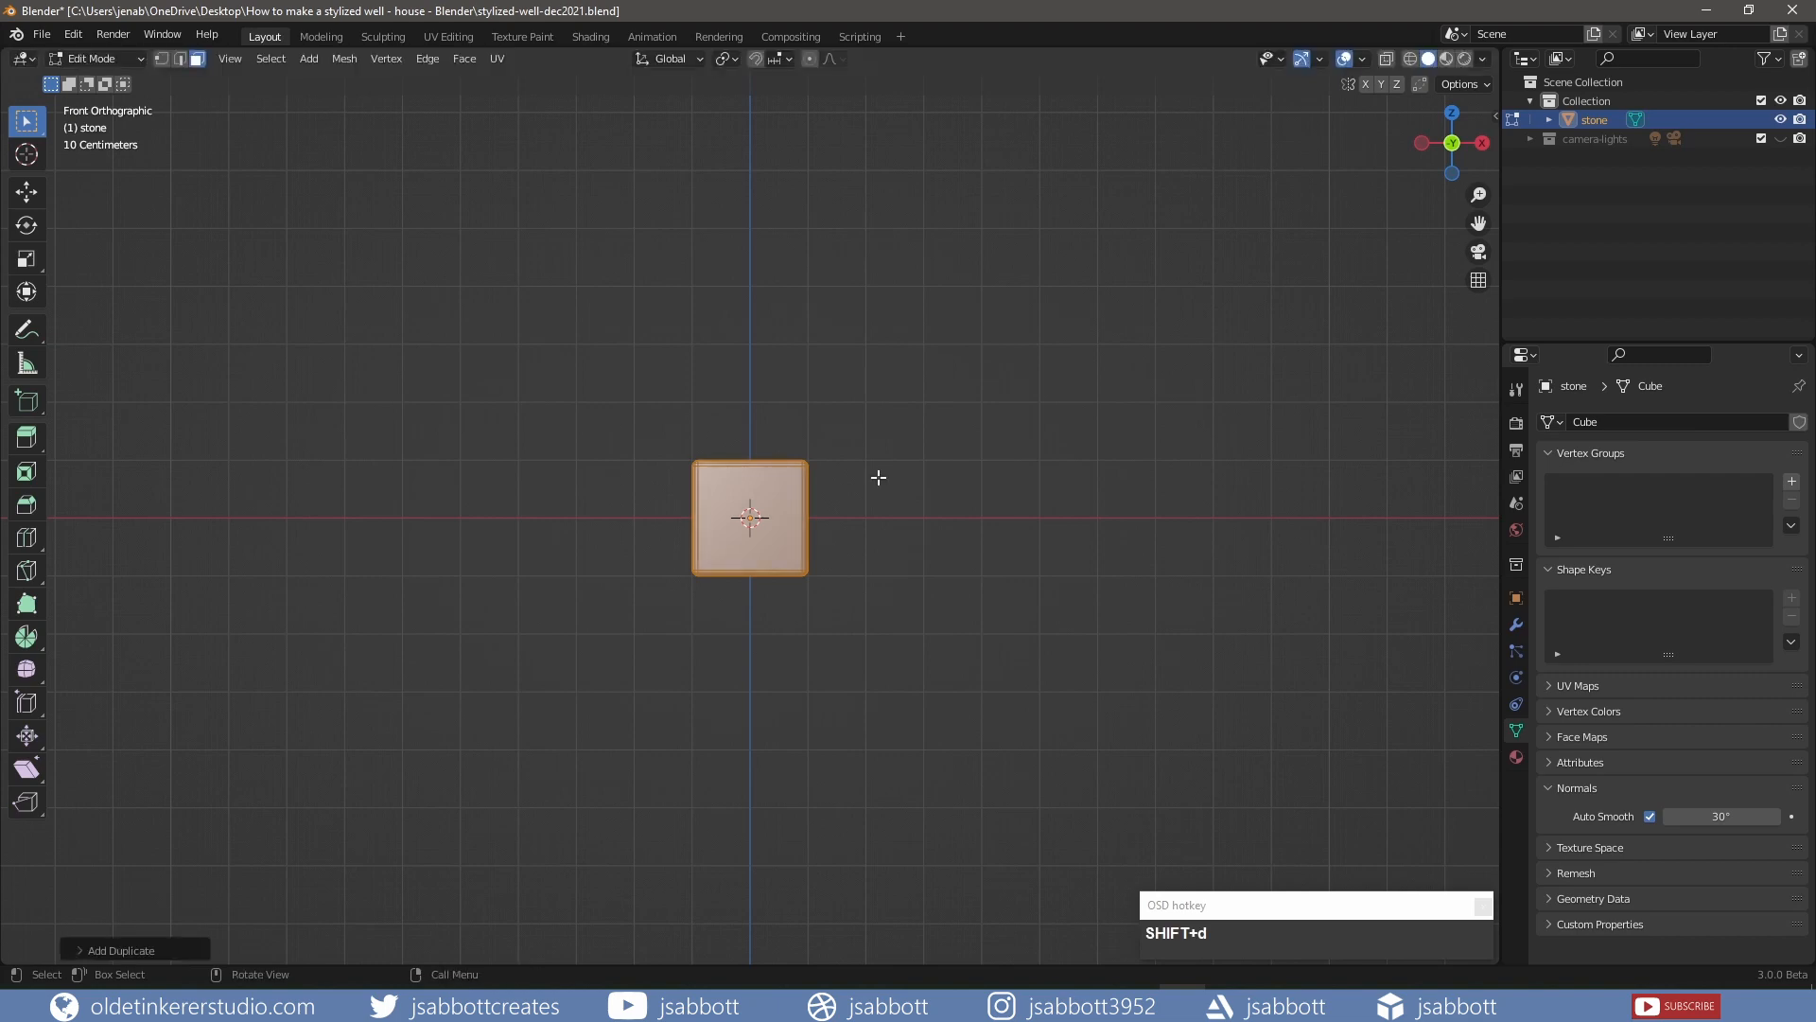
key("g")
key("x")
key("KP_2")
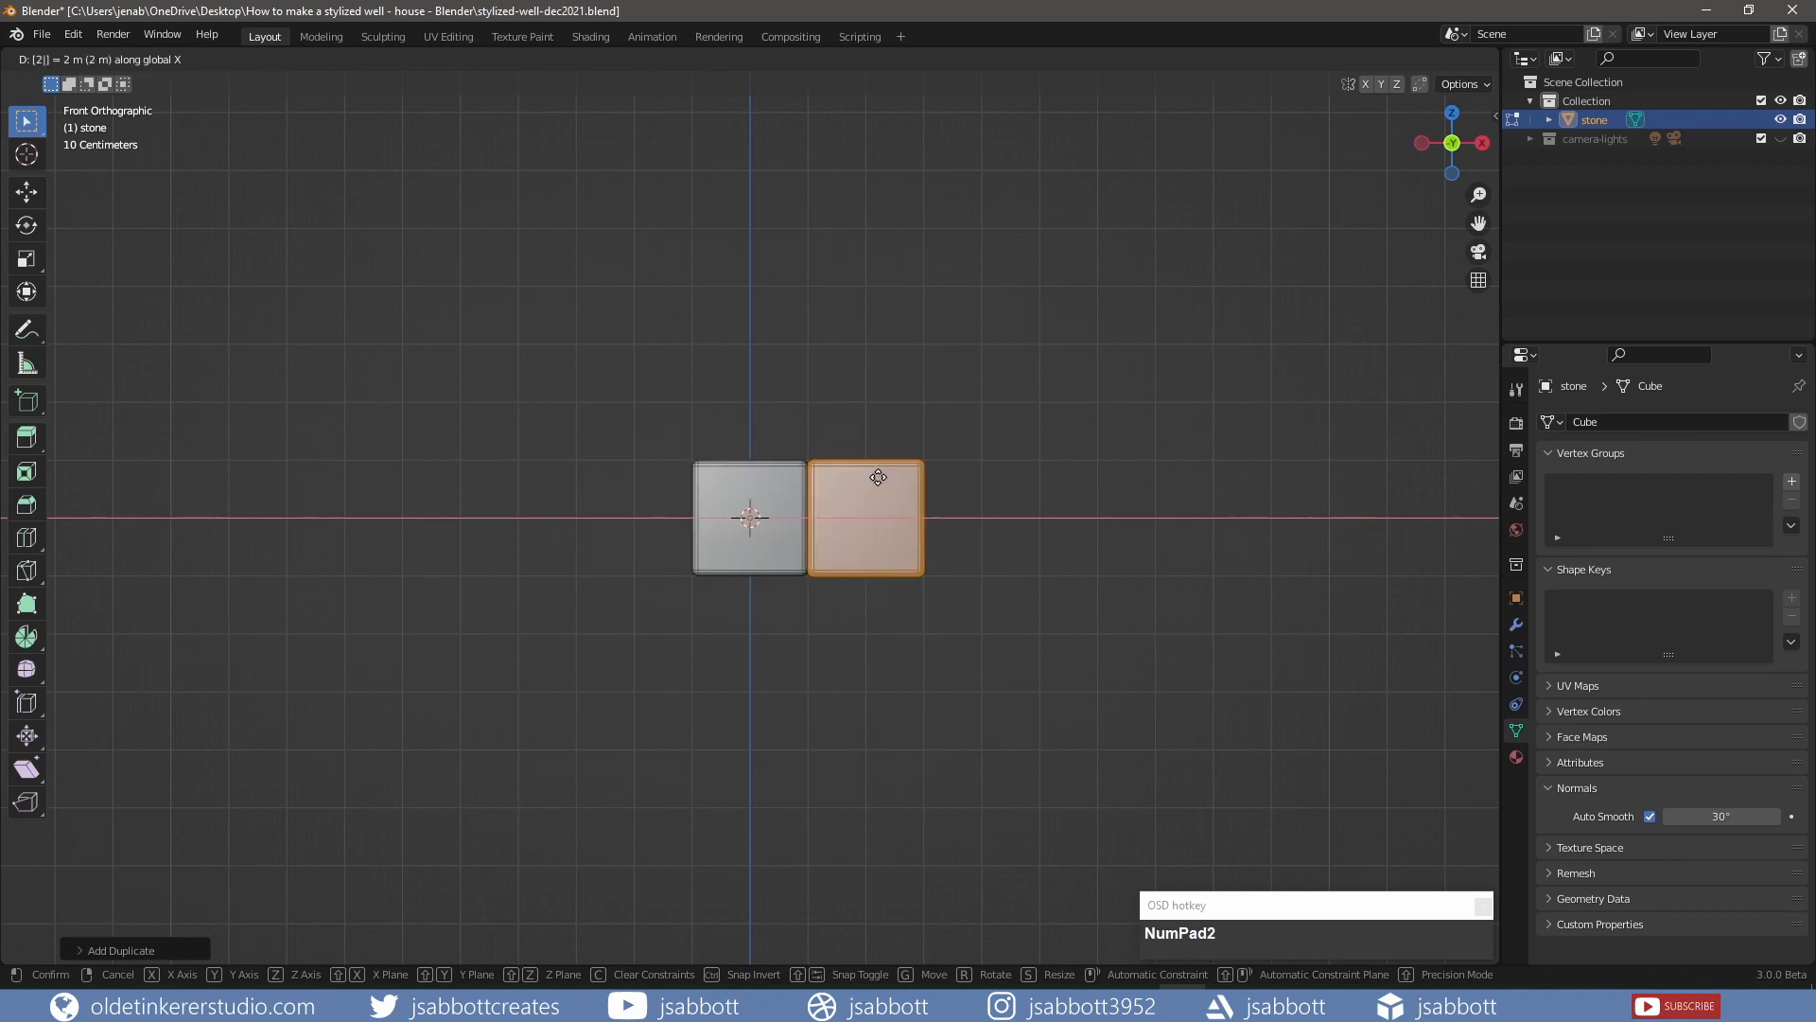
left_click(878, 478)
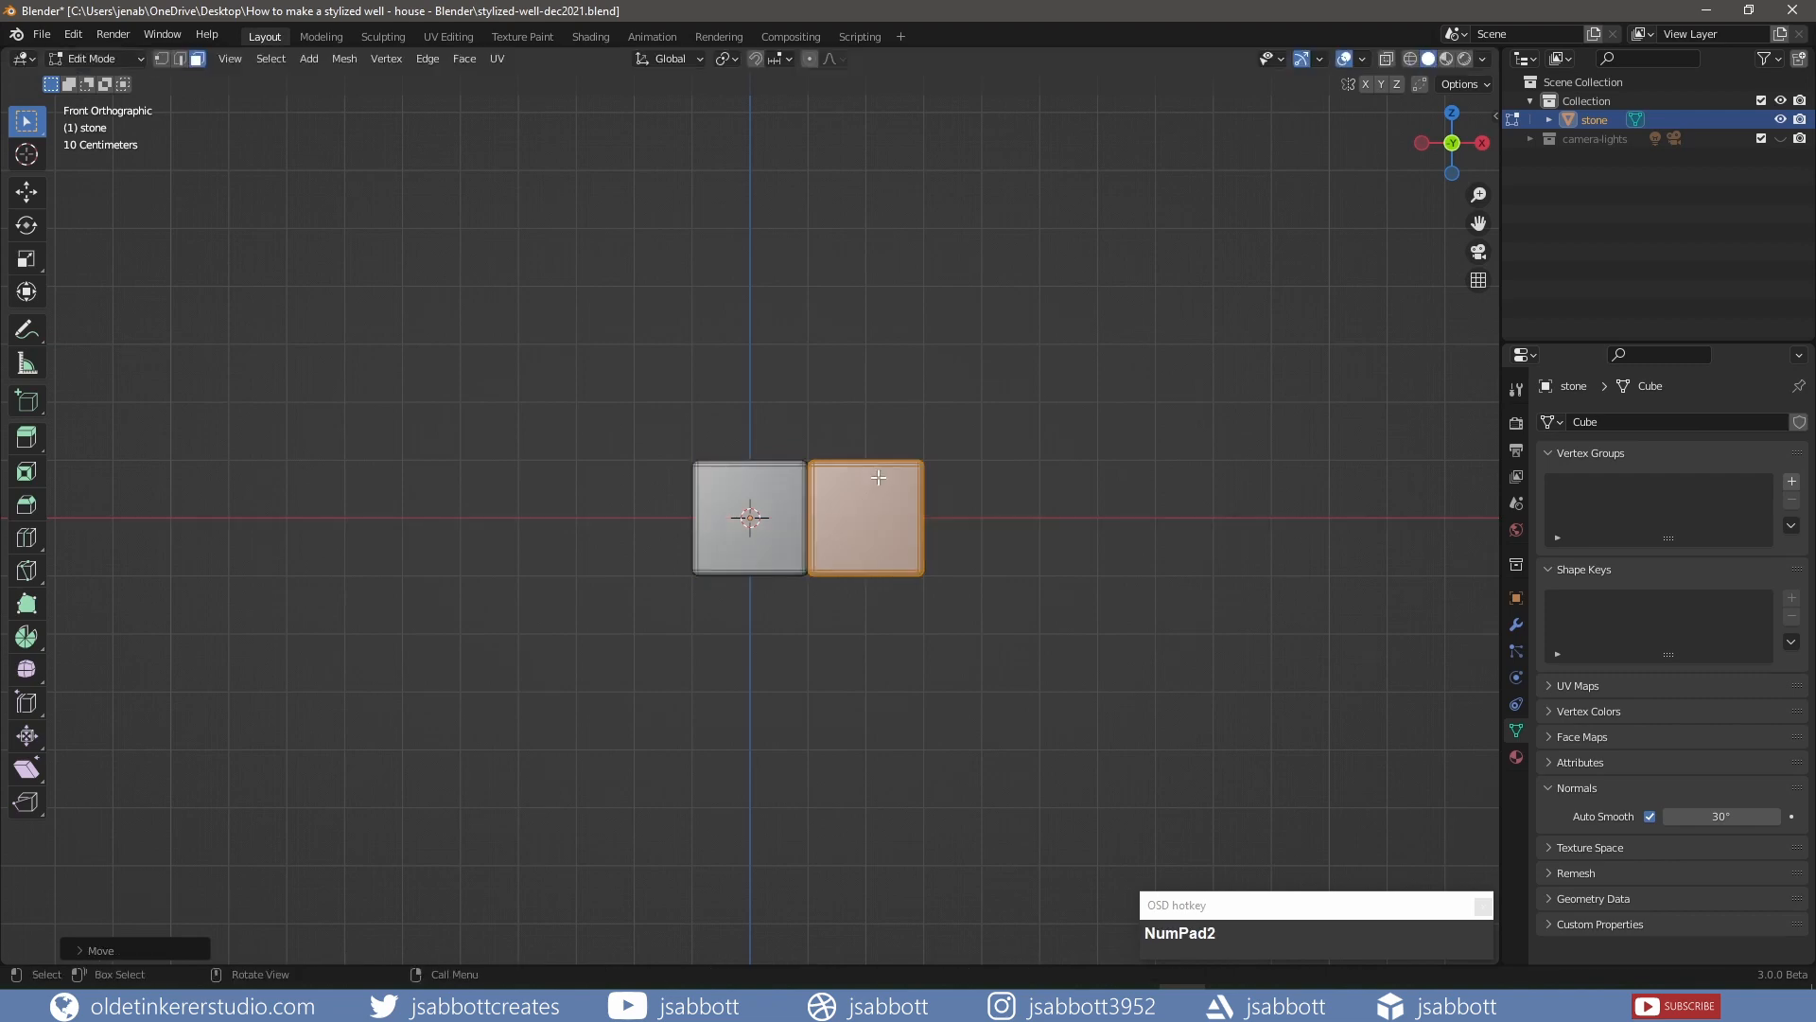
In wireframe shading, lengthen the second stone by moving its outer end faces 1 m along X
left_click(1410, 59)
left_click(990, 381)
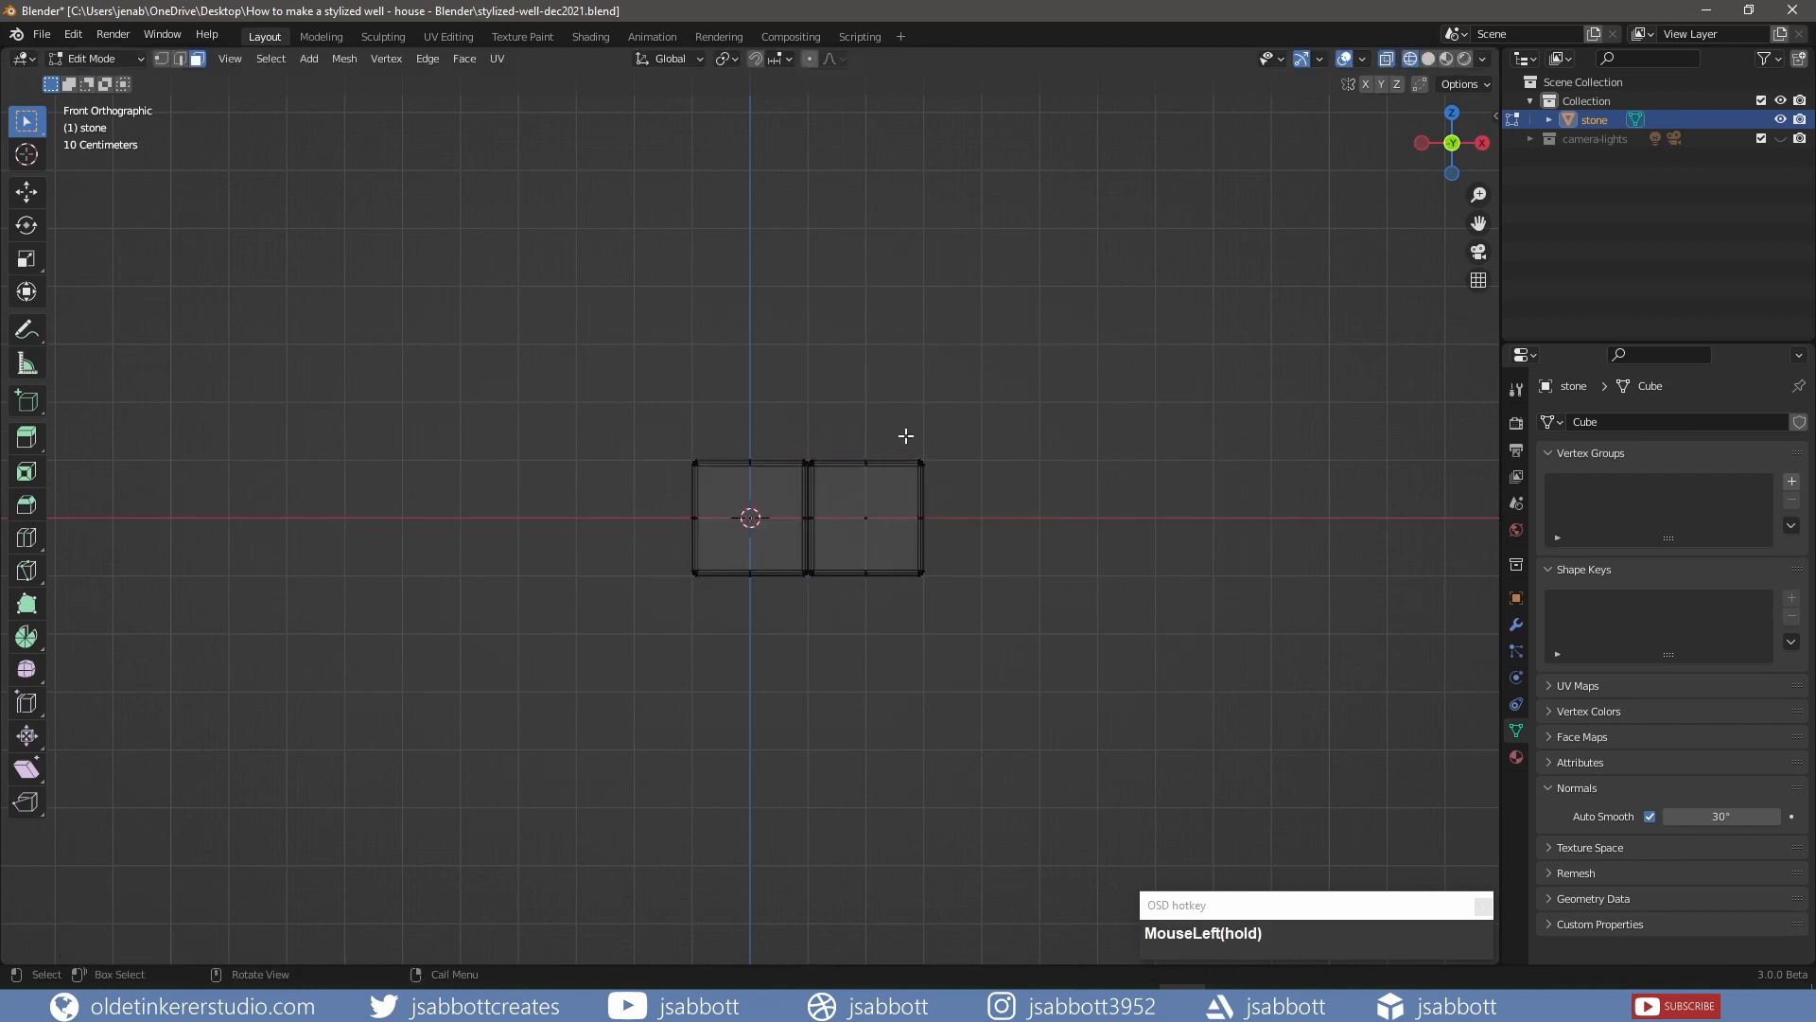
left_click_drag(905, 437, 949, 631)
key("g")
key("x")
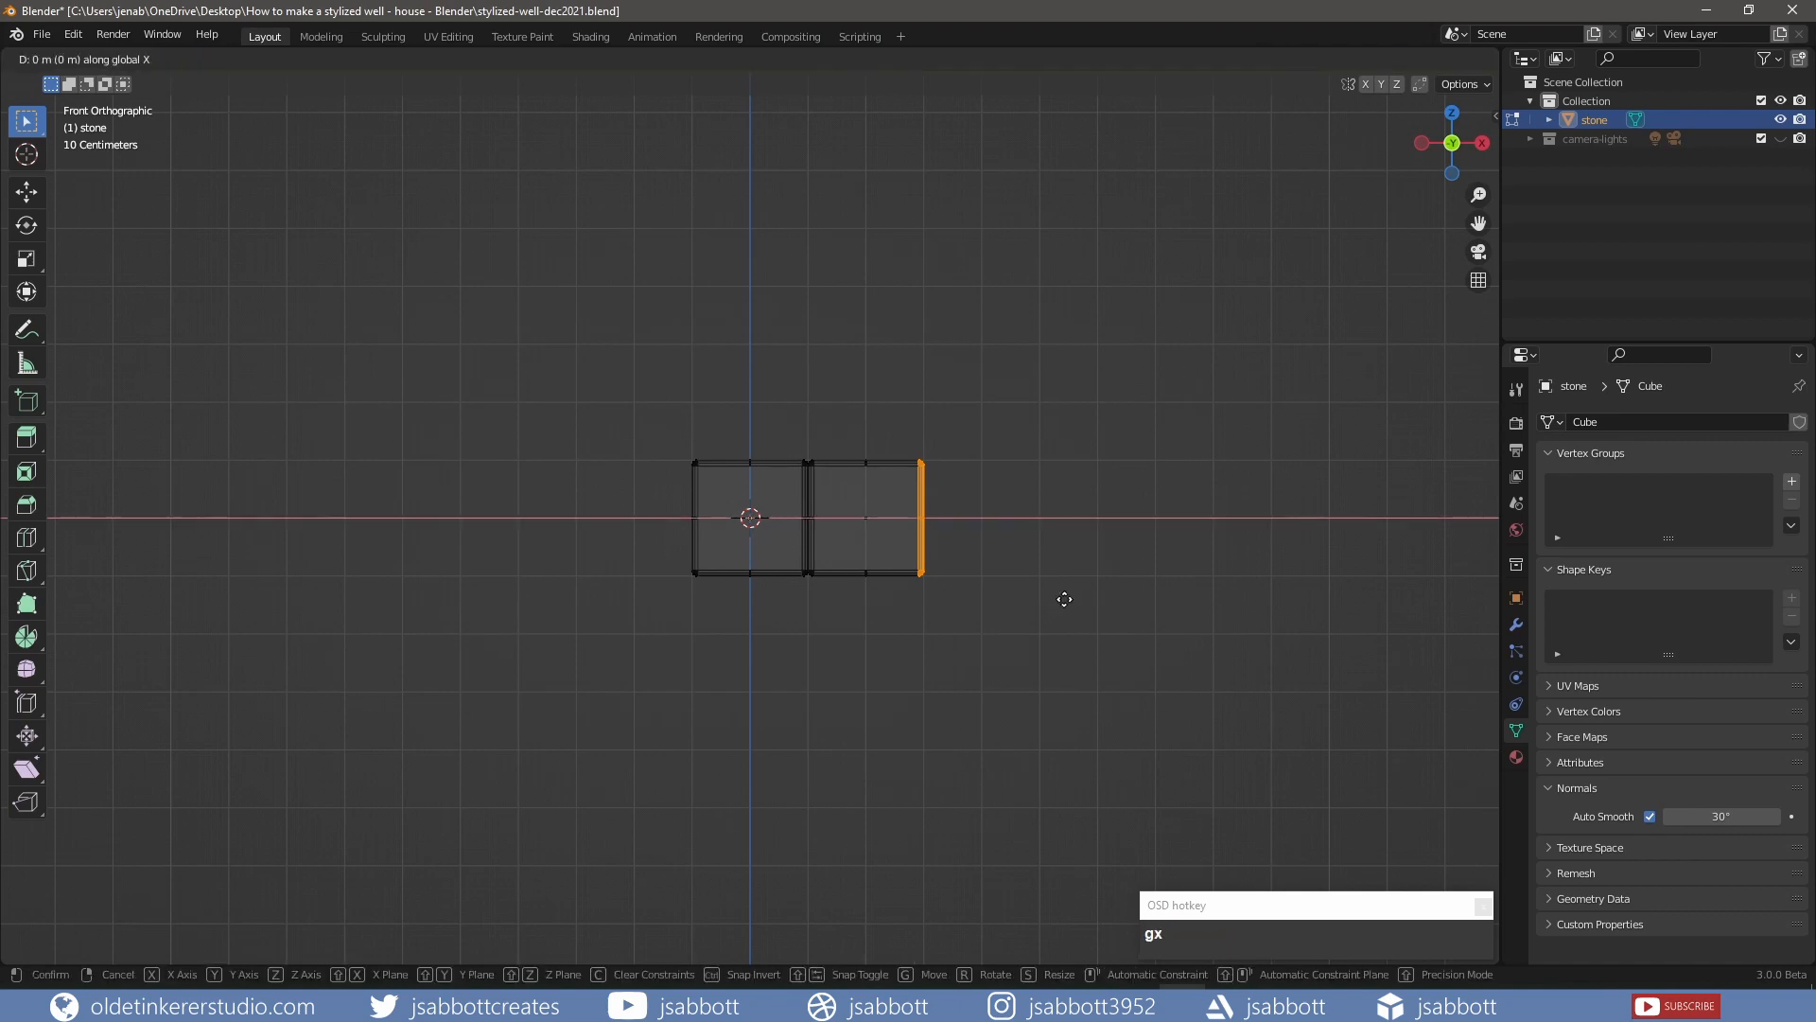
key("KP_1")
key("Return")
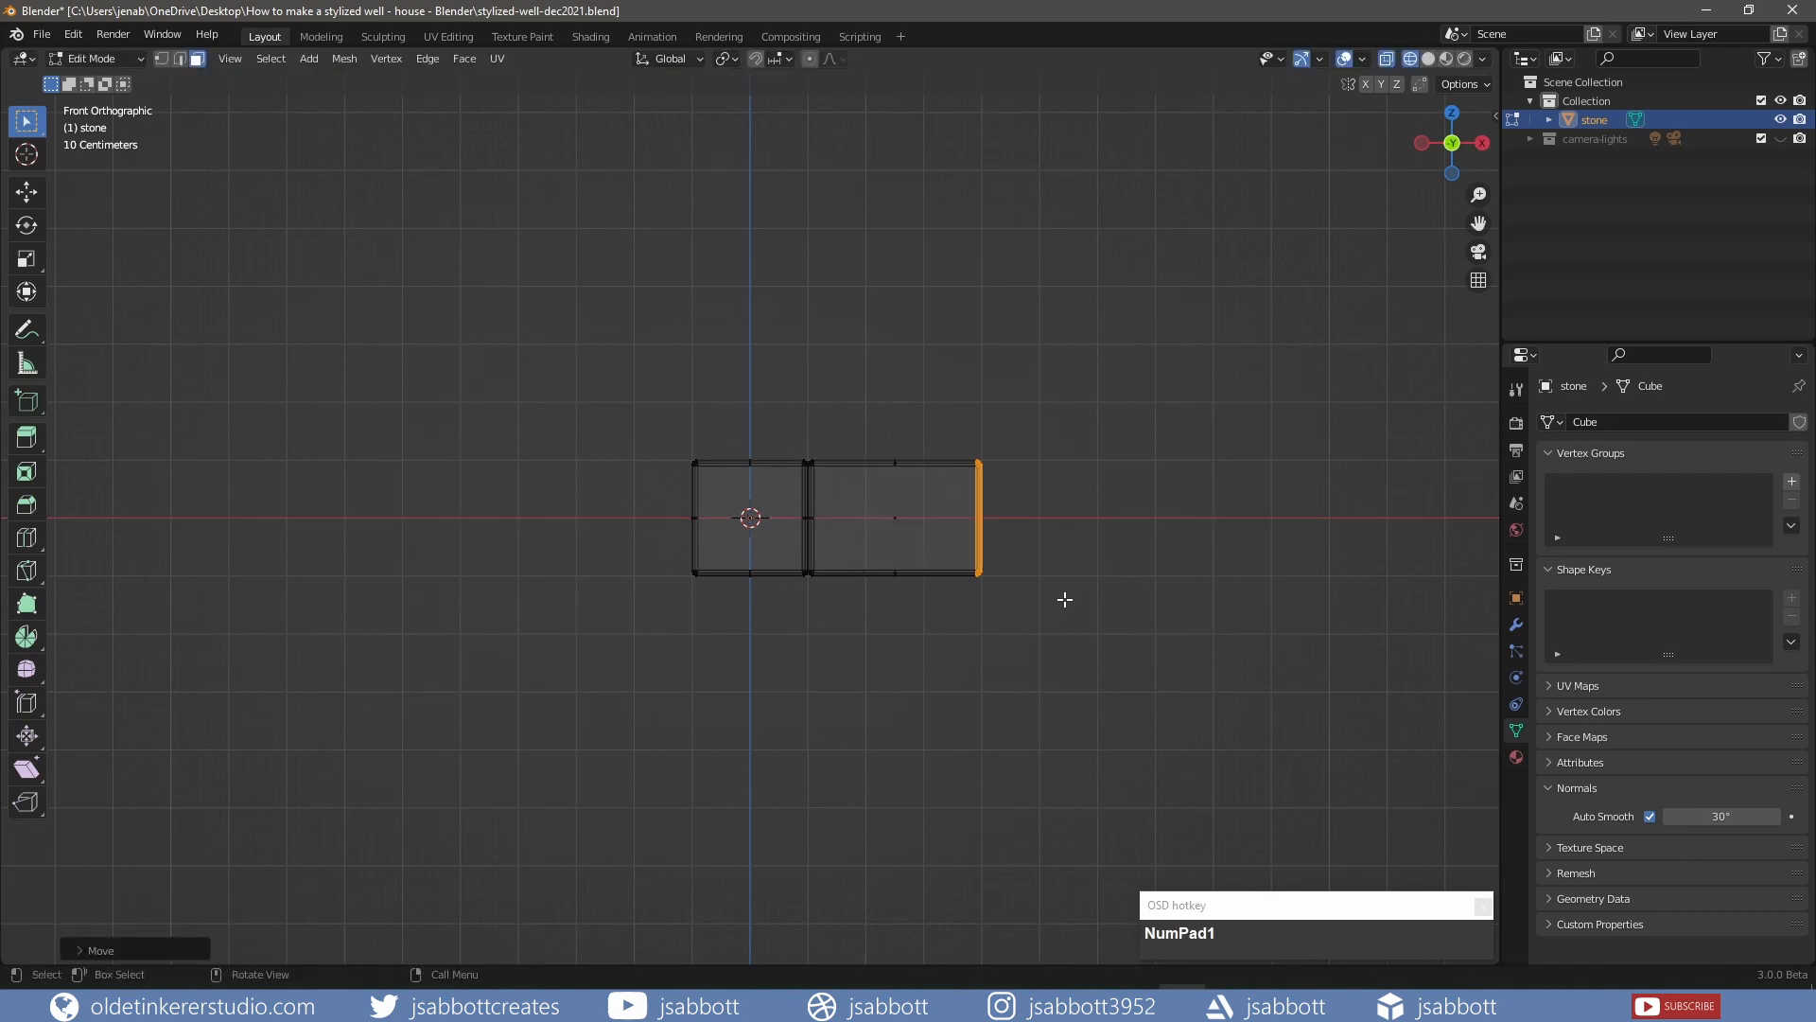
left_click(1065, 600)
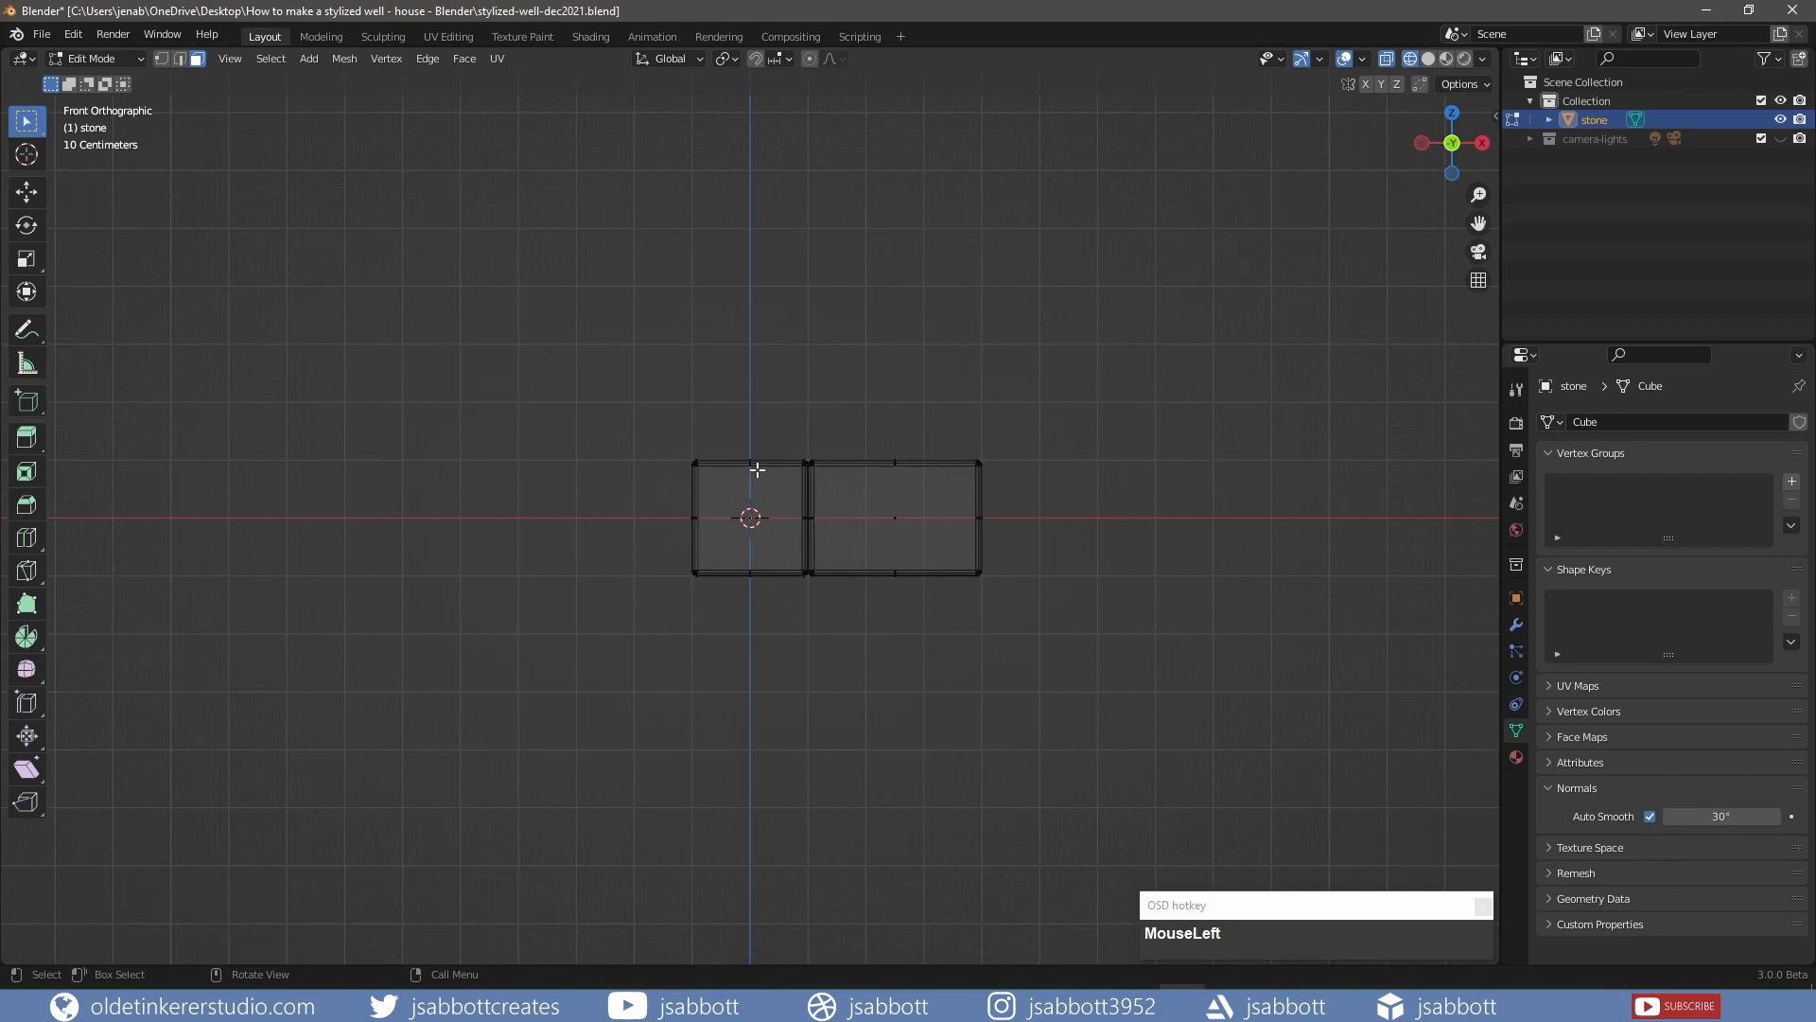
Duplicate the first cube stone and move the copy 5 m along X to the end of the row
key("l")
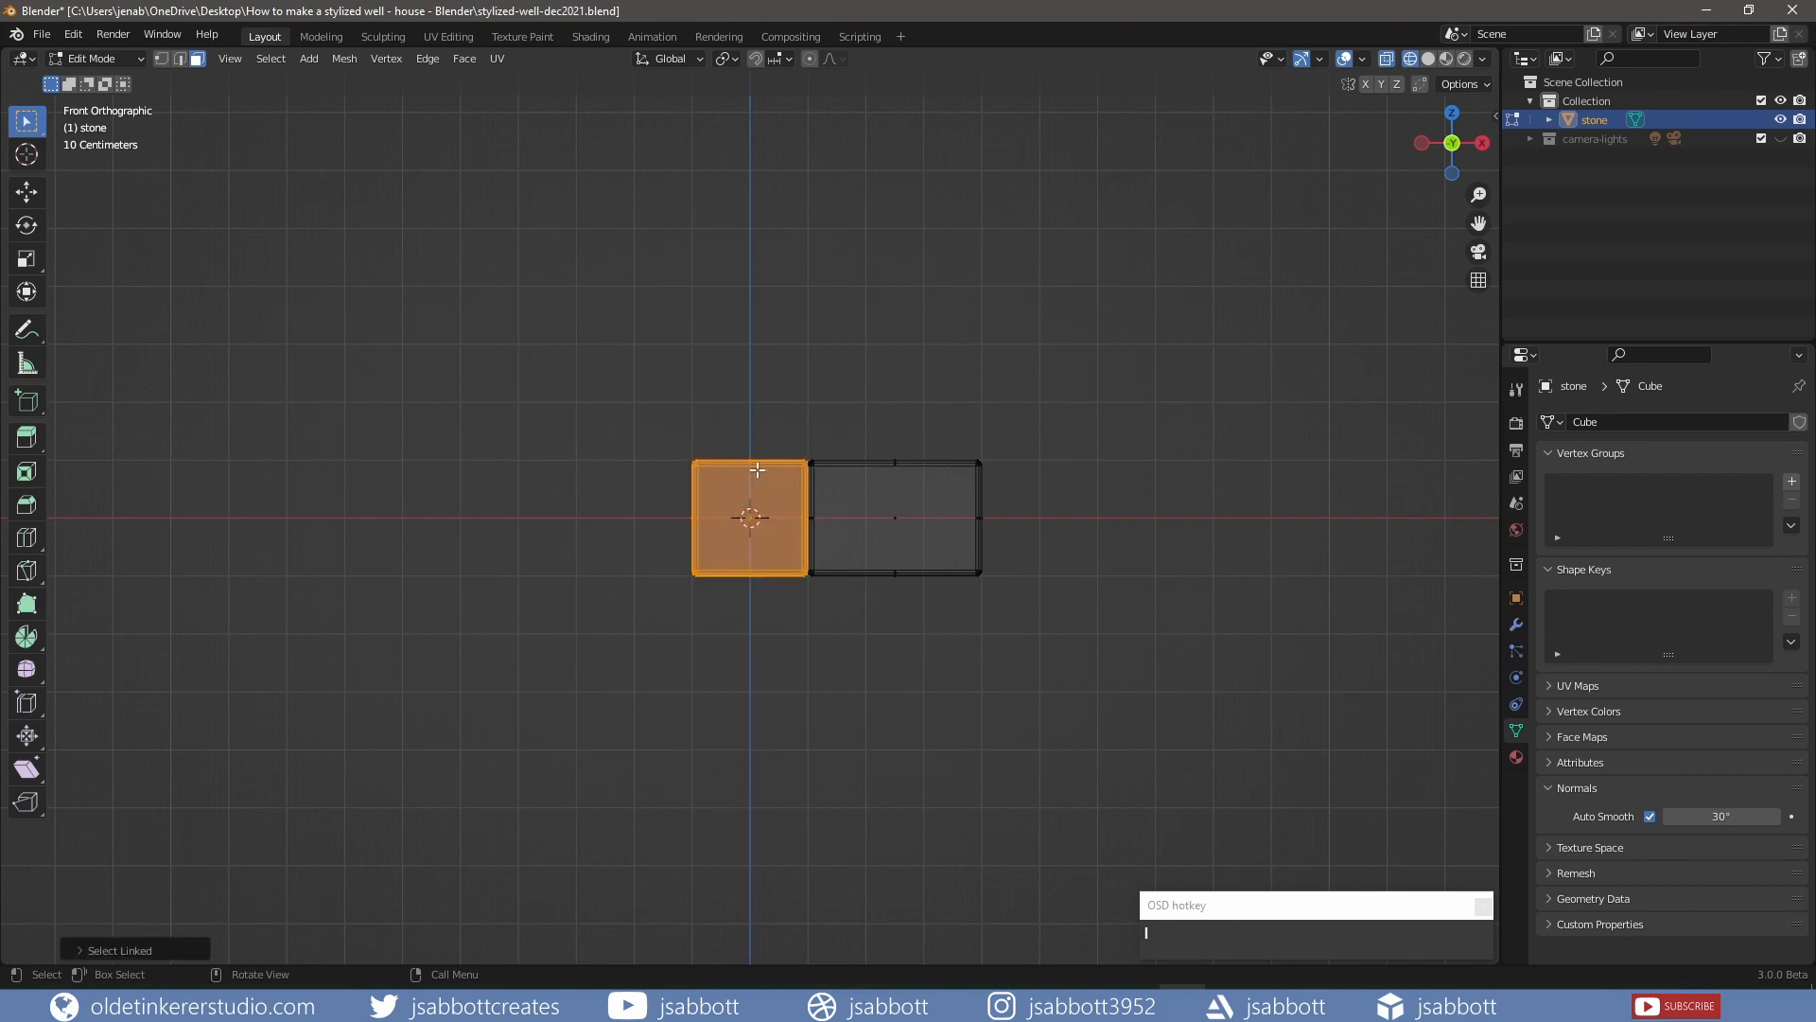
key("shift+d")
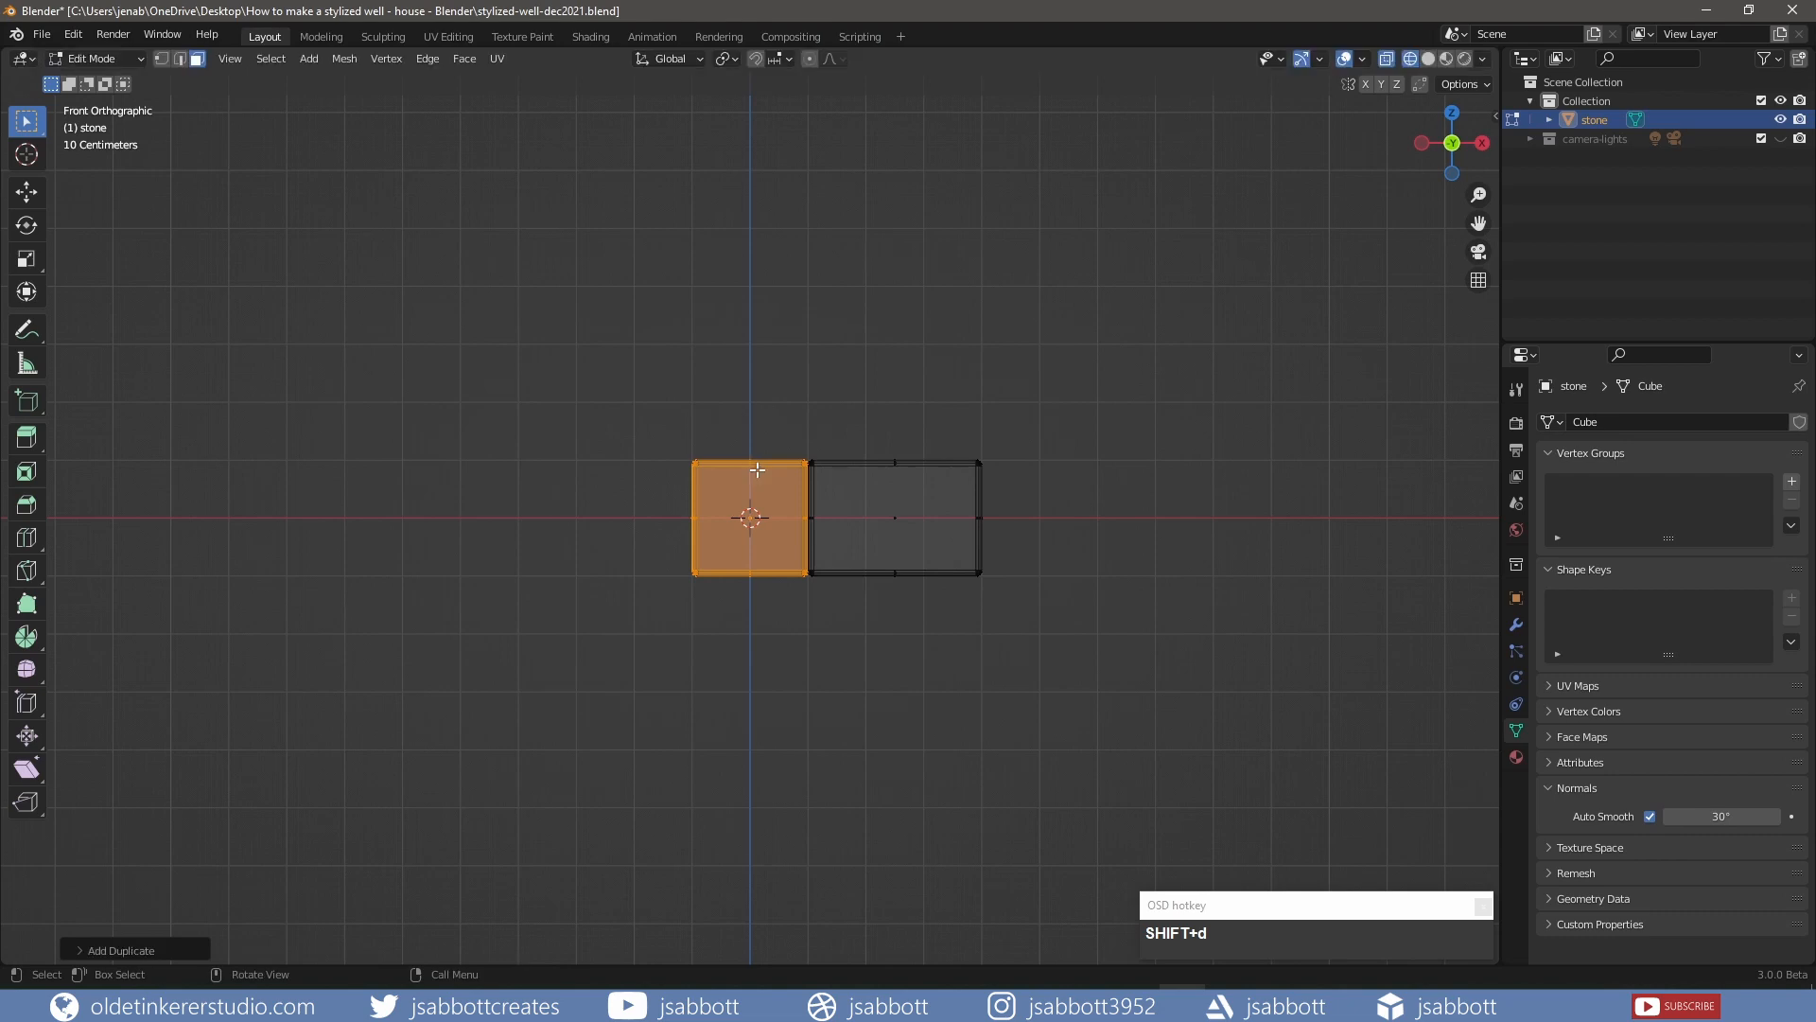
type("gx.5")
key("Return")
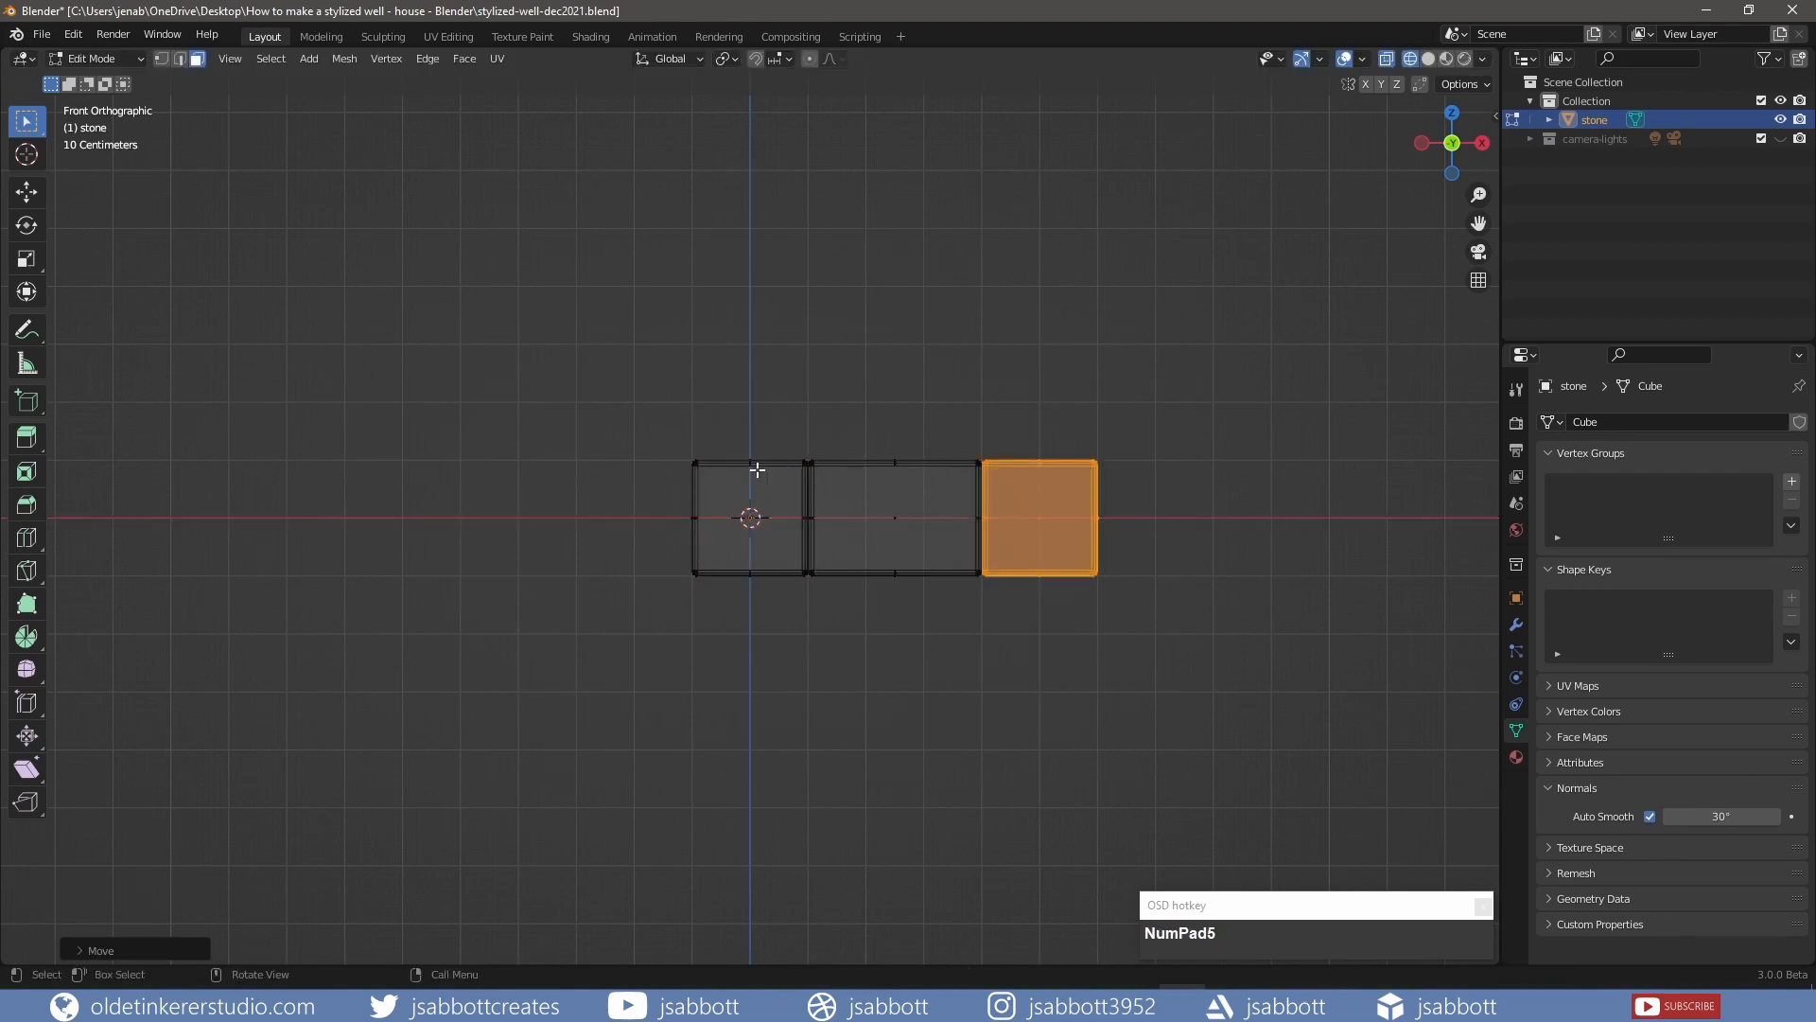
Lengthen the third stone by moving its outer end faces 2 m along X, and return to solid shading
left_click(1087, 417)
left_click_drag(1076, 427, 1138, 602)
type("gx")
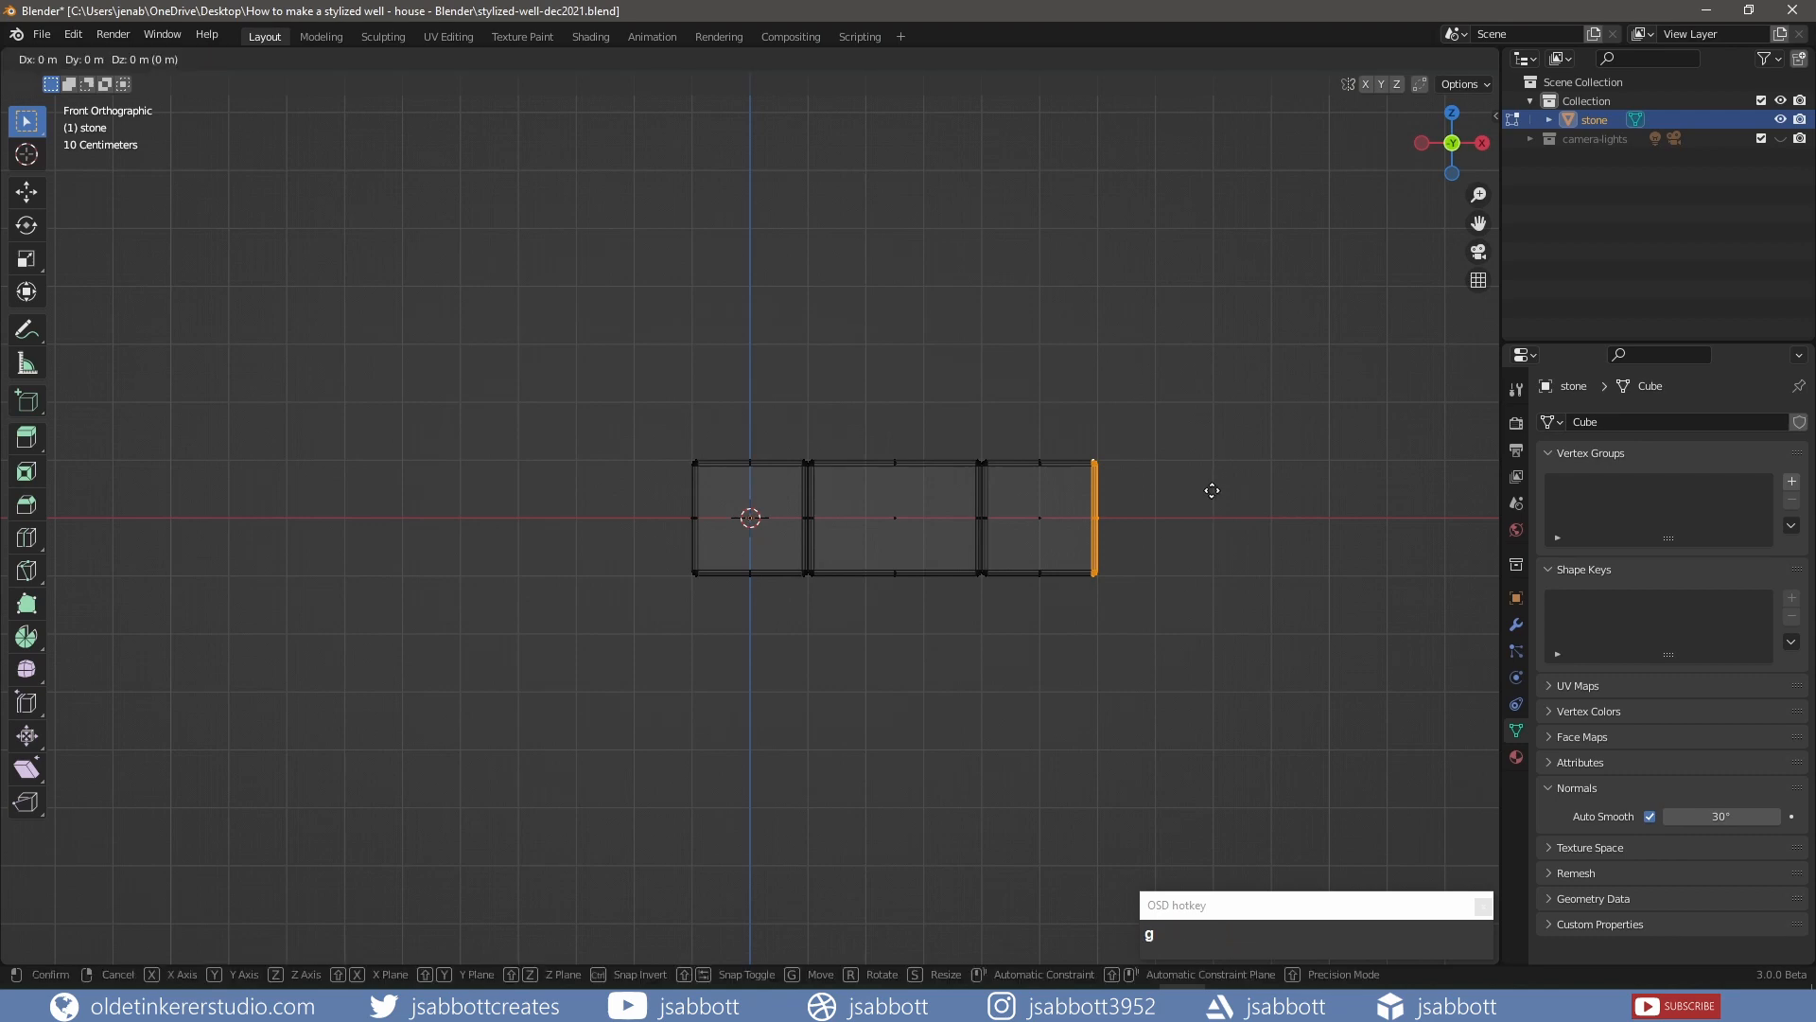
type(".2")
left_click(1212, 490)
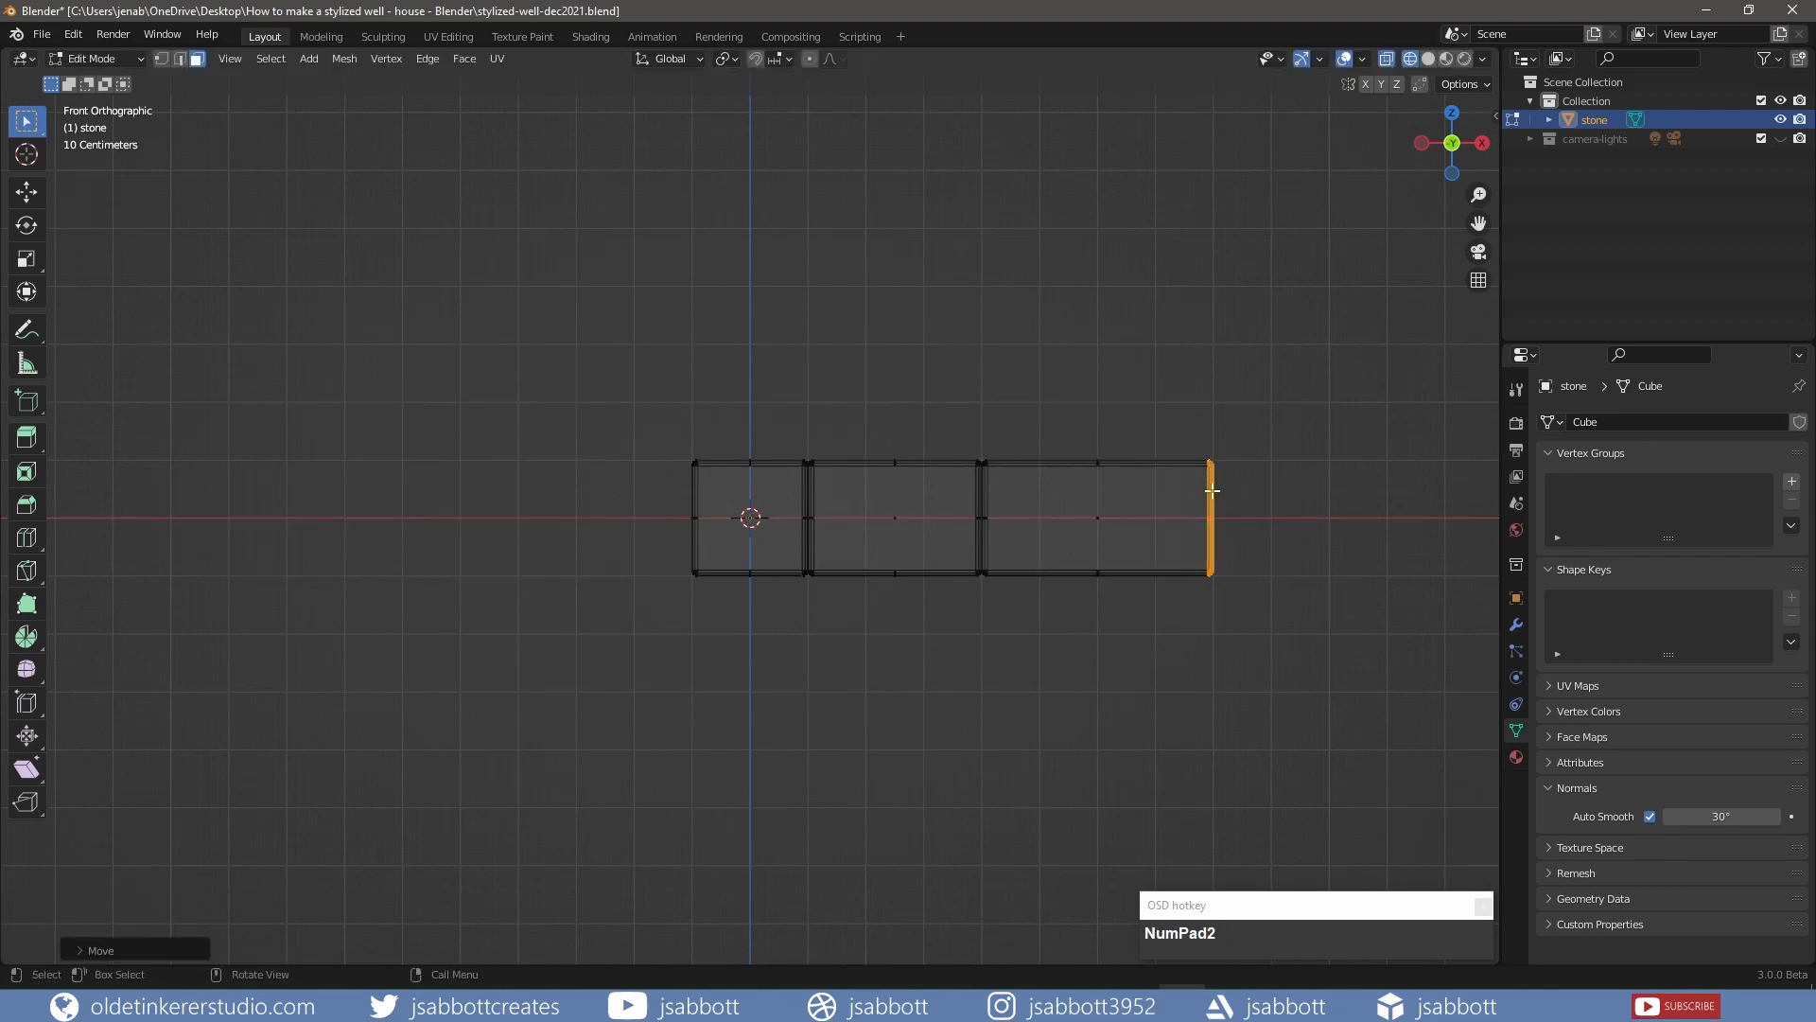
left_click(1429, 59)
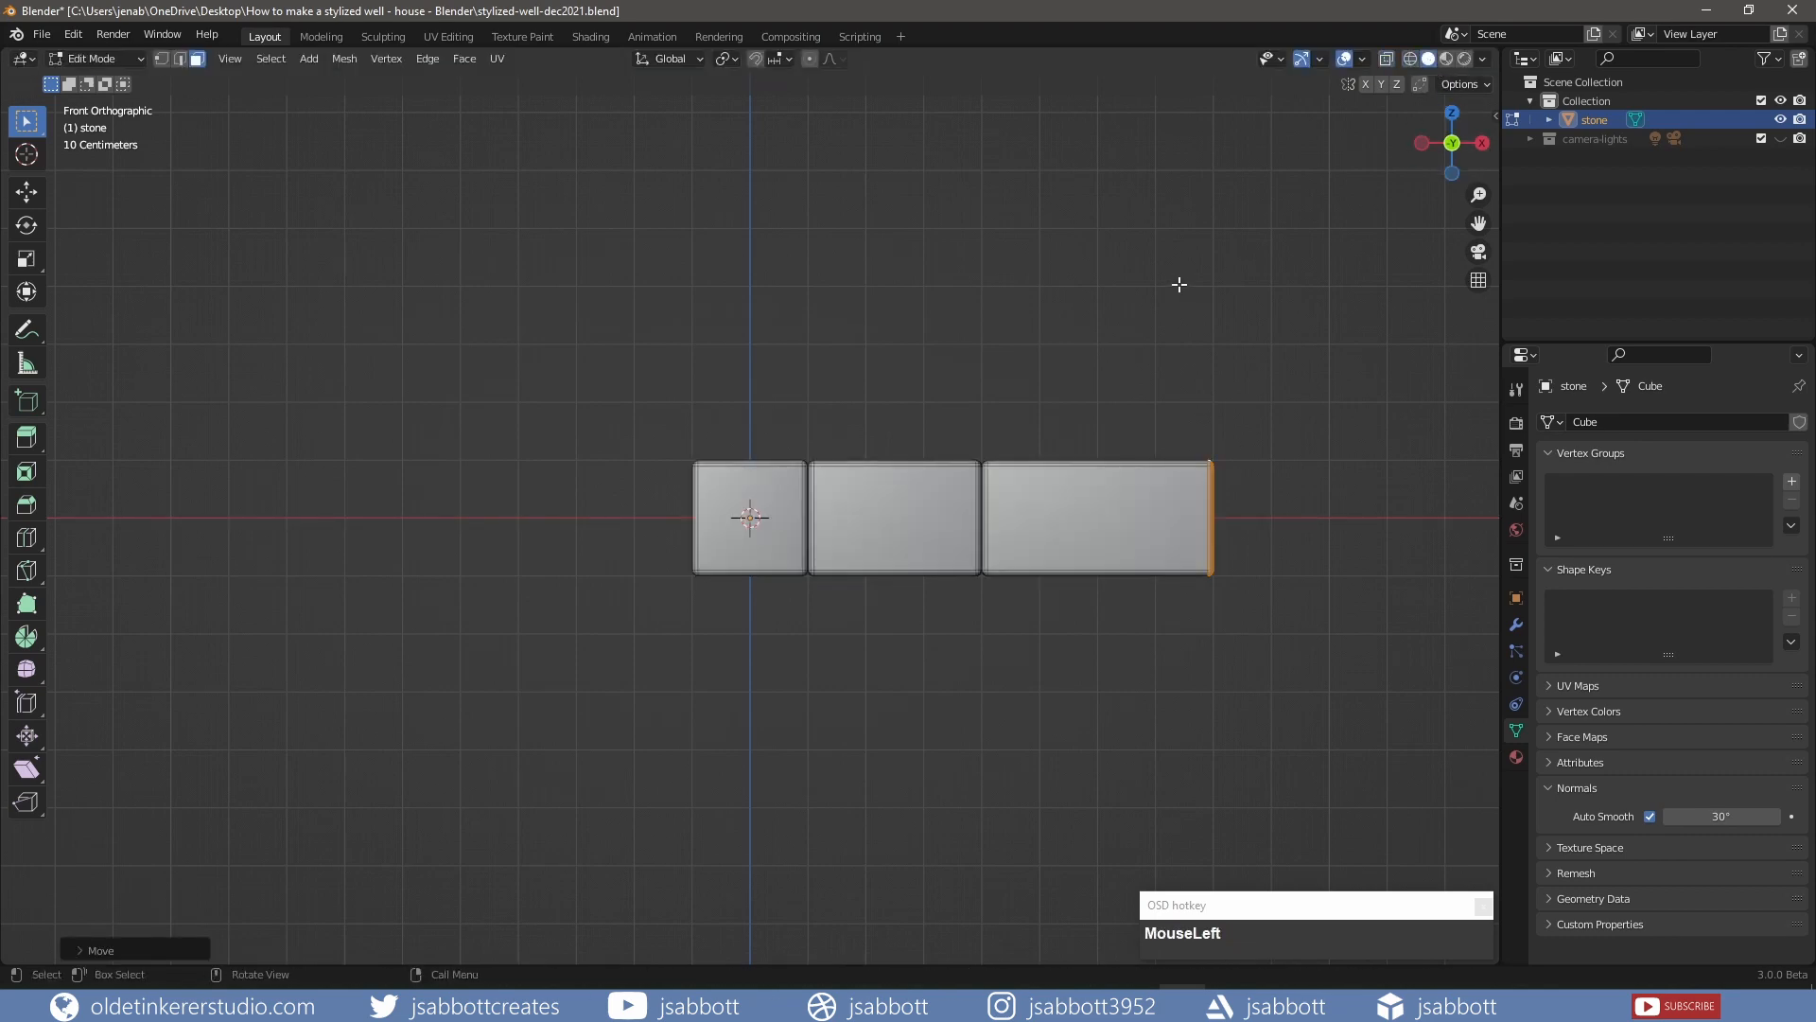
Add one centred vertical loop cut to the middle stone and two evenly spaced loop cuts to the longest stone
middle_click_drag(1179, 284, 963, 294, "shift")
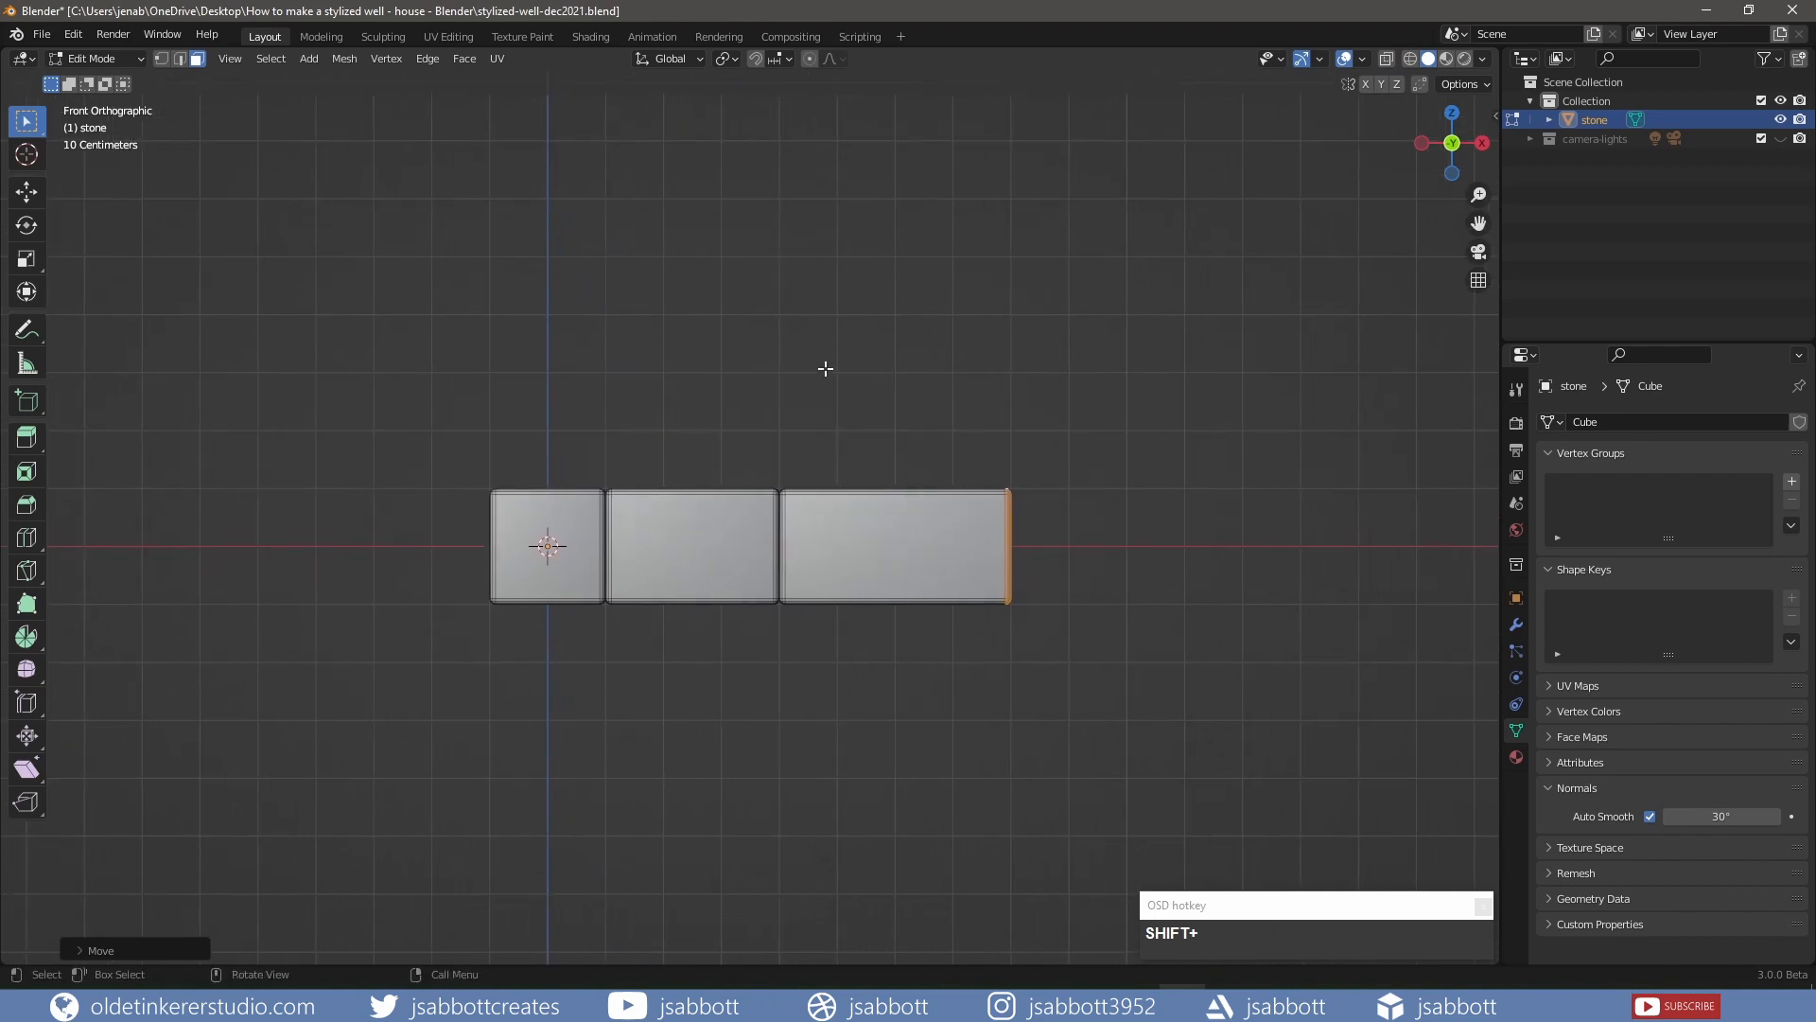
key("ctrl+r")
left_click(689, 600)
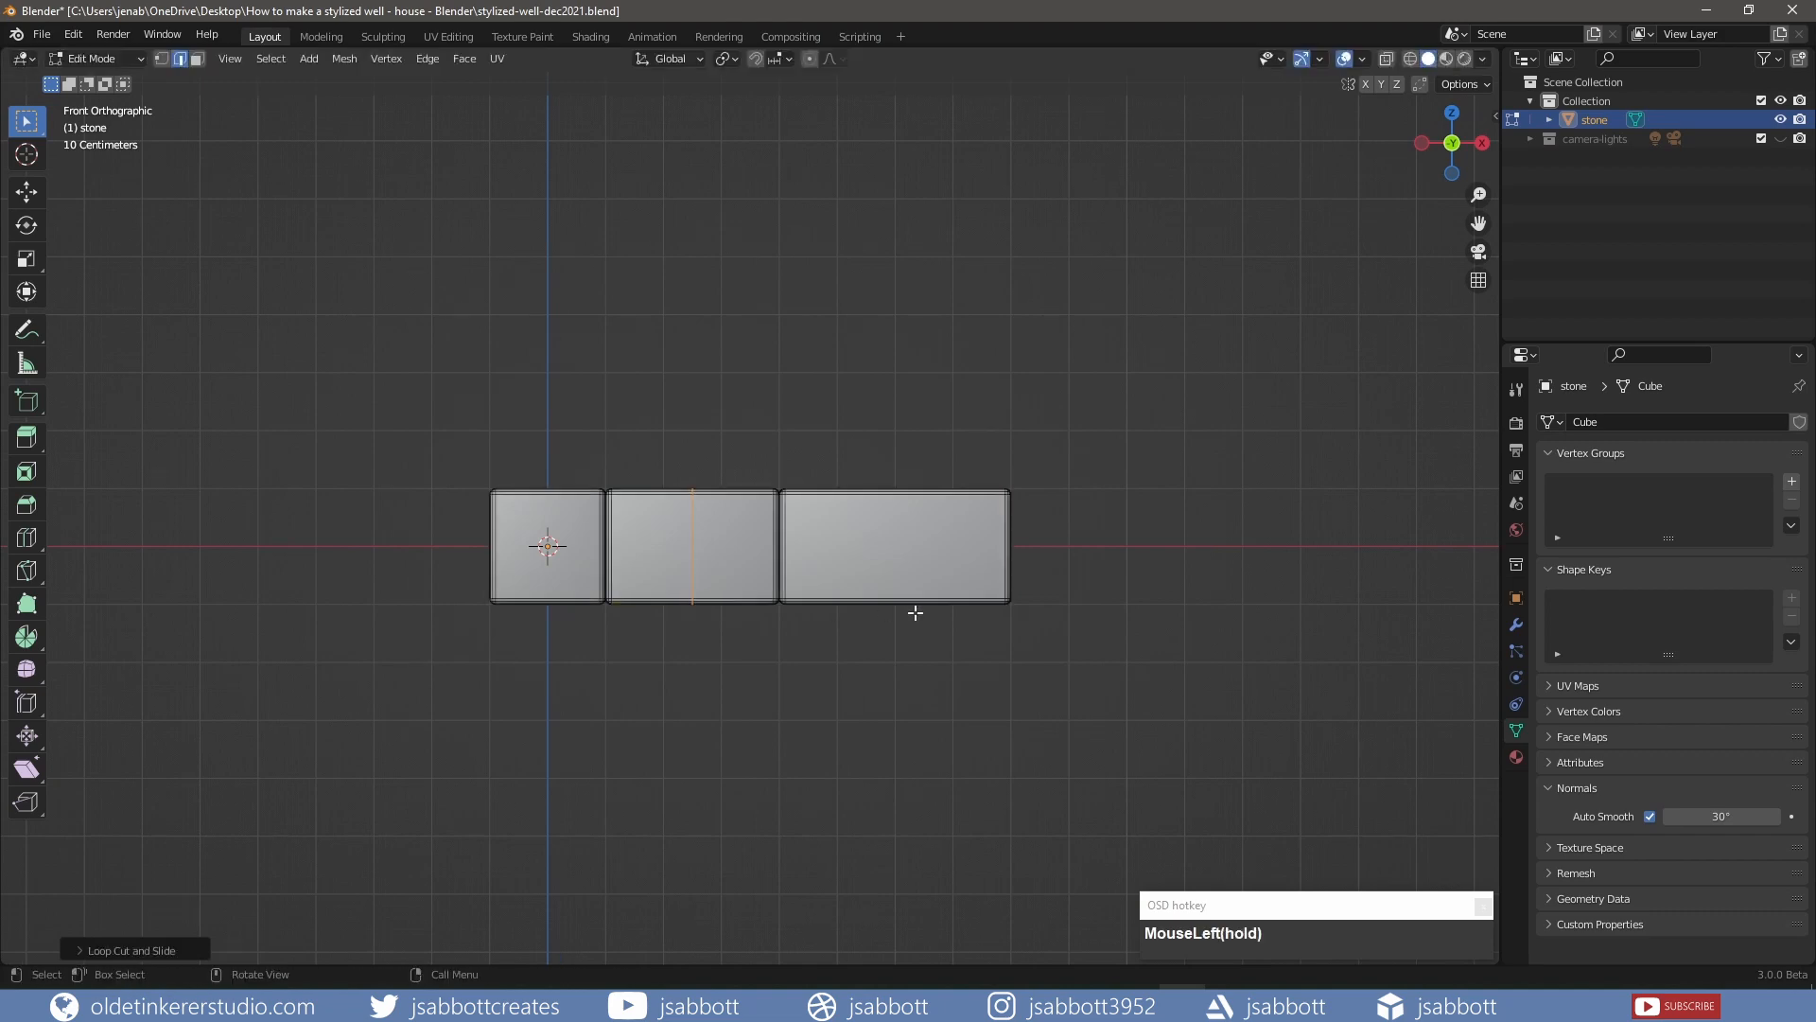
key("ctrl+r")
scroll(905, 603, "up", 1)
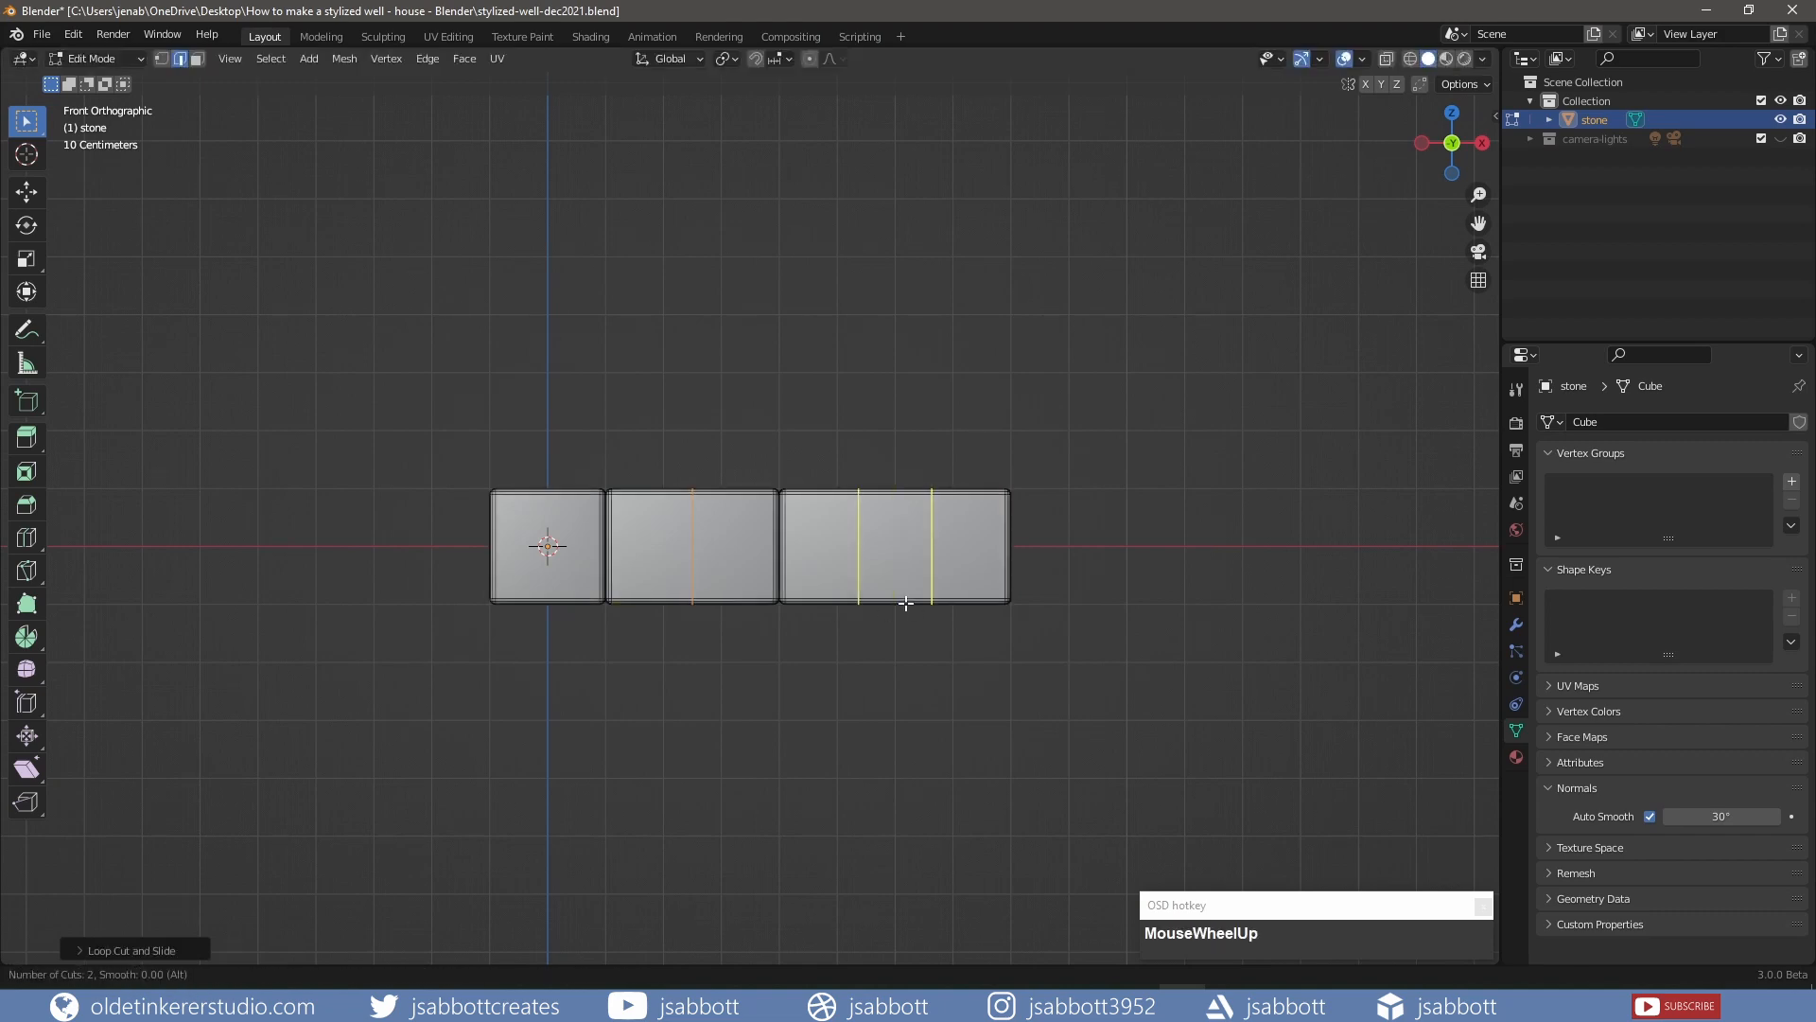
left_click(905, 605)
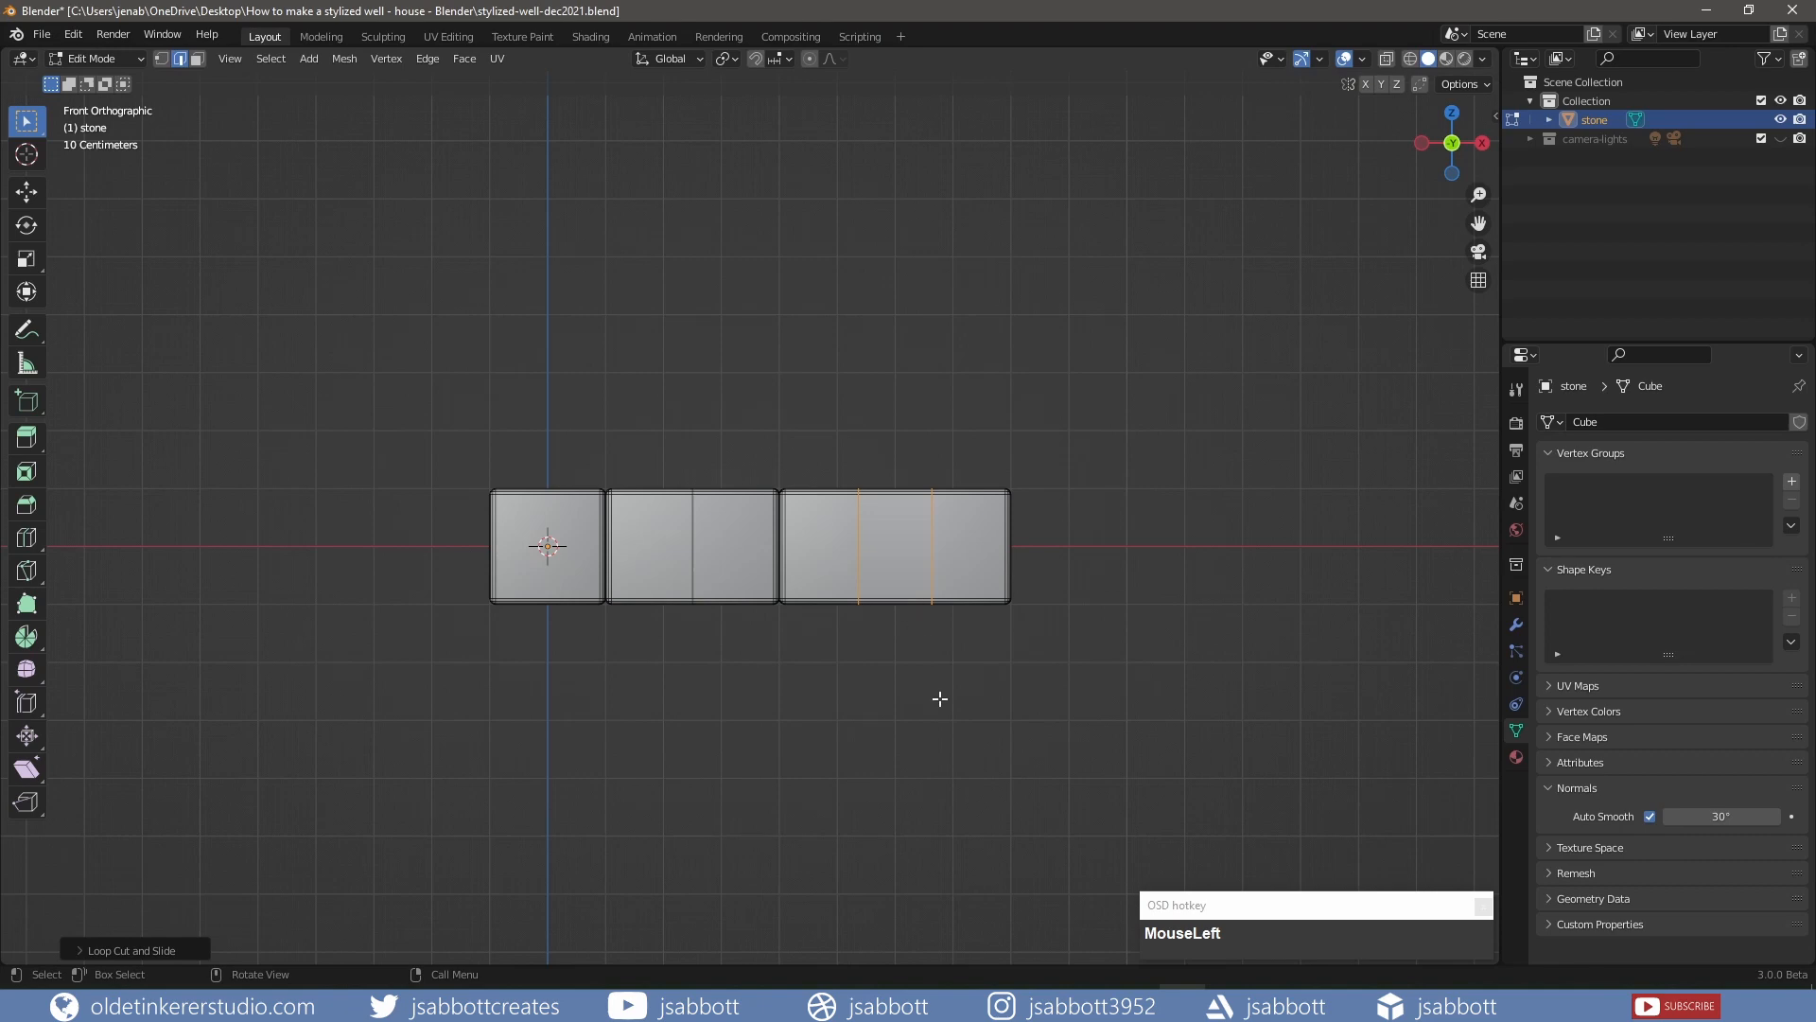
Duplicate all three stones and move the copies 9 m along X to extend the row
key("a")
scroll(1119, 637, "down", 3)
middle_click_drag(1241, 580, 928, 571, "shift")
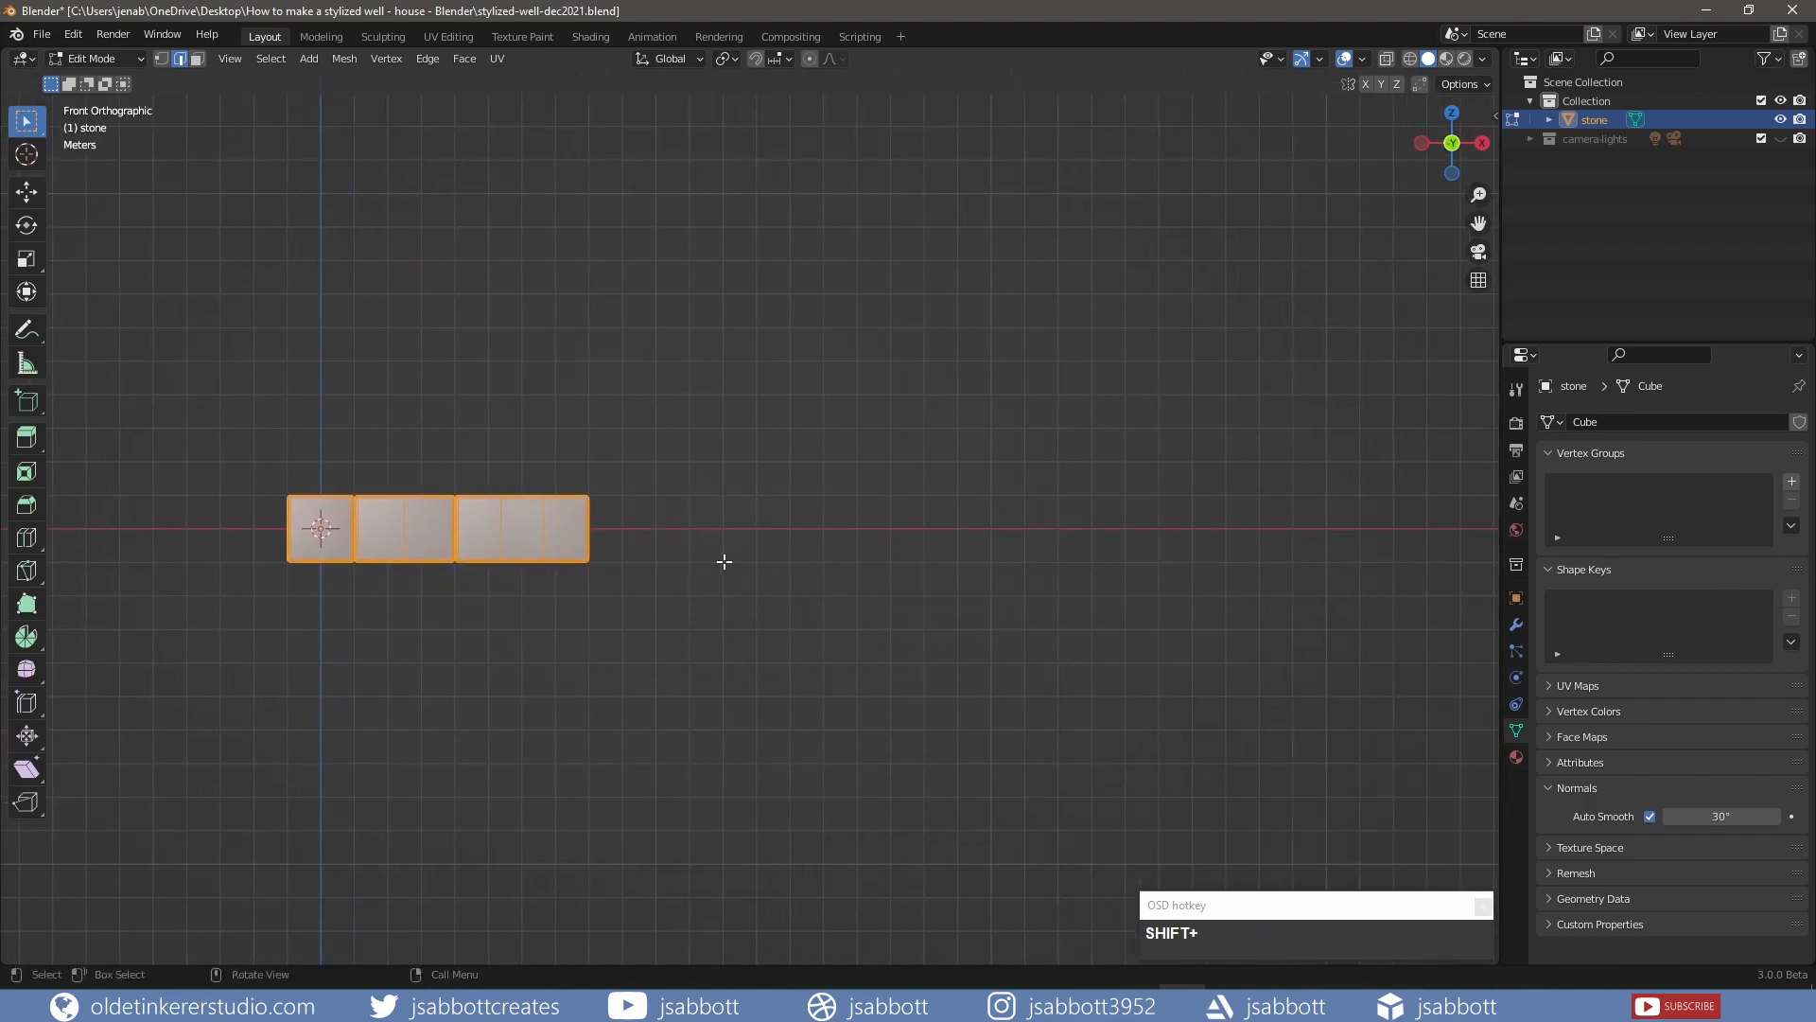
key("shift+d")
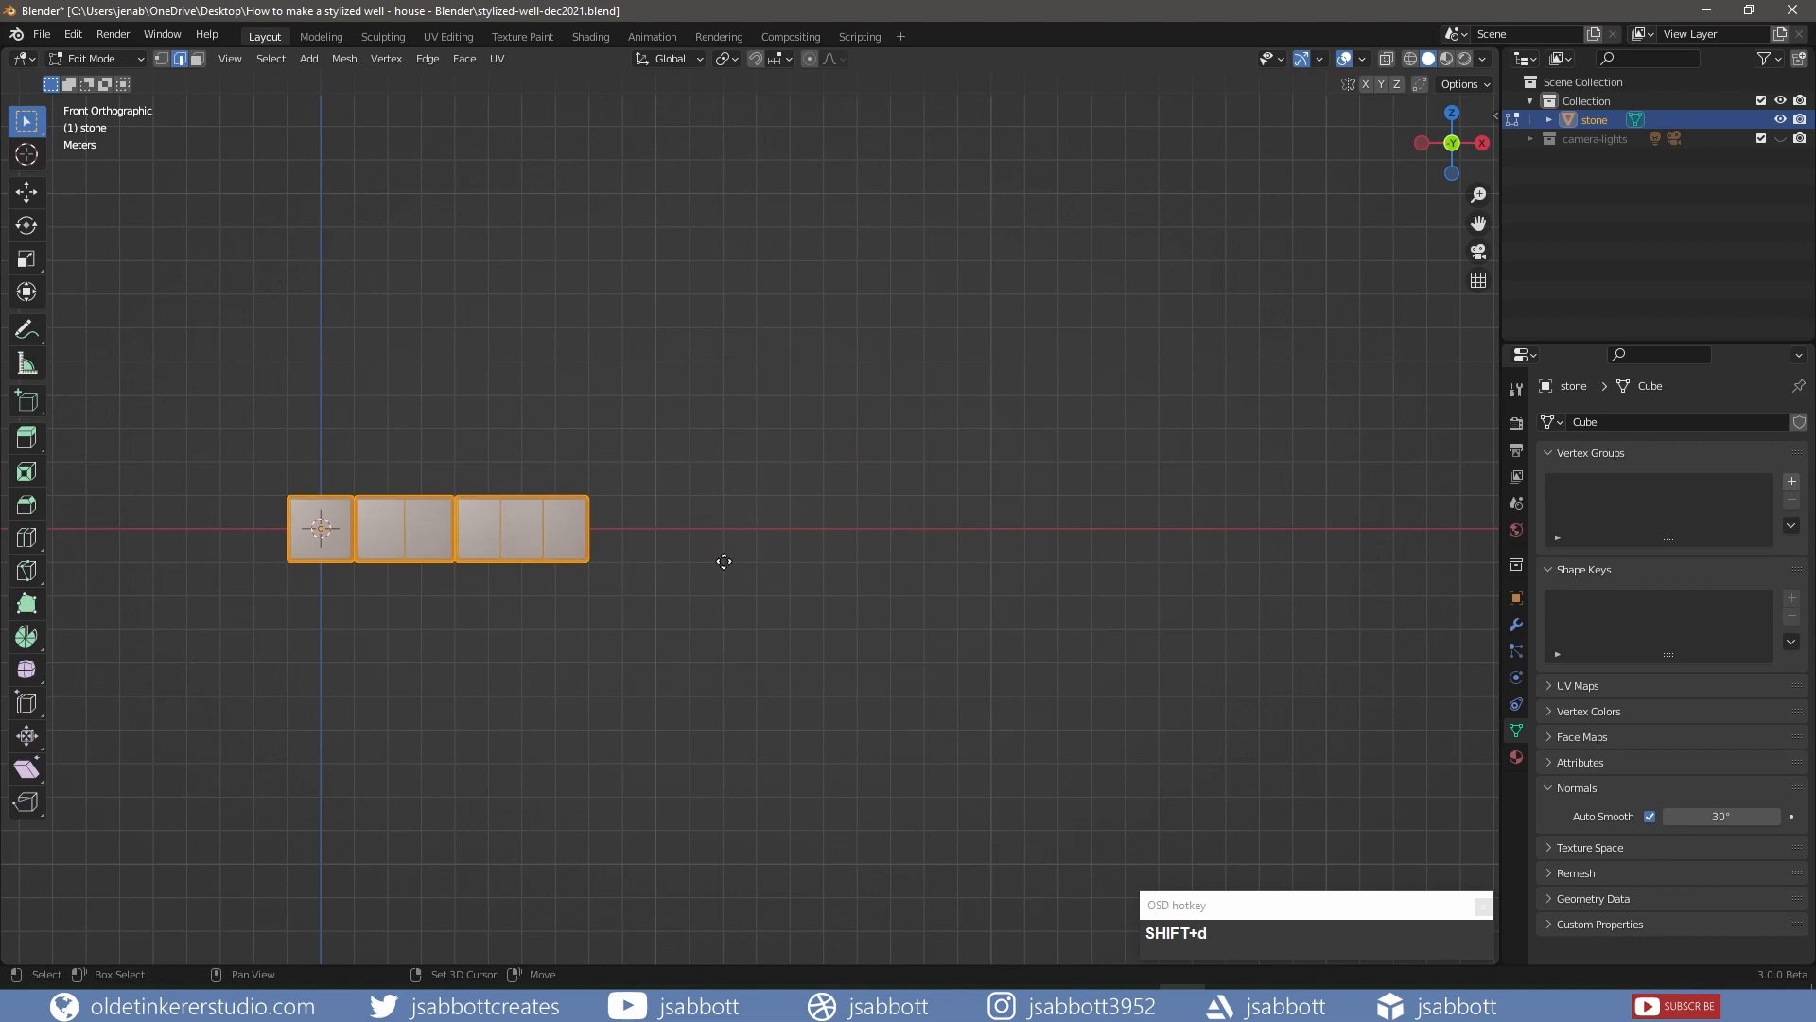
right_click(723, 561)
key("g")
key("x")
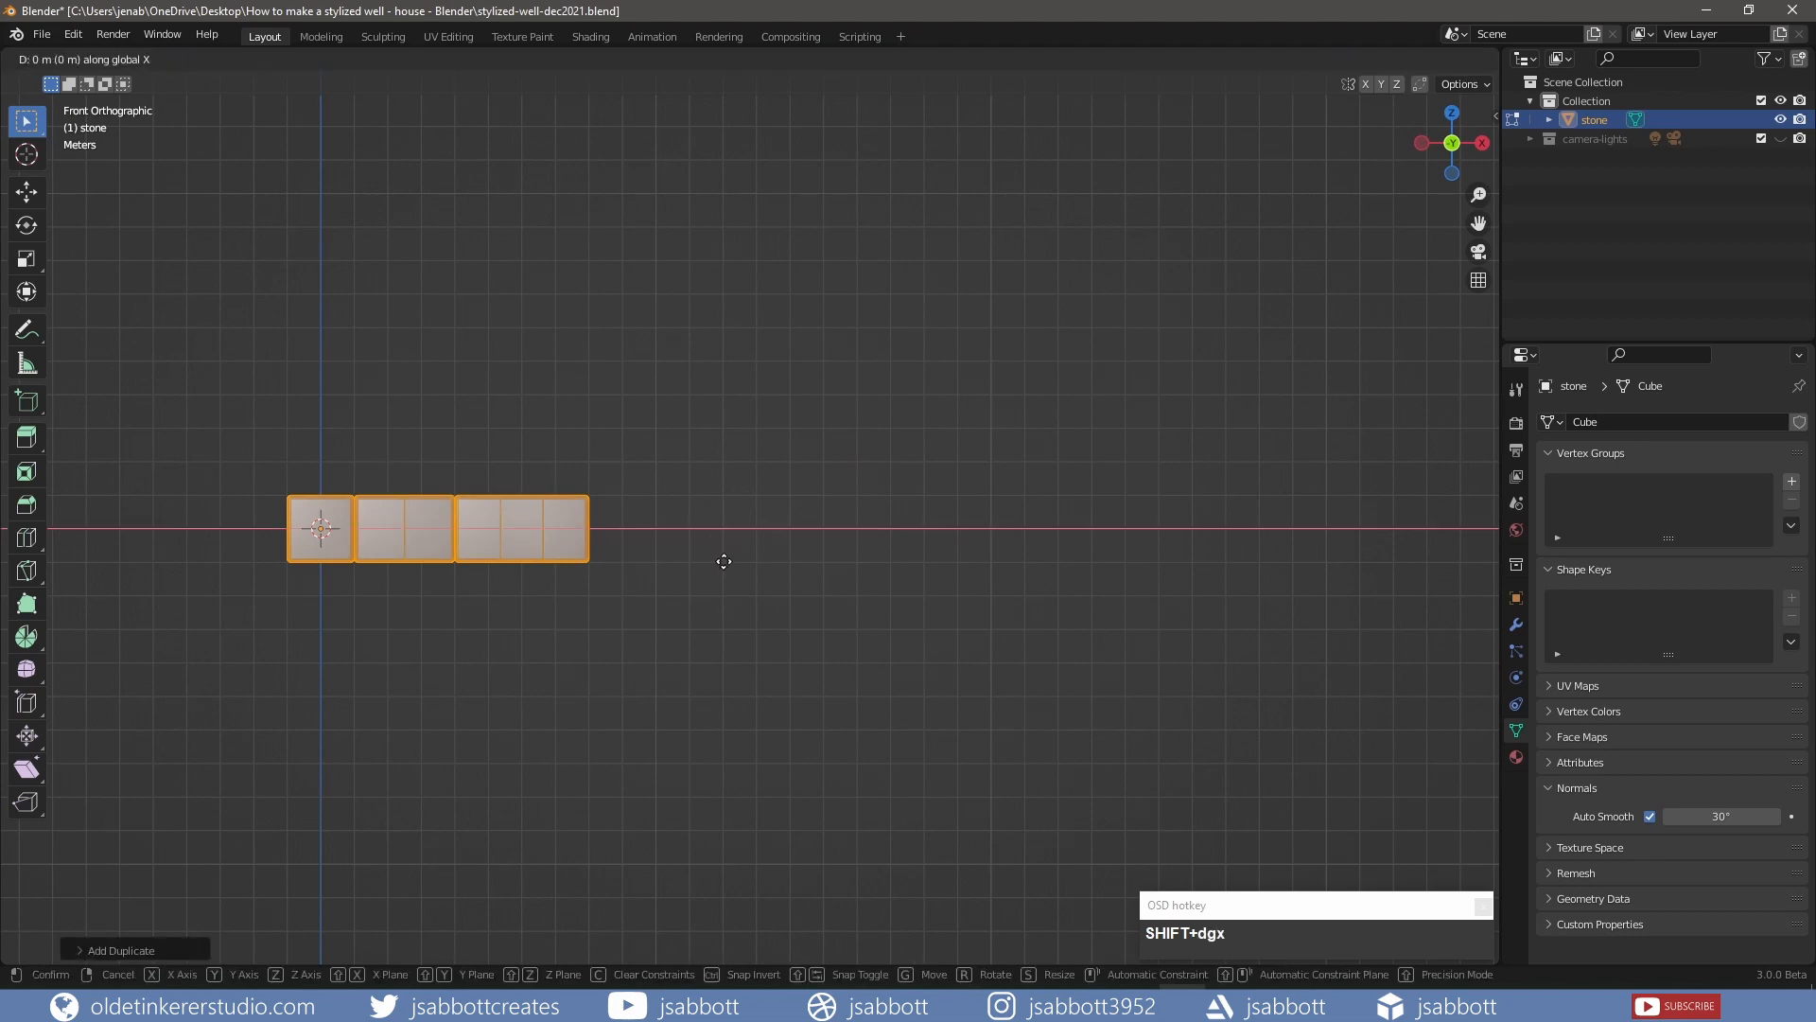
key("KP_9")
key("Return")
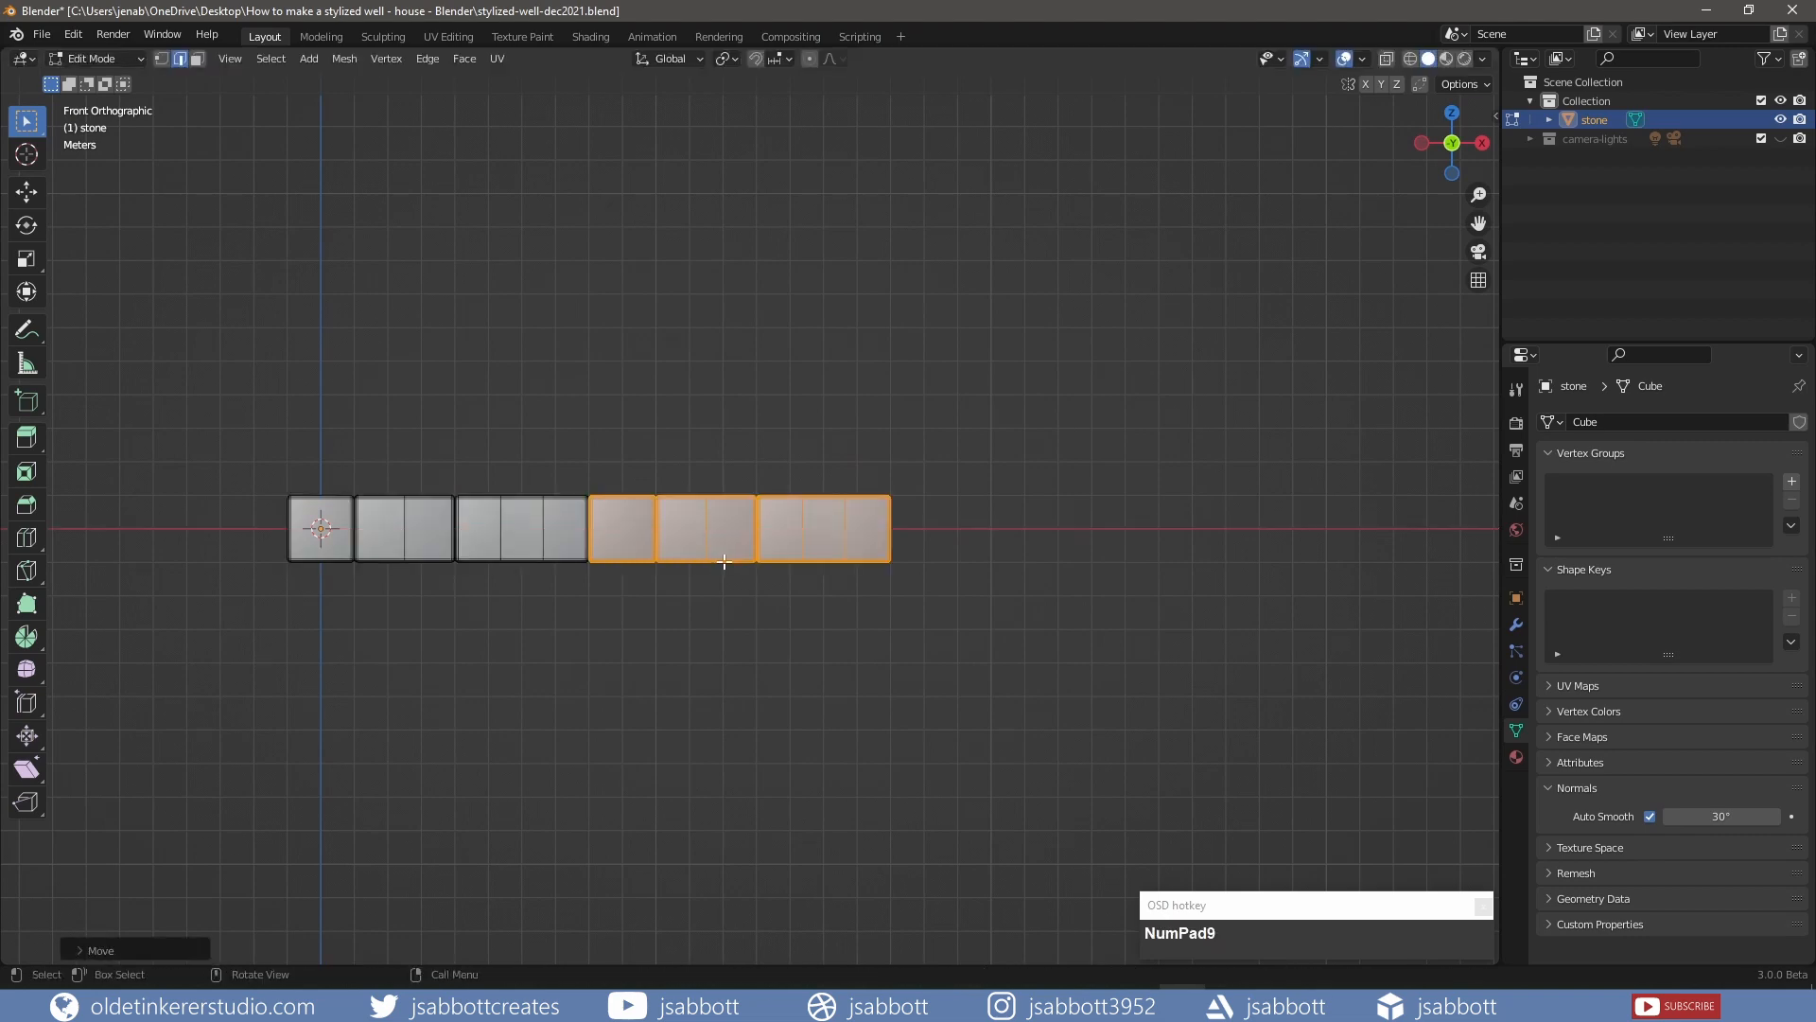
Duplicate all six stones and move the copies 18 m along X to extend the row
key("a")
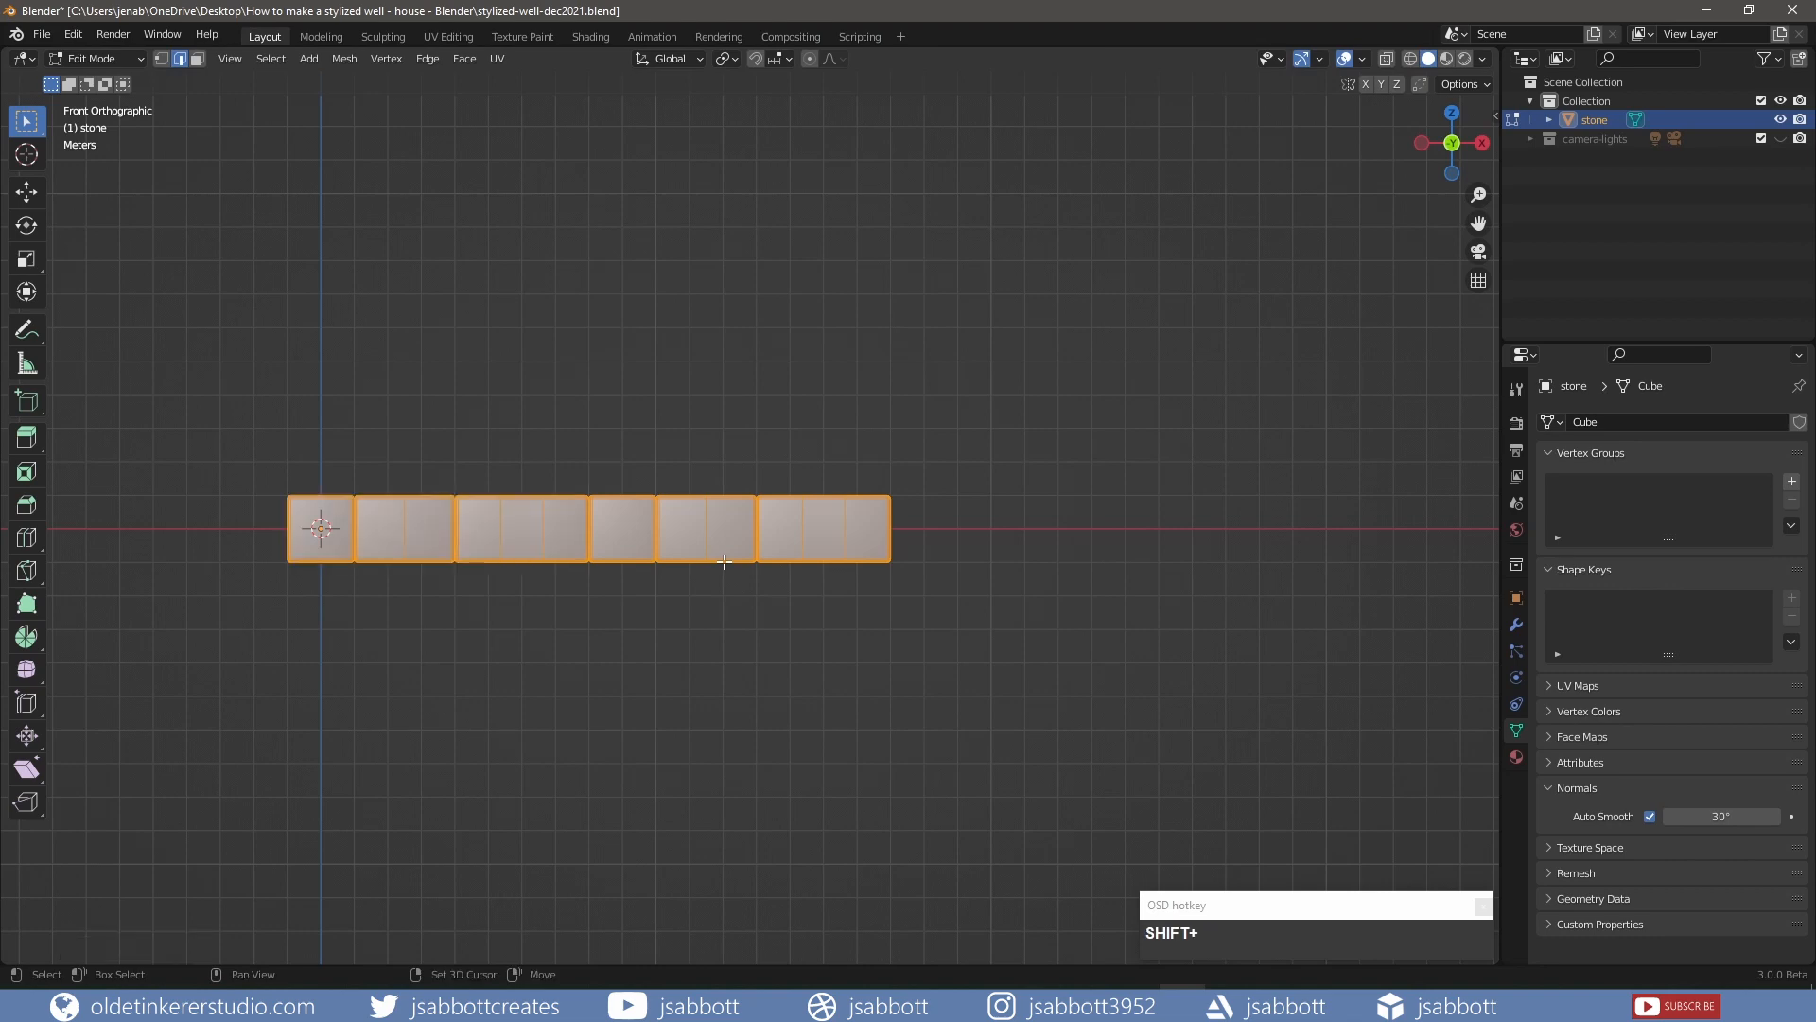
key("shift+d")
key("x")
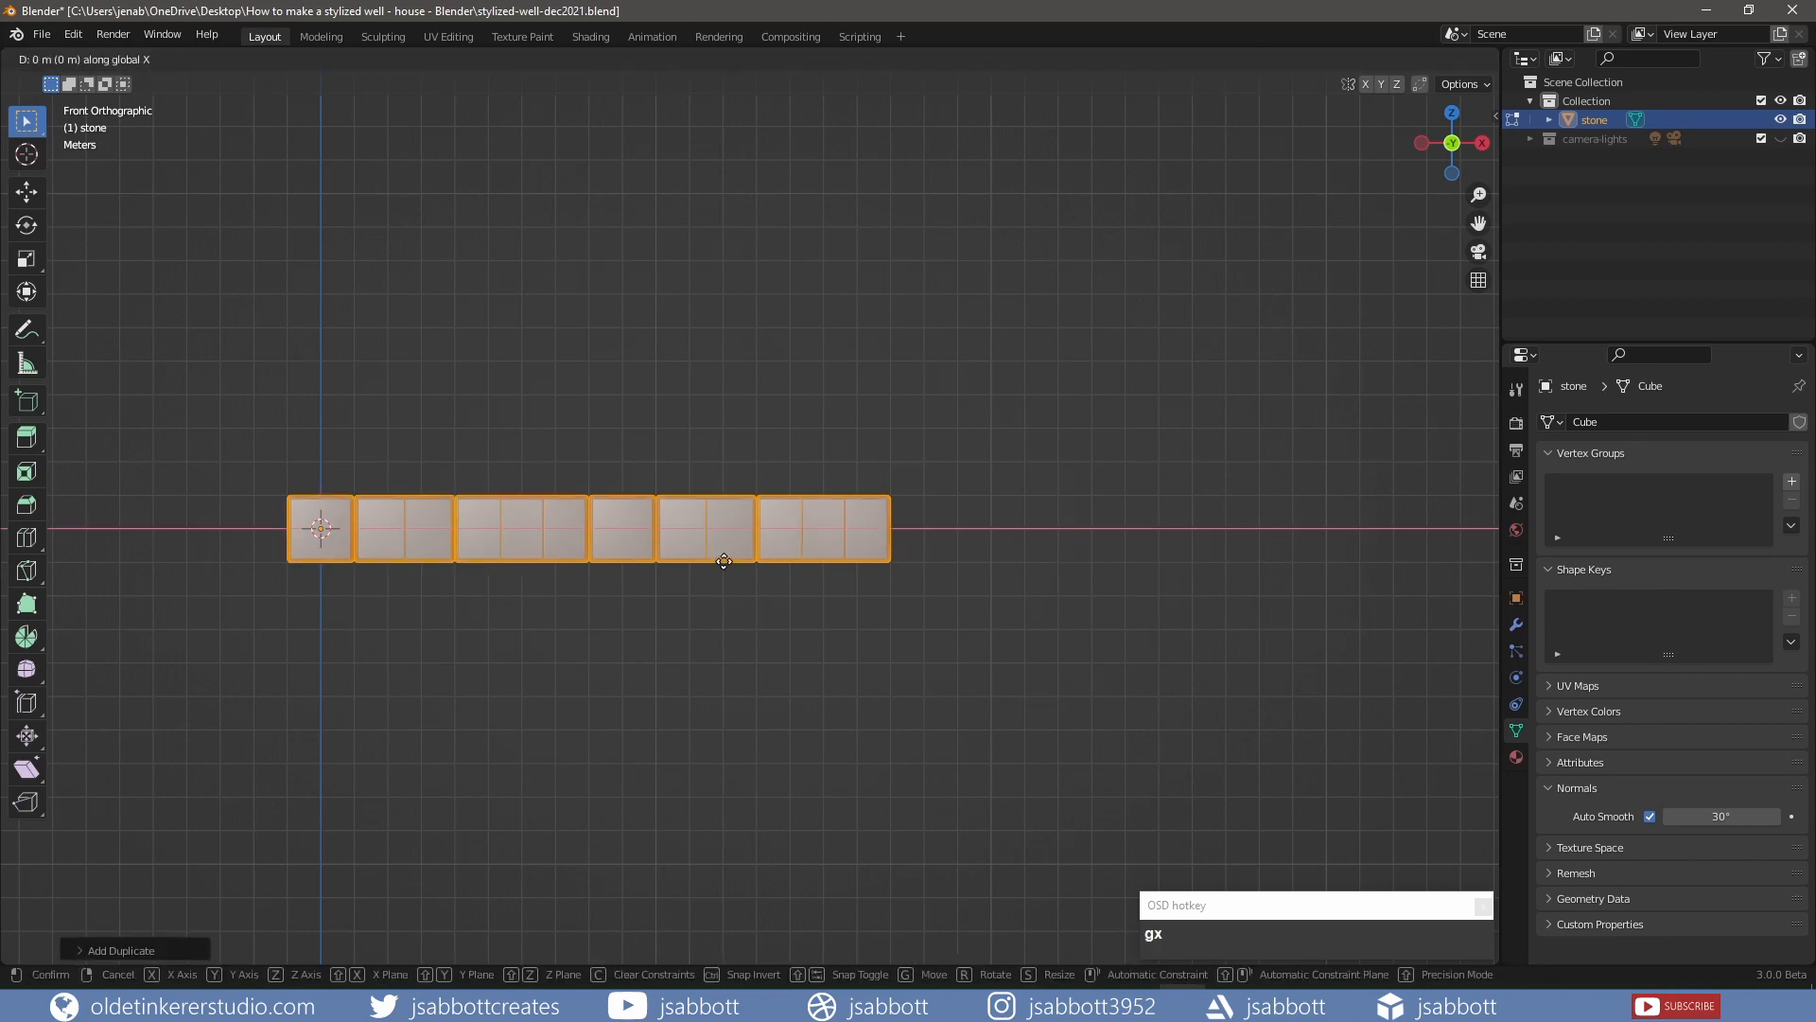
key("KP_8")
left_click(723, 562)
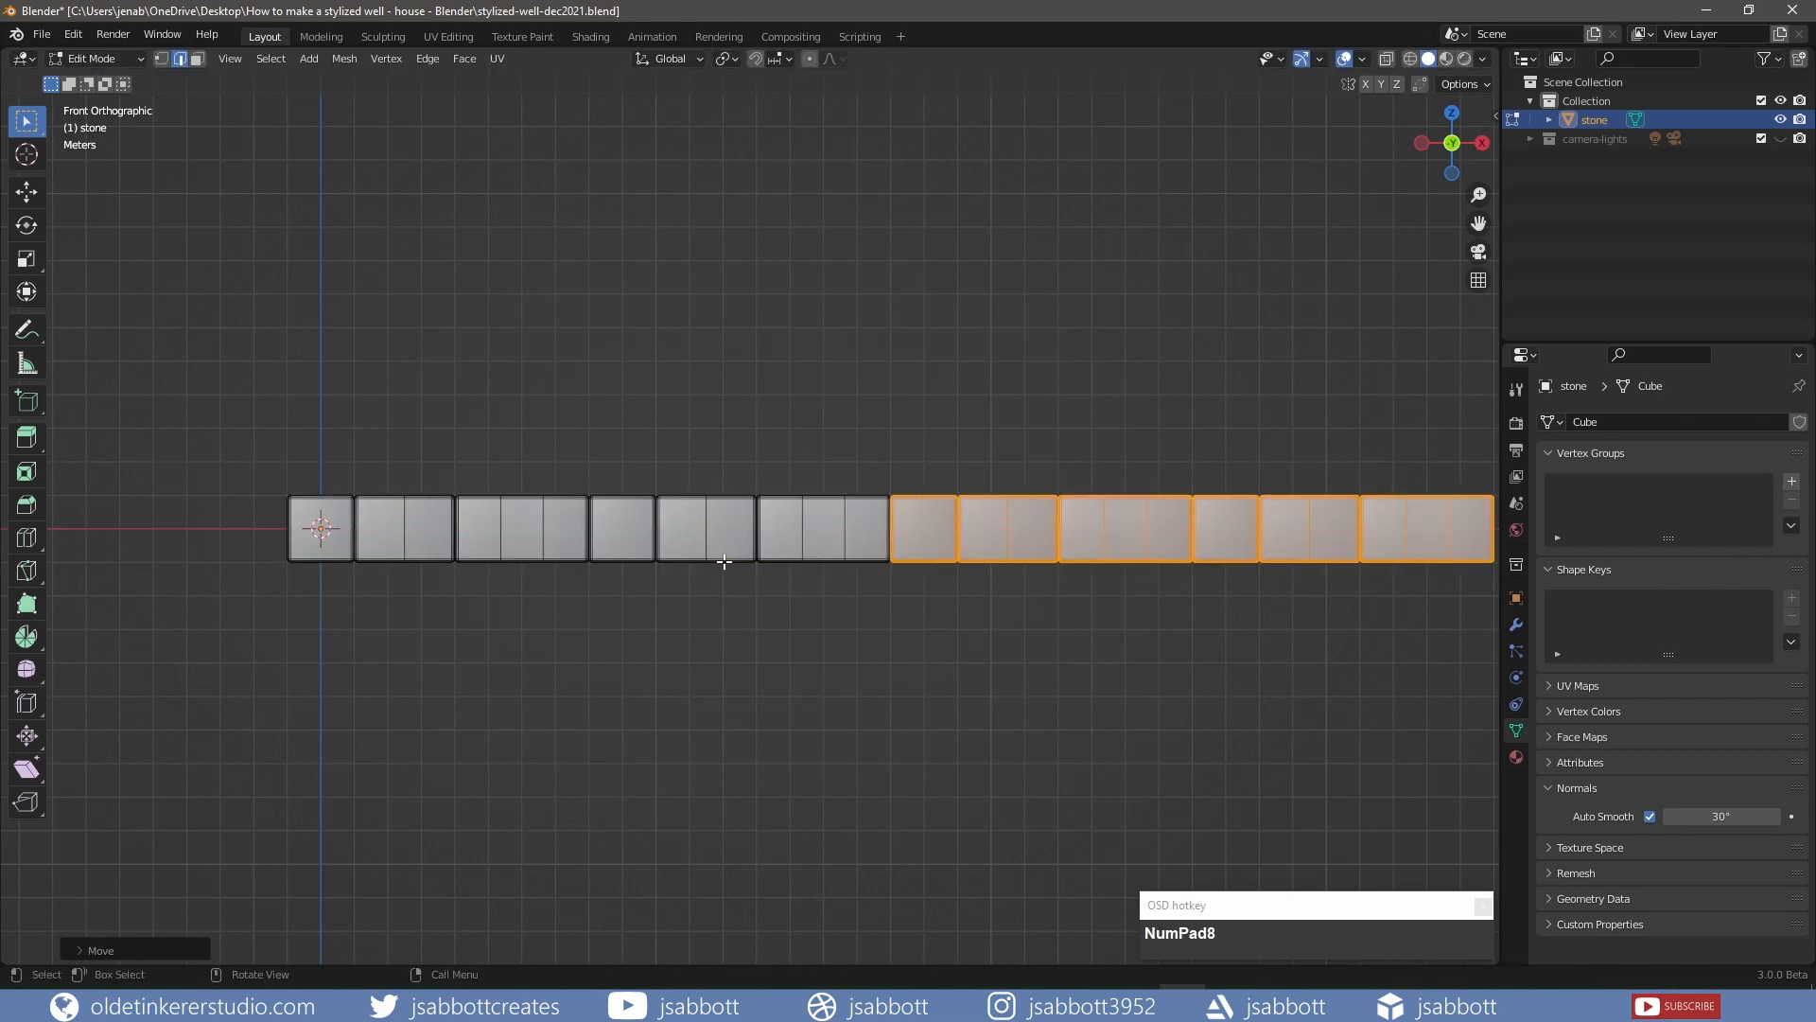
scroll(956, 661, "down", 2)
middle_click_drag(1130, 685, 1001, 700, "shift")
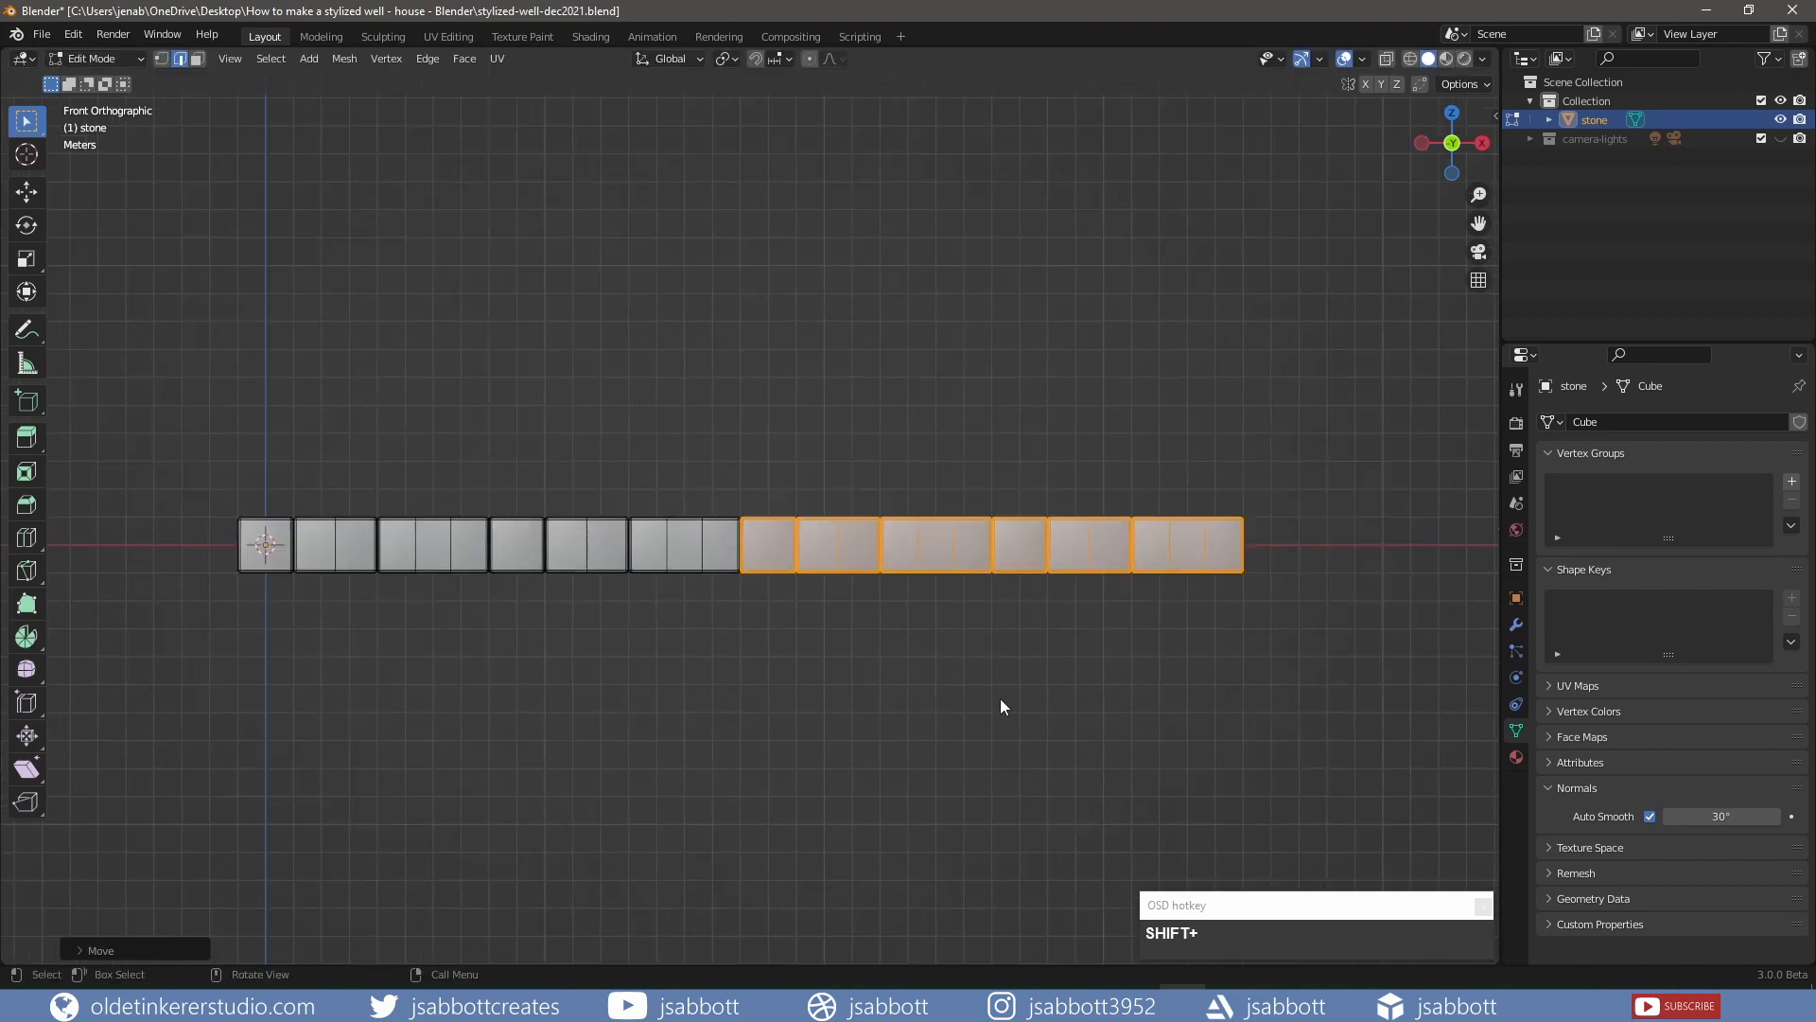
Add a Simple Deform modifier to the stone row, set to Bend with an angle of 360° around the Z axis
key("Tab")
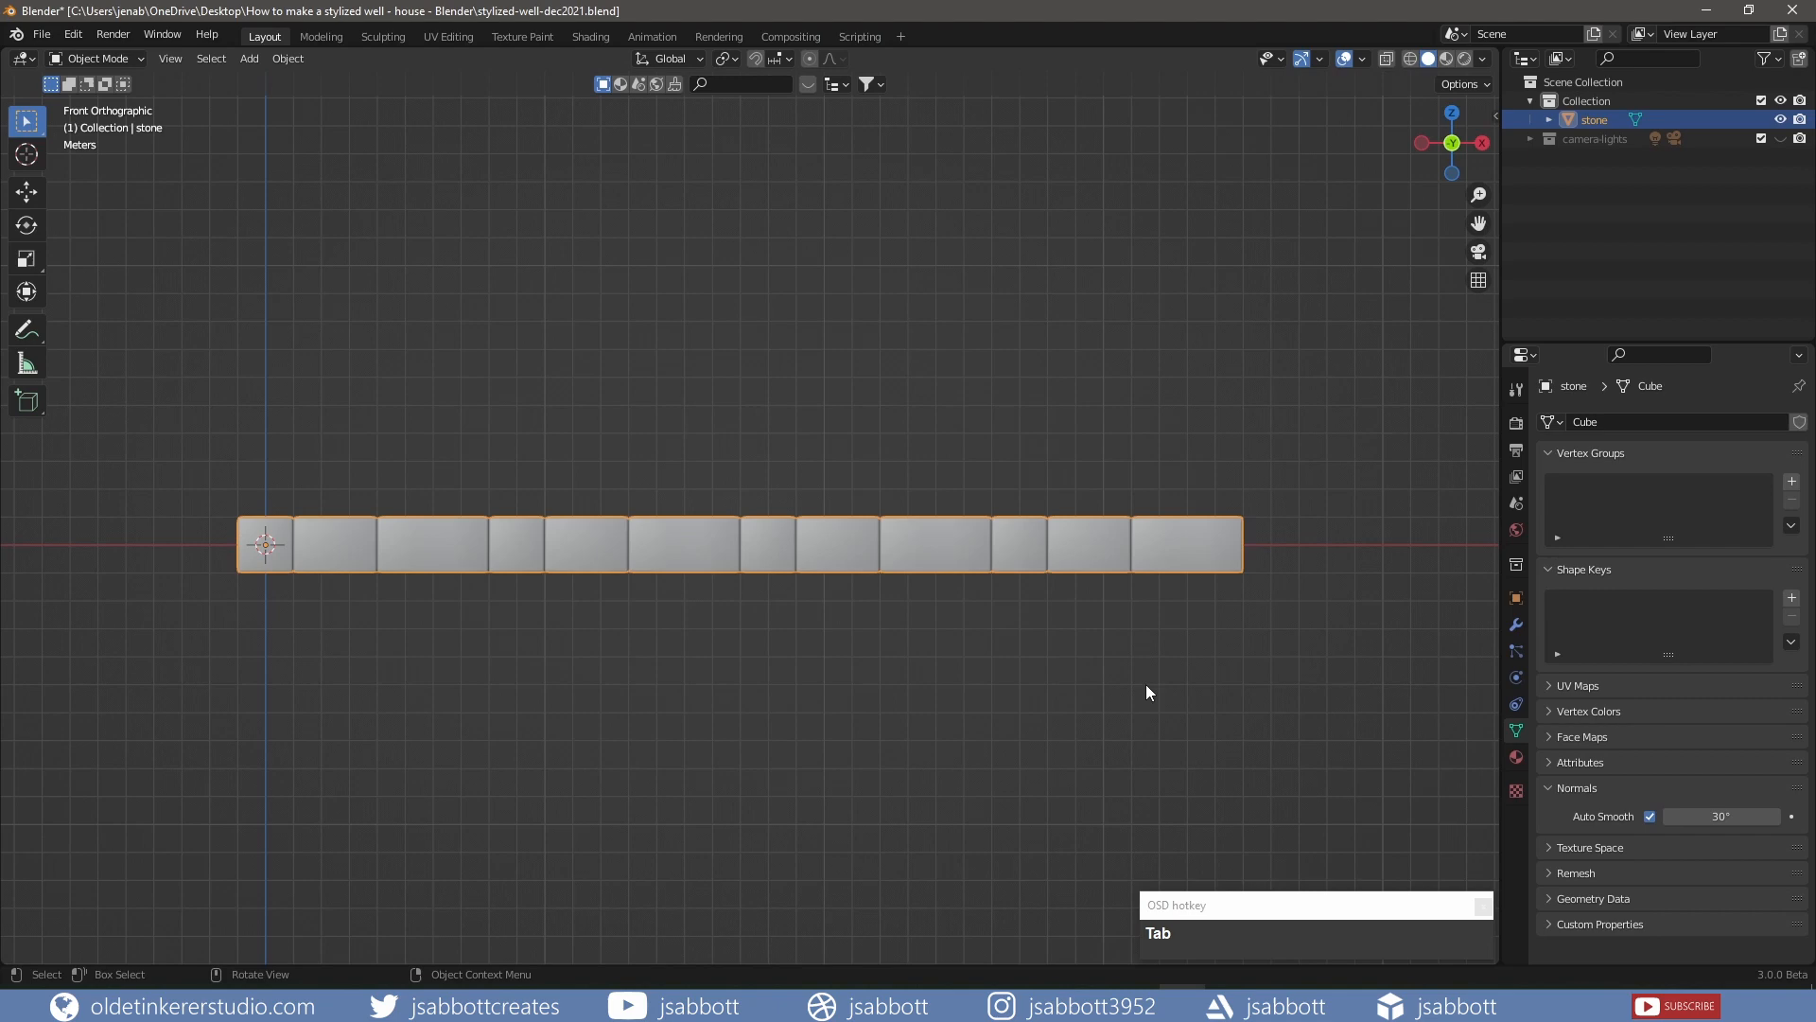
left_click(1517, 625)
left_click(1638, 422)
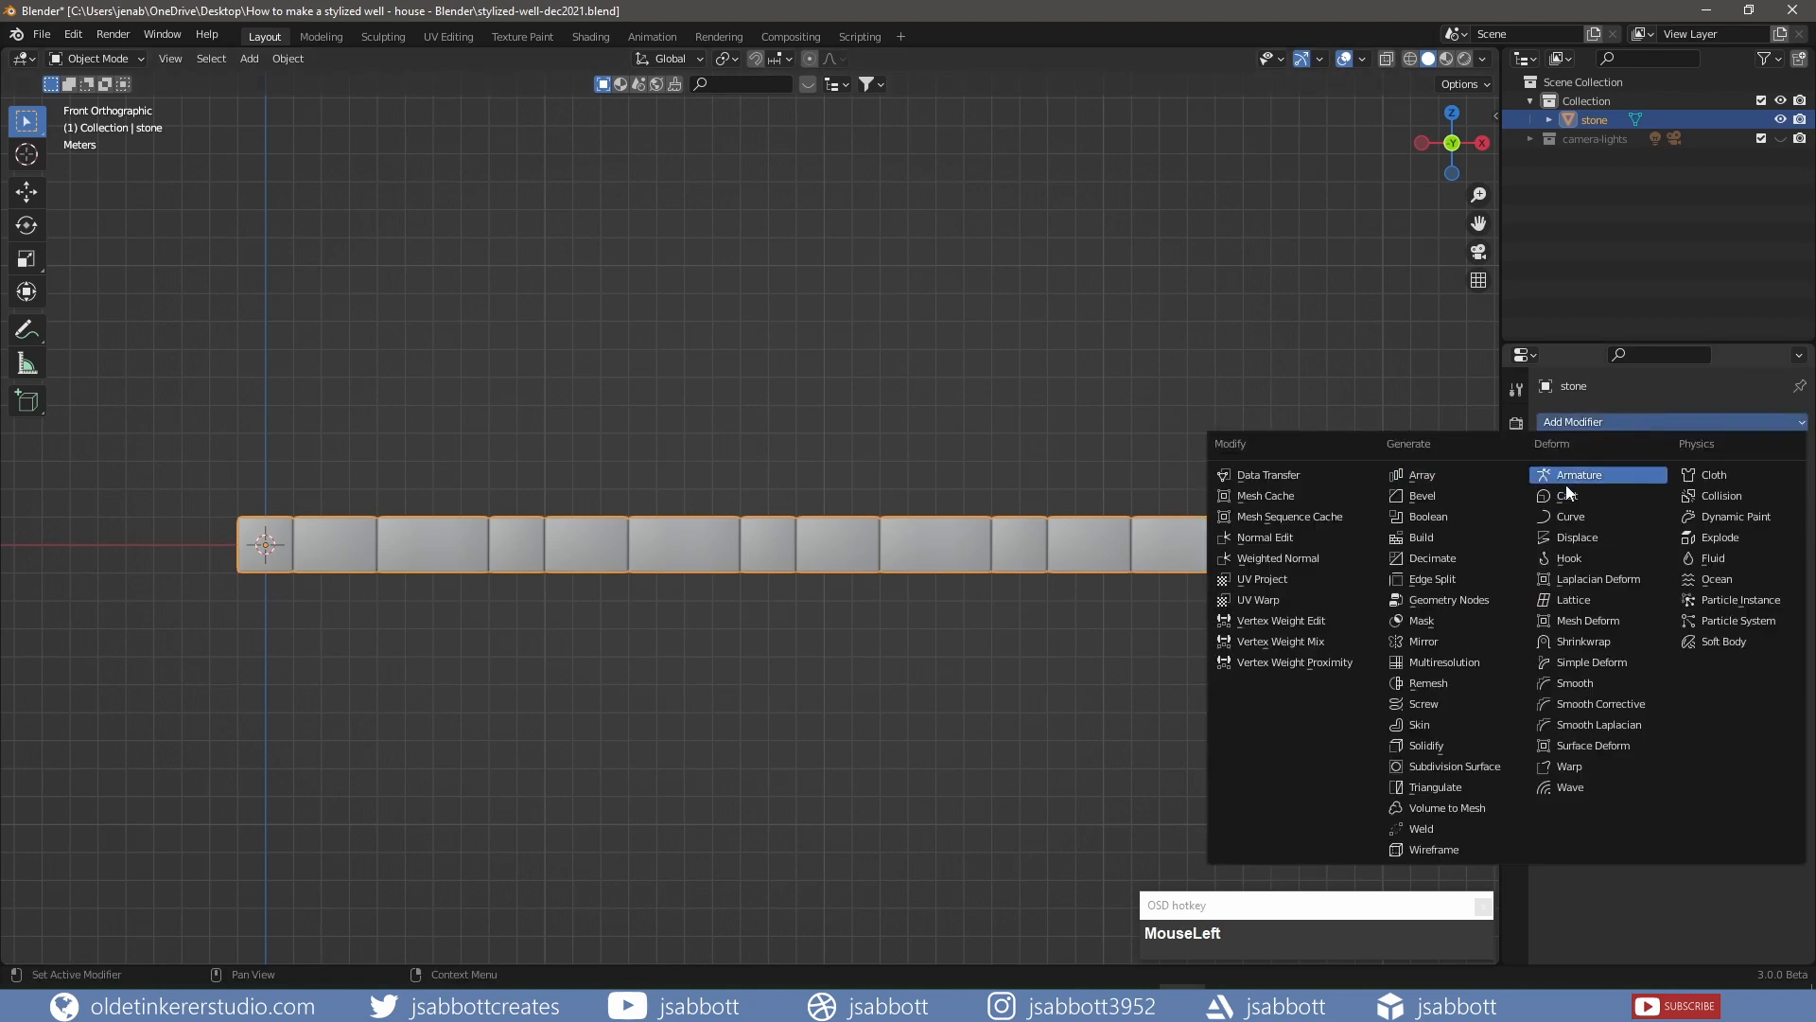
left_click(1614, 664)
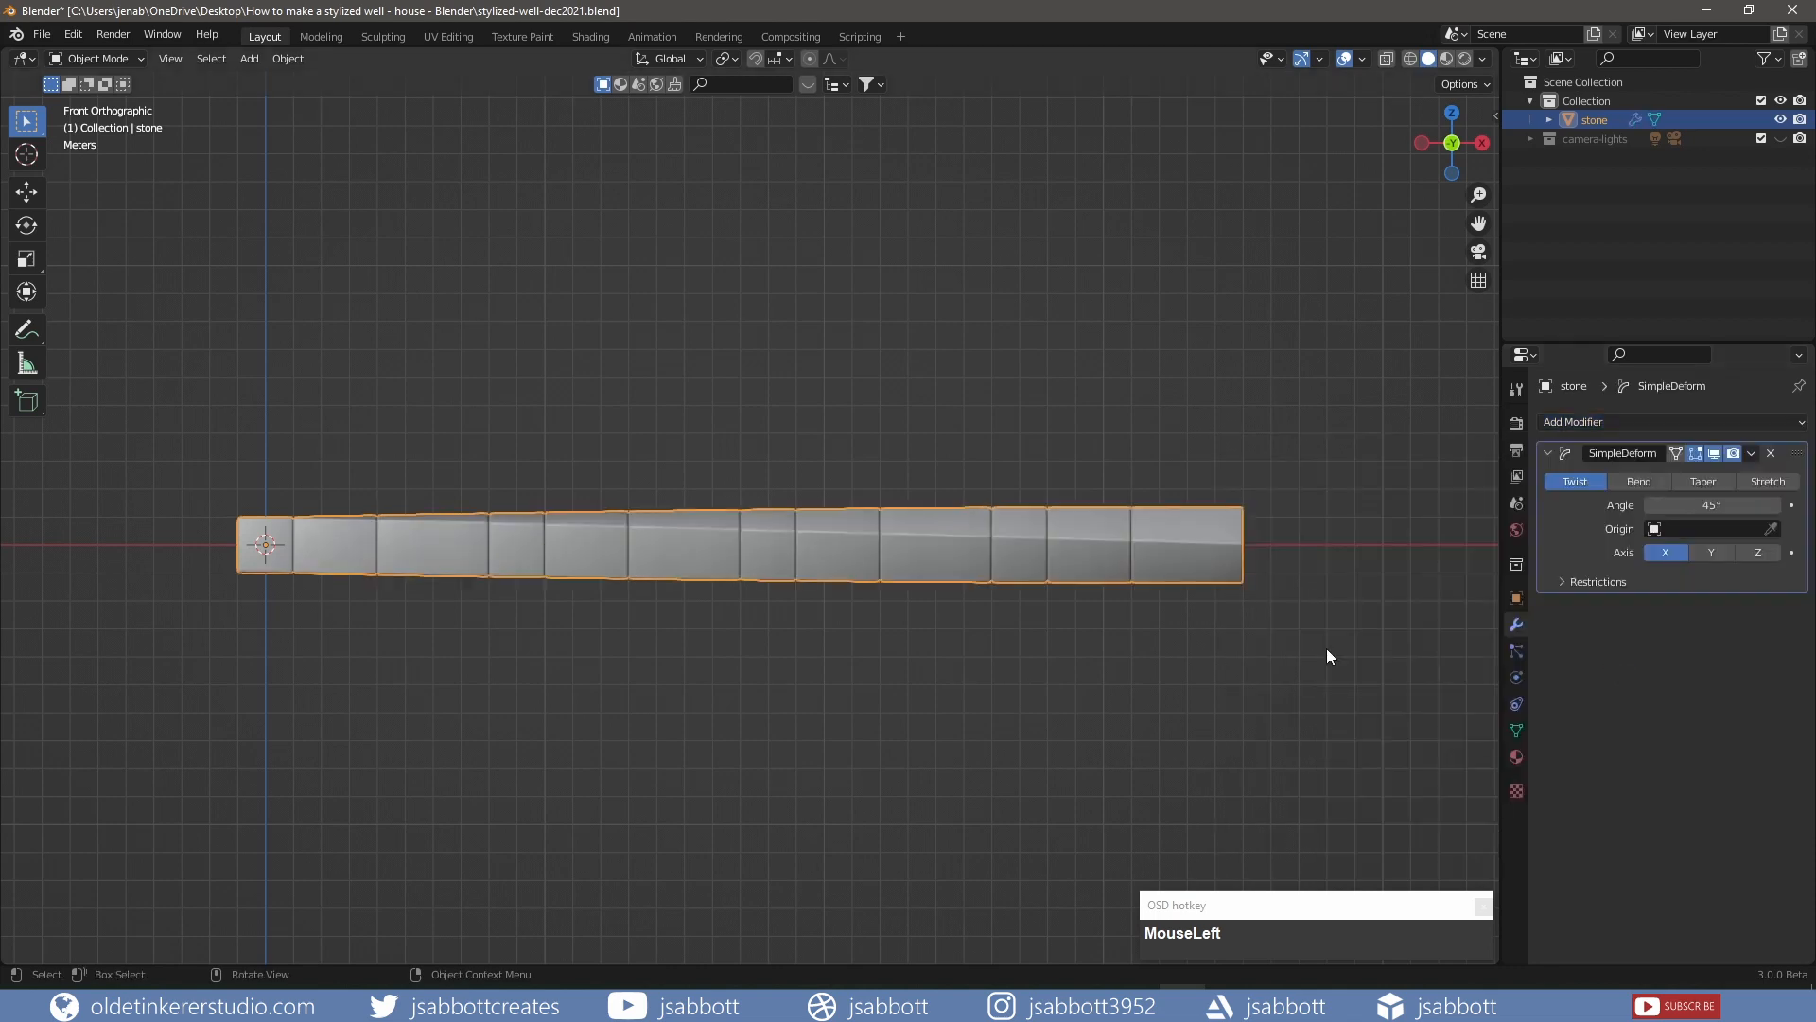
middle_click_drag(1327, 649, 1259, 711)
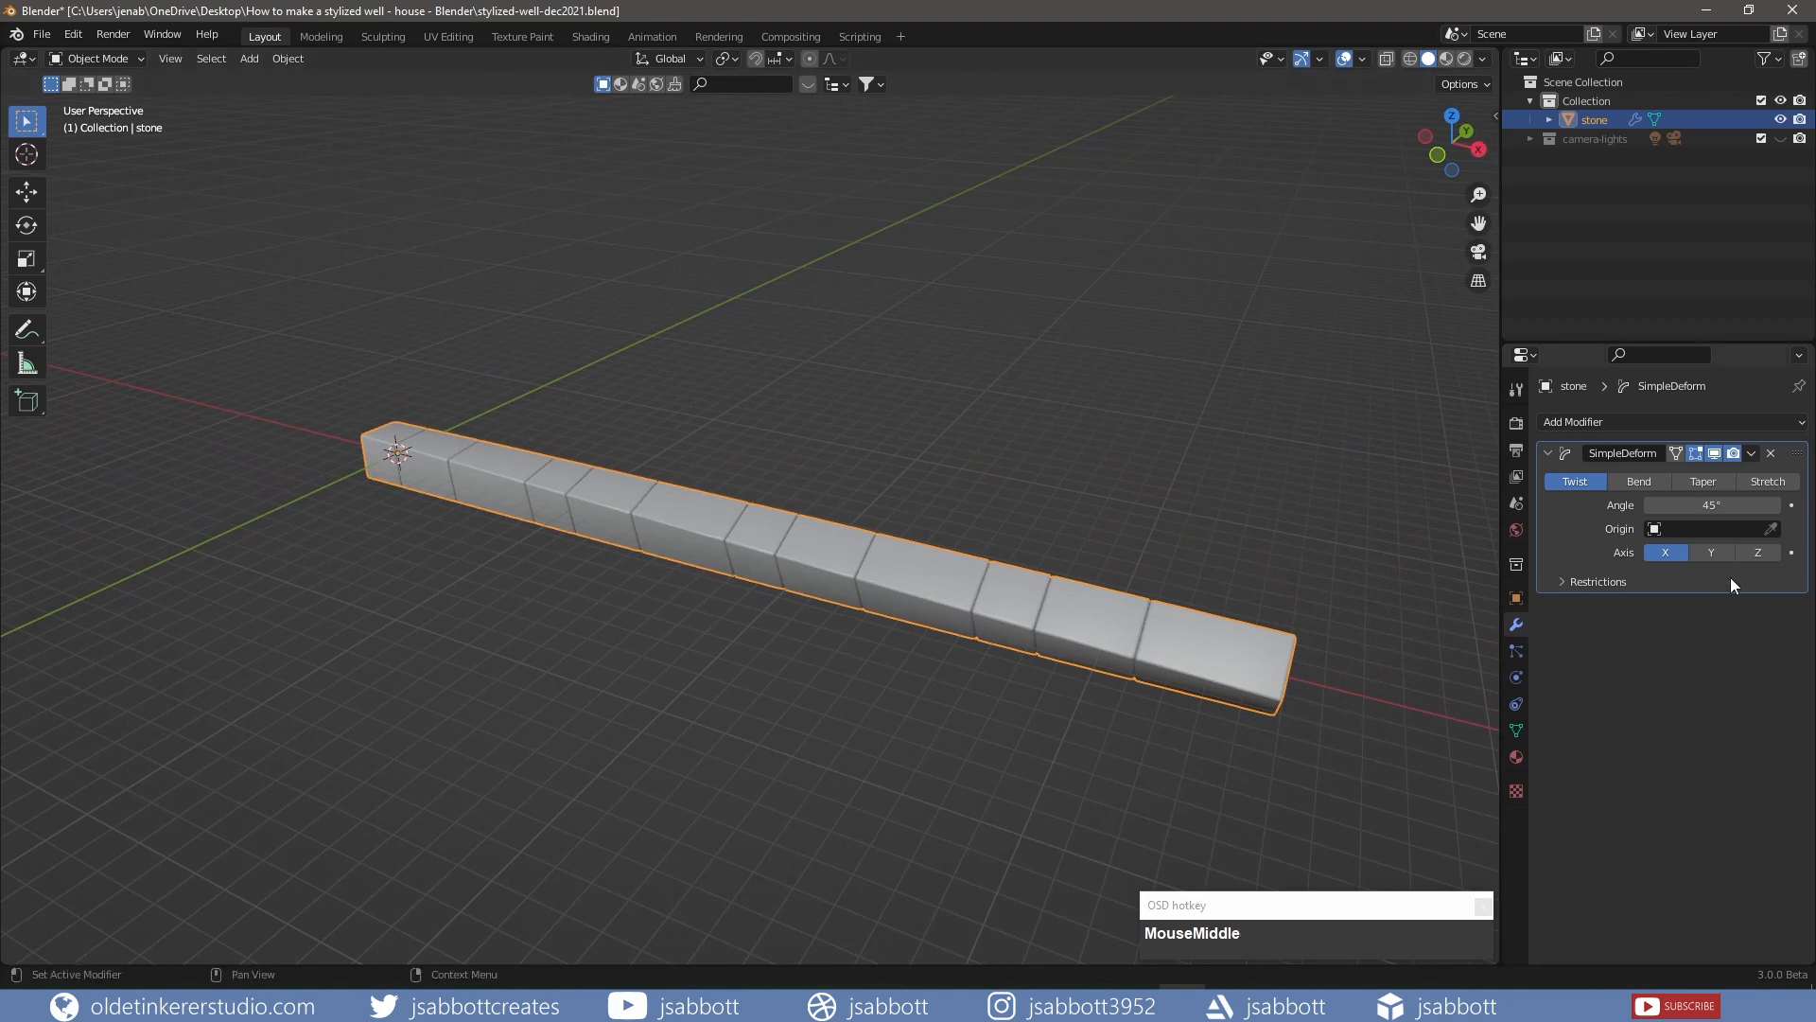
left_click(1637, 473)
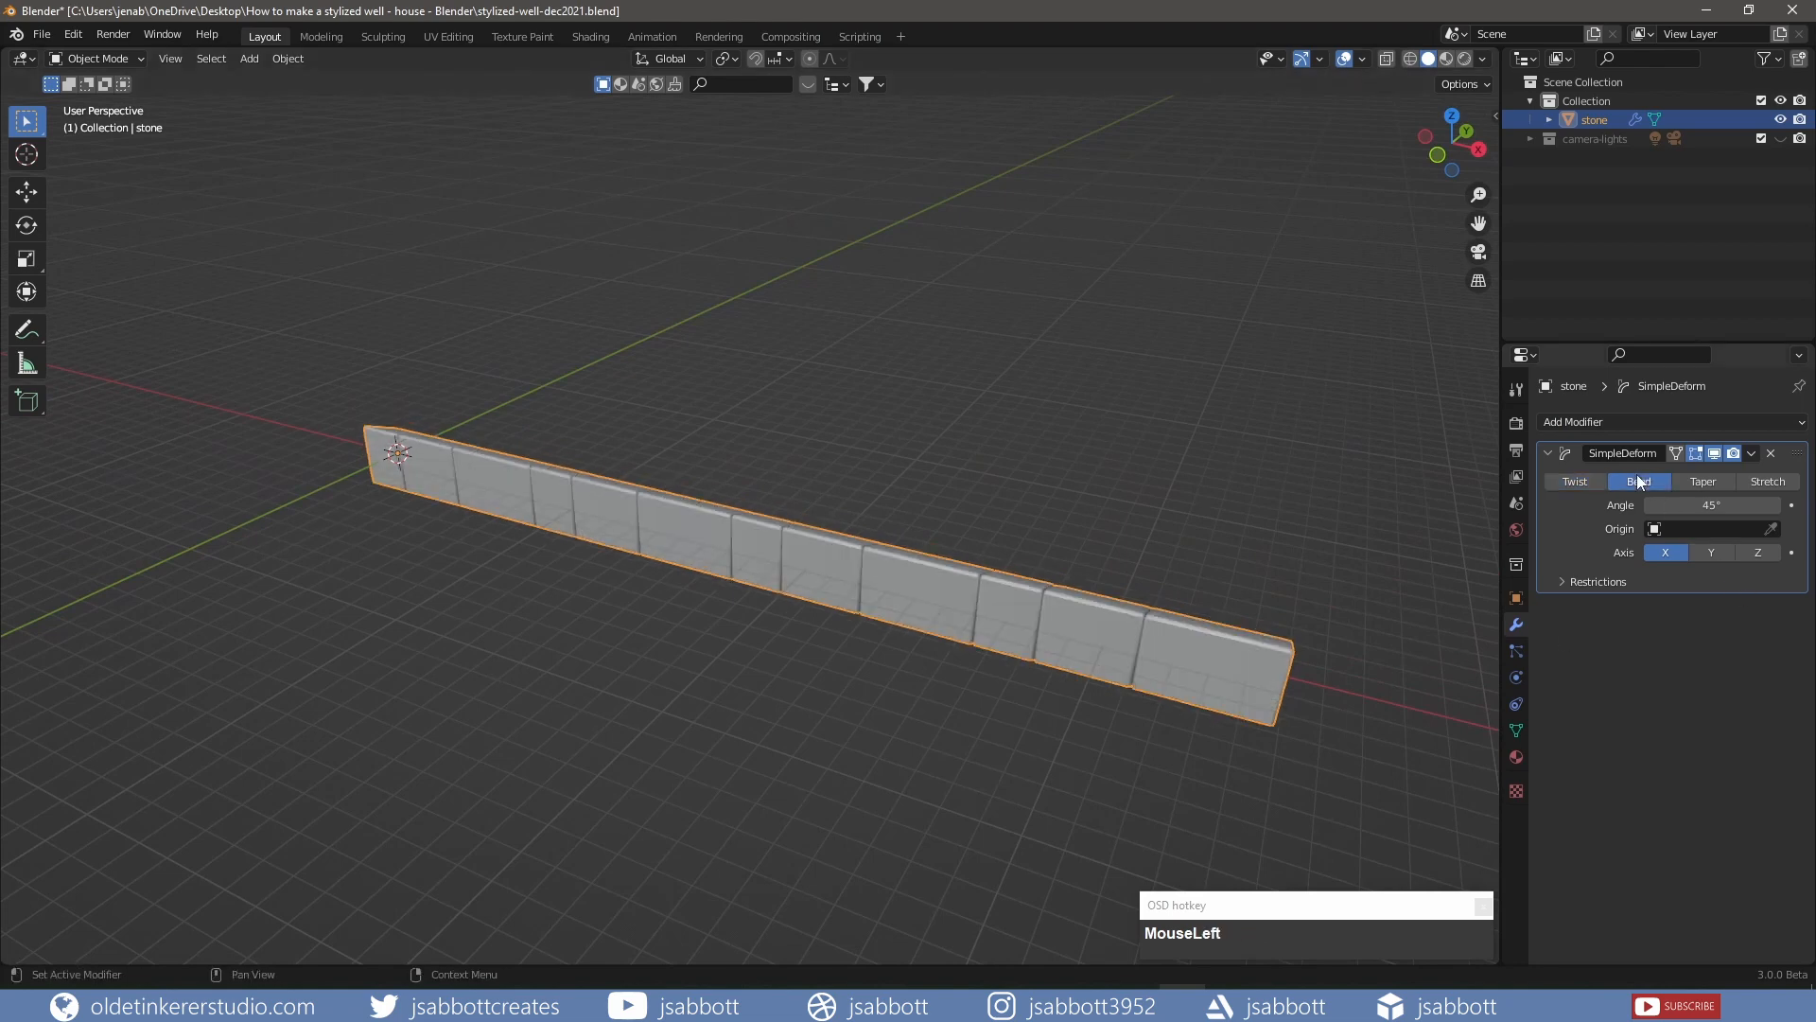
left_click(1684, 505)
type("360")
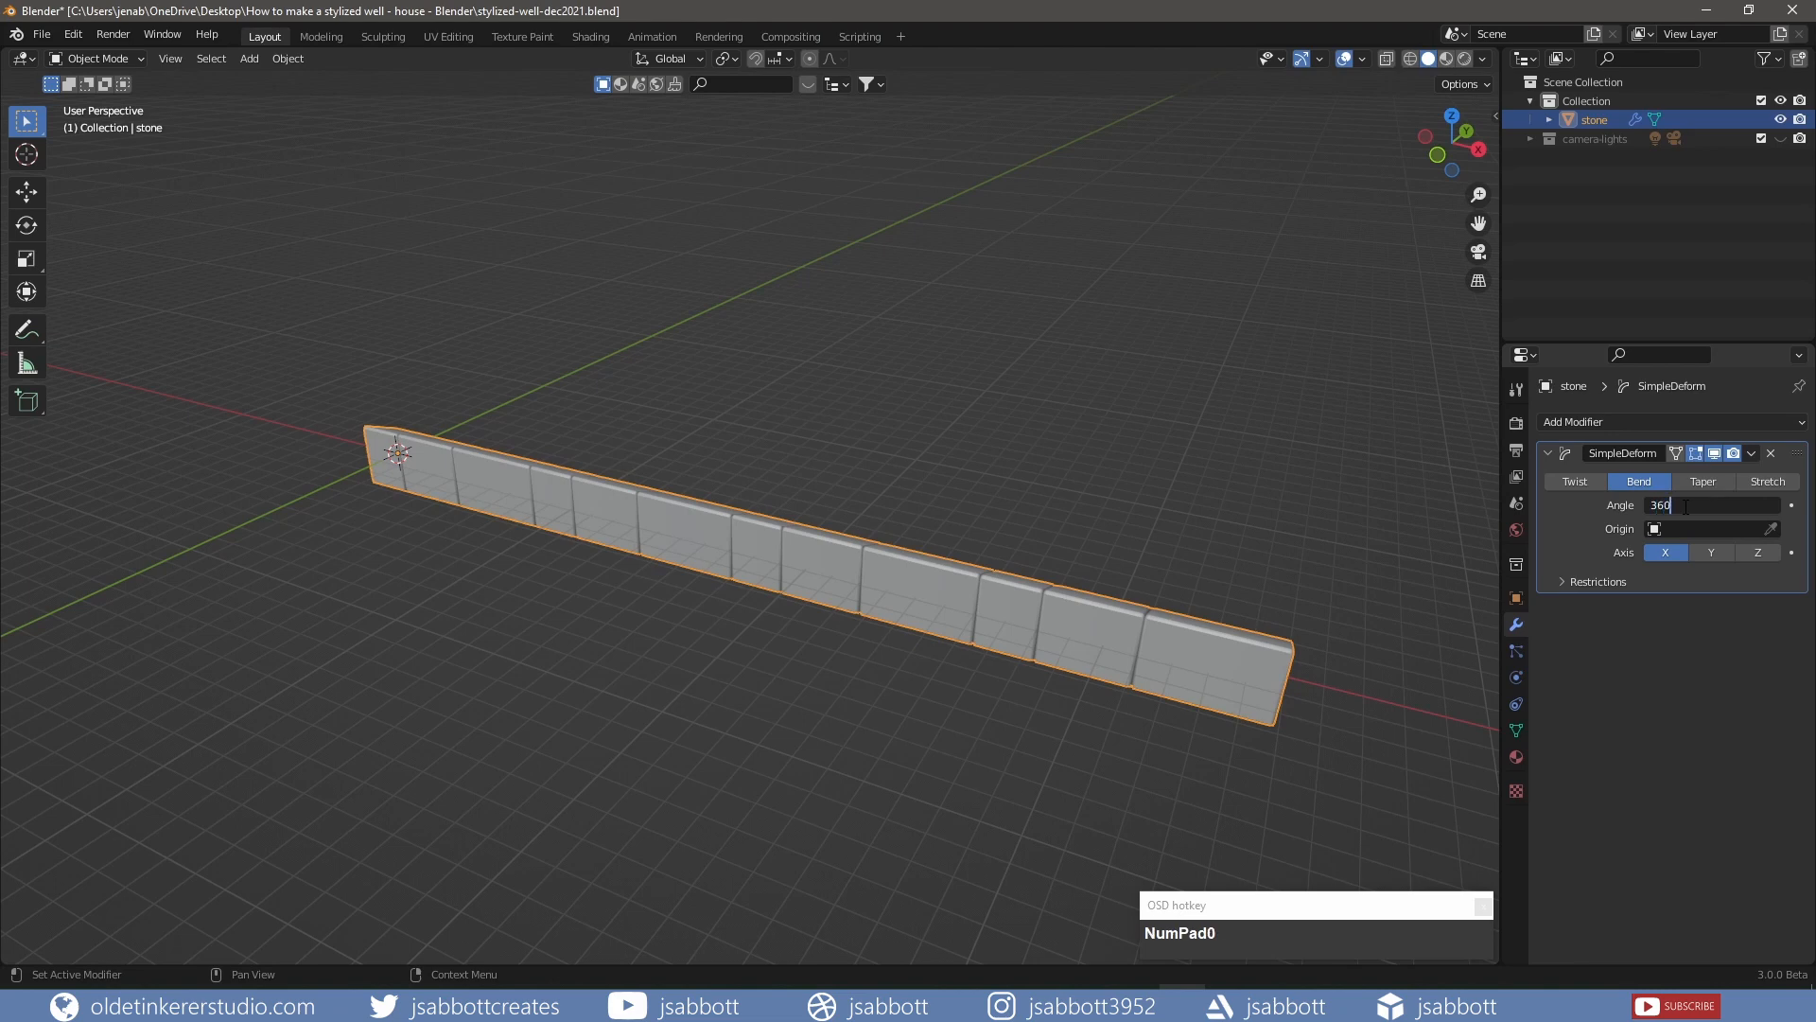
key("Return")
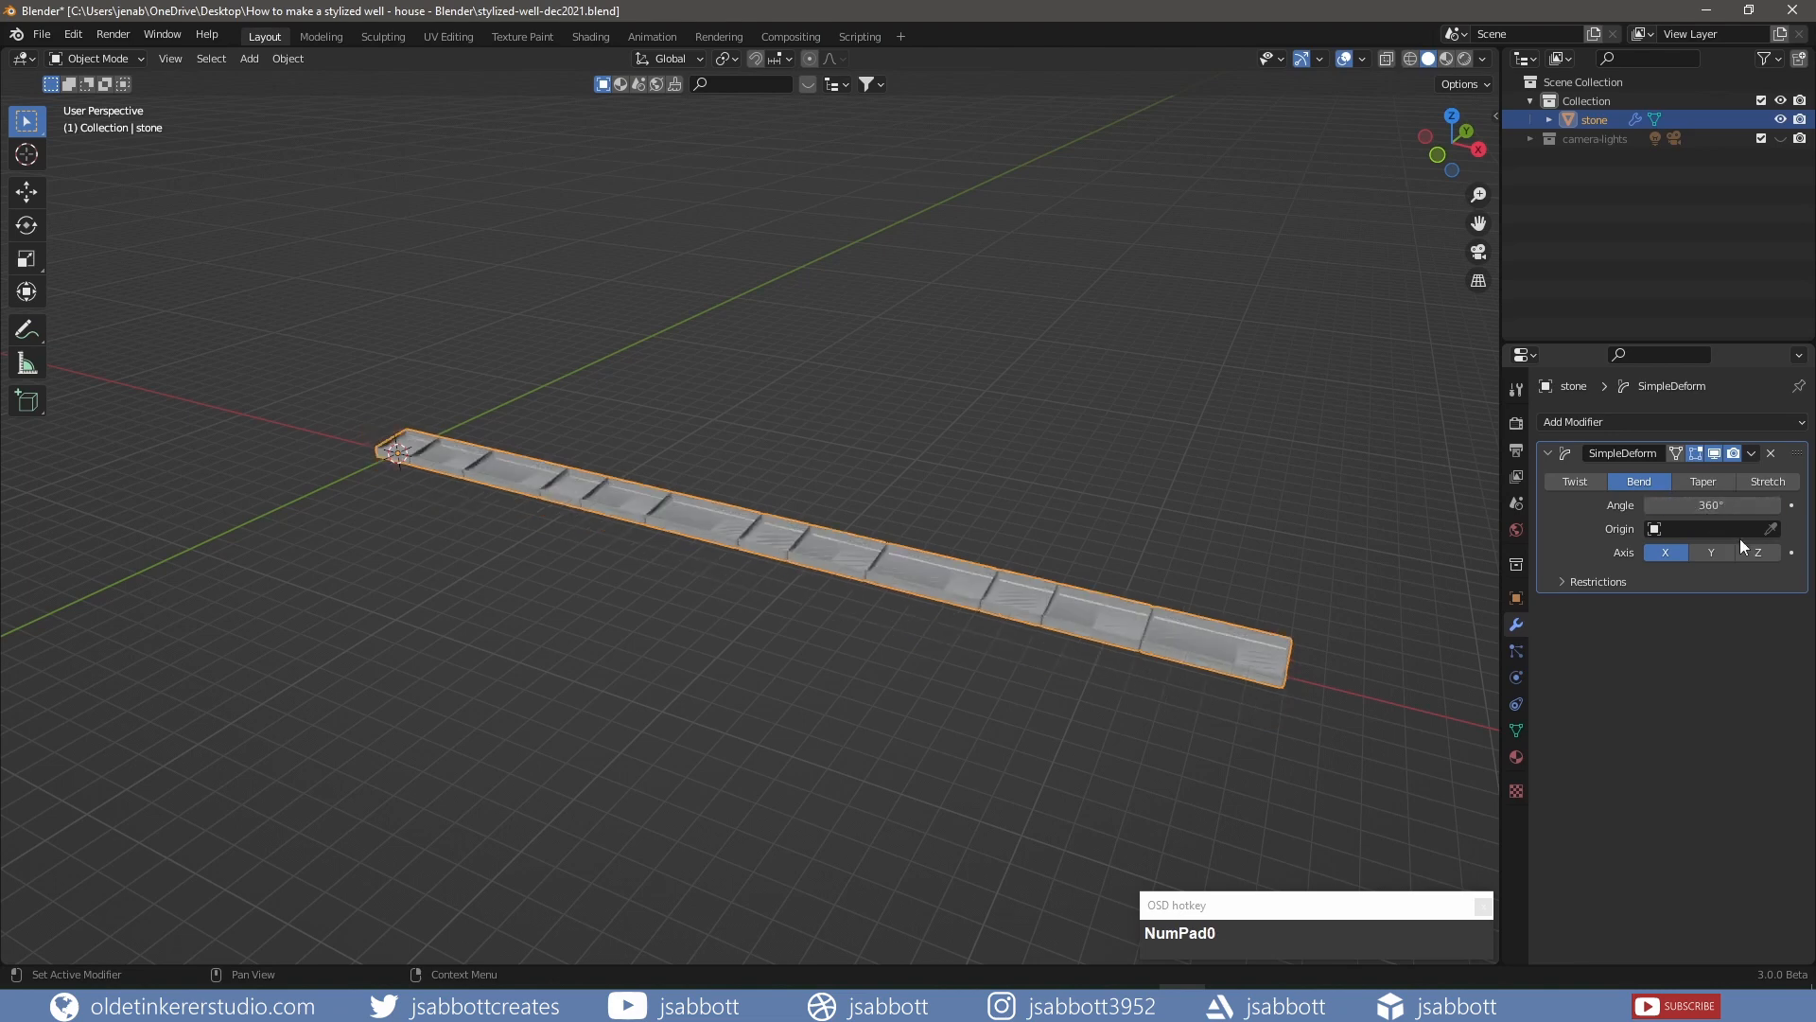
left_click(1758, 557)
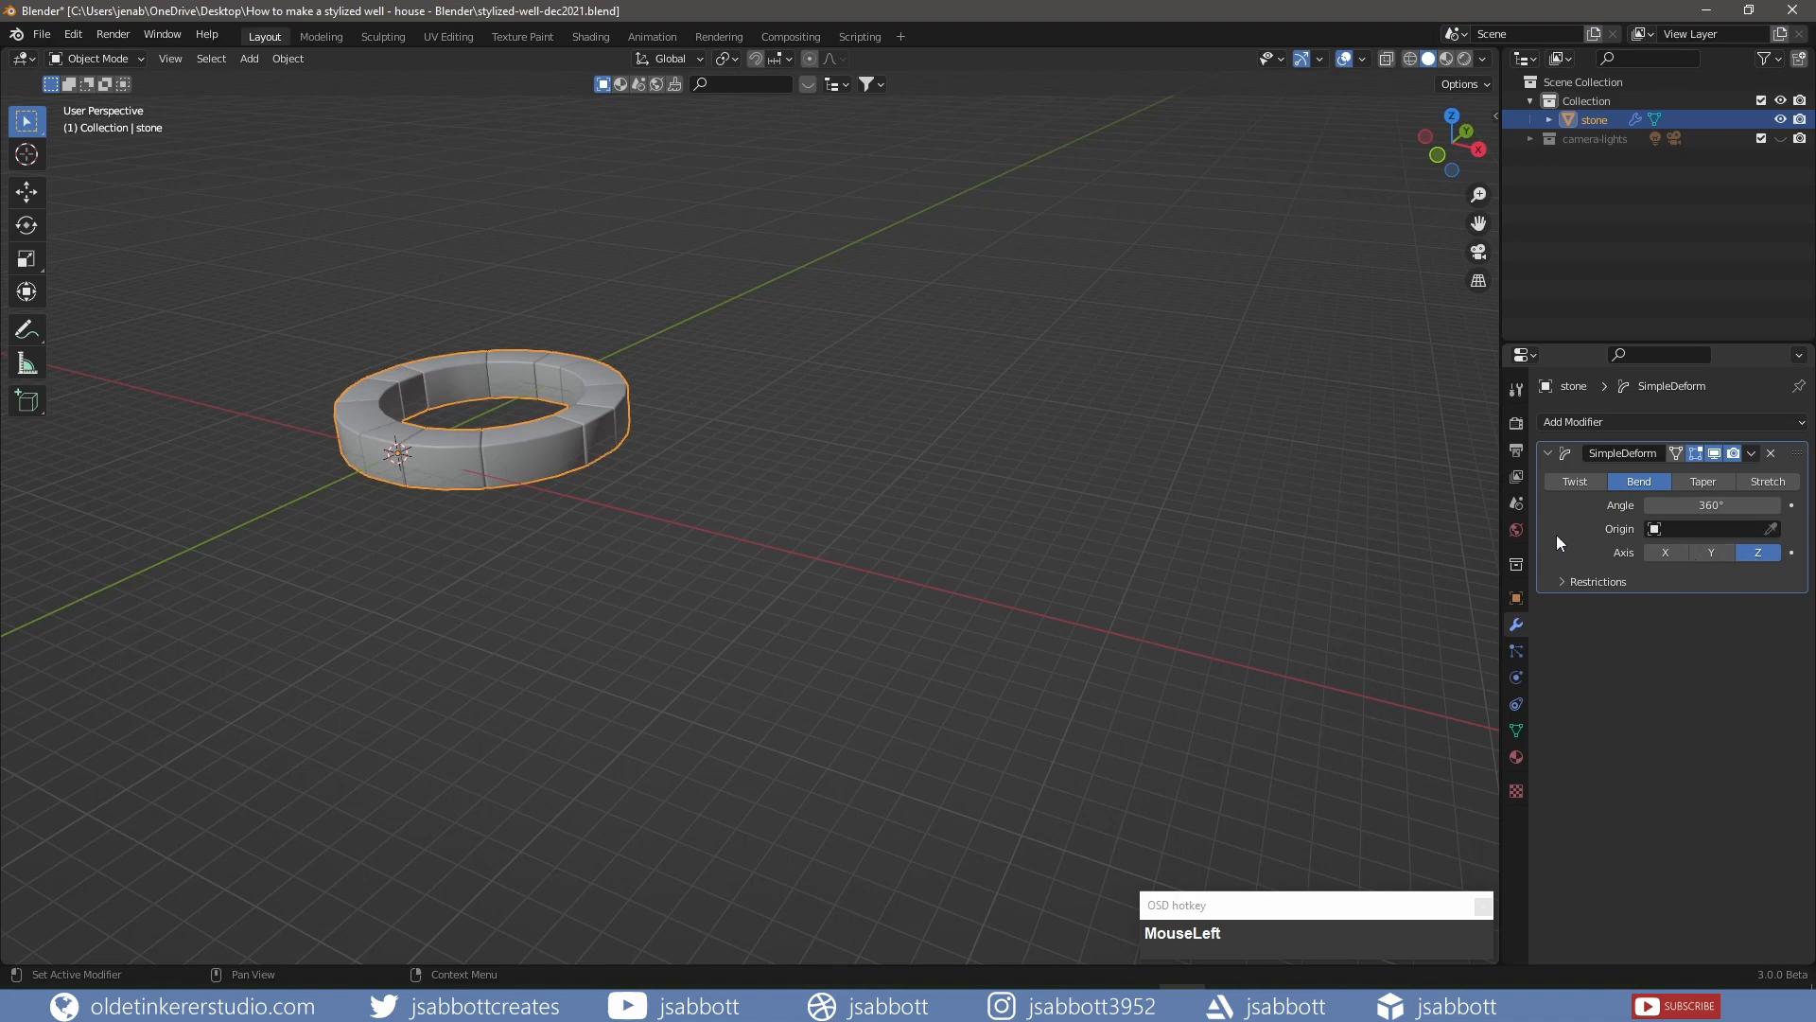
Apply the Simple Deform modifier and show the stone ring centred on the world origin in front view
key("ctrl")
key("ctrl+x")
key("KP_1")
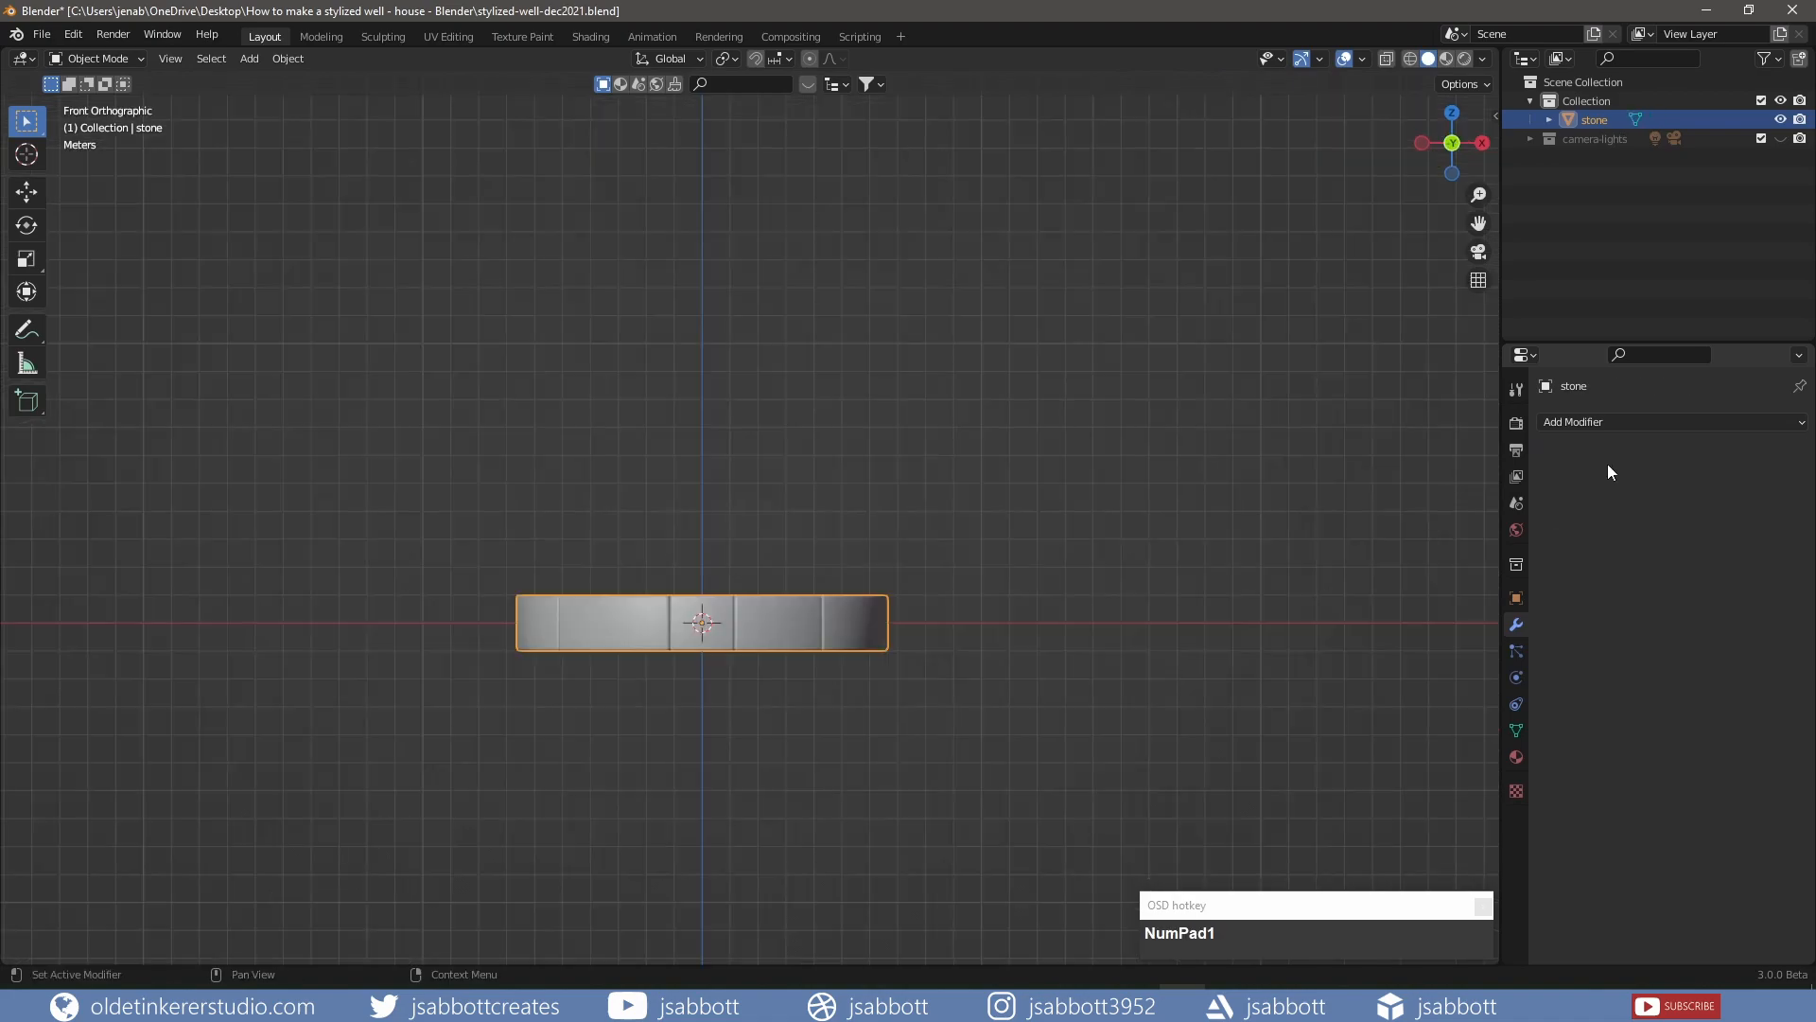
Add an Array modifier to the stone ring with relative offset factors of X 0 and Z 1
left_click(1611, 421)
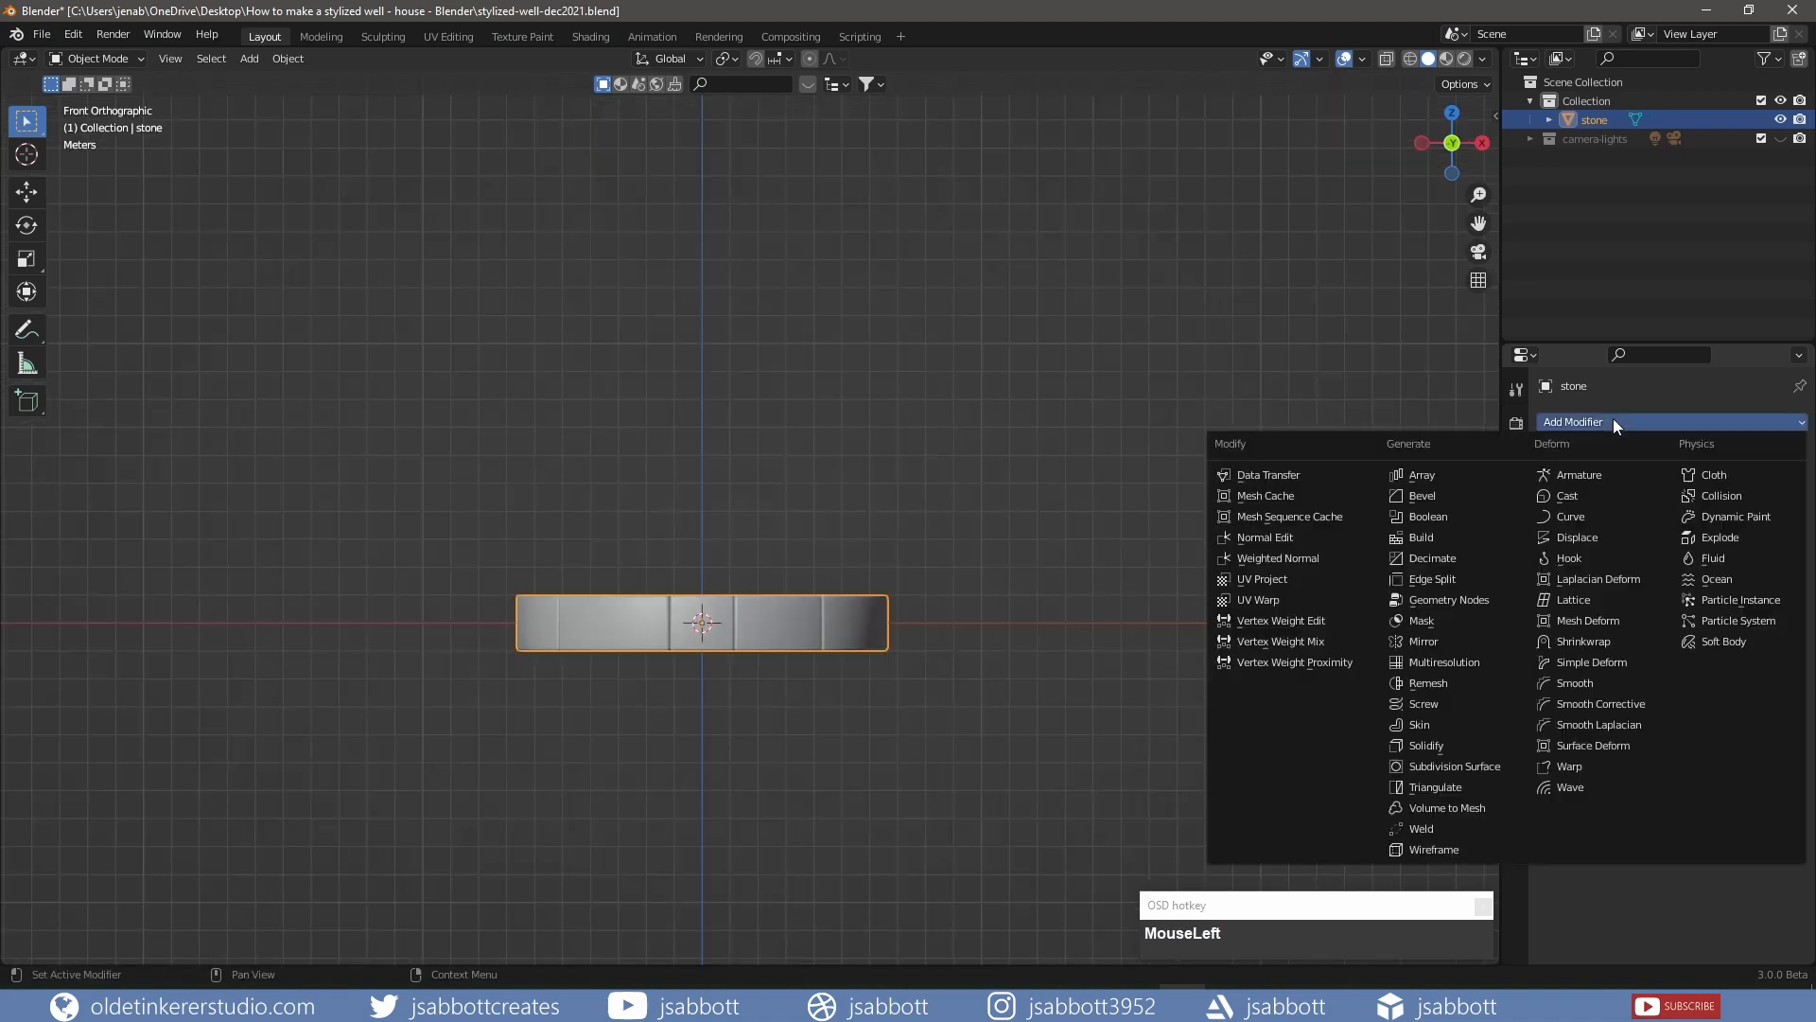
left_click(1438, 473)
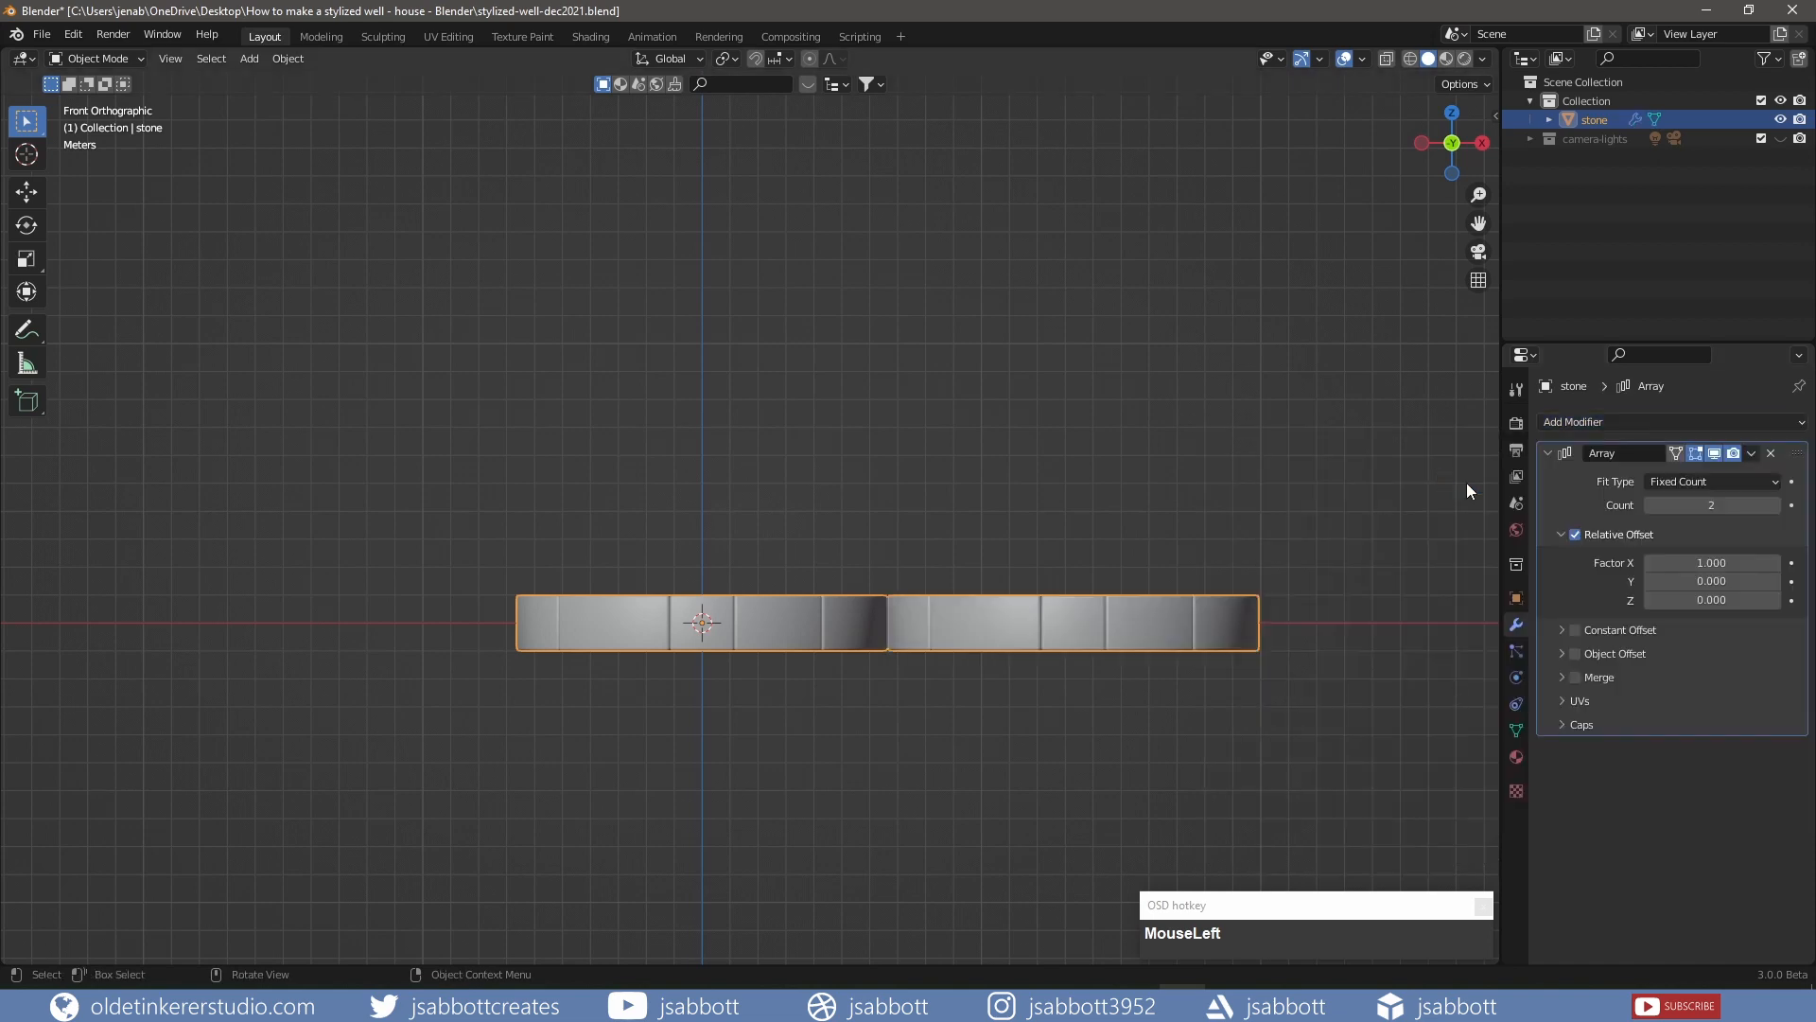
double_click(1687, 562)
type("0")
key("Return")
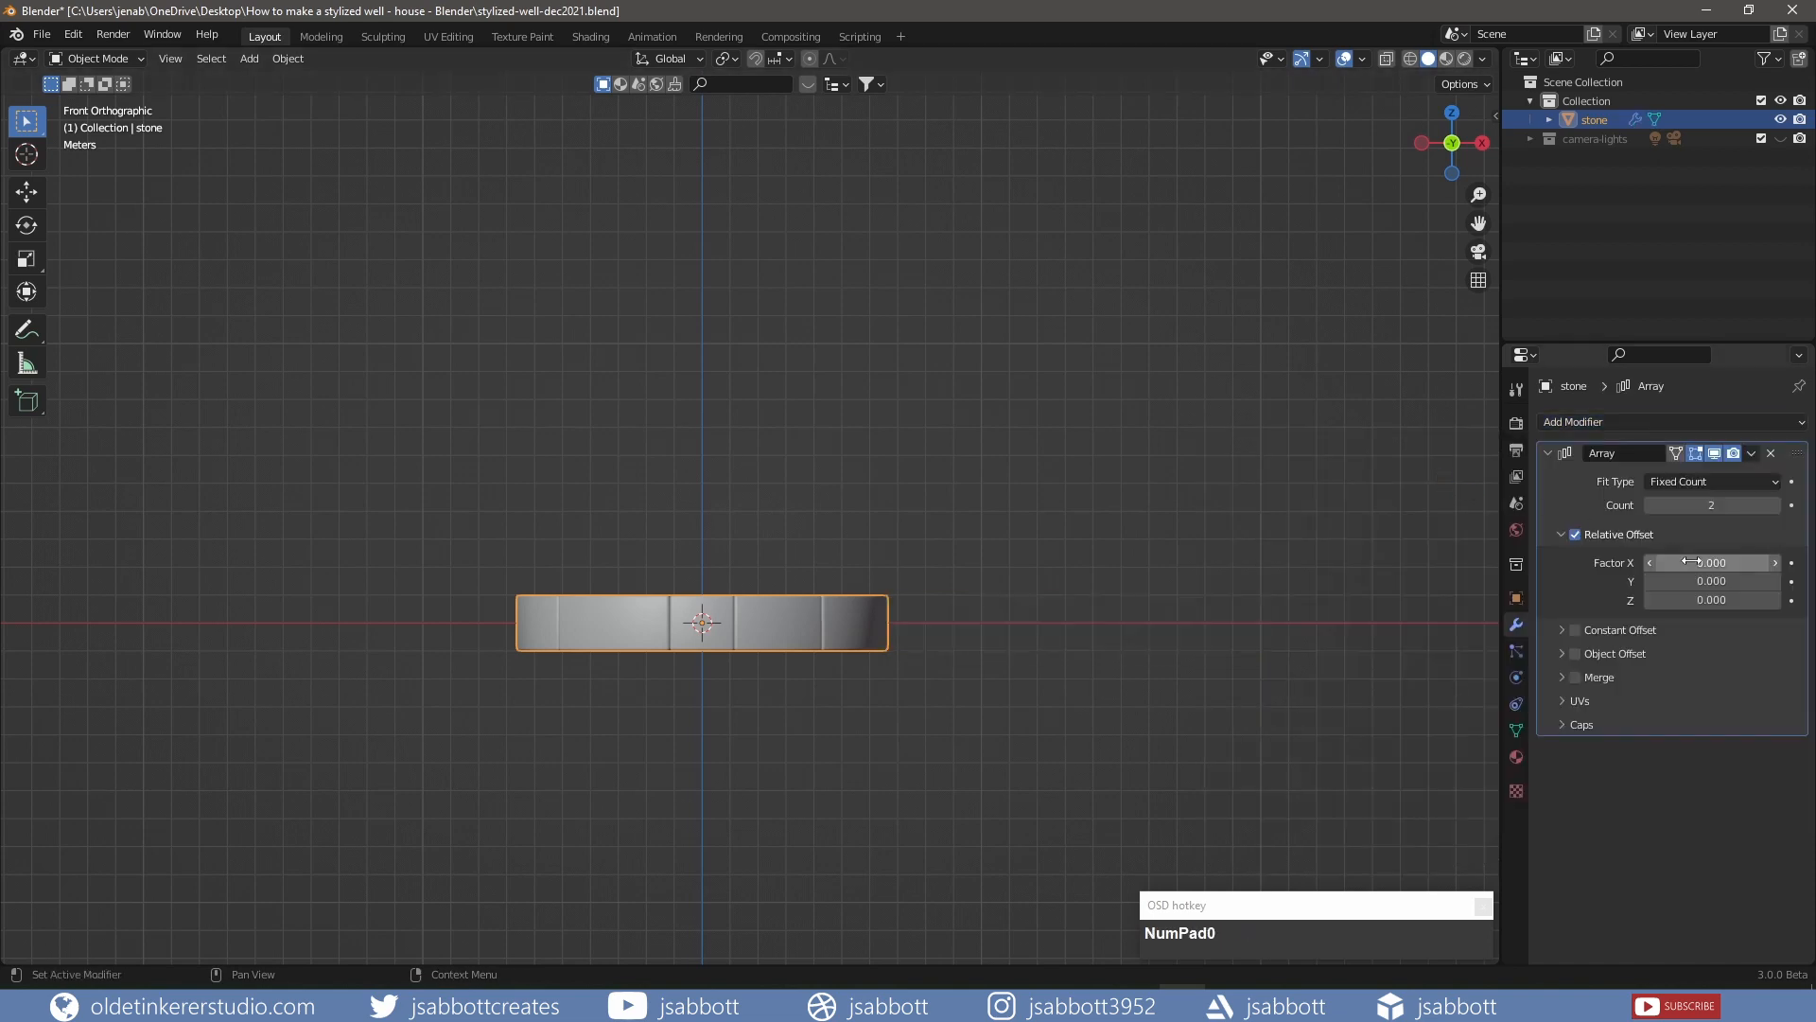
double_click(1714, 602)
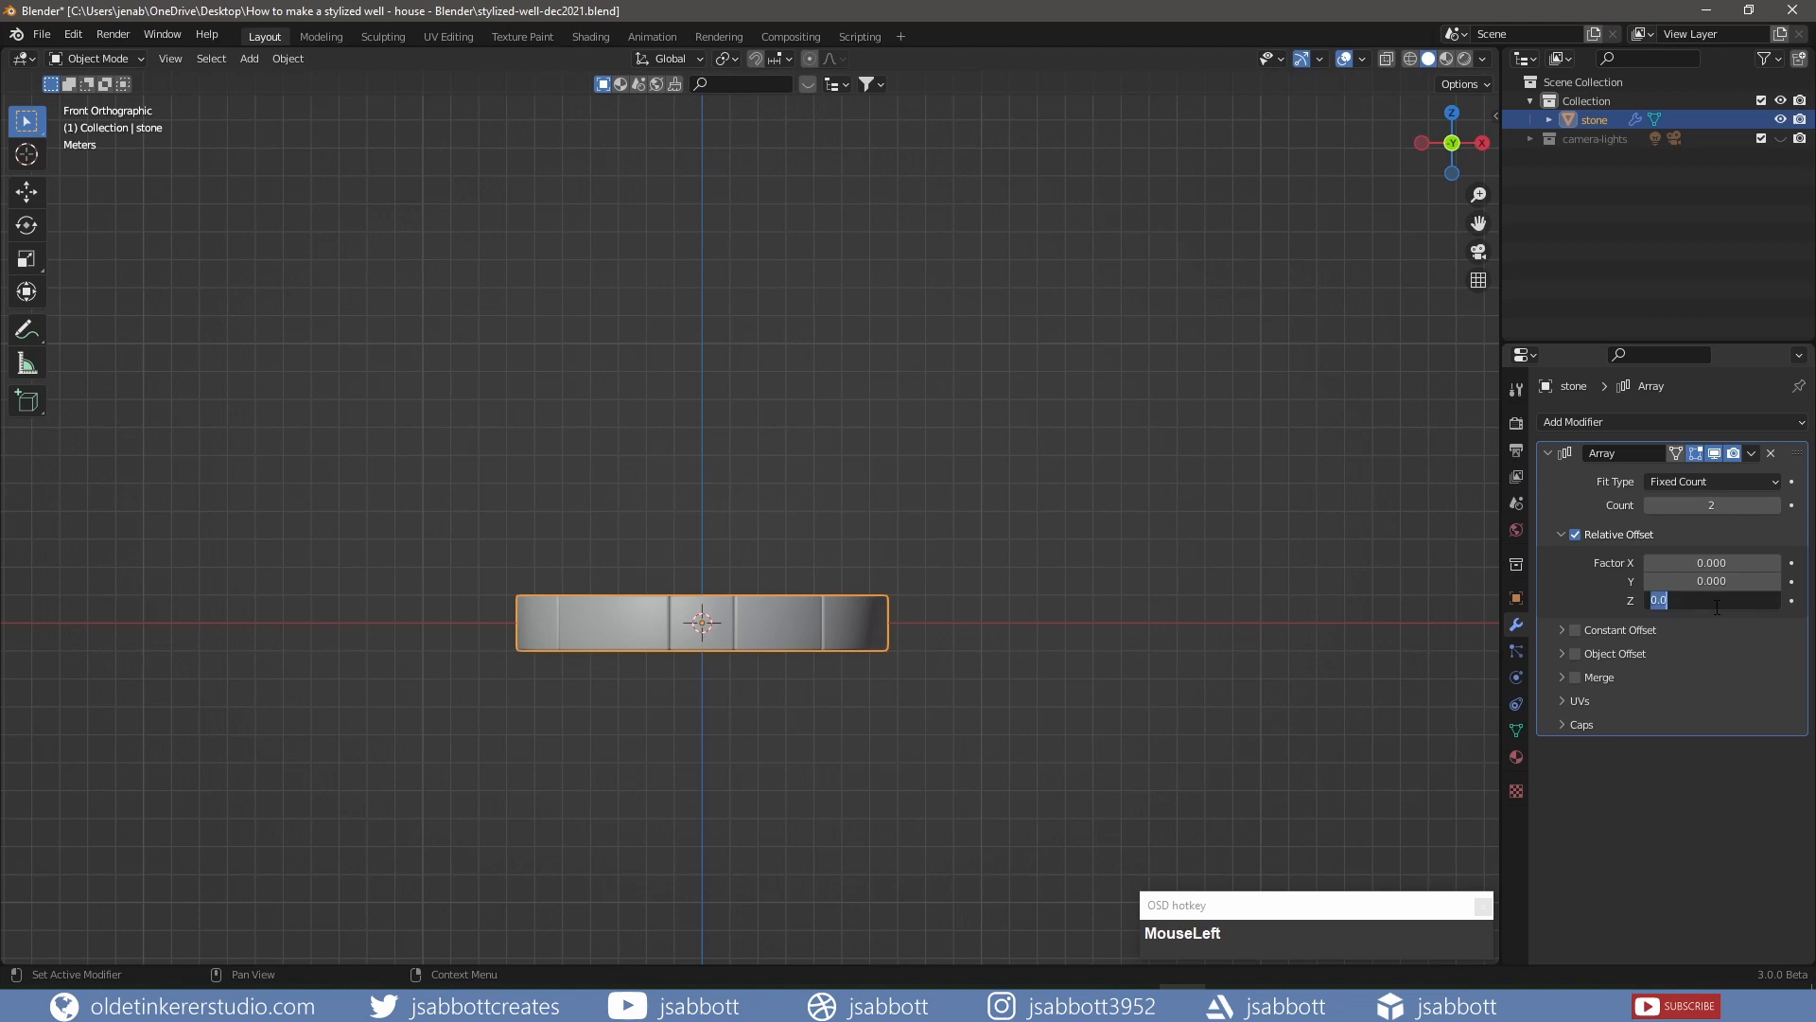
type("1")
key("Return")
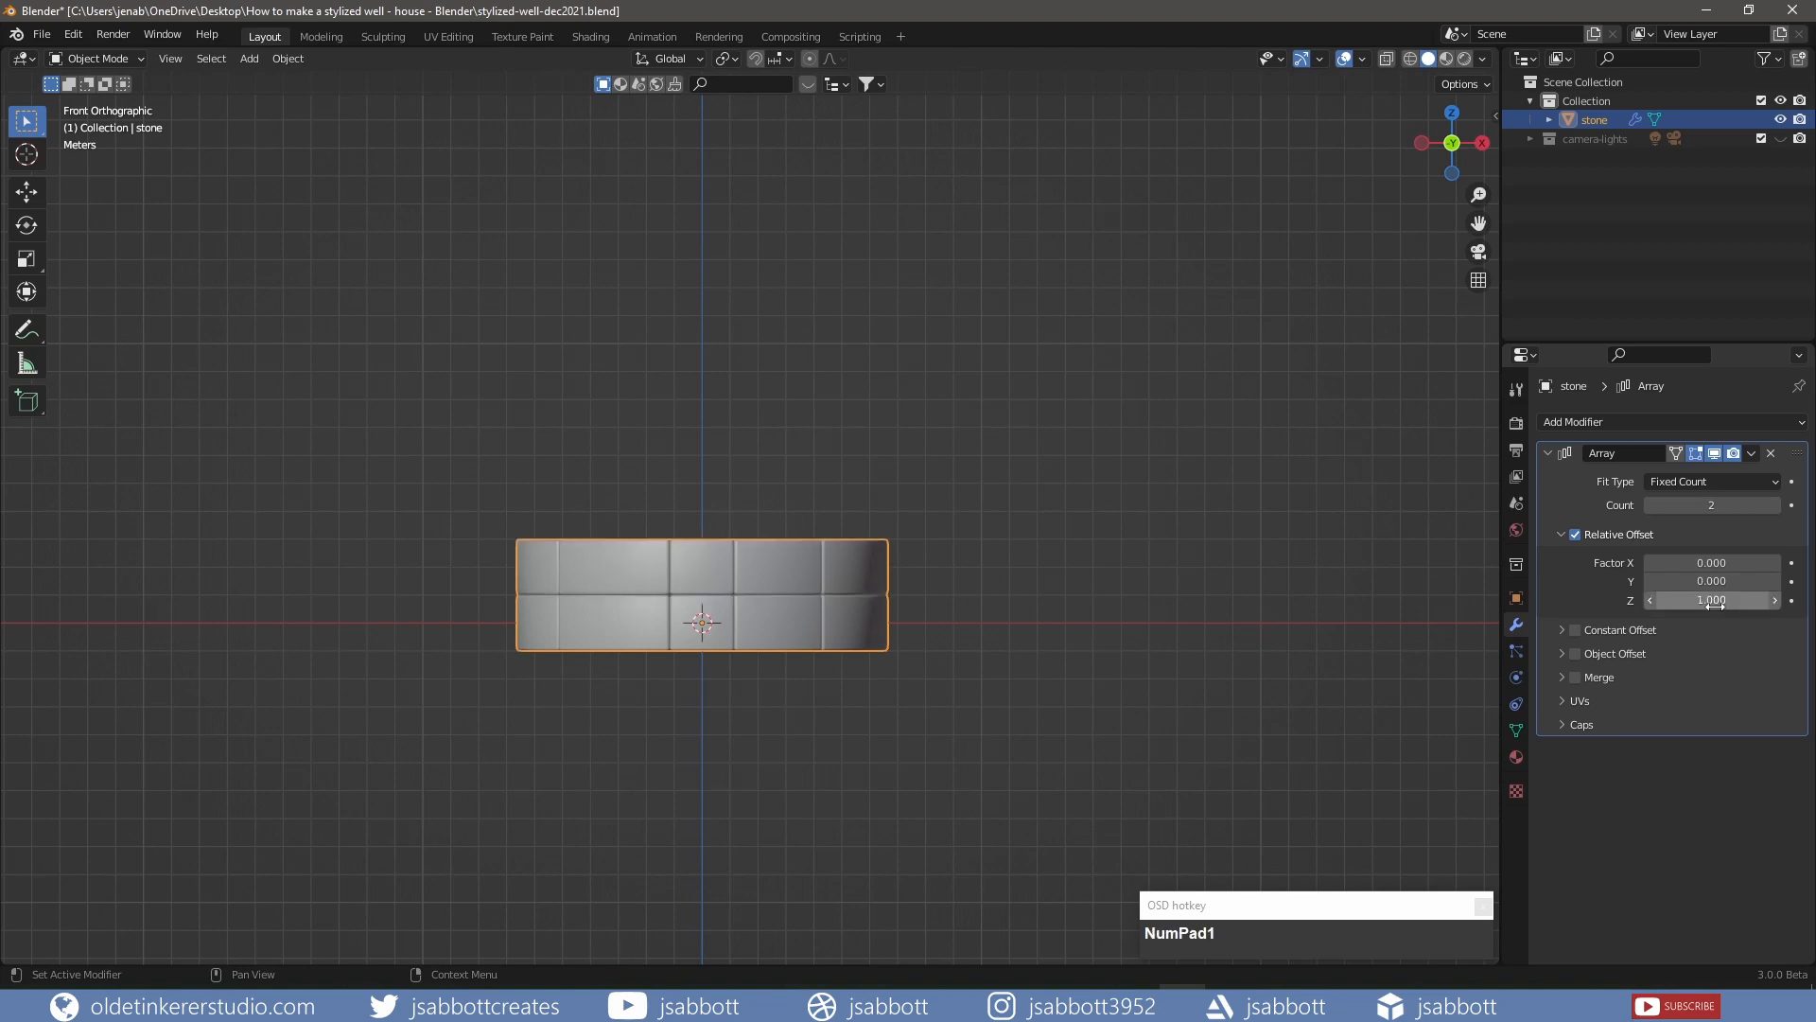
Set the Array count to 5 and apply the modifier
left_click(1774, 508)
left_click(1774, 509)
left_click(1774, 508)
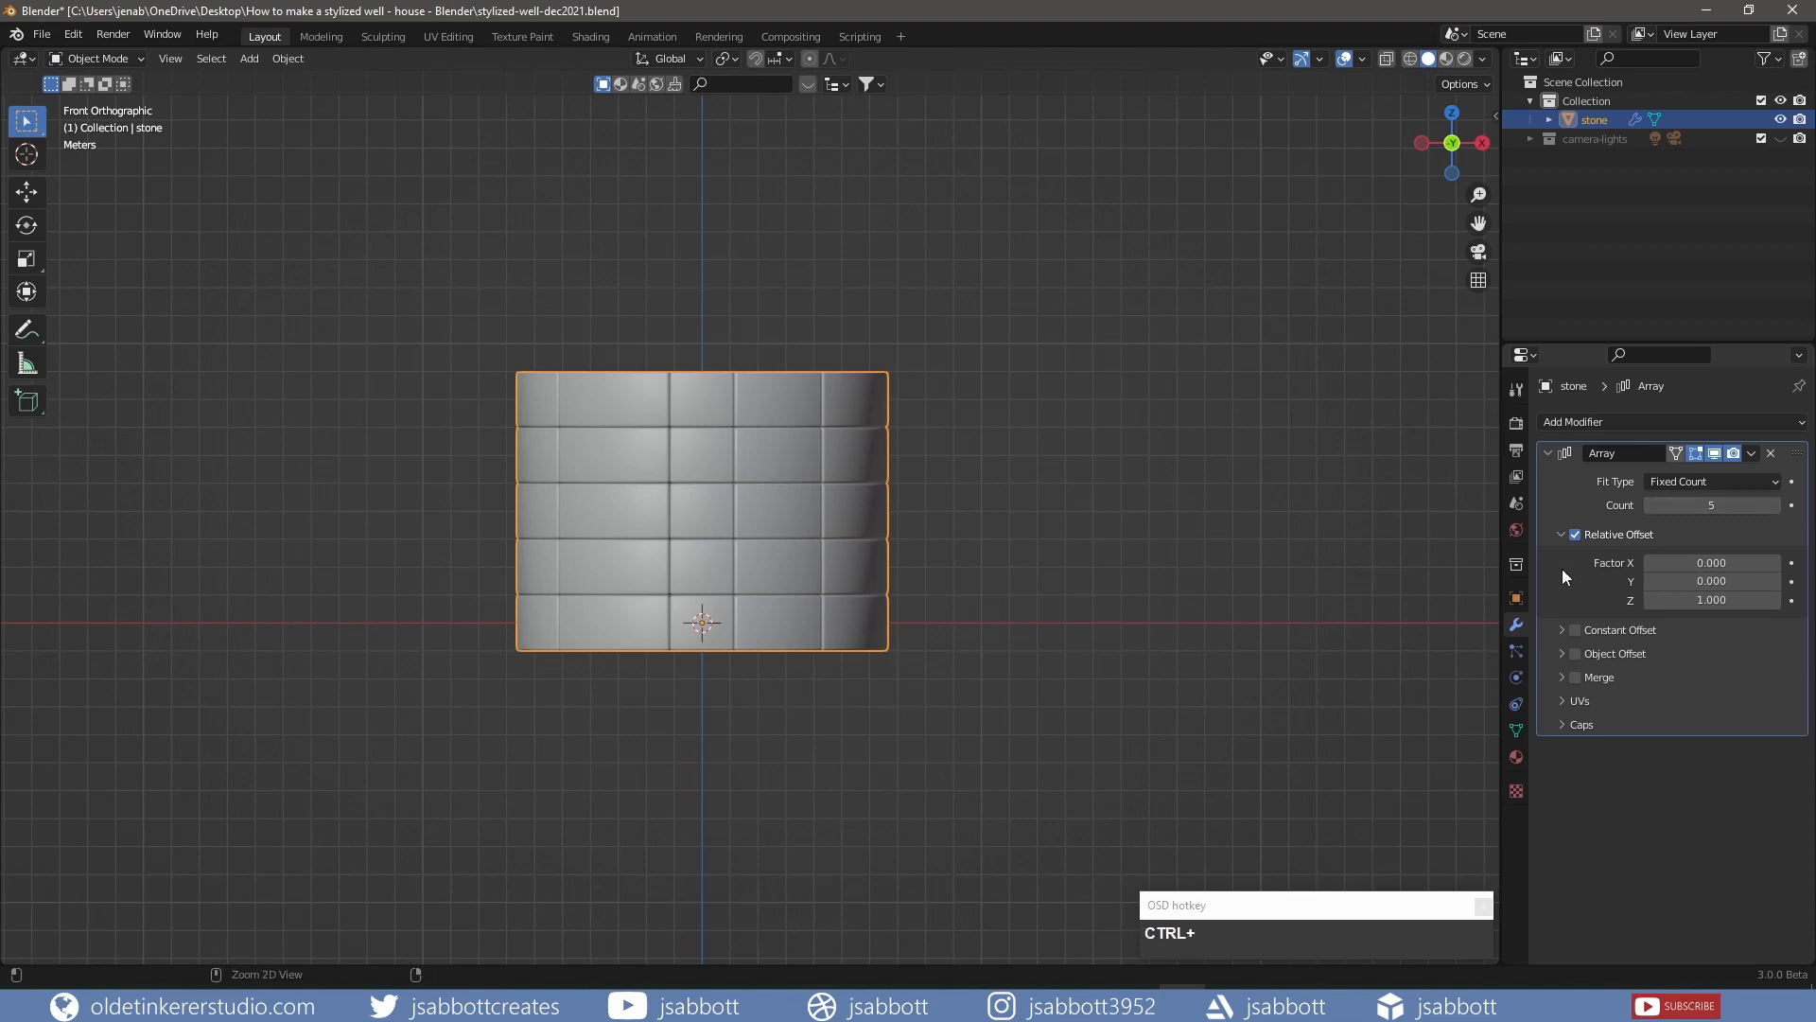
key("ctrl+a")
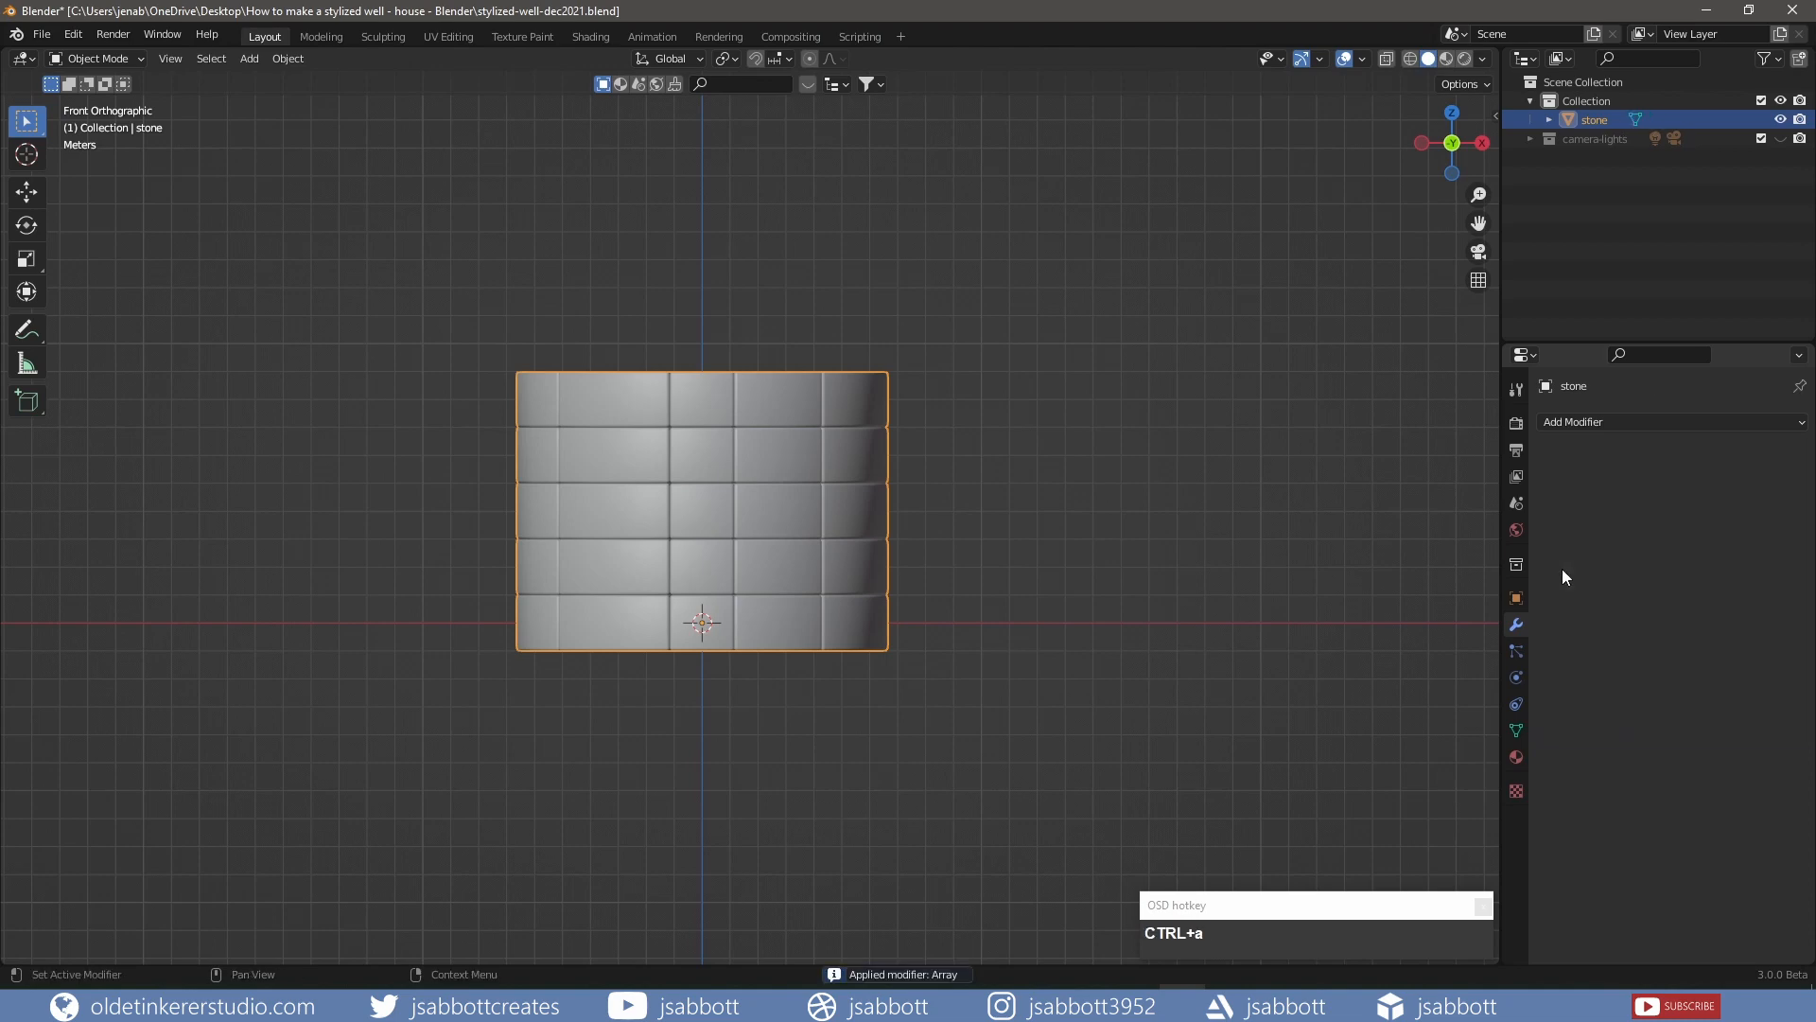
Scale all stones of the three middle courses slightly inward, excluding Z, and rest the well's base on the ground plane
key("Tab")
key("alt+a")
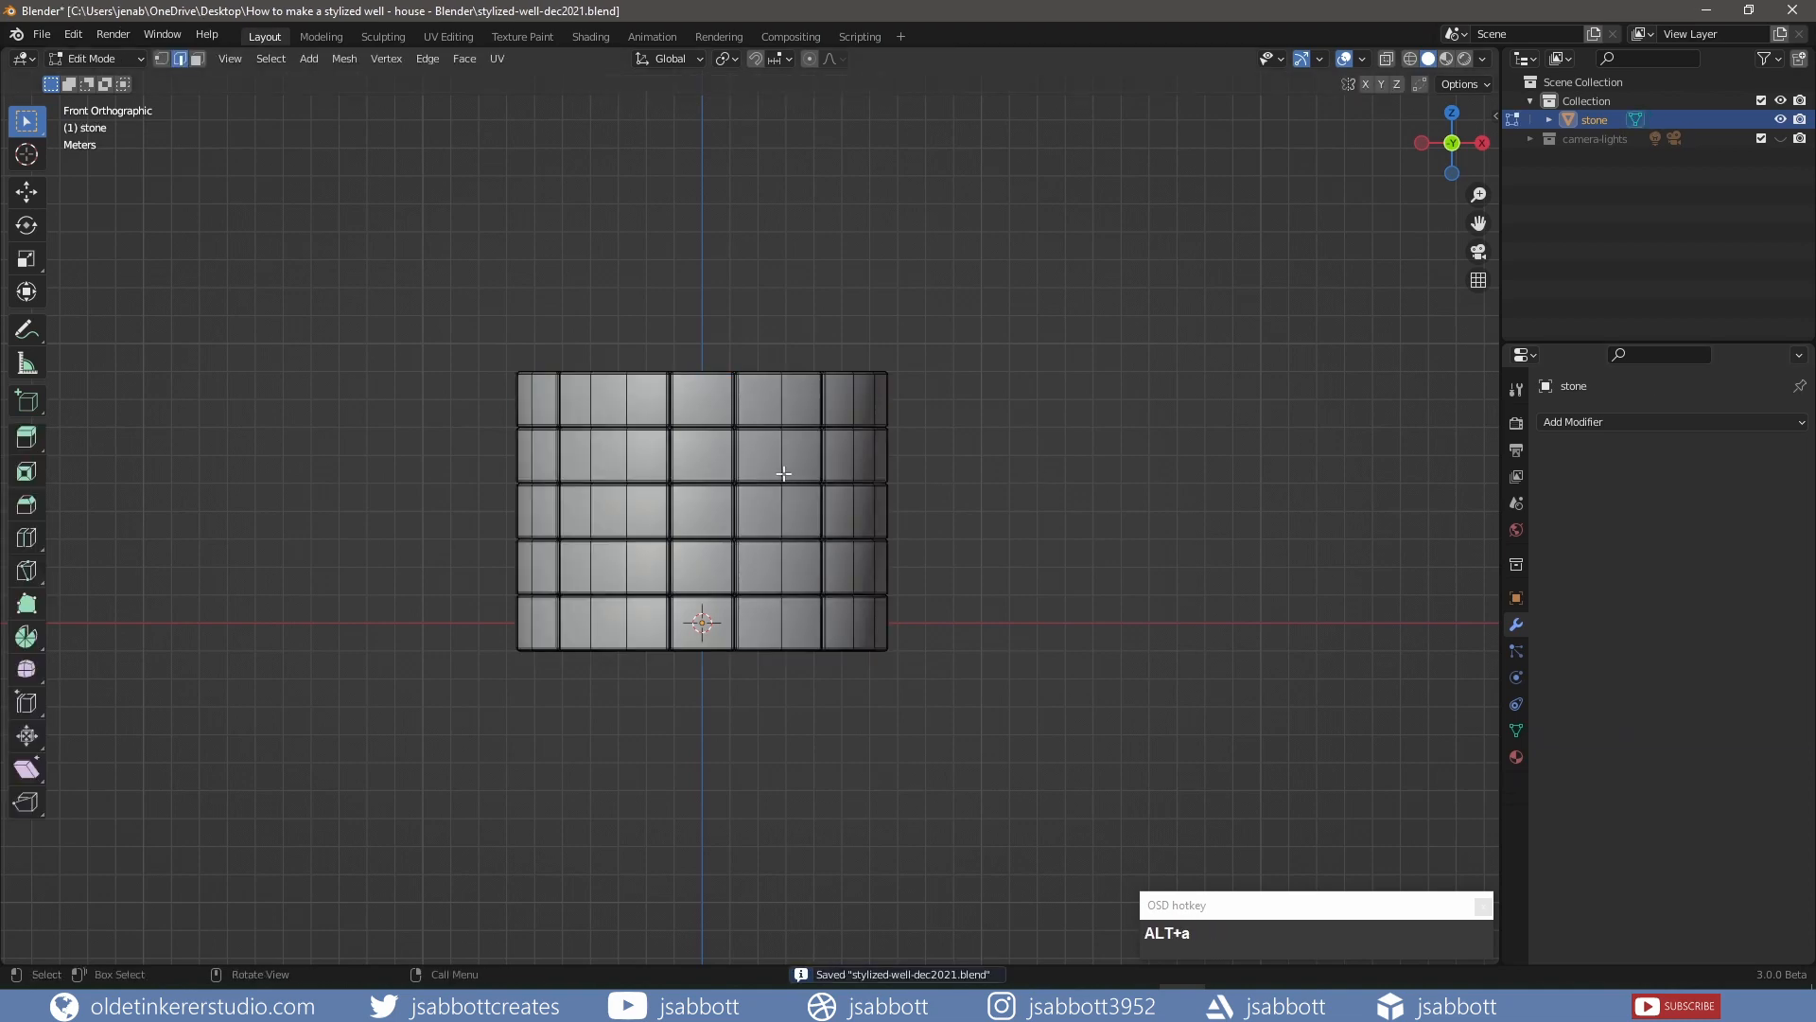
key("l")
key("l")
key("l")
key("l")
key("l")
key("l")
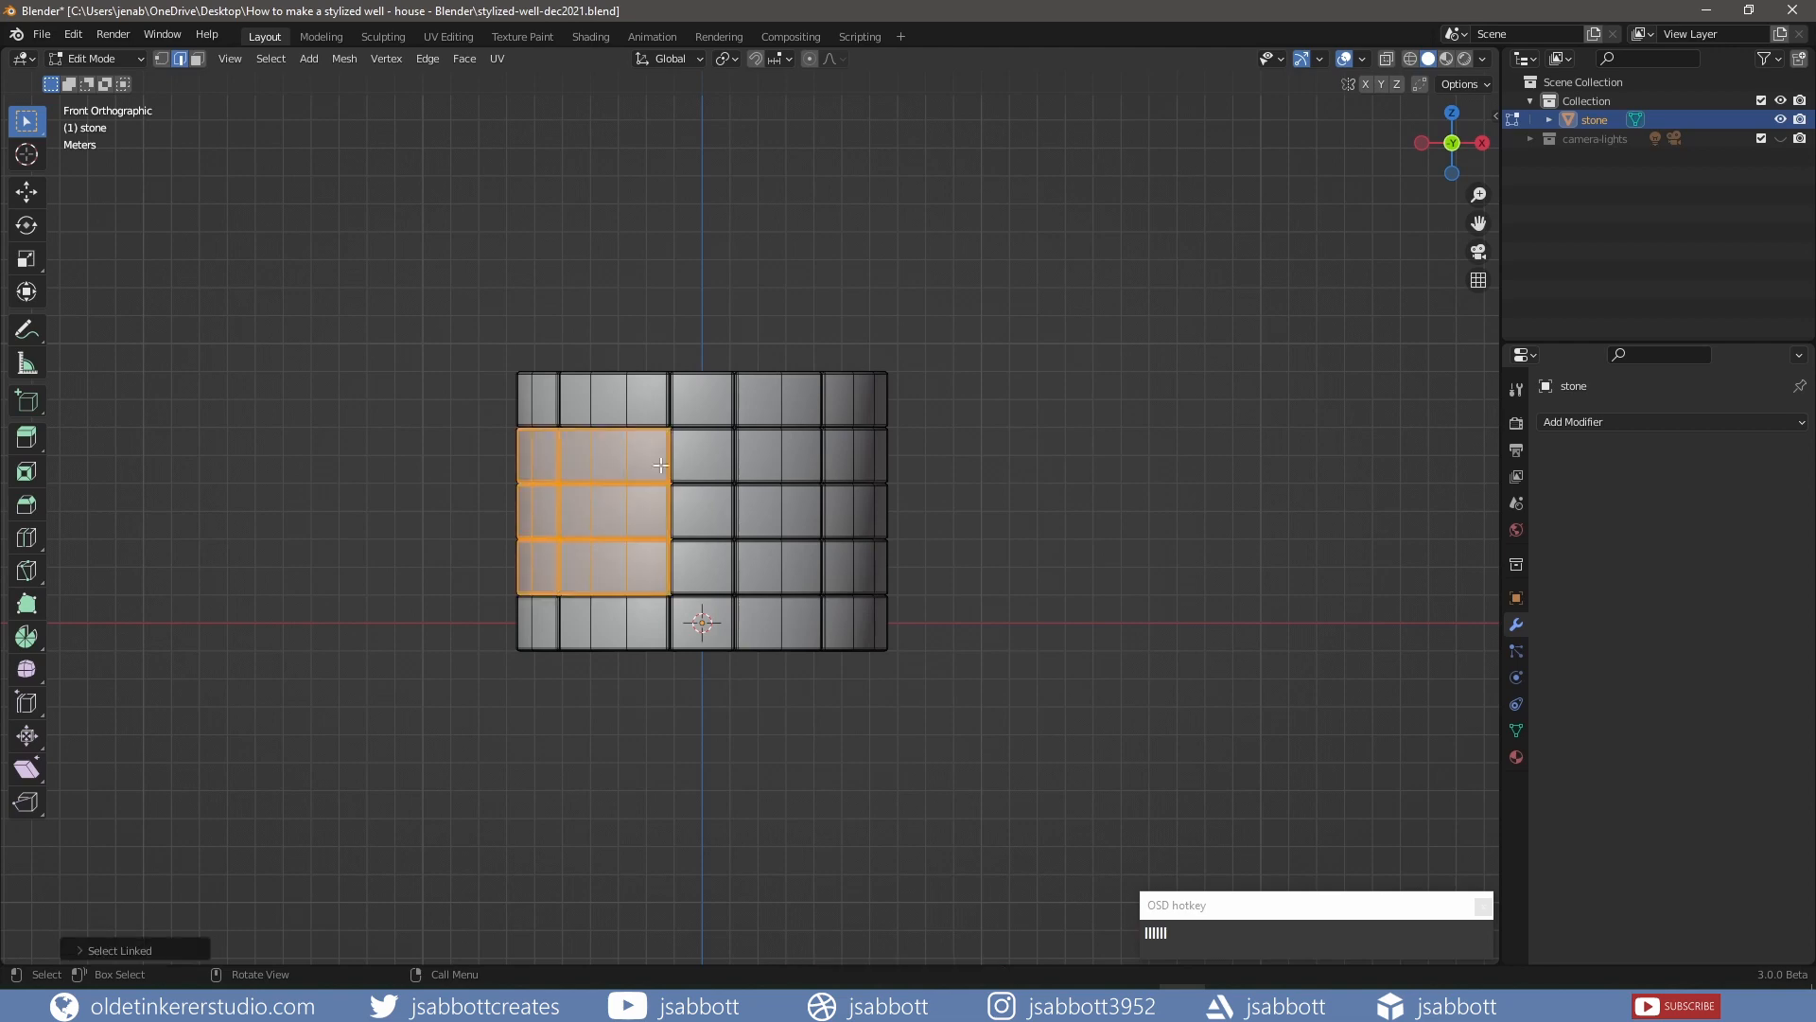
key("l")
key("l")
key("l")
key("l")
key("l")
key("l")
key("l")
key("l")
key("l")
middle_click_drag(856, 511, 622, 473)
key("l")
key("l")
key("l")
key("l")
key("l")
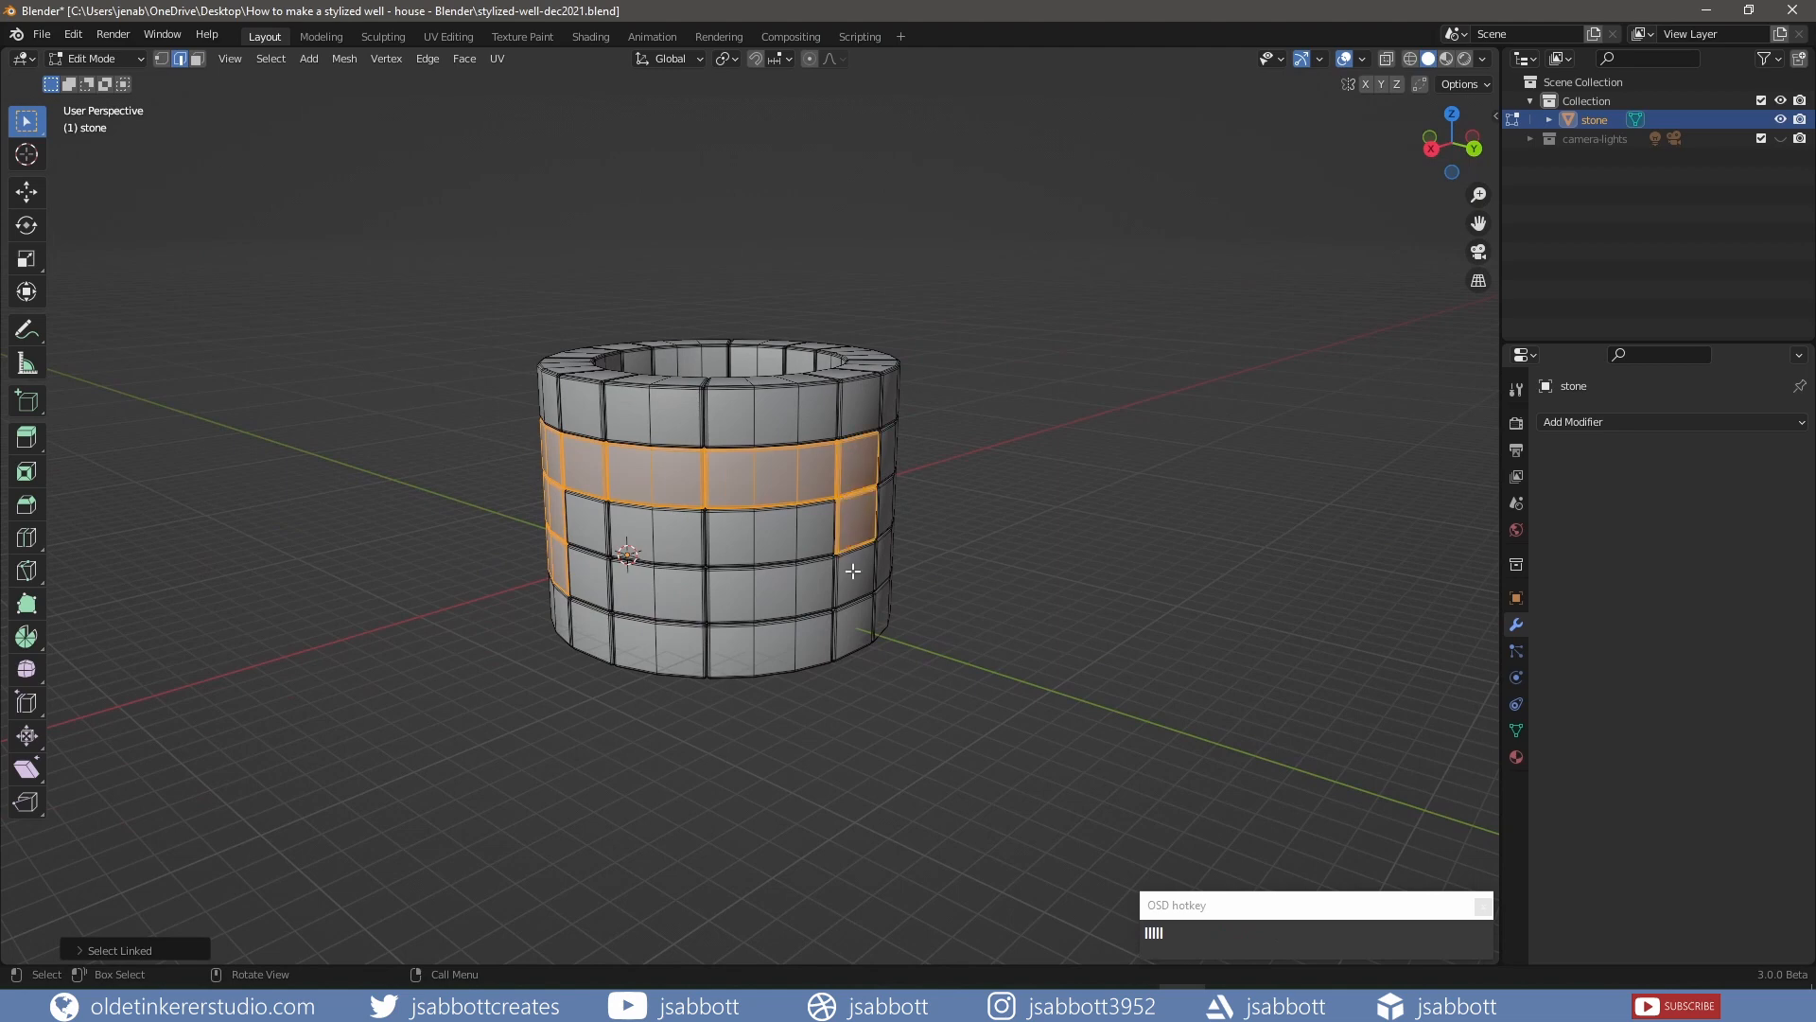
key("l")
key("l")
key("l")
key("l")
key("l")
middle_click_drag(595, 567, 822, 501)
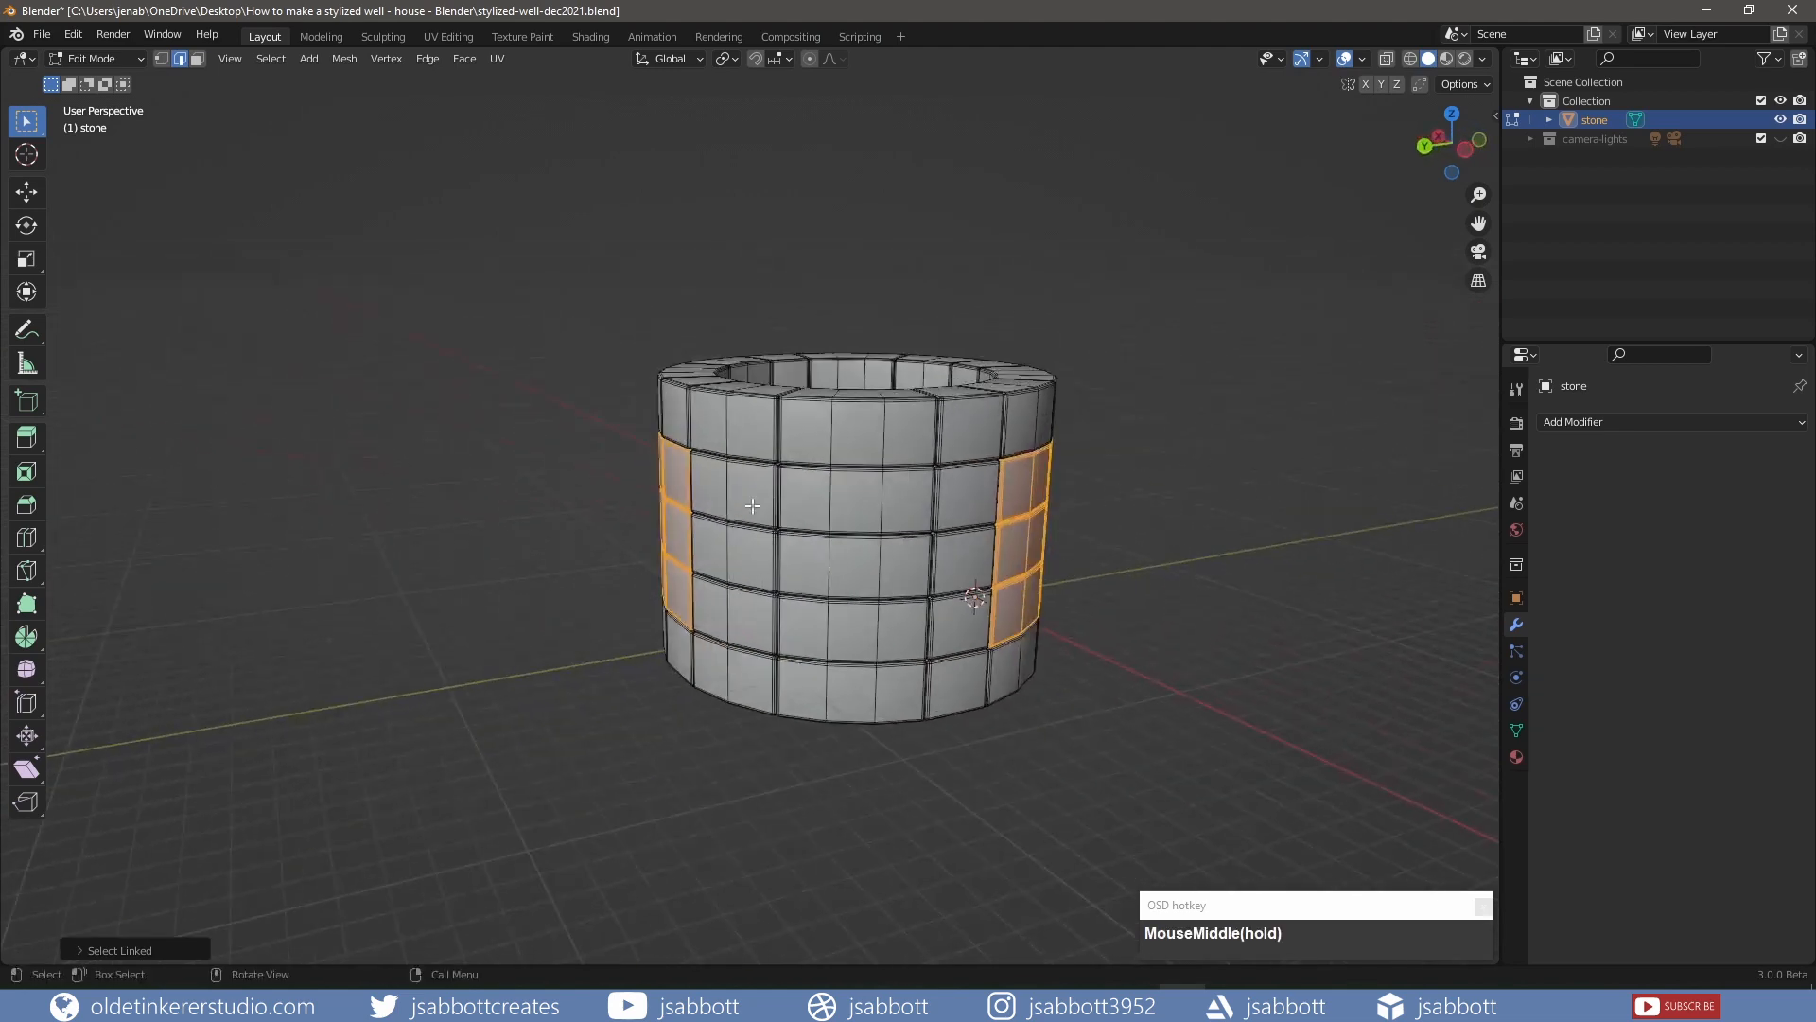
key("l")
key("l")
key("l")
key("l")
key("l")
key("l")
key("l")
key("l")
key("l")
key("l")
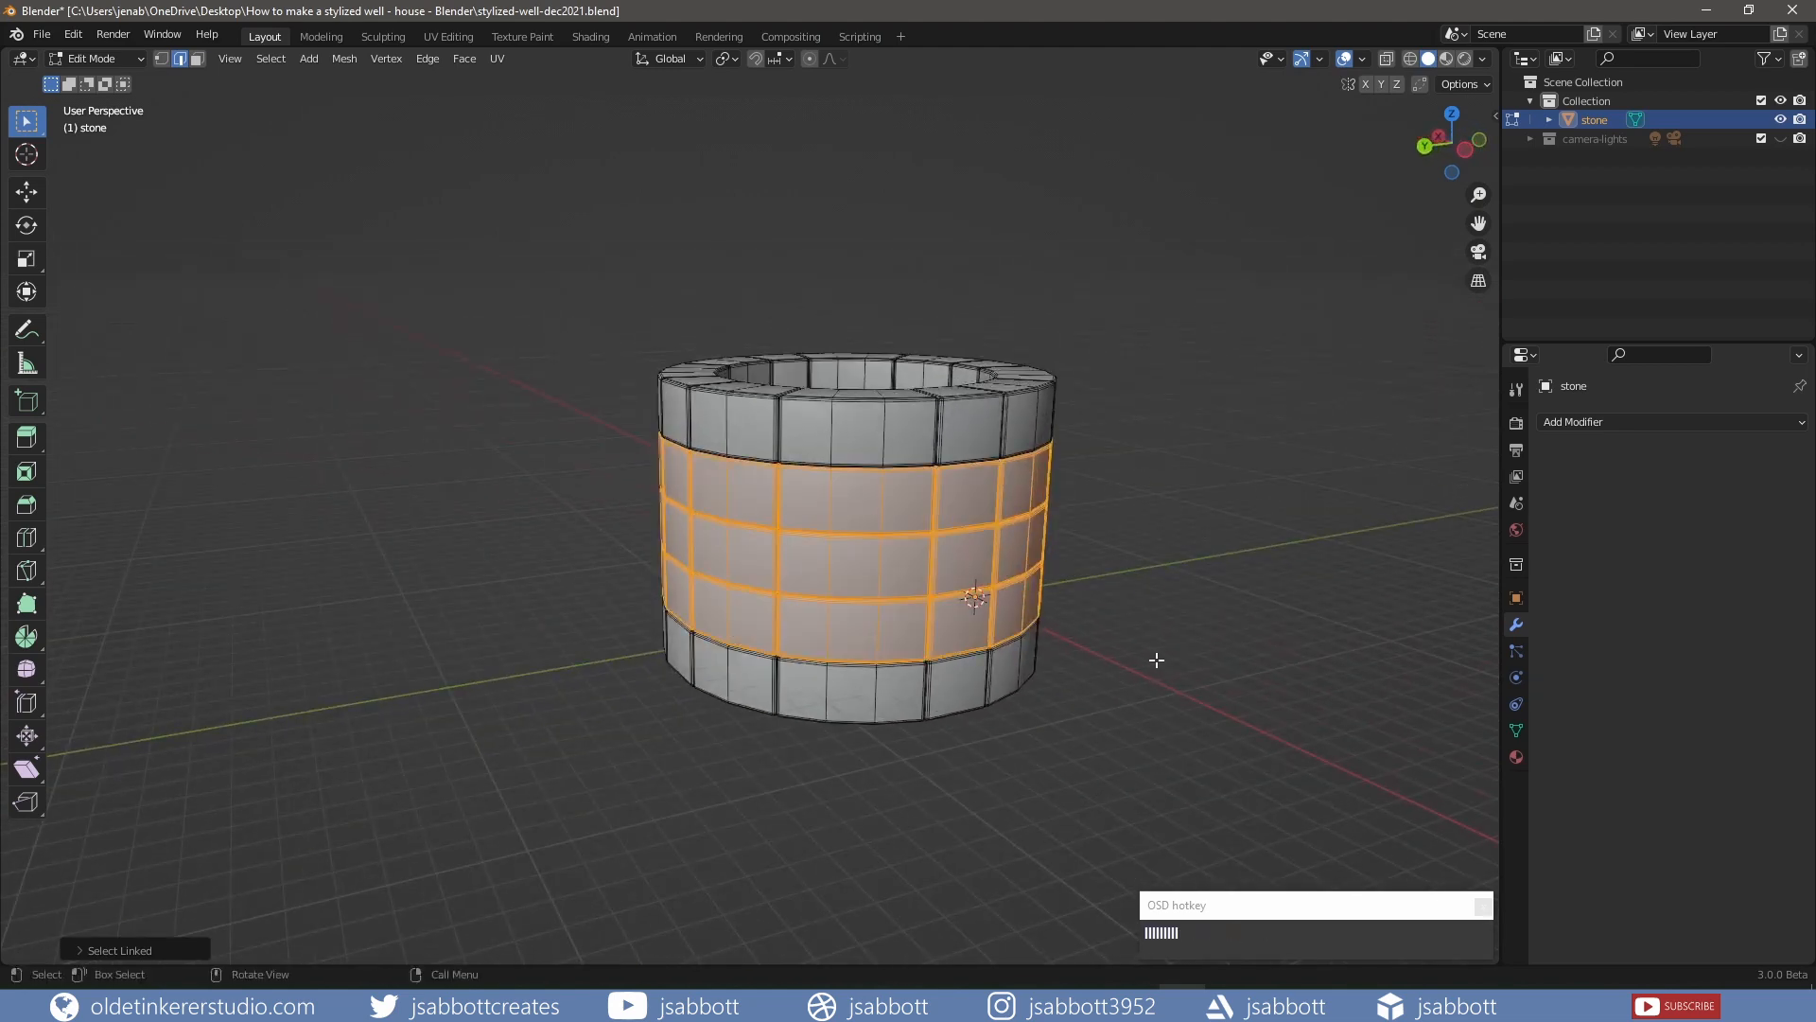
key("KP_1")
key("s")
key("shift+z")
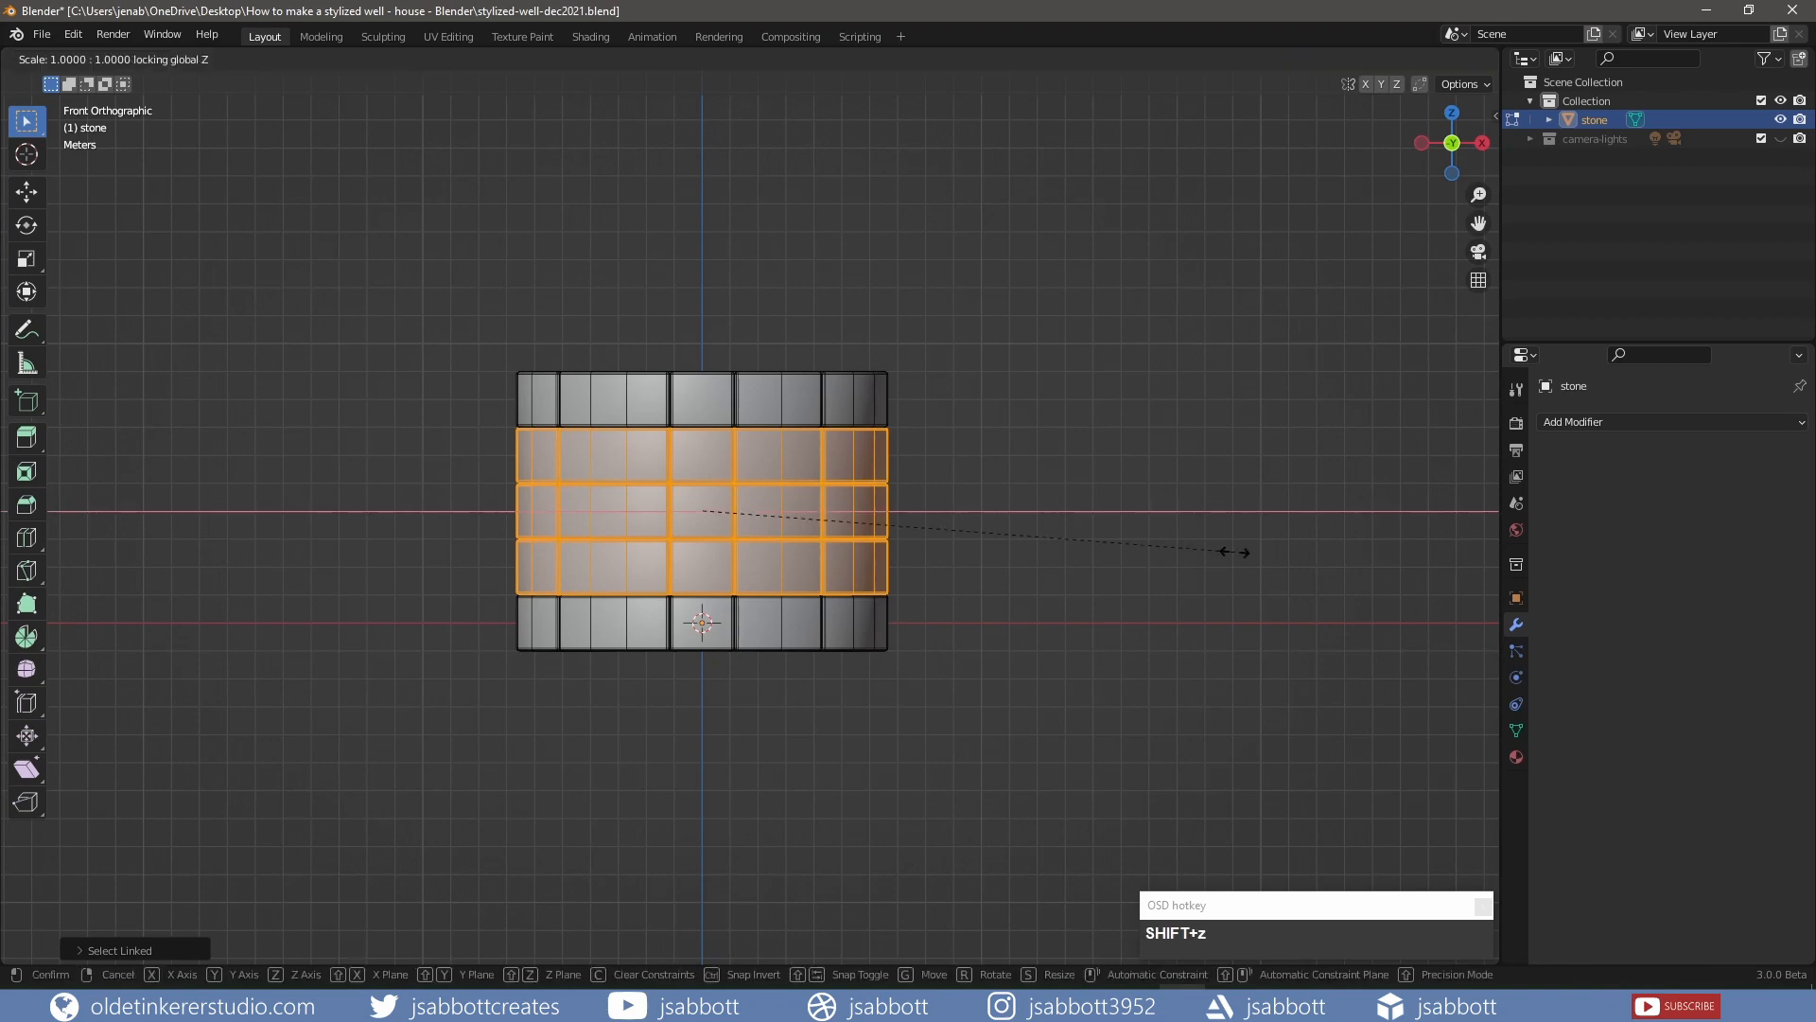
left_click(1169, 552)
middle_click_drag(1050, 373, 1009, 389)
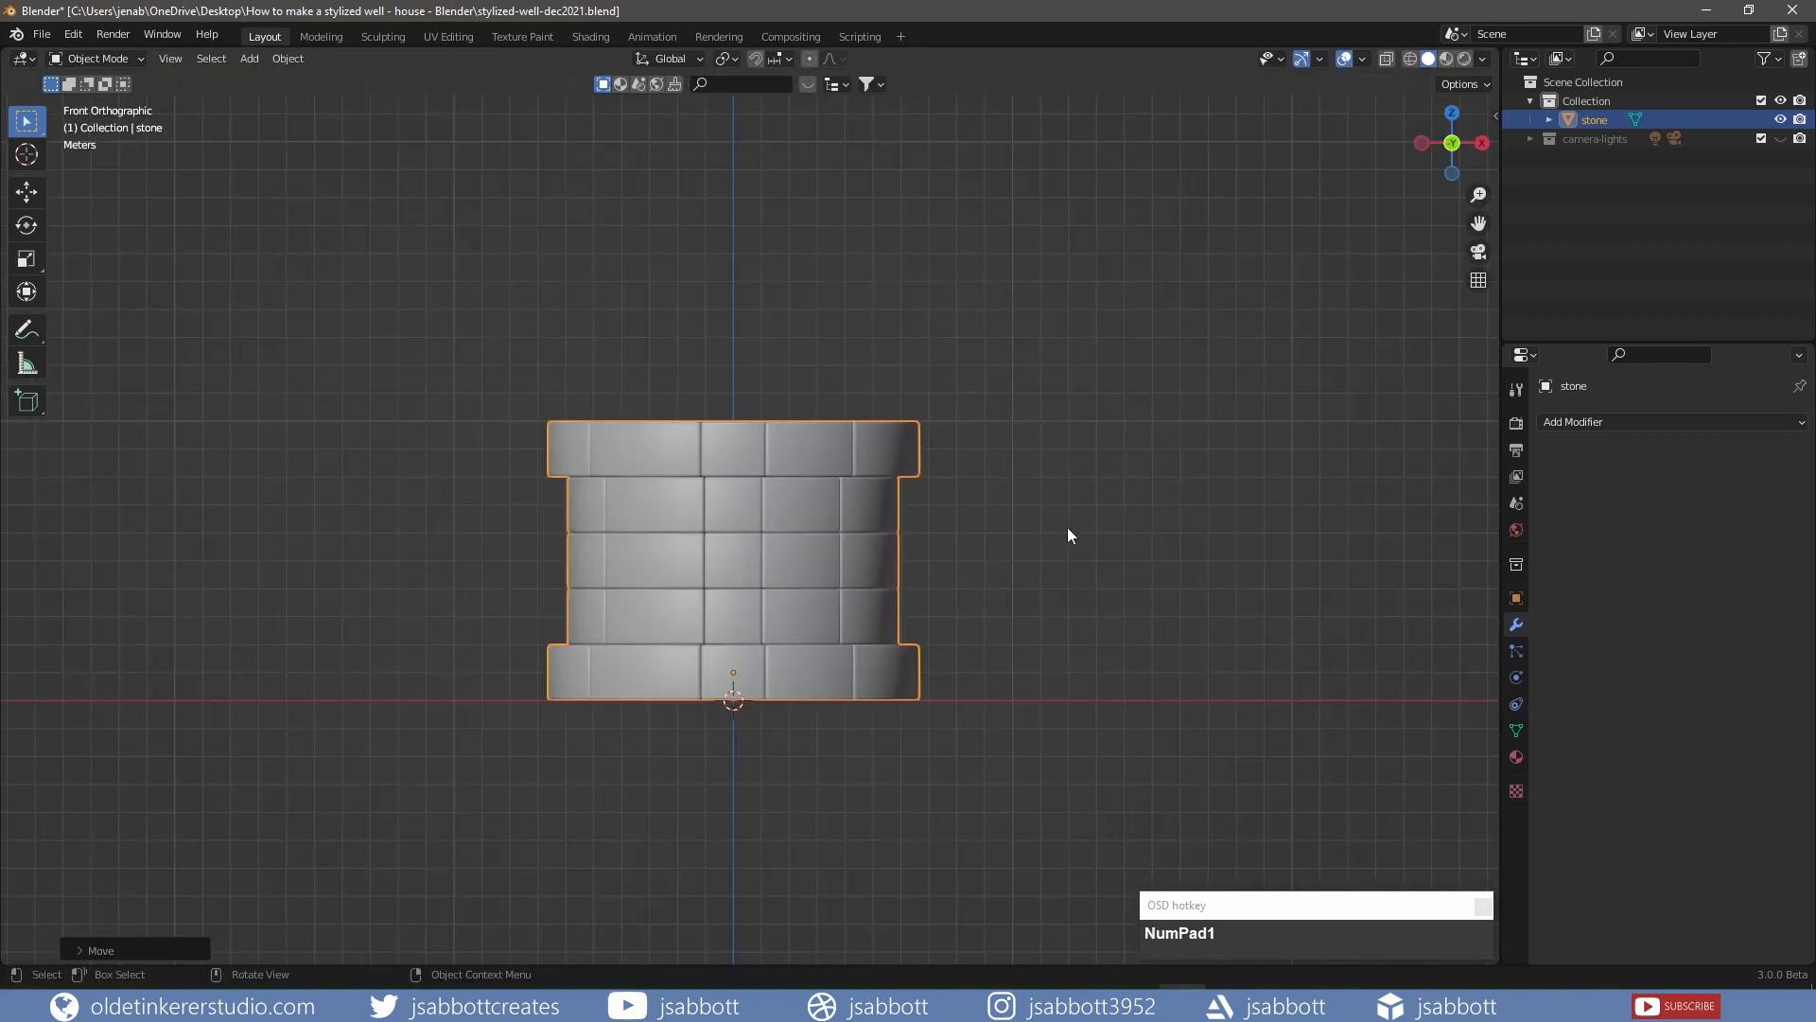
Add a cube at the well's base and rename it wood
key("shift+a")
mouse_move(1059, 518)
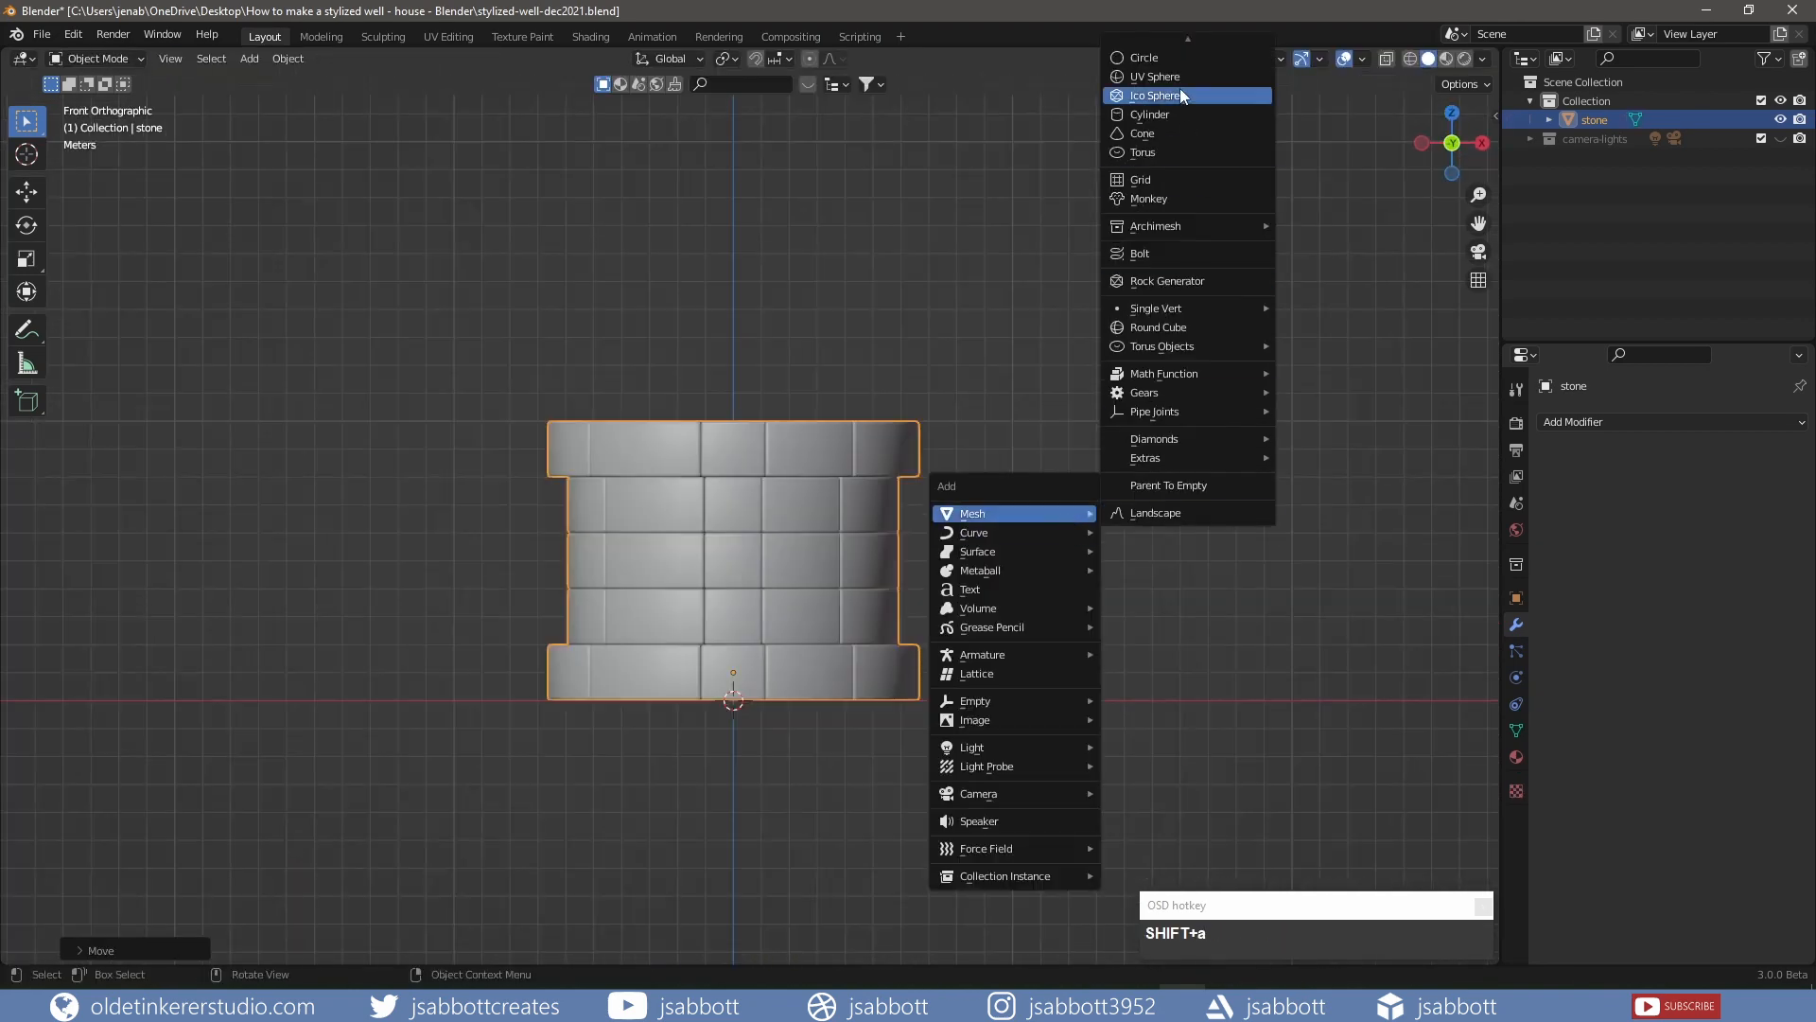
left_click(1176, 44)
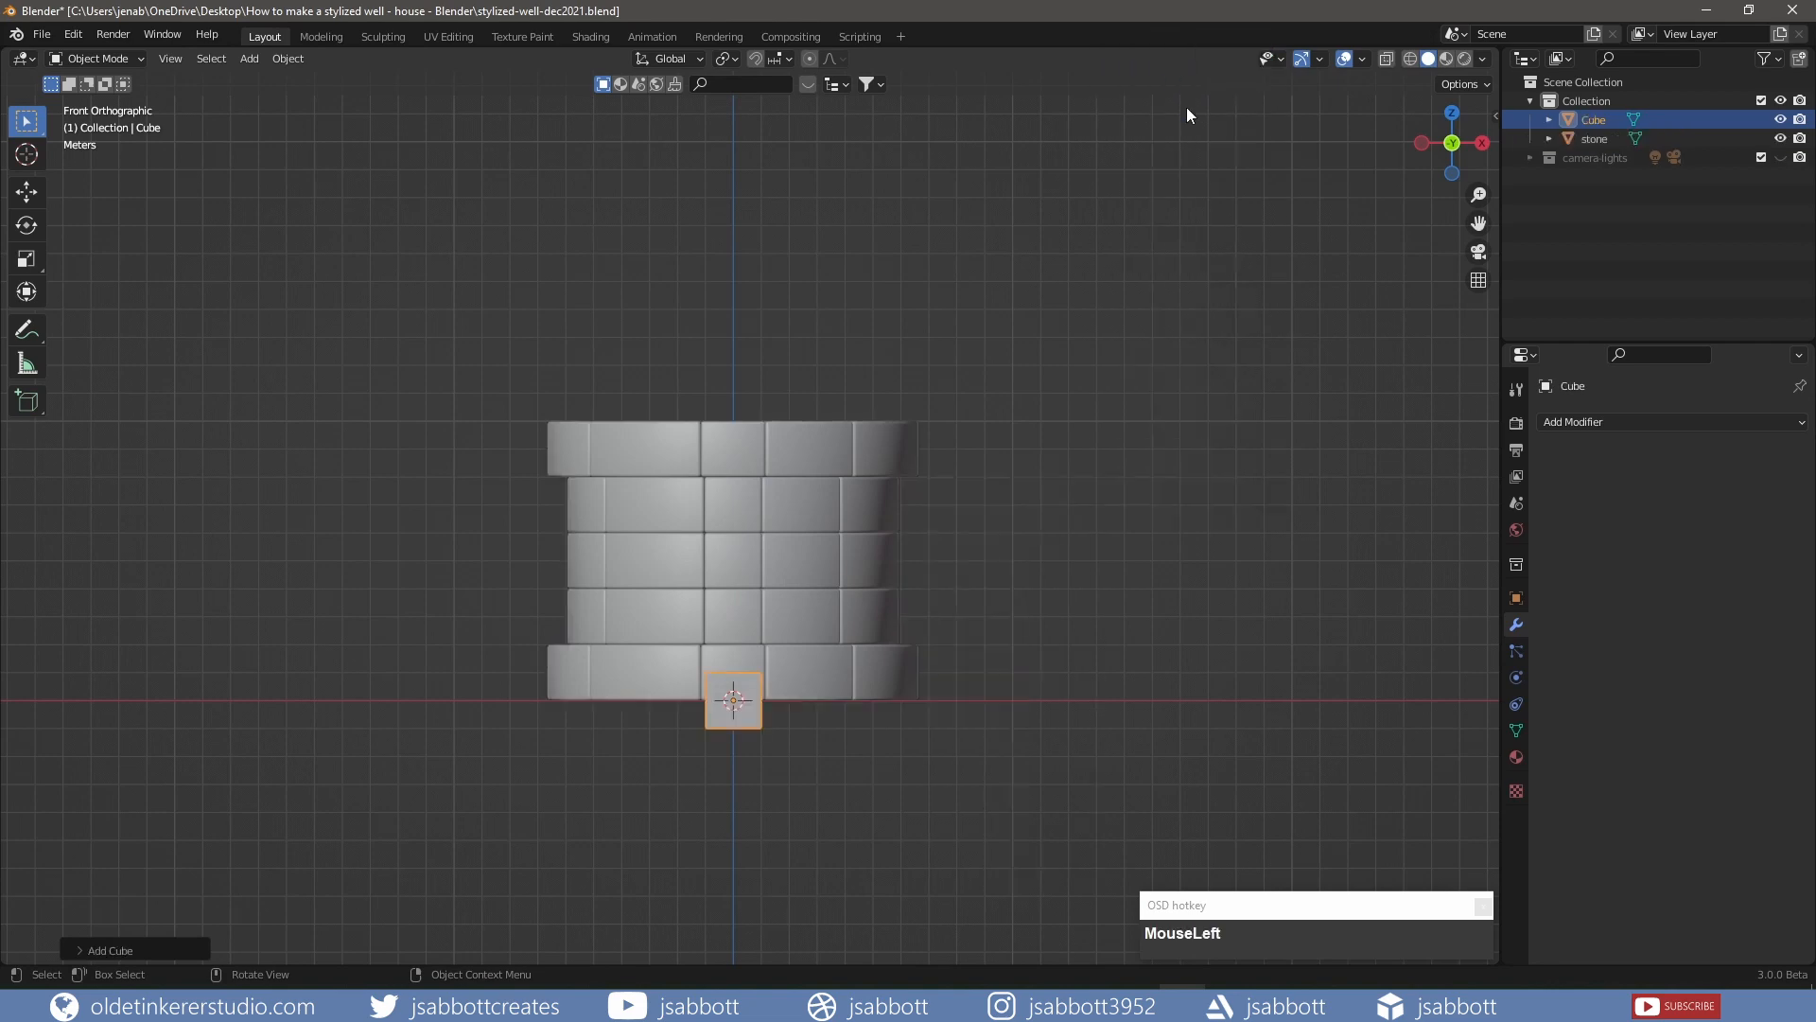
double_click(1596, 119)
type("wood")
key("Return")
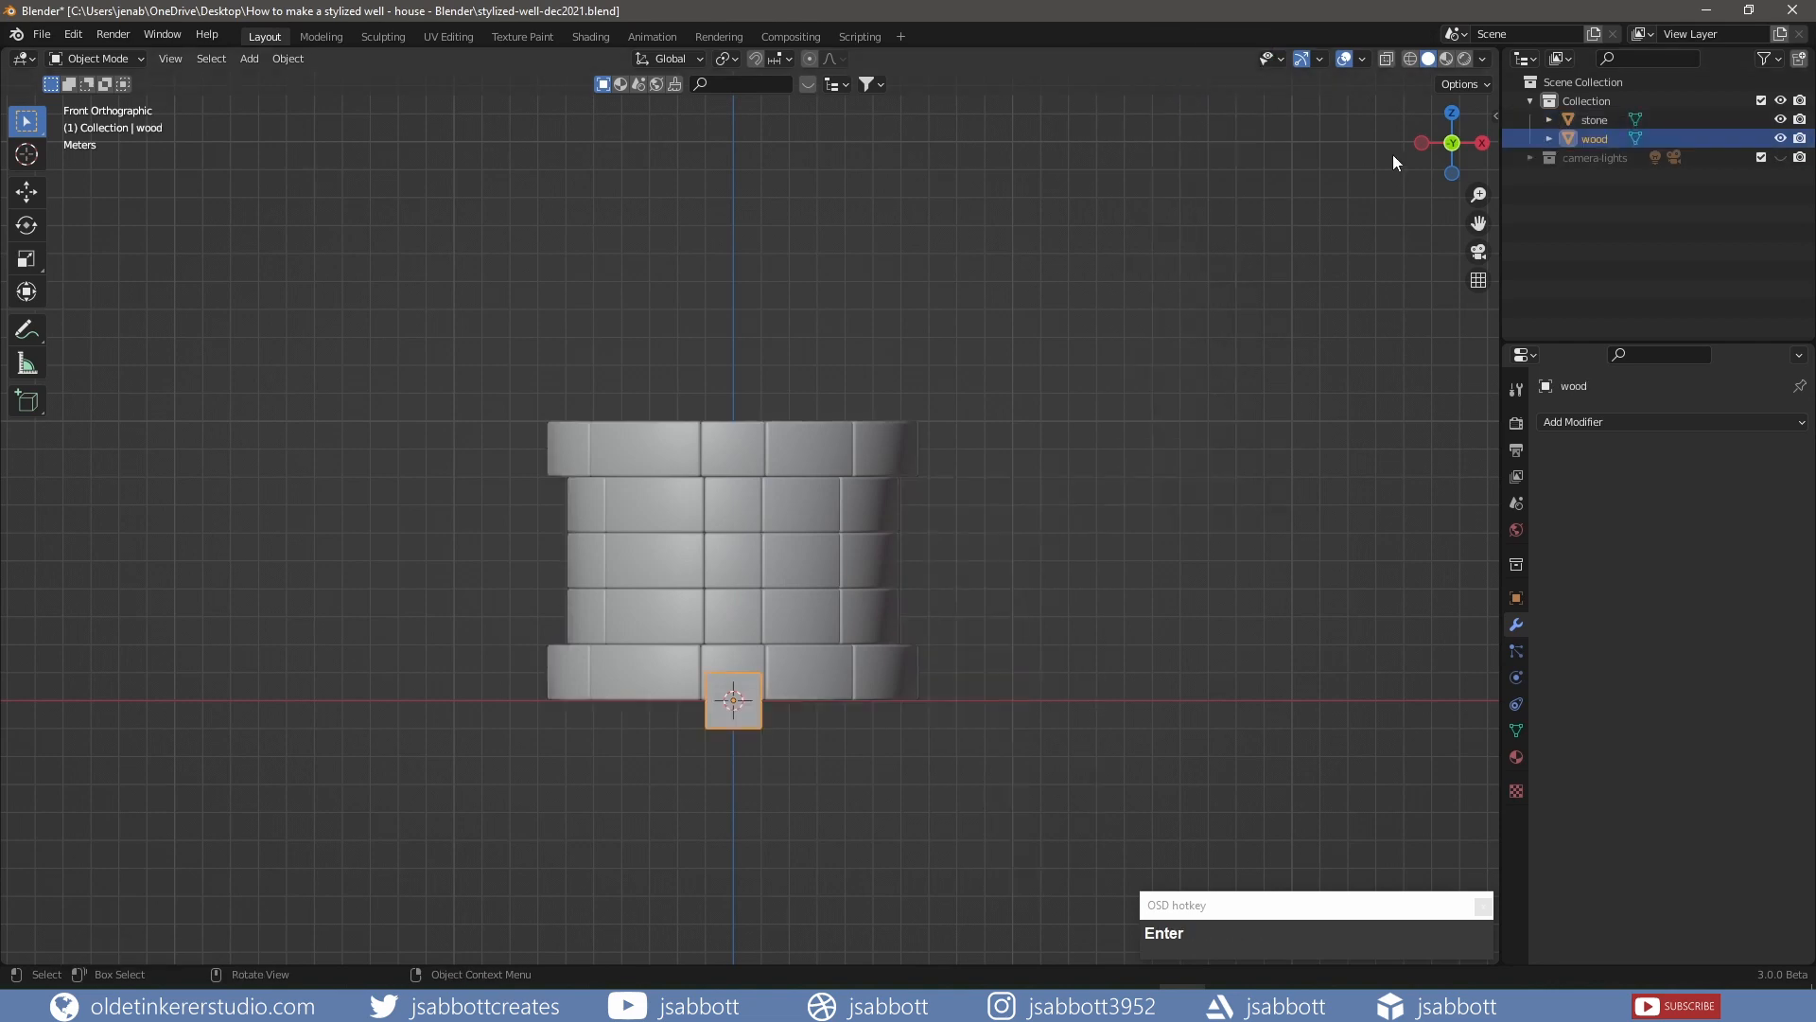
Raise the wood cube 1 m along Z, and add and apply a Bevel modifier with a 0.1 m amount
type("gz1")
left_click(1009, 457)
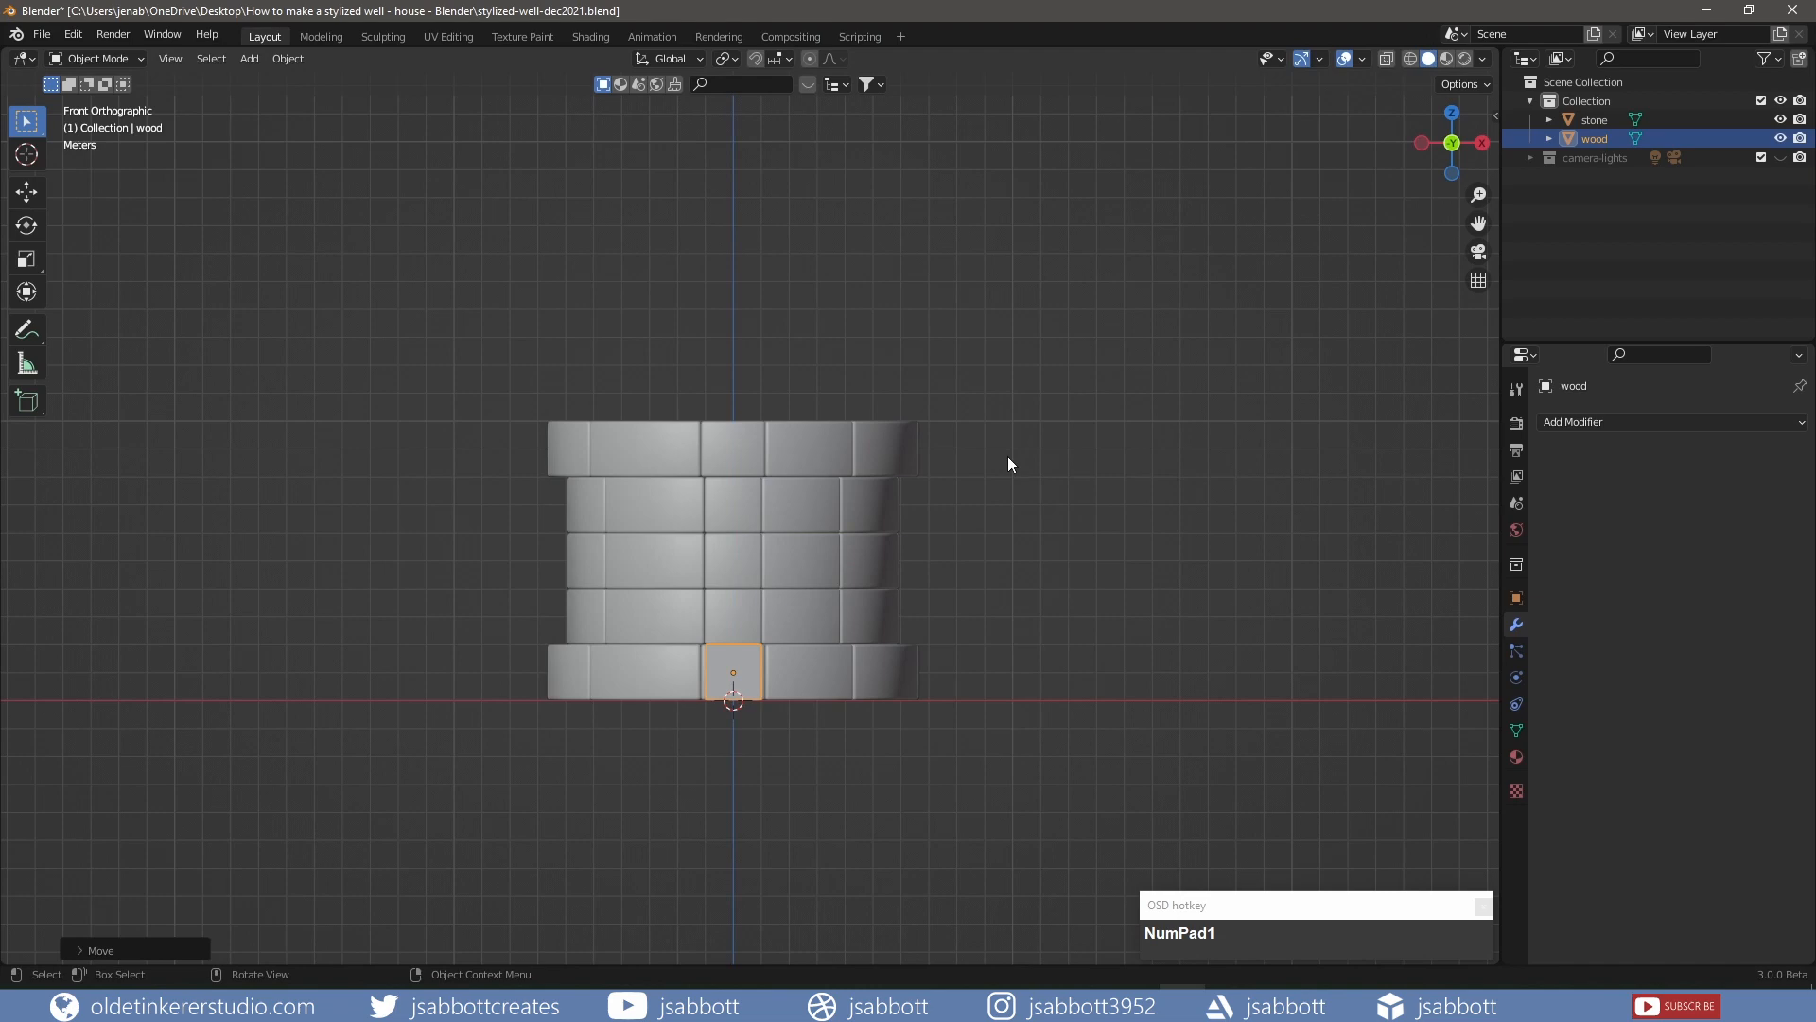
left_click(1574, 422)
left_click(1467, 470)
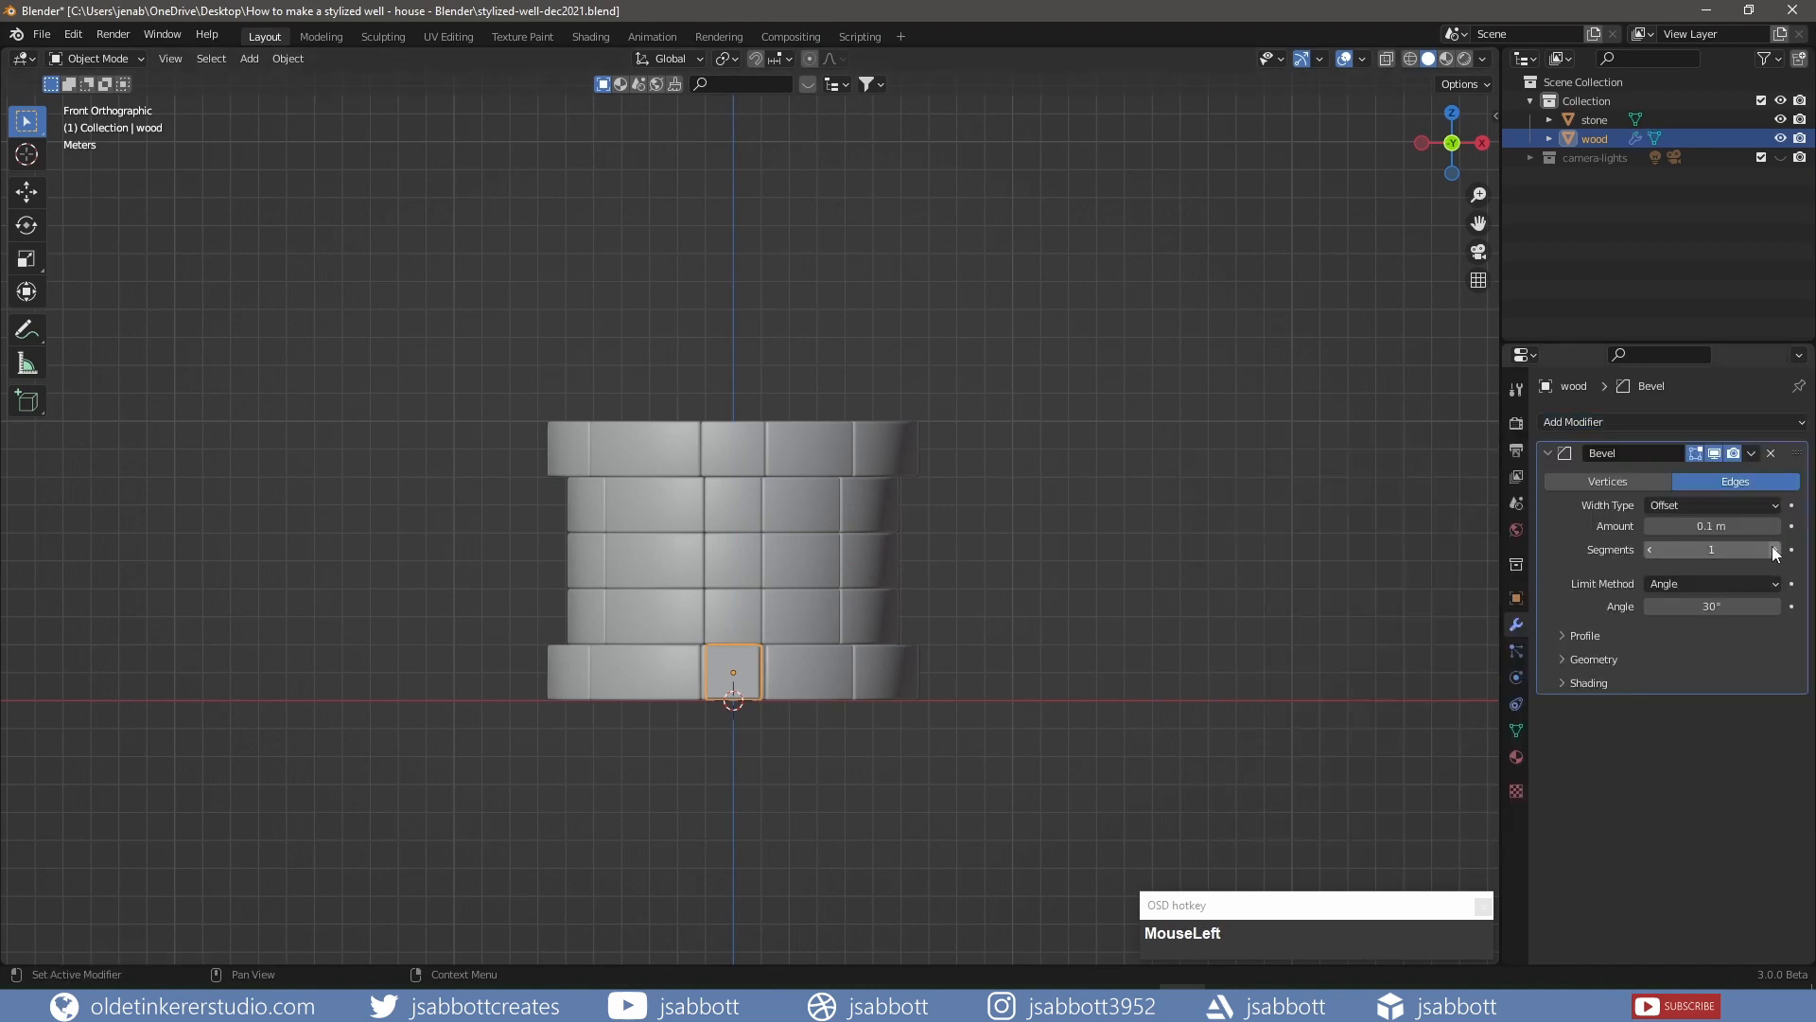
key("ctrl+a")
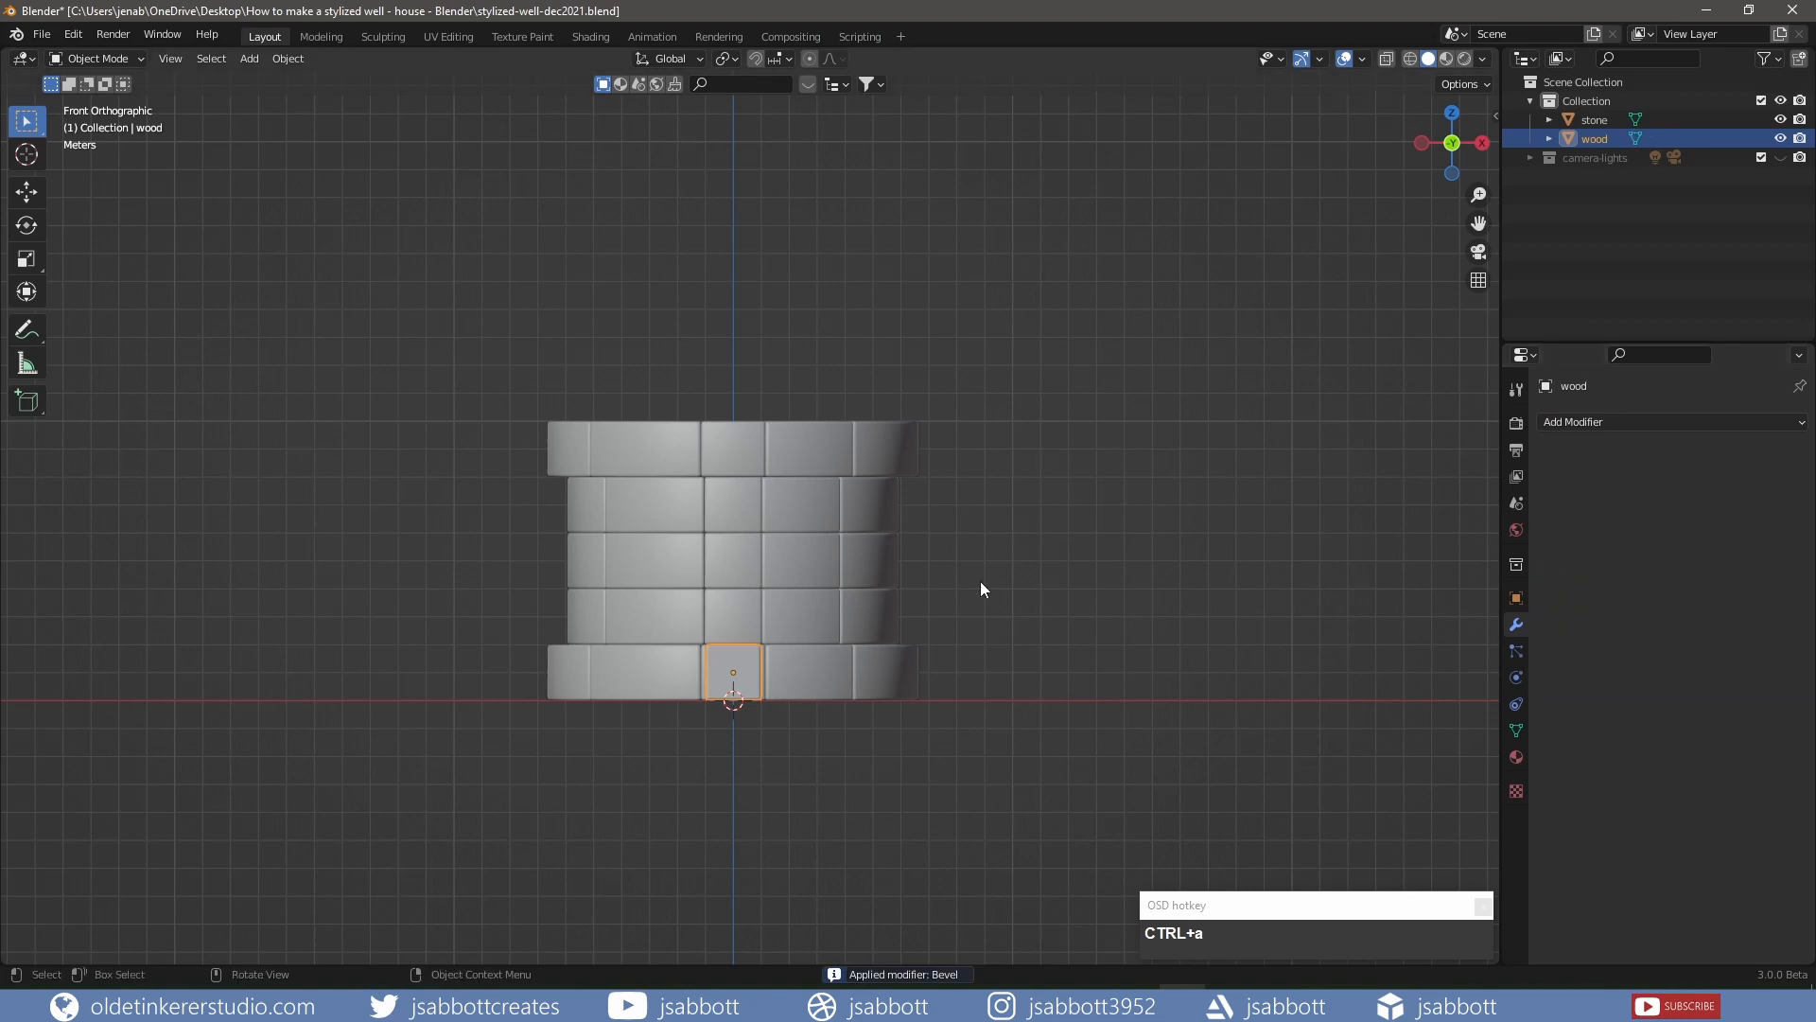
Move the wood cube's whole mesh along positive X until it stands just outside the well's base
key("Tab")
key("a")
key("g")
key("x")
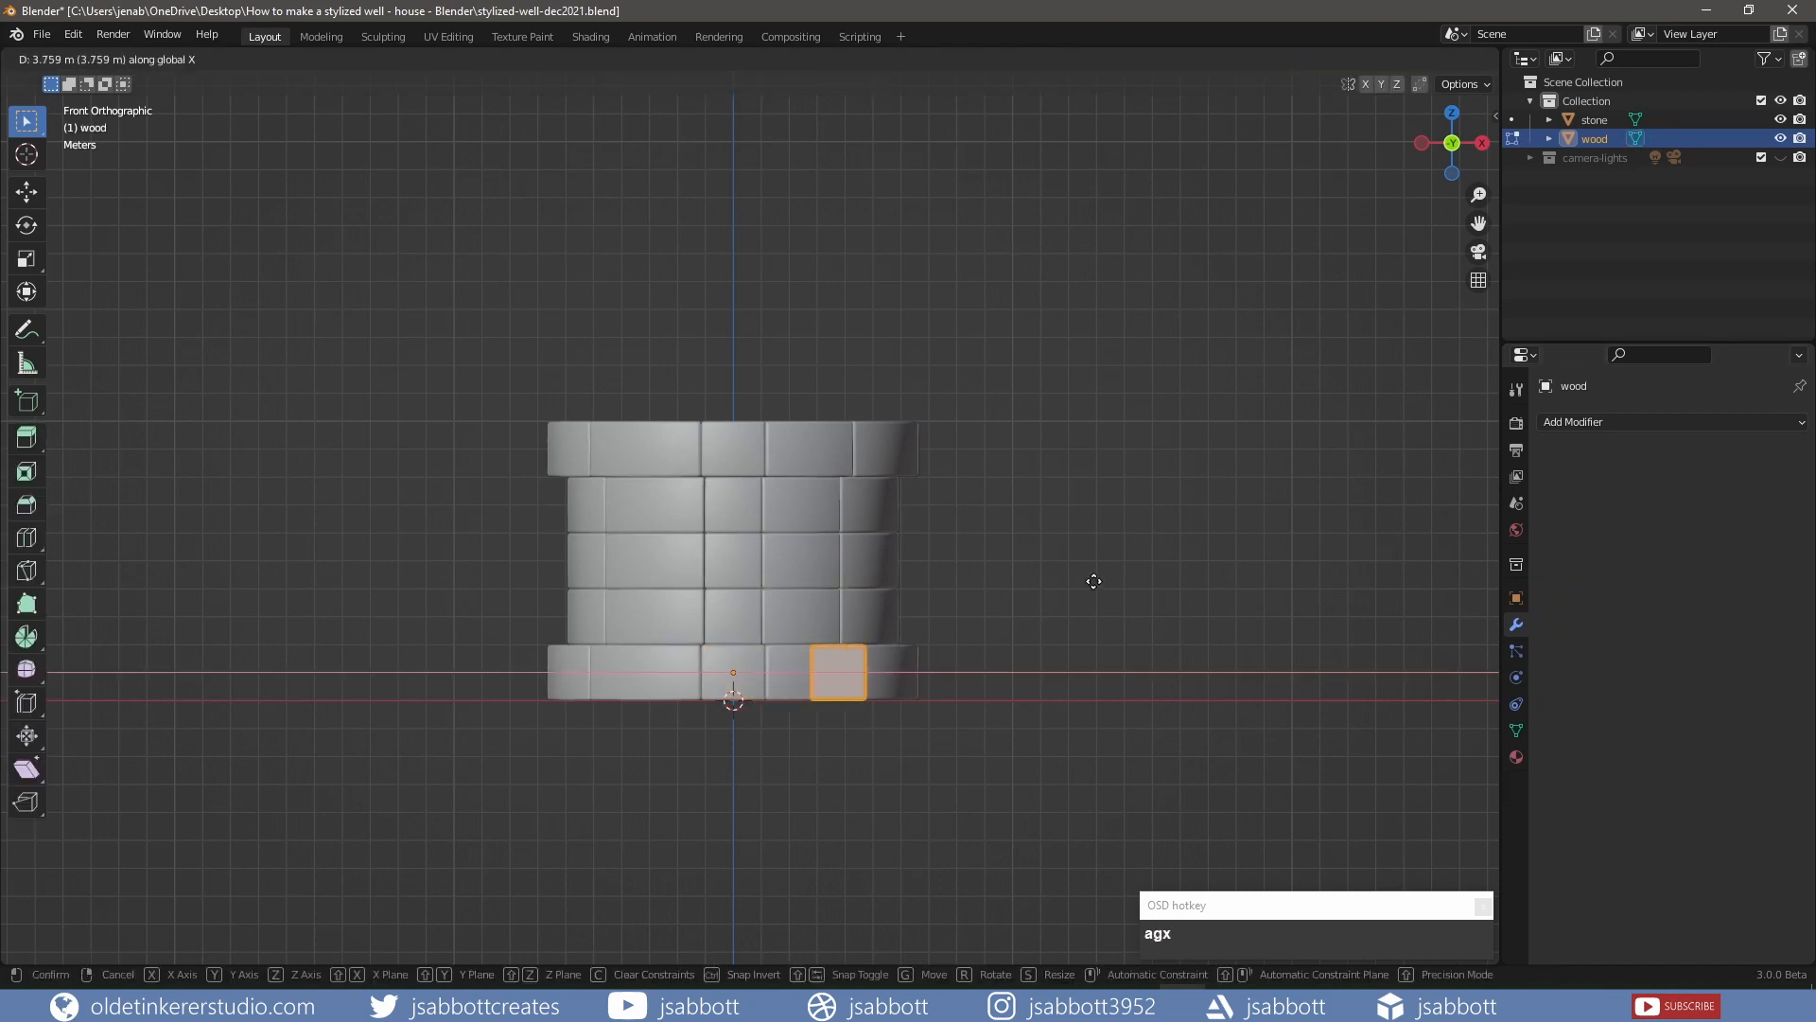
left_click(1193, 588)
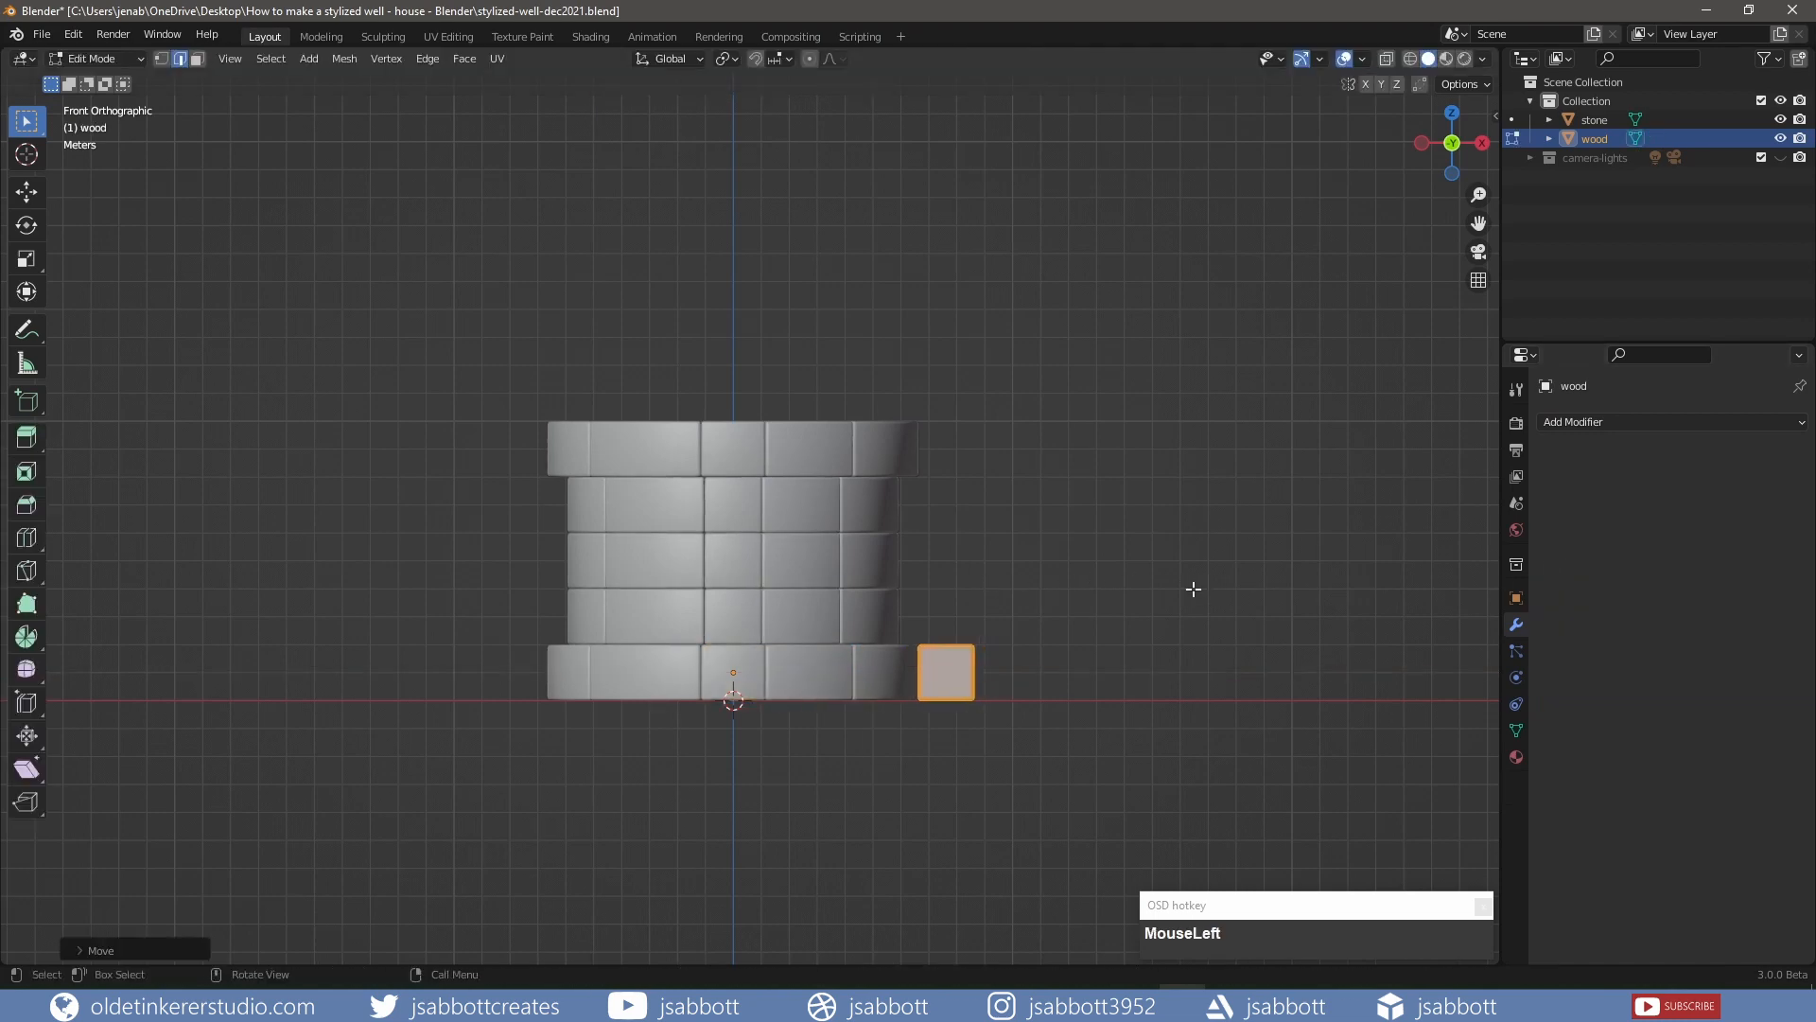
Add a Mirror modifier on the X axis to the wood and move its mesh about 5.7 m along Y, level with the well's centre
left_click(1627, 422)
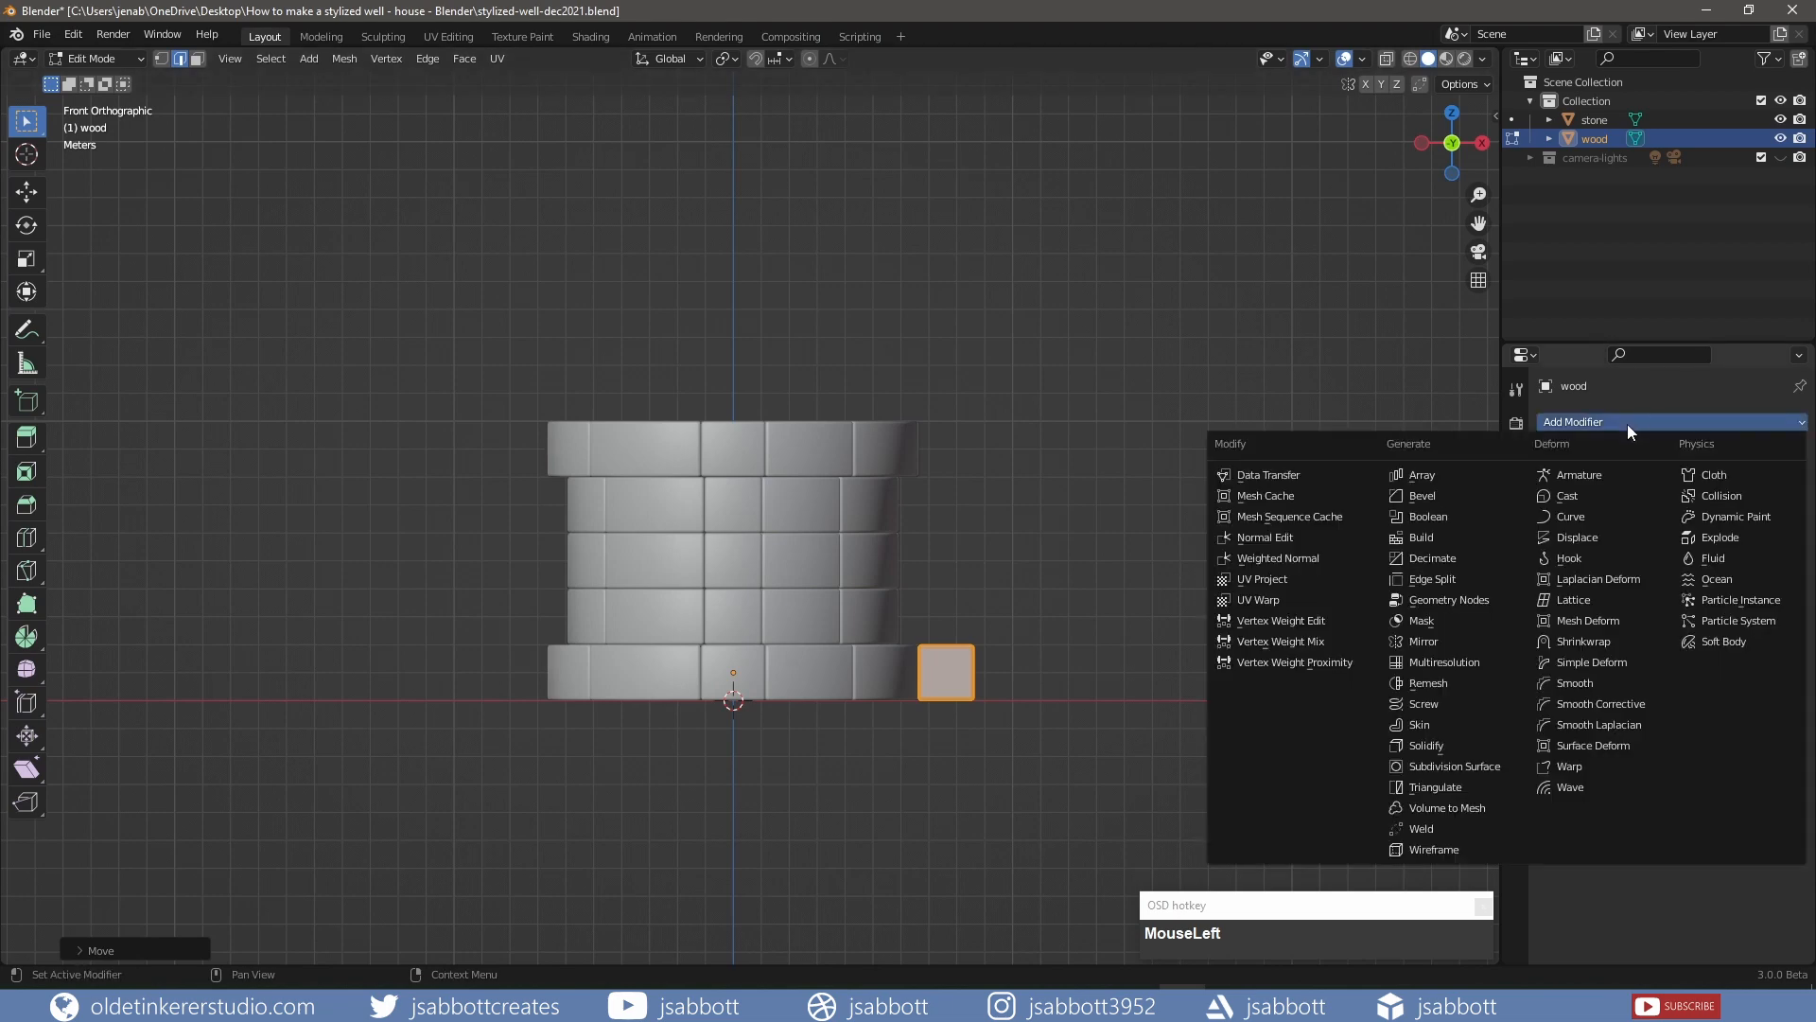
left_click(1447, 642)
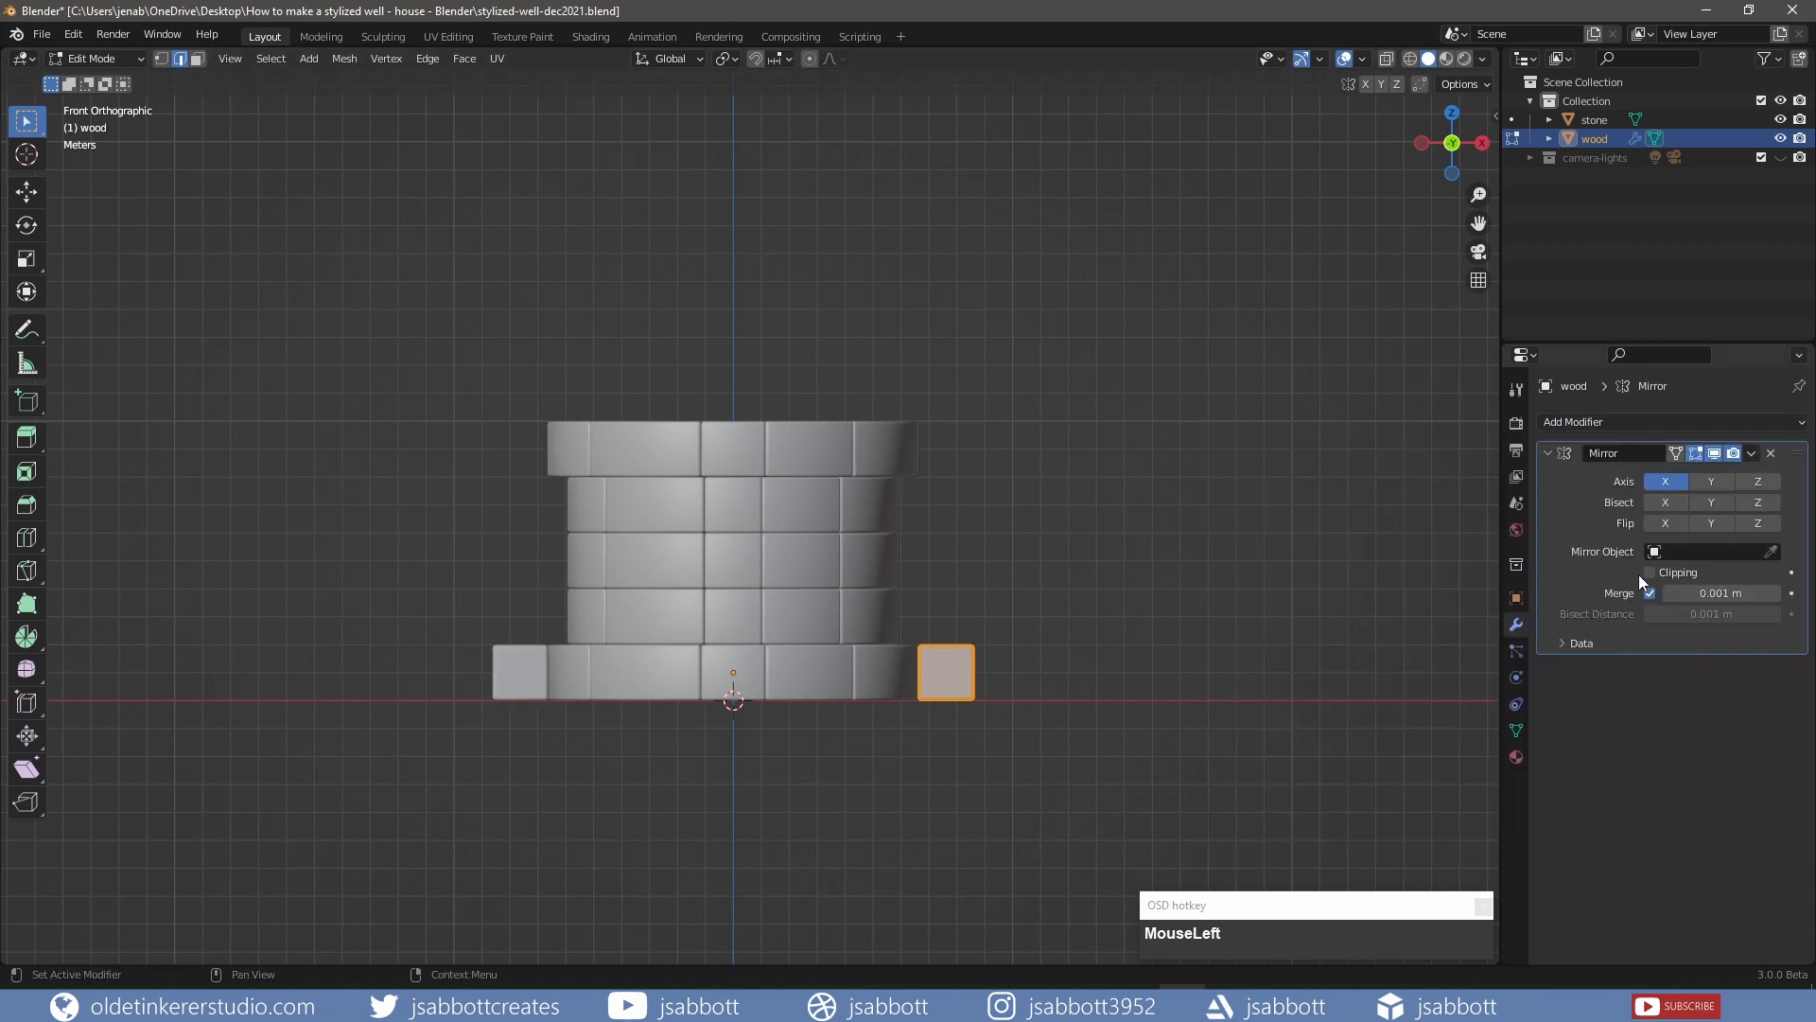
middle_click_drag(1406, 575, 1300, 608)
key("KP_7")
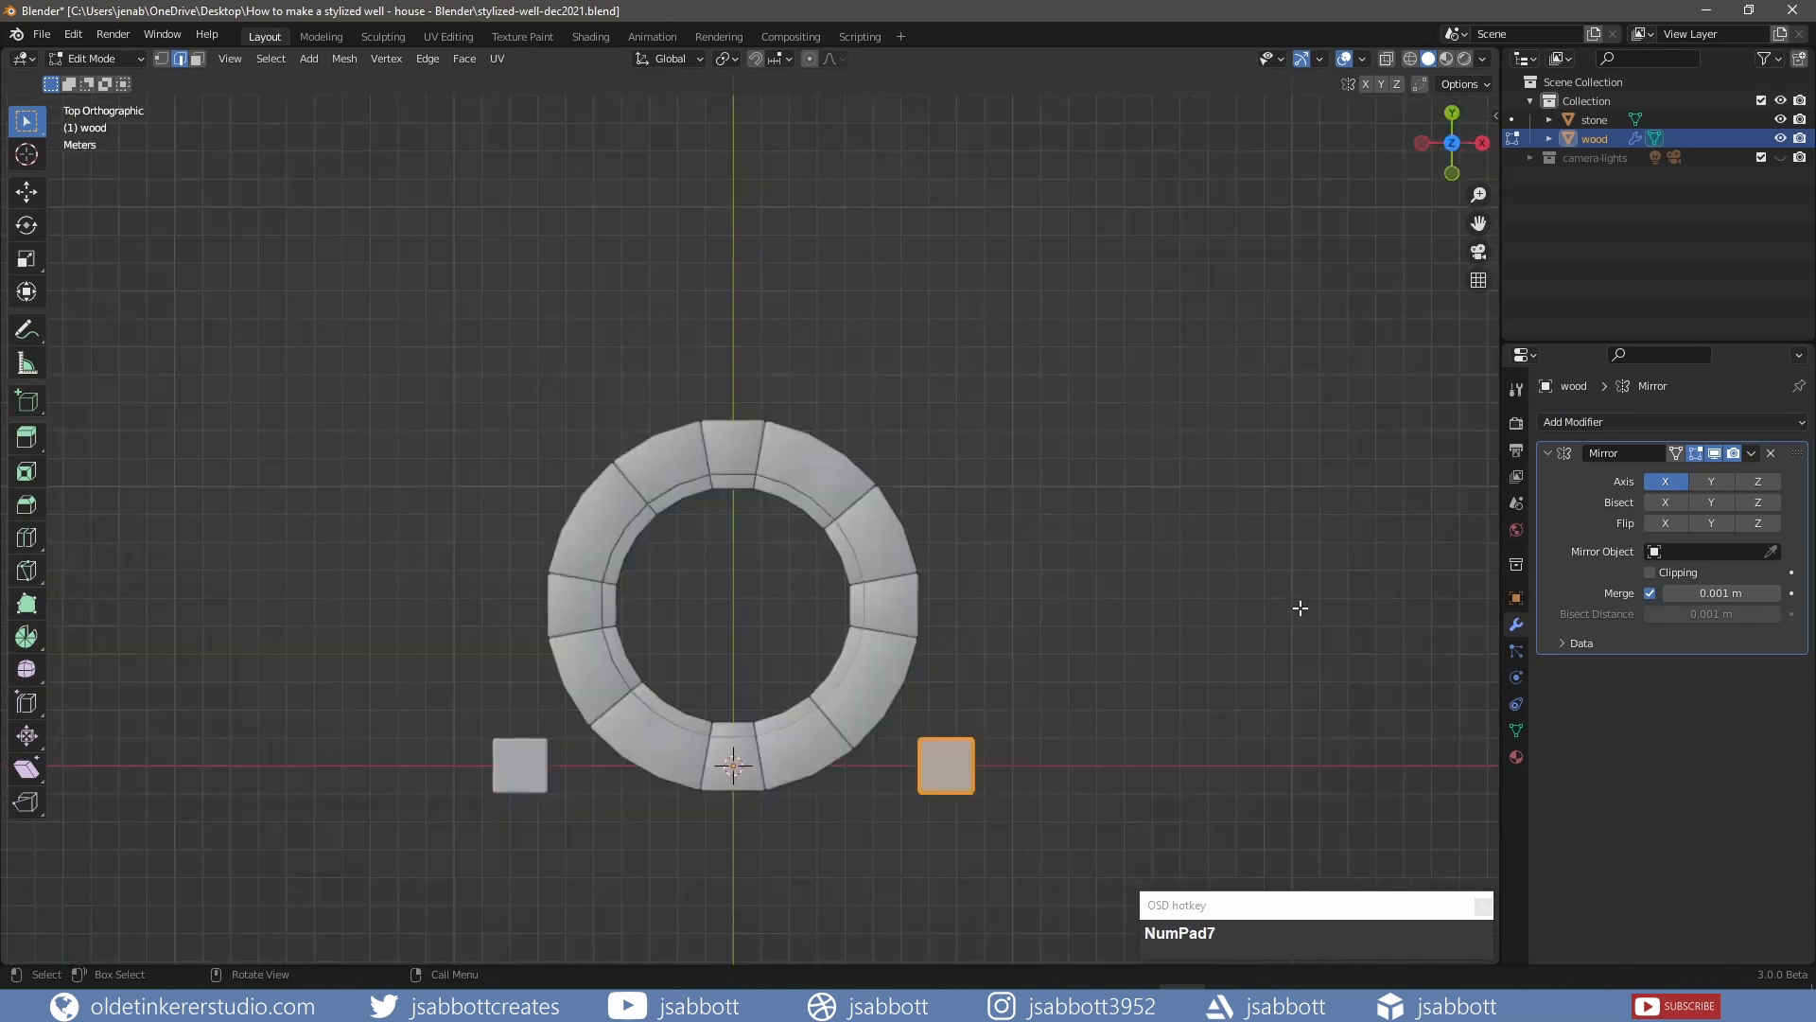
key("g")
key("y")
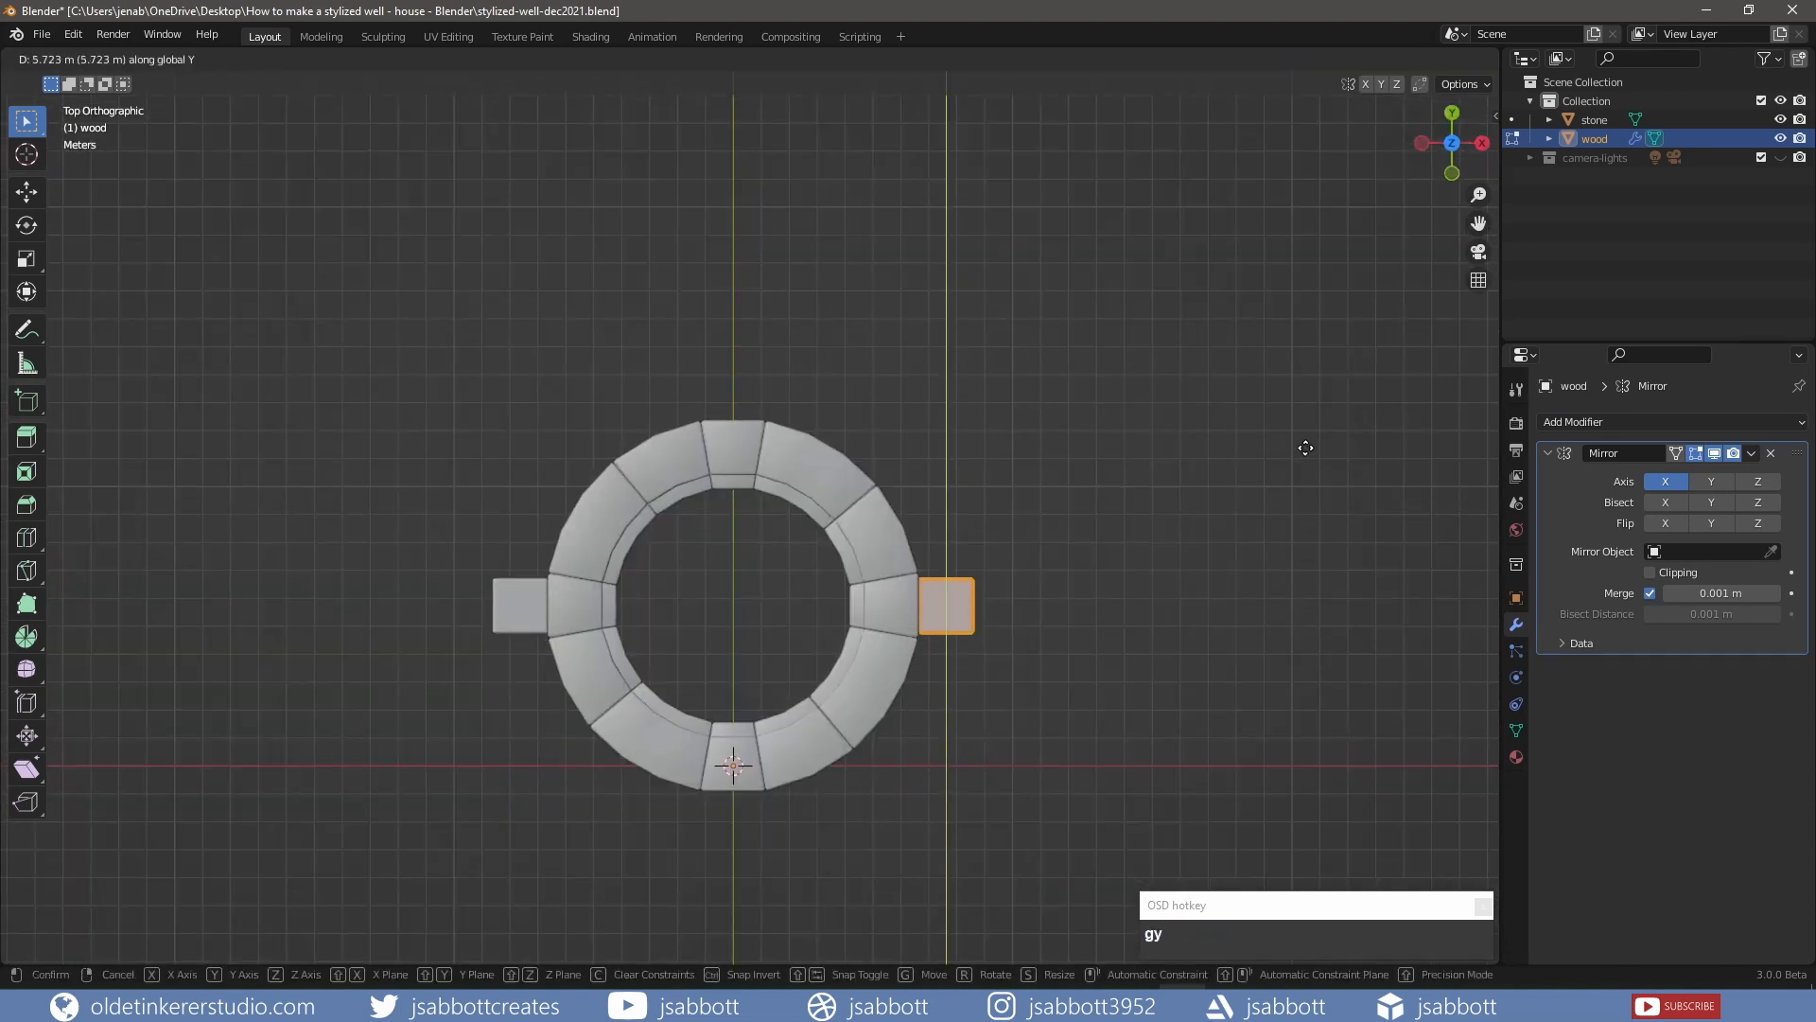
left_click(1306, 446)
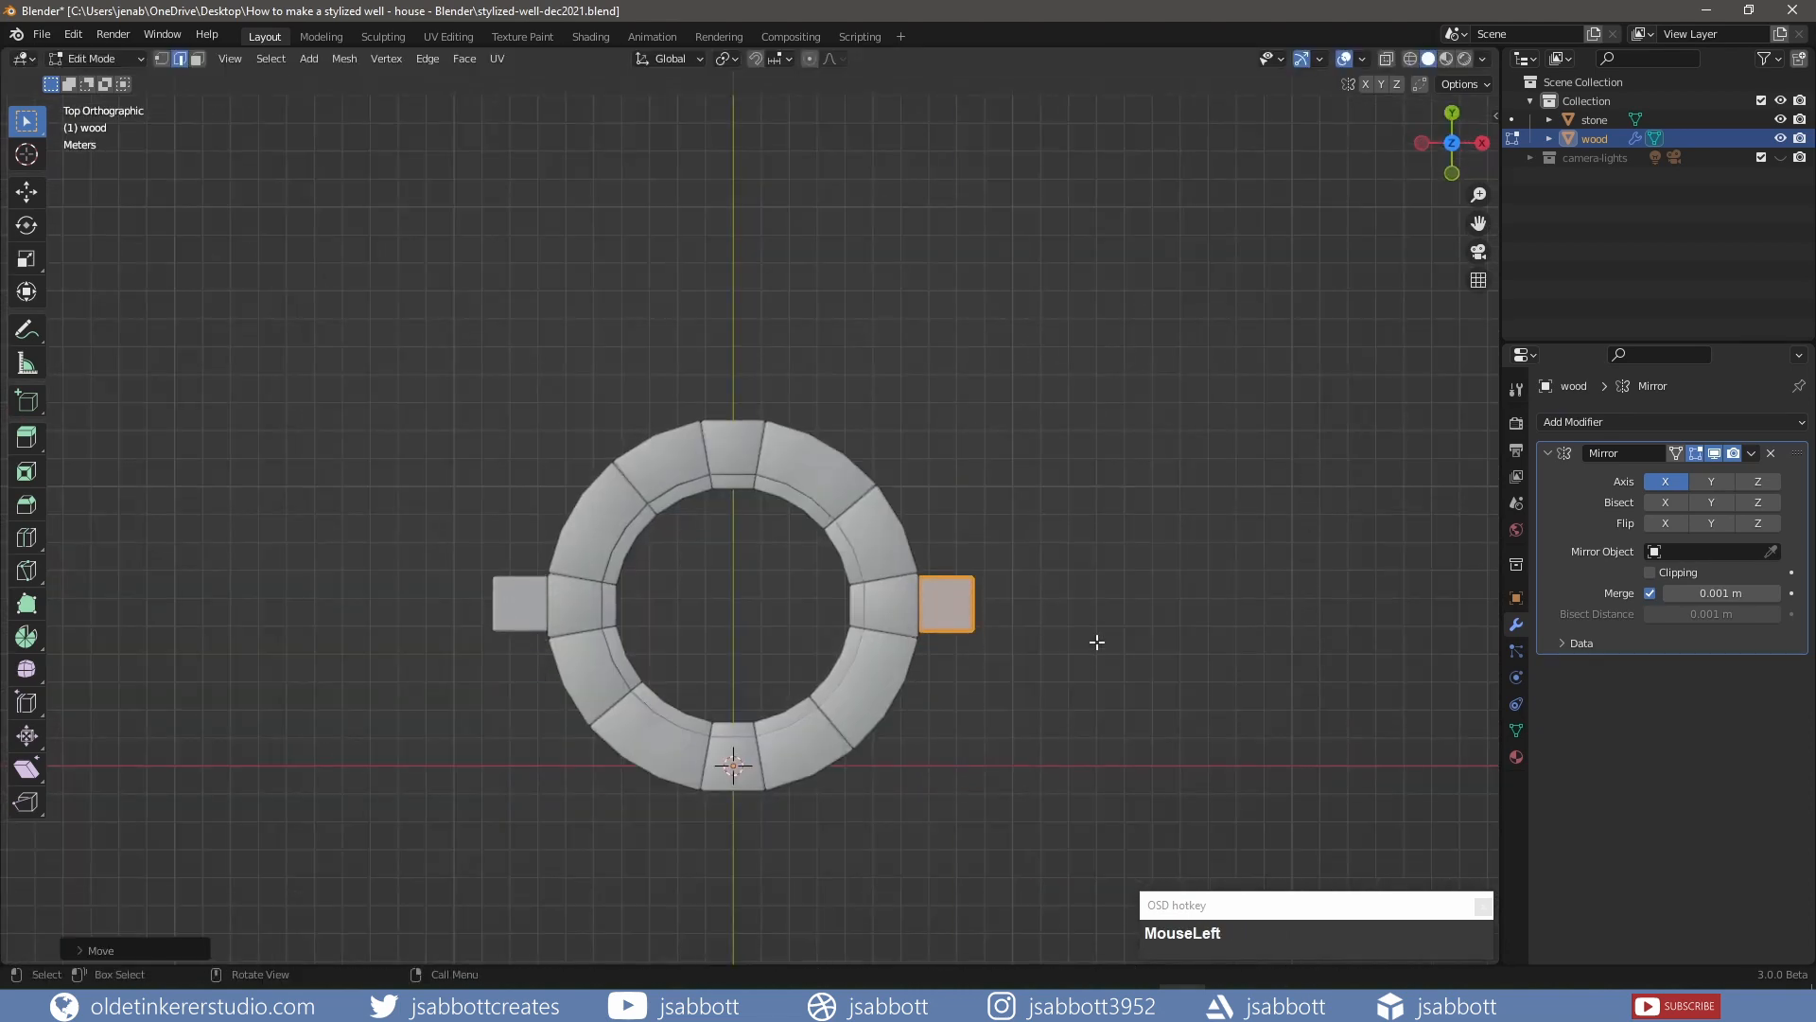
Extrude the wood block's top face and all its surrounding bevel faces 18 m upward along Z to form the posts
key("3")
scroll(1087, 719, "up", 4)
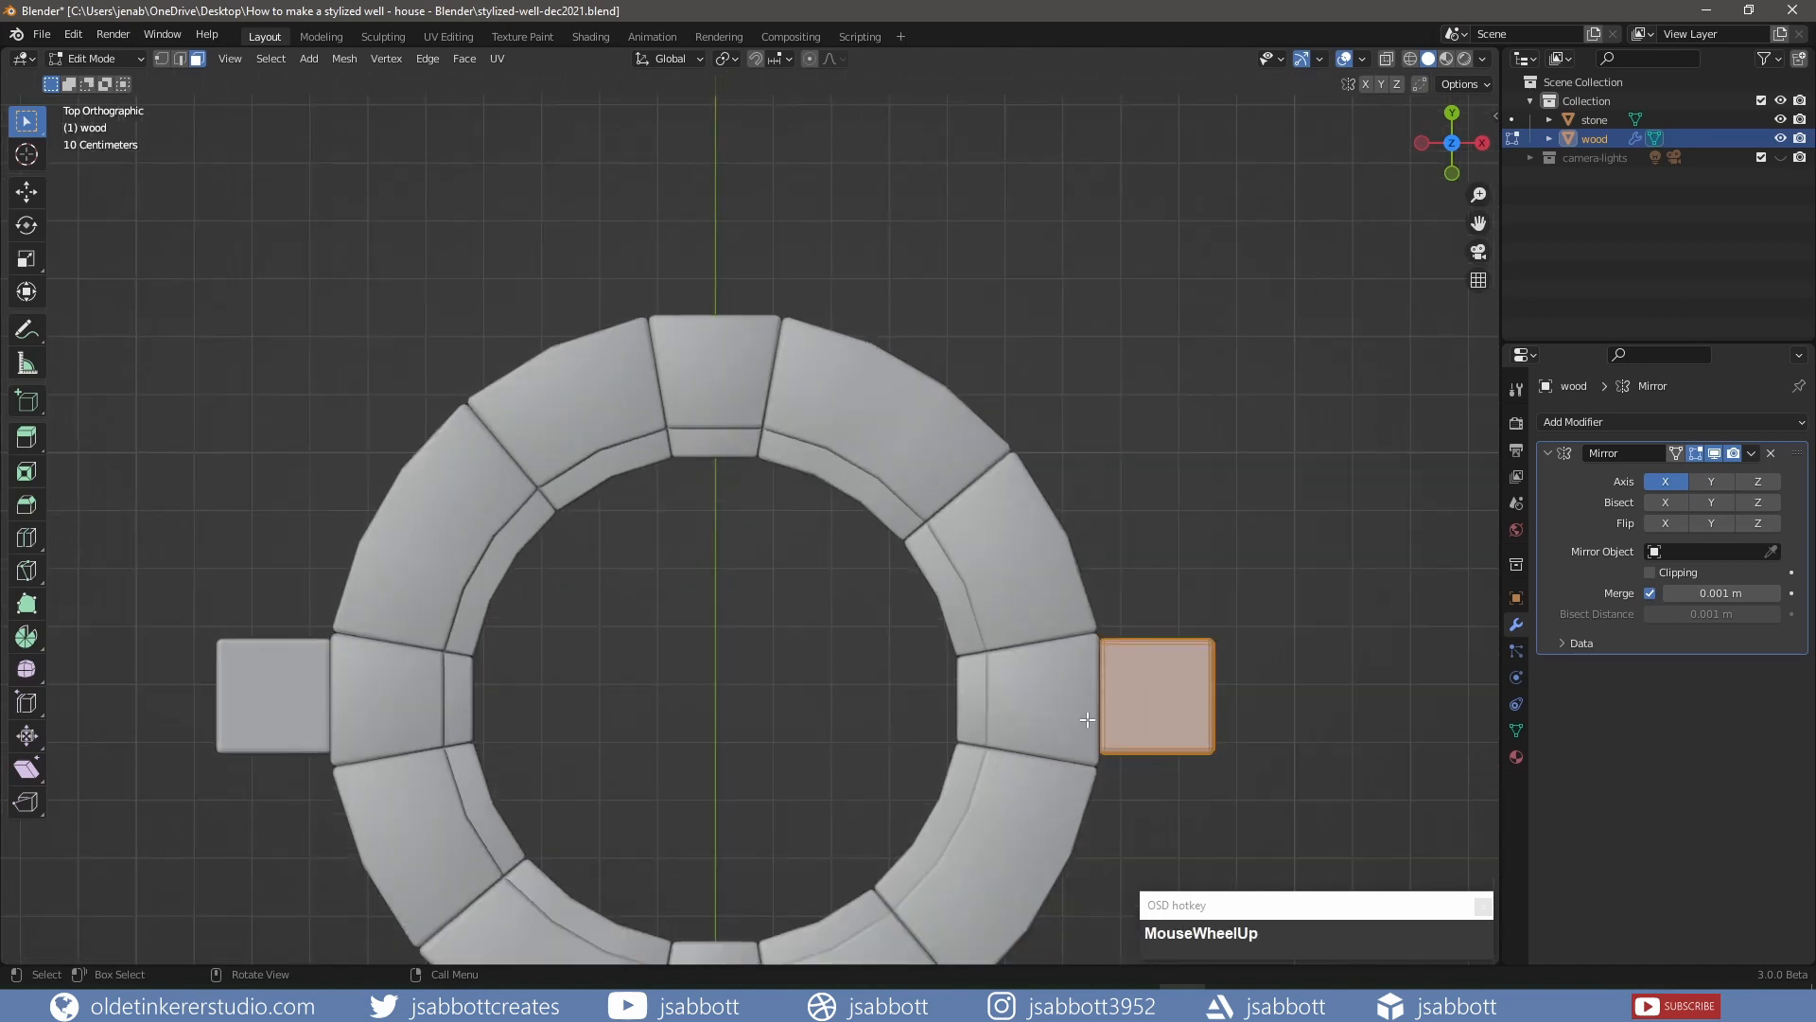
middle_click_drag(1156, 678, 993, 697, "shift")
left_click(993, 697)
scroll(1160, 637, "up", 2)
middle_click_drag(1160, 637, 1020, 437, "shift")
scroll(1130, 500, "up", 1)
scroll(1103, 576, "up", 2)
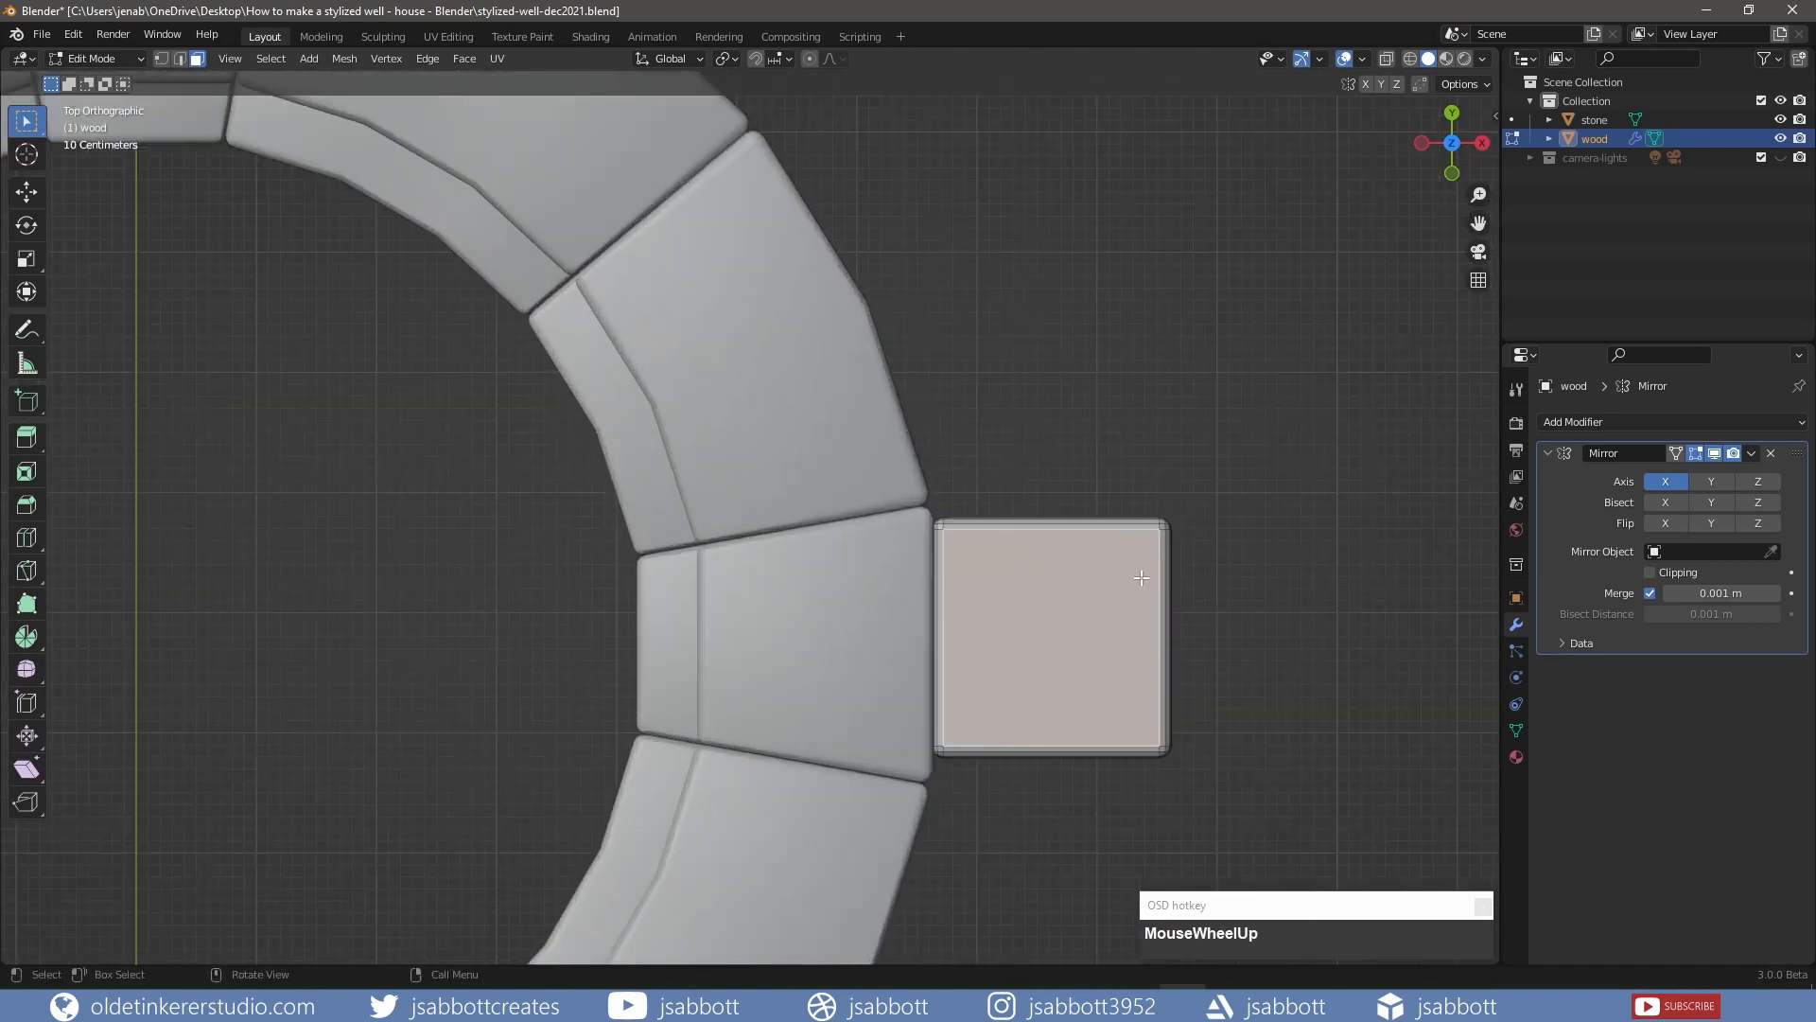
left_click(1250, 533, "alt+shift")
left_click(1248, 547, "shift")
left_click(1247, 549, "shift")
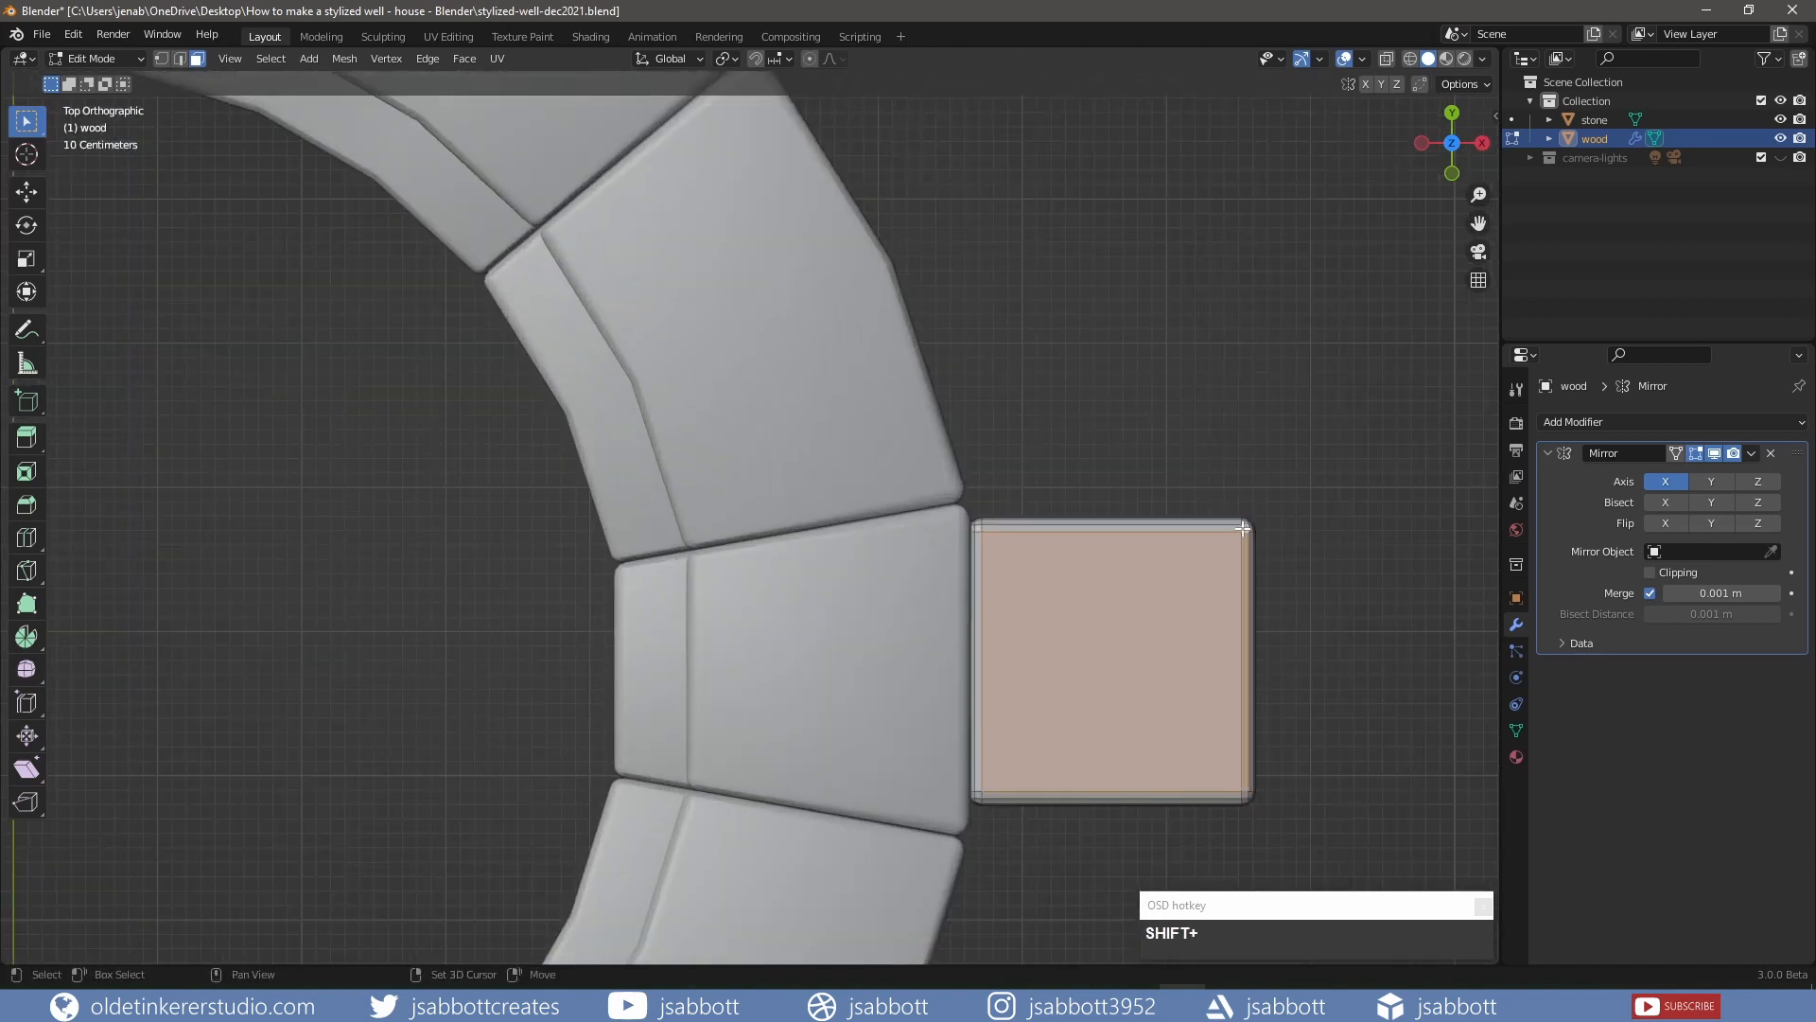
left_click(1225, 528, "shift")
left_click(1224, 522, "shift")
left_click(1250, 531, "shift")
left_click(1250, 553, "shift")
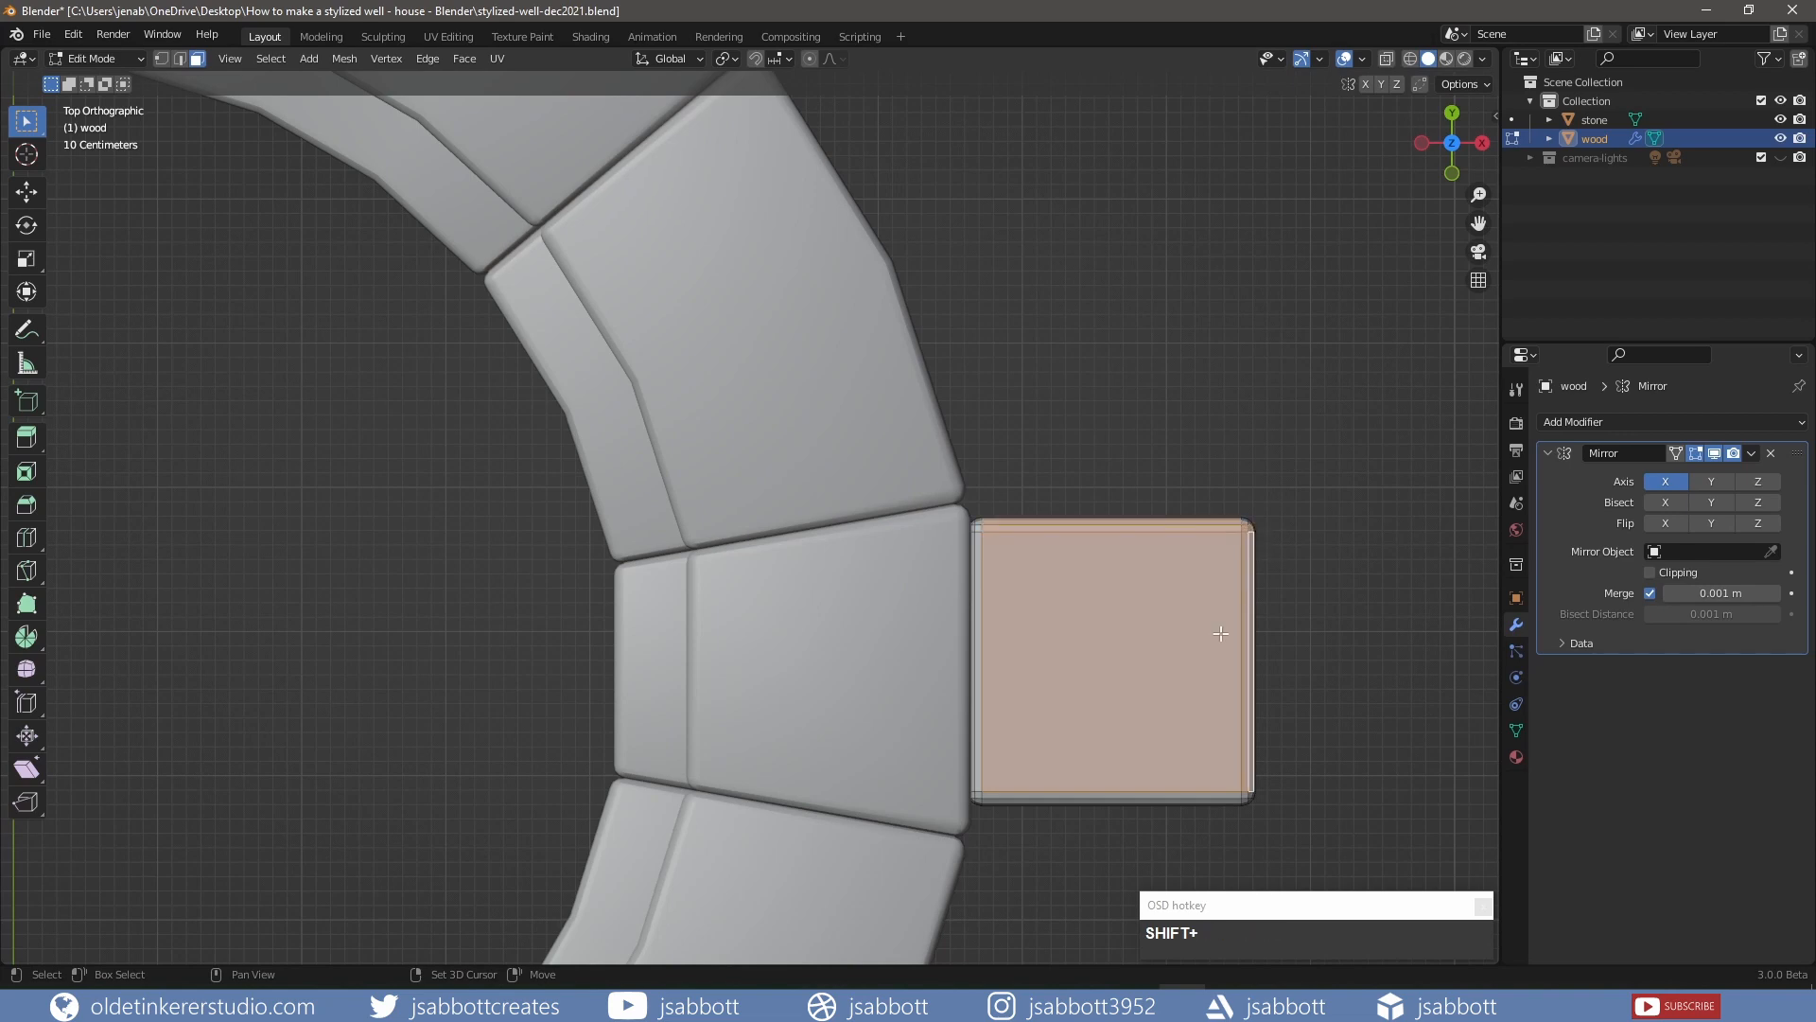
left_click(979, 558, "shift")
left_click(973, 549, "shift")
left_click(977, 529, "shift")
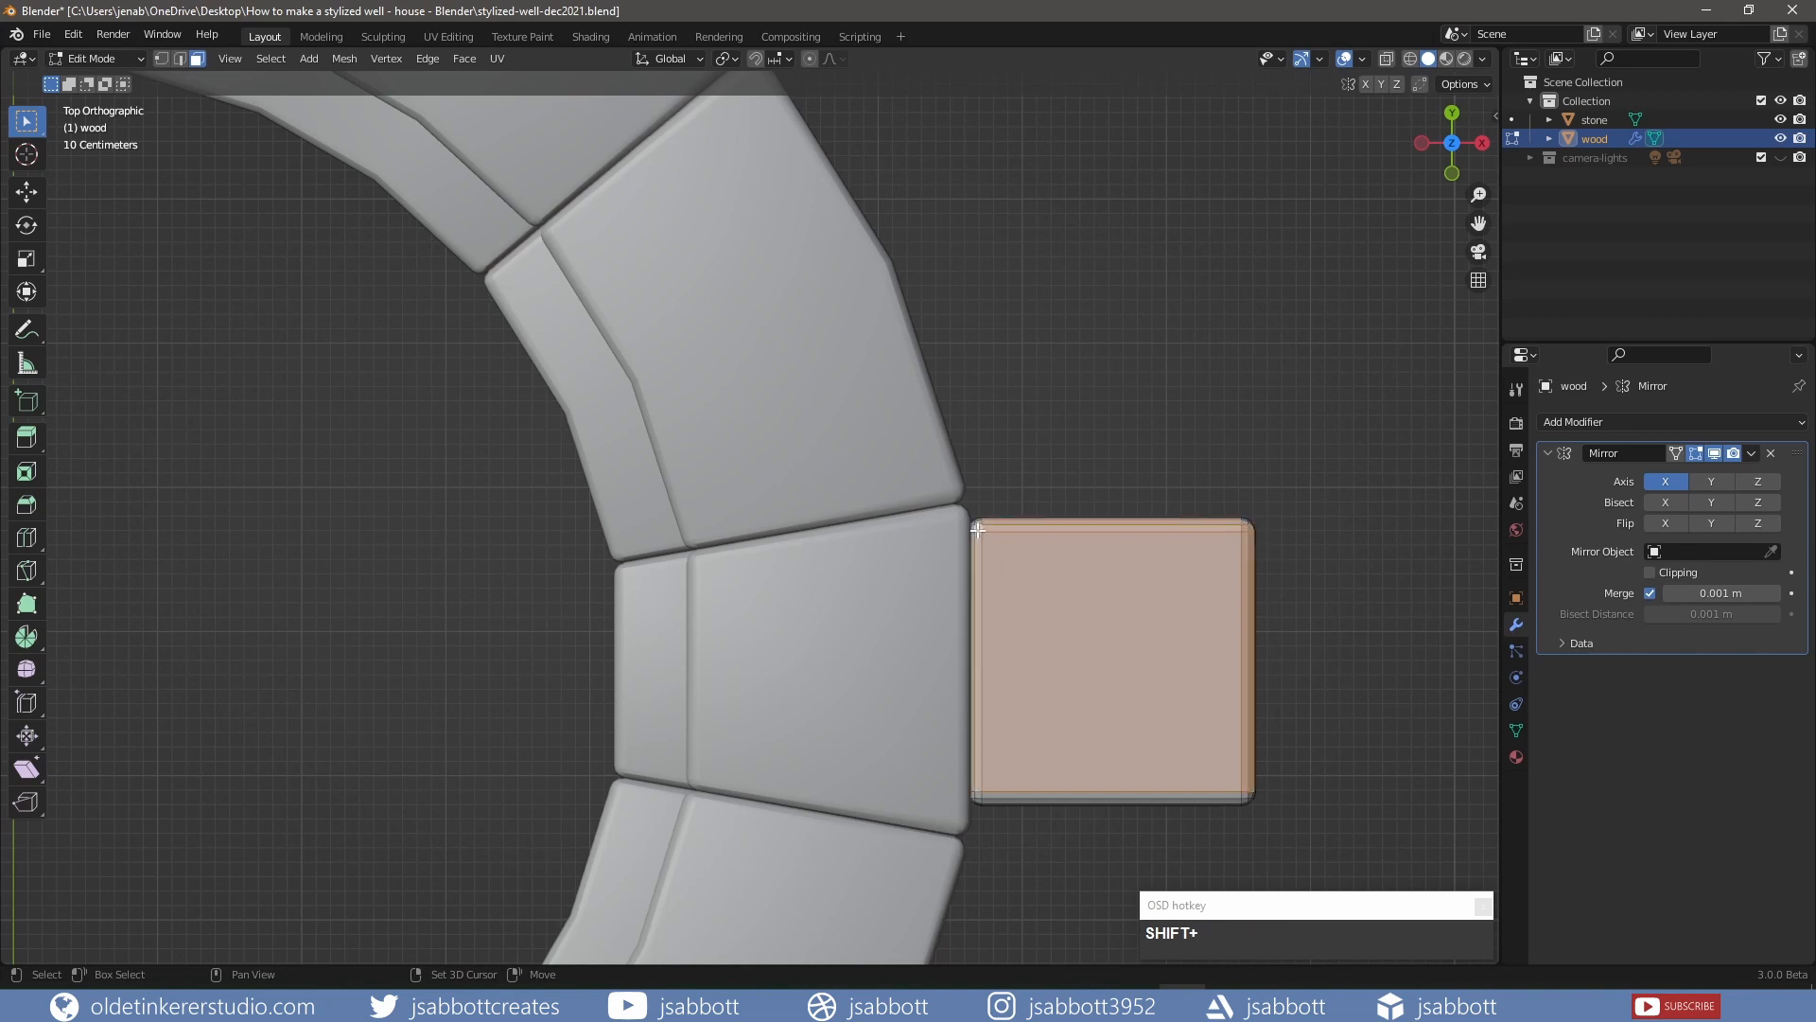
left_click(1253, 553, "shift")
left_click(1251, 530, "shift")
left_click(1246, 520, "shift")
left_click(1243, 792, "shift")
left_click(1211, 794, "shift")
left_click(978, 794, "shift")
middle_click_drag(1245, 789, 847, 718)
scroll(925, 708, "up", 3)
key("KP_1")
scroll(1046, 567, "down", 7)
middle_click_drag(997, 322, 1039, 505, "shift")
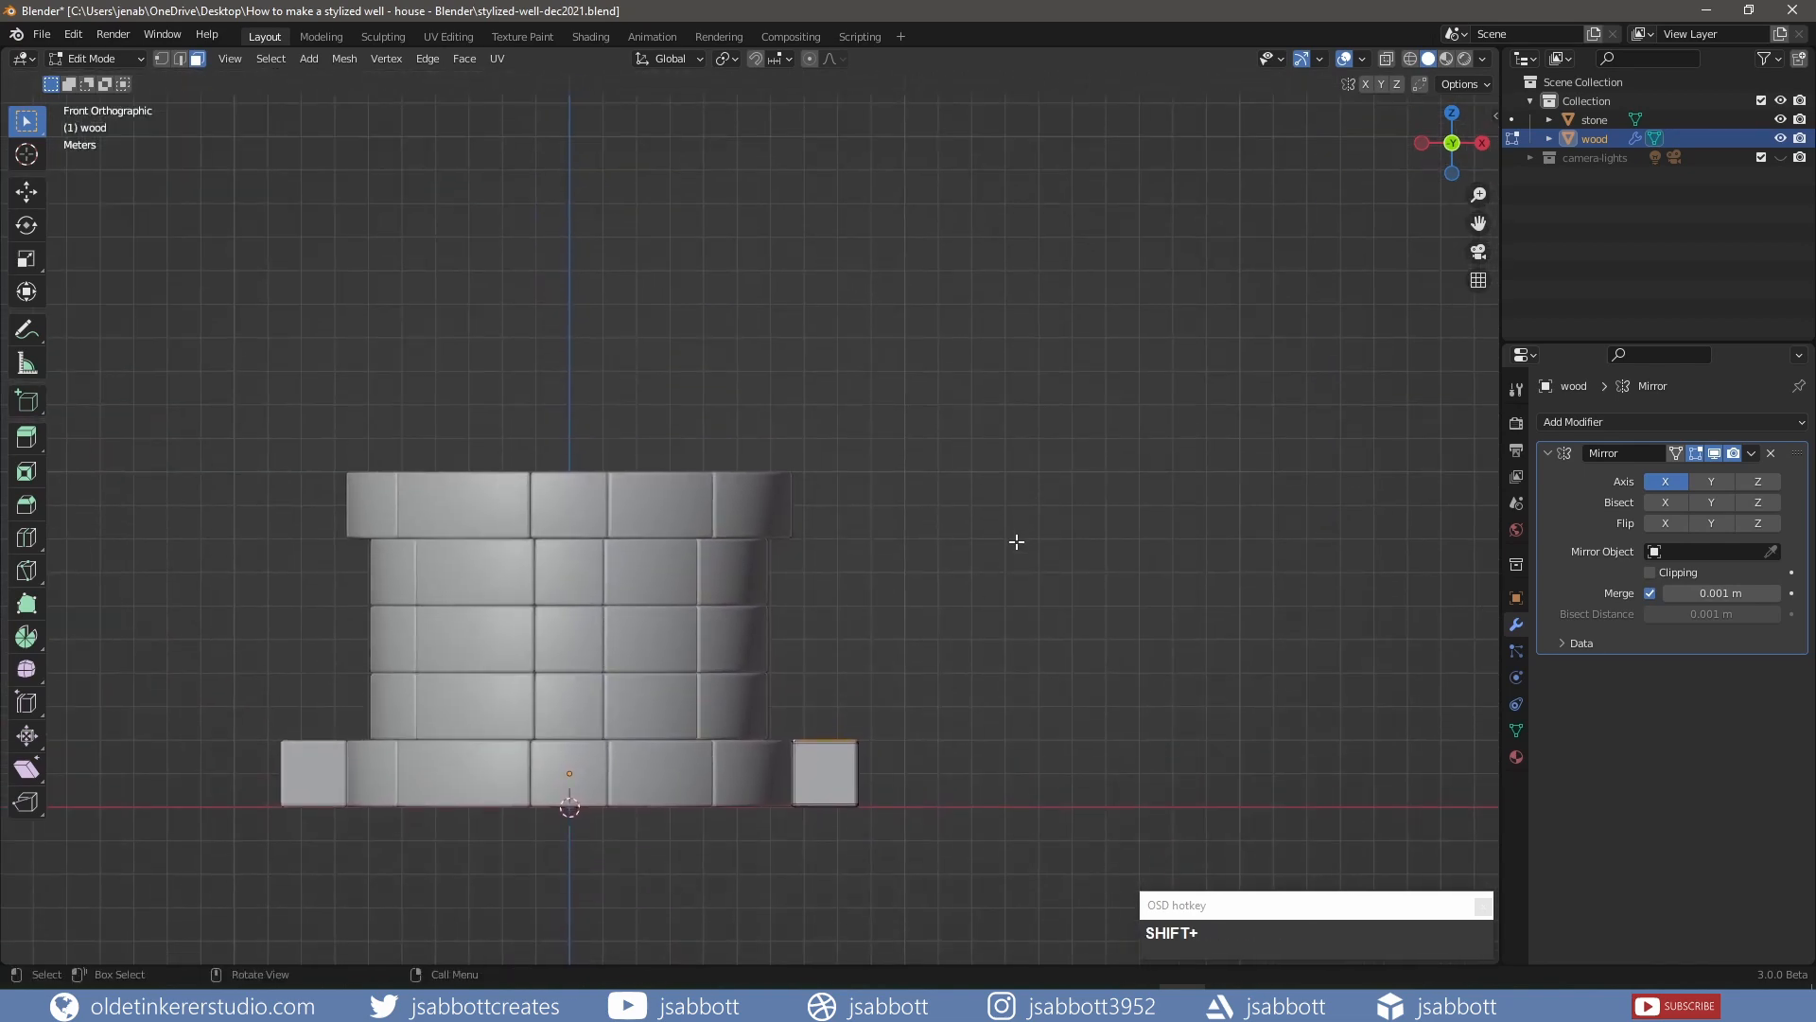
key("e")
key("z")
key("z")
type("1.8")
left_click(1017, 542)
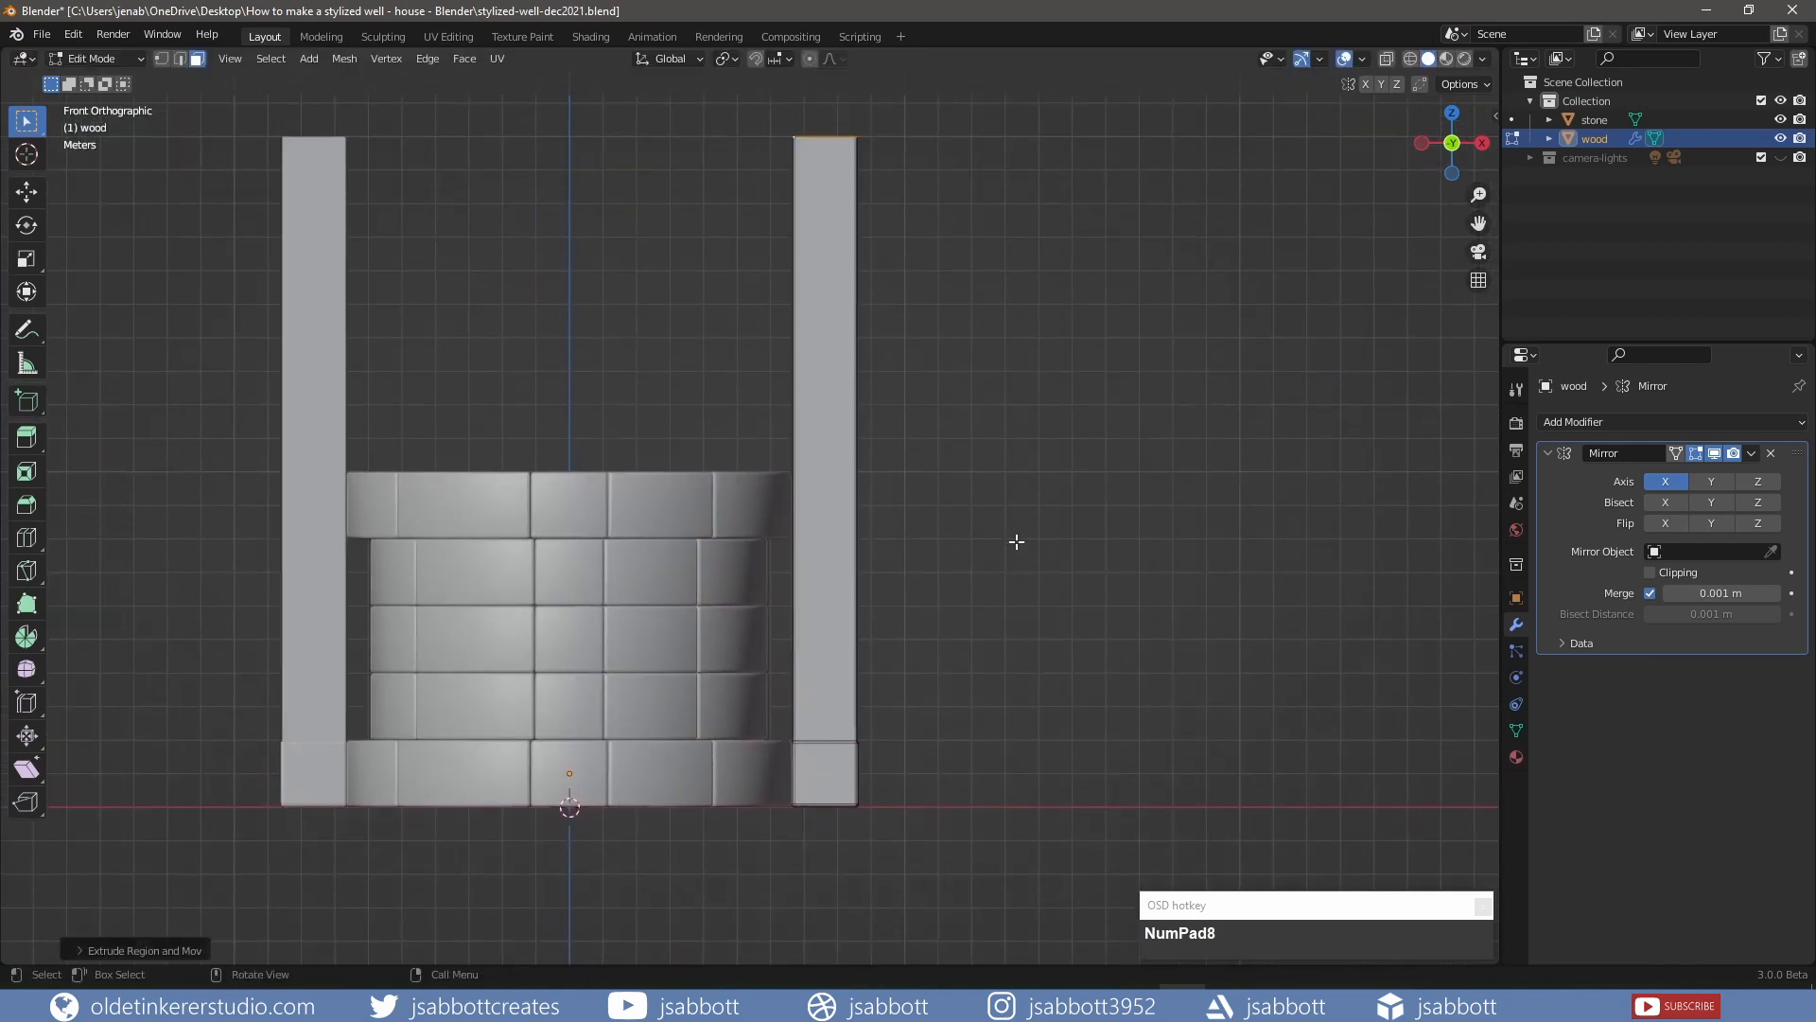
Extrude the front and back faces at the post's base along their normals by about 2 m, and leave mesh editing
left_click(829, 774)
middle_click_drag(1066, 710, 747, 785)
left_click(731, 795, "shift")
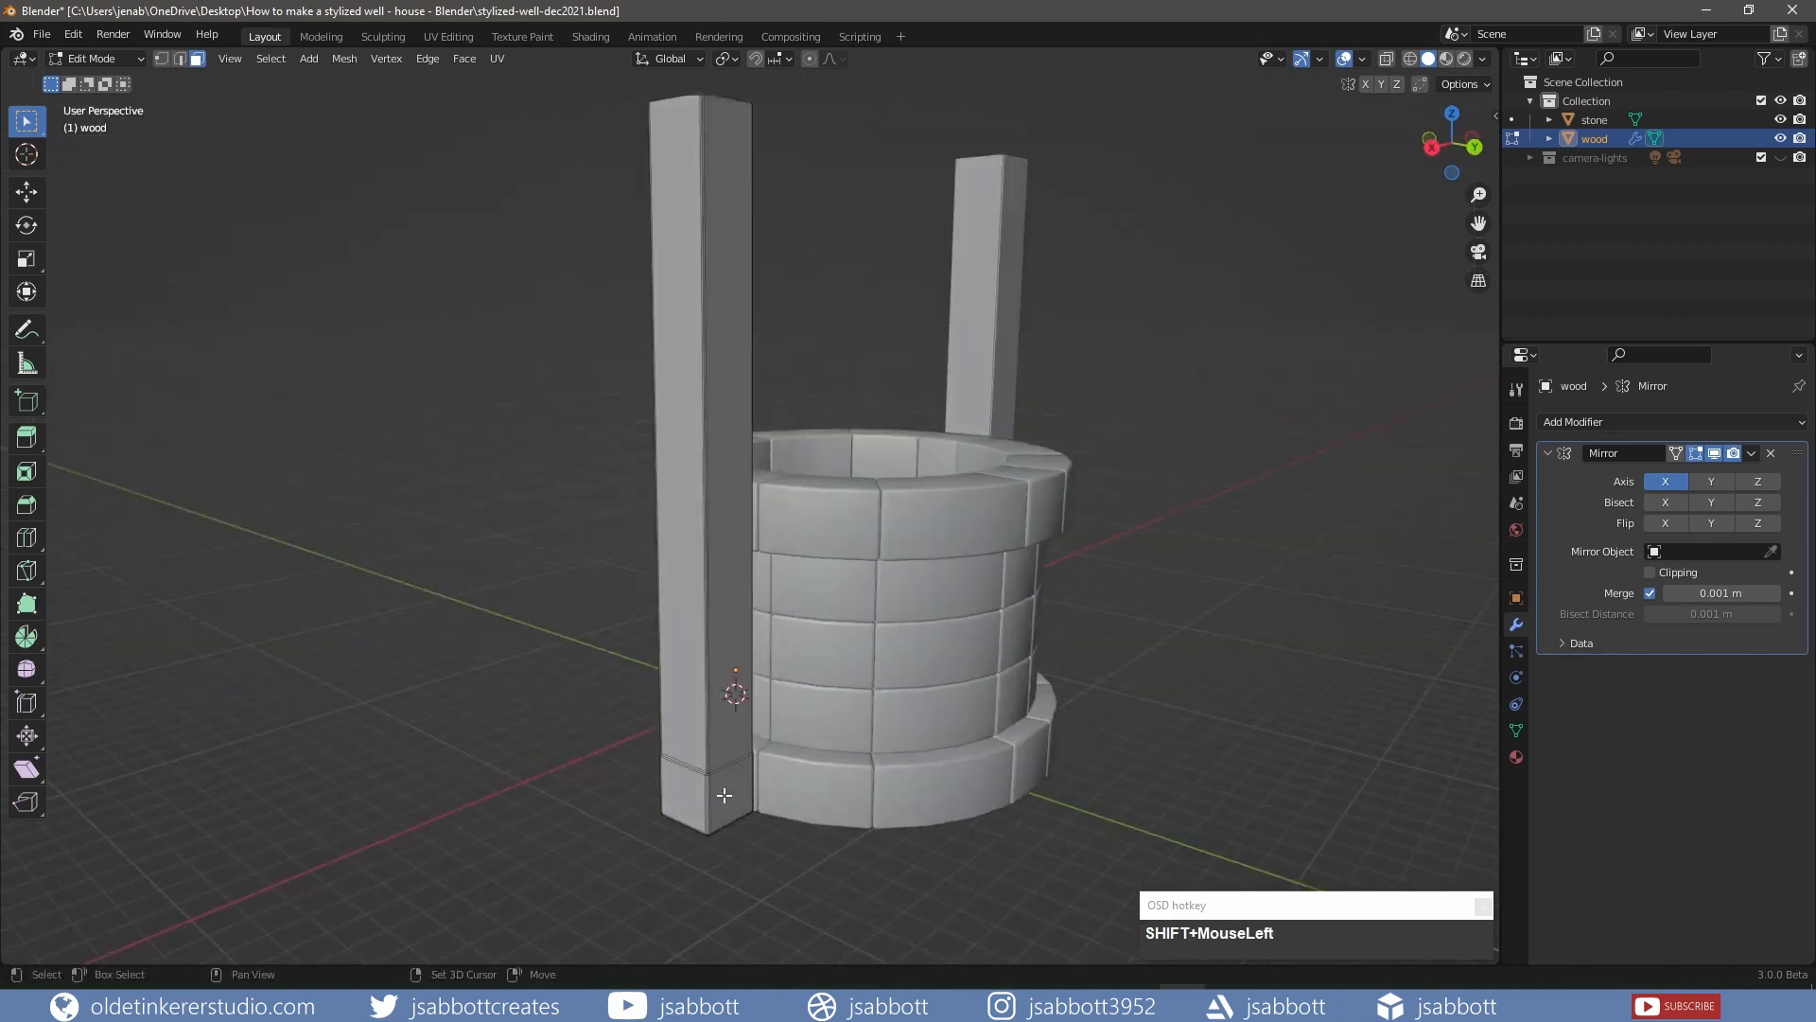
key("KP_3")
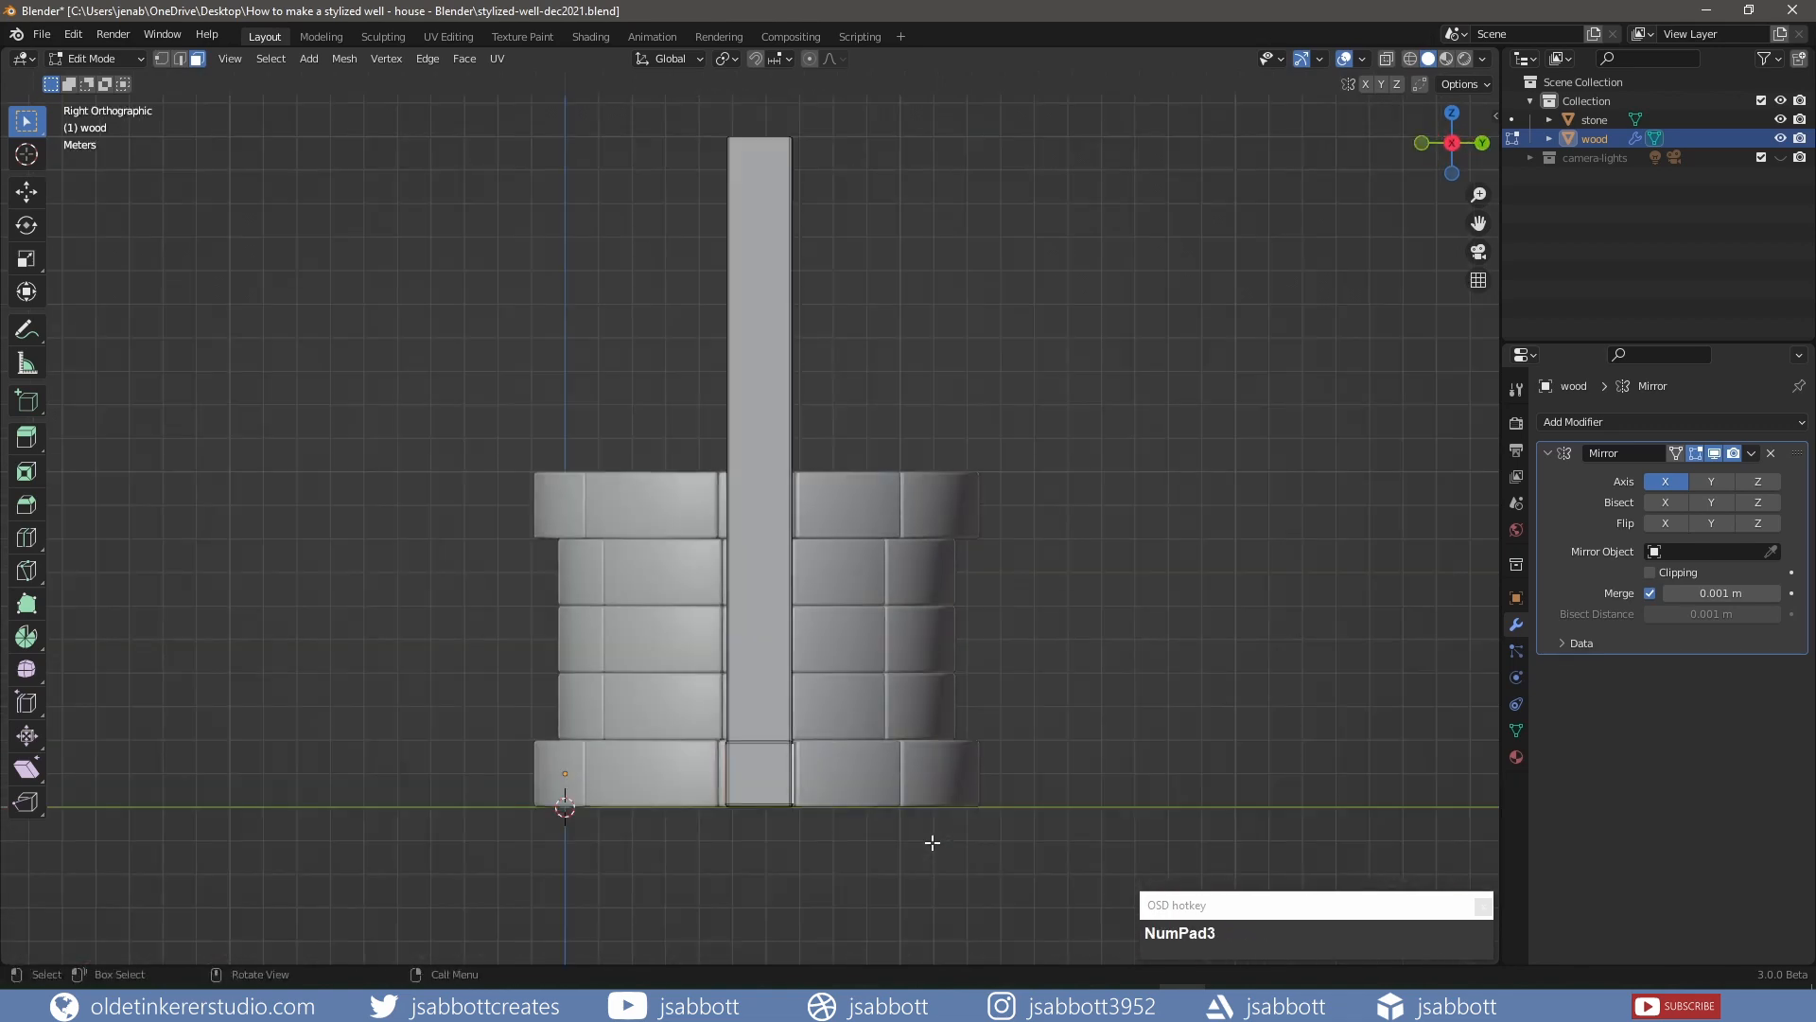
key("alt+e")
left_click(932, 862)
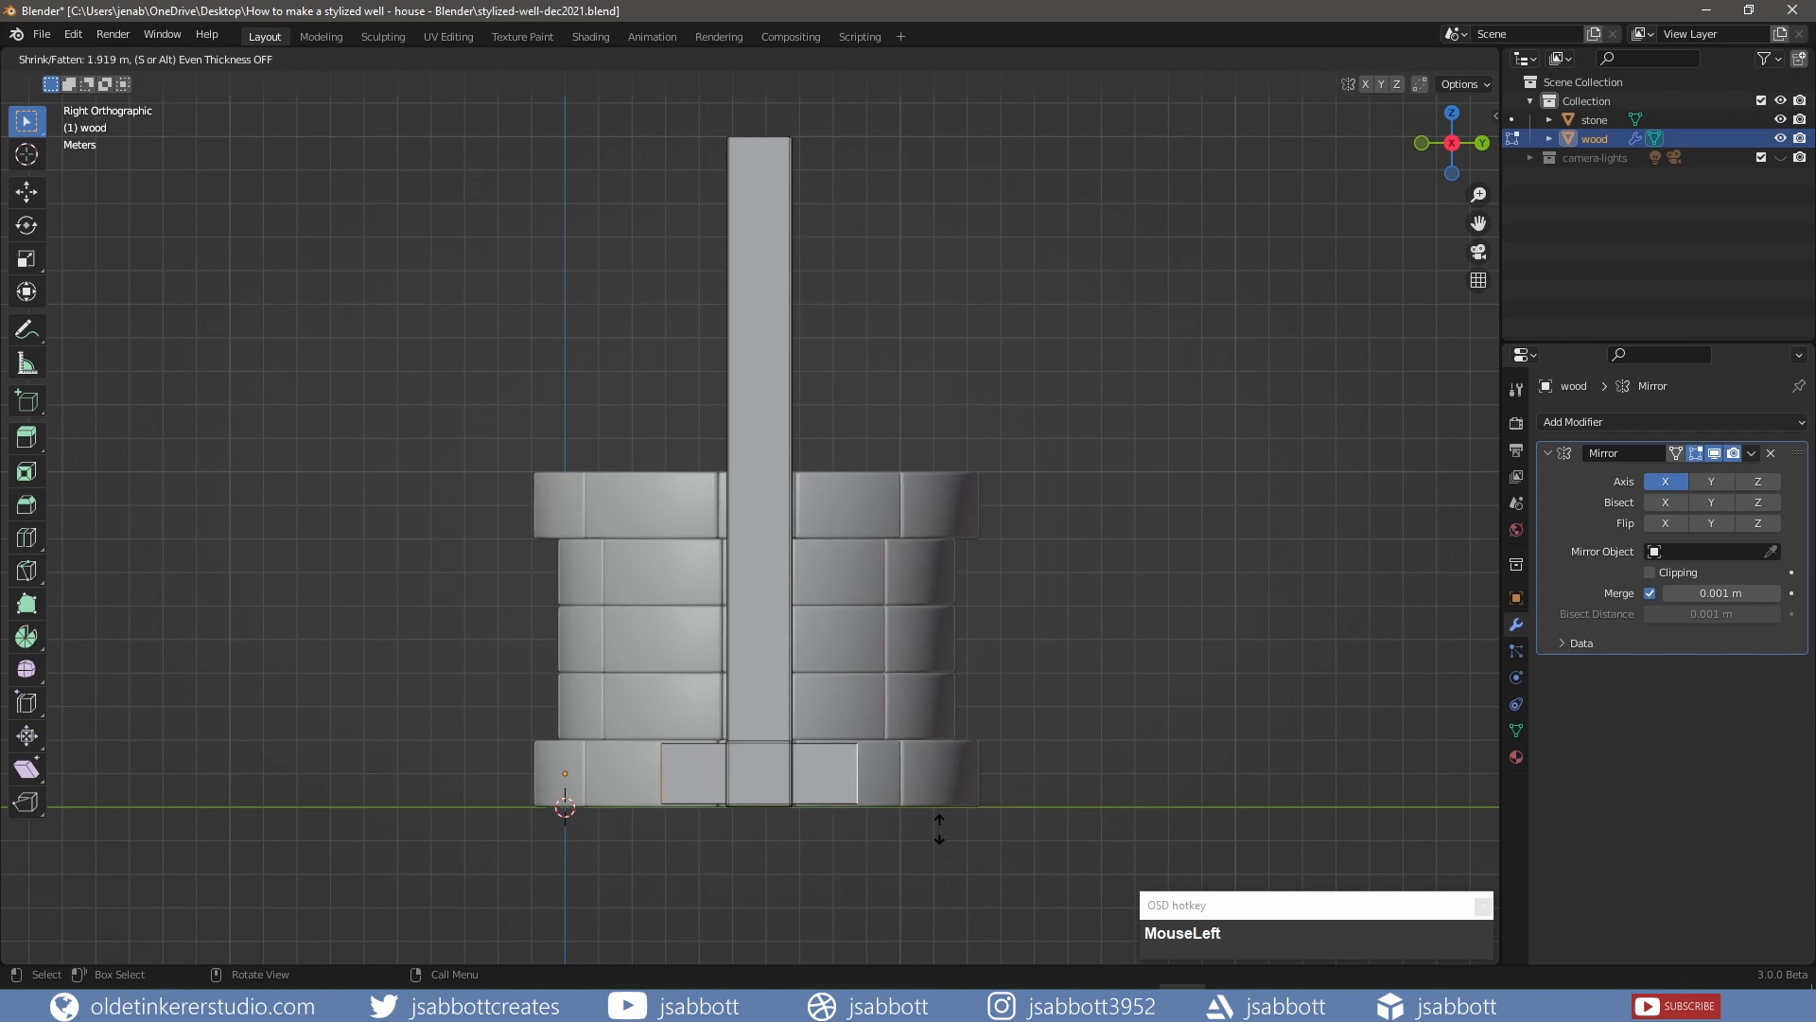
left_click(941, 825)
key("alt+a")
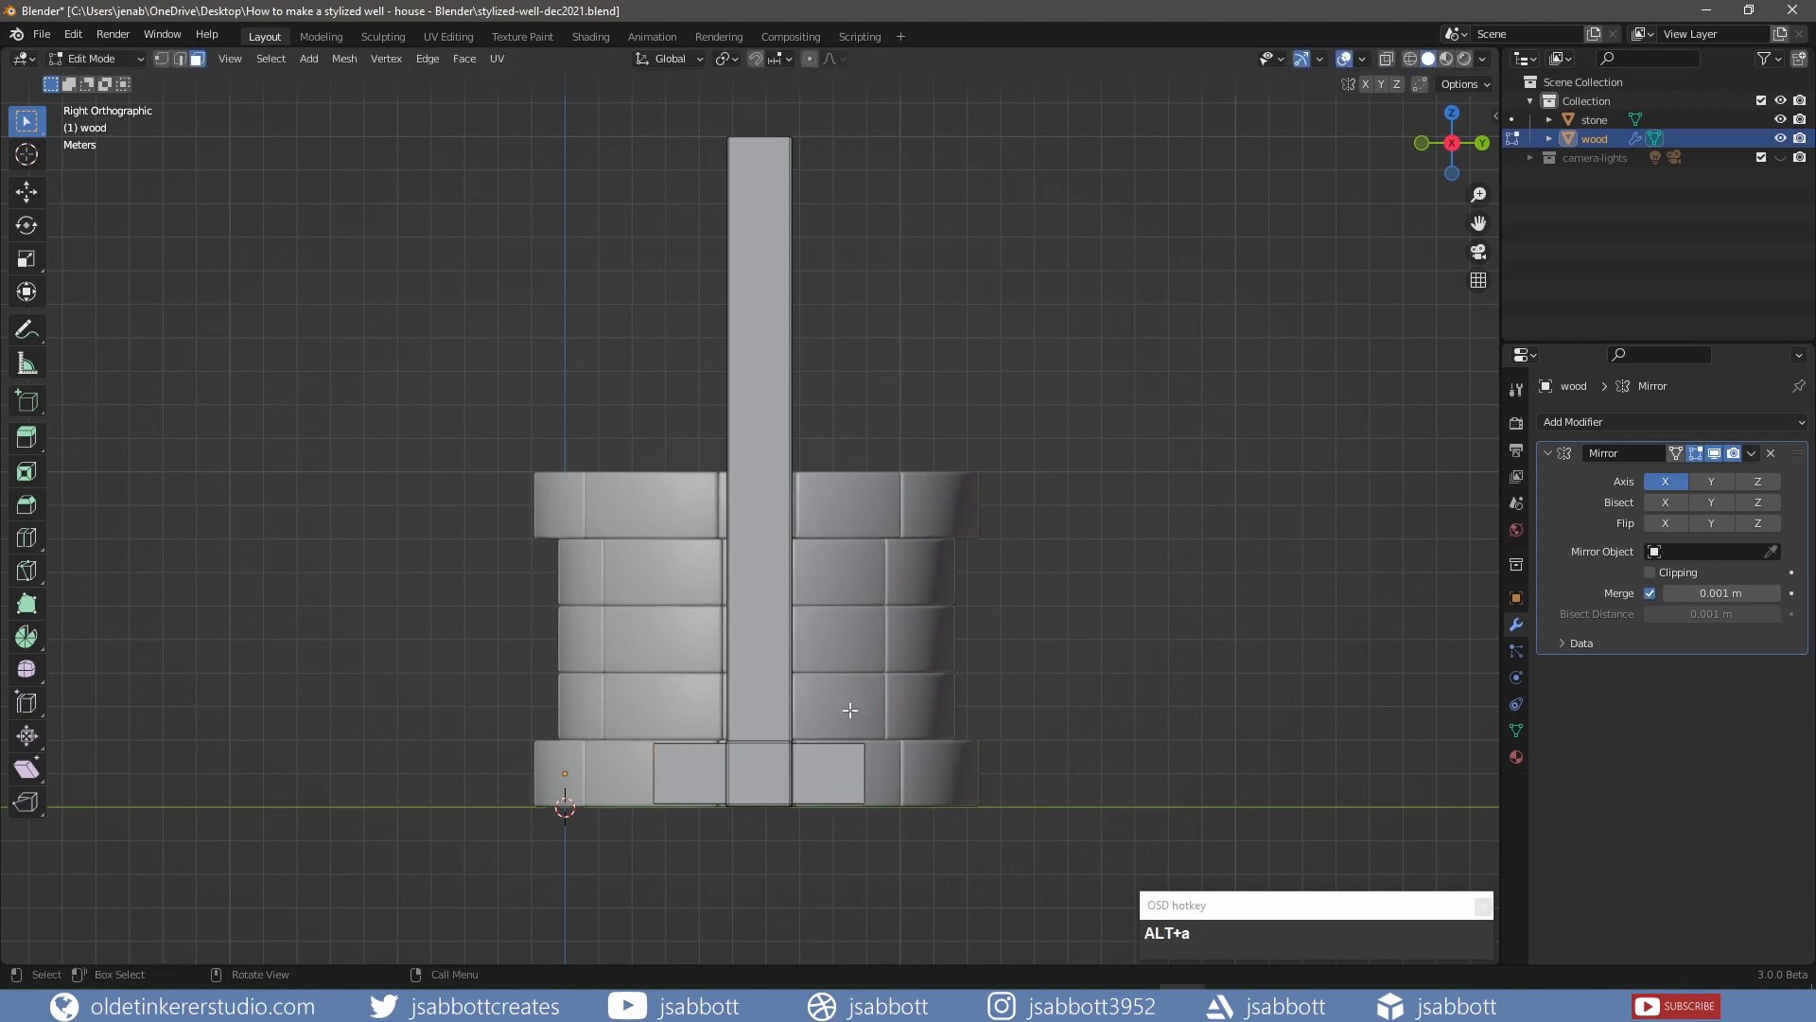
middle_click_drag(850, 710, 1074, 721)
key("Tab")
Add a new cube at the well's base and raise it 1 m along Z
key("KP_1")
left_click(1082, 753)
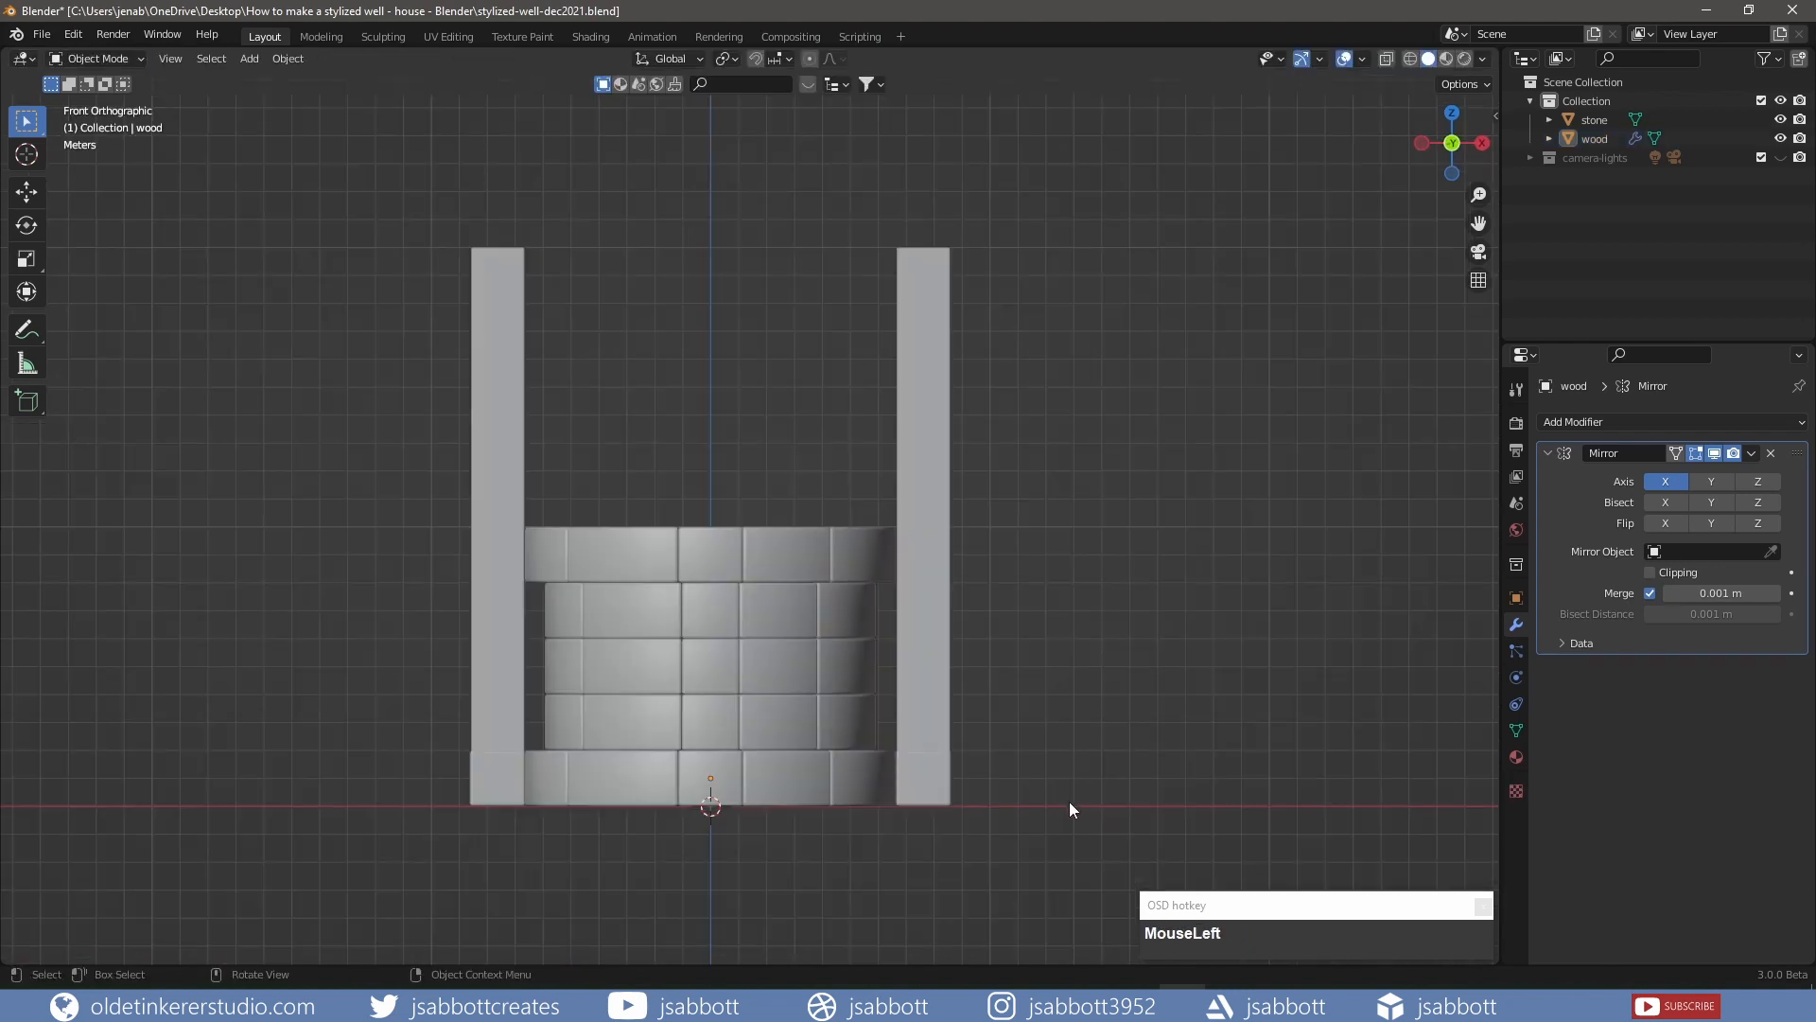
key("shift+a")
mouse_move(1076, 598)
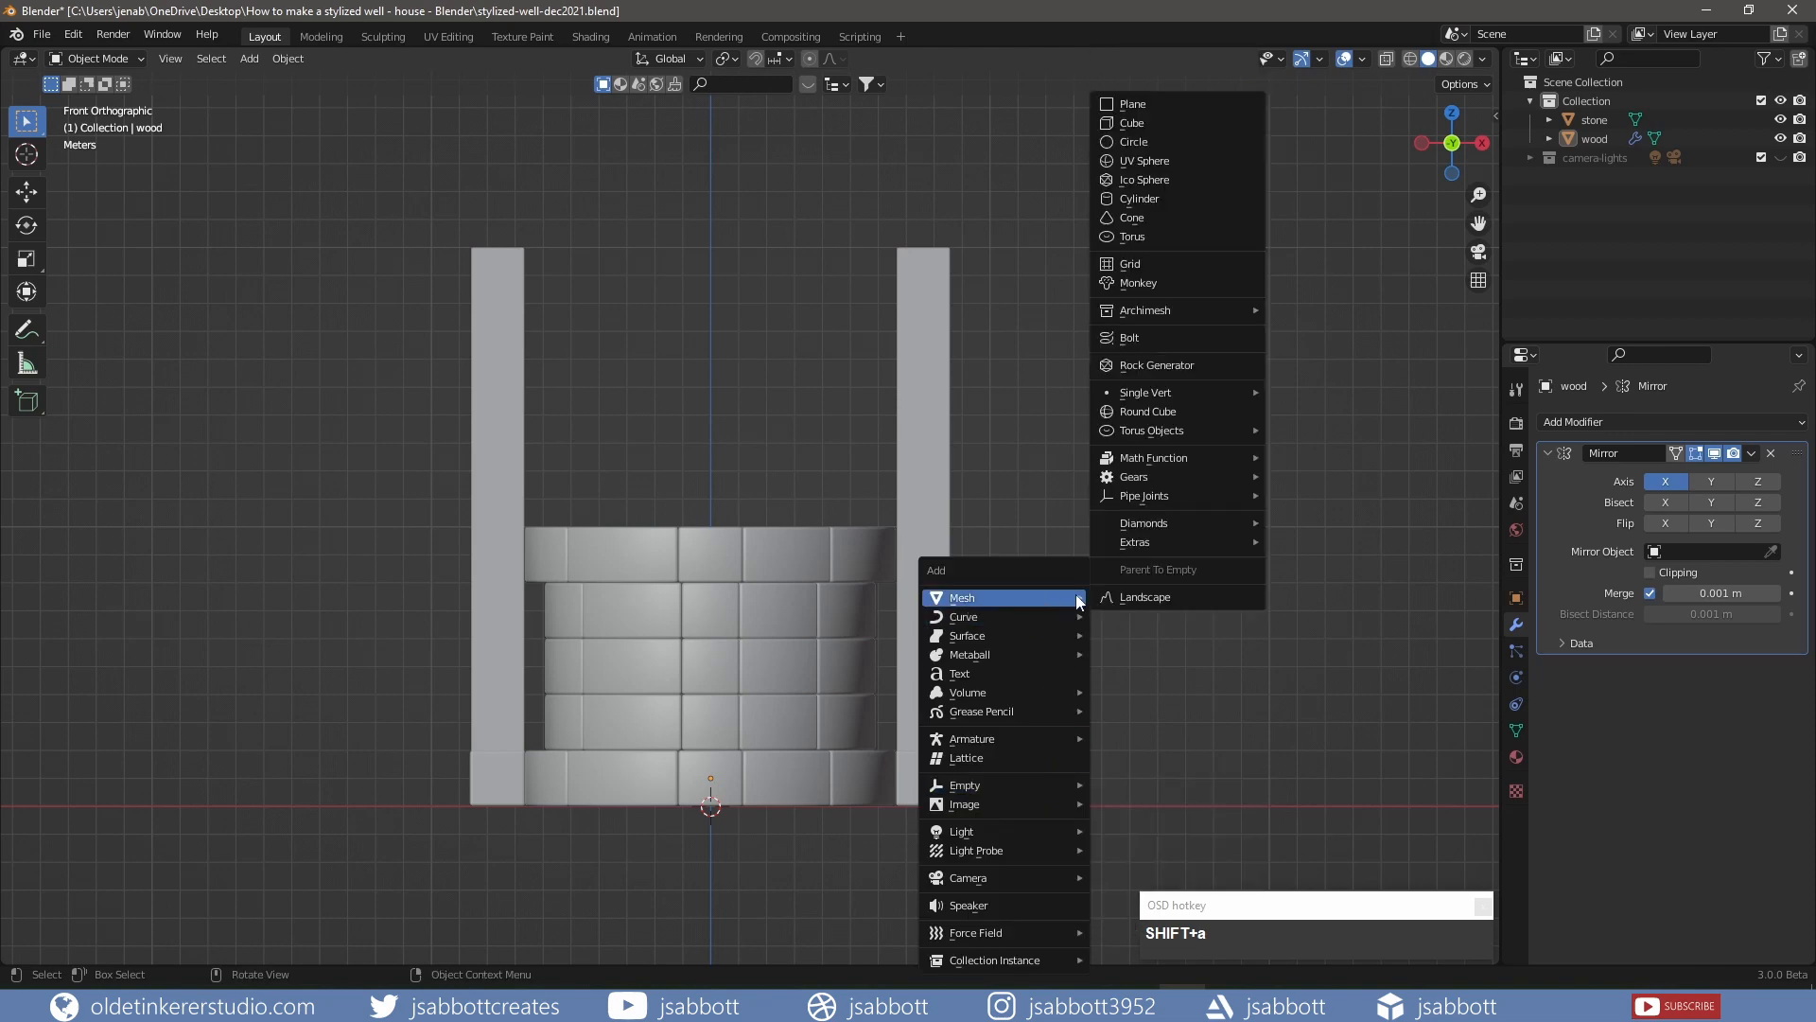
left_click(1165, 129)
key("g")
key("z")
key("KP_1")
key("Return")
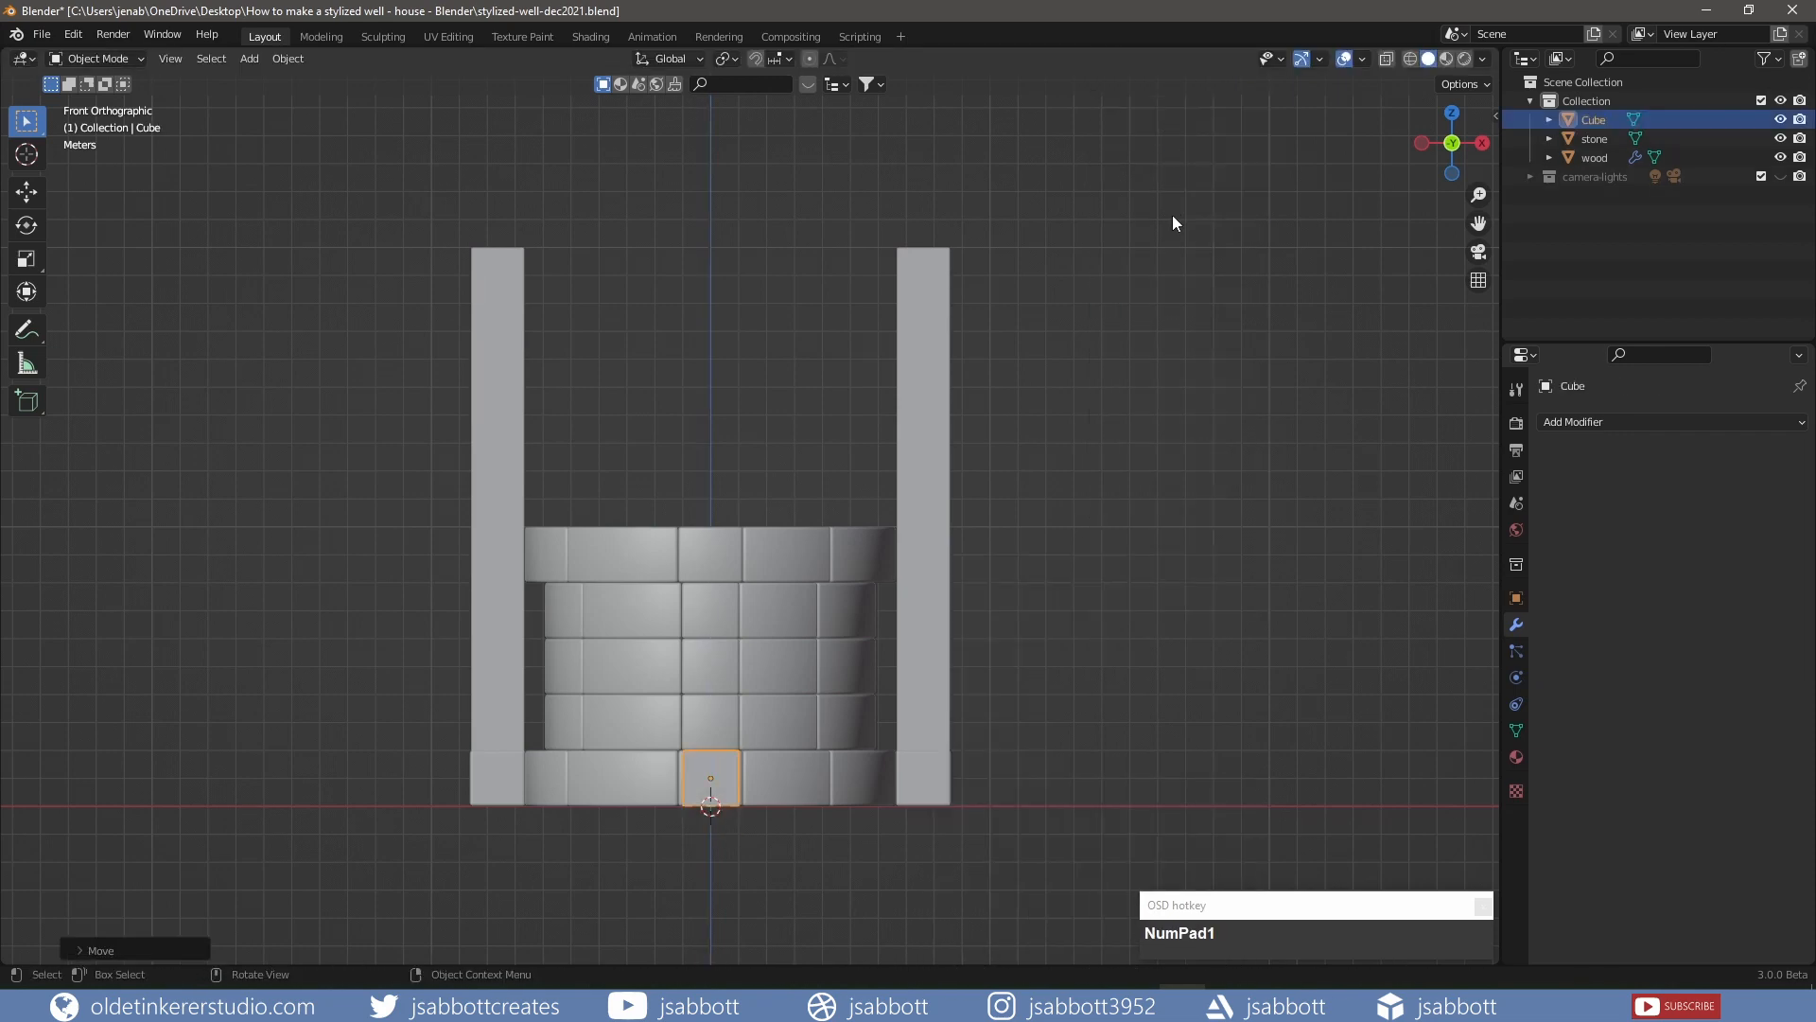
Add and apply a Bevel modifier with a 0.1 m amount to the new cube, and rename it roofBeam
left_click(1650, 421)
left_click(1439, 497)
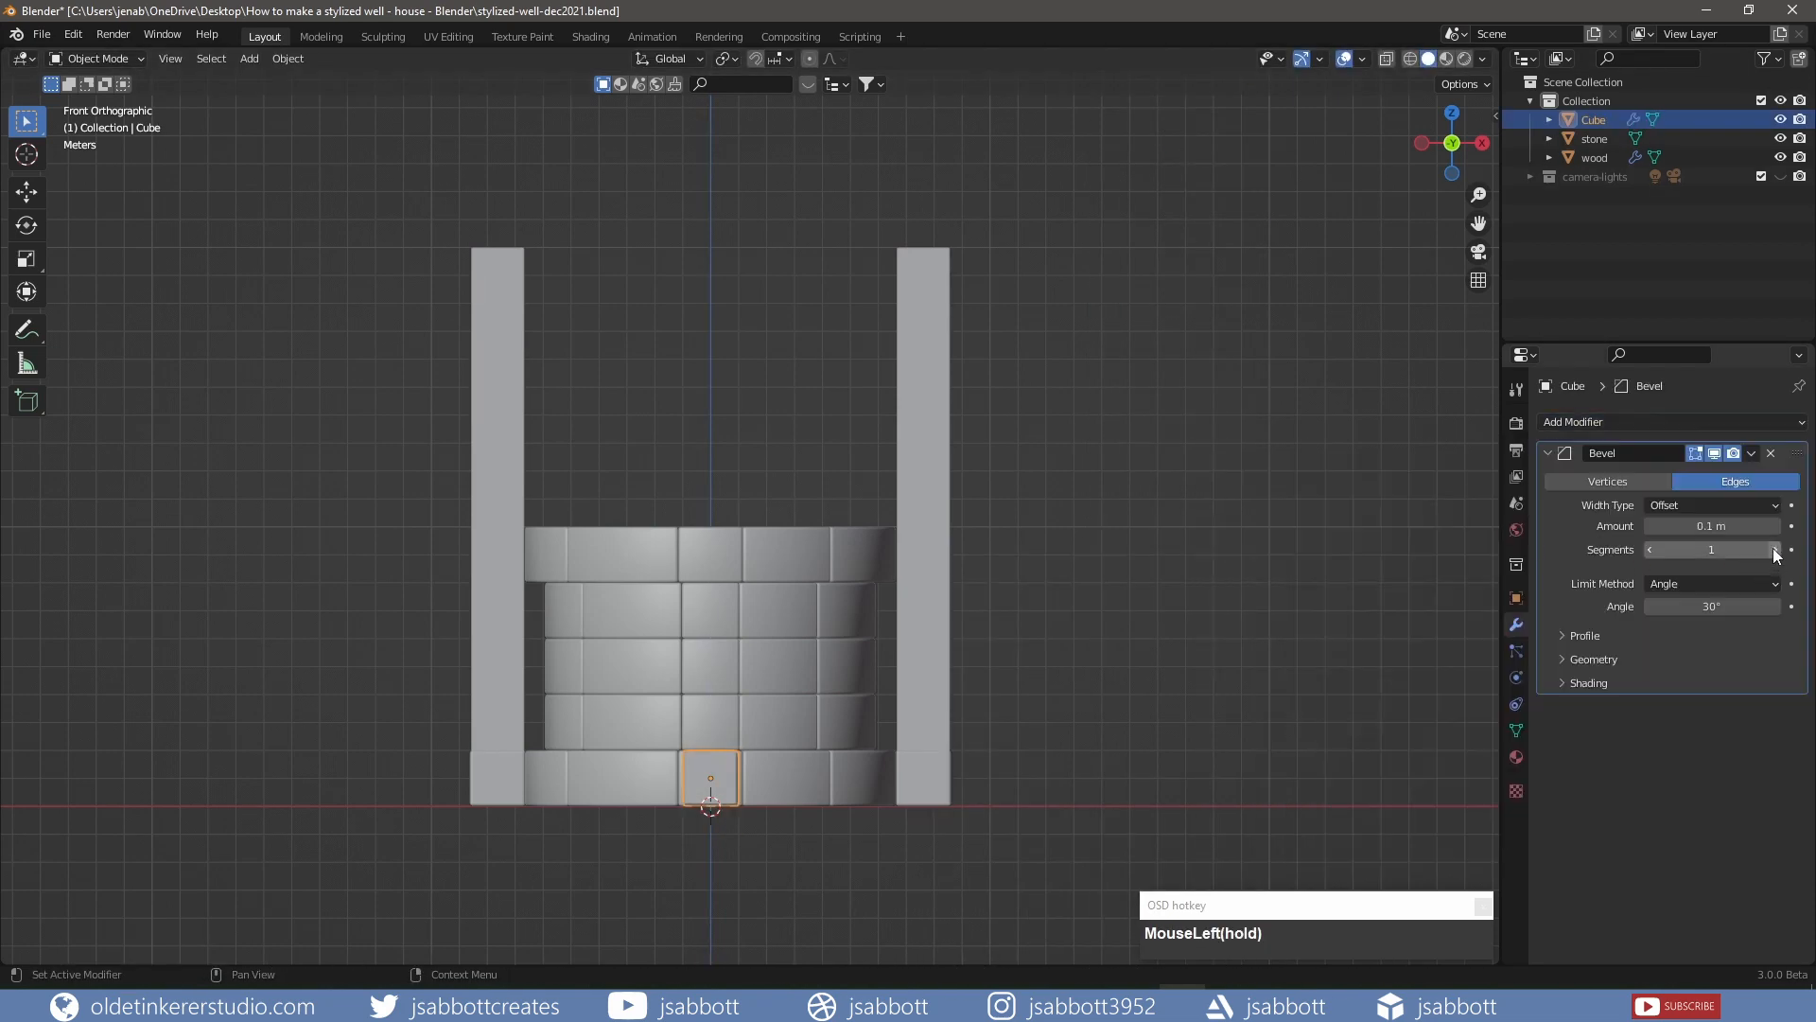
key("ctrl+z")
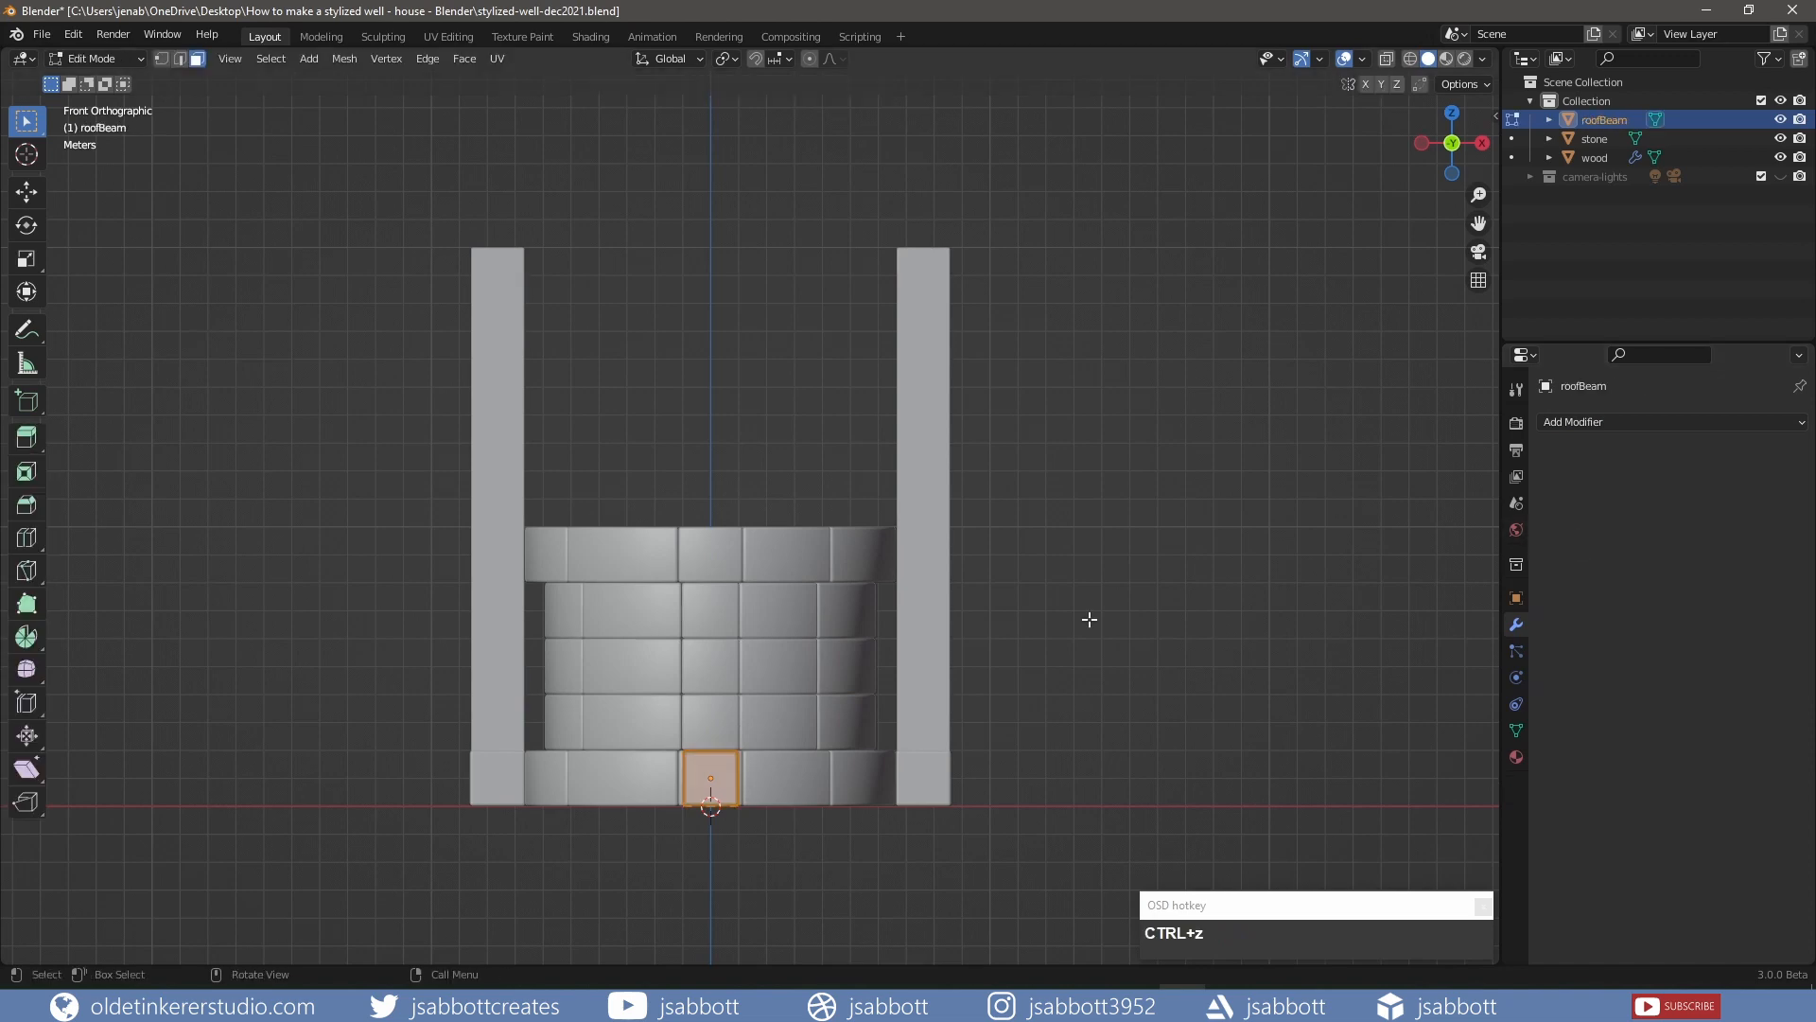
Raise the roofBeam mesh 20 m along Z and scale it about 10 times along X to overhang both posts
key("g")
key("z")
key("KP_2")
key("KP_0")
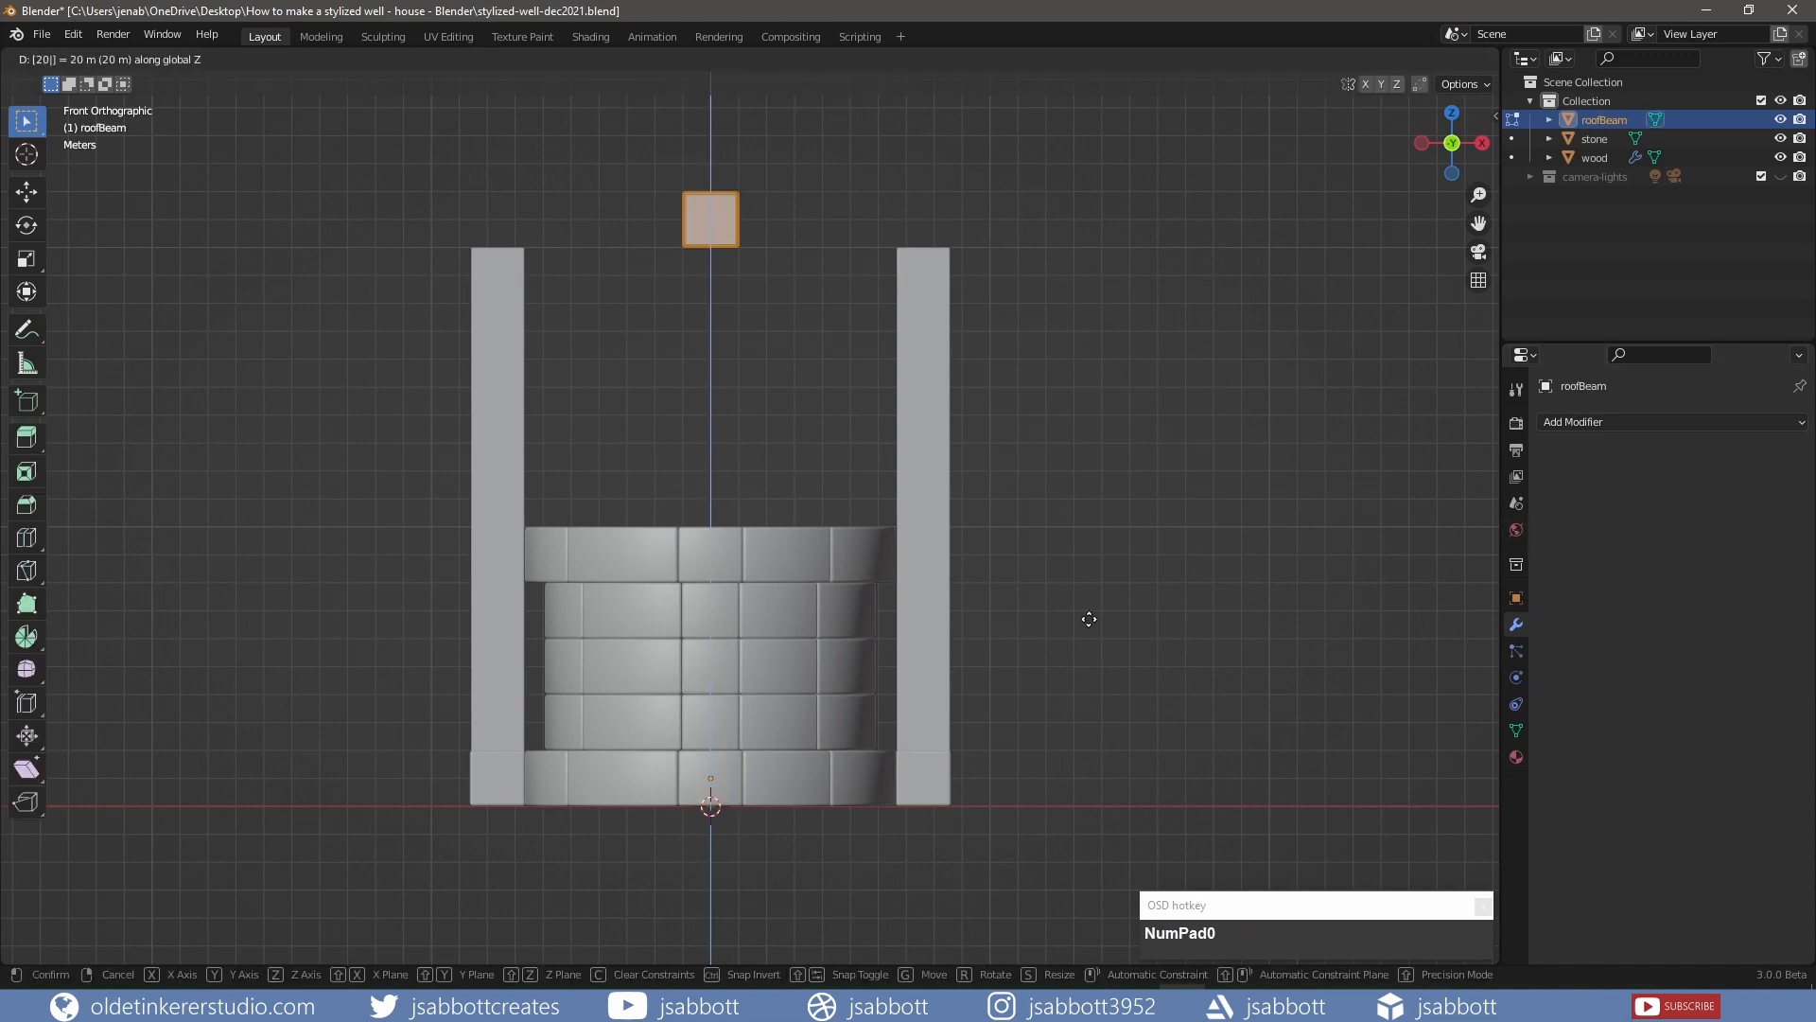
left_click(1089, 619)
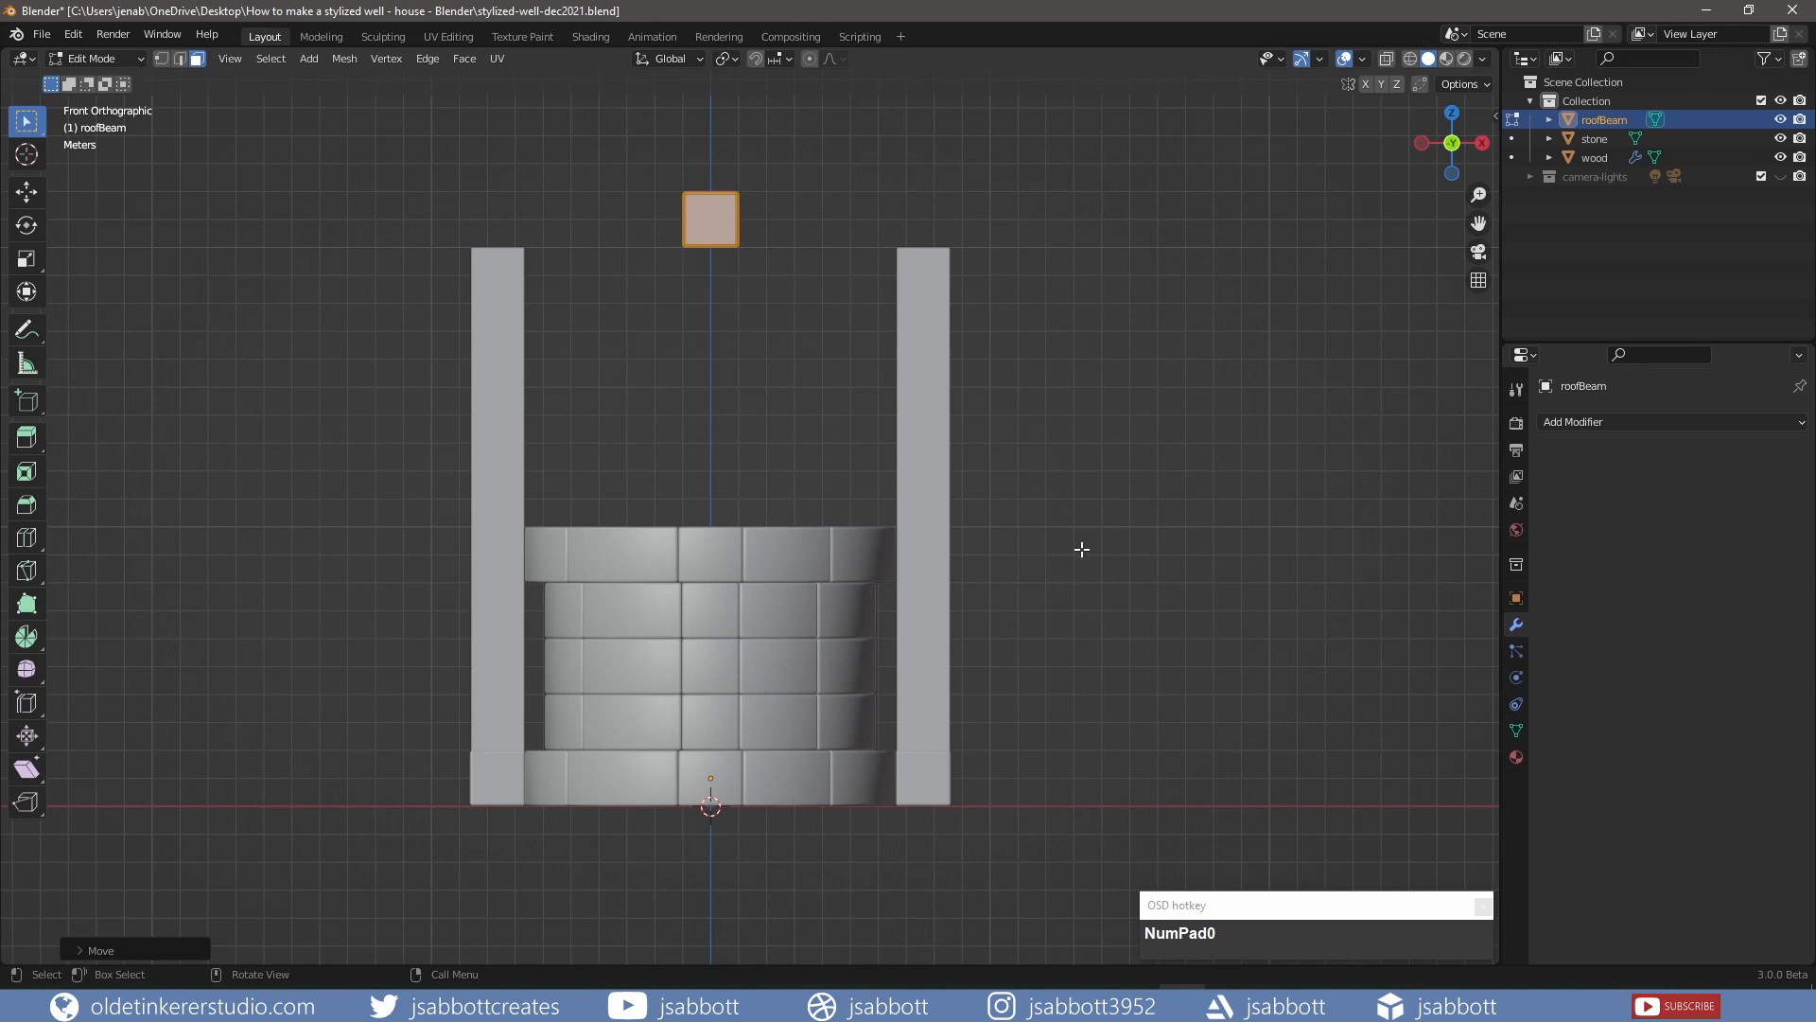
key("s")
key("x")
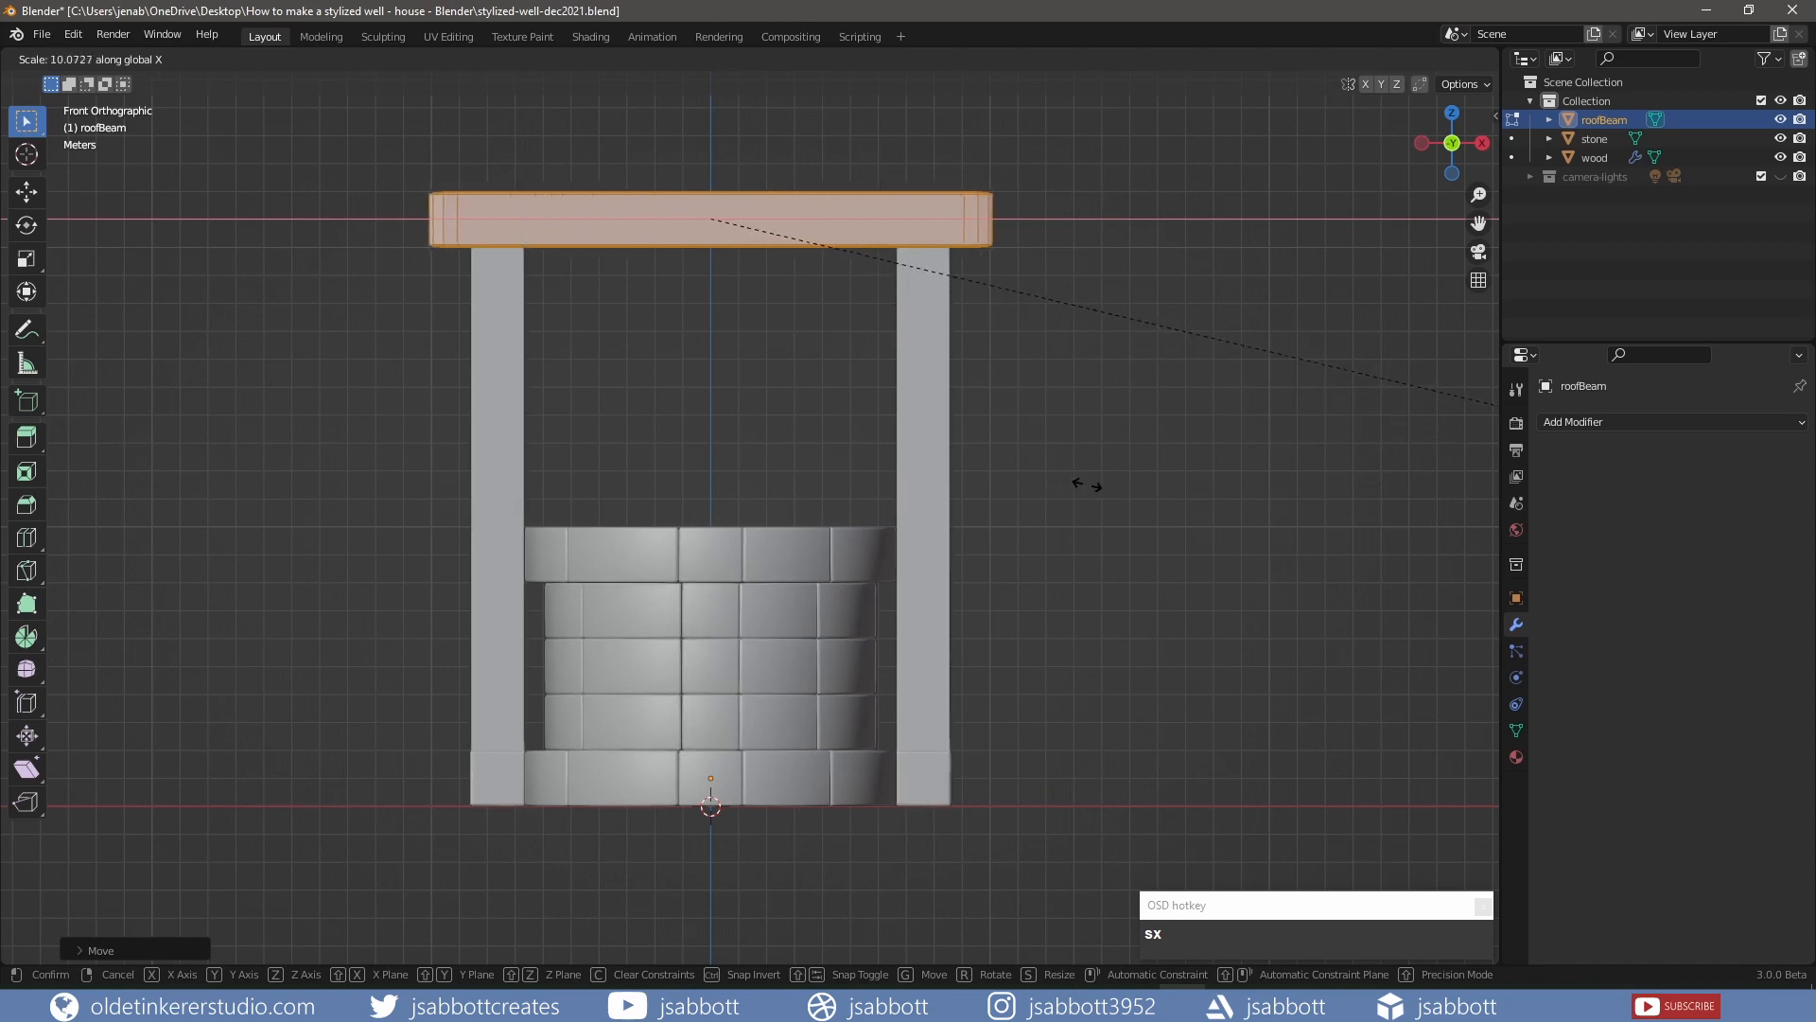
left_click(1116, 486)
Move the roof beam along Y until it is centred over the posts, and scale it about 1.4 times along Y
key("KP_3")
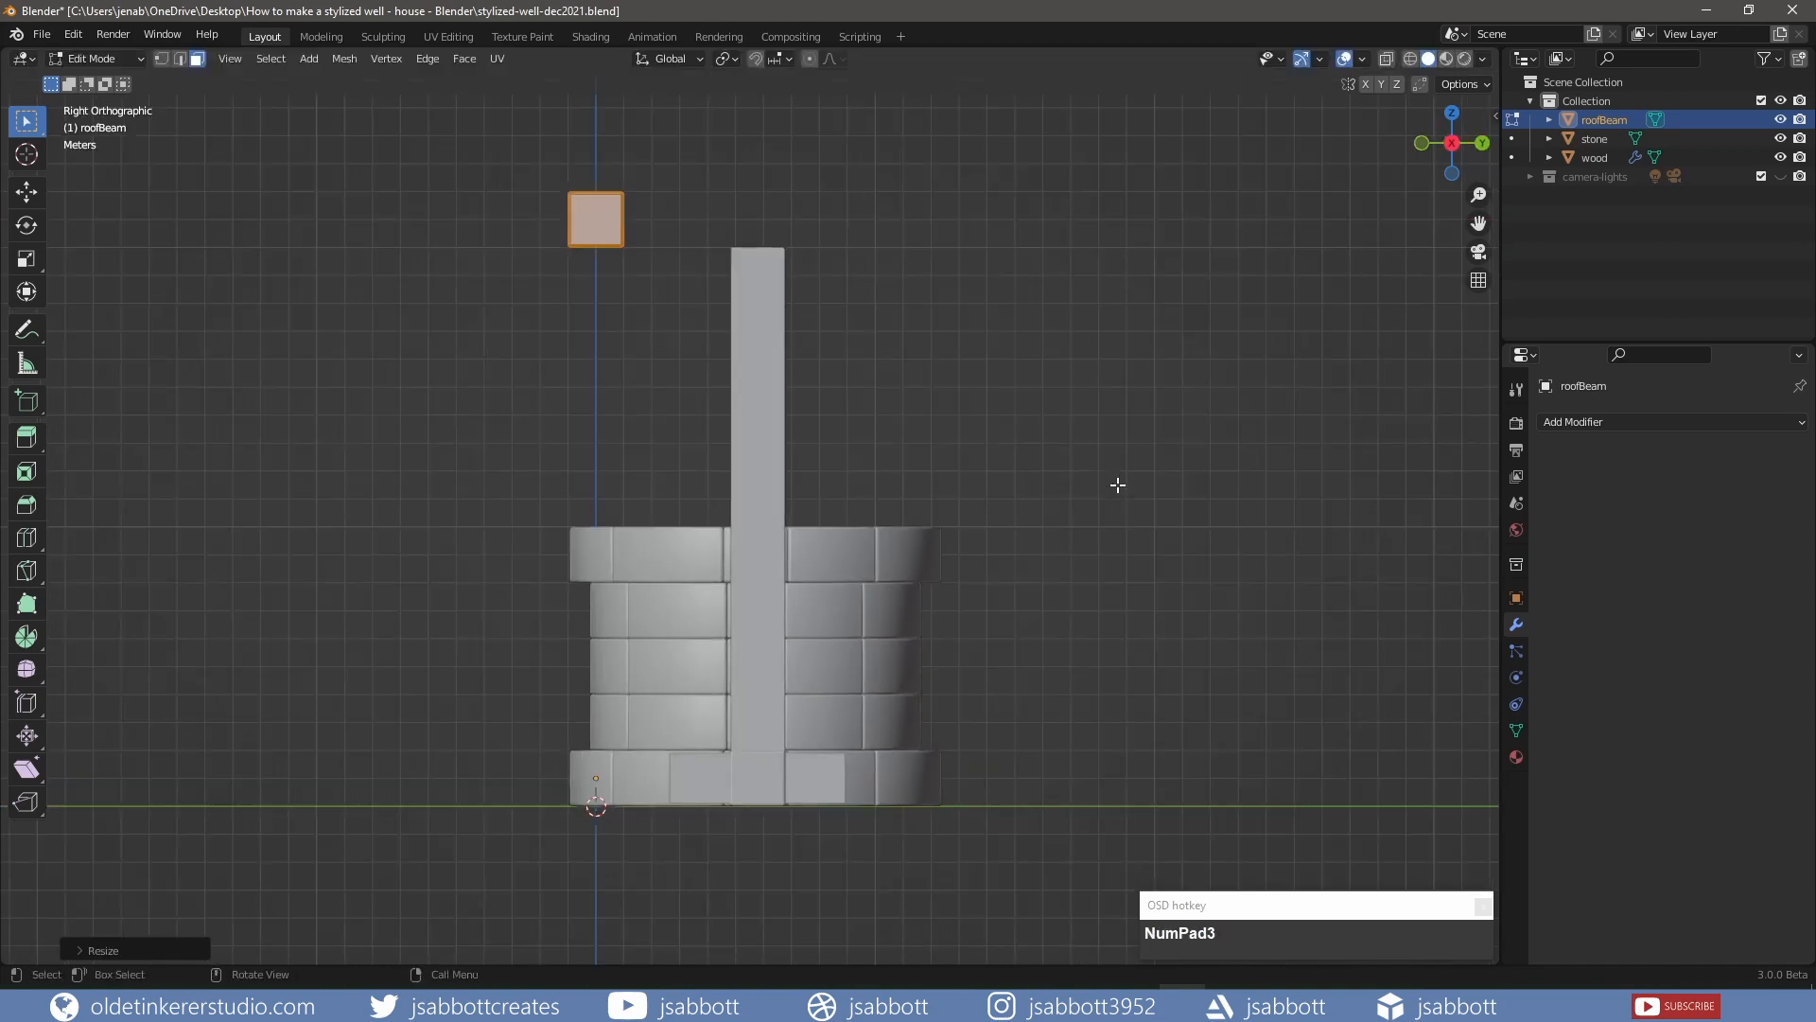
key("g")
key("y")
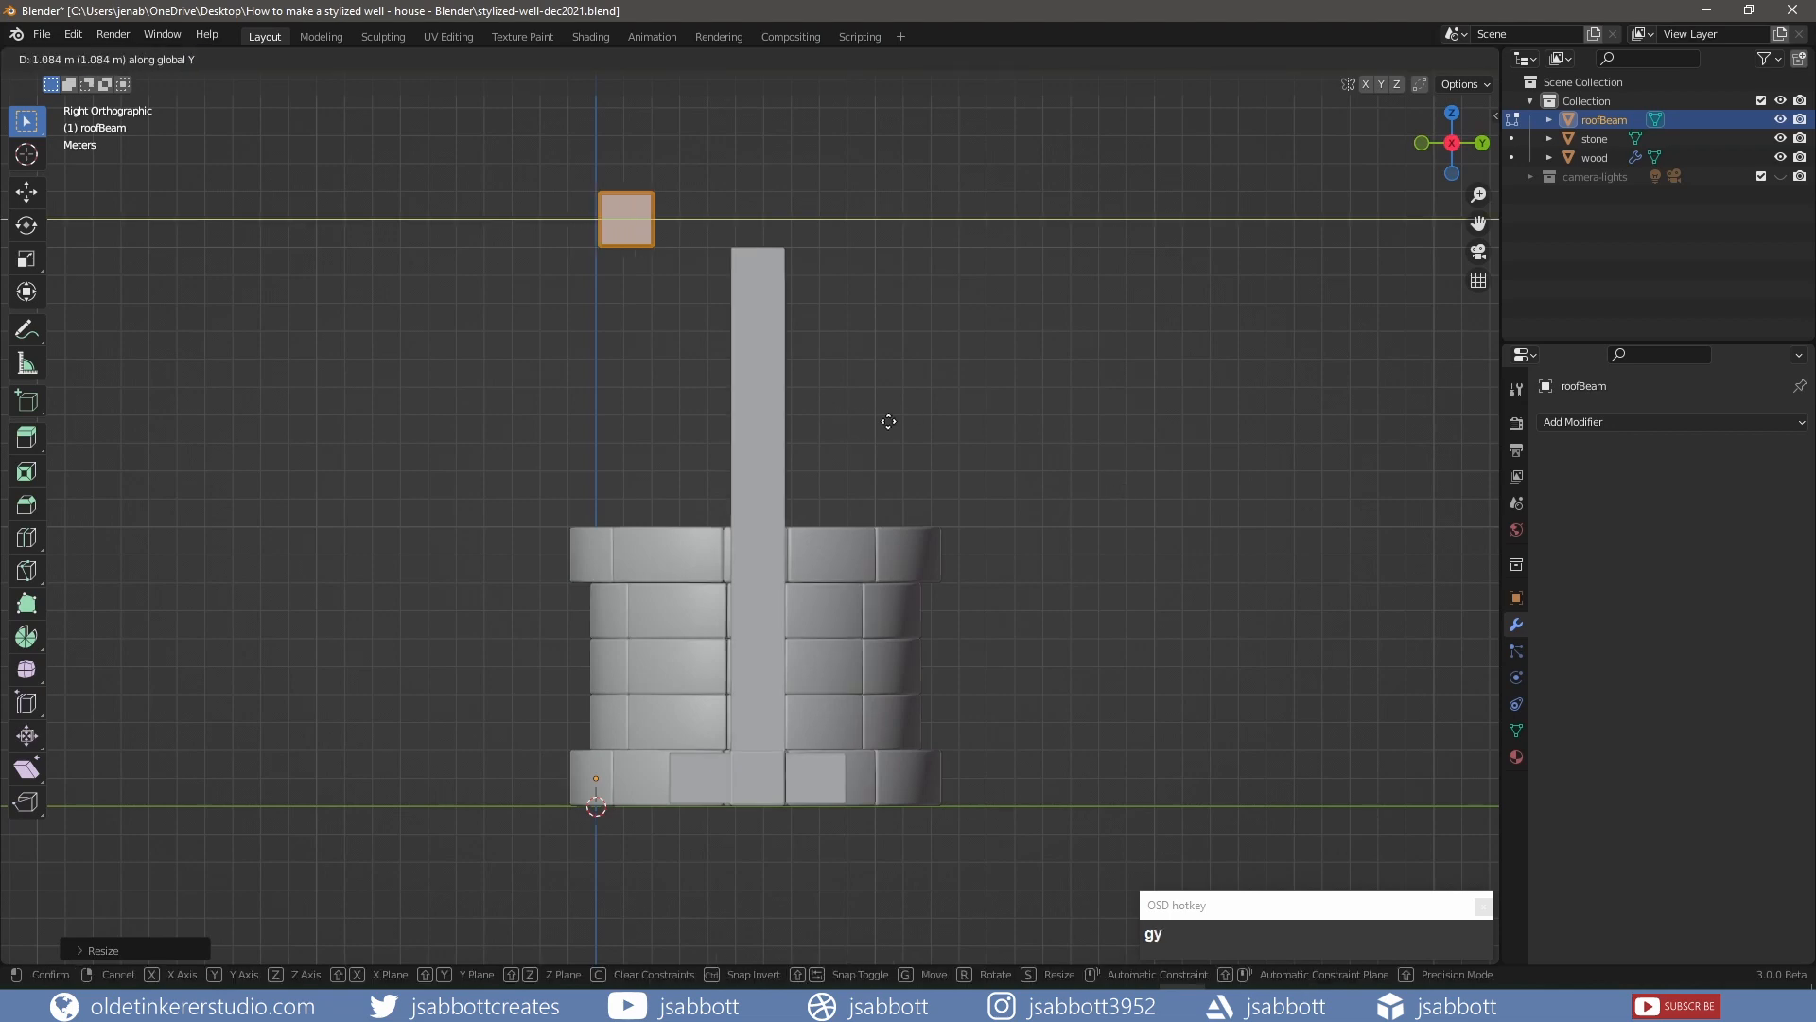
left_click(1008, 418, "shift")
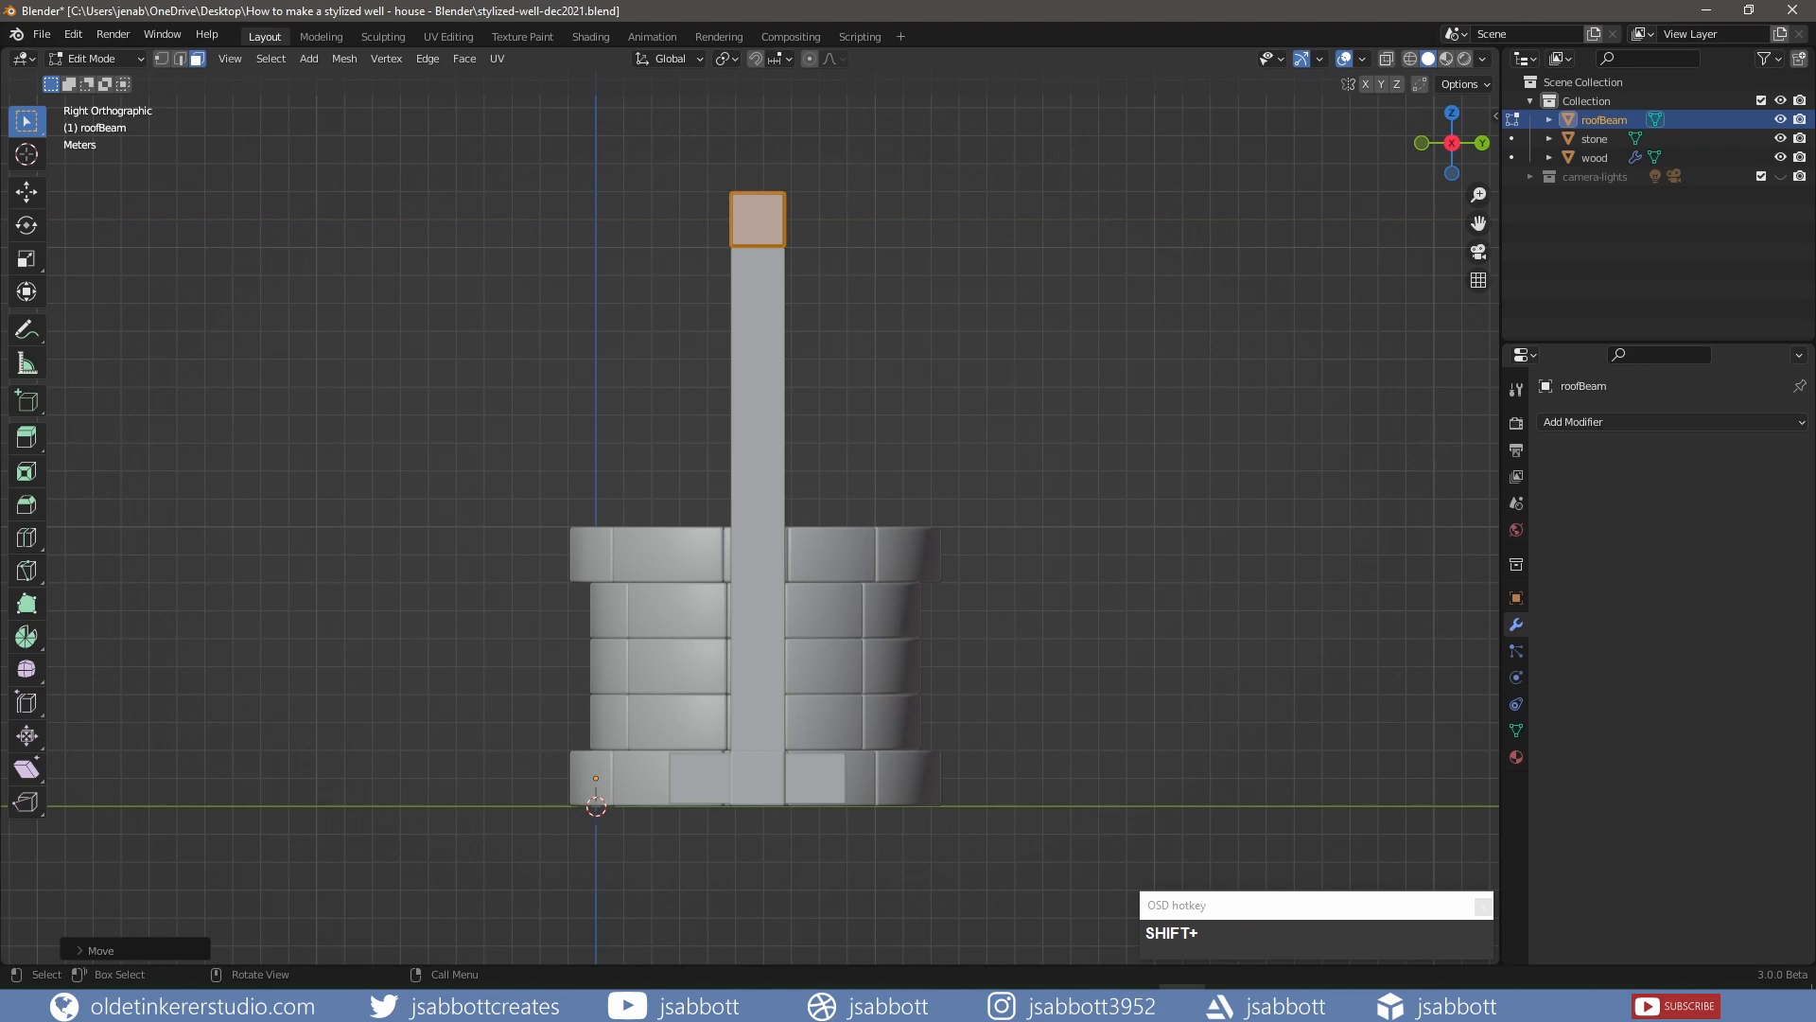
key("s")
key("y")
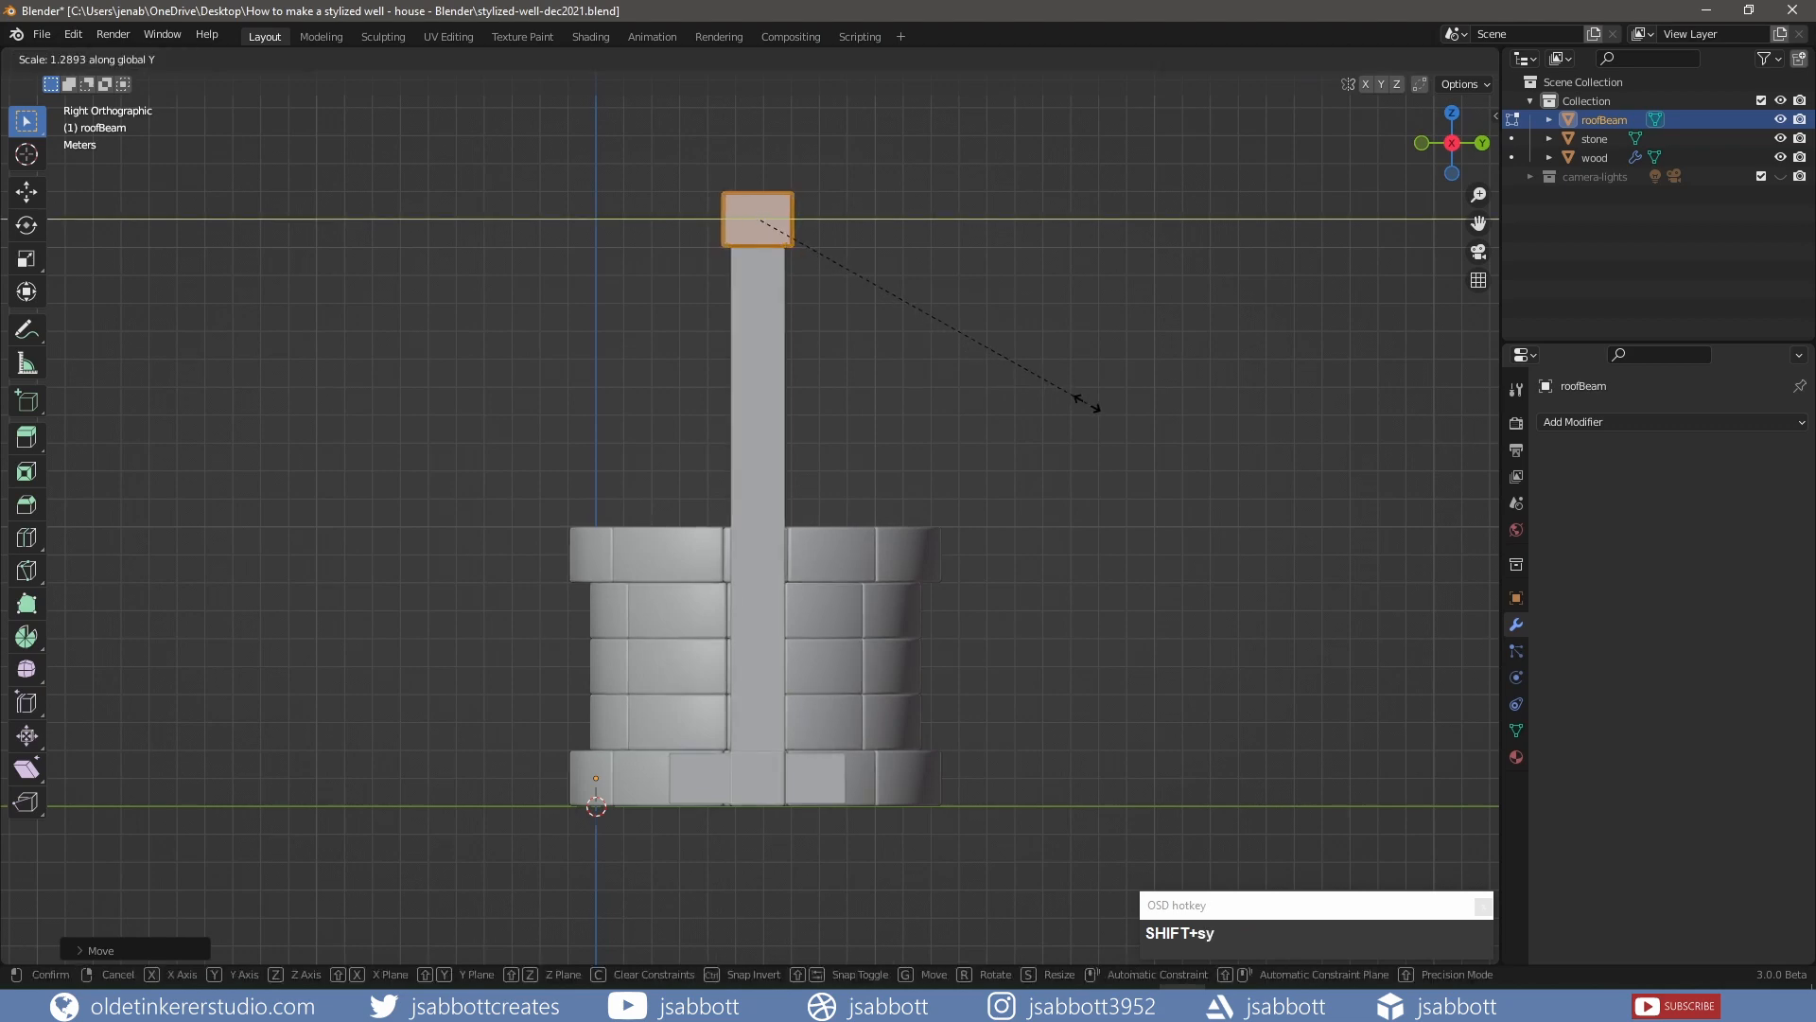
left_click(1127, 418)
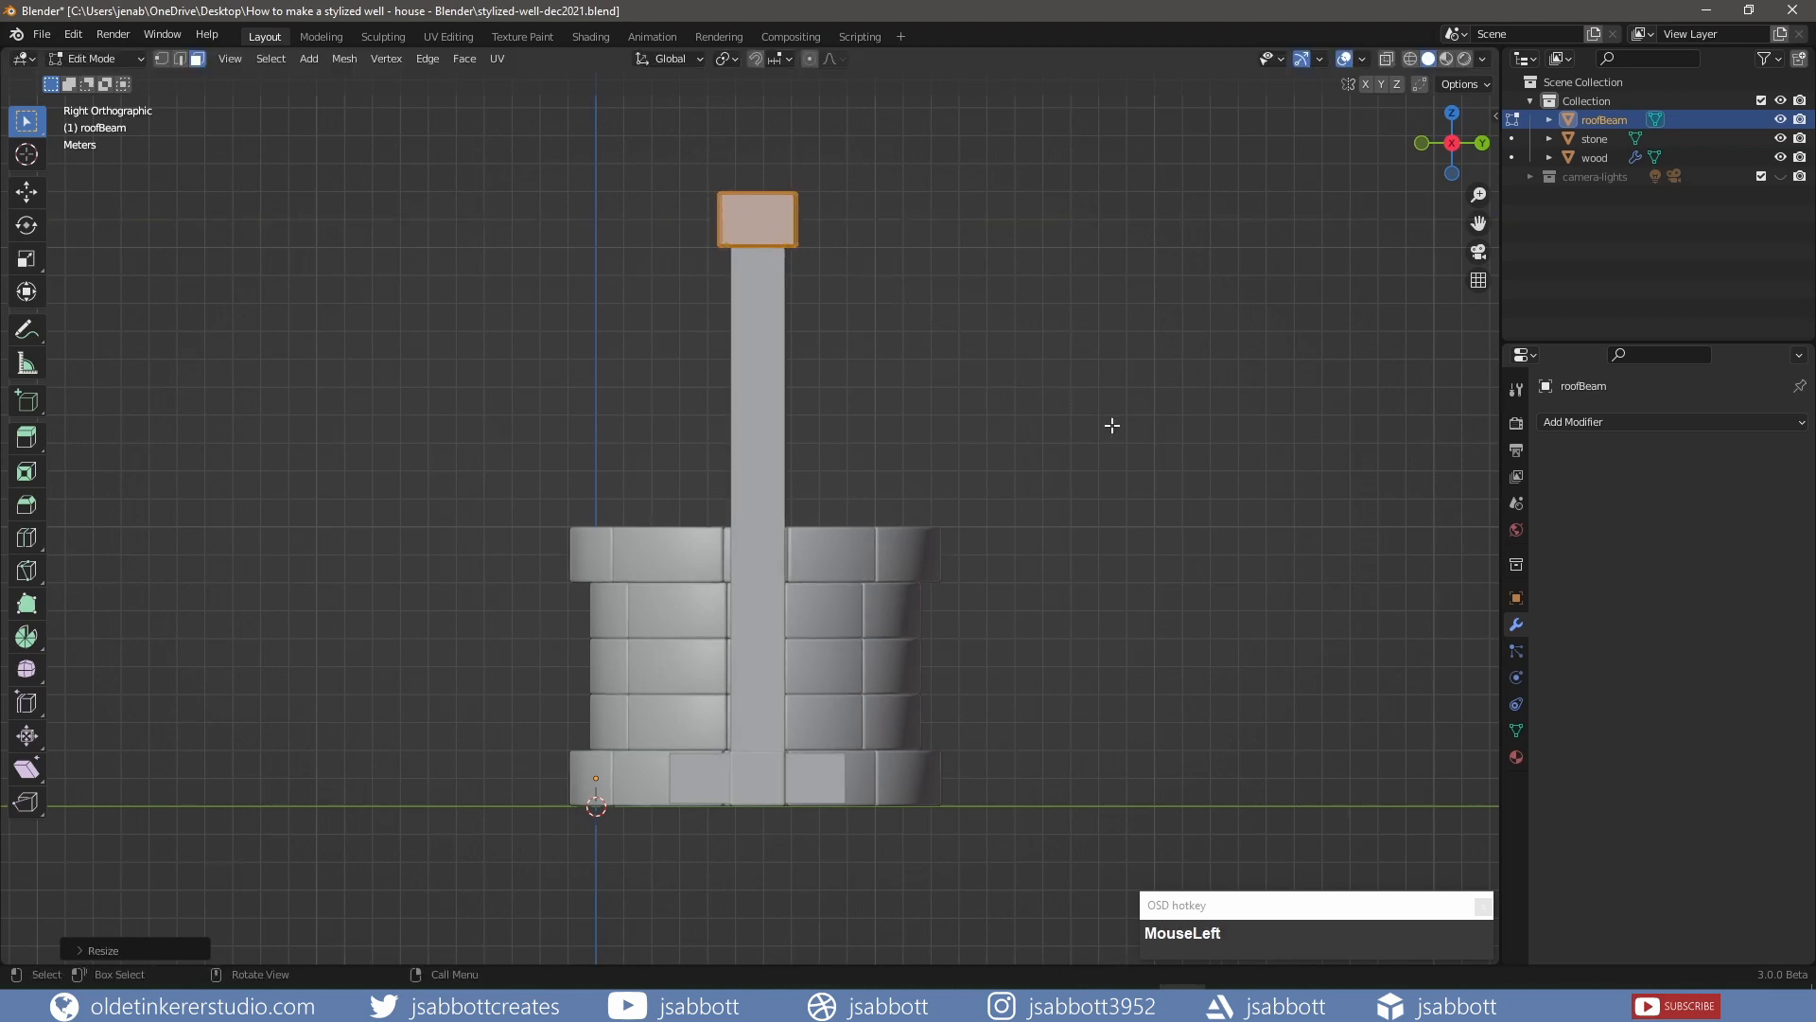
Save the well's Blender file under its existing name
key("KP_1")
left_click(41, 34)
left_click(66, 157)
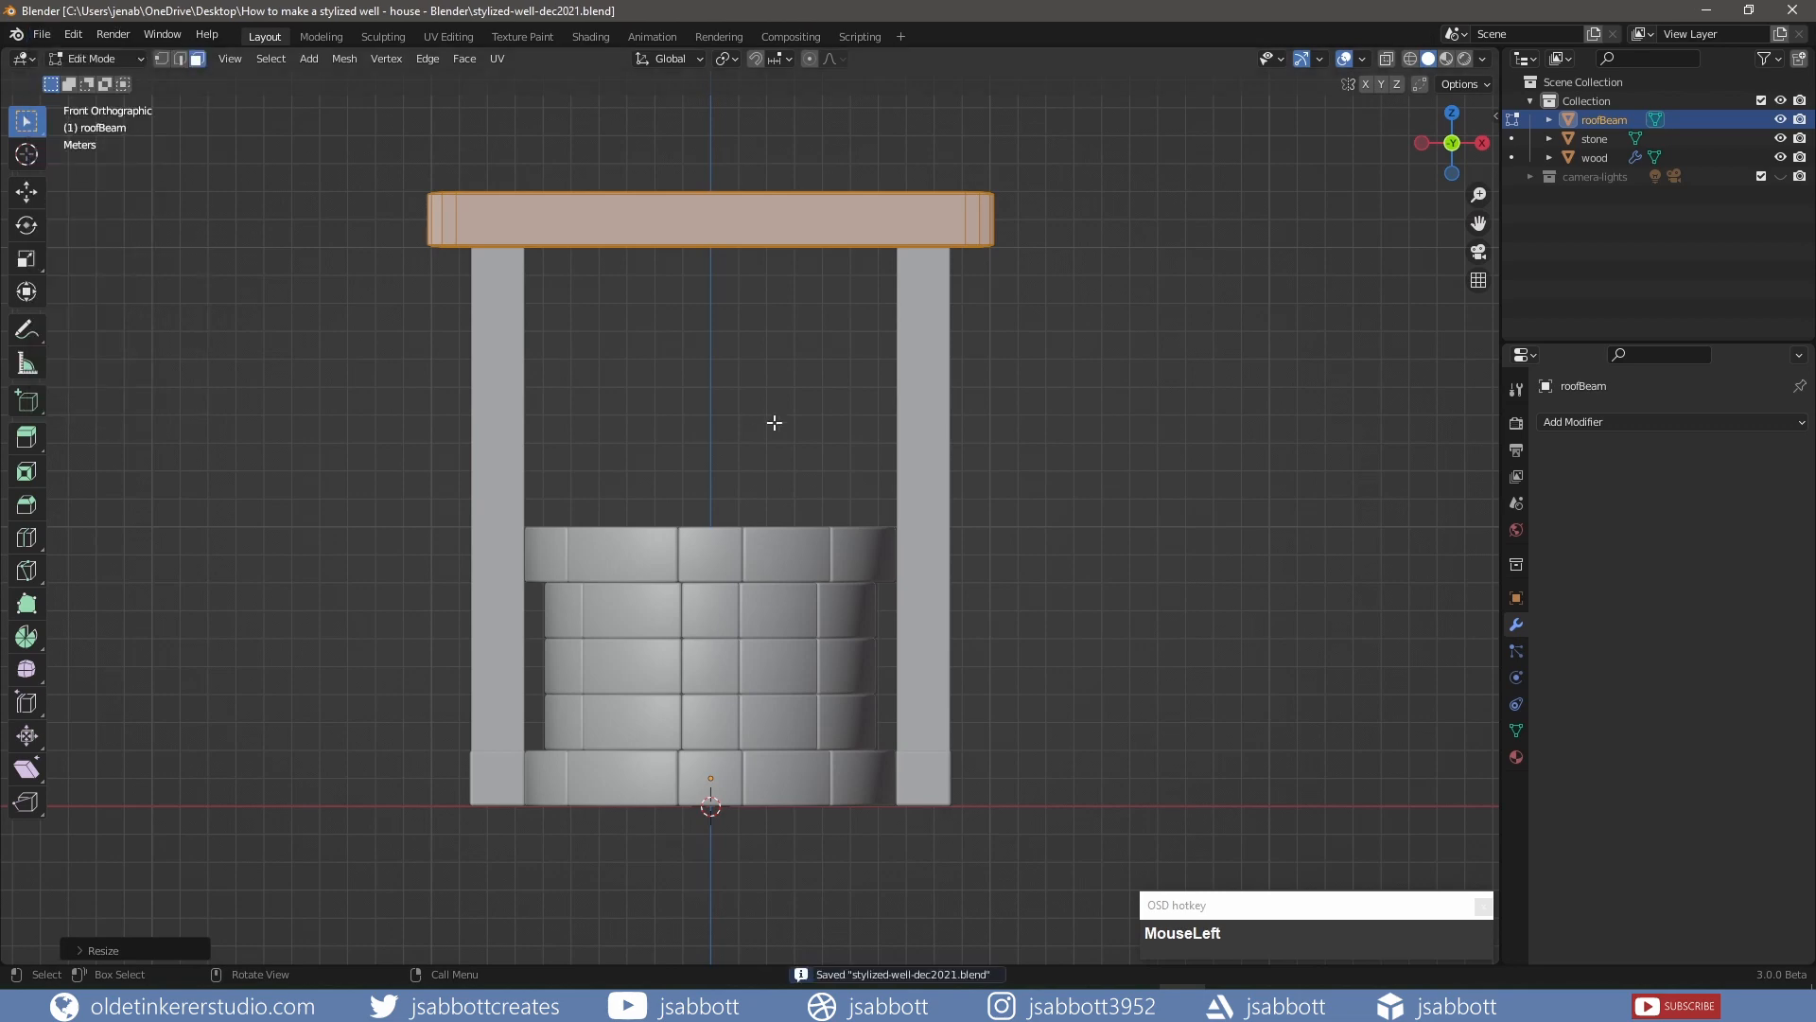
Add five evenly spaced, centred loop cuts across the length of the roof beam
key("ctrl+r")
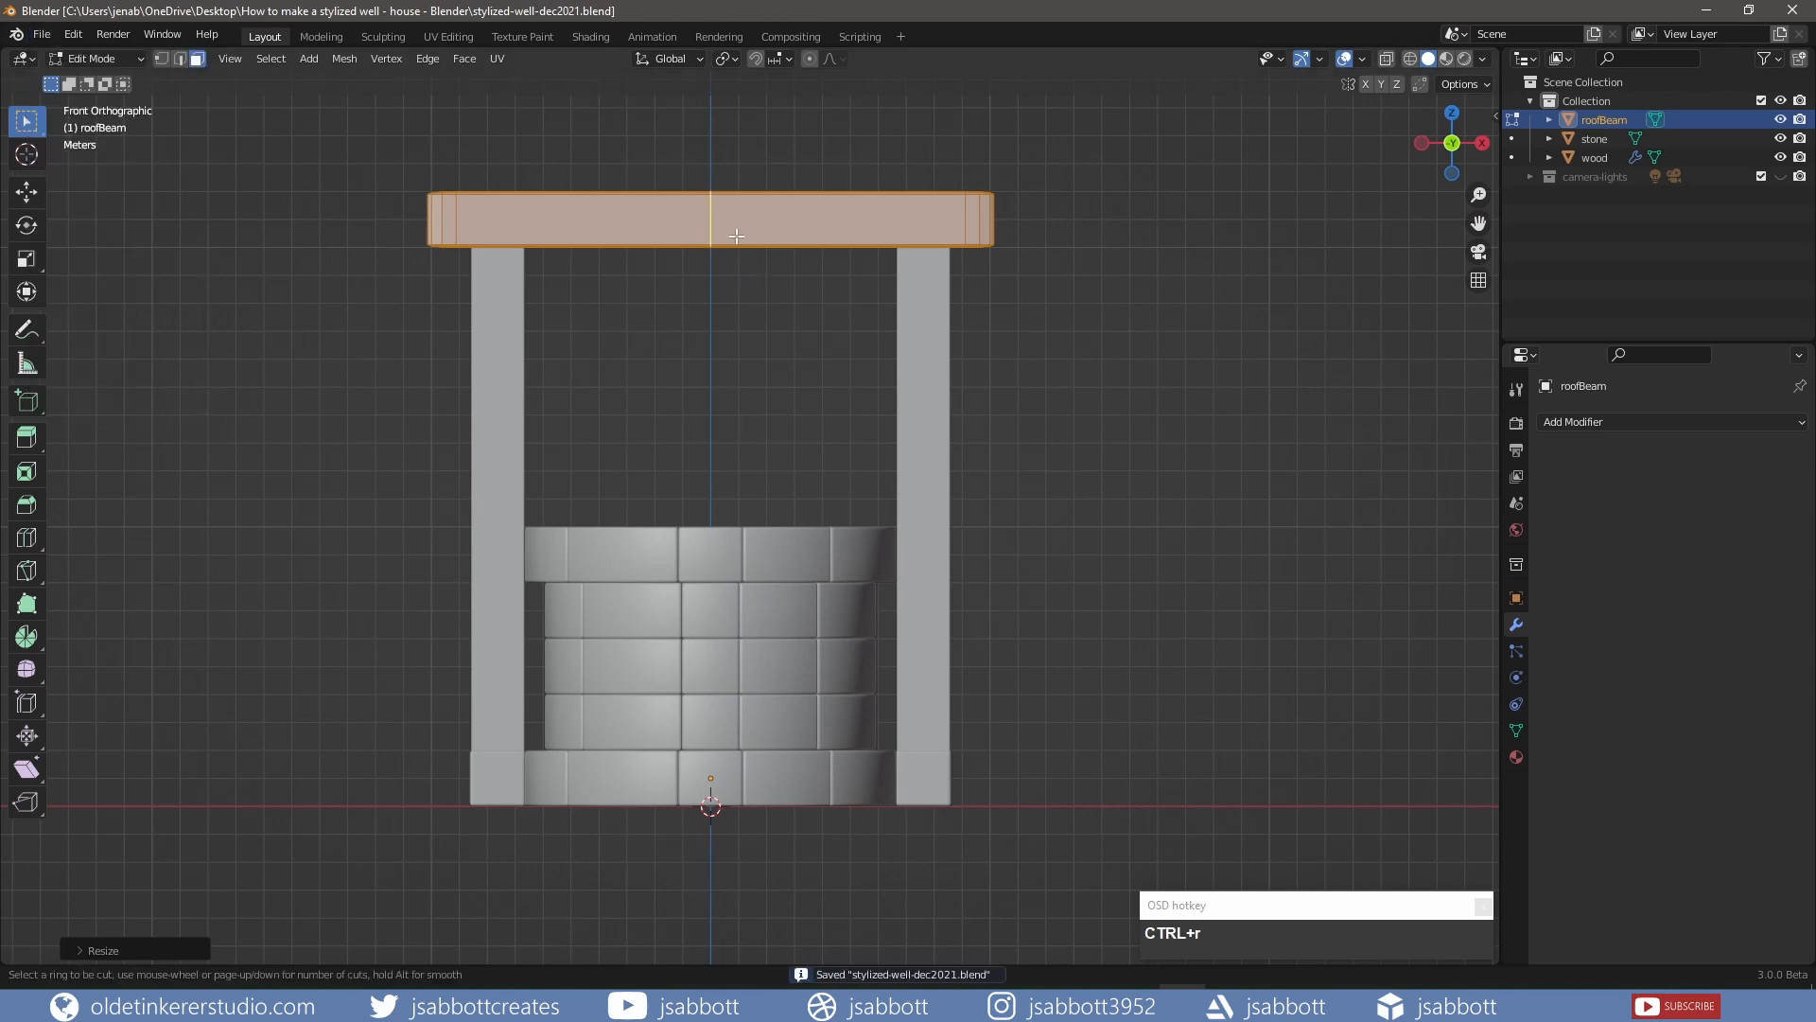
scroll(737, 235, "up", 1)
scroll(737, 235, "up", 3)
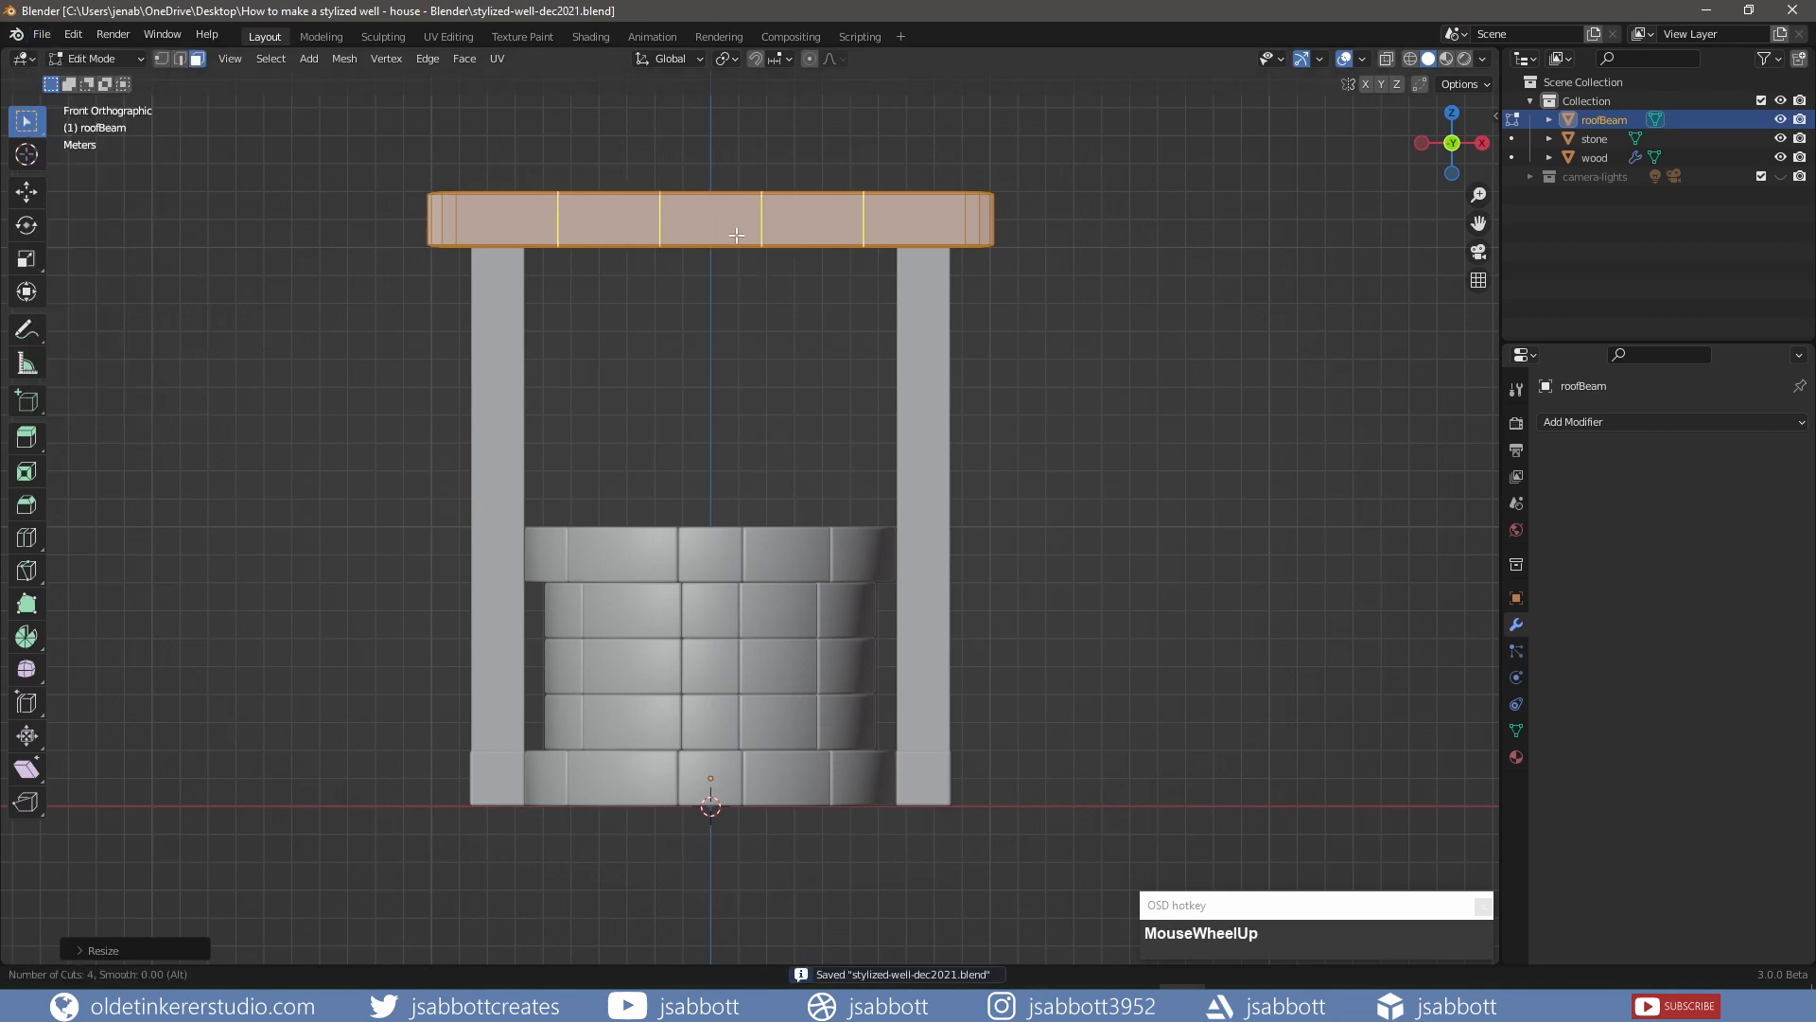
left_click(737, 236)
left_click(737, 237)
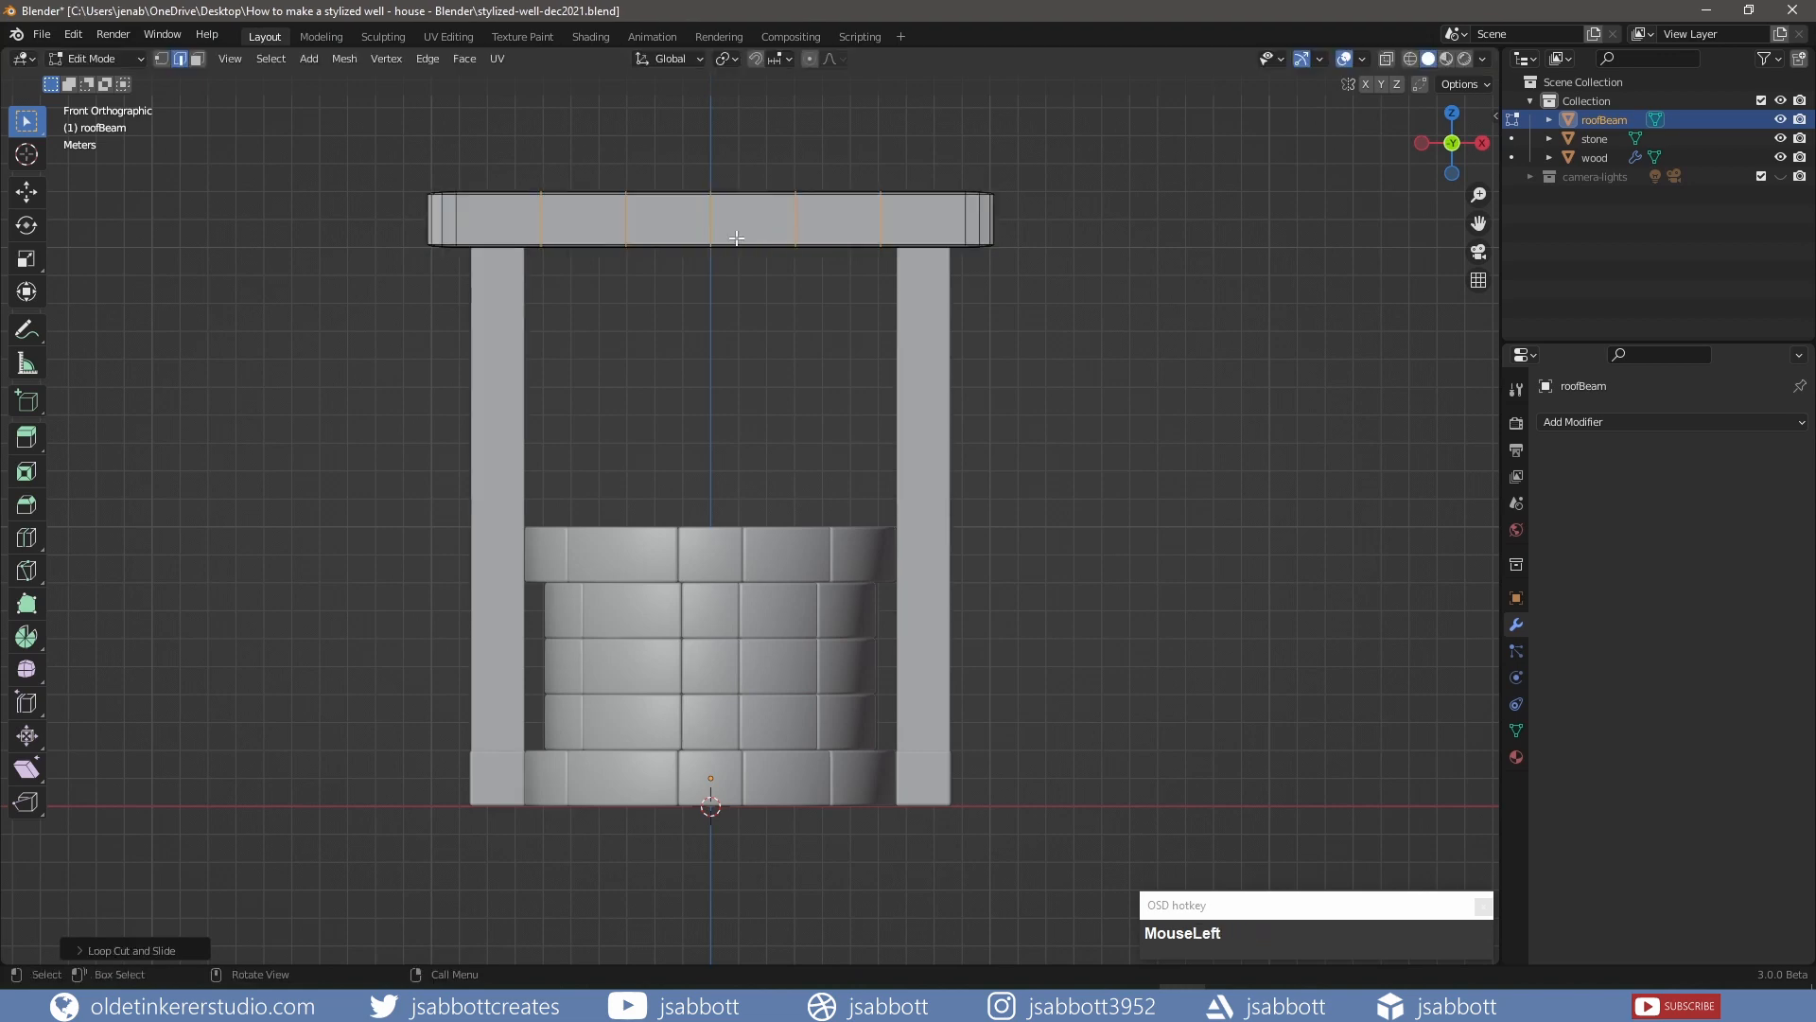
Enable proportional editing and lower the roof beam's five loop cuts slightly along Z with an influence size of about 6.7 m
middle_click_drag(778, 95, 790, 149, "shift")
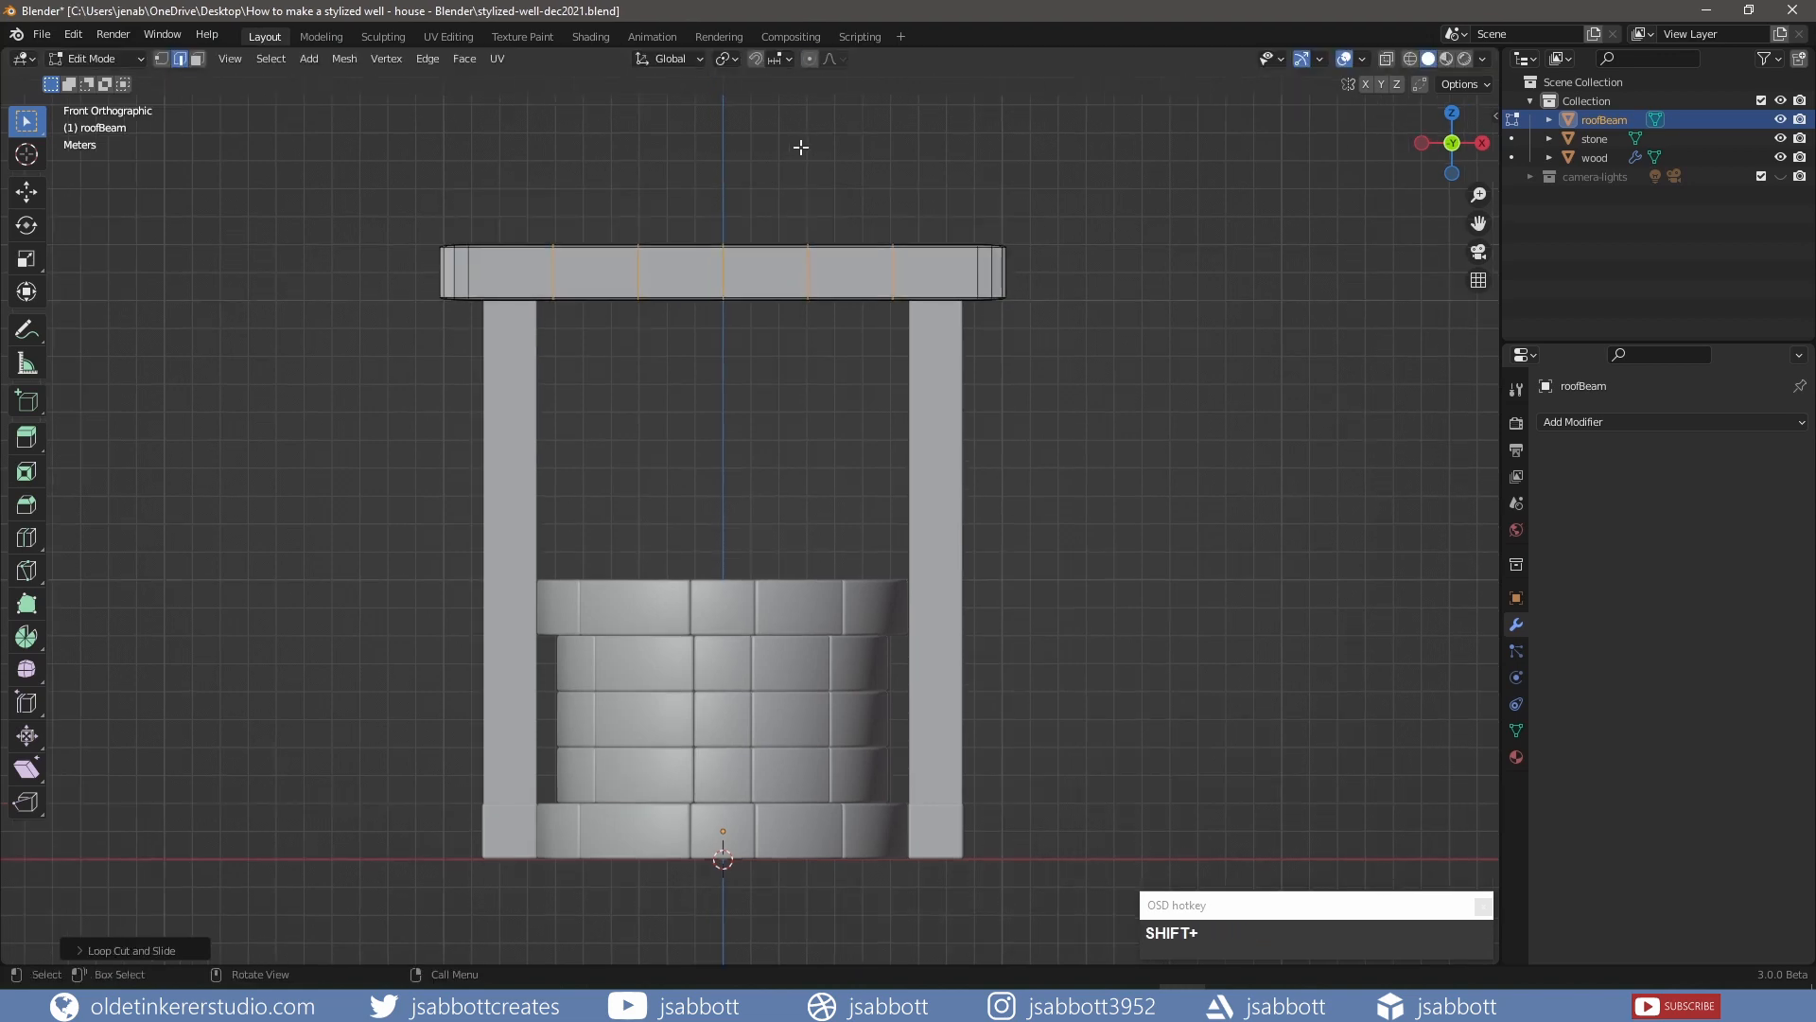
key("o")
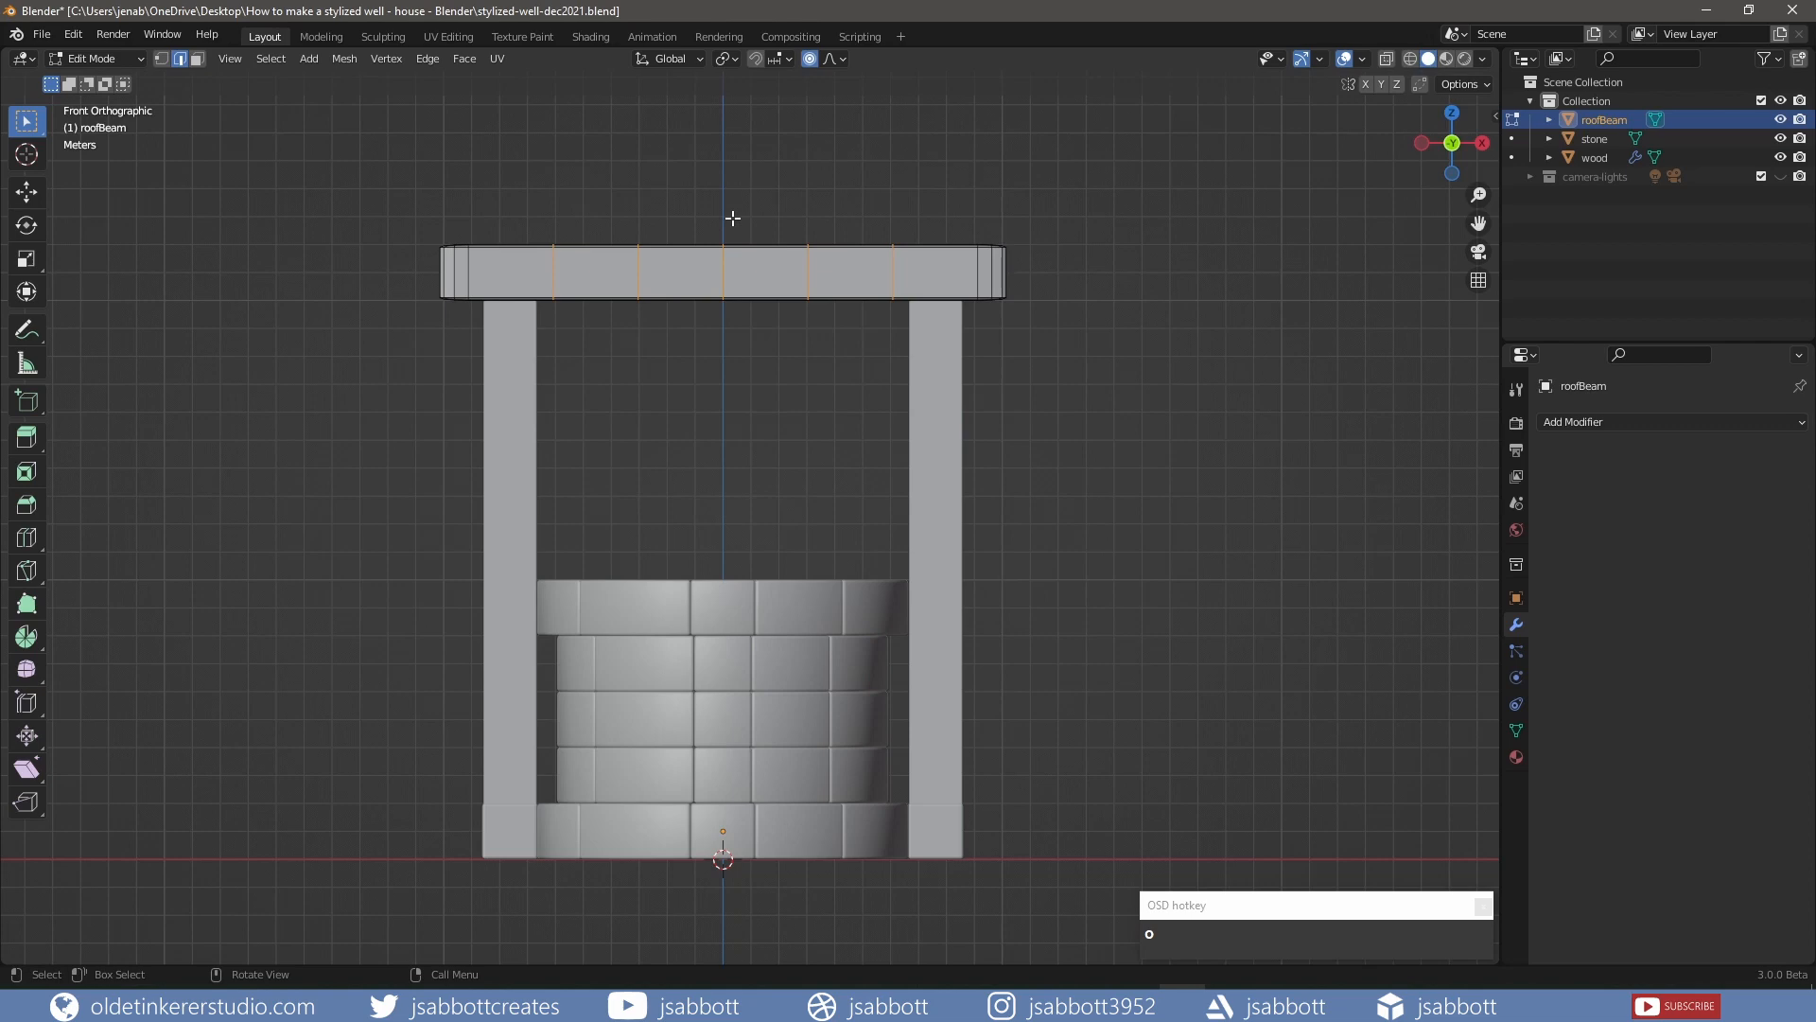
key("g")
key("z")
scroll(732, 218, "up", 1)
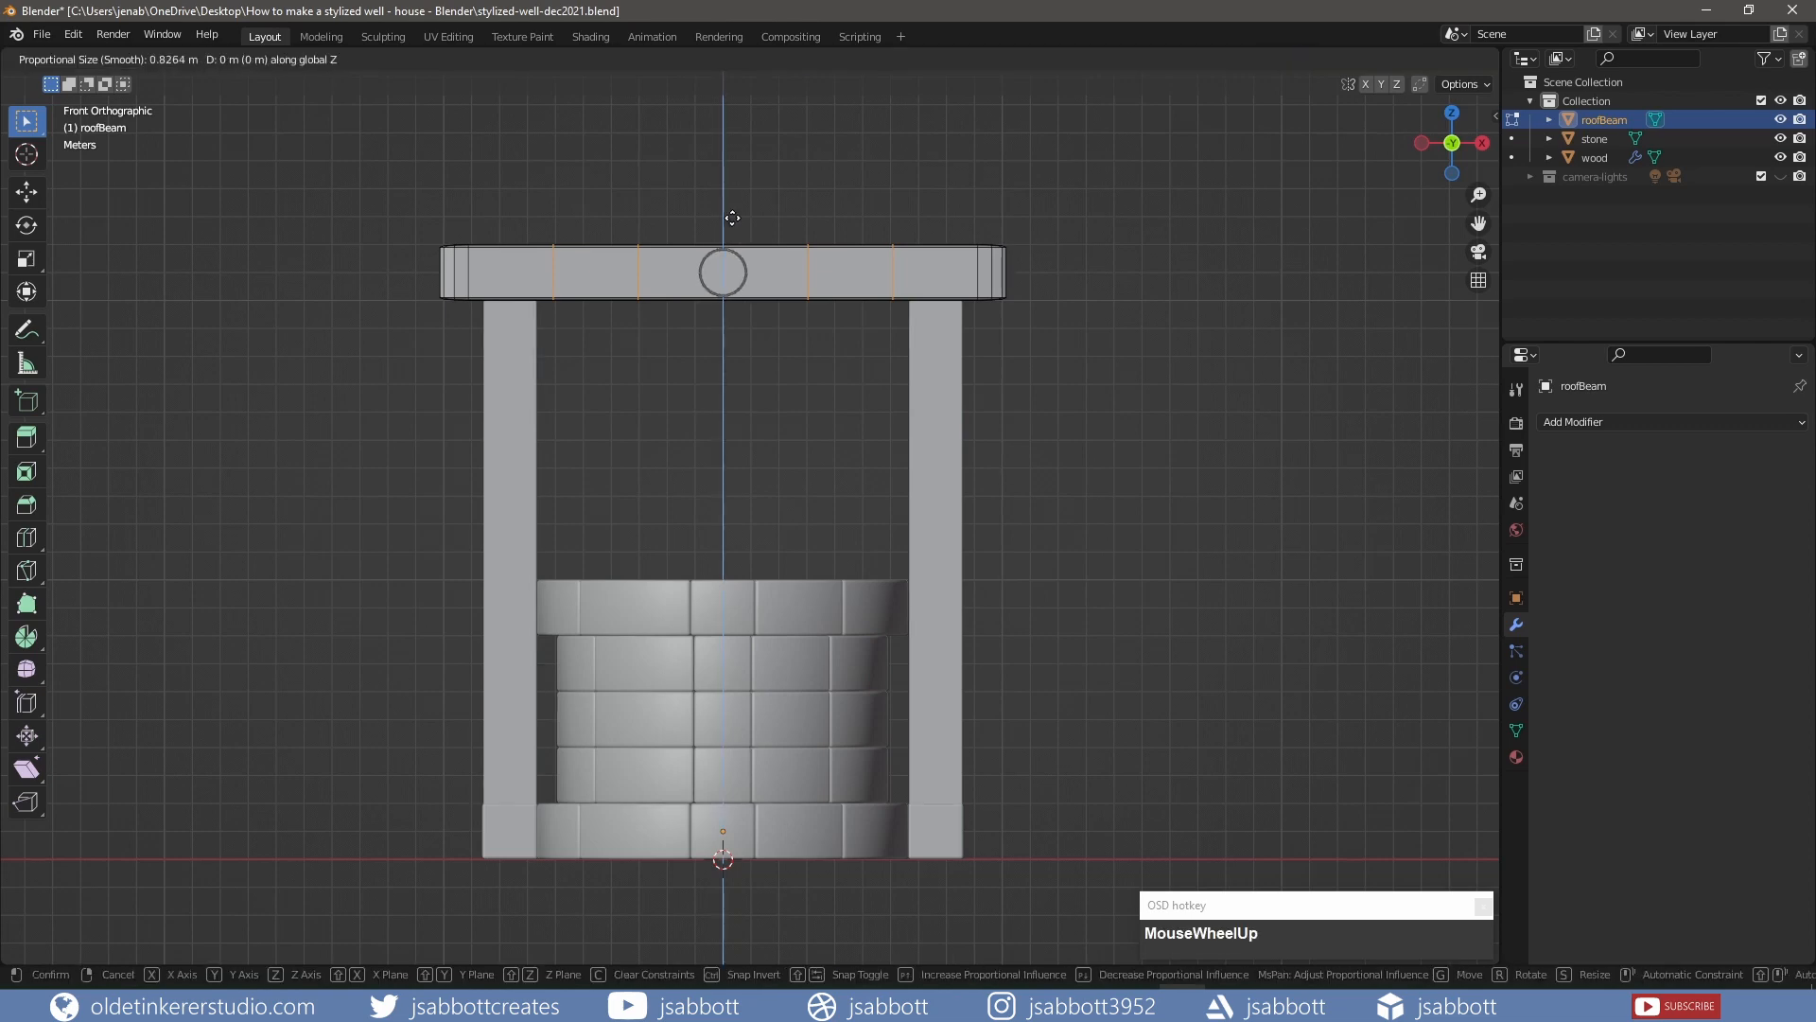
scroll(732, 219, "down", 8)
scroll(732, 221, "down", 10)
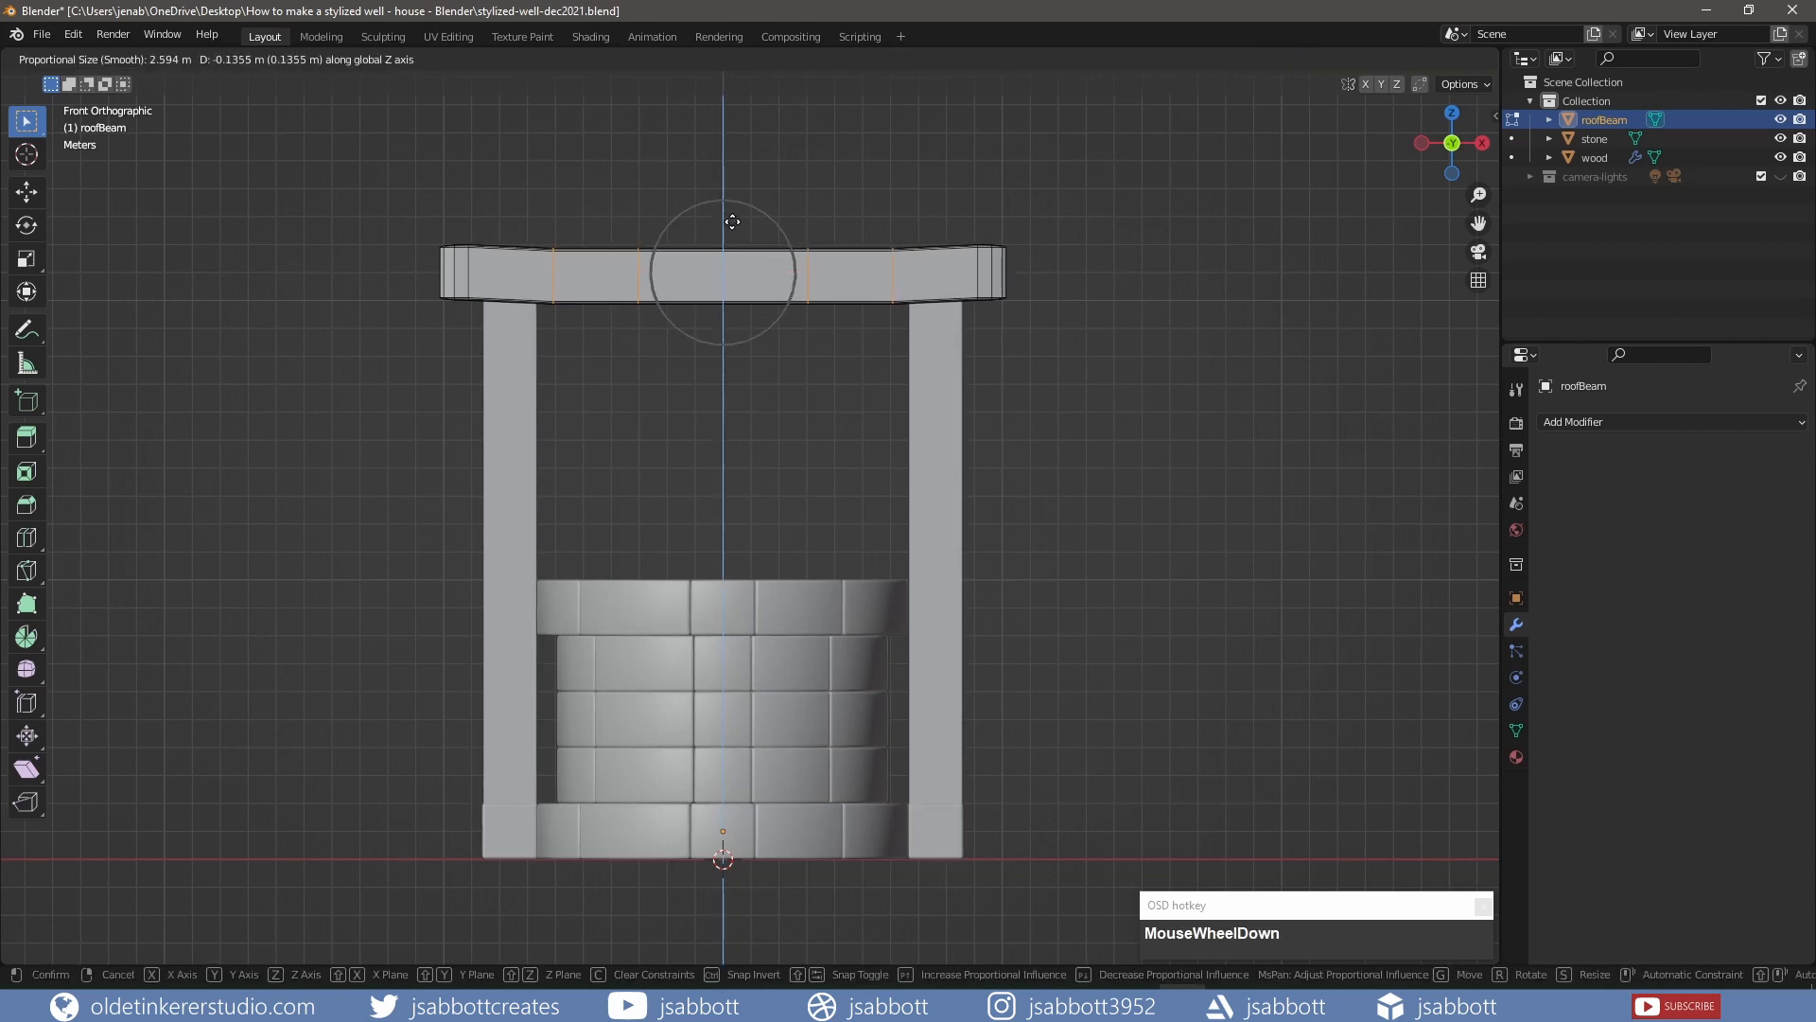
scroll(732, 221, "down", 3)
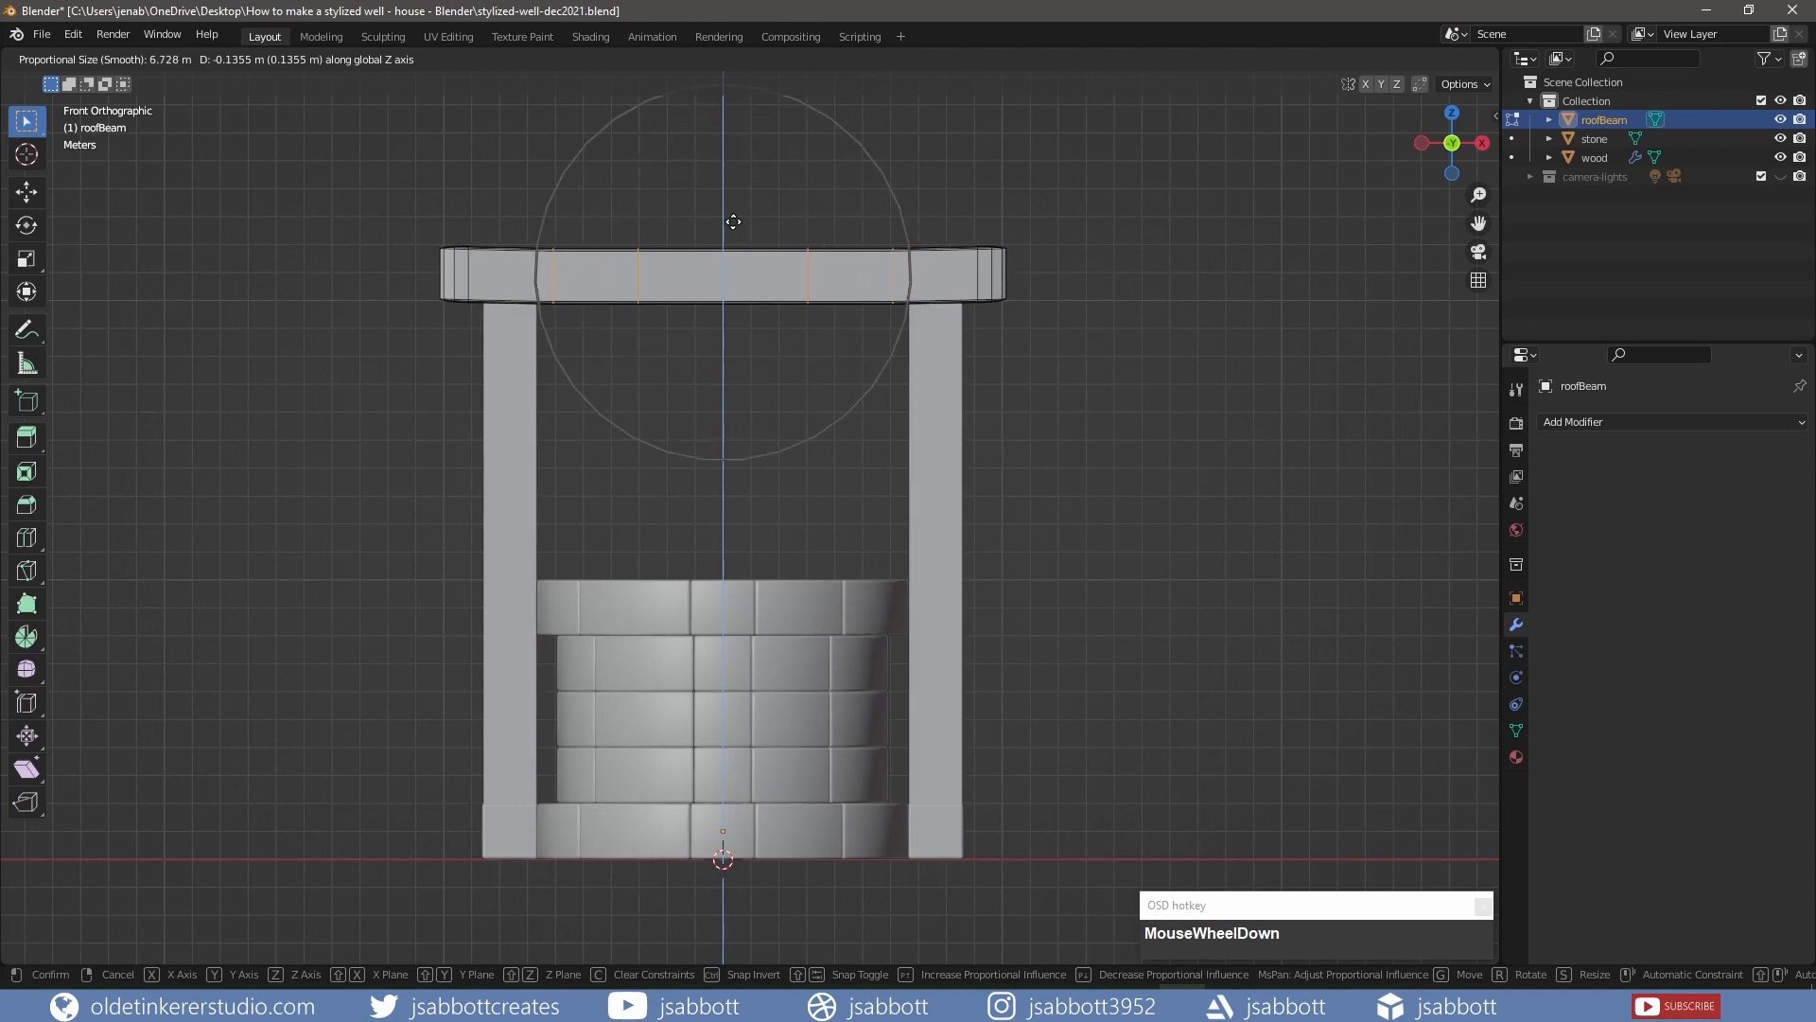
left_click(733, 226)
Lower the beam's loop cuts twice more along Z, narrowing the proportional size to about 4.2 m and then about 1.3 m
key("g")
key("z")
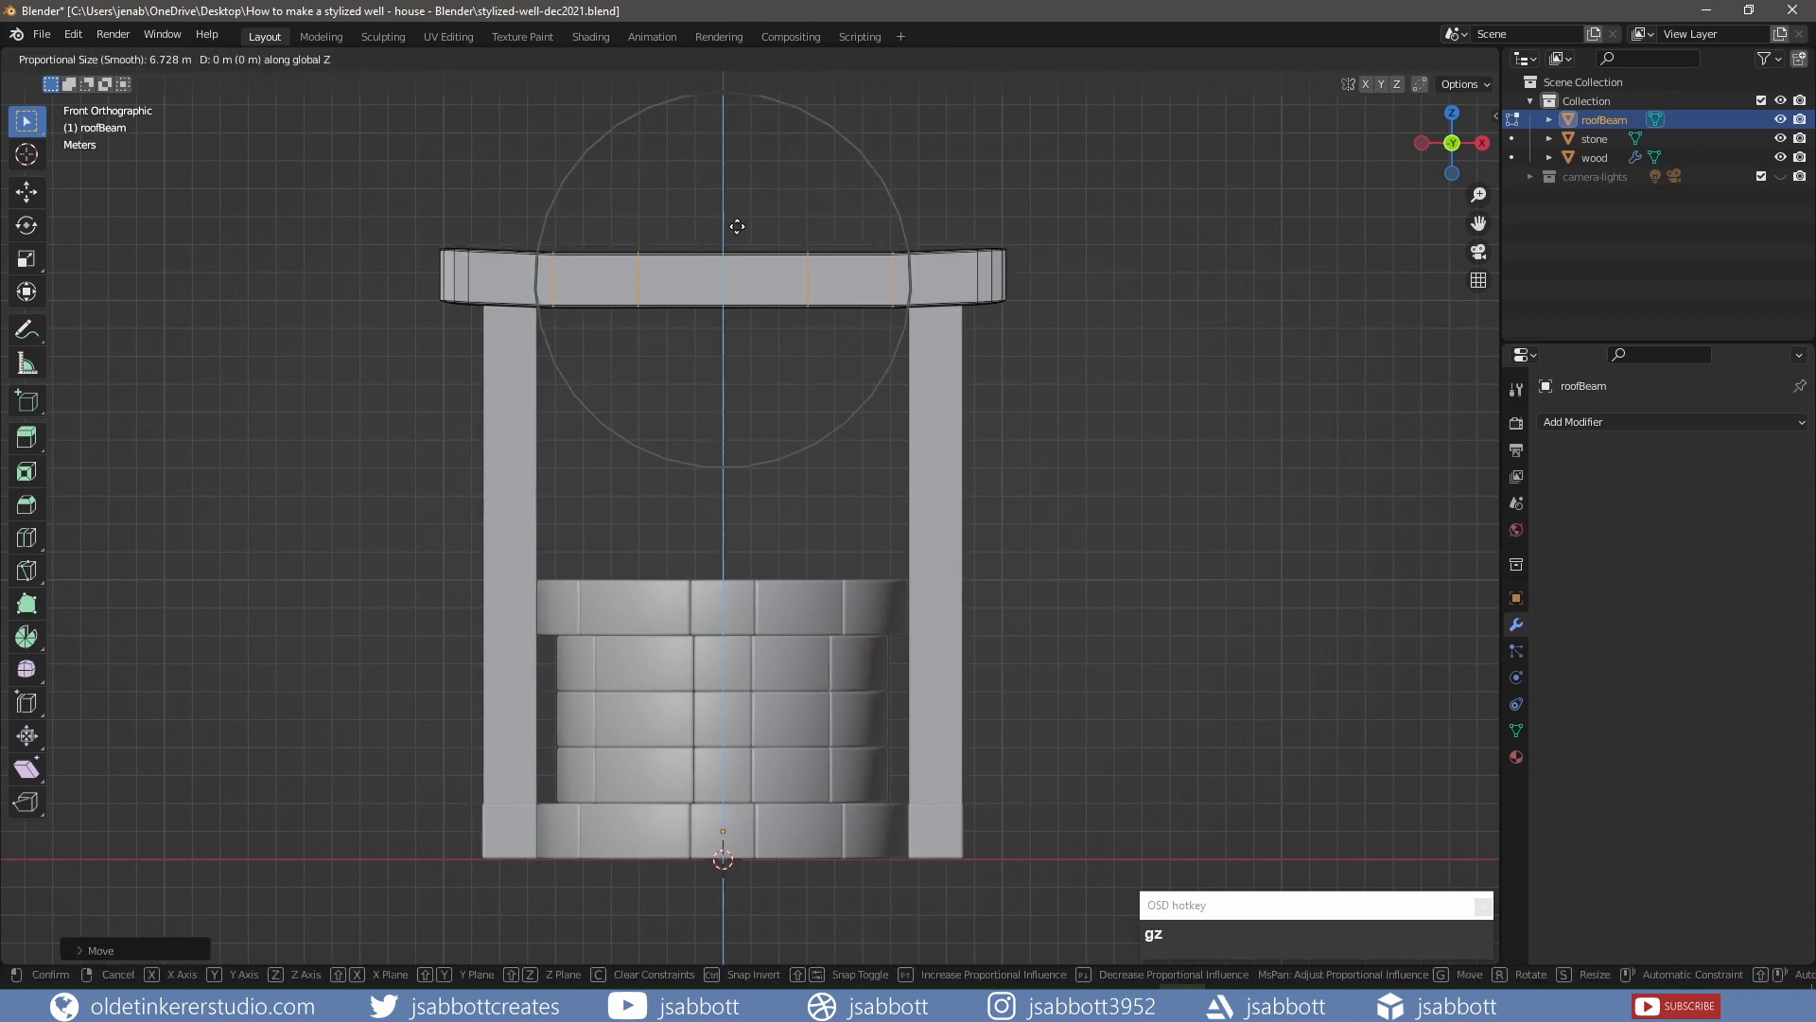
scroll(737, 226, "up", 5)
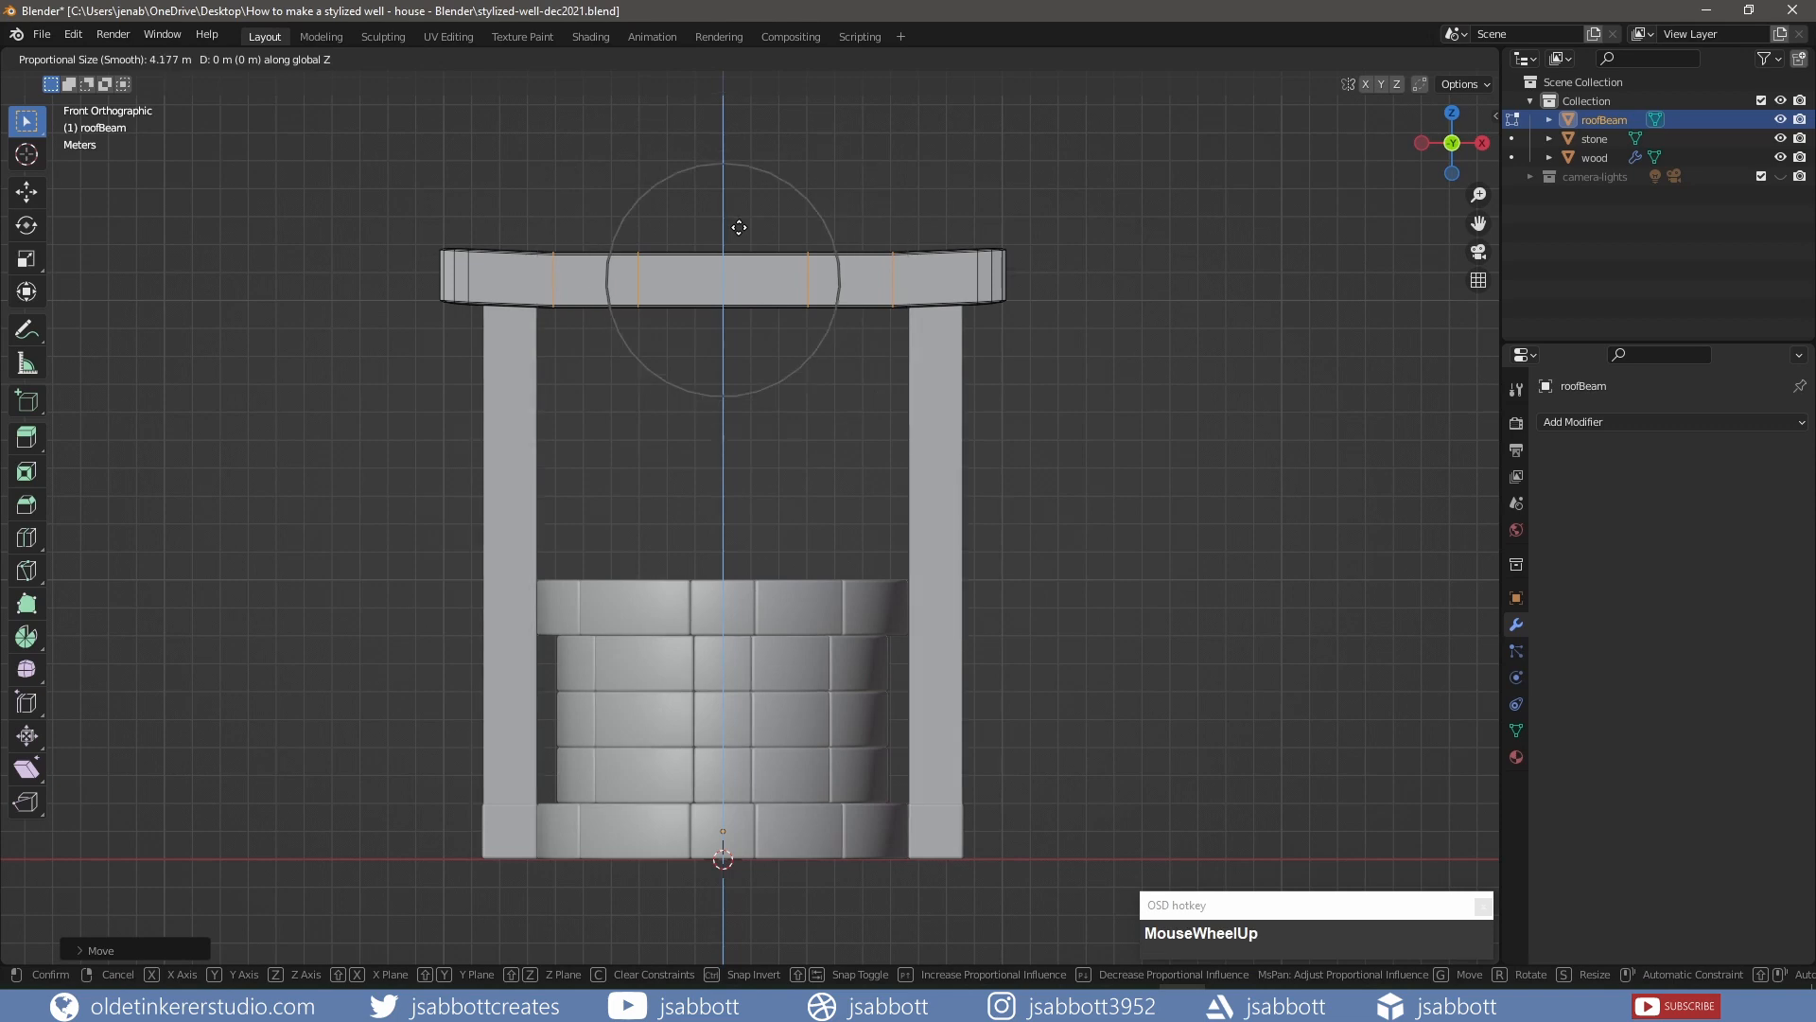
left_click(736, 227)
key("g")
key("z")
scroll(739, 228, "up", 5)
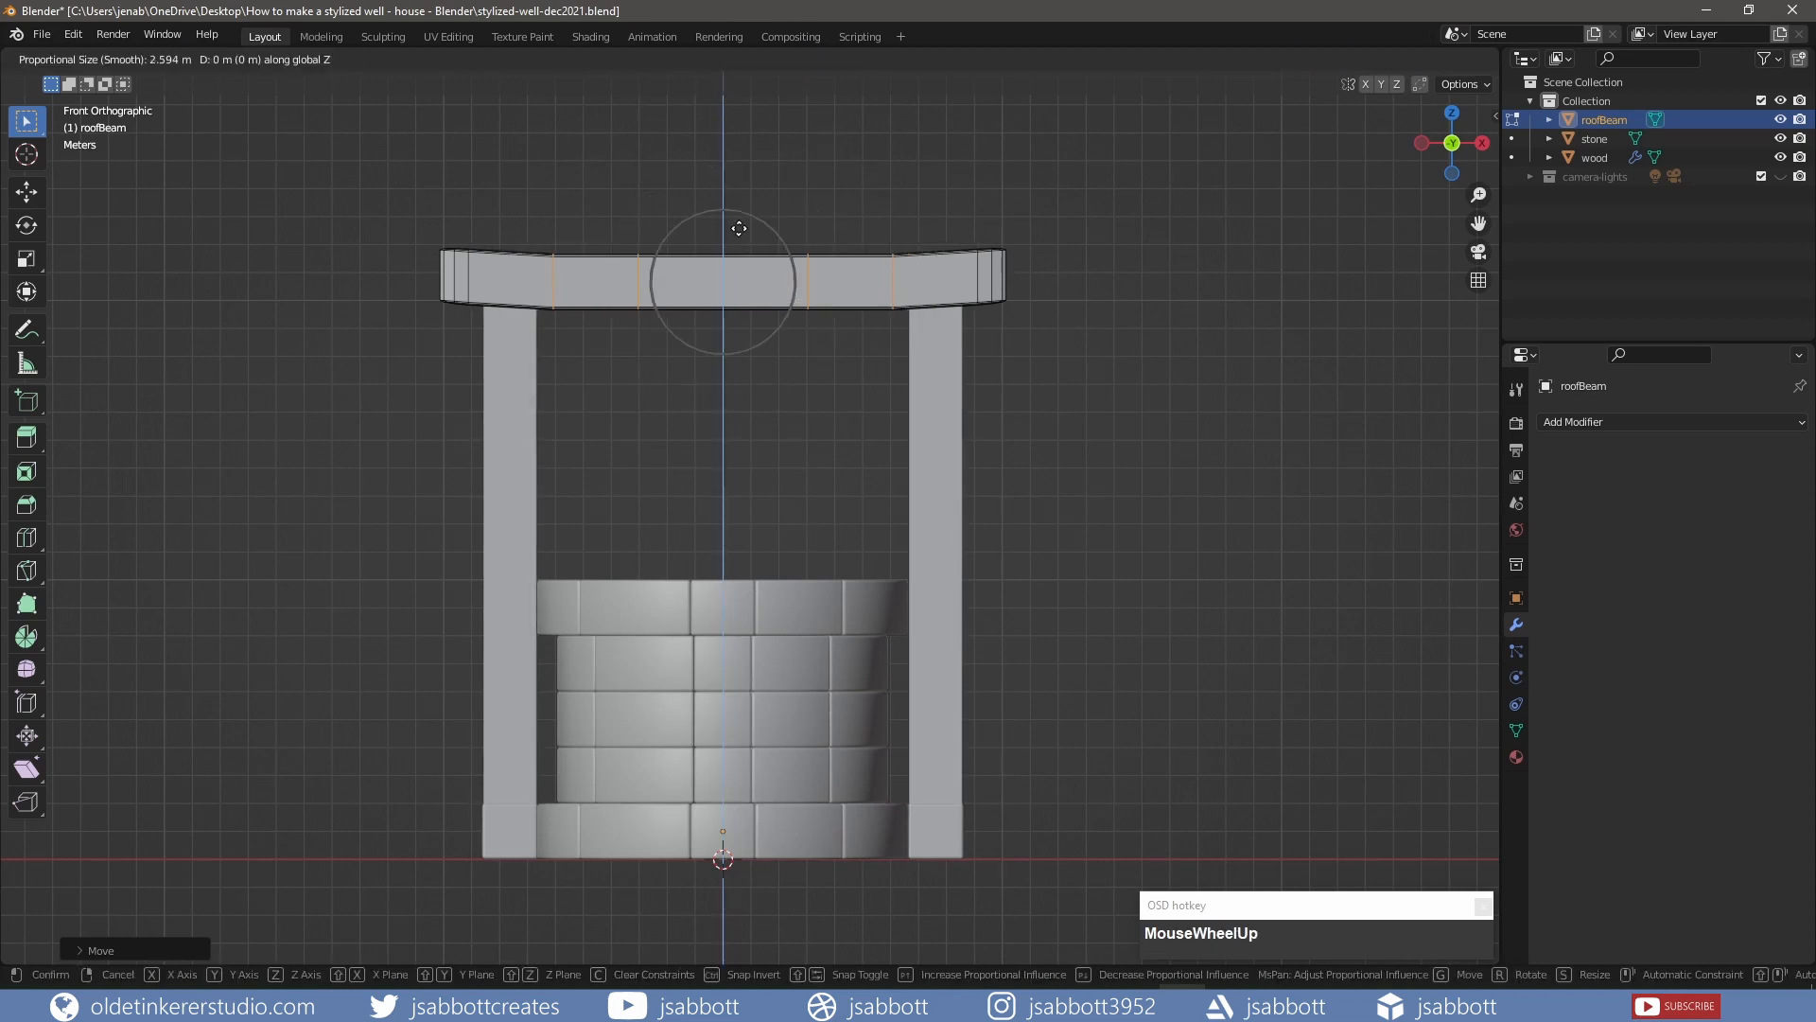
scroll(739, 228, "up", 7)
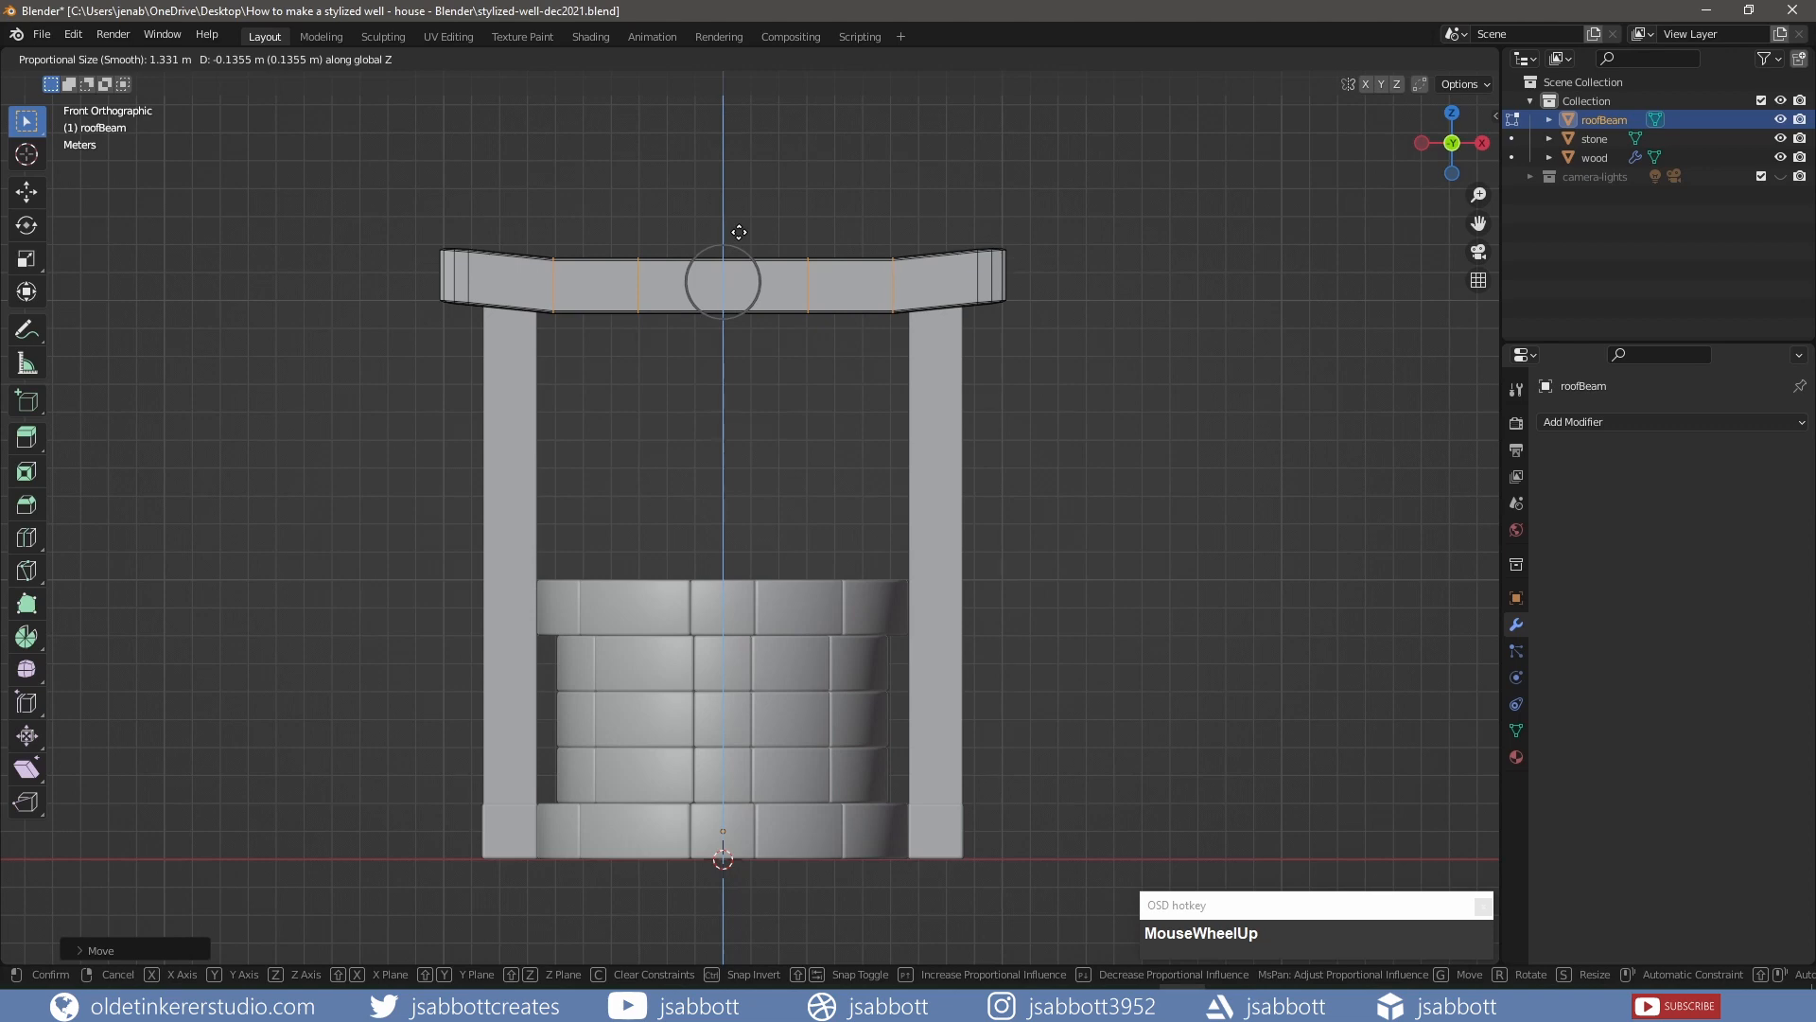
left_click(739, 232)
Turn off proportional editing, lower only the beam's centre edge loop slightly along Z, and return to Object Mode
key("alt+a")
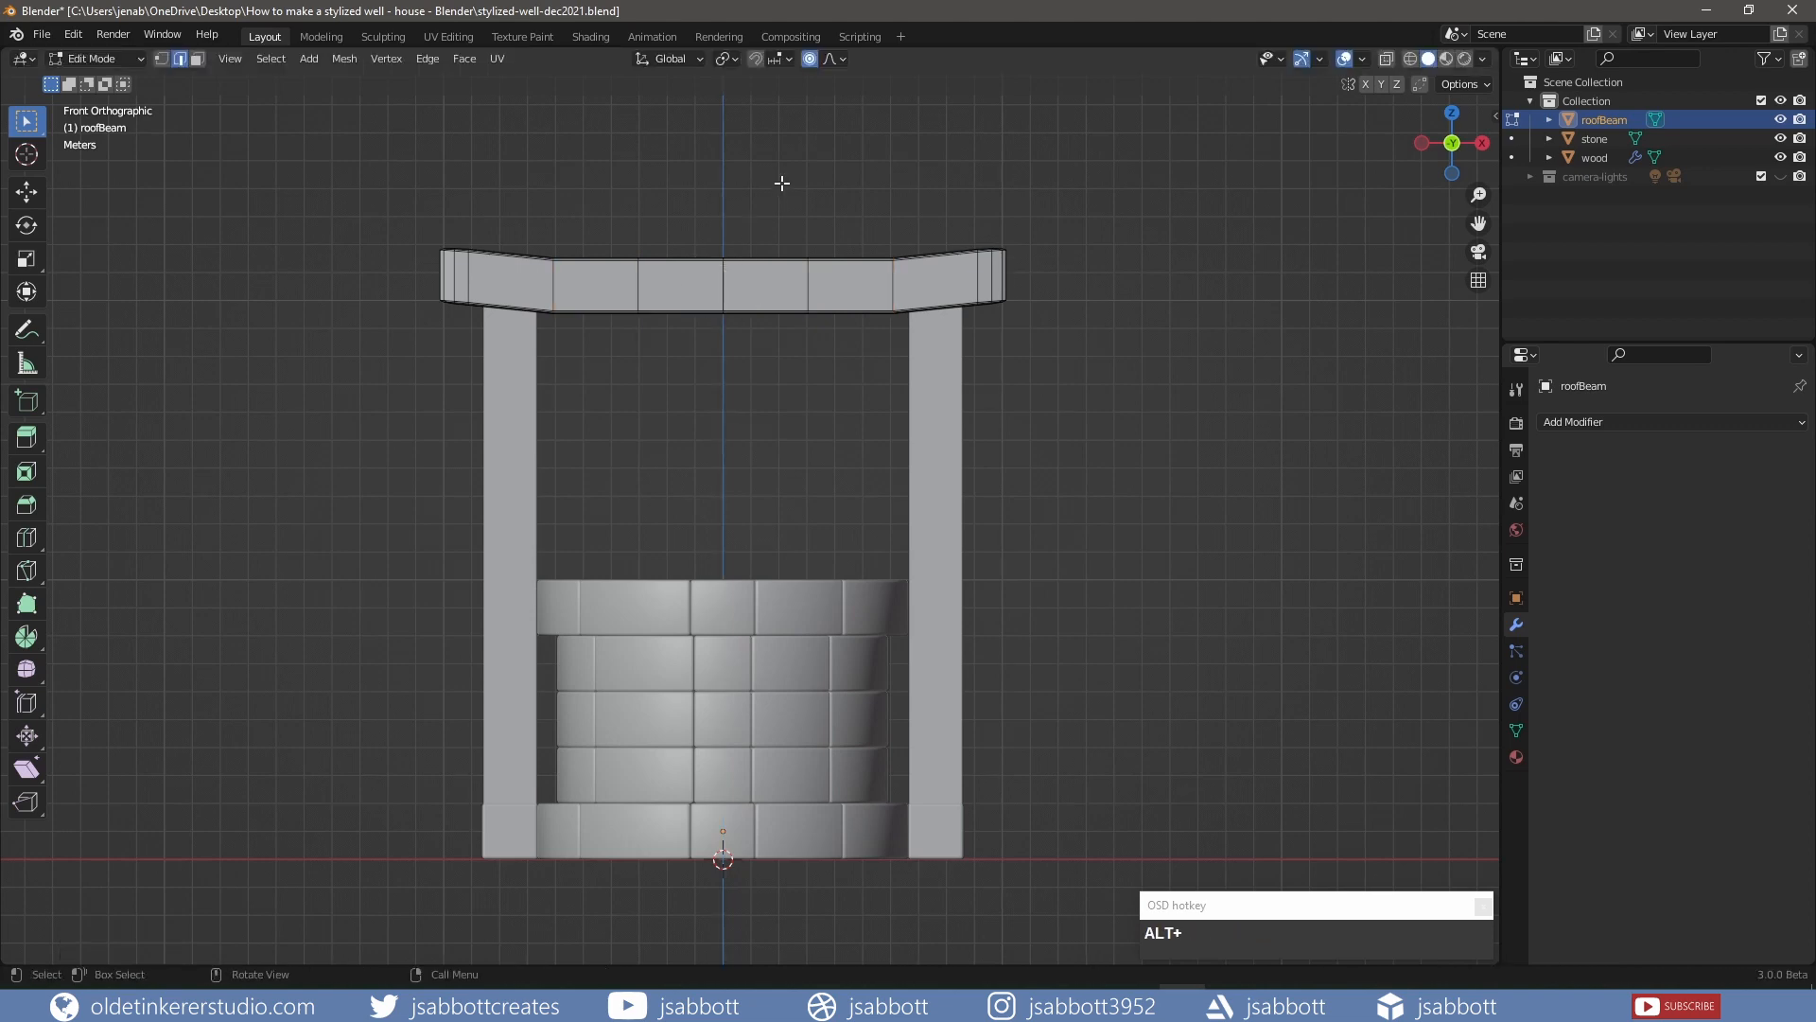
key("o")
key("g")
key("z")
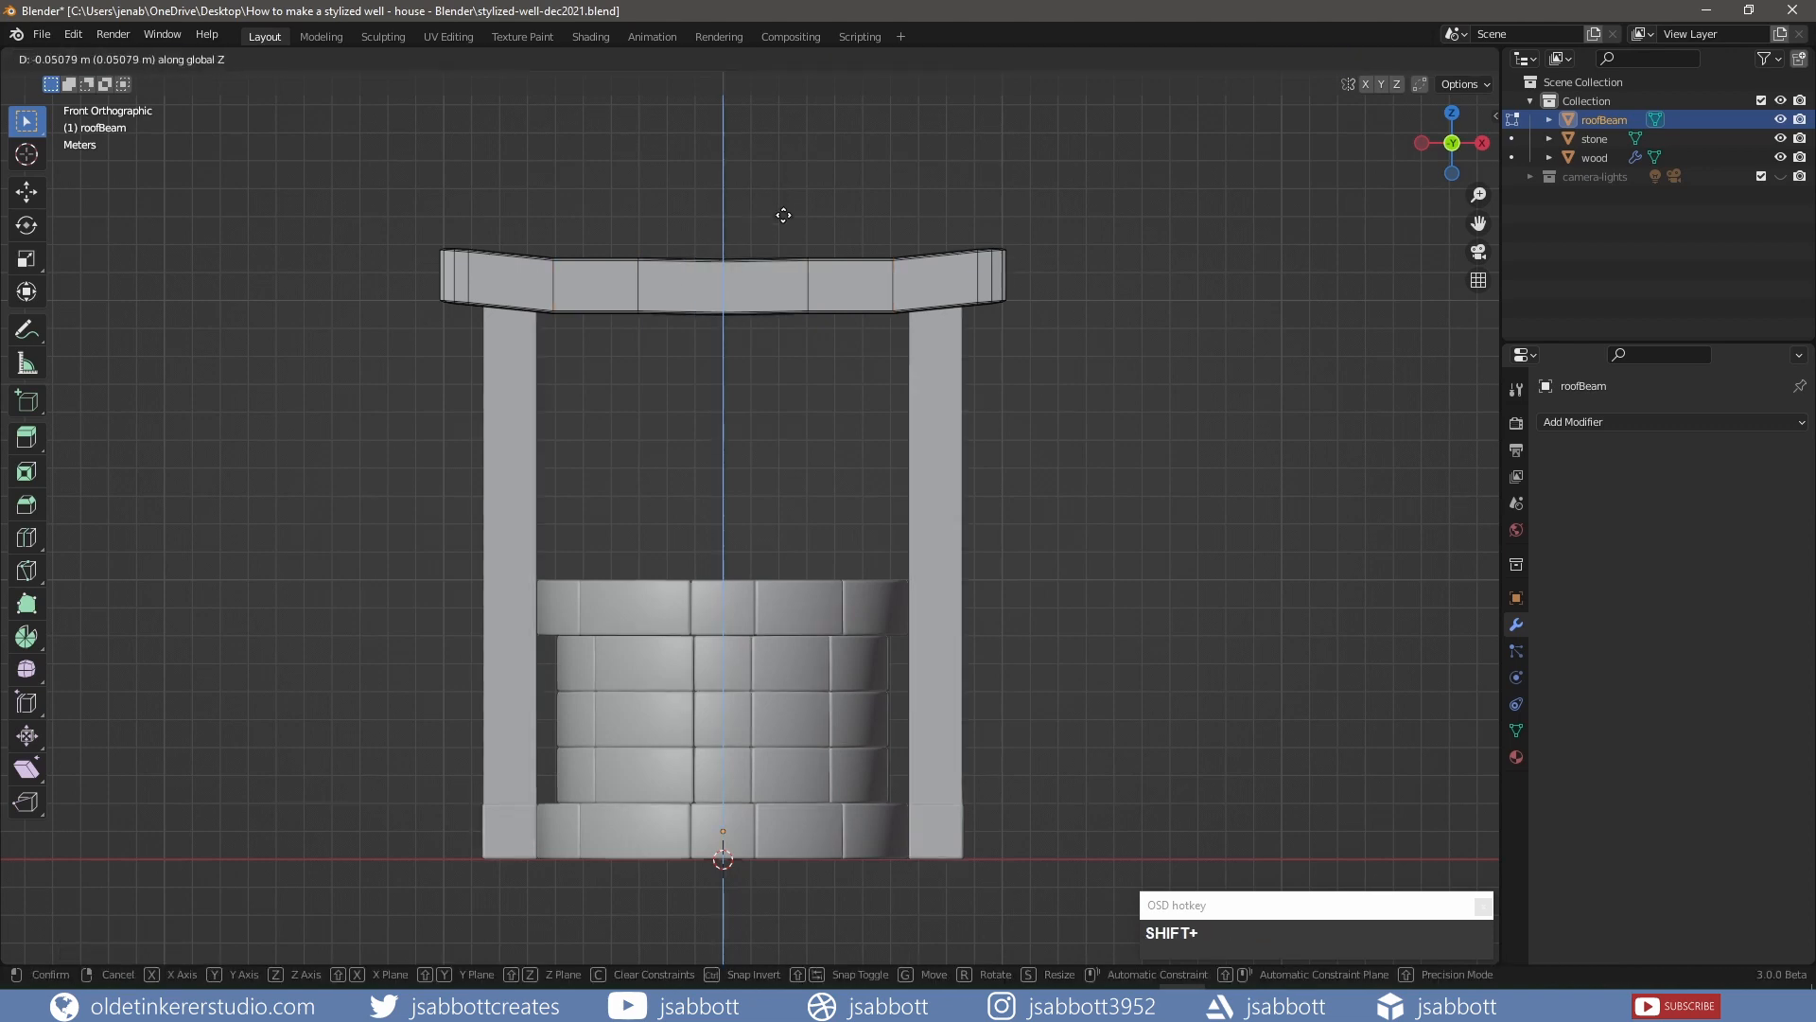
left_click(784, 230, "shift")
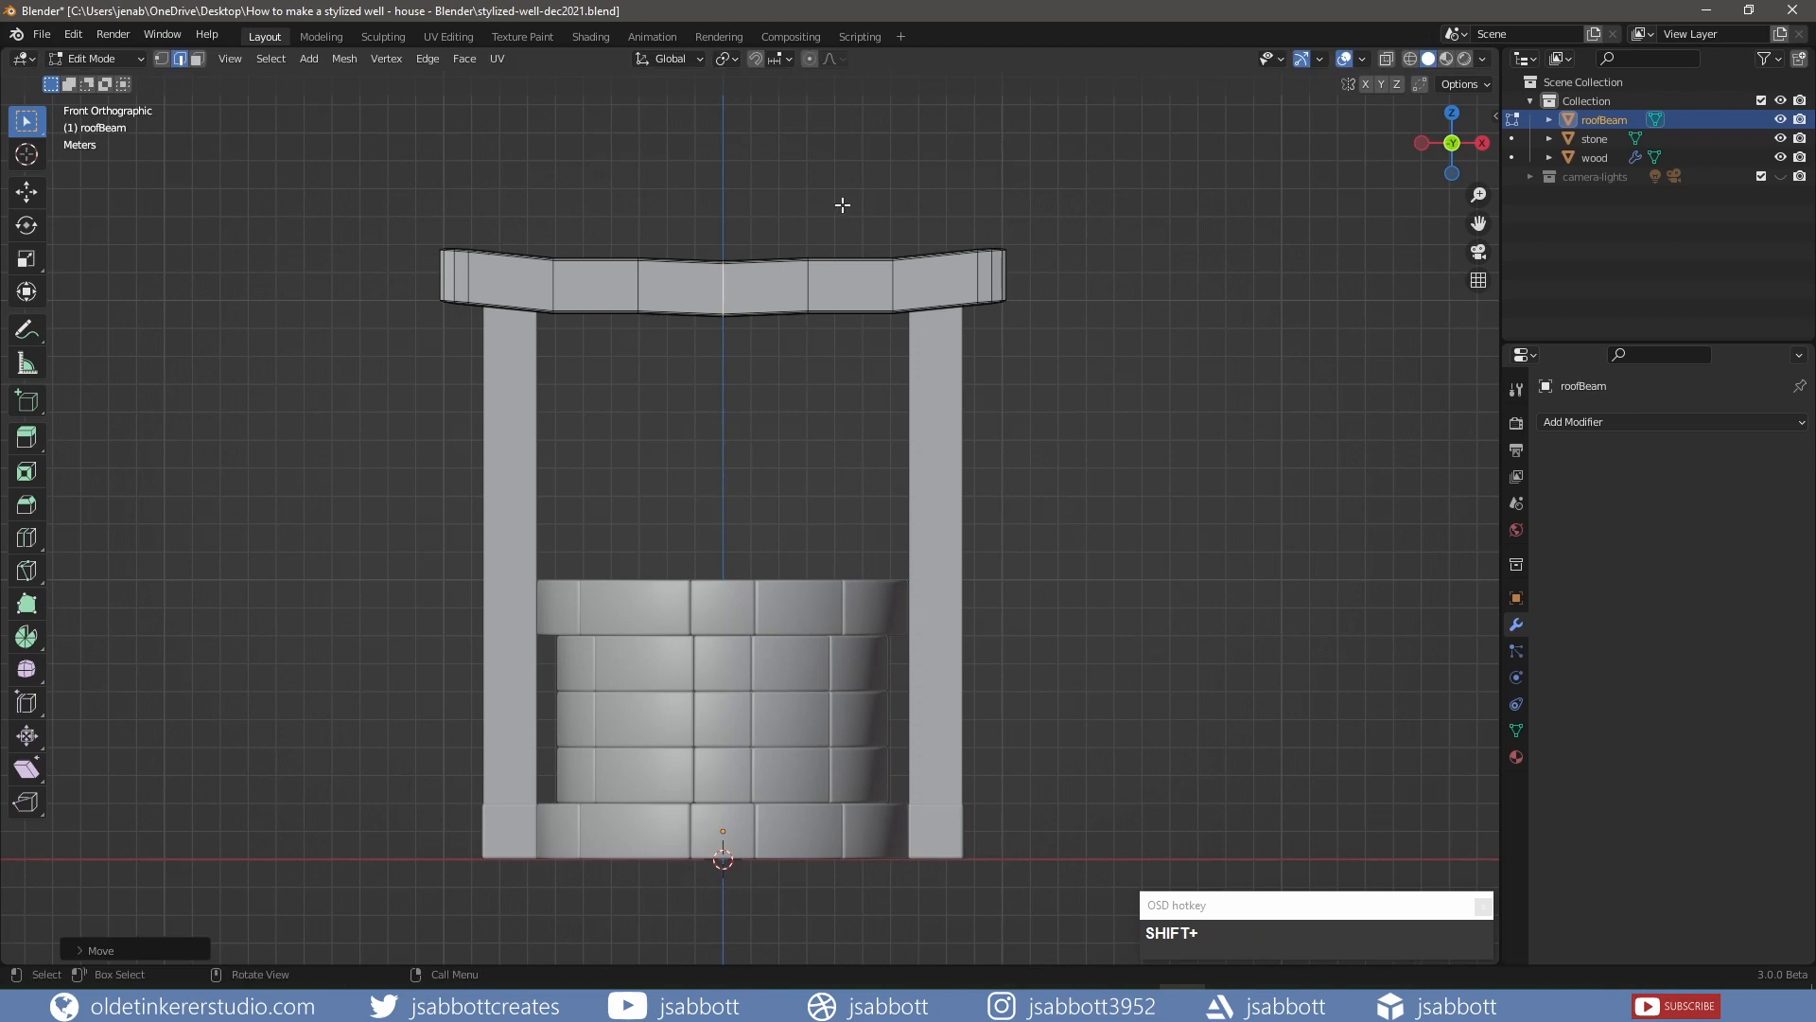
key("Tab")
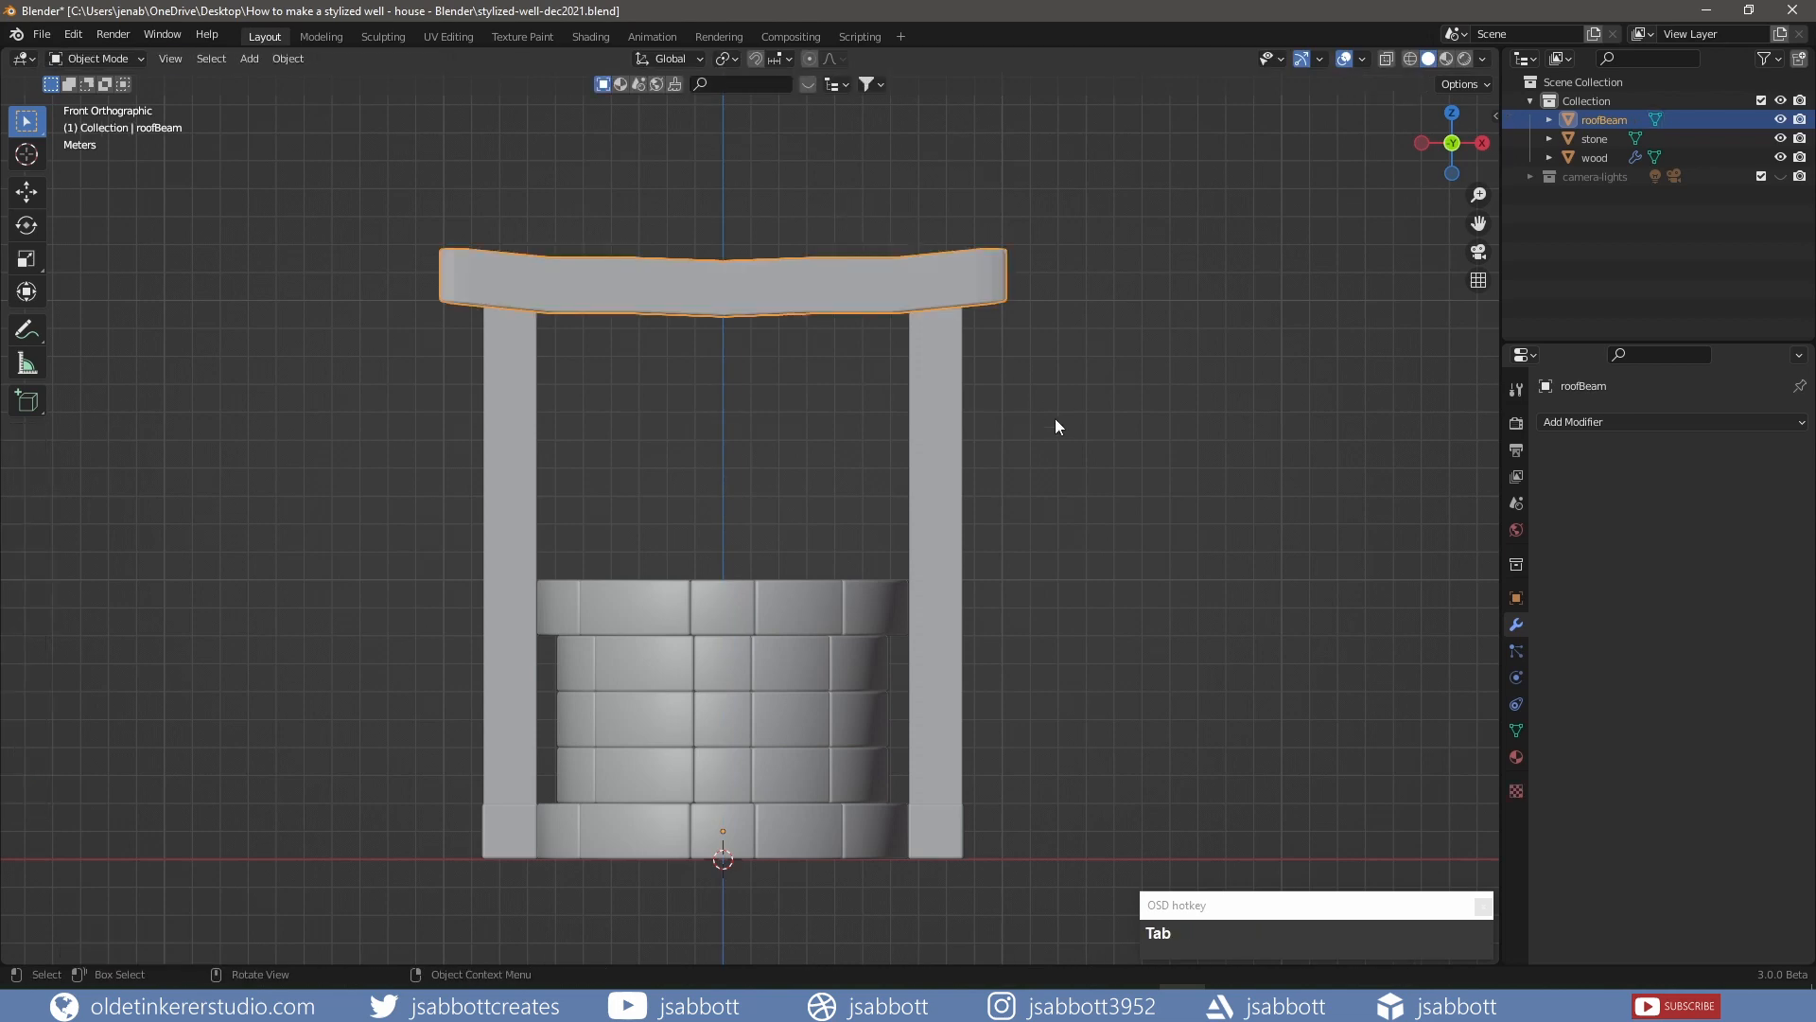
Add a cube mesh at the origin and rename it roof
key("shift+a")
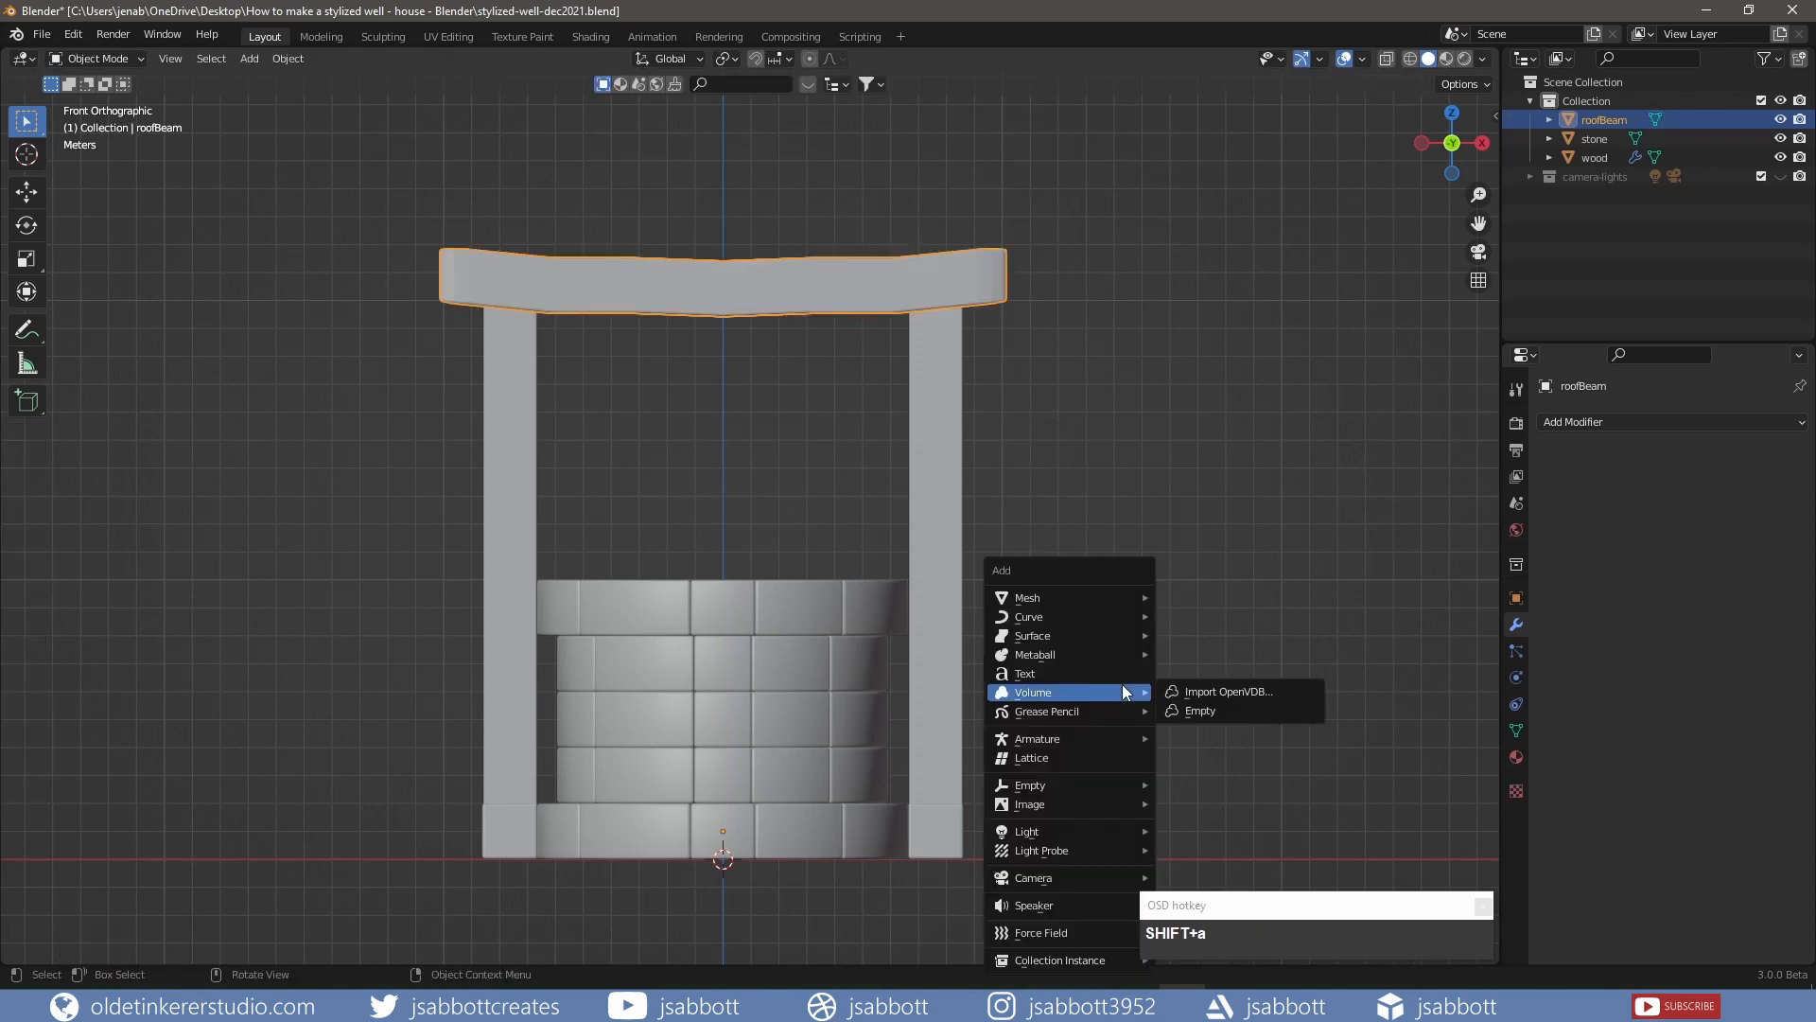
mouse_move(1114, 598)
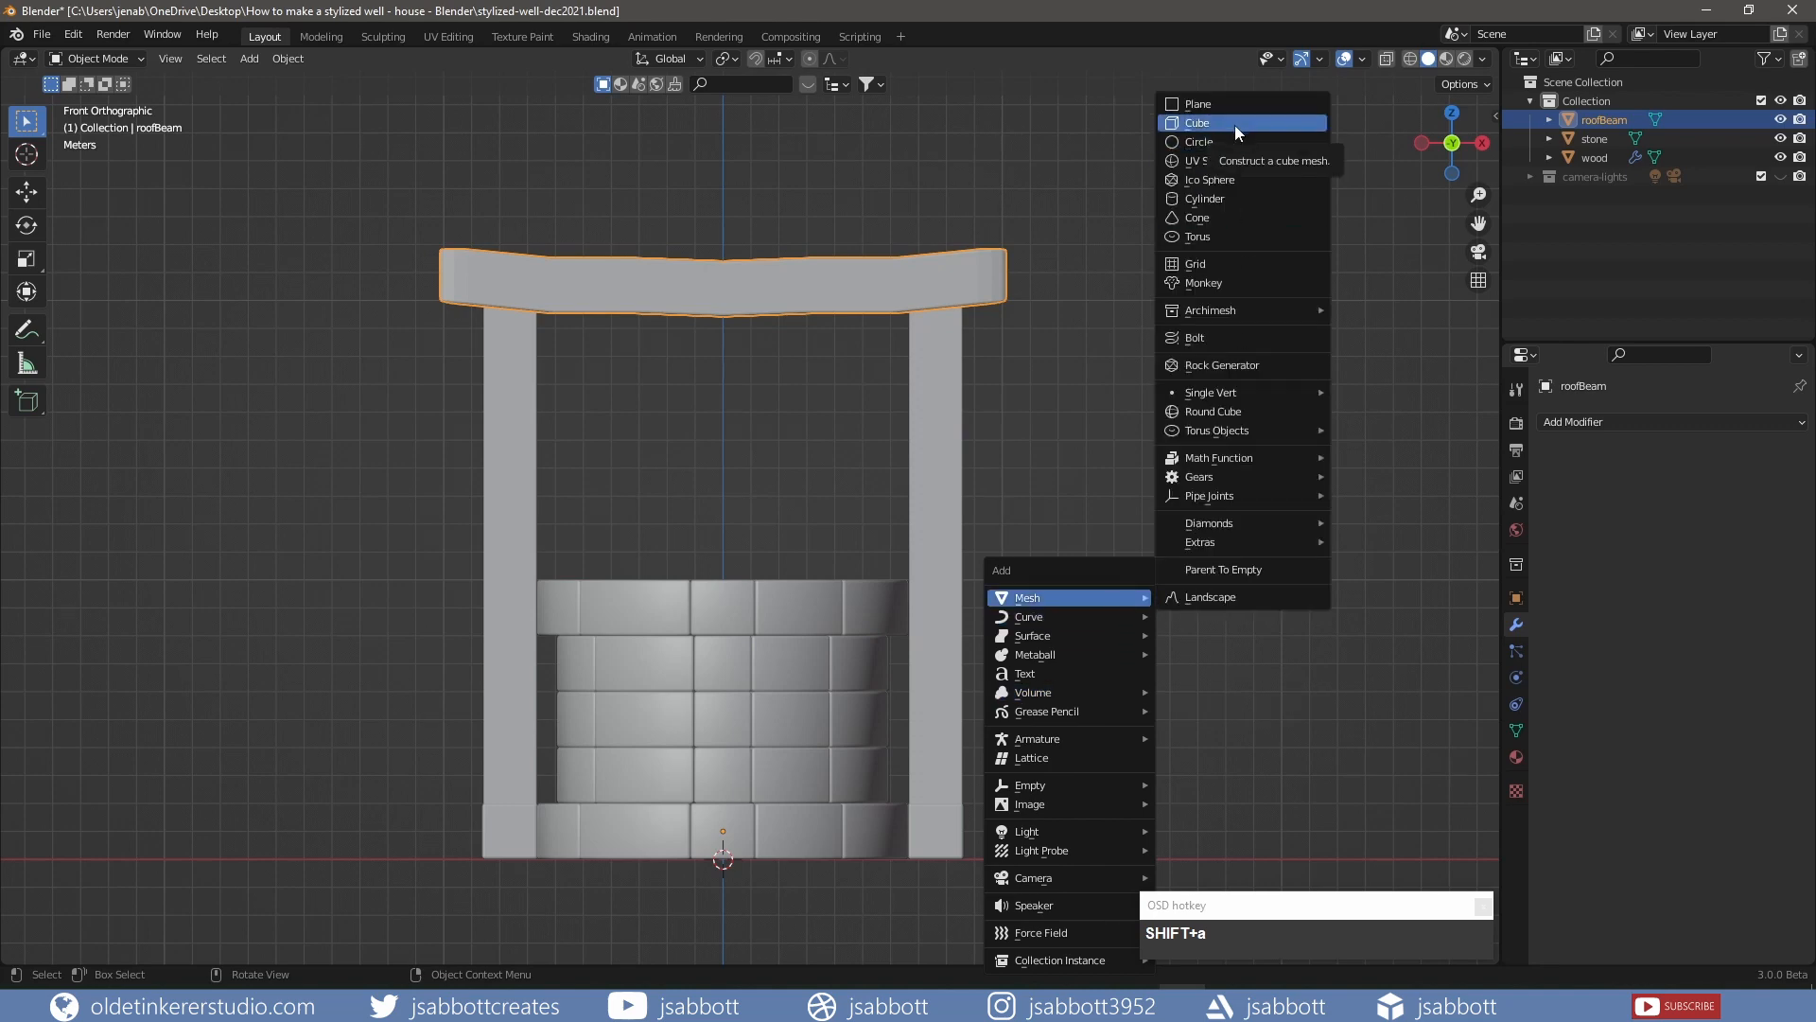
left_click(1235, 125)
double_click(1593, 120)
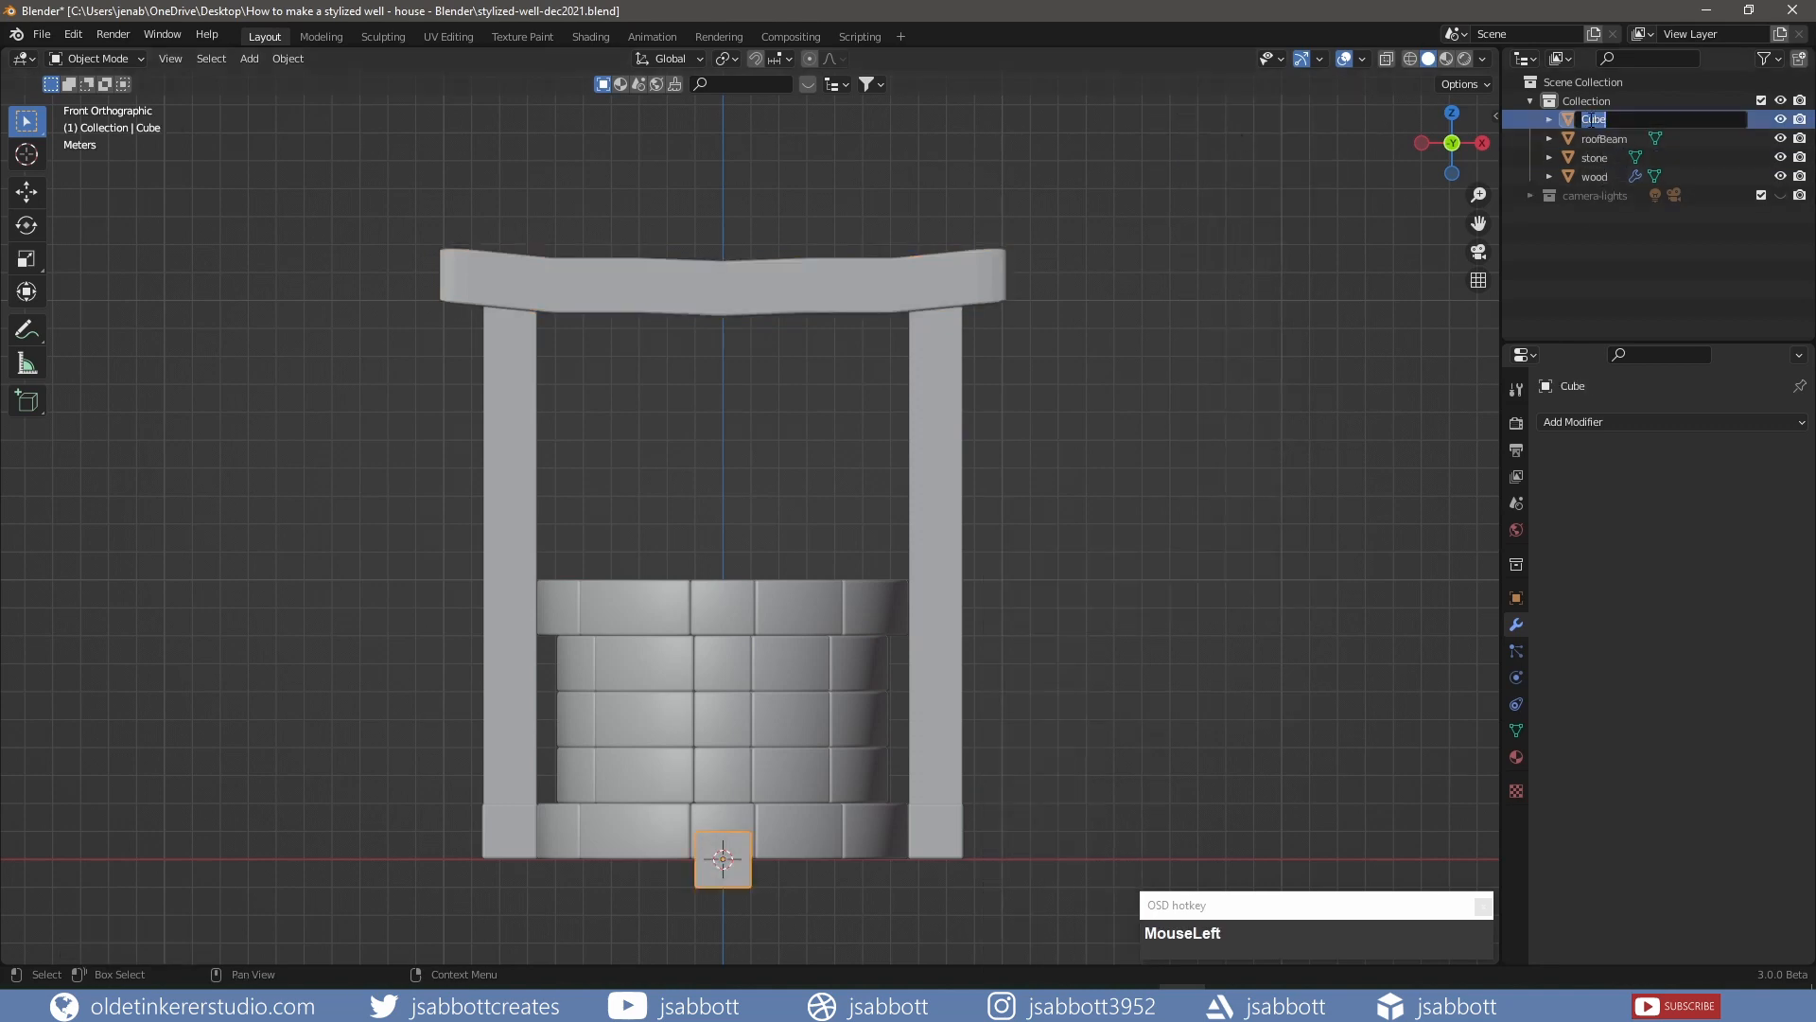
type("roof")
key("Return")
left_click(1660, 422)
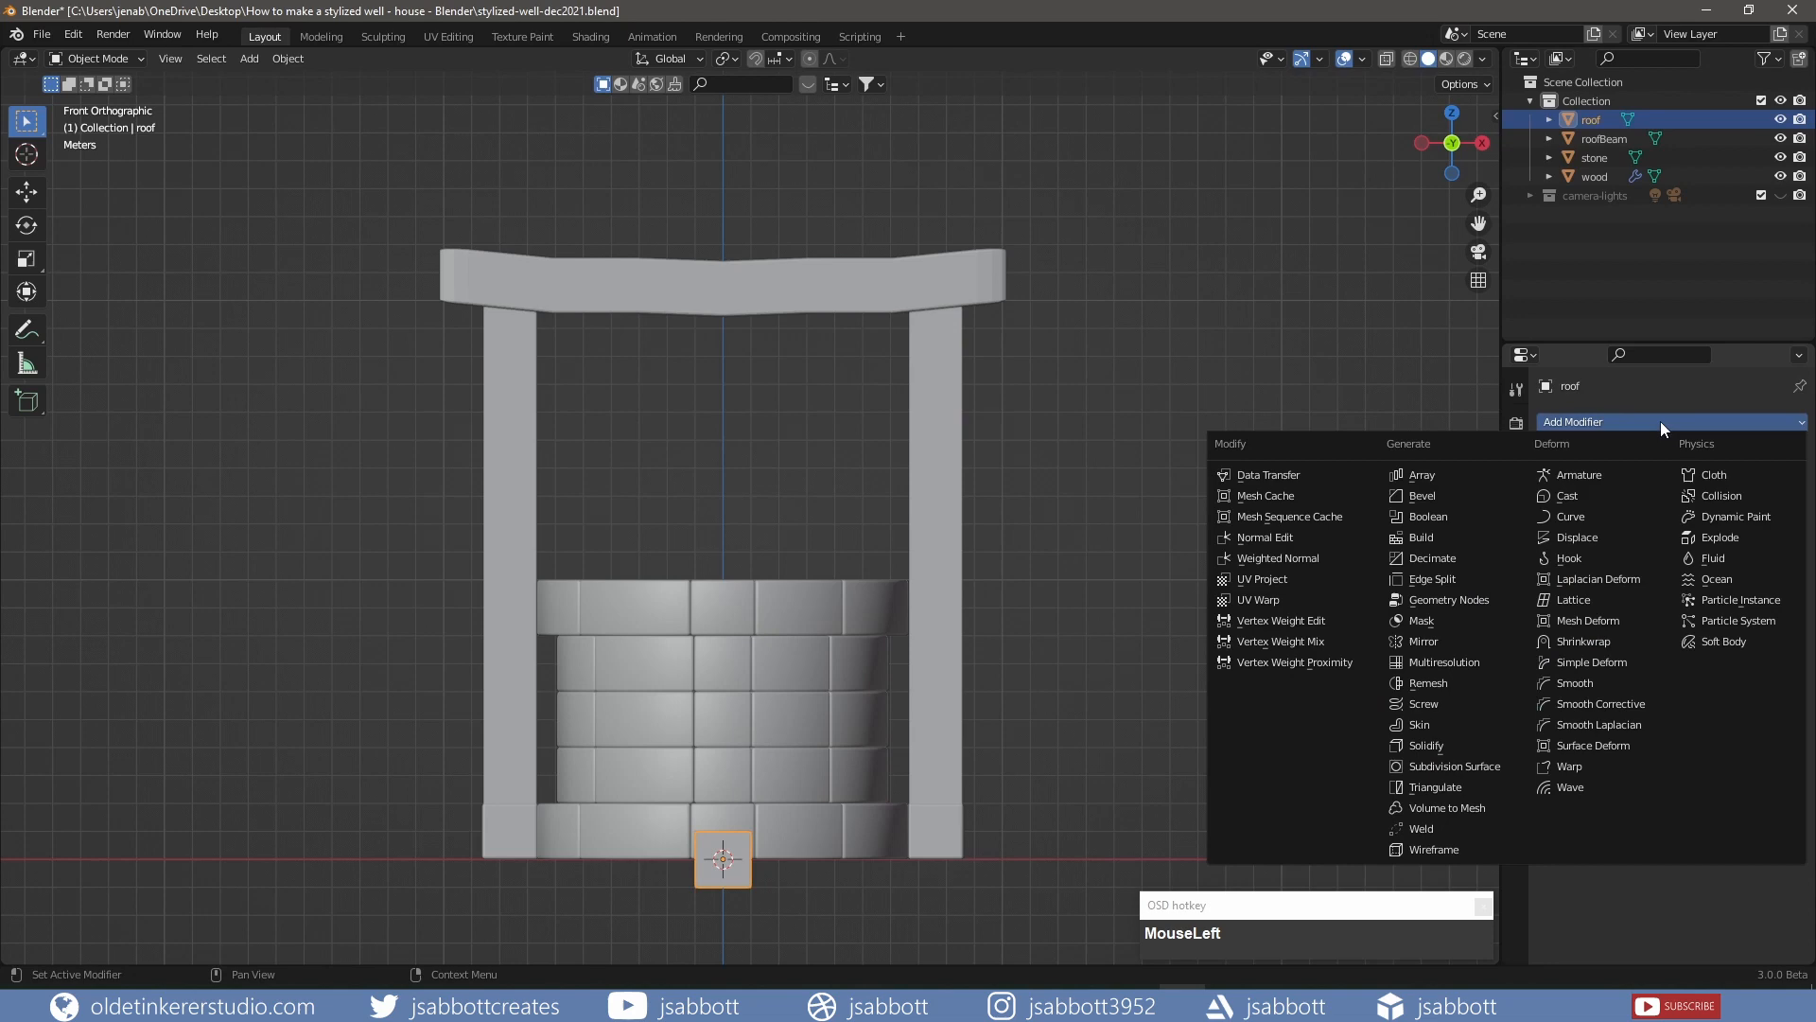
left_click(1463, 501)
key("ctrl+z")
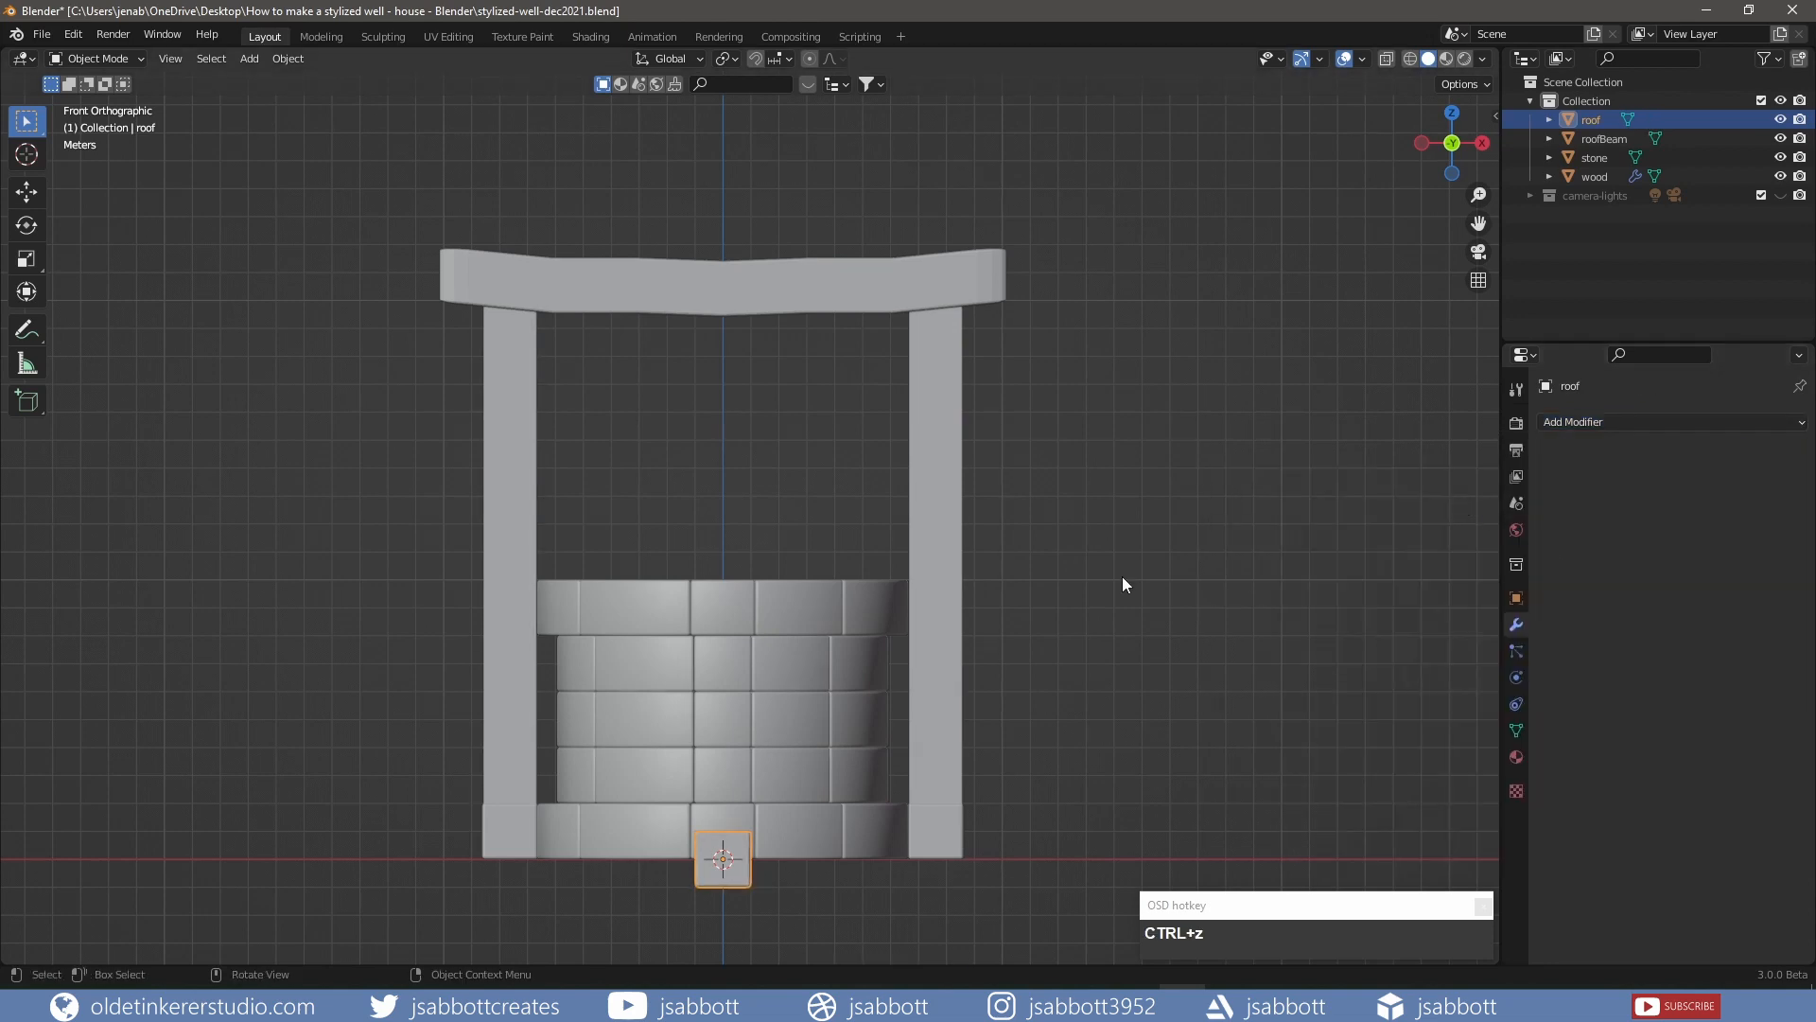
In Edit Mode, raise the whole roof cube 20 m along Z and move it about 7.7 m along X onto the post
key("Tab")
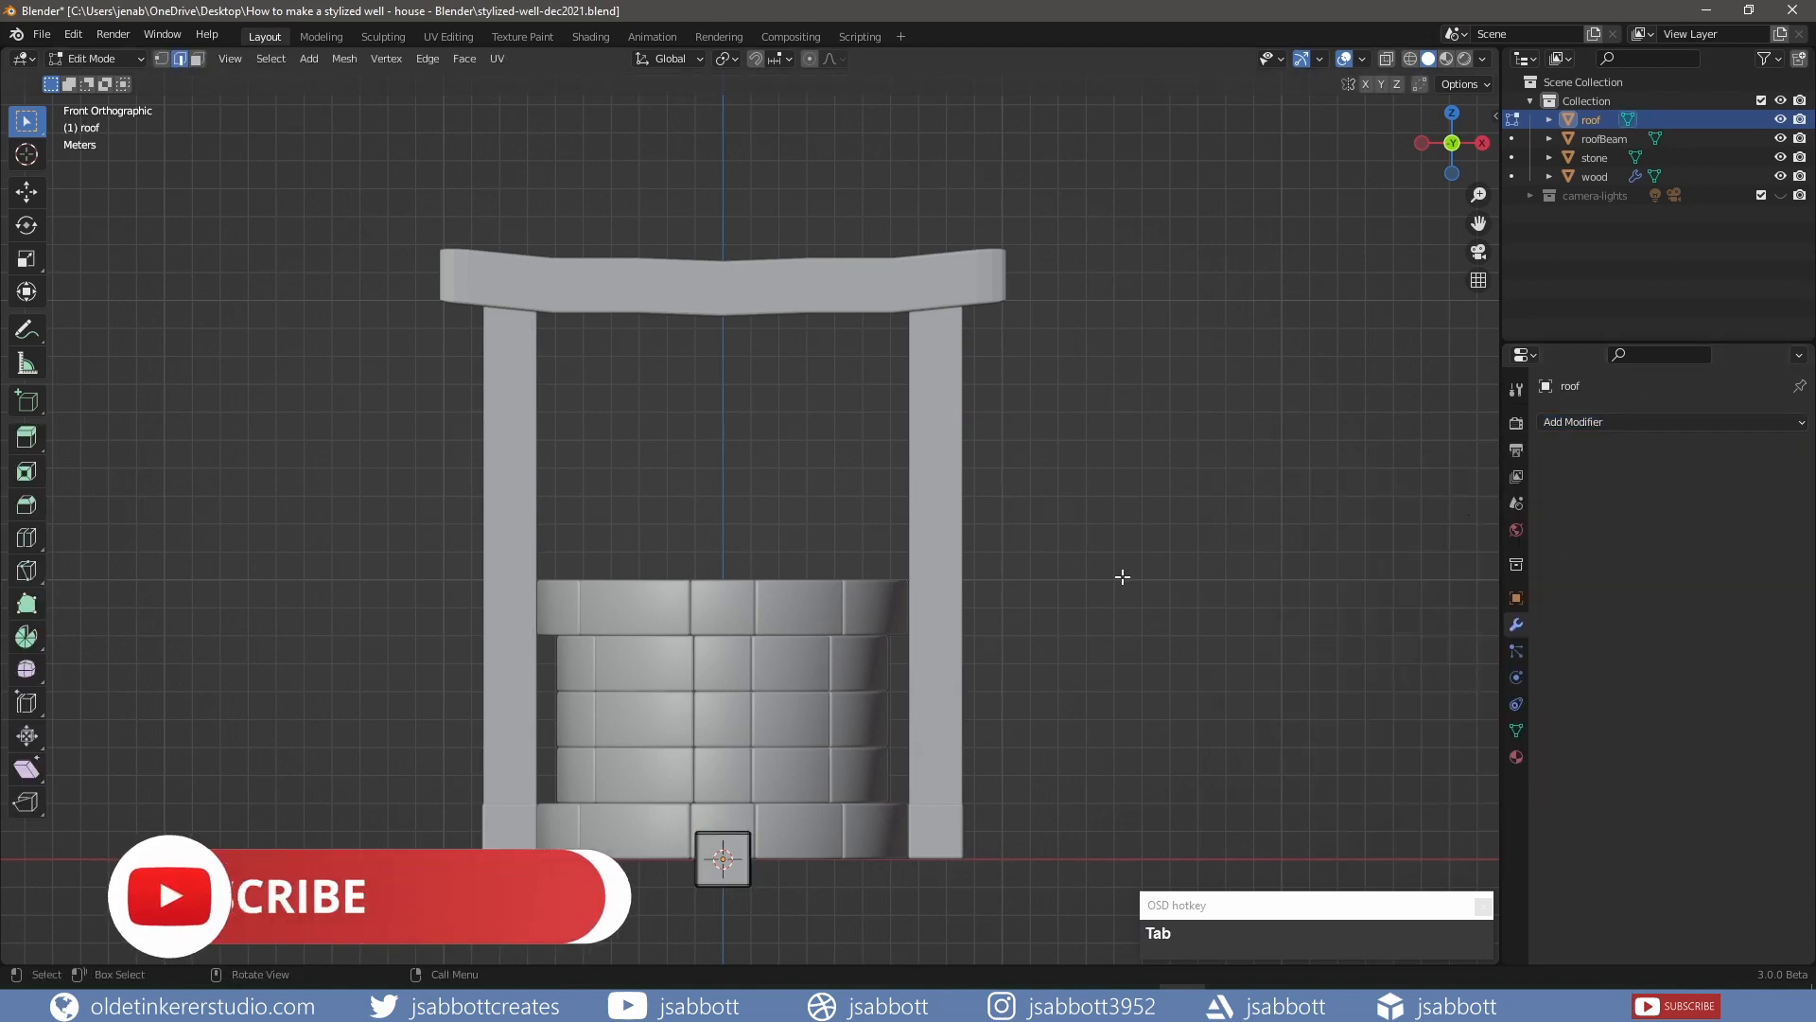
type("agz20")
left_click(1122, 576)
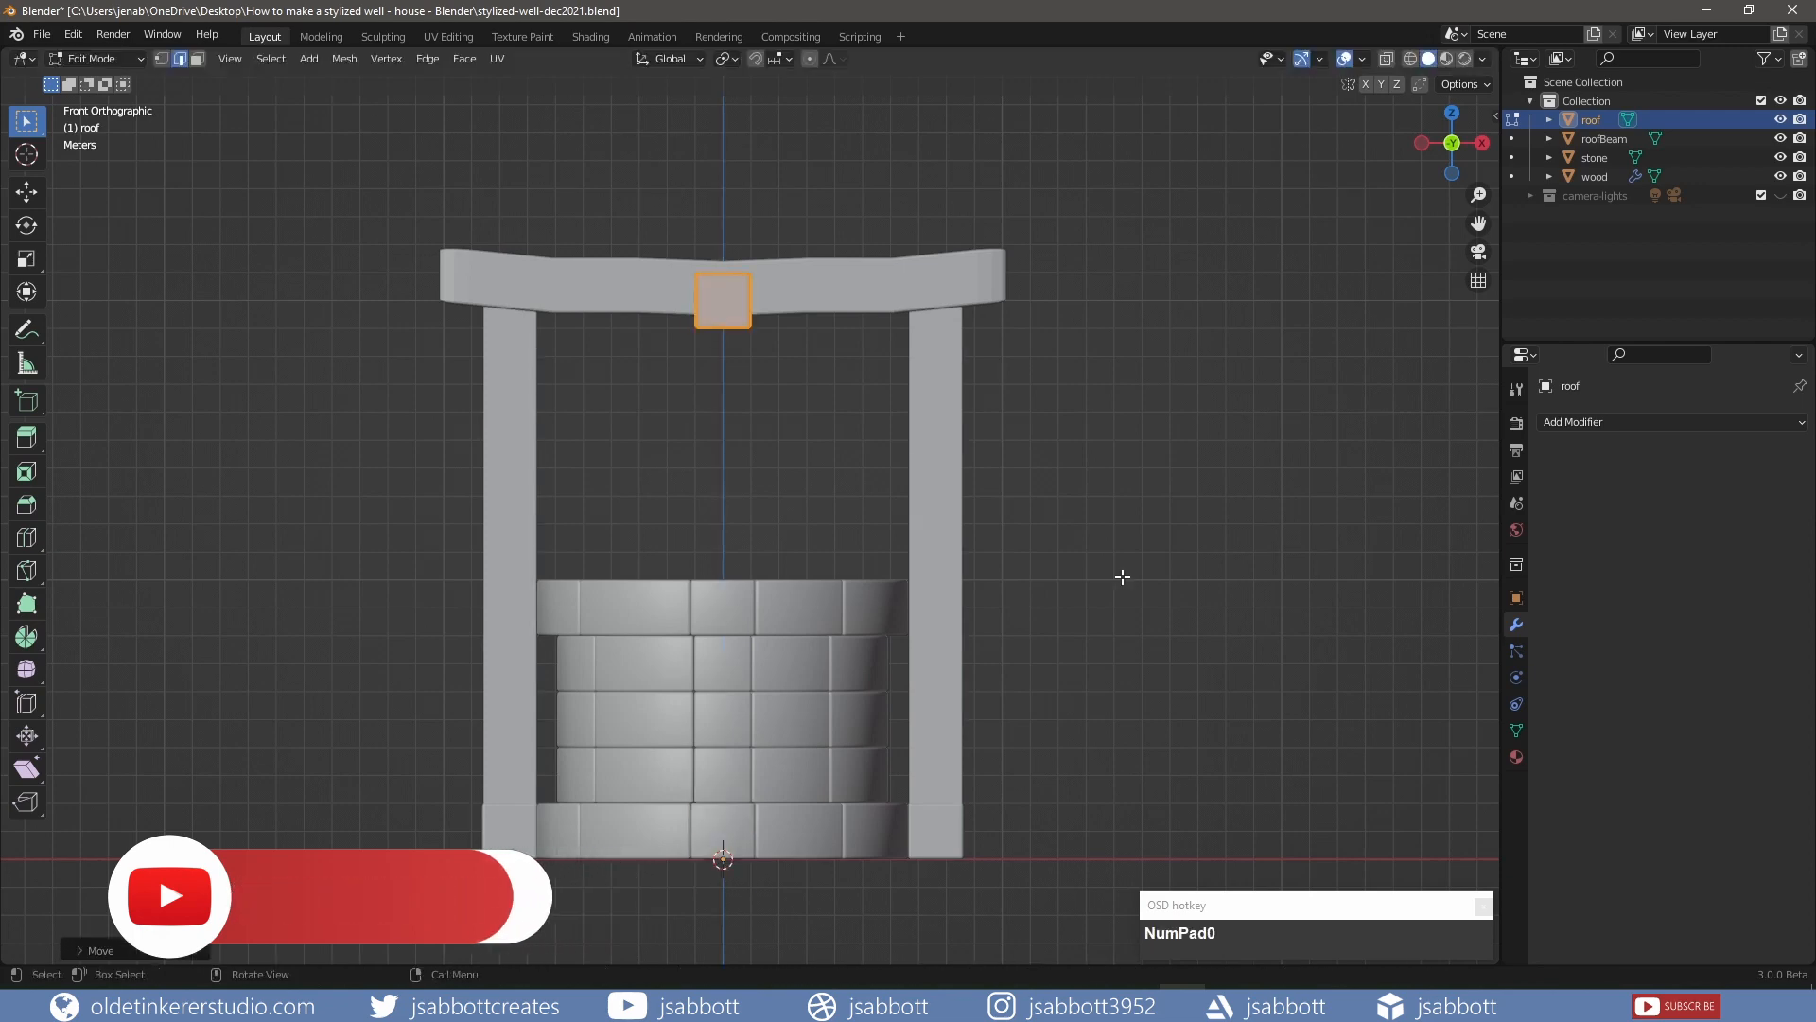
key("g")
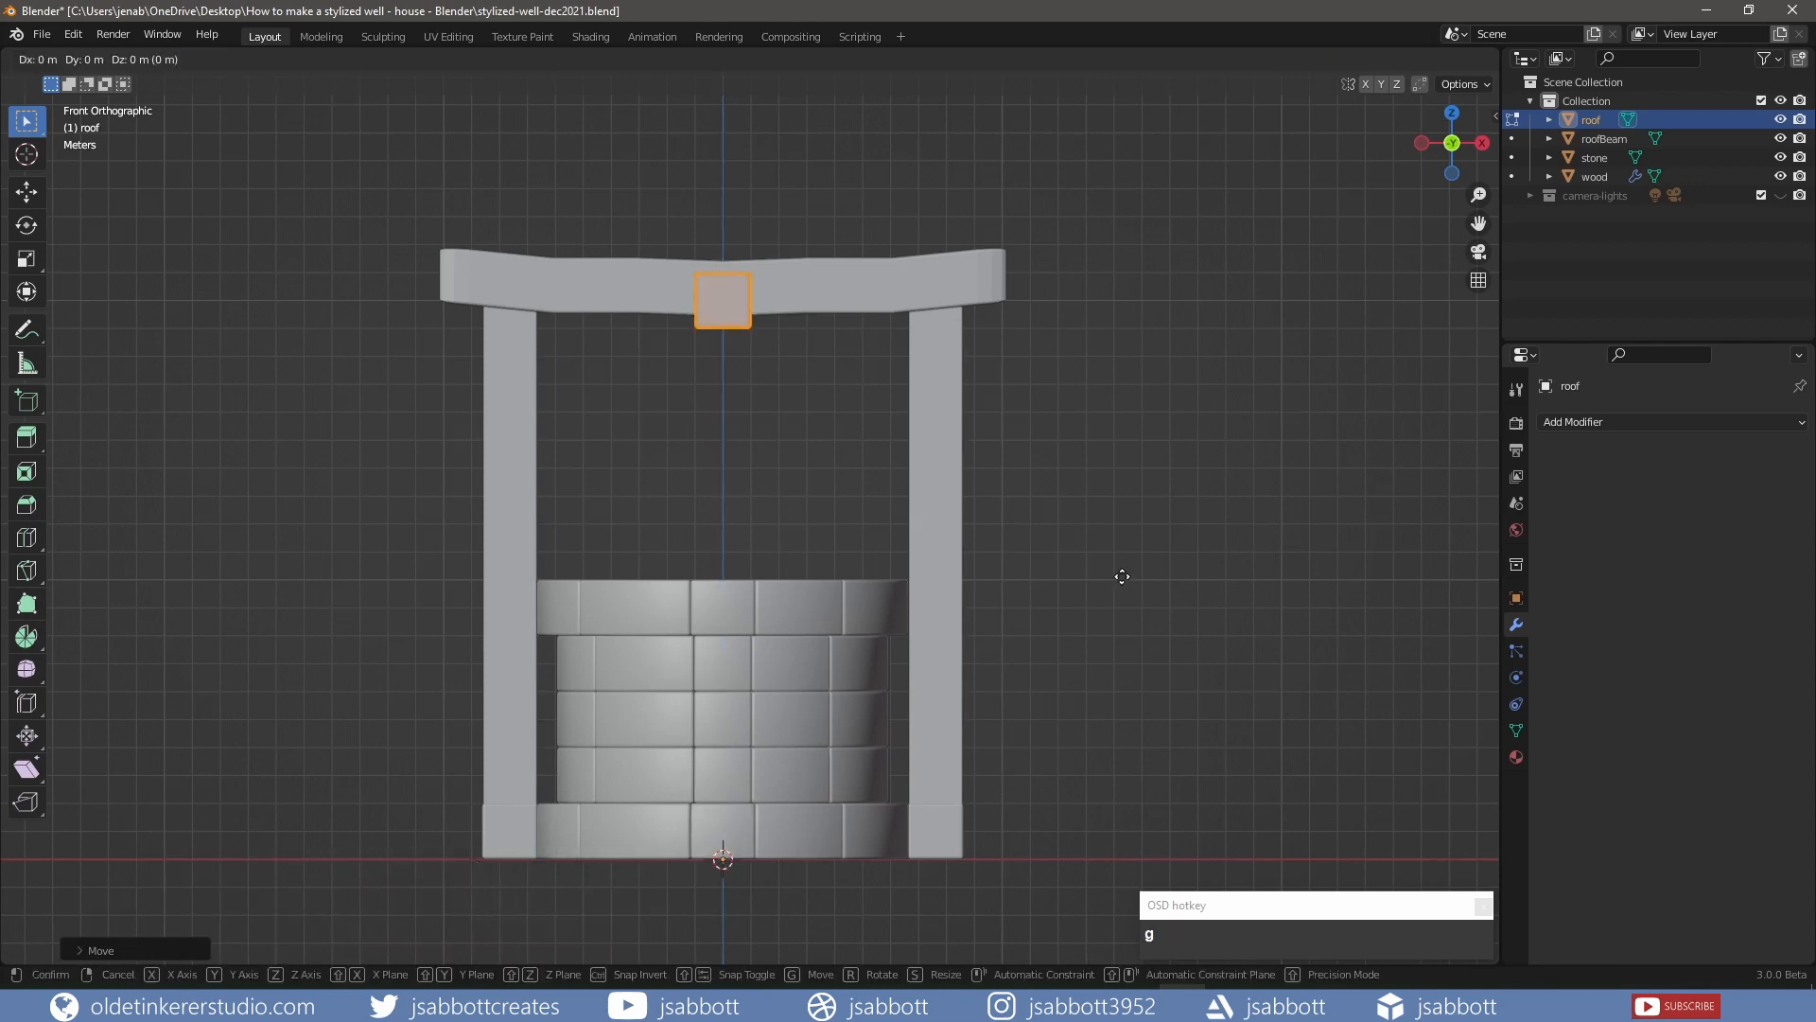
key("x")
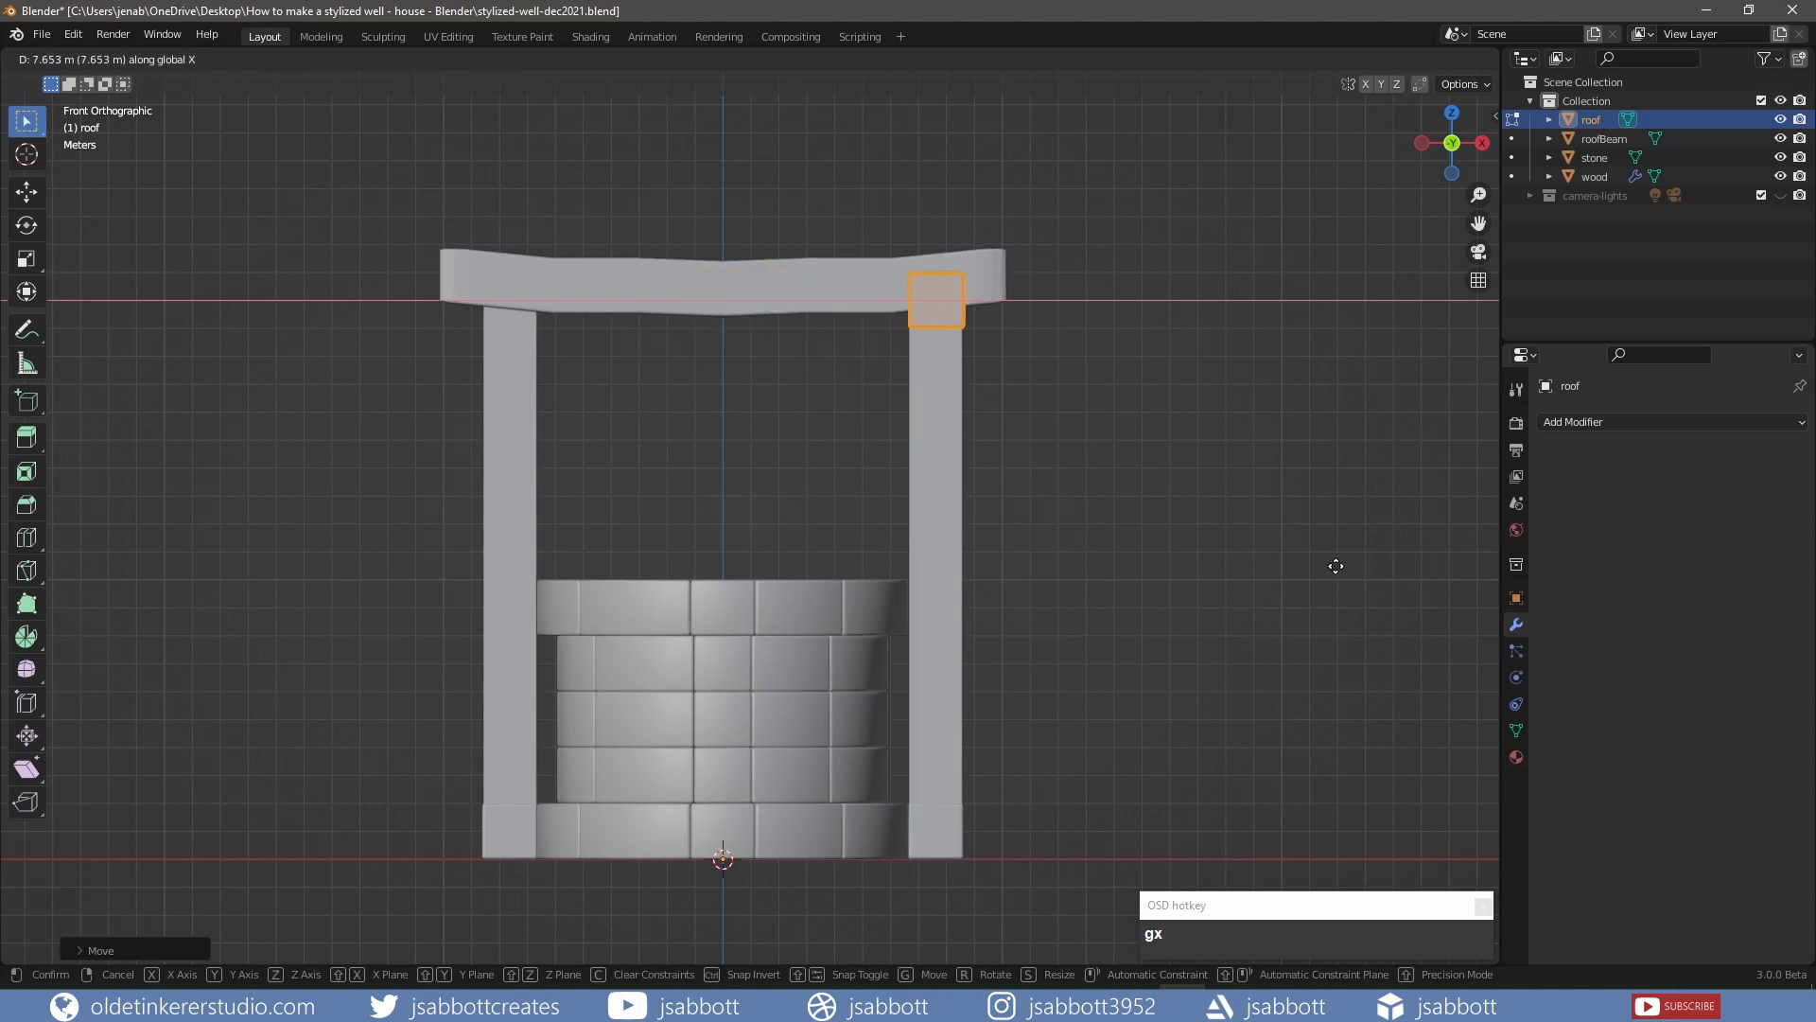
left_click(1335, 566)
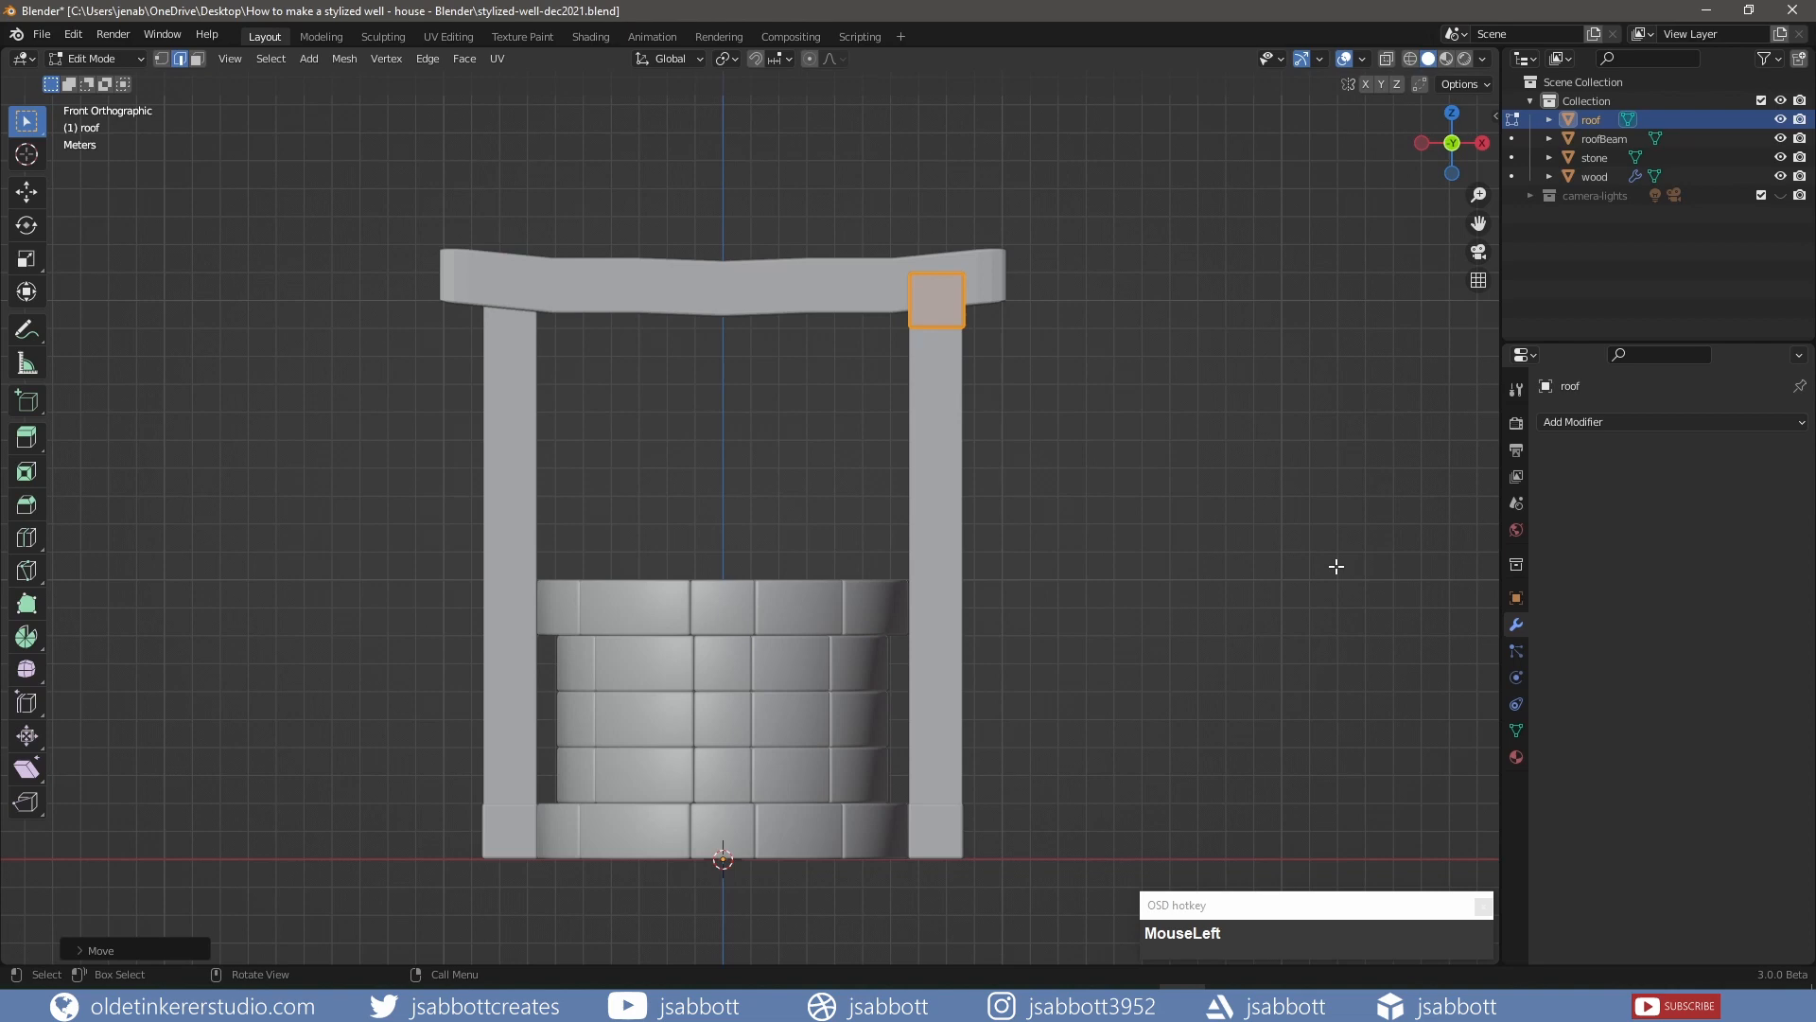
Move the roof cube along Y until it meets the post's front face, and add a Mirror modifier across the X axis
key("KP_3")
key("g")
key("y")
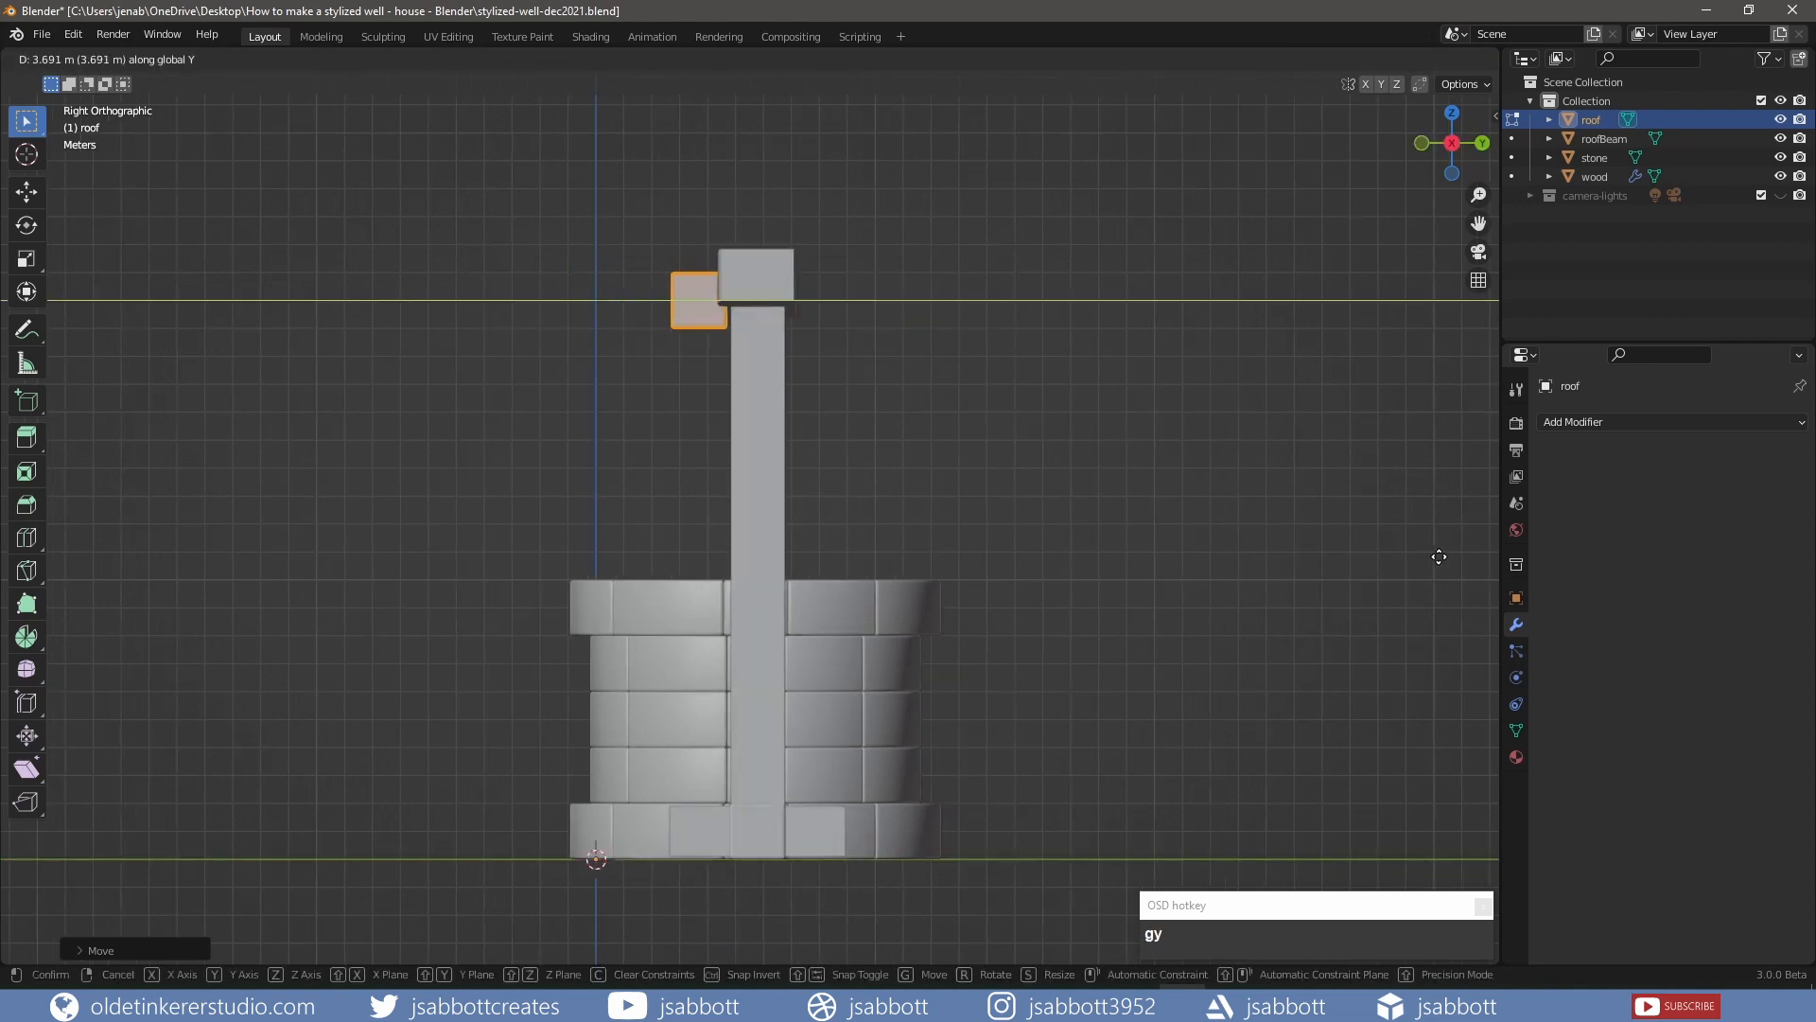
left_click(1439, 558)
left_click(1655, 421)
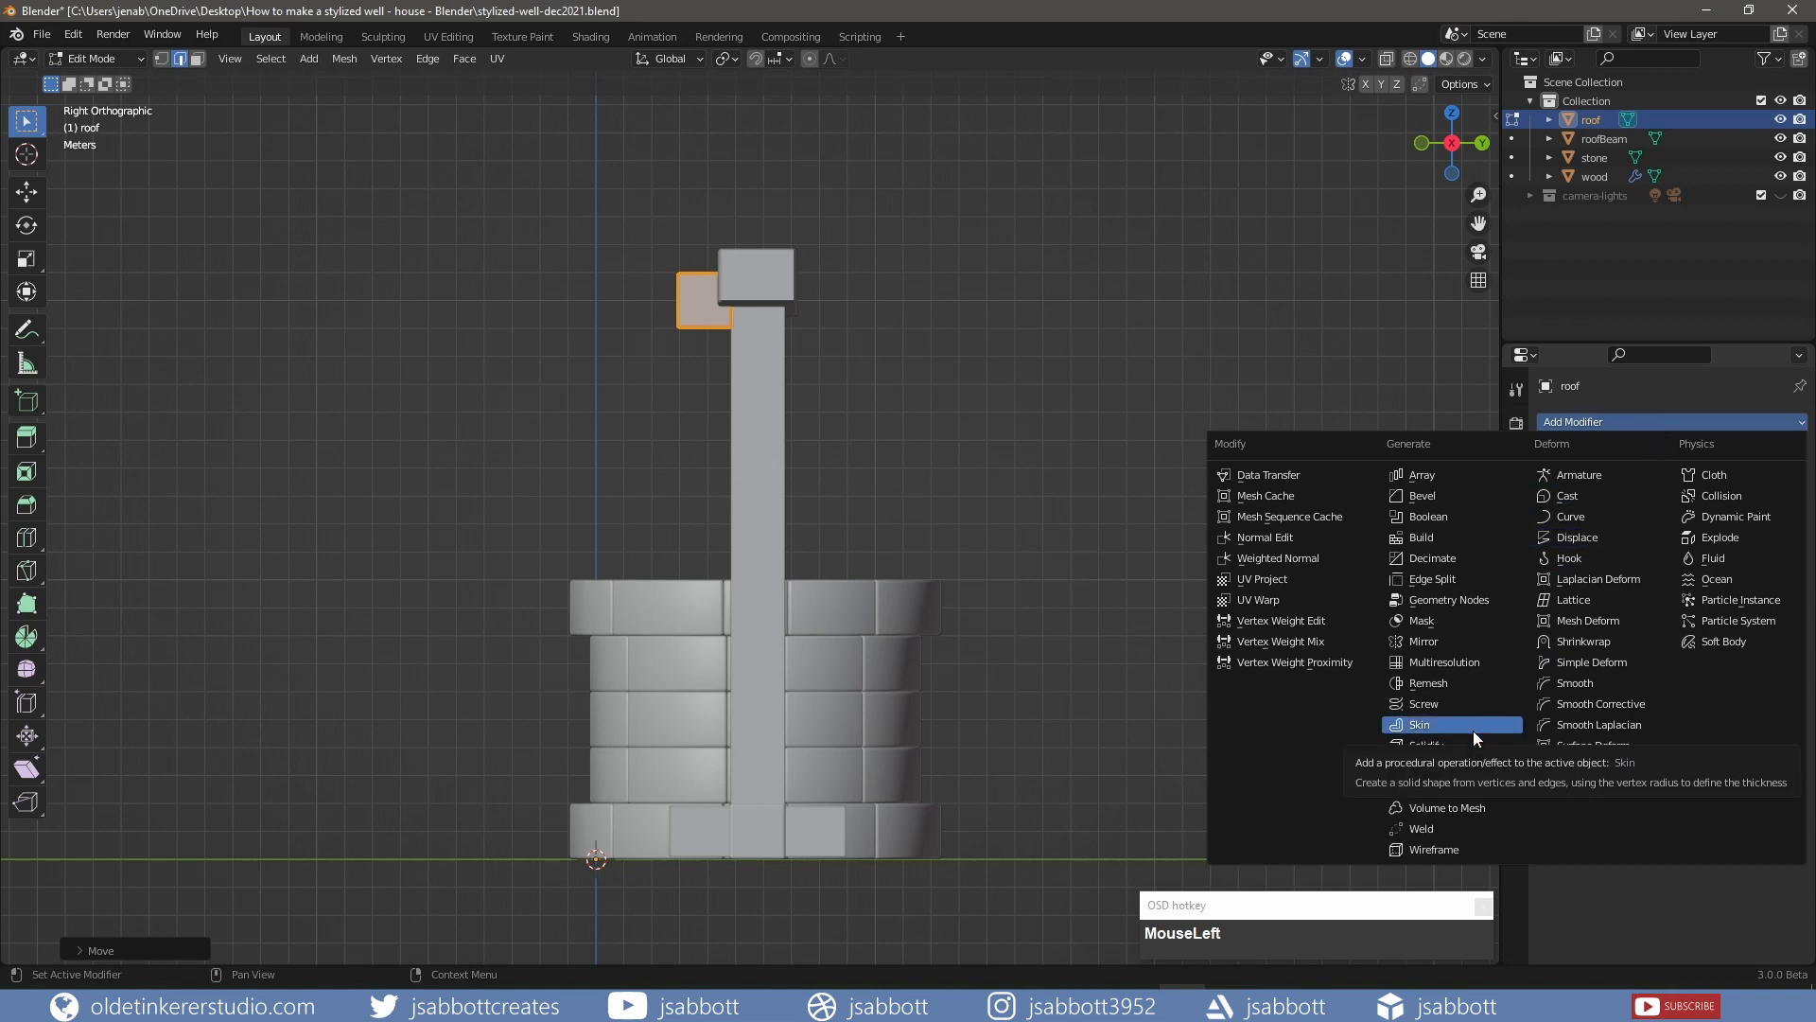
left_click(1439, 642)
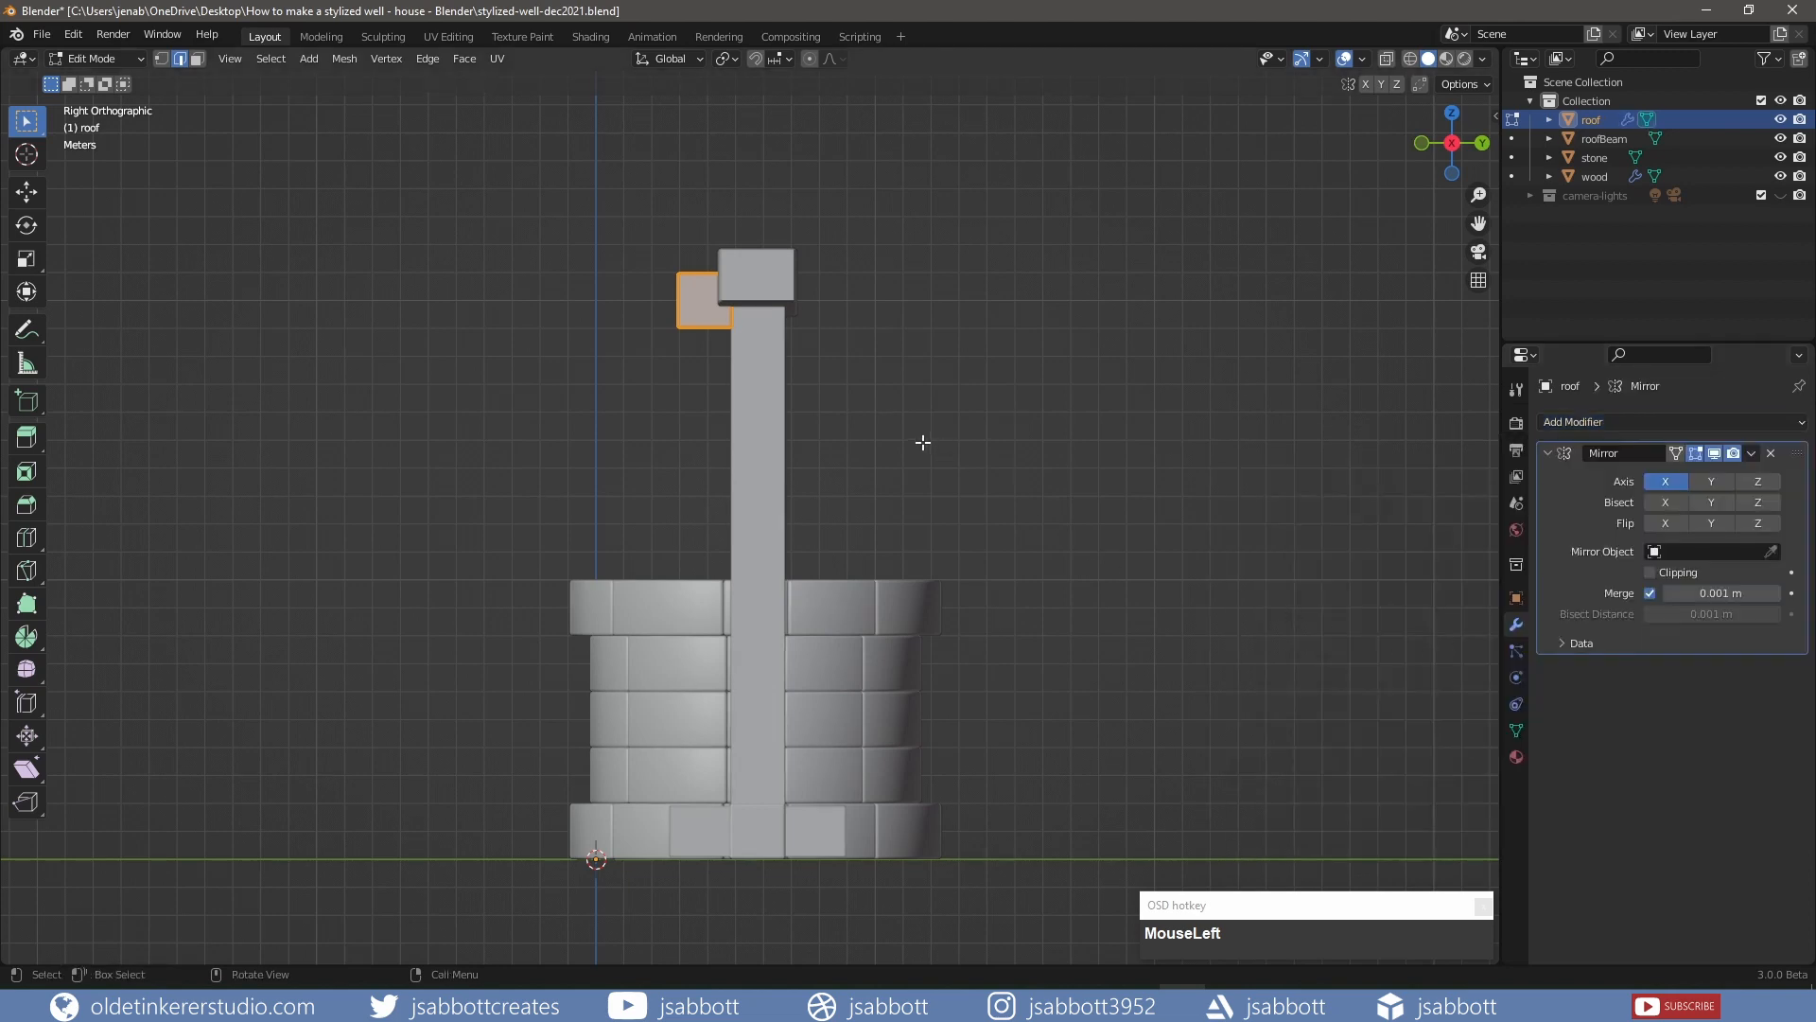
Select the roof cube's front face and move it along Y to lengthen the block out past the front of the ring wall
middle_click_drag(923, 442, 1050, 495, "shift")
key("shift+z")
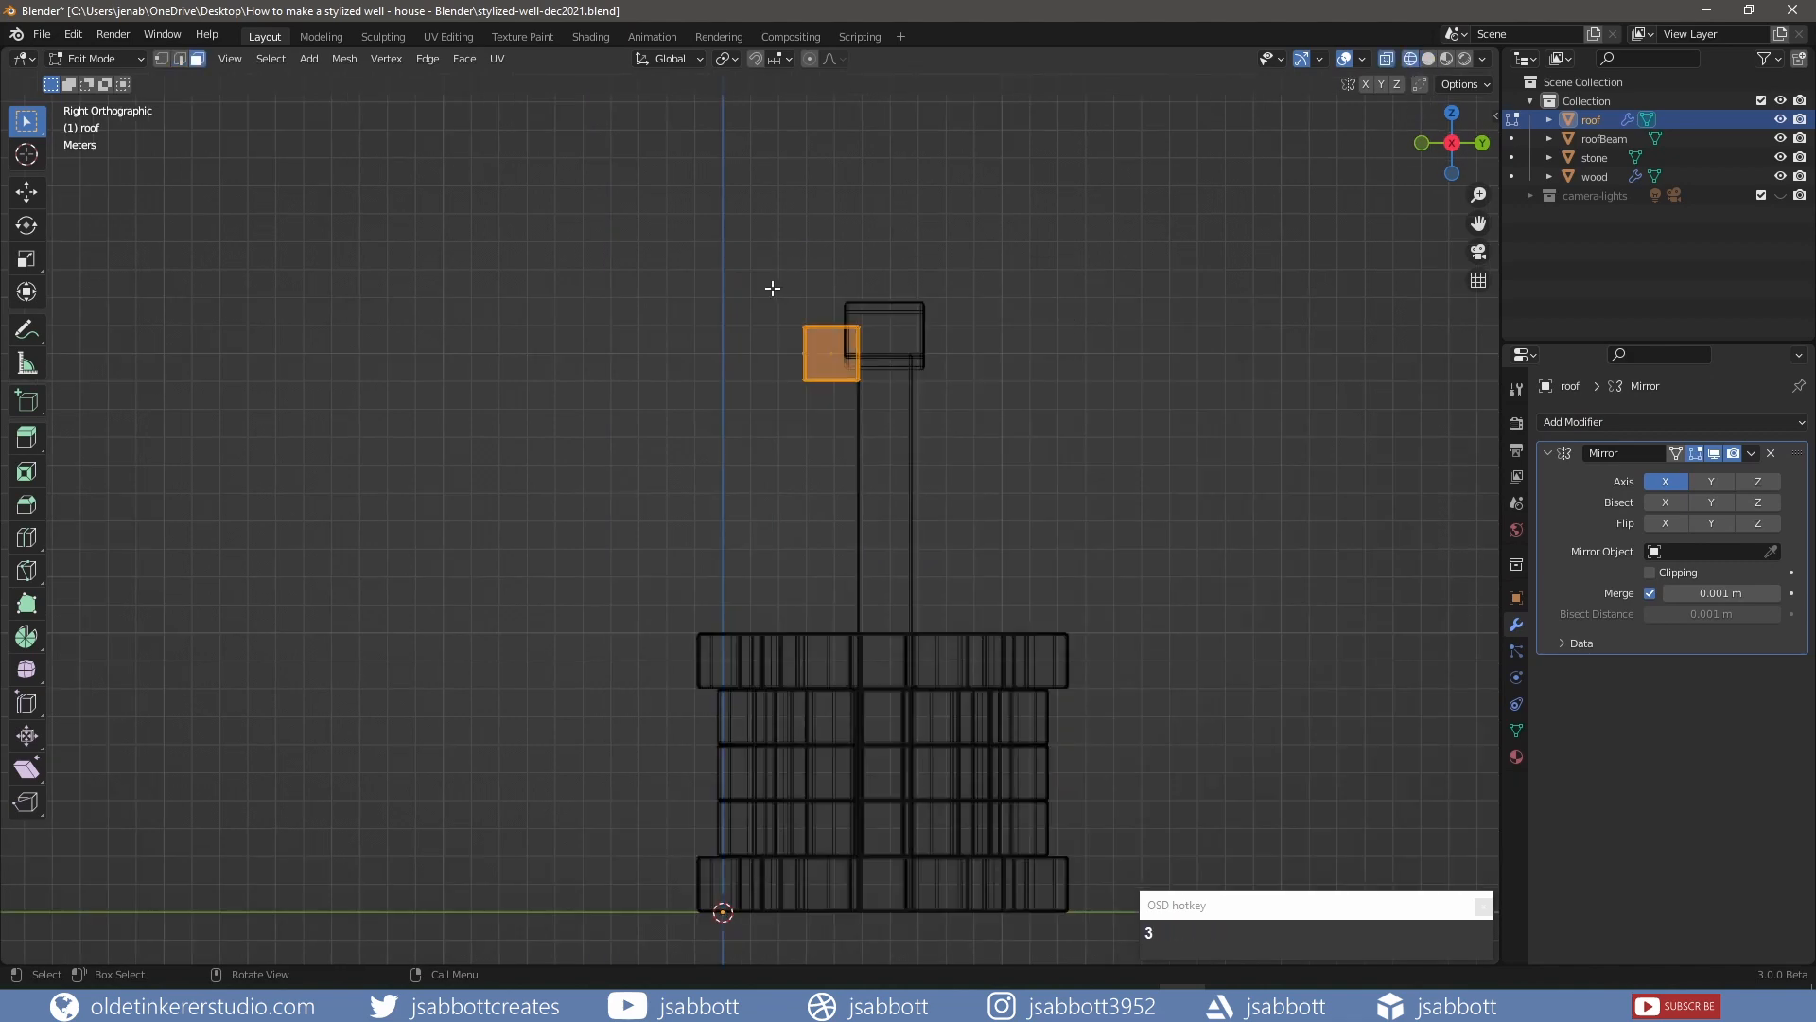
left_click_drag(774, 289, 826, 407)
key("g")
key("y")
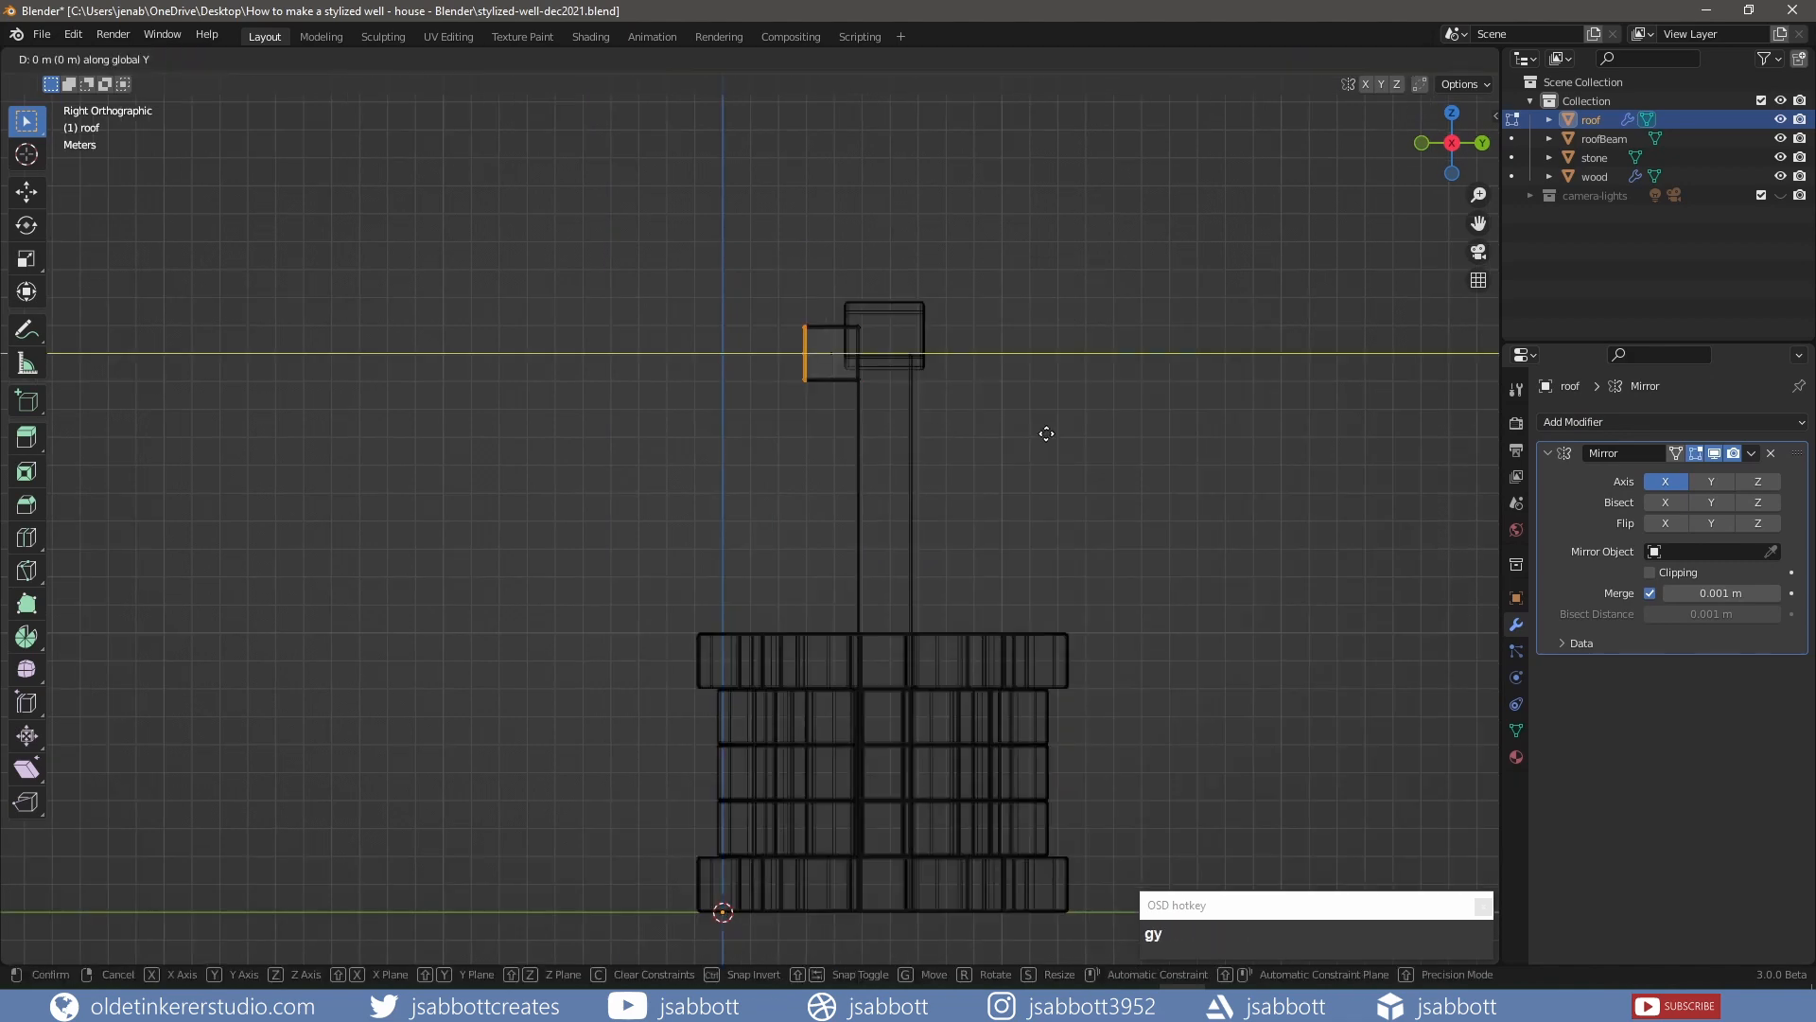
left_click(880, 444)
key("shift+z")
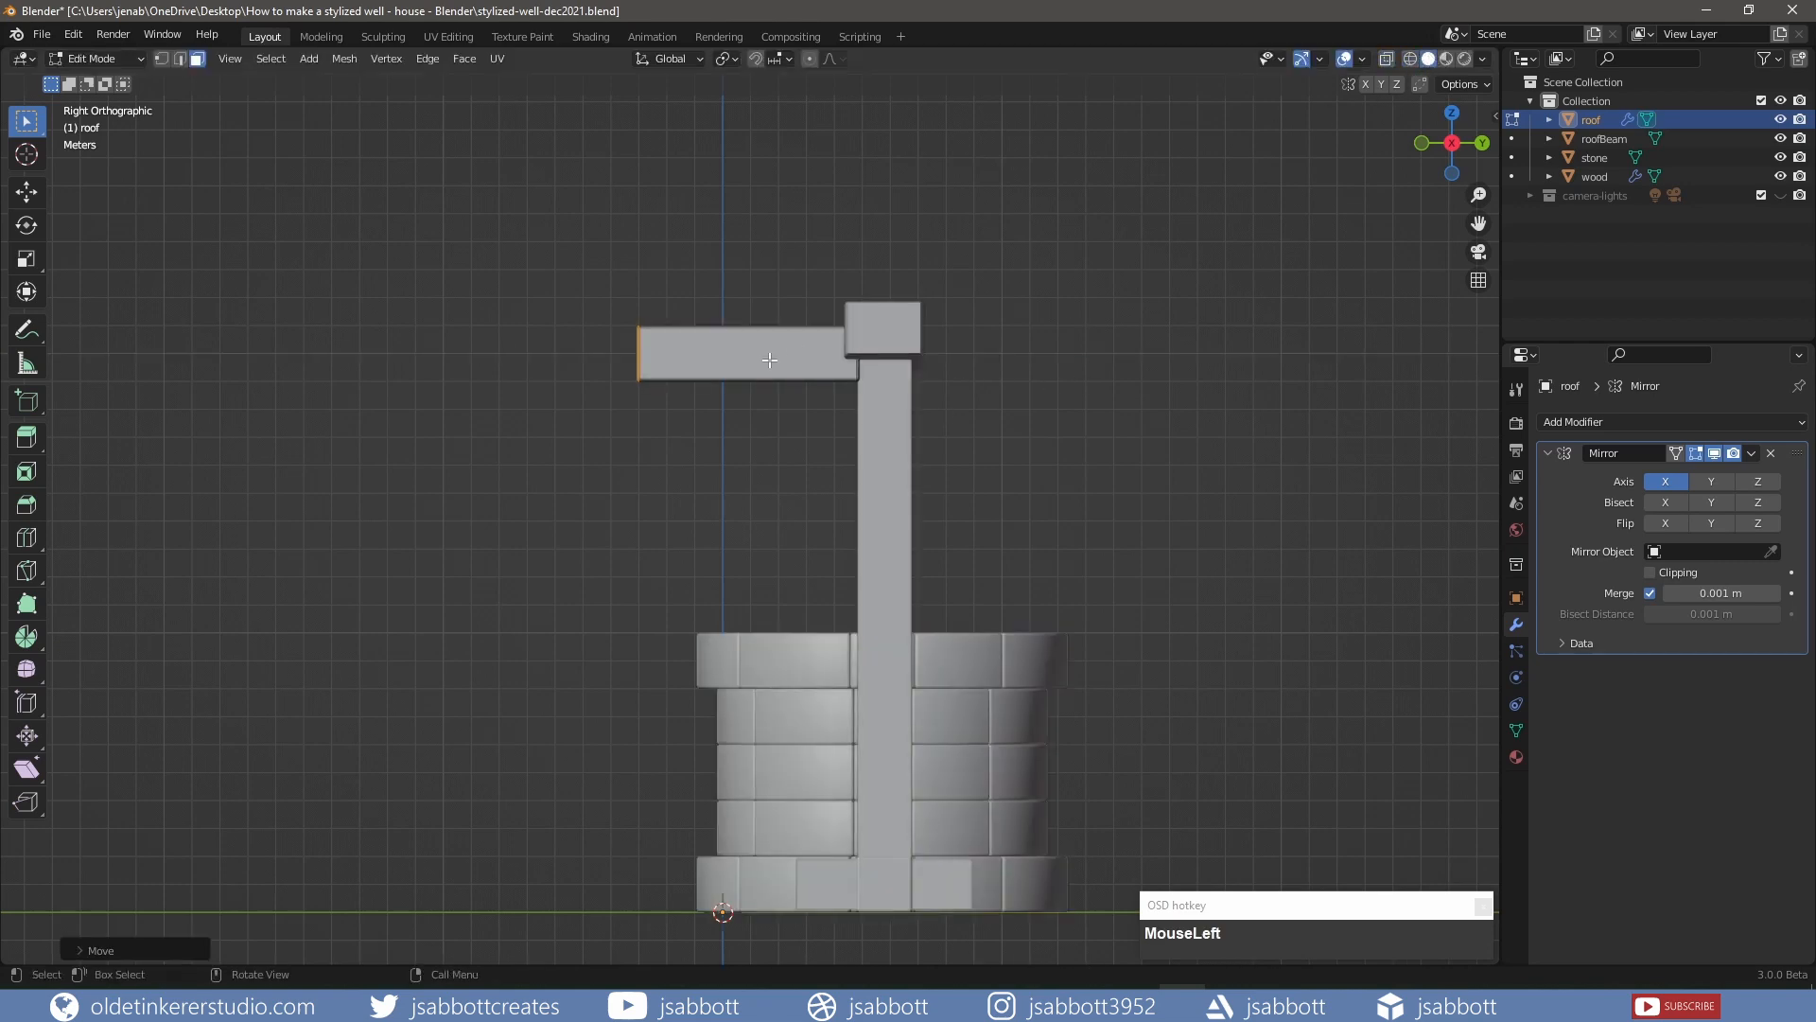
Select the whole lengthened roof block and rotate it 30 degrees about the X axis
key("l")
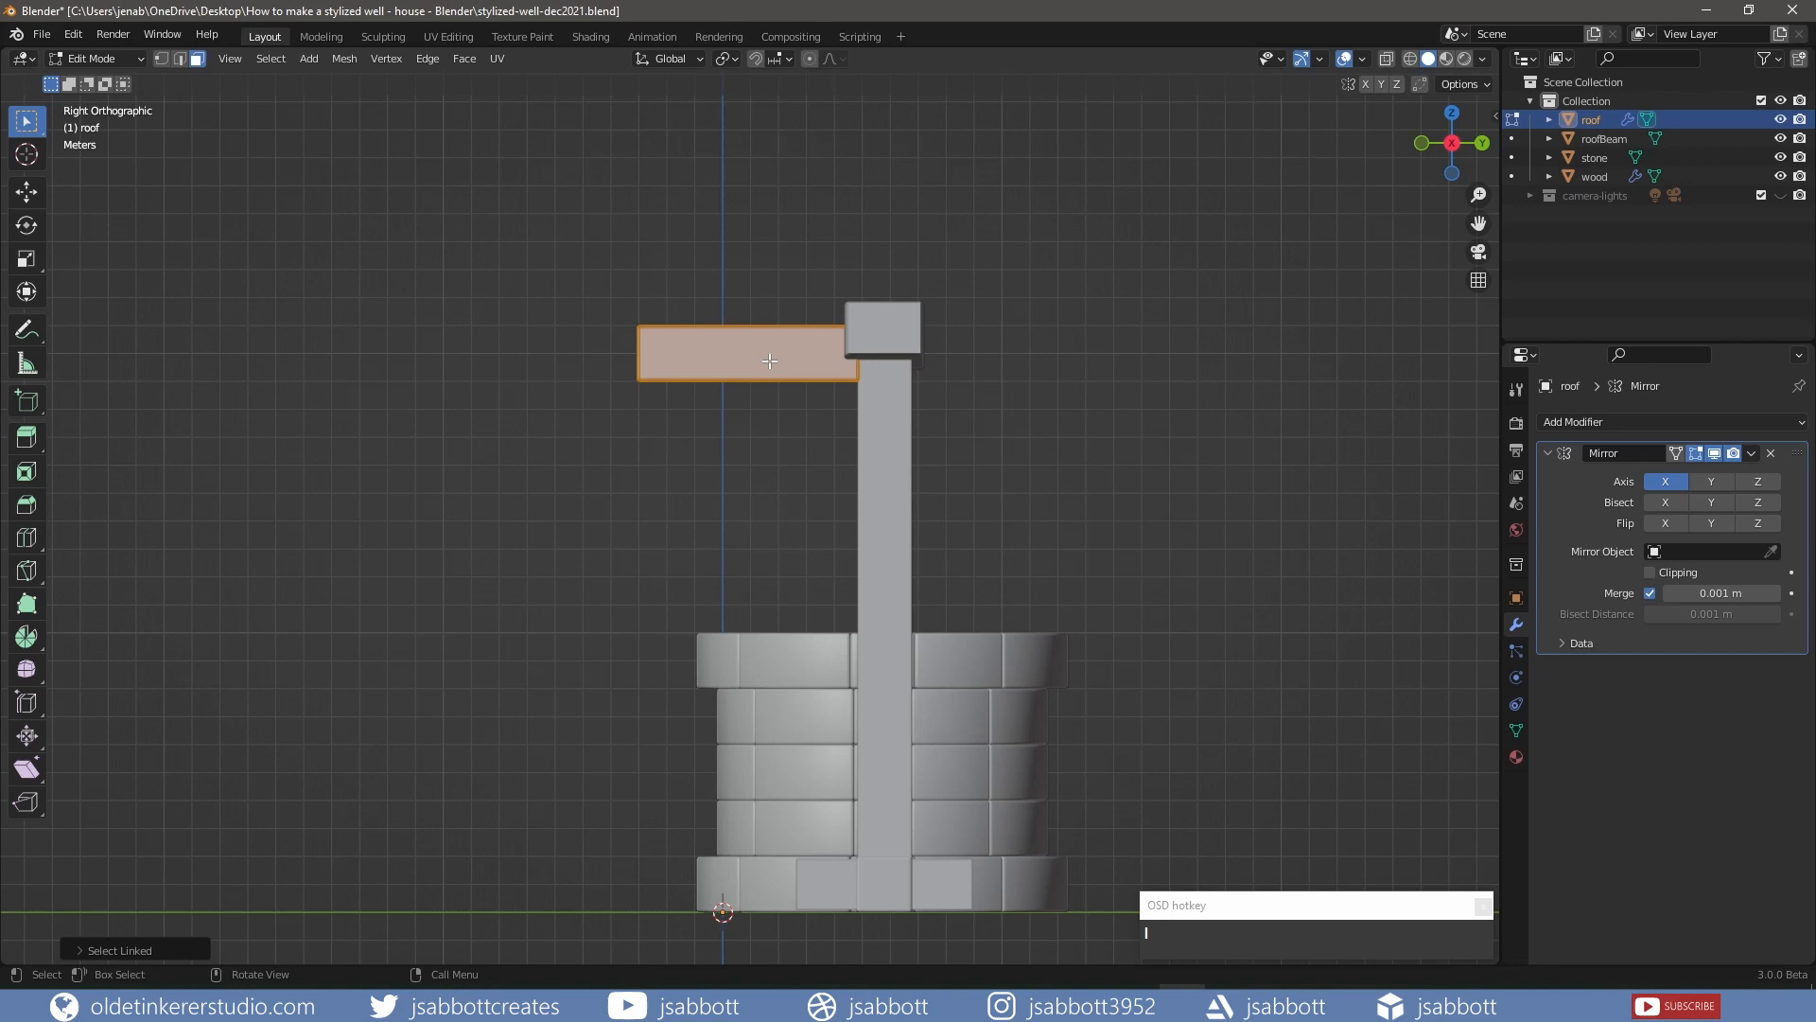
type("r")
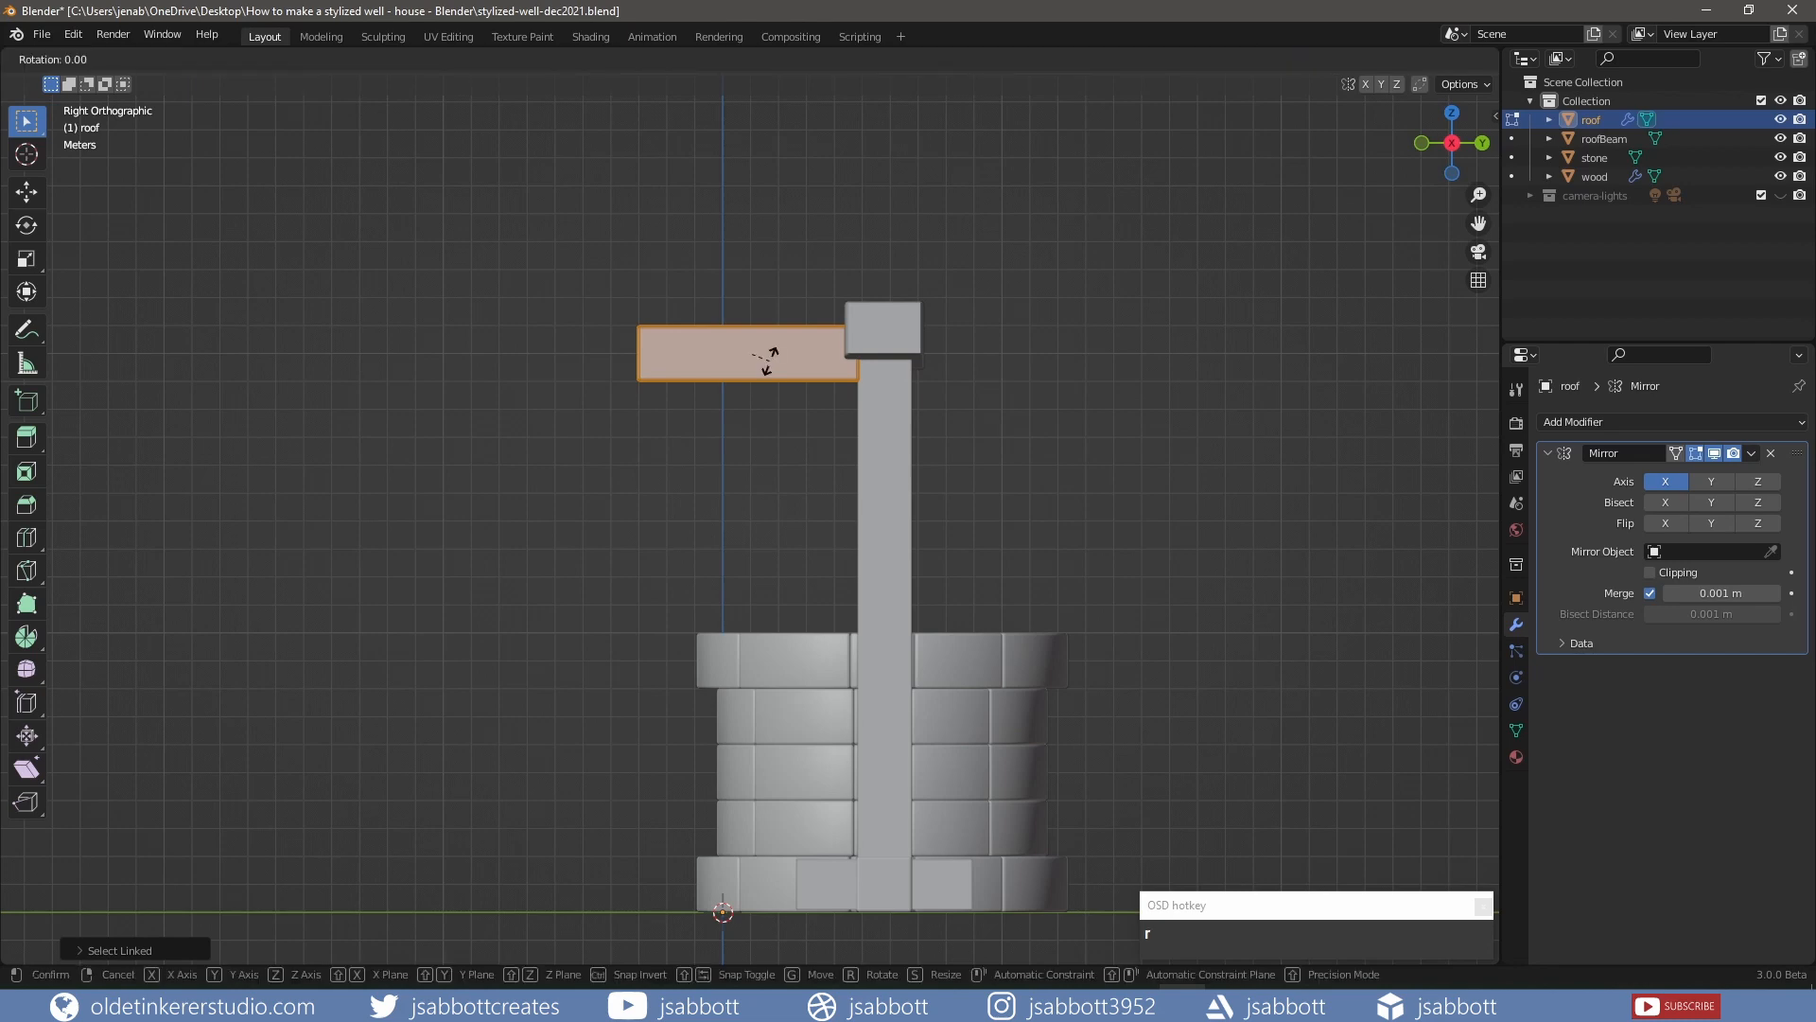
type("x30")
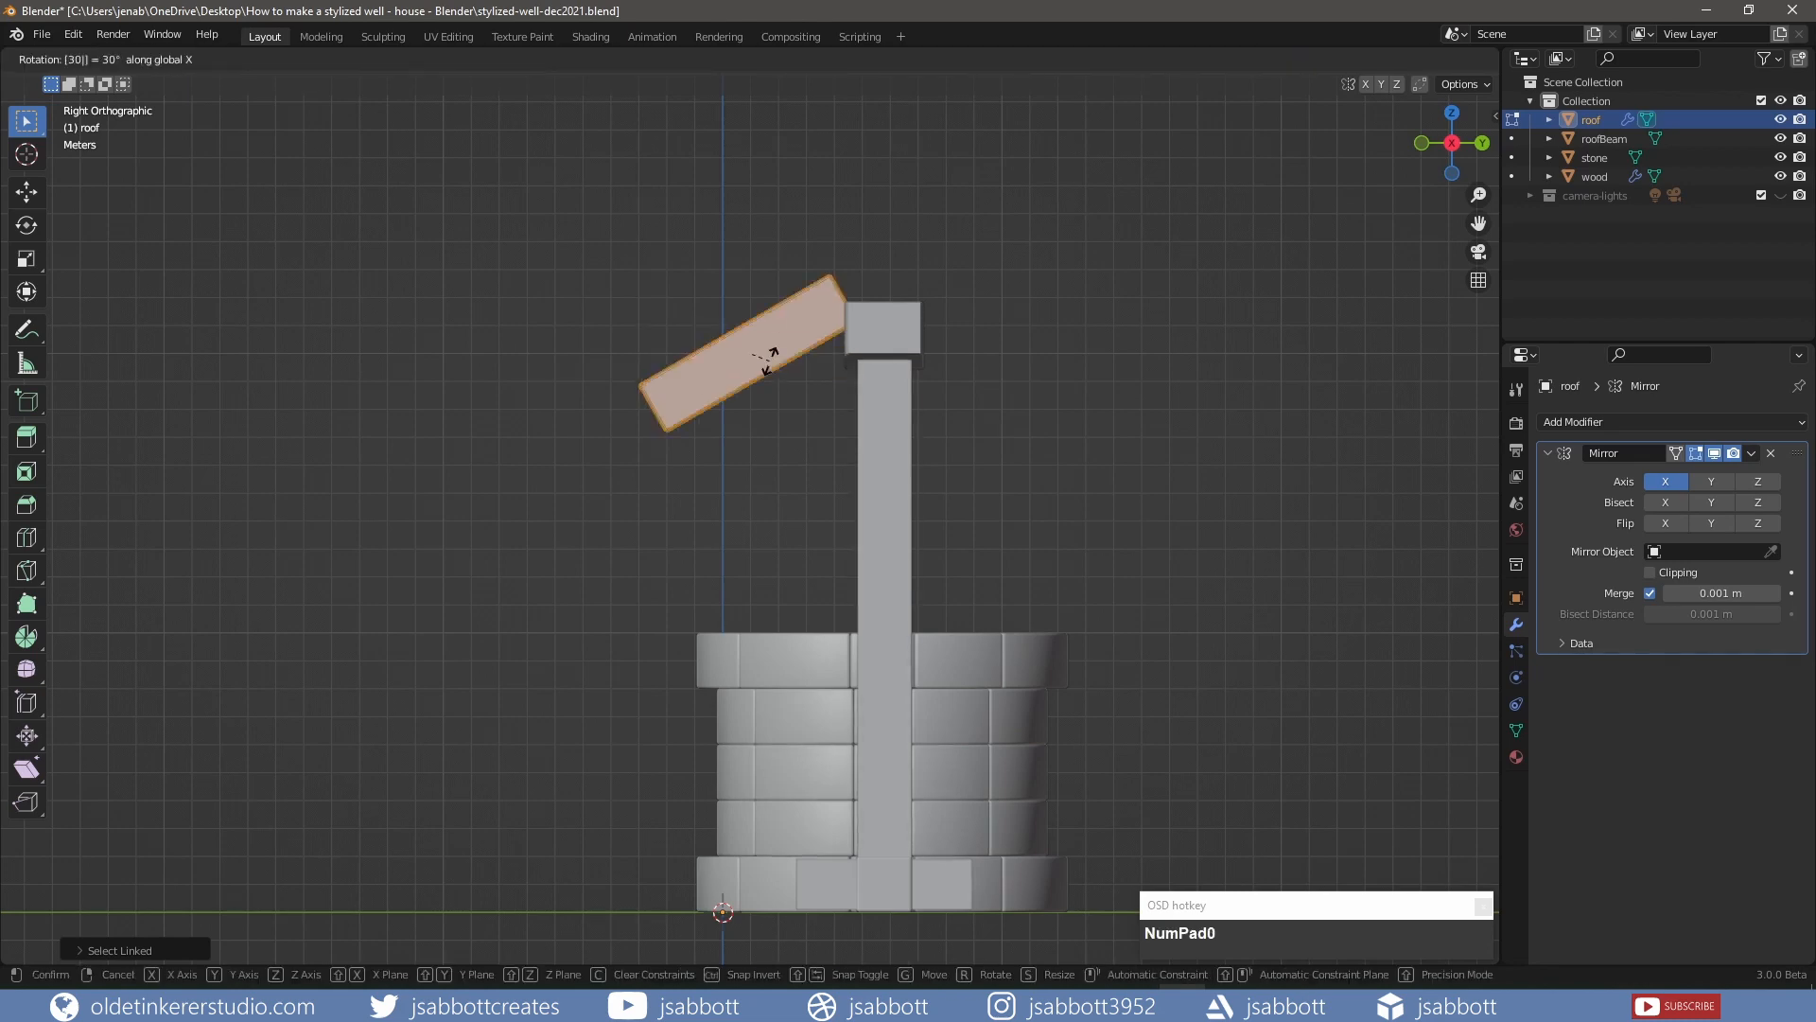
left_click(769, 361)
Move the tilted roof block in the YZ plane so its upper end overlaps the post just below the roof beam
key("shift+d")
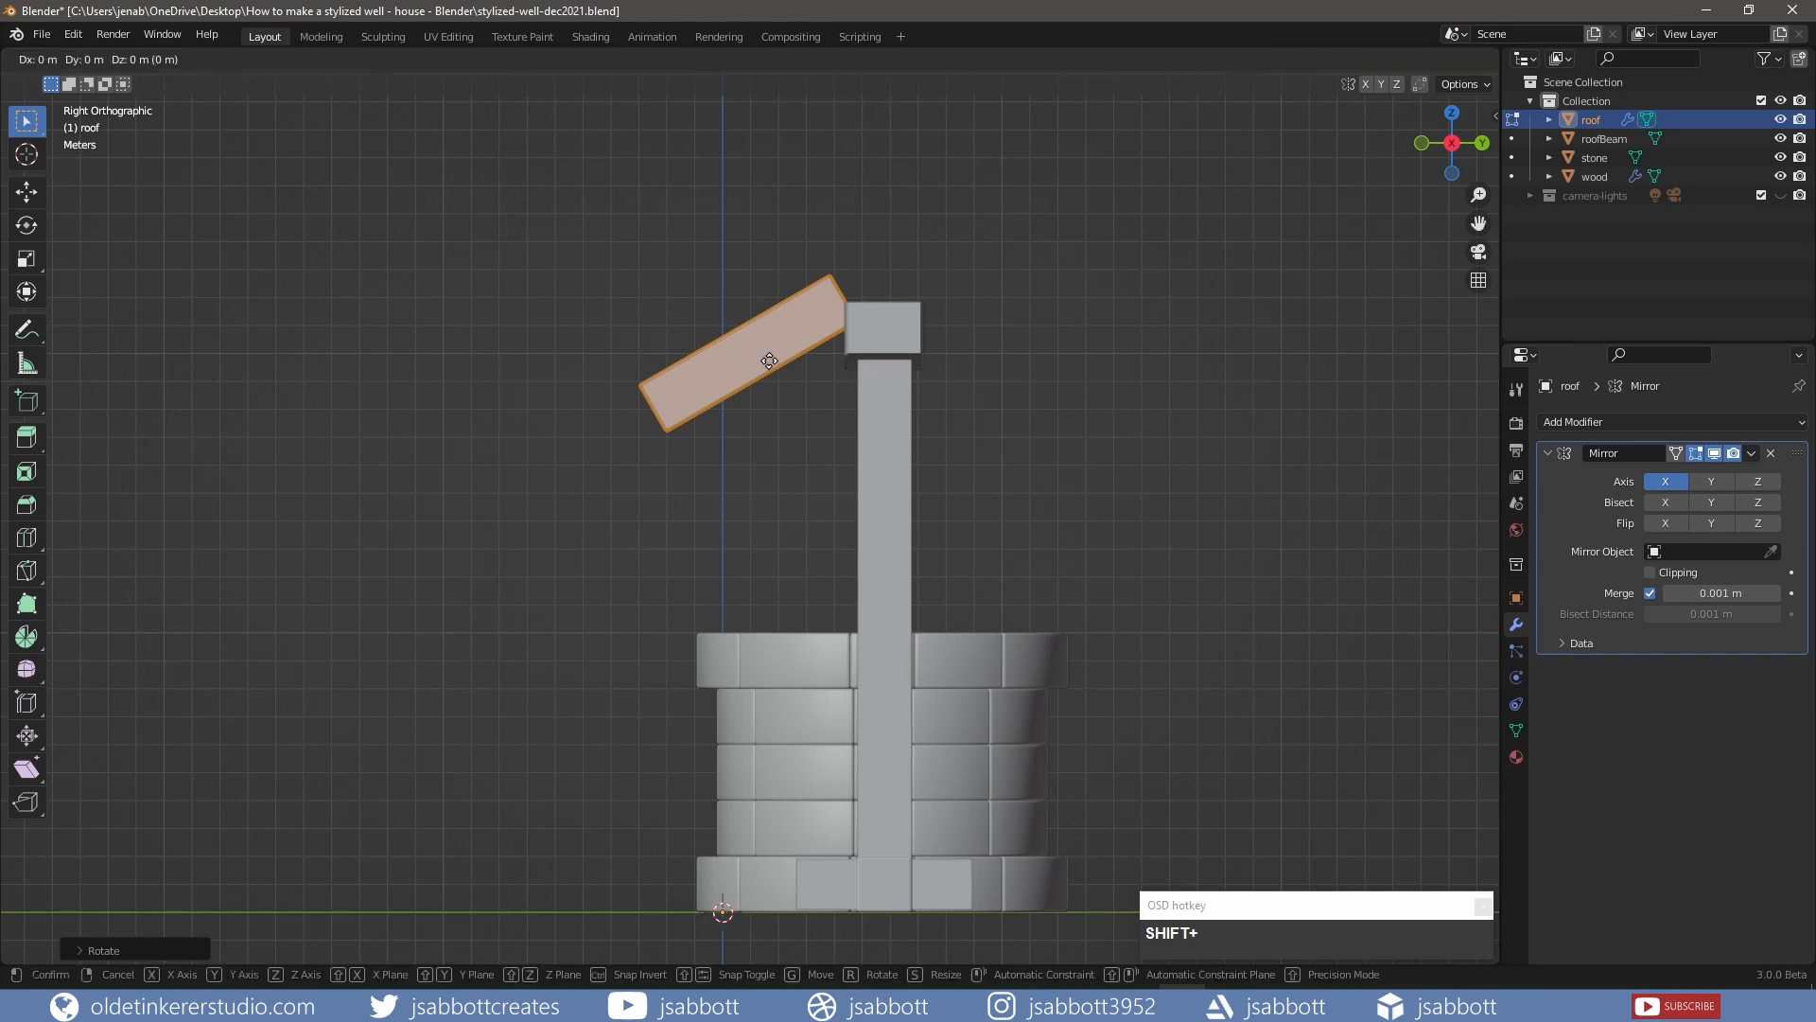
key("shift+x")
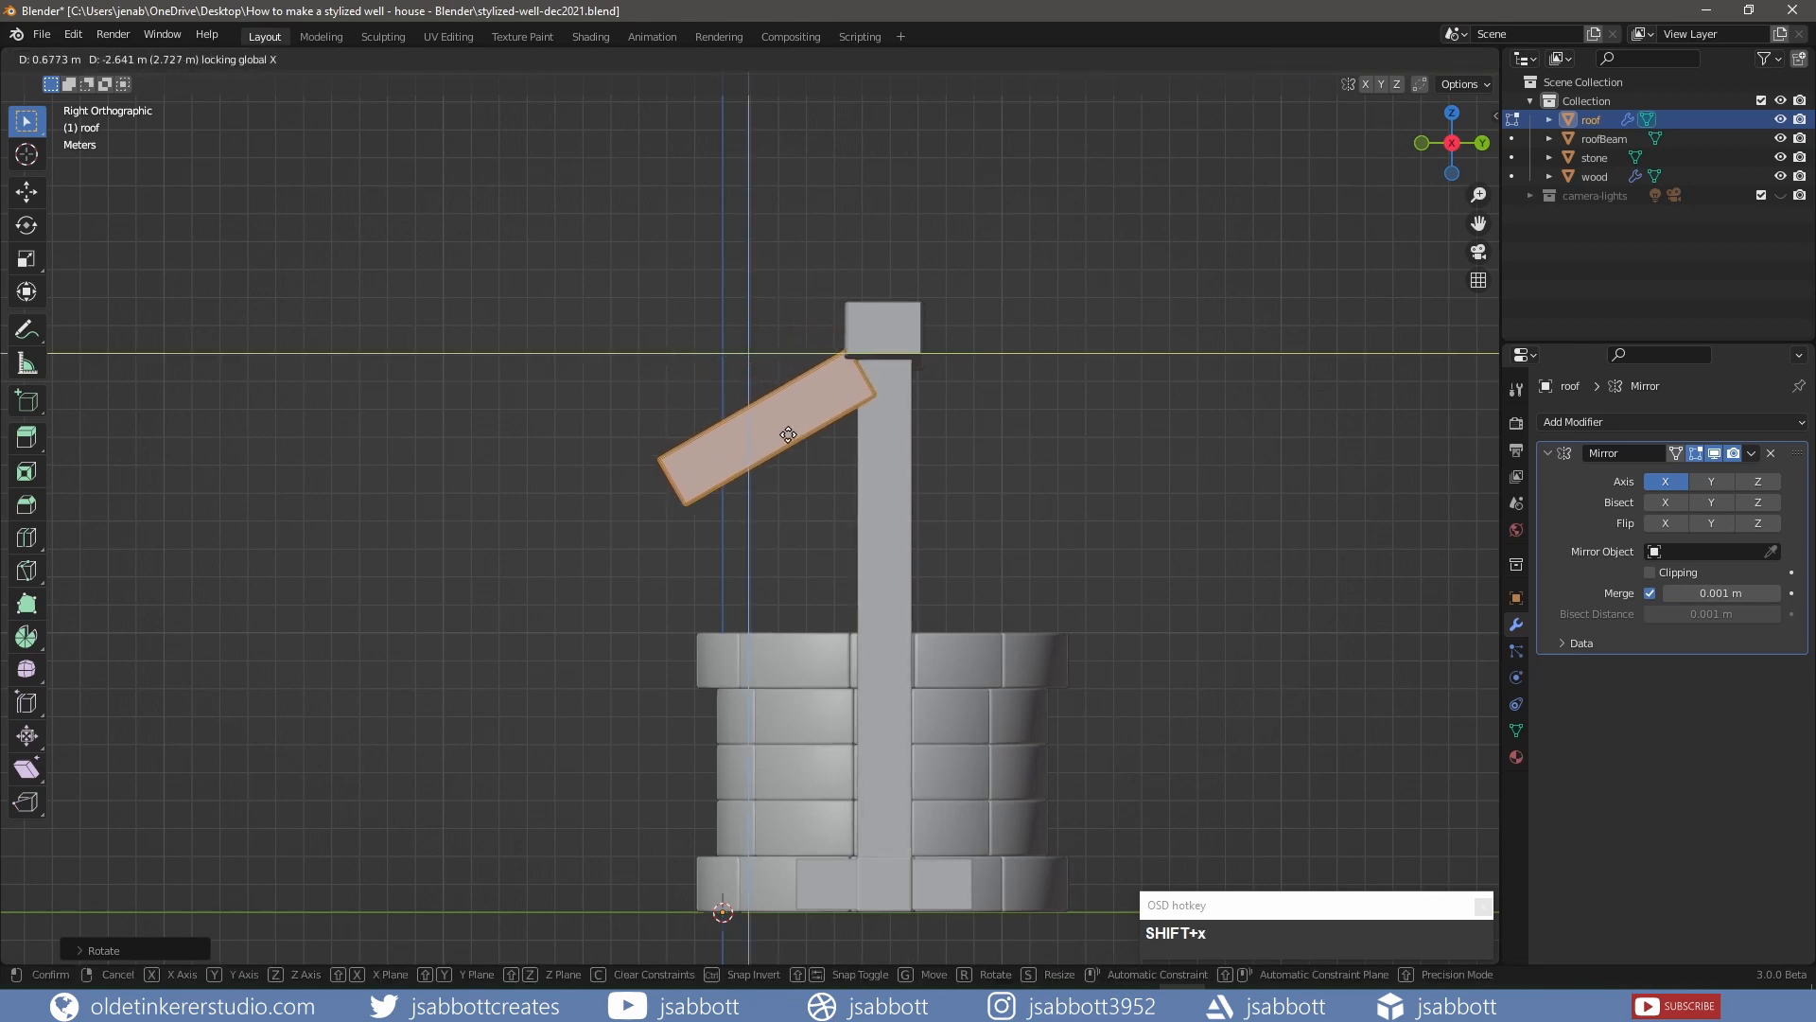
left_click(843, 463)
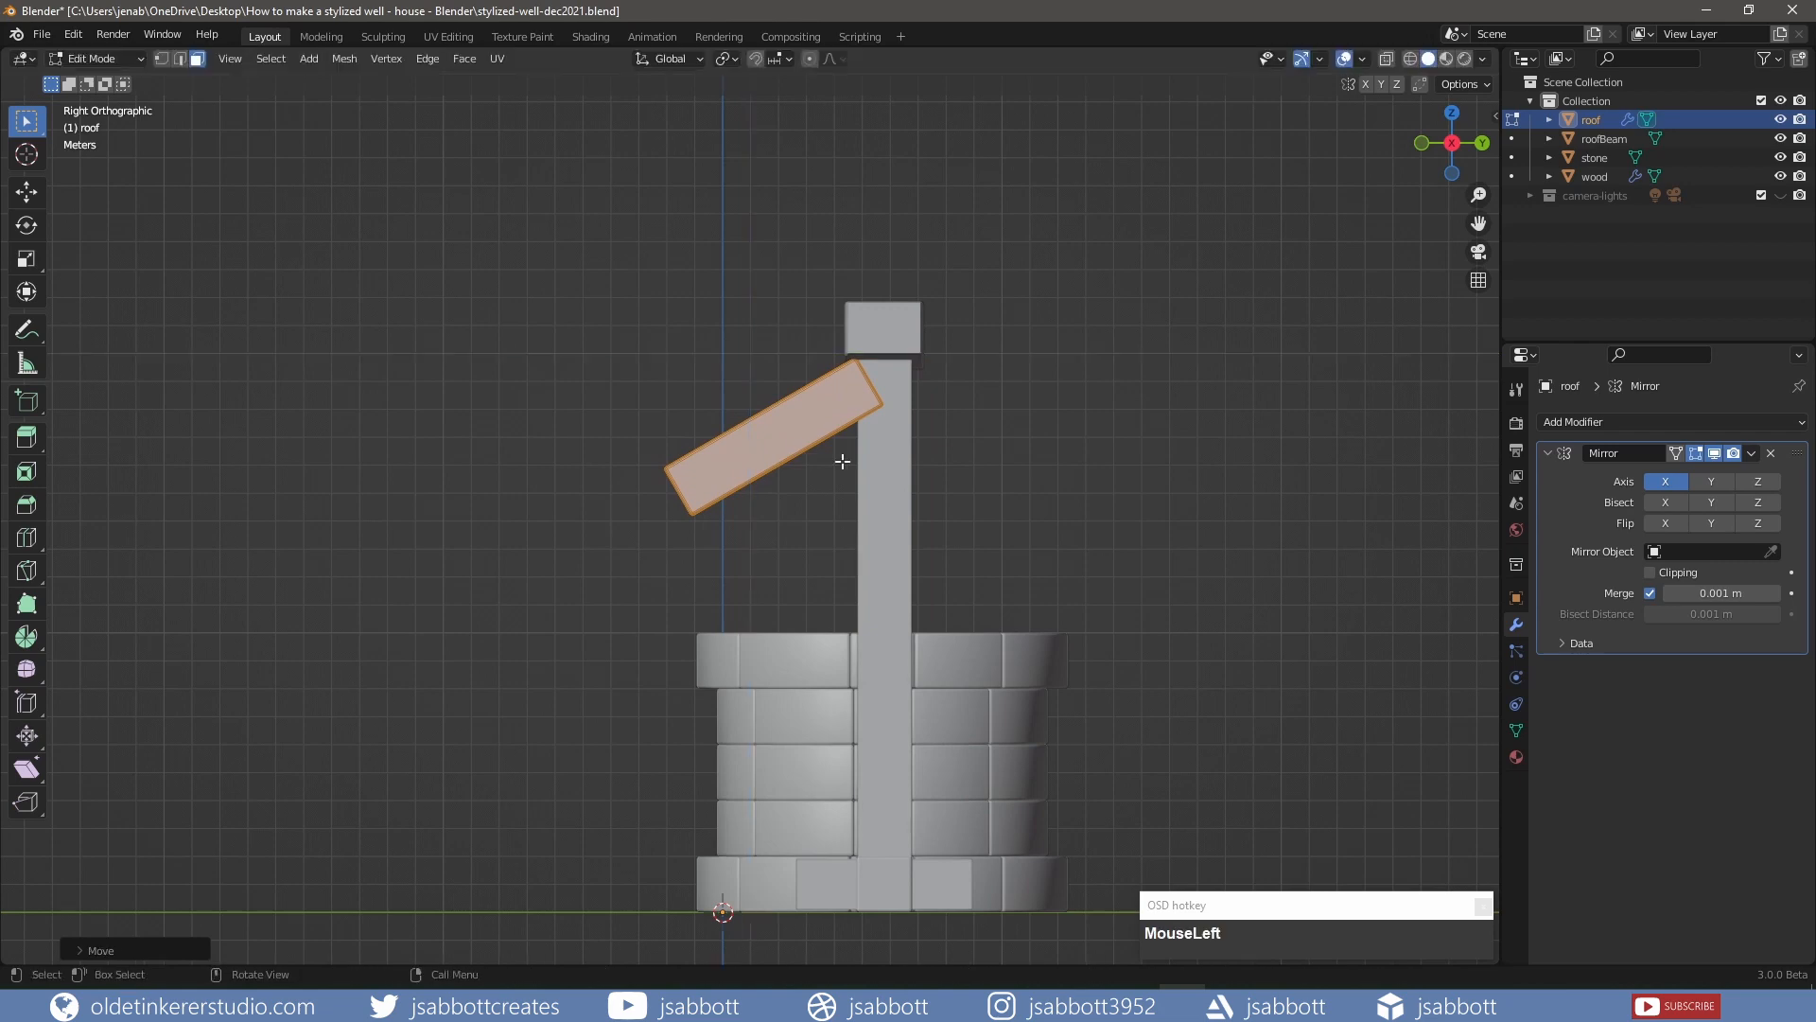
Scale the tilted roof block along X until it is slimmer than the post, and move it along X to centre it on the post
key("KP_1")
key("s")
key("x")
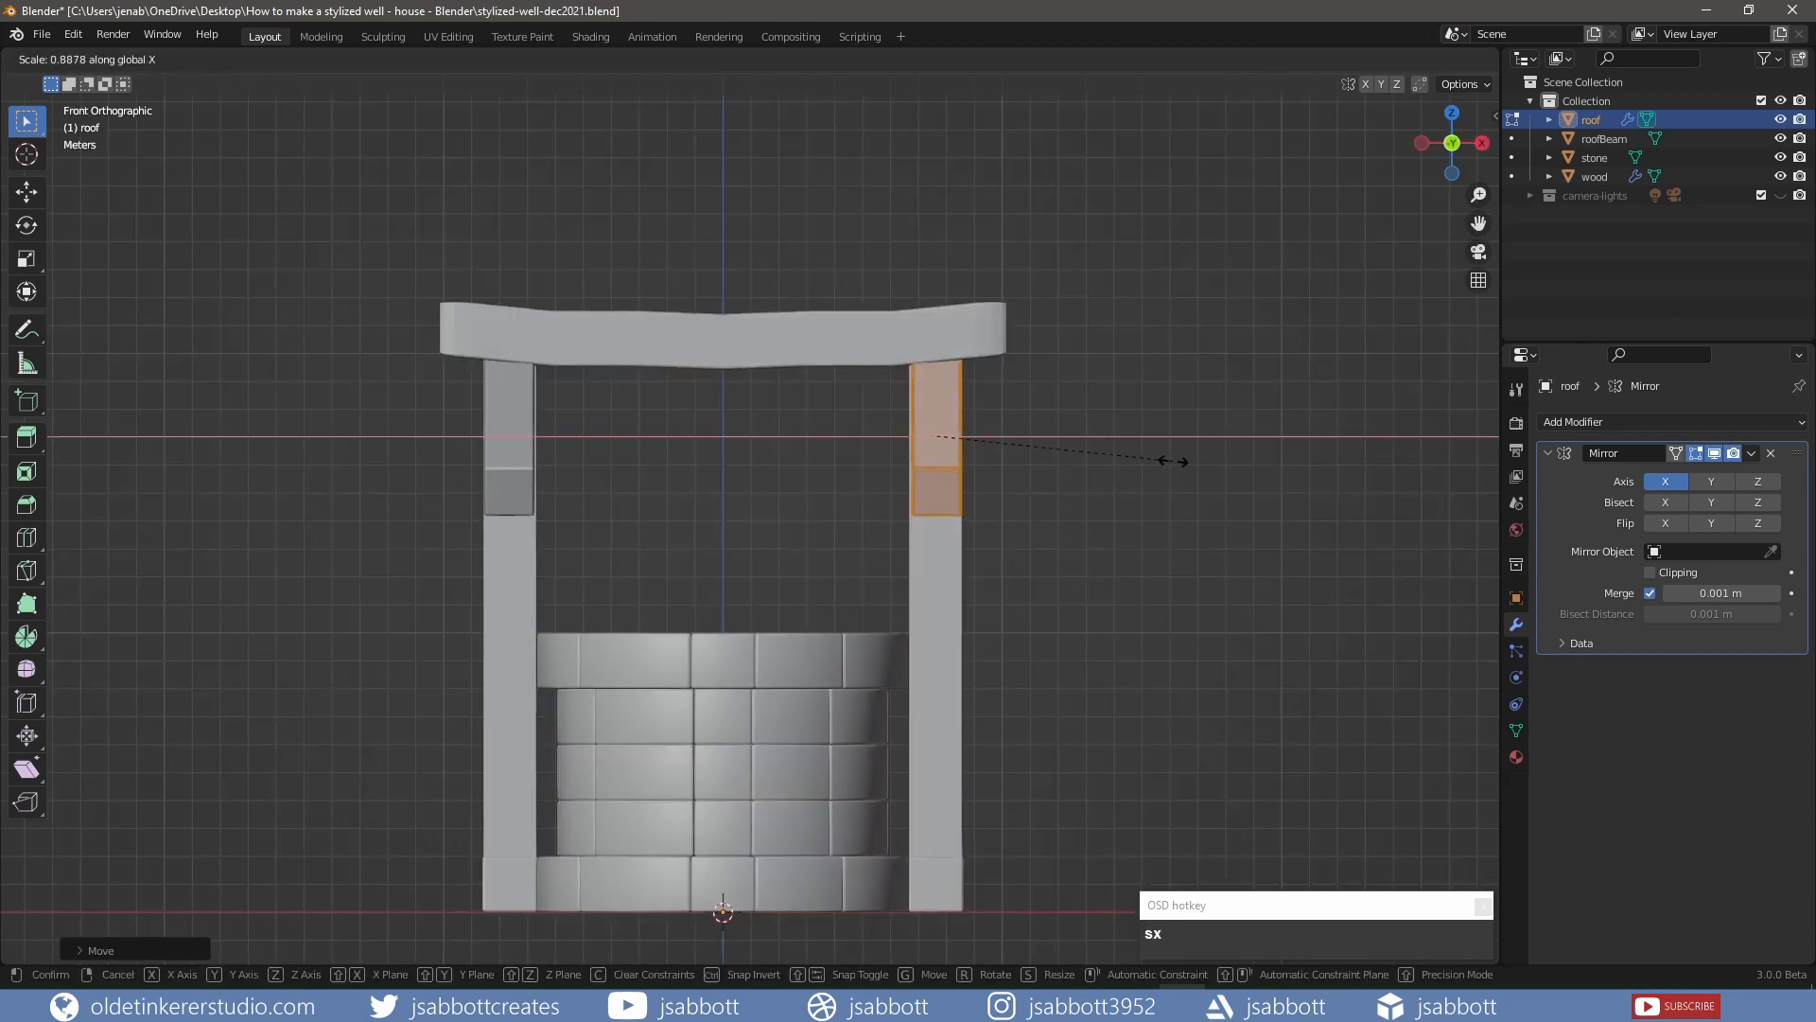
left_click(1129, 454)
key("g")
key("x")
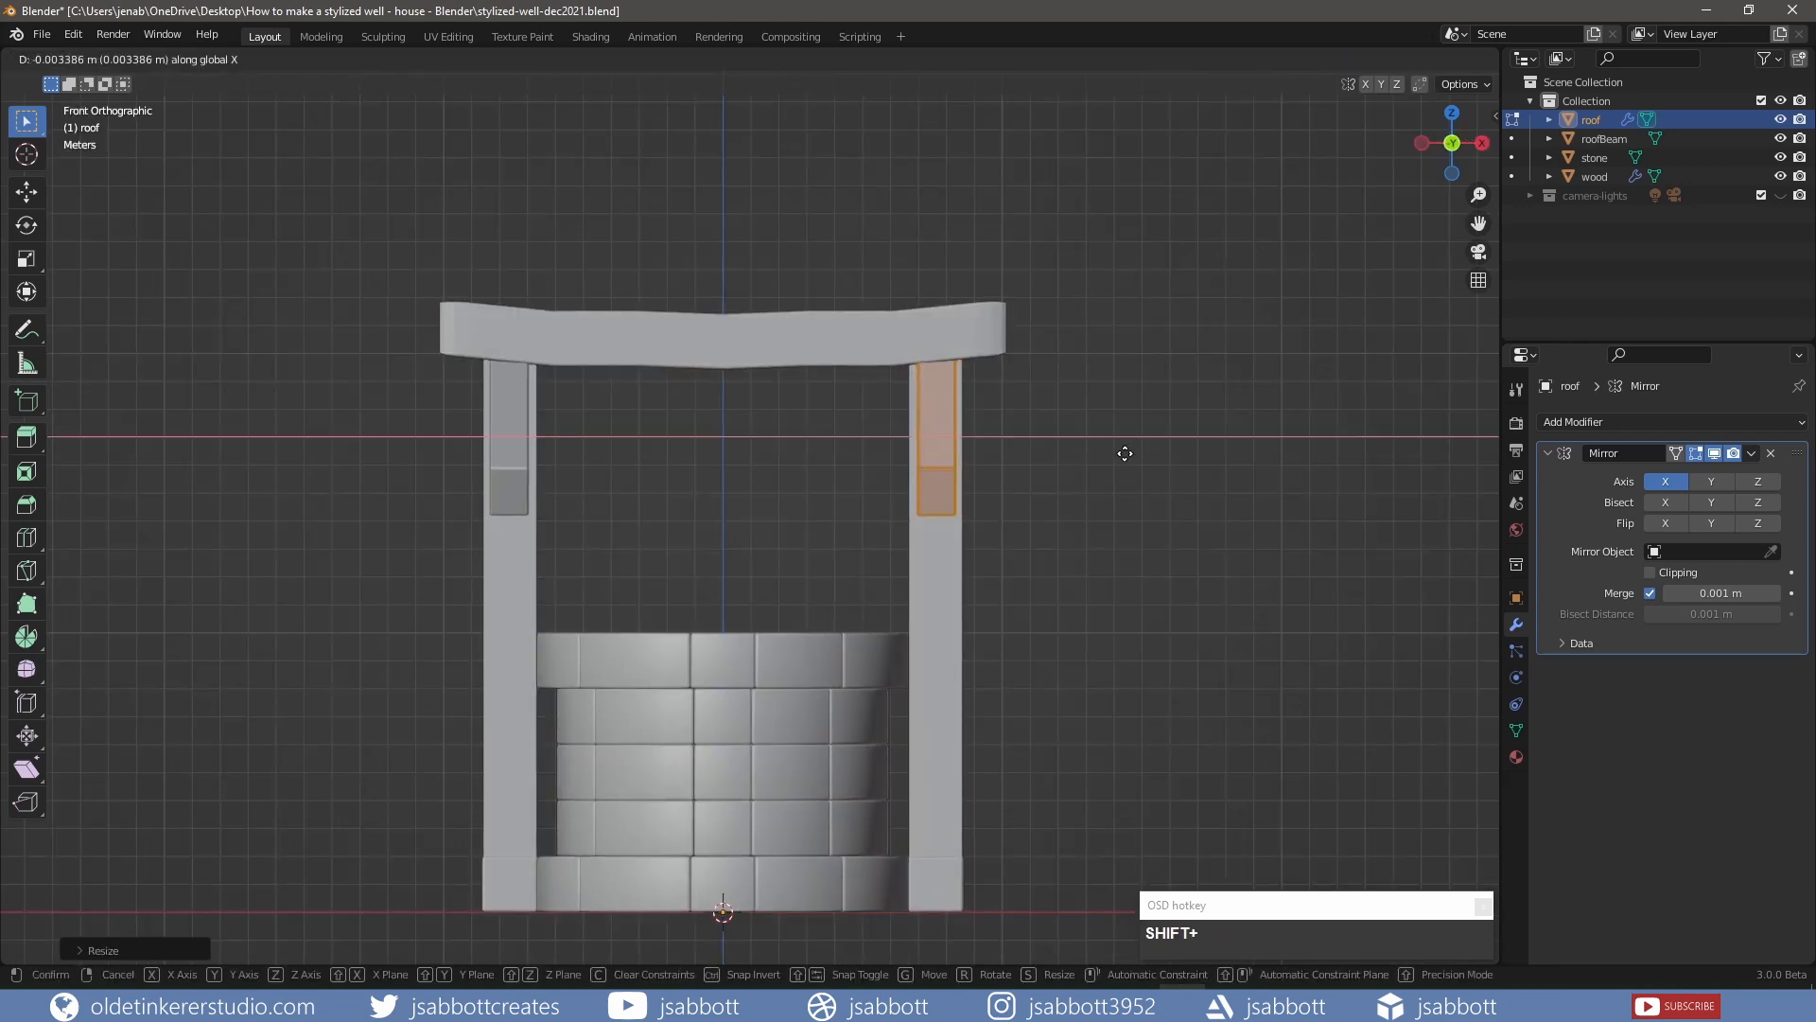
left_click(1105, 456)
Nudge the tilted roof block slightly toward the post and save the file
middle_click_drag(1105, 456, 908, 413)
key("KP_3")
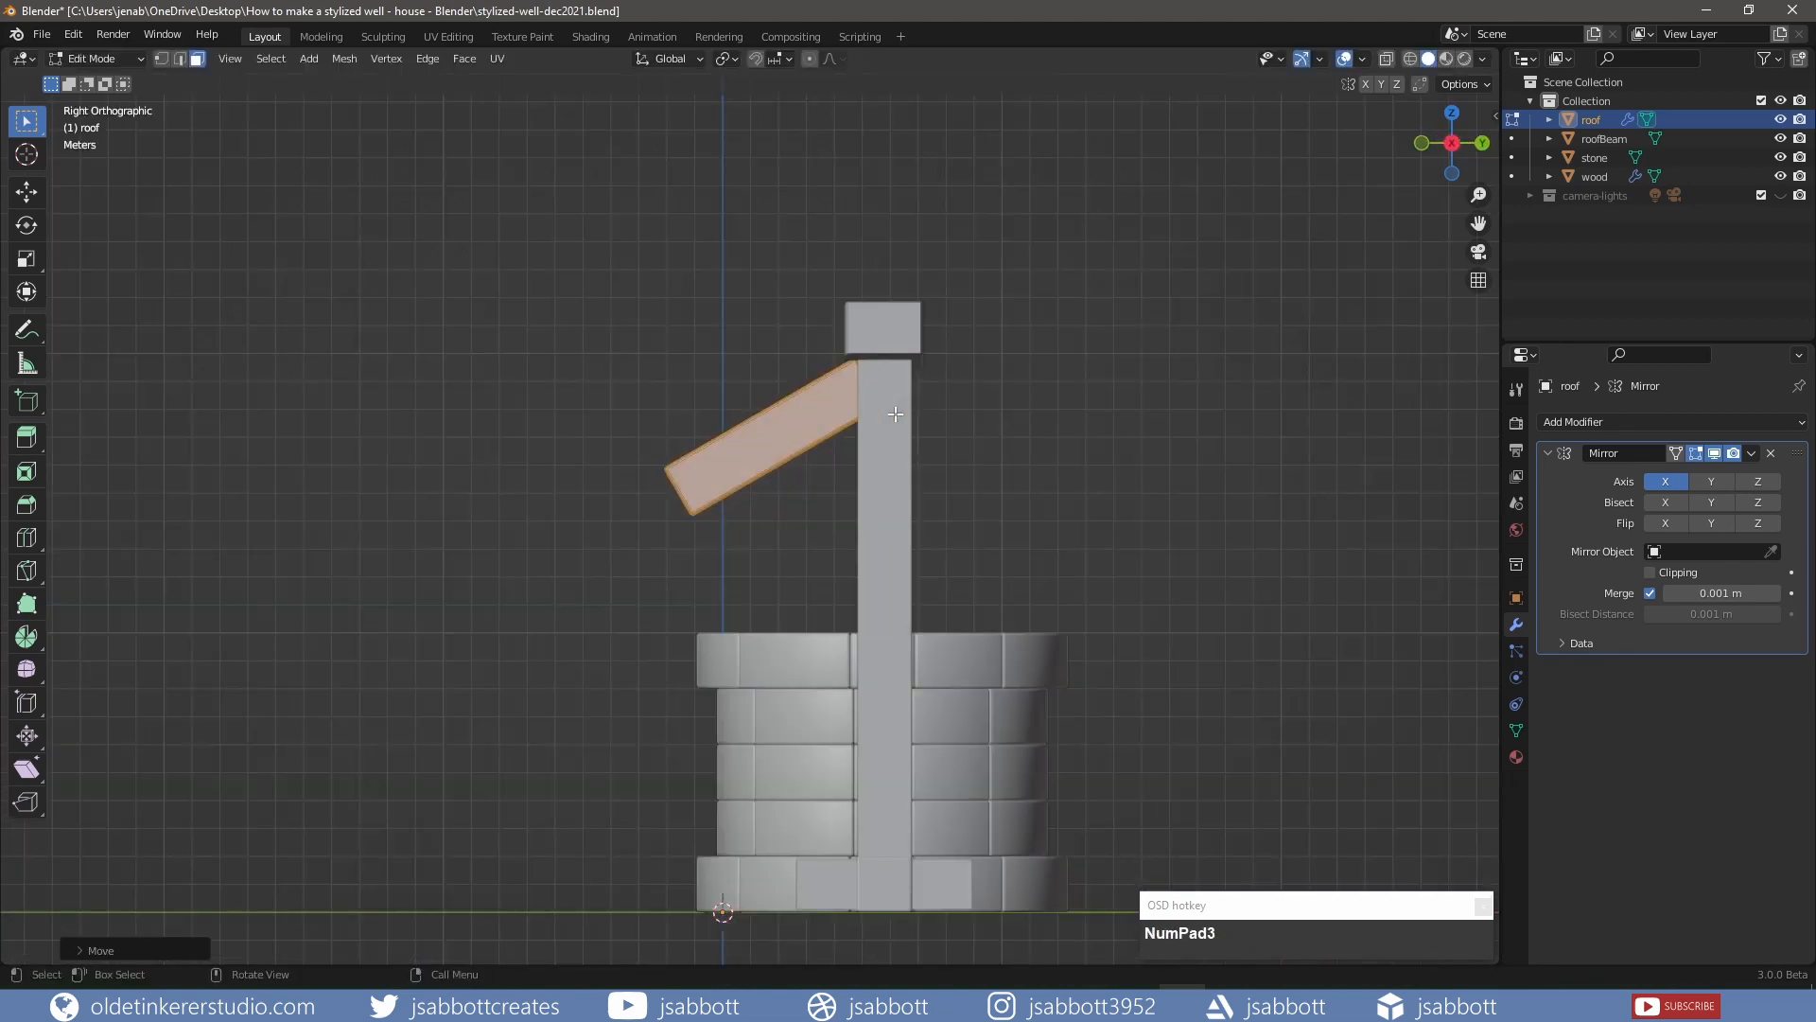
key("ctrl+s")
left_click(1007, 423)
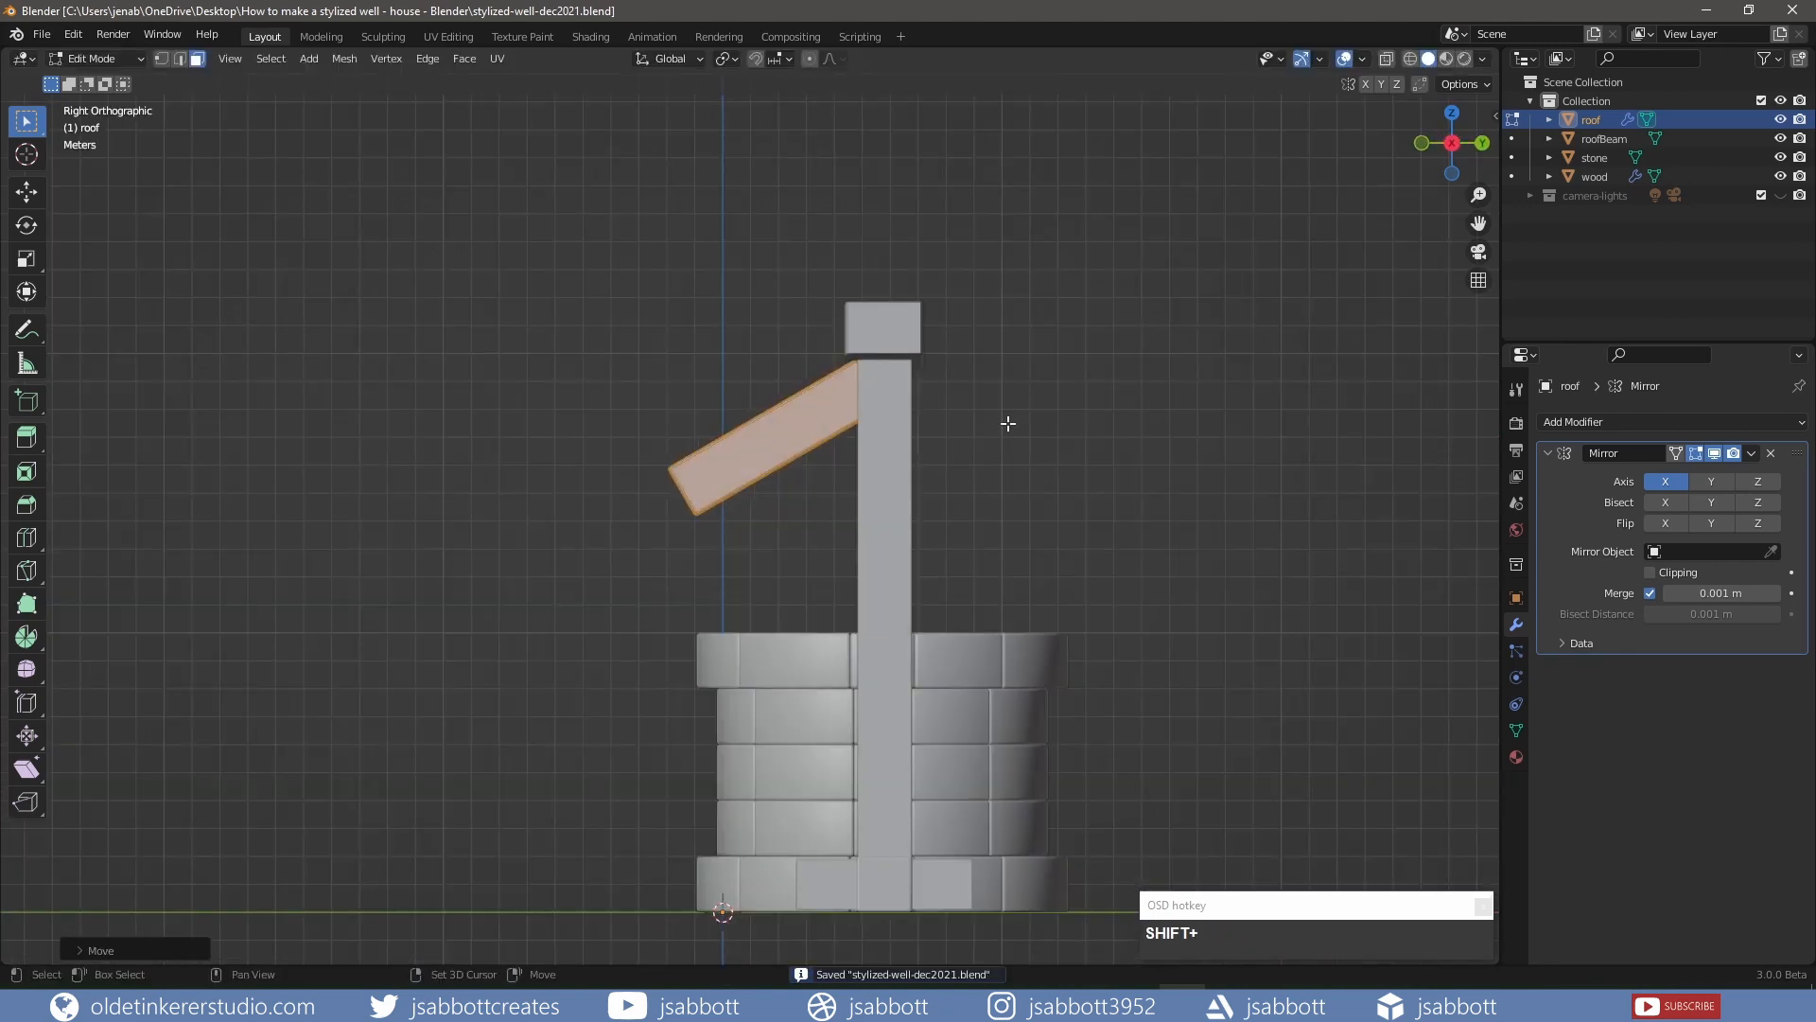
Duplicate the tilted roof block in place and rotate the copy -60 degrees about the X axis
key("shift+d")
key("Escape")
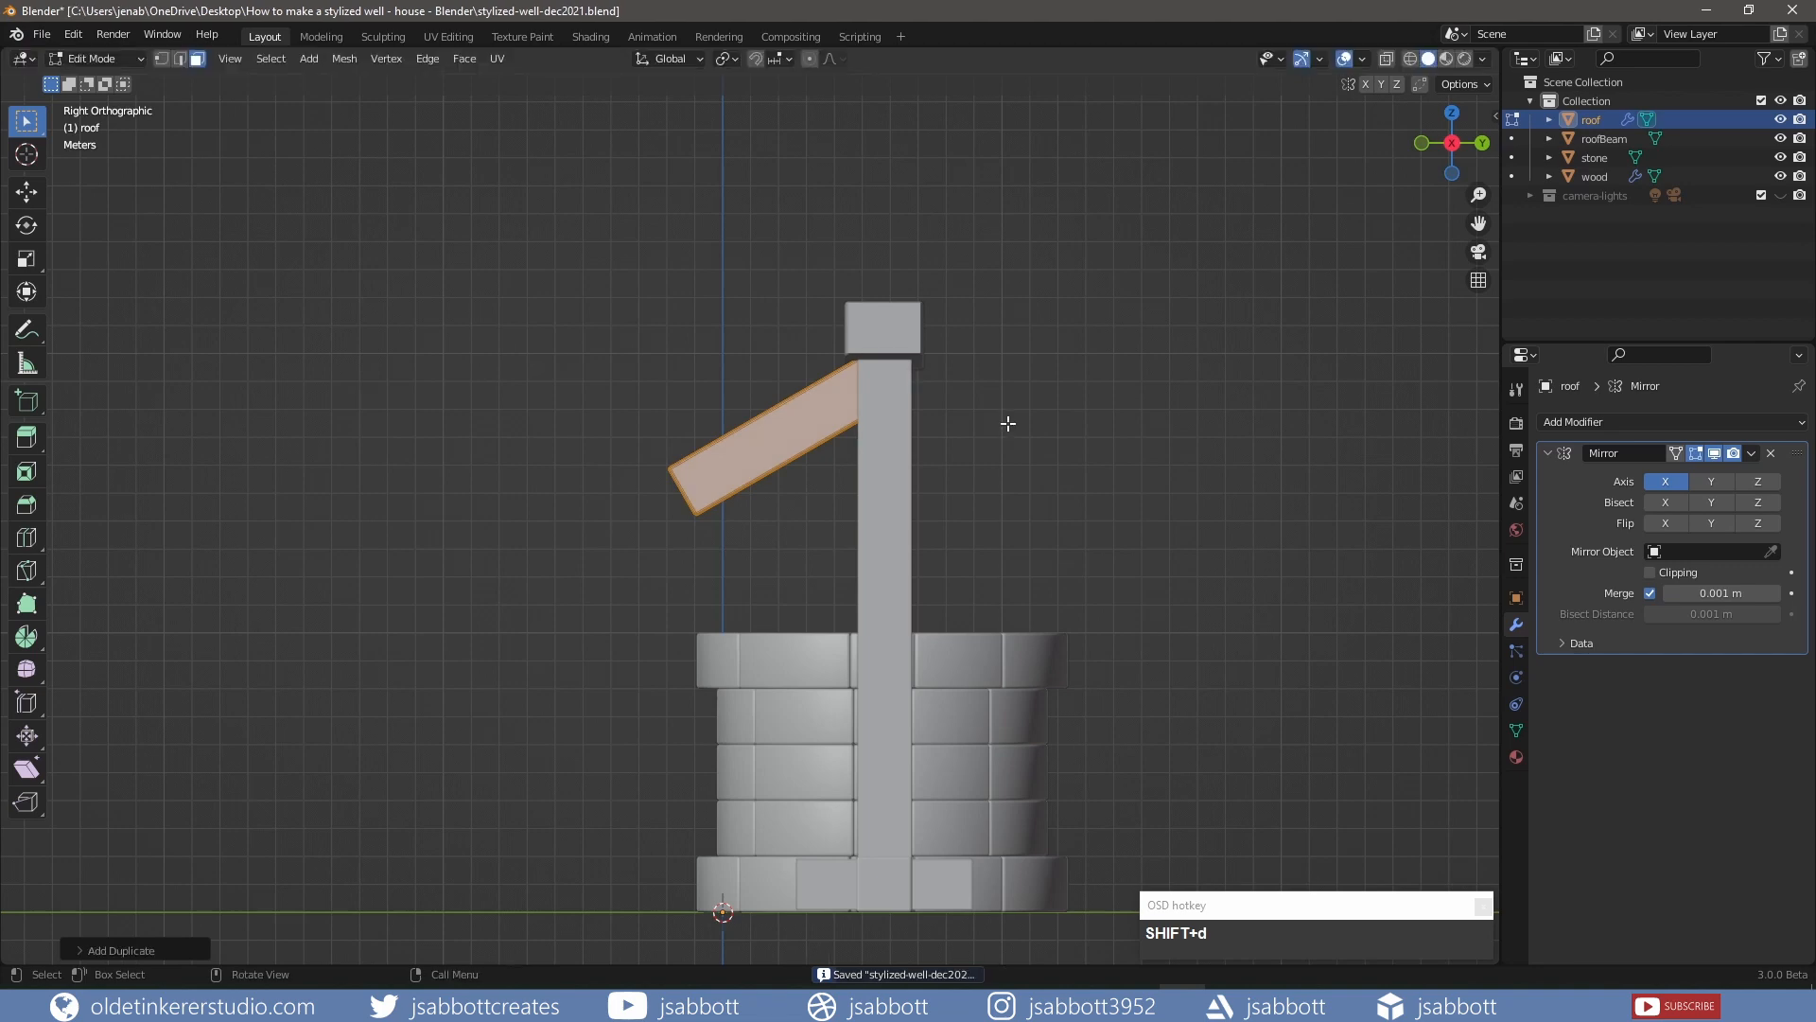
key("r")
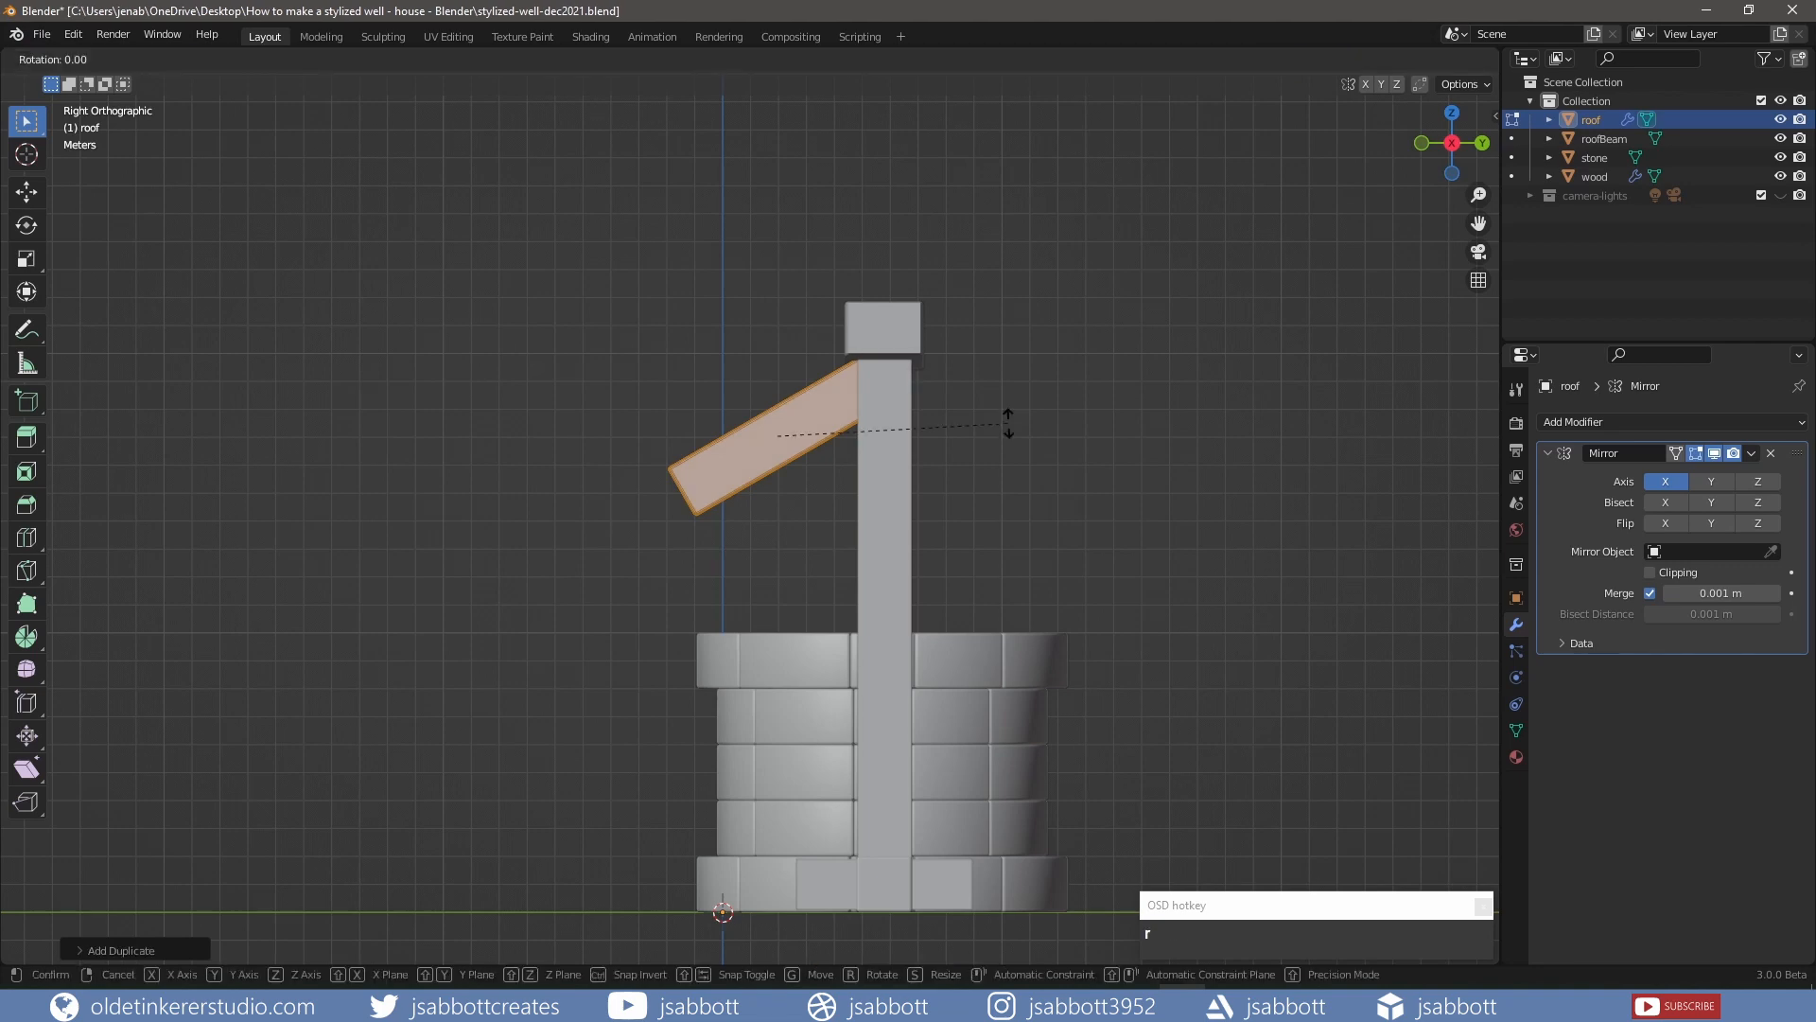
type("x")
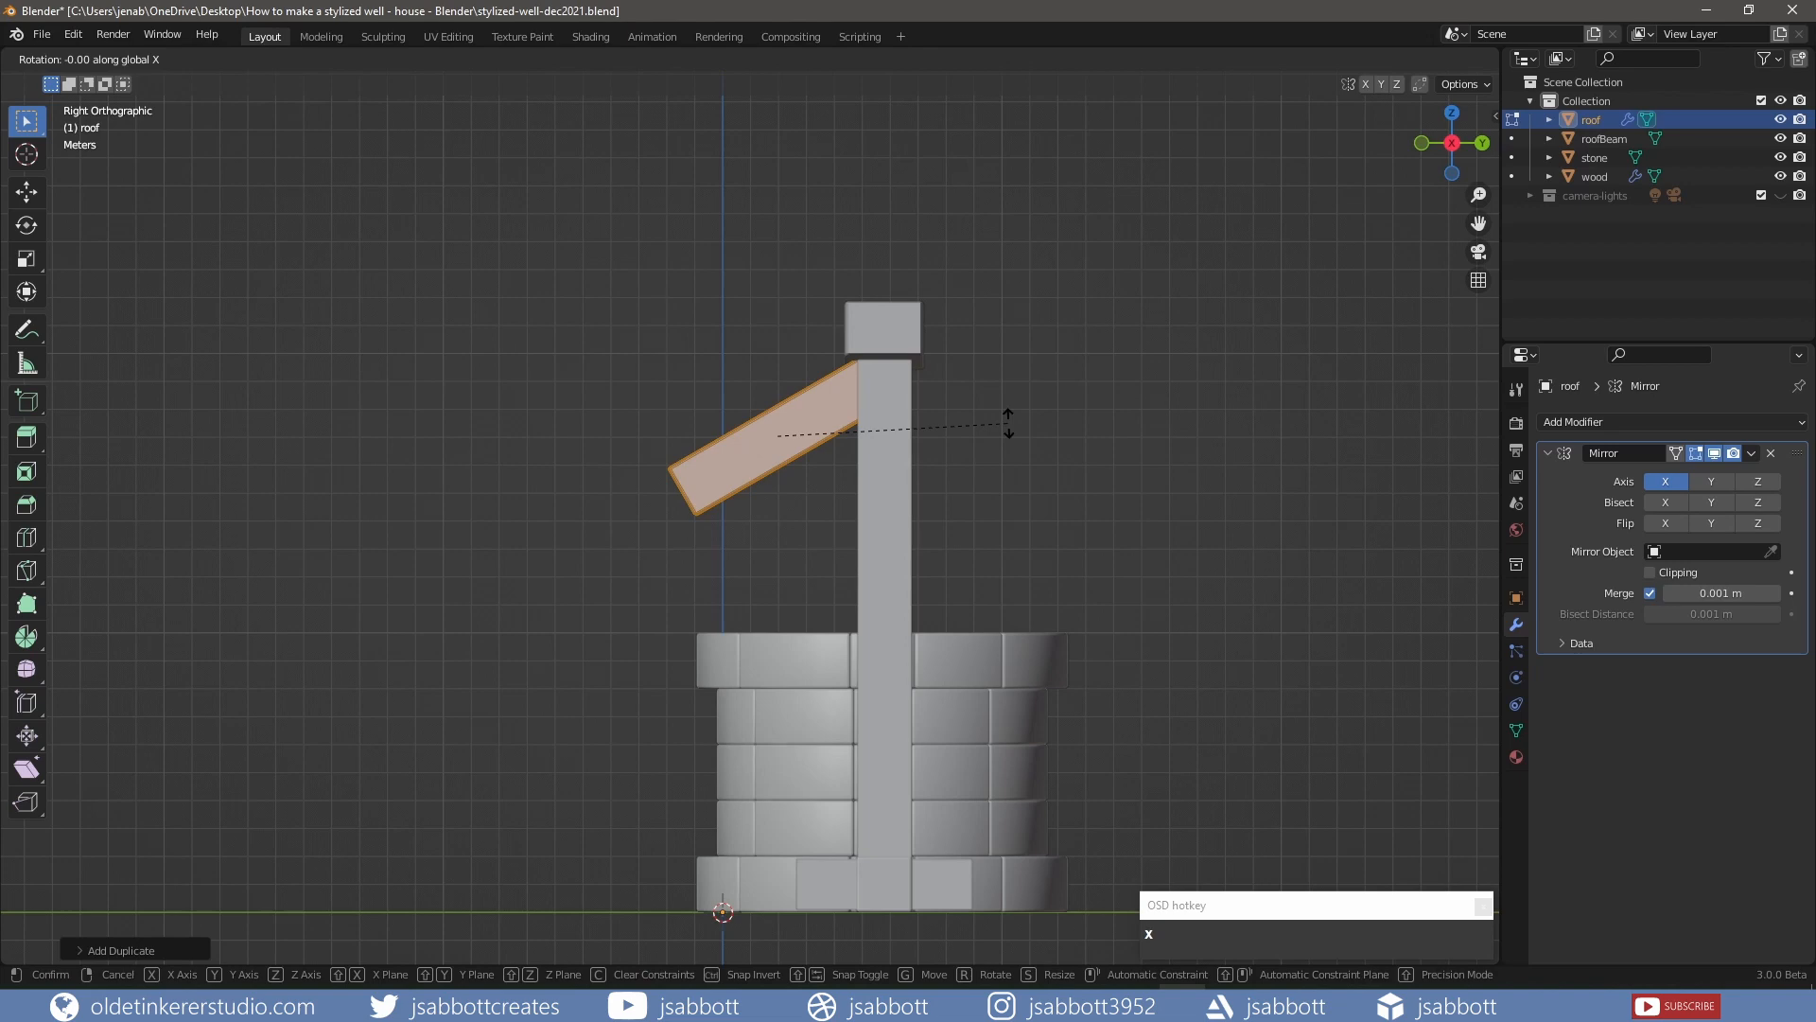
type("-60")
left_click(1009, 423)
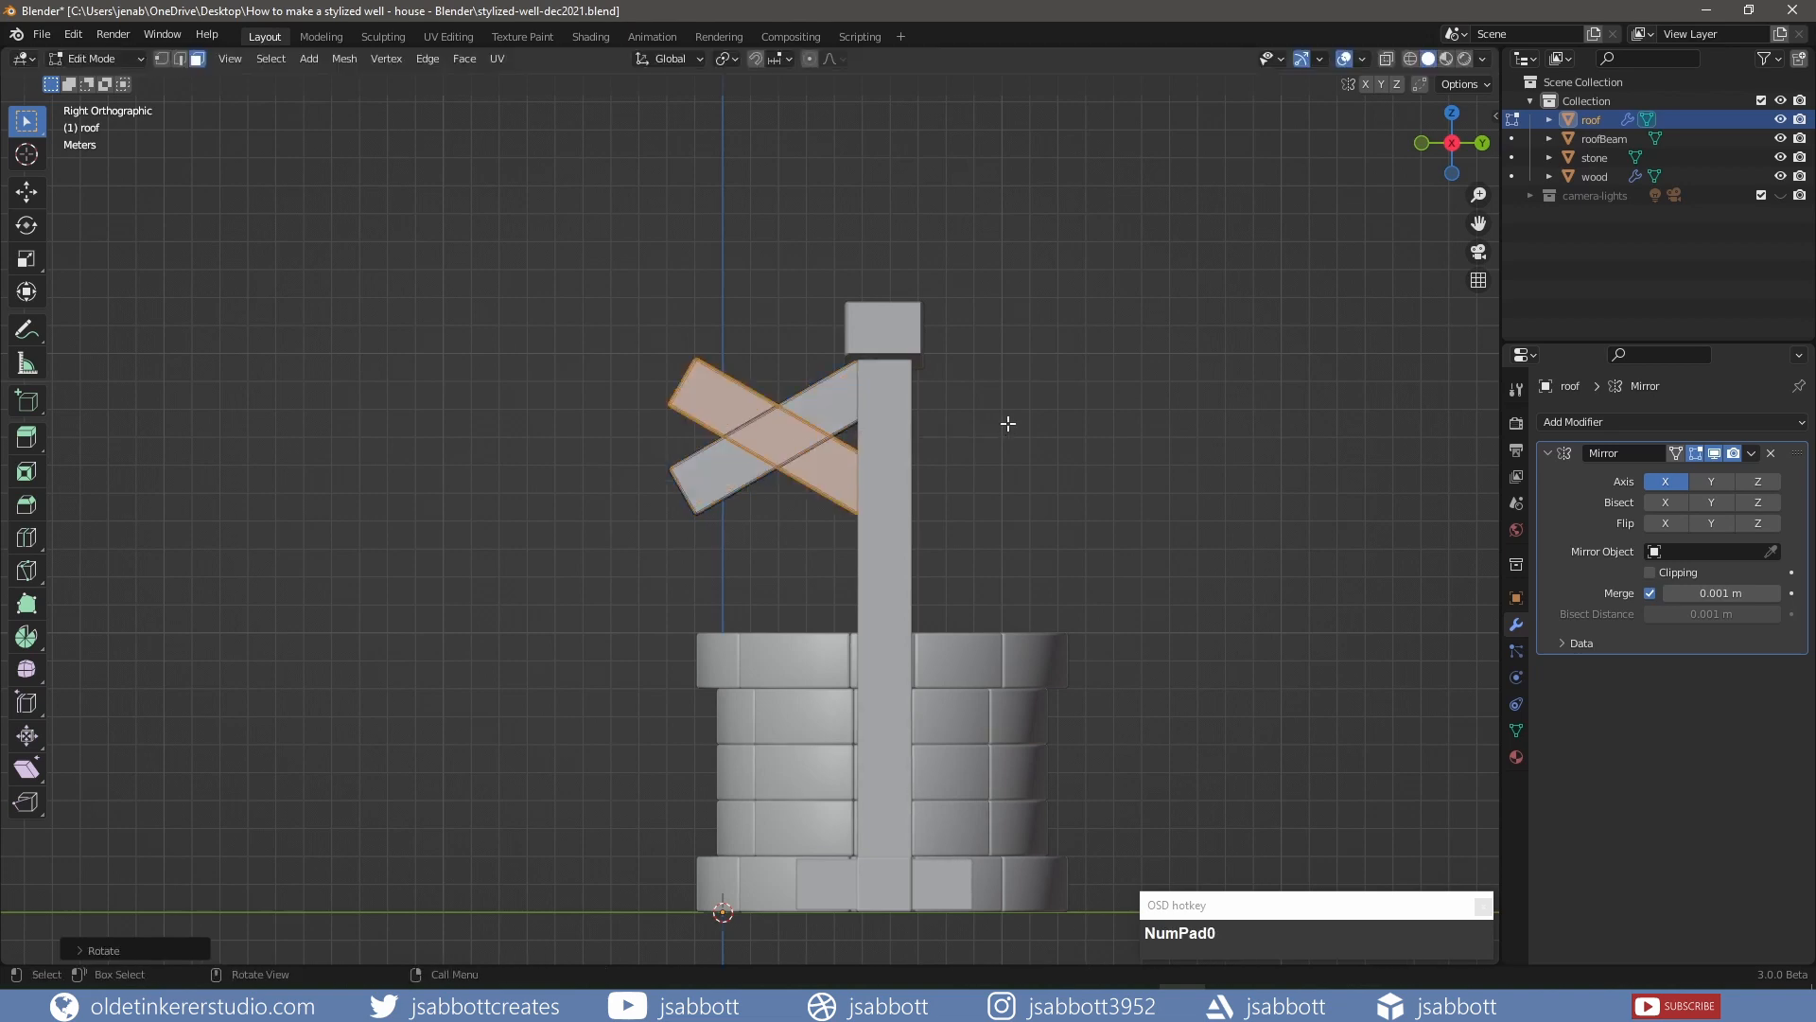
Shrink the rotated copy and move it in the YZ plane to form a small brace between the post and the roof block's underside
key("s")
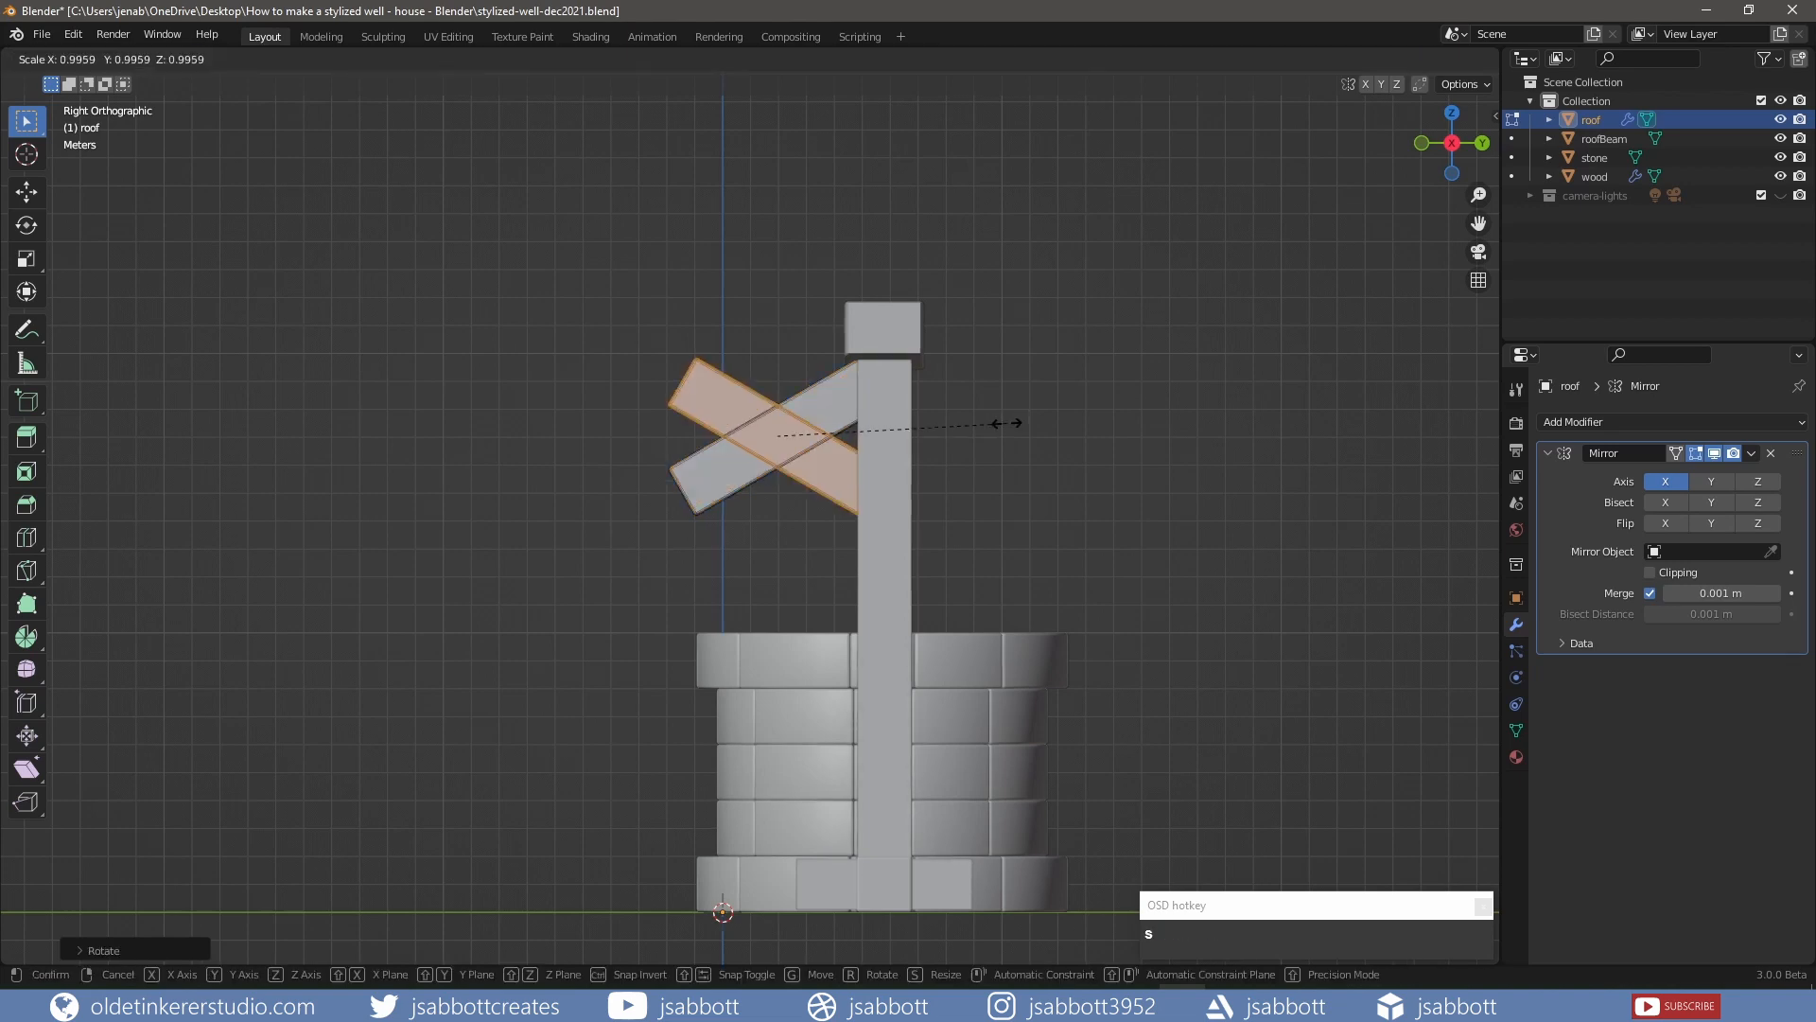
left_click(899, 416)
key("g")
key("shift+x")
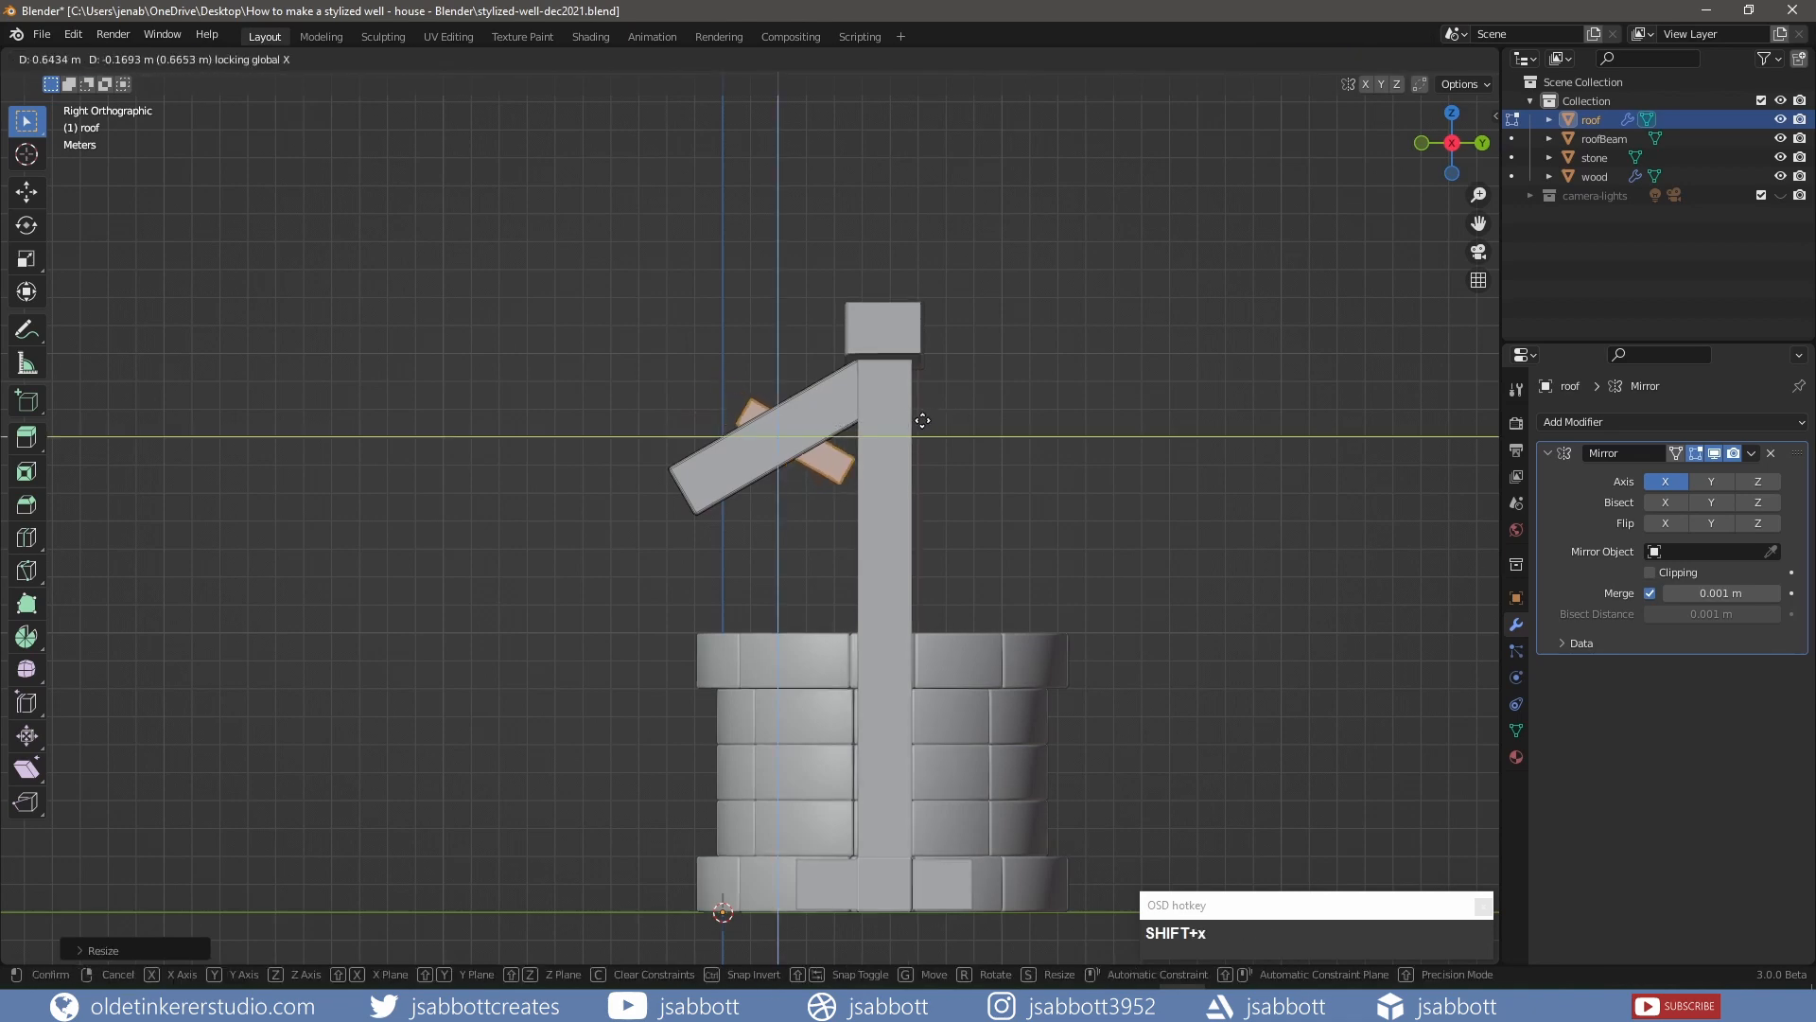
left_click(942, 434)
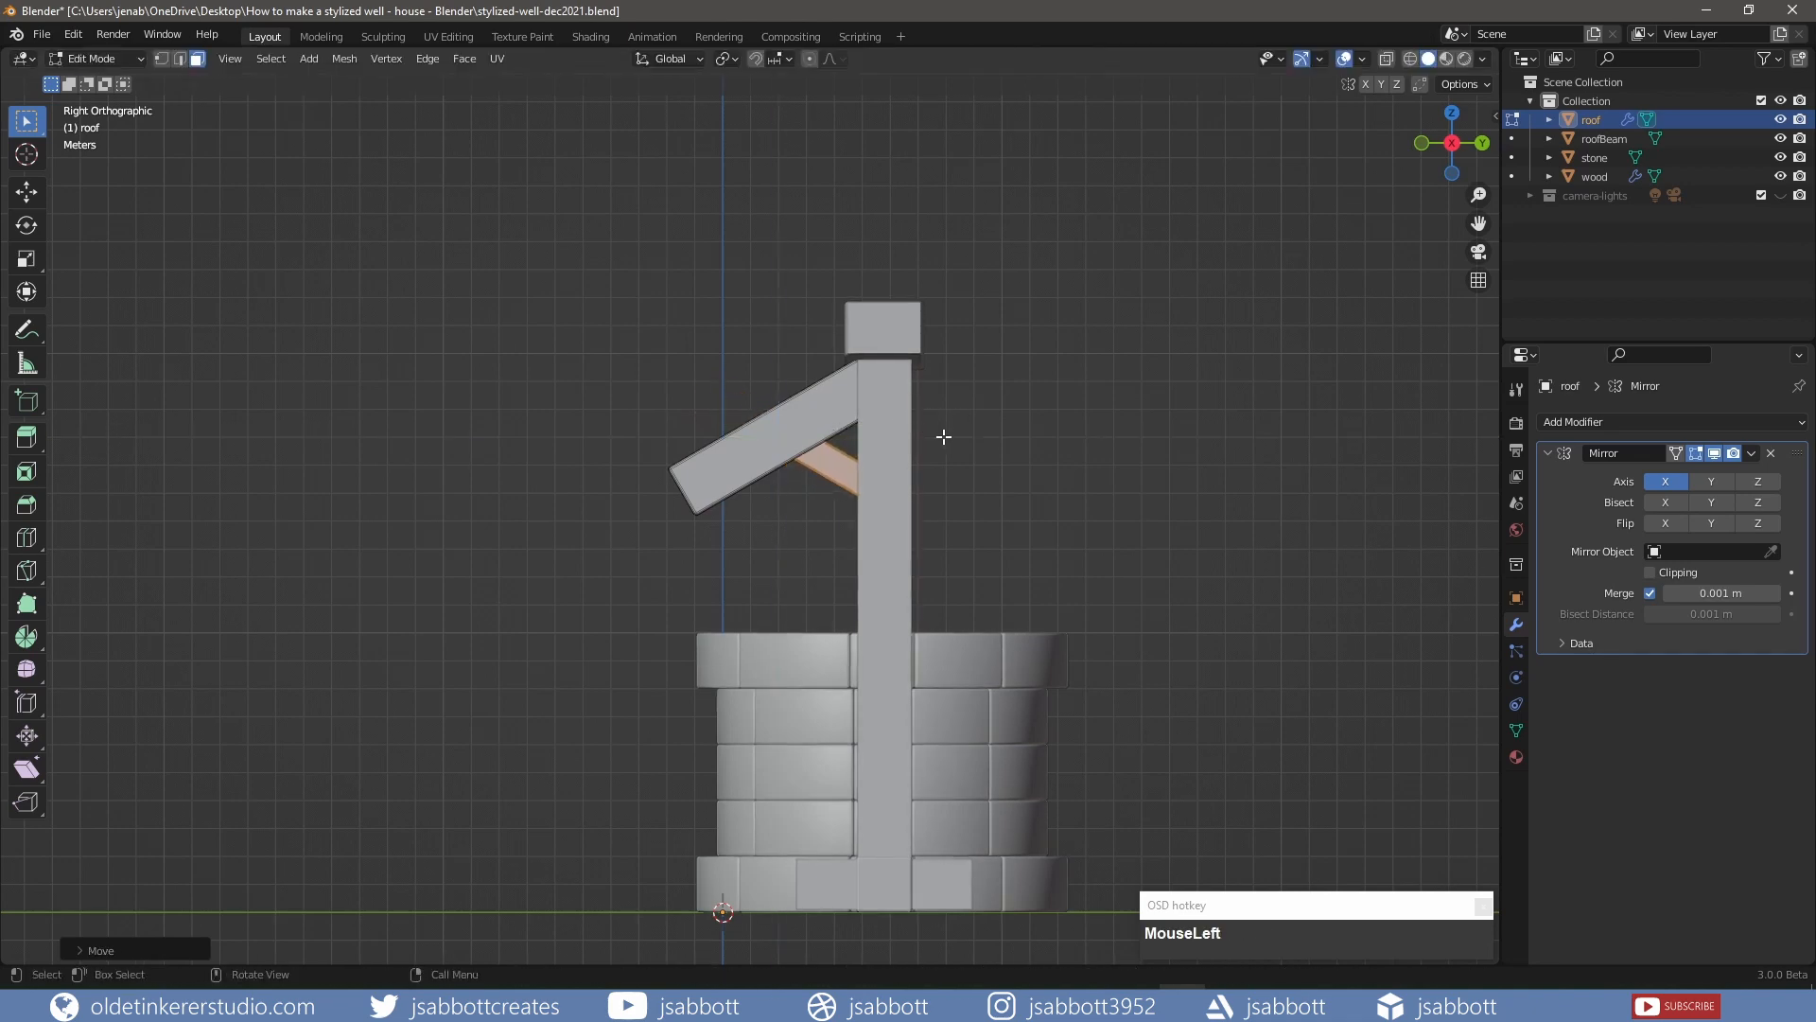
Select both the roof block and its brace, duplicate them, and rotate the copies 180 degrees about the Z axis
mouse_move(944, 434)
middle_mouse_down()
mouse_move(1002, 443)
mouse_move(914, 437)
middle_mouse_up()
key("l")
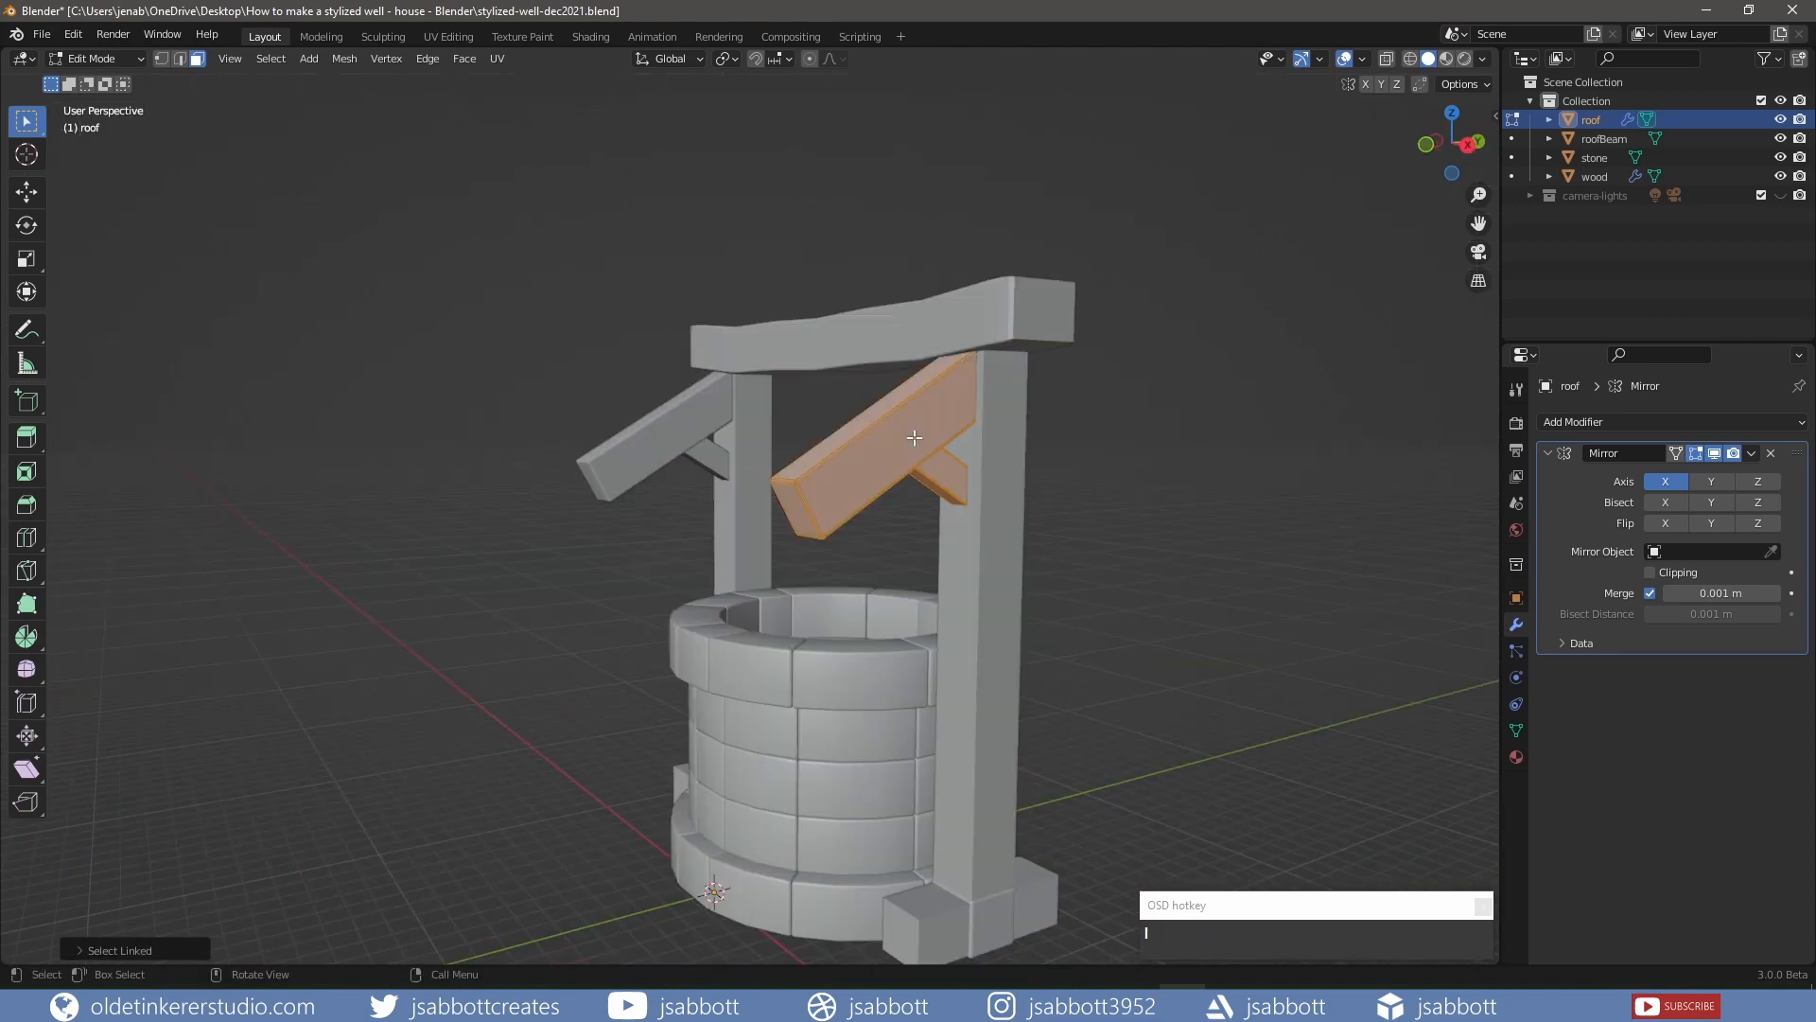
key("KP_3")
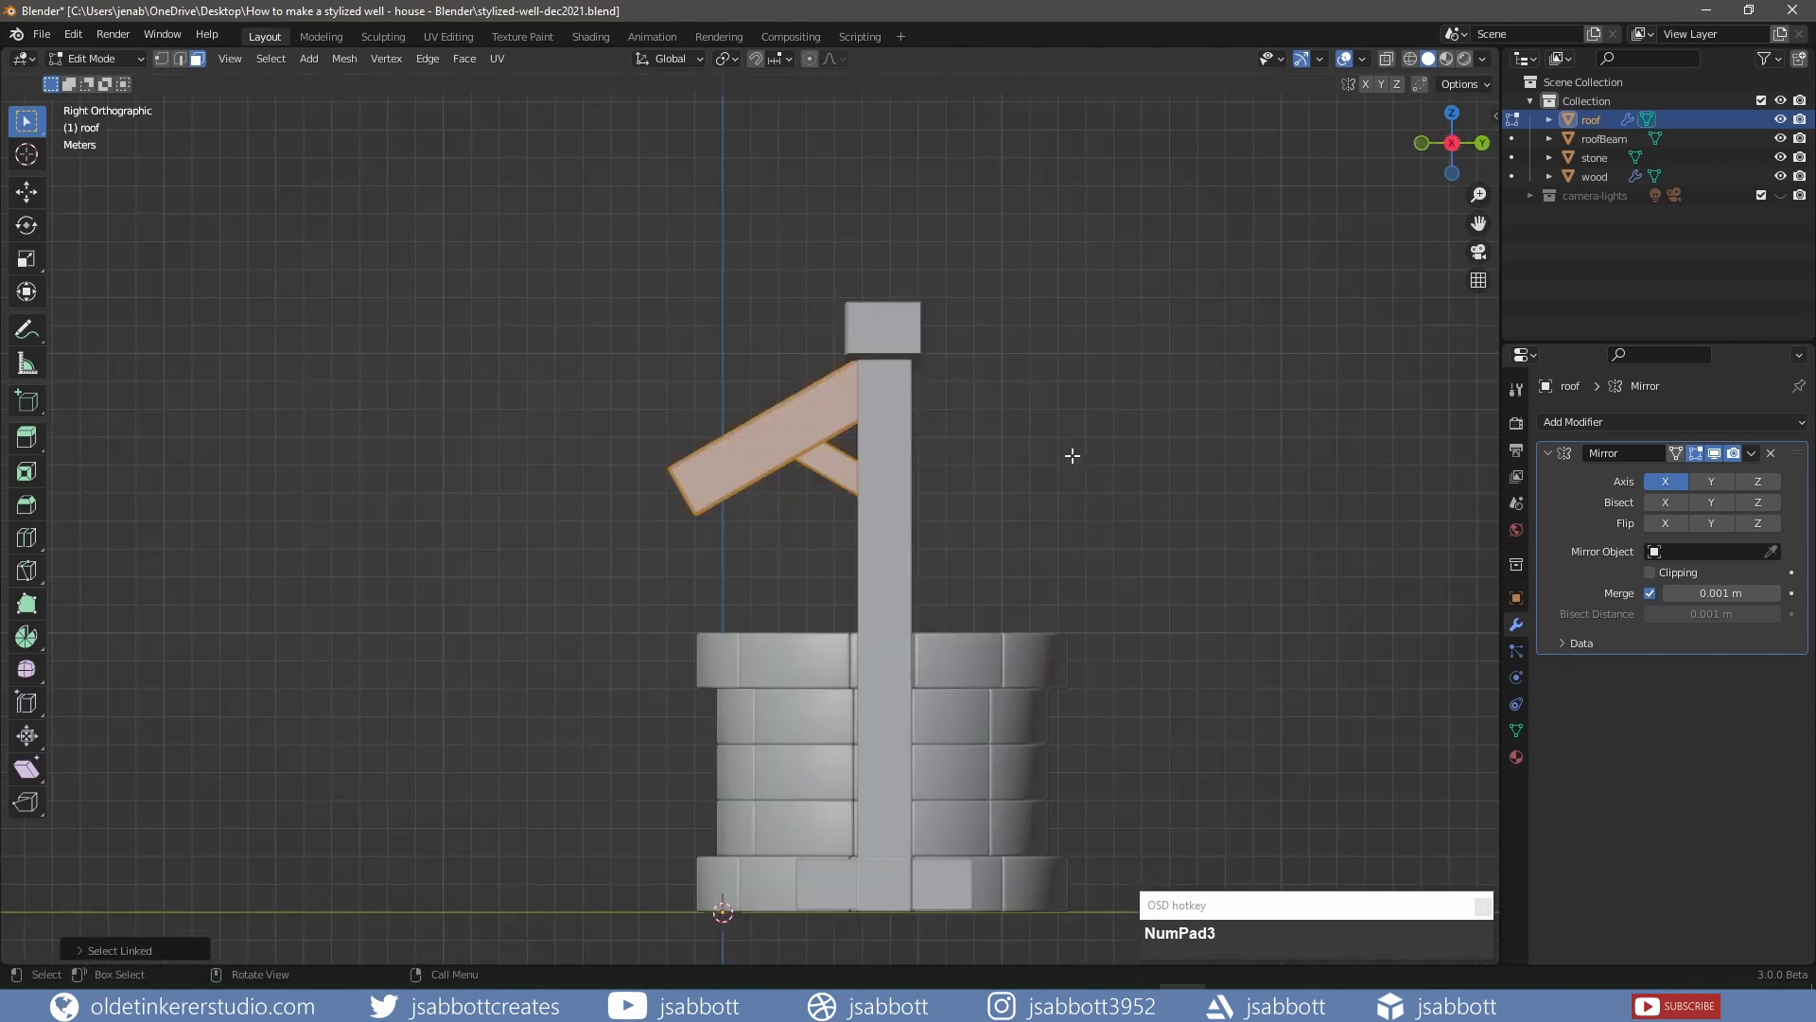
key("shift")
key("shift+d")
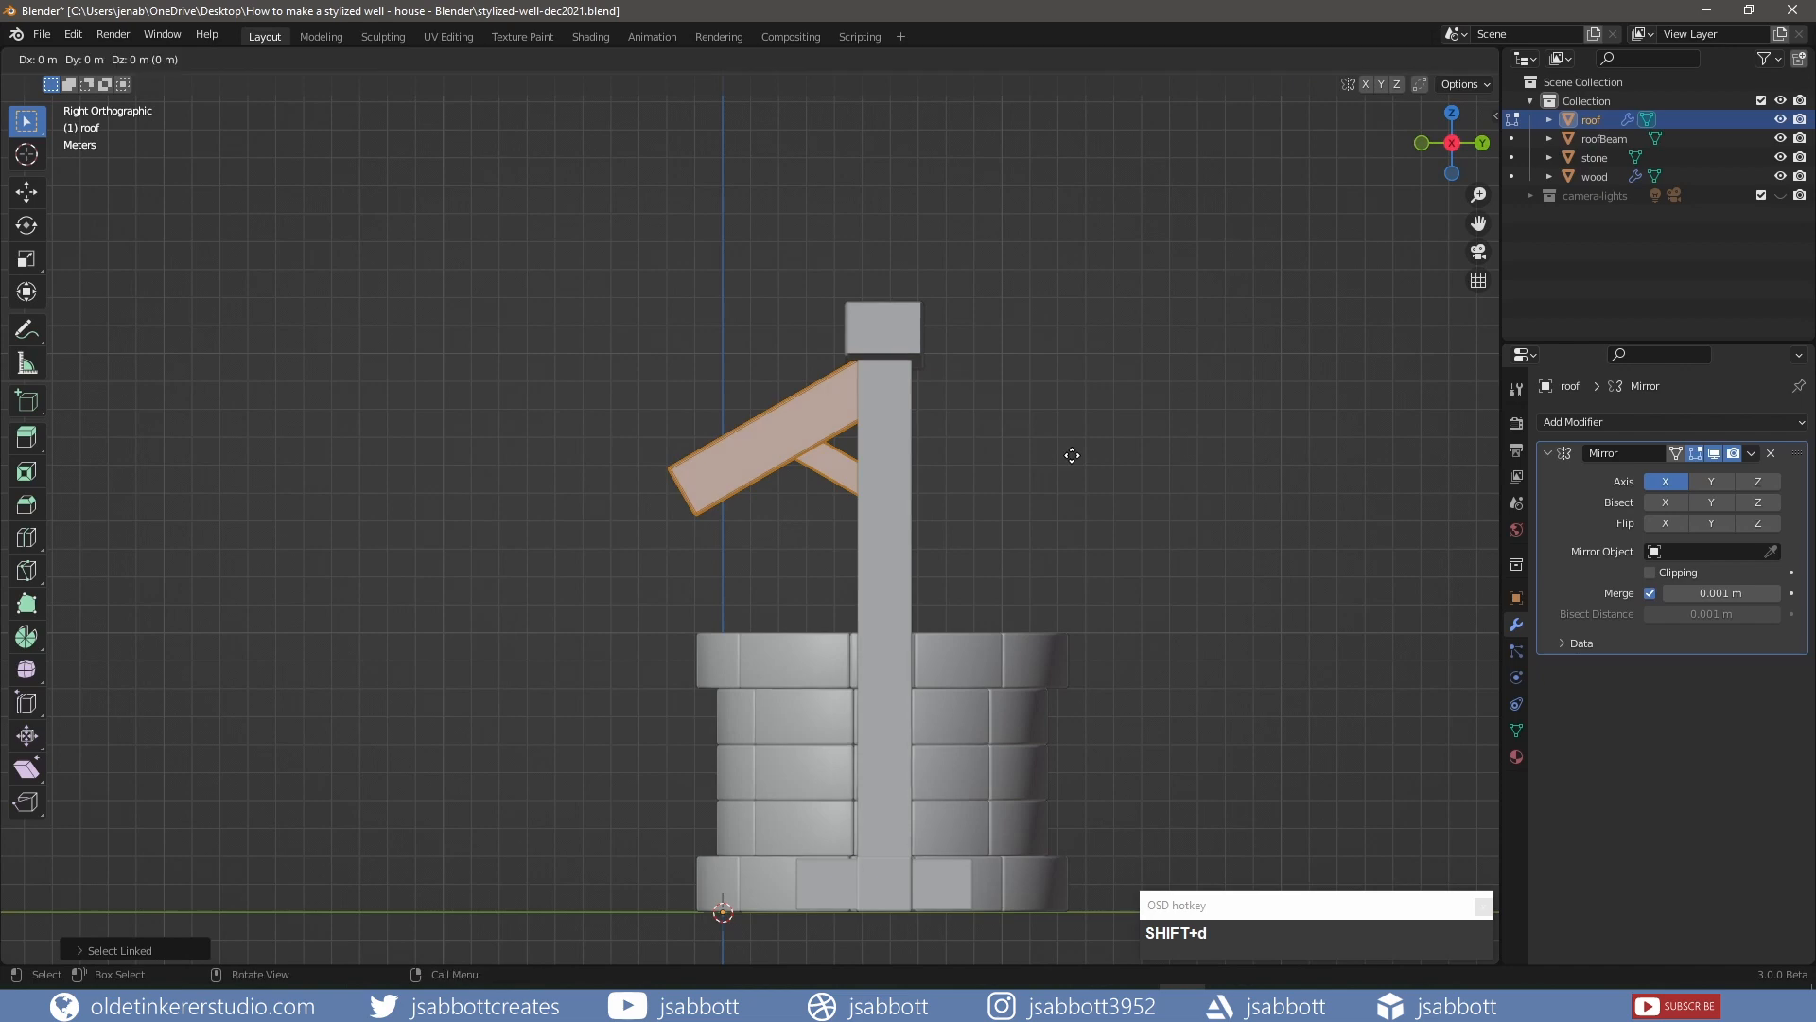
key("r")
key("z")
key("KP_1")
key("KP_8")
key("KP_0")
left_click(1073, 455)
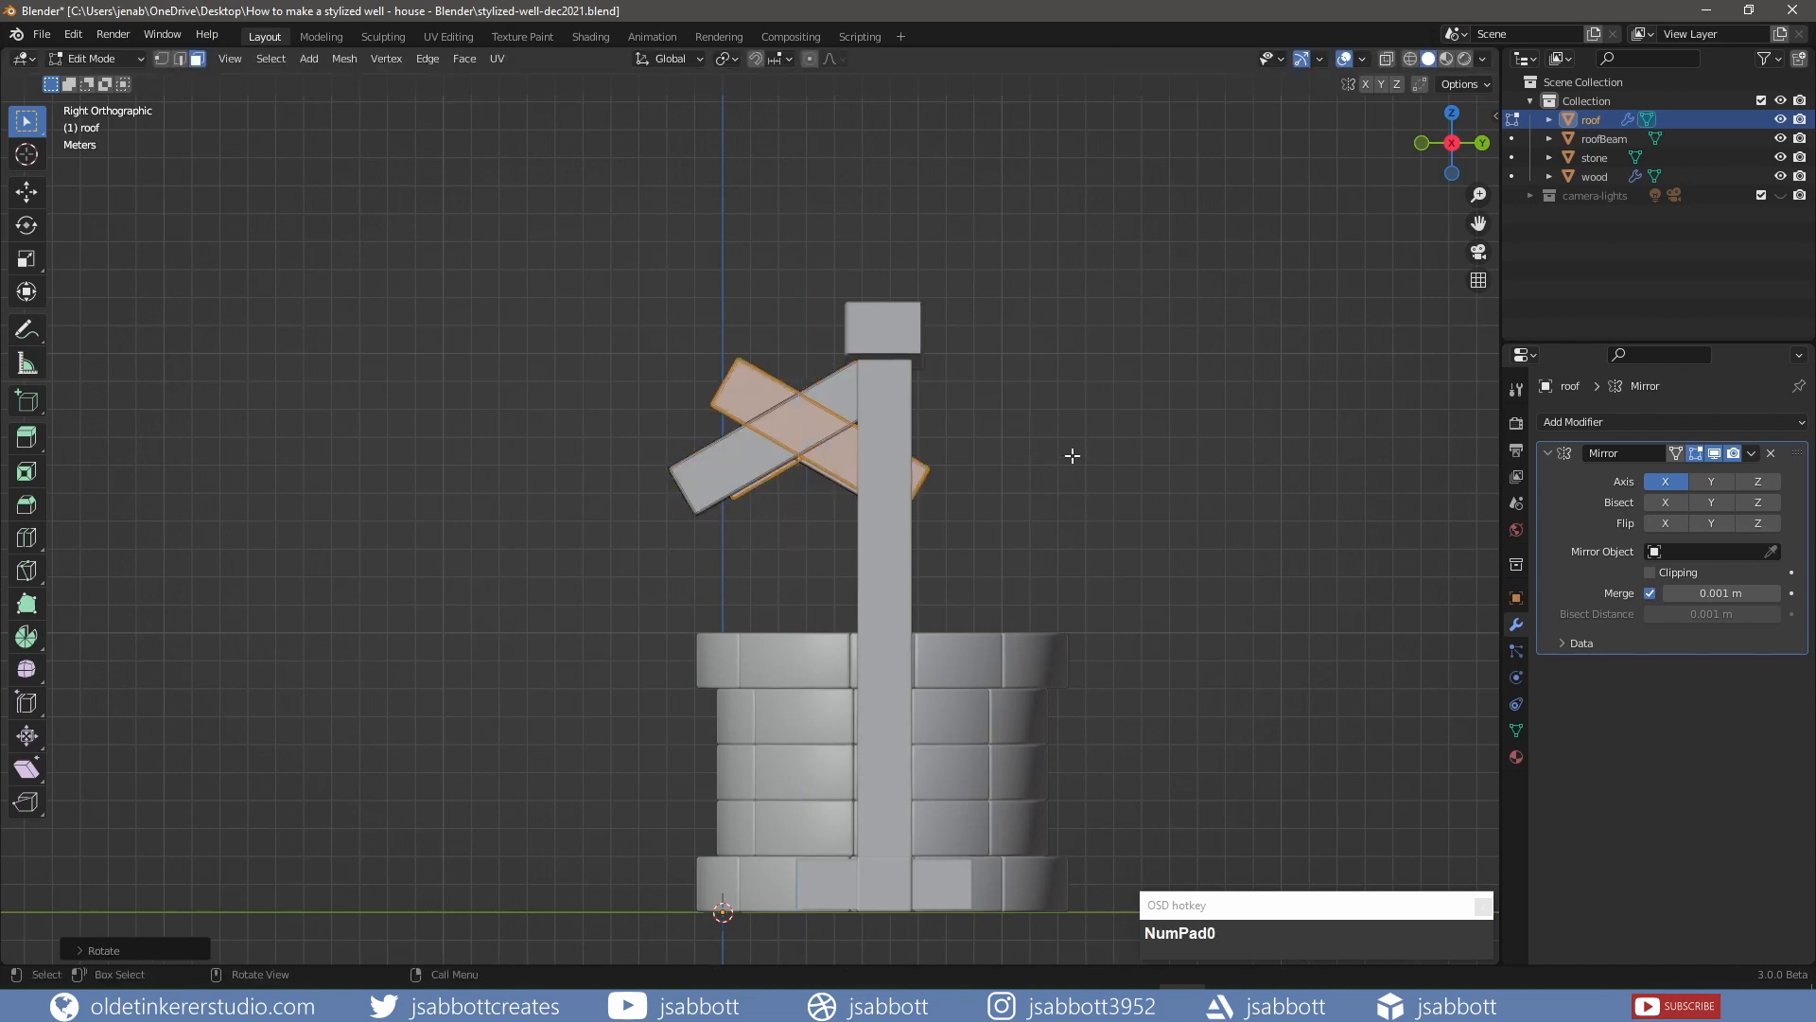
Move the rotated copies along Y to the opposite side of the post so they match the front slope, and deselect everything
key("g")
key("y")
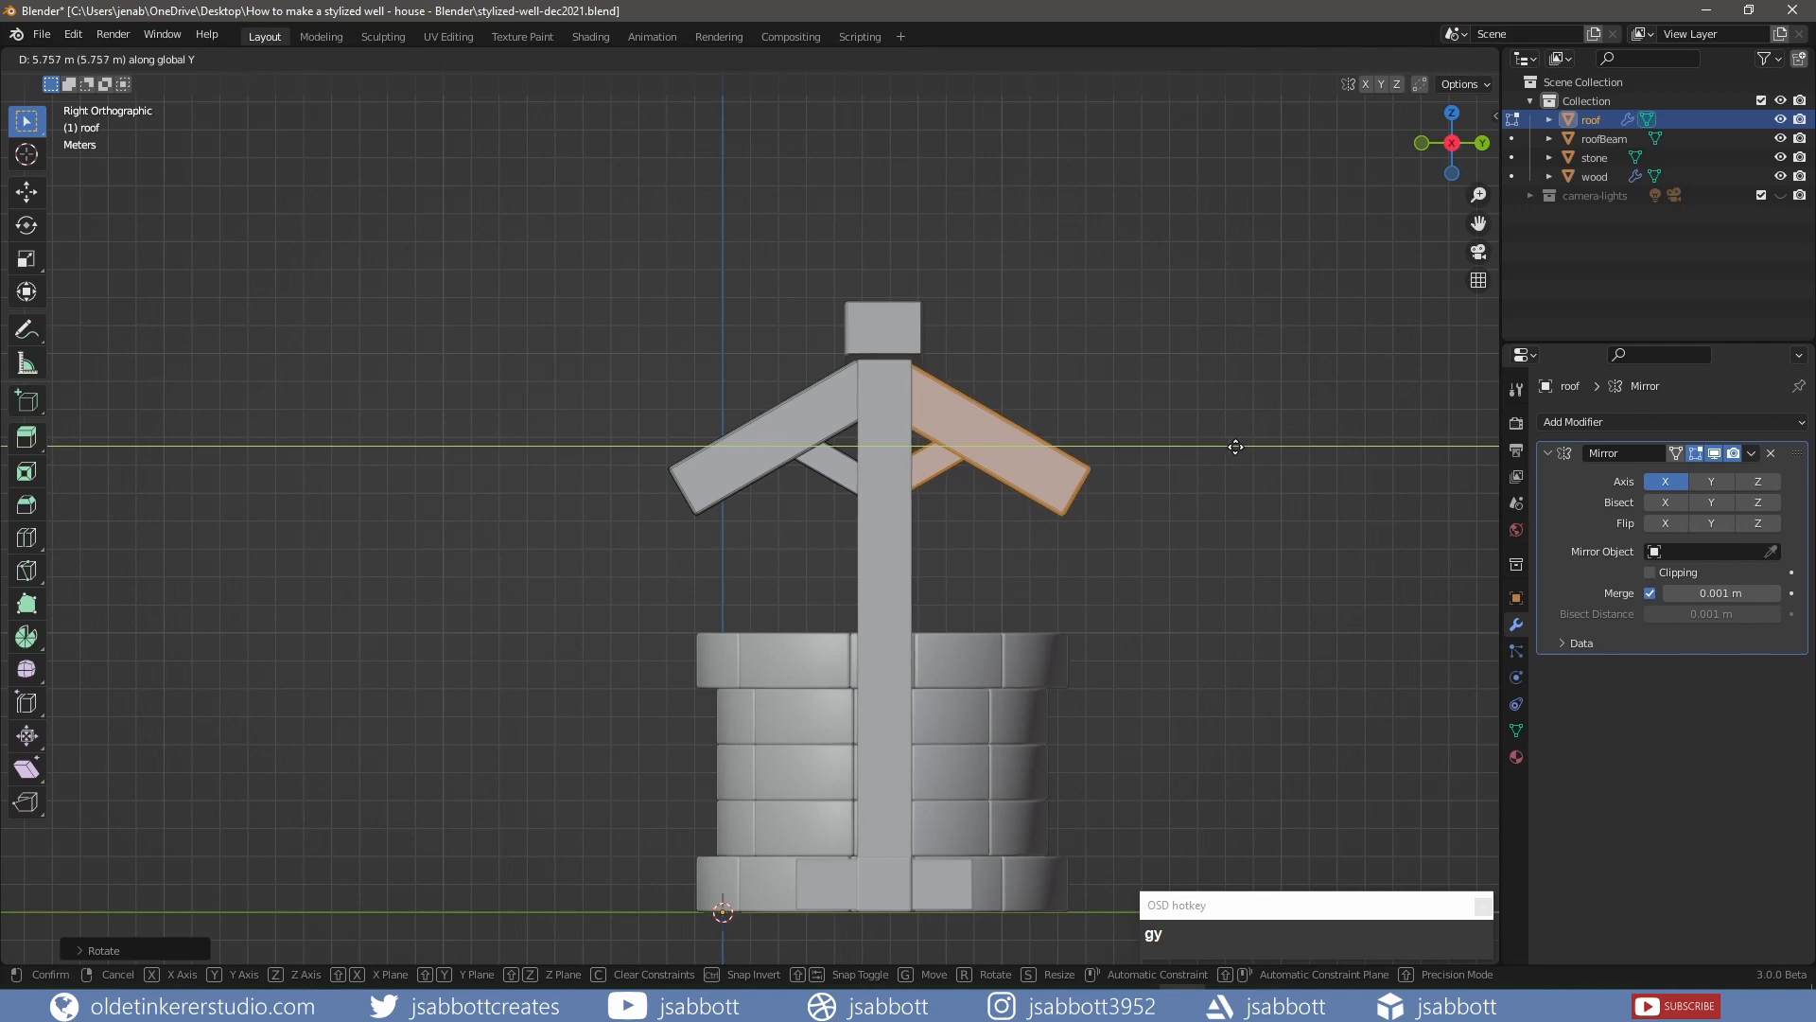
left_click(1239, 447)
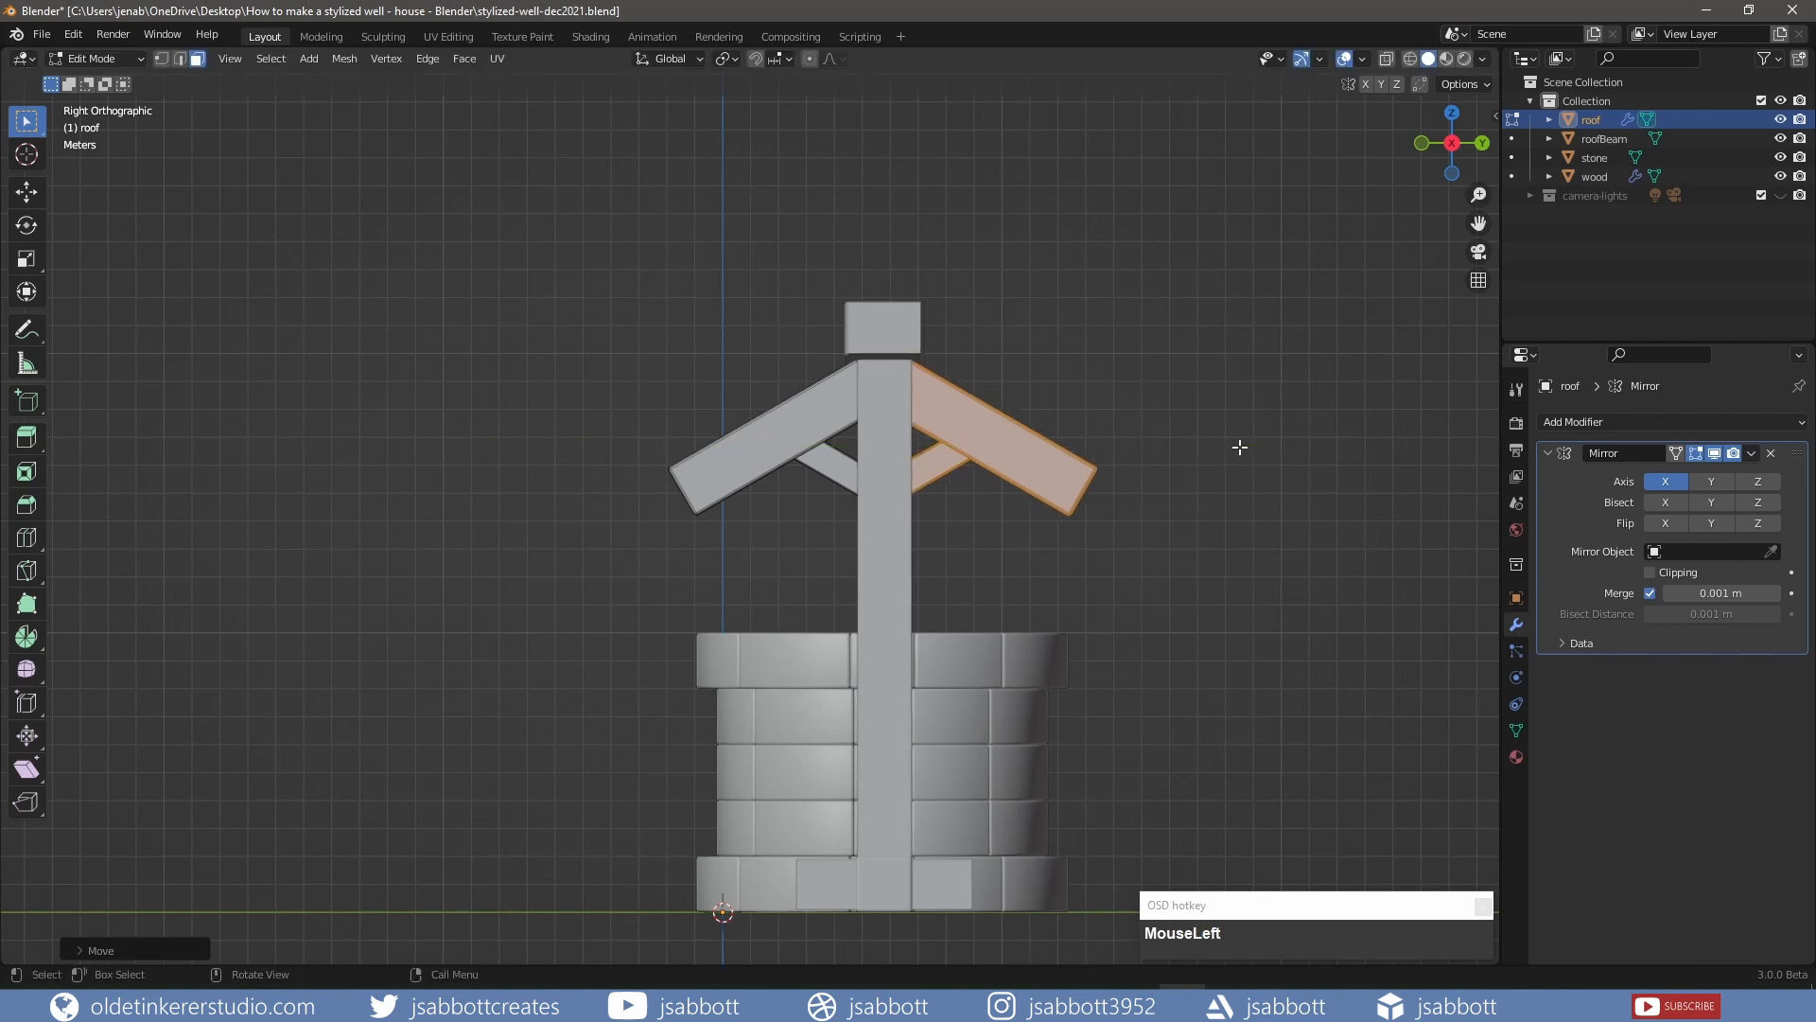
key("alt+a")
middle_click_drag(1201, 429, 1050, 478)
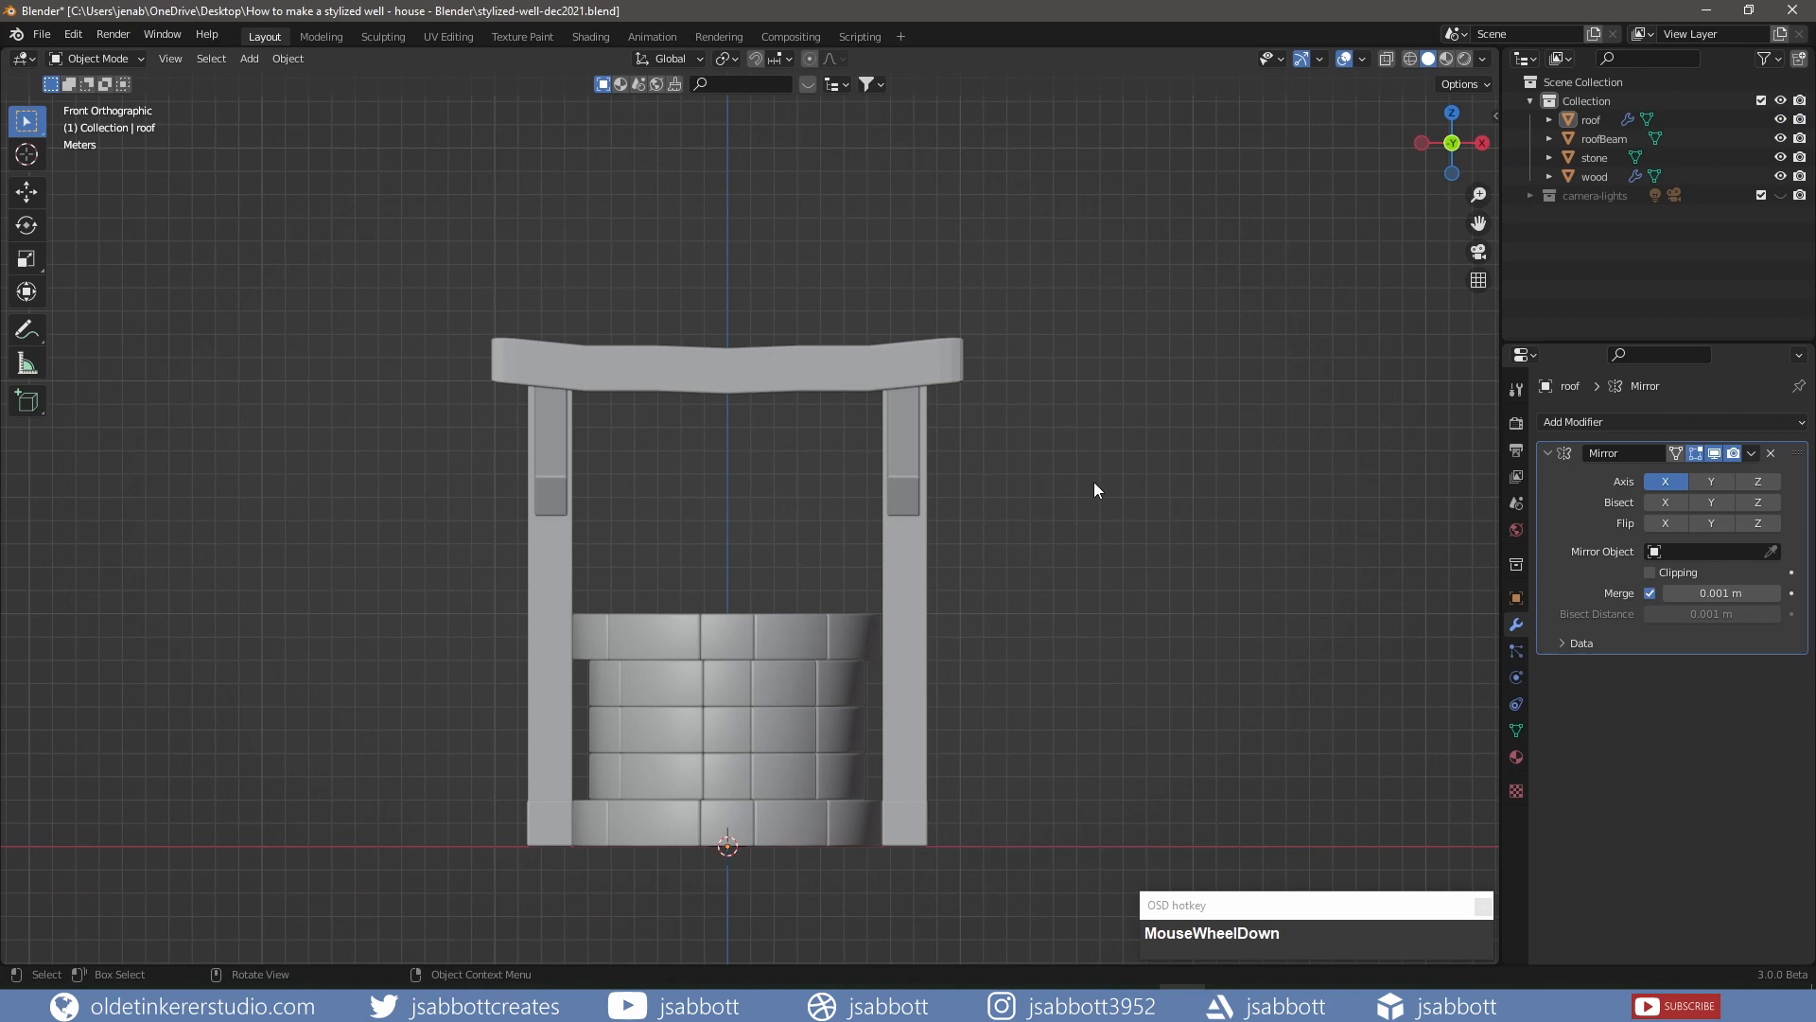
Add a new cube at the origin with a 0.1 m Bevel modifier, increase the bevel's segments, and apply the modifier
key("shift+a")
mouse_move(1093, 482)
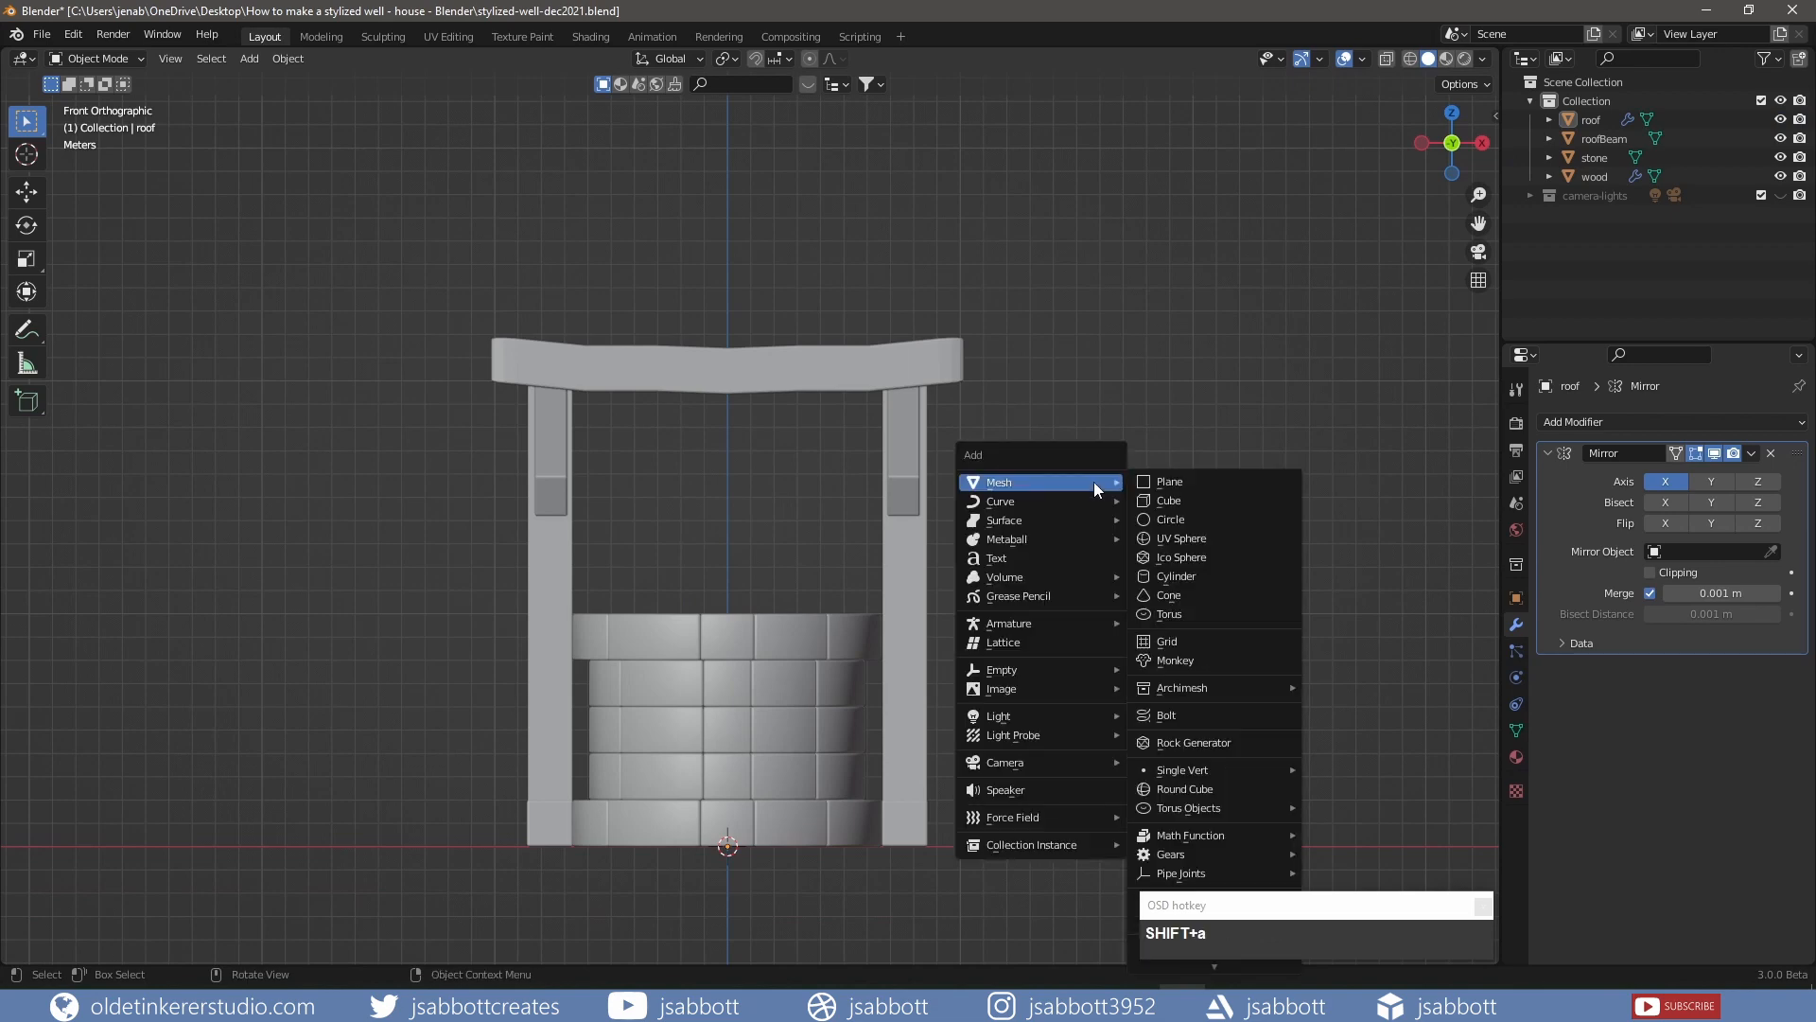
left_click(1184, 497)
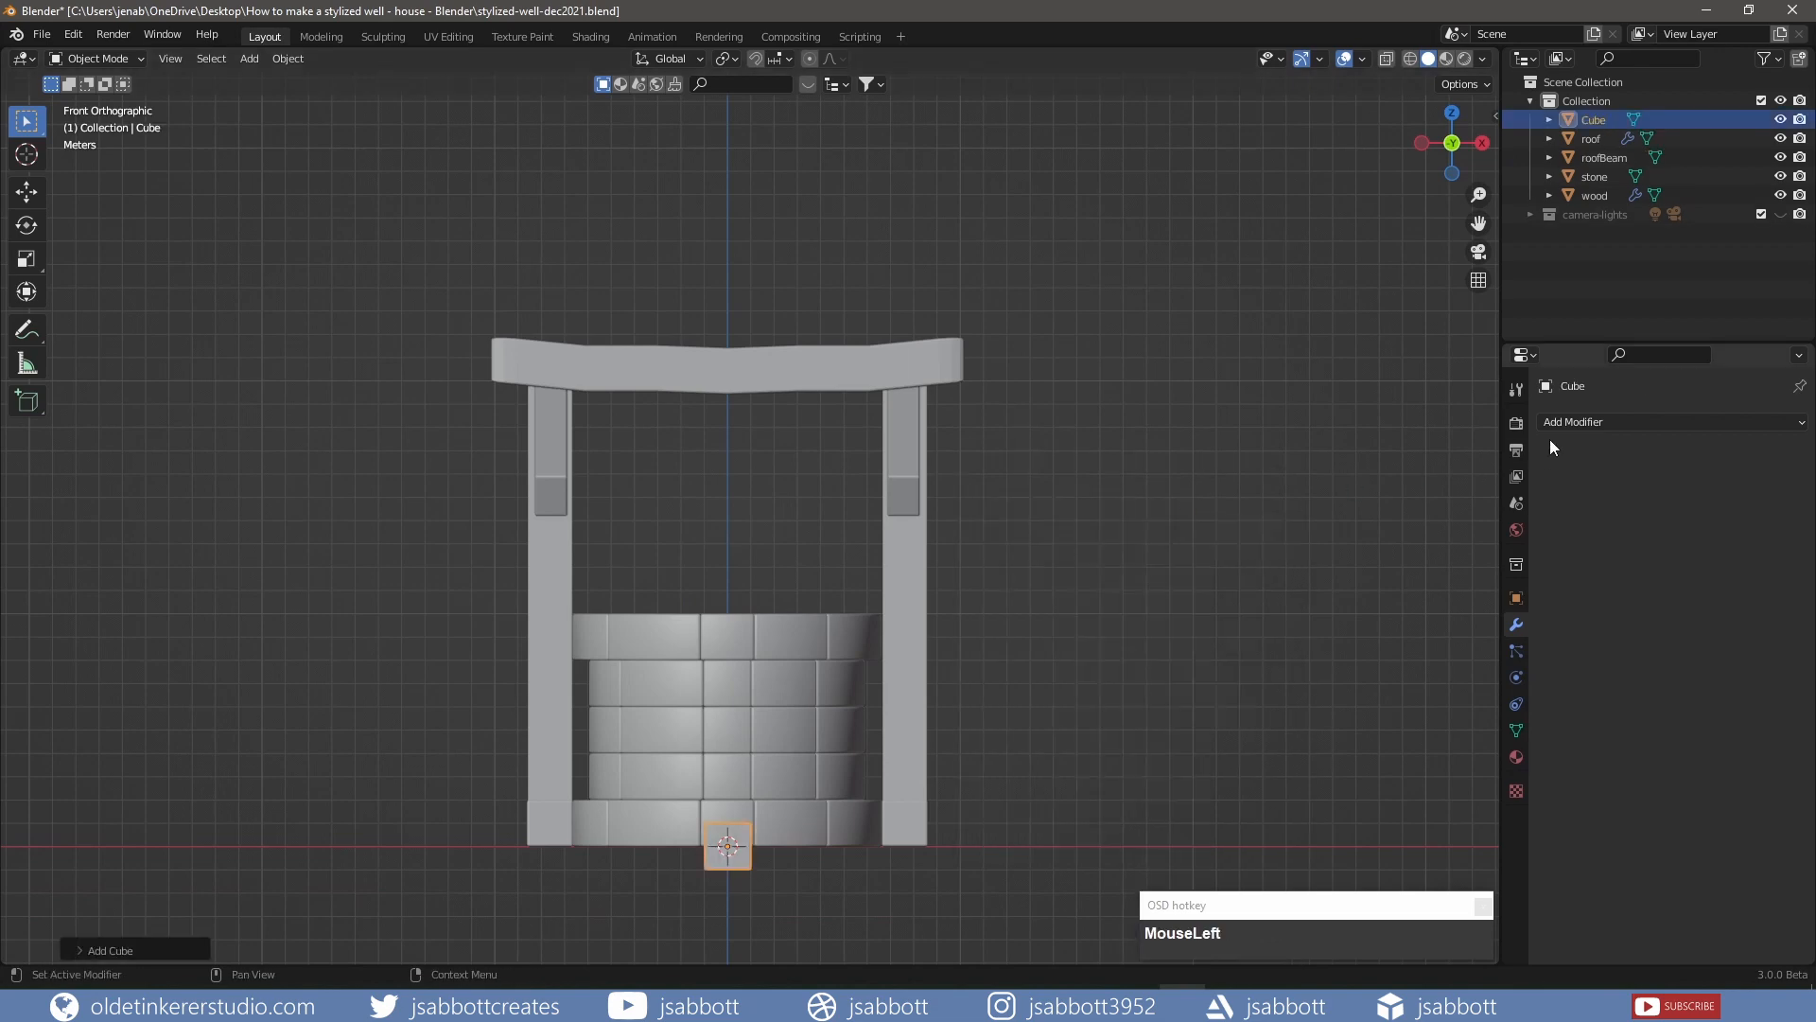
left_click(1591, 422)
left_click(1438, 495)
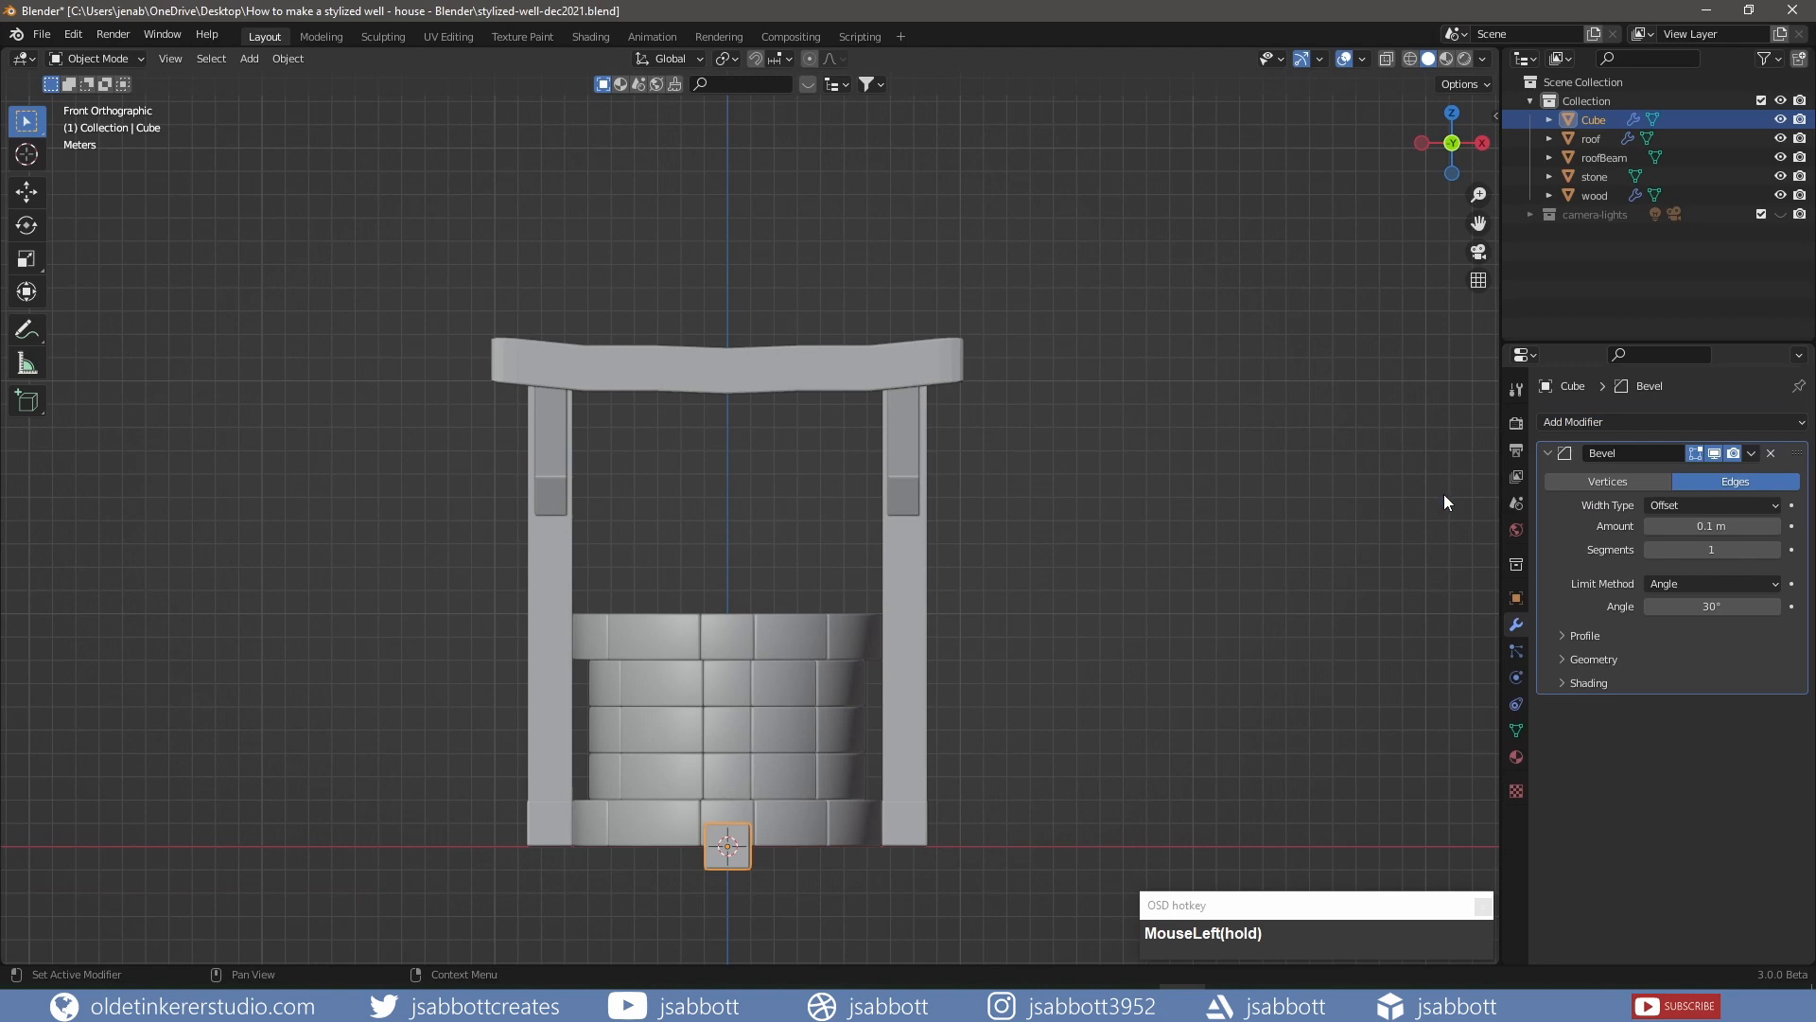
left_click(1775, 550)
key("ctrl+a")
Rename the beveled cube as roofTile
key("F2")
type("roofTile")
key("Return")
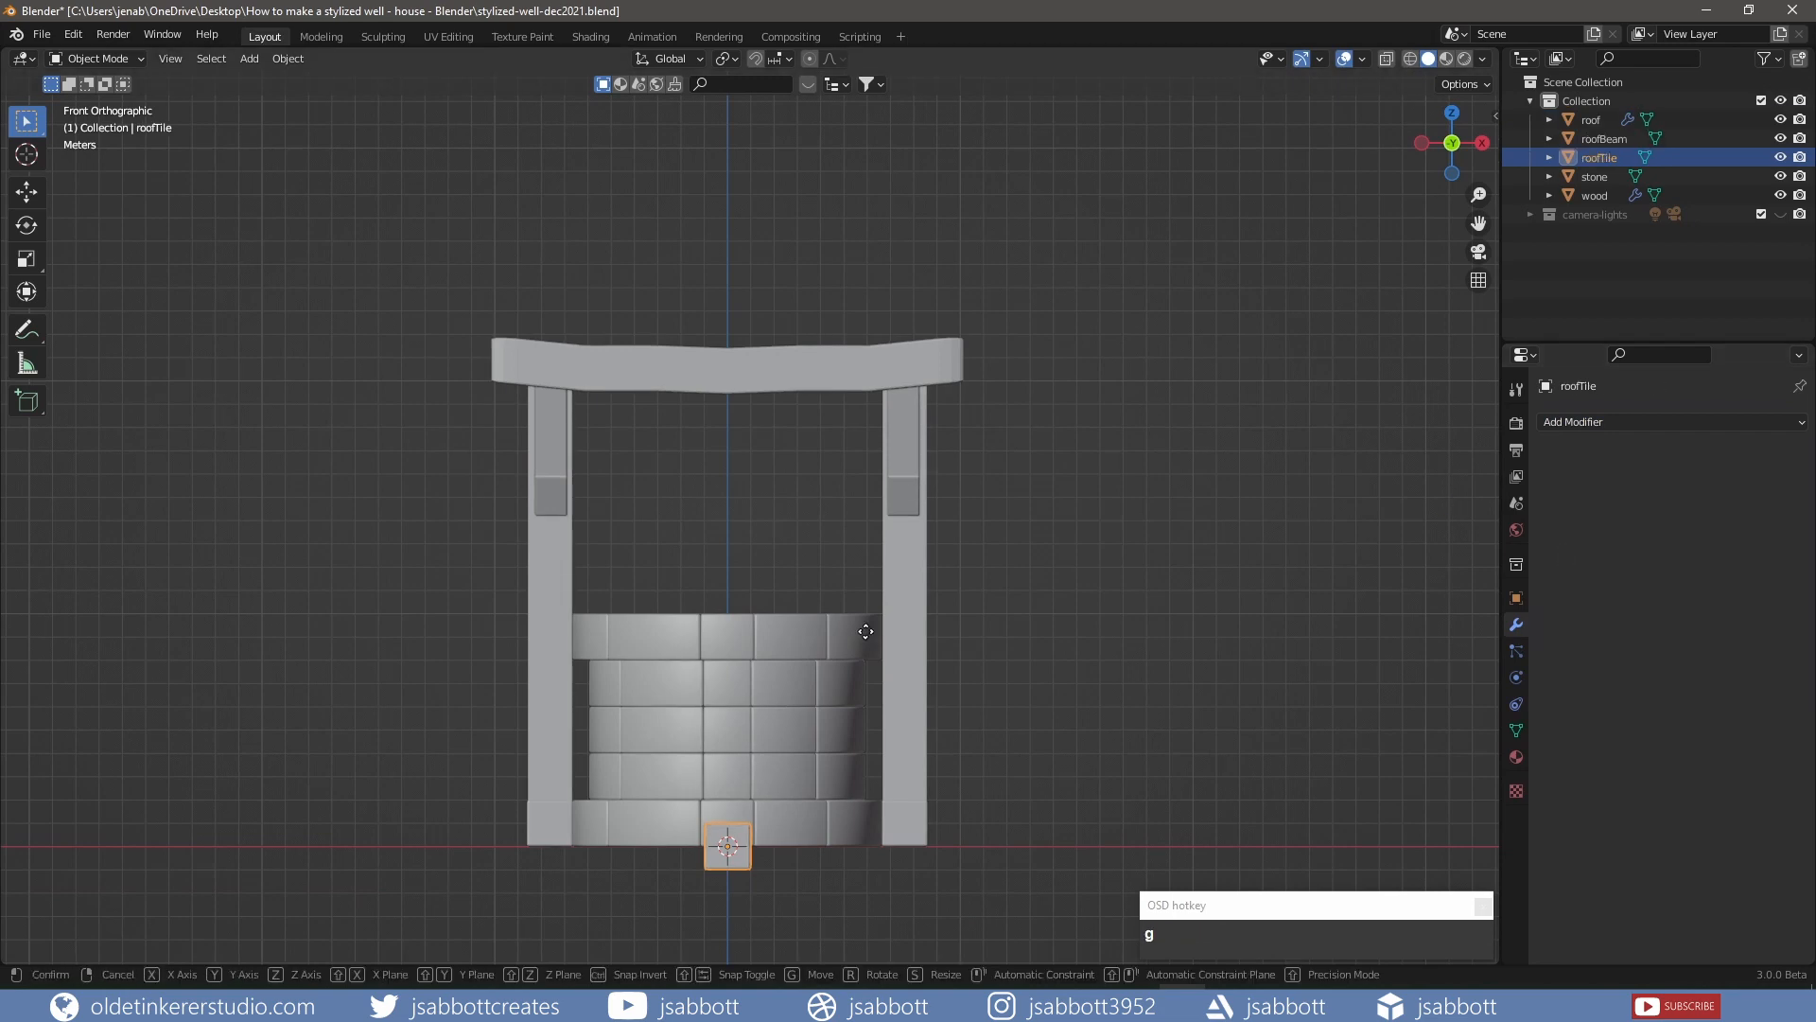
Raise the roofTile cube about 18.9 m along Z to just below the roof beam
key("g")
key("z")
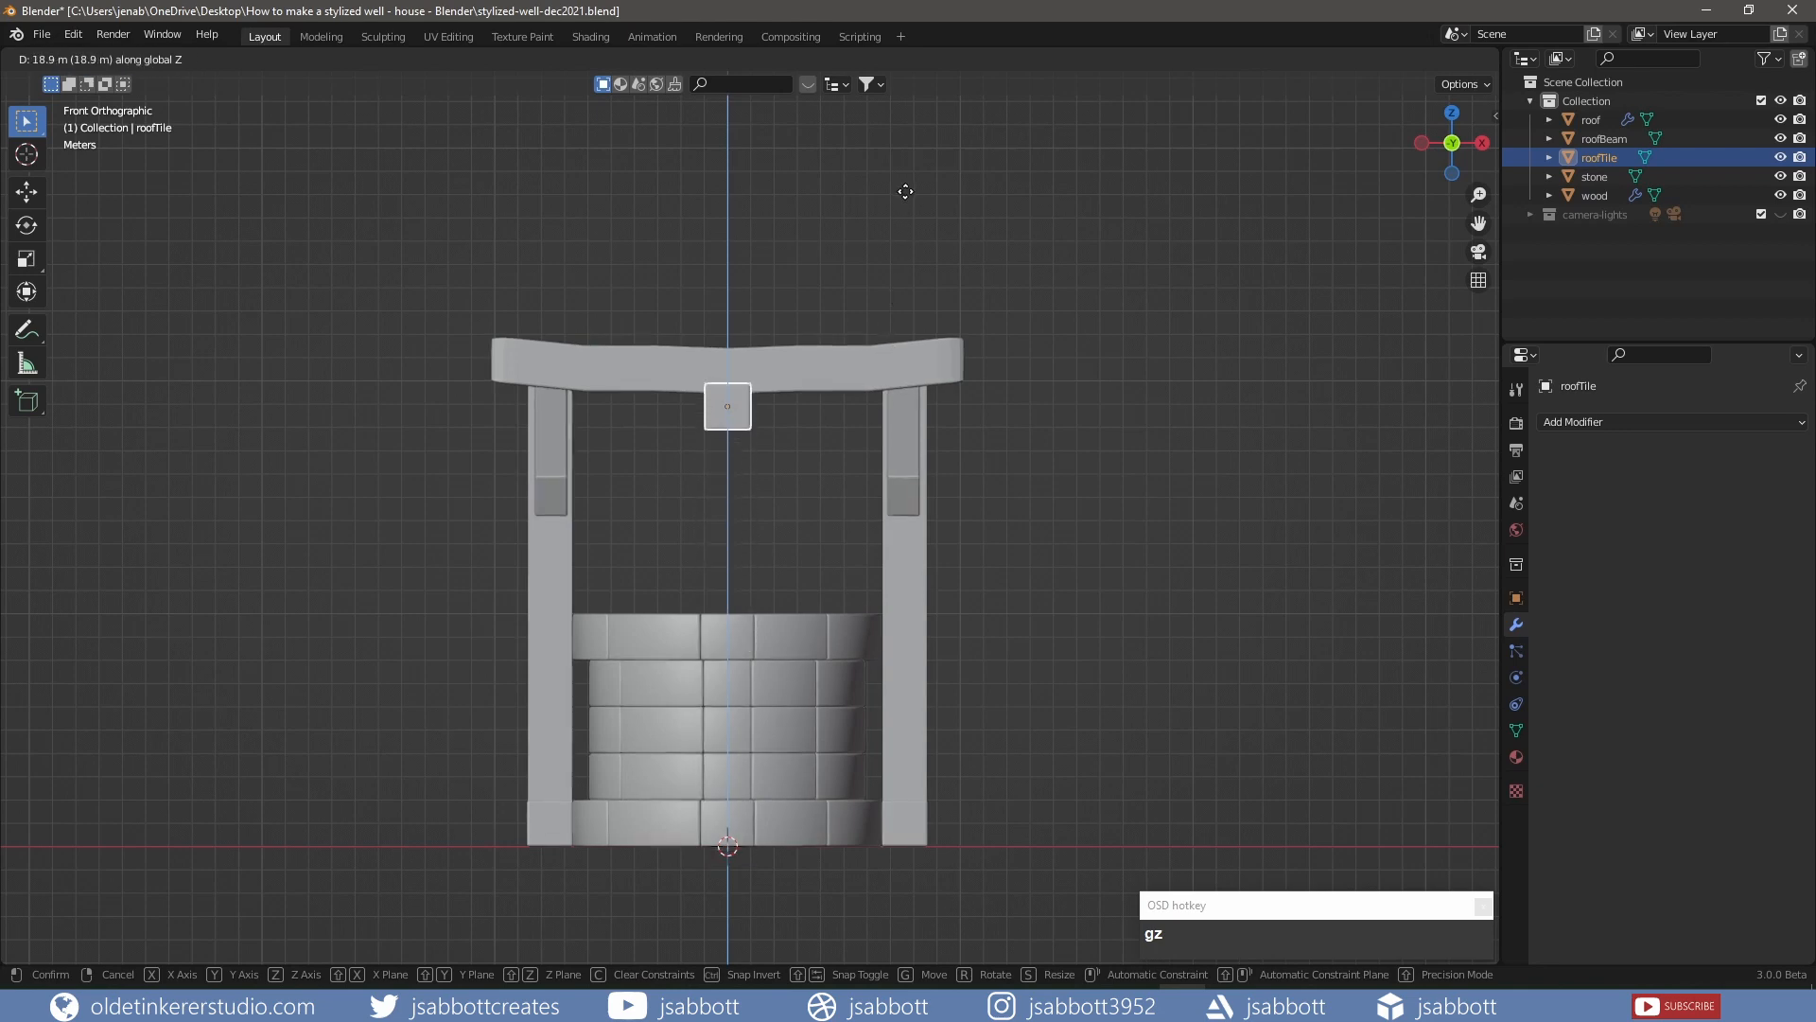
left_click(900, 190)
Try to flatten the roofTile cube by scaling it to 0.1 along Z
type("sz")
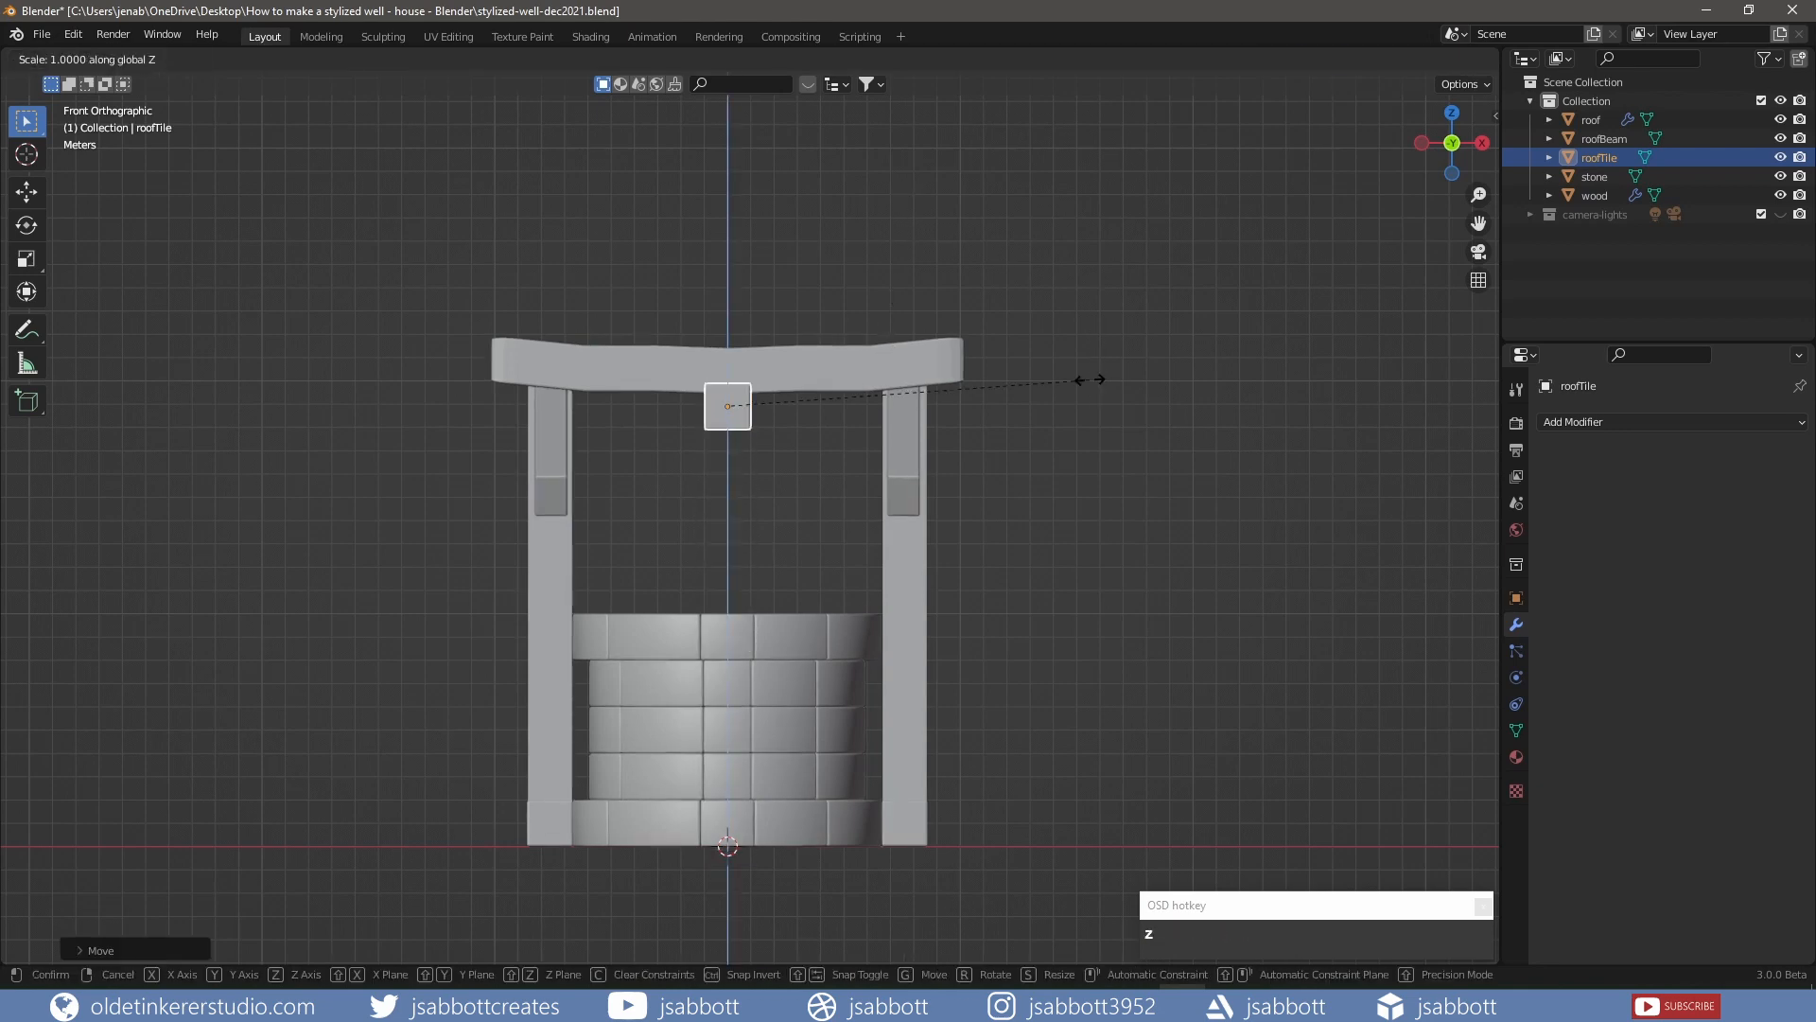
type(".1")
key("Return")
key("ctrl+z")
Flatten the roofTile cube to 0.2 along Z and move it along X and Y over the +X roof block's upper end
type("sz.2")
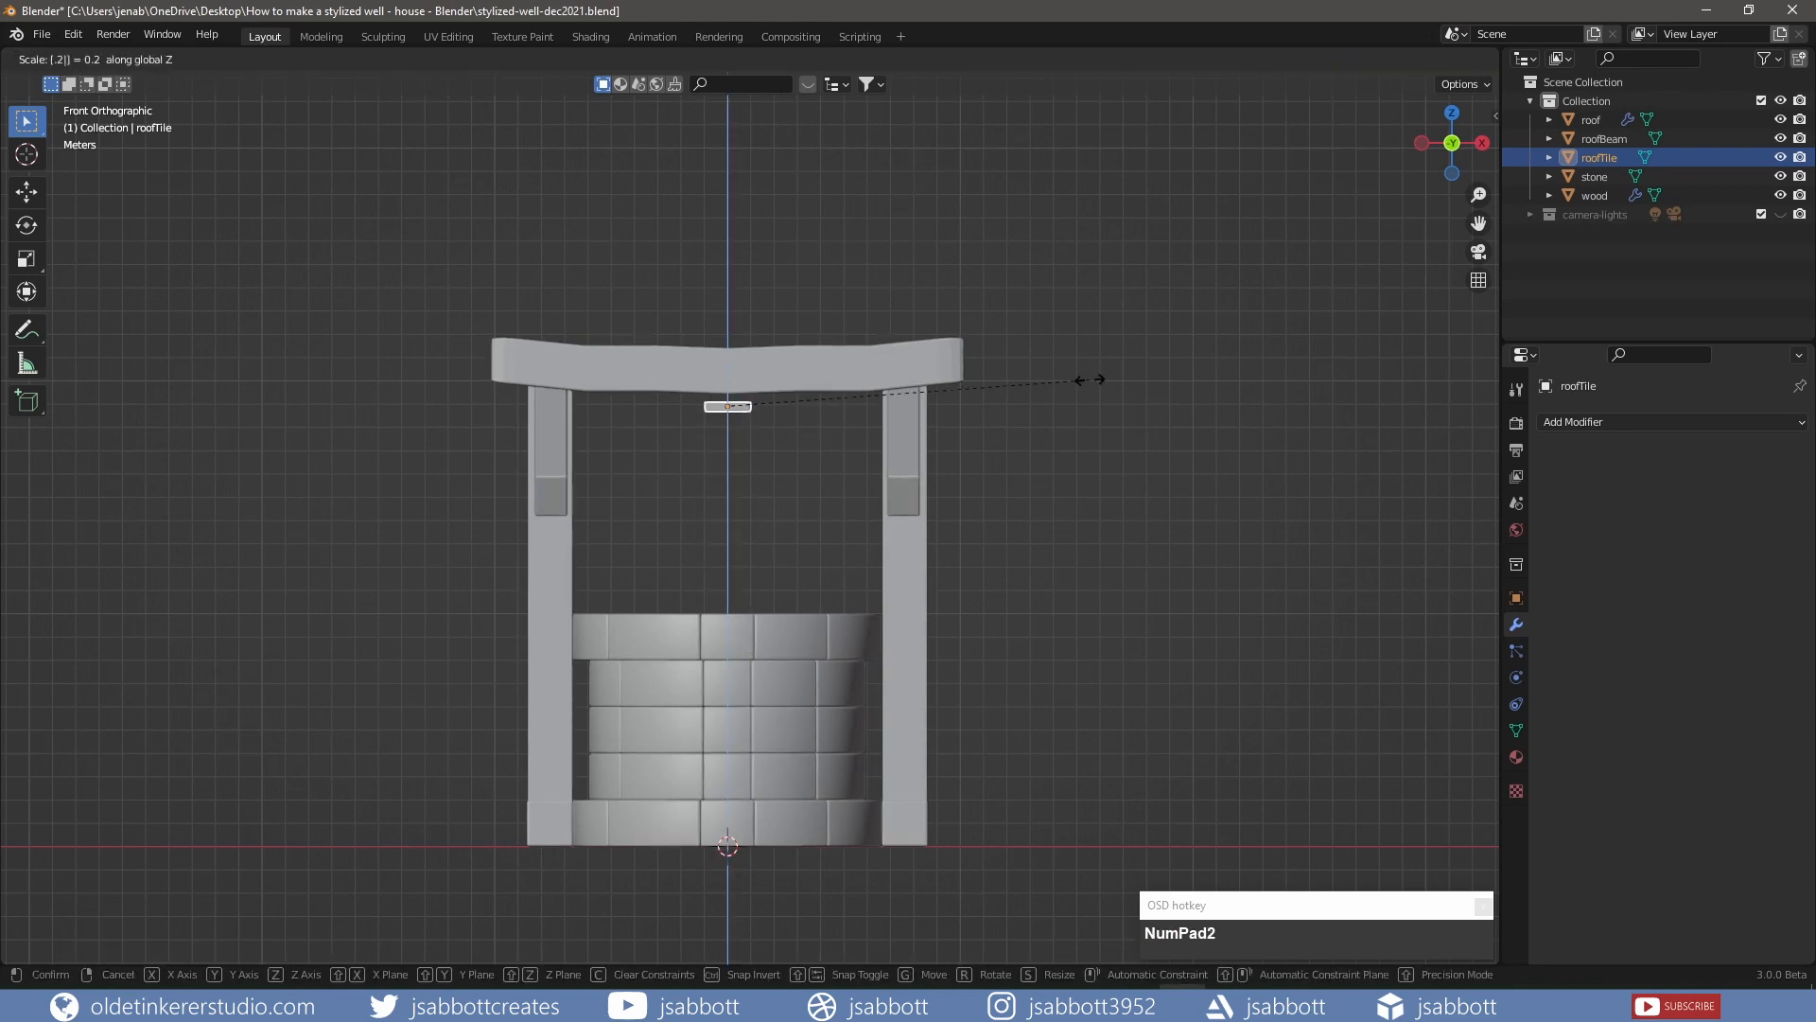
key("Return")
key("KP_7")
key("g")
key("x")
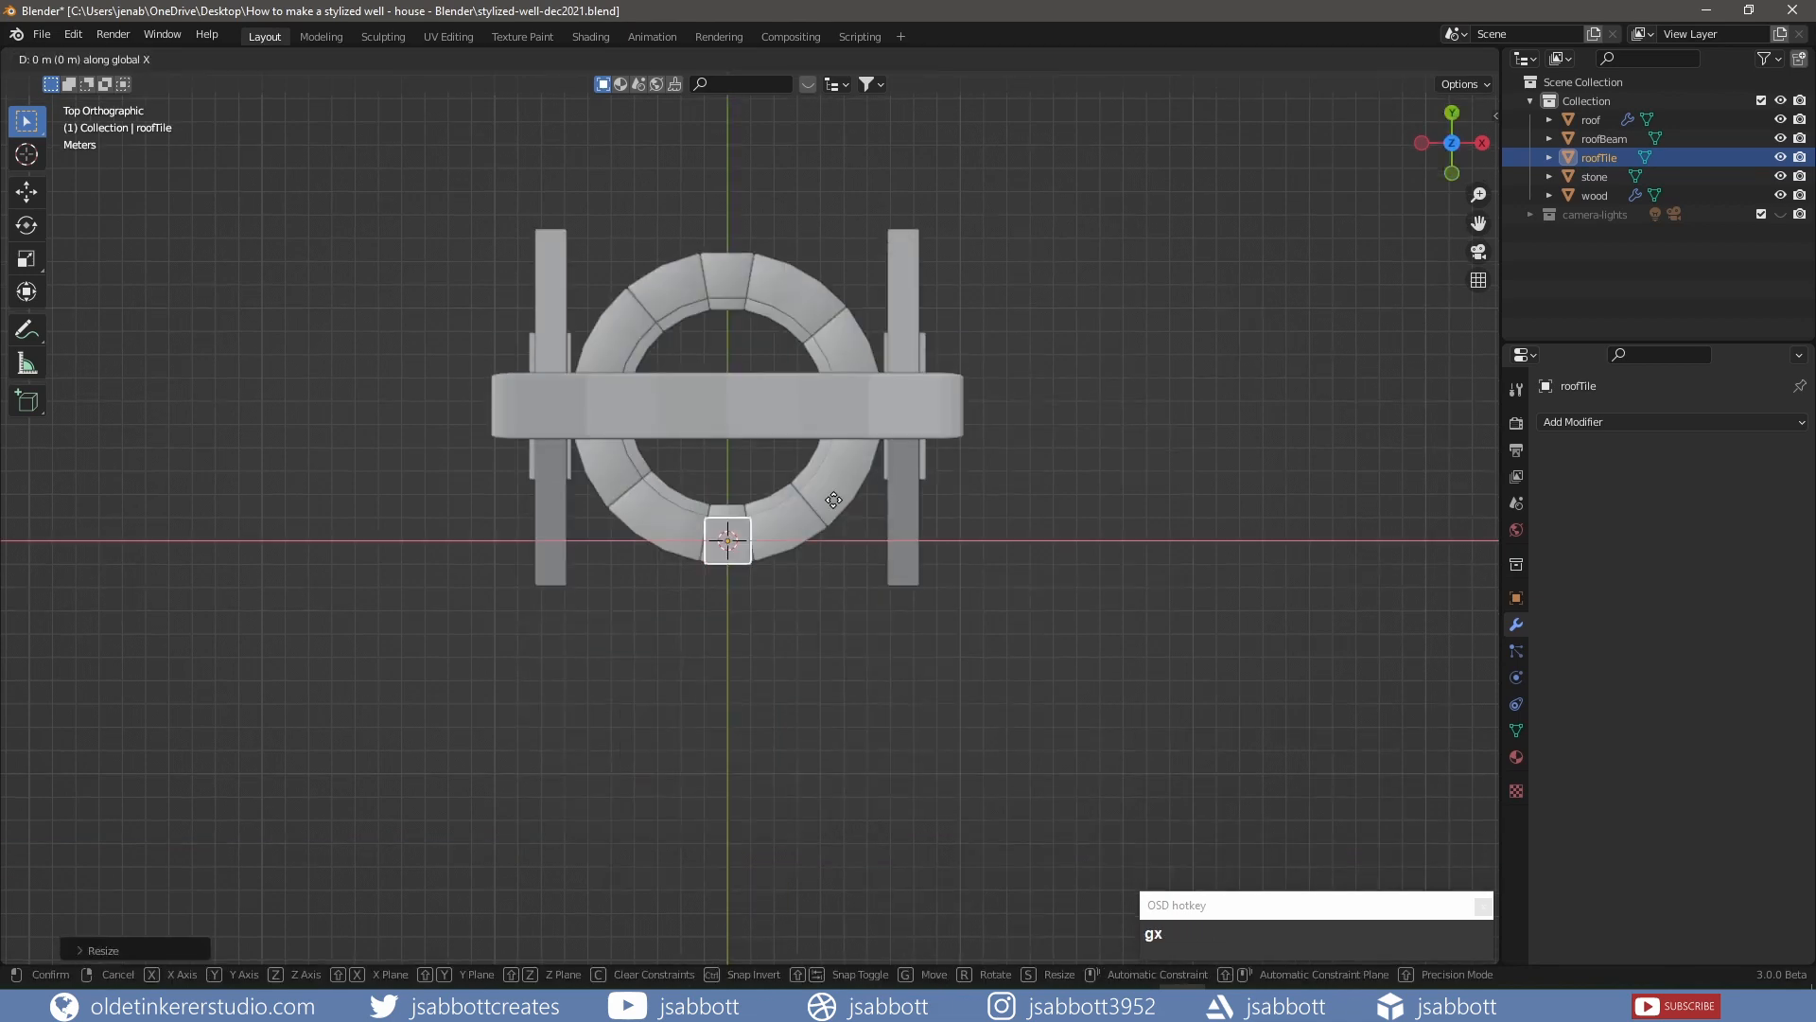
left_click(1009, 502)
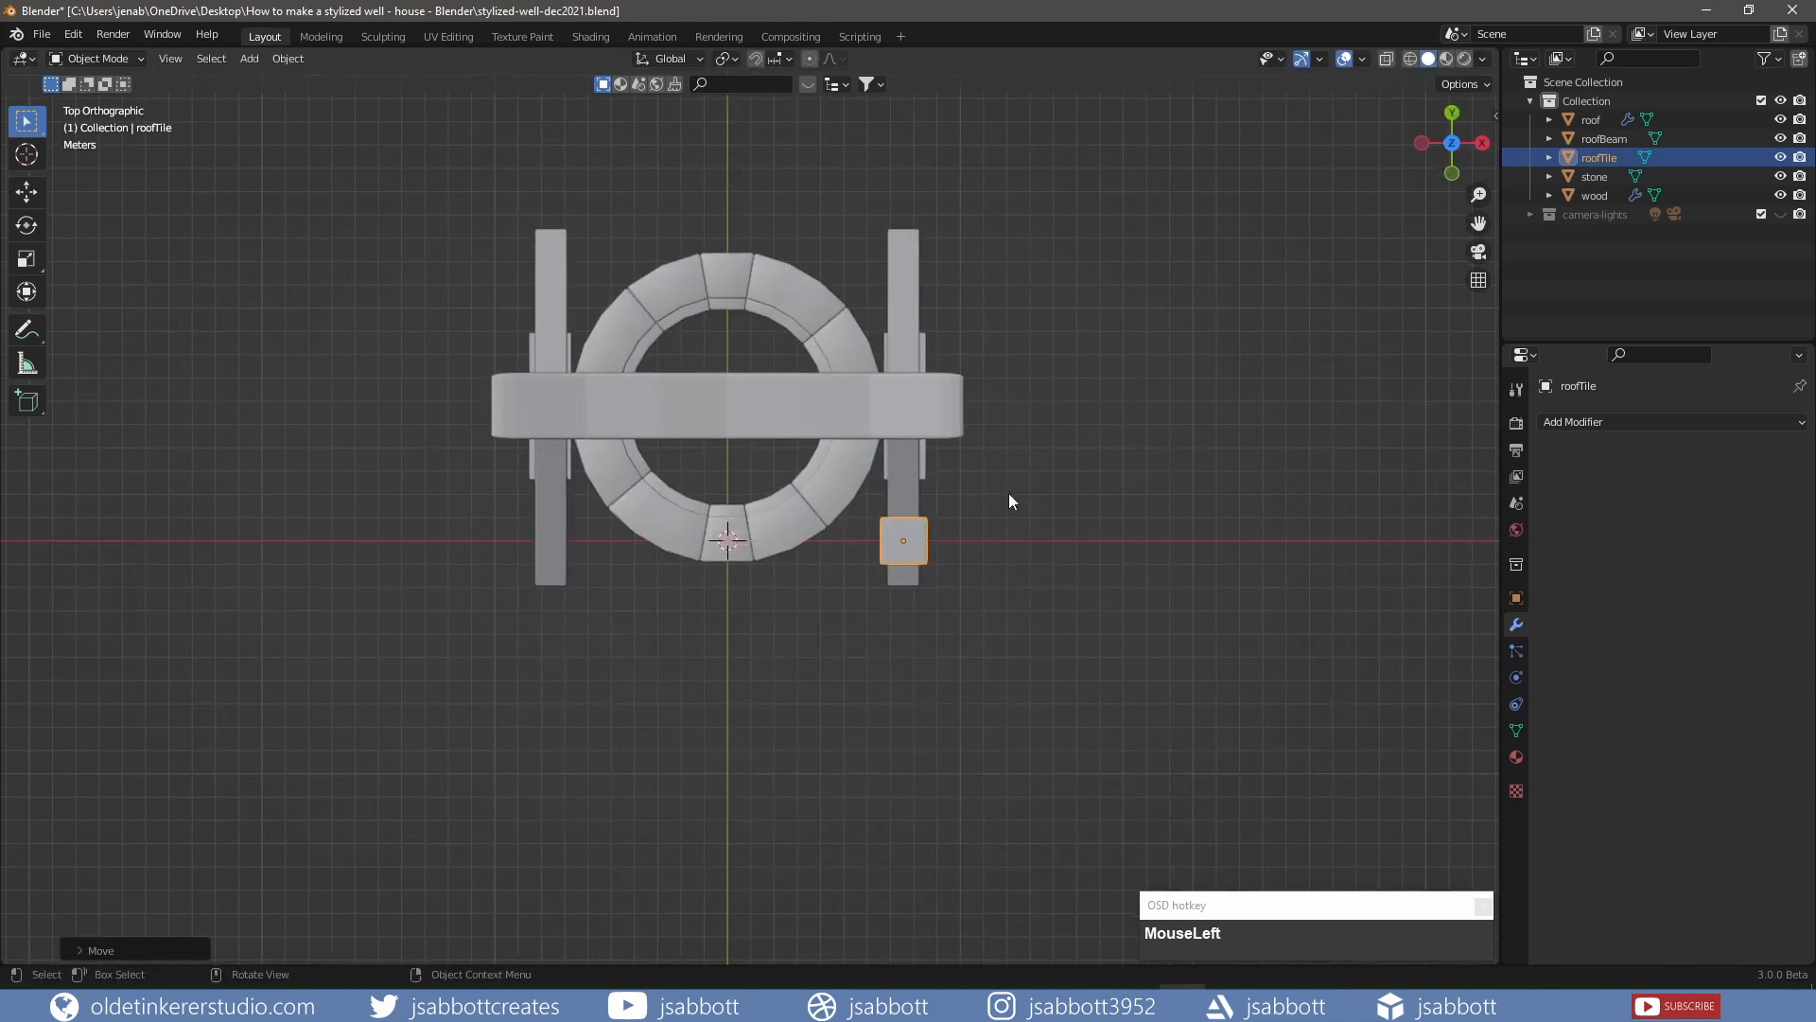
key("g")
key("y")
left_click(1015, 420)
Lengthen the roof tile by scaling it up along Y
scroll(946, 487, "up", 2)
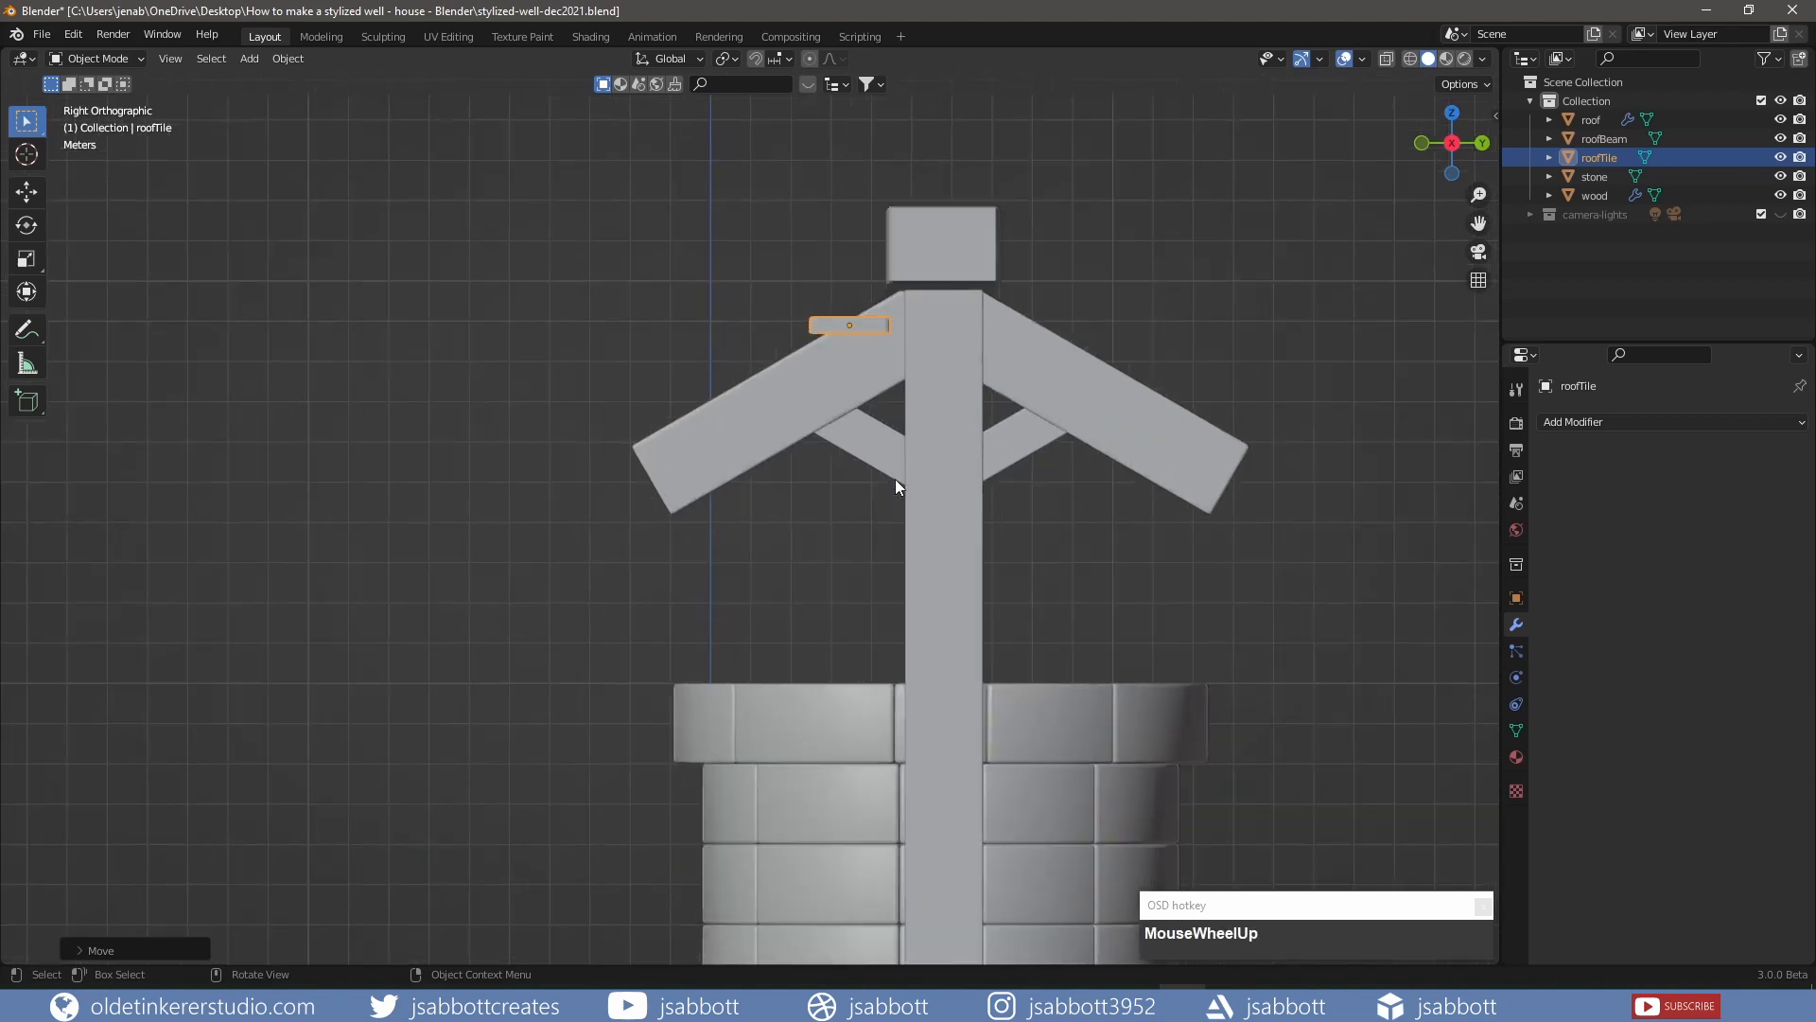
scroll(851, 477, "down", 2, "shift")
scroll(803, 474, "up", 1)
key("s")
key("y")
left_click(1039, 480)
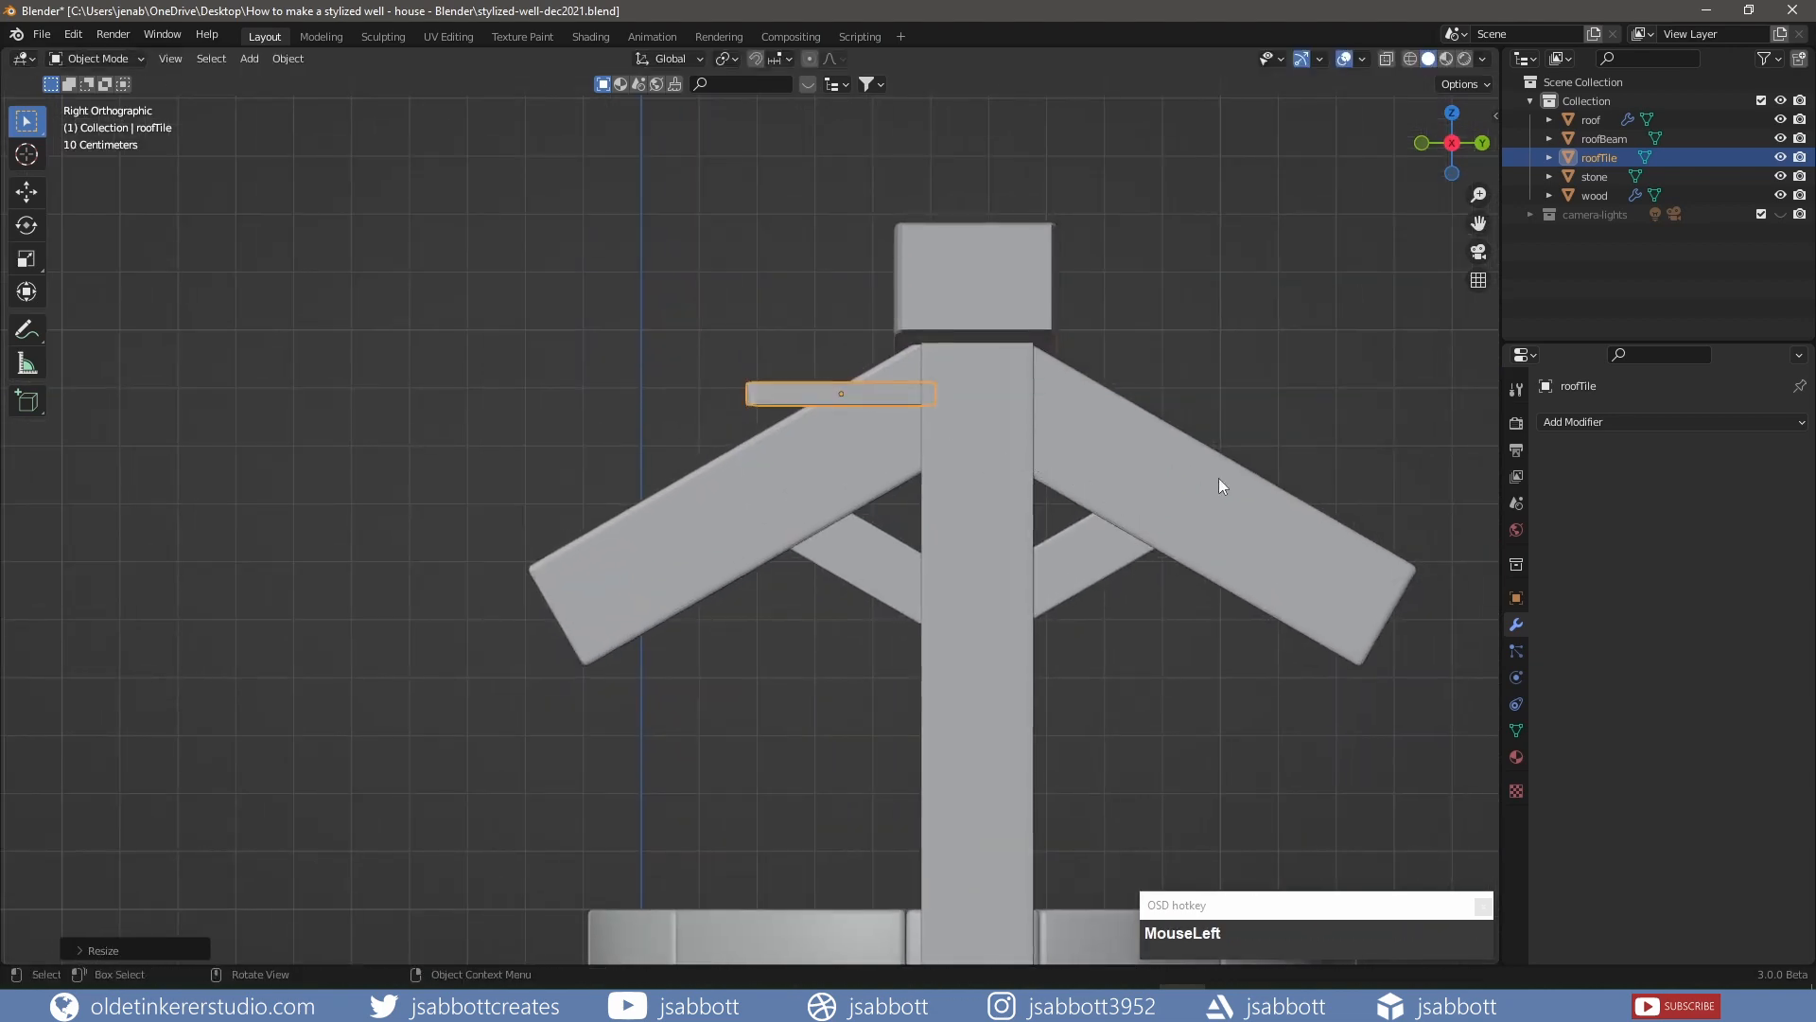
Rotate the roof tile about X to match the front roof block's slope and move it onto the block's upper surface
key("r")
key("x")
left_click(1191, 274)
key("g")
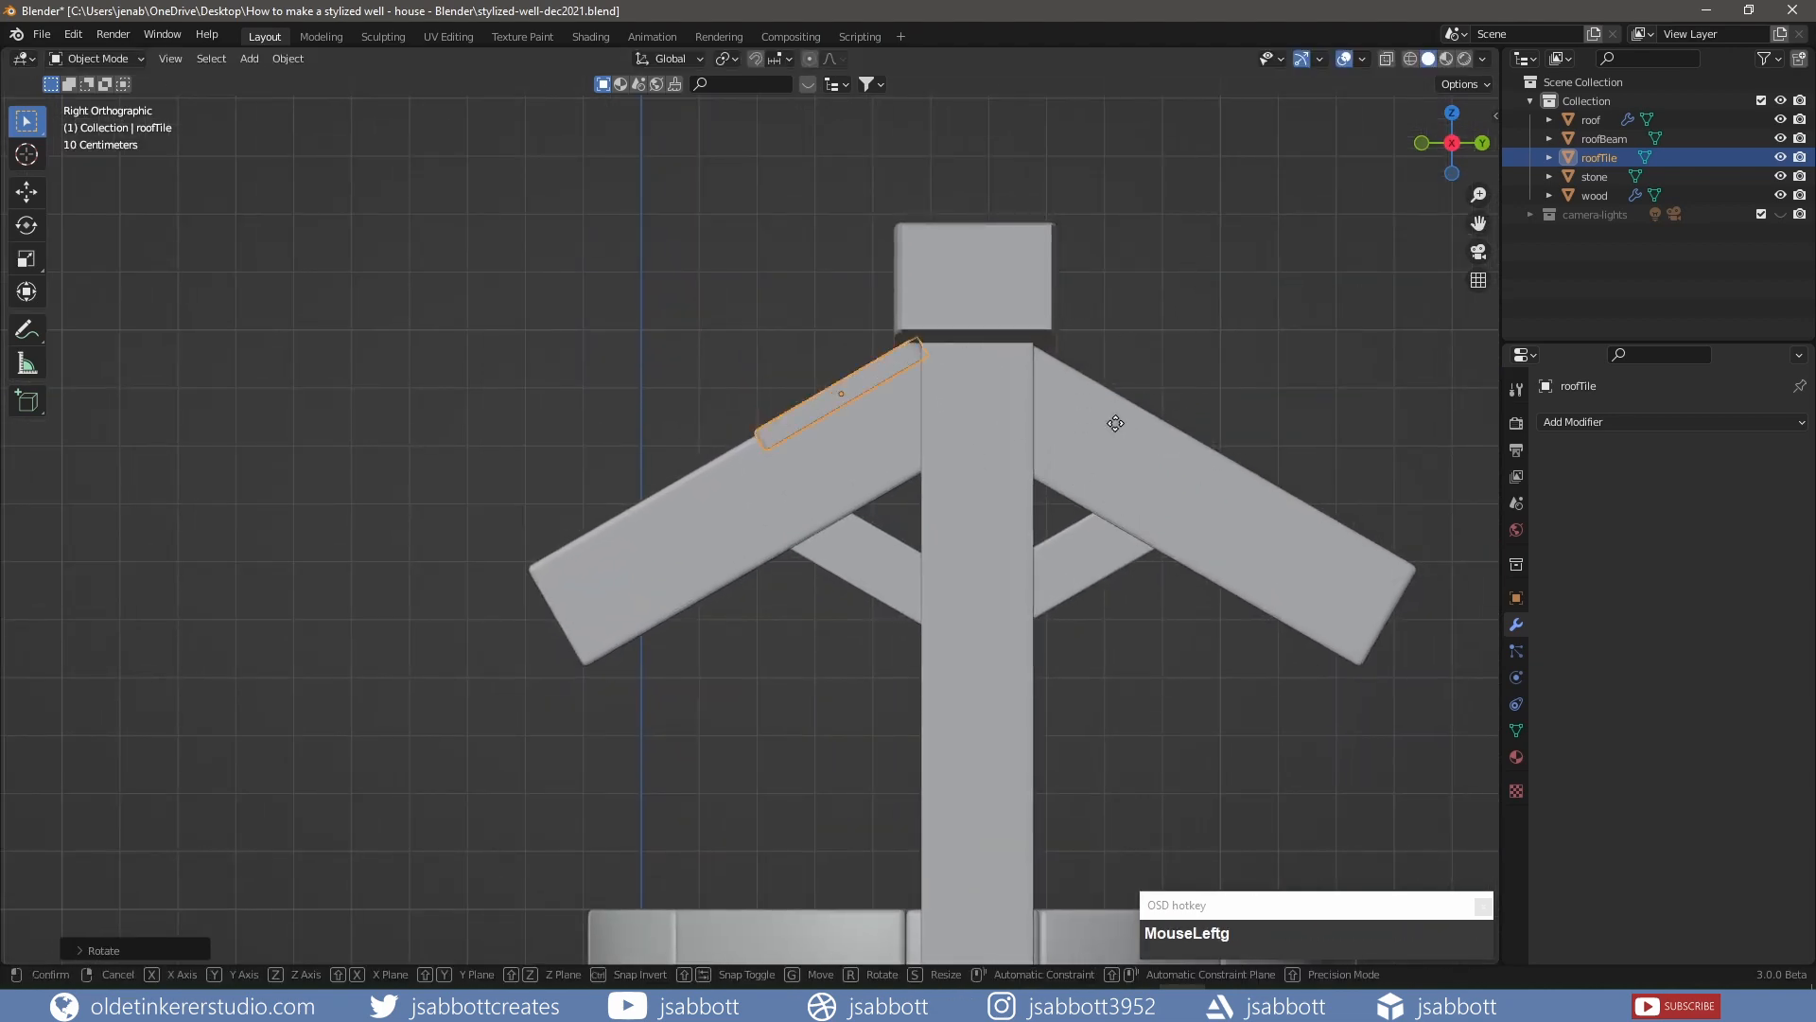
left_click(1113, 411)
Widen the roof tile along X to about 1.2 times its width
middle_click_drag(652, 440, 839, 507)
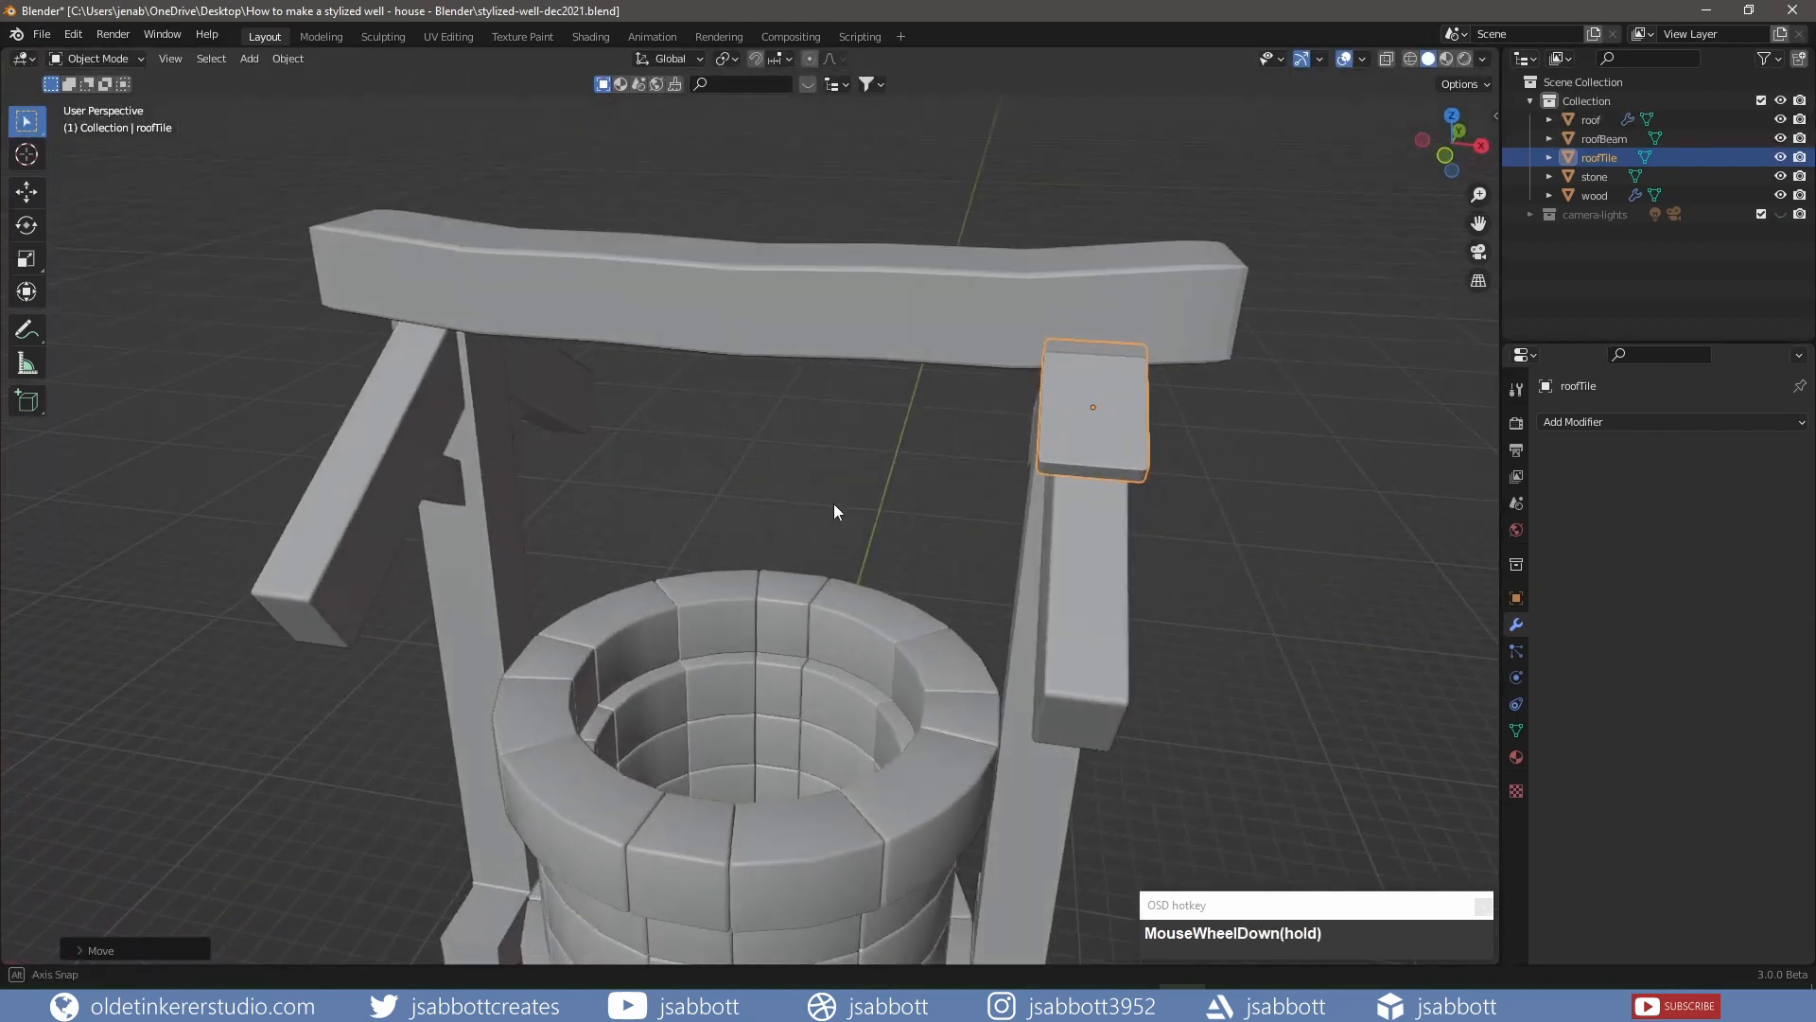
middle_click_drag(1094, 520, 1135, 537)
key("s")
key("x")
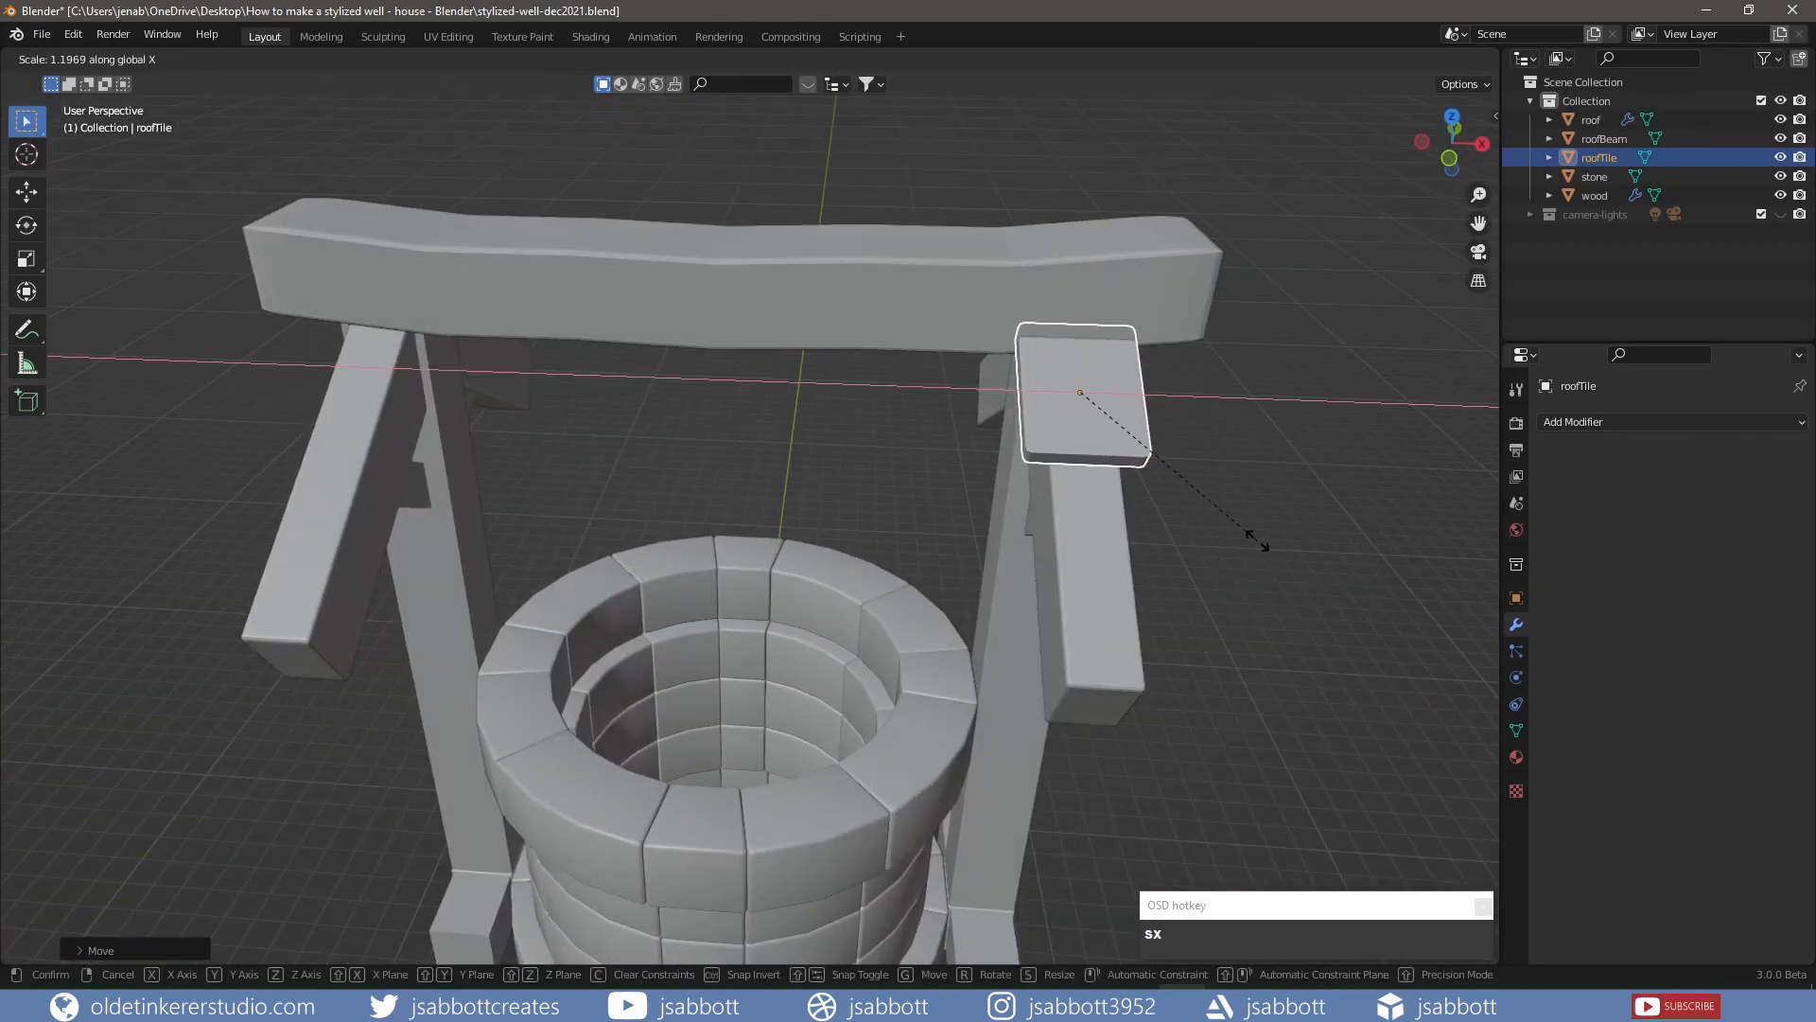
left_click(1245, 547)
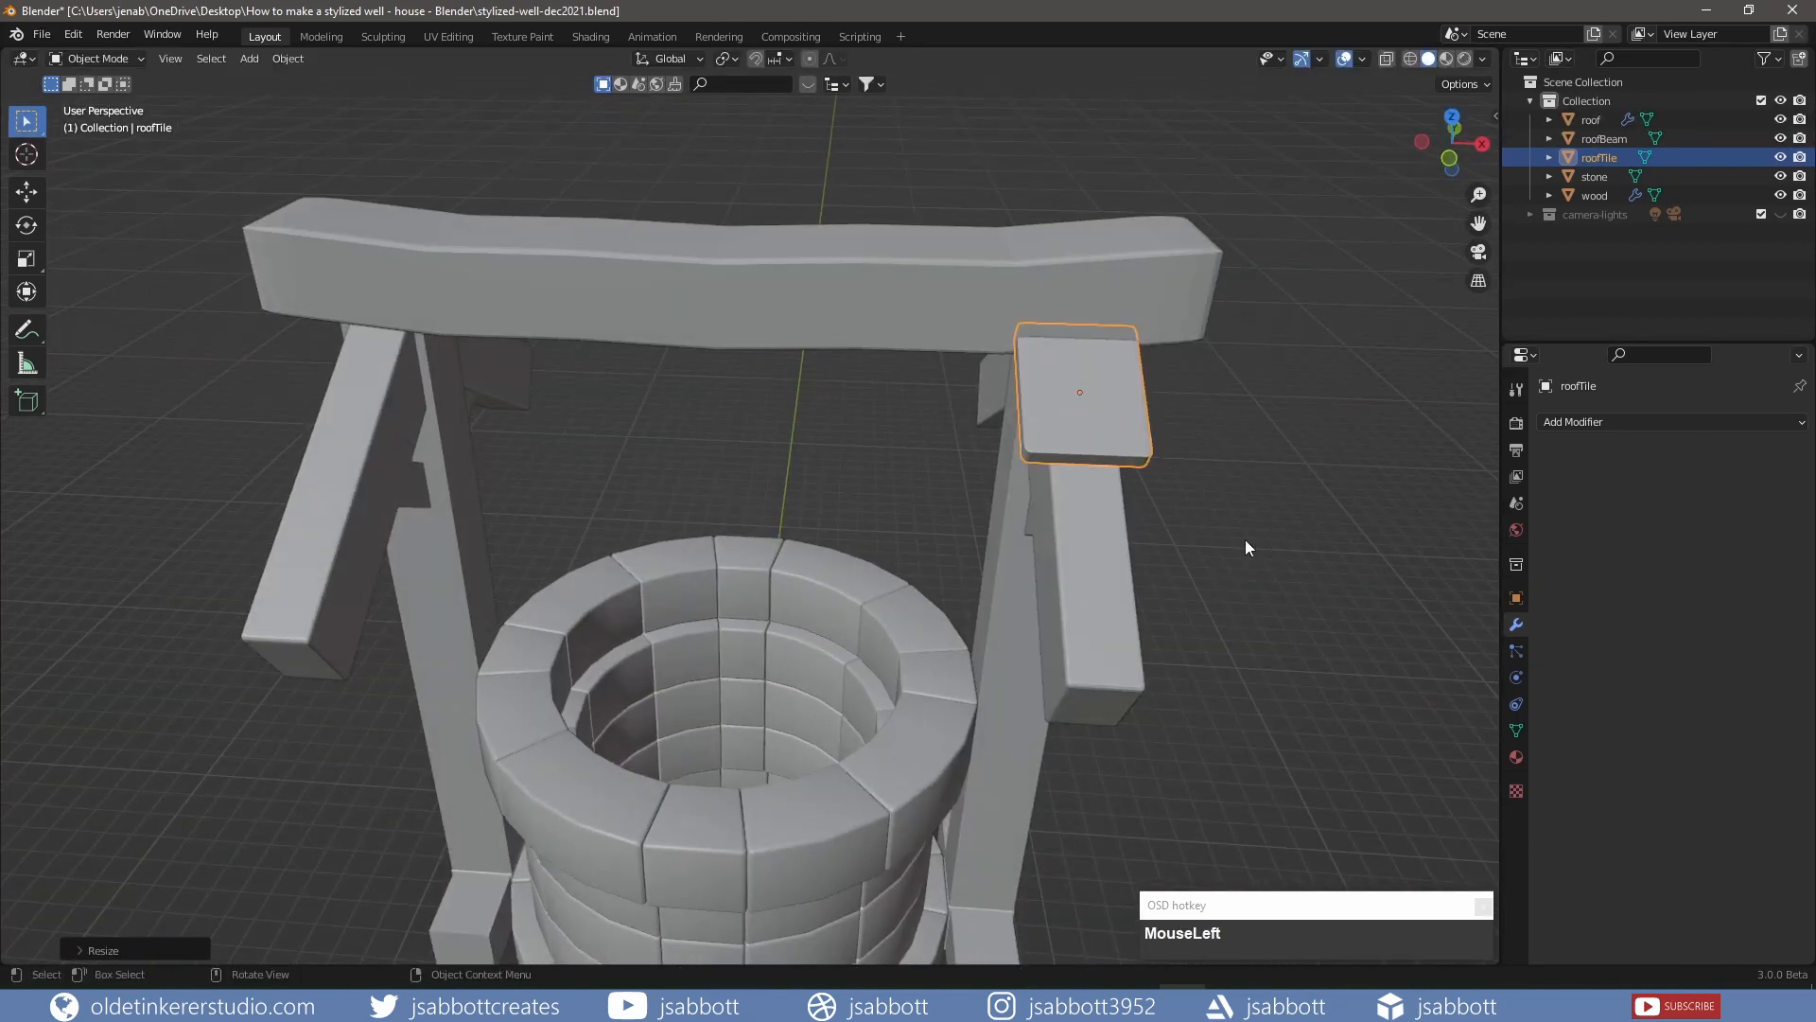
Add a lengthwise loop cut down the middle of the roof tile in Edit Mode
key("Tab")
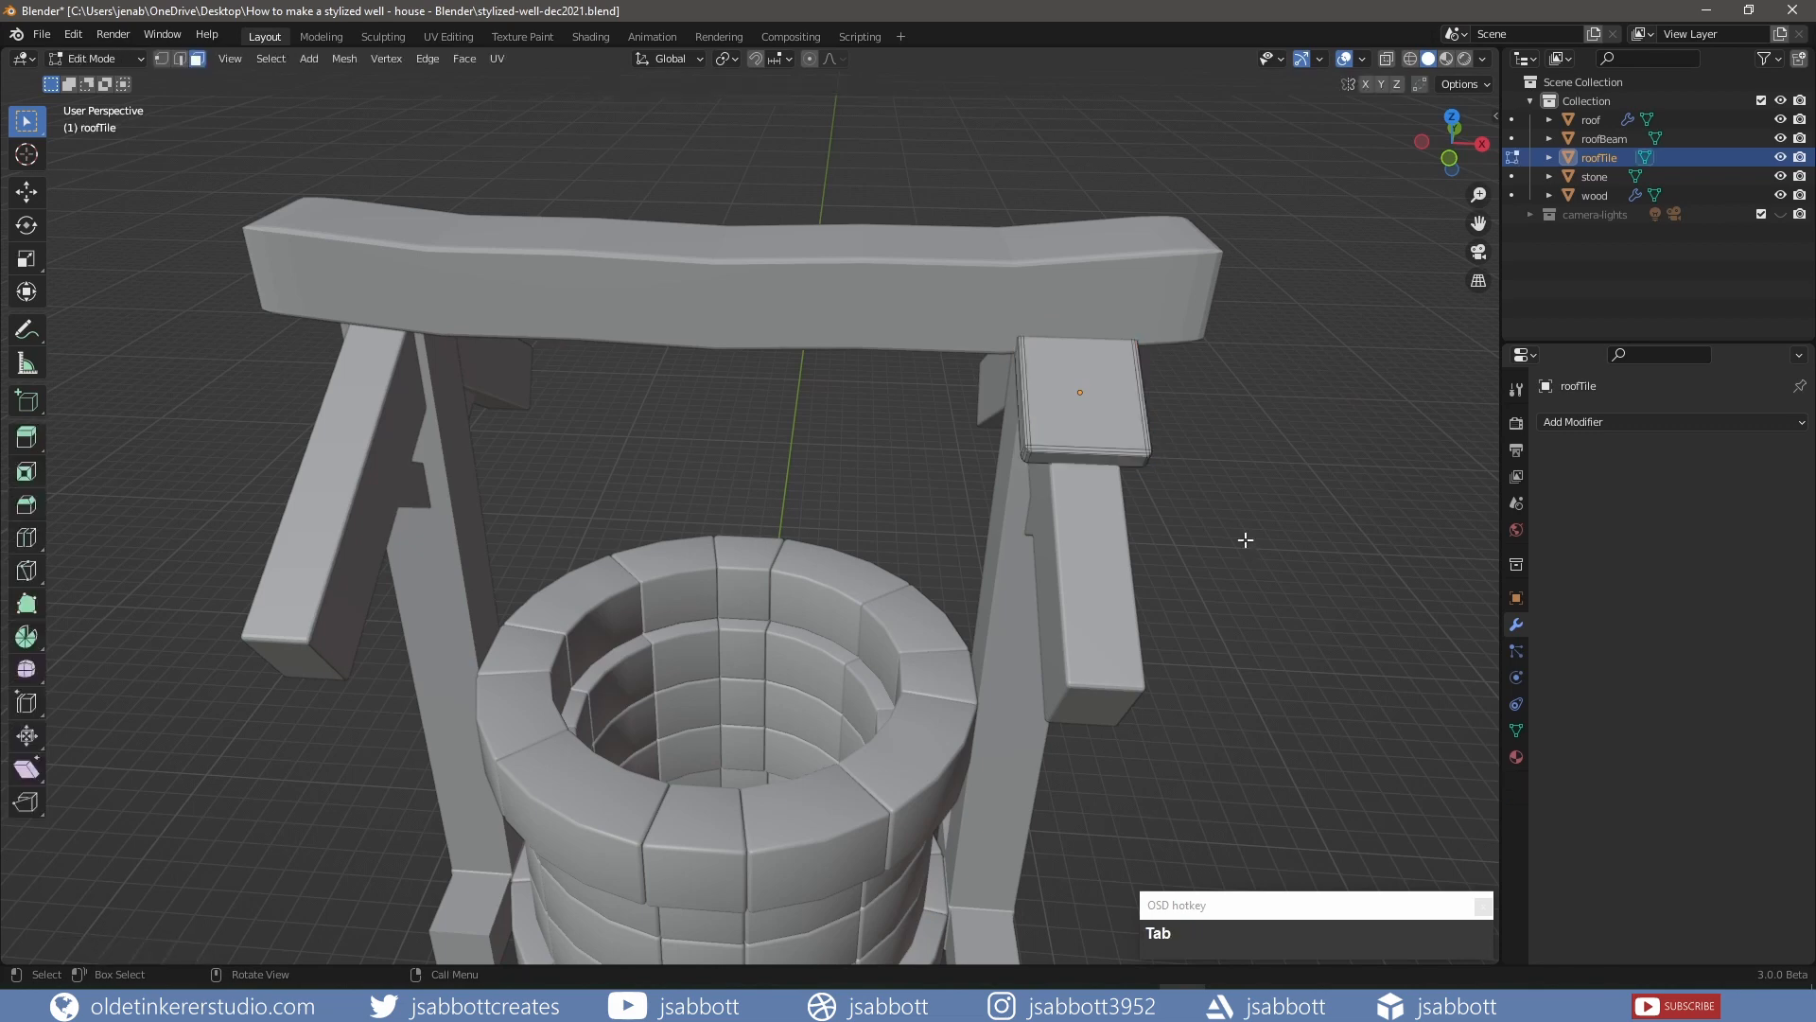
key("ctrl+r")
left_click(1085, 455)
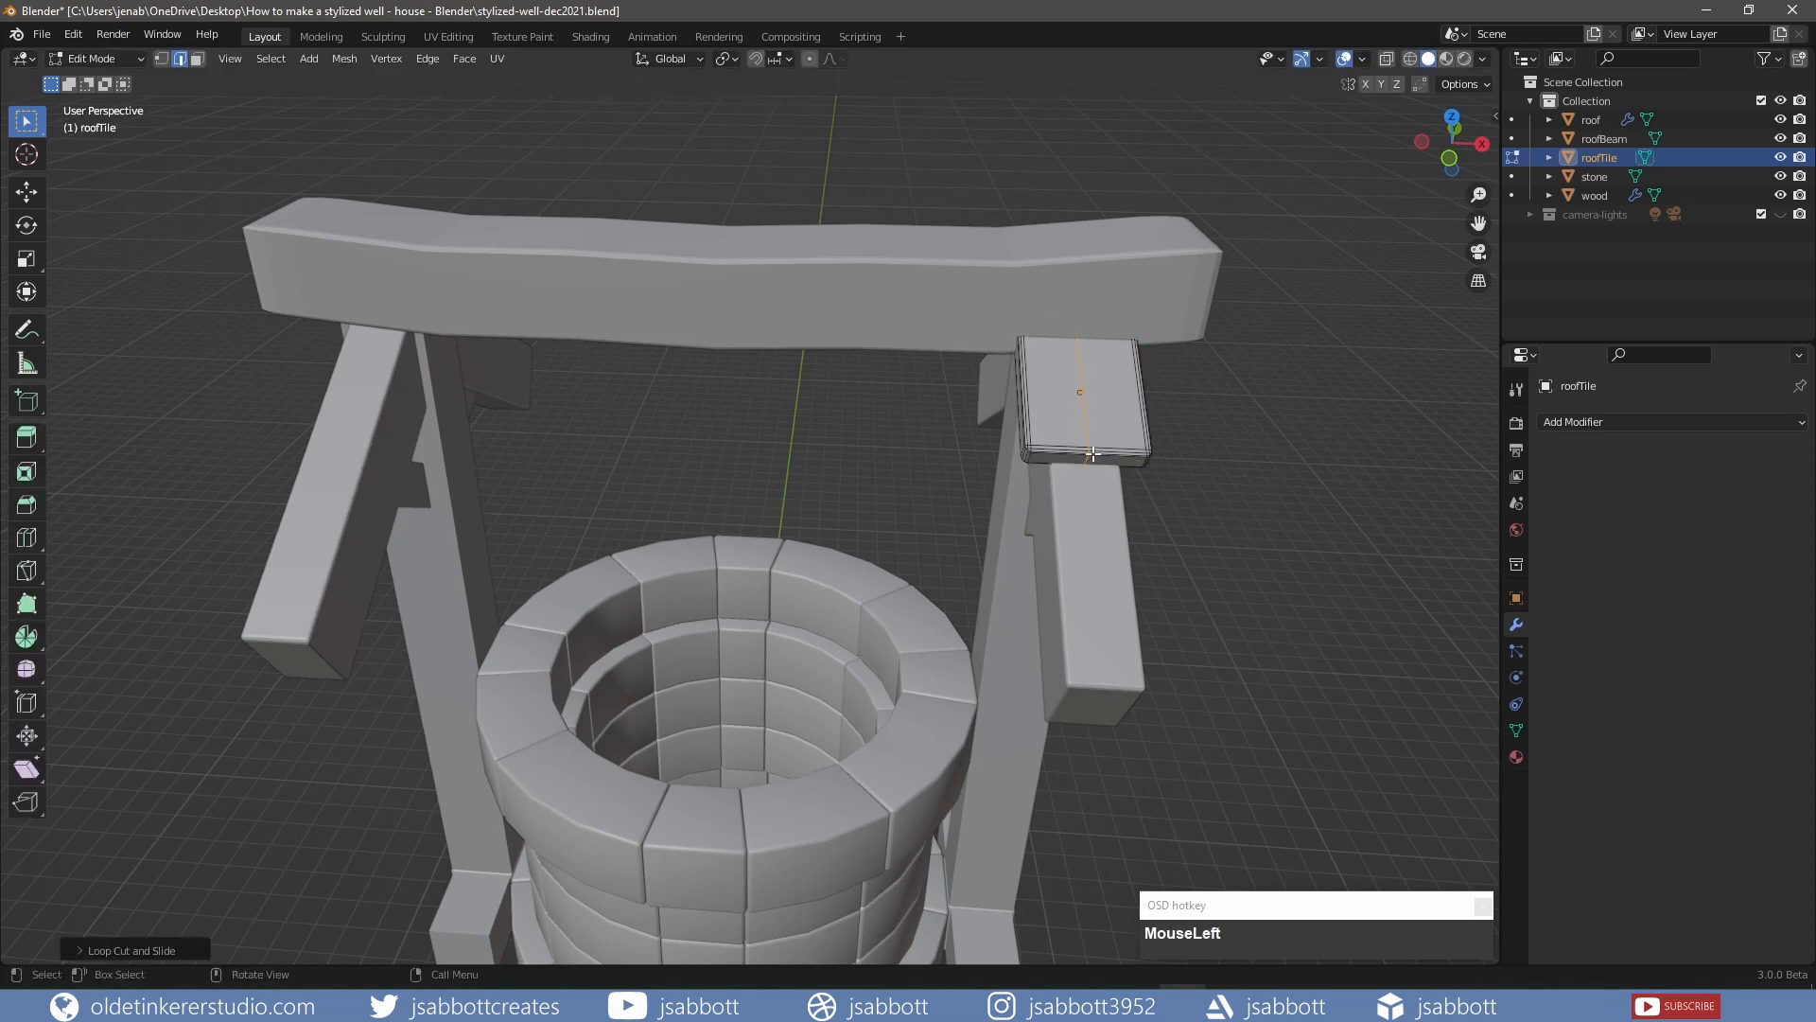
Lower the roof tile's middle edge loop slightly along global Z to give it a shallow dip, and return to Object Mode
middle_click_drag(1092, 454, 1059, 387)
scroll(1057, 384, "down", 2)
scroll(1056, 382, "up", 3)
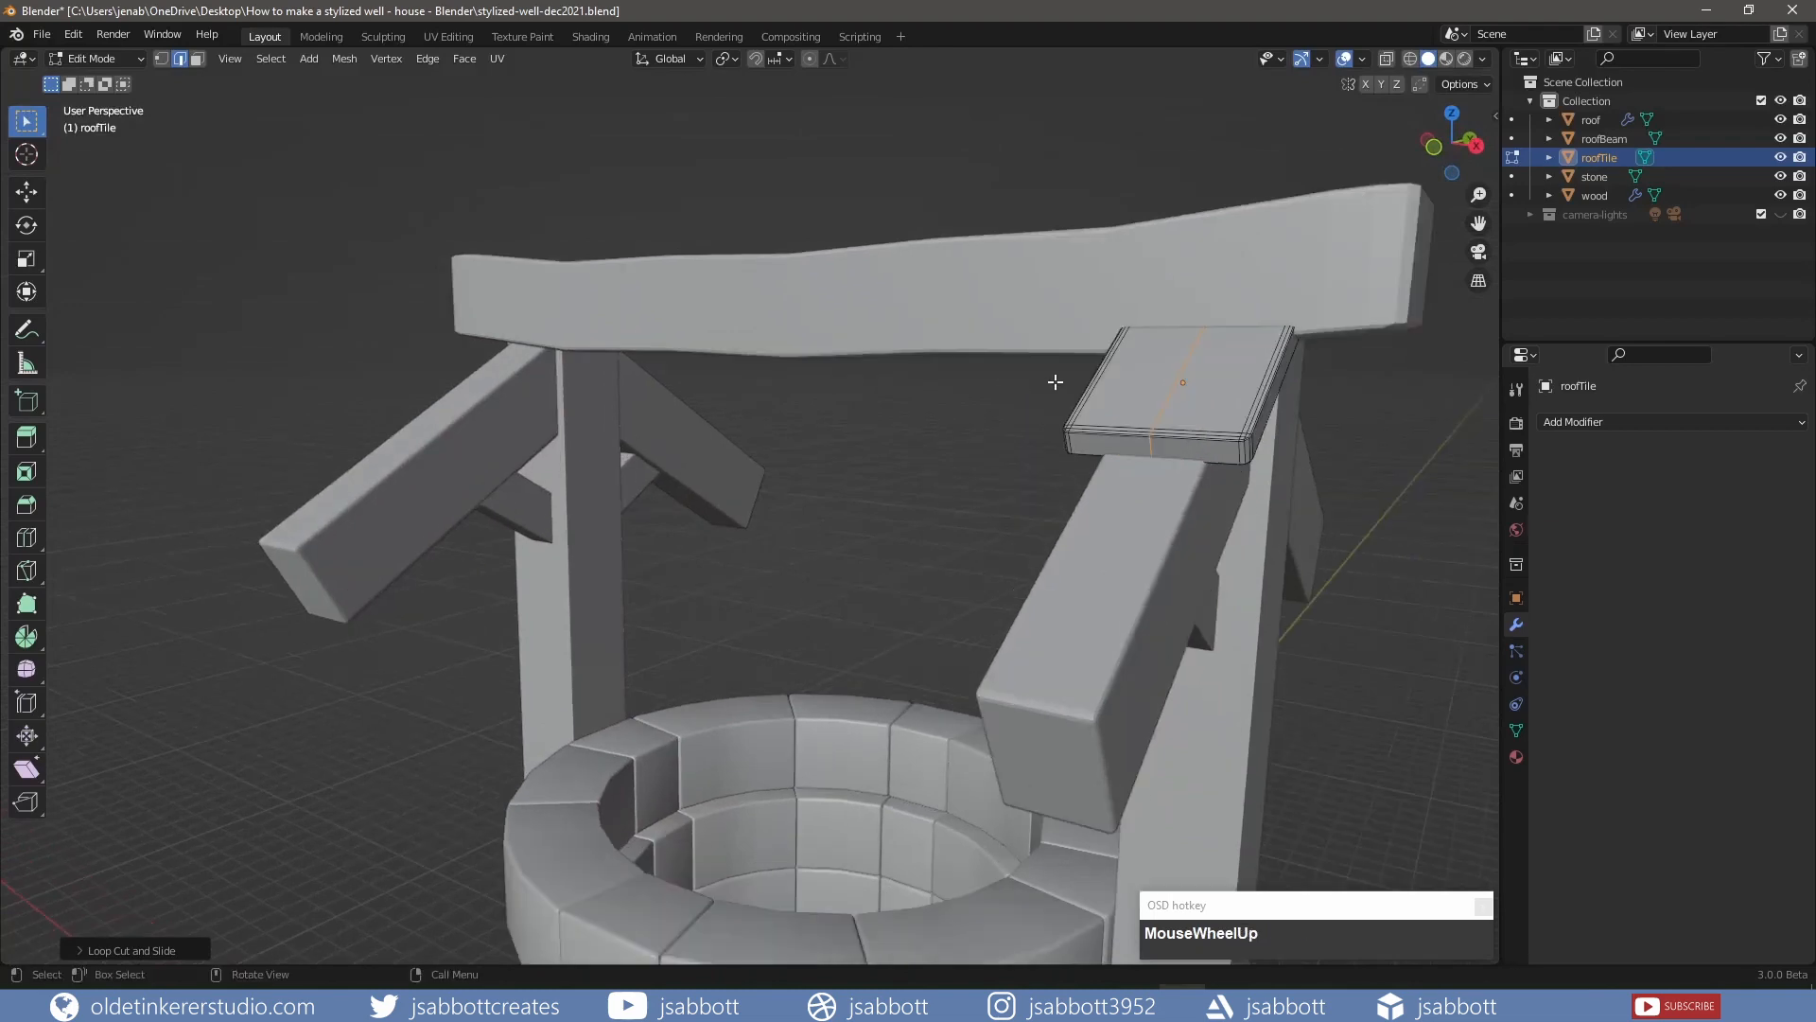
key("g")
key("z")
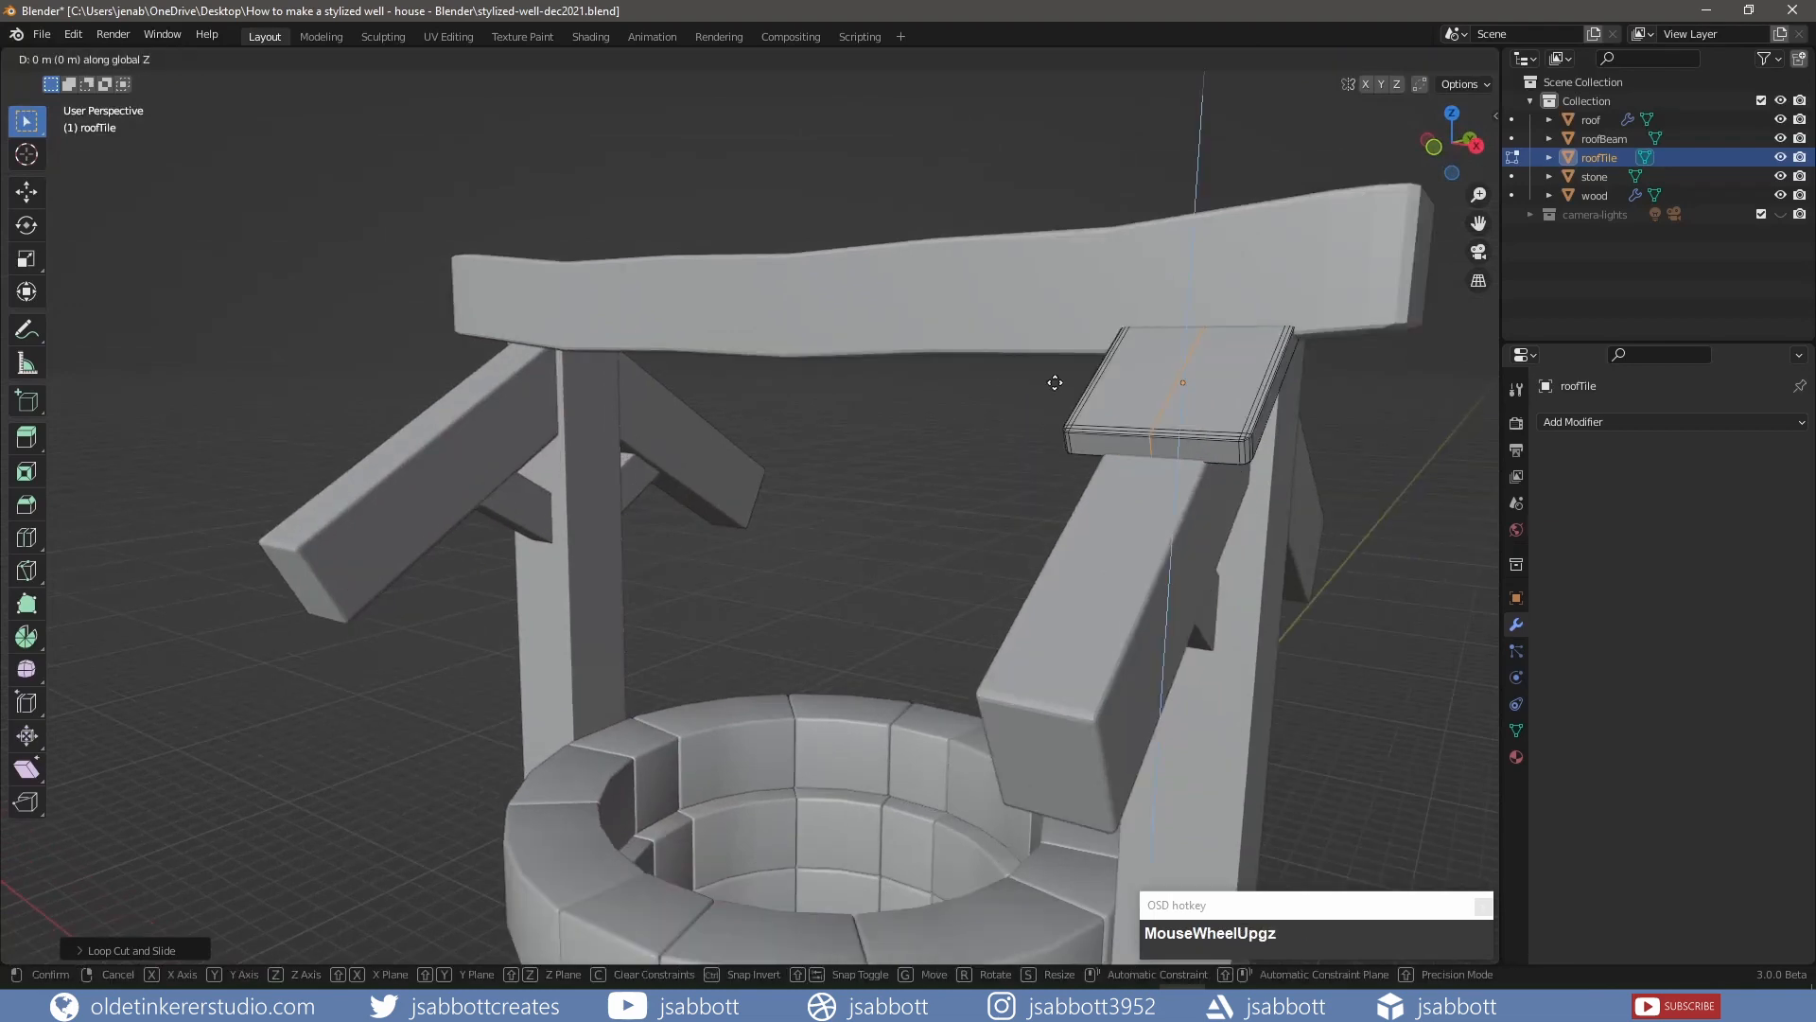
left_click(1068, 438)
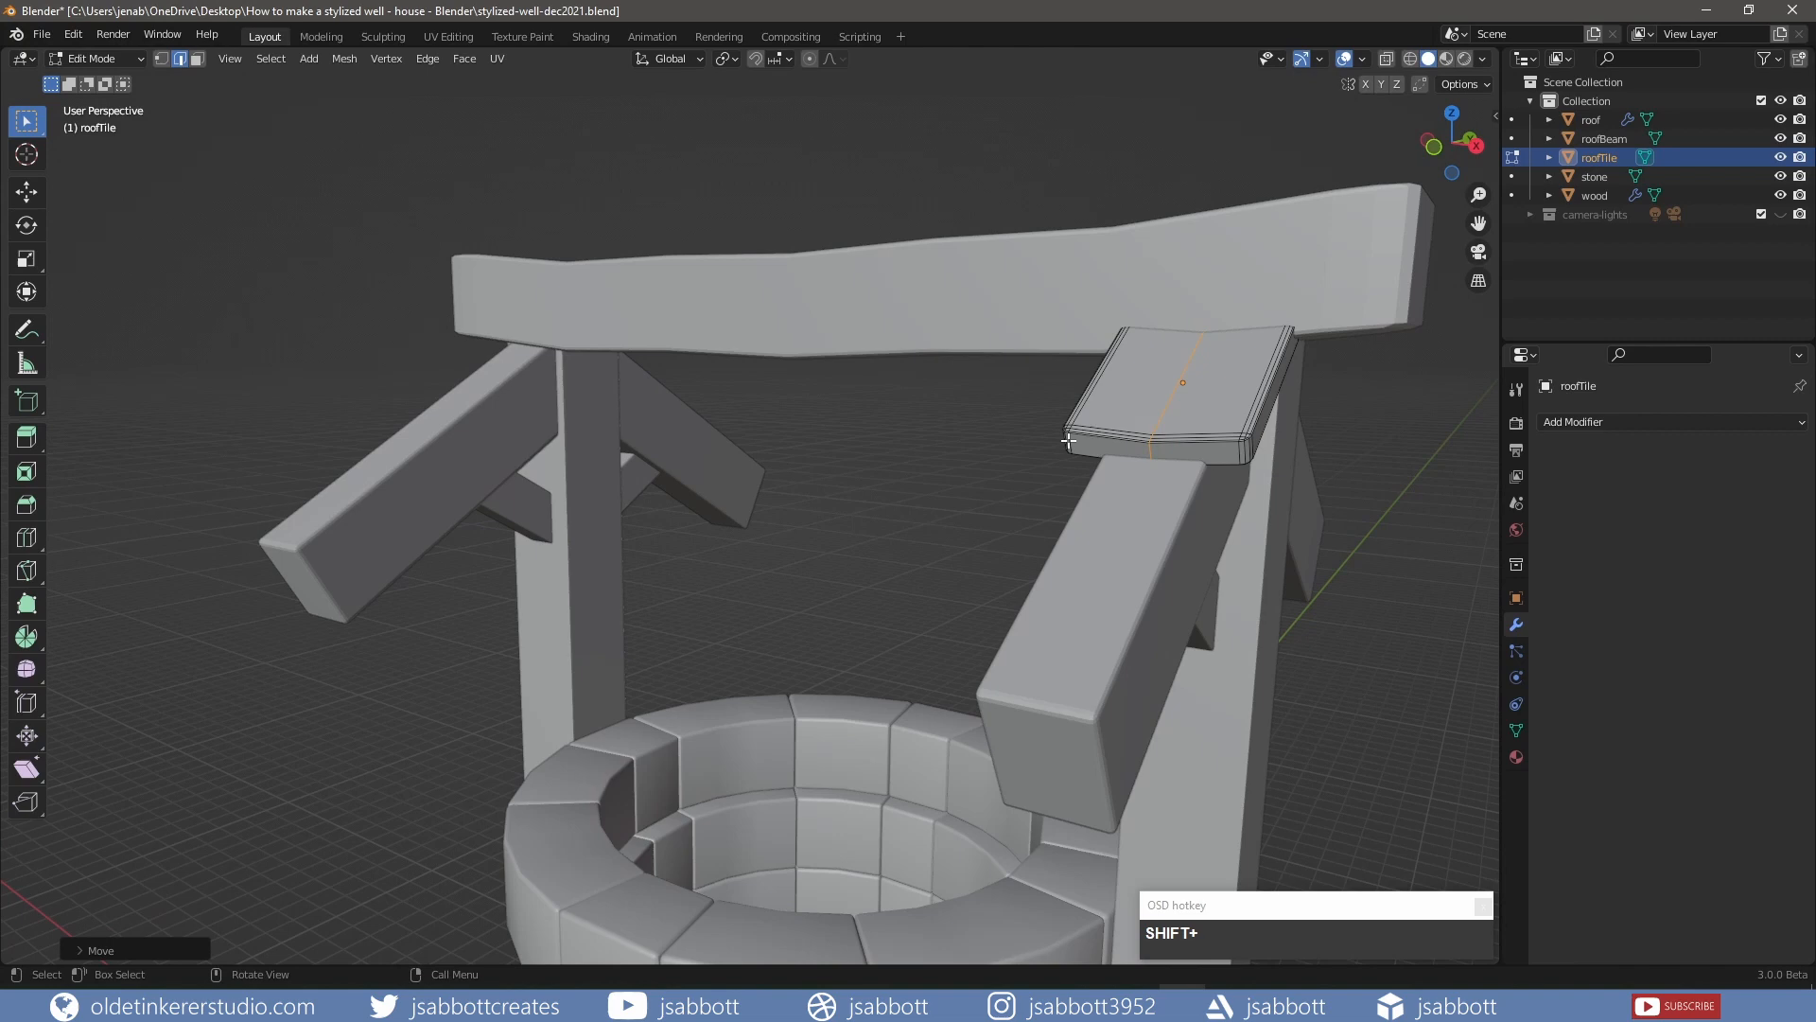
key("Tab")
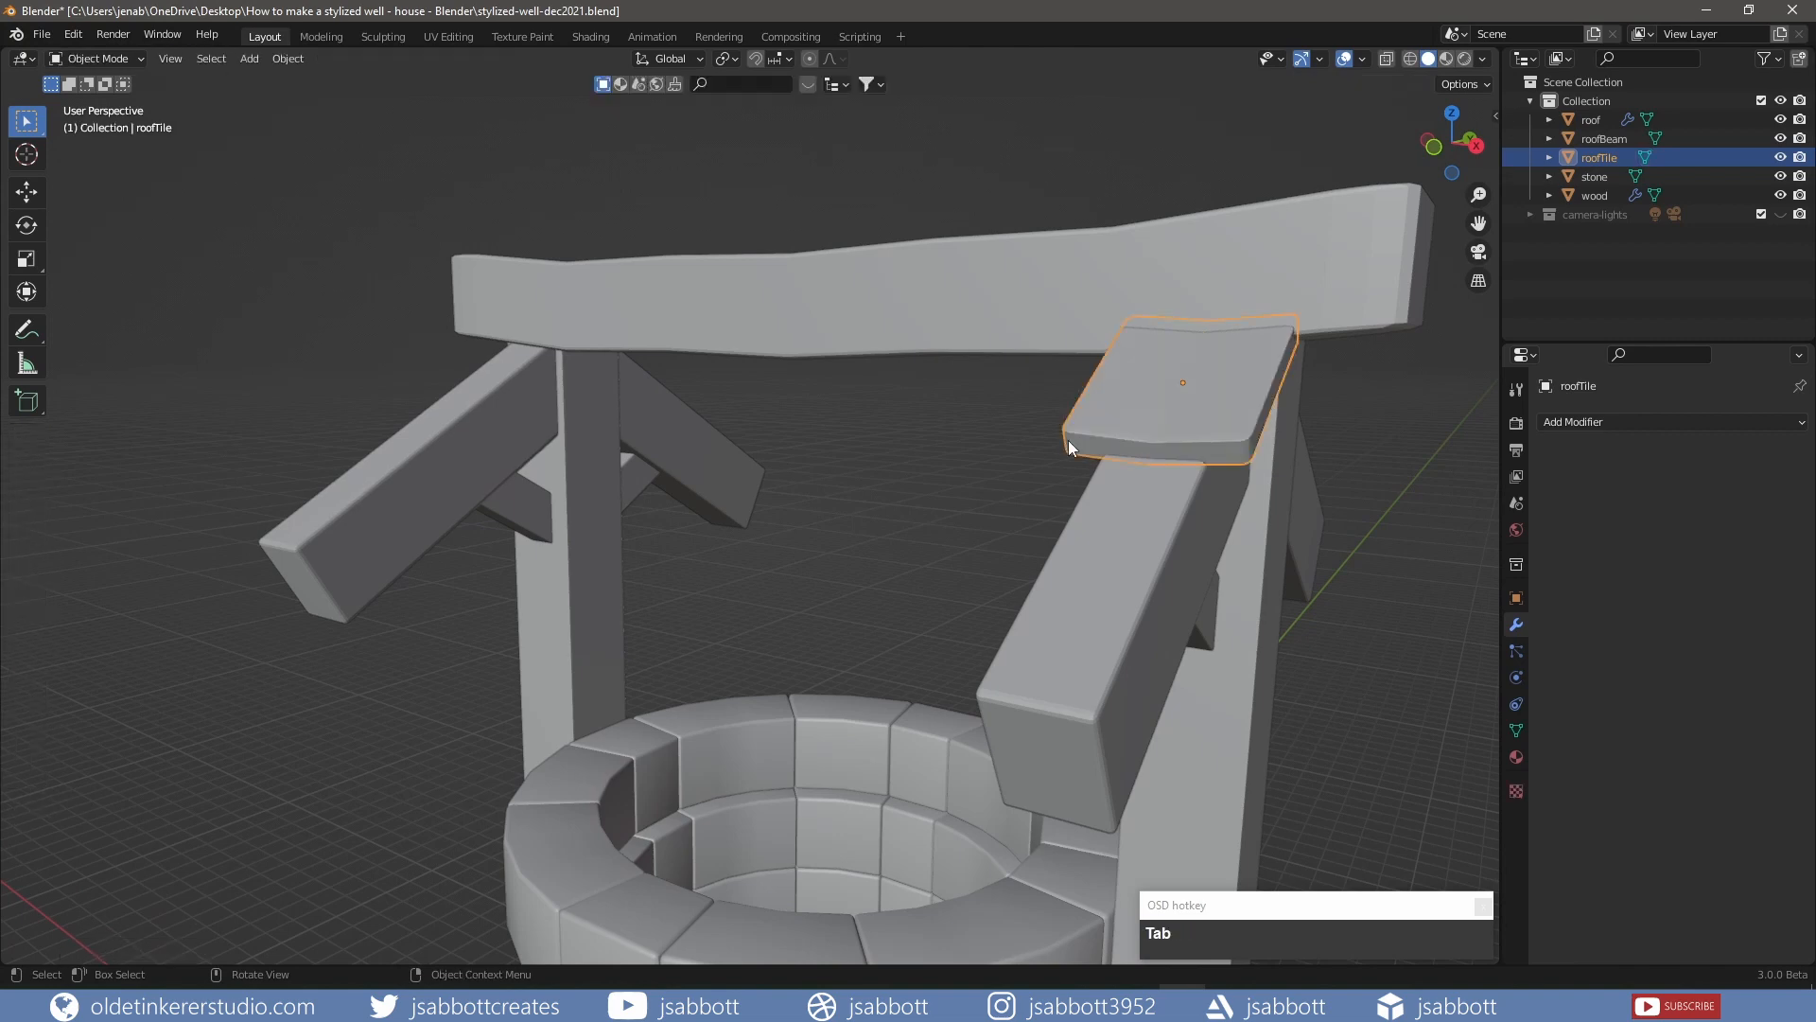
Add an Array modifier to the roof tile with a relative X offset factor of -1.02
left_click(1650, 422)
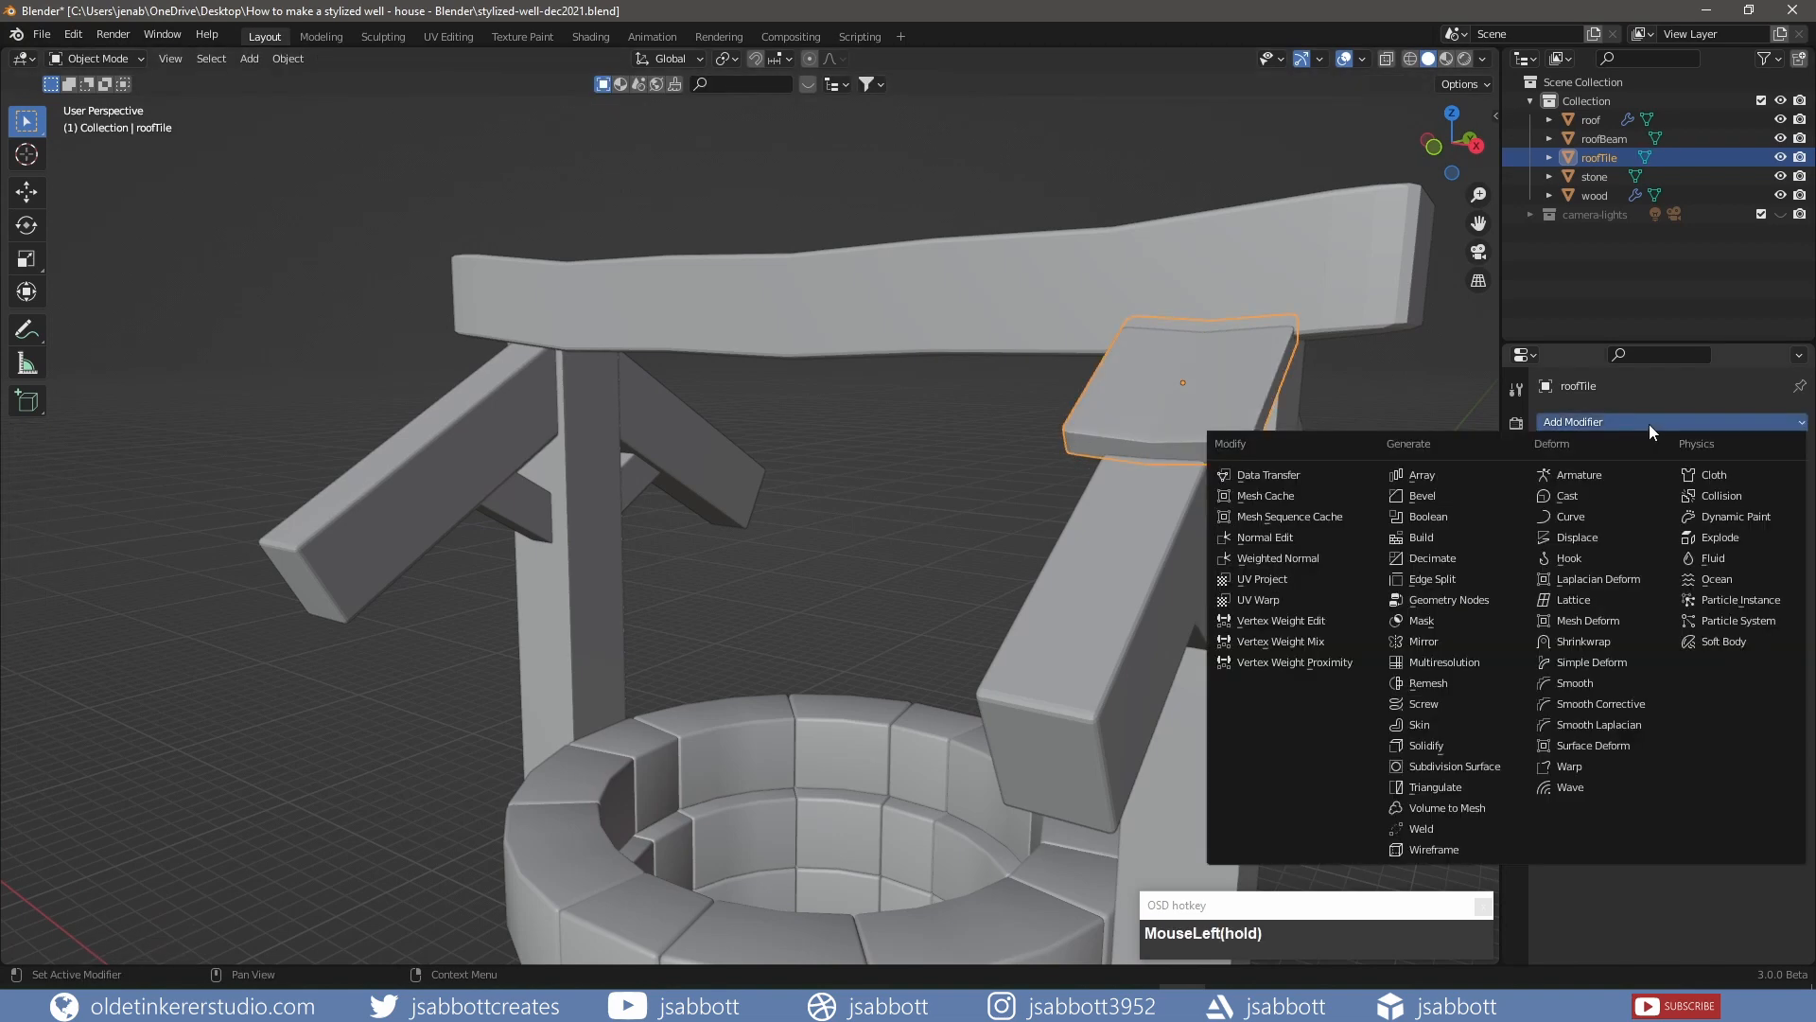
left_click(1450, 474)
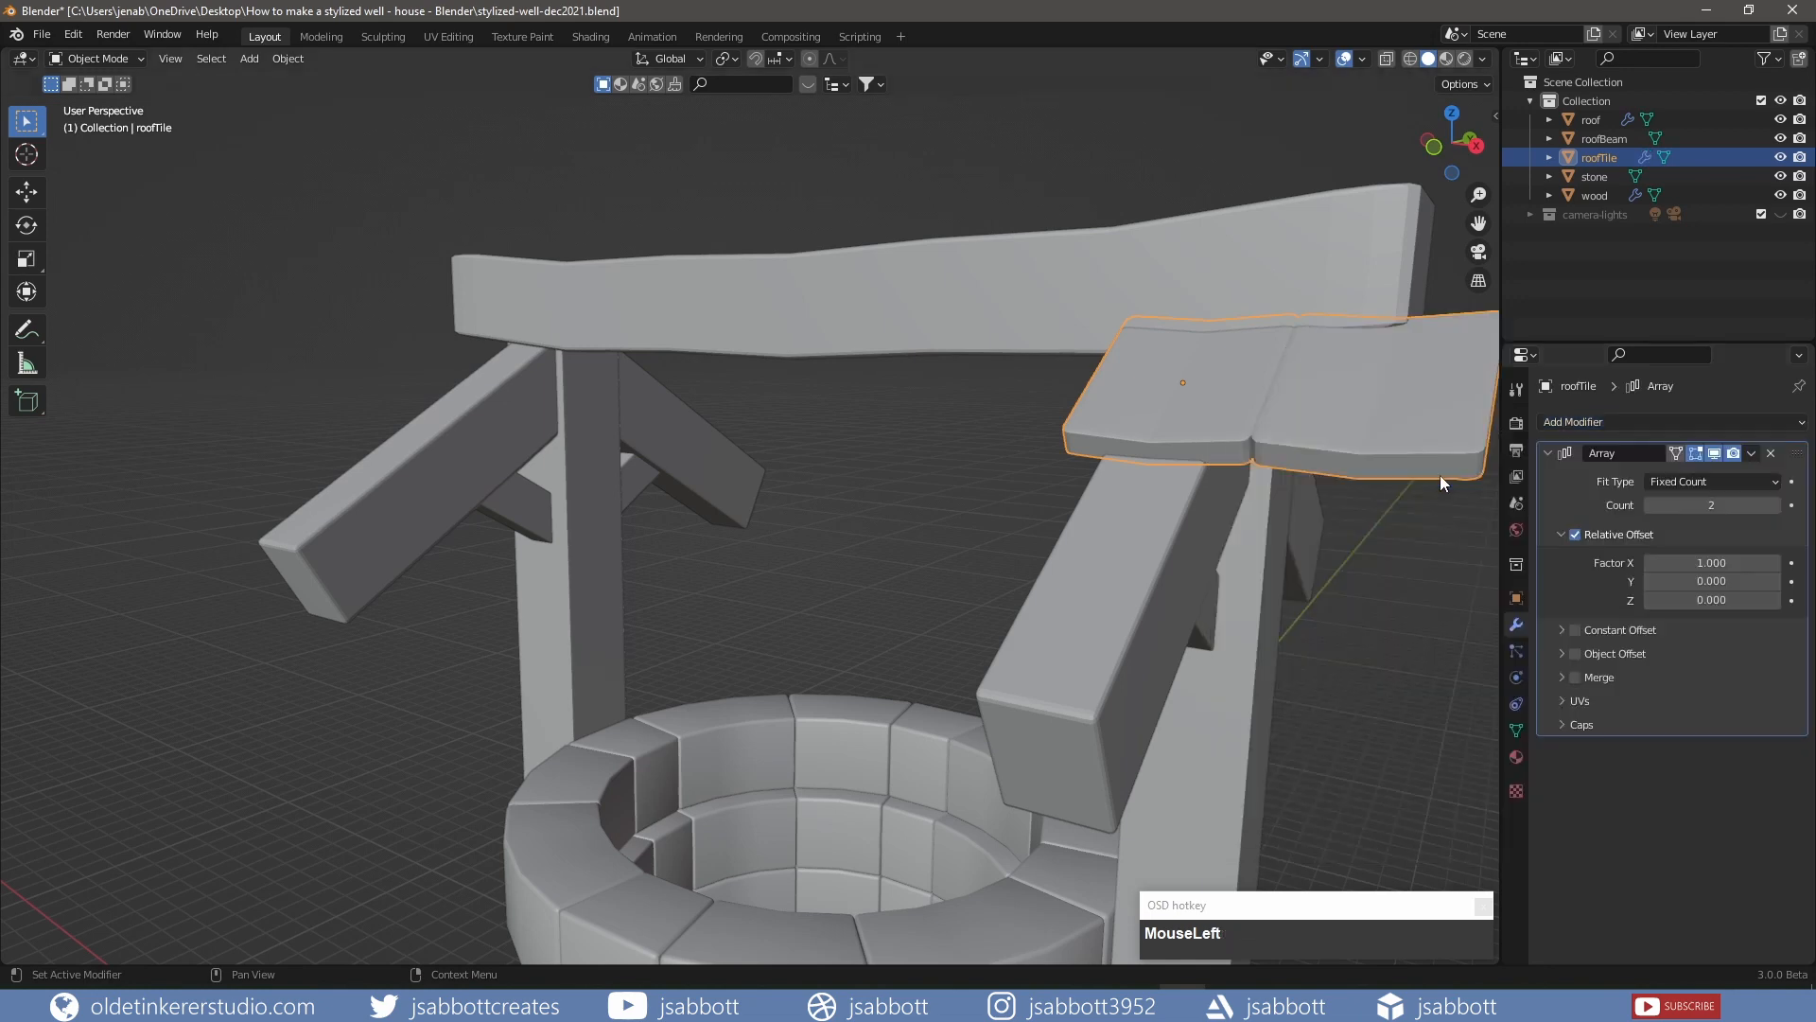
left_click(1712, 564)
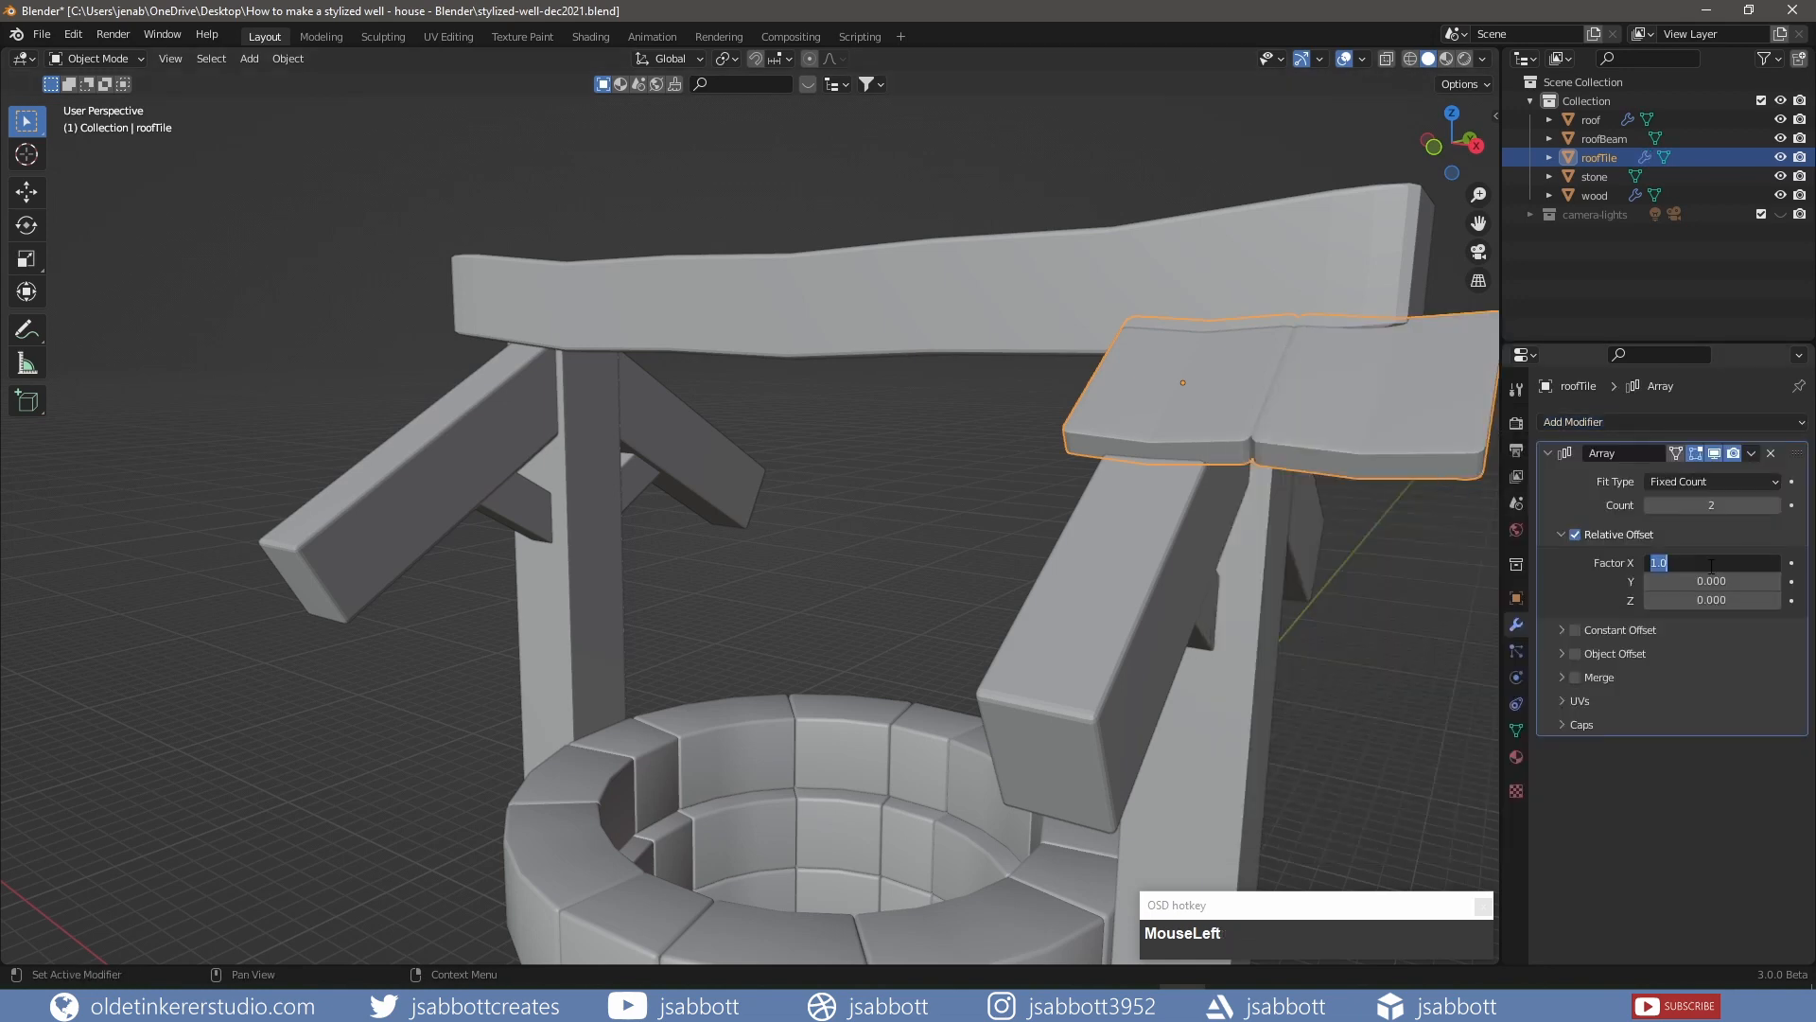
type("-1.02")
key("Return")
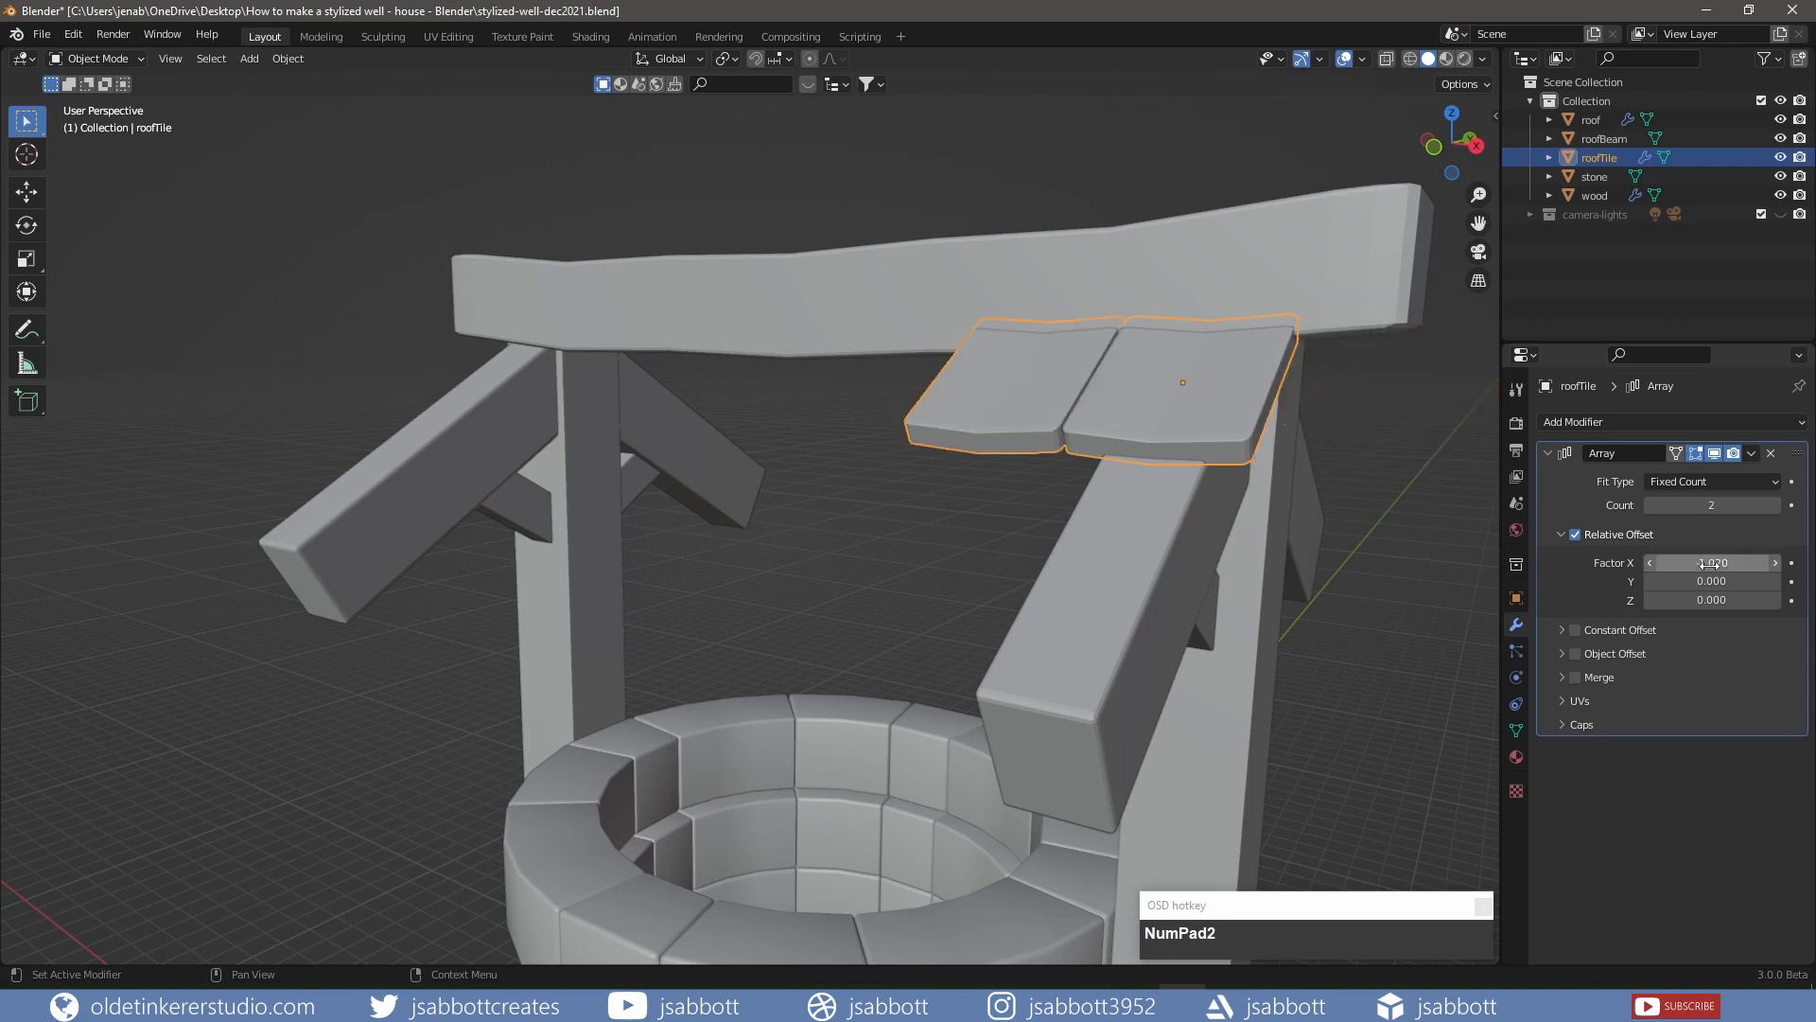
Set the array's relative X offset factor to -1 and its count to 7
middle_click_drag(813, 606, 859, 633)
scroll(859, 633, "up", 2)
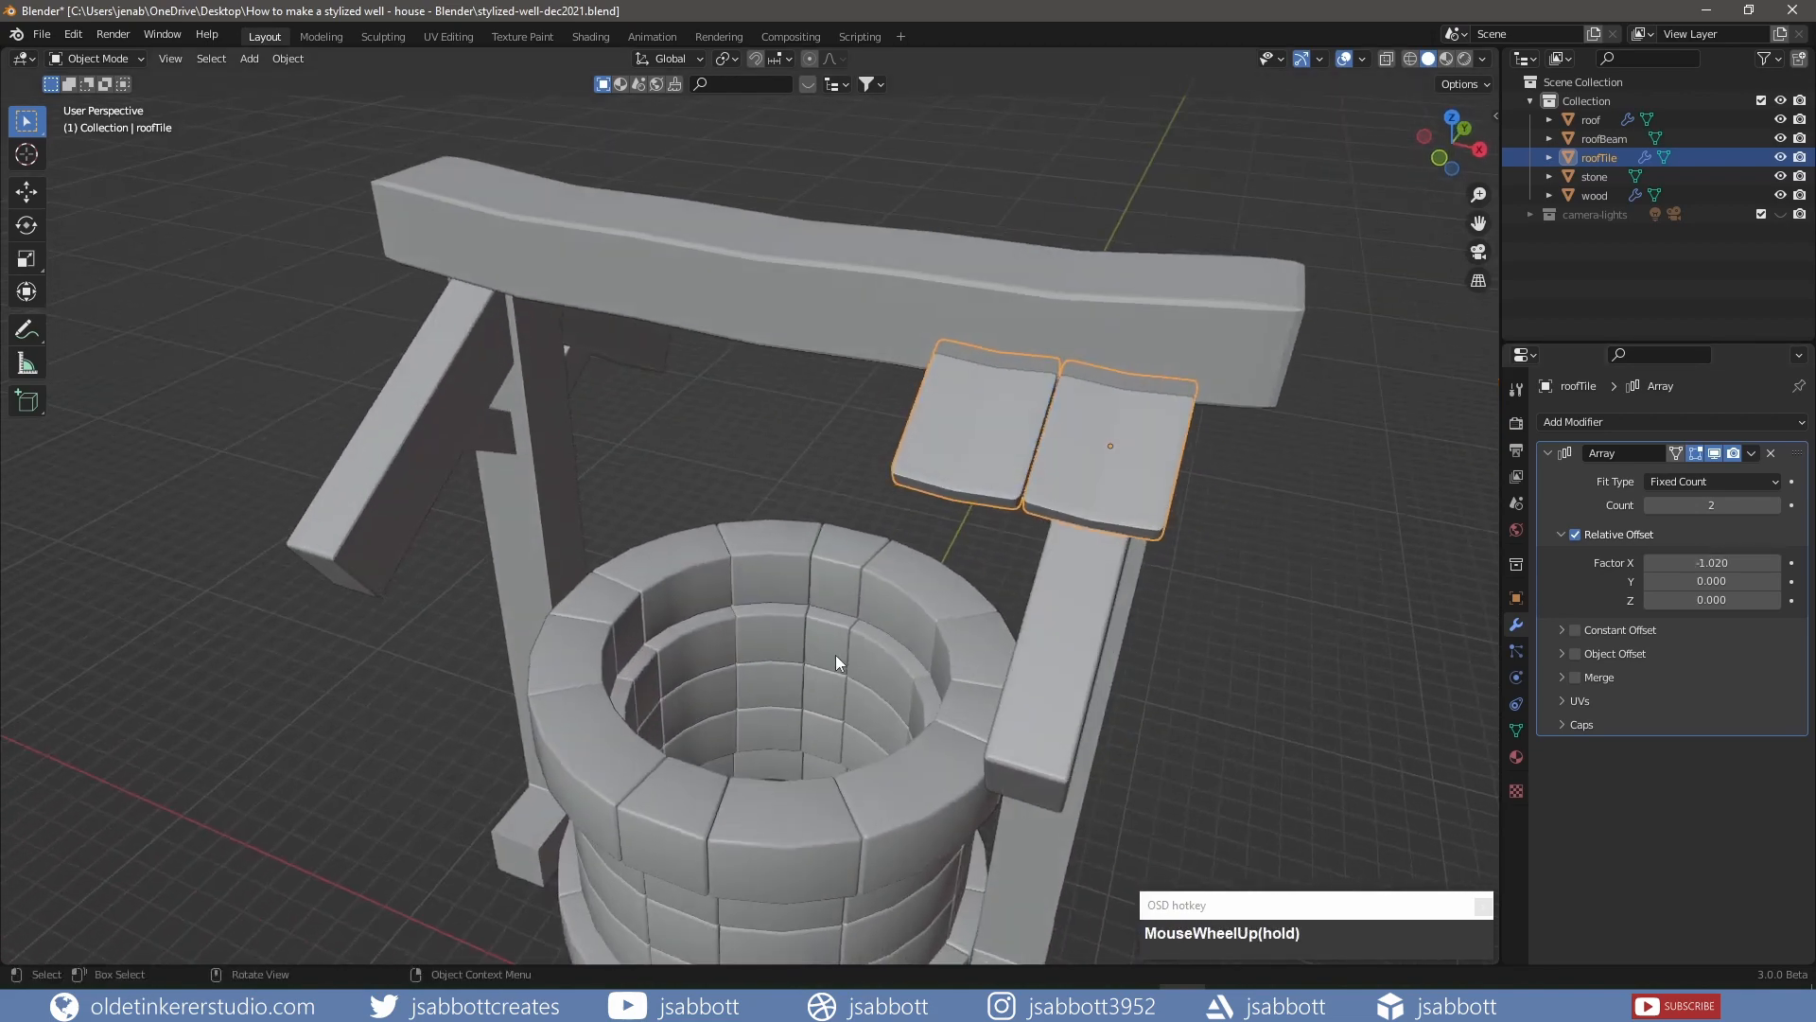
left_click(1698, 564)
type("1")
key("Return")
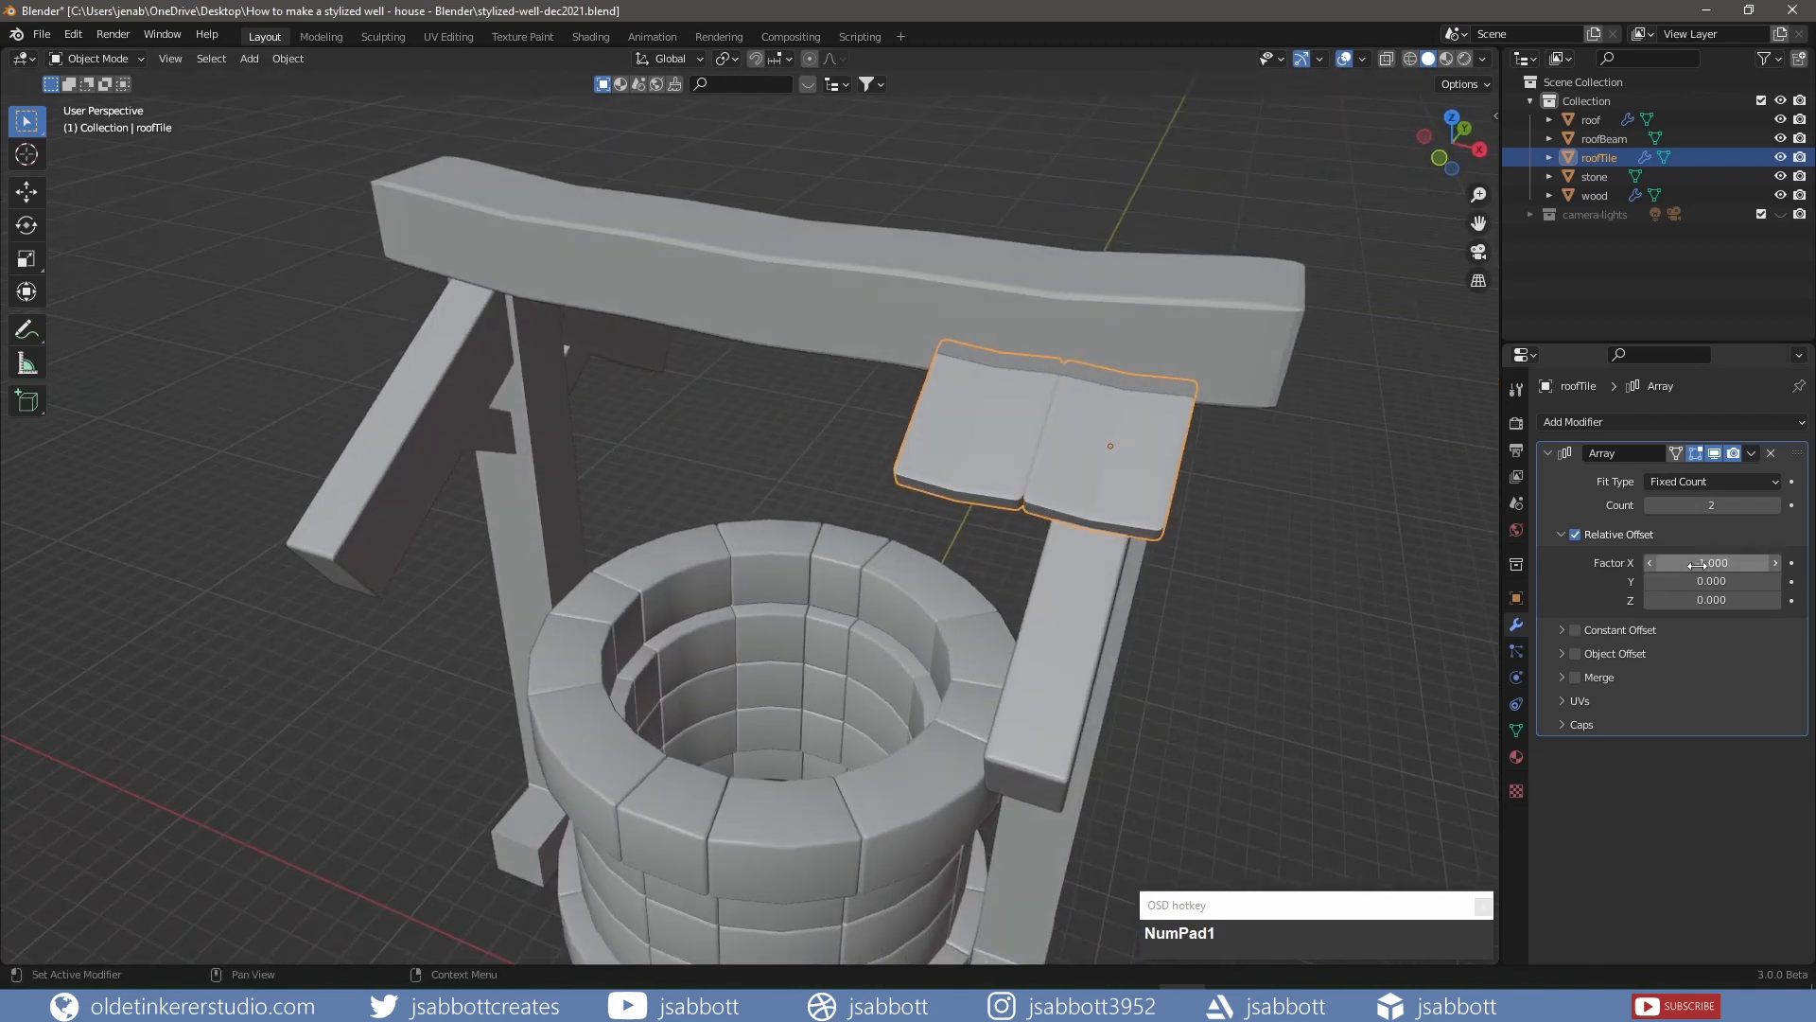
left_click(1775, 505)
left_click(1776, 506)
left_click(1776, 505)
left_click(1775, 505)
left_click(1776, 505)
middle_click_drag(1040, 548, 1069, 562)
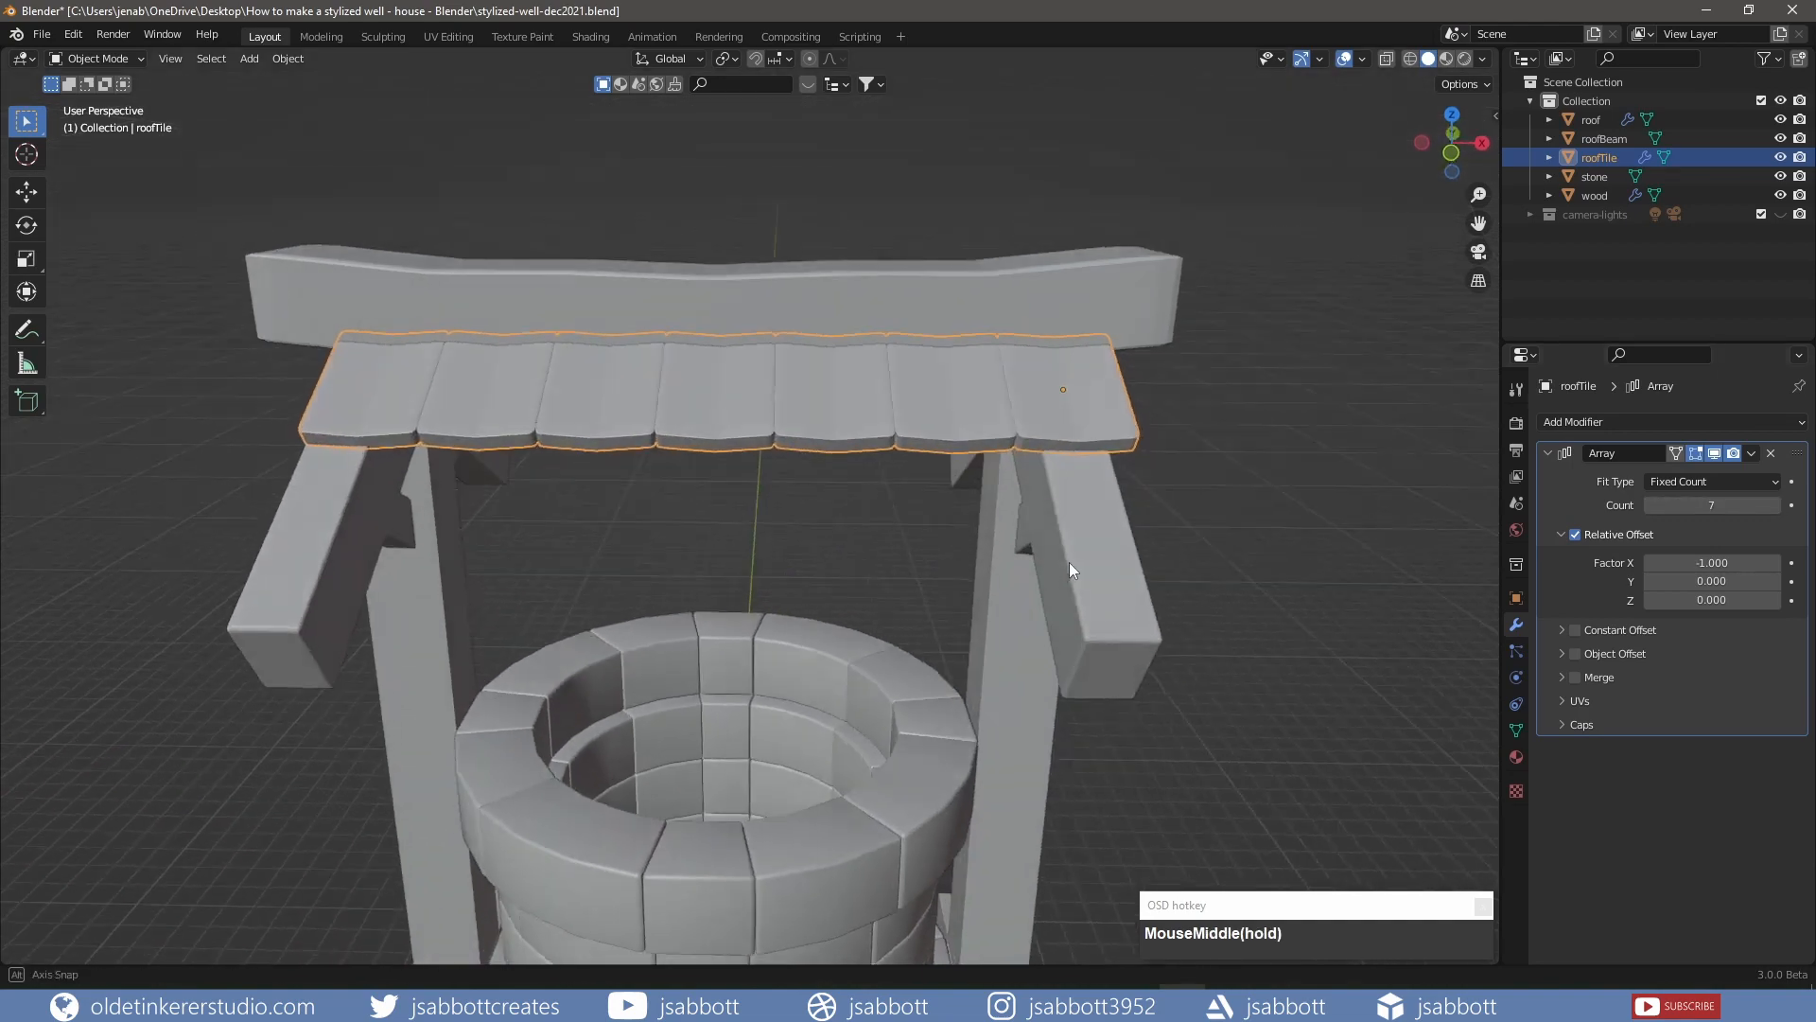
Centre the tile row on the well along X in front view and apply the Array modifier
key("KP_1")
key("g")
key("x")
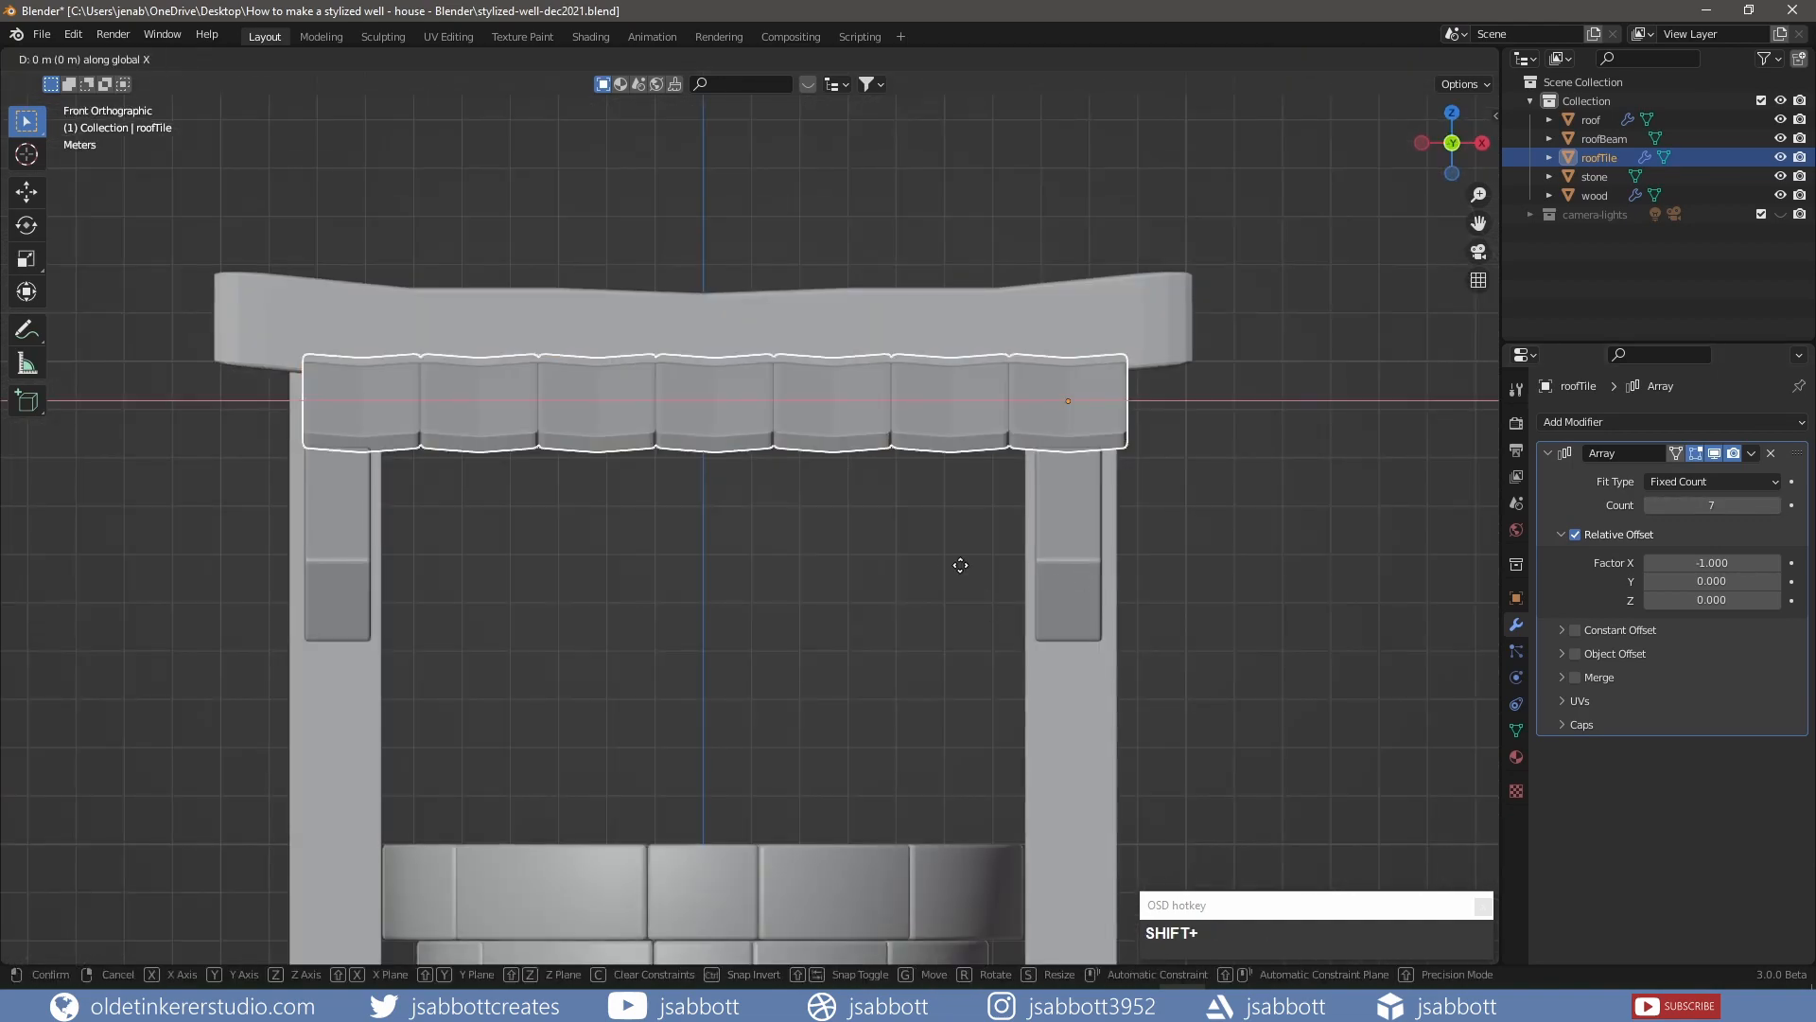
left_click(849, 579)
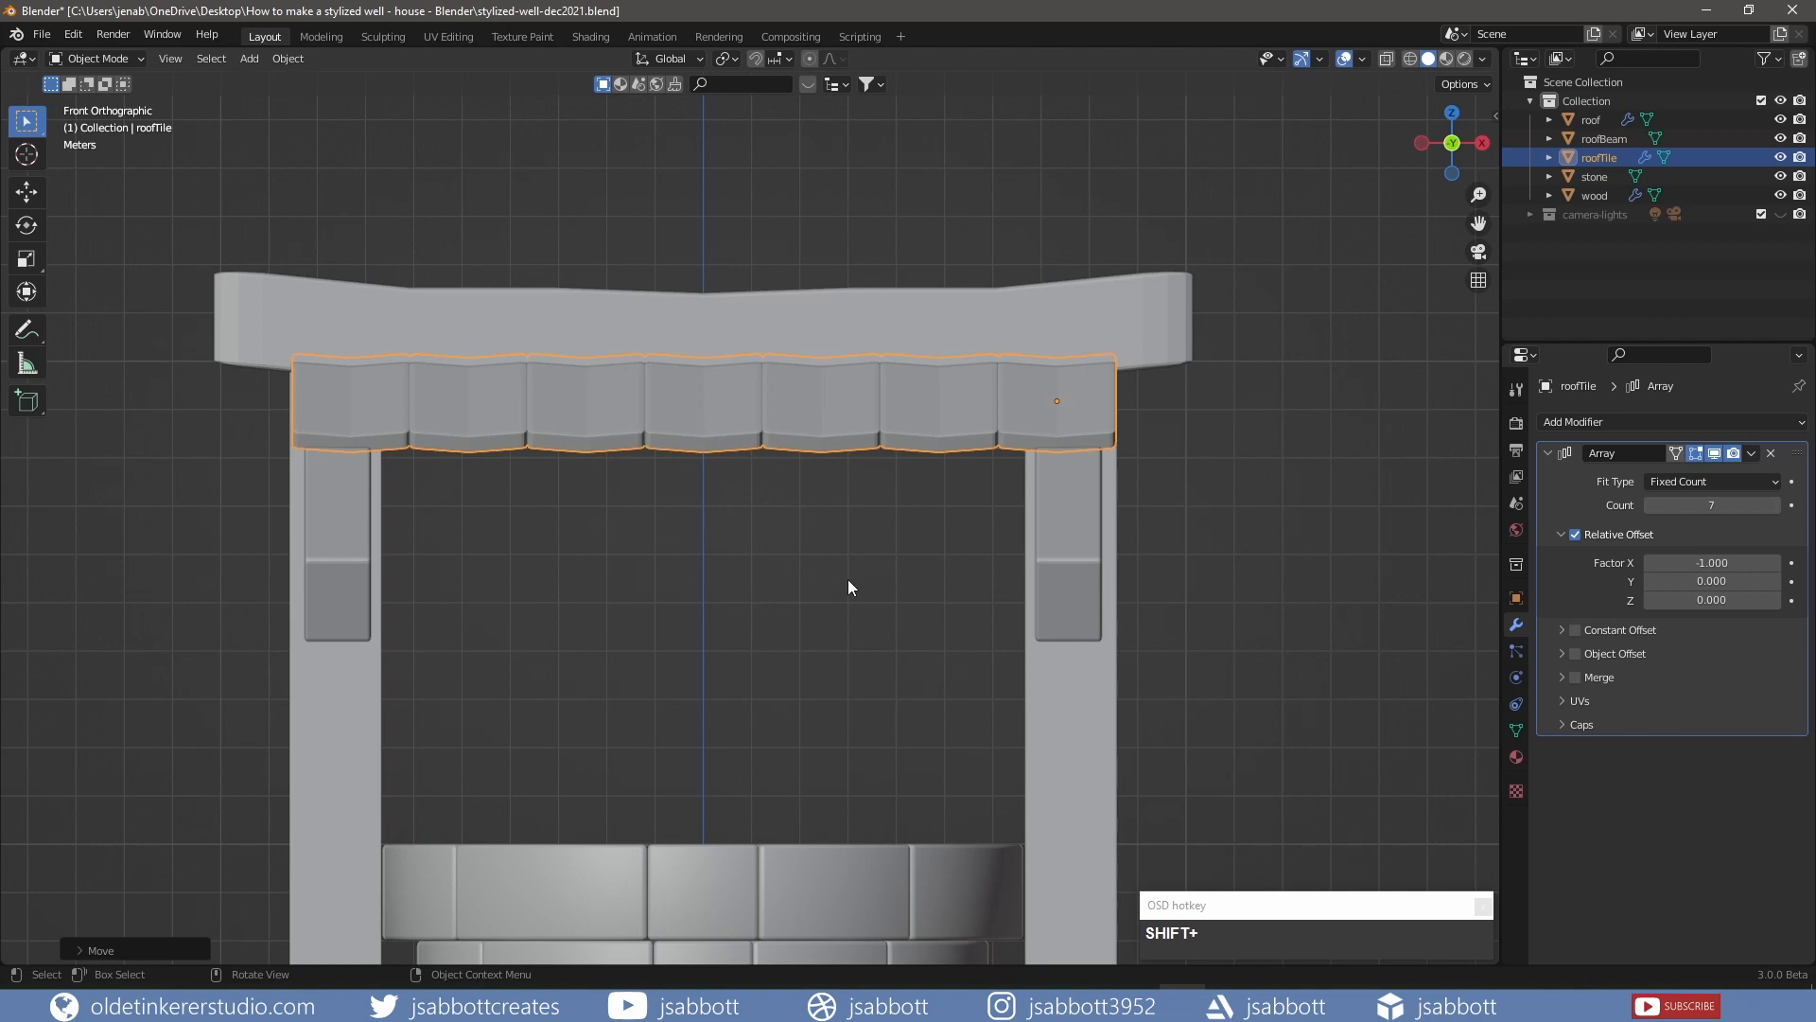
key("ctrl+a")
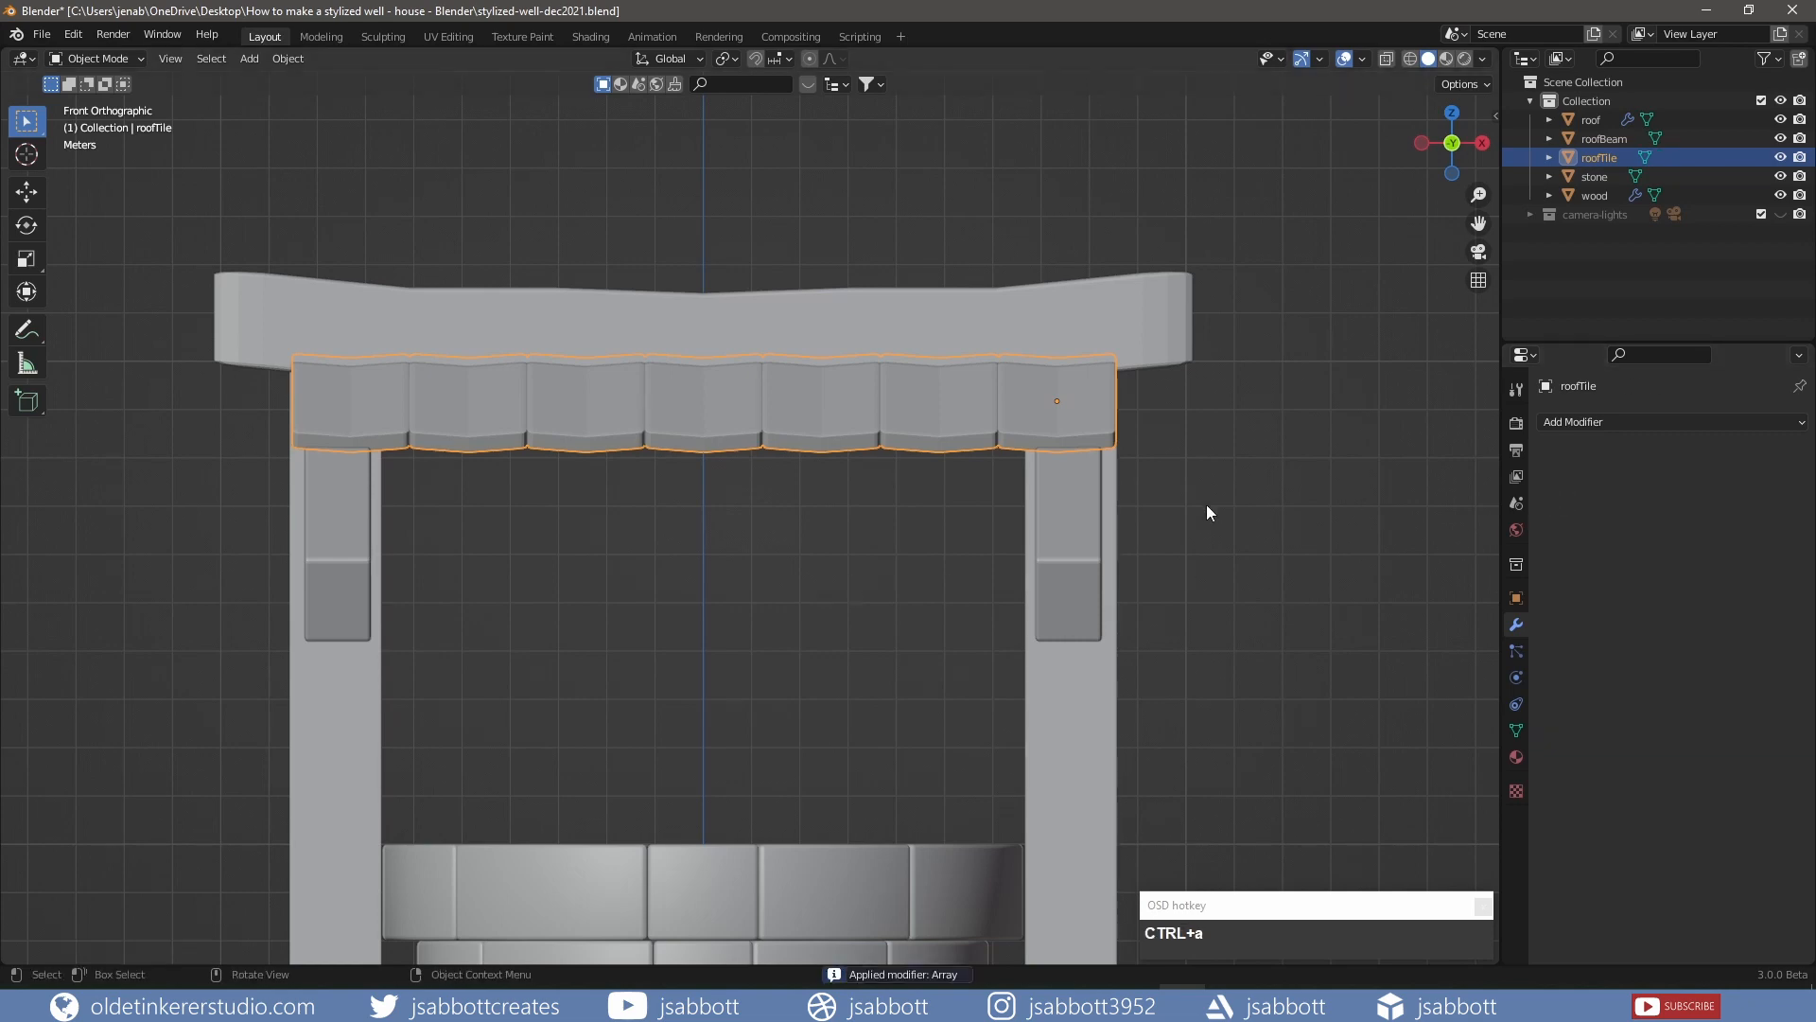
Enter Edit Mode with Local transform orientation and face selection, and select all seven linked tiles of the row
key("Tab")
left_click_drag(667, 57, 650, 136)
key("3")
key("l")
key("l")
key("l")
key("l")
key("l")
key("l")
key("l")
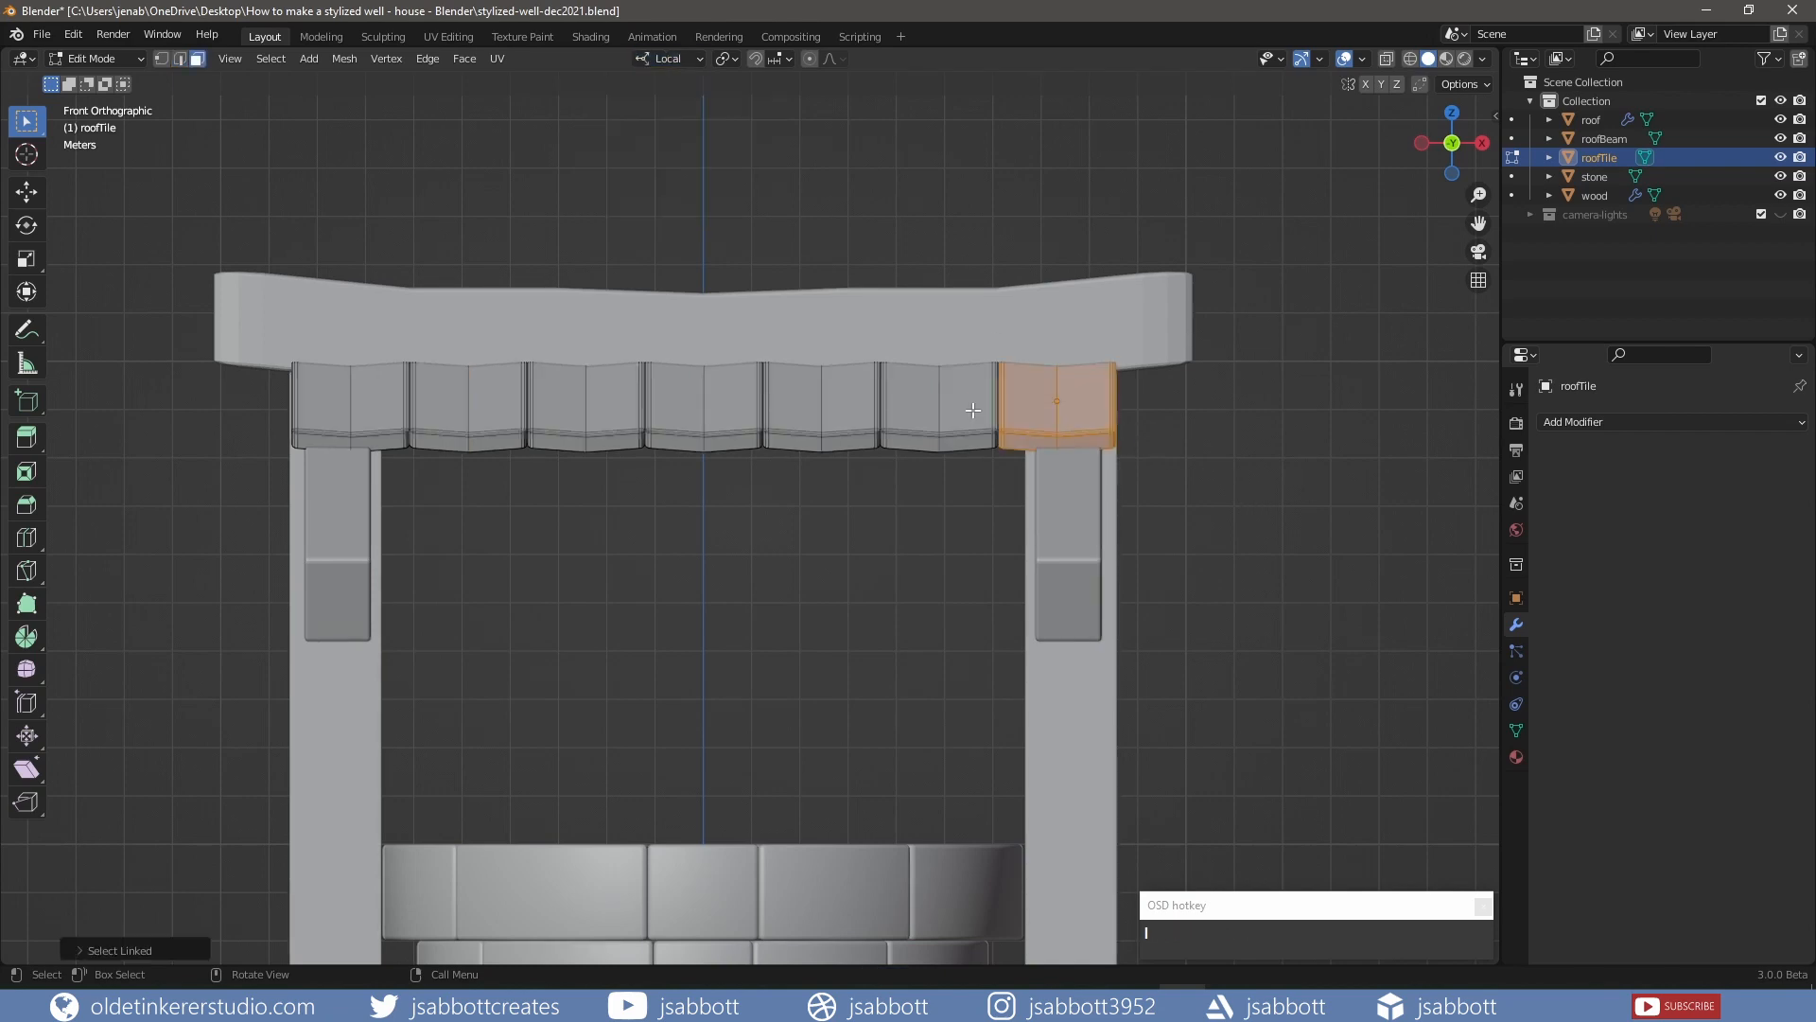
Duplicate the tile row and move the copy about 2.25 m down the slope along local Y
key("KP_3")
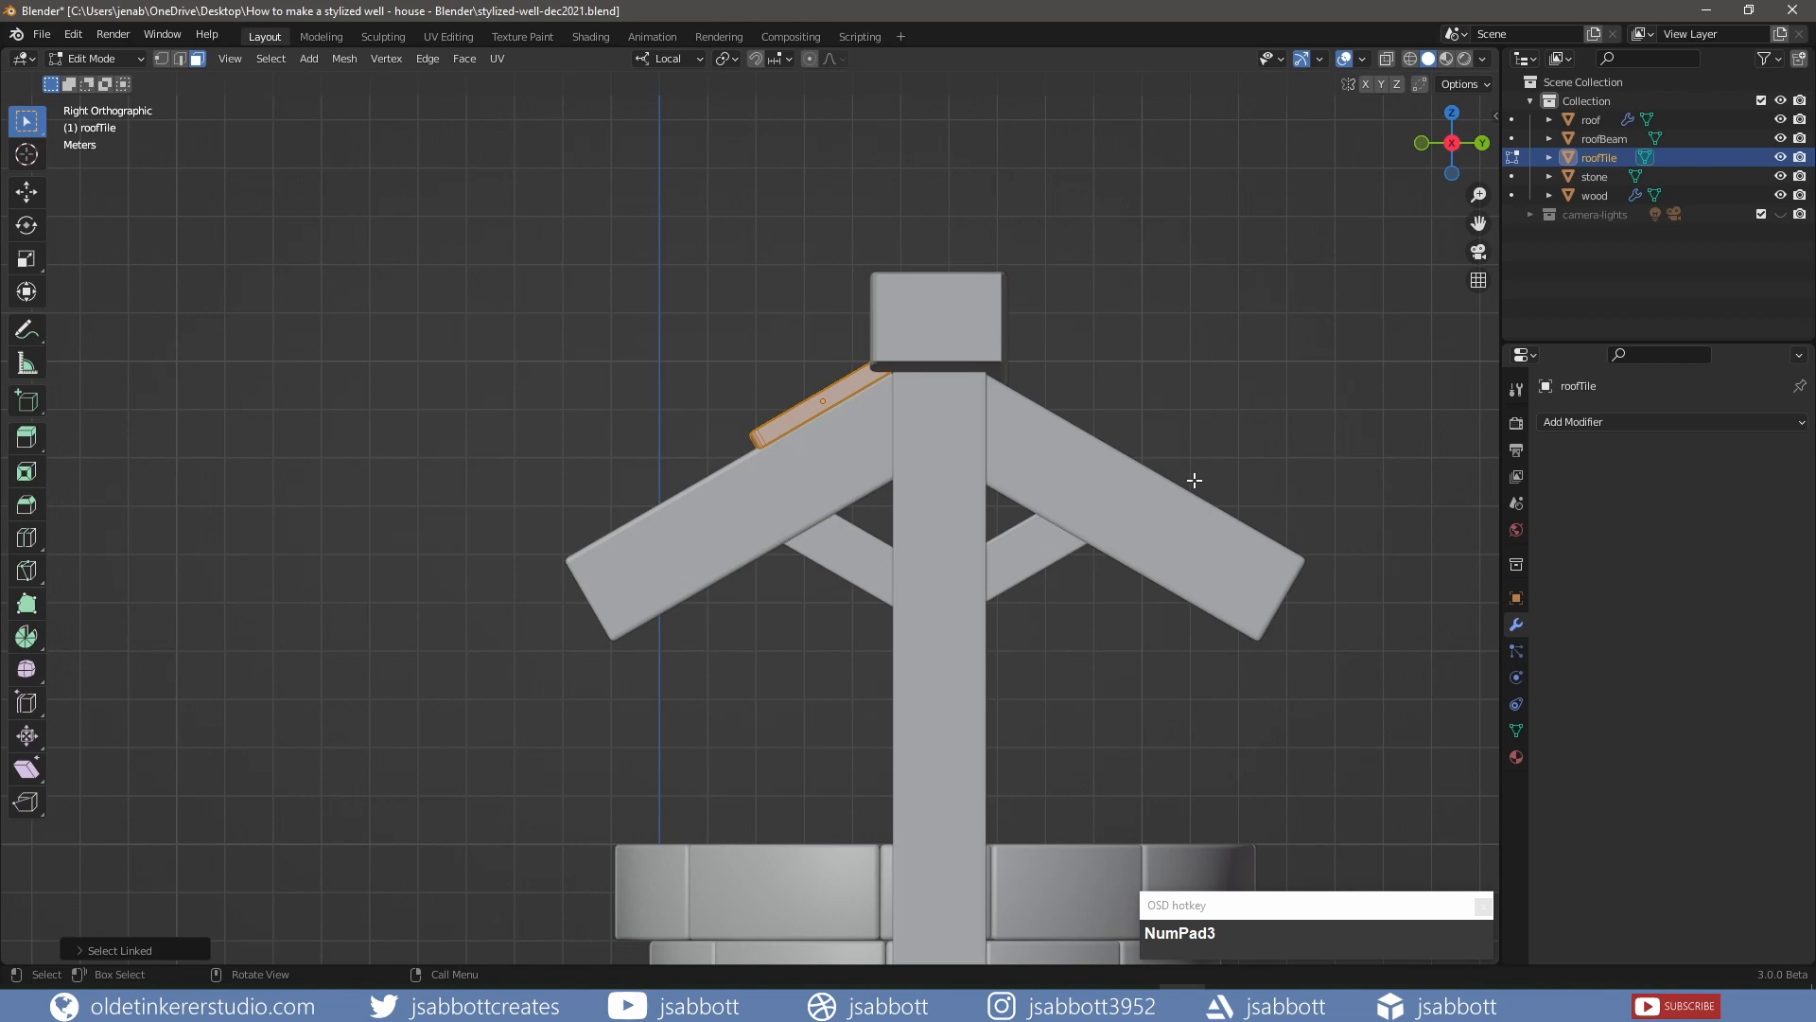
key("shift+d")
right_click(1194, 479)
key("g")
key("z")
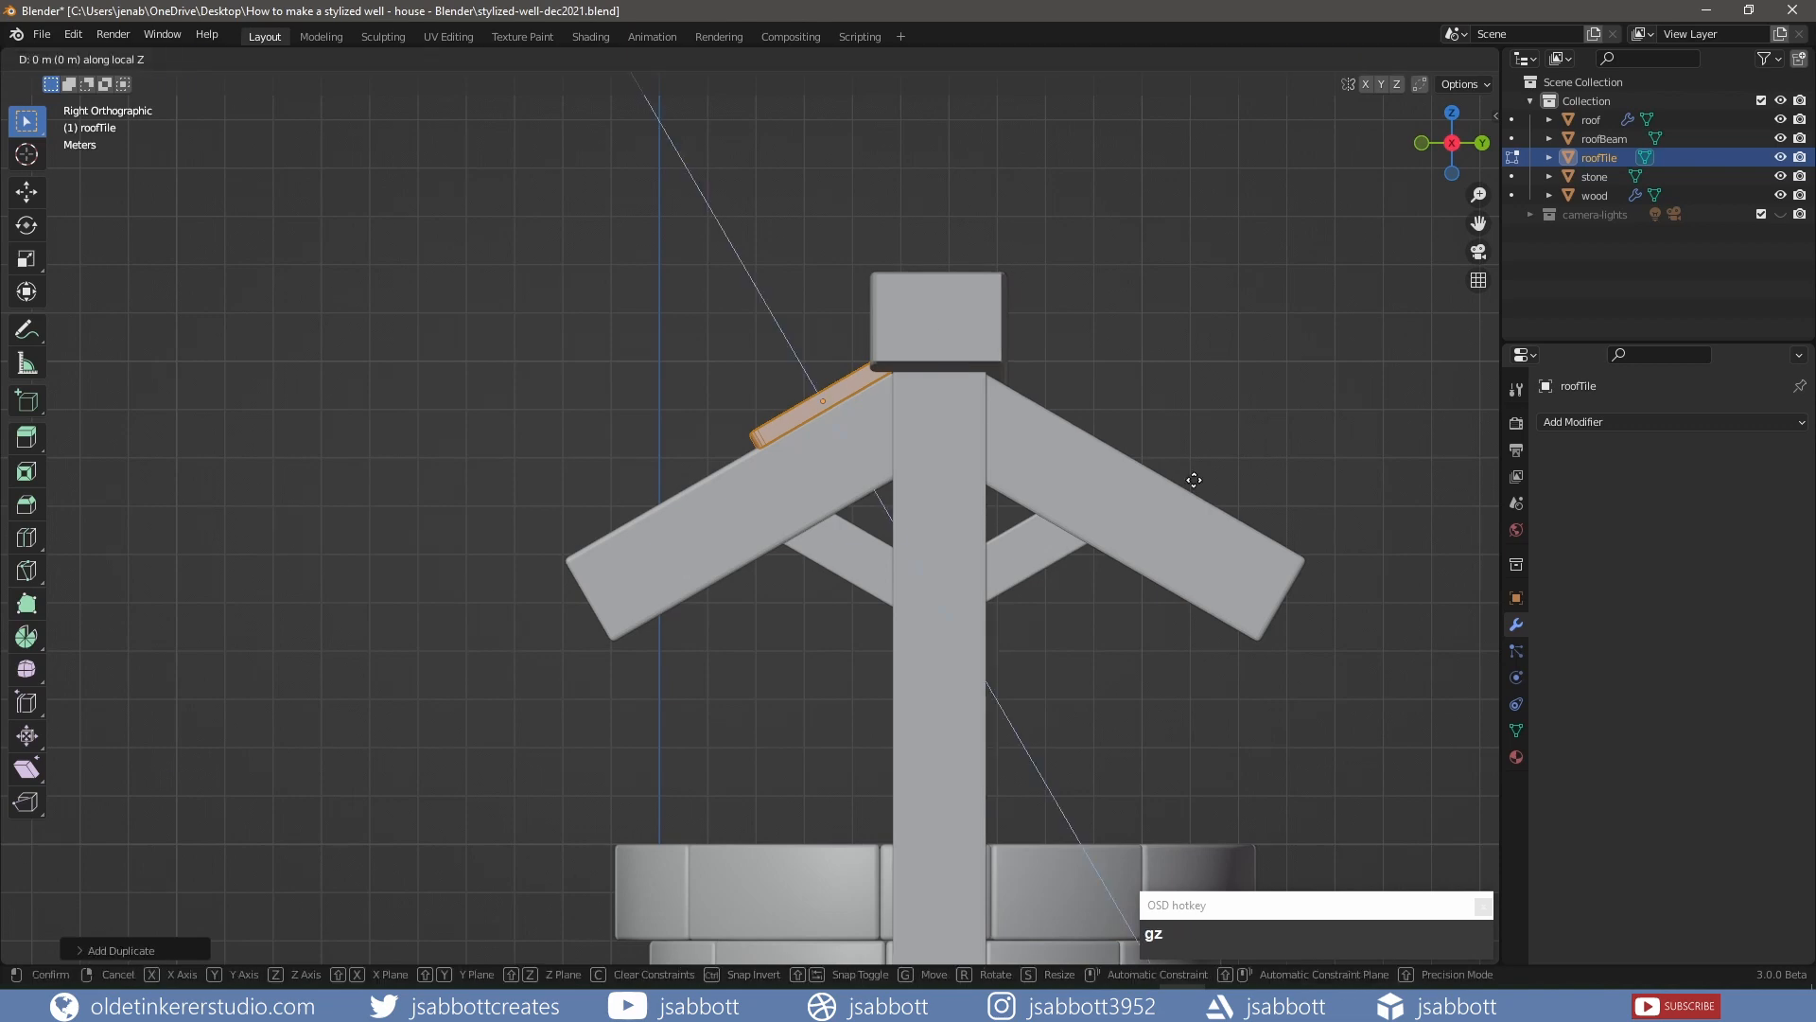
key("y")
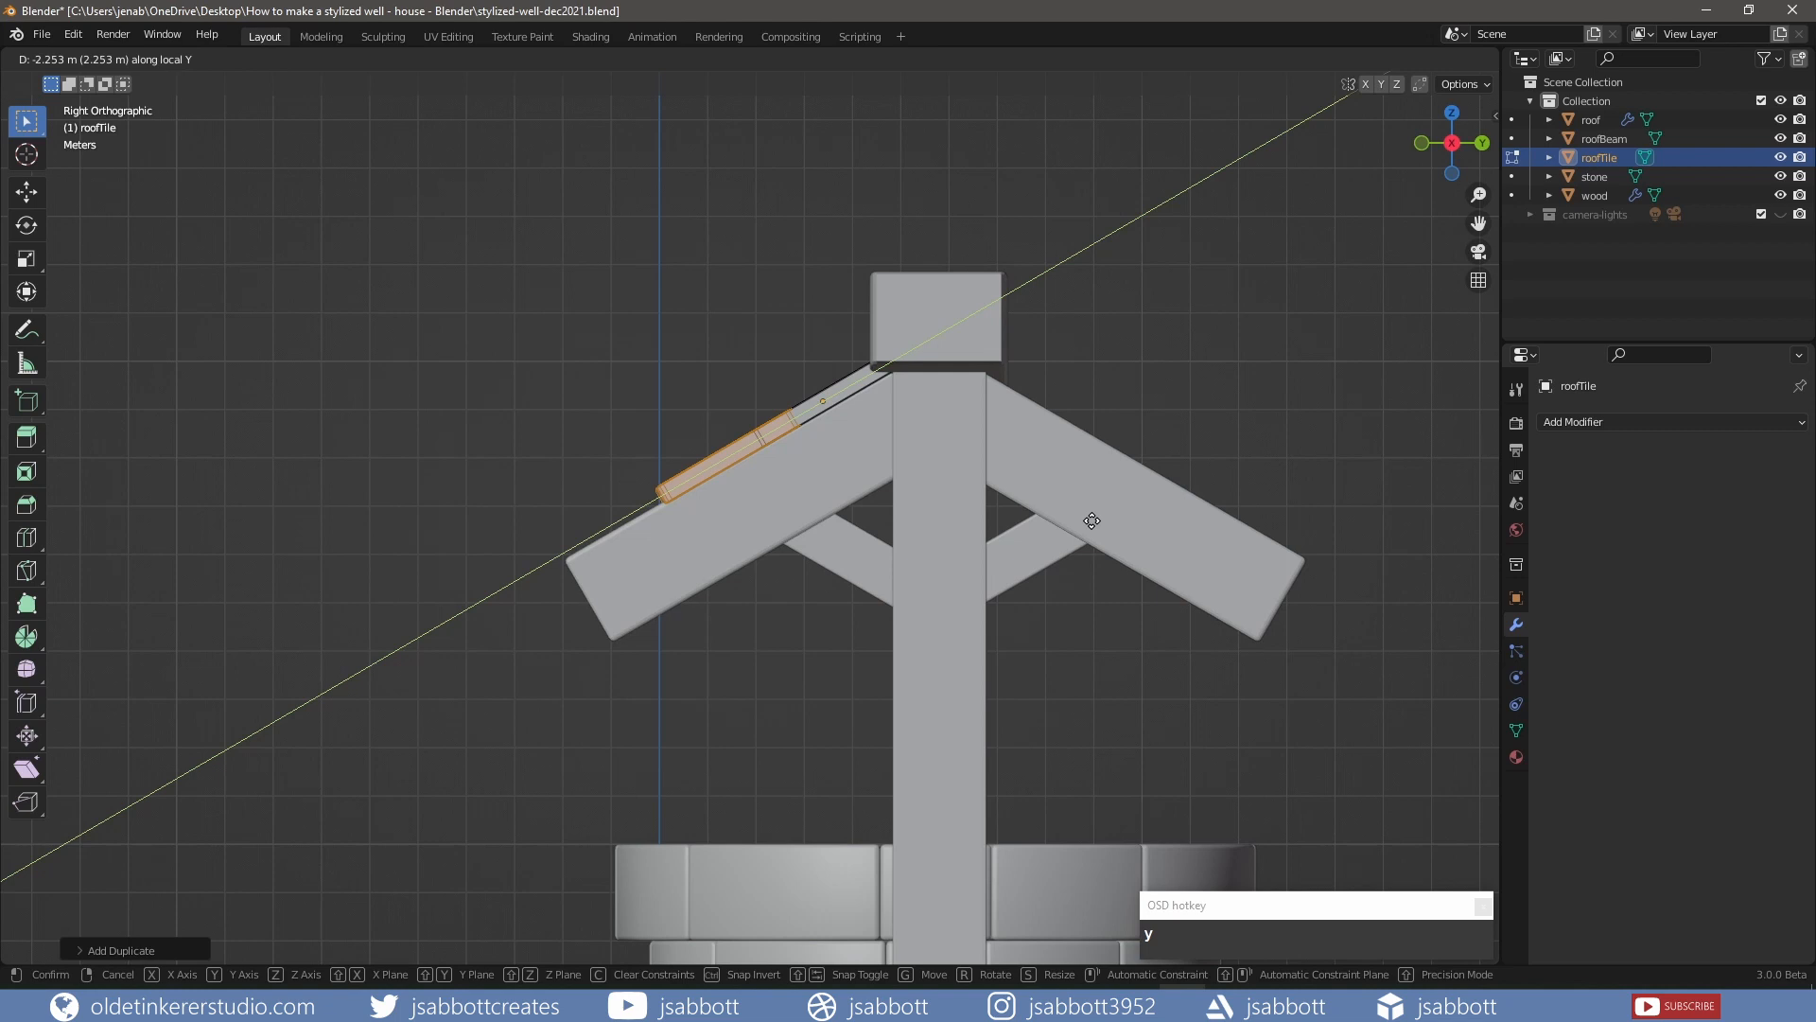
left_click(1092, 520)
Thin the second tile row along local Z and lower it about 0.08 m along local Z to tuck it under the first
key("s")
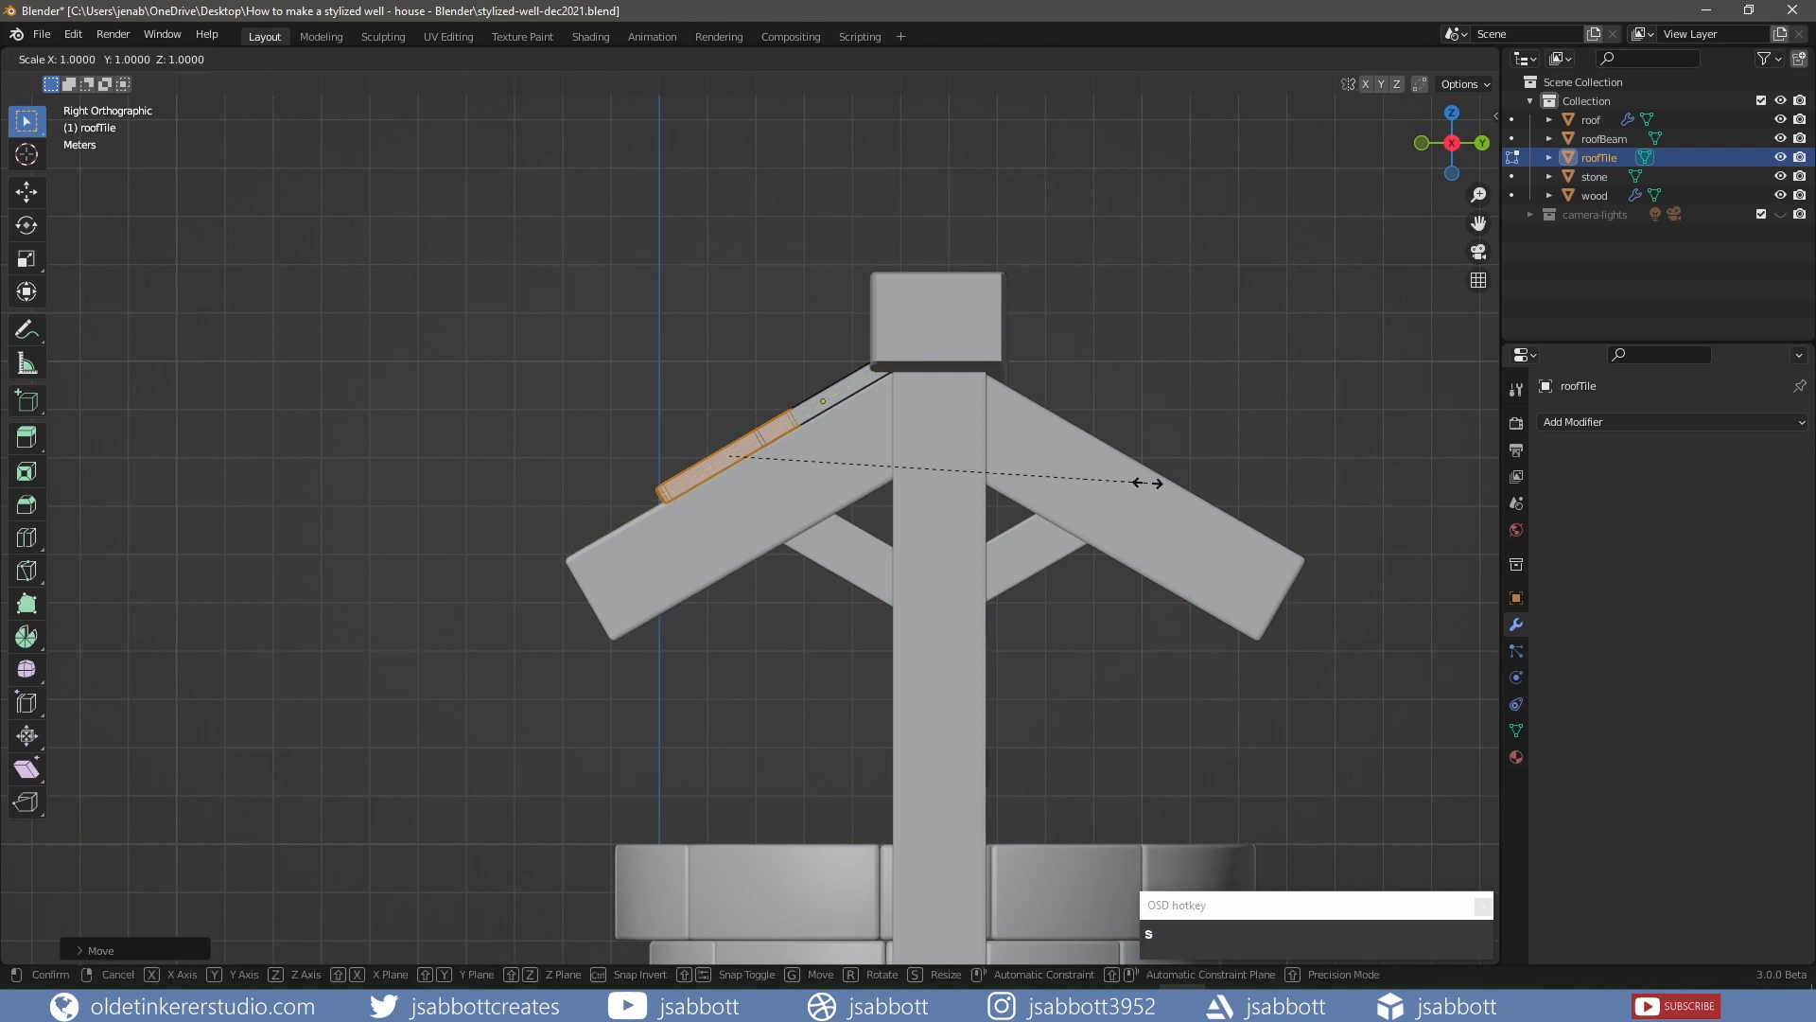
key("z")
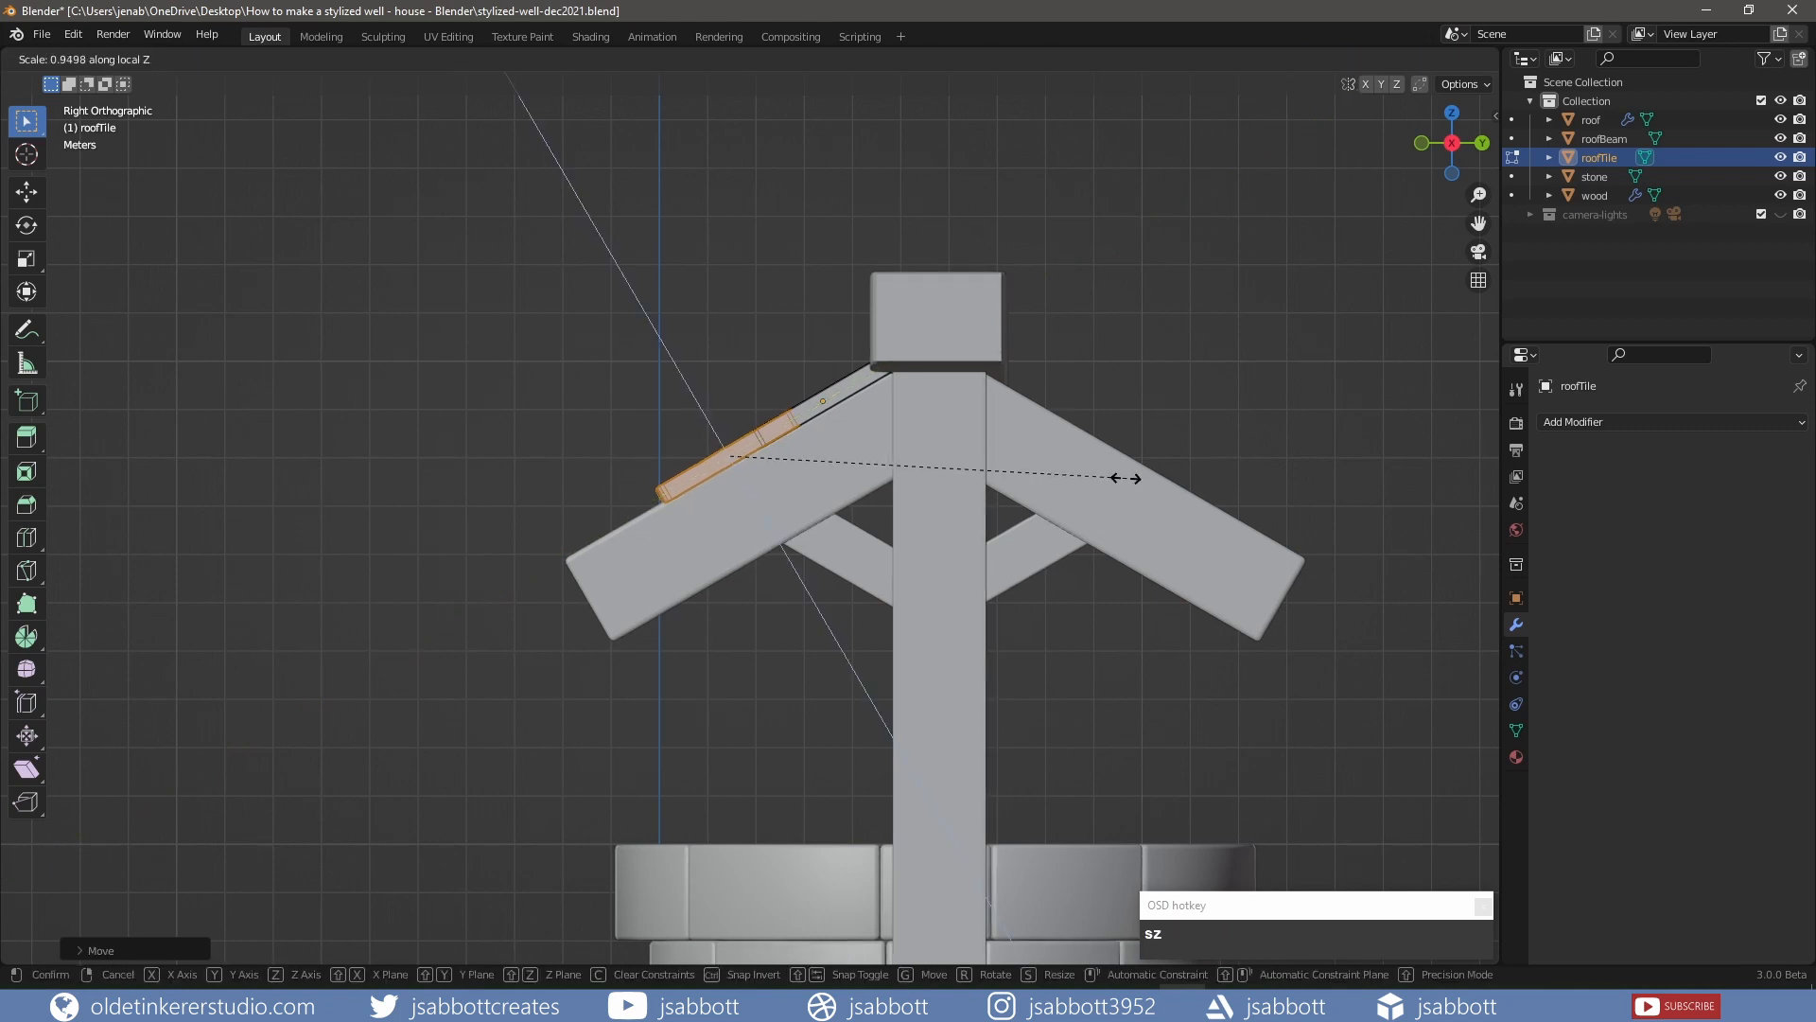
left_click(1017, 470)
key("g")
key("z")
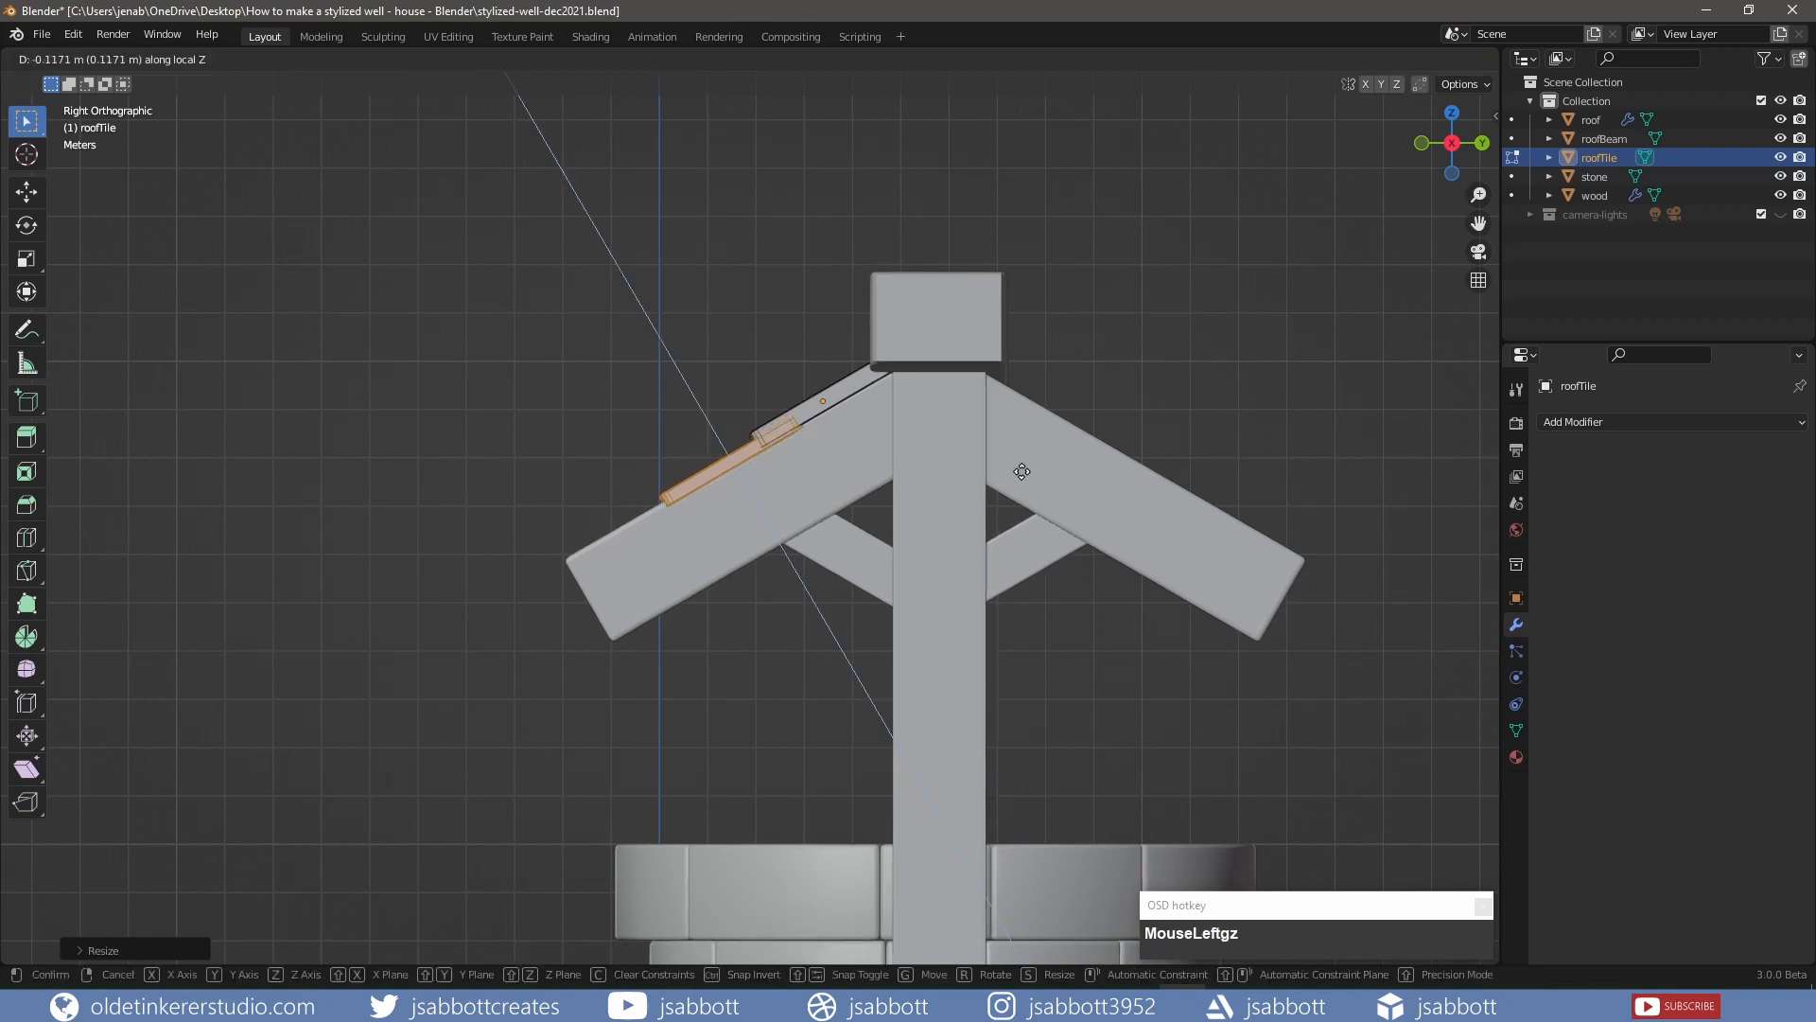
key("shift")
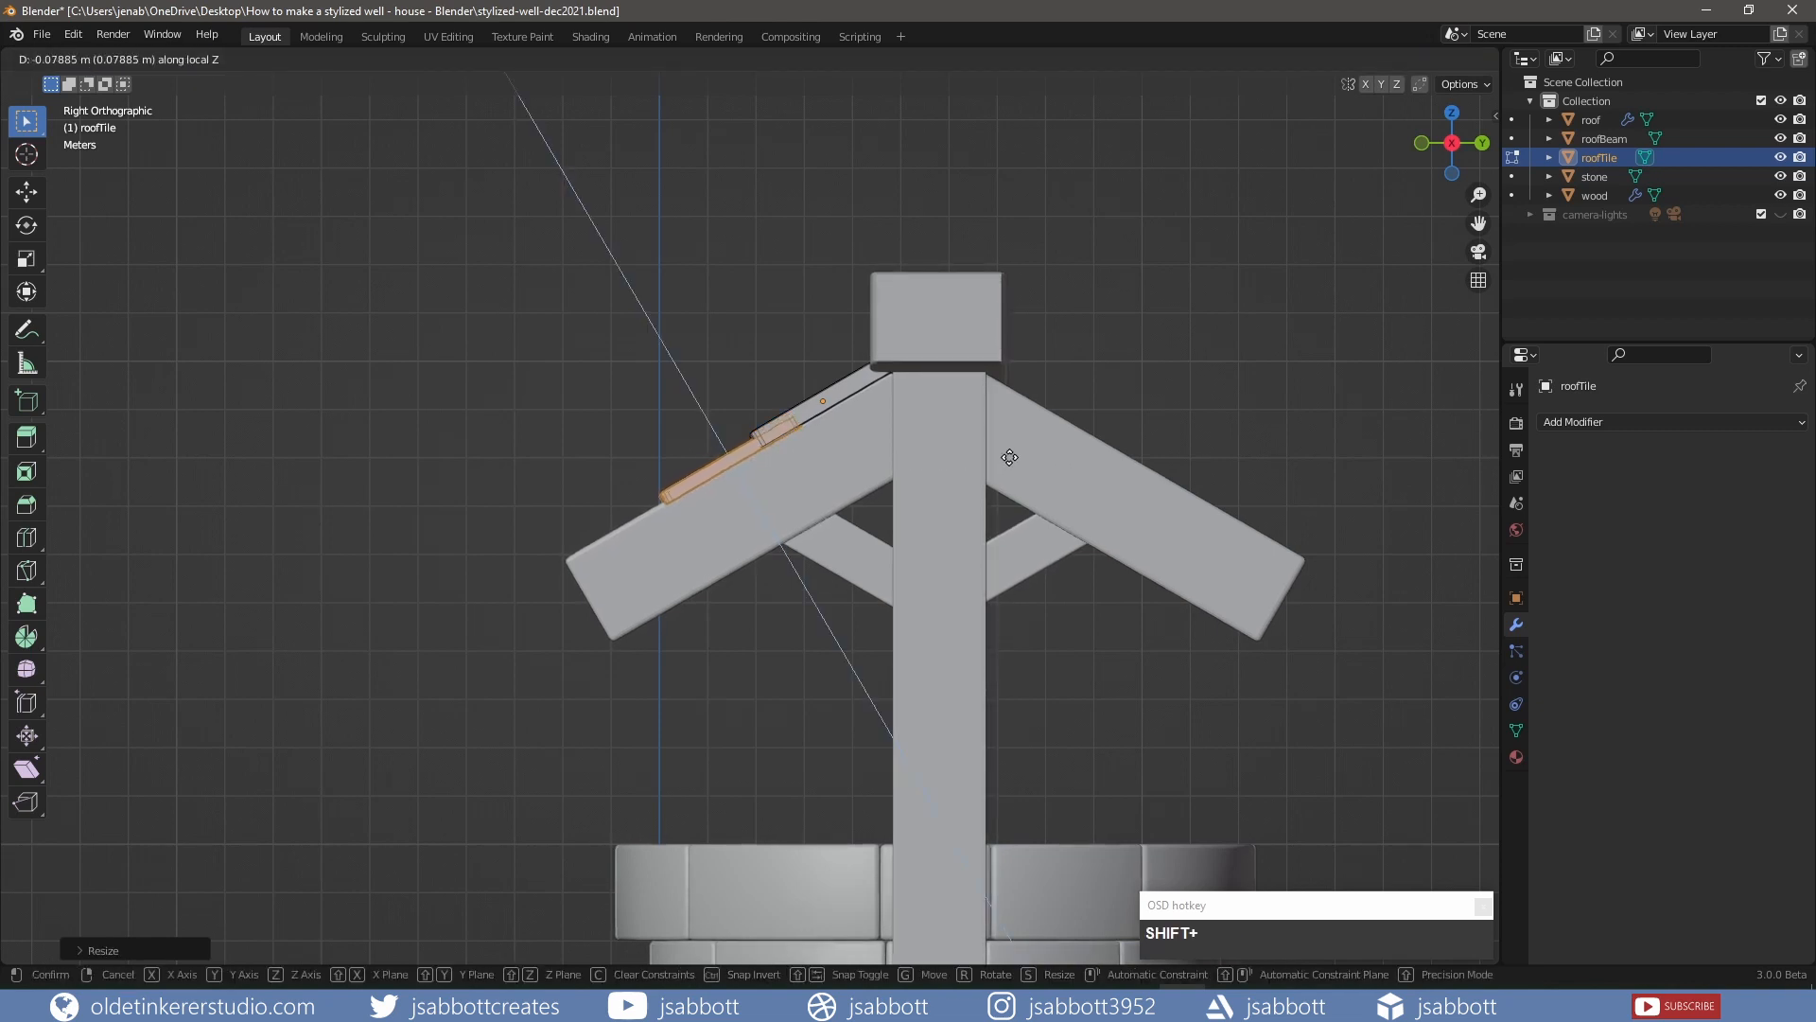
left_click(1004, 451)
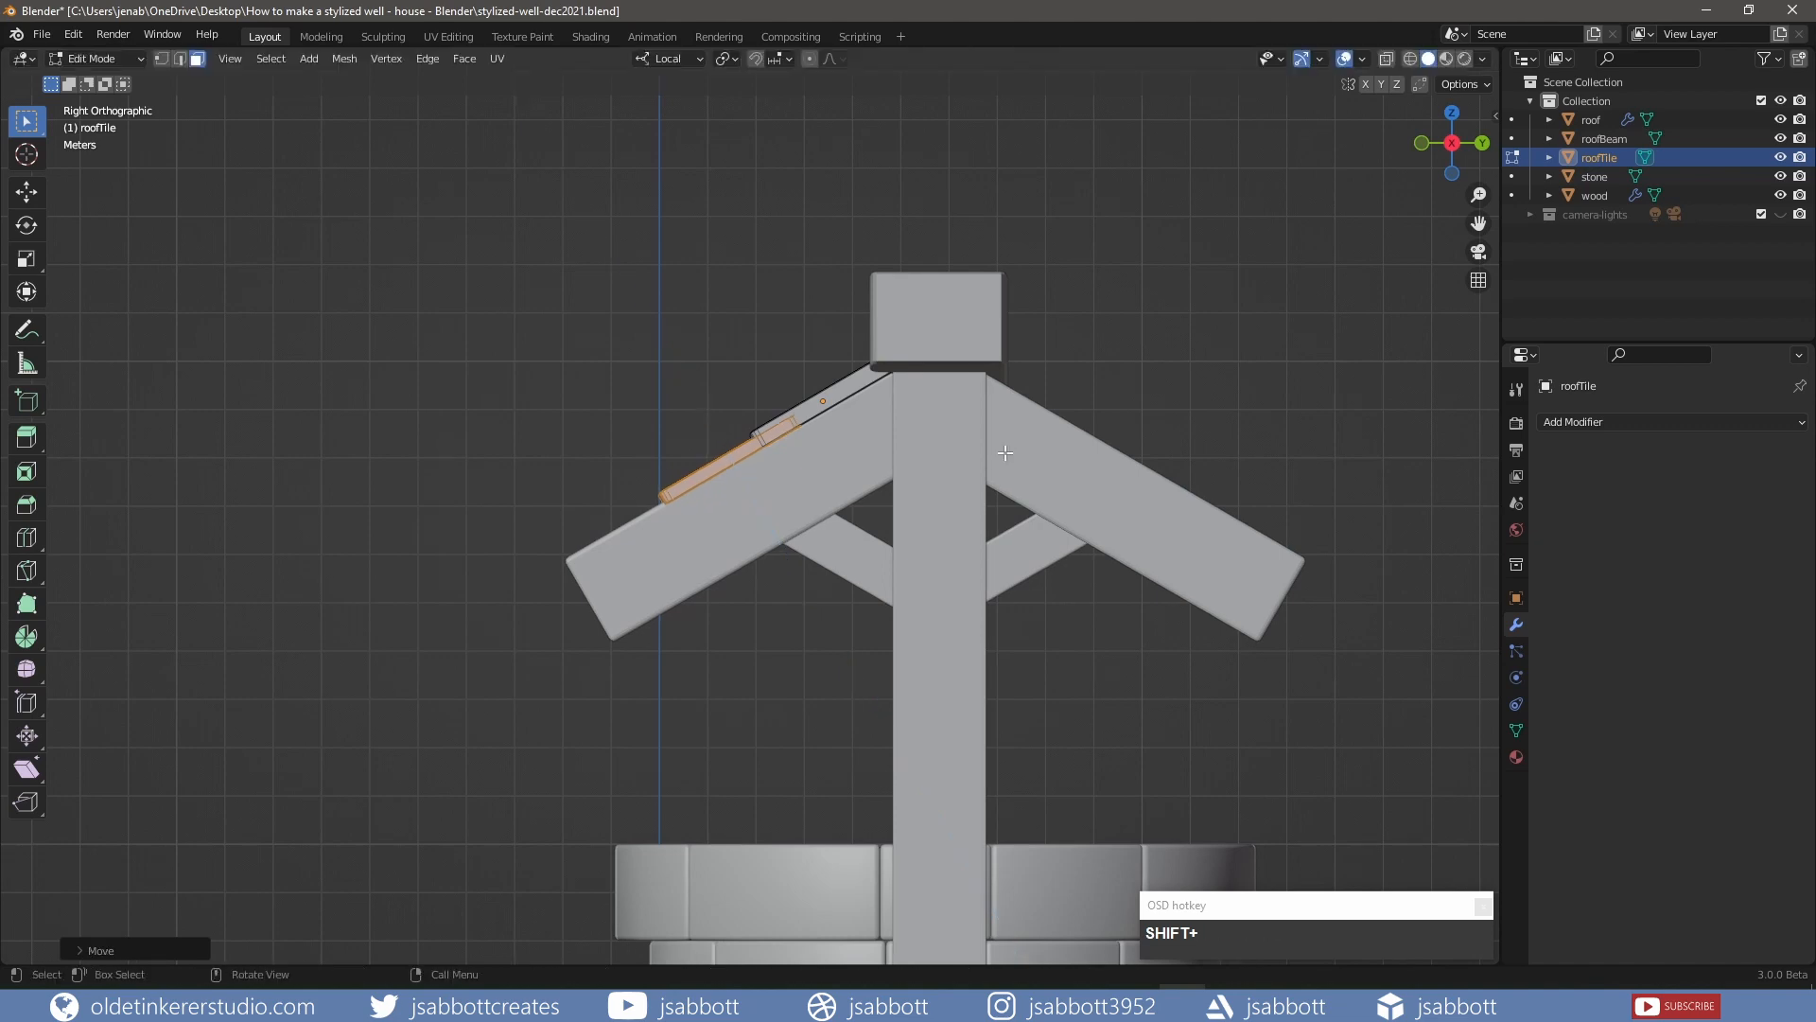
middle_click_drag(723, 537, 821, 581)
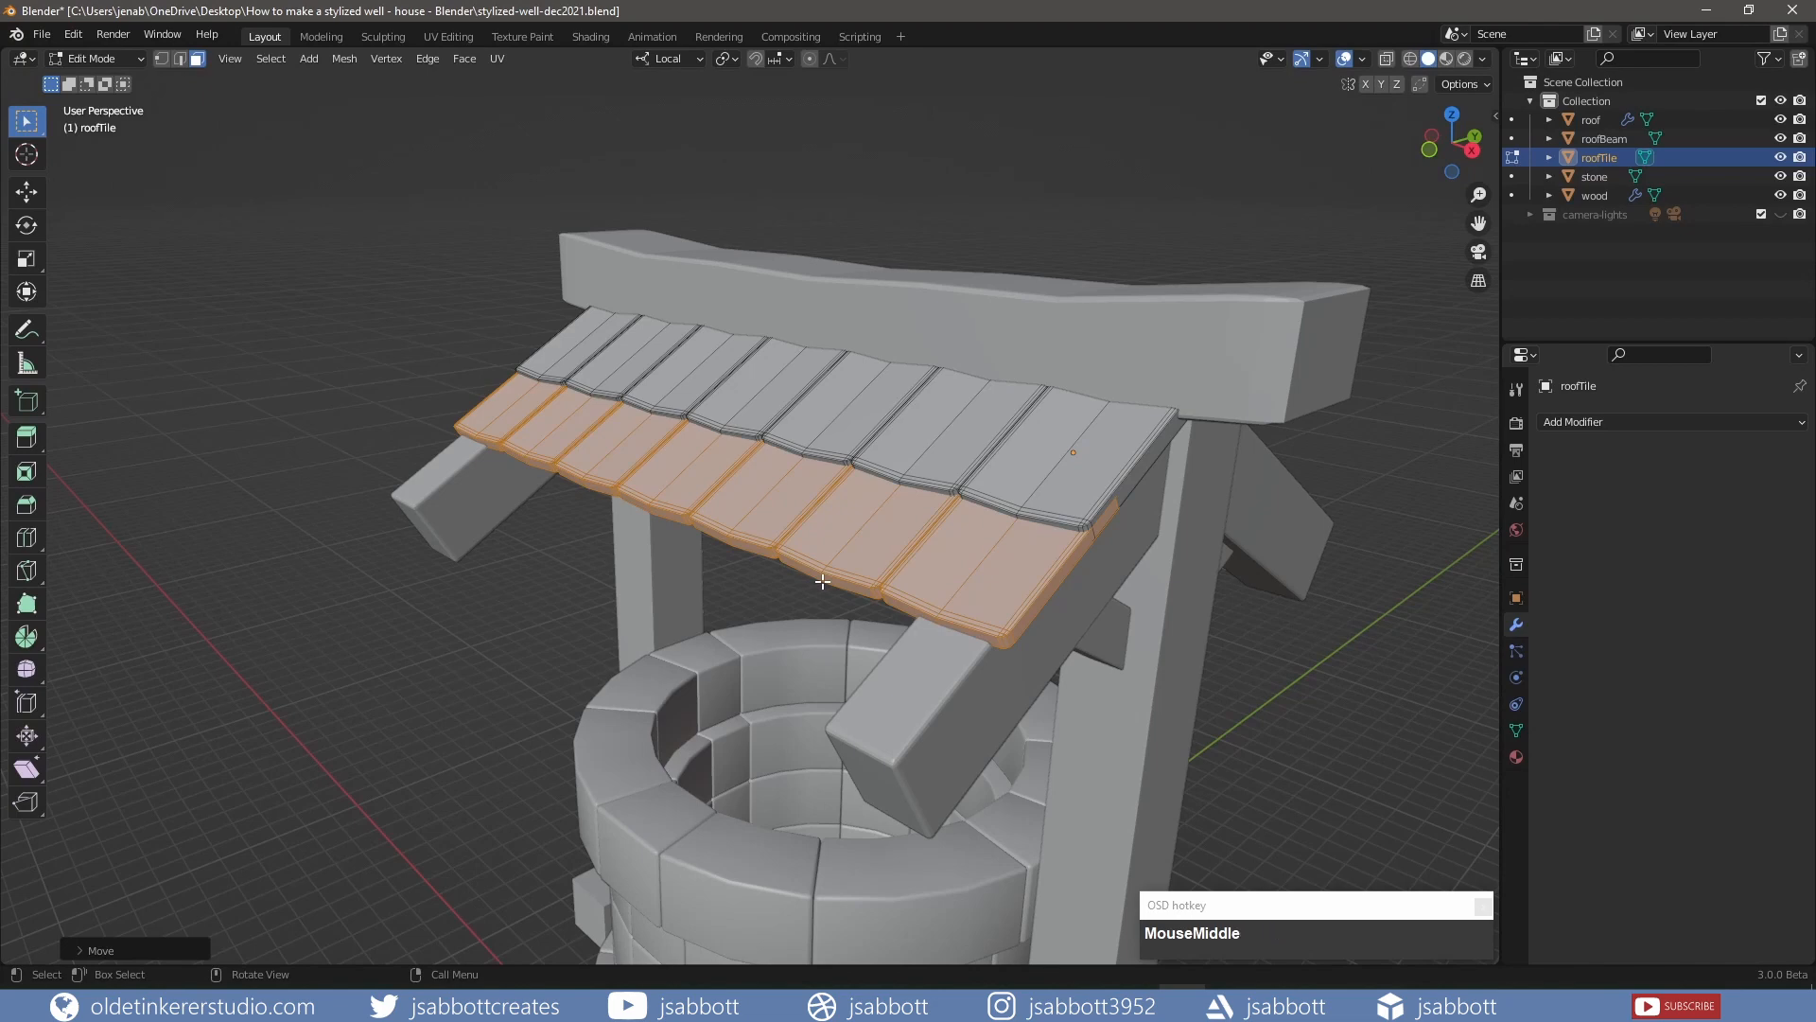
Duplicate the second tile row and move the copy down the slope along local Y to the roof block's lower end
key("KP_3")
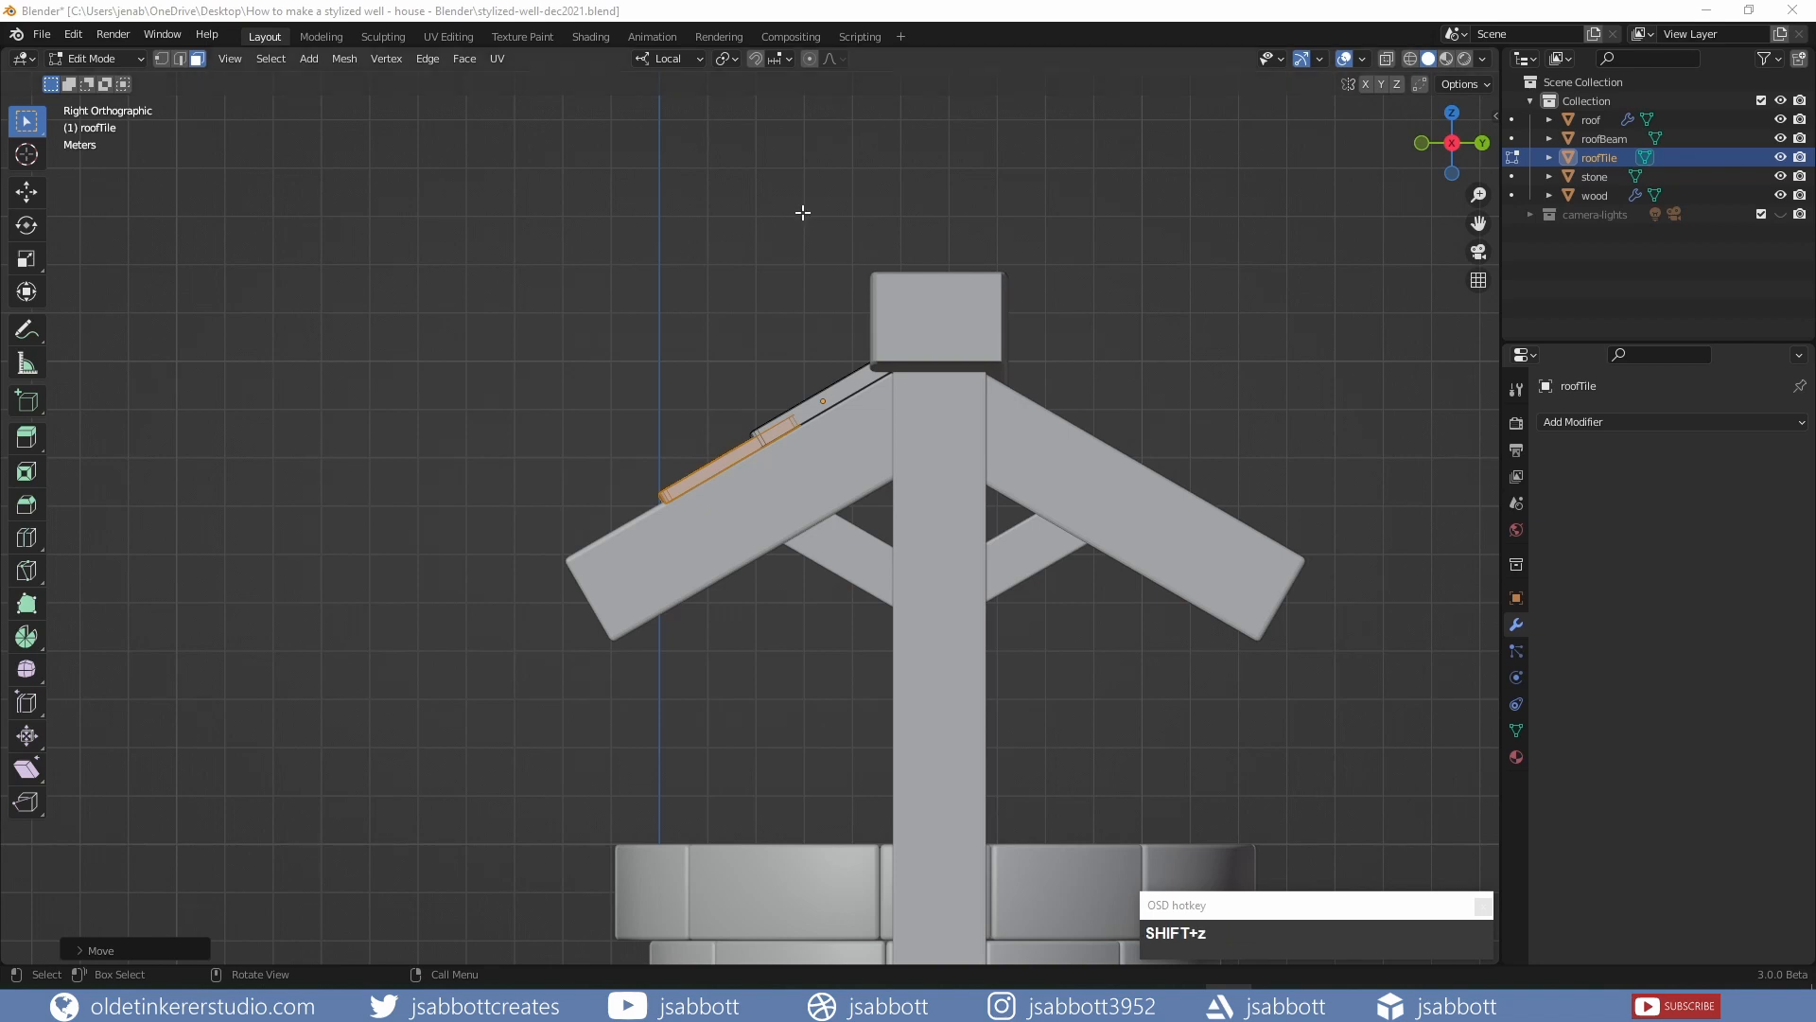
left_click(960, 19)
key("shift+d")
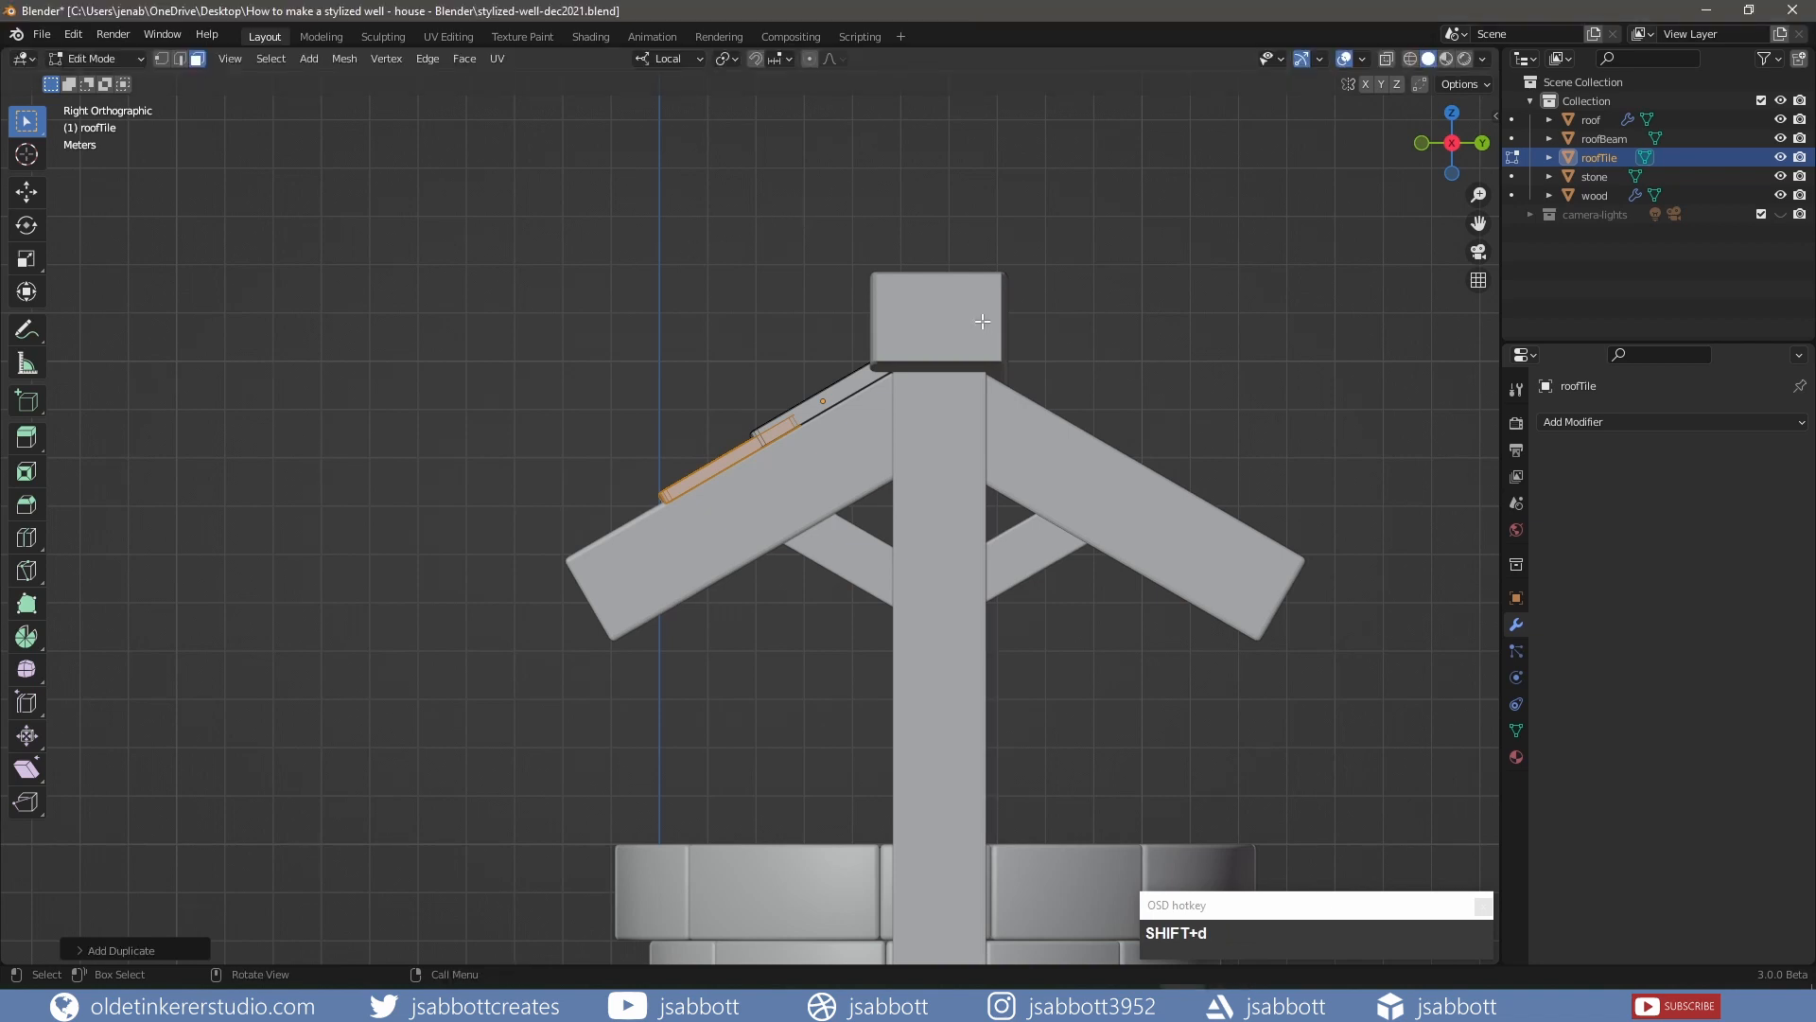
key("g")
key("y")
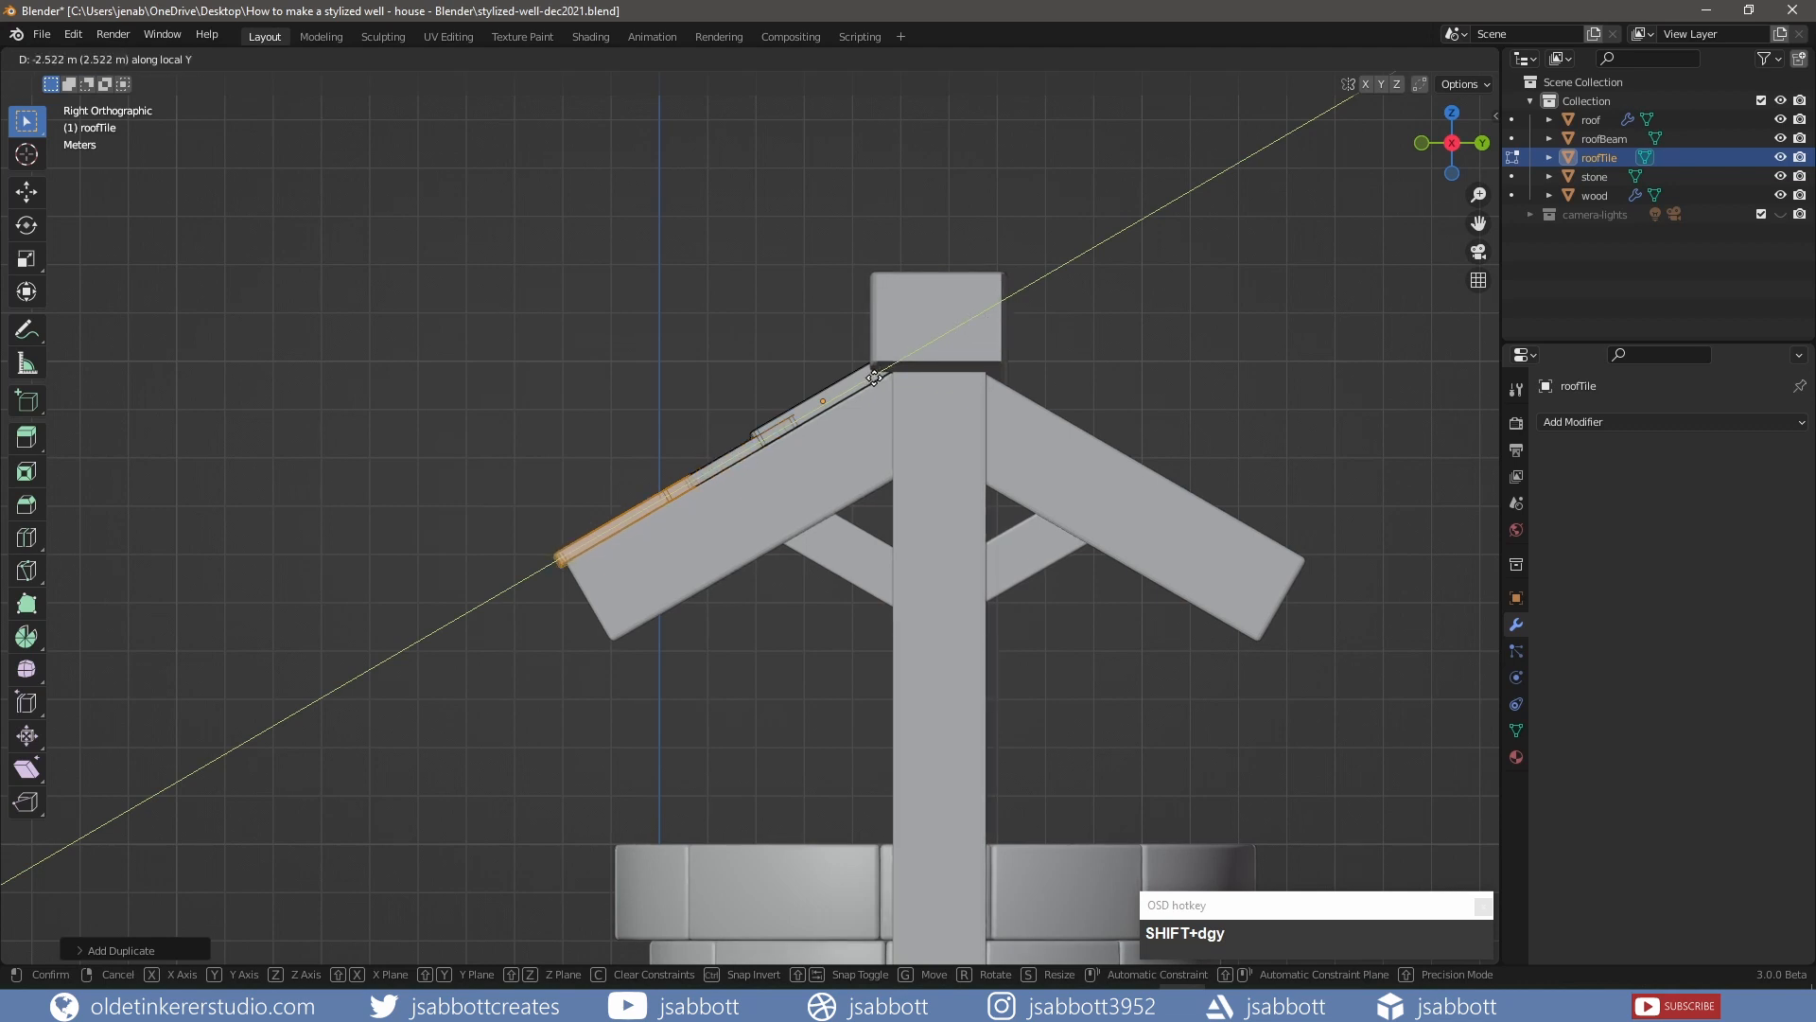
left_click(873, 377)
Thin the third tile row along local Z and lower it slightly so that it tucks under the second row
key("s")
key("z")
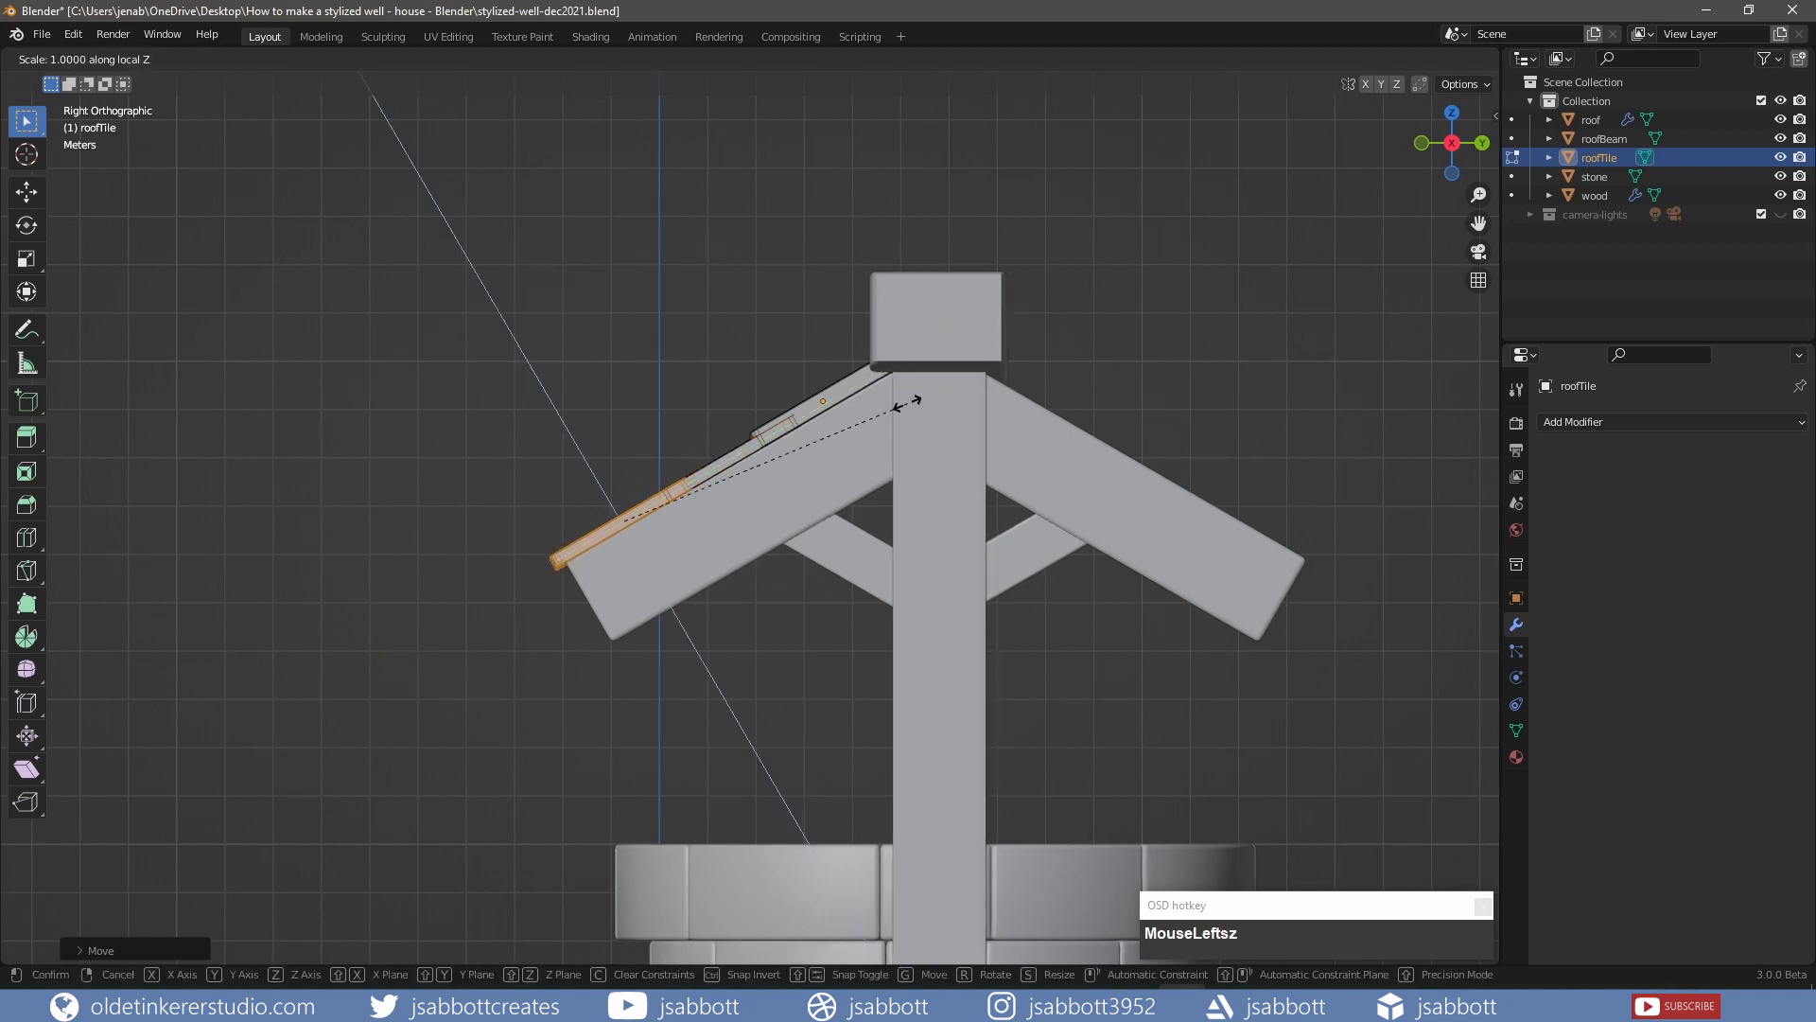
left_click(792, 431)
key("g")
key("z")
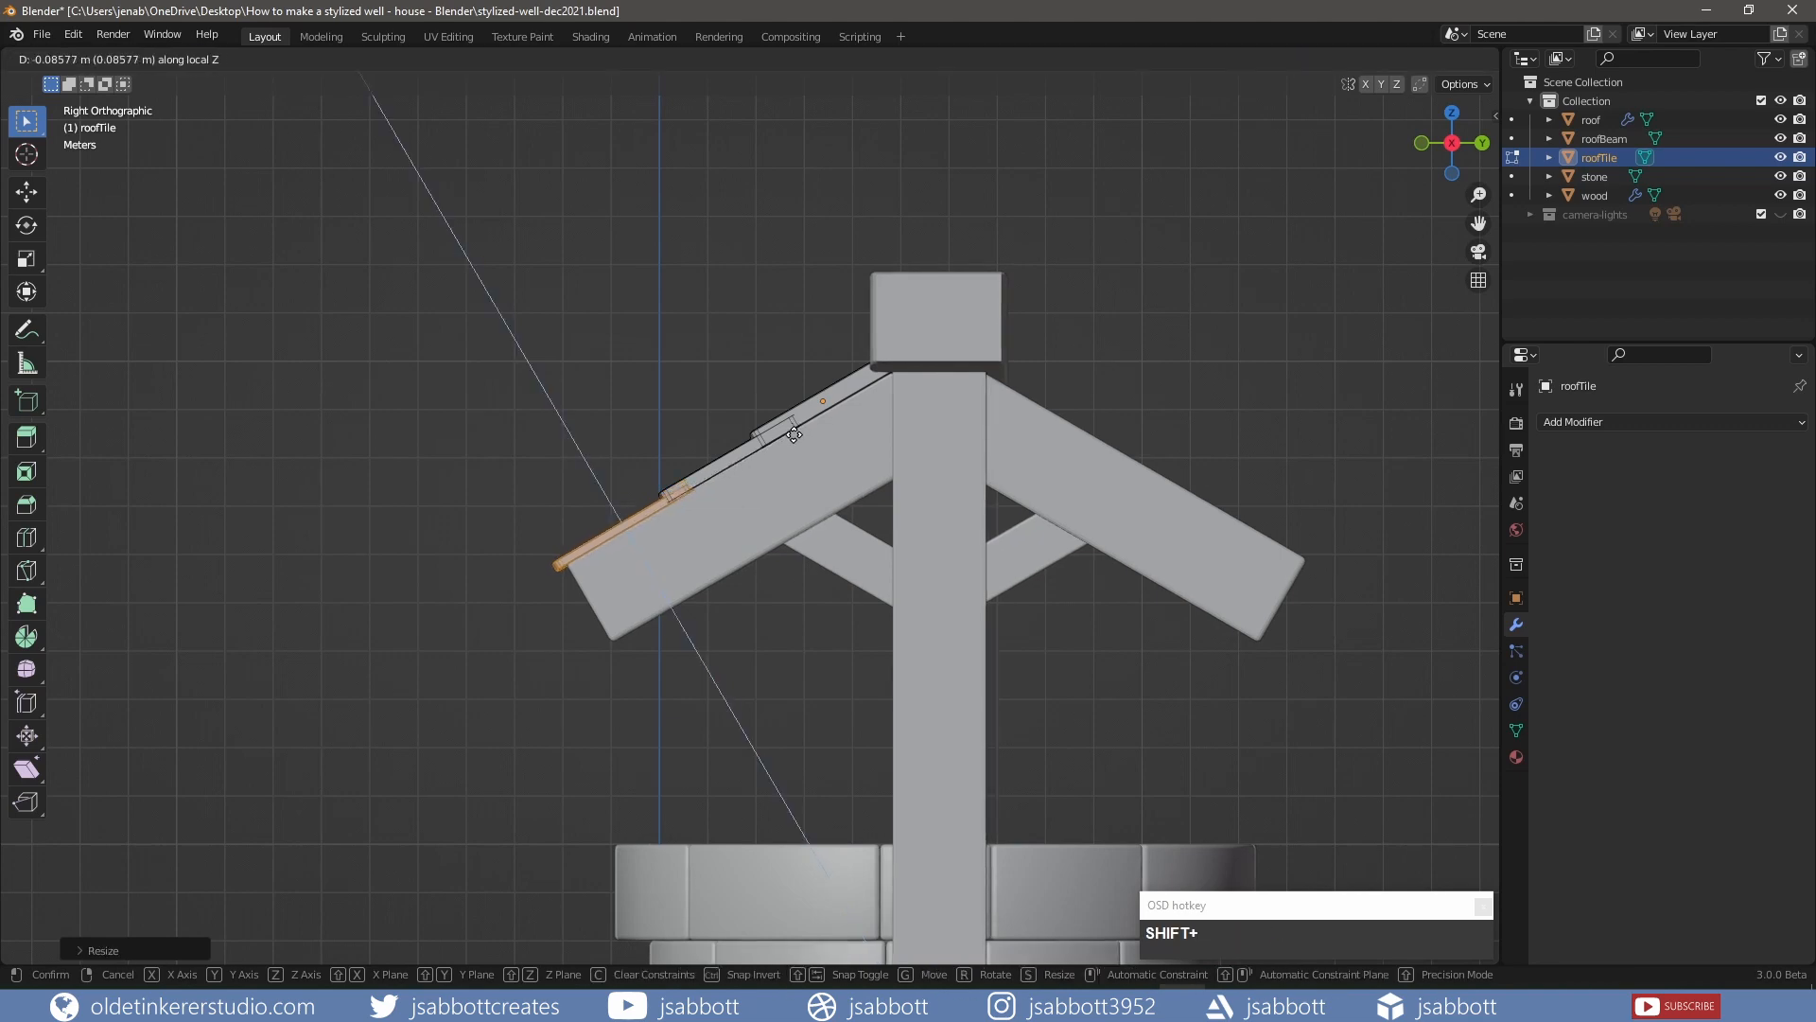
left_click(787, 427)
scroll(787, 427, "down", 3)
middle_click_drag(787, 427, 691, 453)
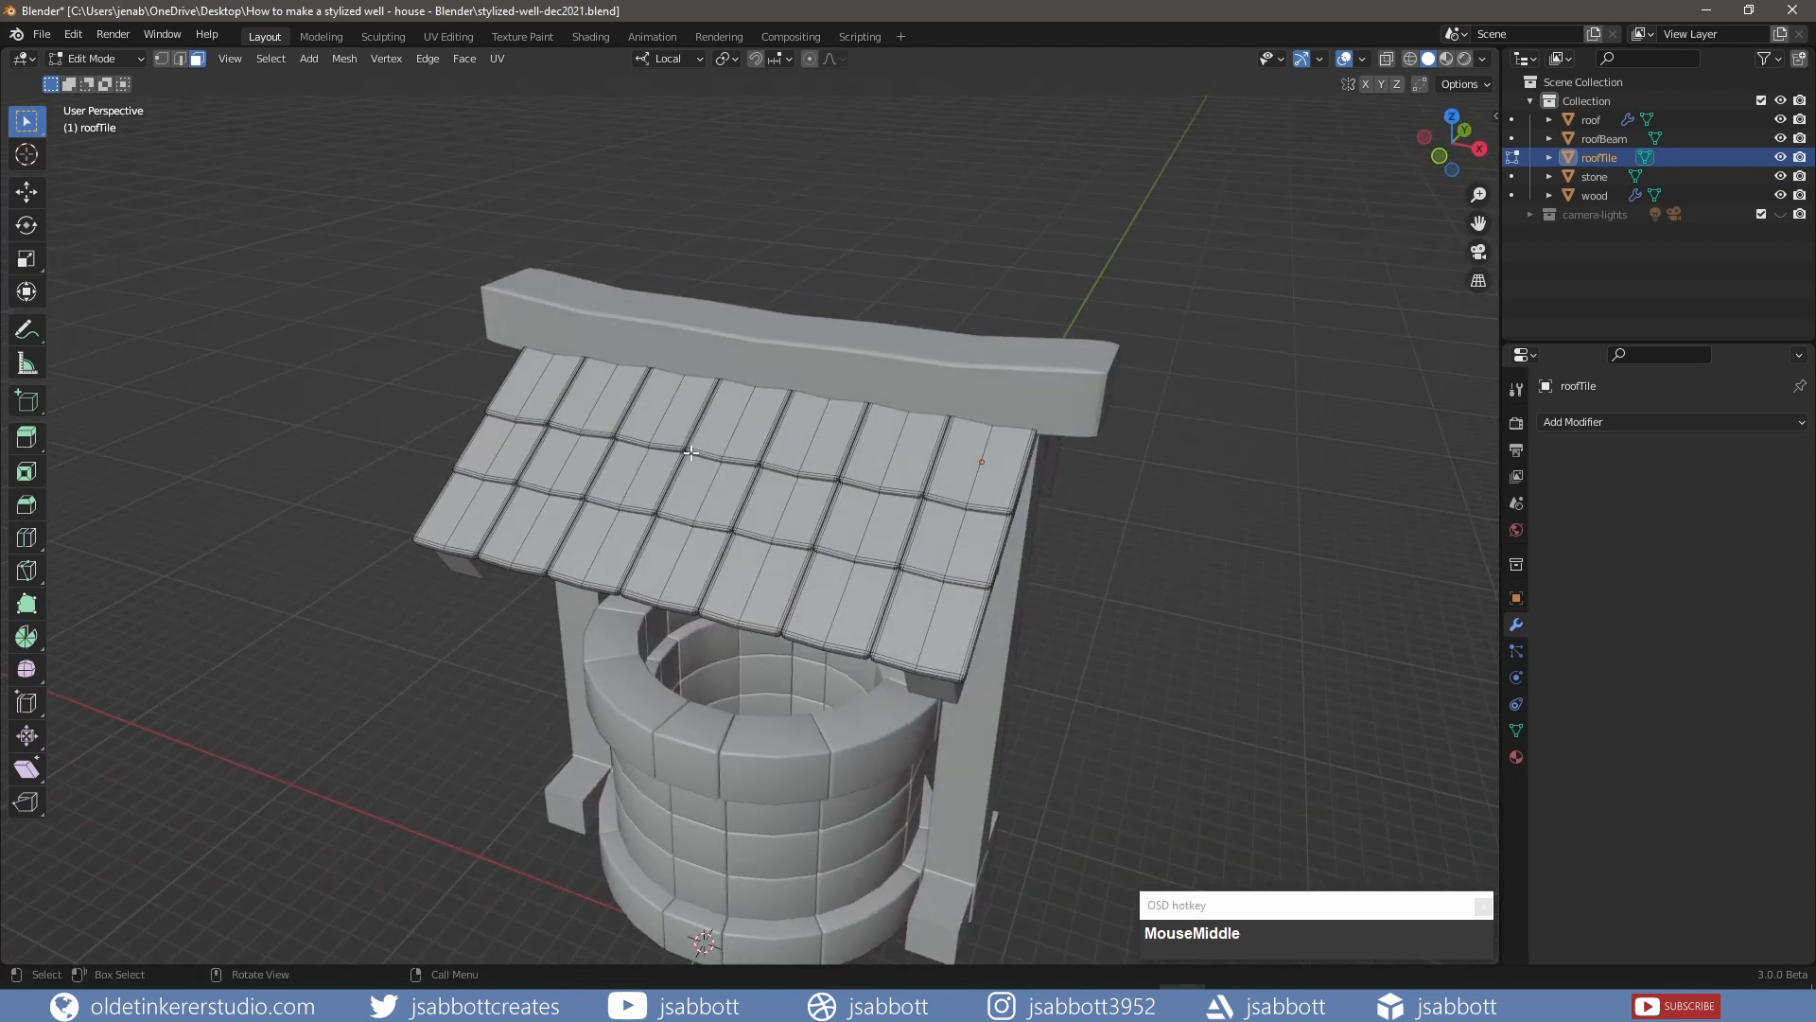
Duplicate all three rows of roof tiles in place
key("a")
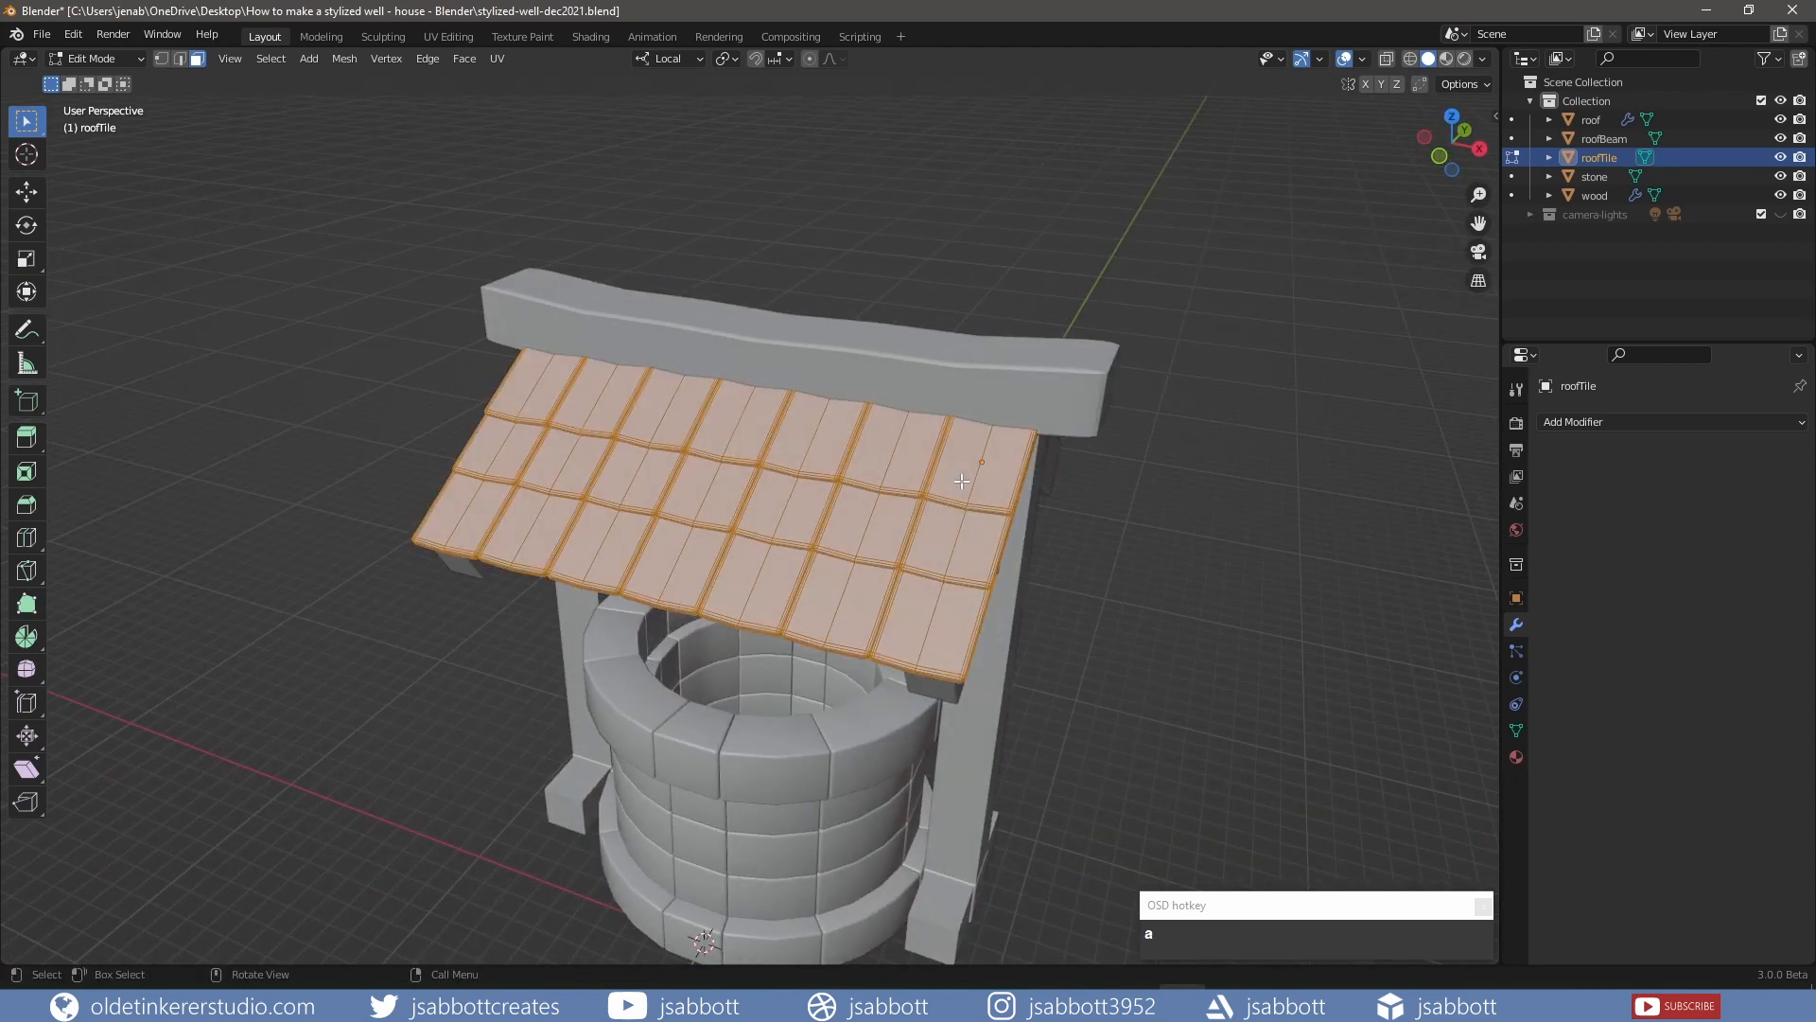
key("shift+d")
right_click(1048, 507)
Try to rotate the duplicated tile rows 180° about local Z
type("rz180")
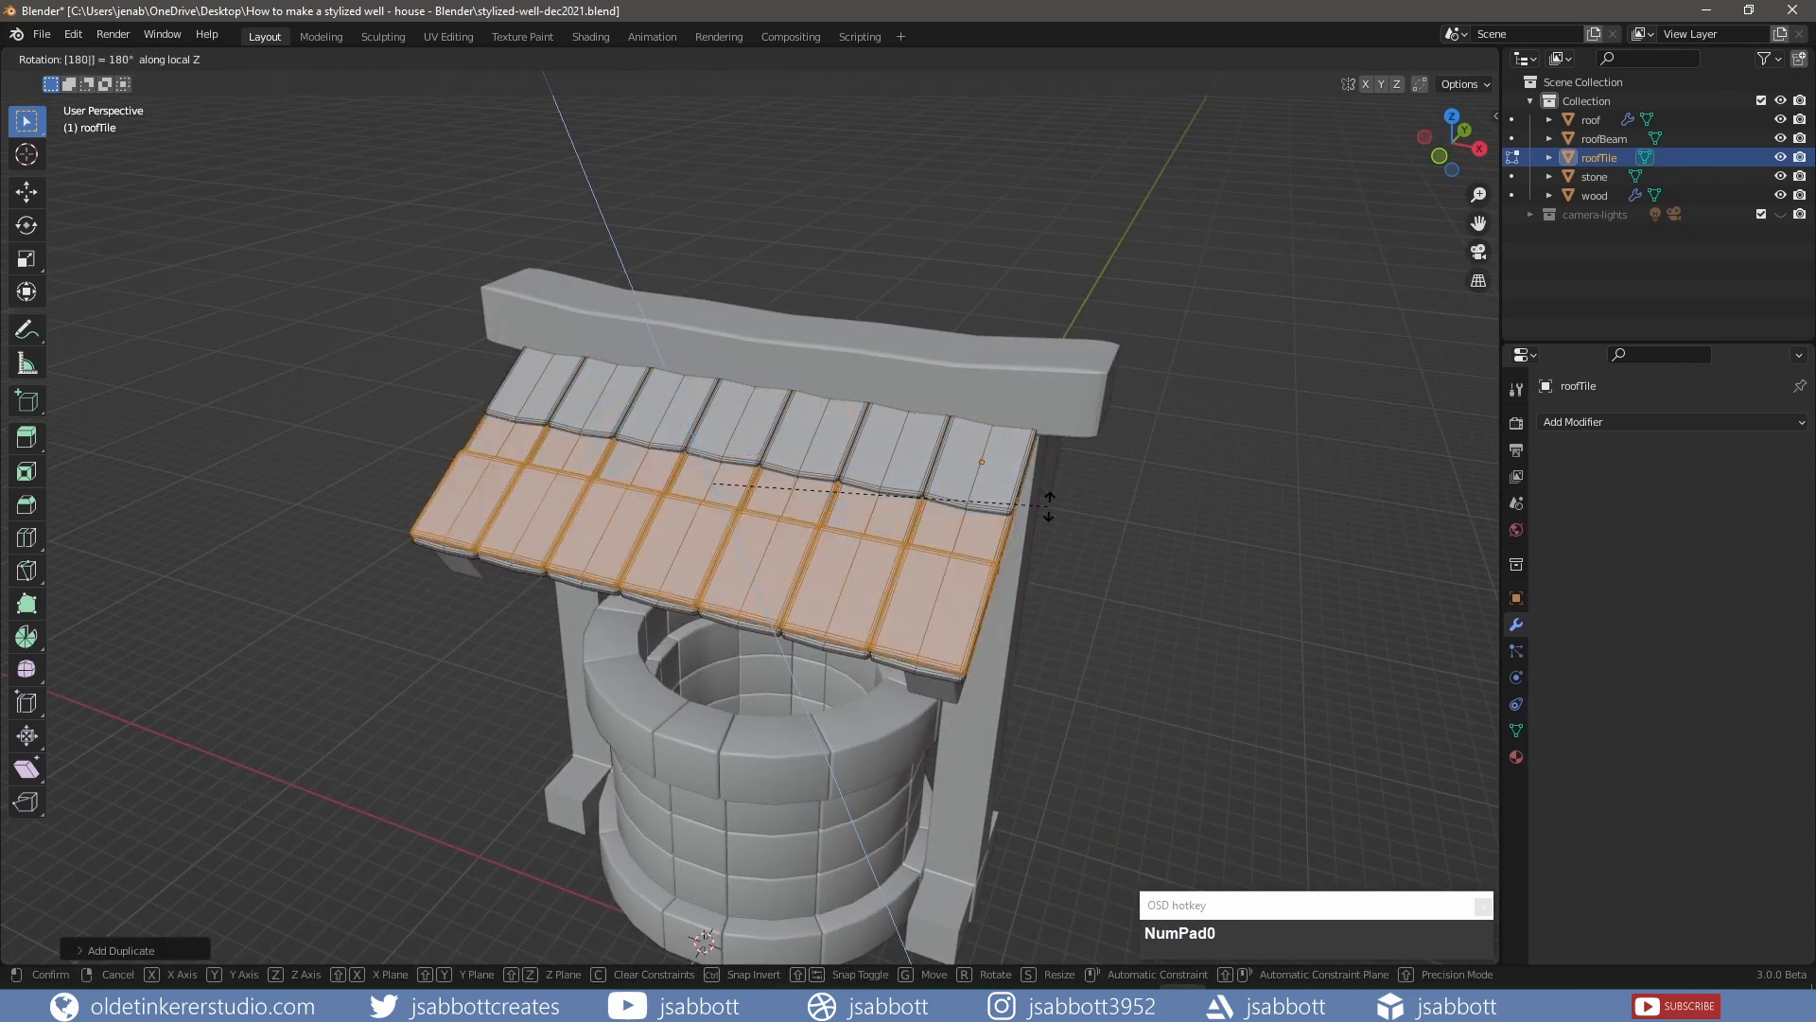
left_click(1048, 507)
middle_click_drag(1066, 507, 1038, 528)
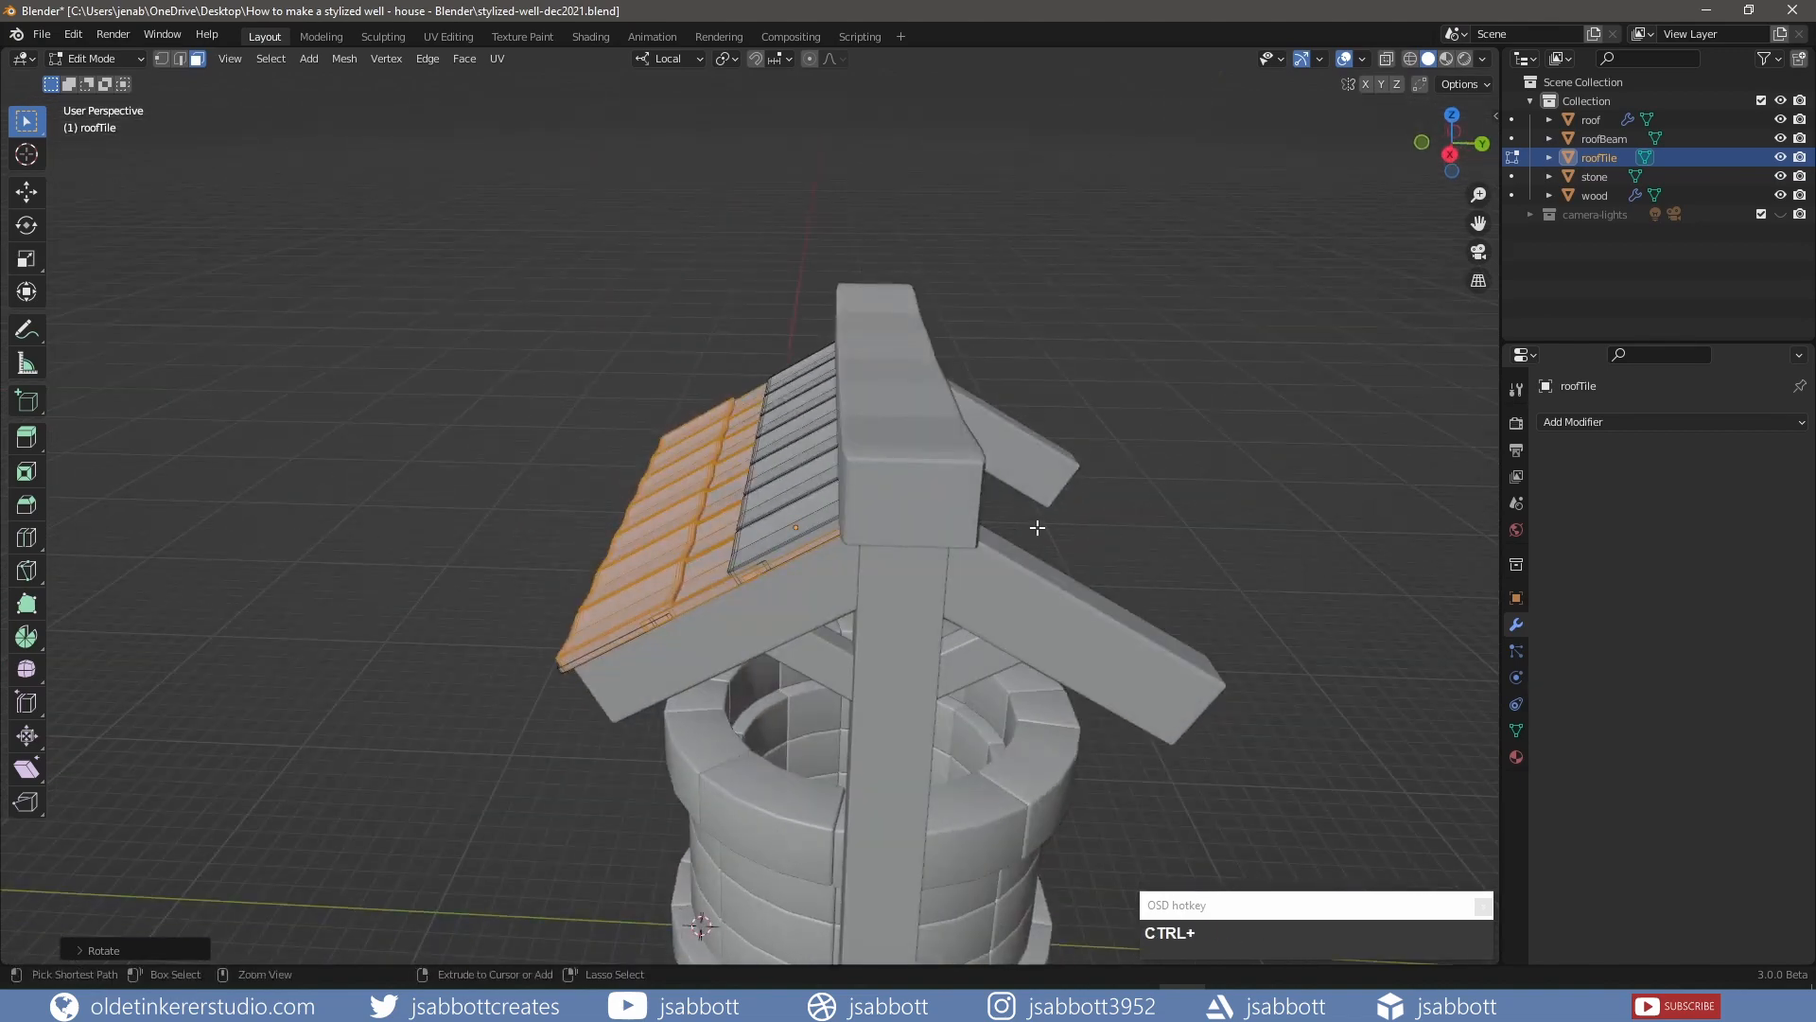
key("ctrl+z")
Switch the transform orientation to Global and rotate the duplicated tile rows 180° about Z
left_click(675, 59)
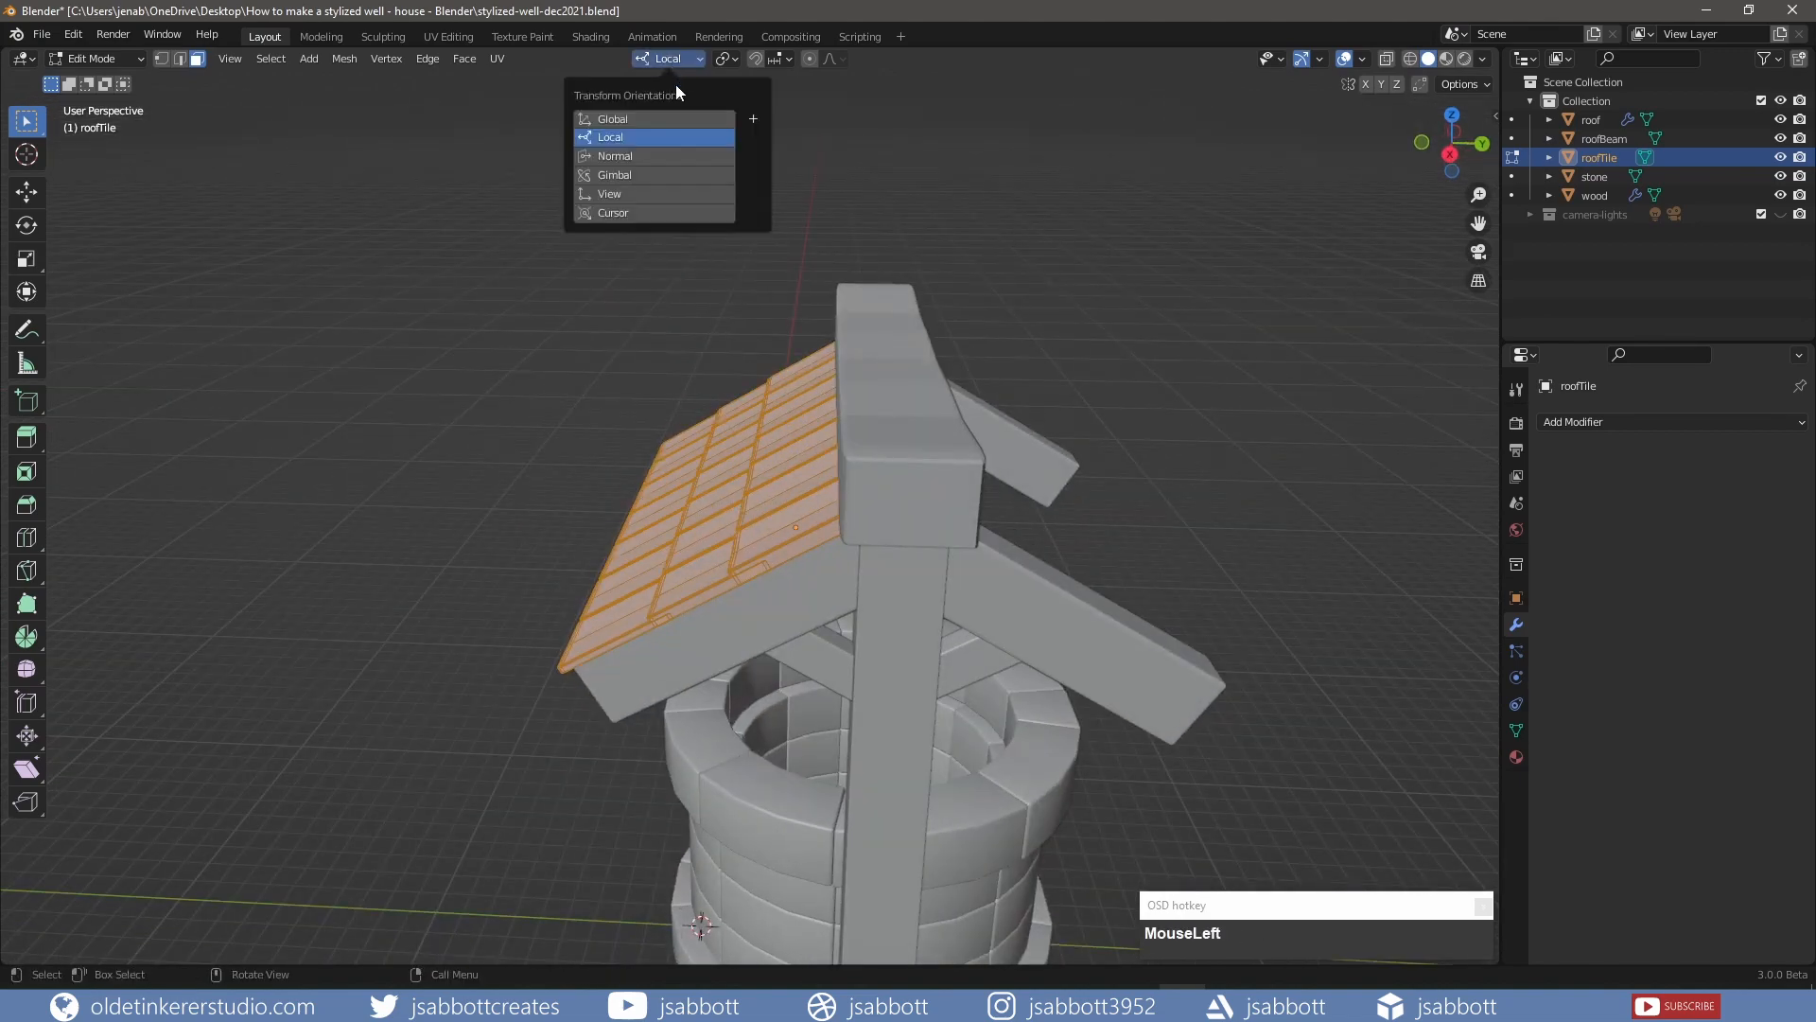
left_click(705, 121)
type("rz180")
key("Return")
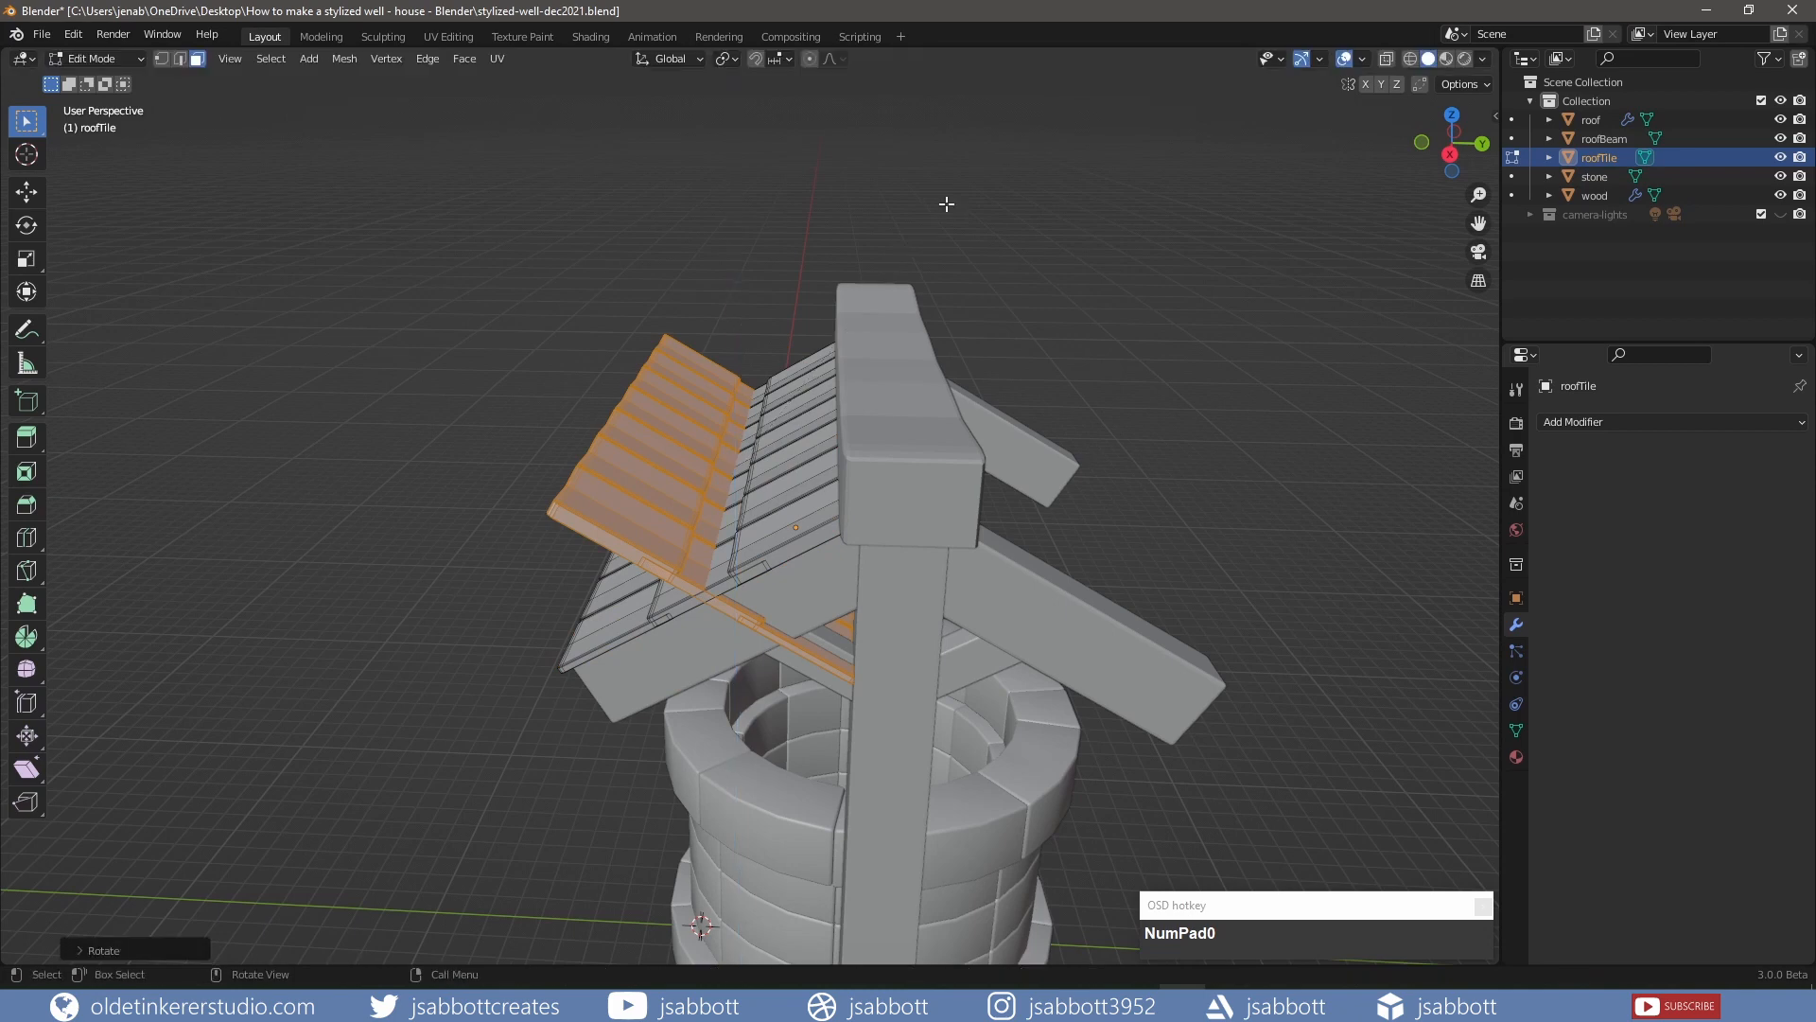
Move the duplicated tile rows about 8.6 m along Y onto the bare roof slope and deselect them
key("KP_3")
key("g")
key("y")
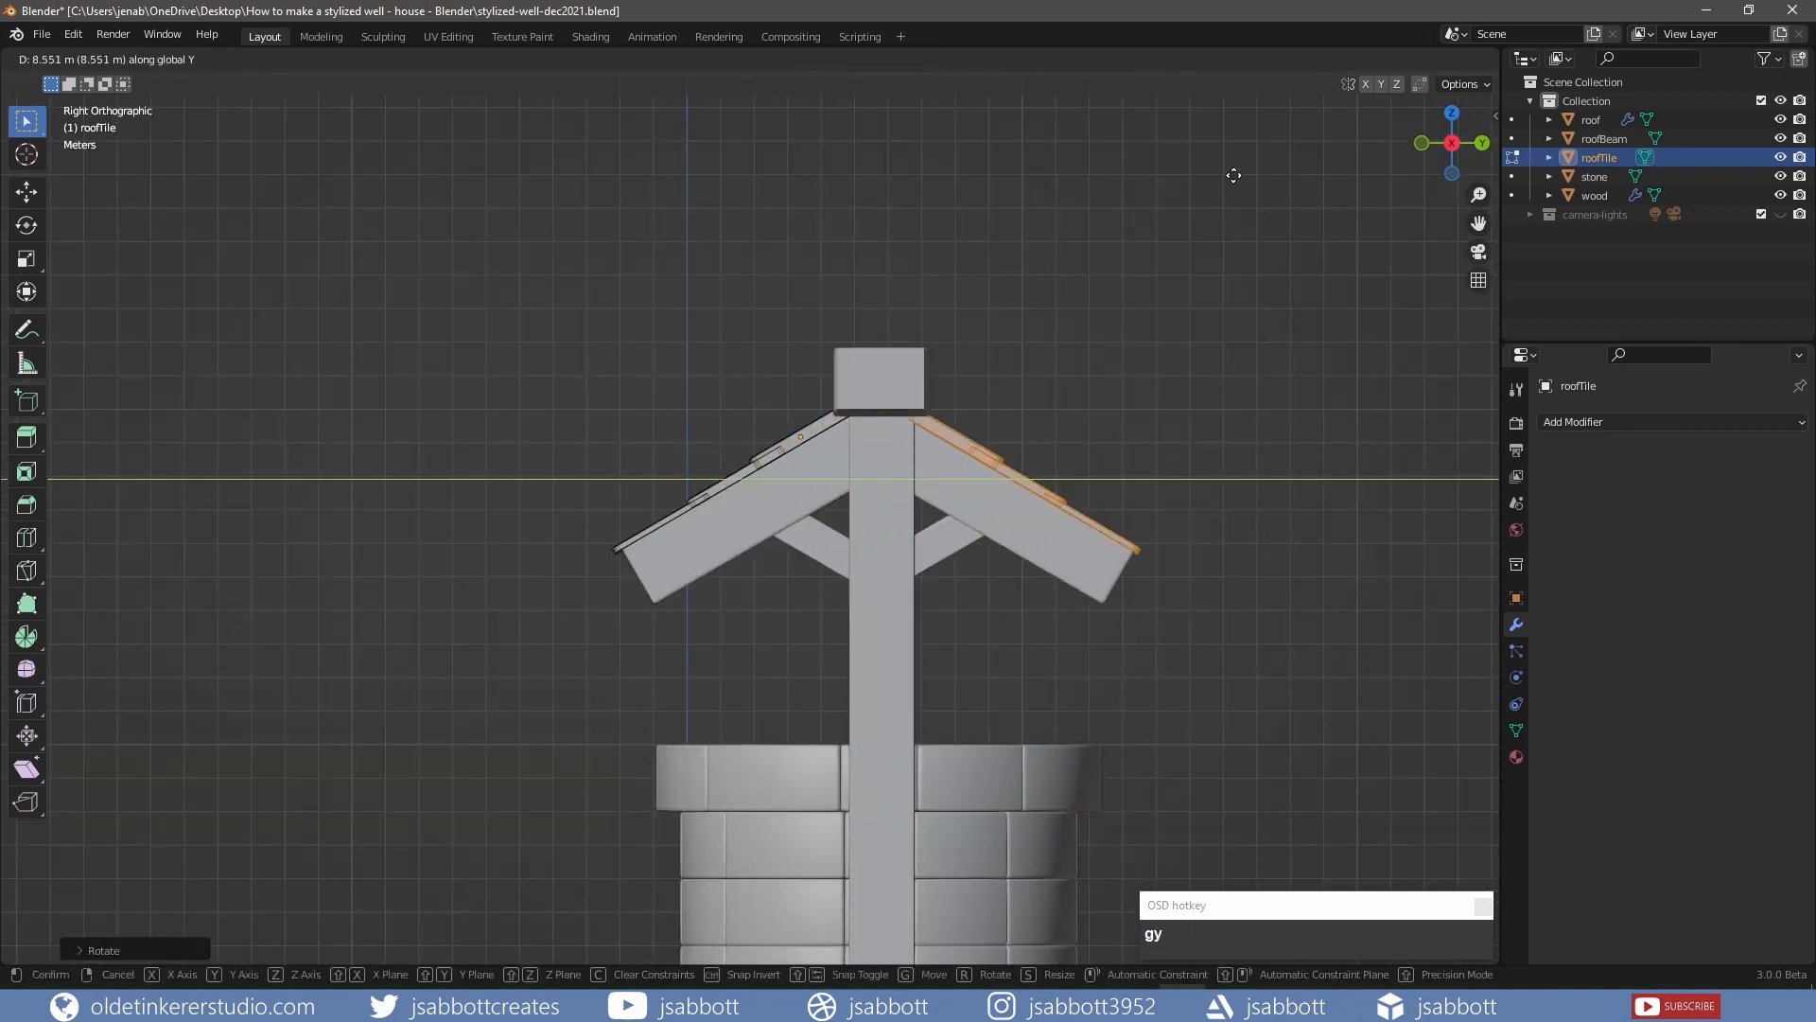
left_click(1237, 175)
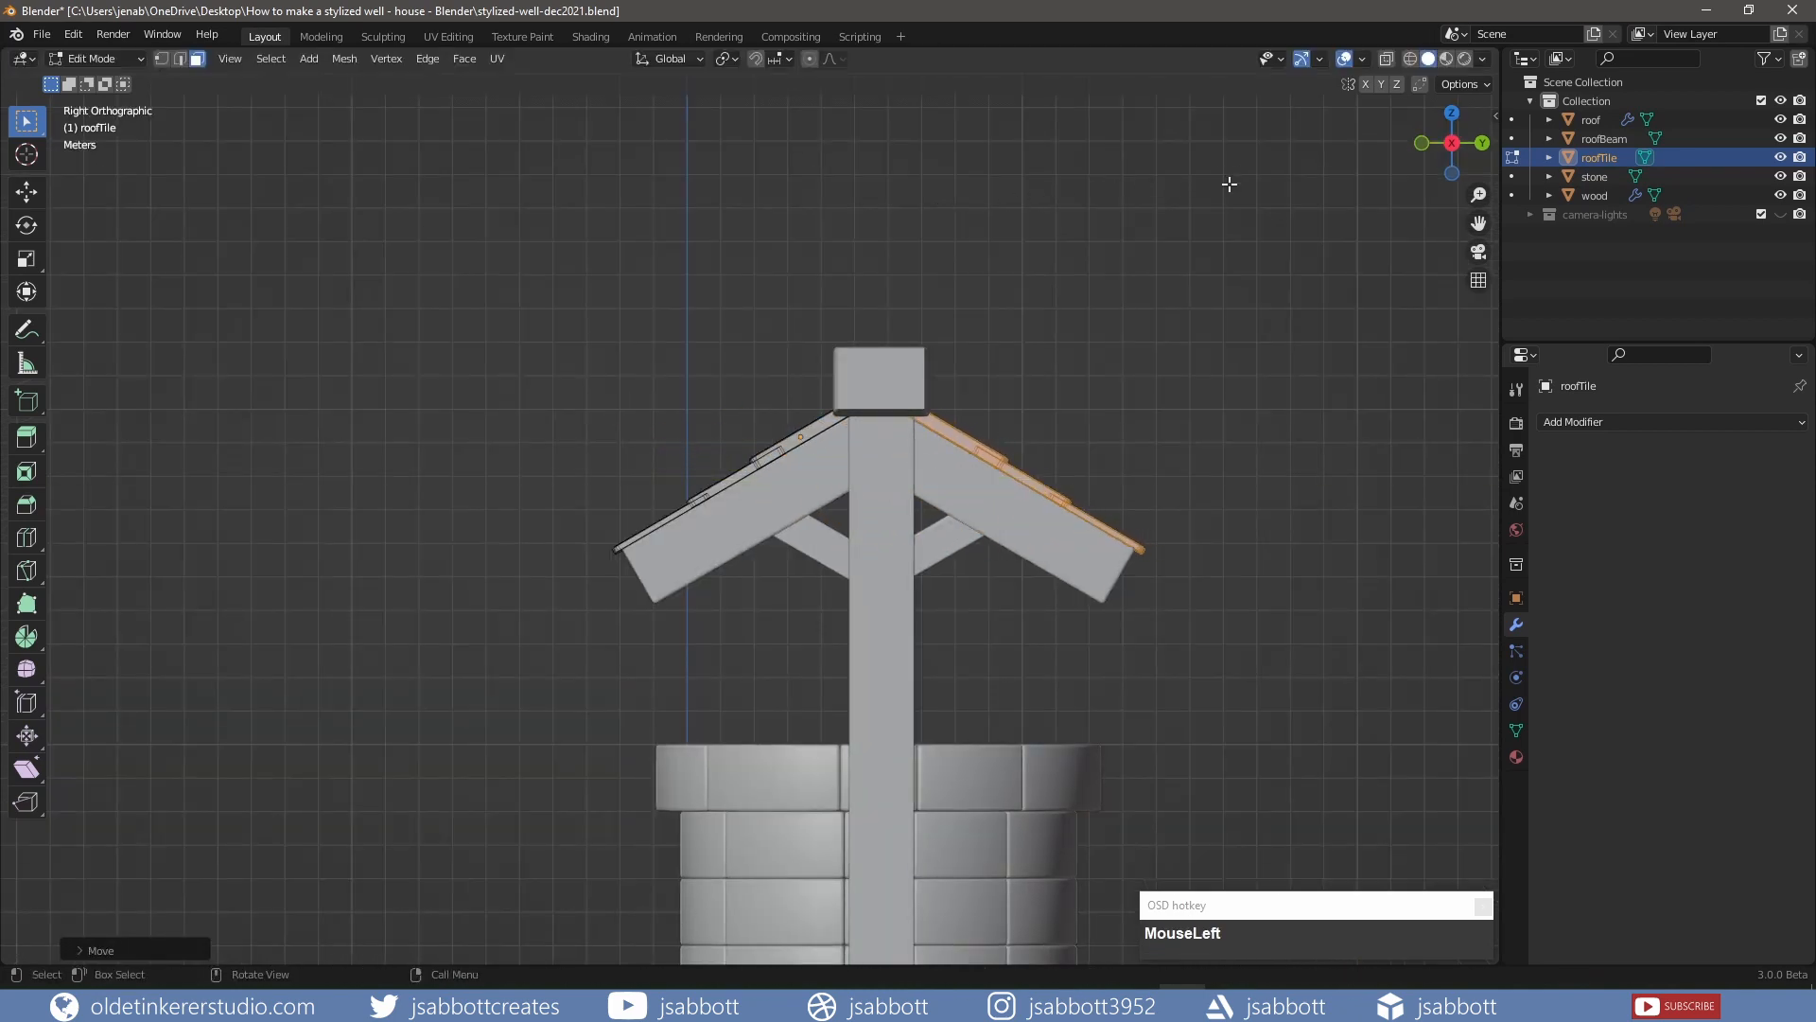
key("alt+a")
scroll(579, 271, "down", 2)
Add an 8-vertex cylinder with triangle-fan caps for the bucket and raise it along Z to just above the stone ring
key("KP_1")
left_click(973, 523)
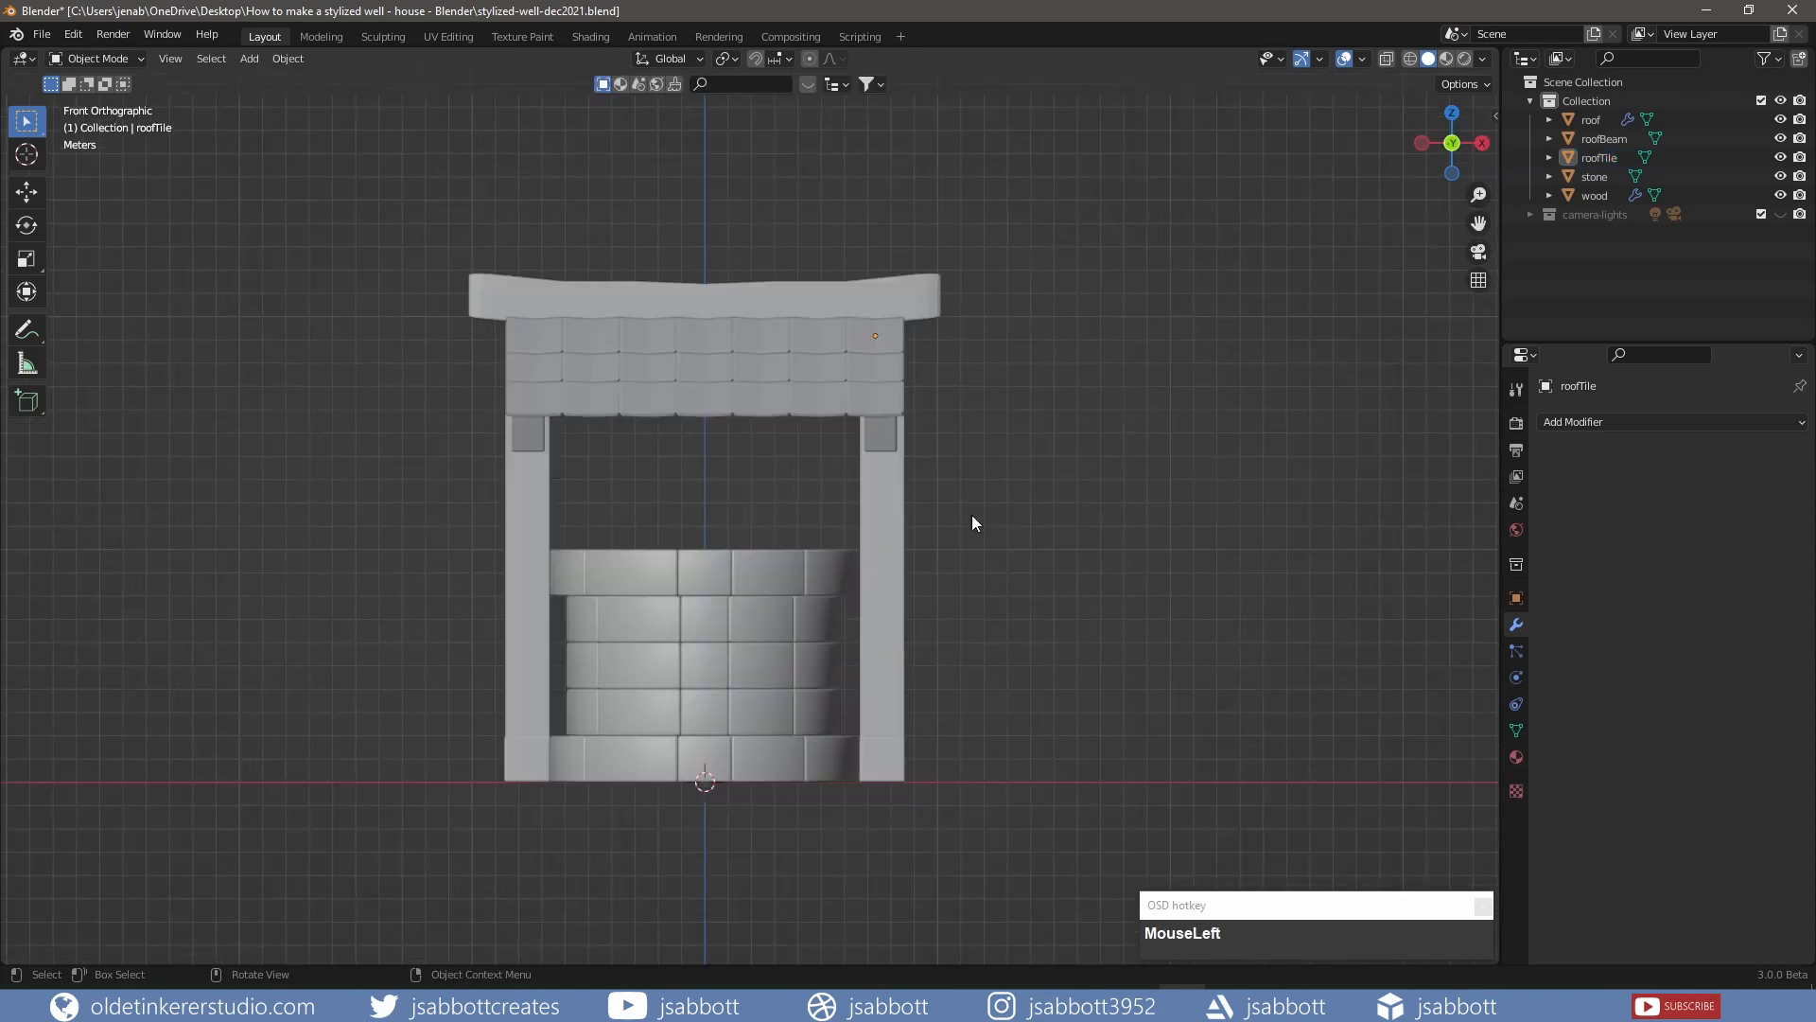
key("shift+a")
mouse_move(973, 517)
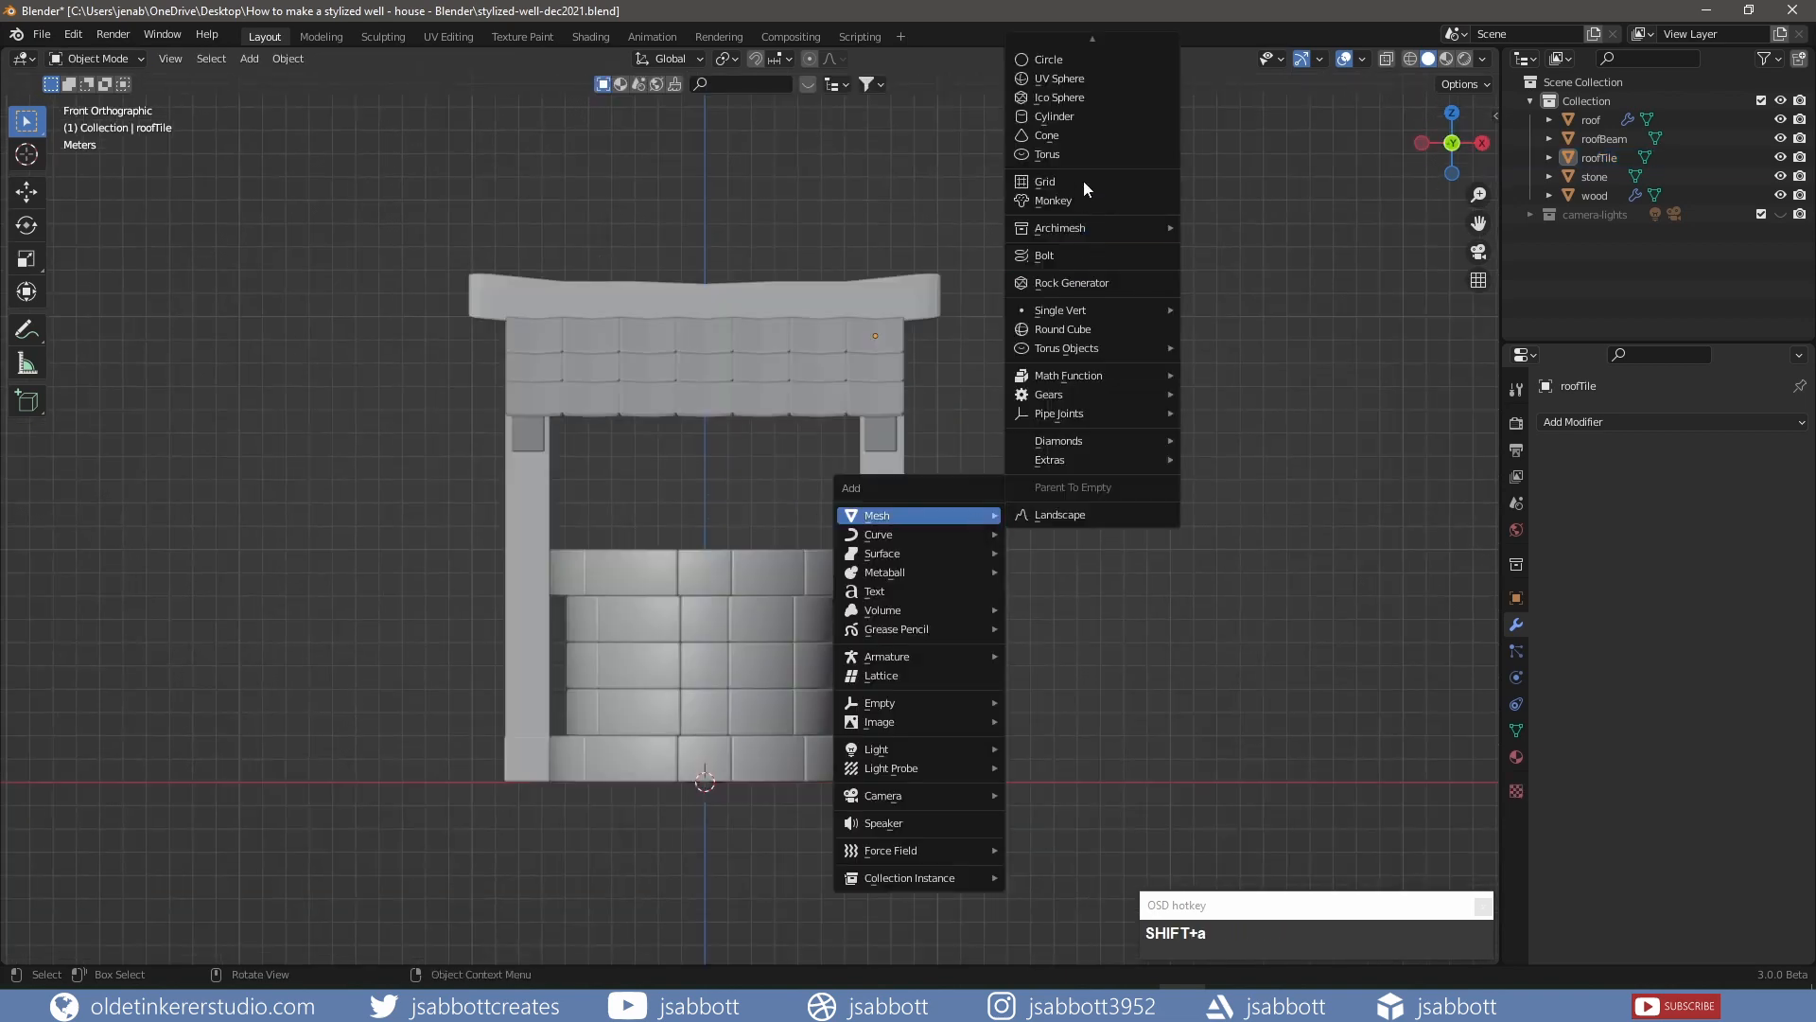
left_click(1079, 115)
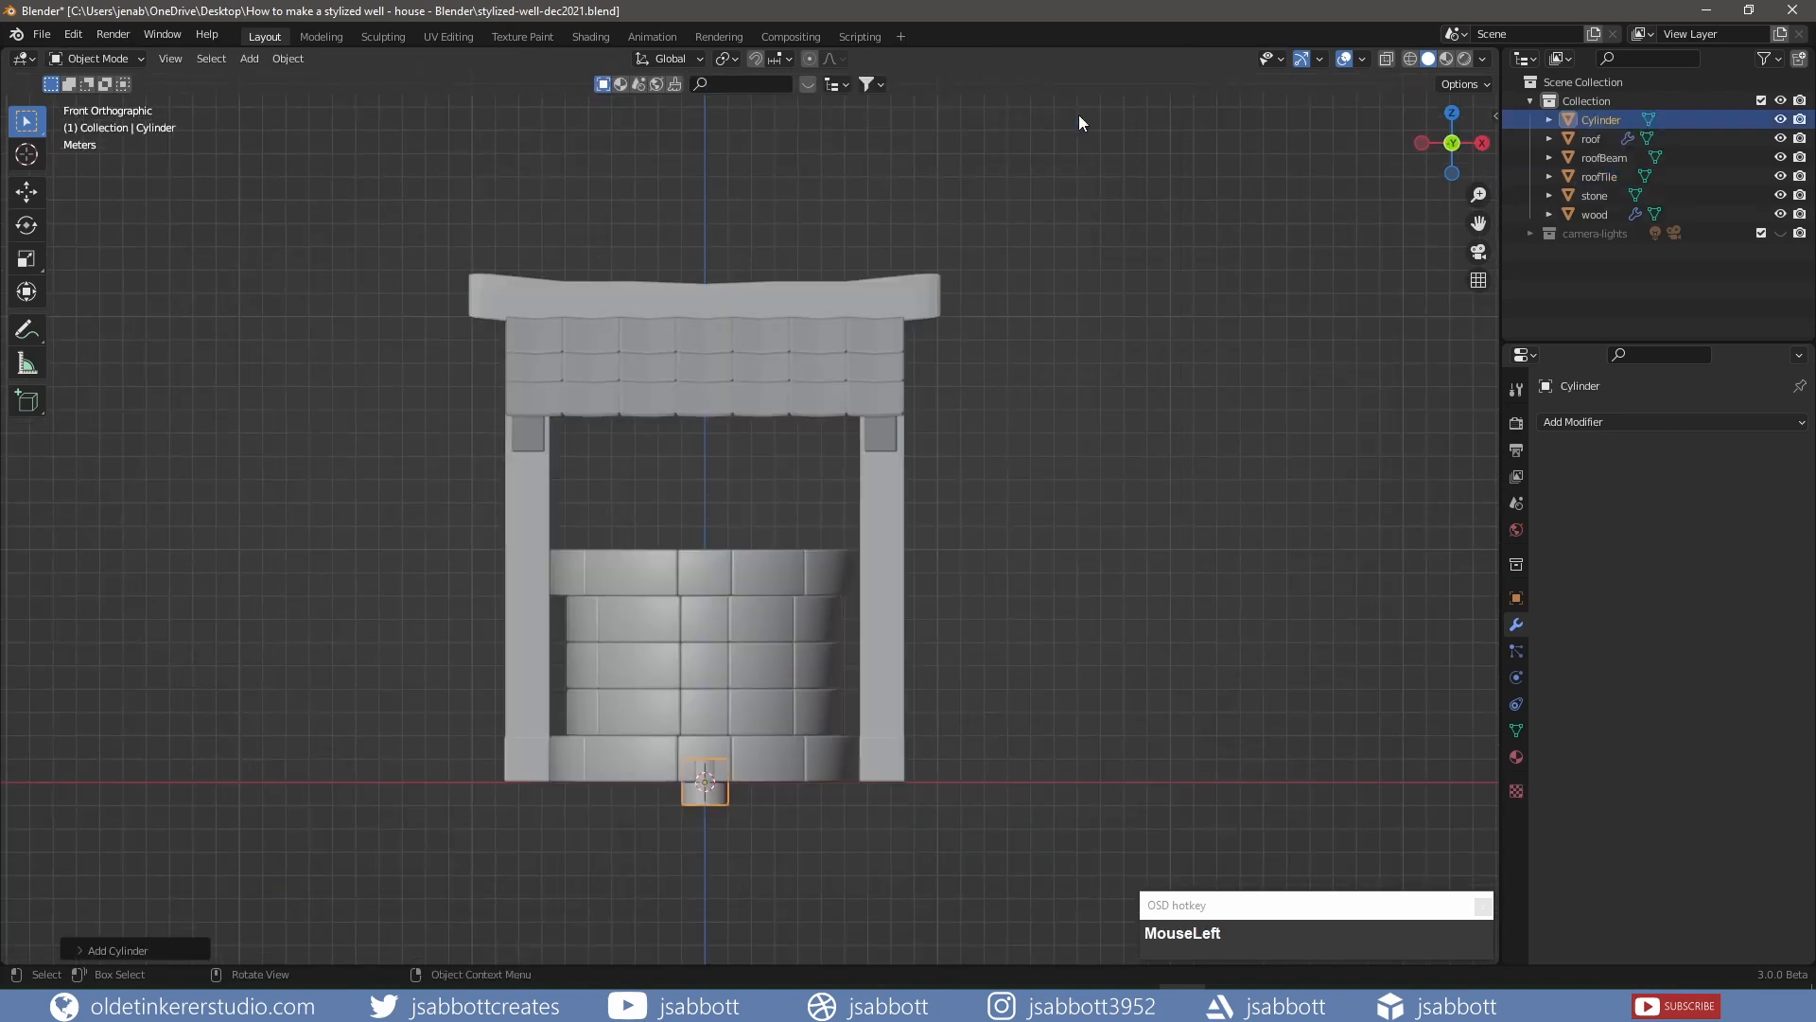
left_click(81, 948)
left_click(209, 724)
type("8")
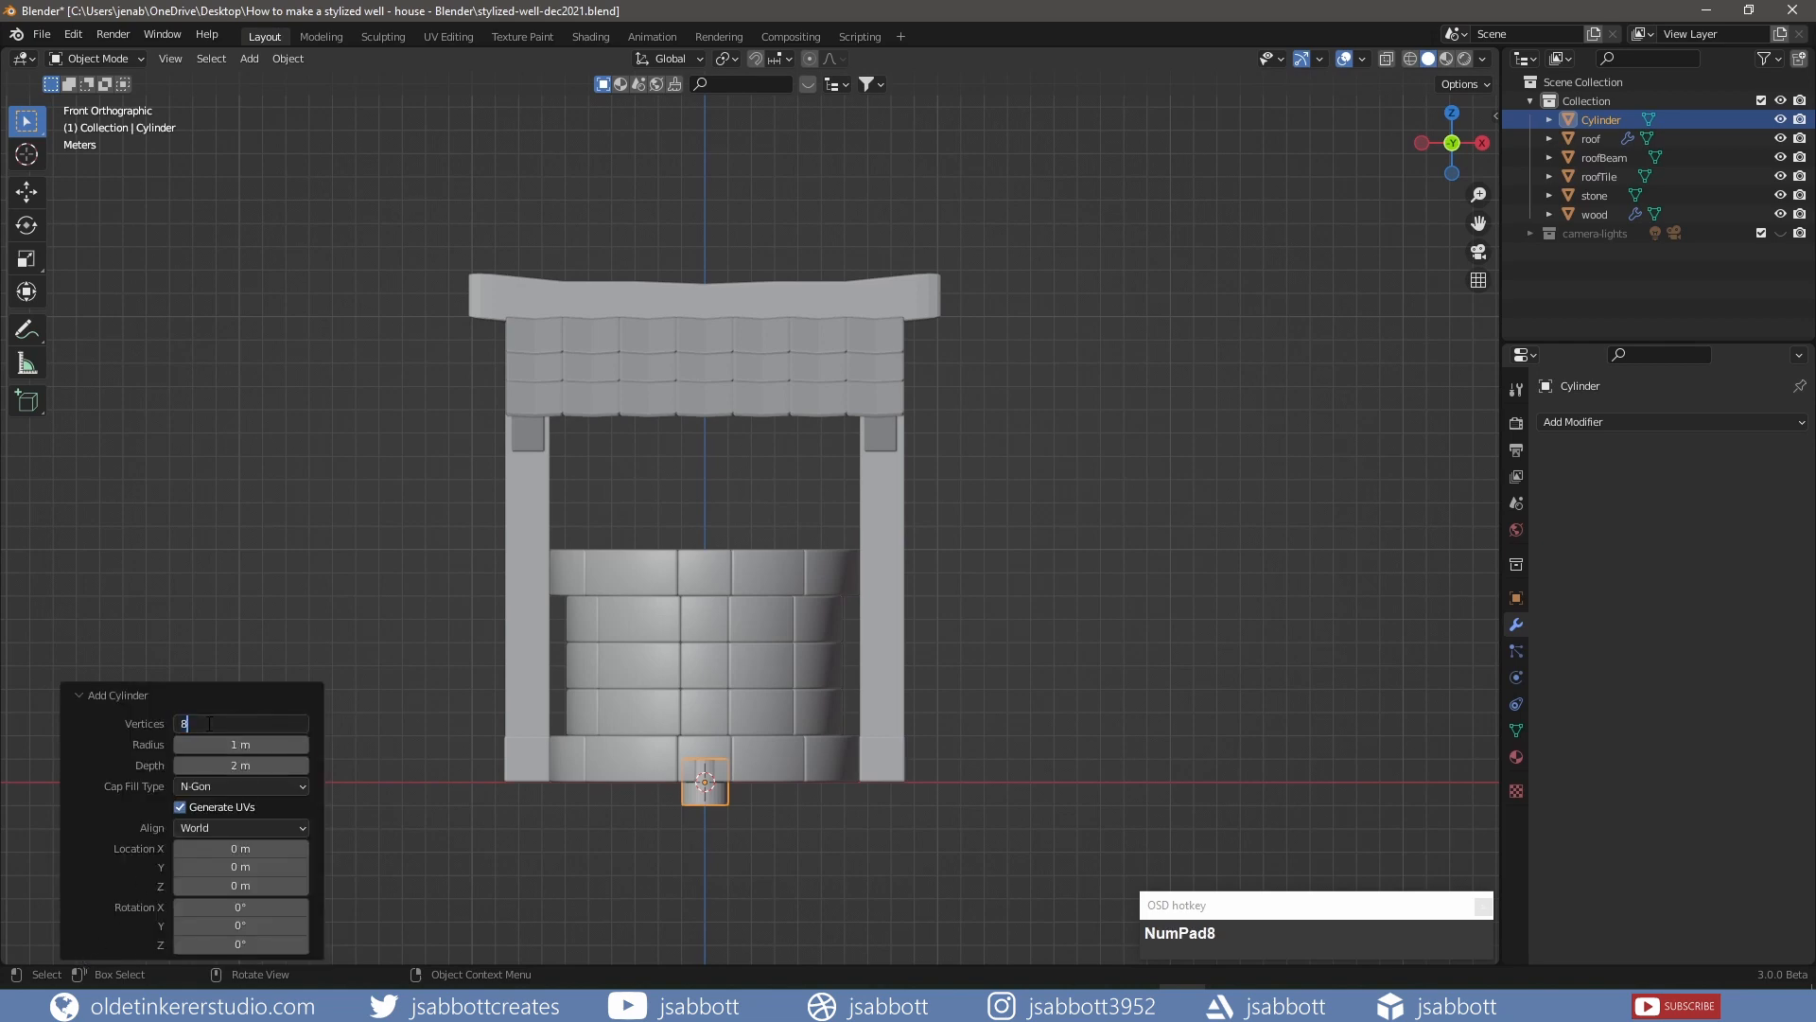
key("Tab")
left_click(213, 786)
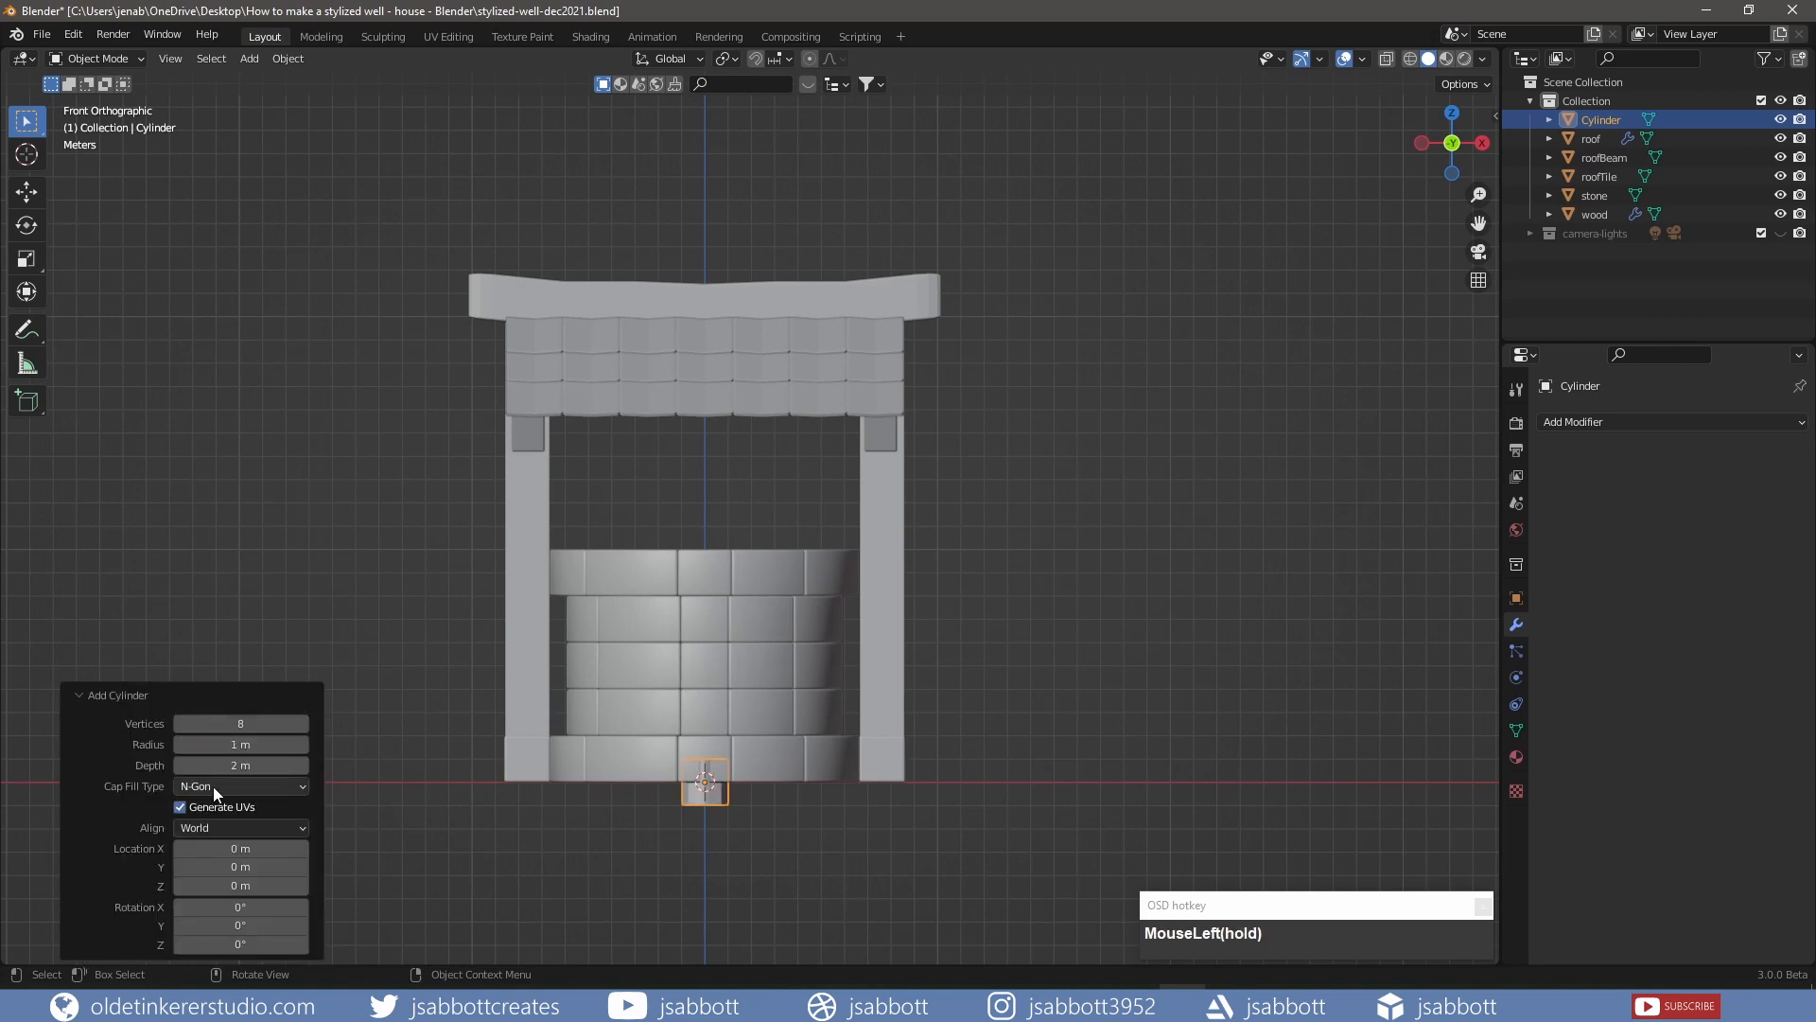
left_click(213, 787)
left_click(229, 849)
left_click(77, 695)
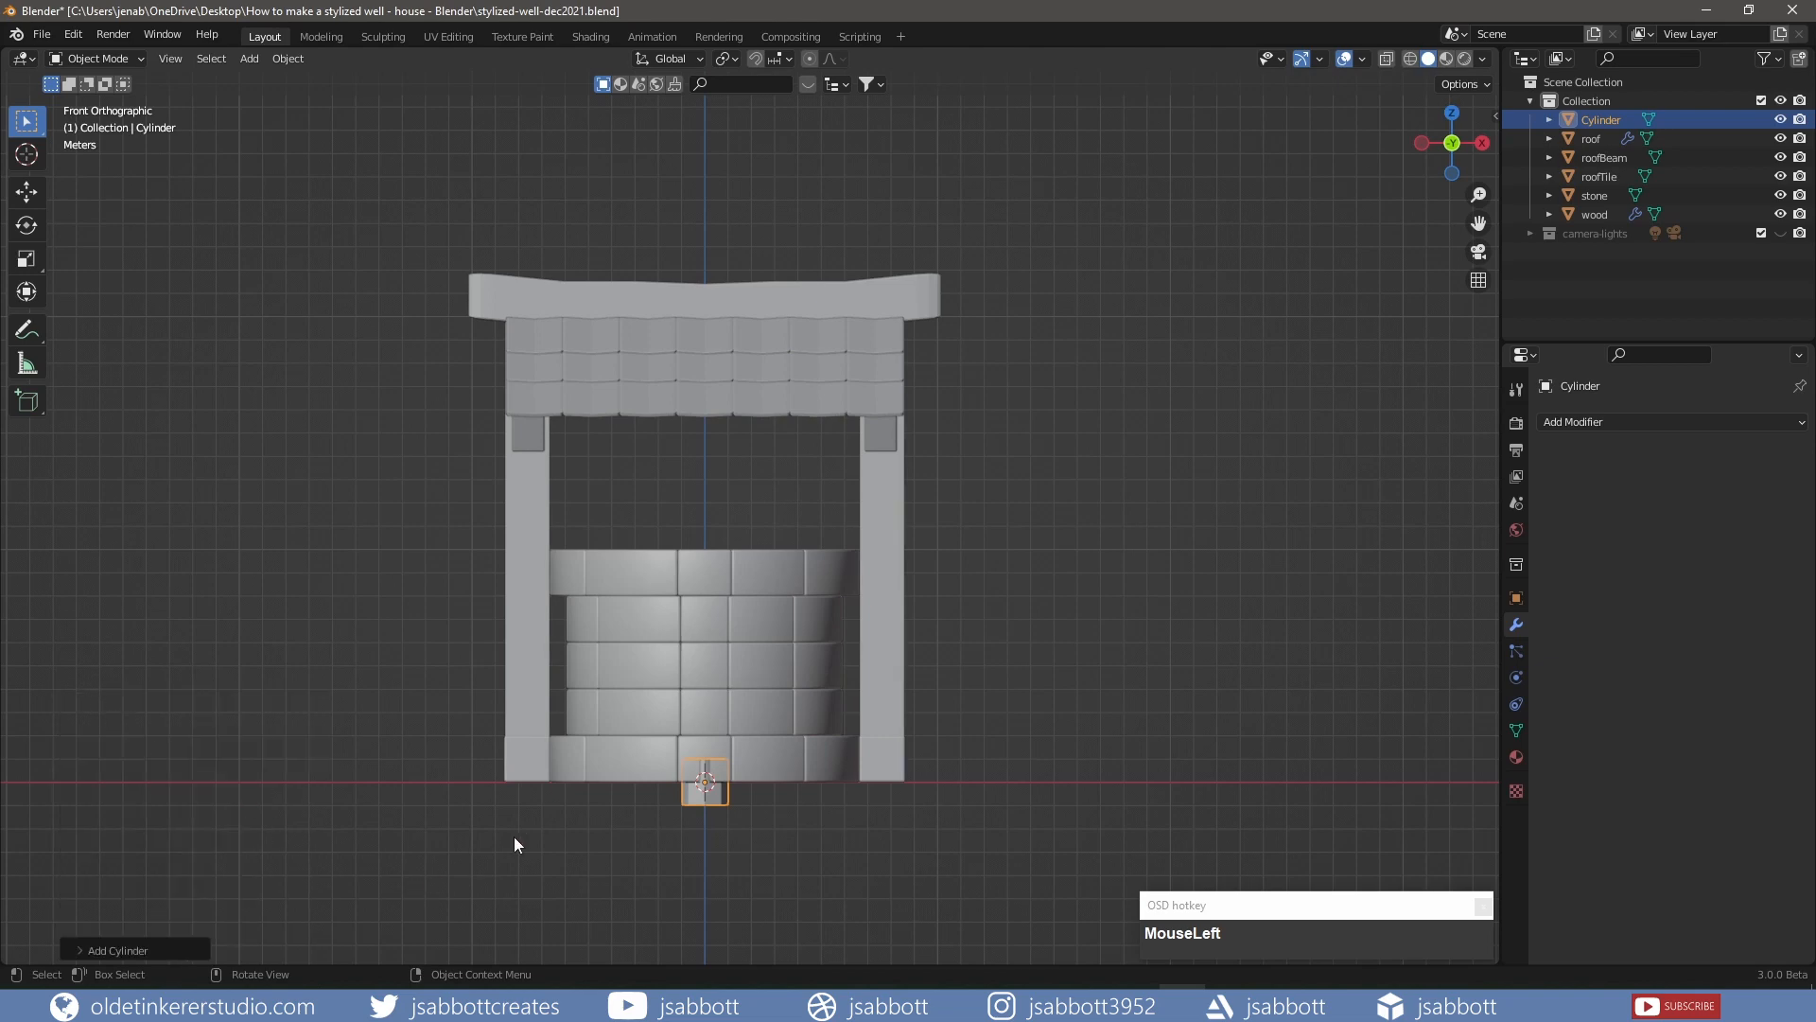
key("g")
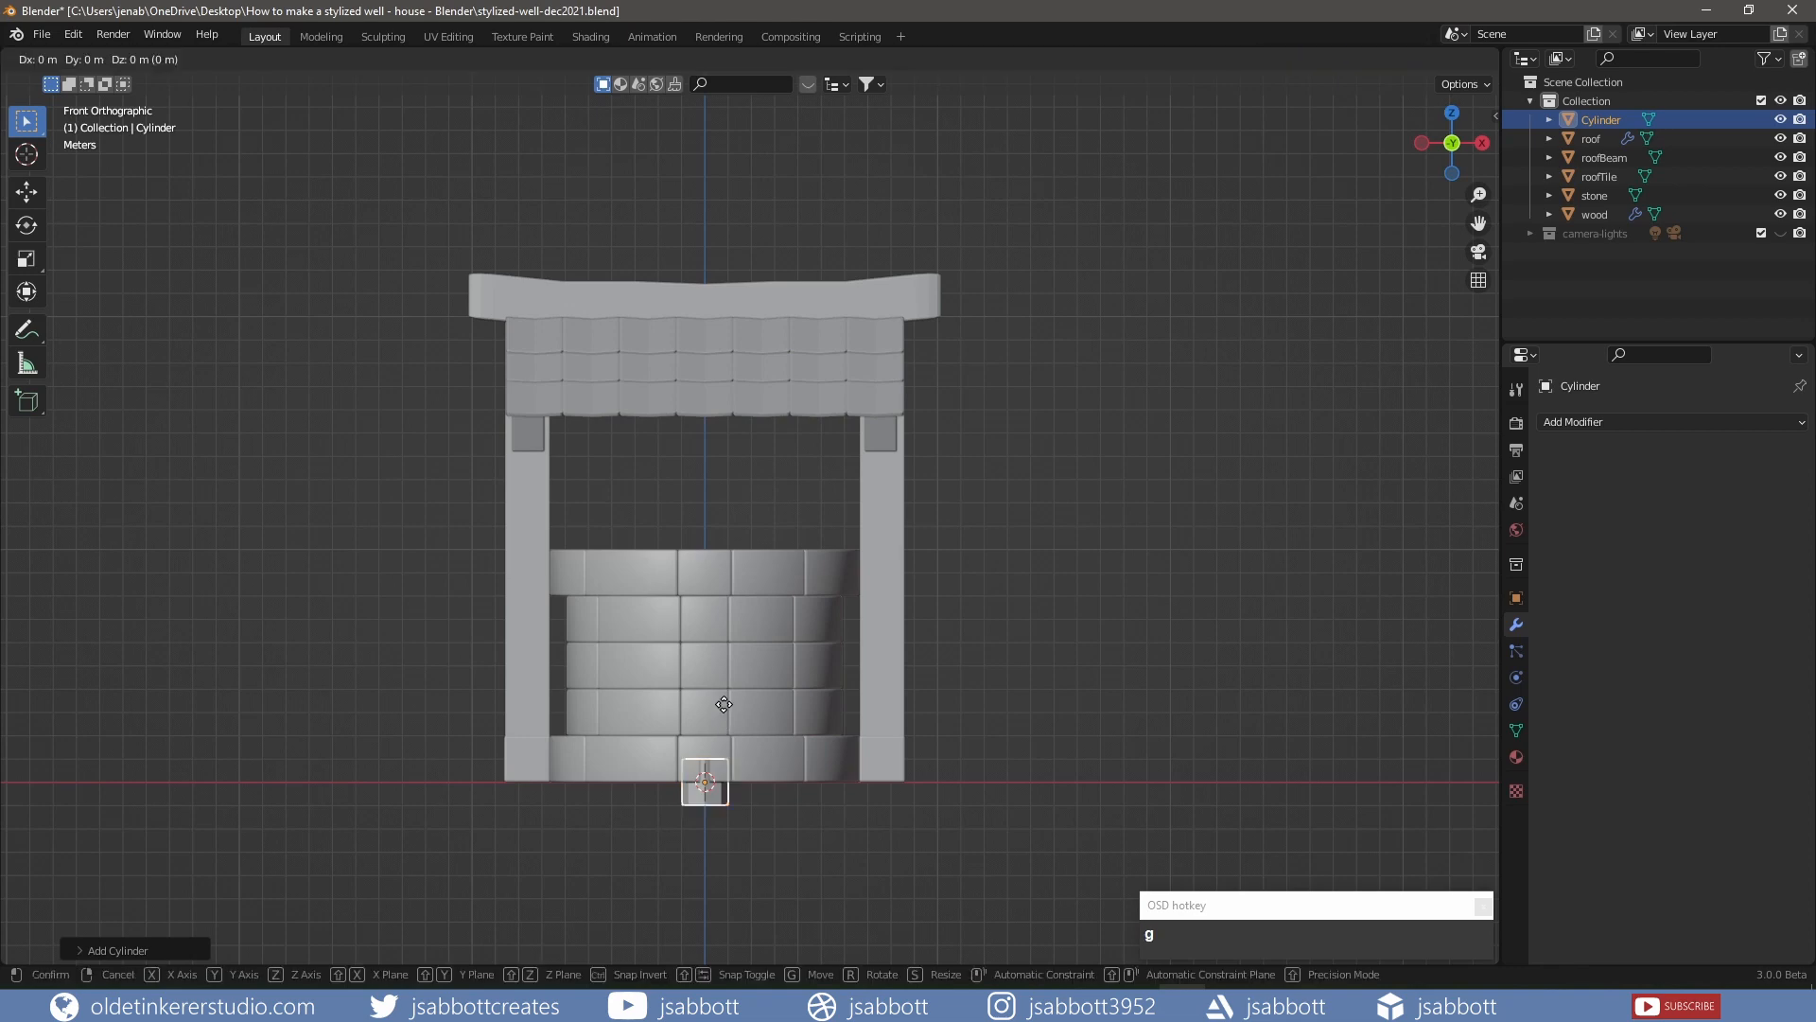
key("z")
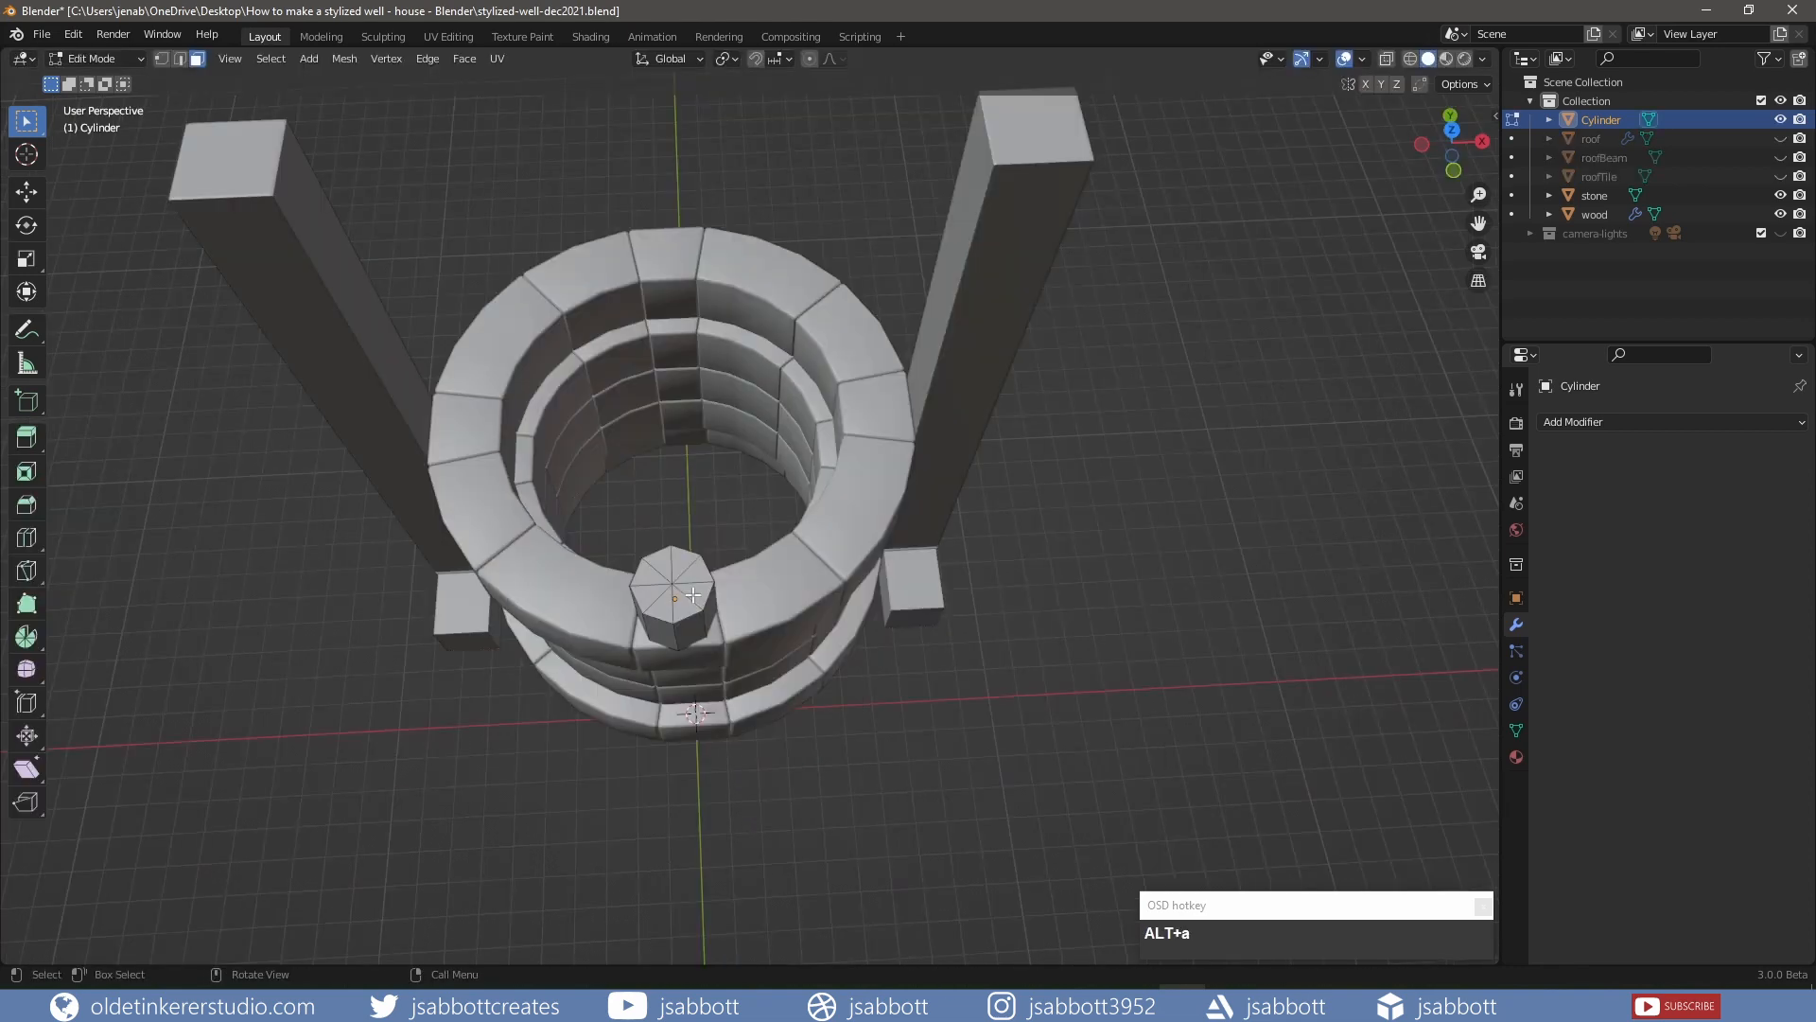
Scale up the cylinder's top cap so the sides flare outward like a bucket, and save the file
key("c")
left_click(673, 579)
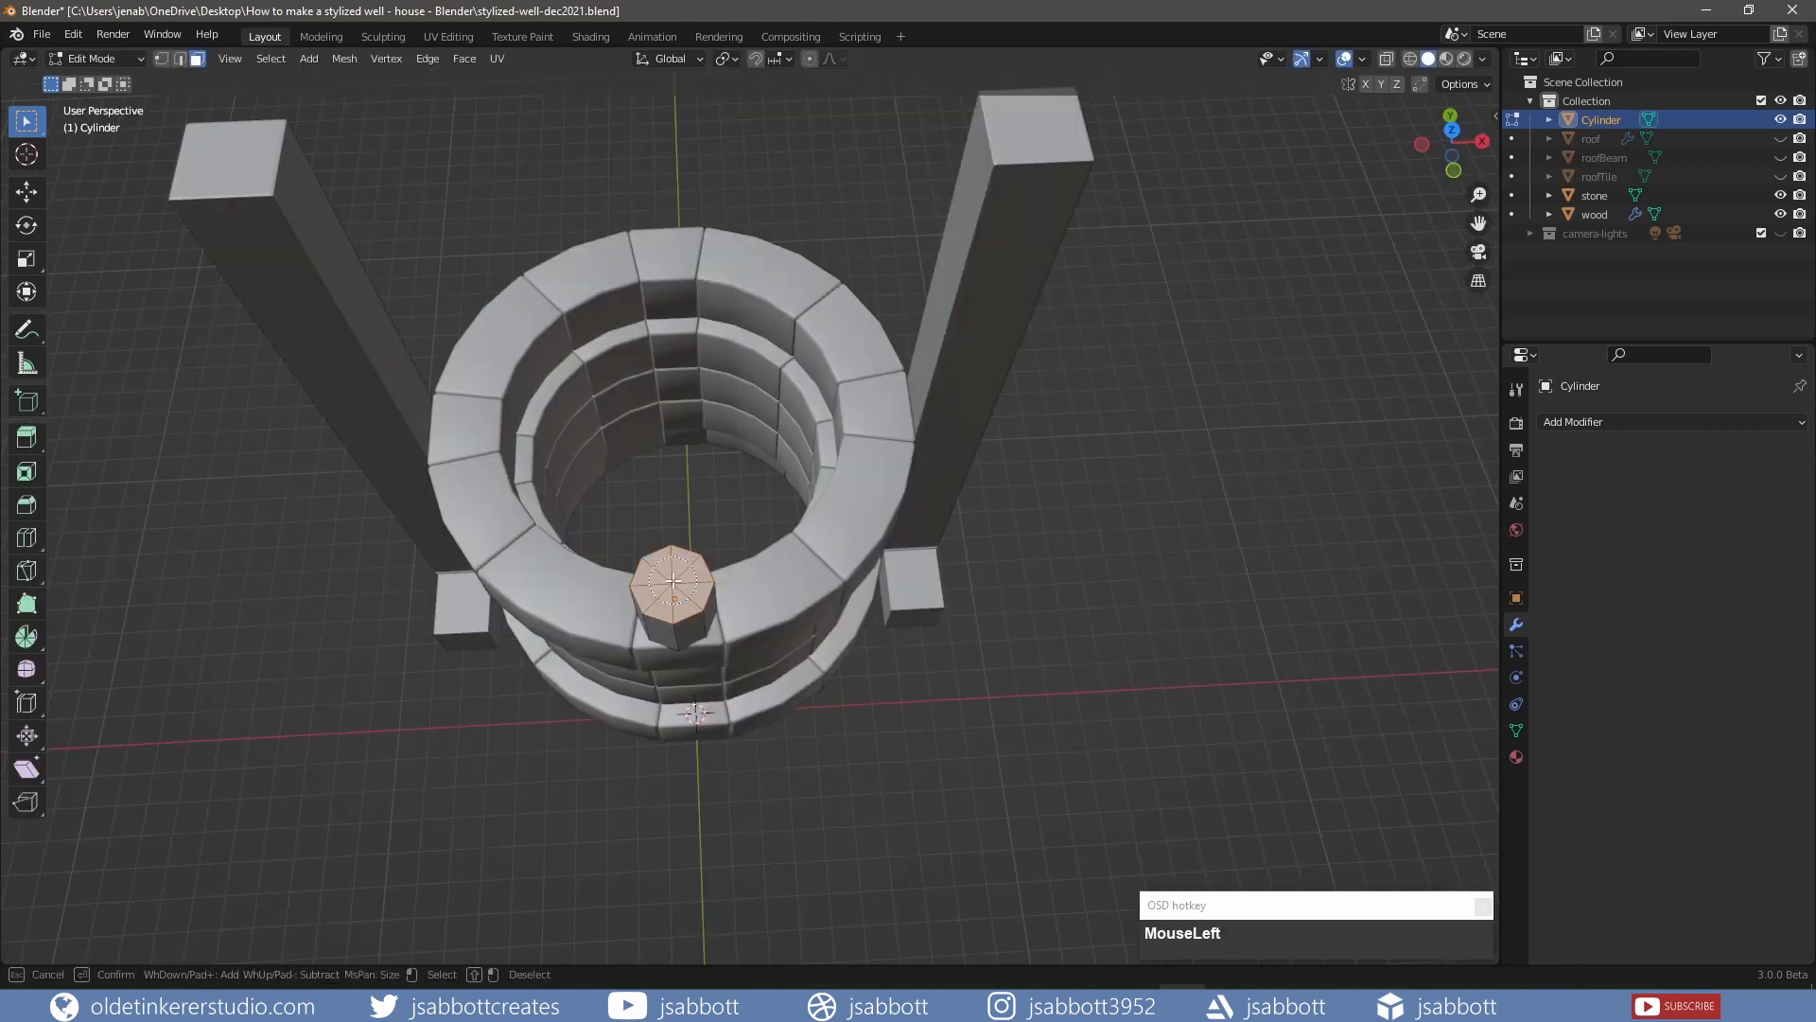
right_click(761, 566)
key("KP_1")
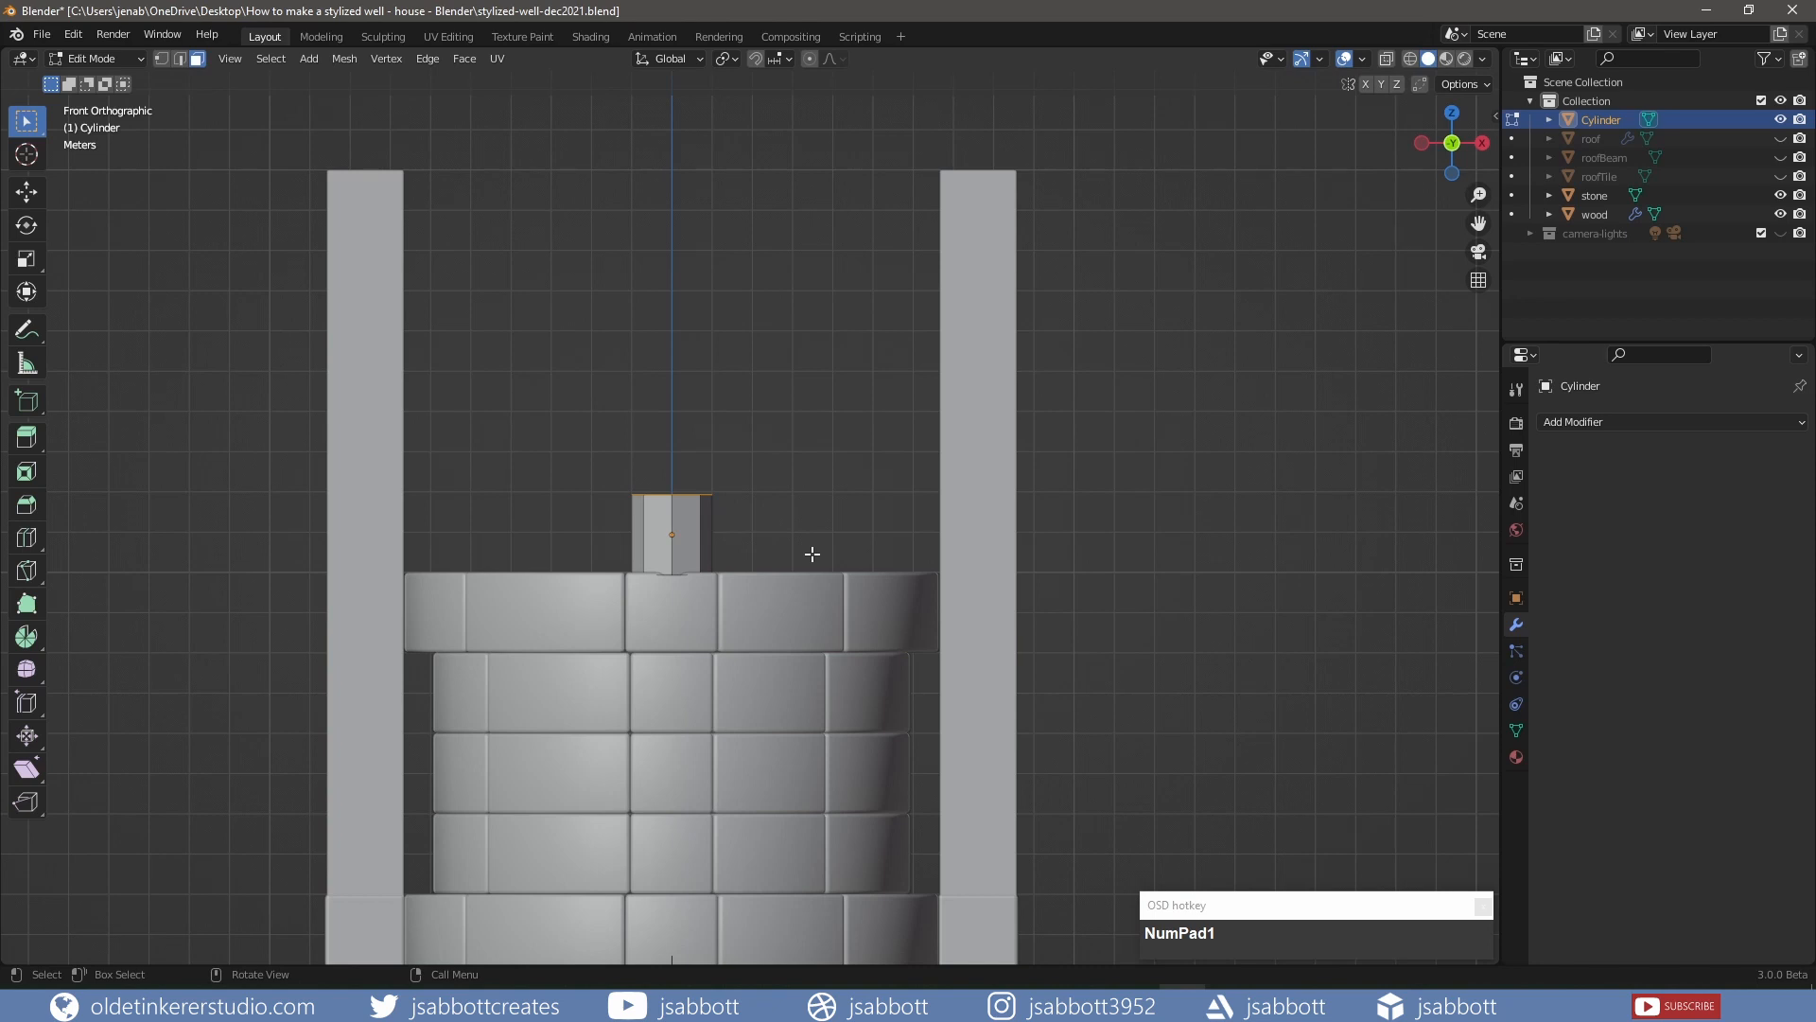
key("s")
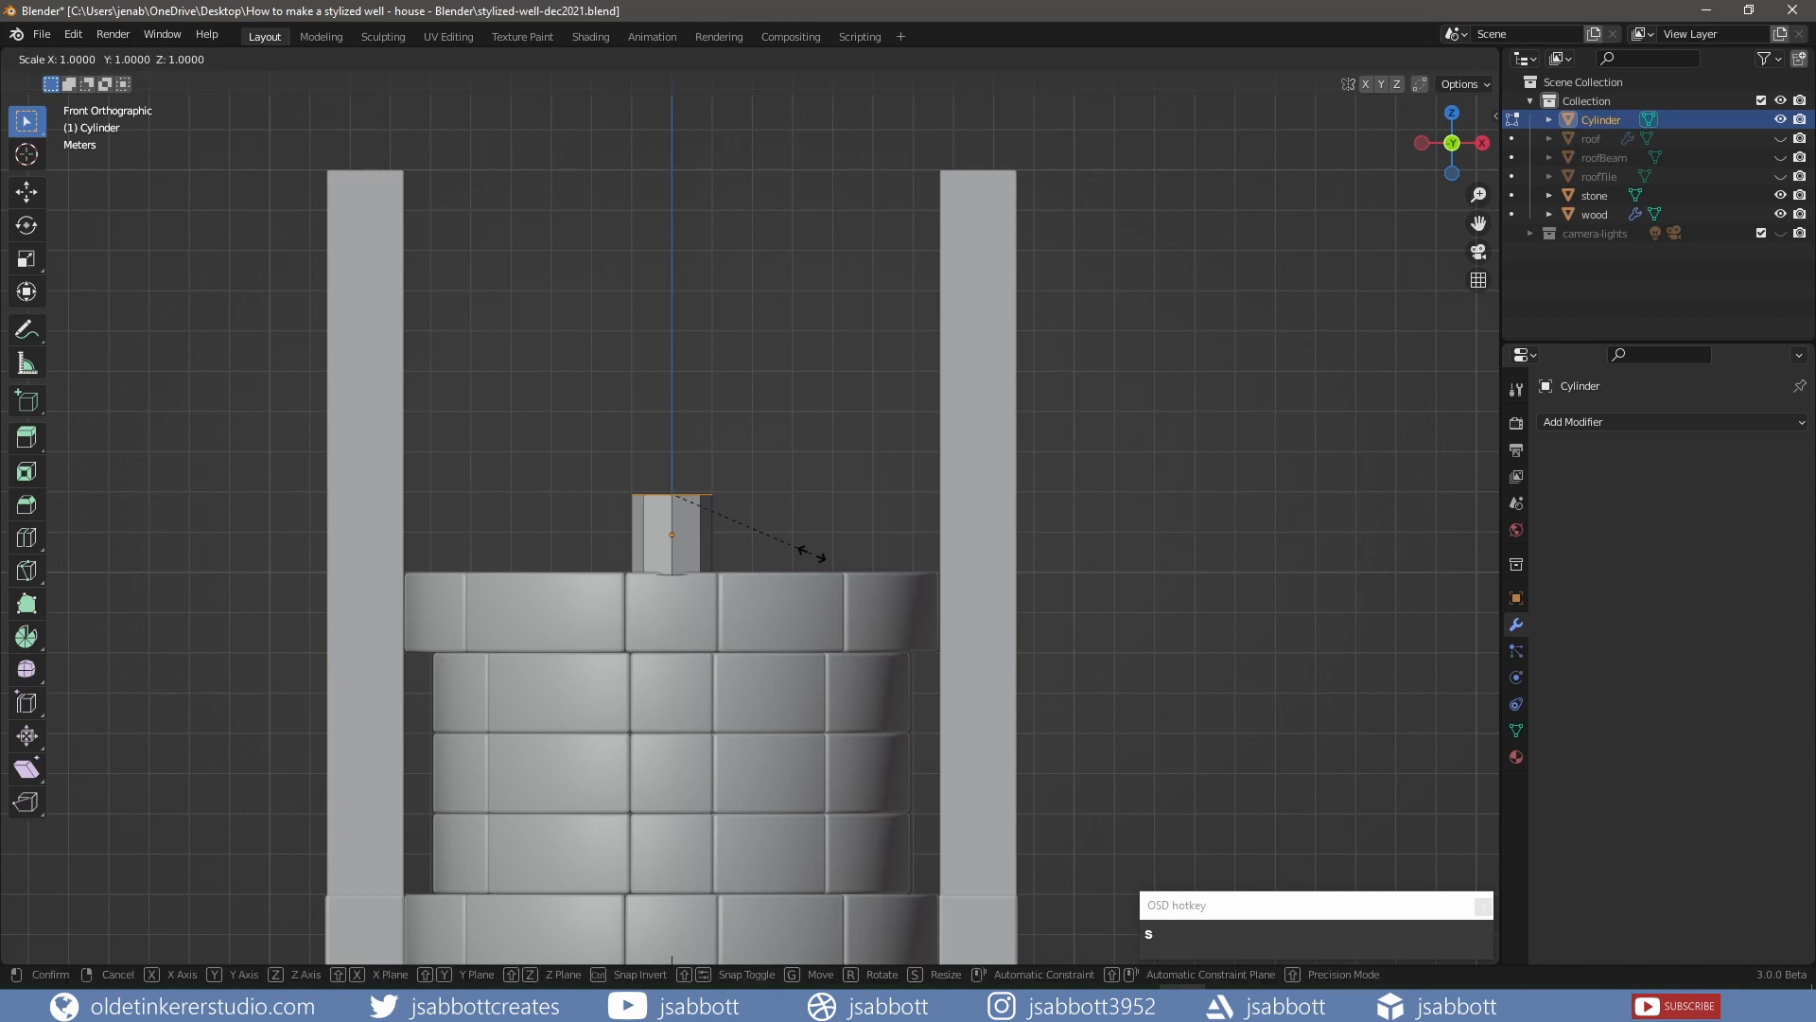
left_click(870, 556)
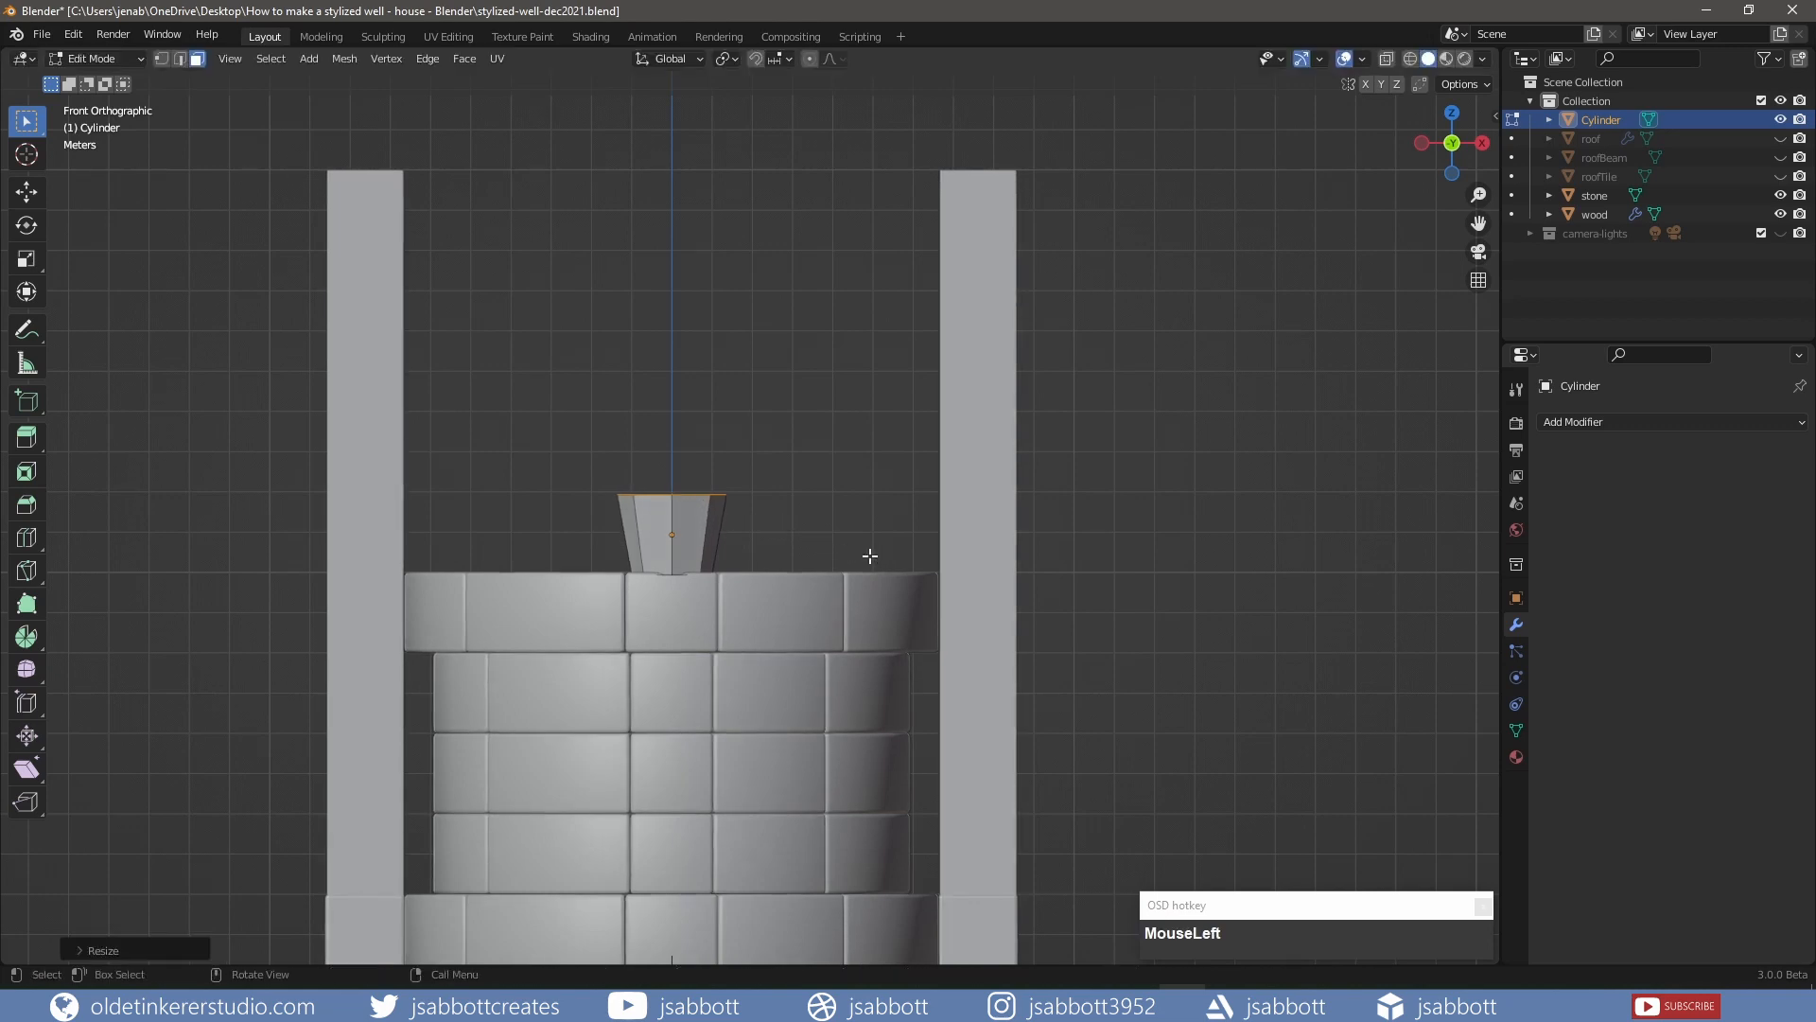
key("ctrl+s")
Inset the bucket's top cap slightly to form a thin rim
middle_click_drag(870, 557, 746, 467)
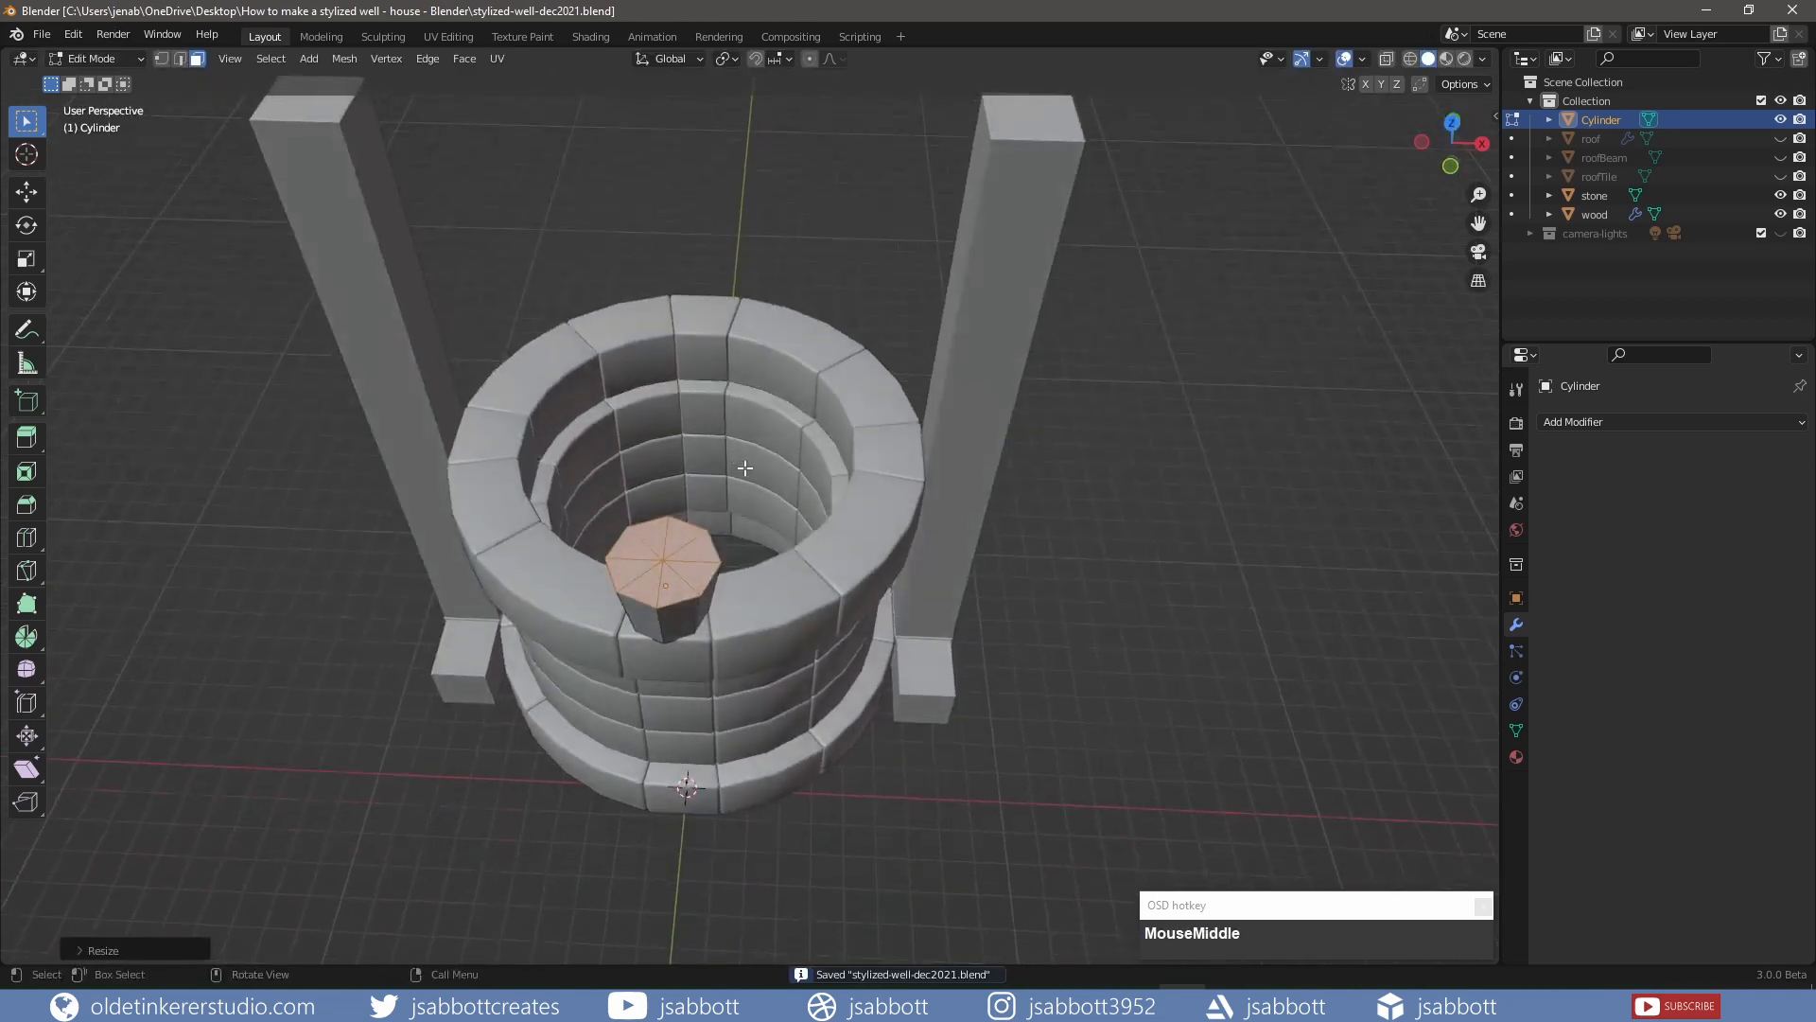
key("i")
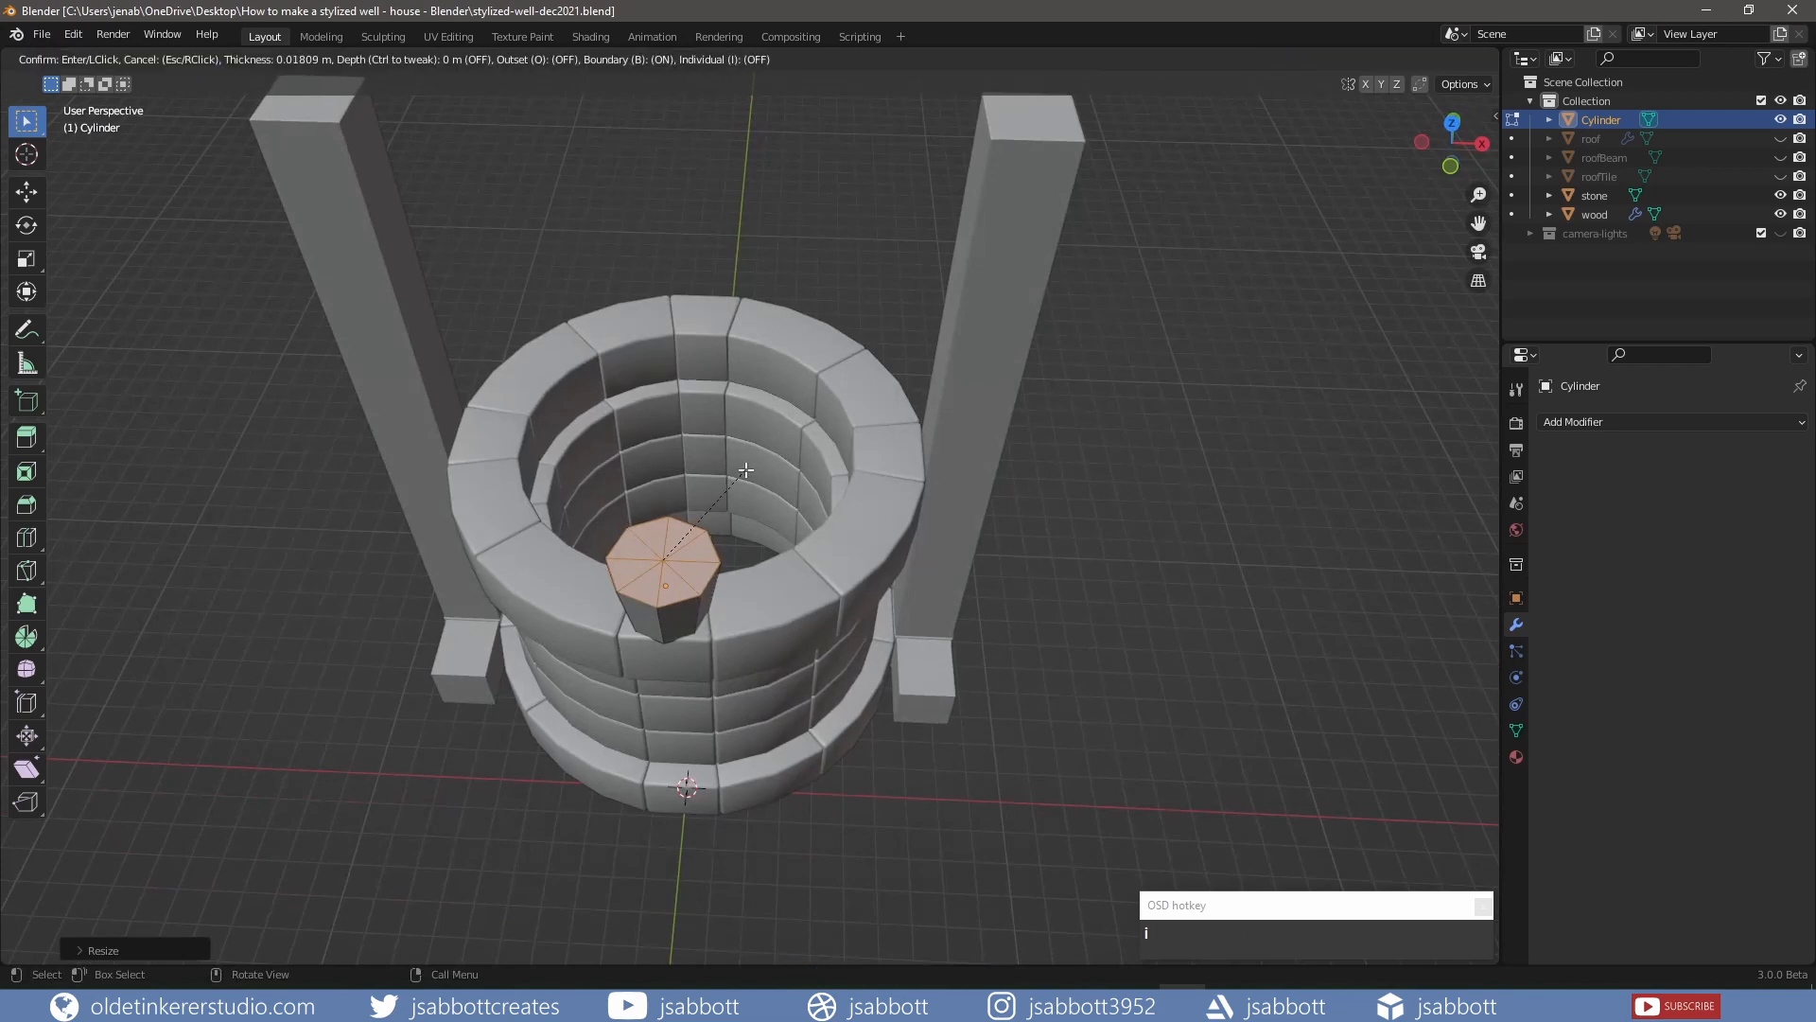
left_click(738, 474)
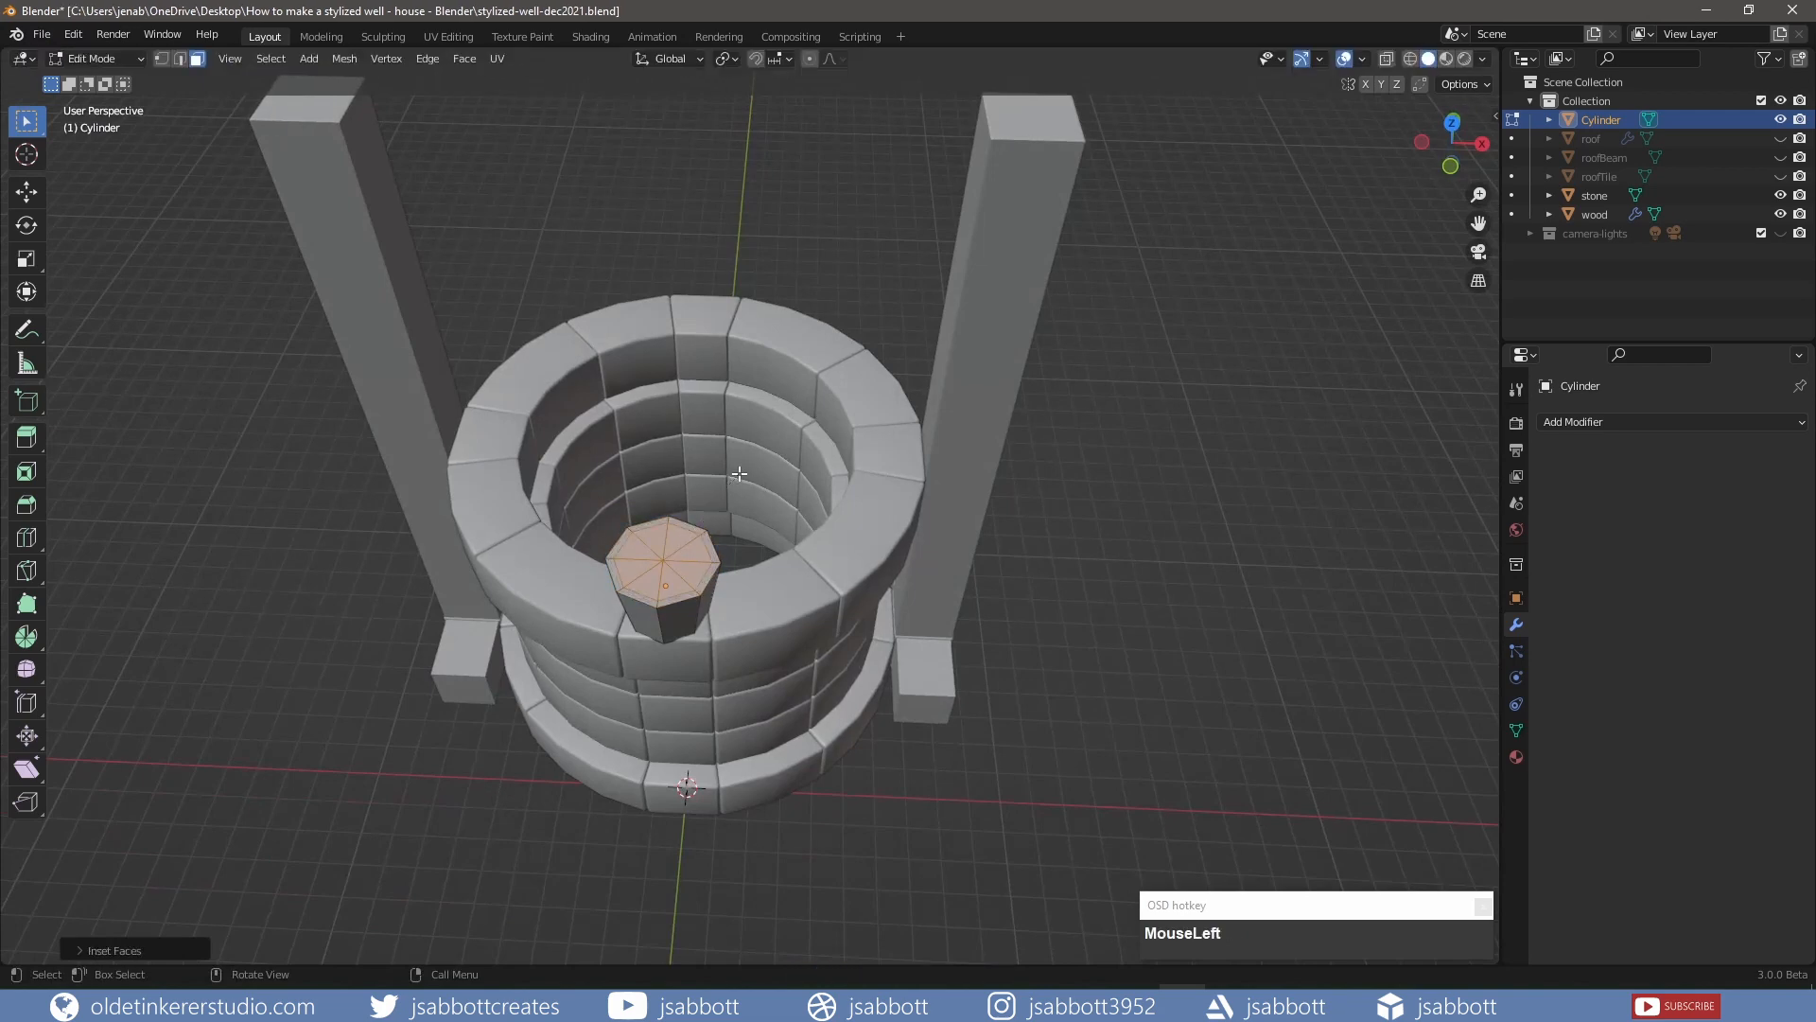
Extrude the inset cap about 1.8 m down along Z and scale it to about 0.8 to fit inside the tapered sides
key("KP_1")
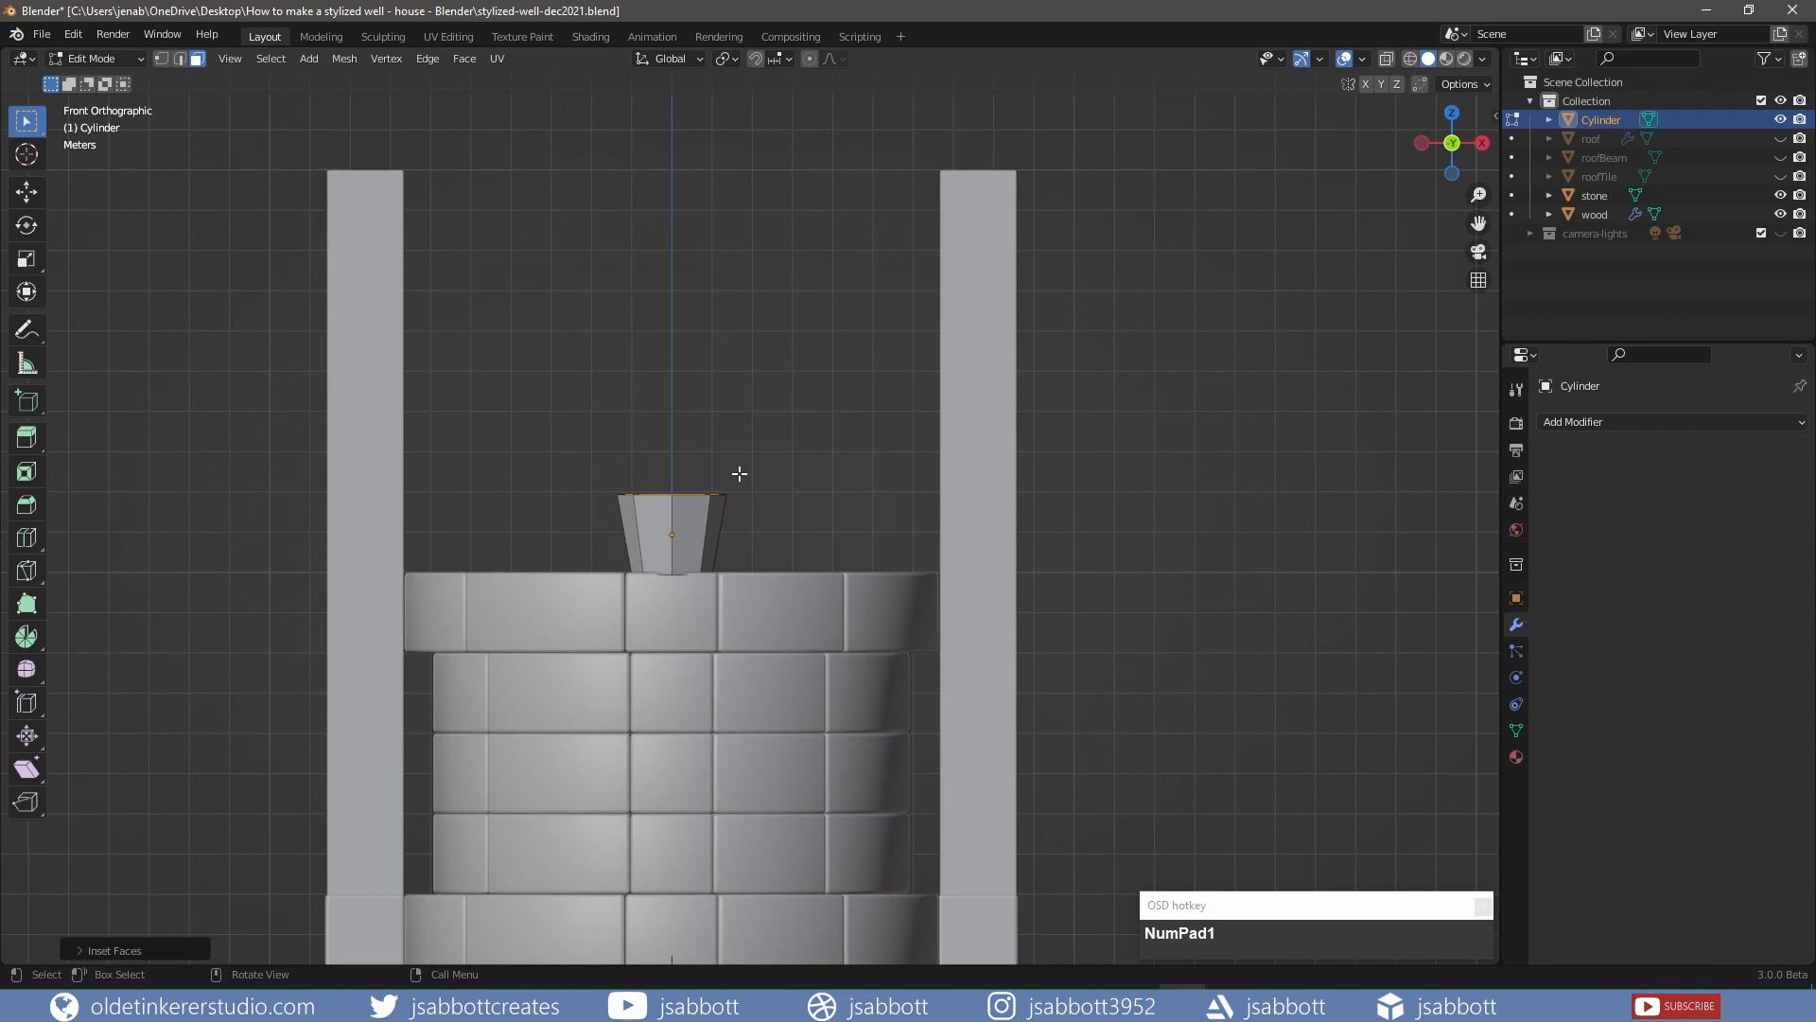
left_click(1409, 61)
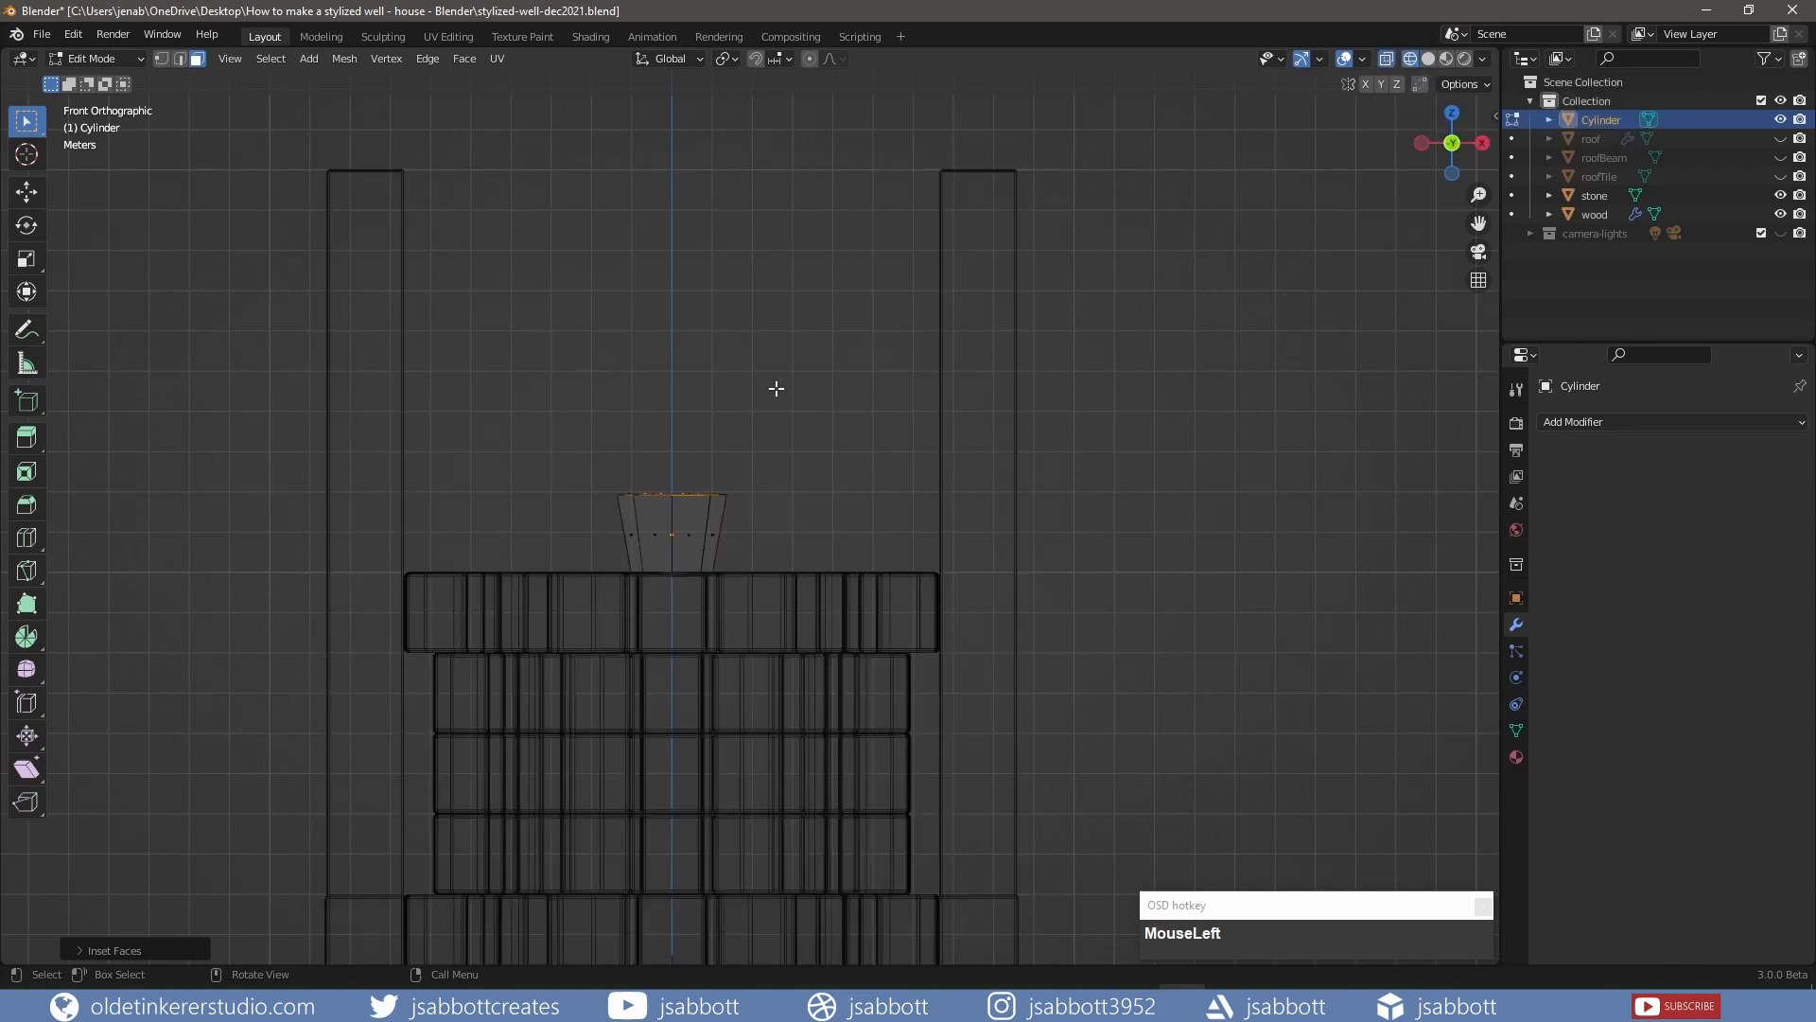
key("e")
key("z")
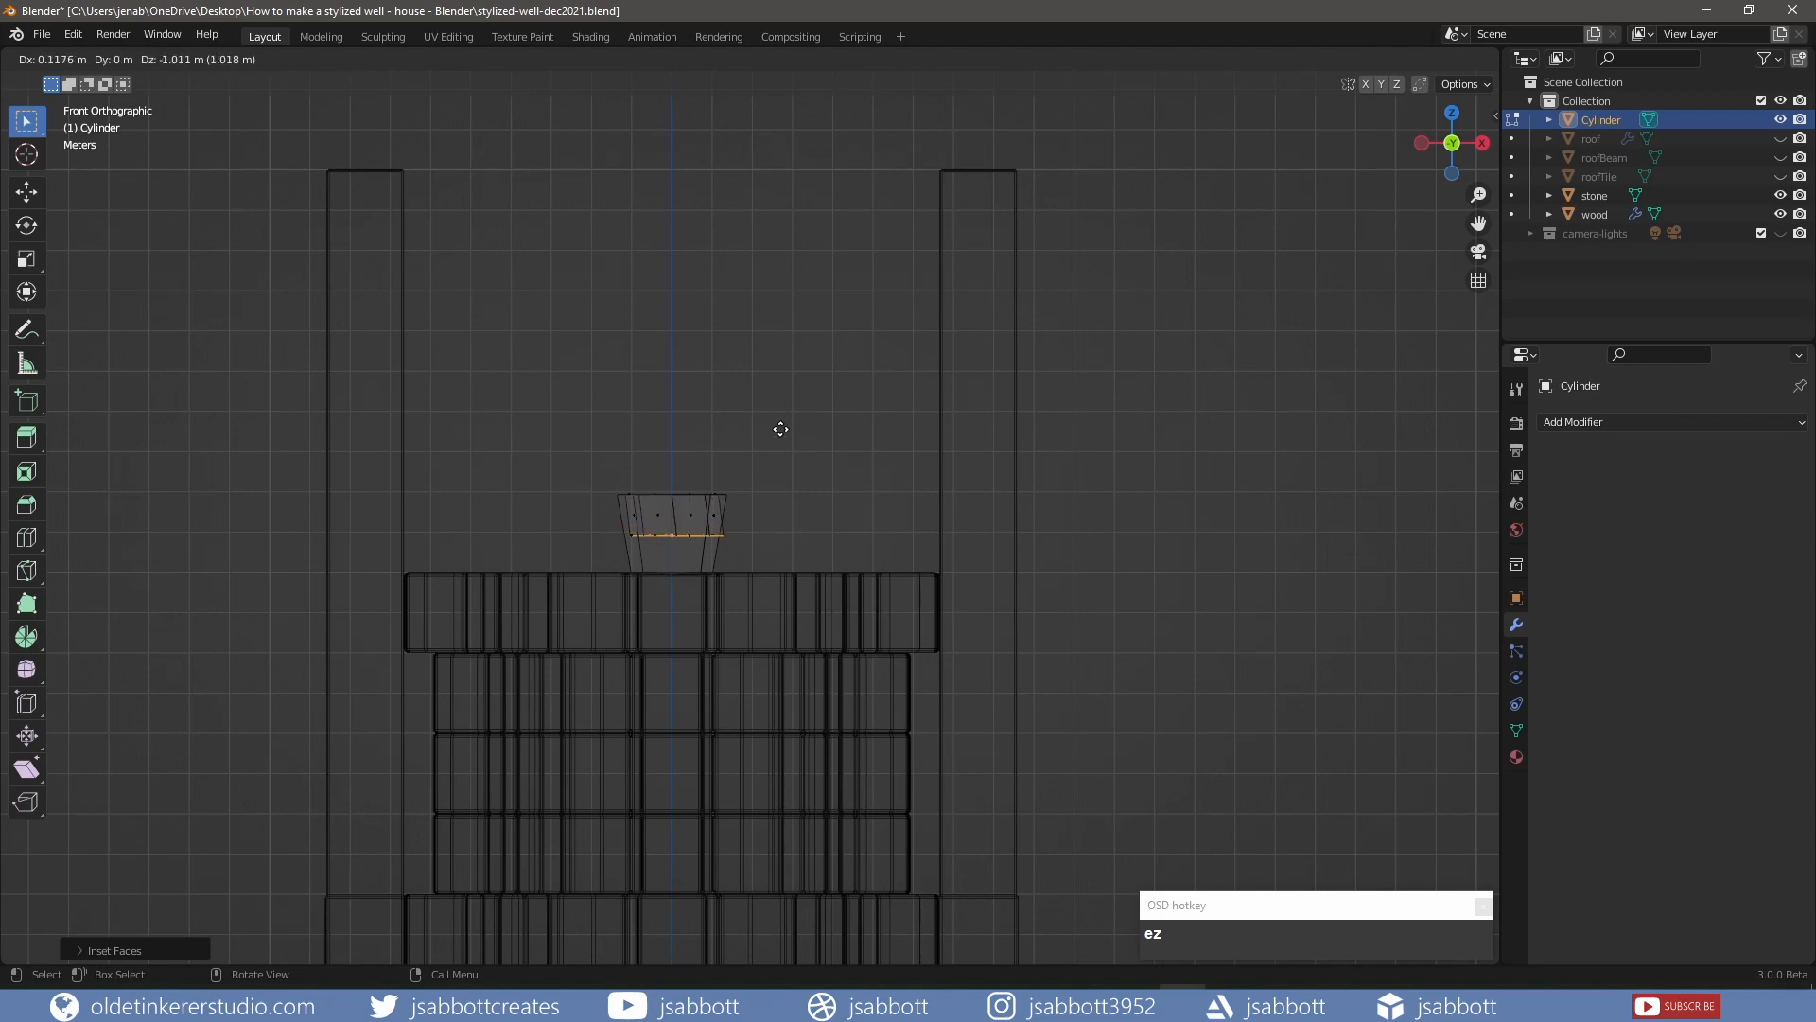
key("z")
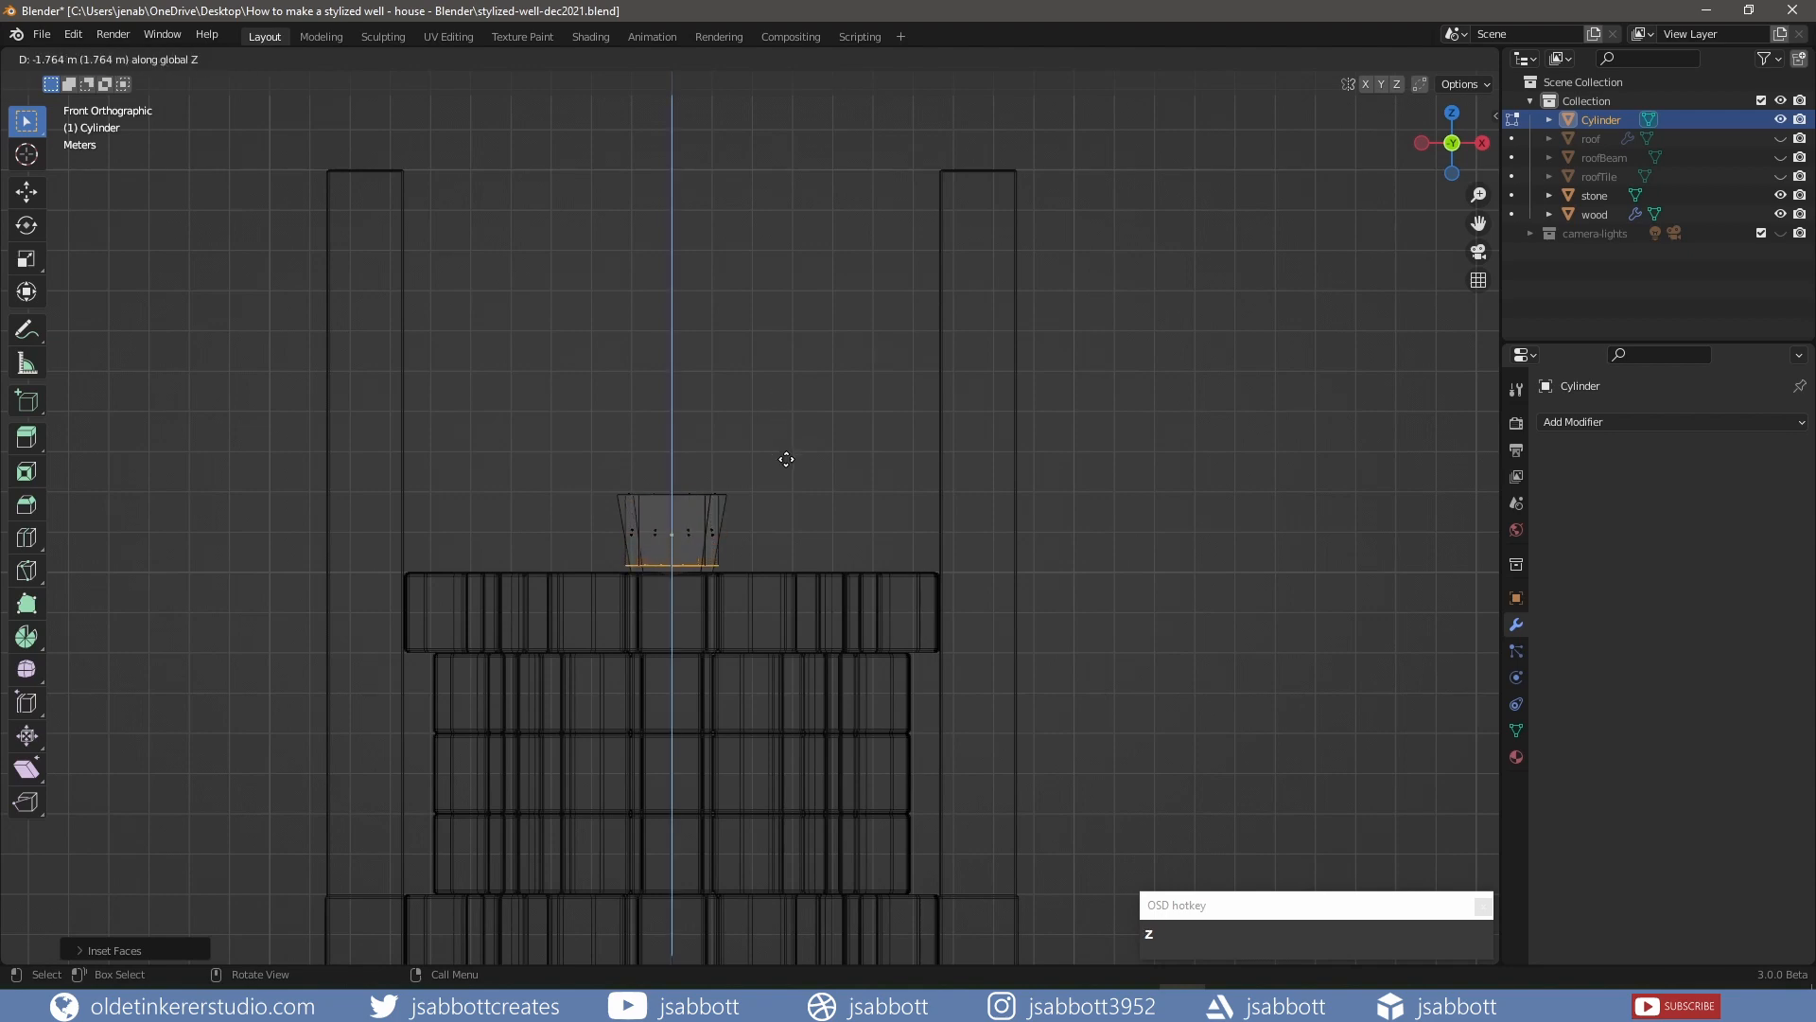
left_click(786, 460)
key("s")
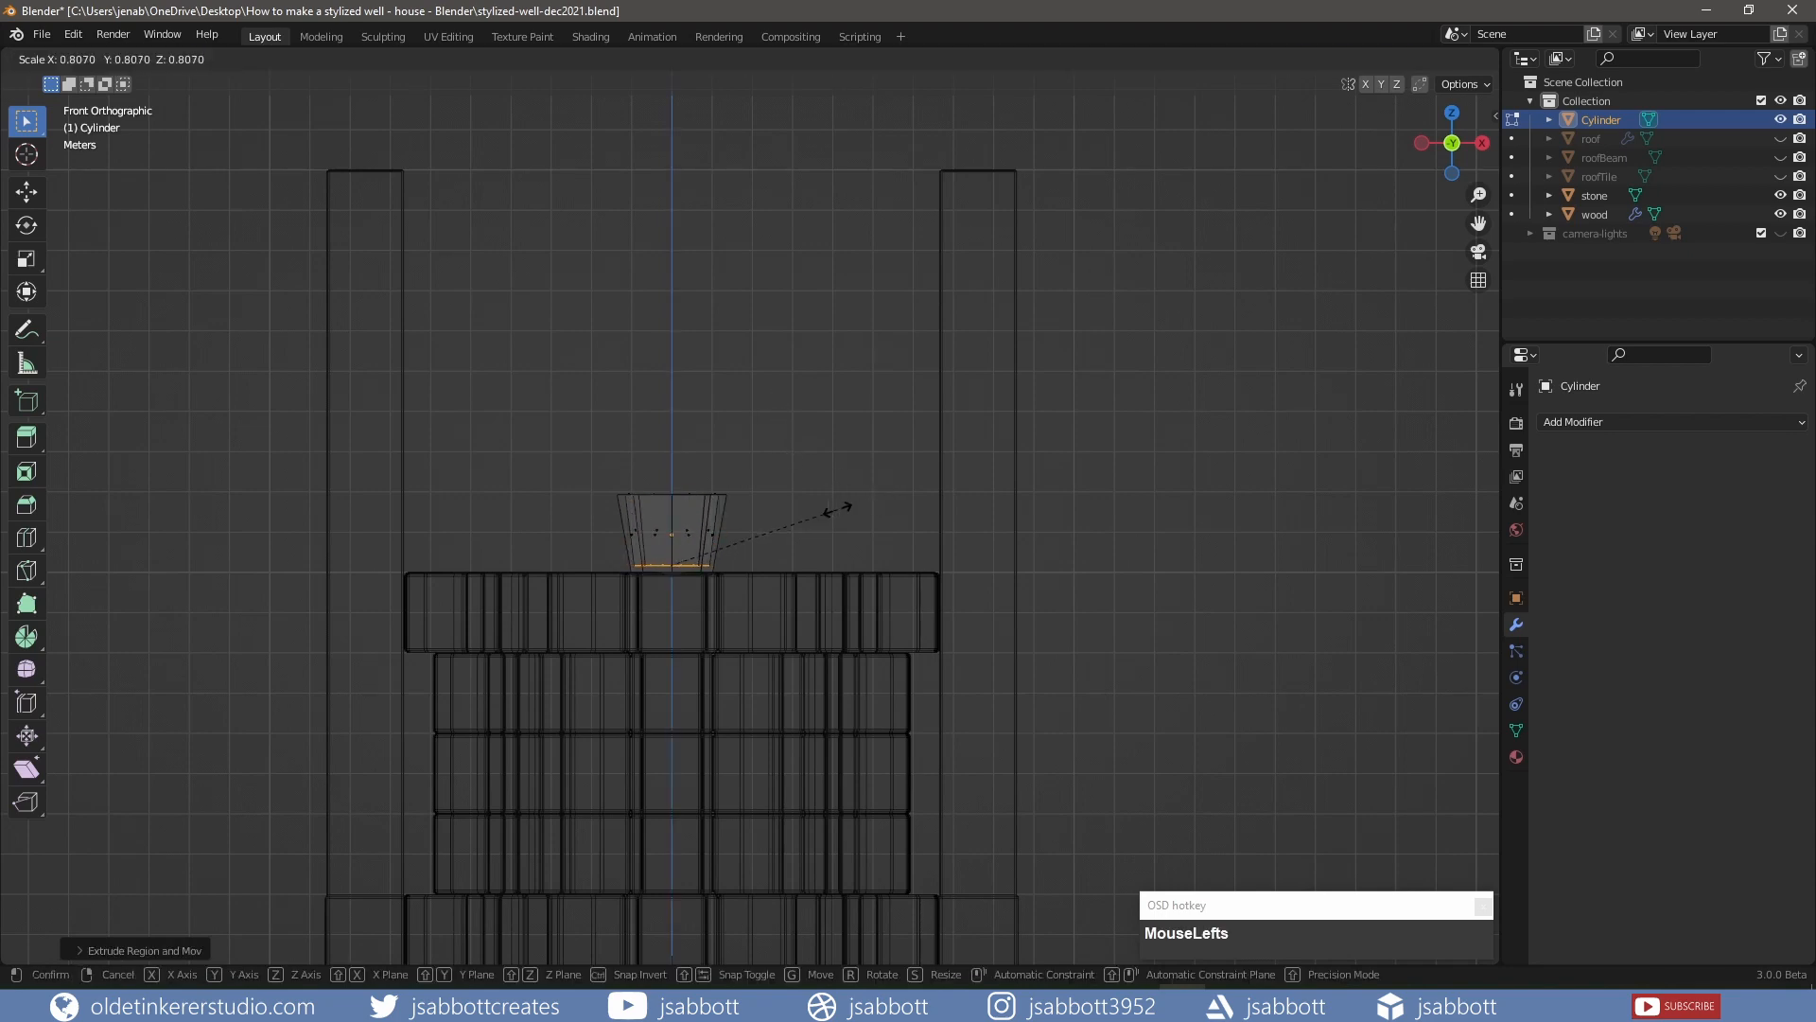
left_click(823, 507)
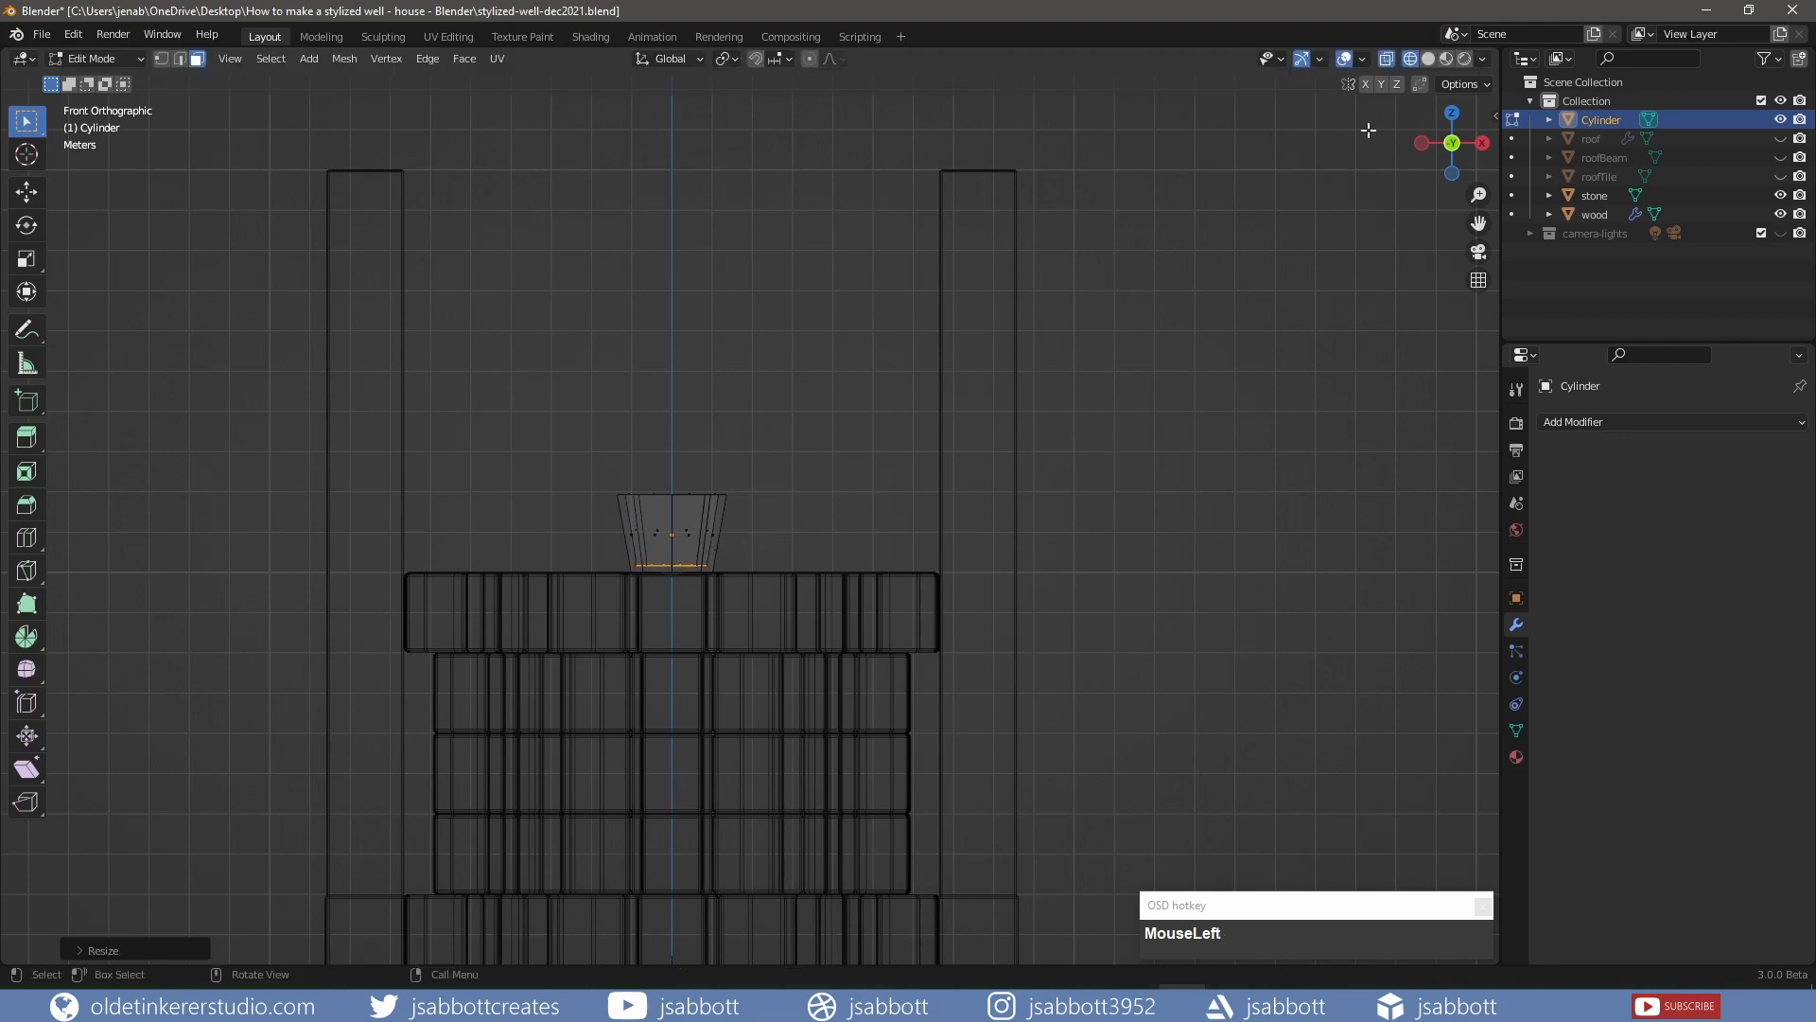
left_click(1422, 59)
Isolate the bucket and add an edge loop around its outer side just above the base
mouse_move(649, 344)
middle_mouse_down()
mouse_move(685, 435)
mouse_move(673, 474)
middle_mouse_up()
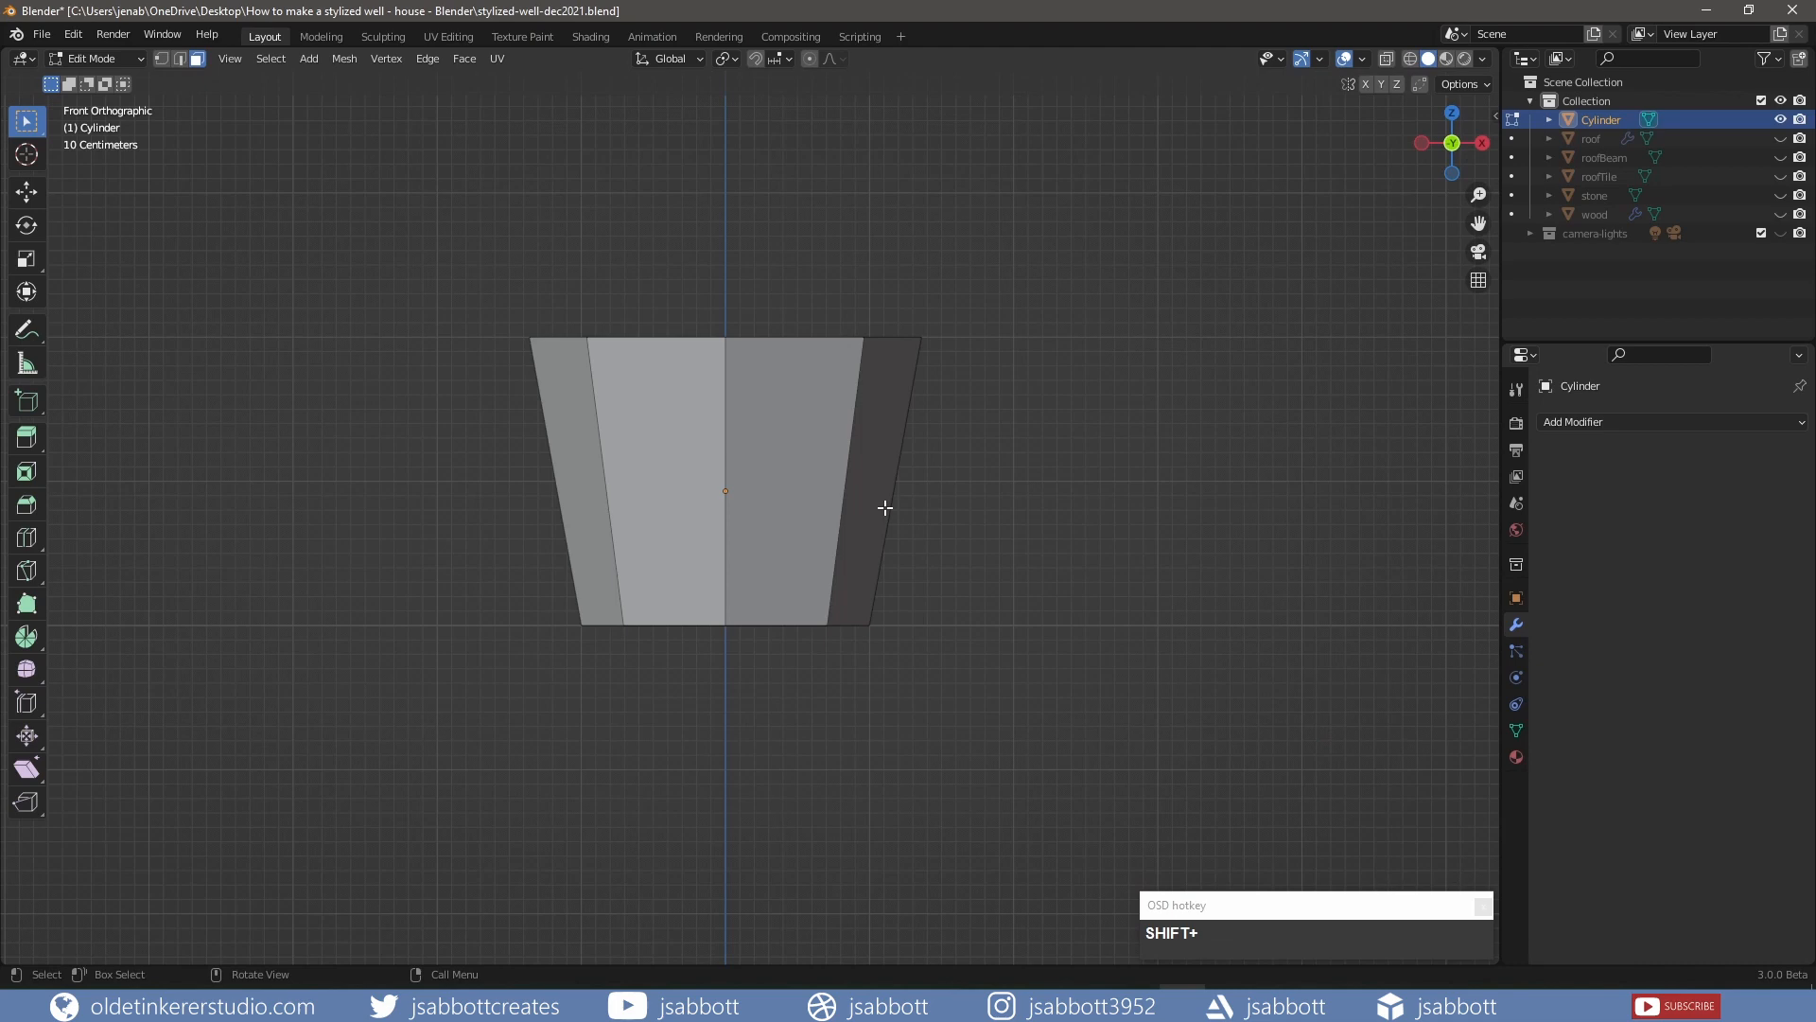
key("ctrl")
key("ctrl+r")
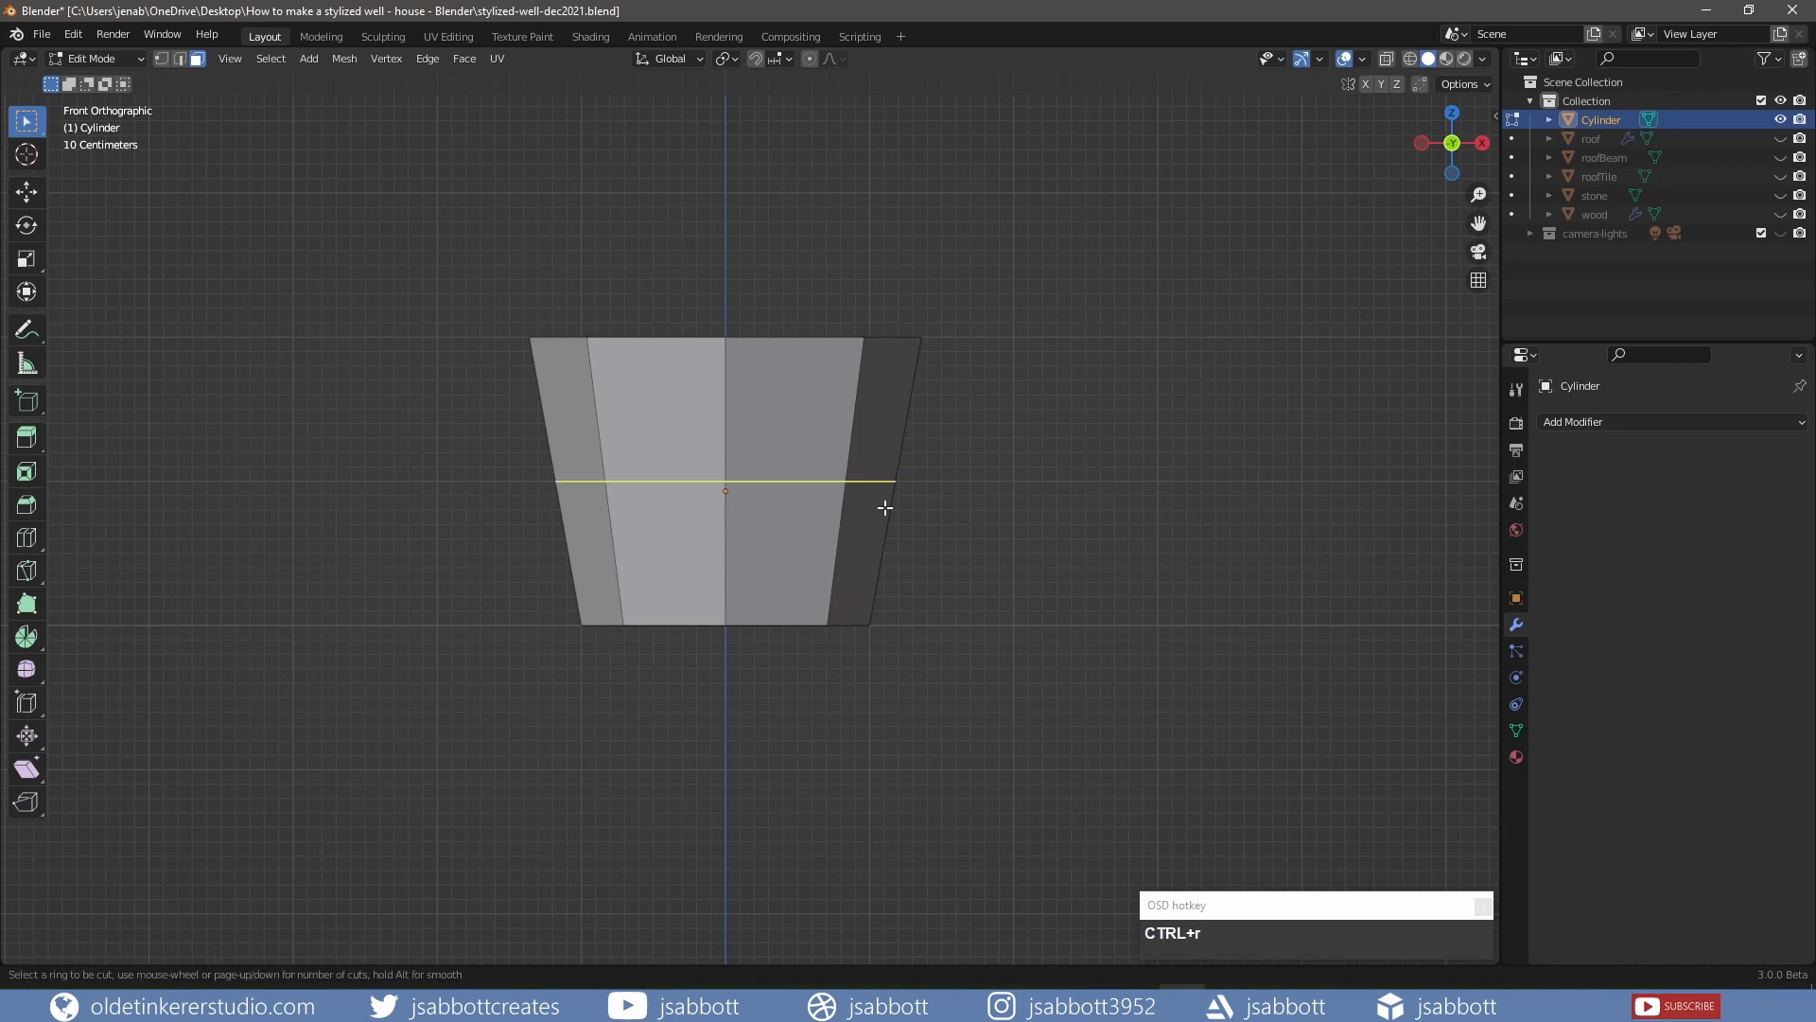
left_click(885, 508)
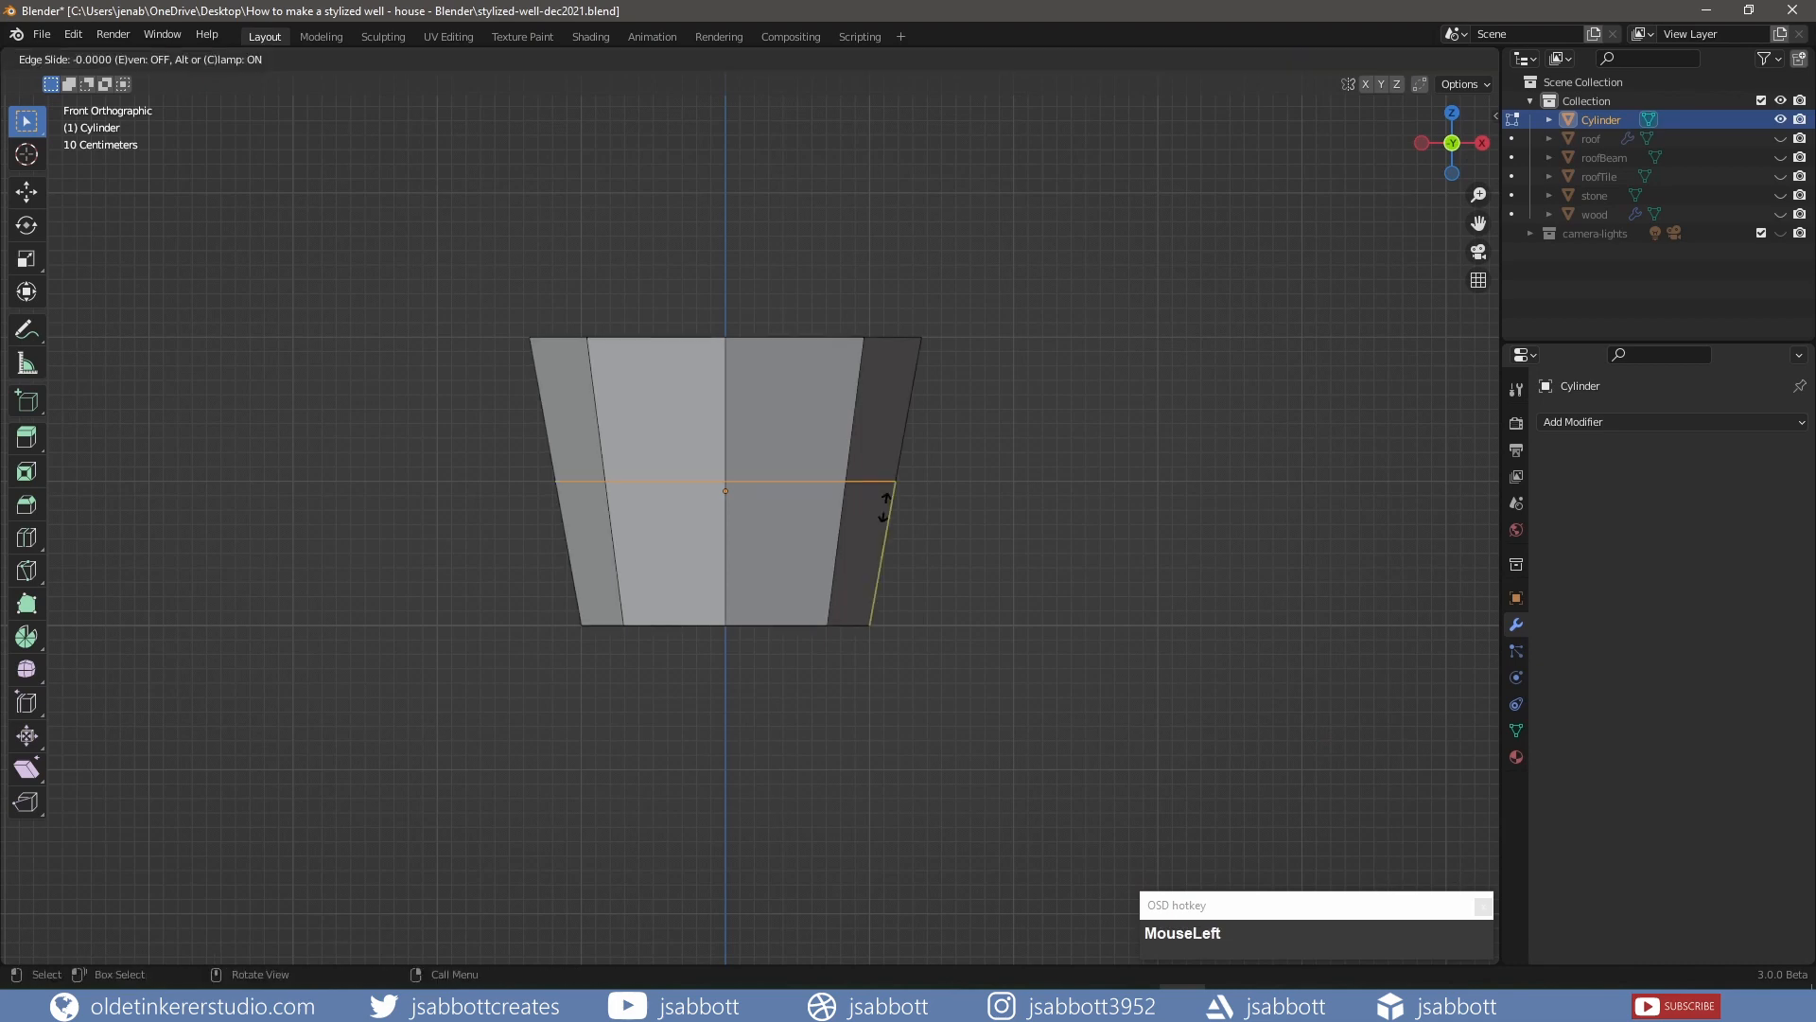
left_click(887, 630)
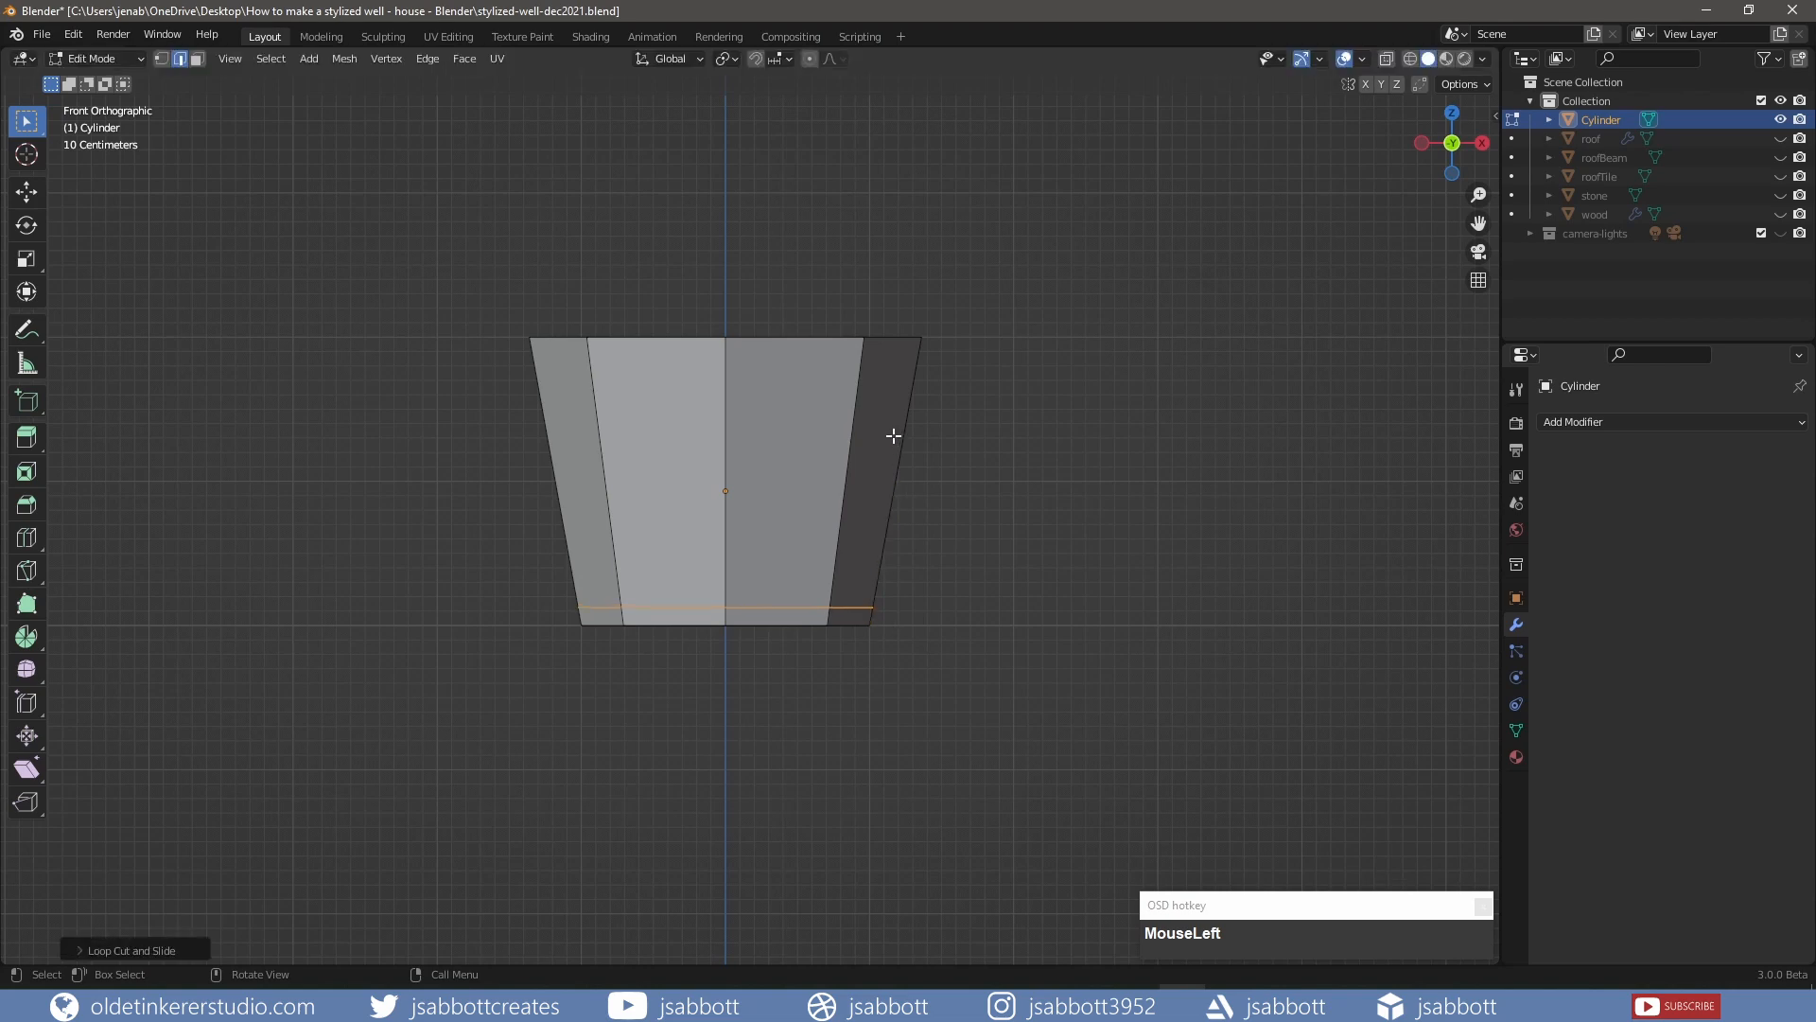
Add a second edge loop around the bucket's outer side
key("ctrl+r")
left_click(852, 437)
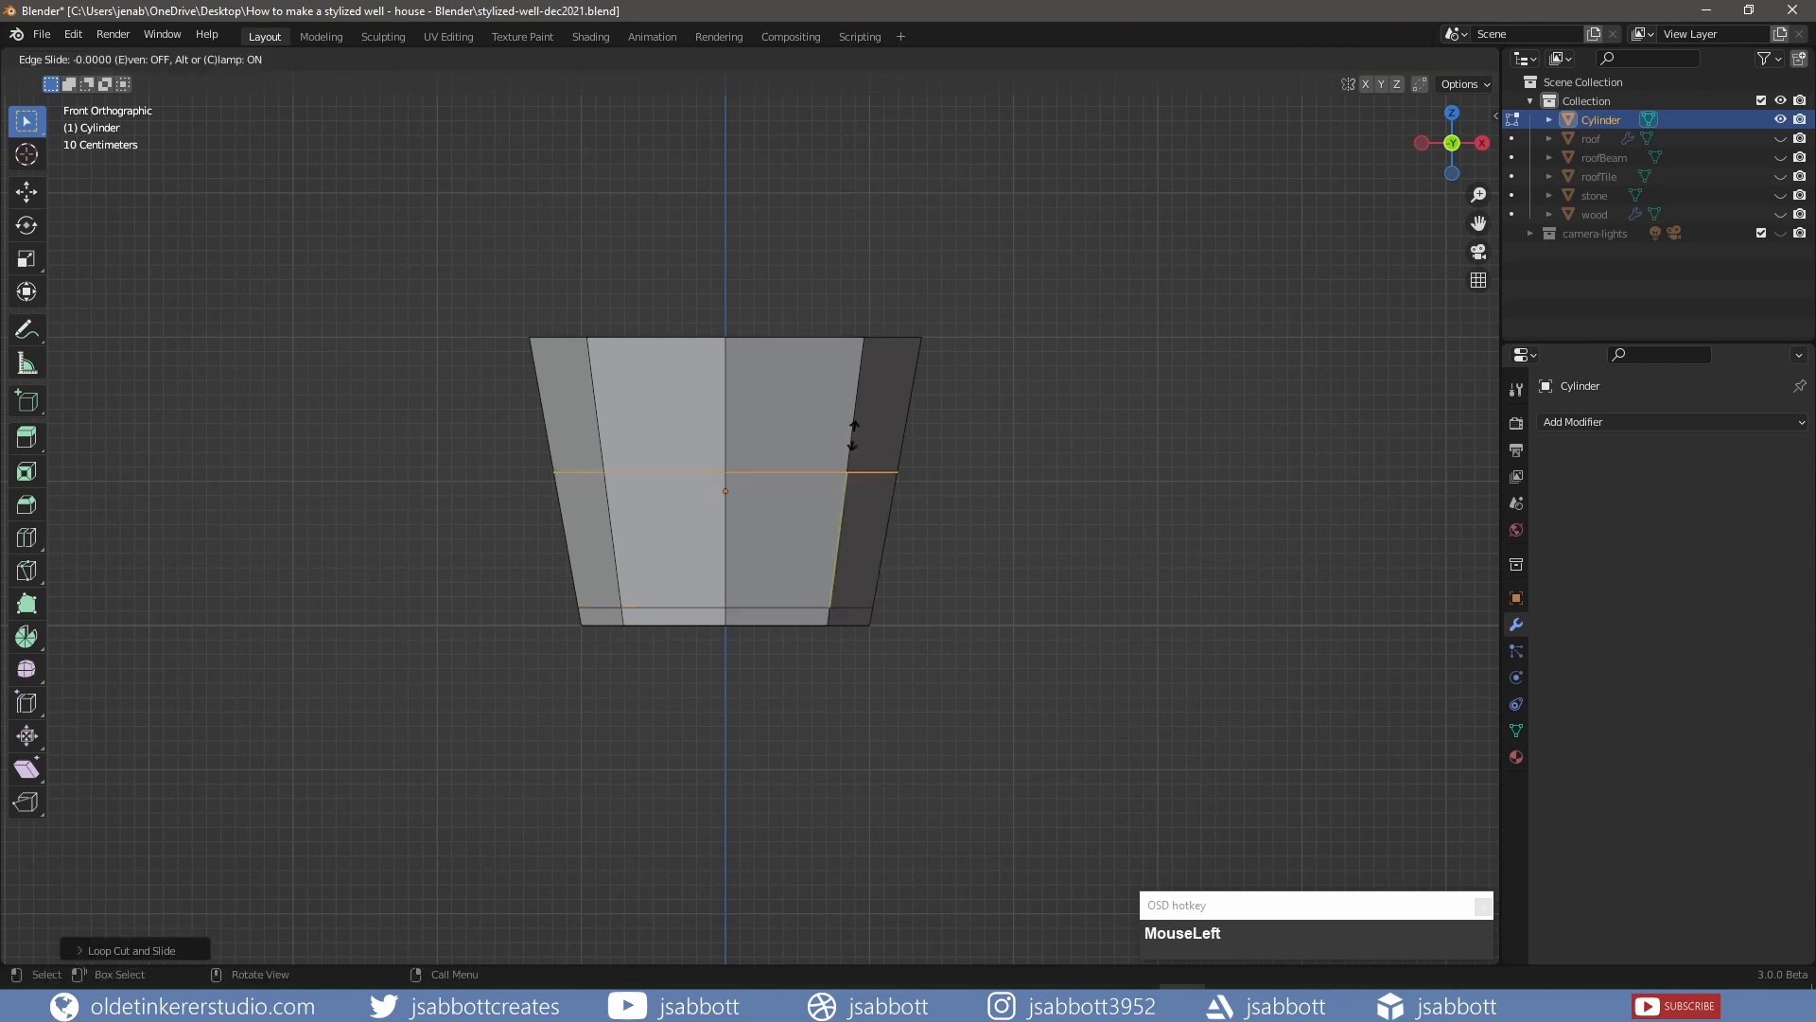
Slide the loop cut up to just below the bucket's rim and duplicate the top and bottom outer face bands in place
left_click(847, 326)
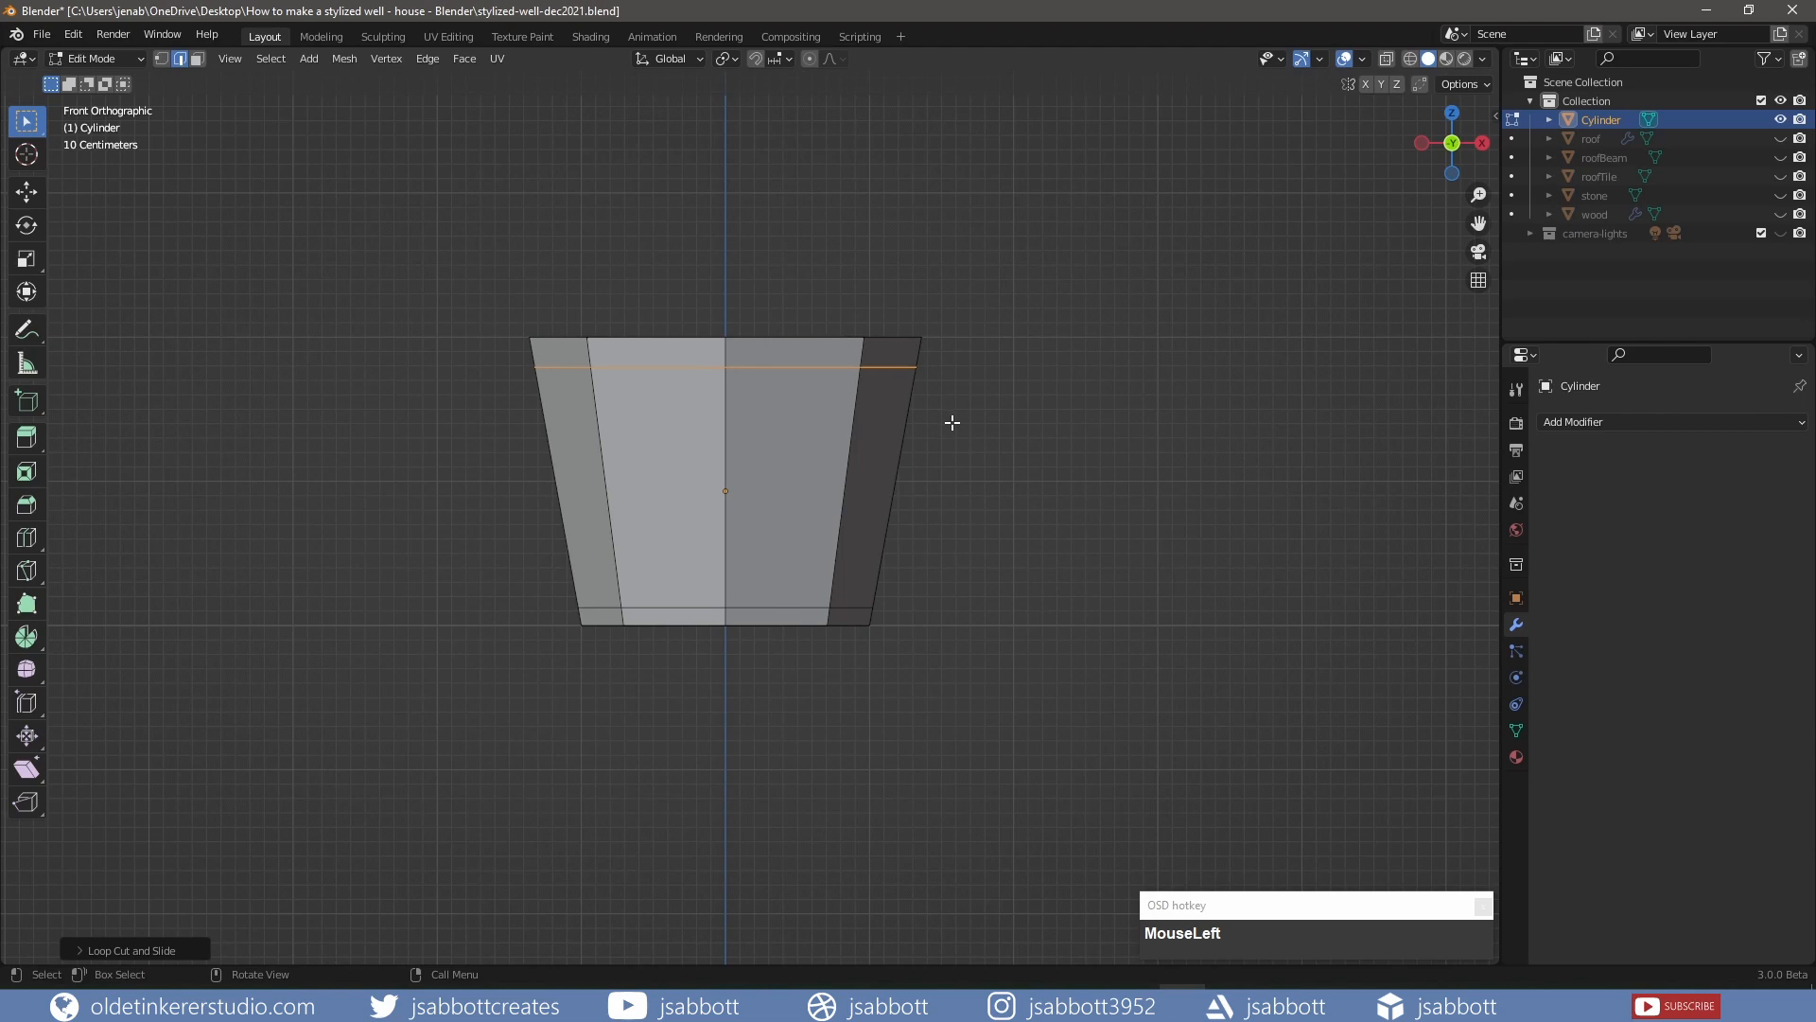
key("3")
left_click(734, 354, "alt")
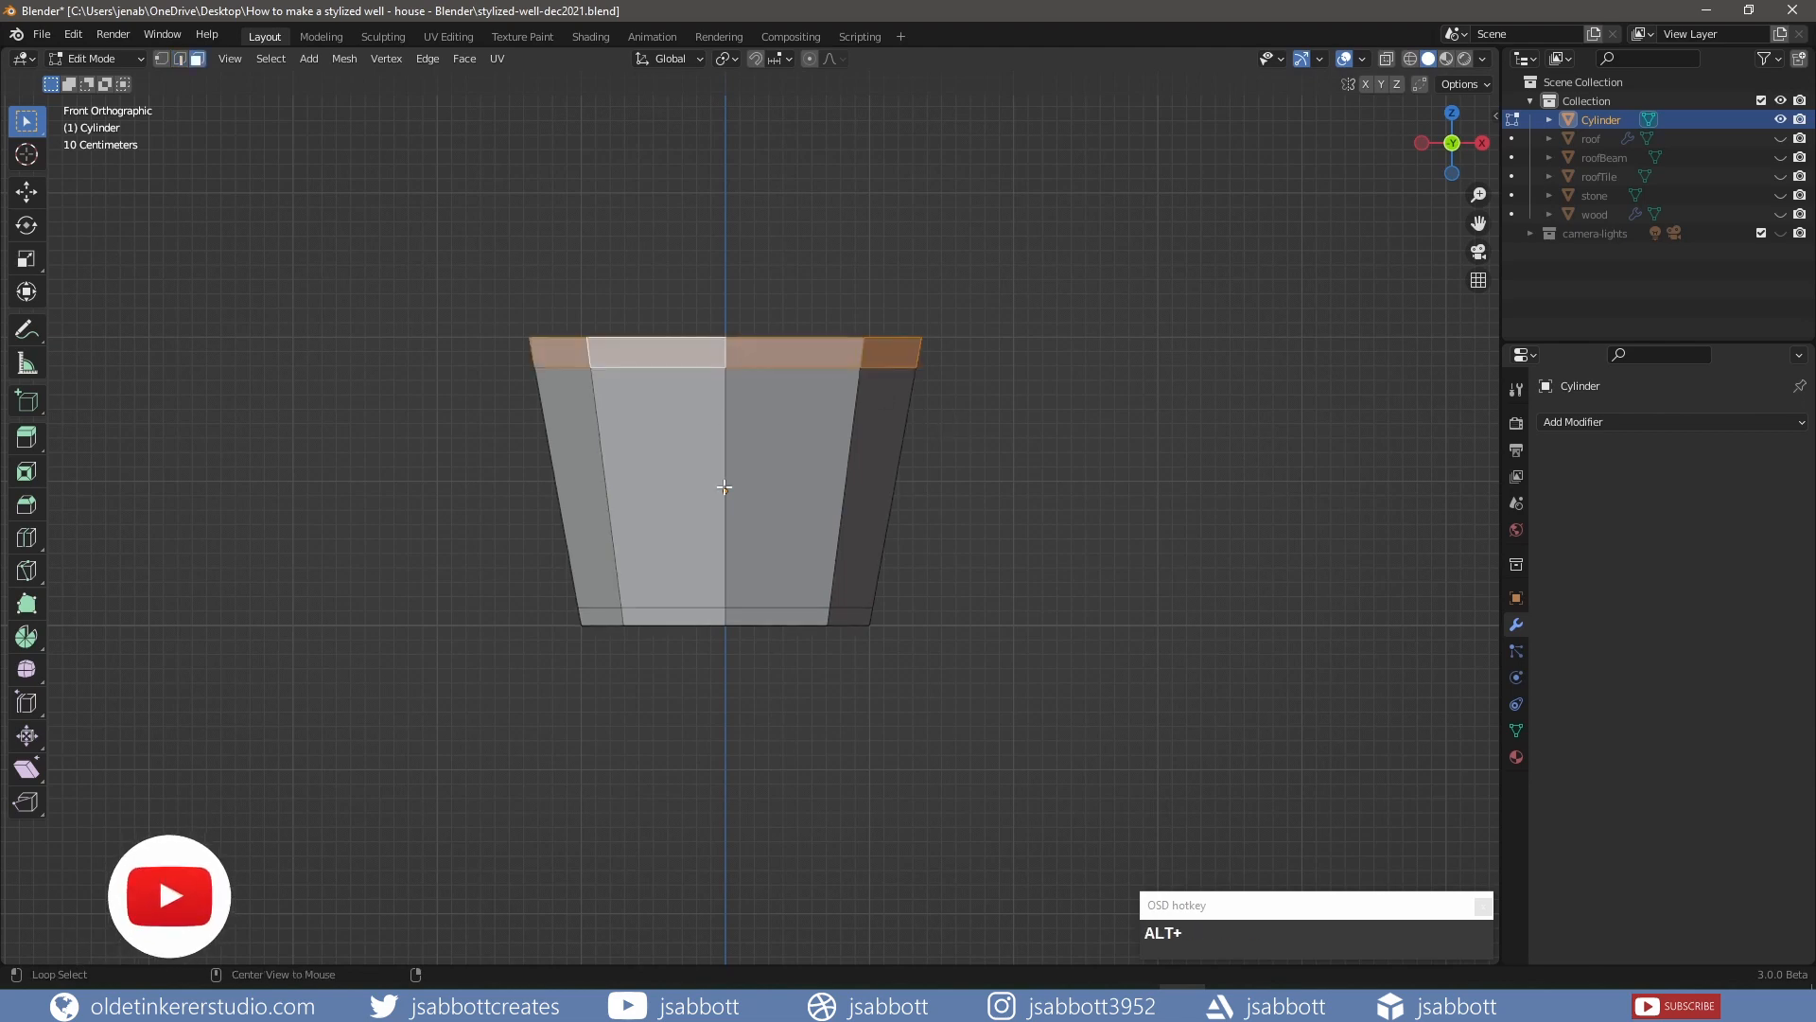
left_click(726, 615, "alt+shift")
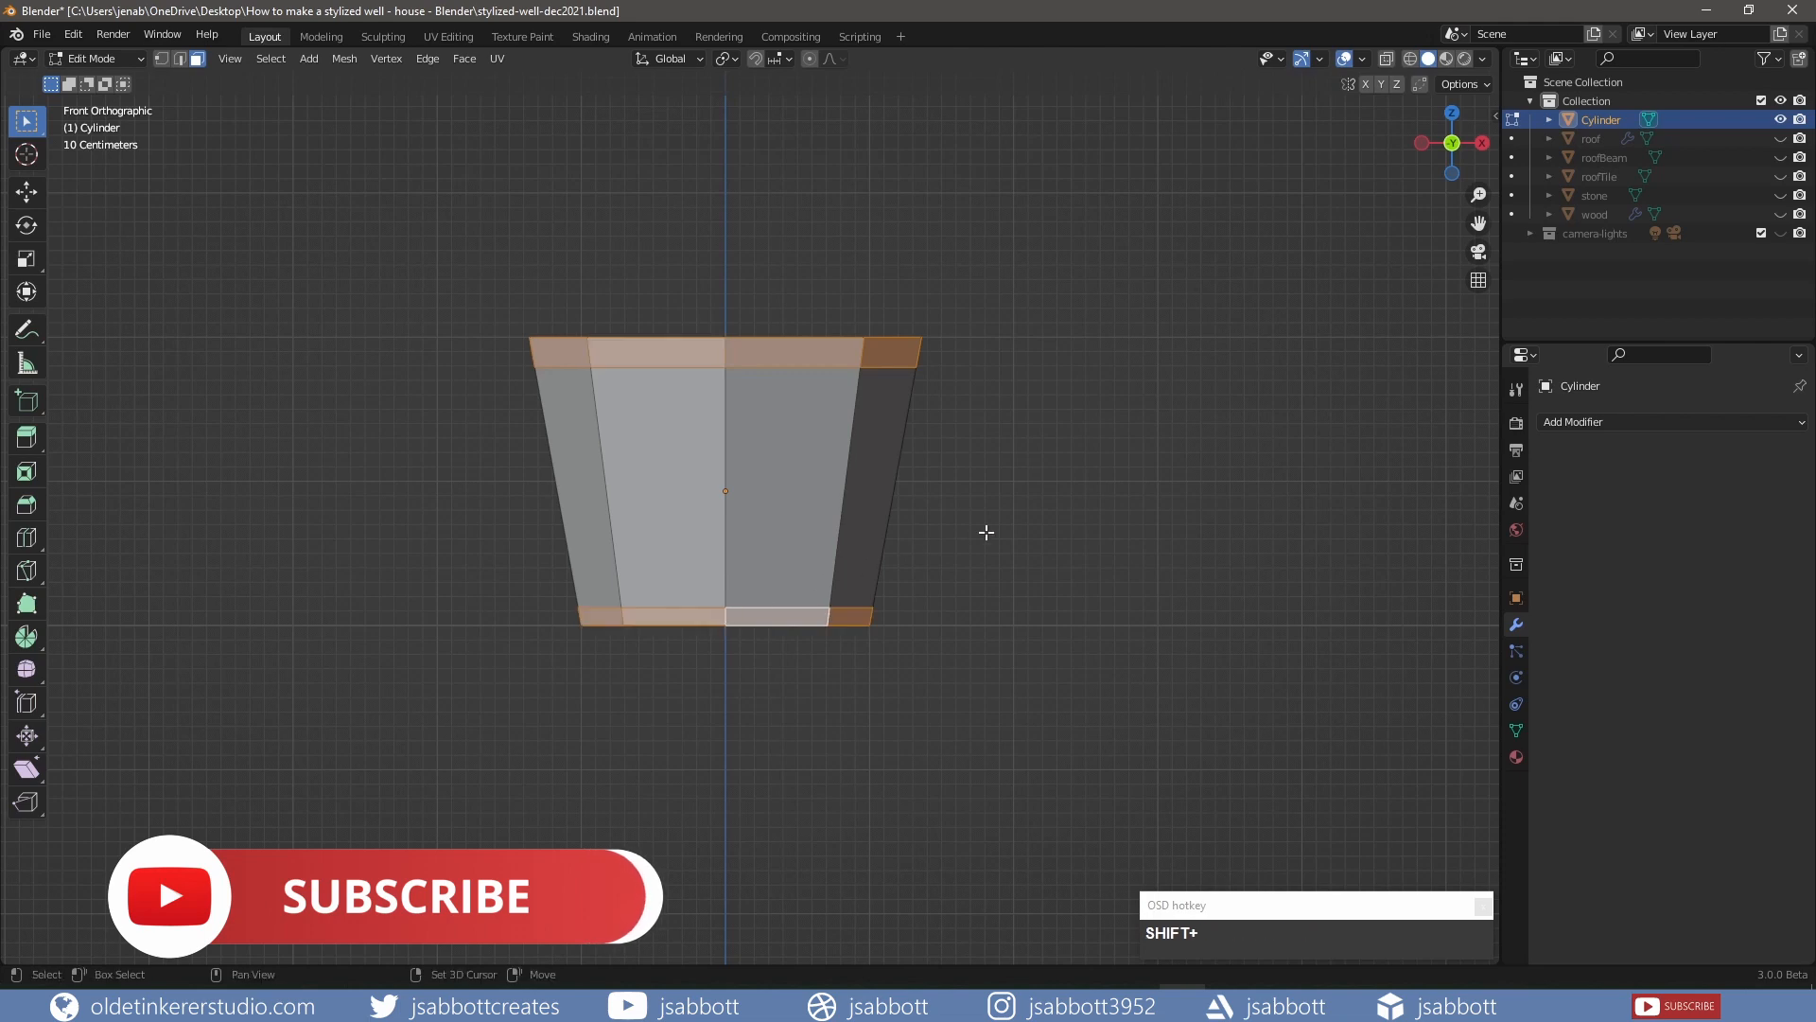
key("shift+d")
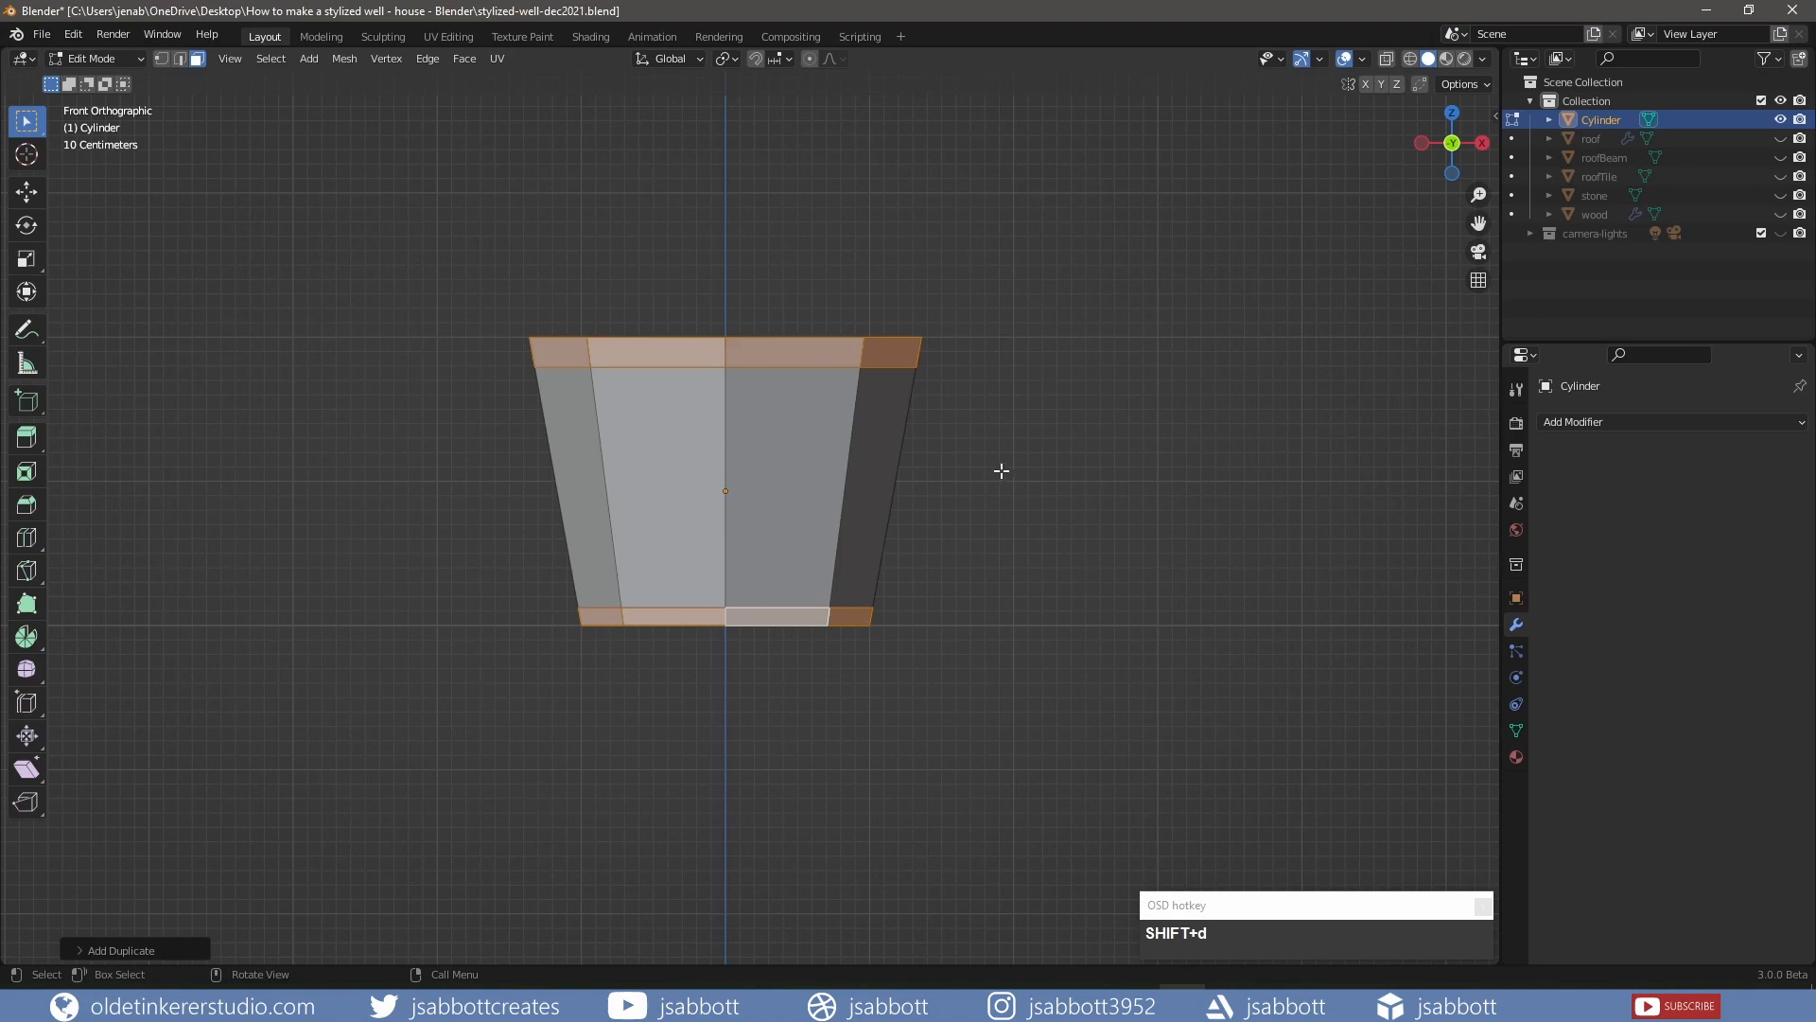
Extrude the duplicated top and bottom bands outward along their normals by about 0.03 m and save the file
middle_click_drag(1001, 470, 990, 493)
middle_click_drag(984, 508, 978, 514)
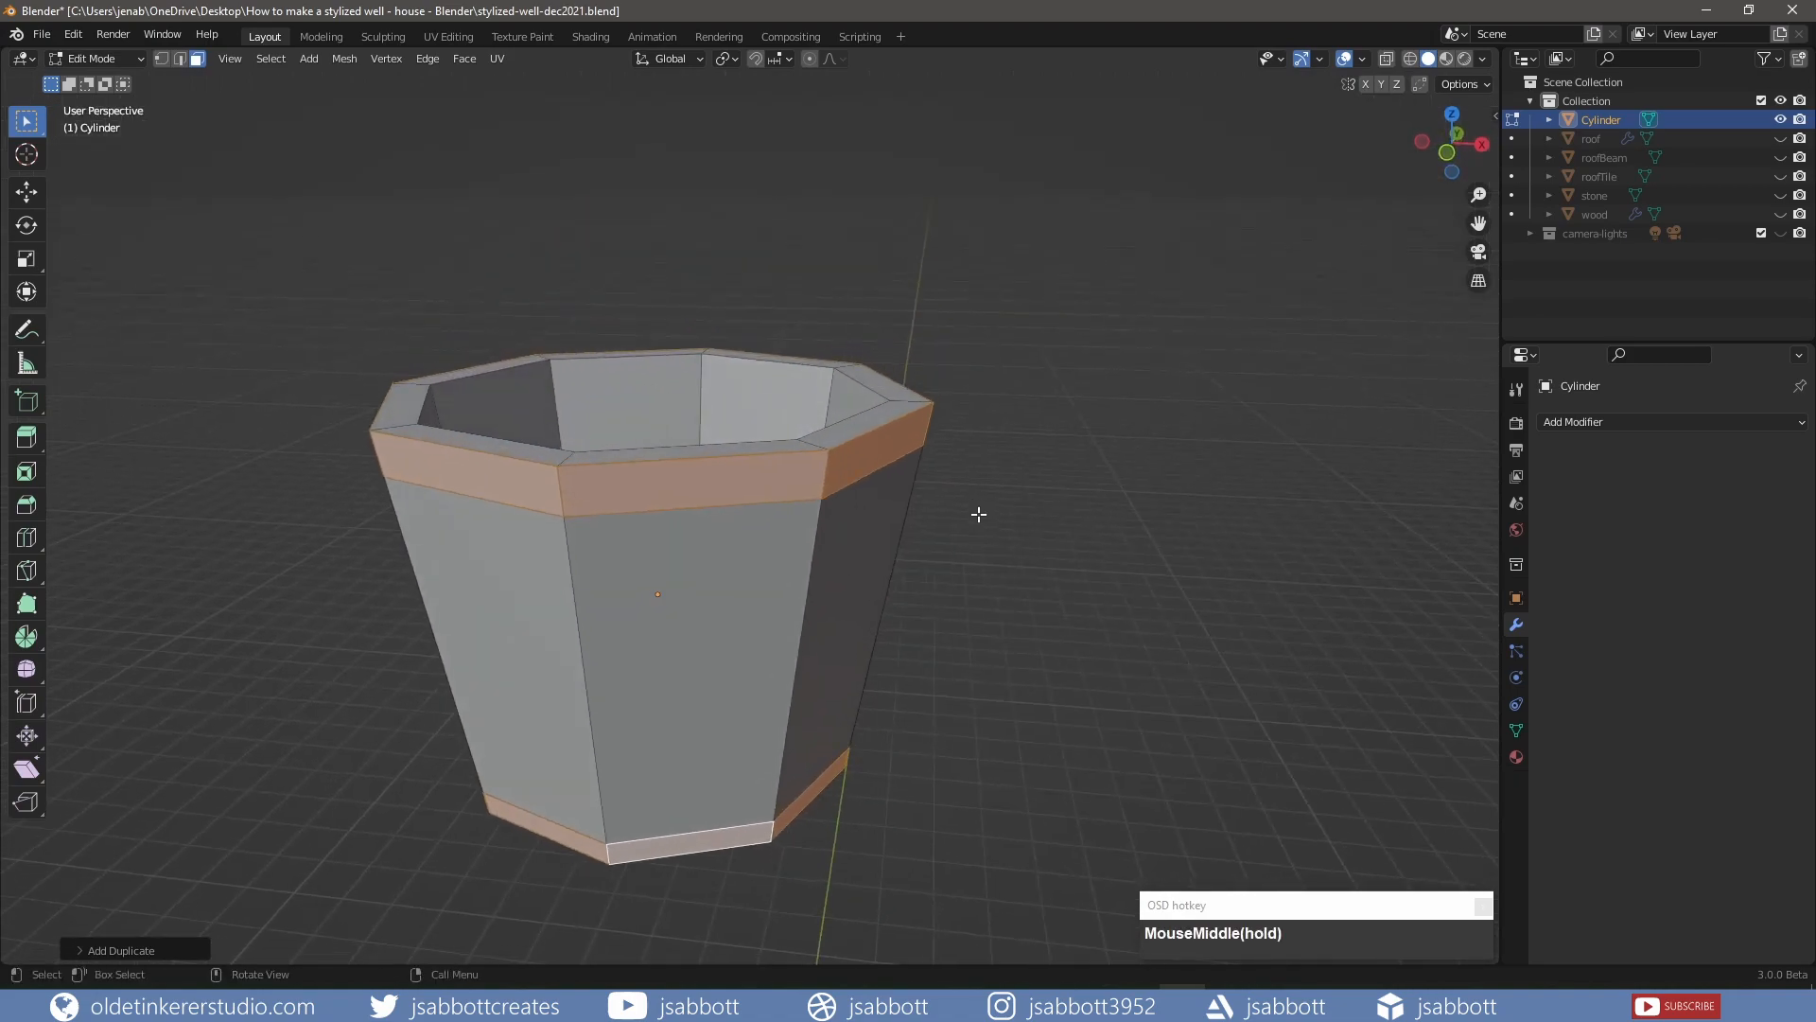
key("alt+e")
left_click(1014, 634)
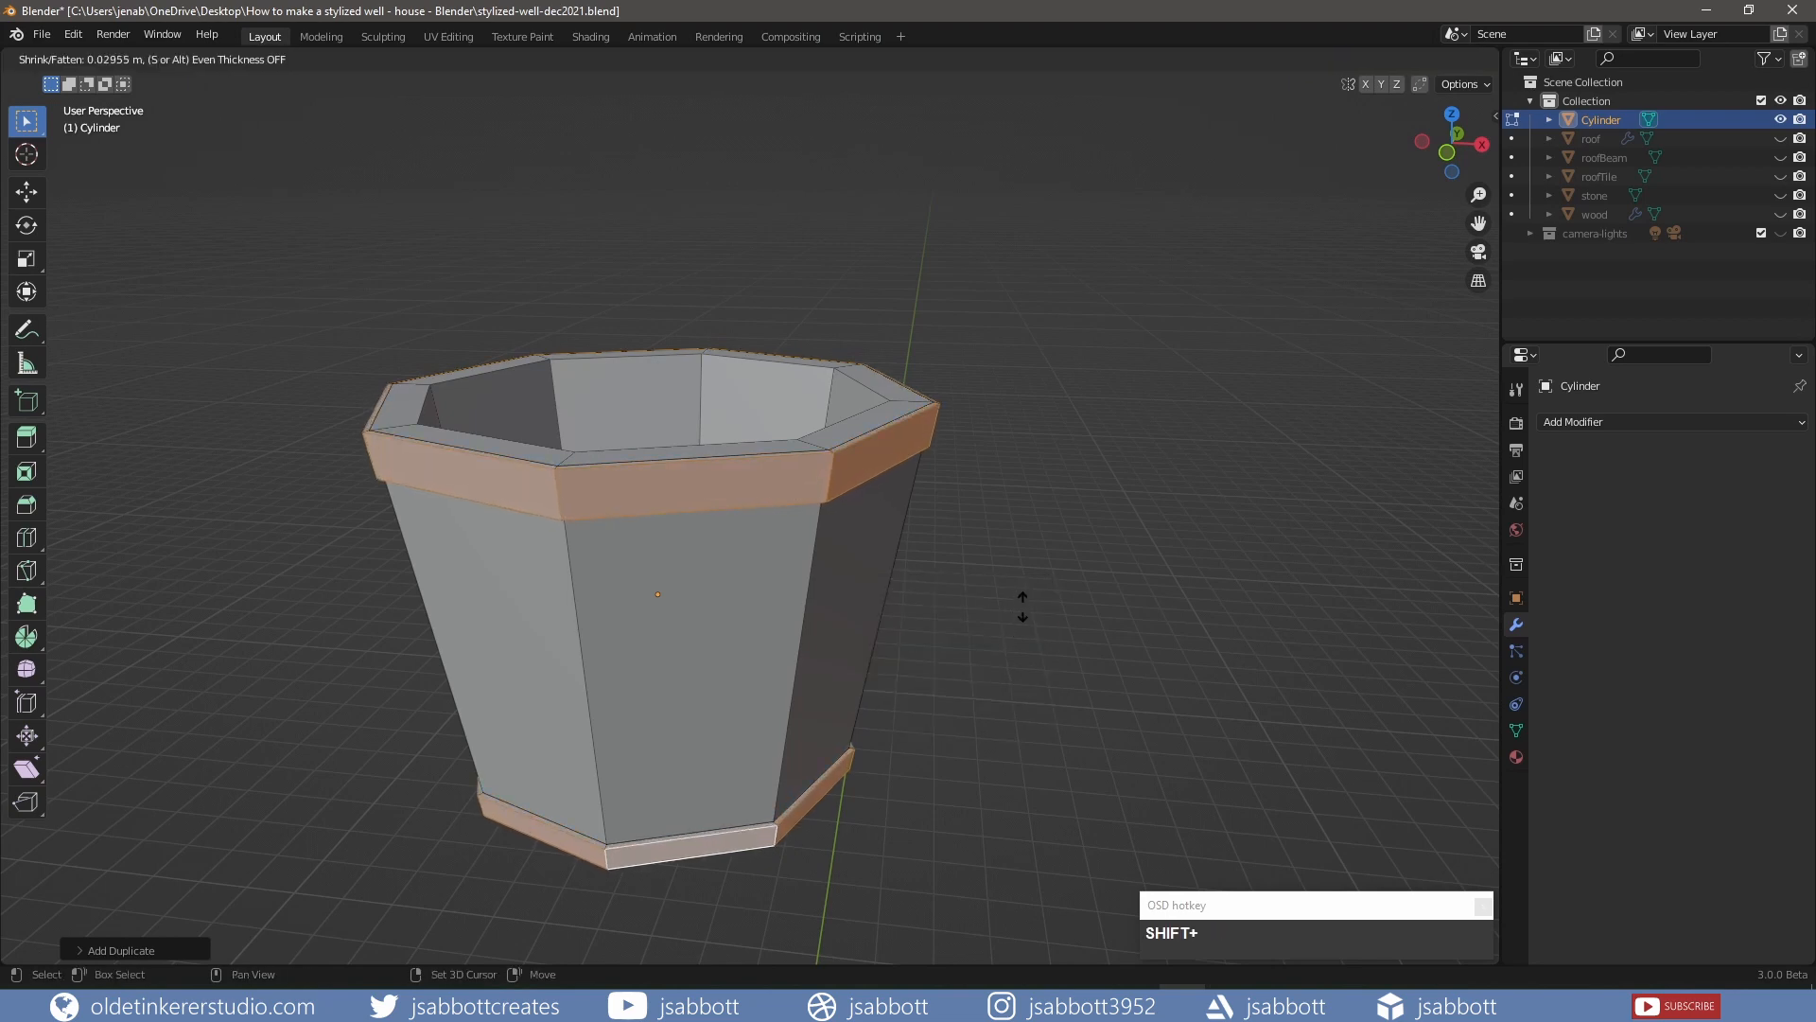
left_click(1022, 611)
key("ctrl+s")
Select the vertical edges around the bucket's outer wall between the top and bottom bands
key("2")
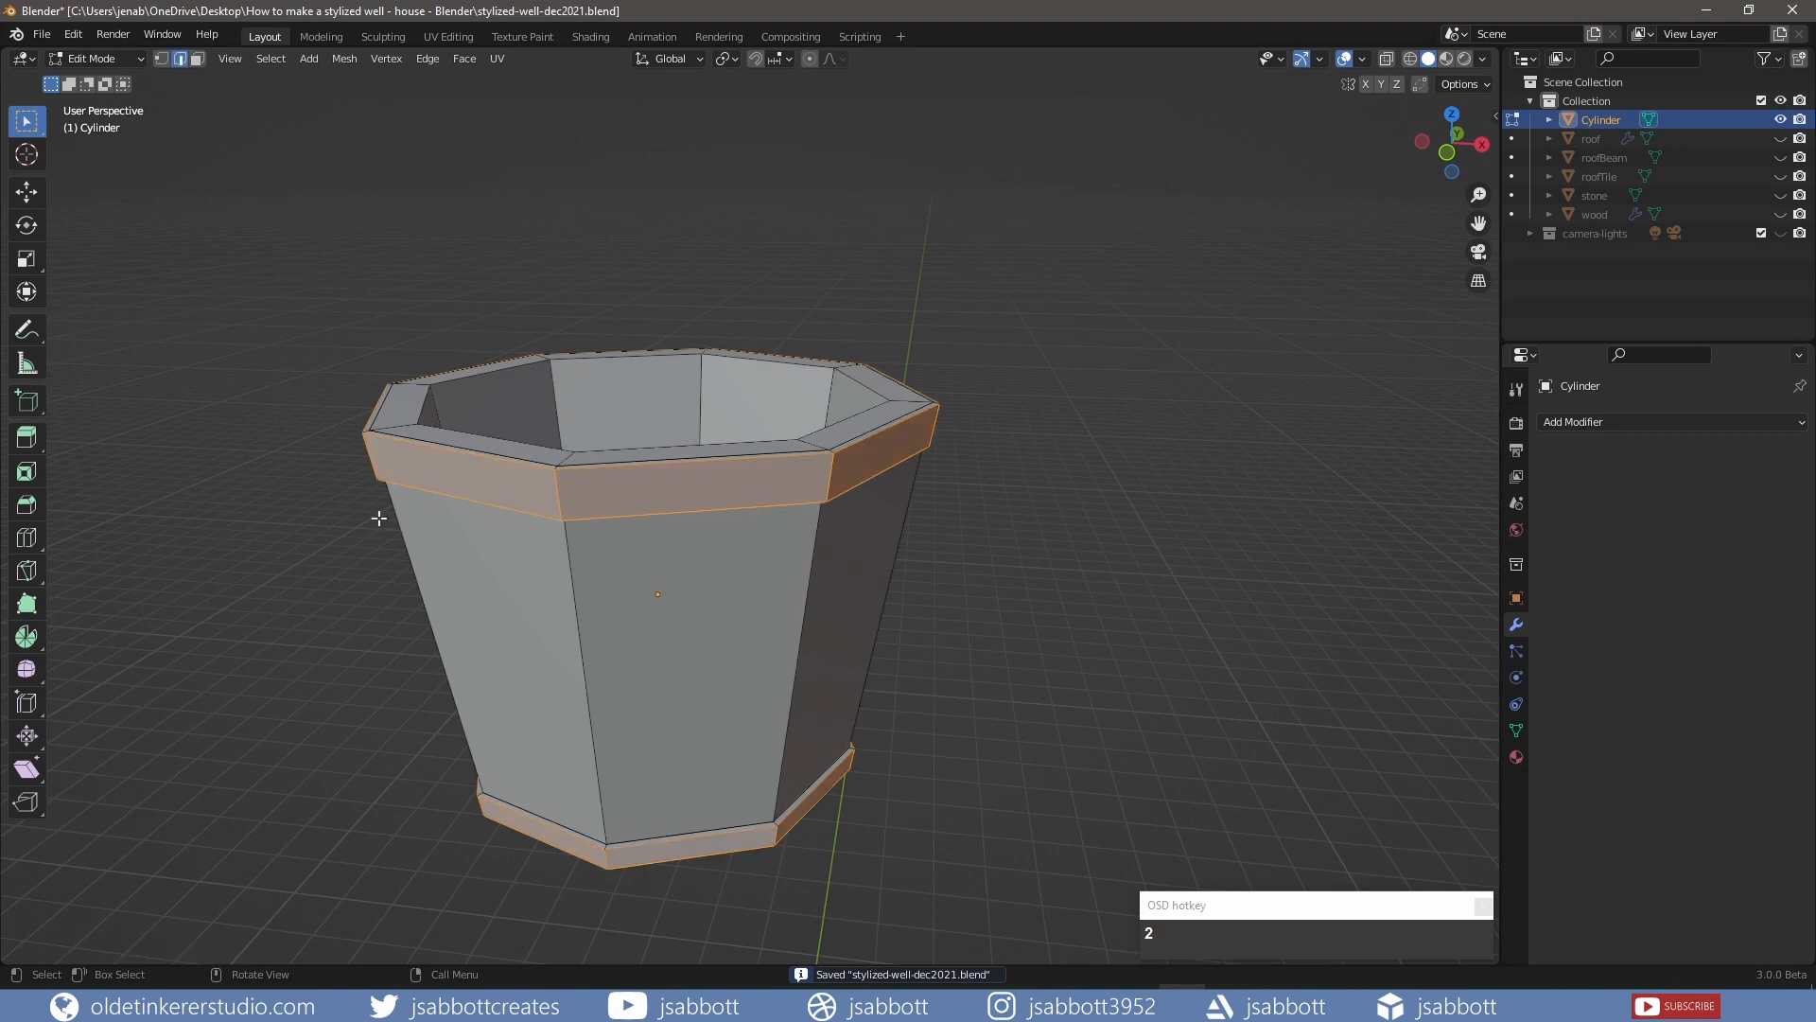
left_click(574, 593)
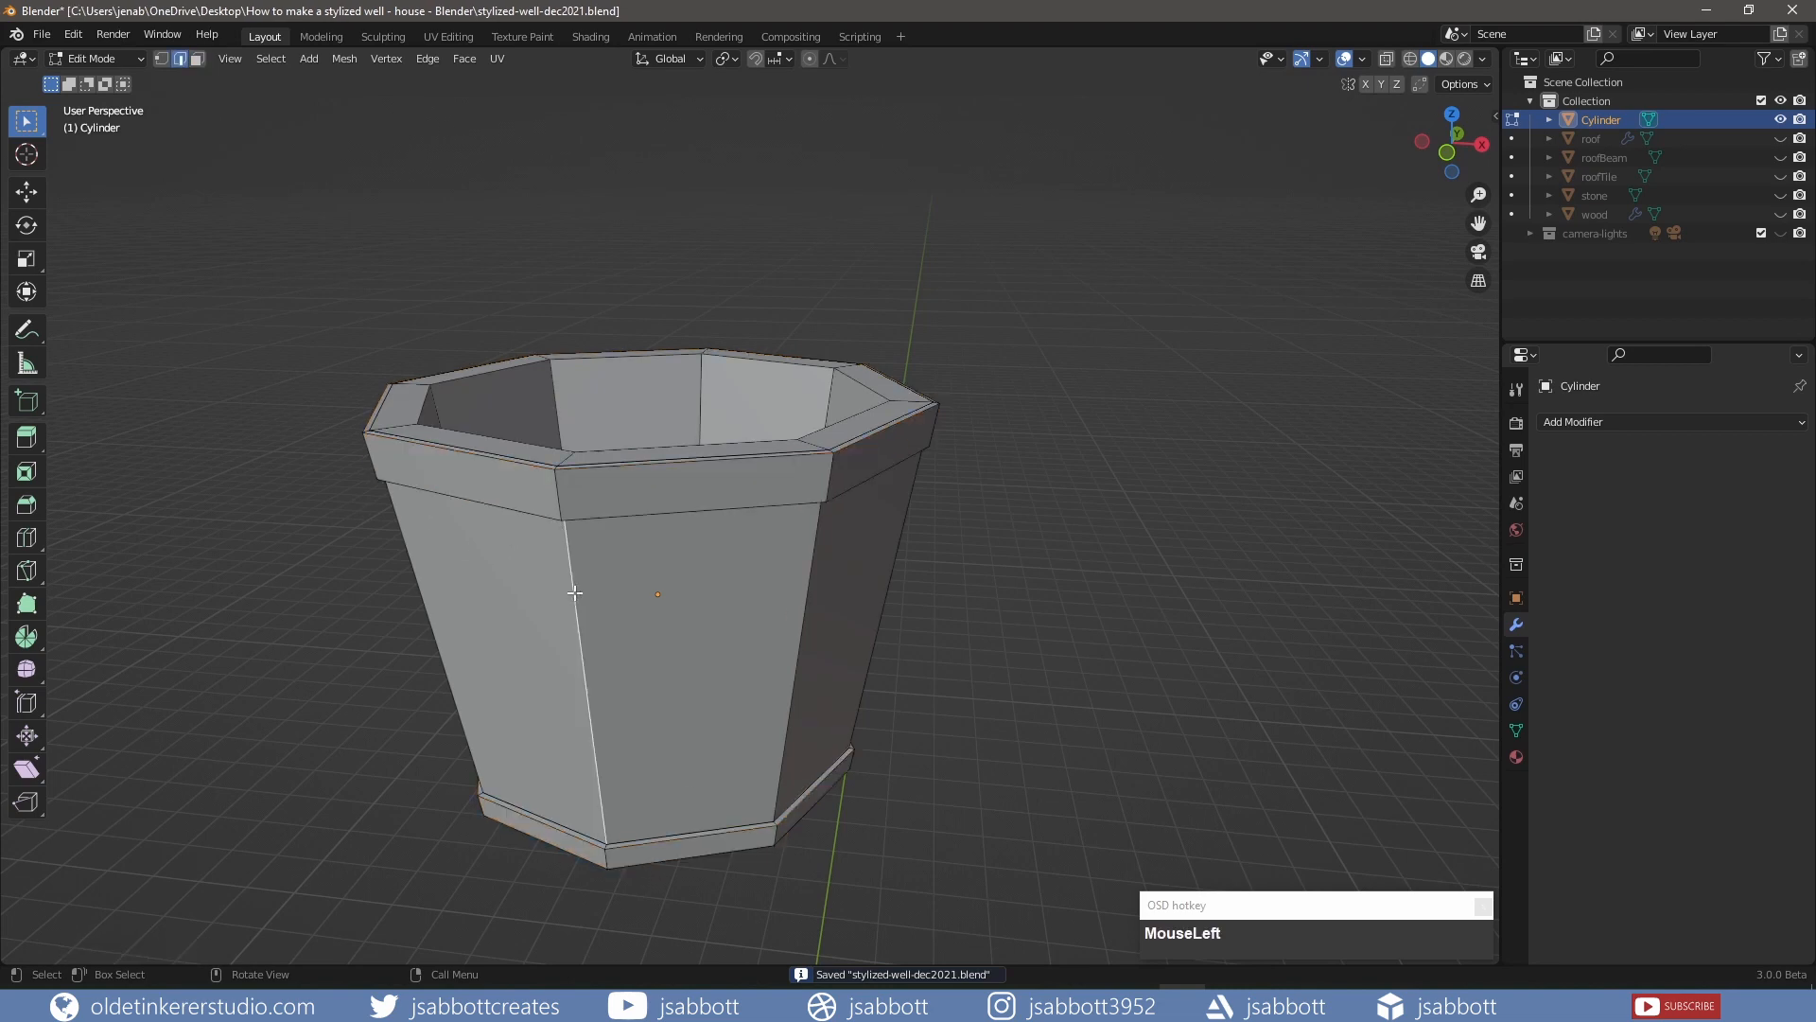
left_click(807, 587, "shift")
left_click(893, 571, "shift")
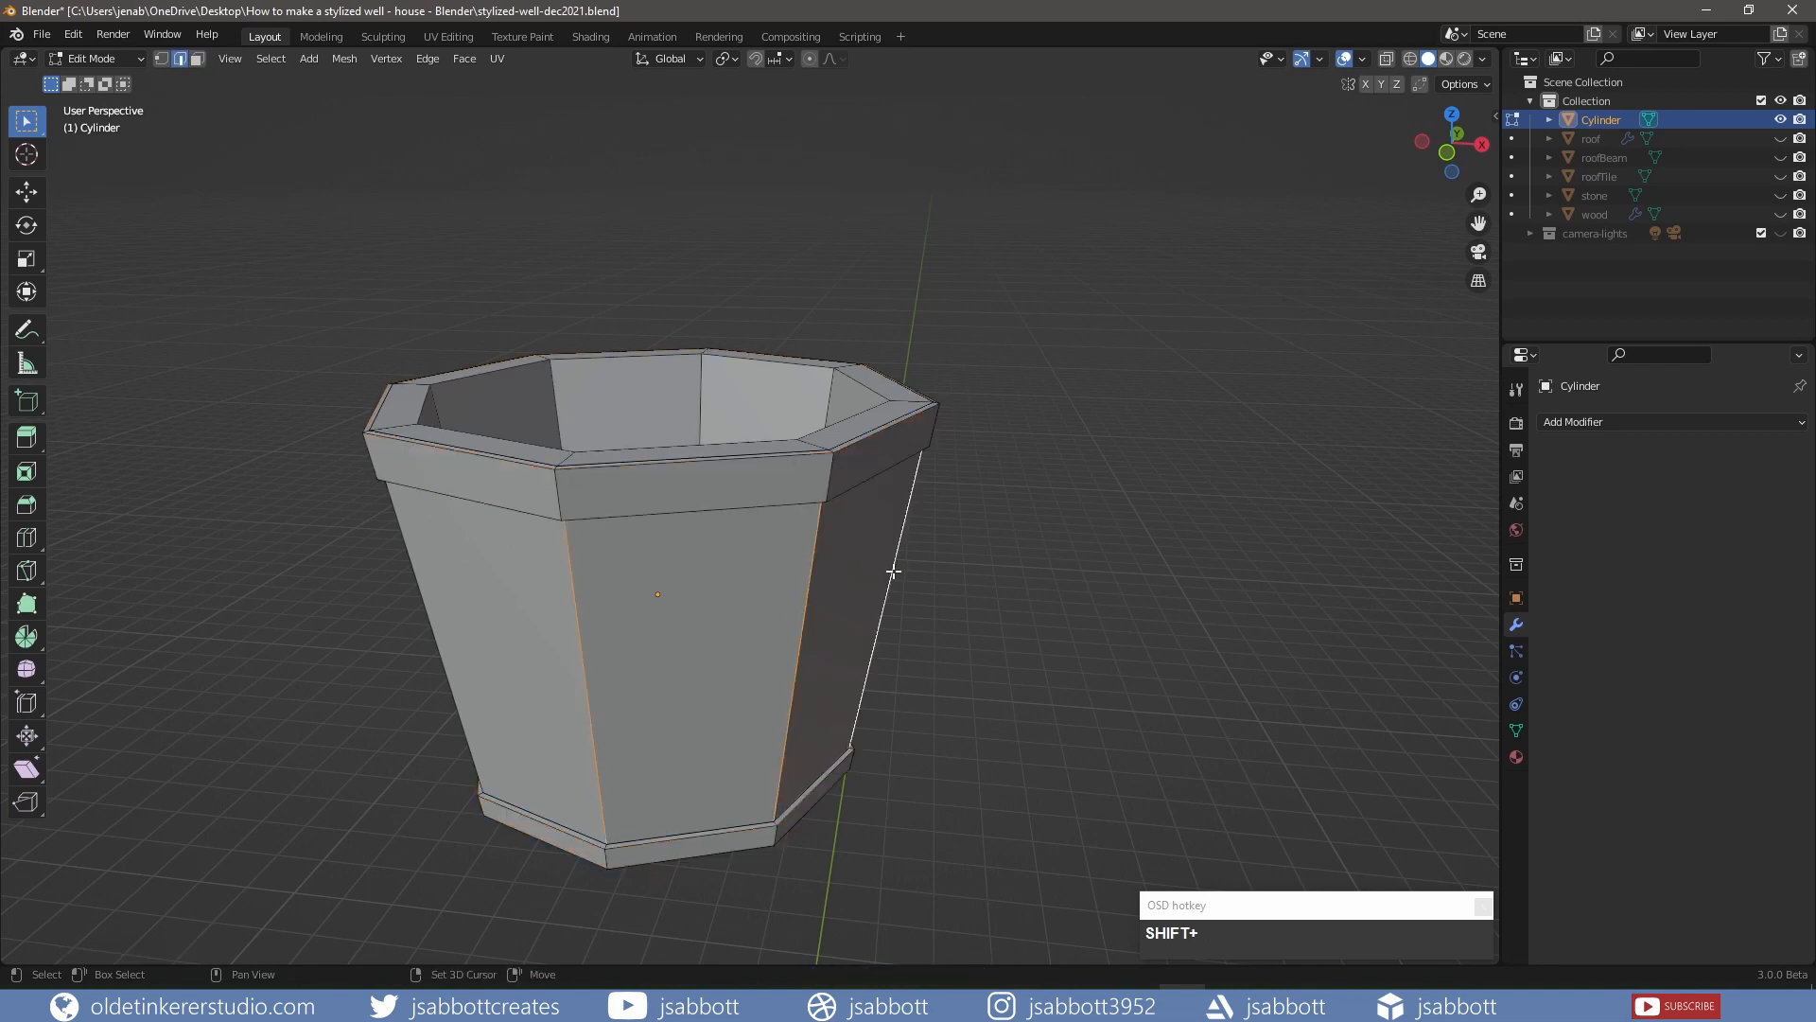
left_click(428, 579, "shift")
middle_click_drag(819, 628, 567, 628)
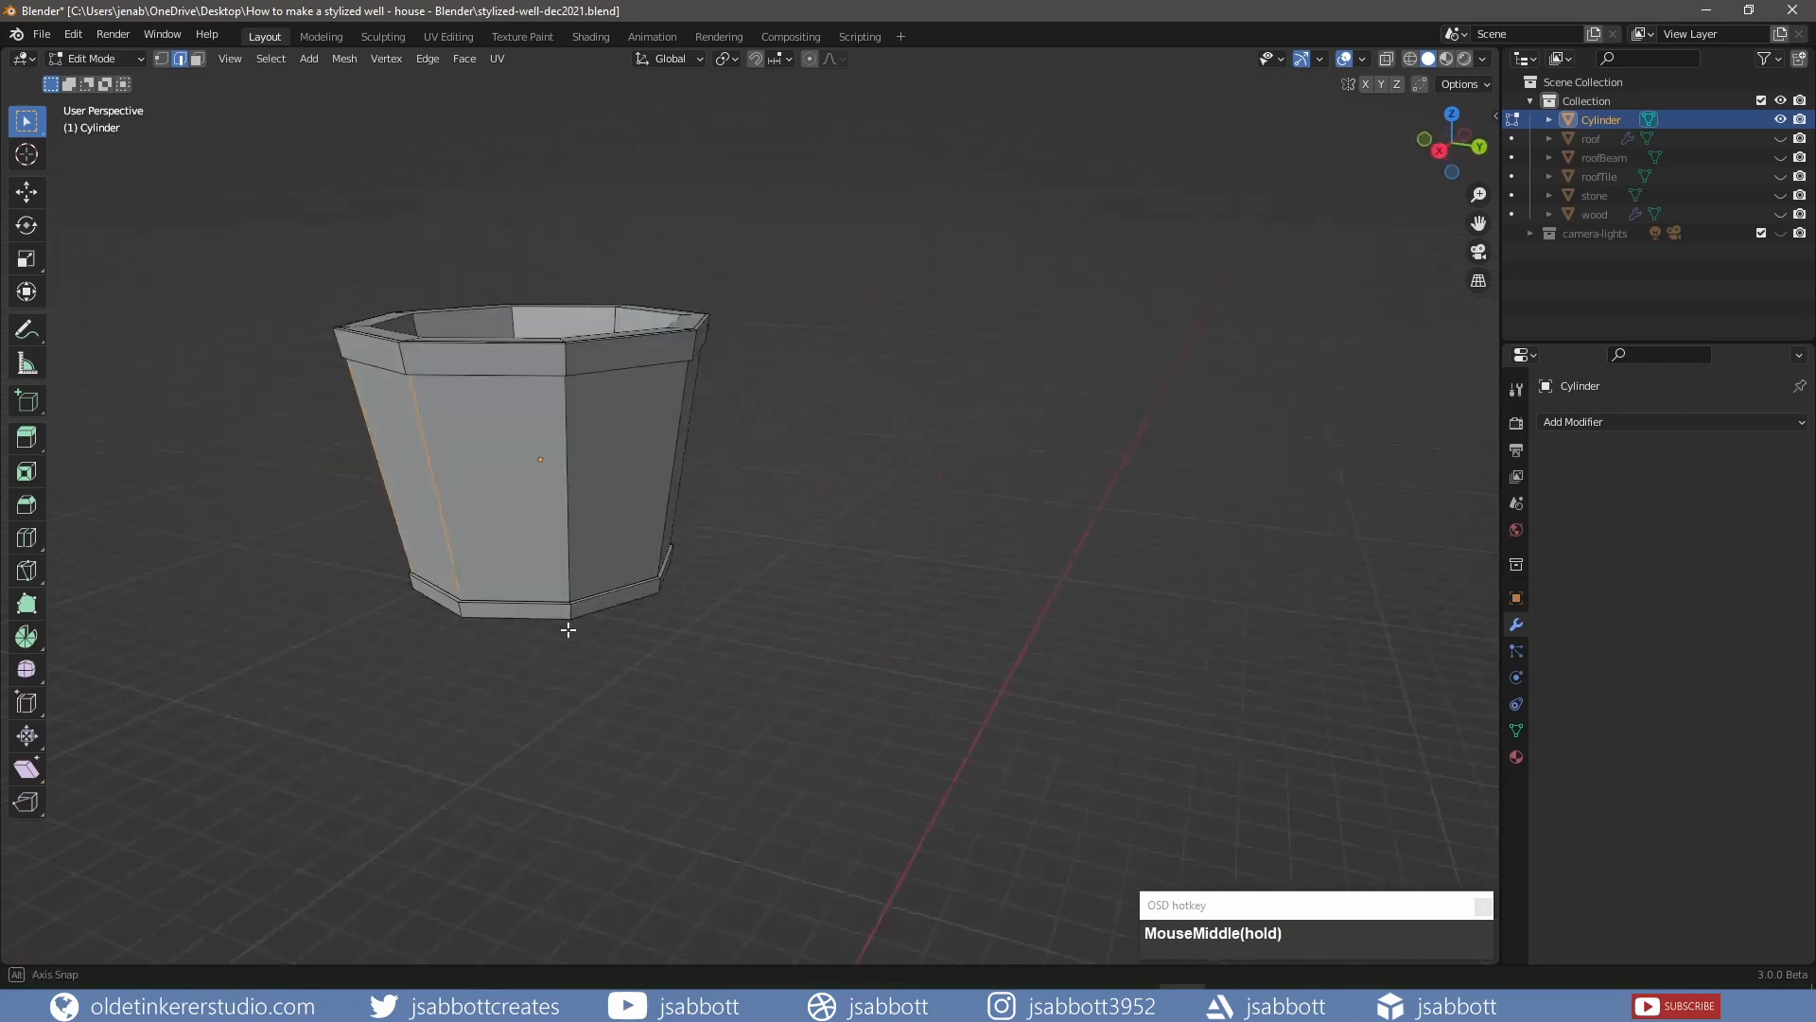
middle_click_drag(668, 476, 576, 482)
middle_click_drag(1160, 502, 577, 502)
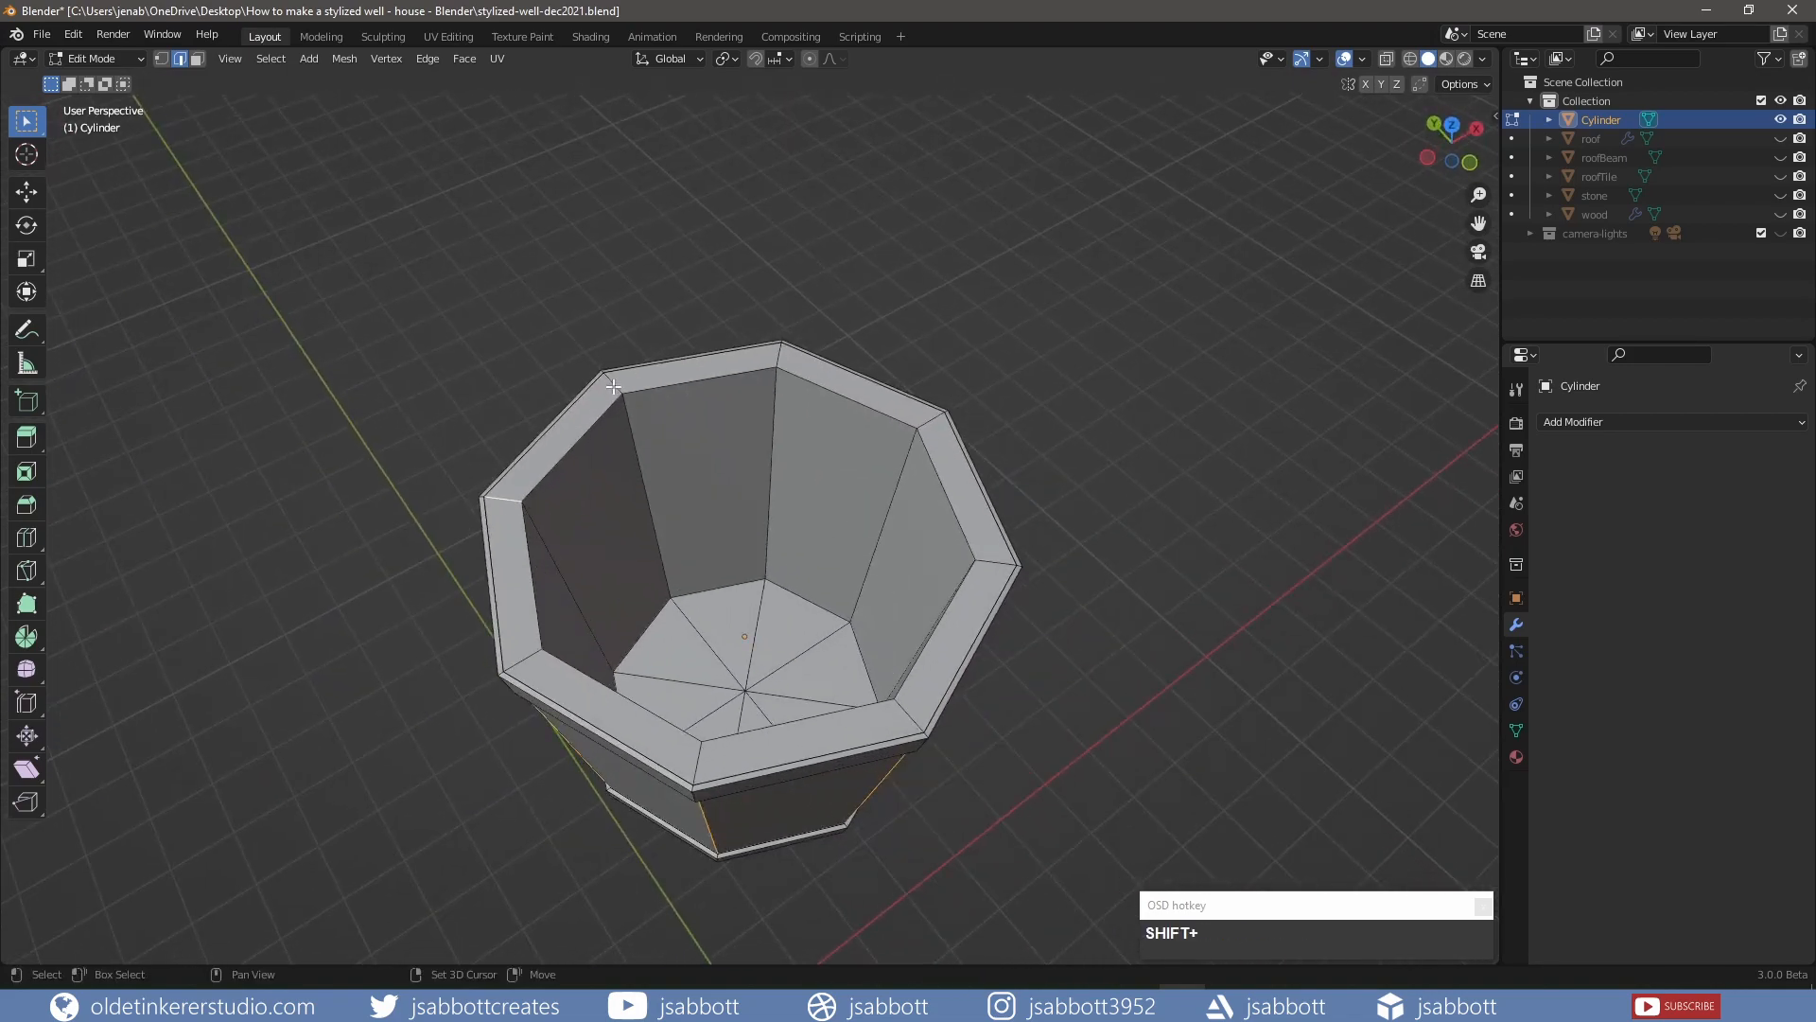
Add the short corner edges across the top face of the rim to the selection
left_click(780, 357, "shift")
left_click(934, 424, "shift")
left_click(987, 562, "shift")
left_click(902, 710, "shift")
left_click(702, 754, "shift")
left_click(530, 662, "shift")
Extend the selection with the vertical edges on the bucket's inner wall, going all the way around
left_click(581, 611, "shift")
left_click(656, 536, "shift")
left_click(768, 533, "shift")
left_click(877, 542, "shift")
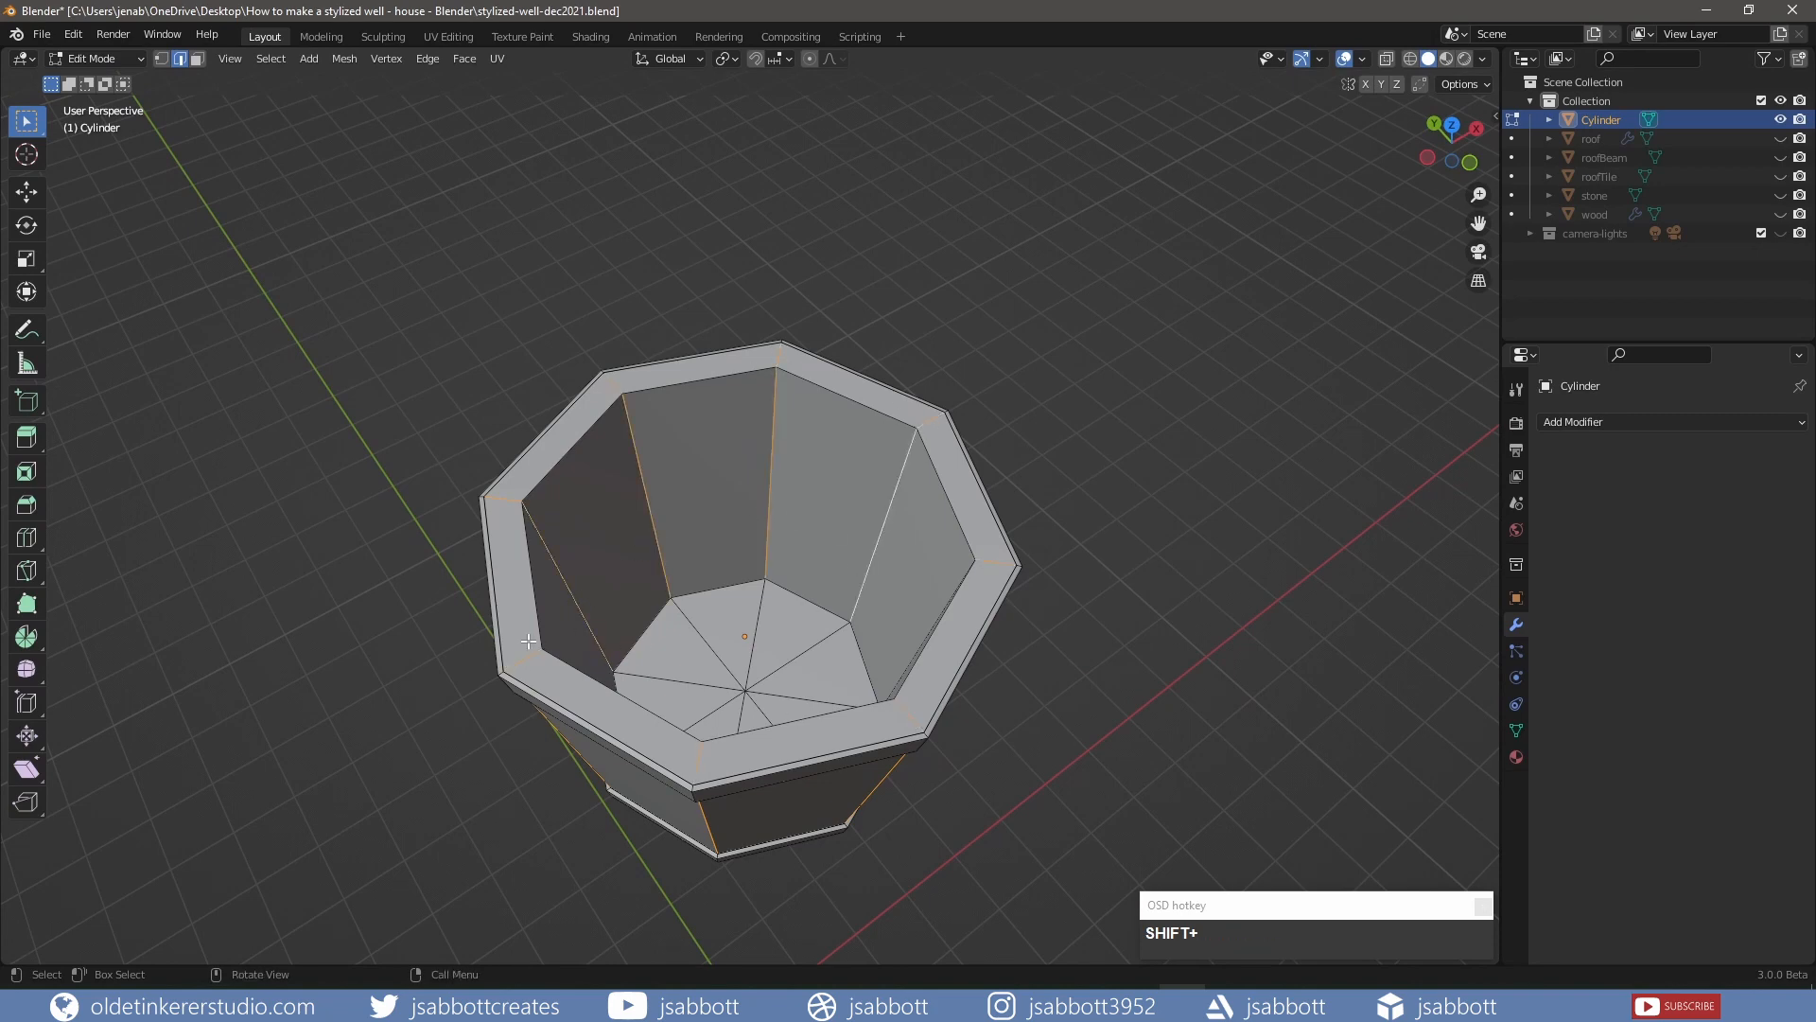
middle_click_drag(877, 542, 794, 649)
left_click(1046, 349, "shift")
left_click(949, 297, "shift")
left_click(849, 282, "shift")
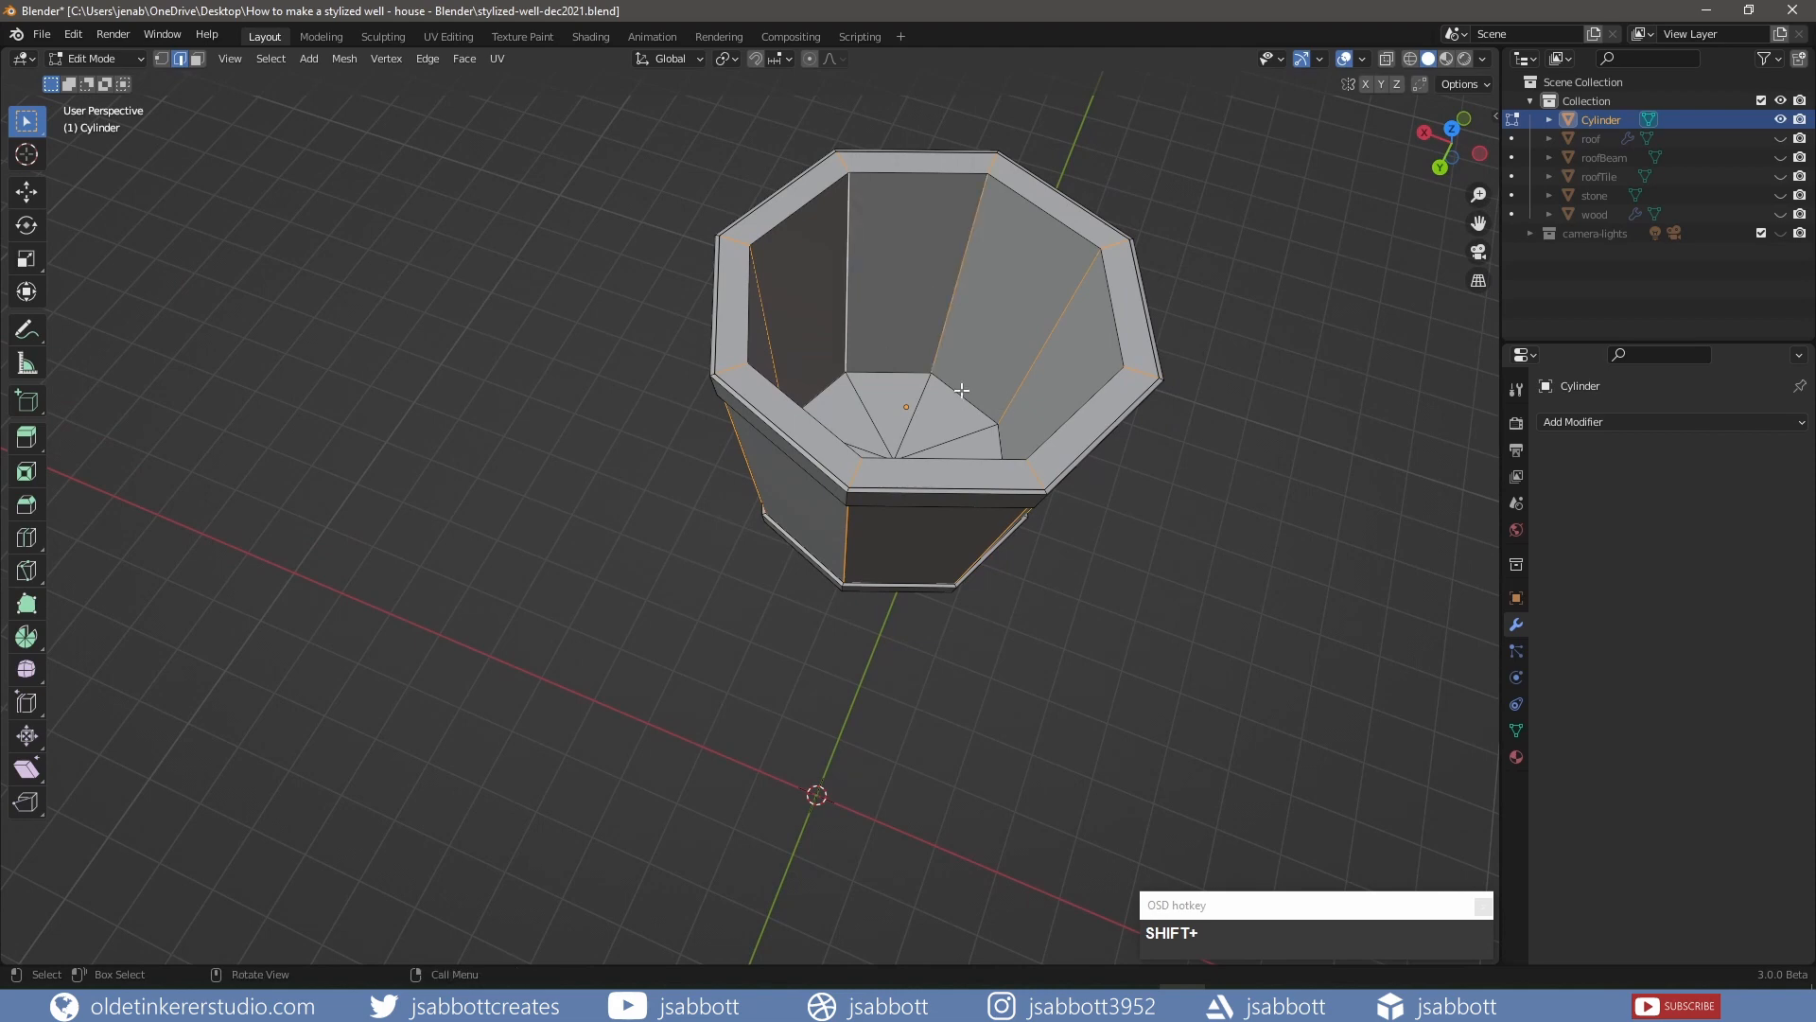
middle_click_drag(727, 402, 984, 425)
left_click(649, 256, "shift")
Bevel the selected wall and rim edges with one segment and a width of about 0.007 m
key("KP_1")
scroll(717, 445, "up", 3)
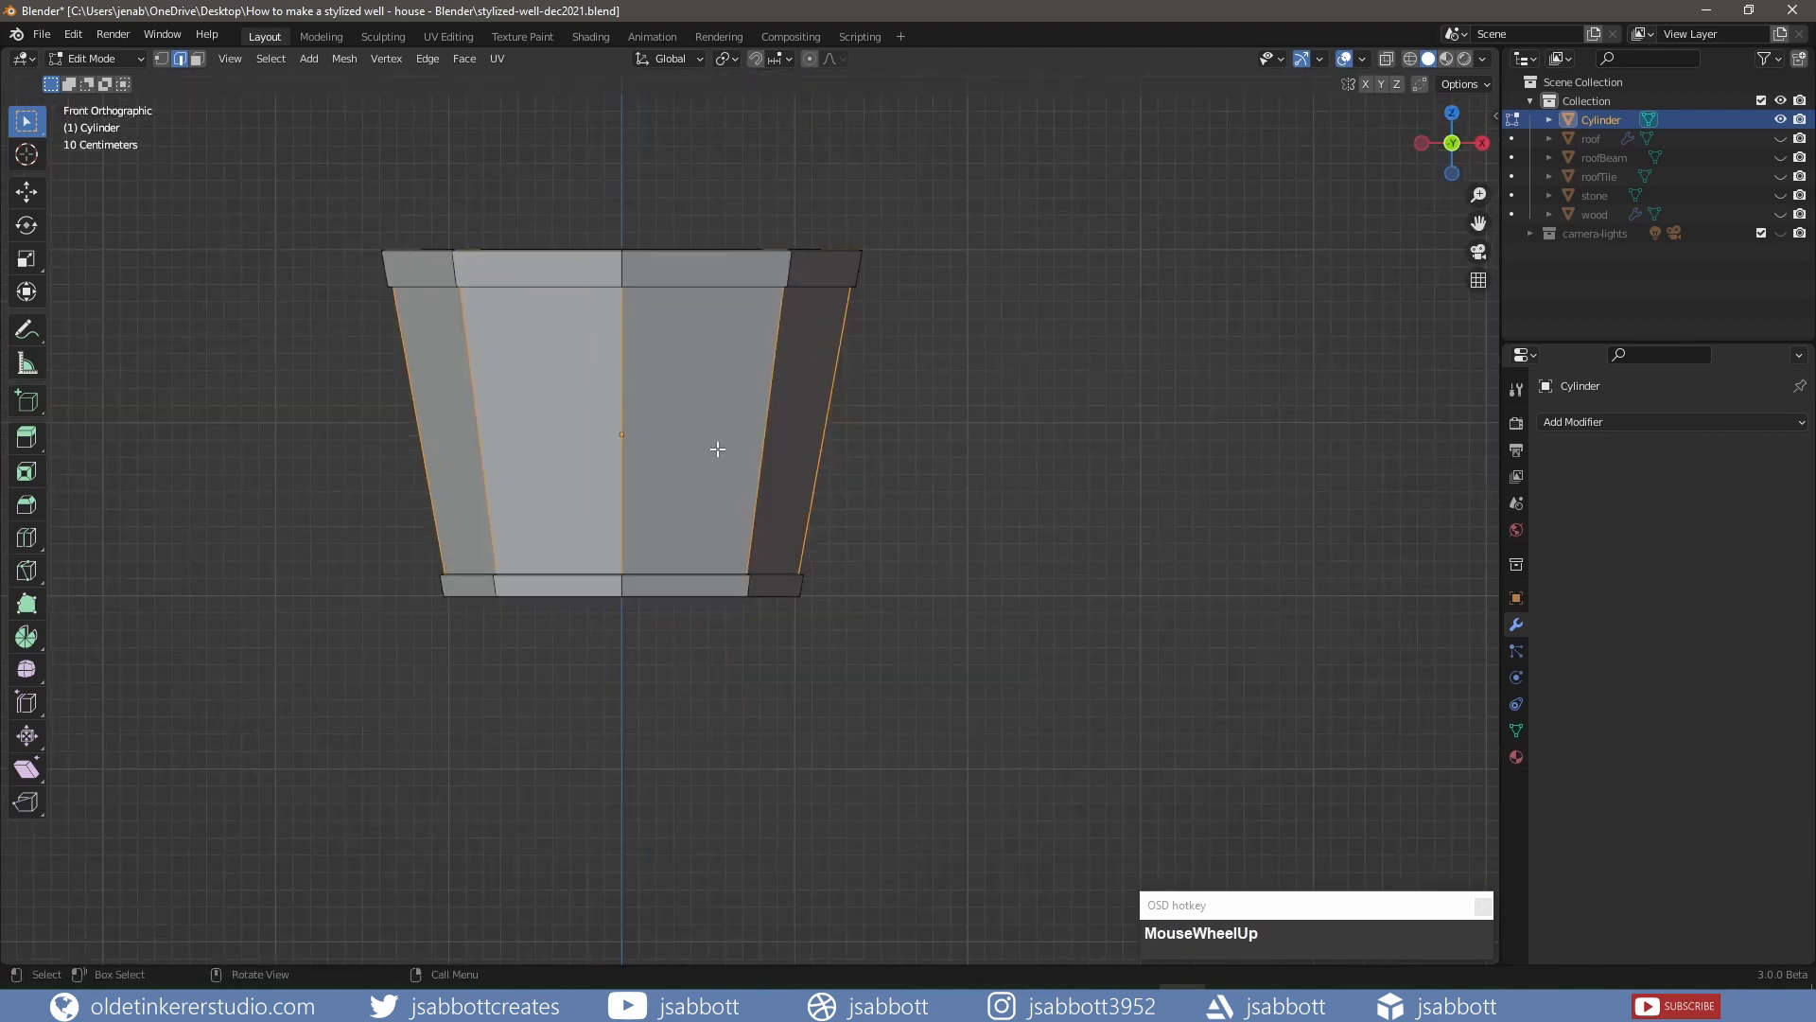
middle_click_drag(688, 397, 787, 486, "shift")
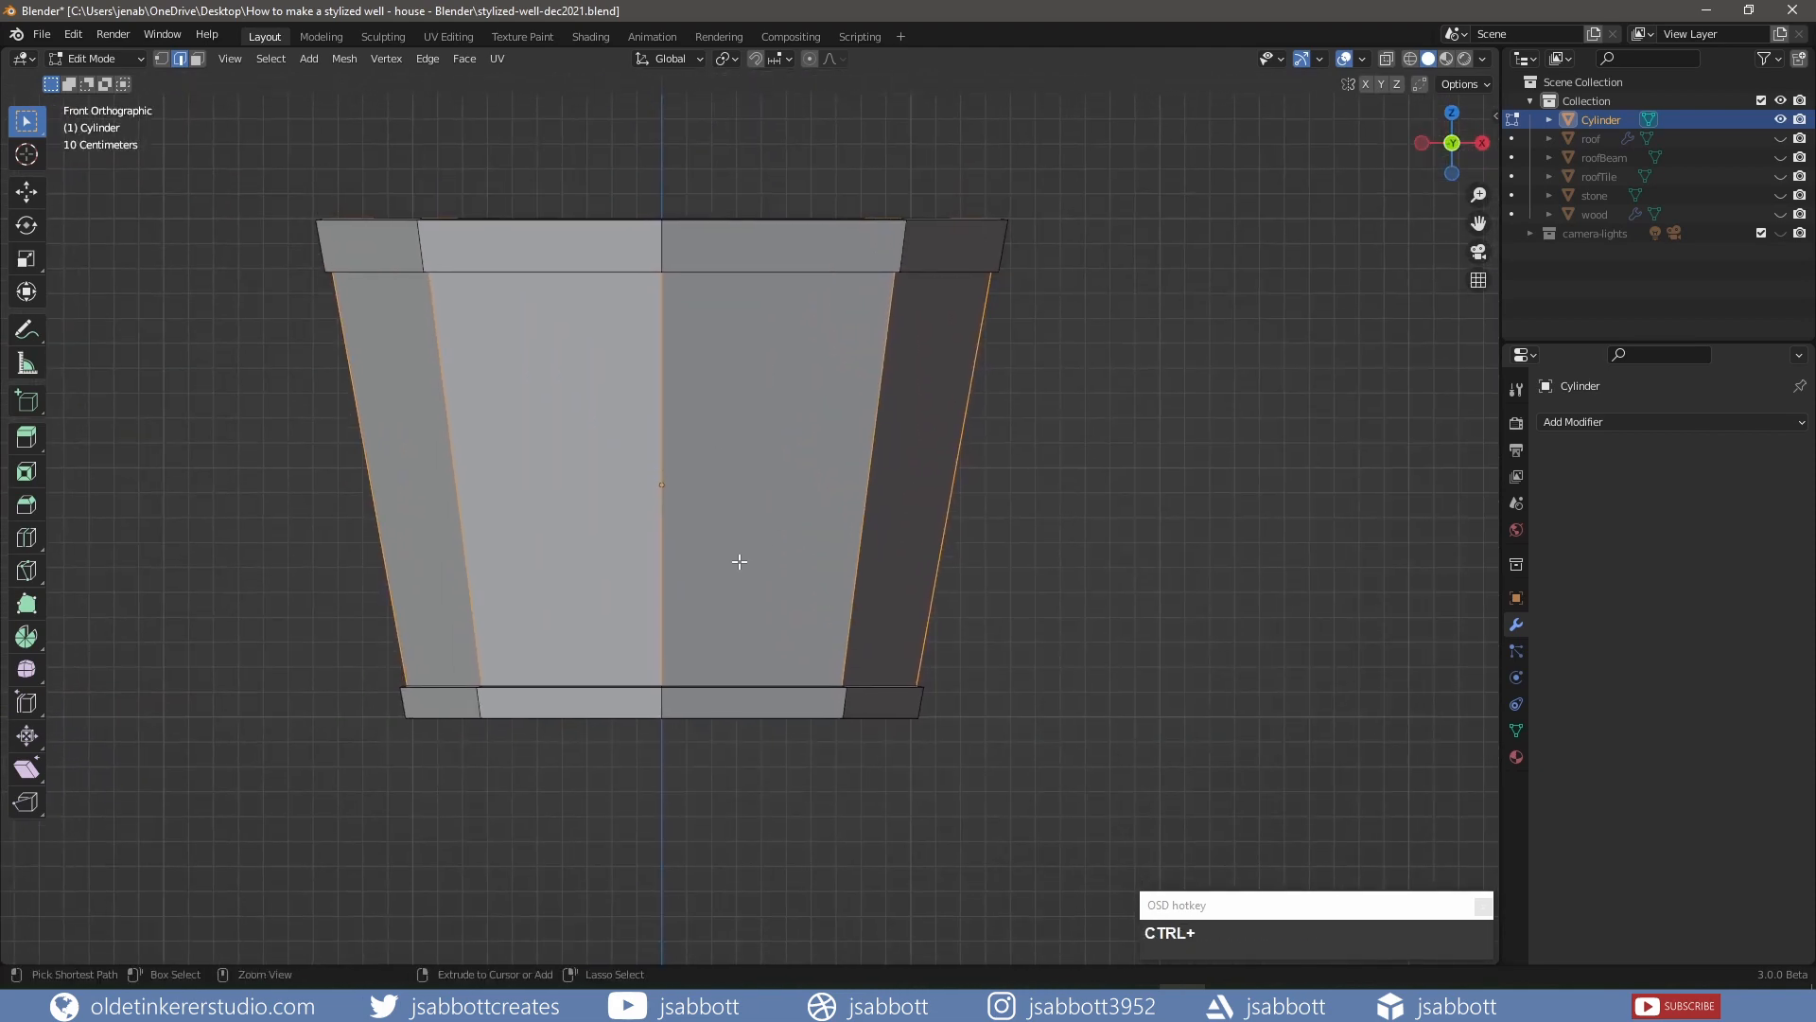
key("ctrl+b")
key("shift")
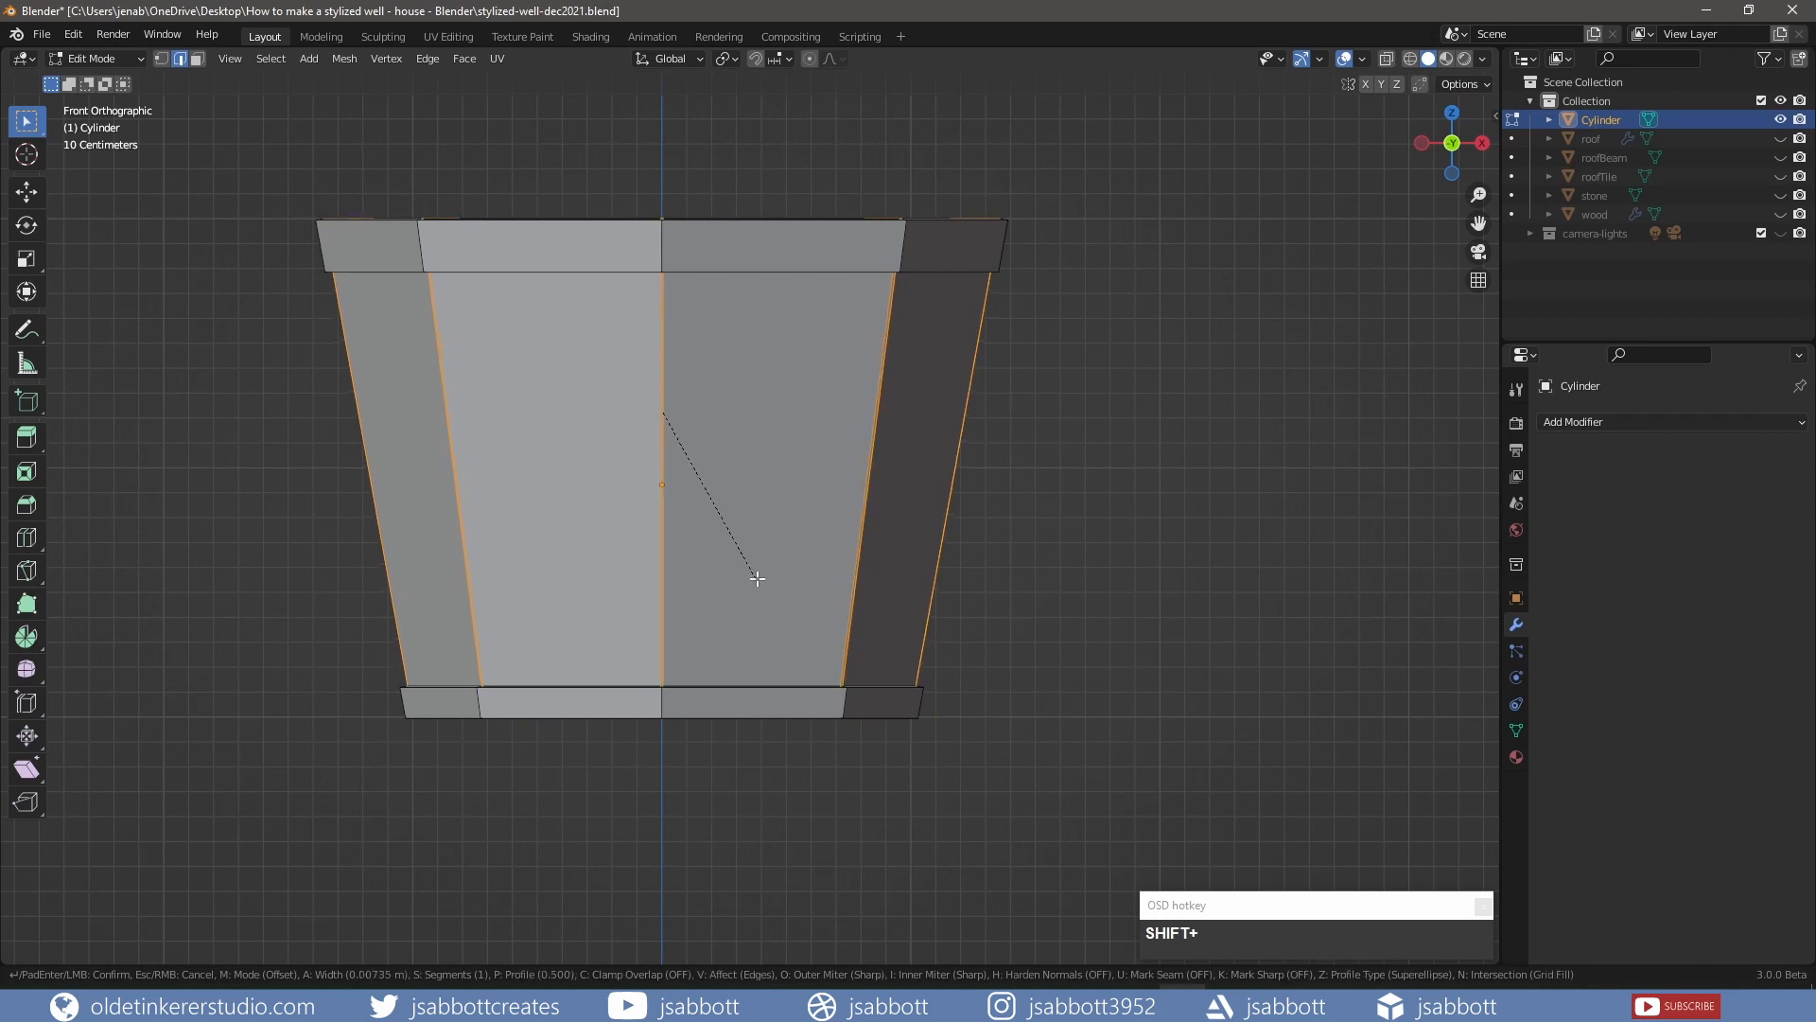
left_click(759, 583)
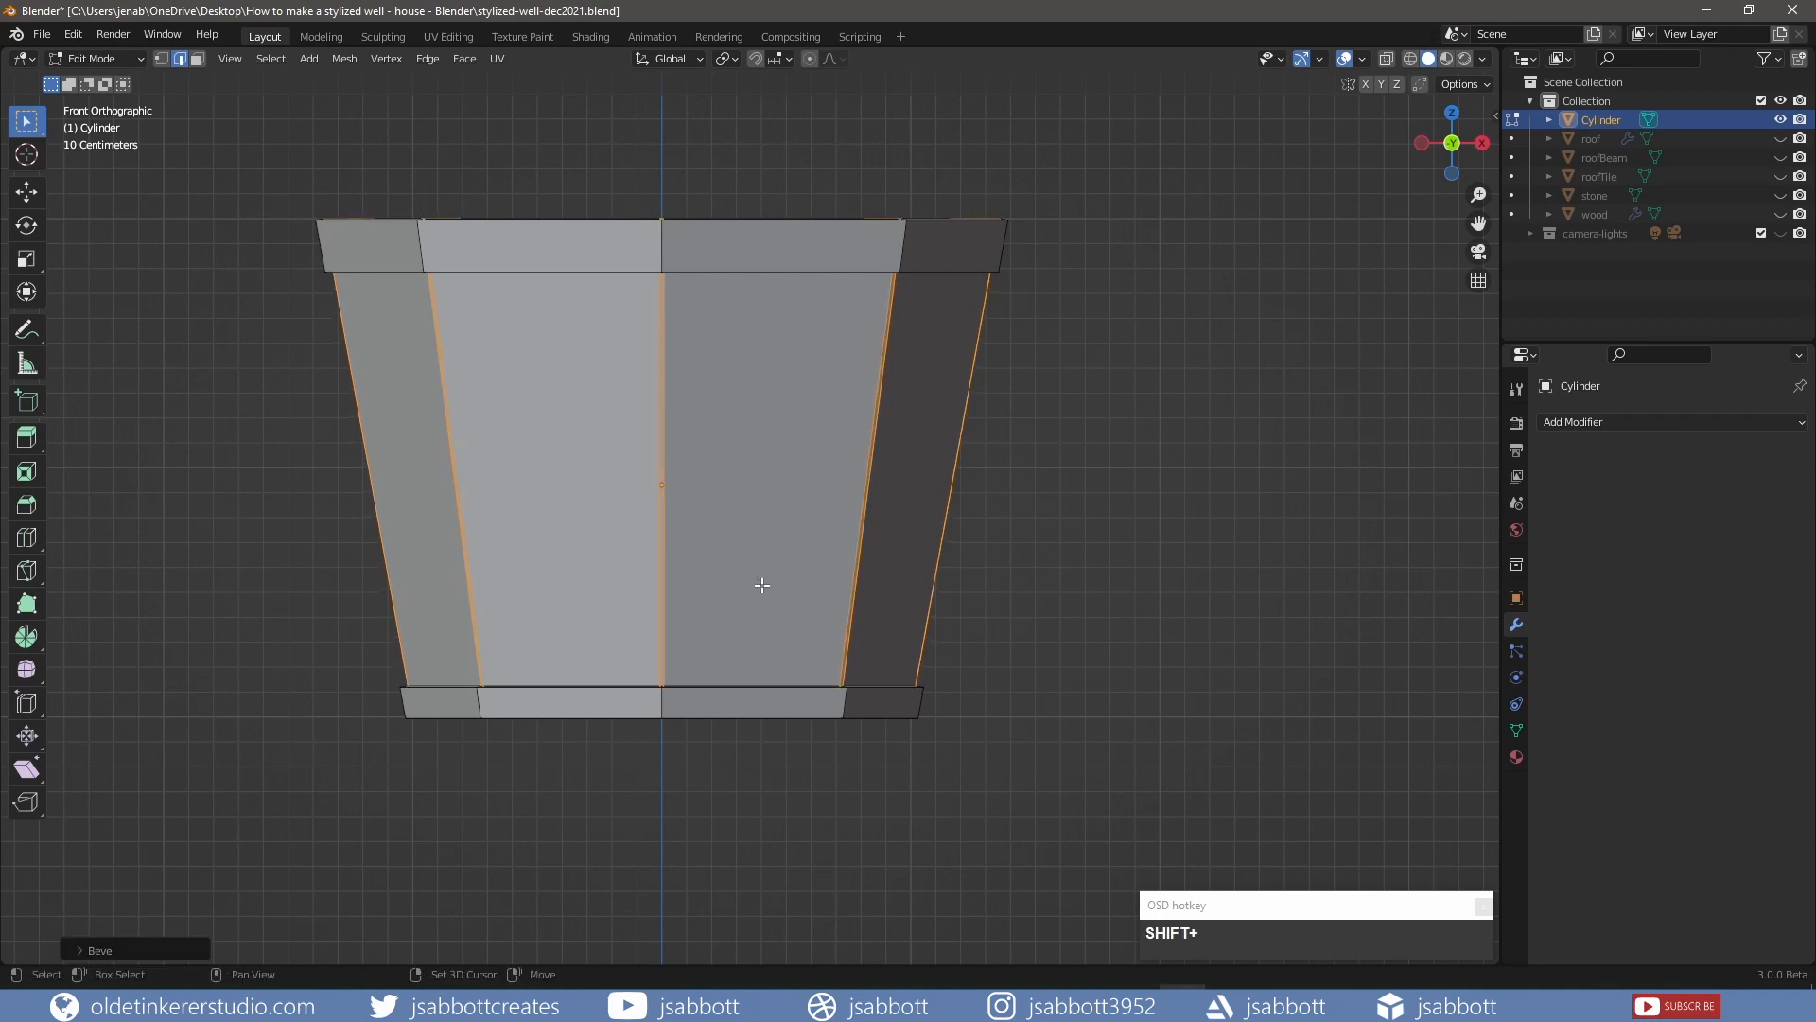
scroll(766, 587, "down", 1)
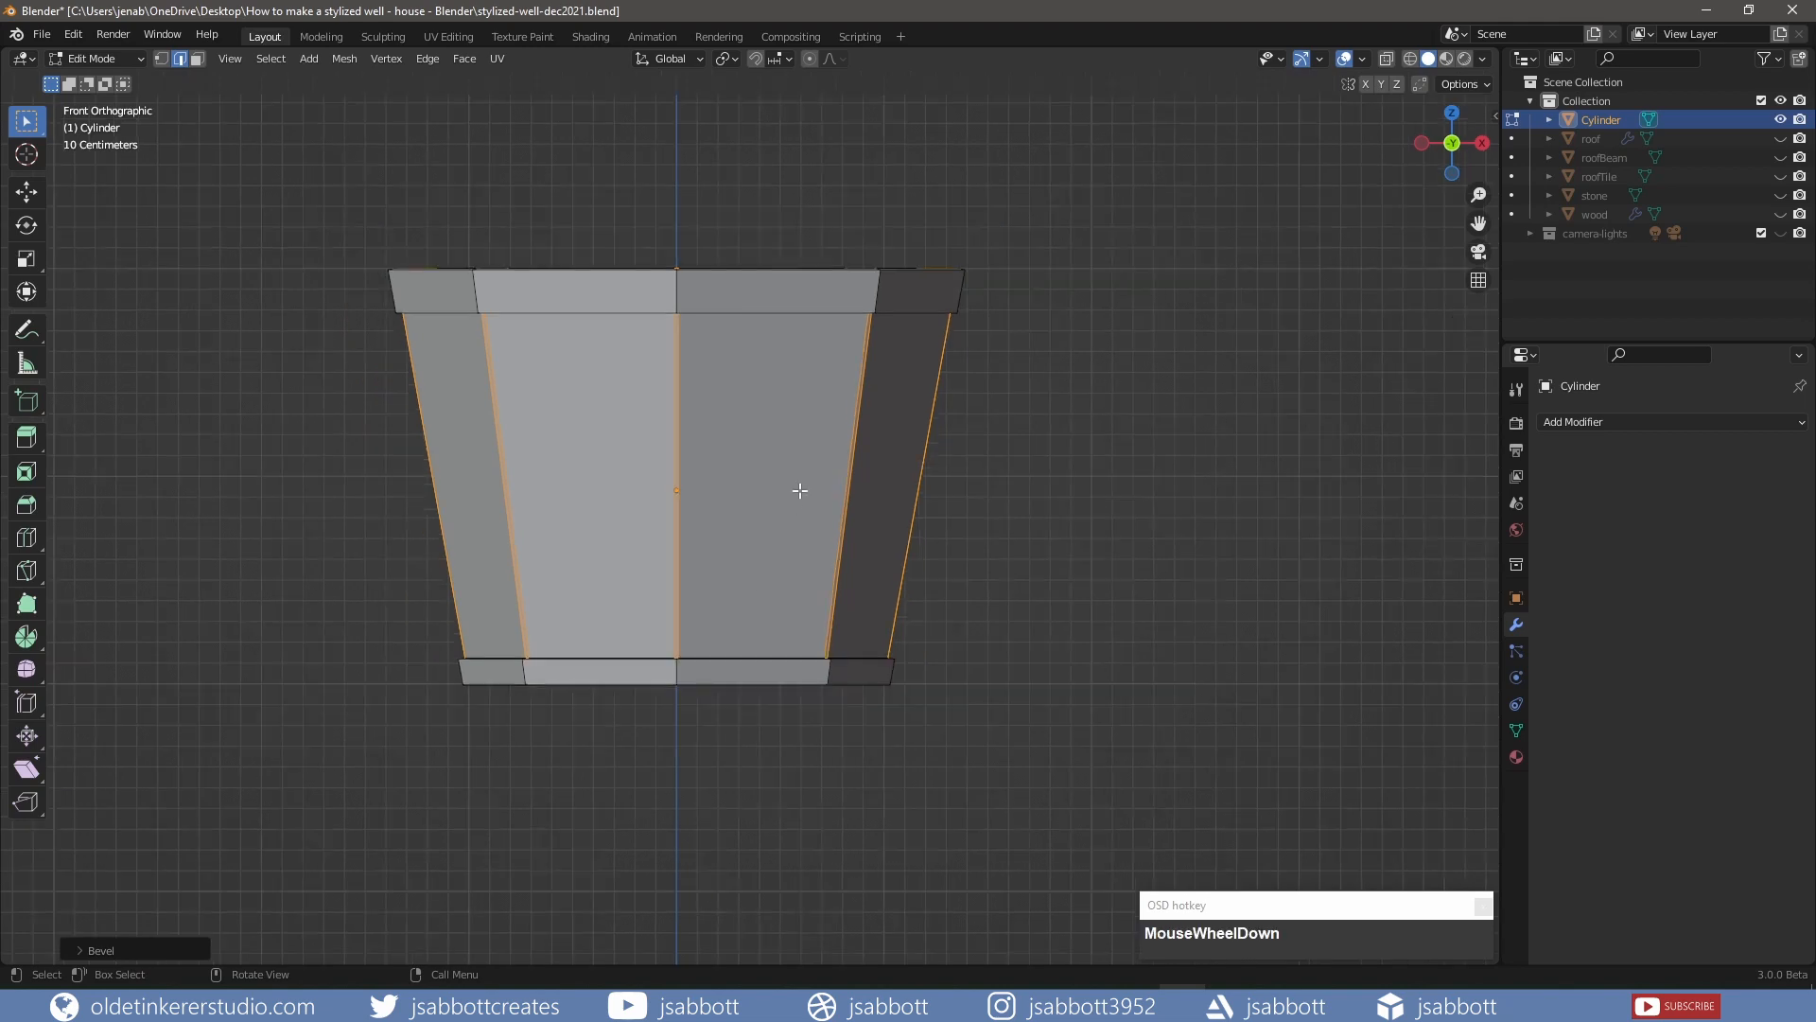
Extrude the narrow beveled strips inward along their normals by about 0.011 m to form grooves between the planks
middle_click_drag(794, 486, 1011, 653)
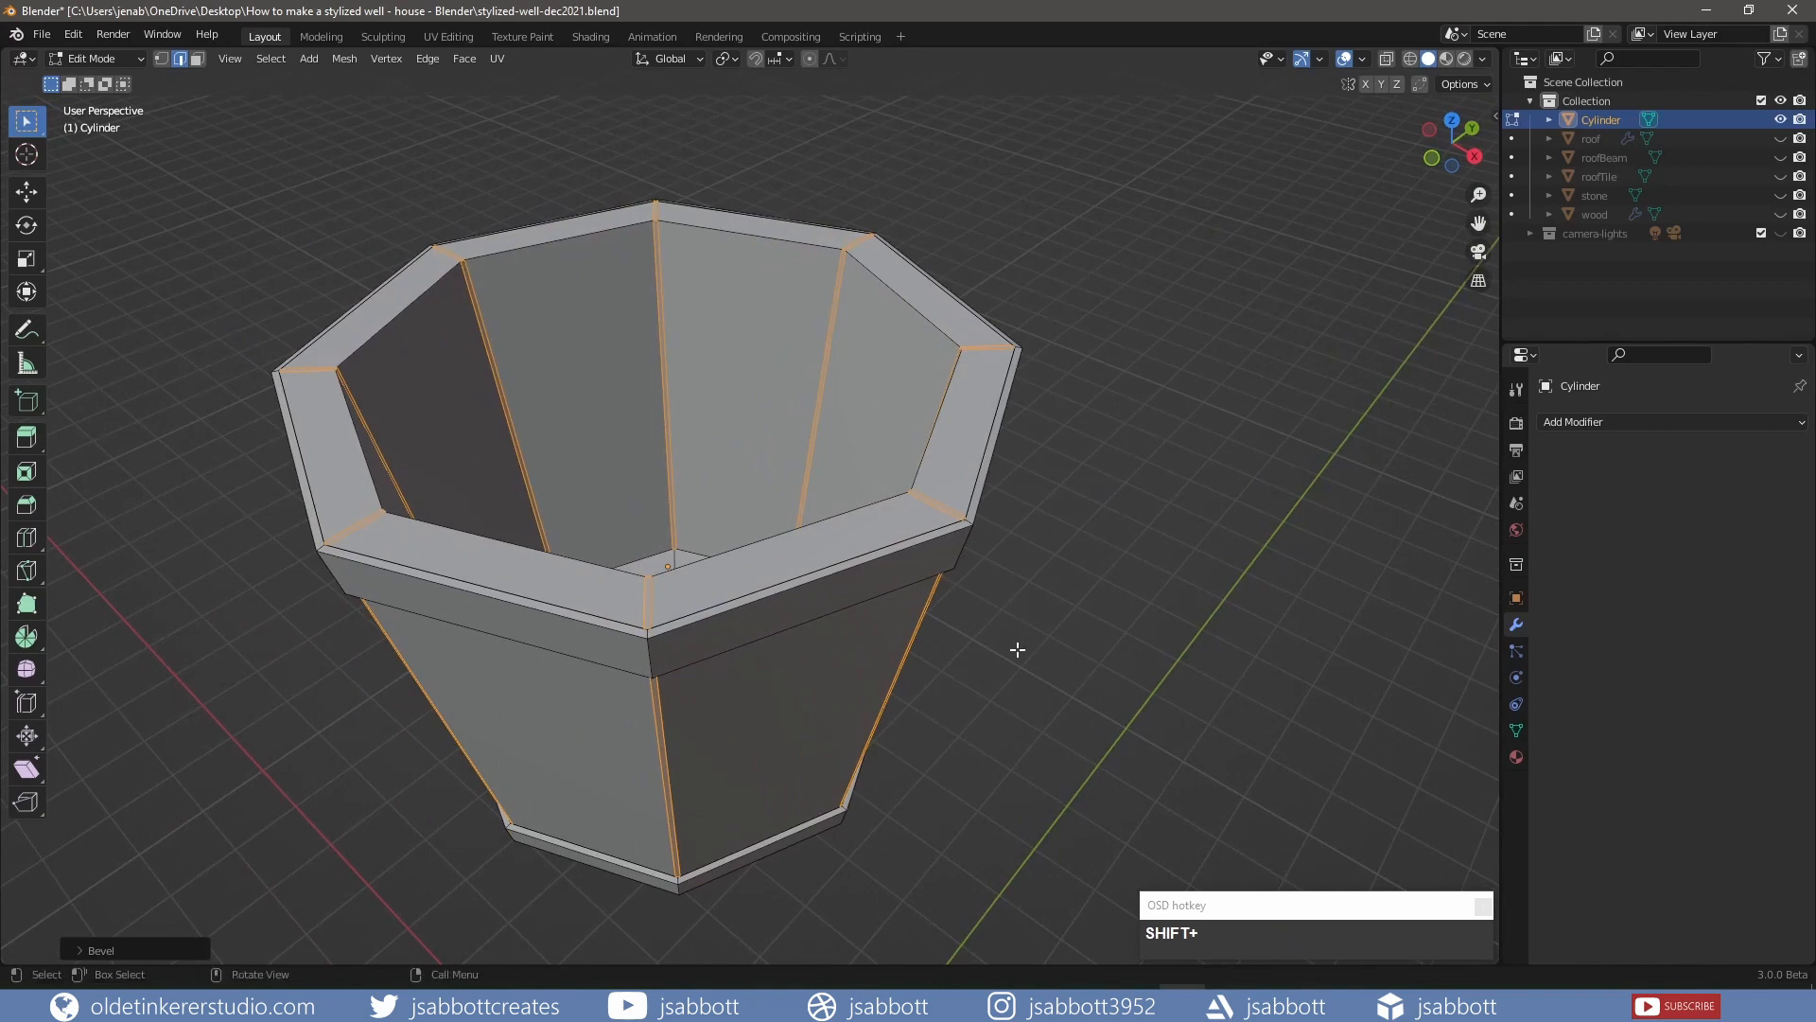
key("alt+e")
left_click(1012, 656)
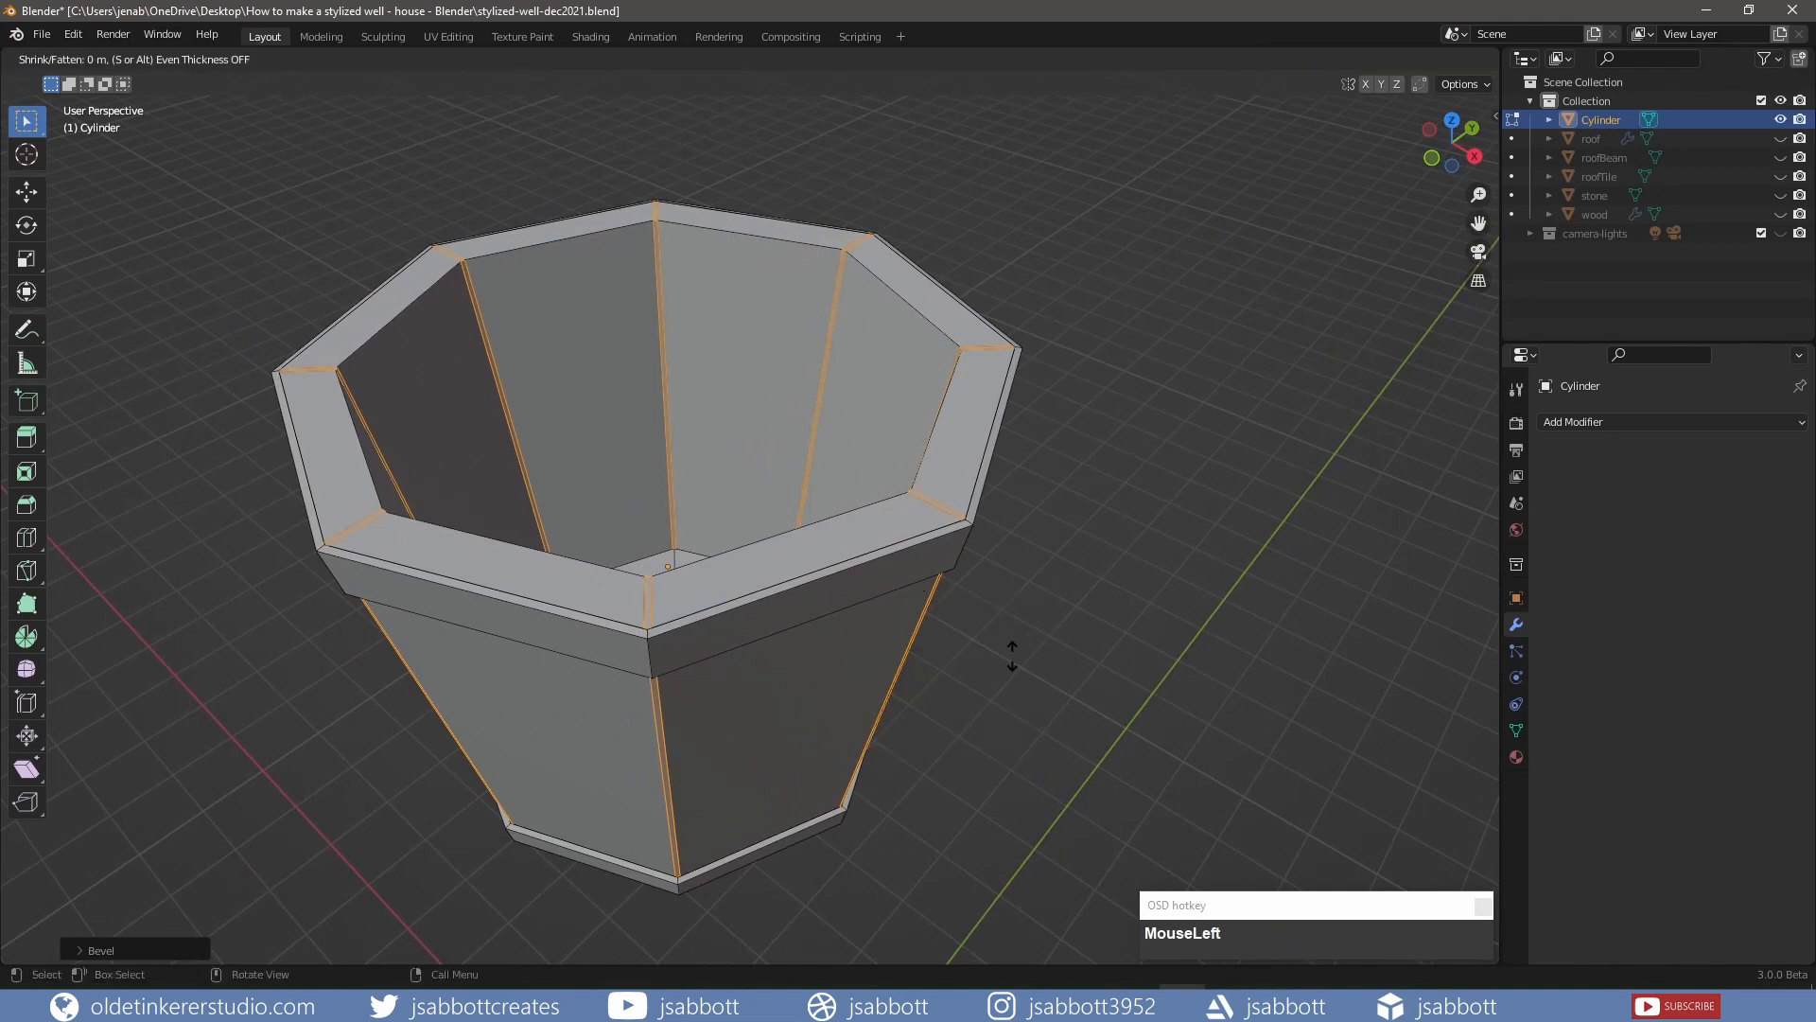
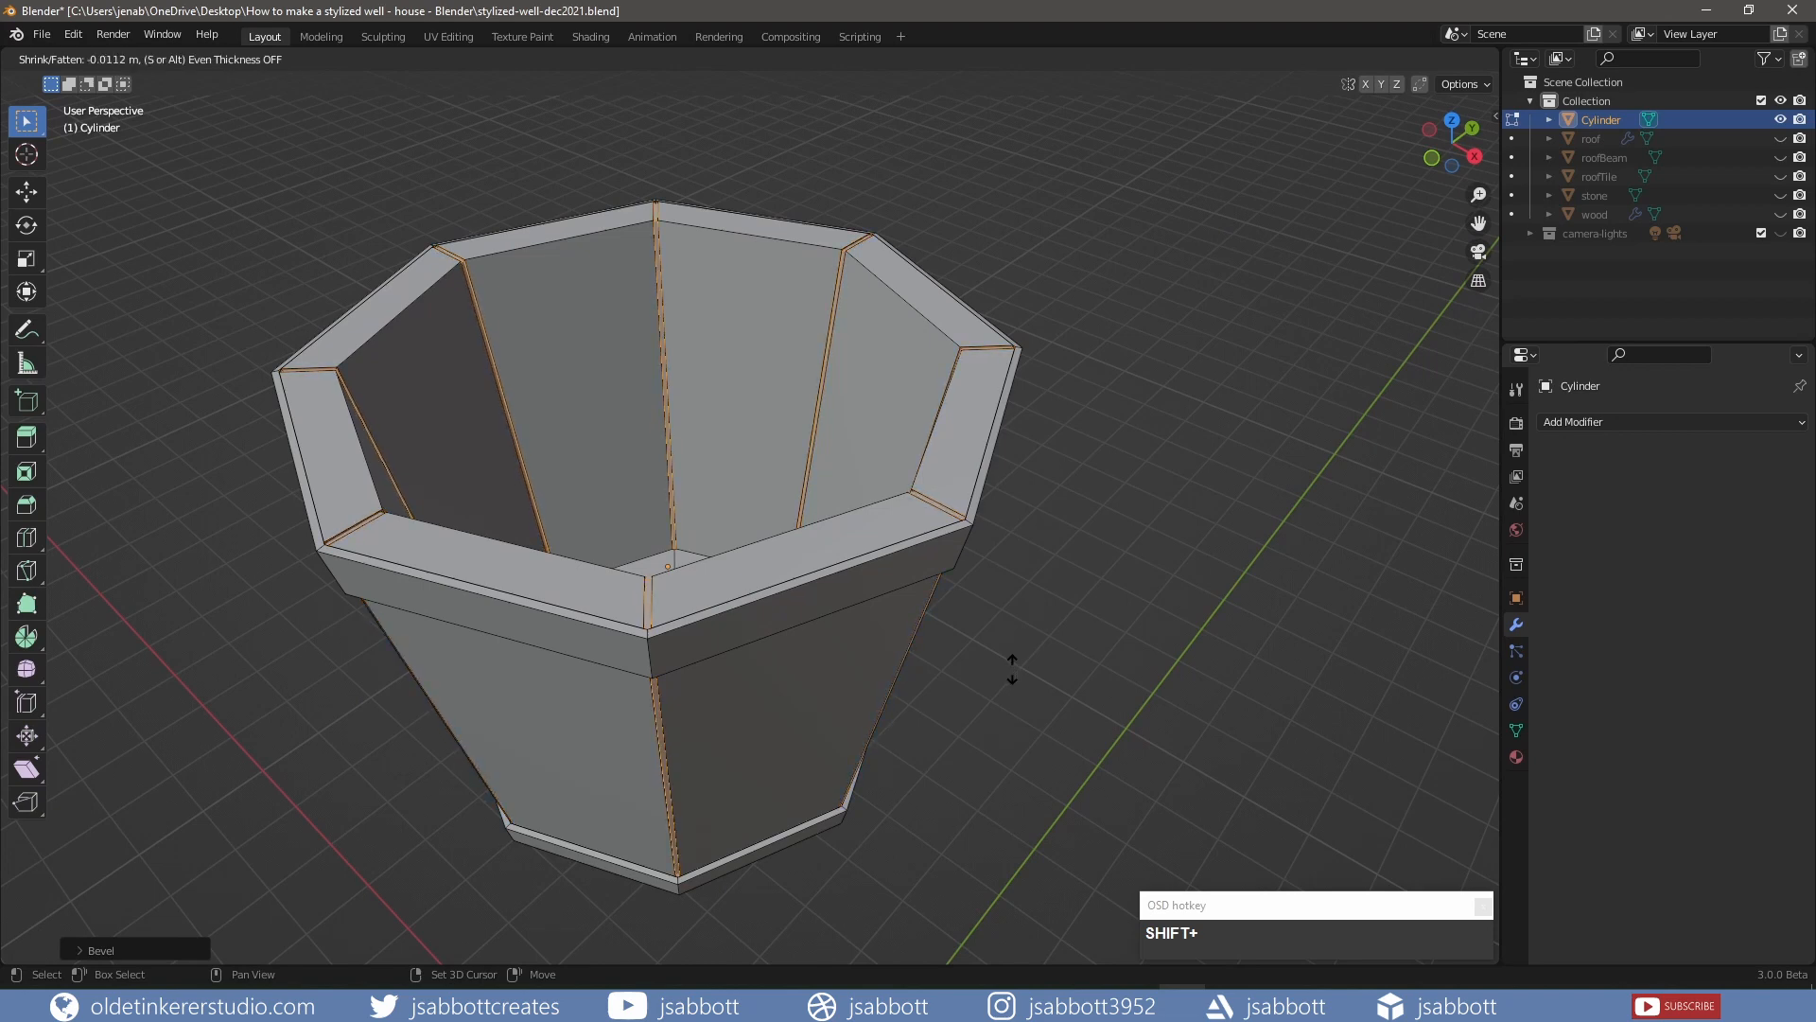
left_click(1012, 668)
Rotate the entire bucket mesh 22° around the Z axis in top view
key("KP_7")
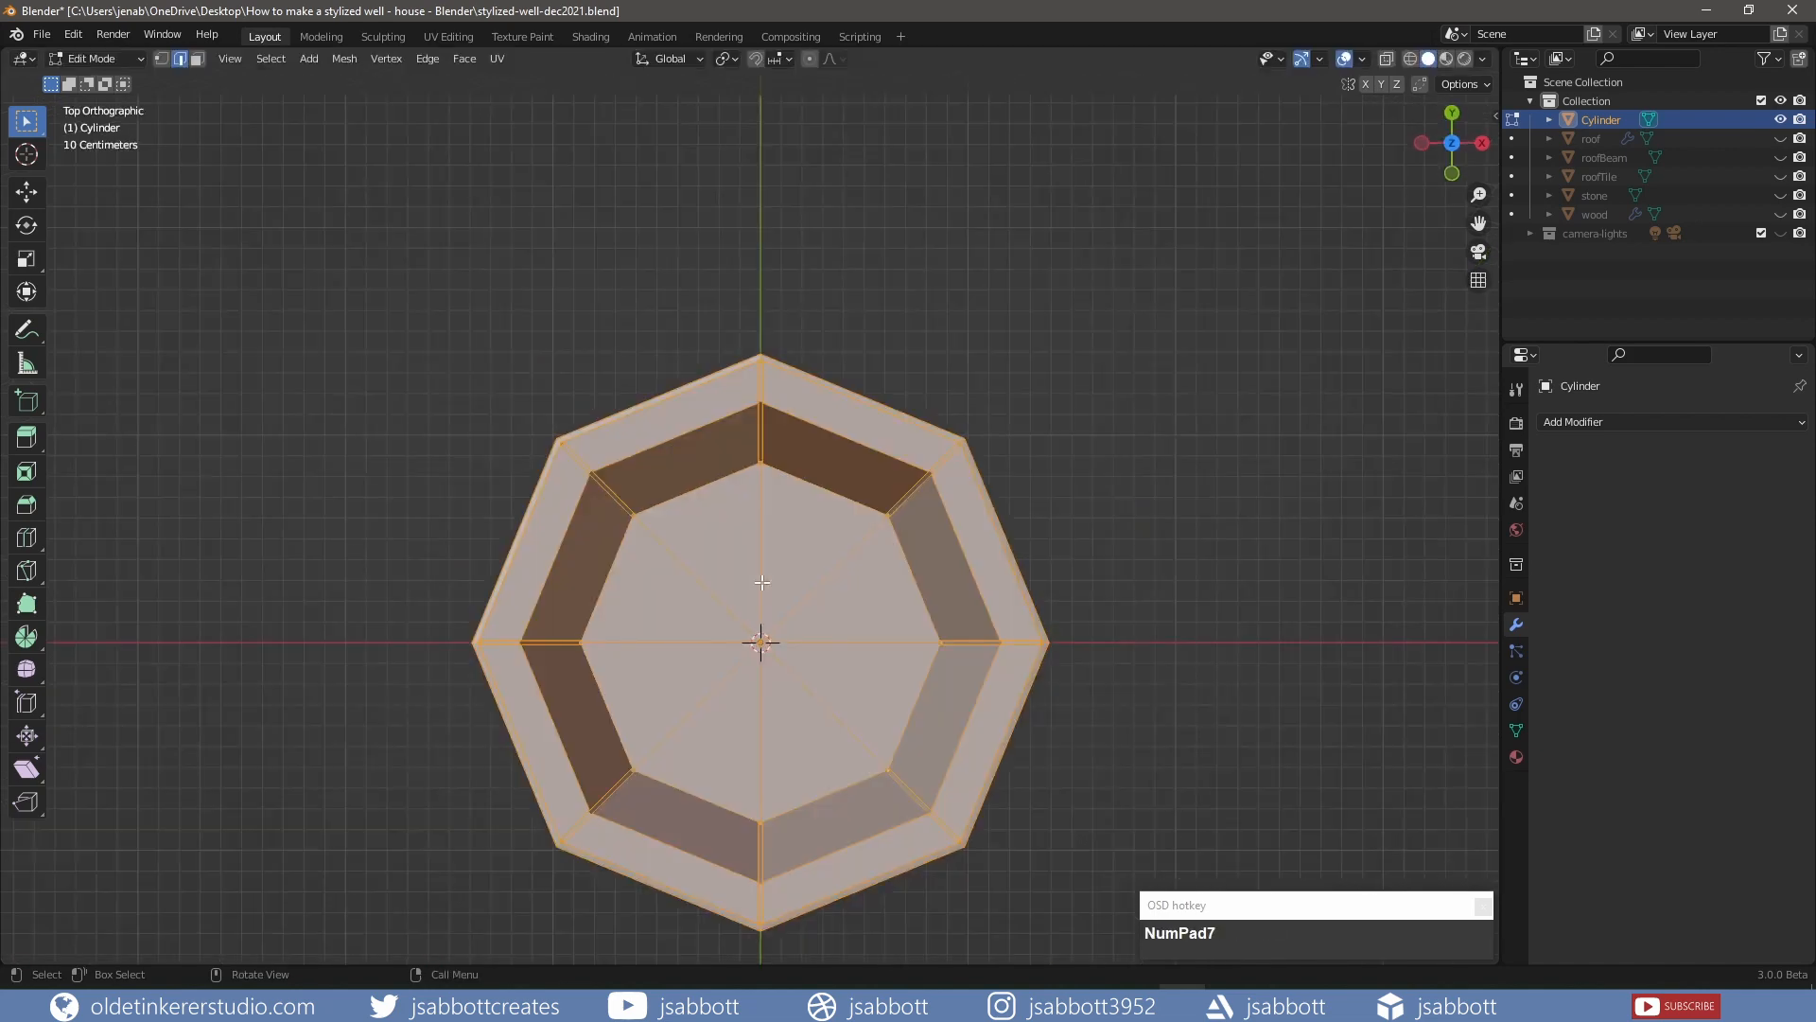
key("r")
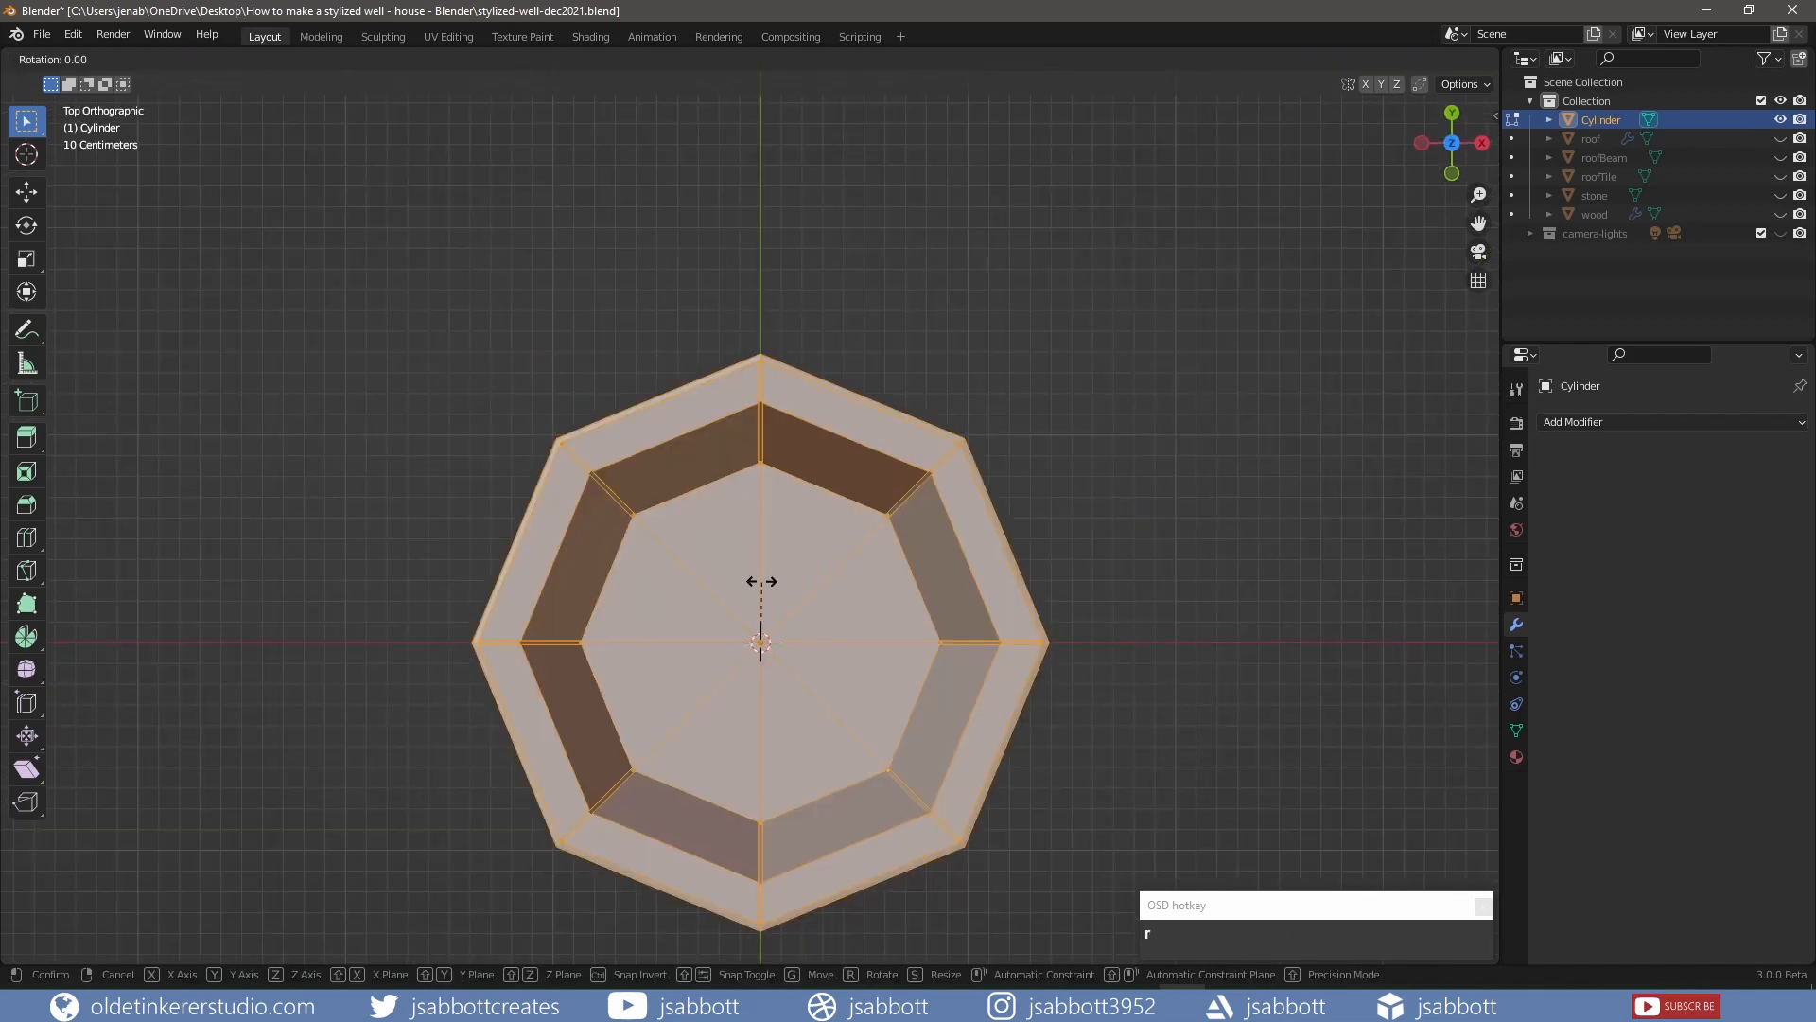
key("z")
key("KP_2")
key("KP_2")
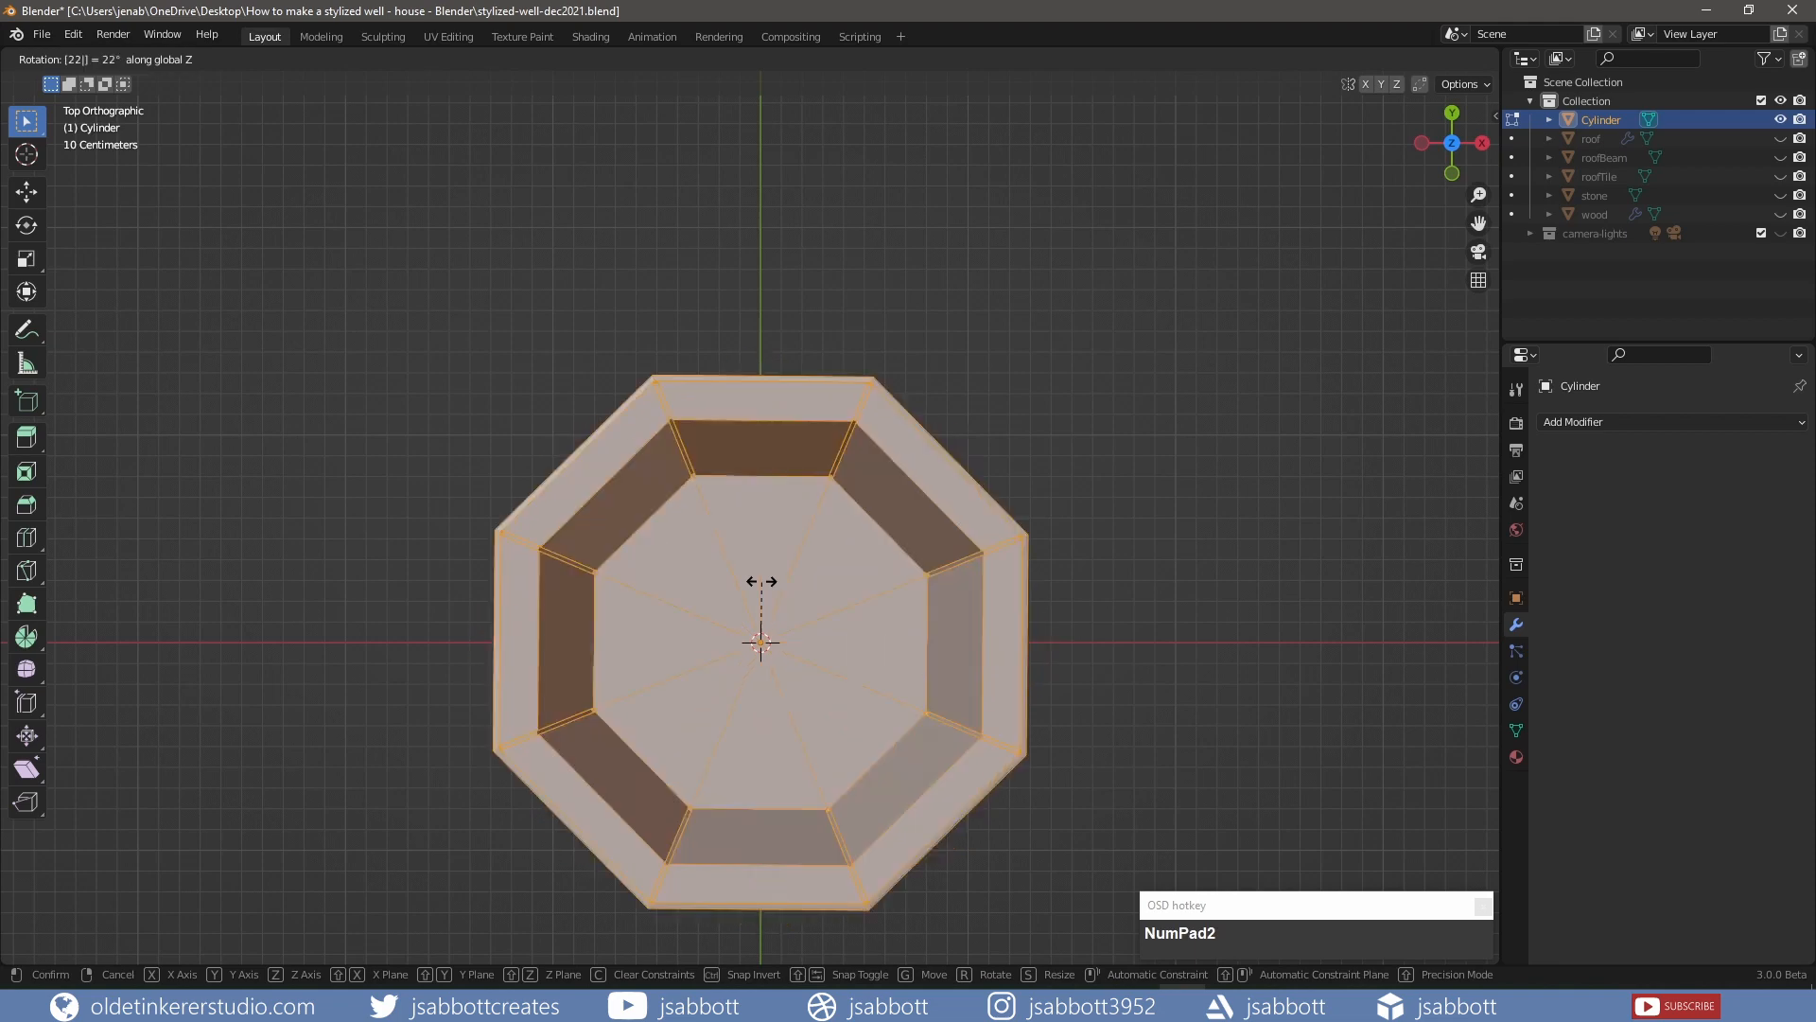
left_click(761, 582)
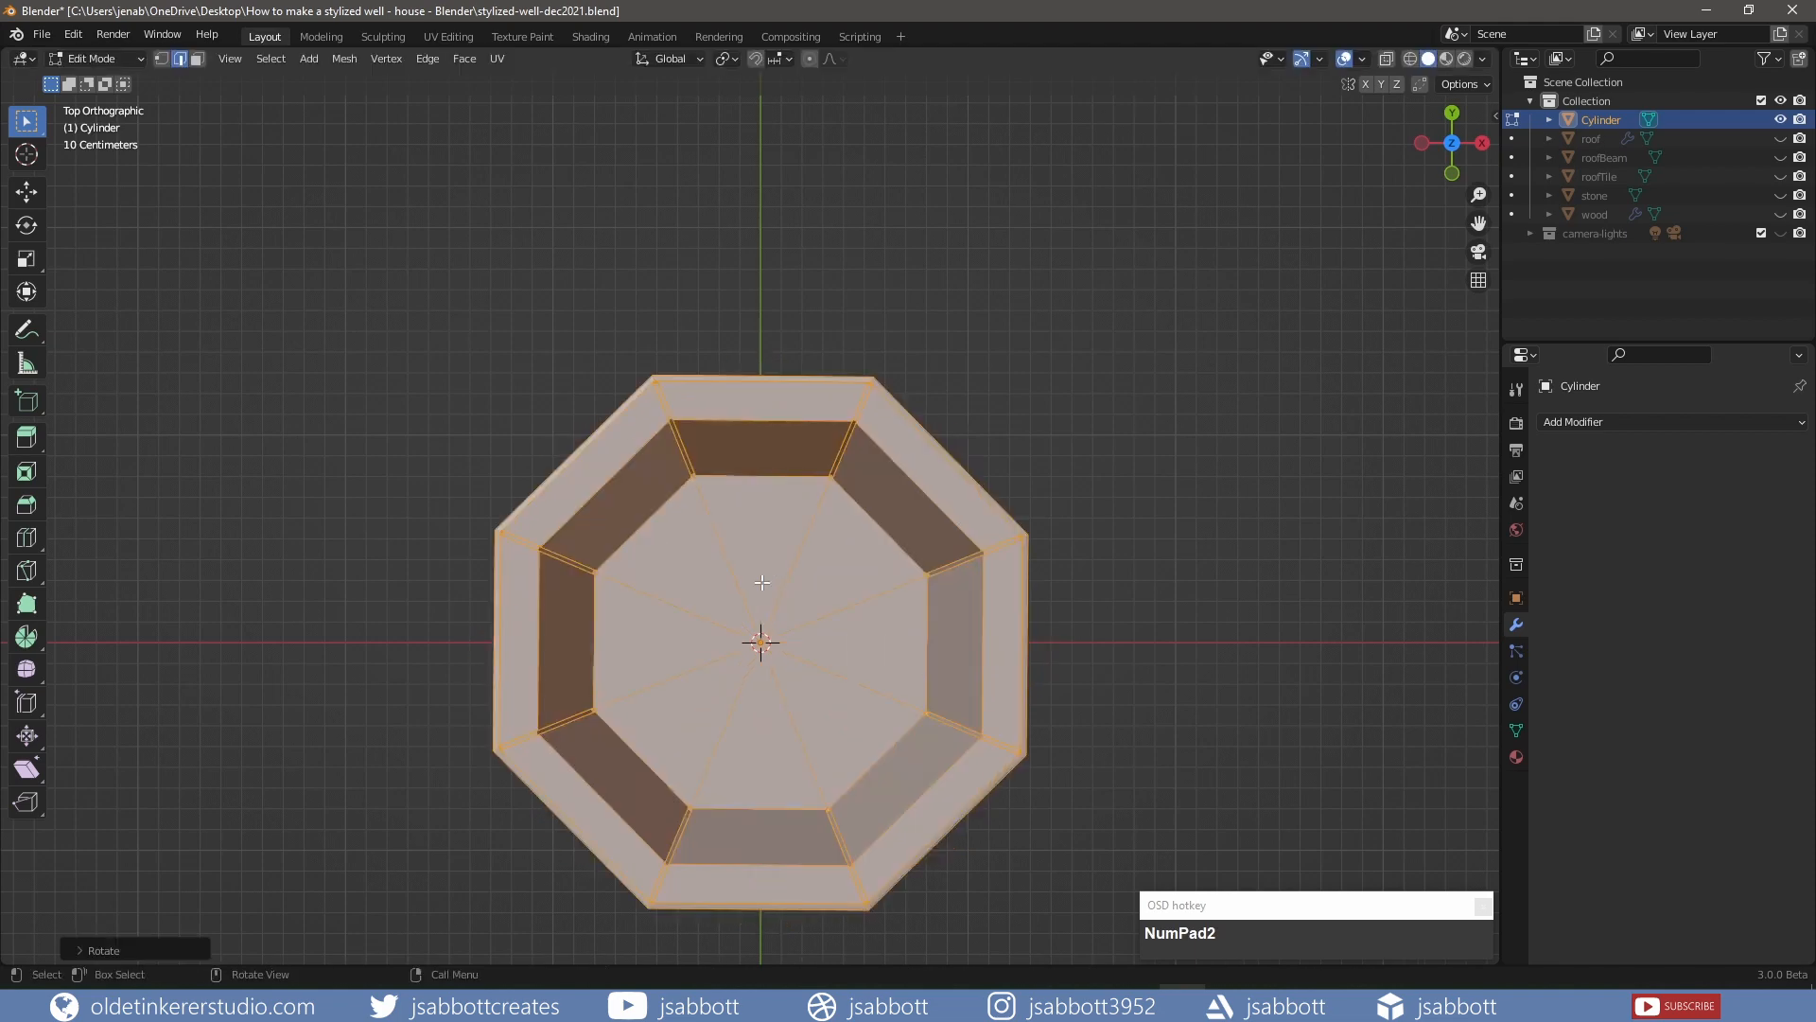
Inset the two opposite rim top faces that lie on the X axis
key("alt+a")
left_click(1002, 625)
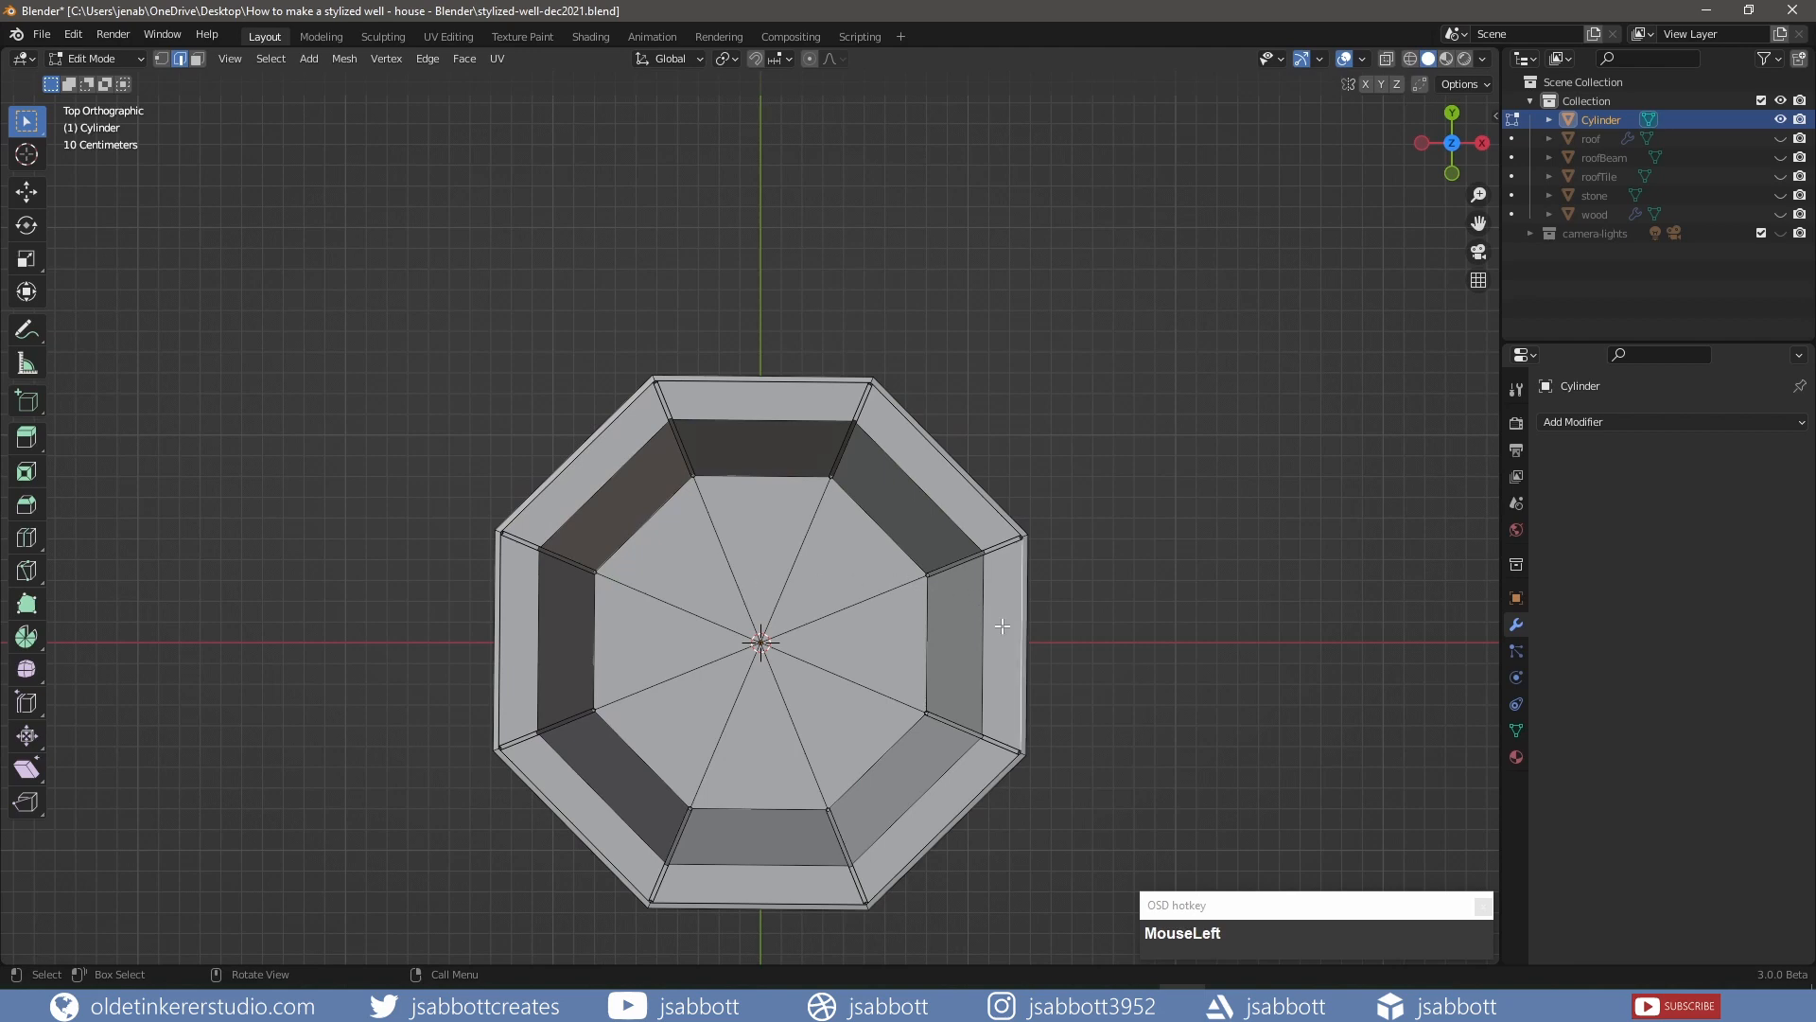
key("3")
left_click(999, 634)
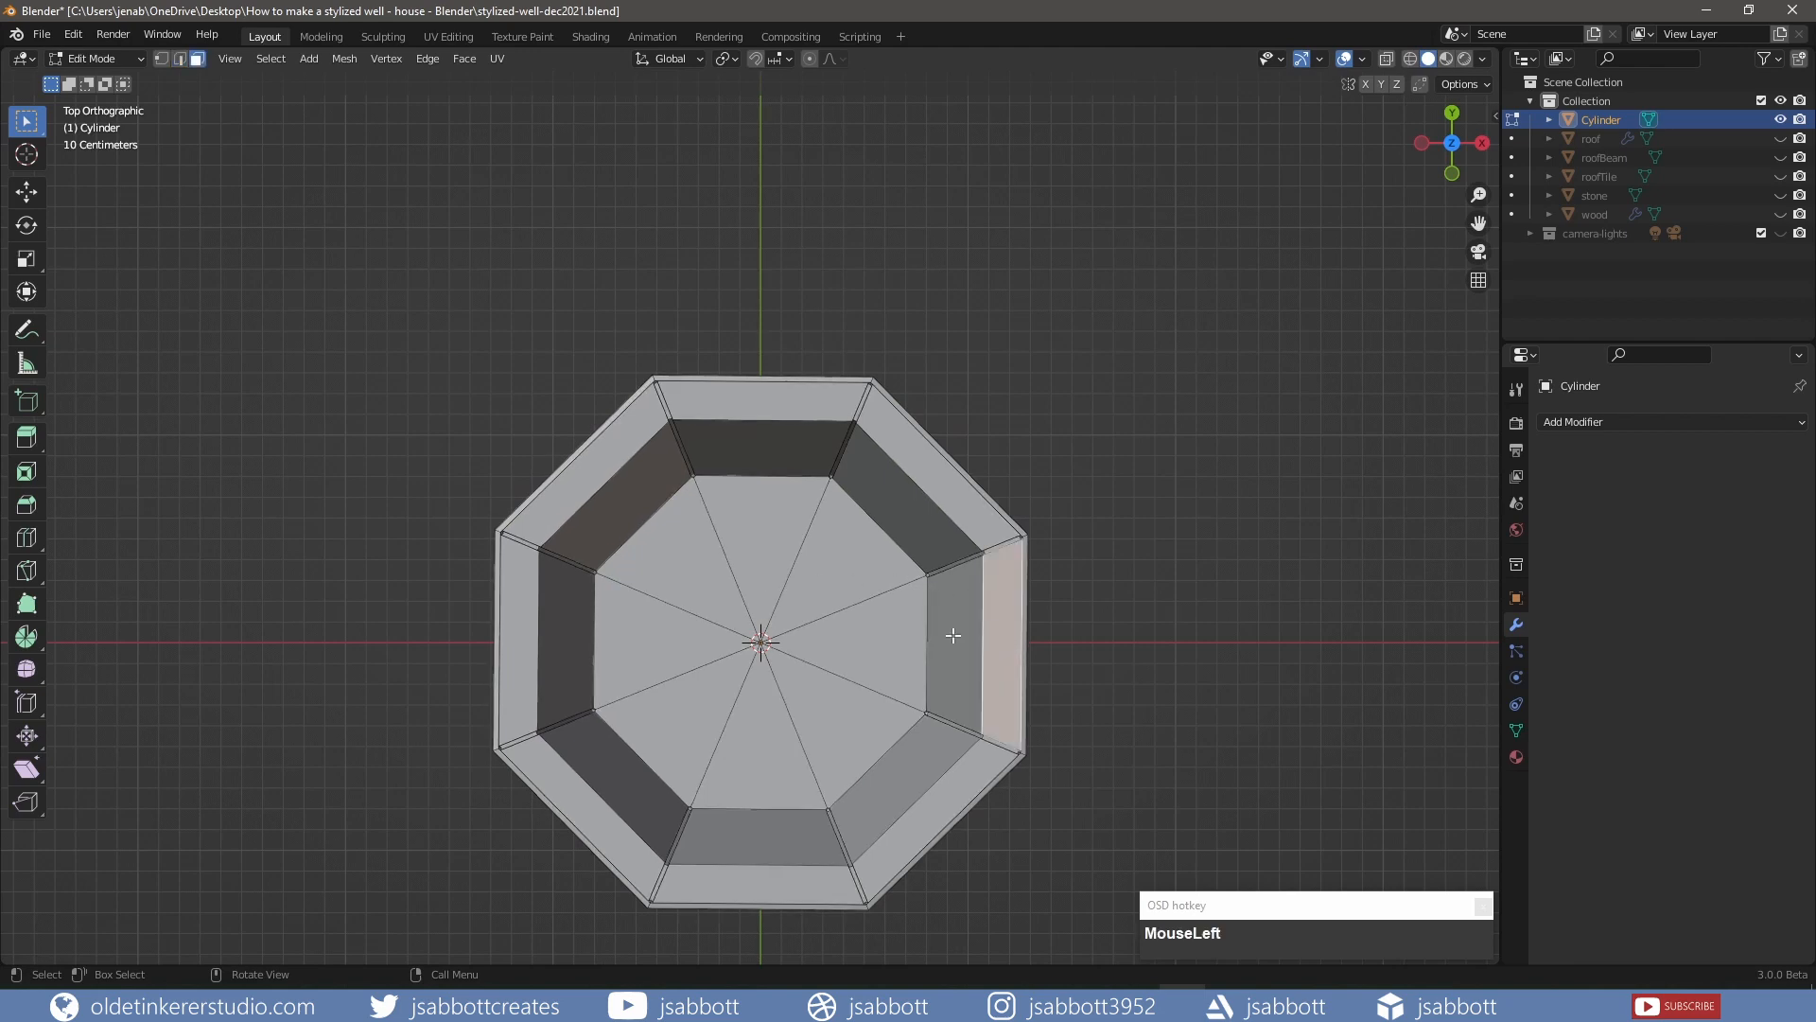
left_click(515, 642, "shift")
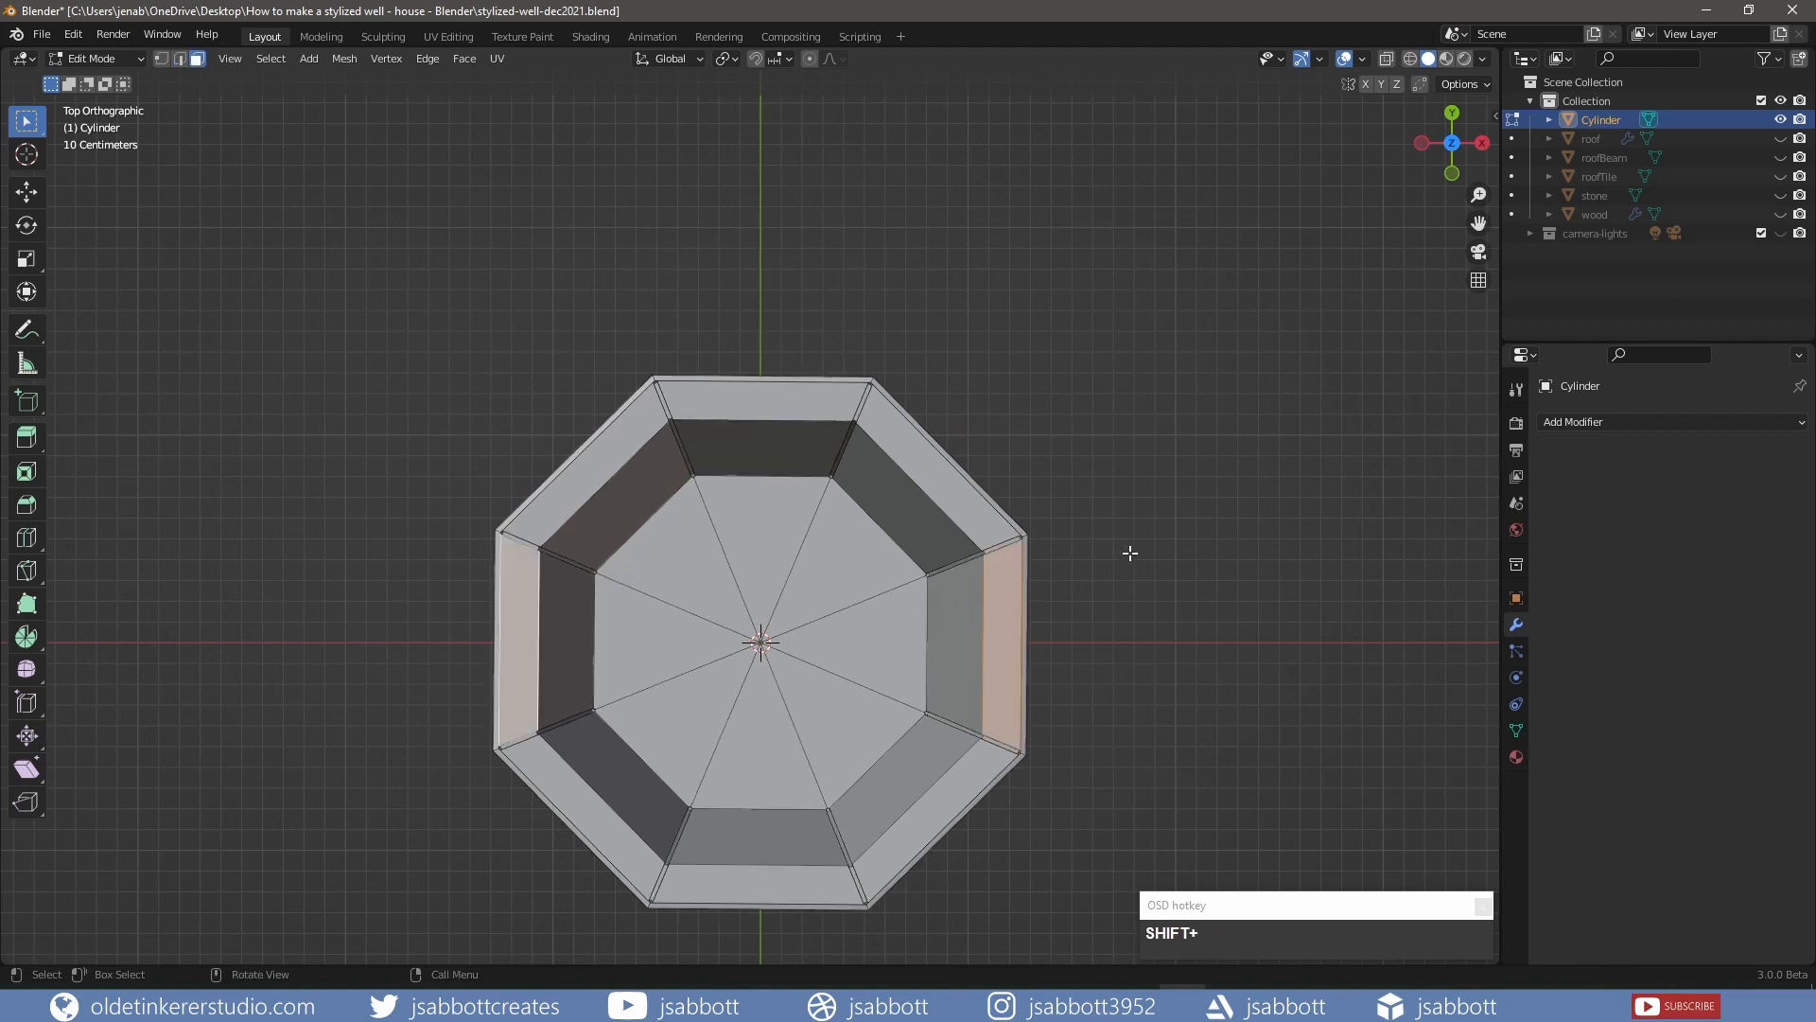
key("shift+i")
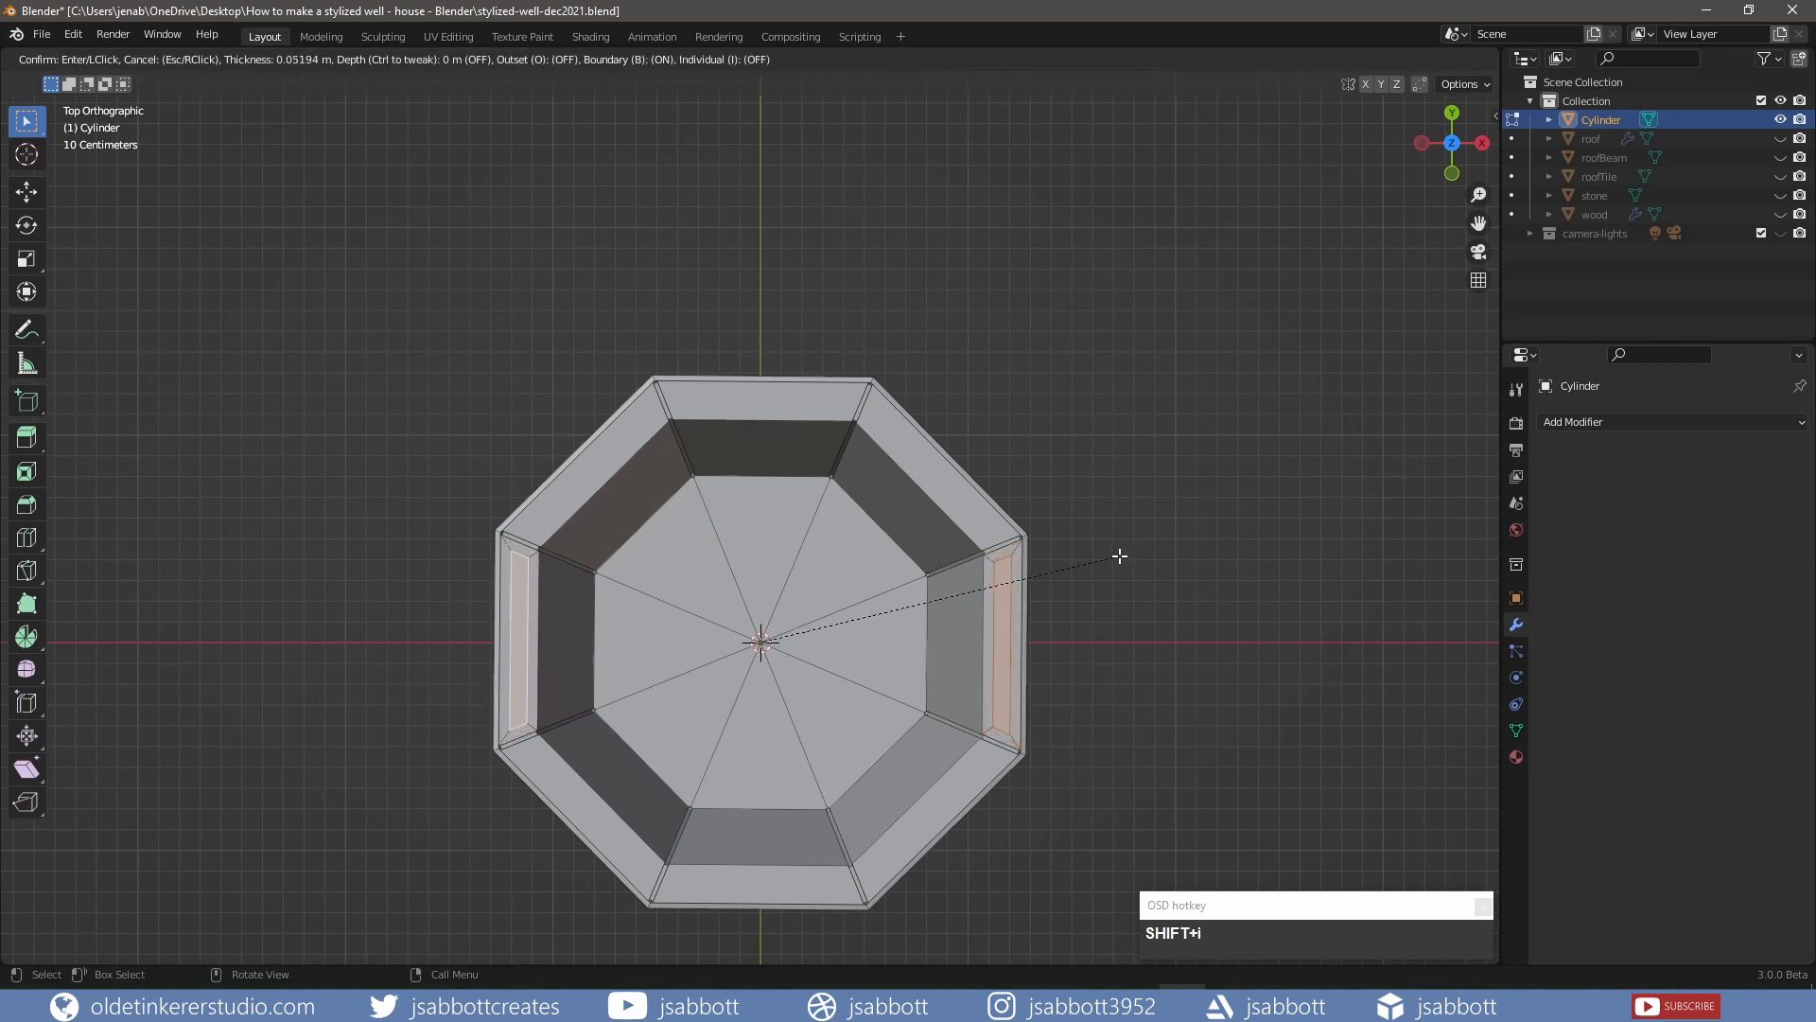
left_click(1123, 556)
Scale the two inset rim faces along Y to roughly half their length
key("s")
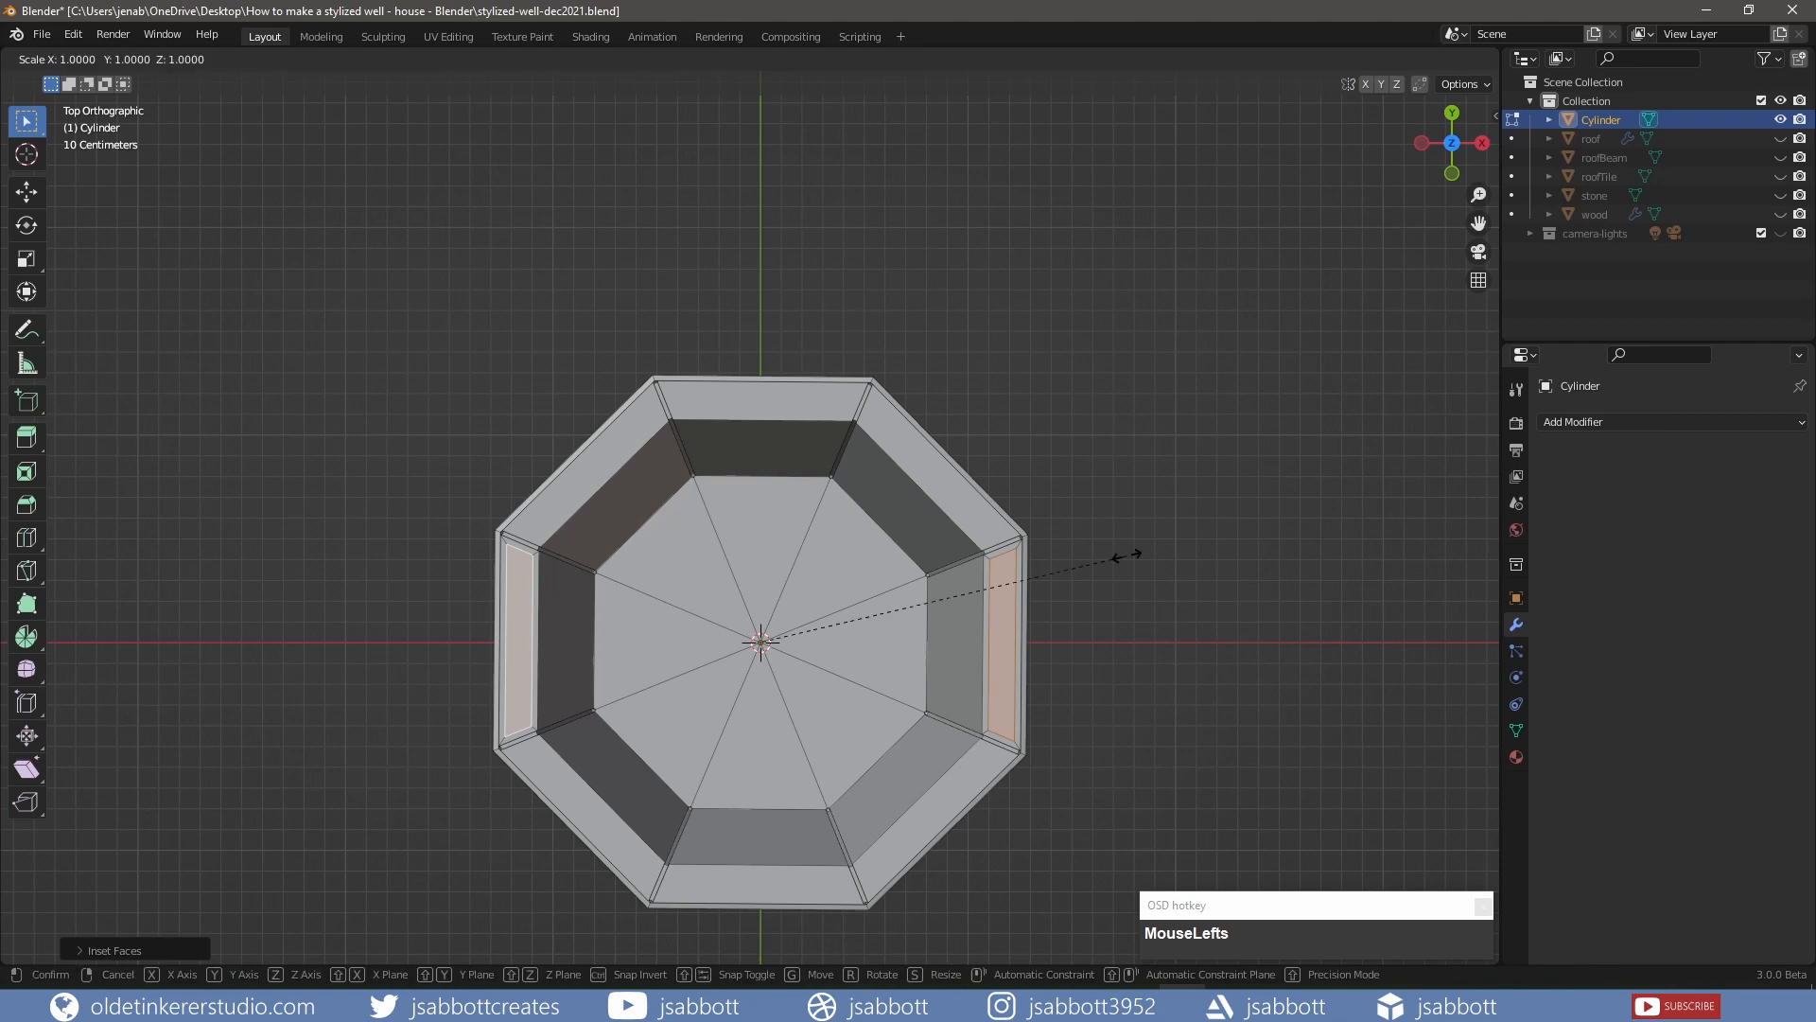
key("y")
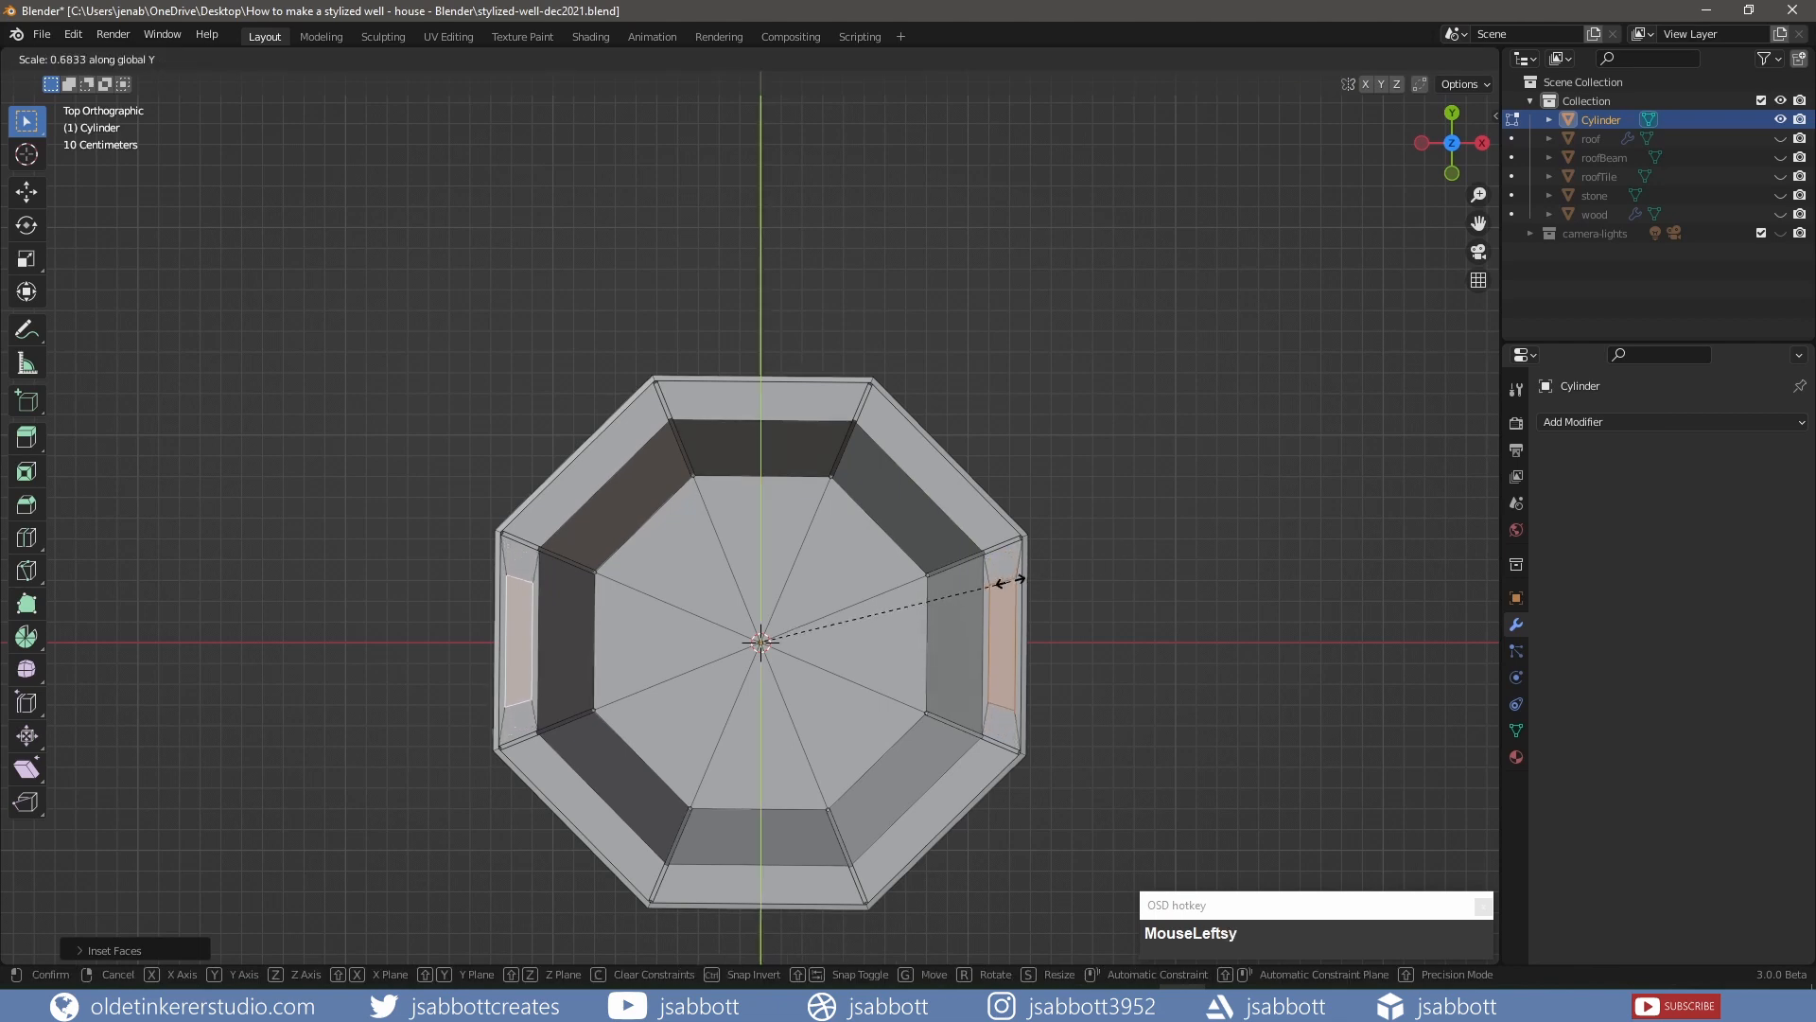
left_click(960, 592)
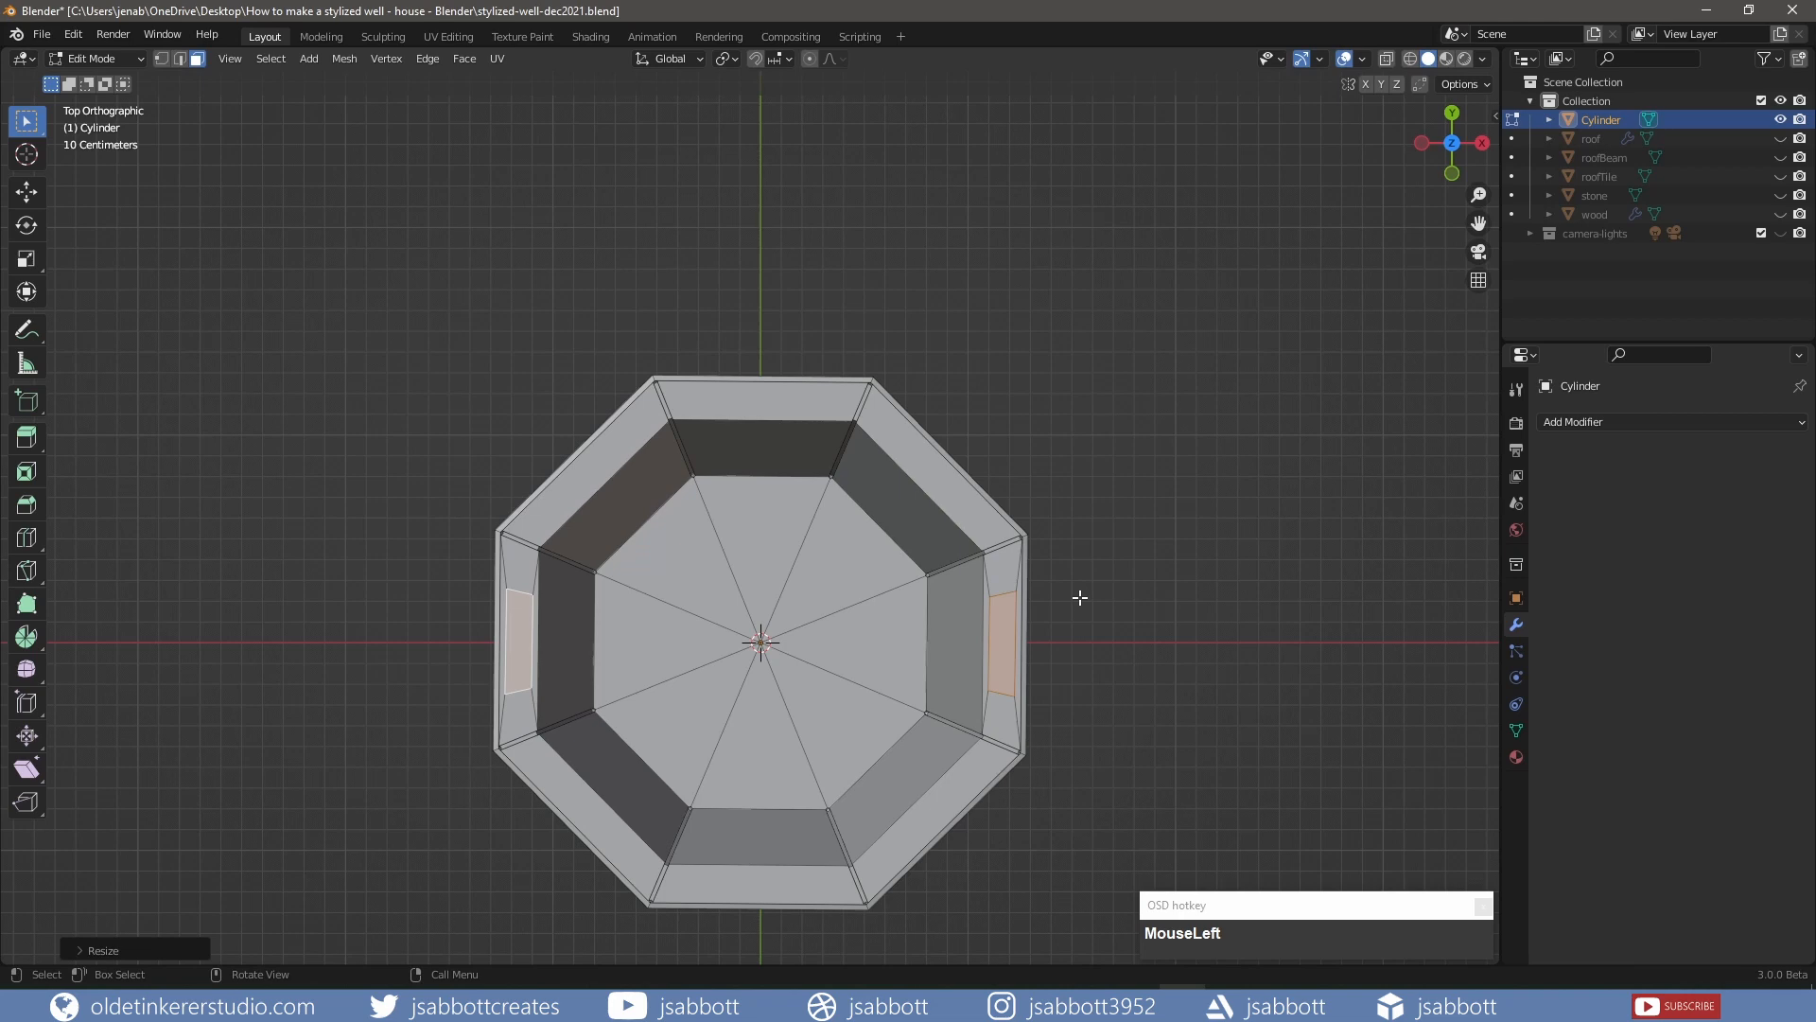
Extrude the two inset rim faces straight up along global Z into handle posts and view them from the side
key("KP_1")
middle_click_drag(1078, 377, 1062, 576, "shift")
key("shift+e")
key("z")
key("z")
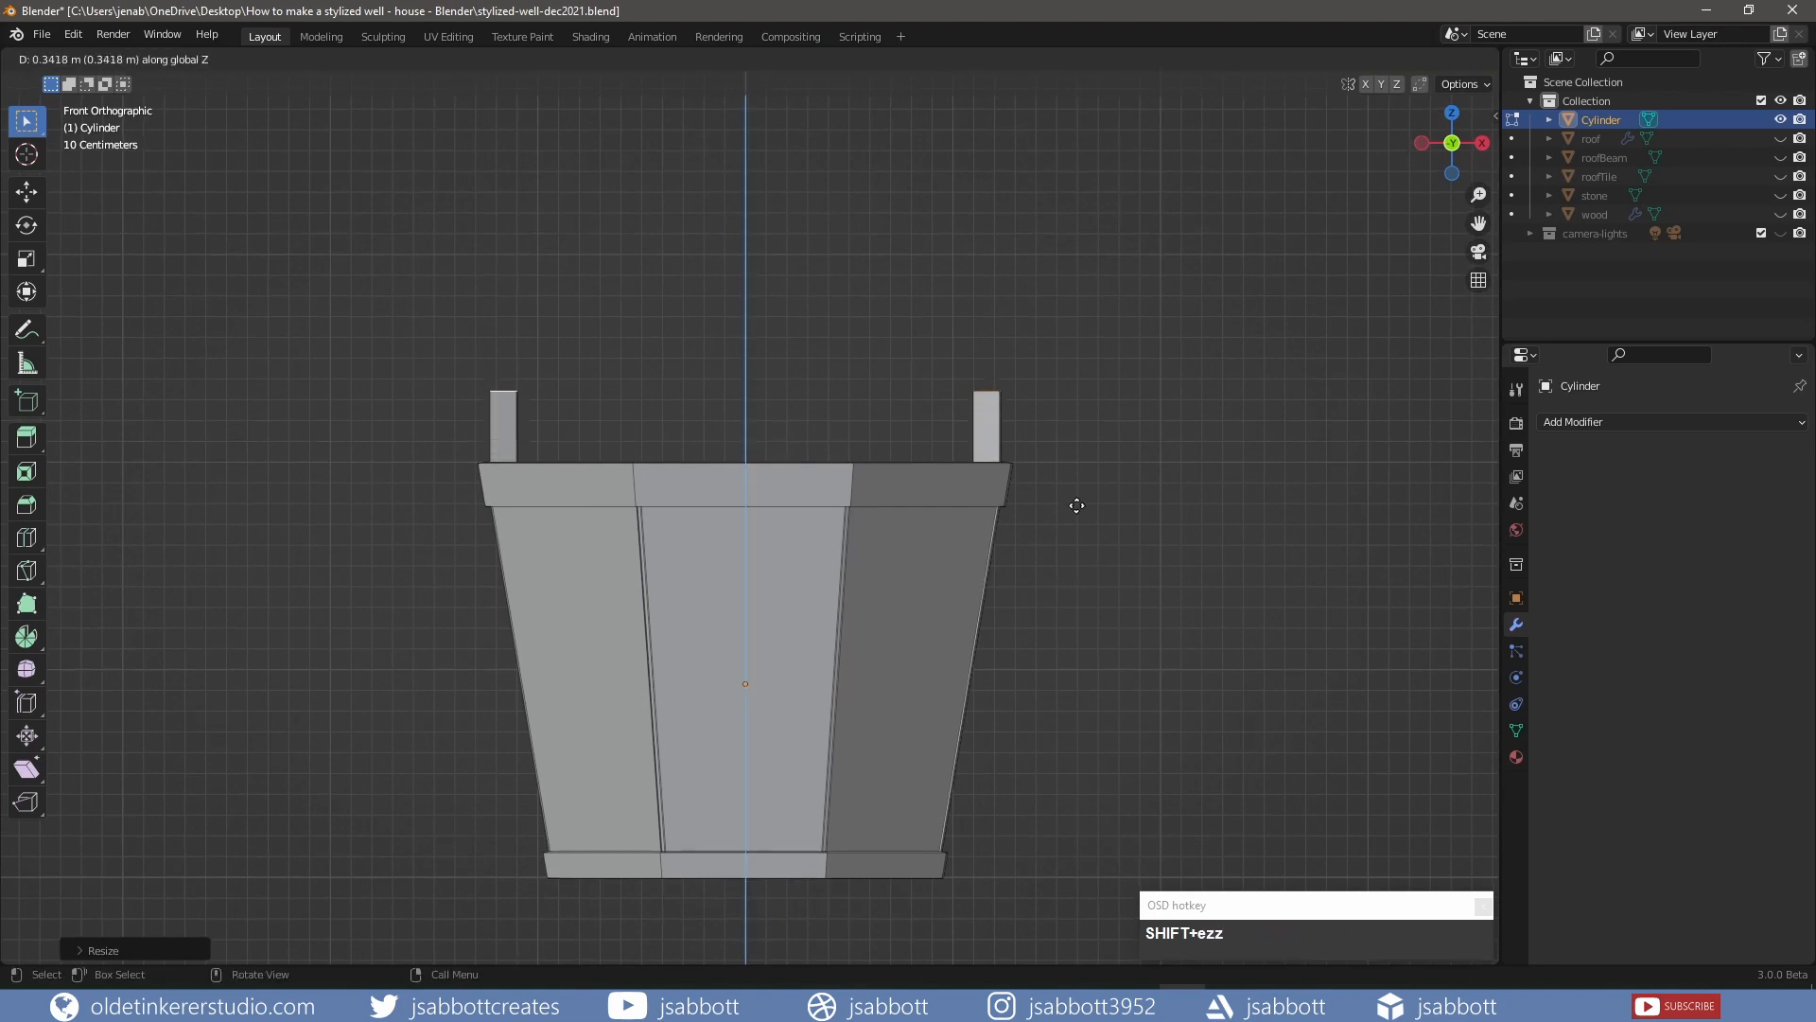
left_click(1071, 453)
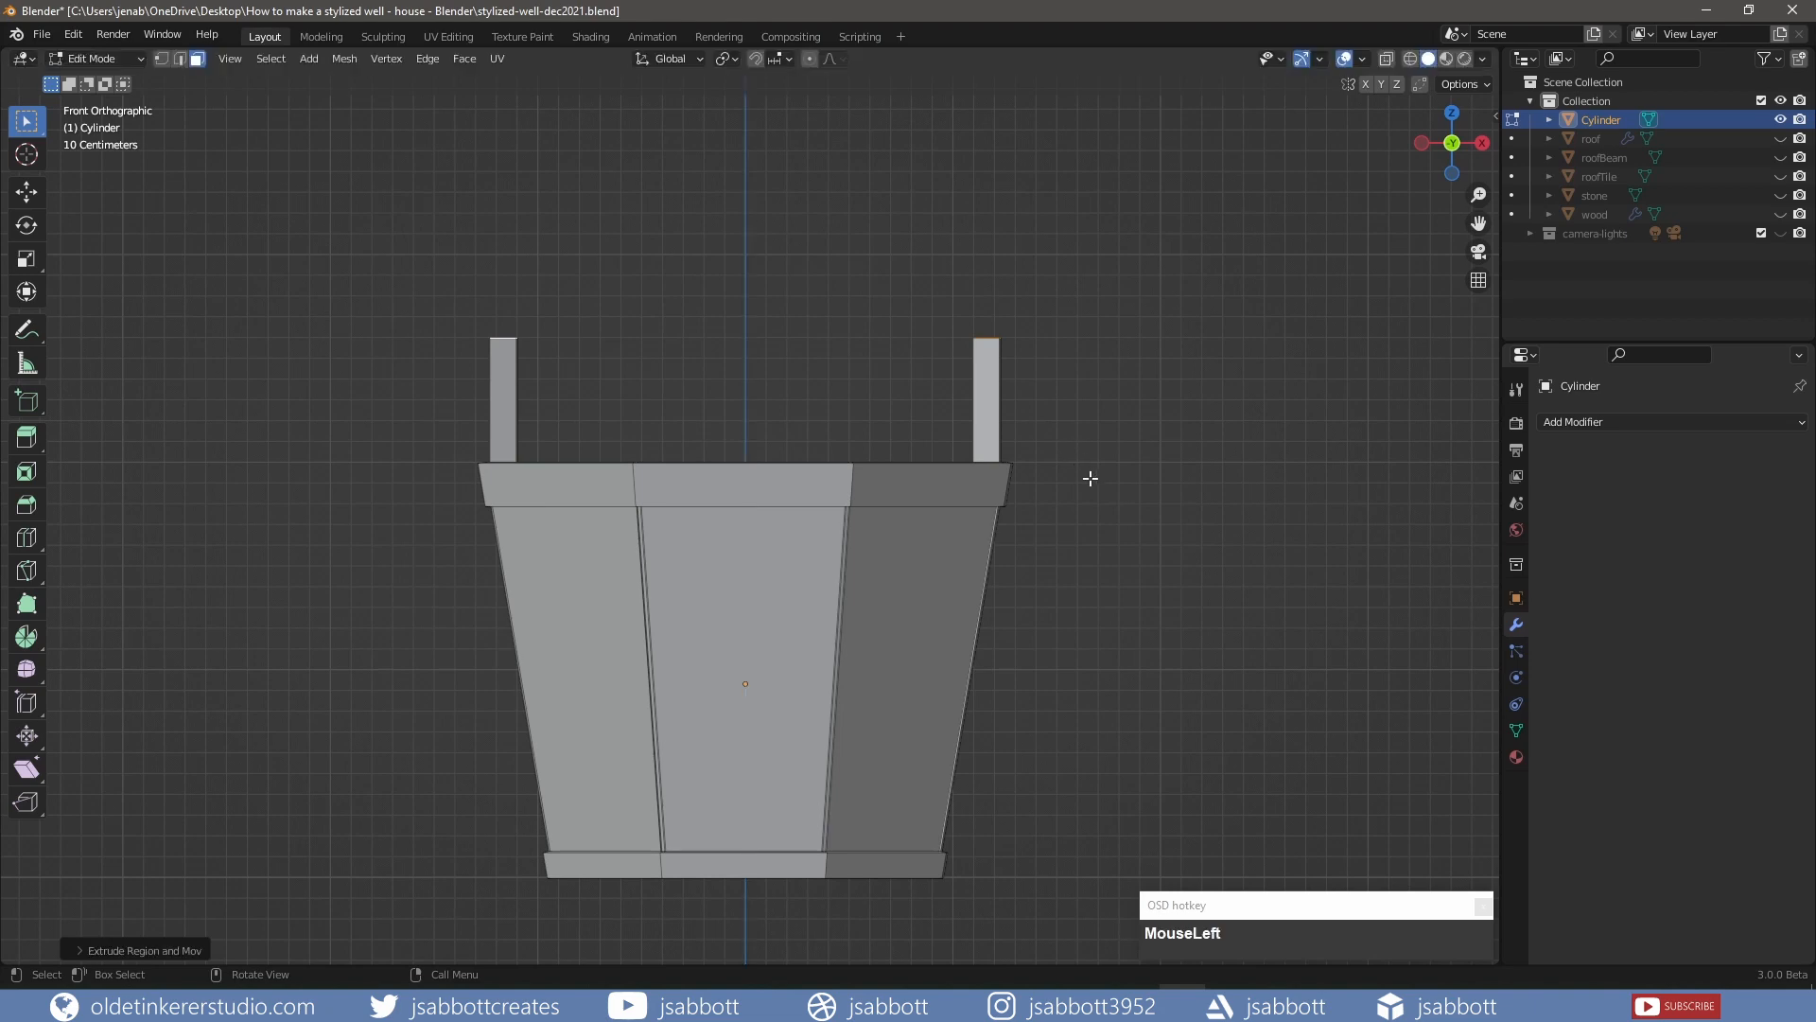
key("KP_3")
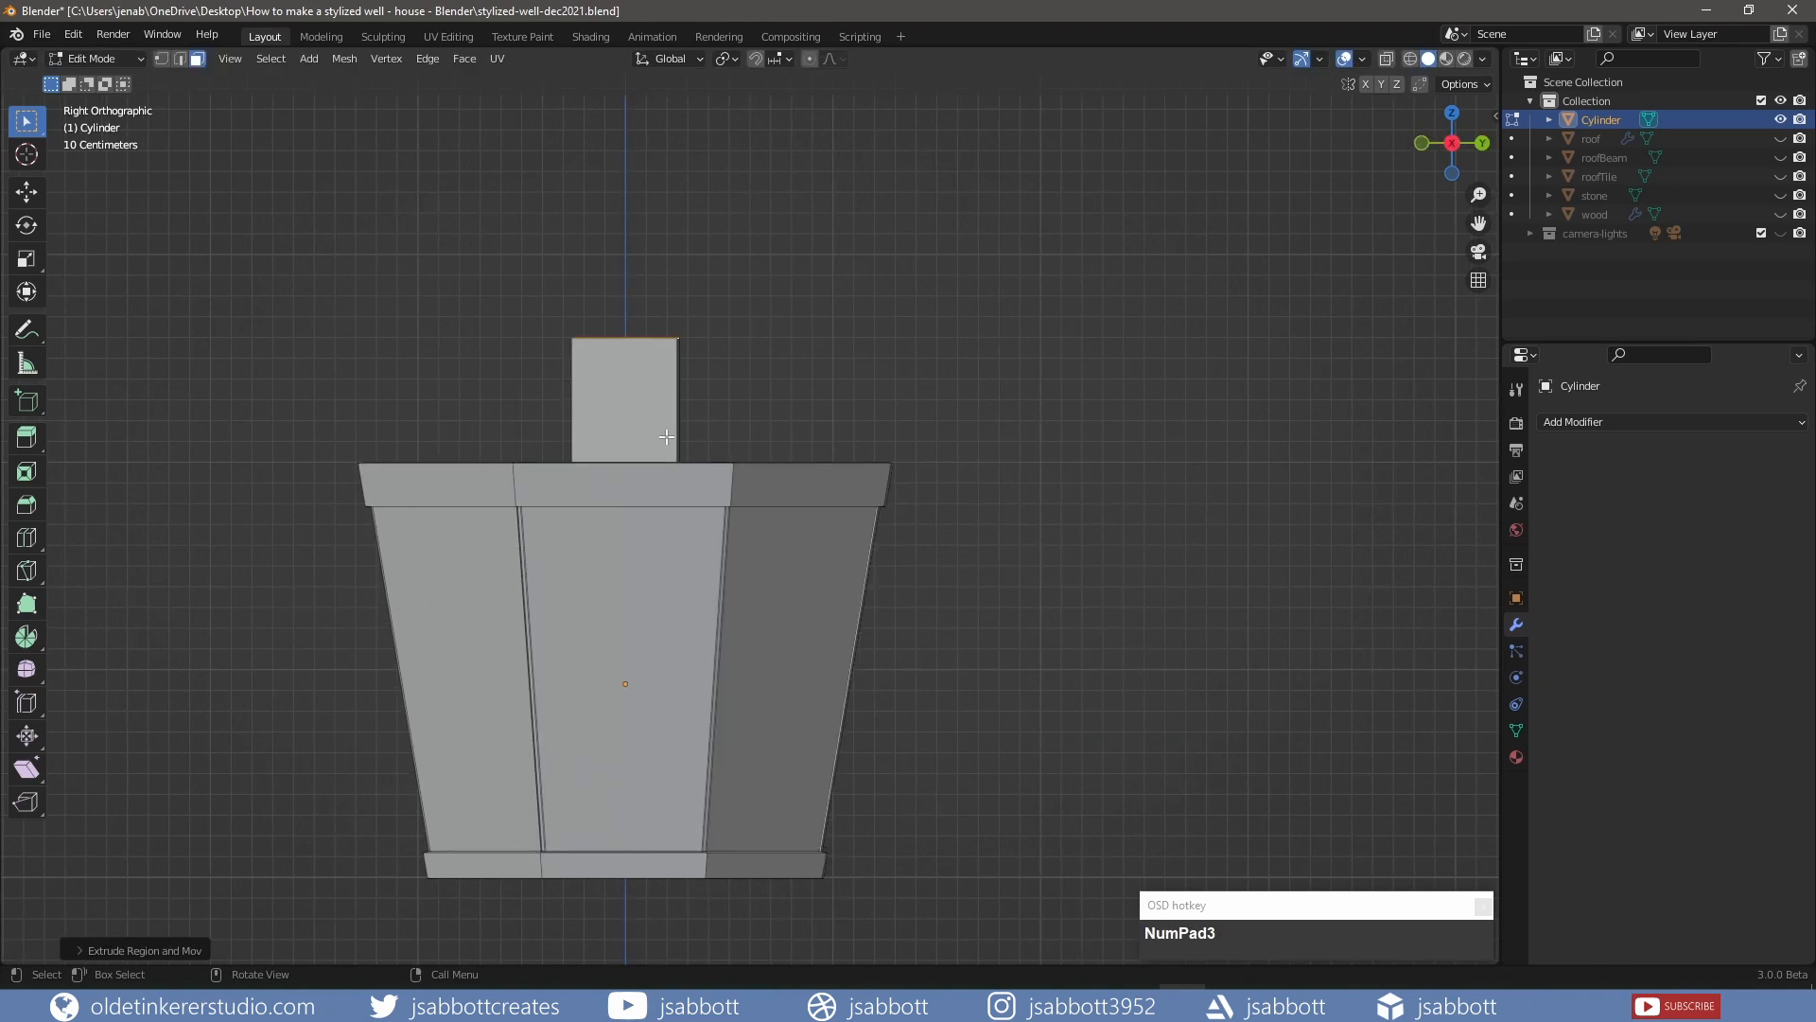
Add two evenly spaced horizontal loop cuts around the handle post facing the right side view
key("ctrl+r")
scroll(643, 397, "up", 2)
scroll(638, 379, "down", 1)
left_click(634, 369)
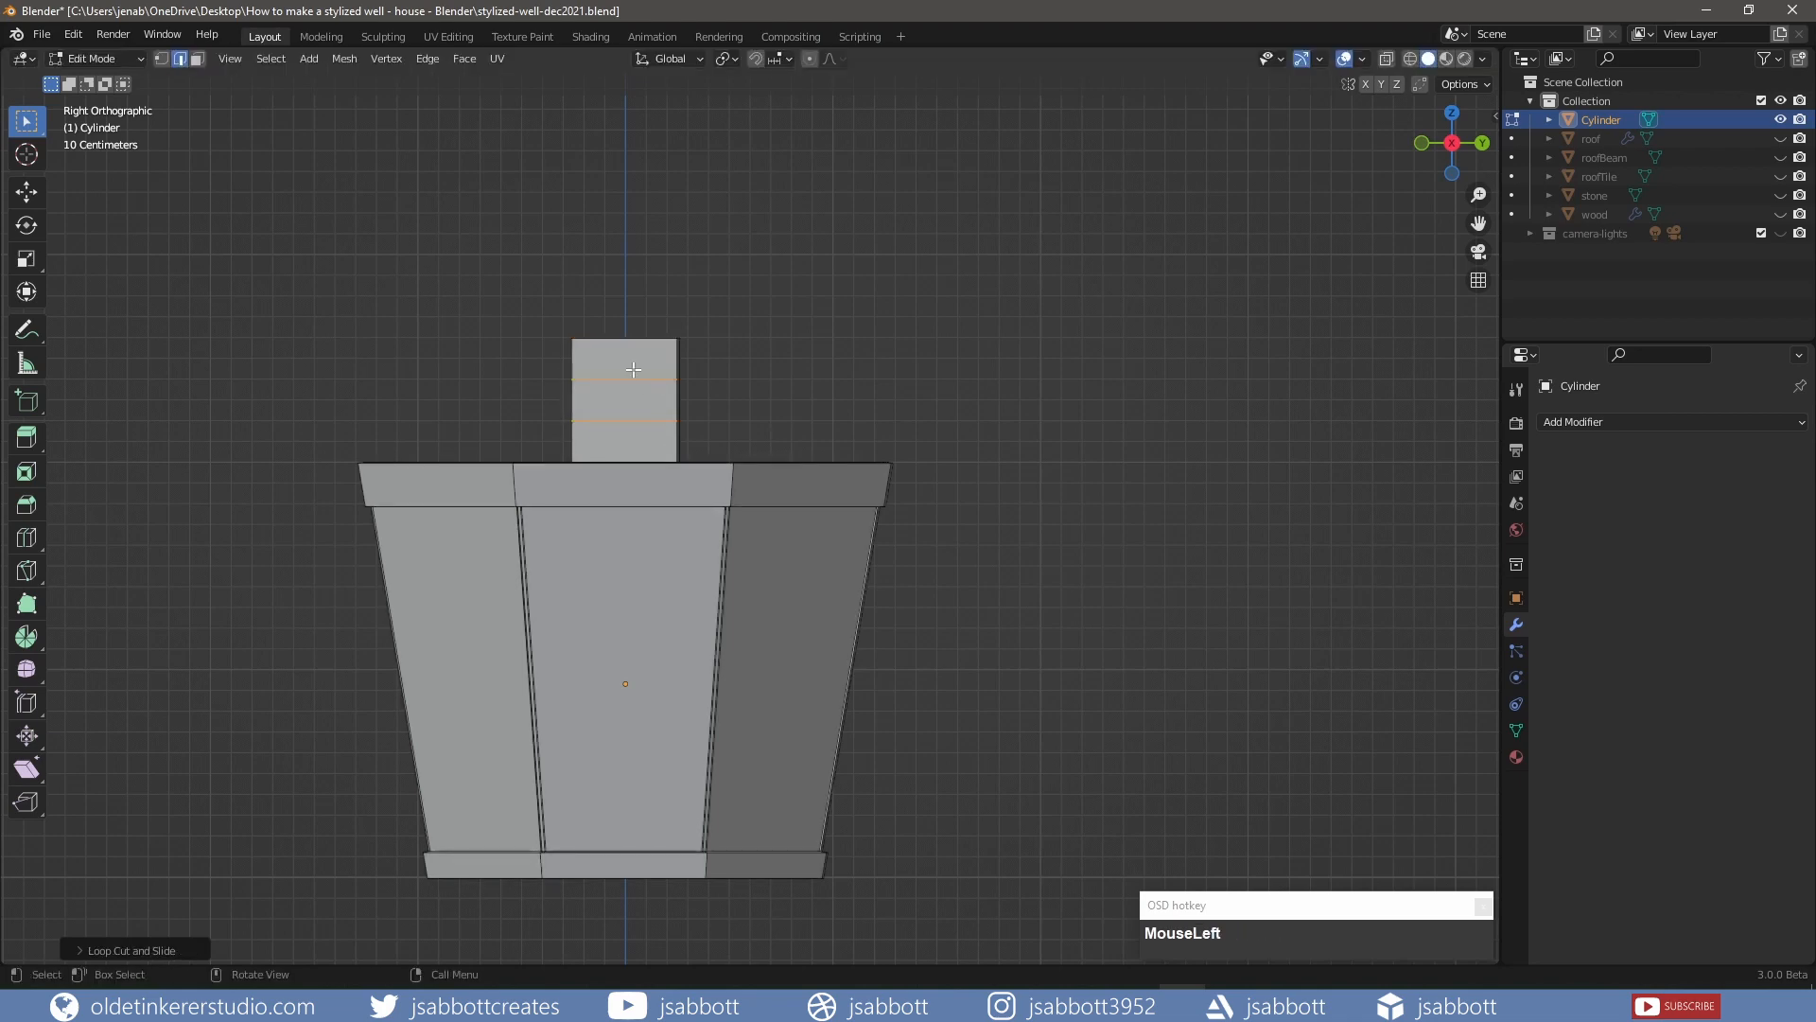
key("ctrl+r")
scroll(634, 369, "up", 2)
left_click(632, 368)
key("ctrl+z")
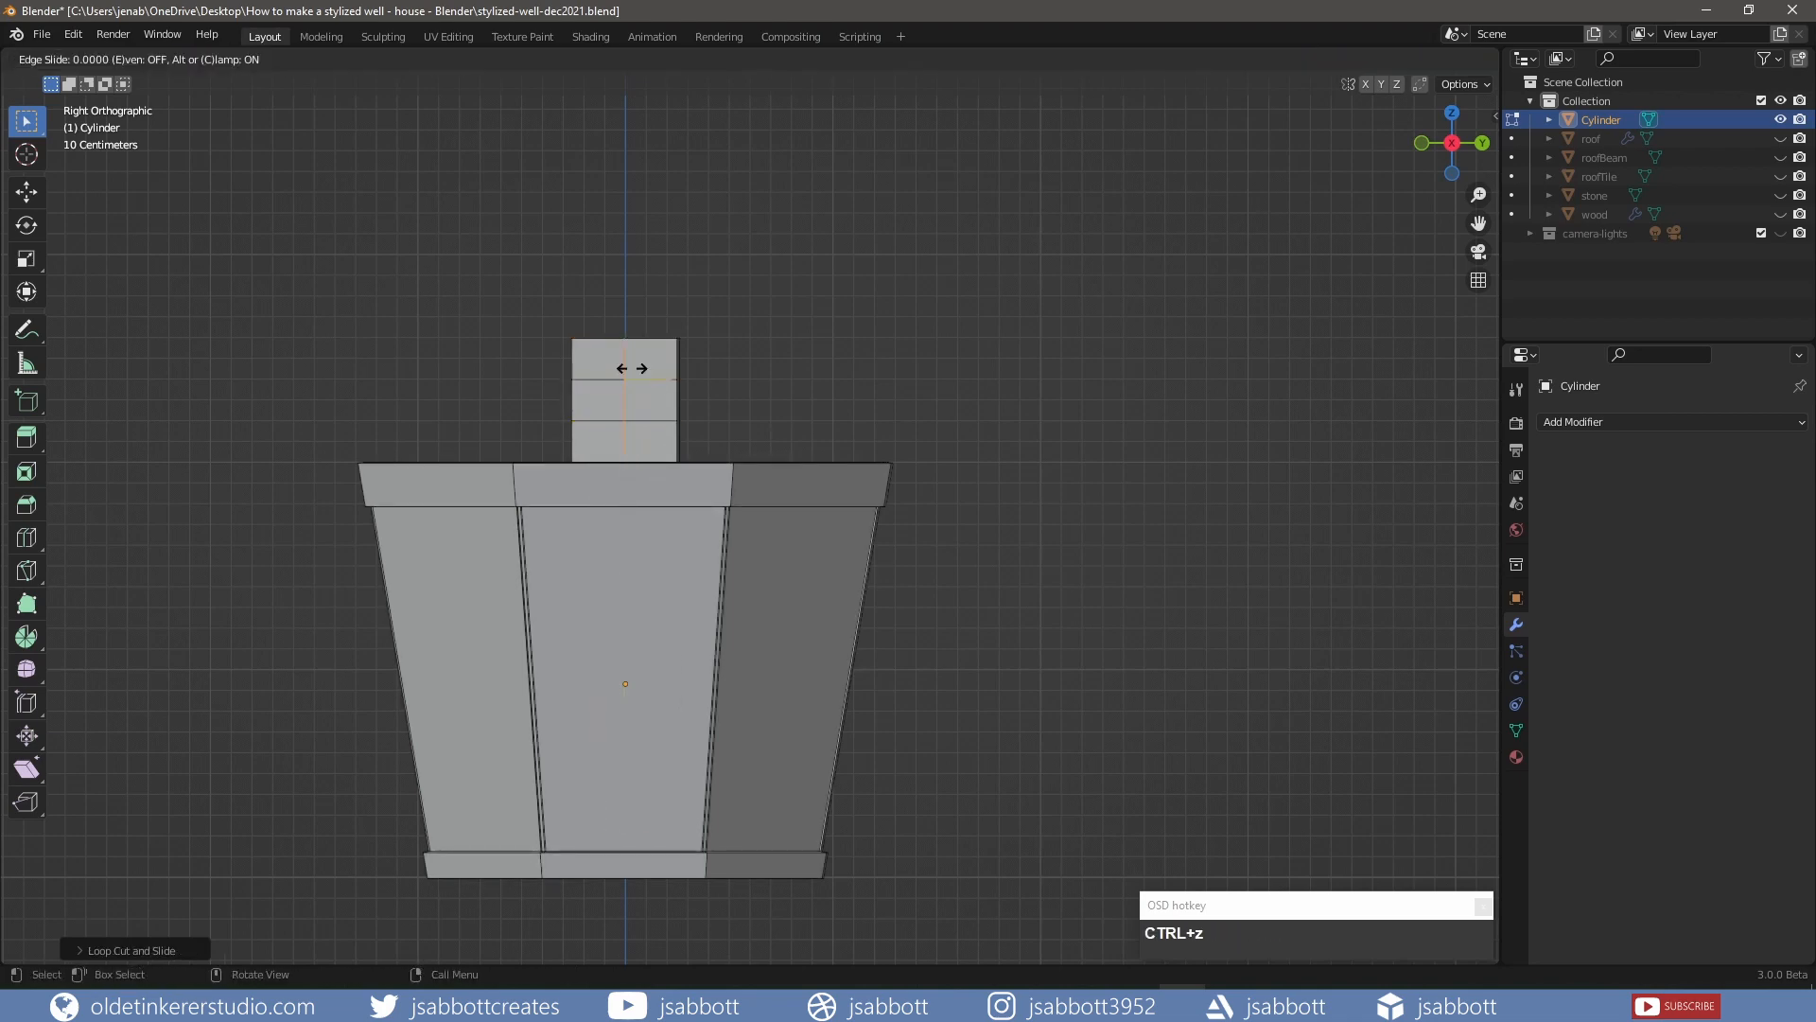
right_click(632, 368)
key("ctrl+z")
Add two evenly spaced vertical loop cuts to the same handle post
key("ctrl+r")
scroll(630, 361, "up", 1)
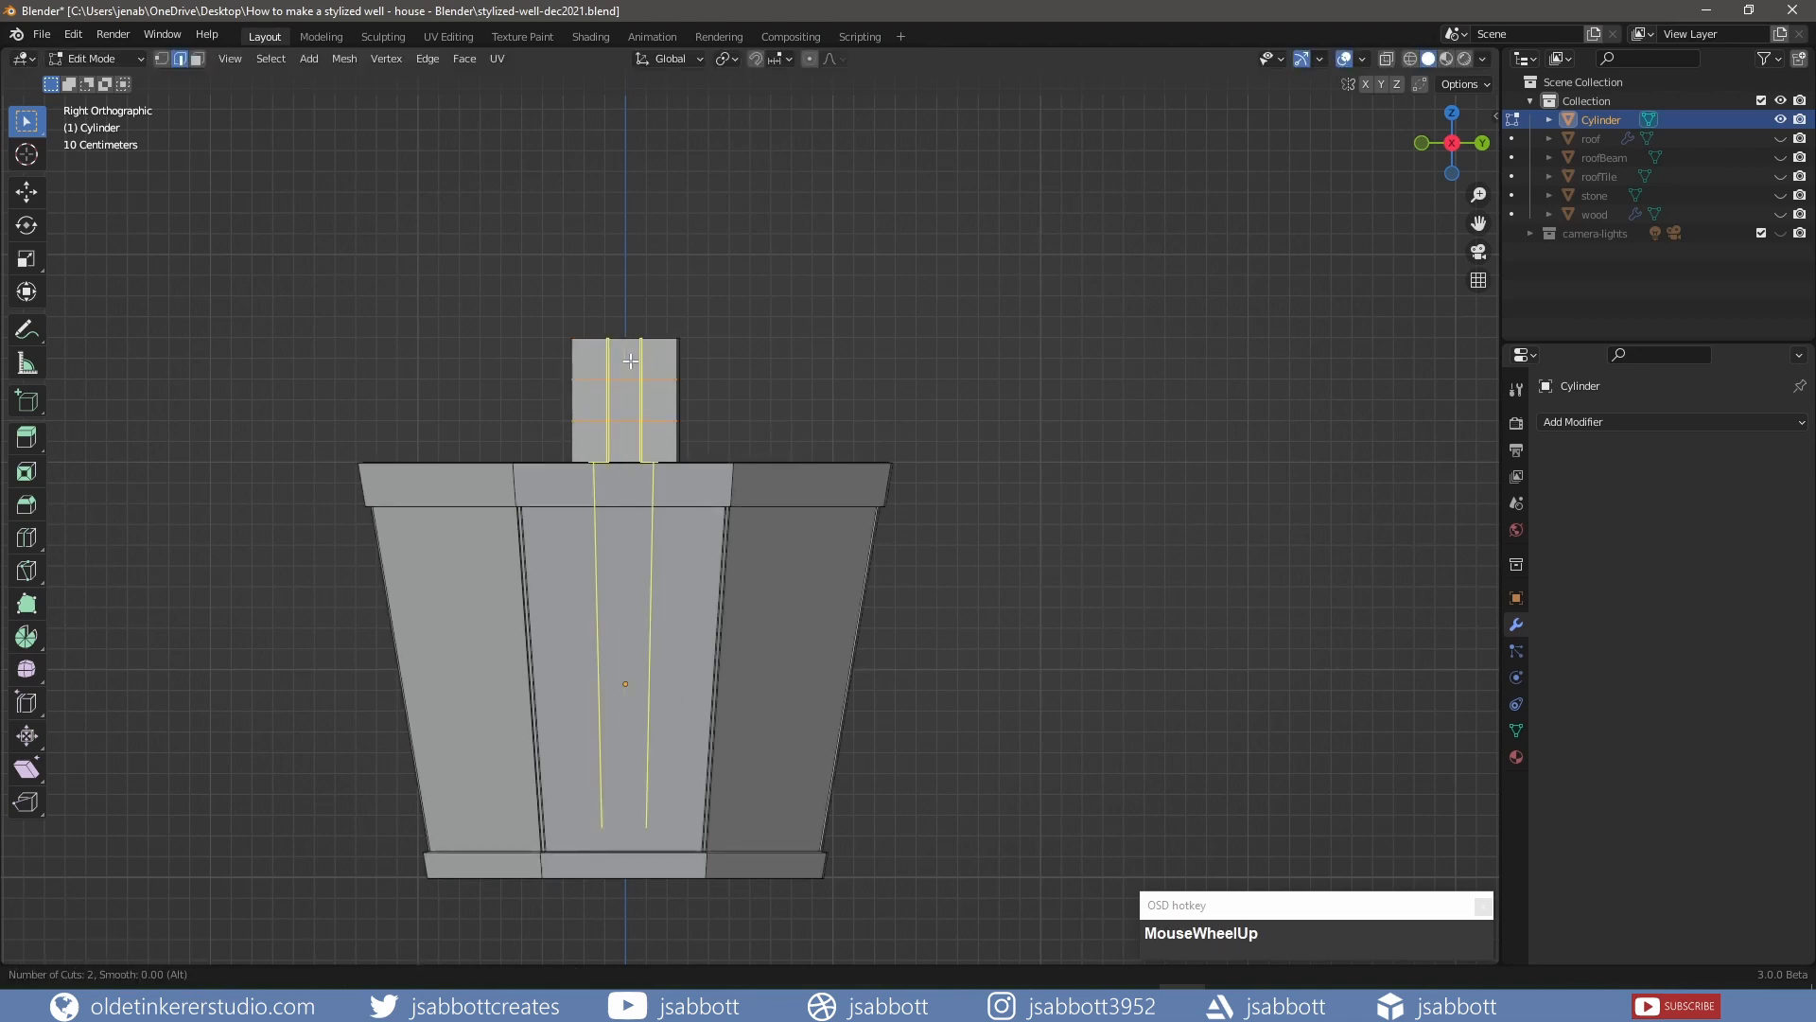
left_click(631, 361)
Cut the opposite handle post with two horizontal and two vertical loop cuts in the left side view
key("ctrl+KP_3")
key("ctrl+r")
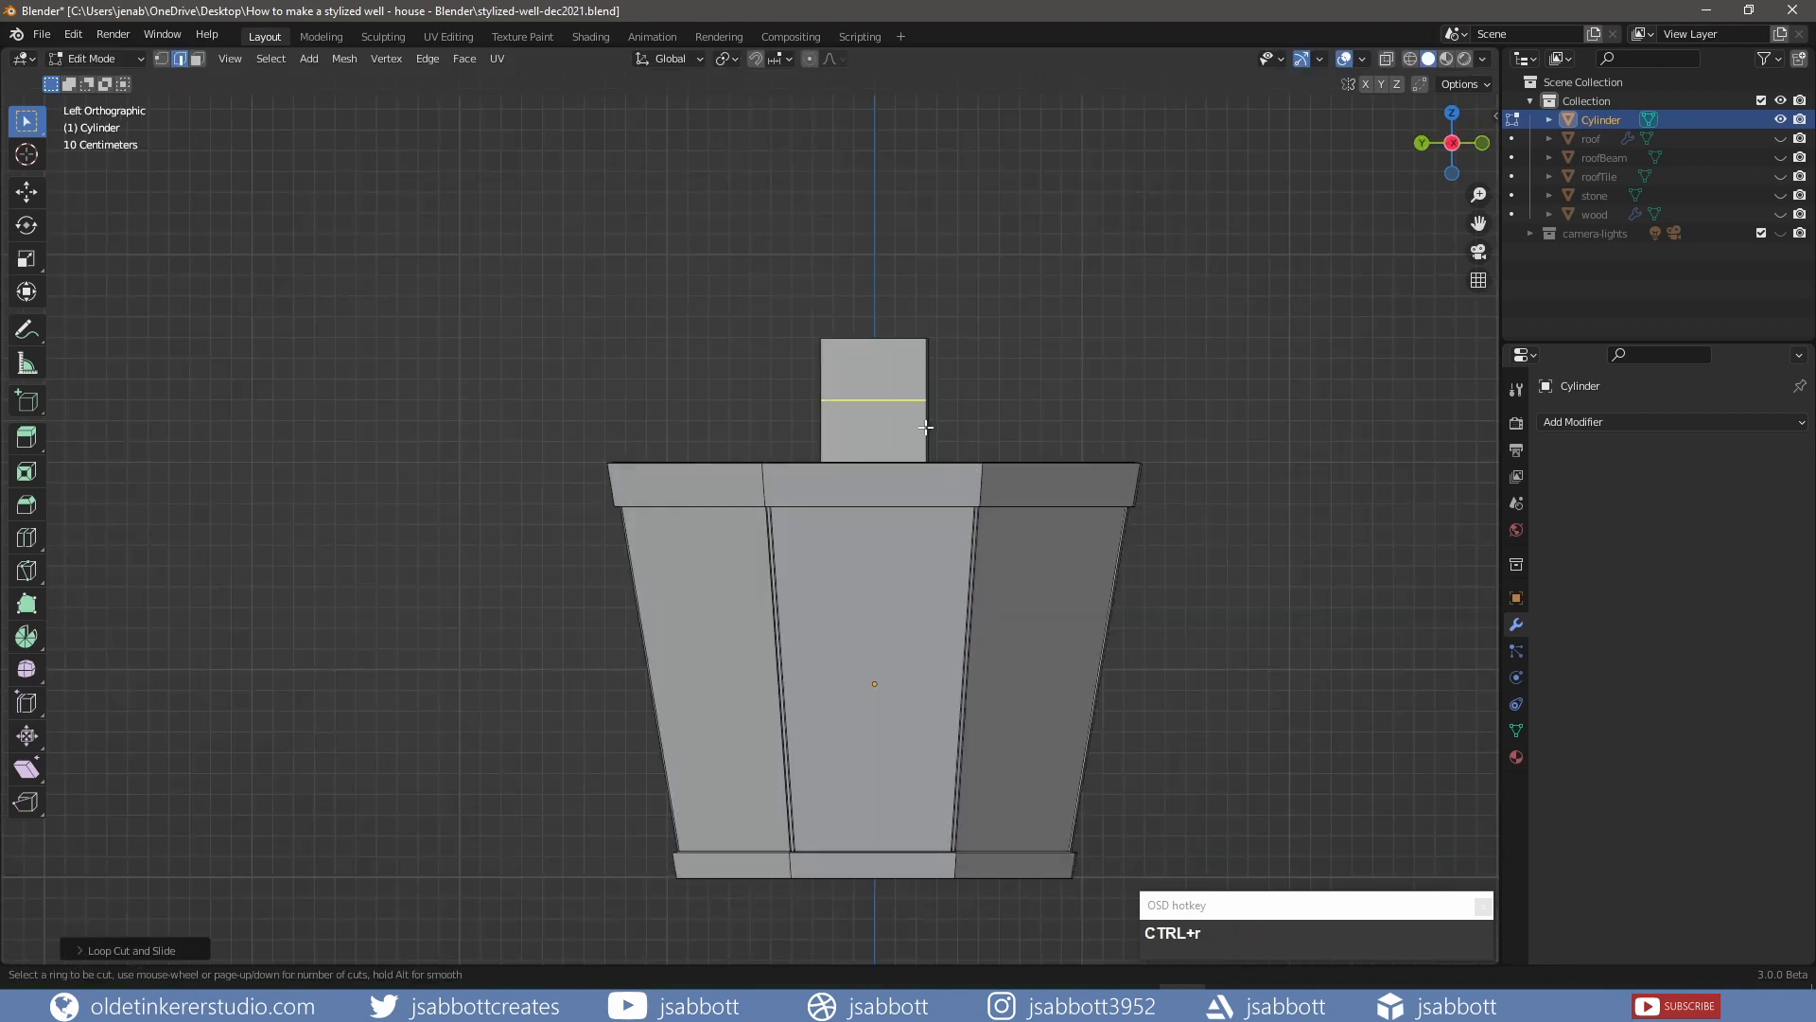
scroll(926, 427, "up", 1)
left_click(925, 427)
key("ctrl+r")
scroll(877, 351, "up", 1)
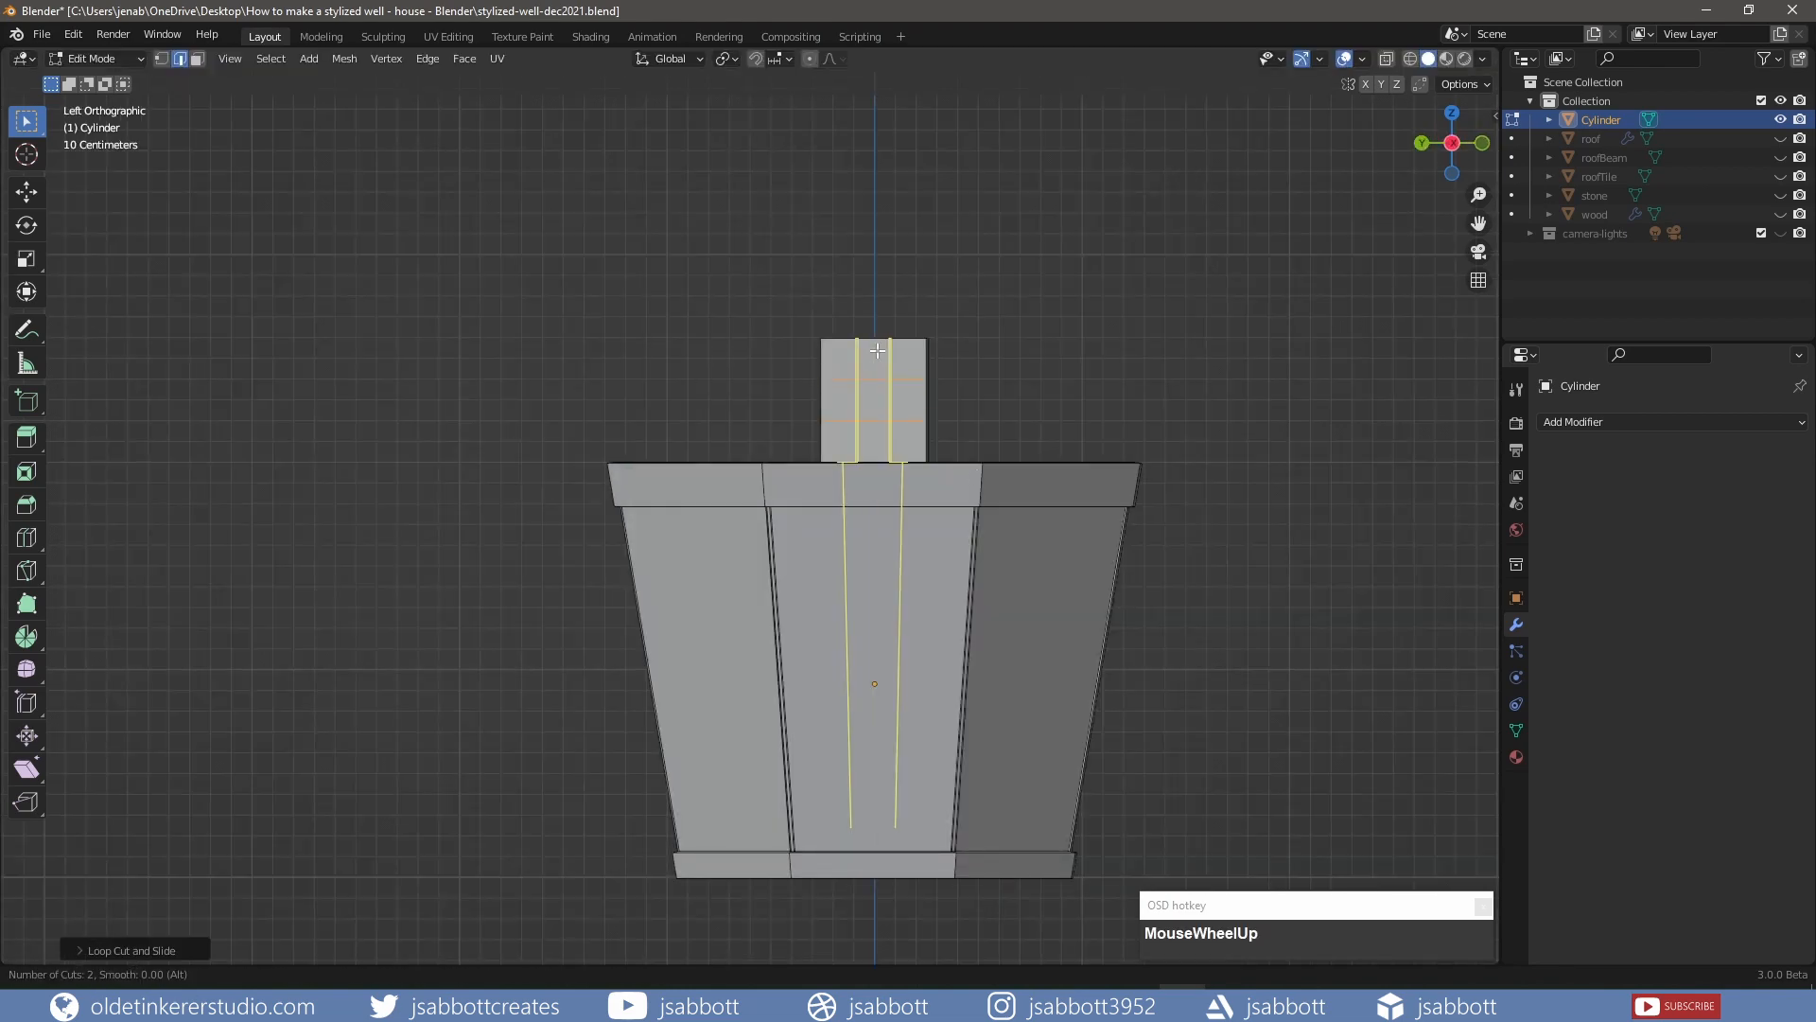
left_click(878, 351)
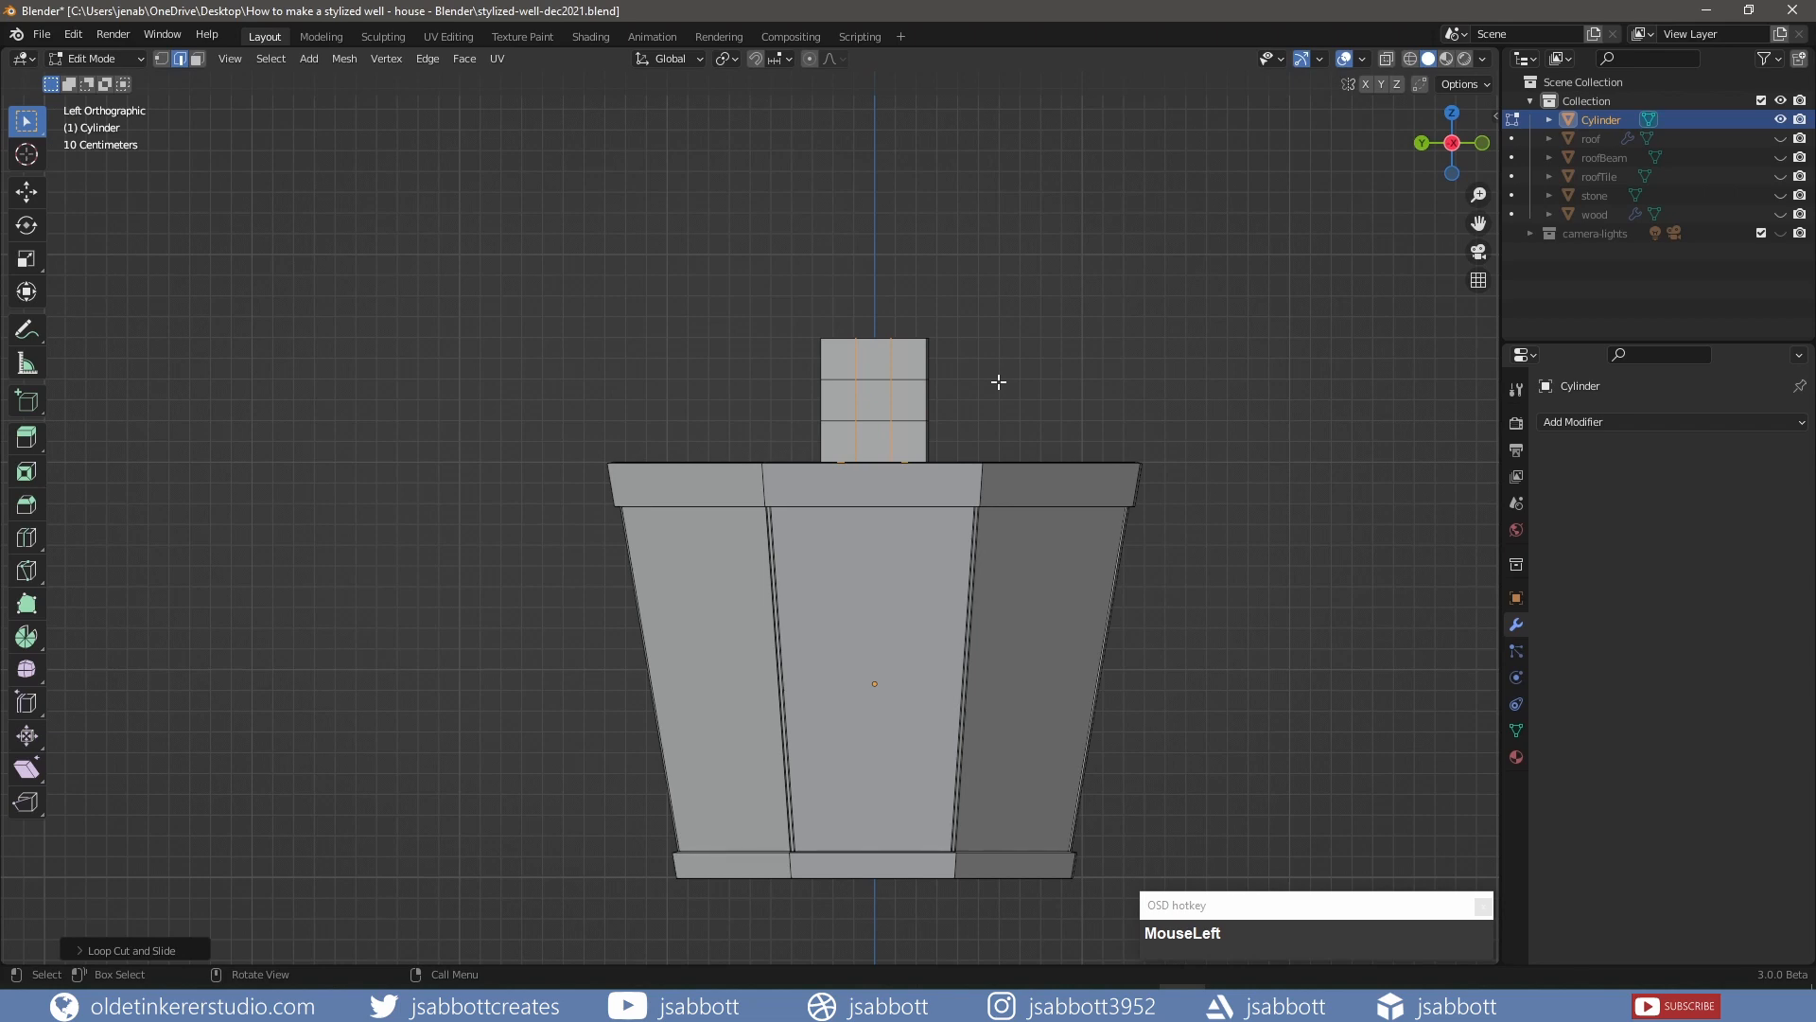
Subdivide the opposite post's middle column and middle row with two more loop cuts in each direction
key("ctrl+r")
scroll(869, 341, "up", 1)
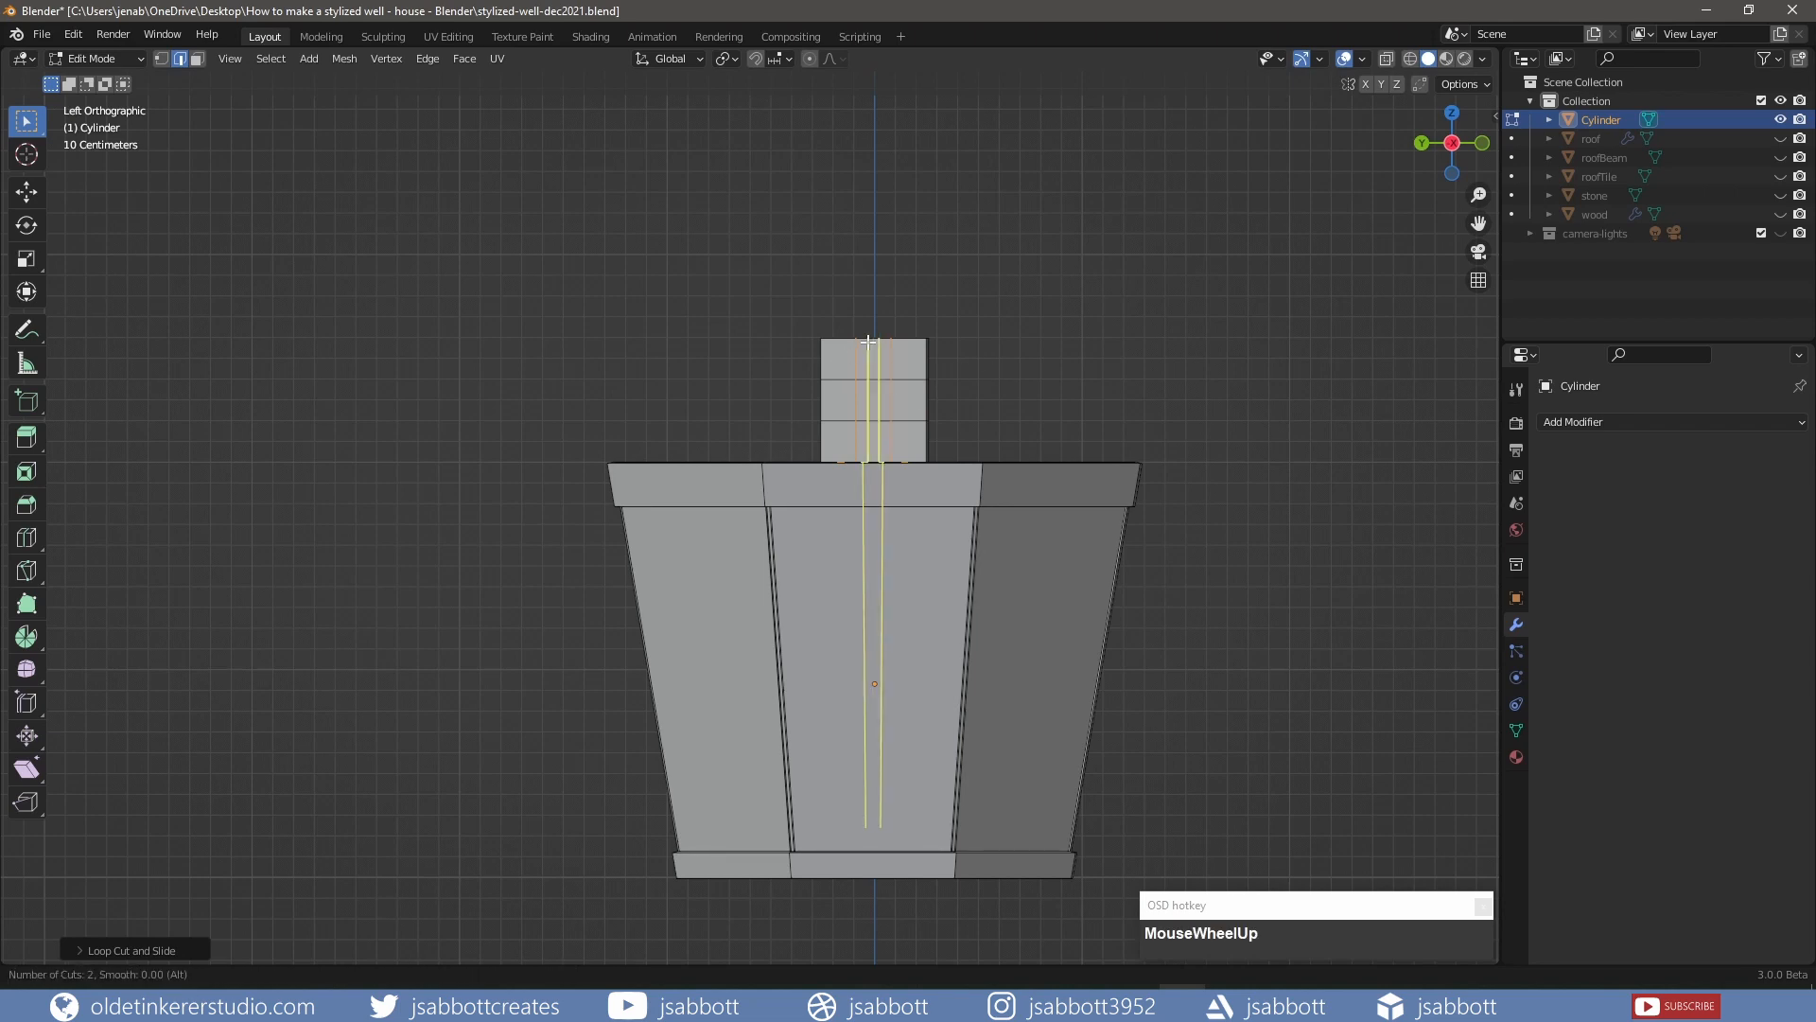
left_click(868, 341)
key("ctrl+r")
left_click(916, 400)
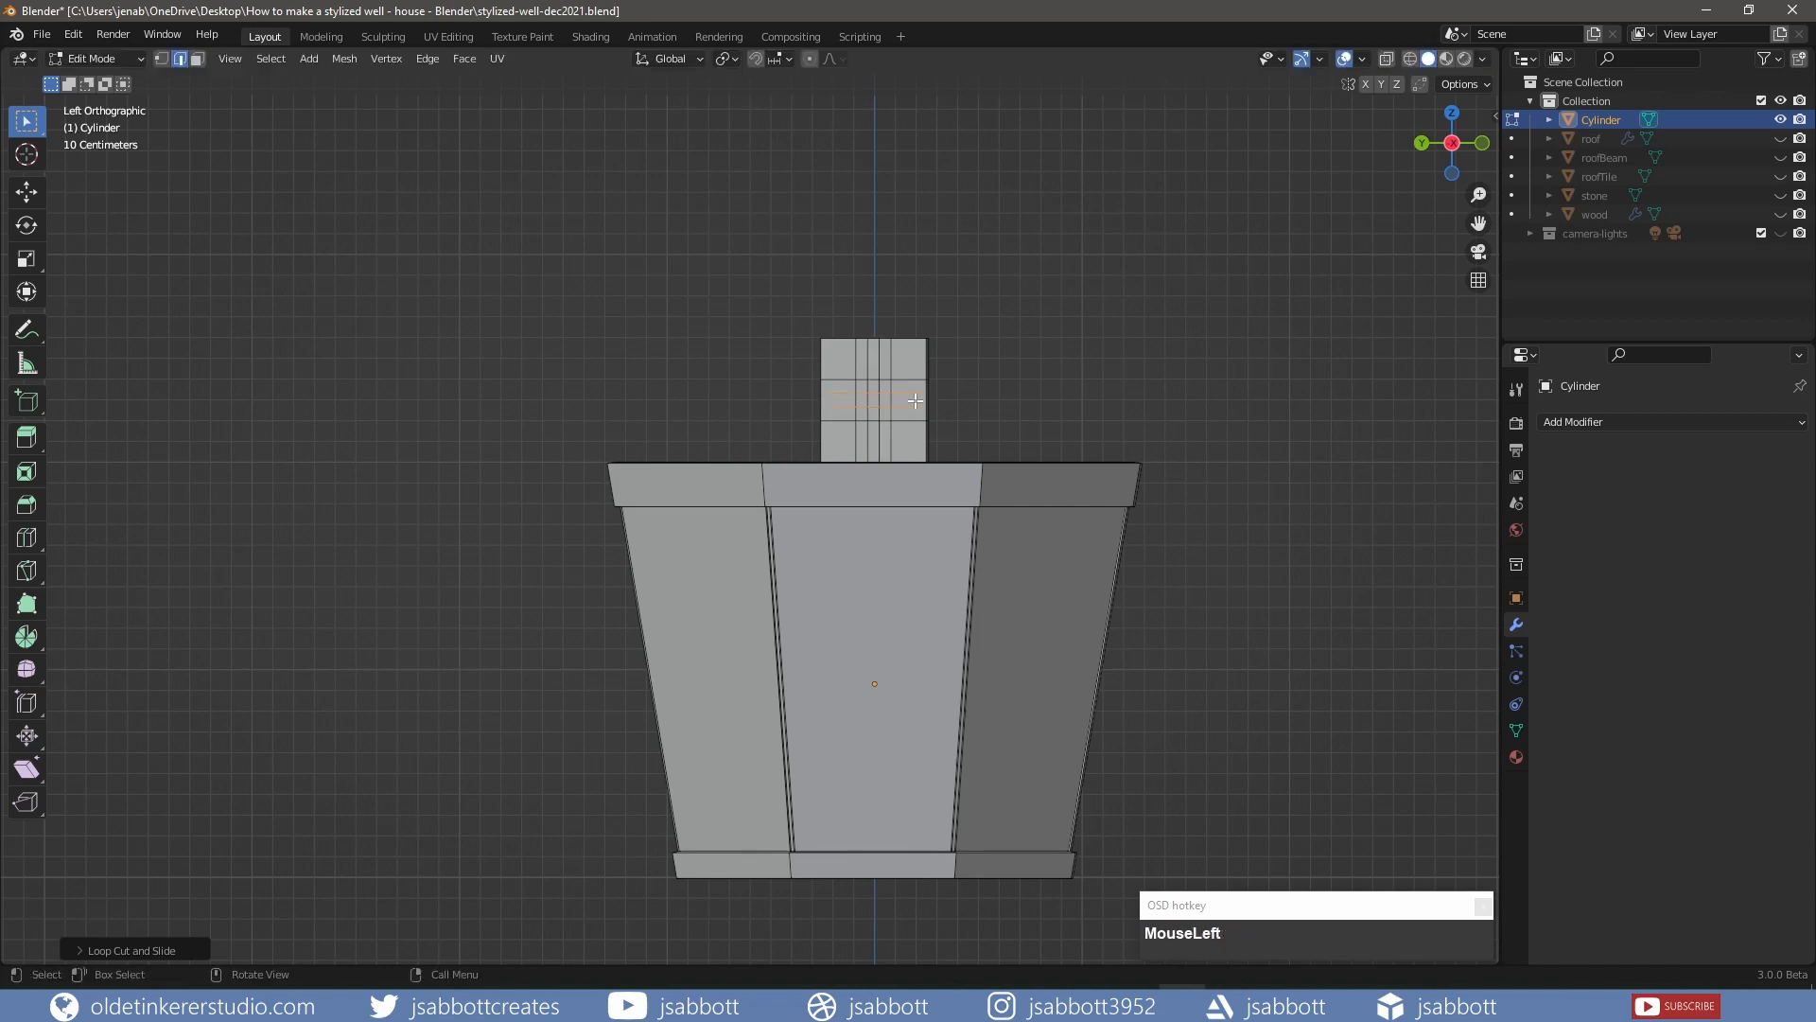
Subdivide the middle column and middle row of the post facing the right side view with two more loop cuts each
key("ctrl+KP_3")
key("ctrl+r")
scroll(619, 351, "up", 1)
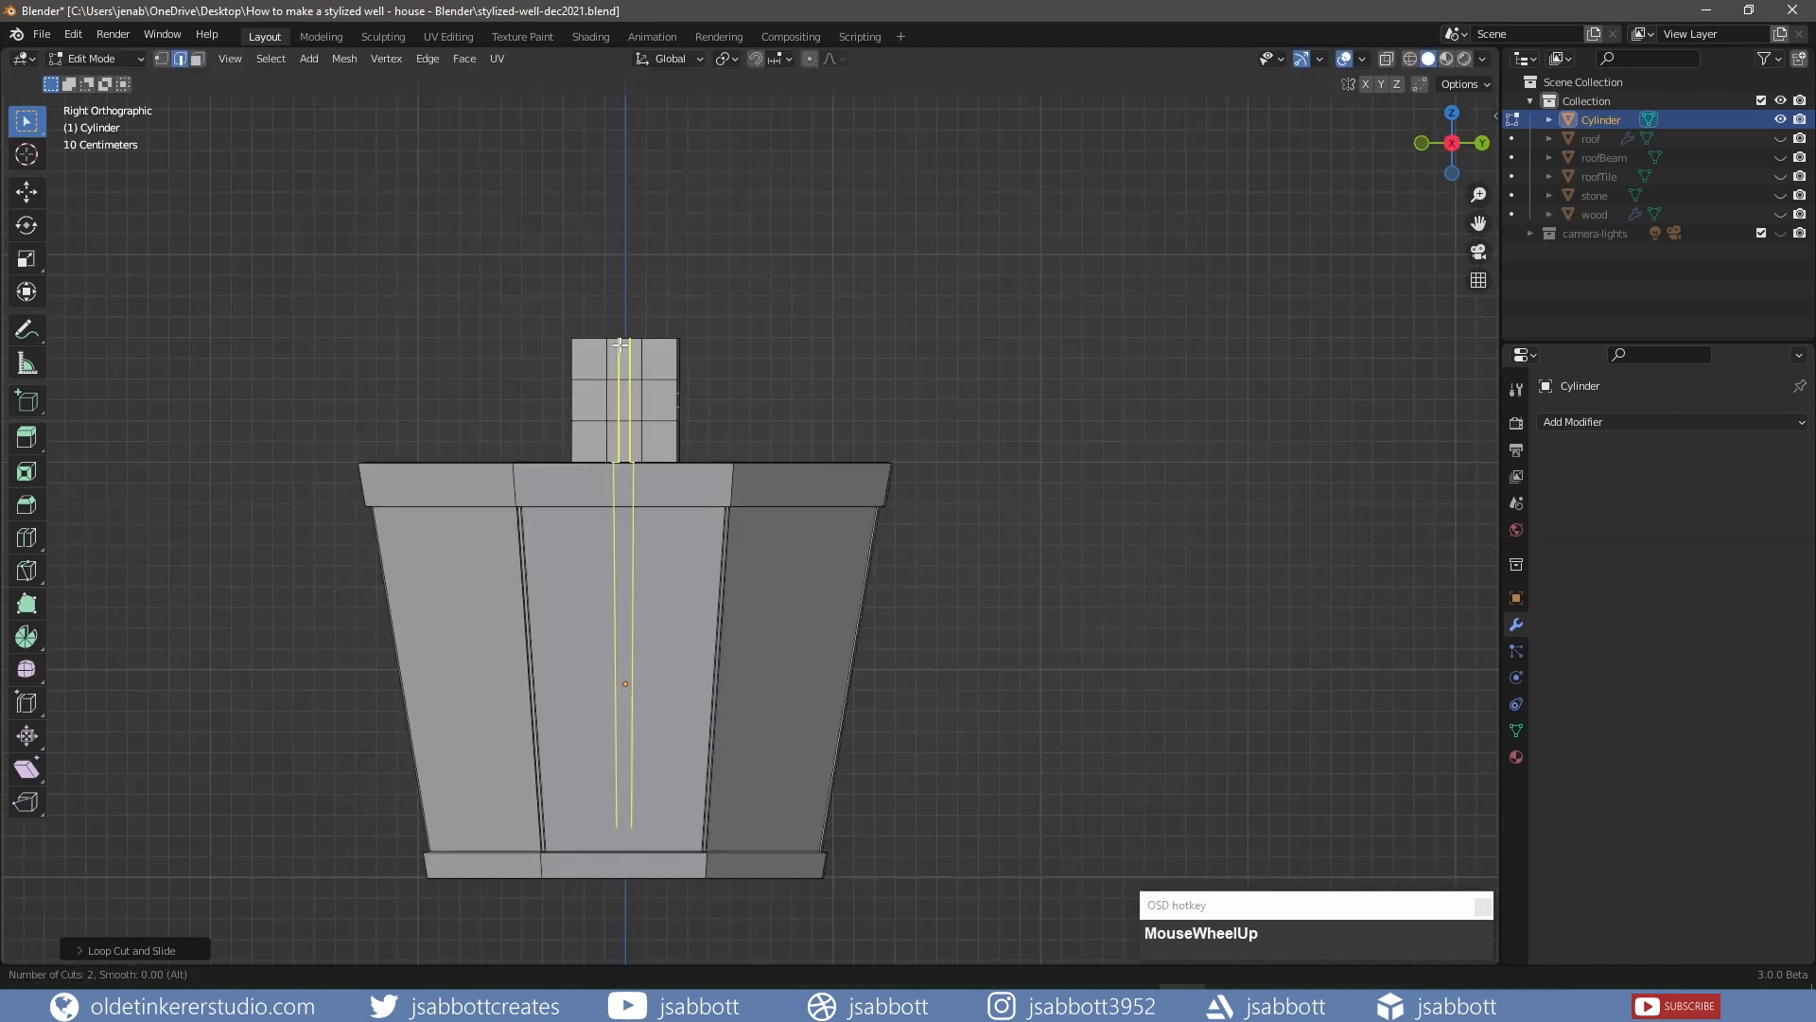
left_click(620, 351)
key("ctrl+r")
scroll(678, 392, "up", 1)
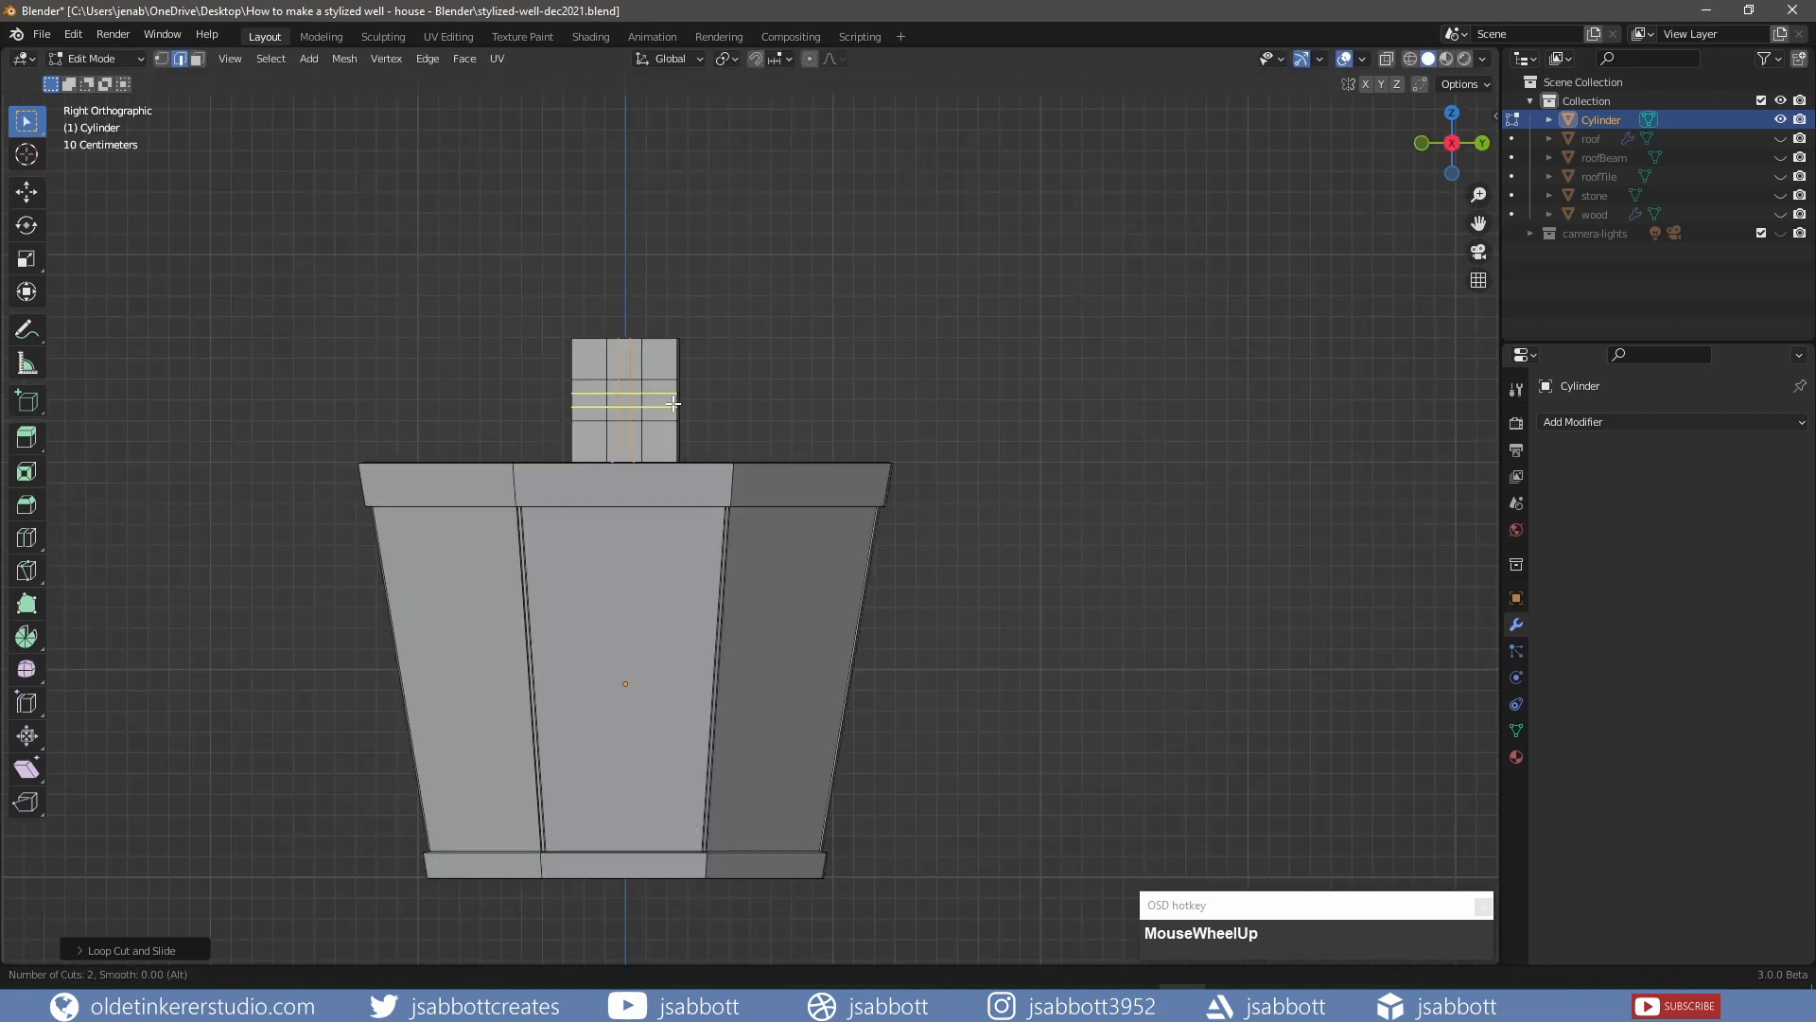
left_click(678, 396)
Select the central 3×3 block of faces on the outer side of the post facing the right side view
scroll(700, 387, "up", 2)
left_click(555, 331)
left_click(570, 329, "shift")
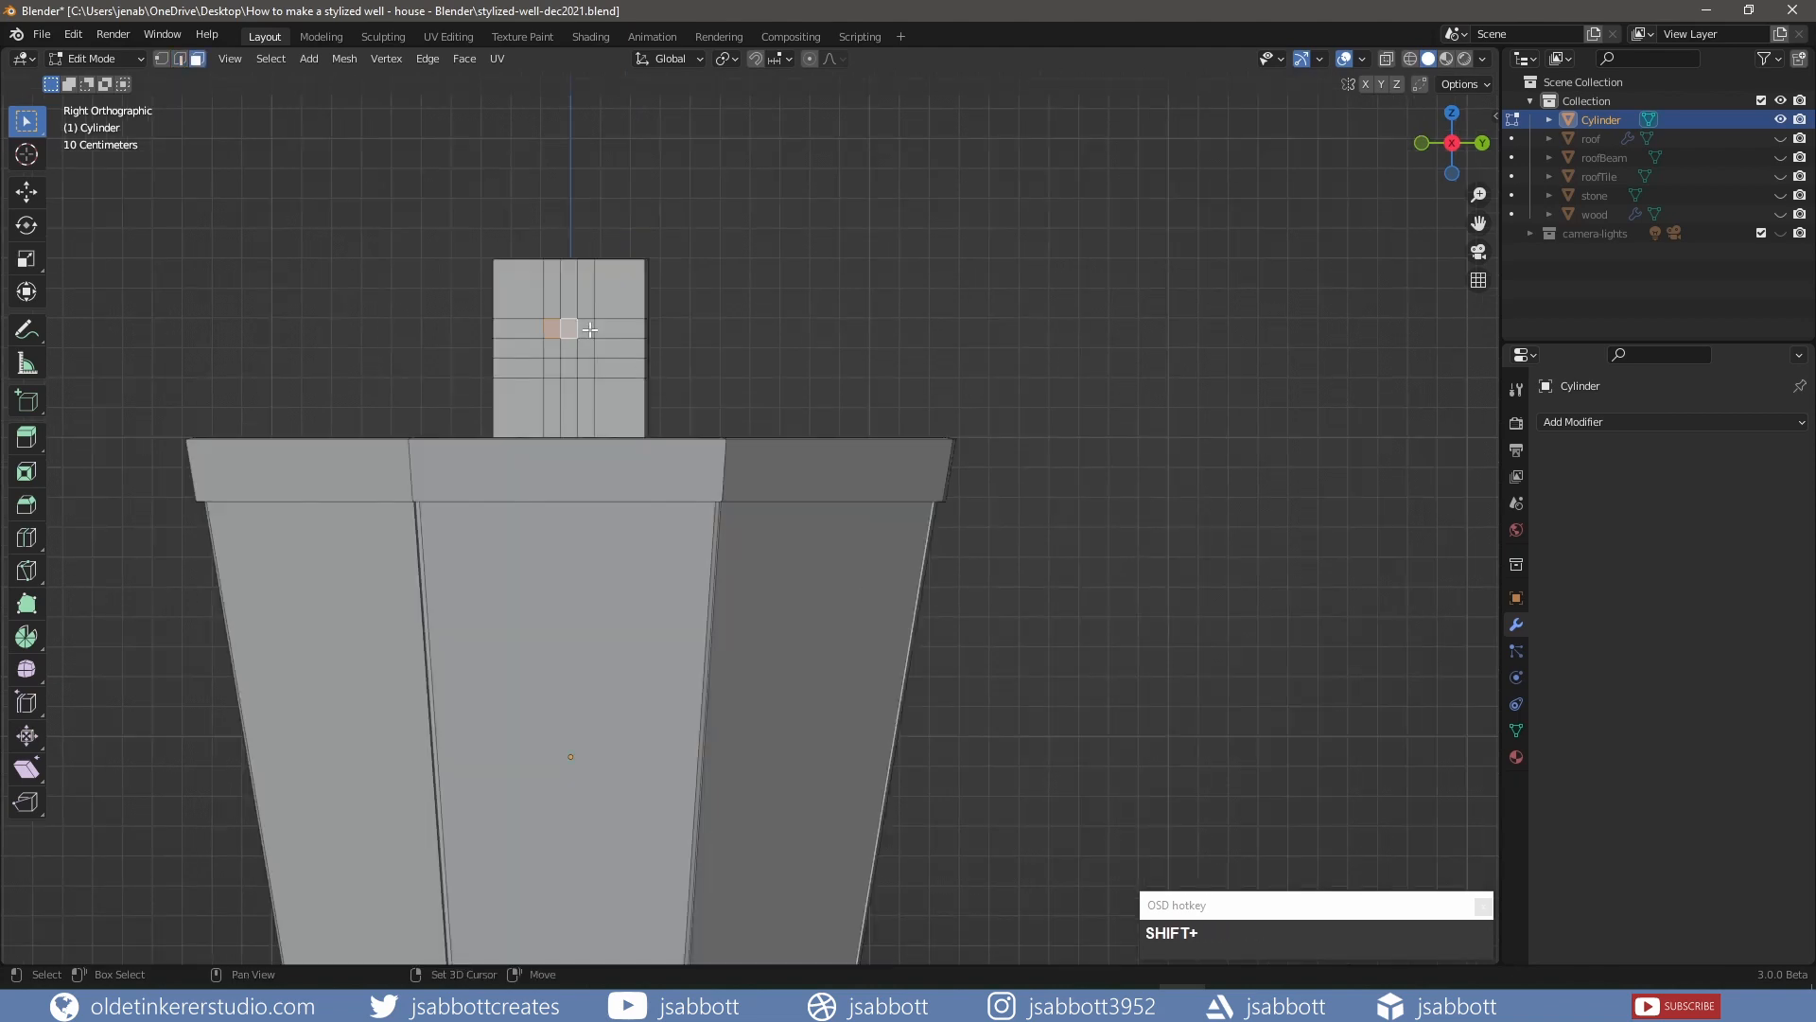
left_click(586, 329, "shift")
left_click(585, 348, "shift")
left_click(553, 348, "ctrl+shift")
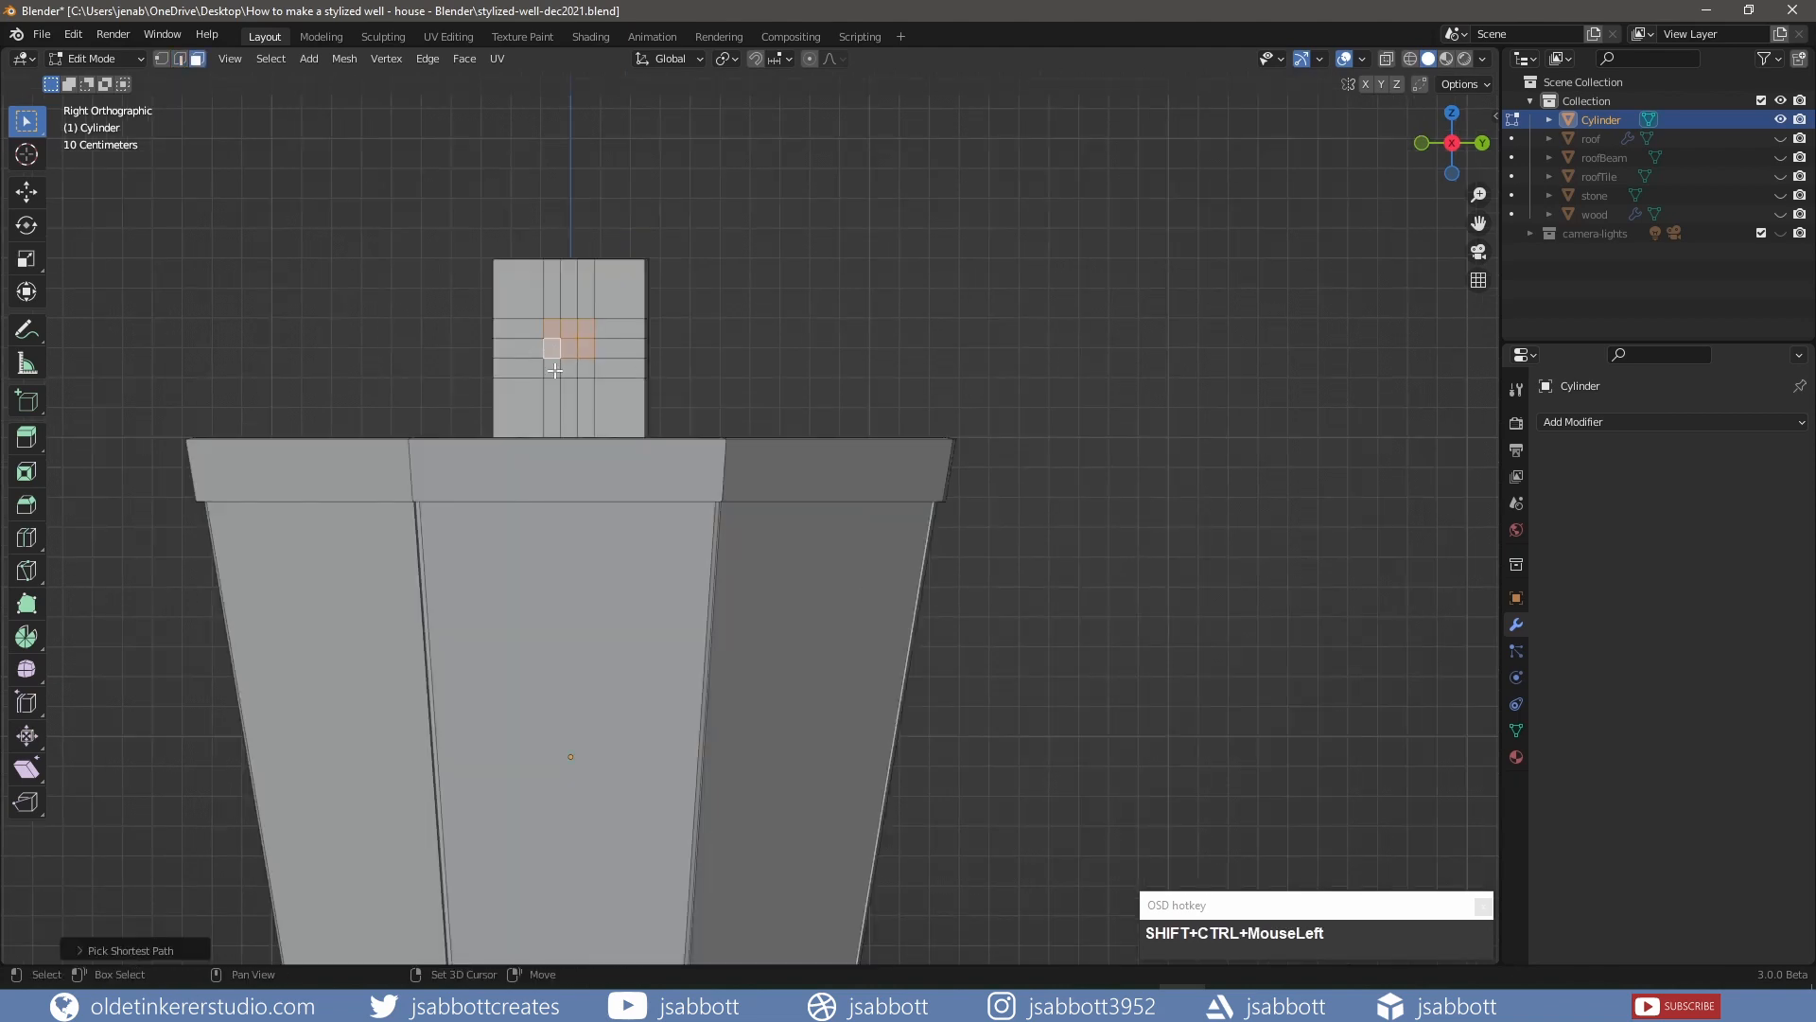
left_click(585, 368, "ctrl+shift")
Add the matching central 3×3 block of faces on the same post's inner side to the selection
middle_click_drag(478, 353, 1110, 323)
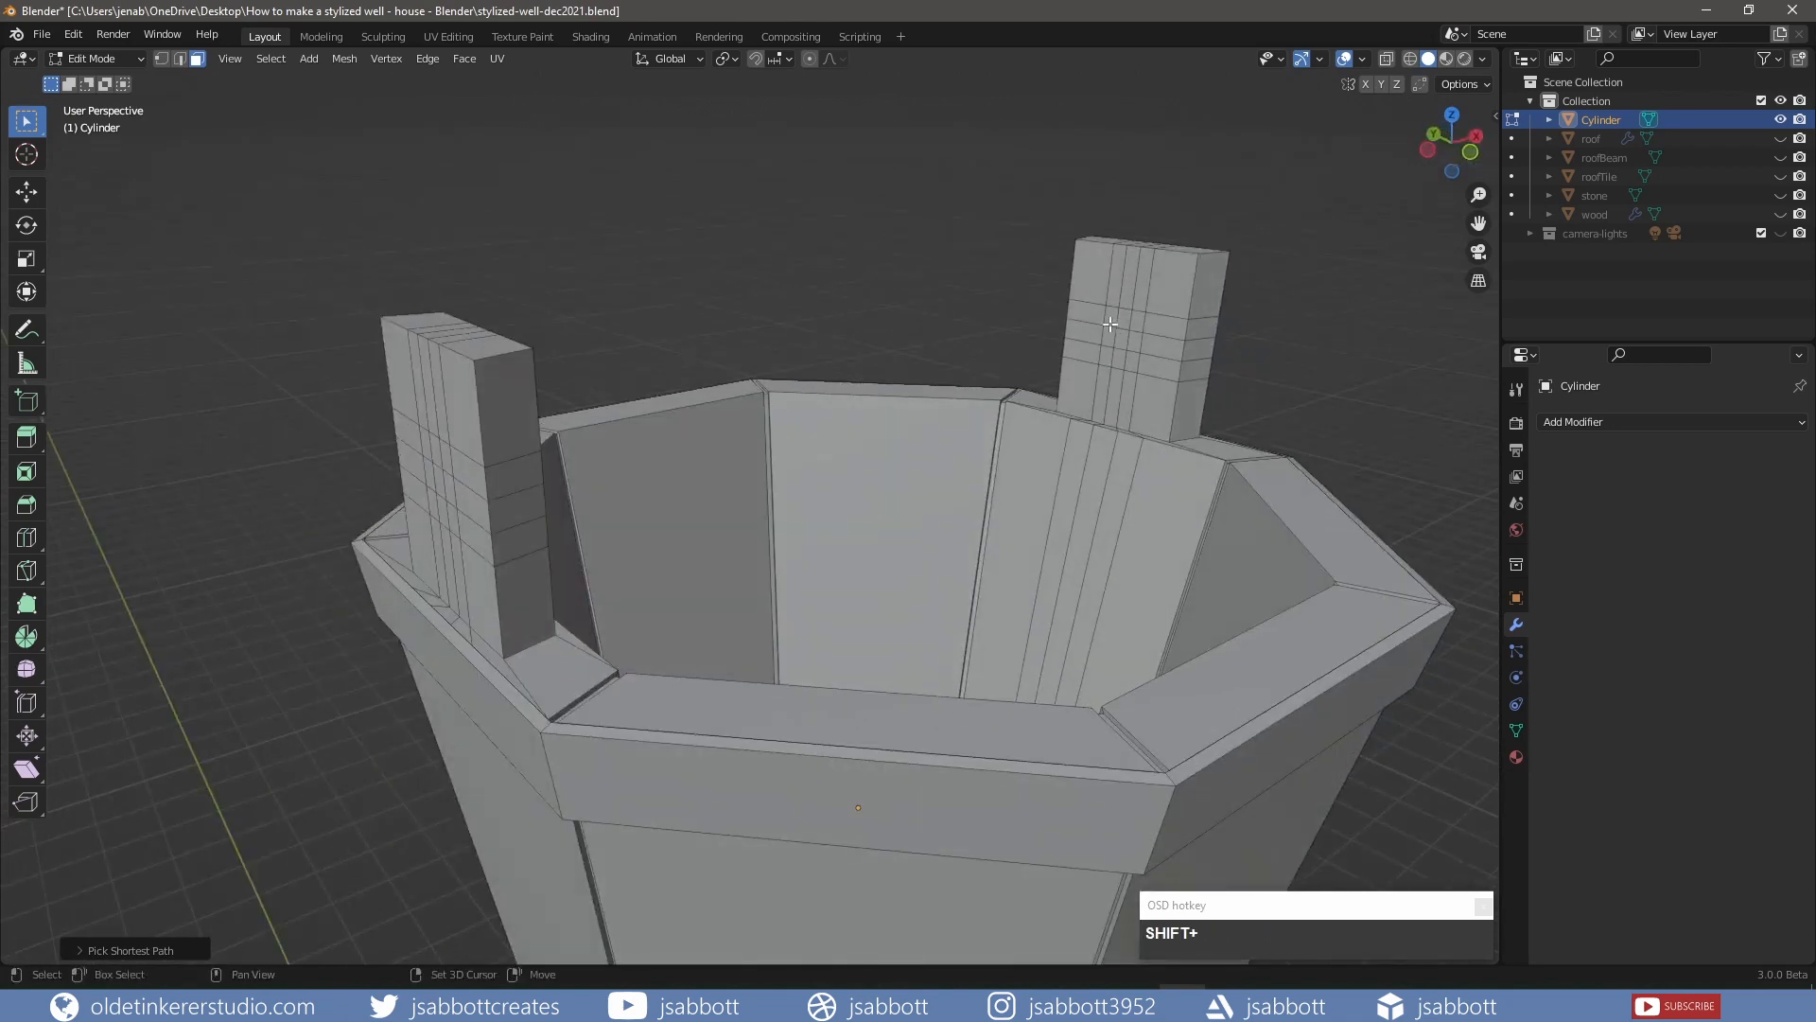
left_click(1108, 317, "shift")
left_click(1134, 320, "ctrl+shift")
left_click(1131, 358, "ctrl+shift")
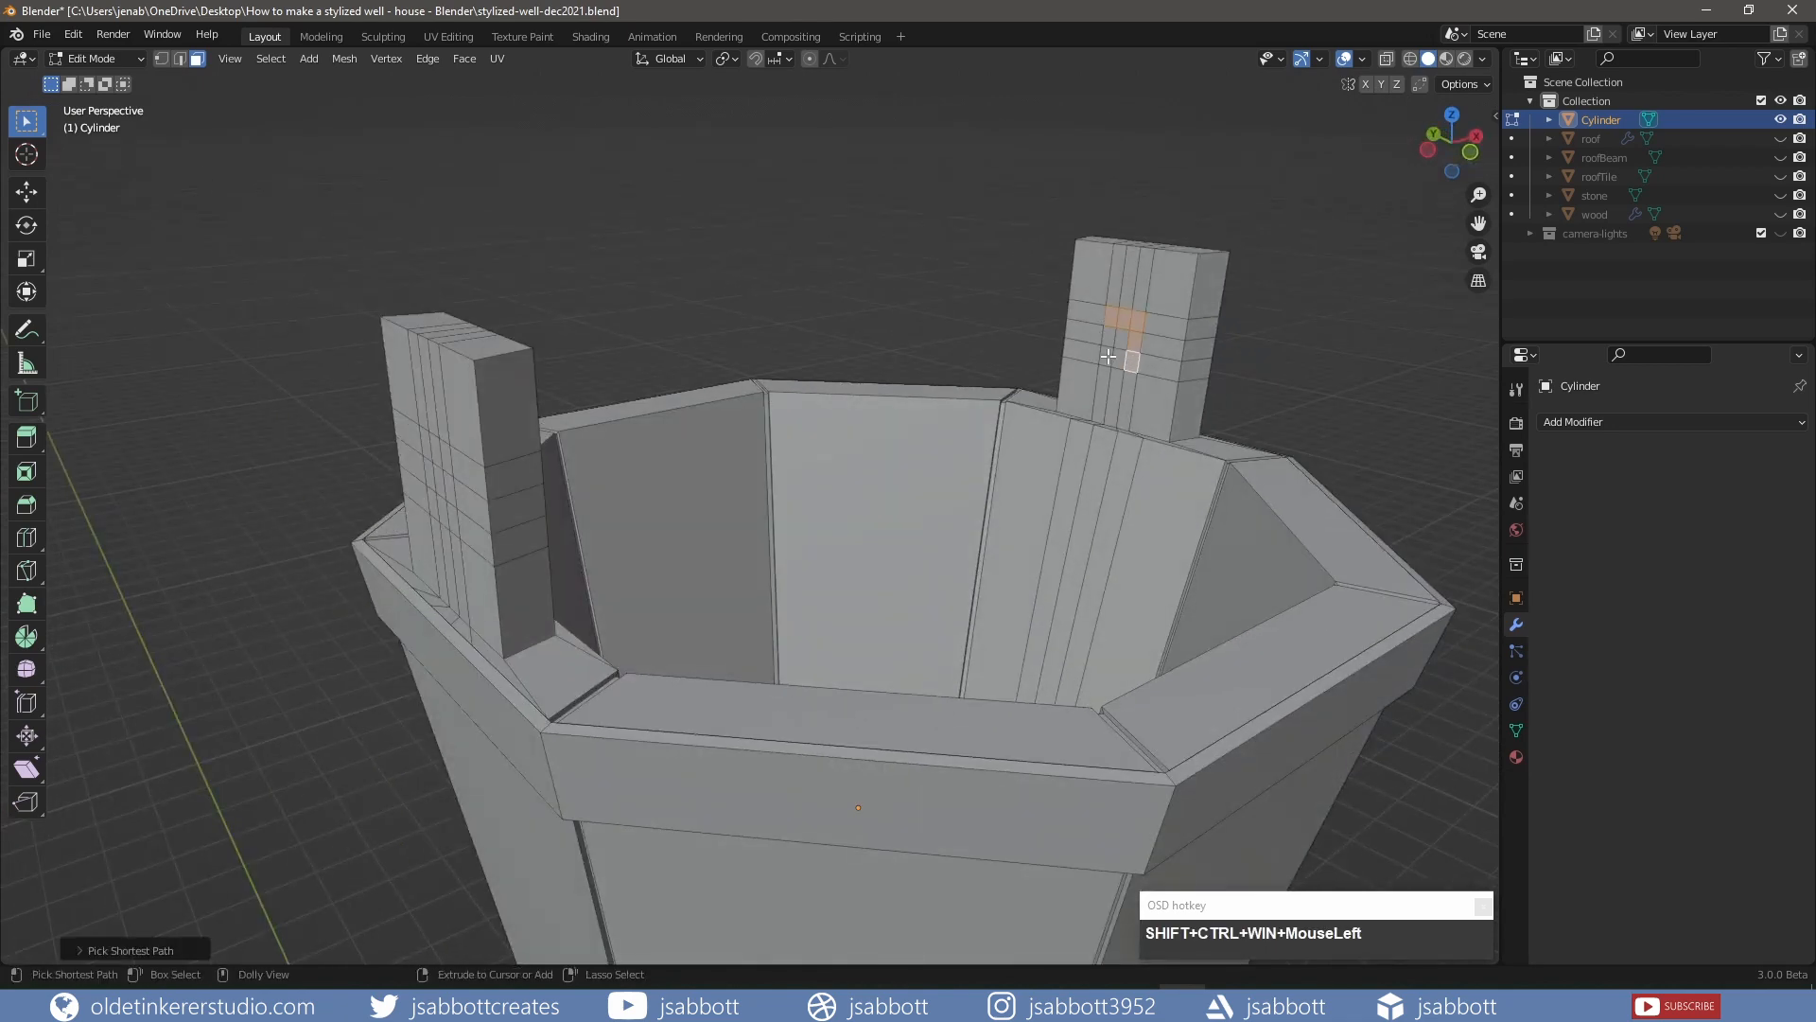
left_click(1107, 357, "ctrl+shift")
left_click(1108, 338, "ctrl+shift")
Add the central 3×3 block of faces on the opposite post's outer side to the selection
middle_click_drag(1109, 338, 655, 426)
left_click(674, 406, "shift")
left_click(716, 407, "ctrl+shift")
left_click(717, 473, "ctrl+shift")
left_click(672, 469, "ctrl+shift")
left_click(672, 437, "ctrl+shift")
Extend the selection with the central 3×3 block of faces on the opposite post's inner side
left_click(358, 319, "shift")
left_click(381, 318, "ctrl+shift")
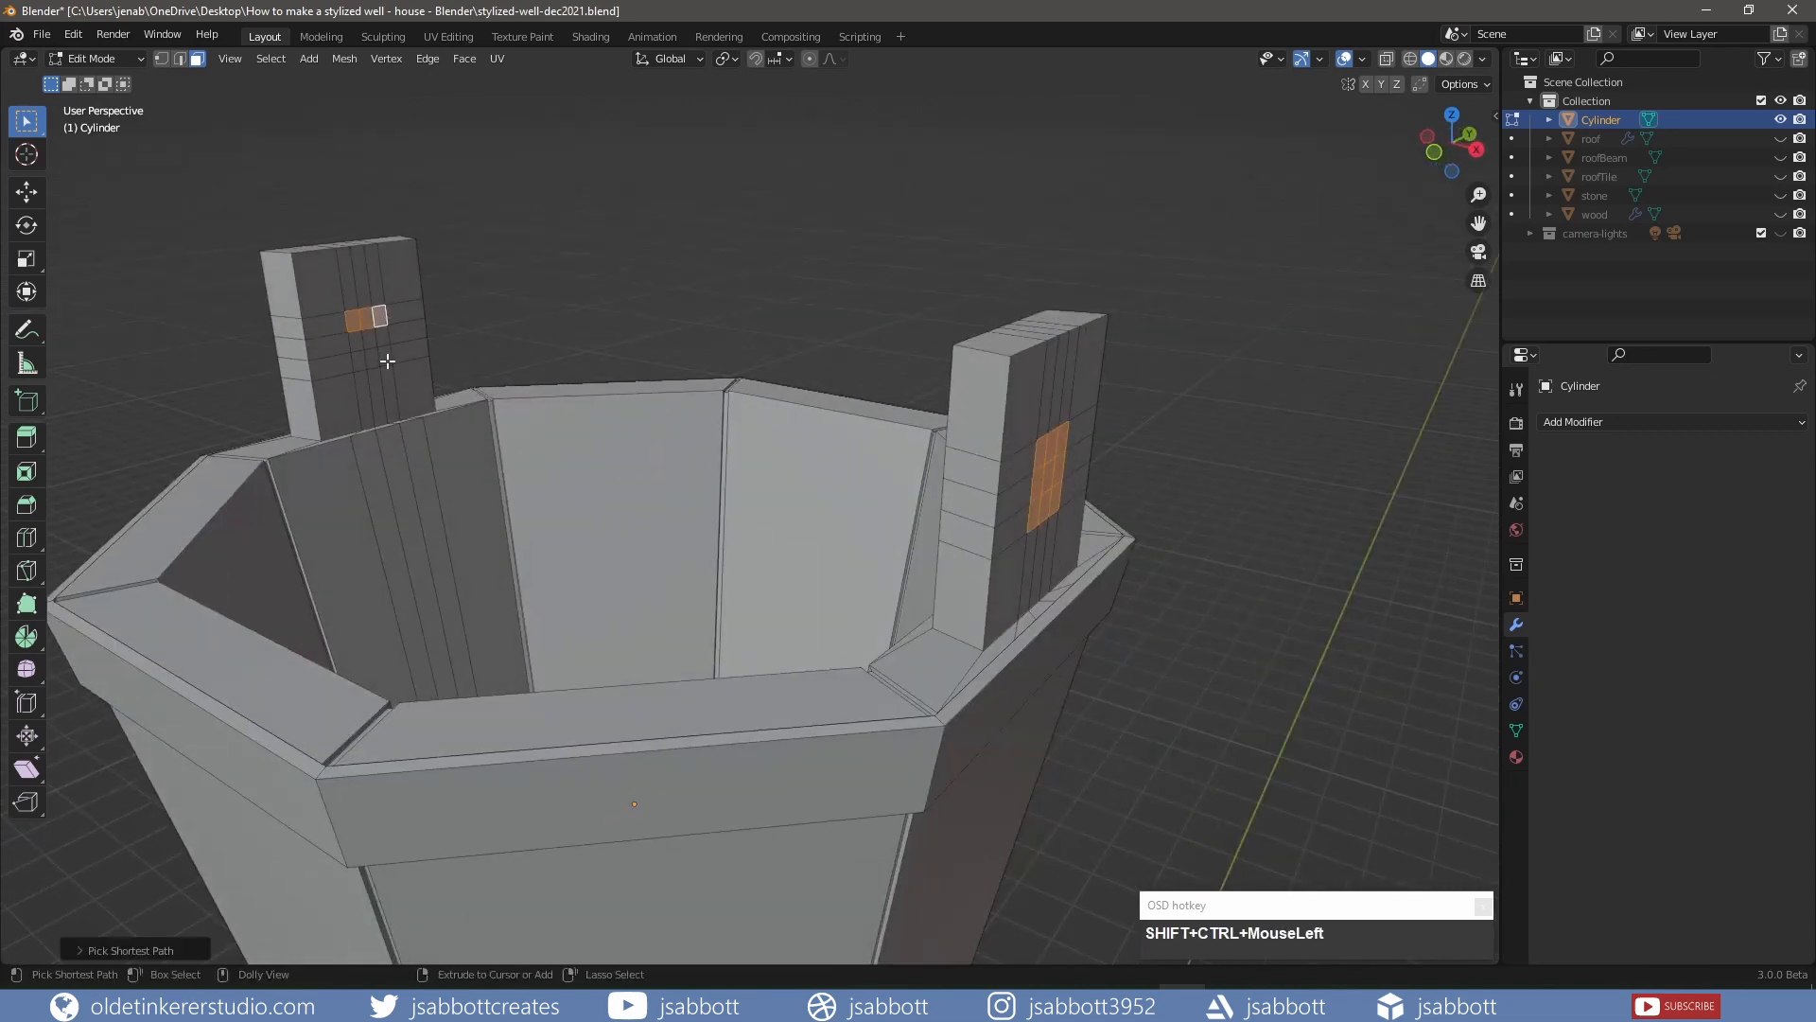
left_click(385, 355, "ctrl+shift")
left_click(356, 362, "ctrl+shift")
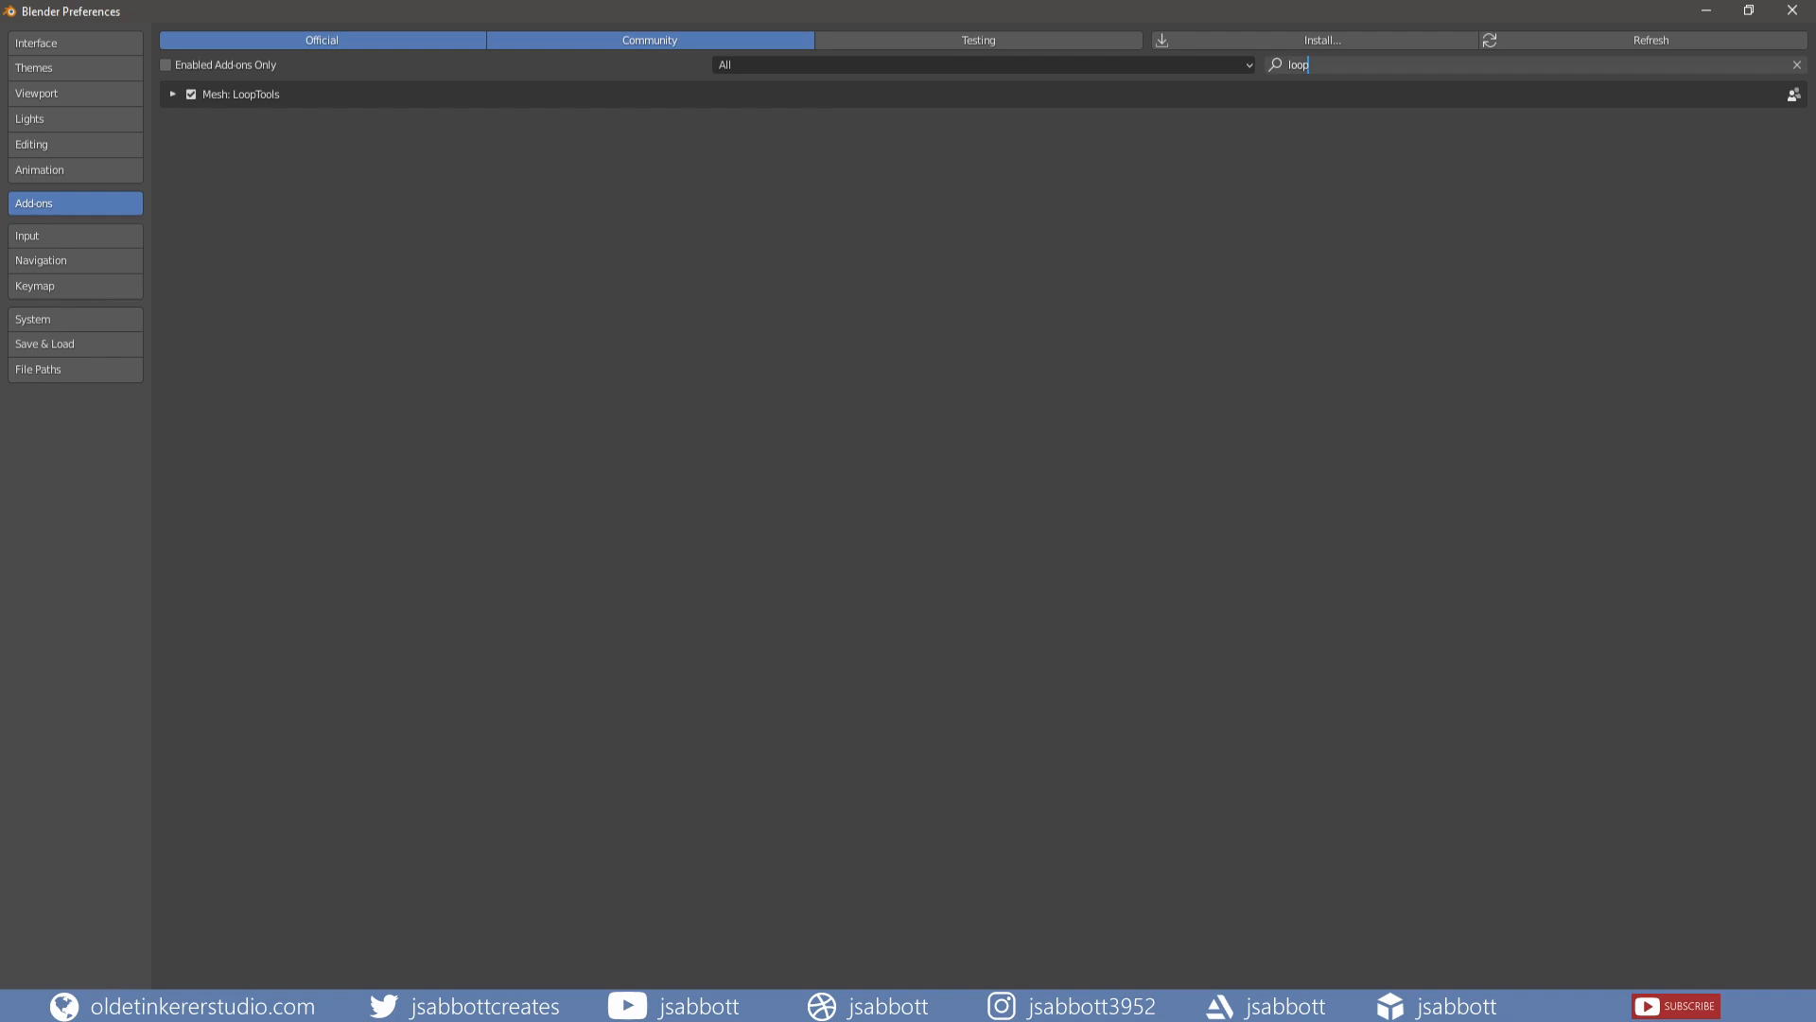
Reshape the selected face blocks on both handle posts into circles with LoopTools Circle
right_click(561, 350)
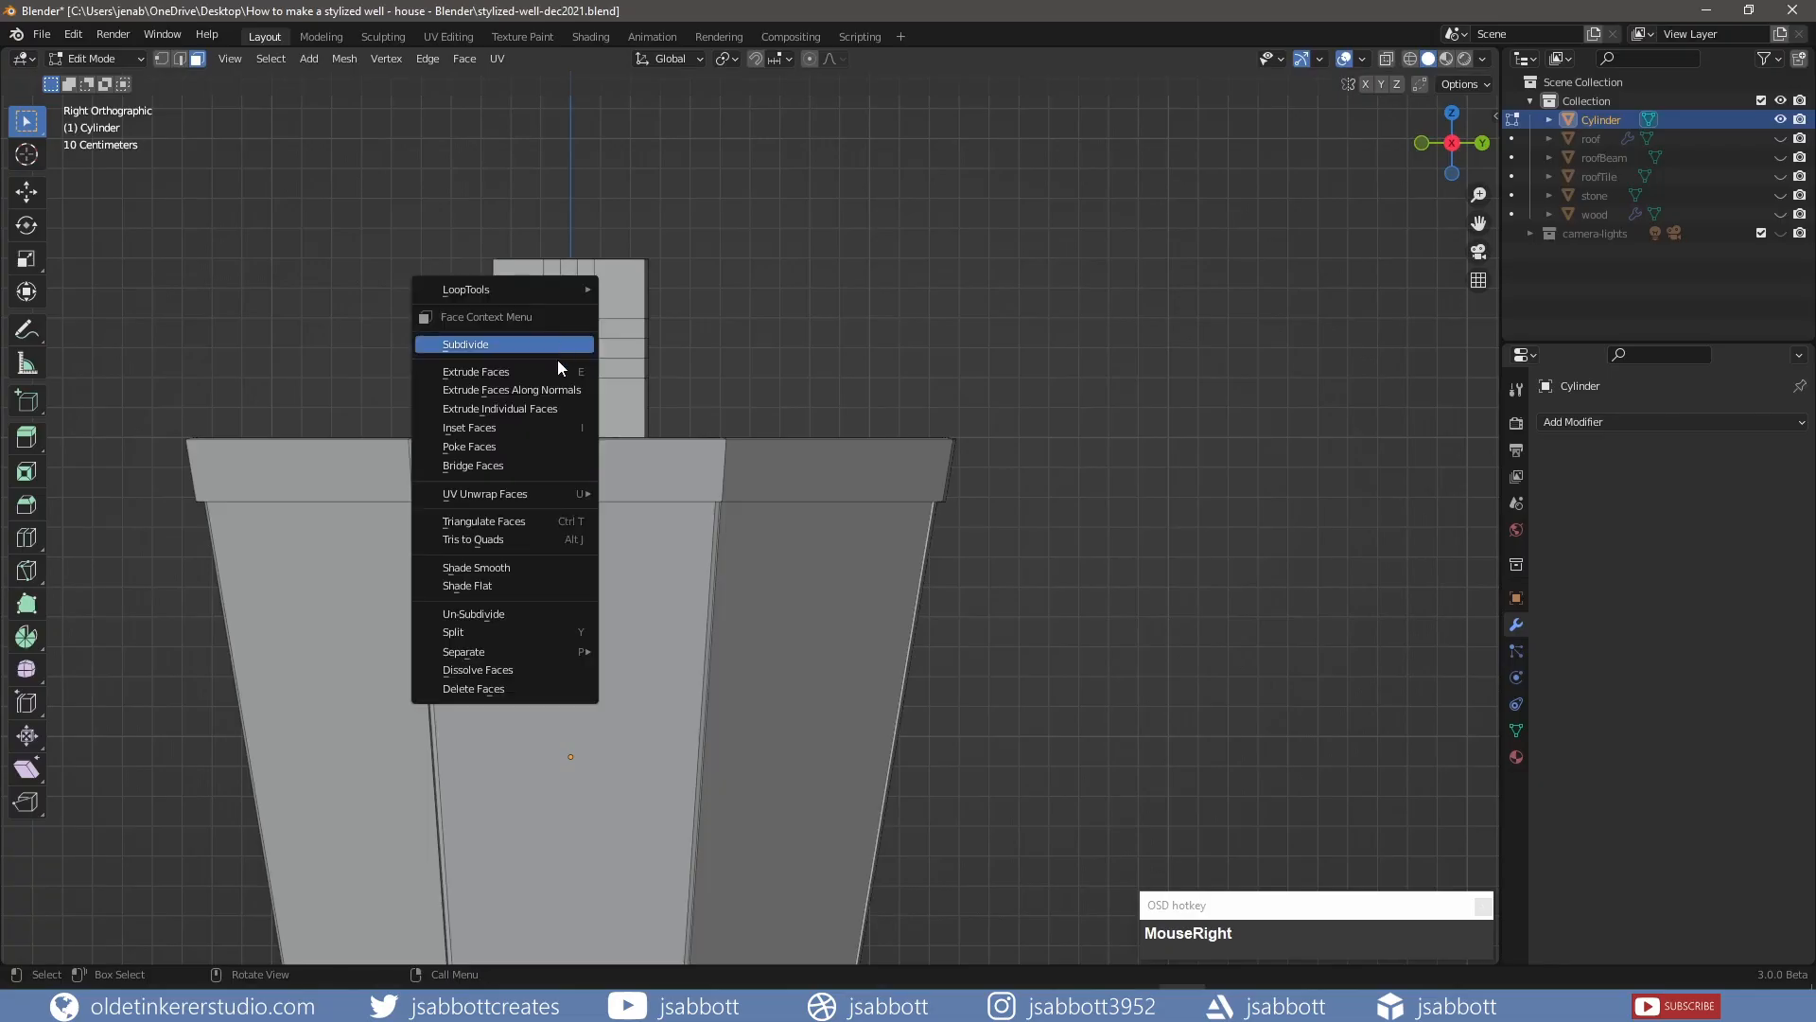
mouse_move(554, 288)
left_click(649, 310)
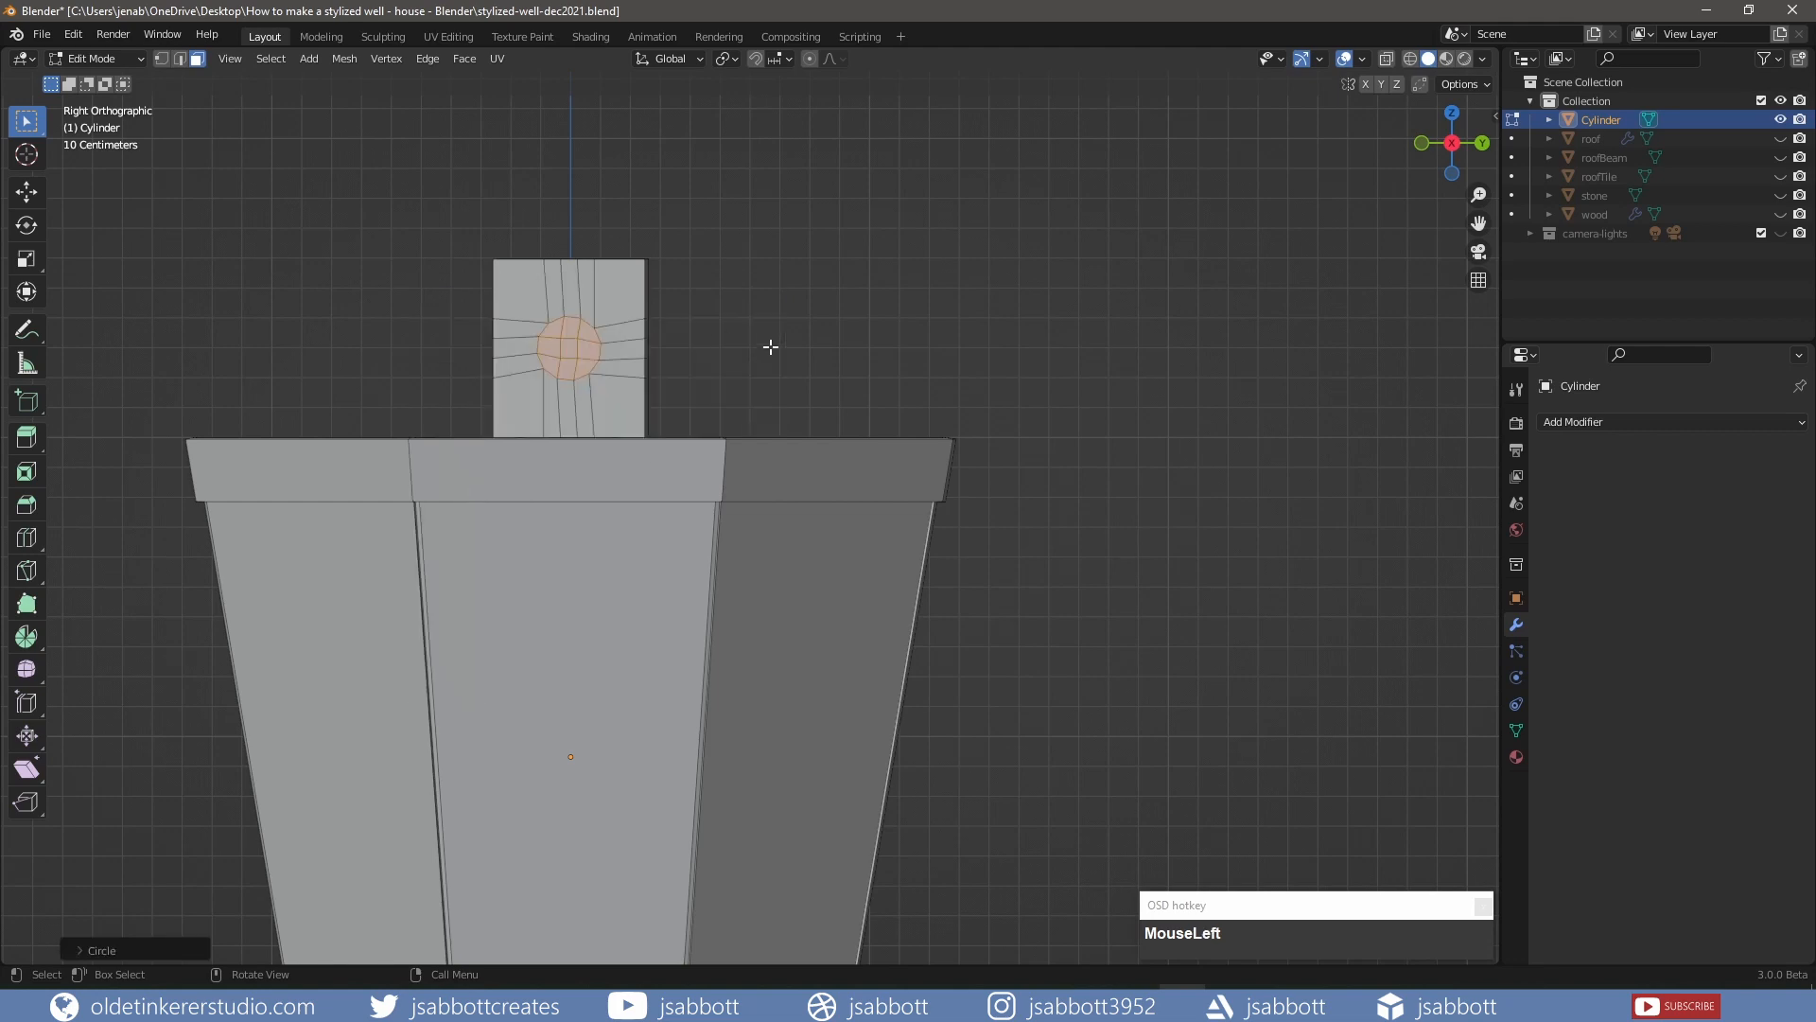
Extrude the circular face patches slightly inward along their normals and delete the extruded faces to open the posts
middle_click_drag(491, 312, 596, 438, "shift")
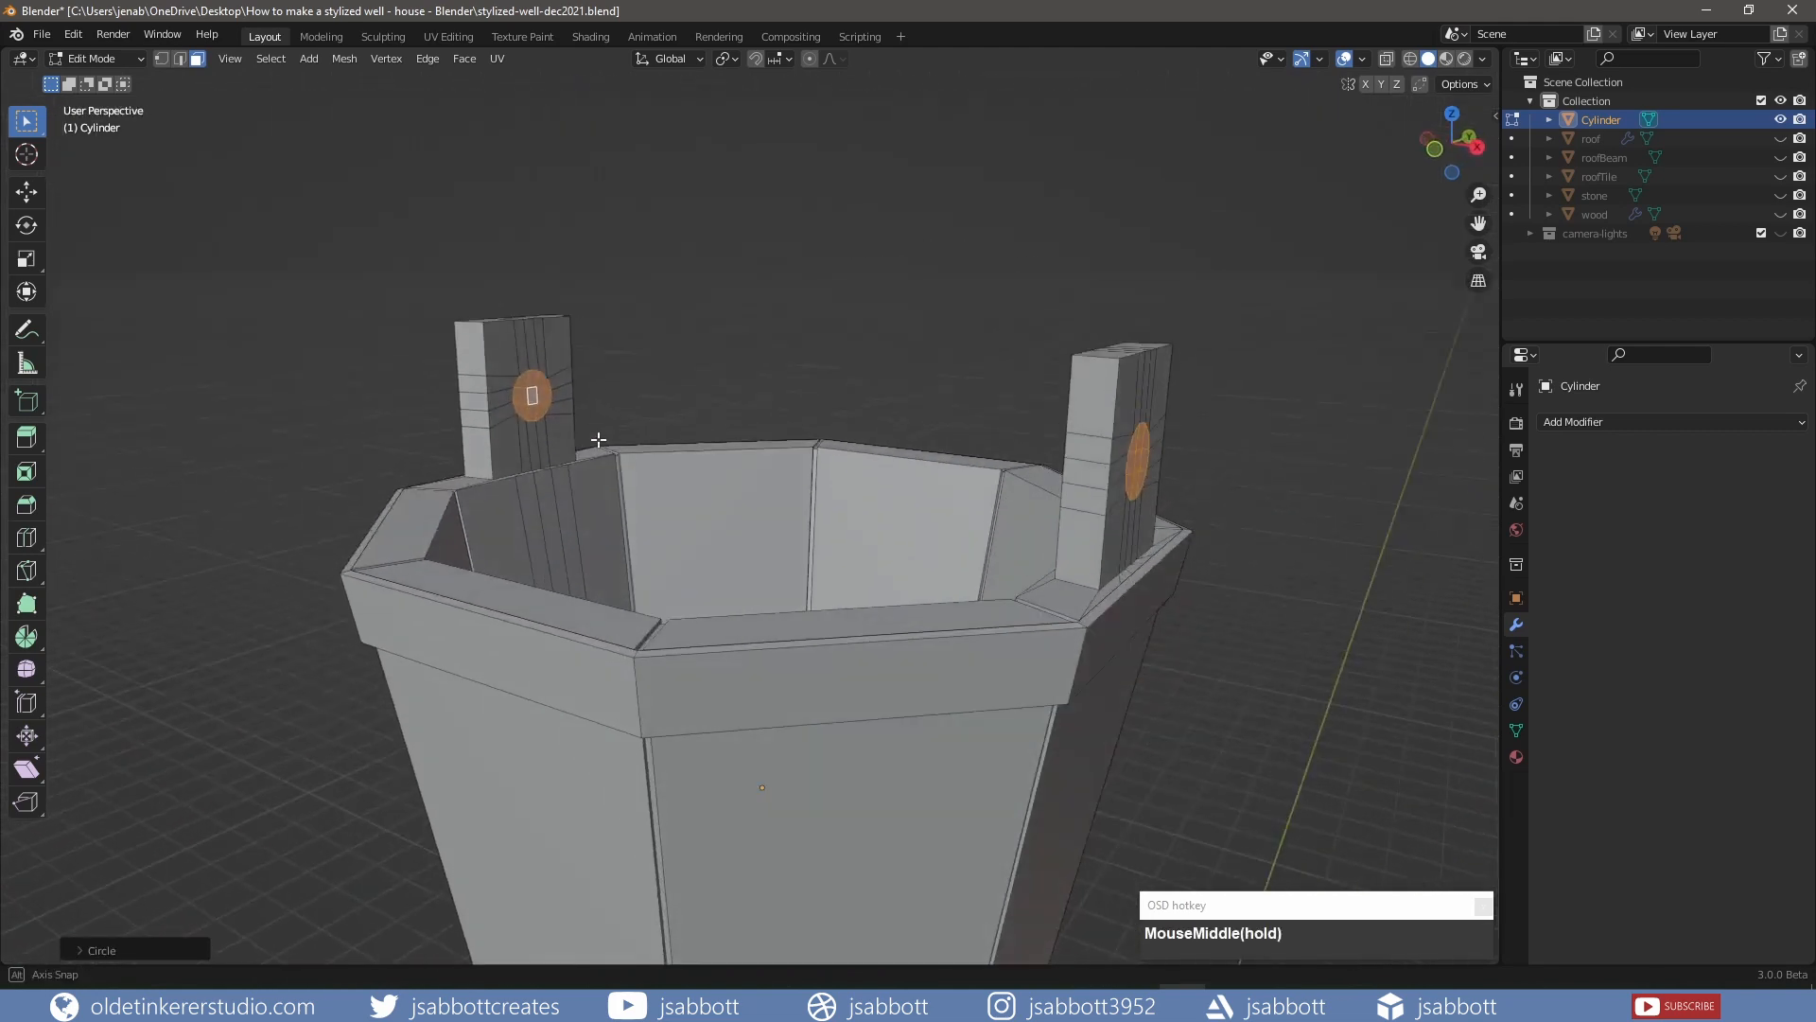
key("alt+e")
left_click(1216, 602)
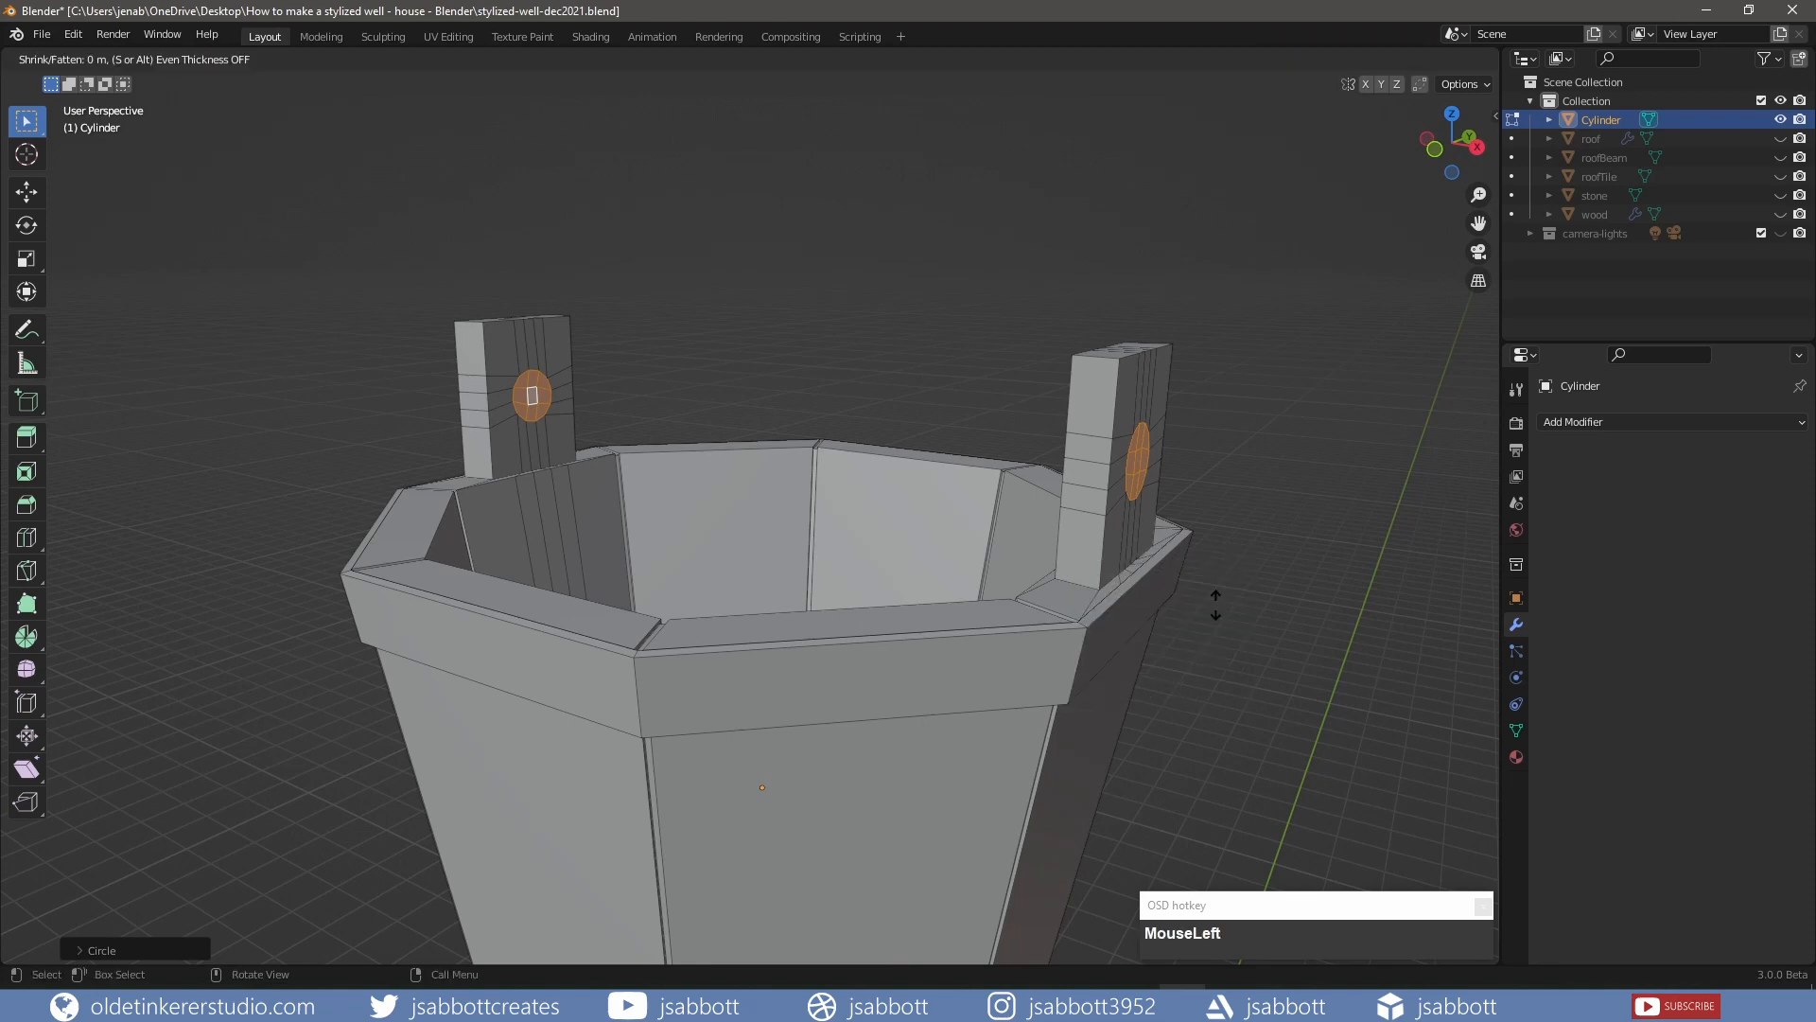
key("shift")
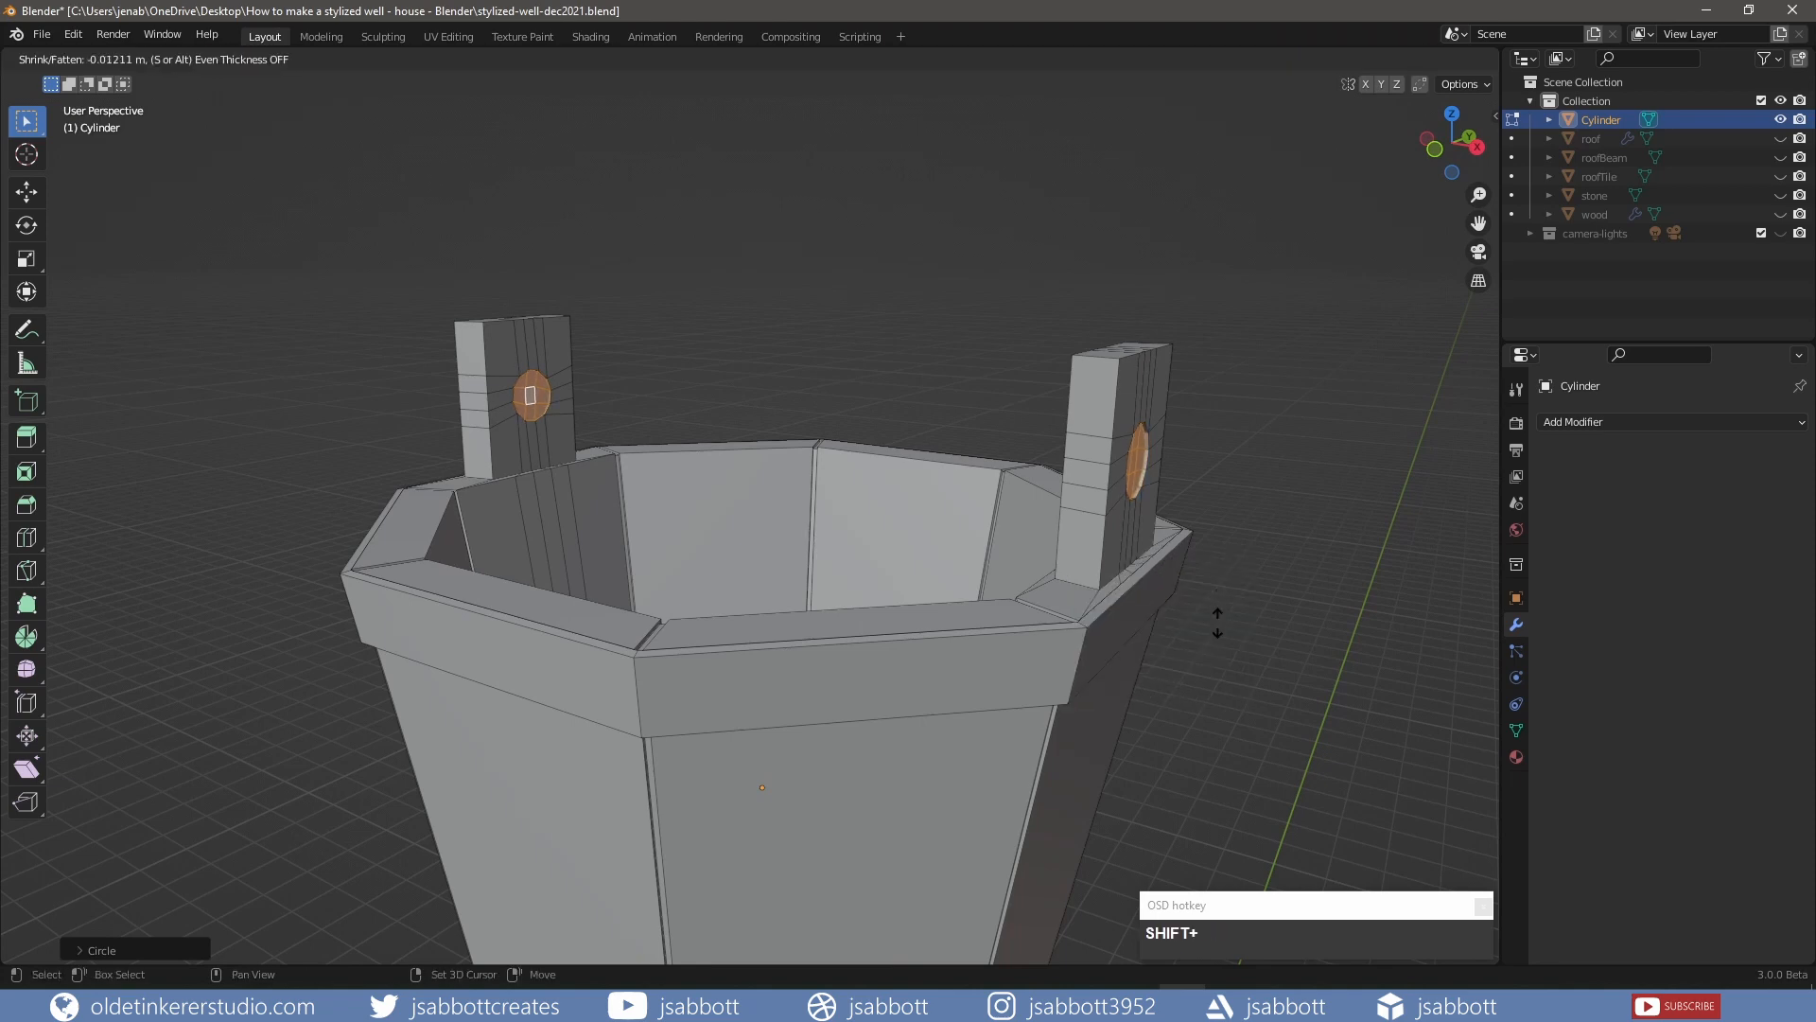
left_click(1216, 624)
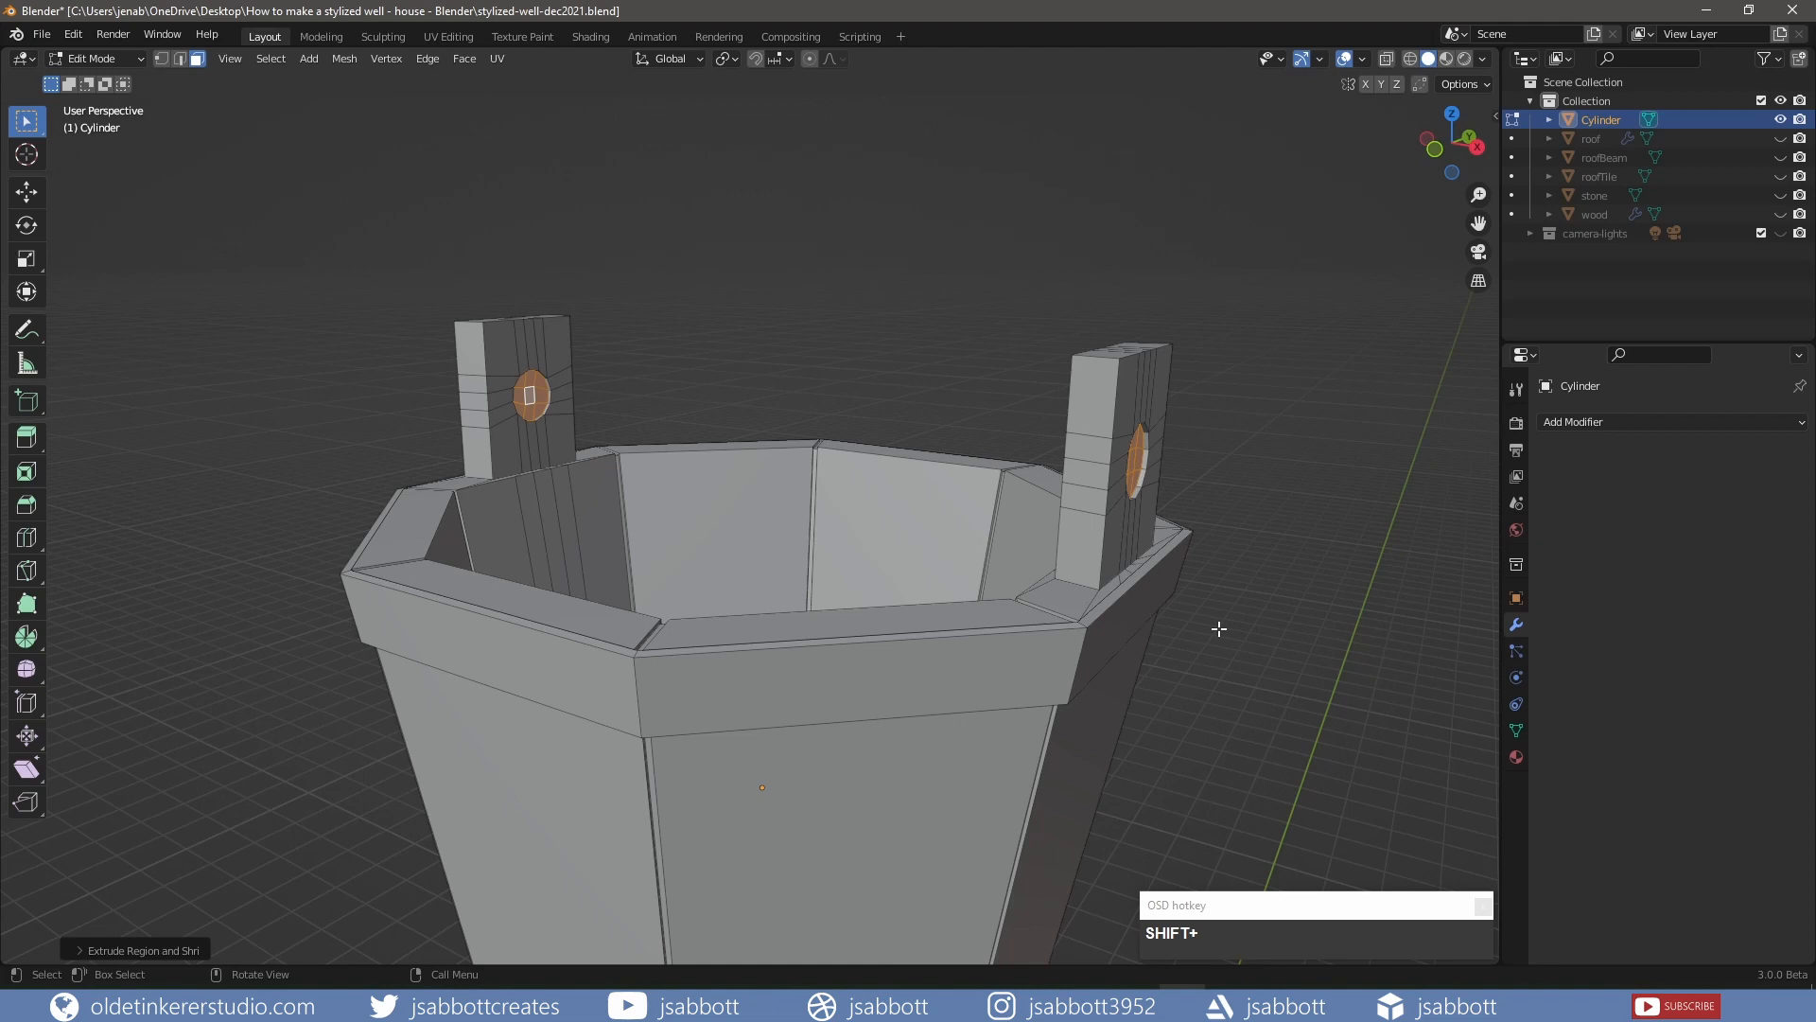
key("x")
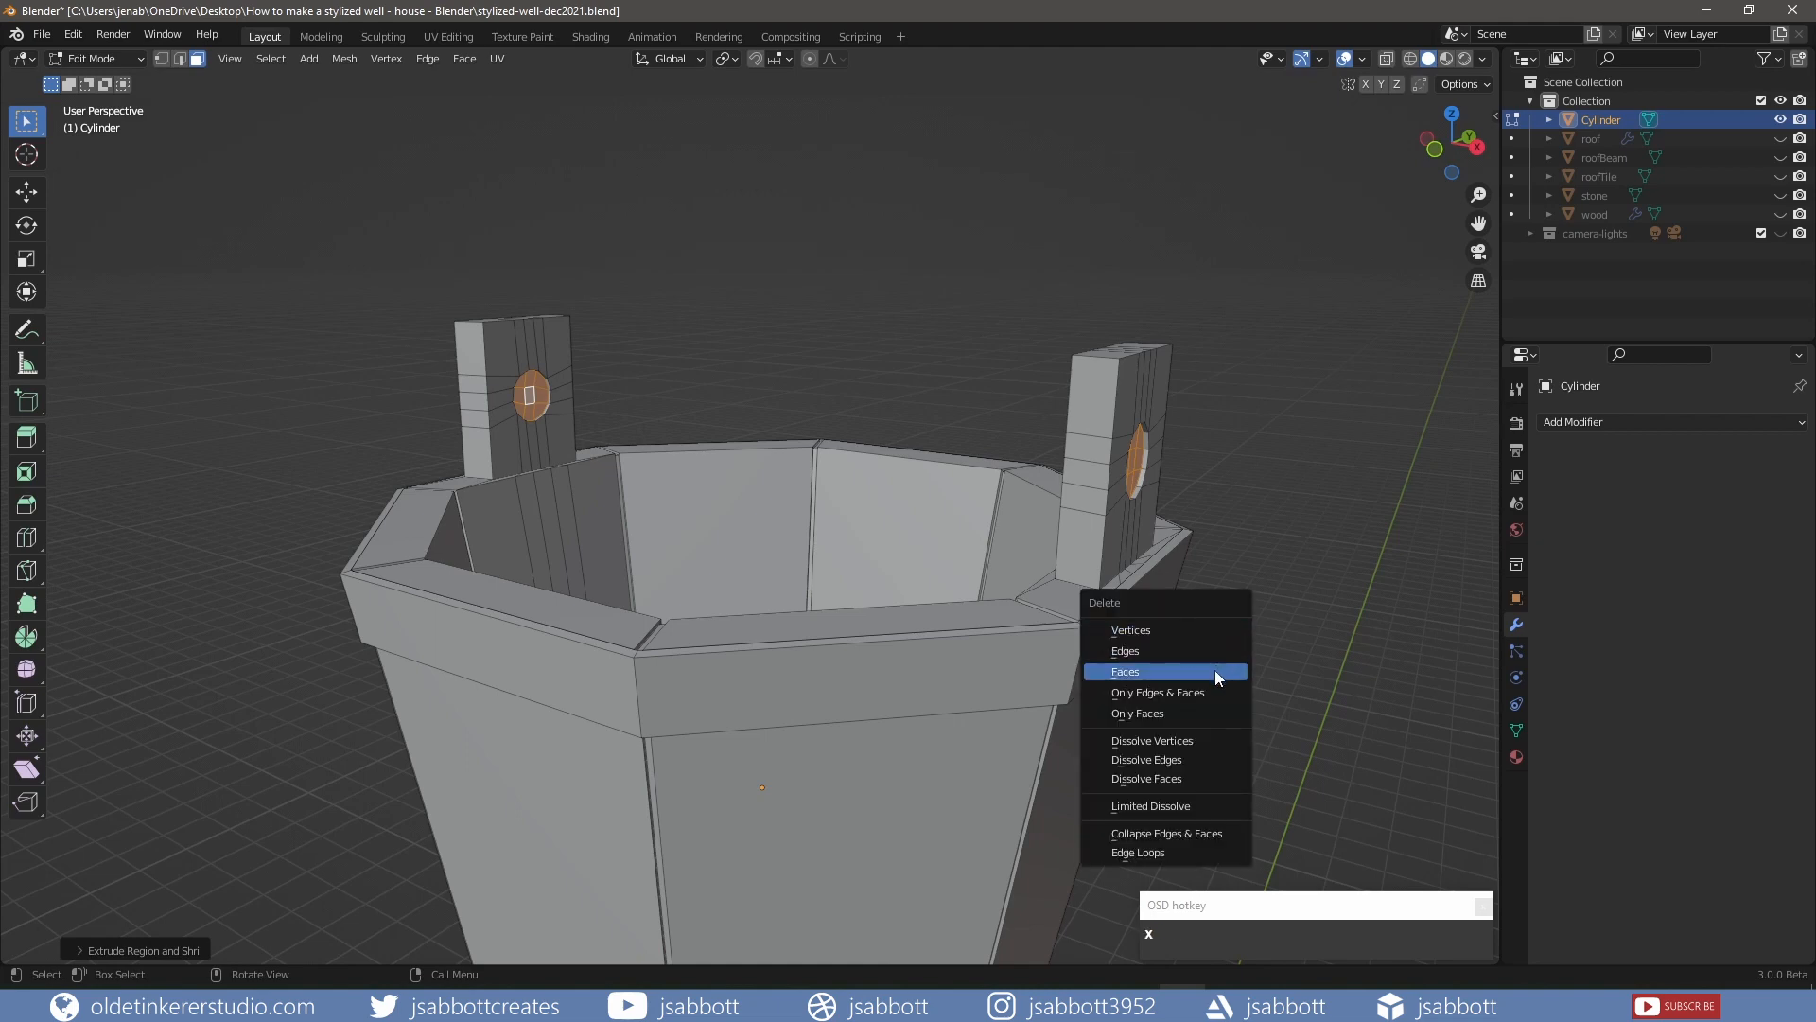
left_click(1215, 670)
Bridge the two circular edge loops inside the handle post into a through hole and return to Object Mode
scroll(1088, 586, "up", 4)
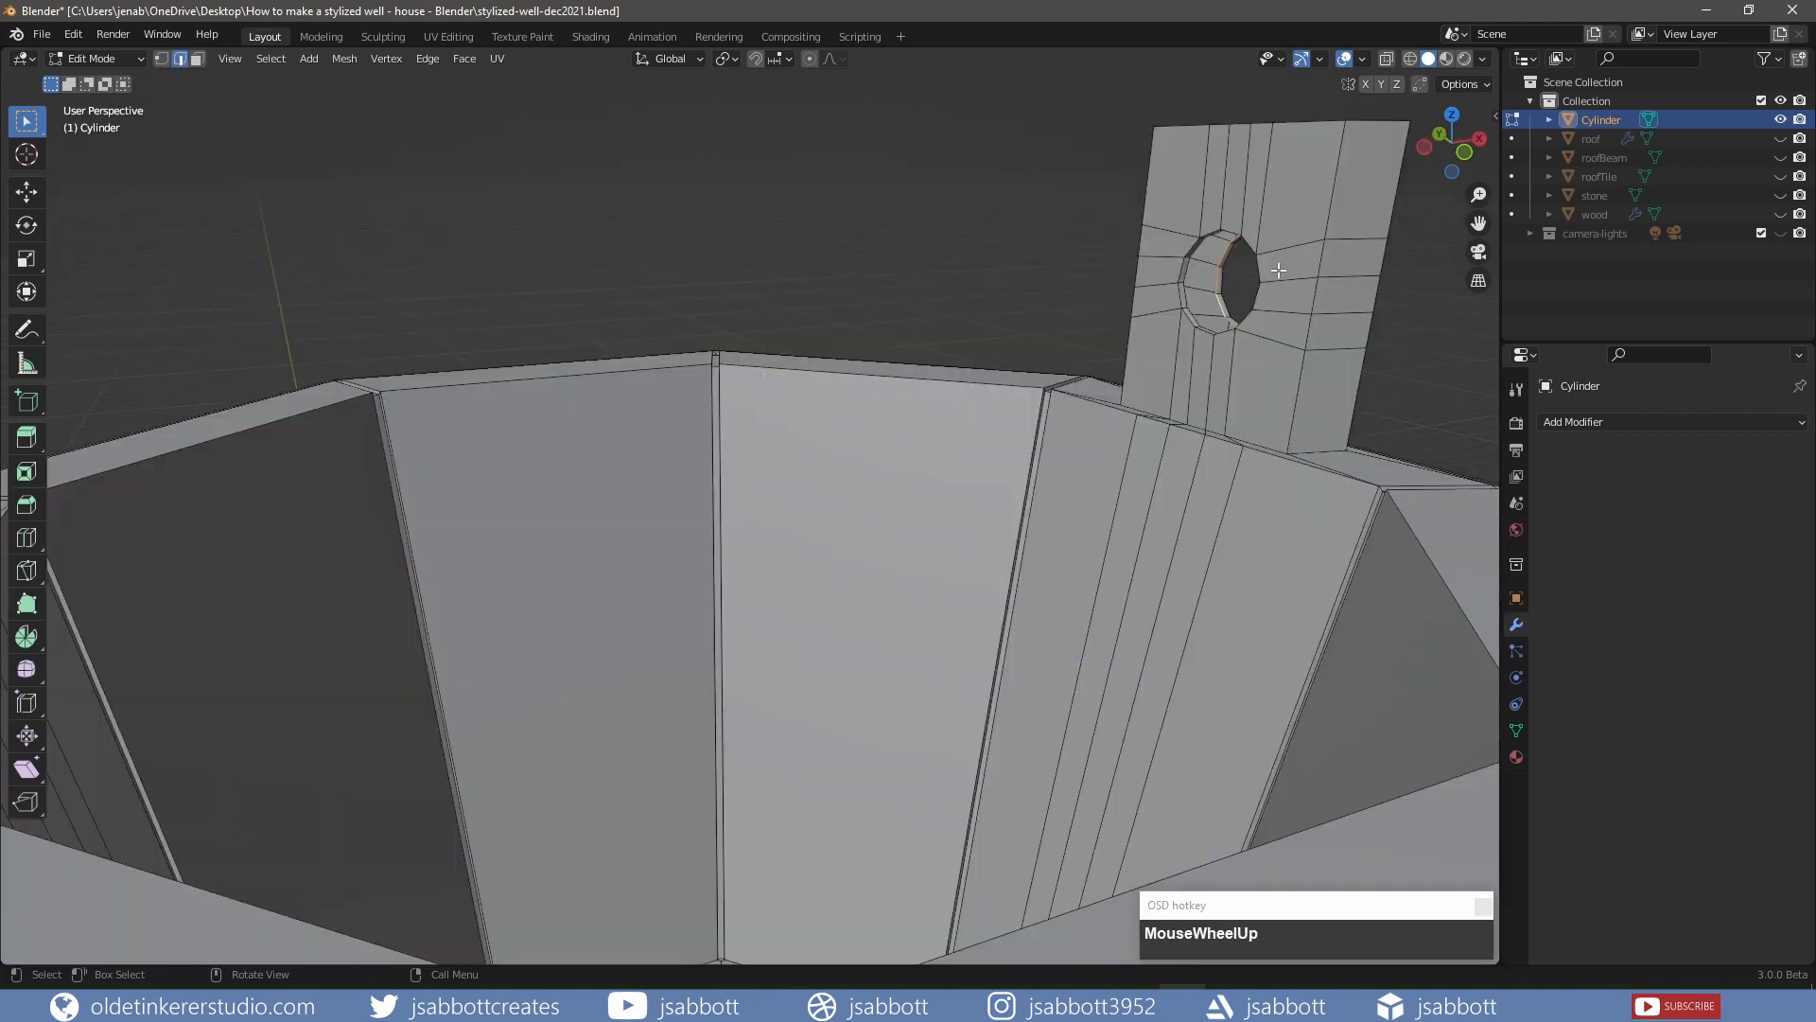
key("2")
left_click(1184, 294, "alt+shift")
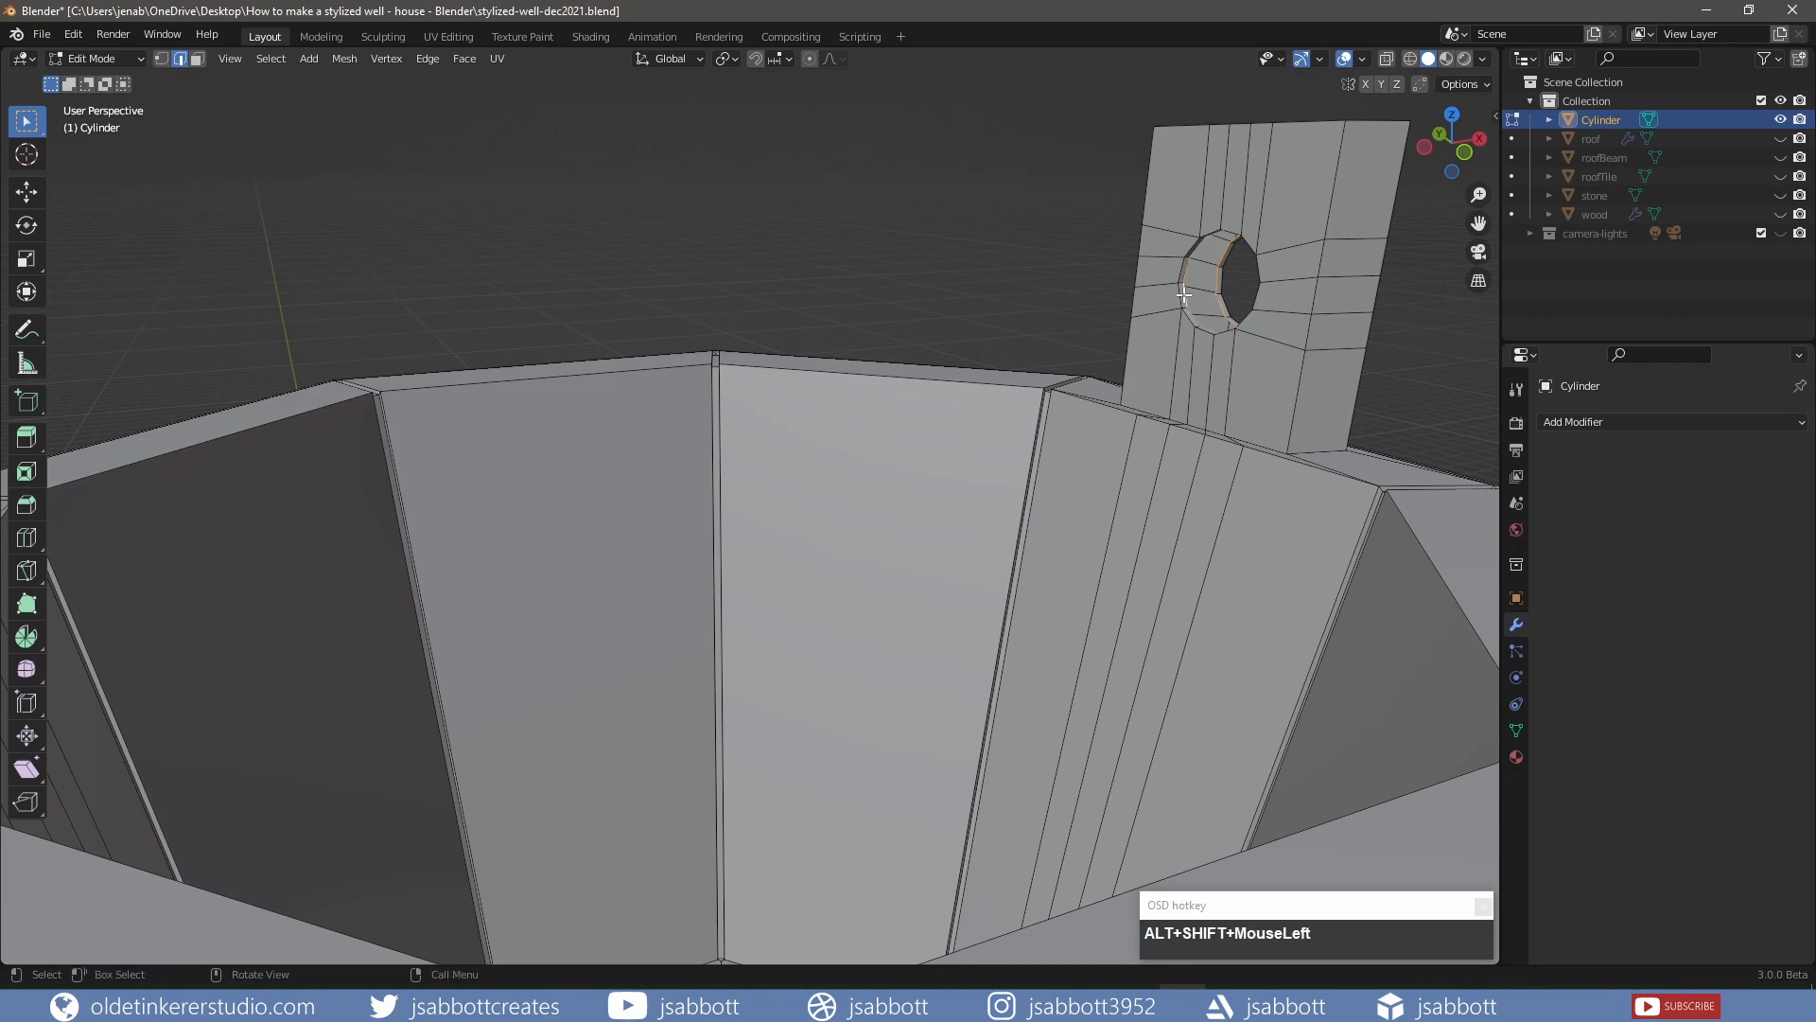
right_click(1184, 295)
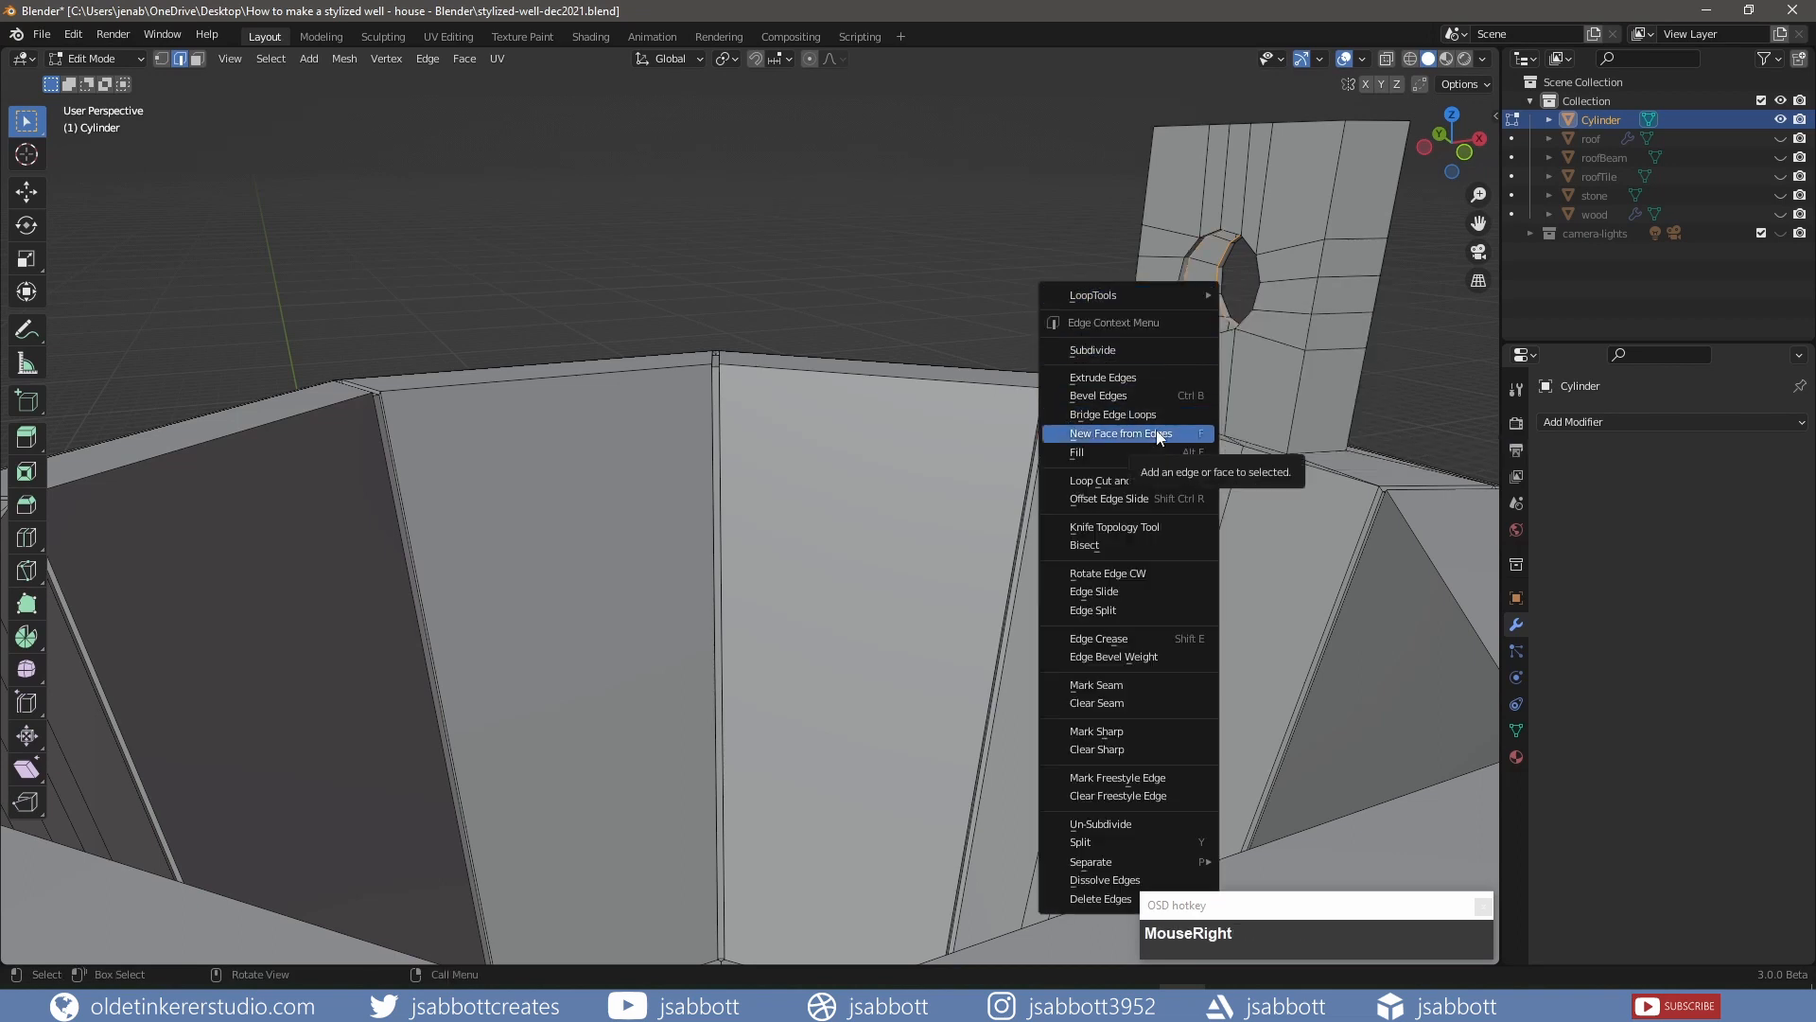
left_click(1126, 415)
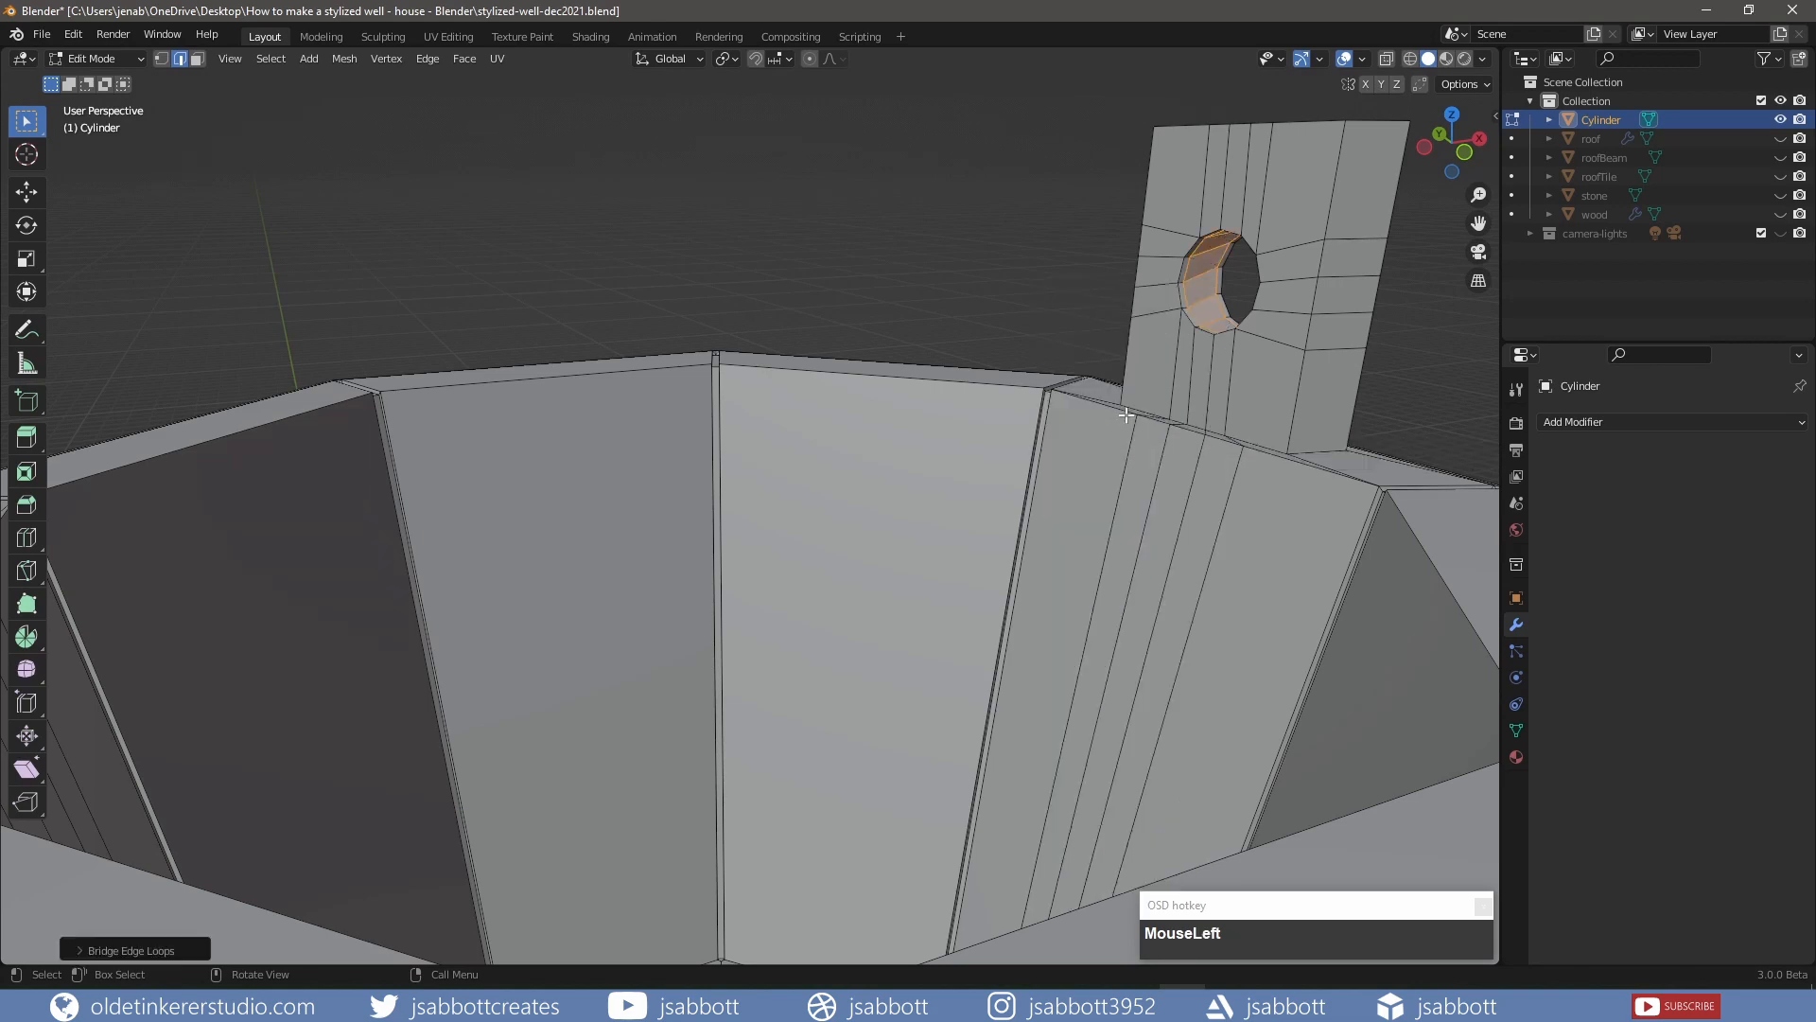
key("Tab")
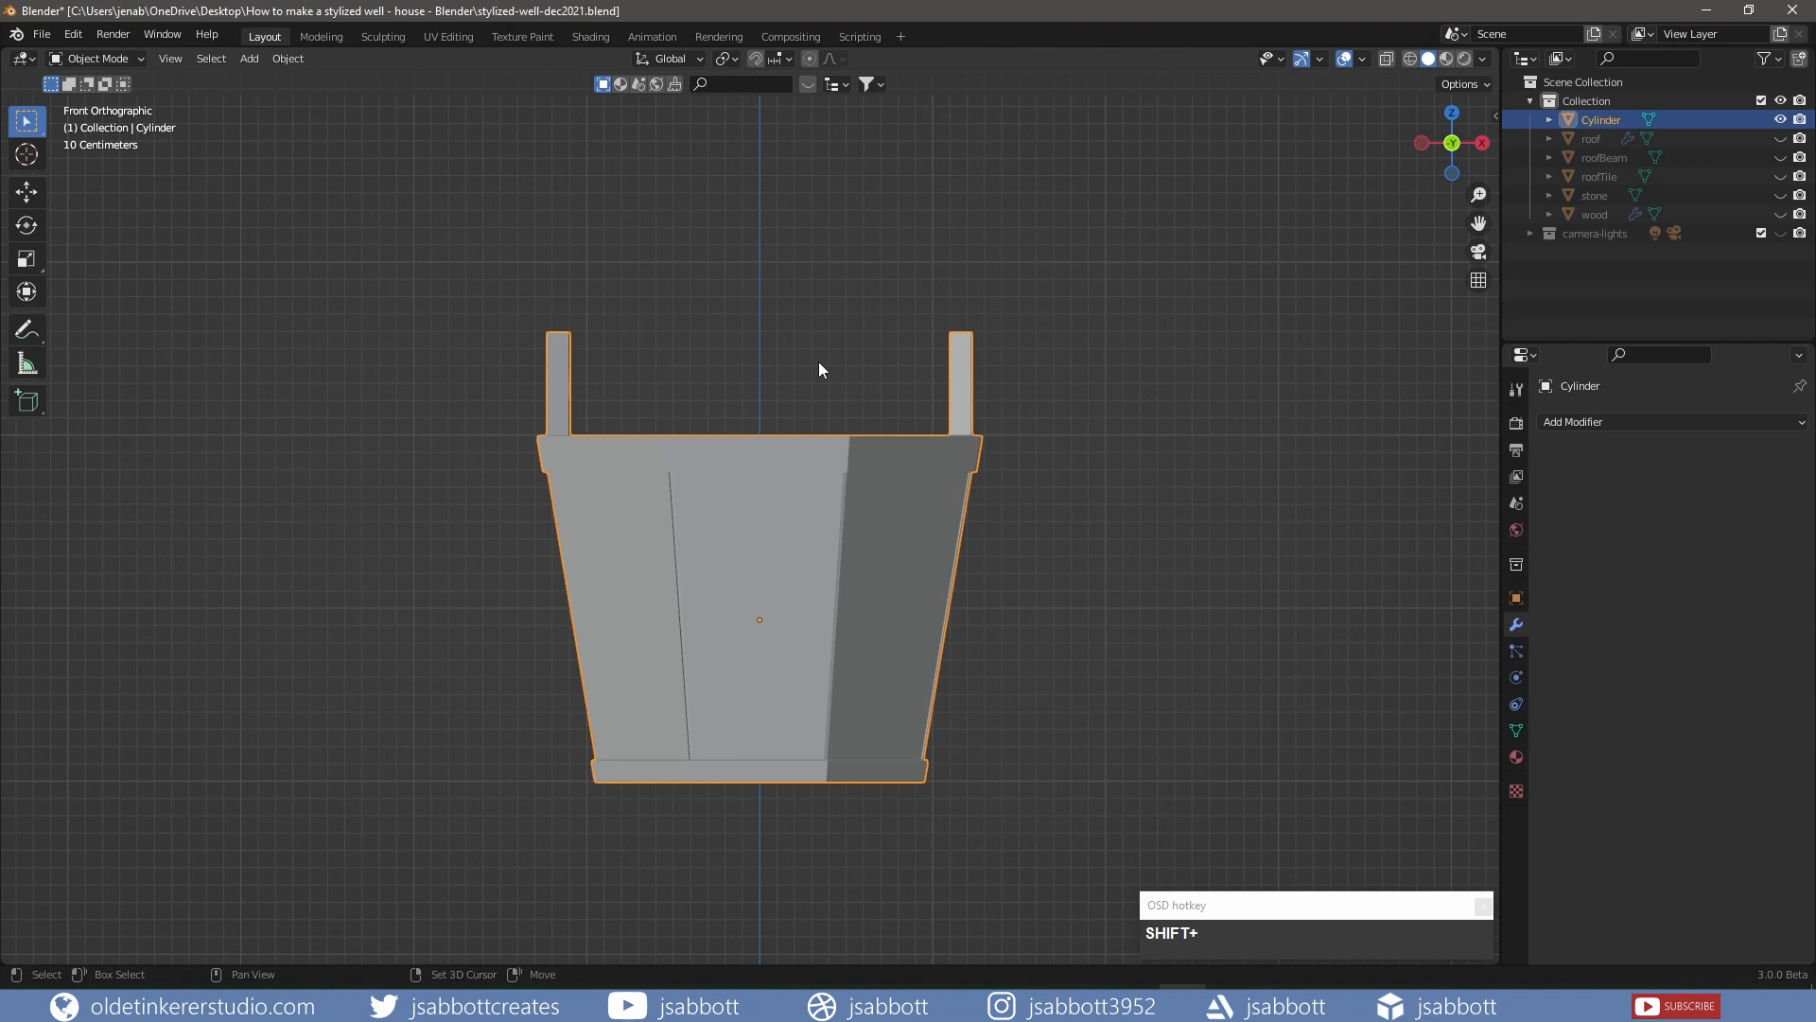
Add a Path curve in the front view as the base for the bucket handle
key("shift+a")
mouse_move(817, 376)
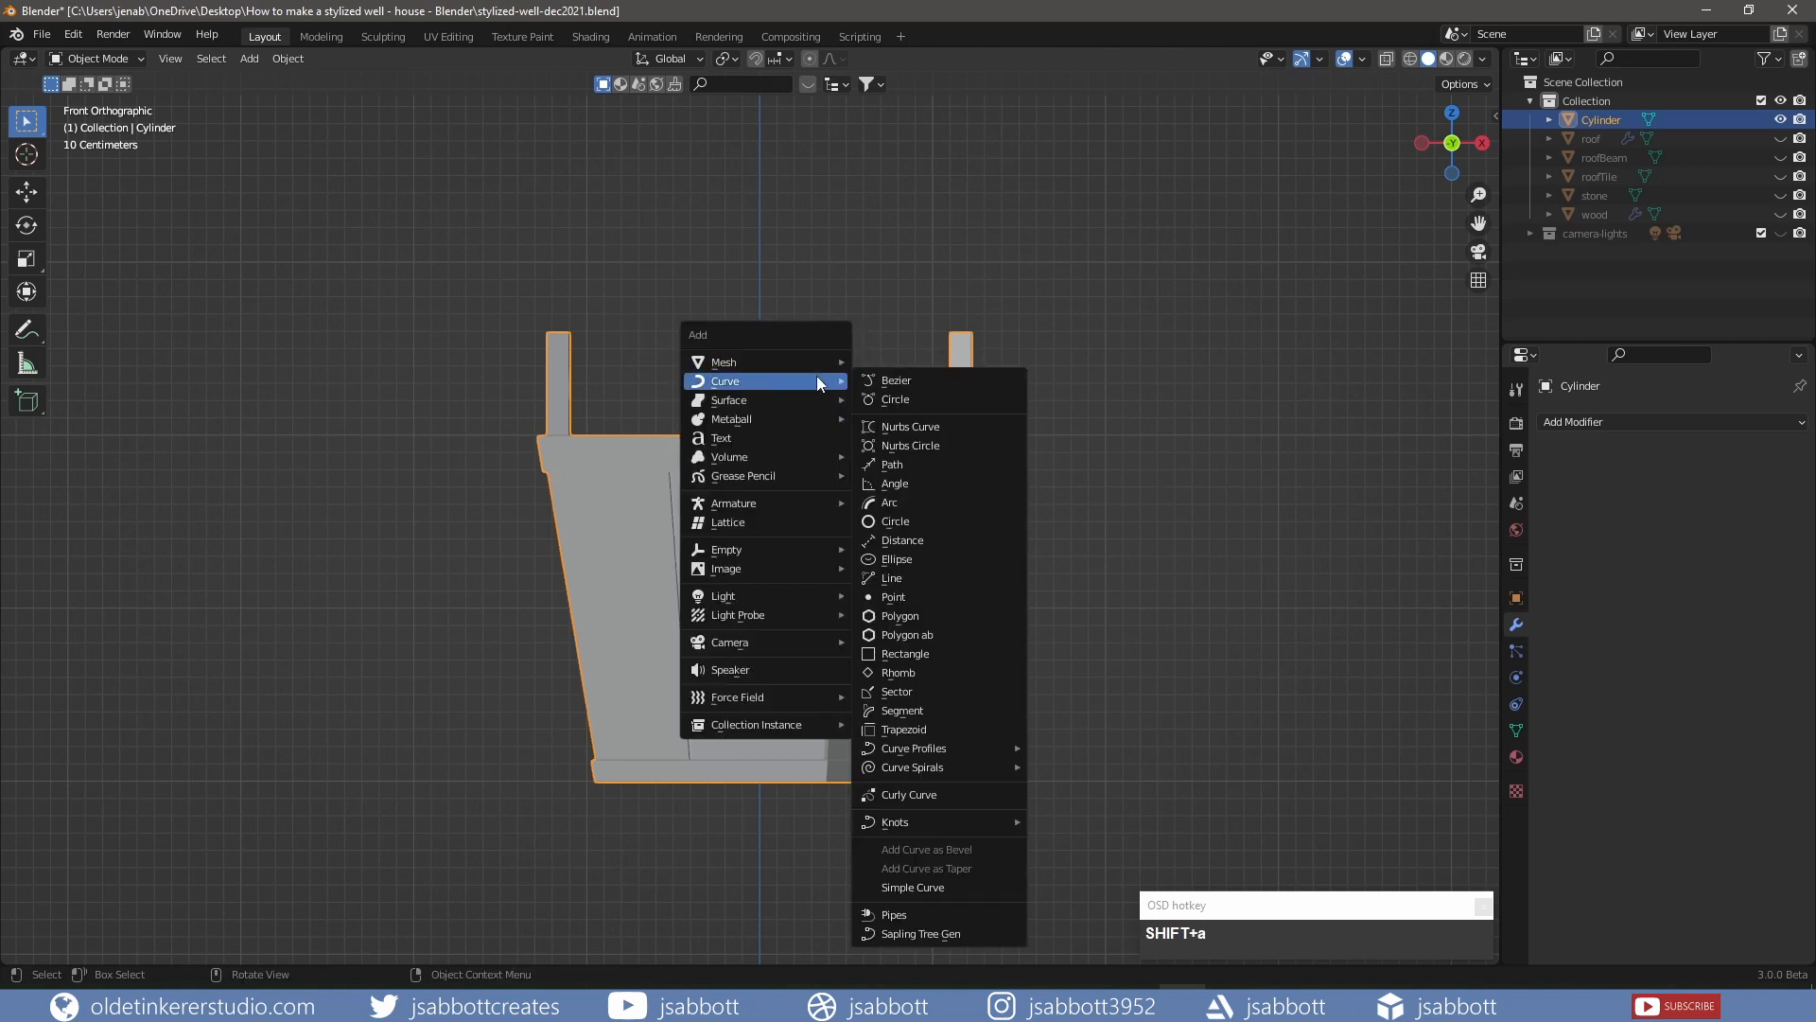
left_click(927, 469)
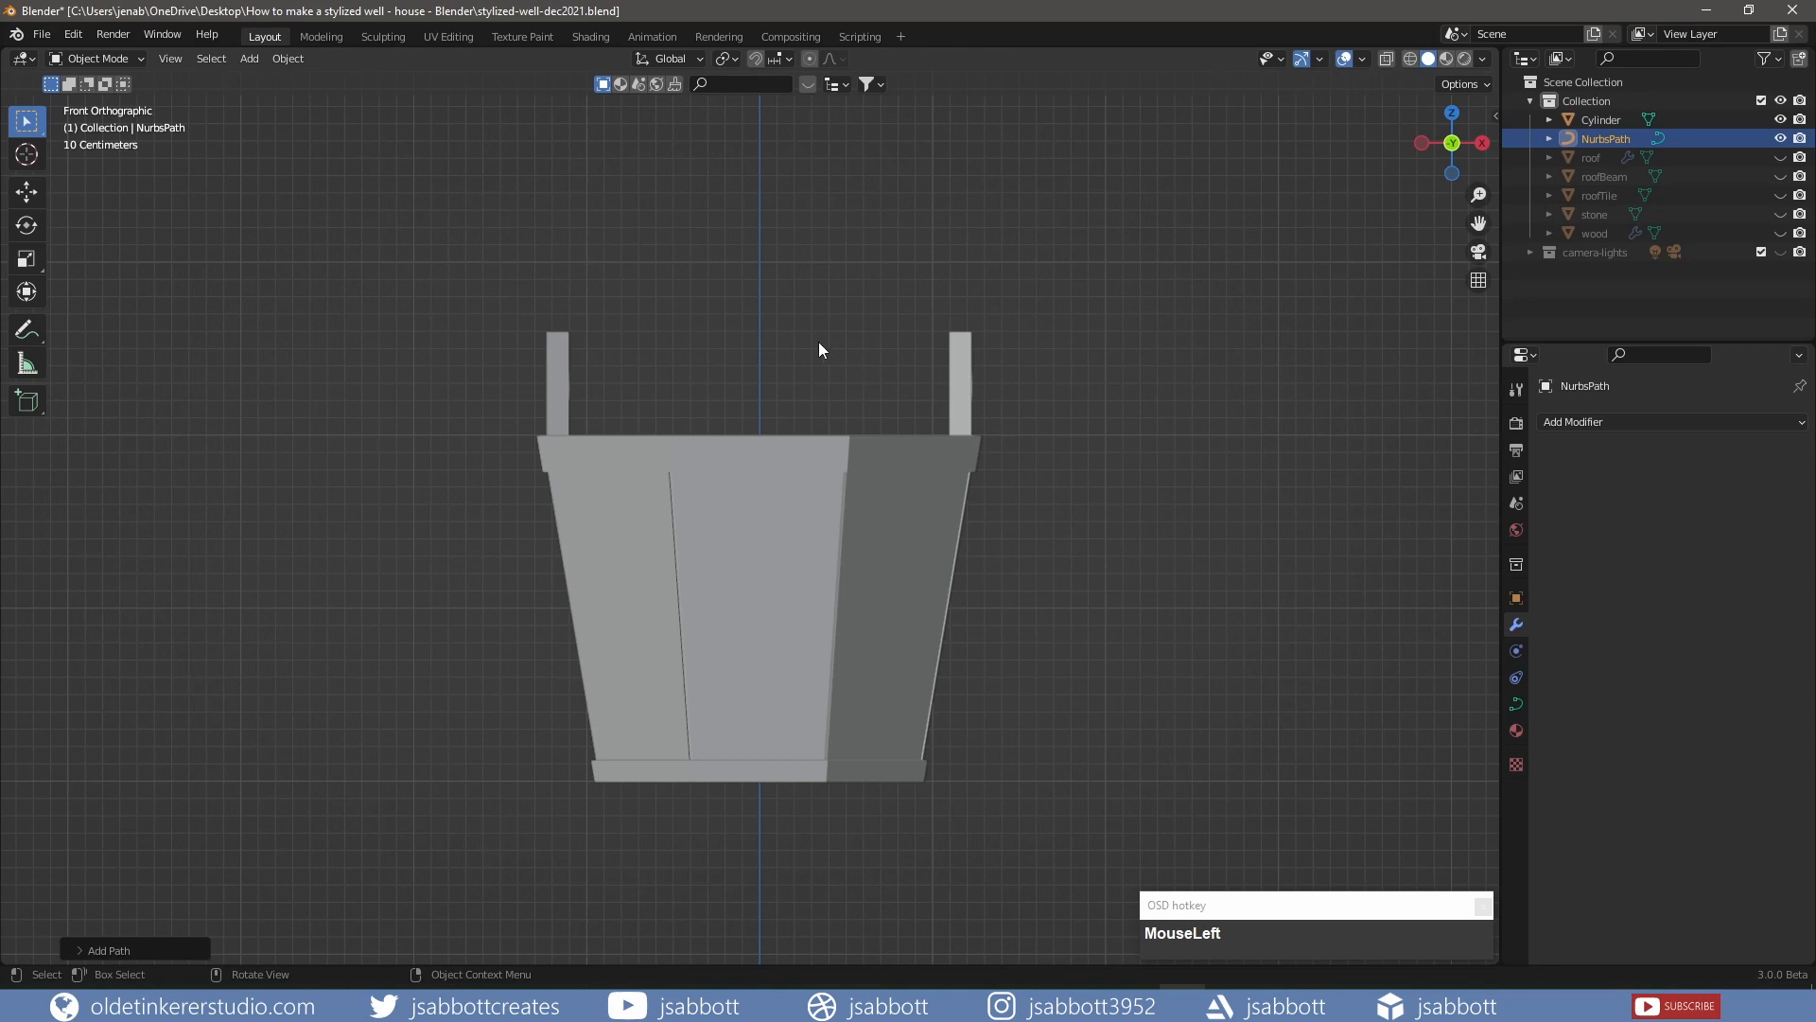
Raise the path's points in Edit Mode about 12 m along global Z to the level of the handle posts
key("Tab")
key("g")
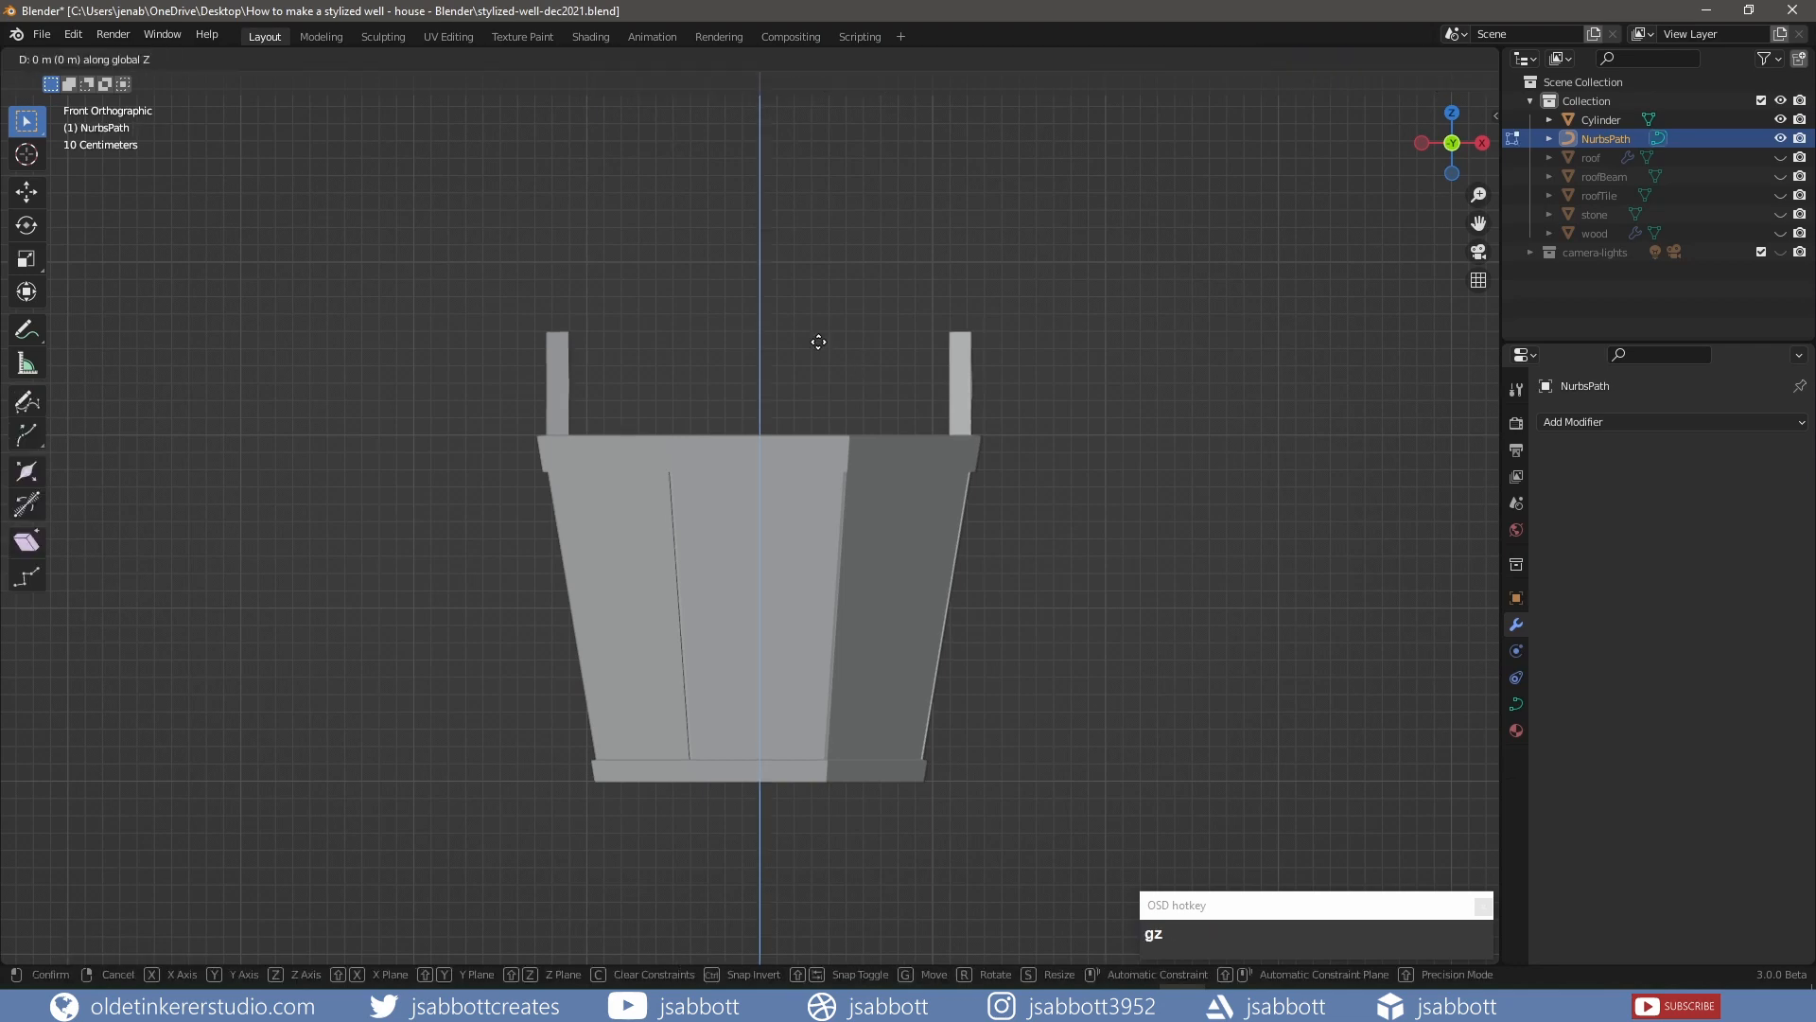
key("z")
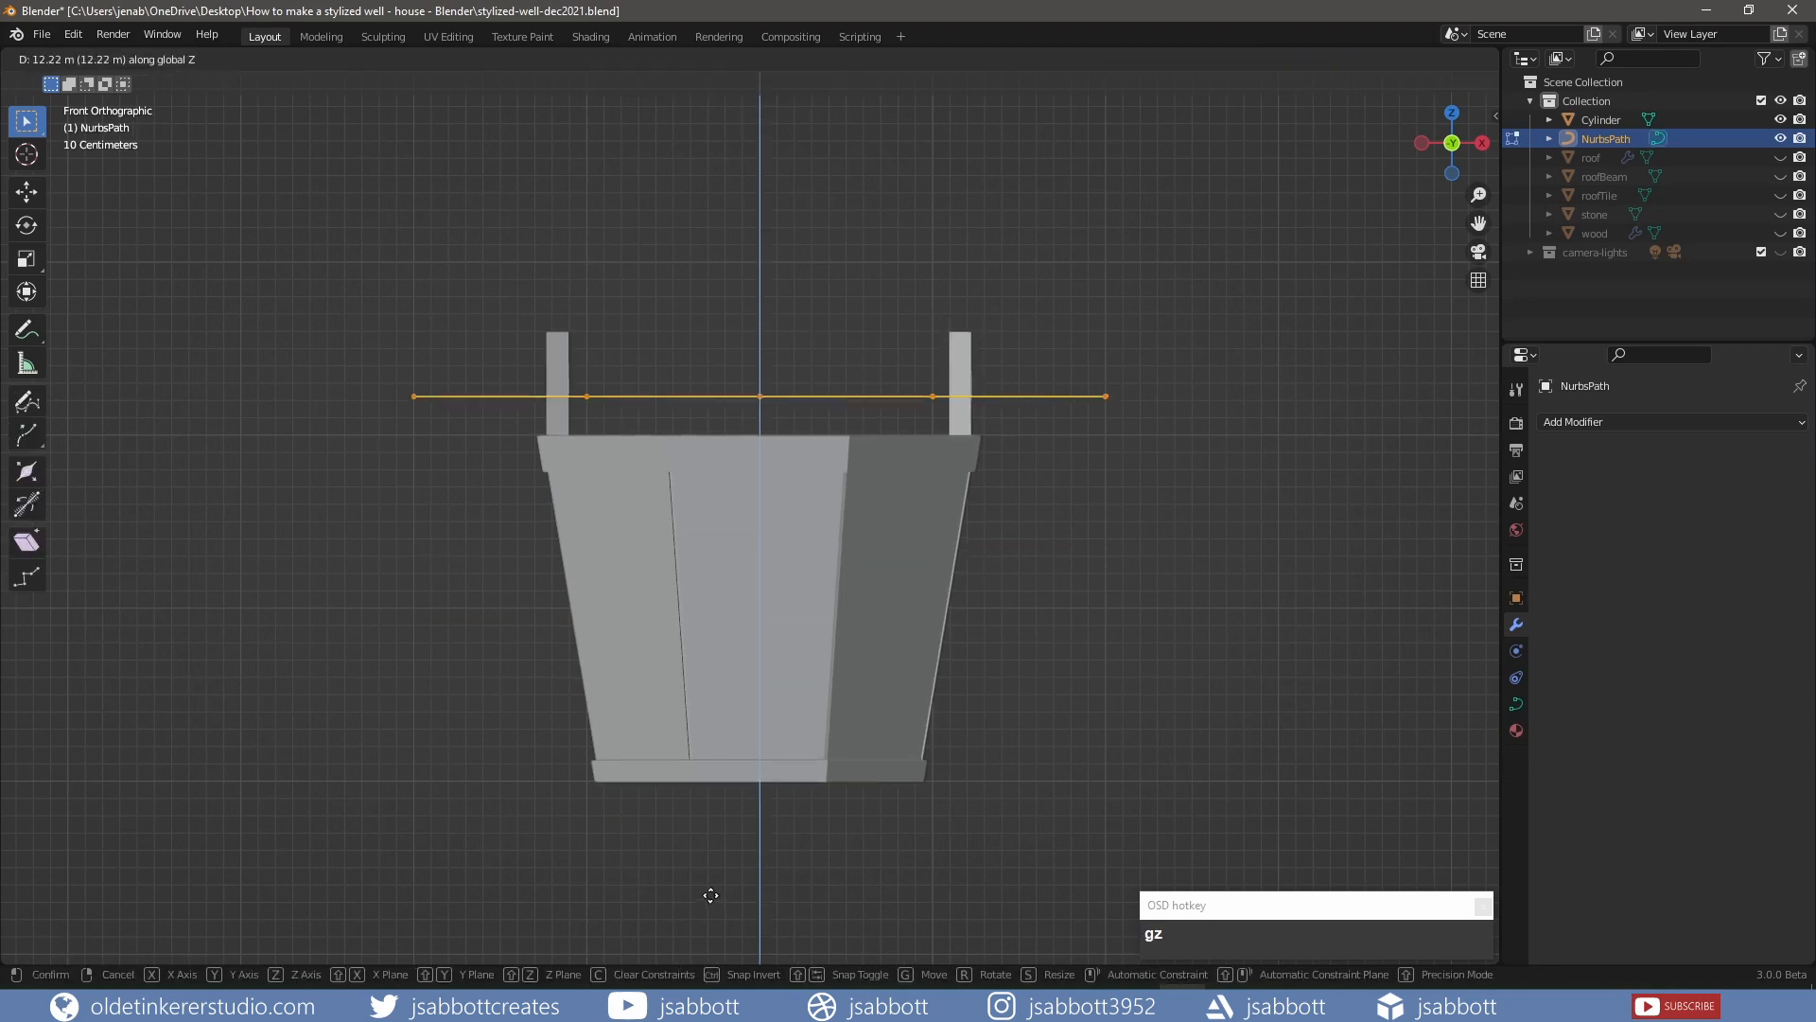
left_click(703, 857)
Lower the path about 0.14 m along global Z to the centre of the handle-post hole, working in the right view
key("KP_7")
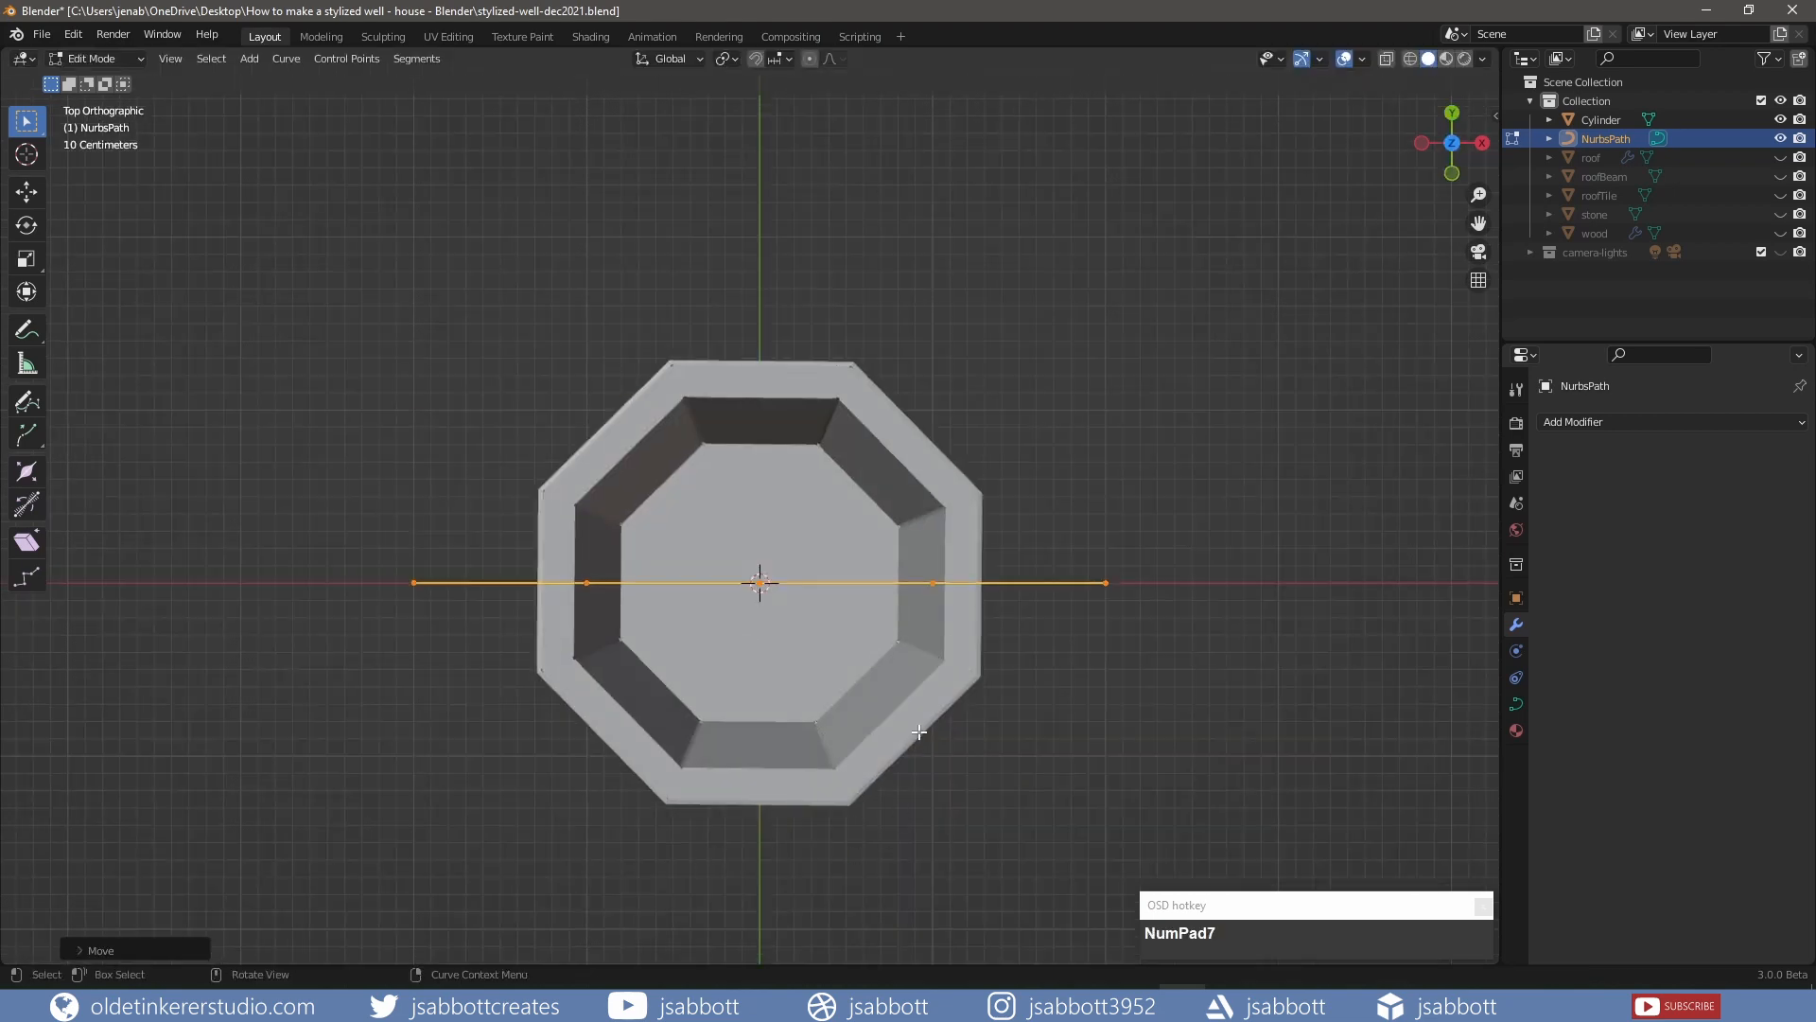
key("KP_3")
scroll(821, 280, "up", 2)
key("g")
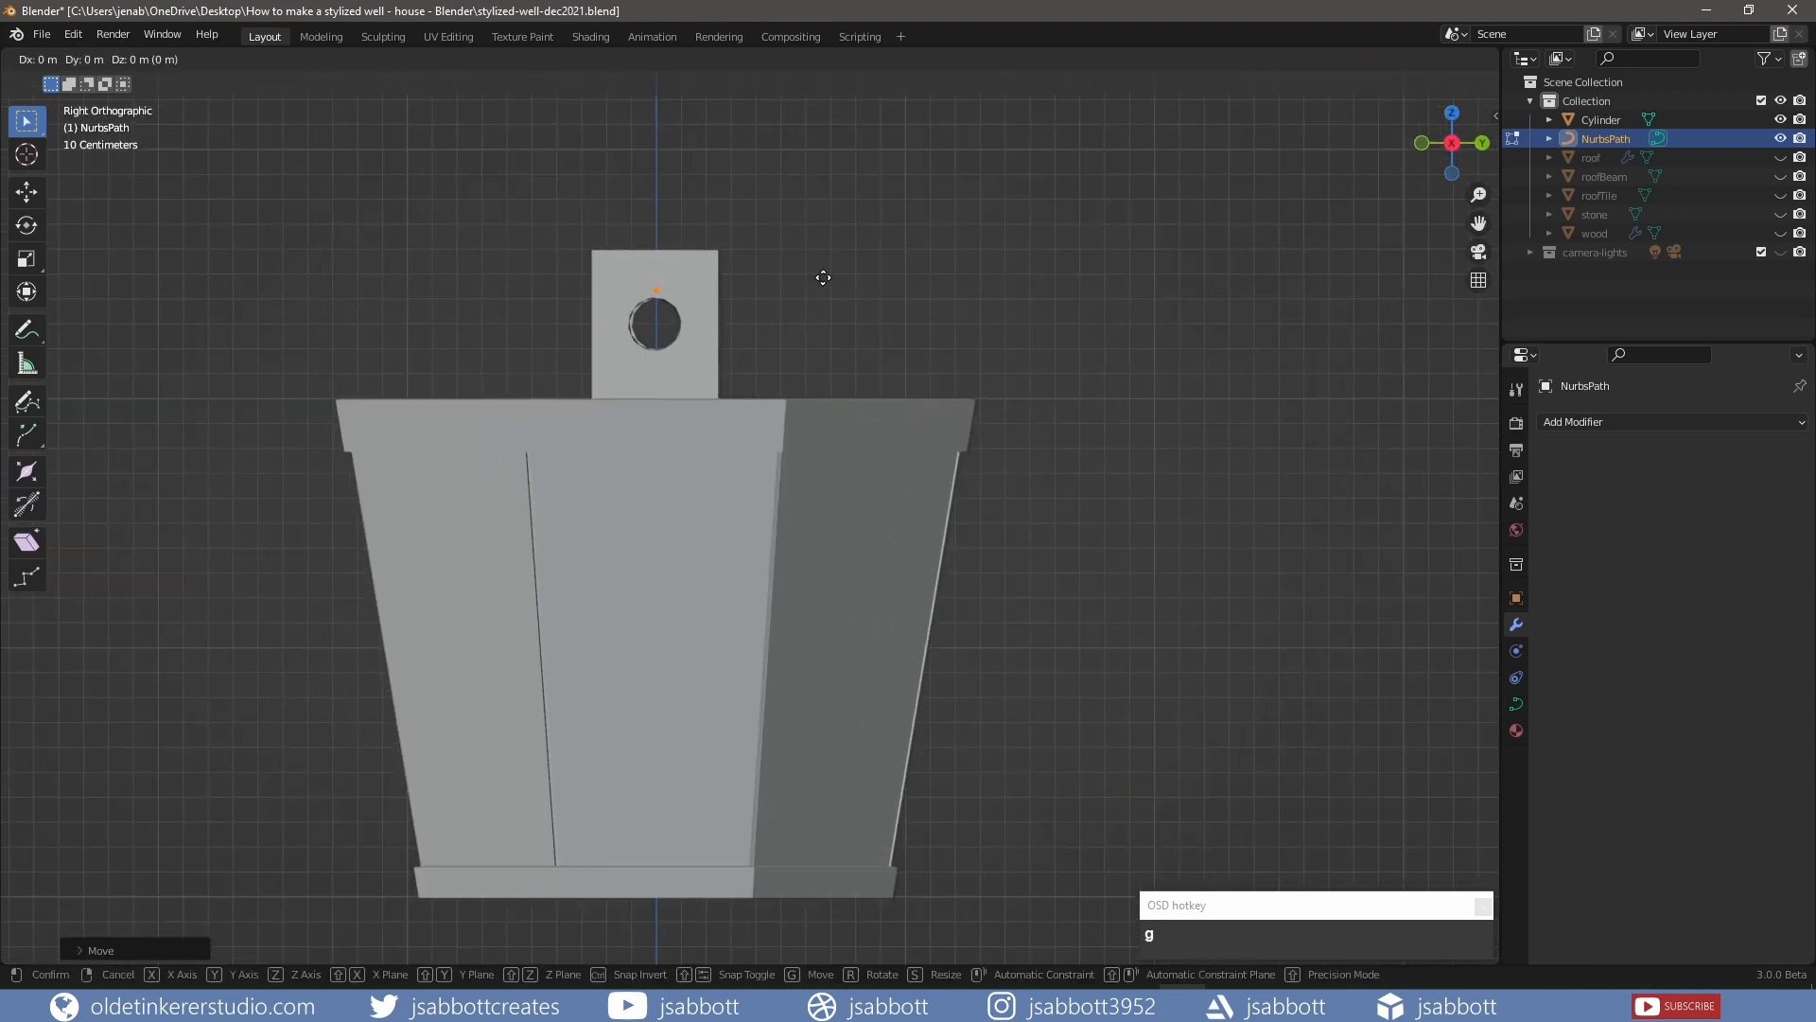
key("z")
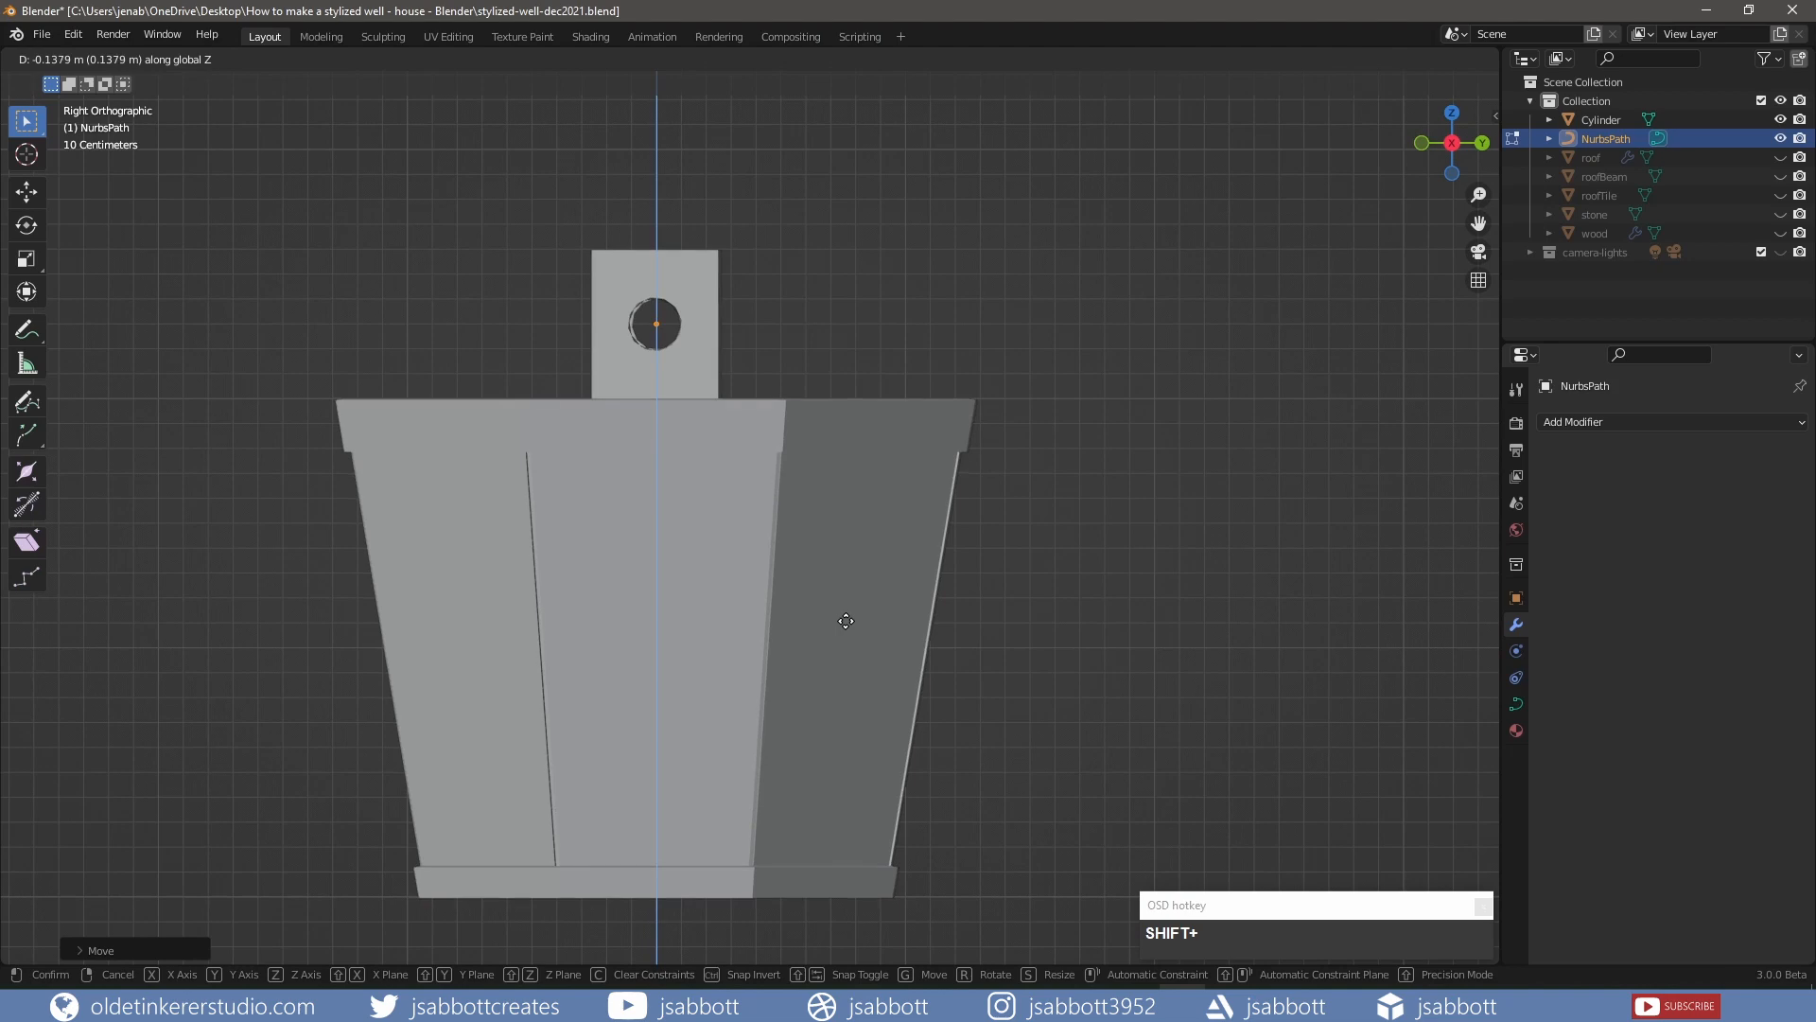
left_click(846, 621)
middle_click_drag(486, 498, 652, 539)
Scale the path down along global X in the front view so its ends sit just outside the two handle posts
key("KP_1")
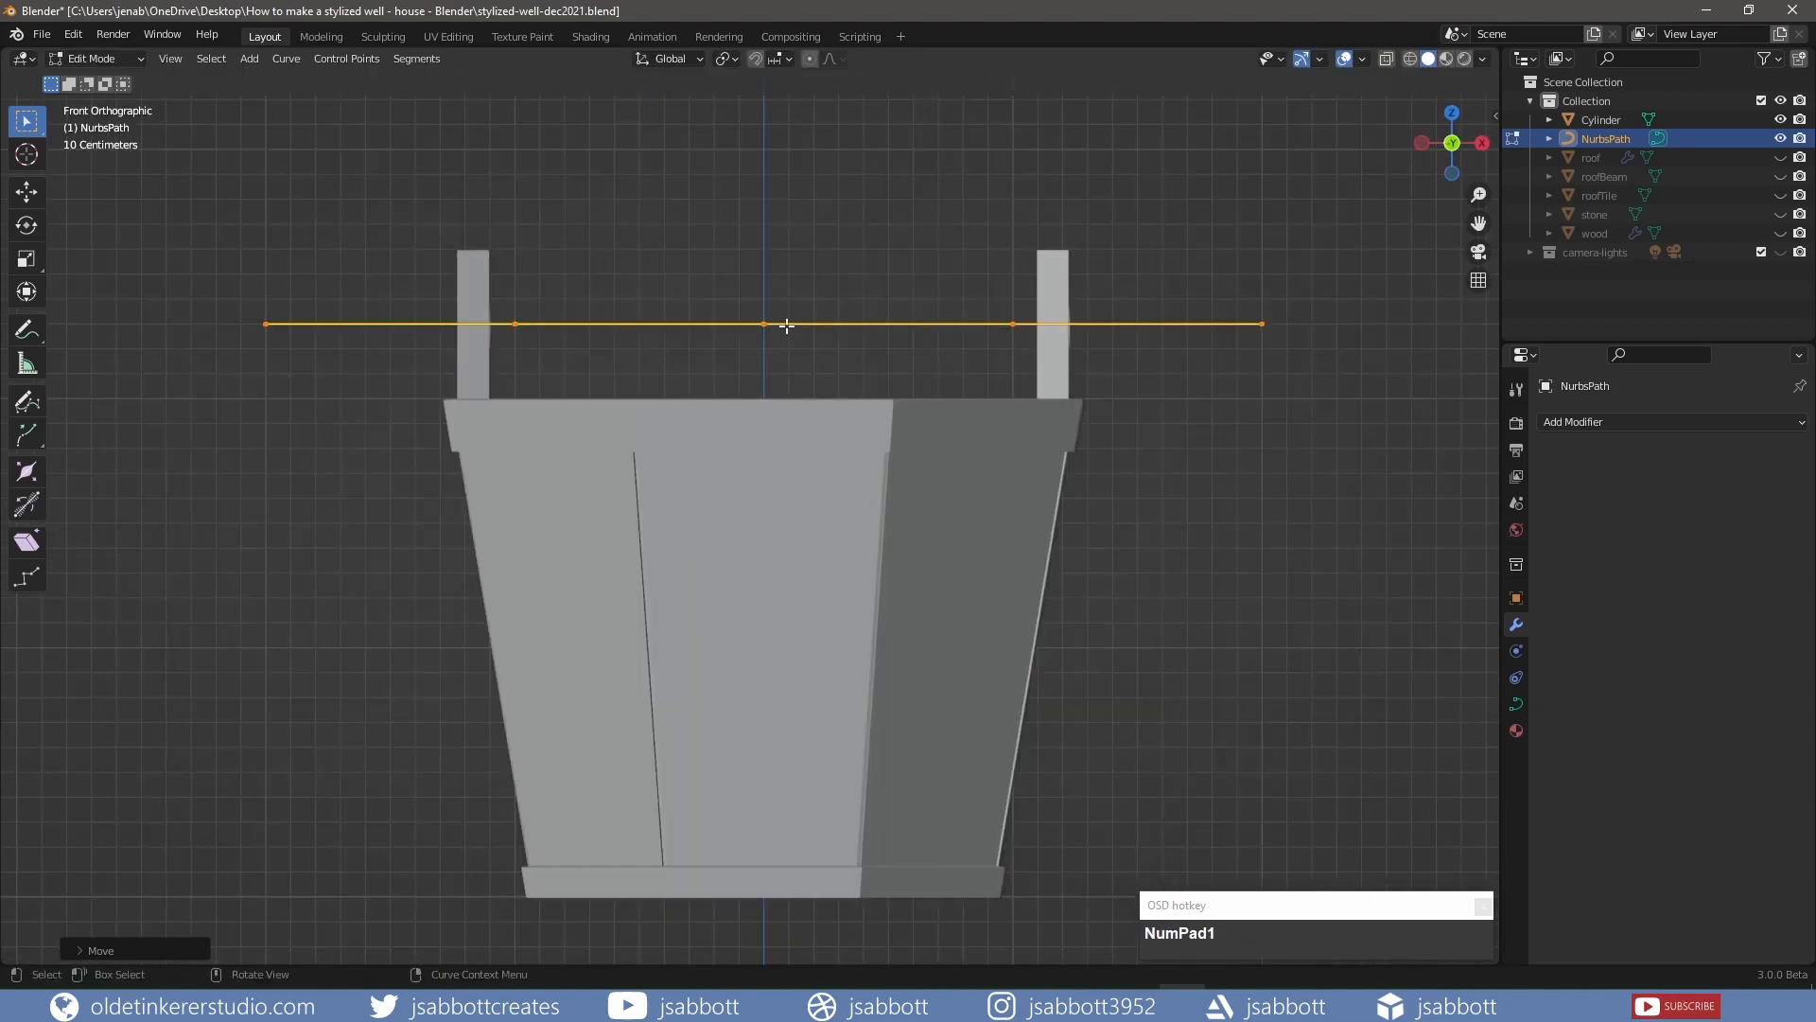
key("s")
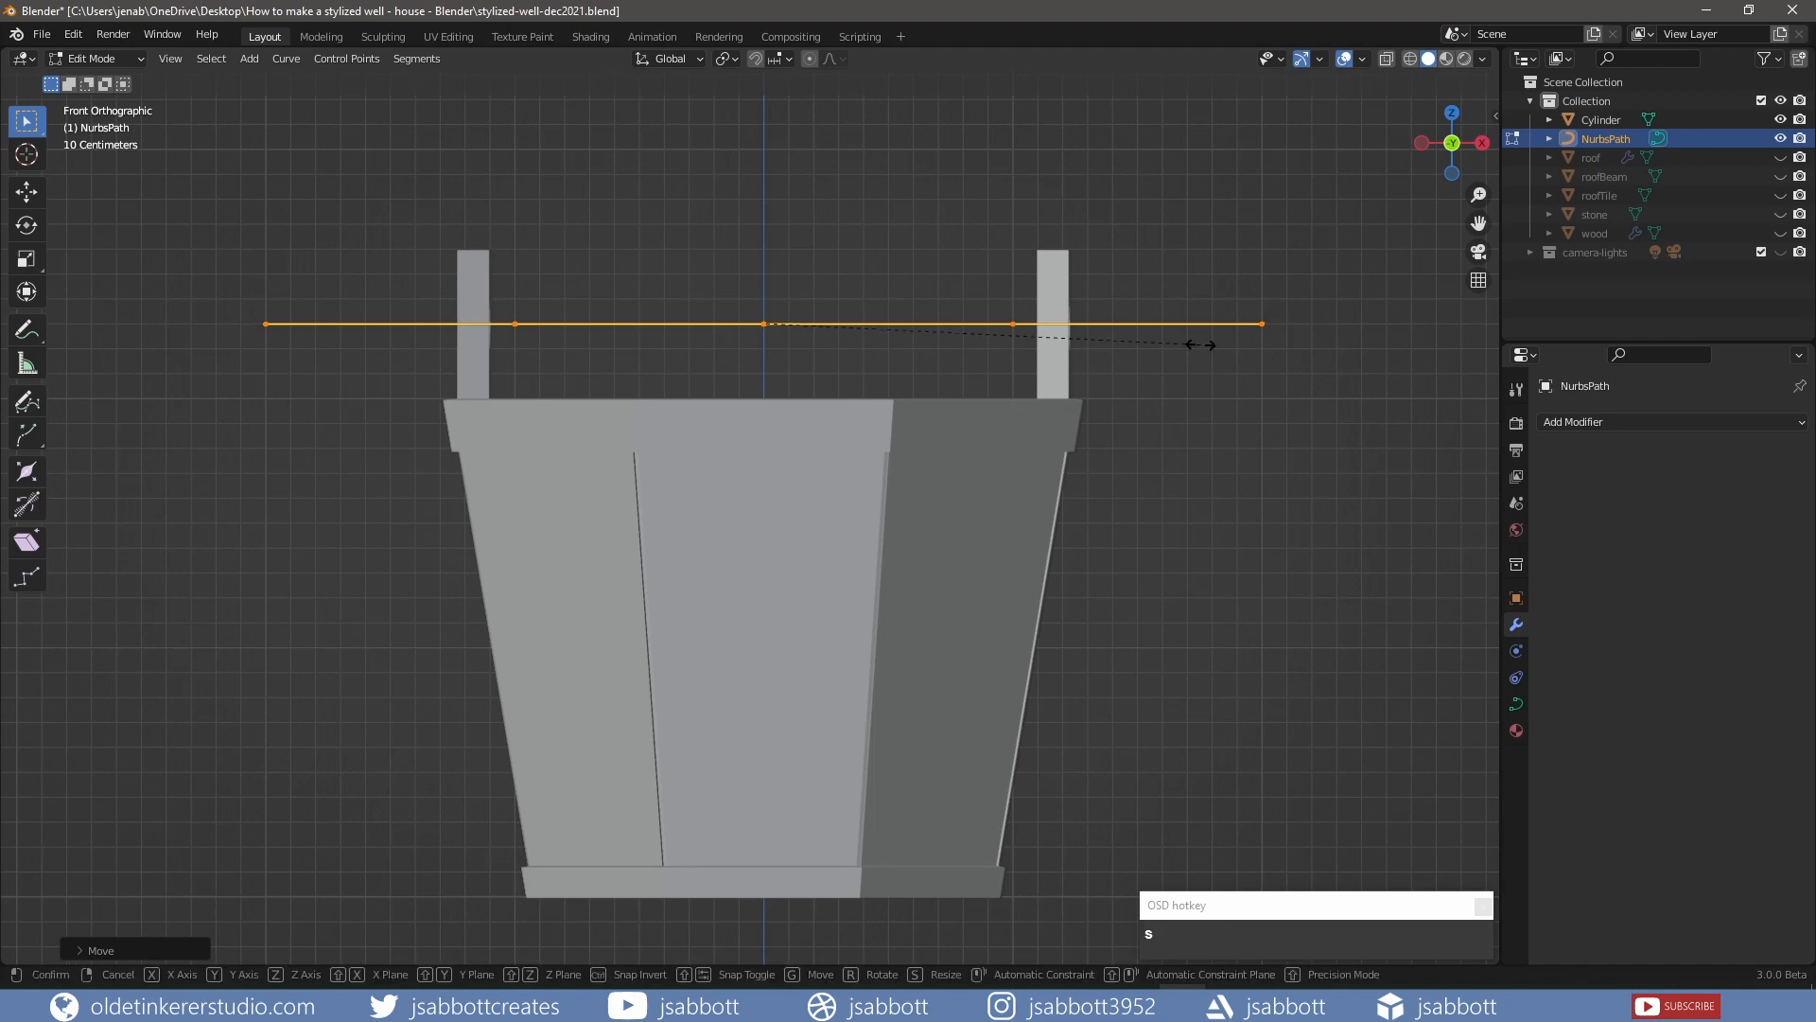
key("x")
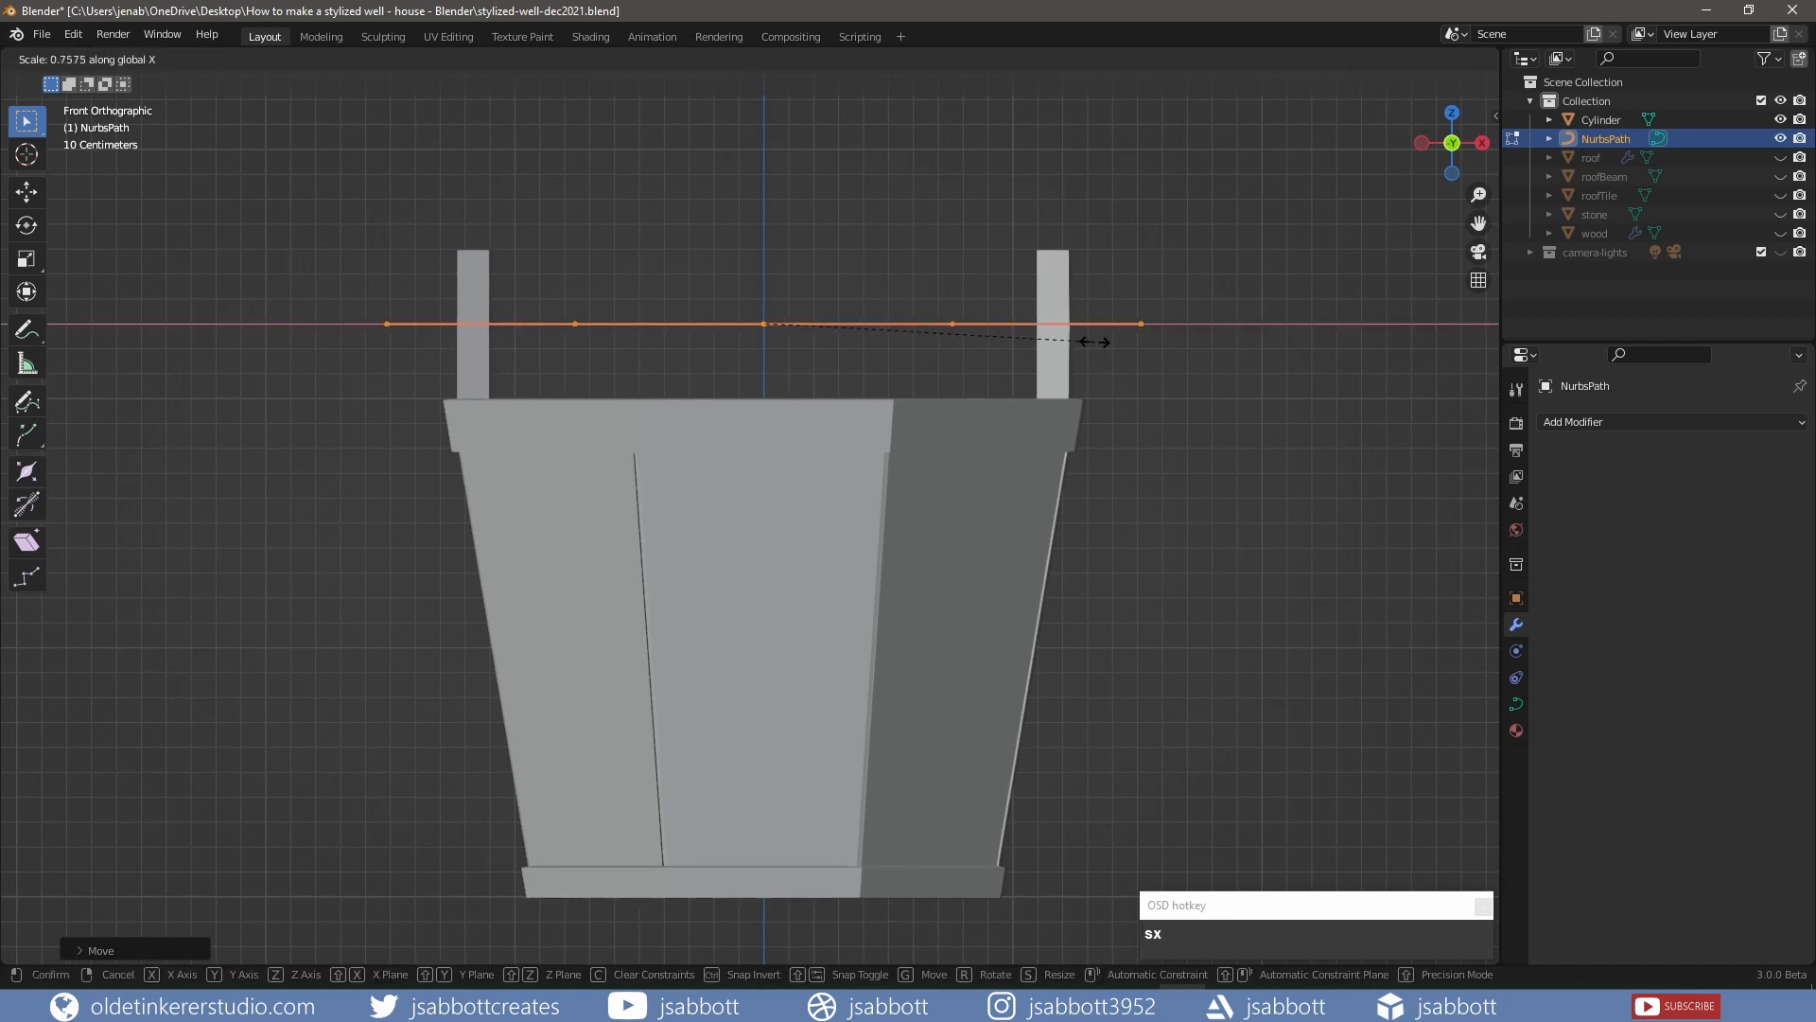
left_click(1039, 338)
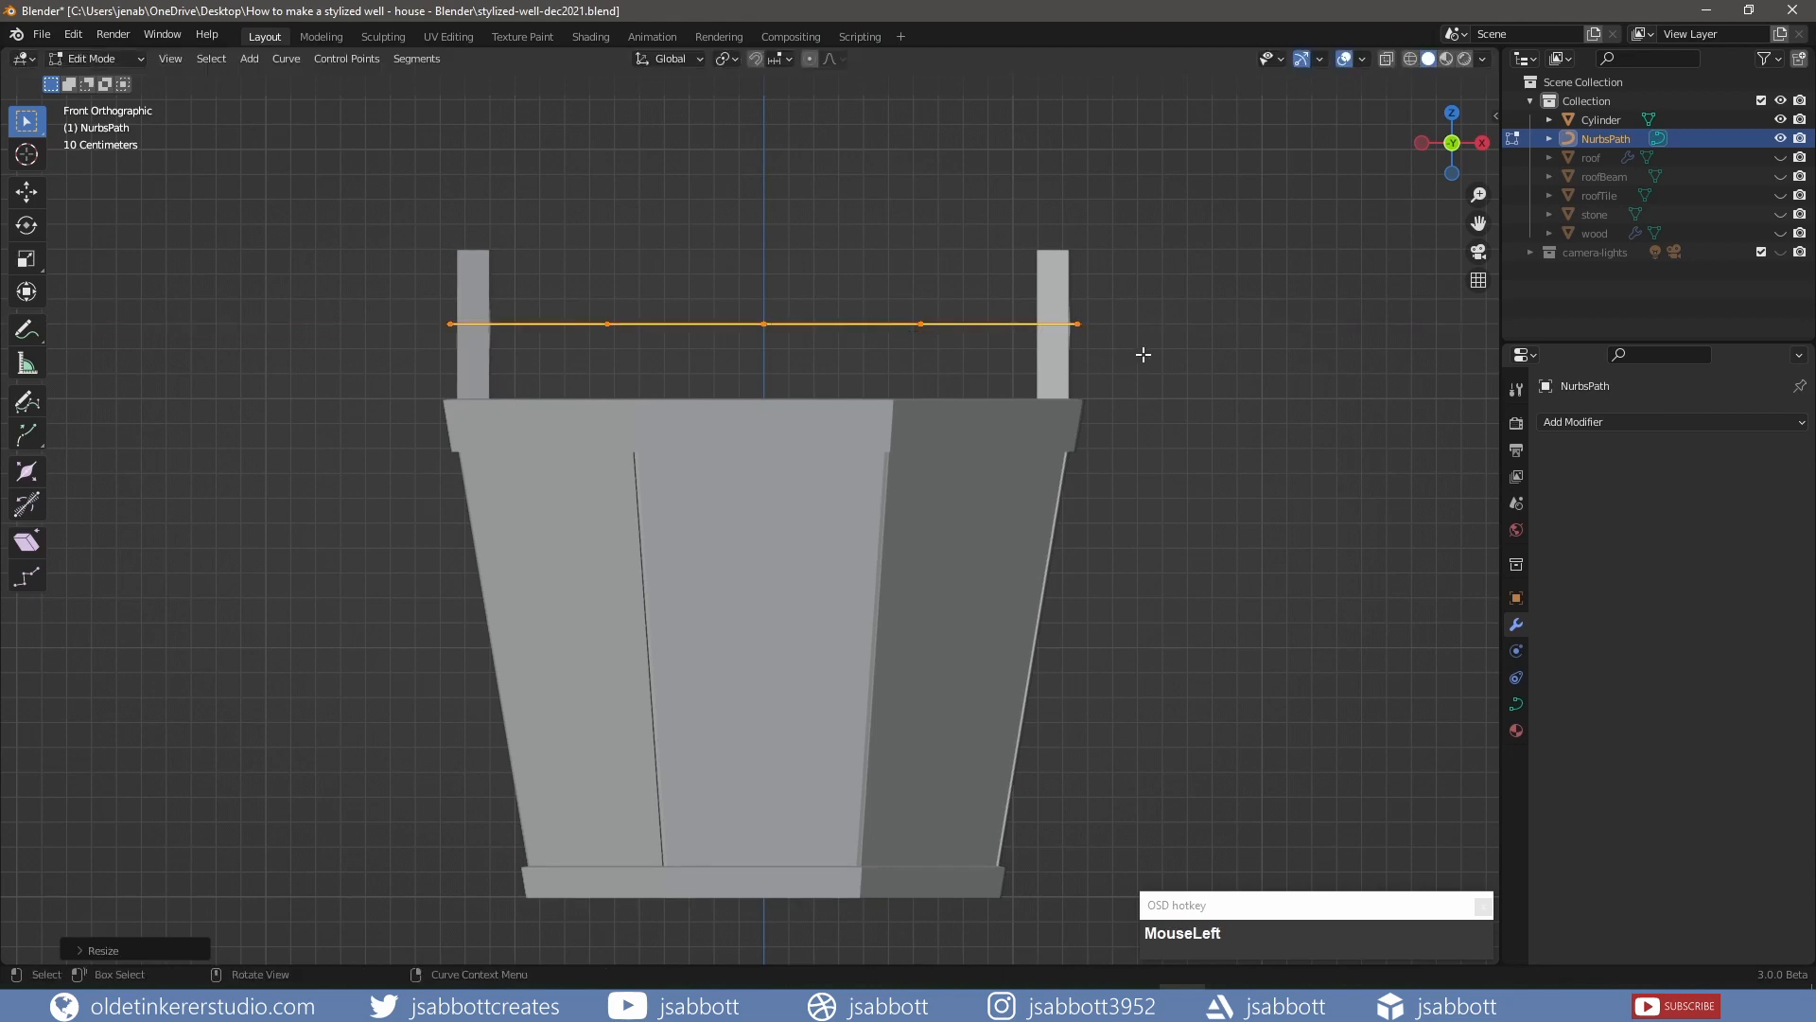
Extrude the path's end point on the +X side repeatedly to form a loop over the top of that handle post
left_click(1080, 323)
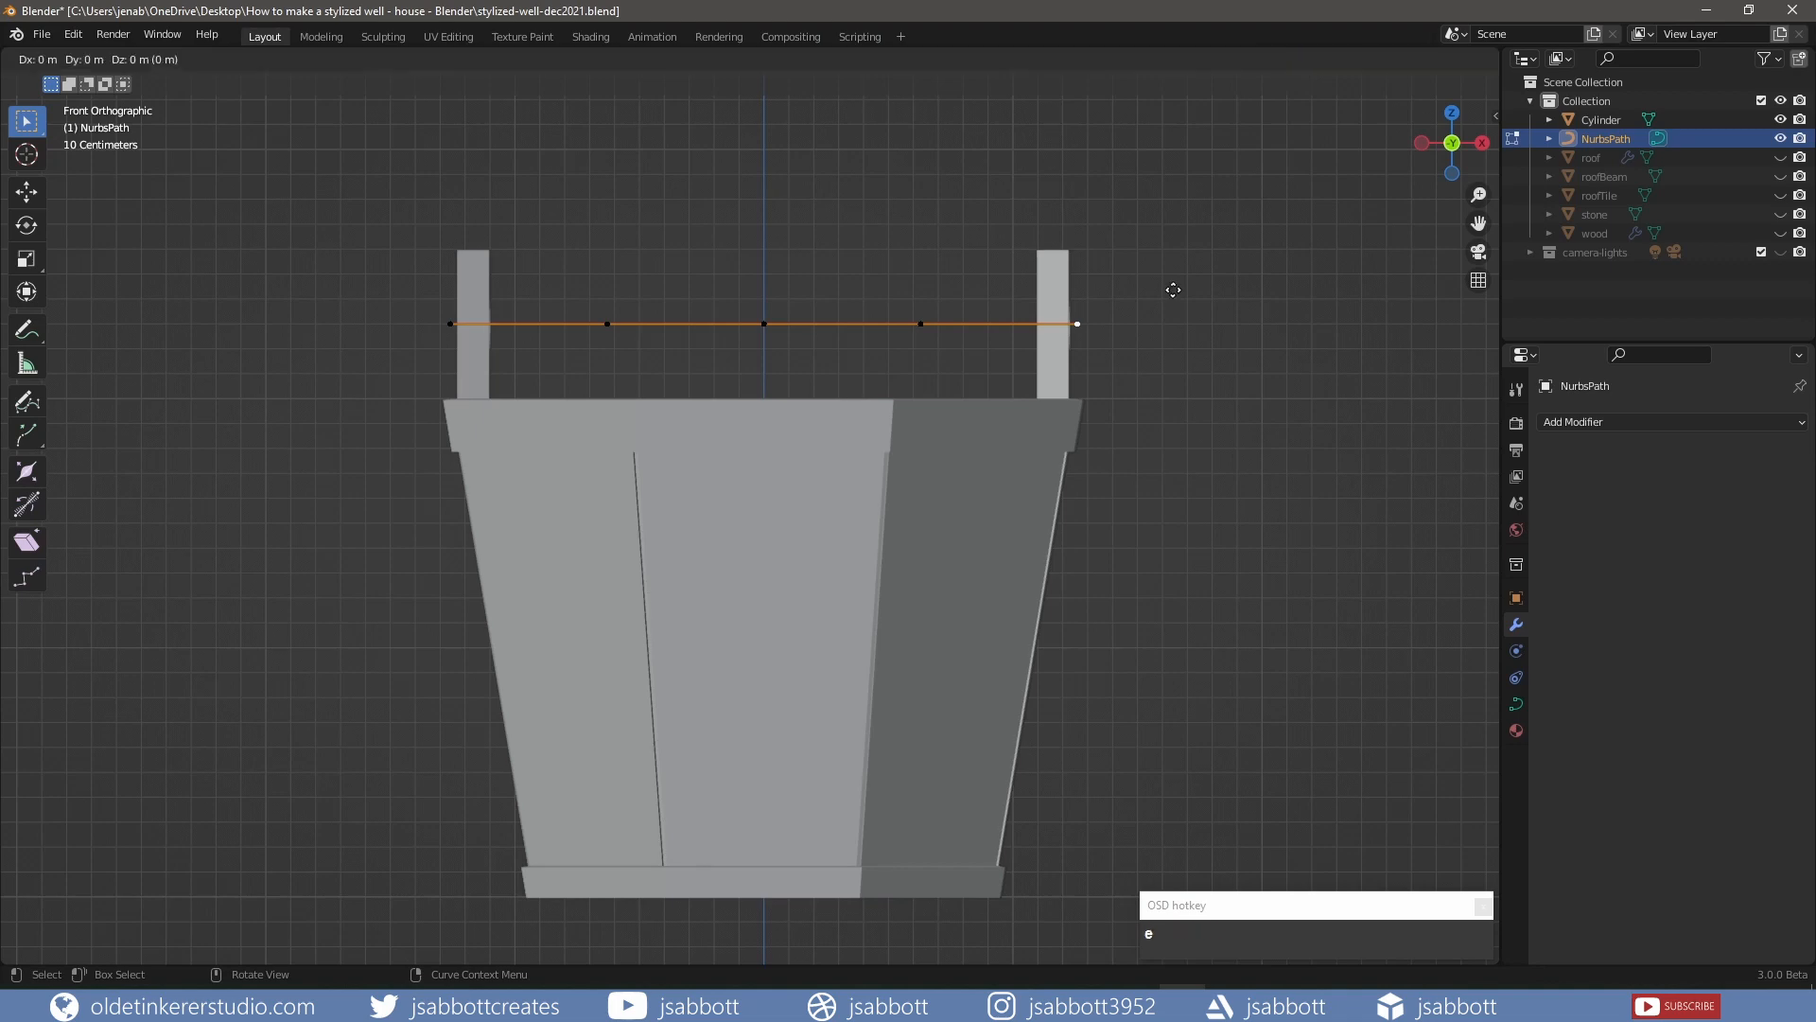
key("e")
left_click(1182, 247)
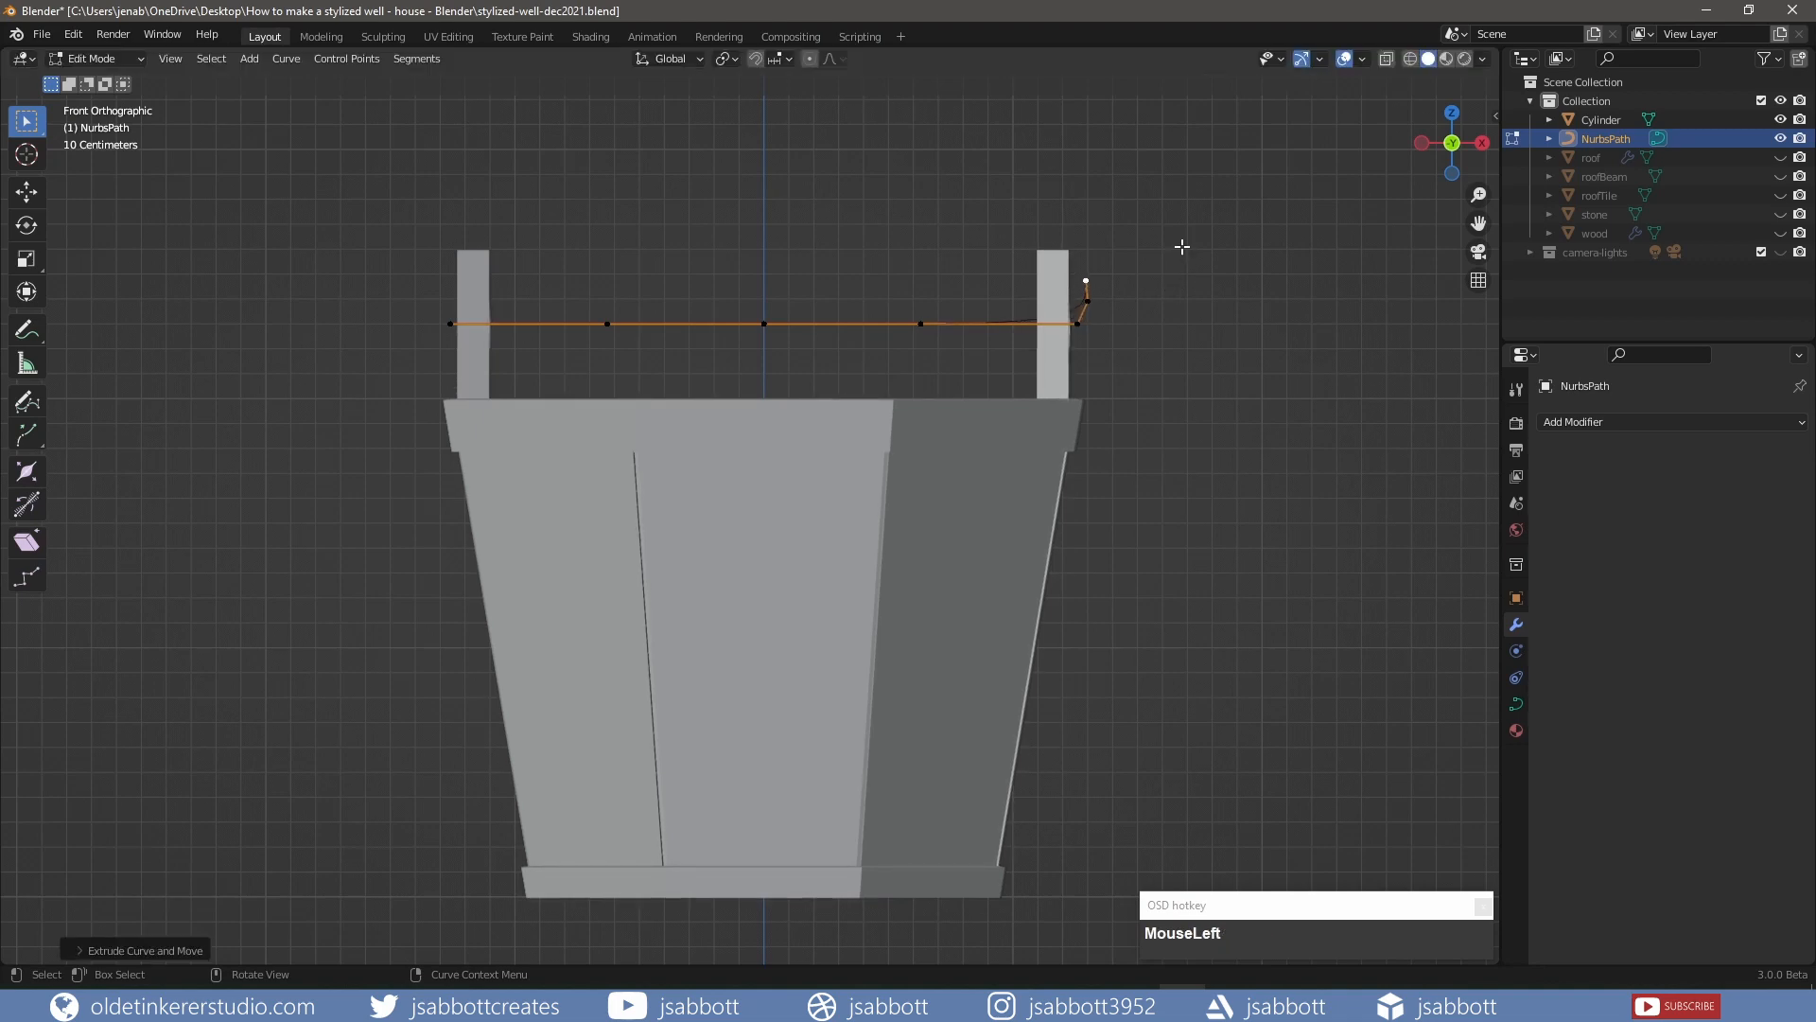
key("e")
left_click(1177, 220)
key("e")
left_click(1163, 196)
key("e")
left_click(1139, 196)
key("e")
left_click(1116, 216)
key("e")
left_click(1116, 257)
key("e")
left_click(1129, 269)
Move the +X loop's end point toward the post hole and extrude one more point to close the loop there
middle_click_drag(1130, 269, 1248, 358)
key("g")
left_click(1010, 325)
key("e")
left_click(1022, 337)
scroll(544, 378, "down", 1)
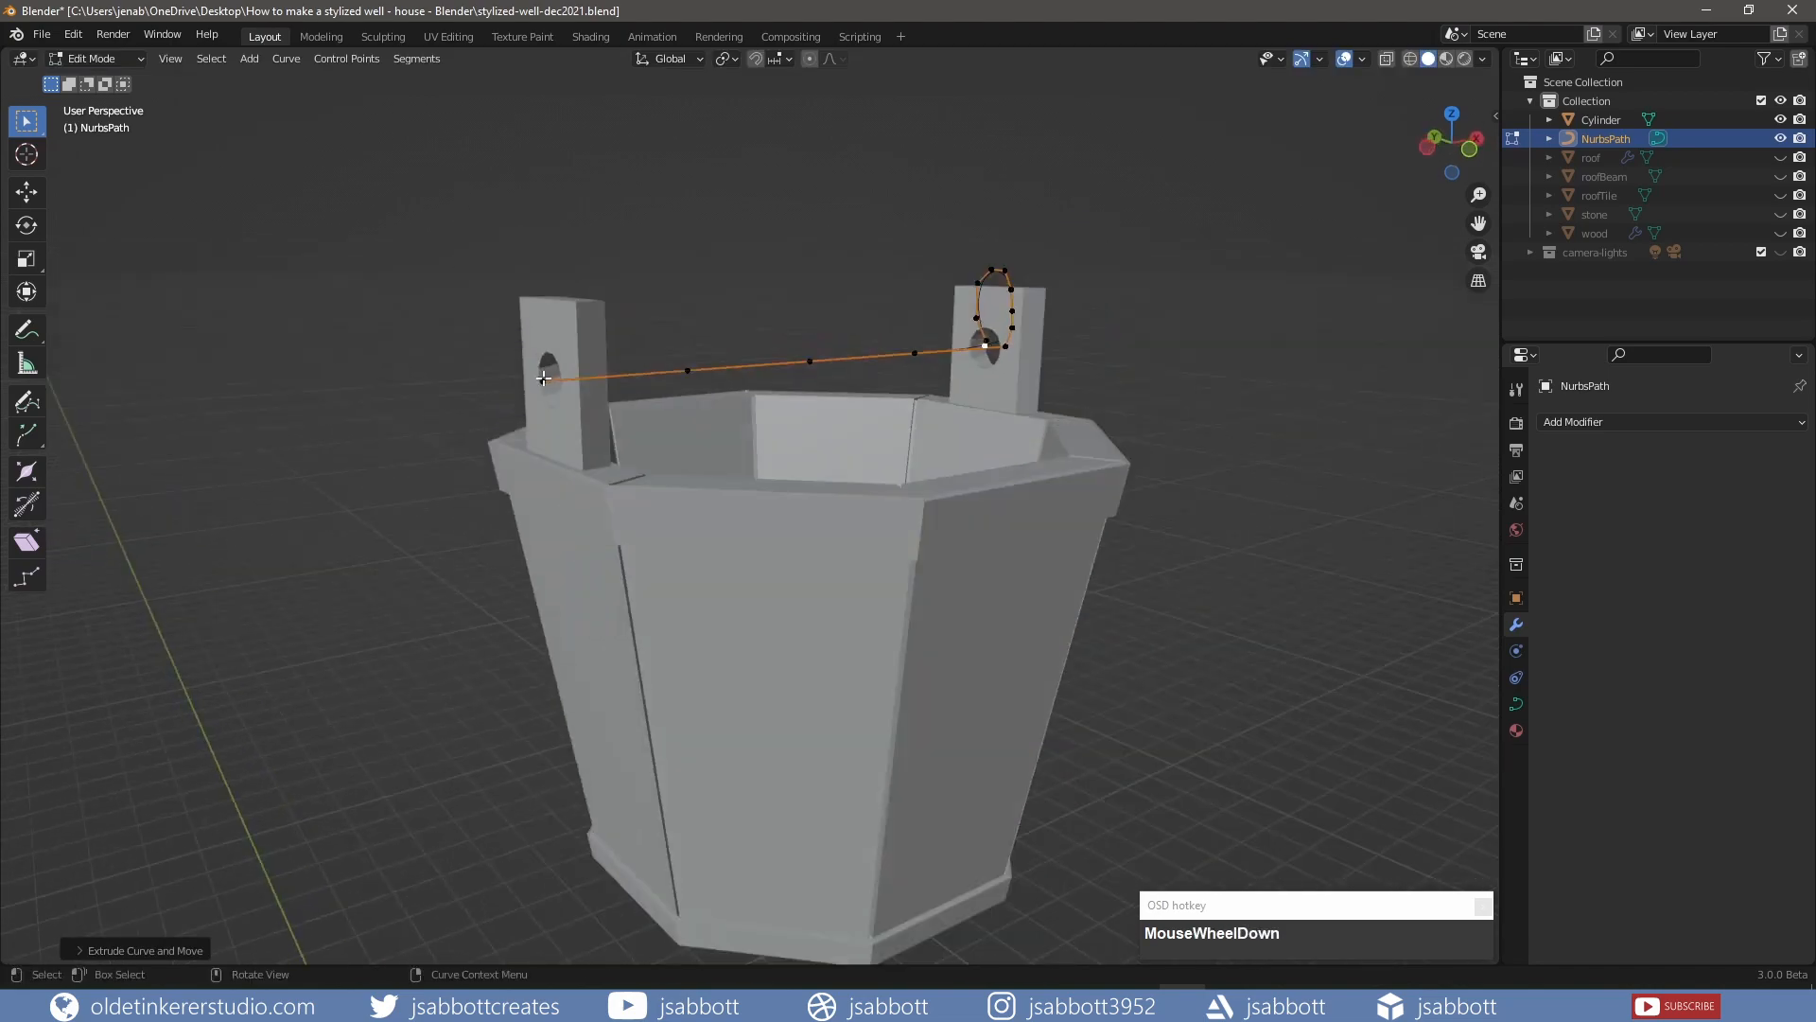
Extrude the path's opposite end point repeatedly in the front view to form a matching loop over the -X handle post
left_click(544, 378)
key("KP_1")
key("e")
left_click(670, 358)
key("e")
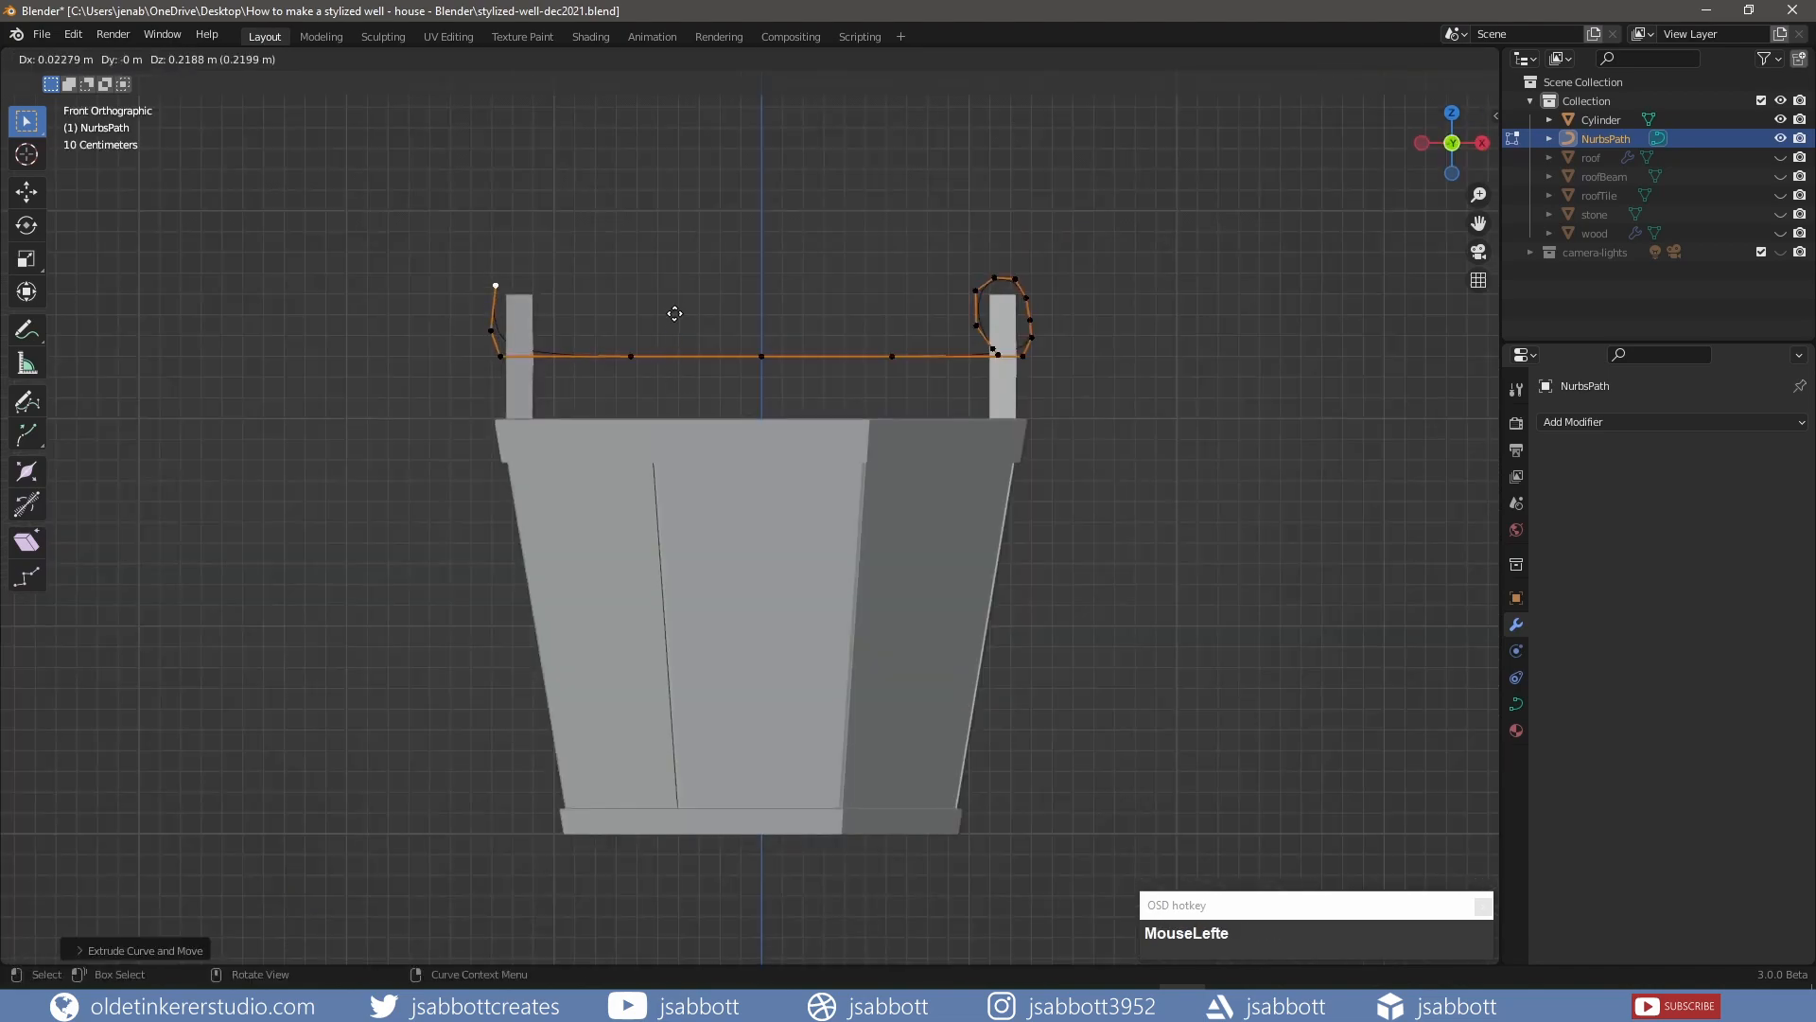
left_click(674, 316)
key("e")
left_click(696, 311)
key("e")
left_click(725, 316)
key("e")
left_click(726, 338)
key("e")
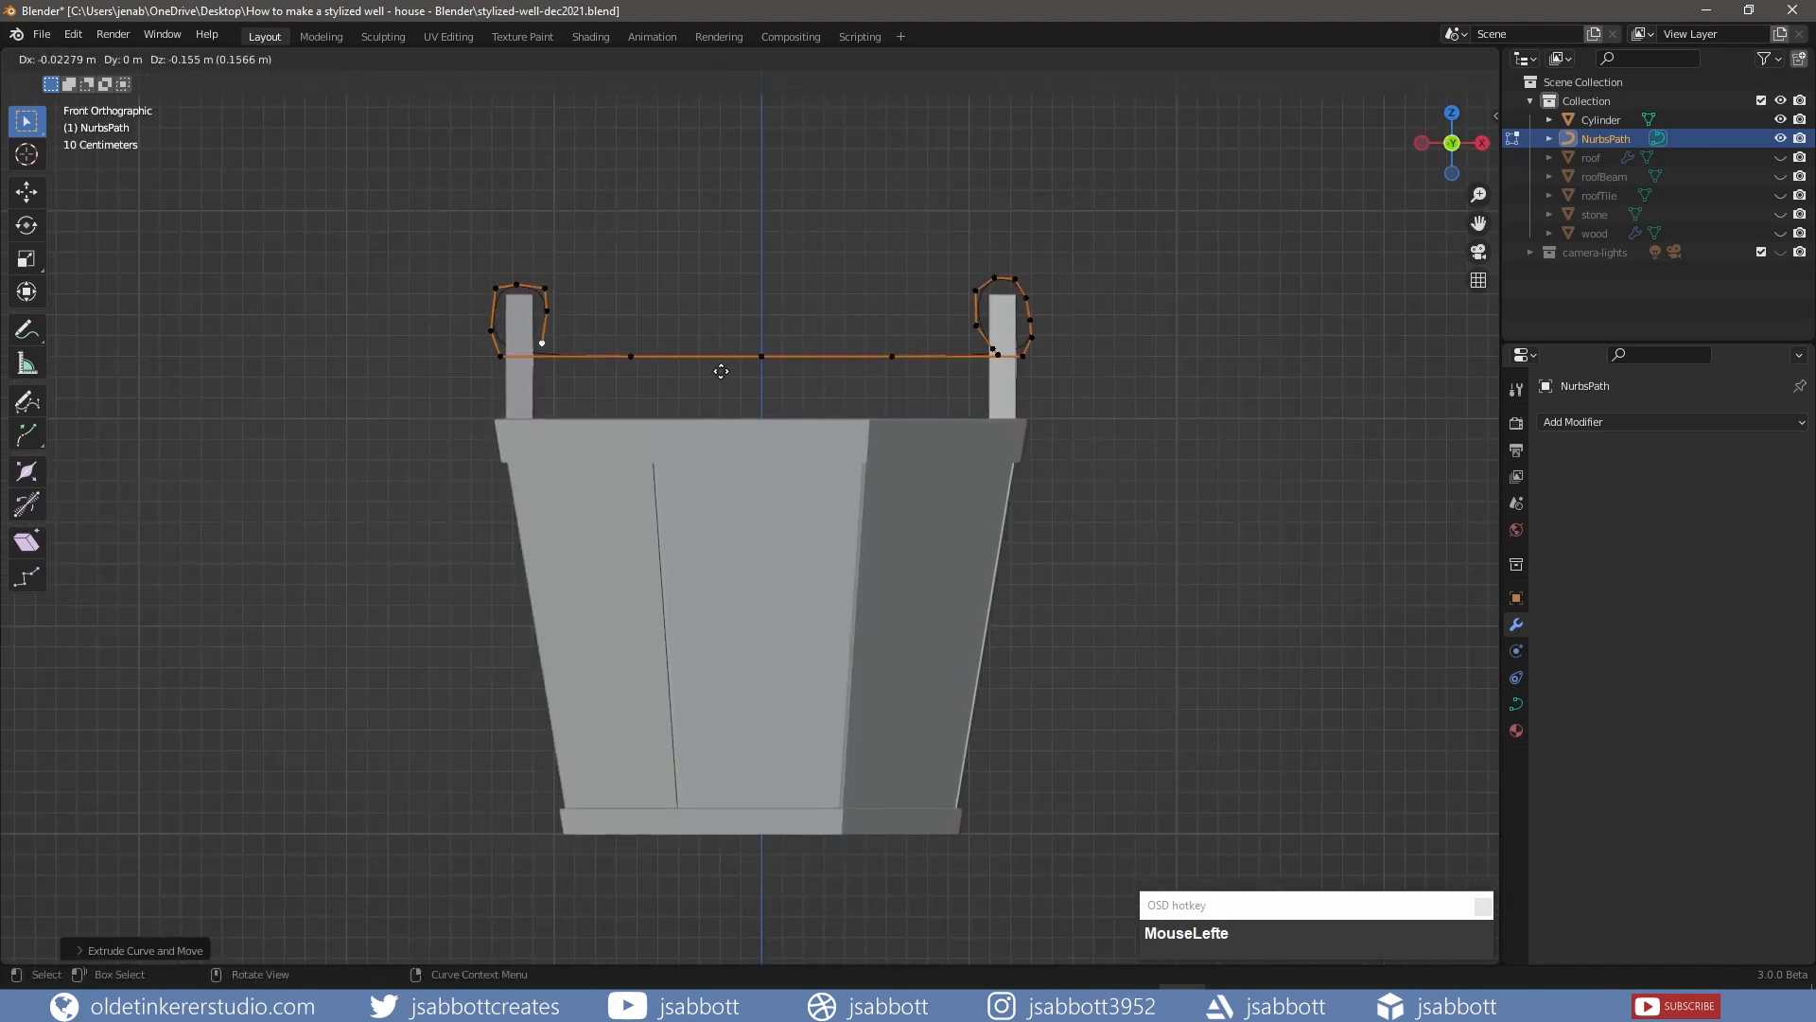
left_click(721, 371)
Move the -X loop's end point toward the post hole and extrude a final point to close the loop
middle_click_drag(721, 371, 662, 340)
key("g")
left_click(825, 338)
key("e")
left_click(817, 346)
scroll(662, 341, "down", 2)
left_click(774, 311)
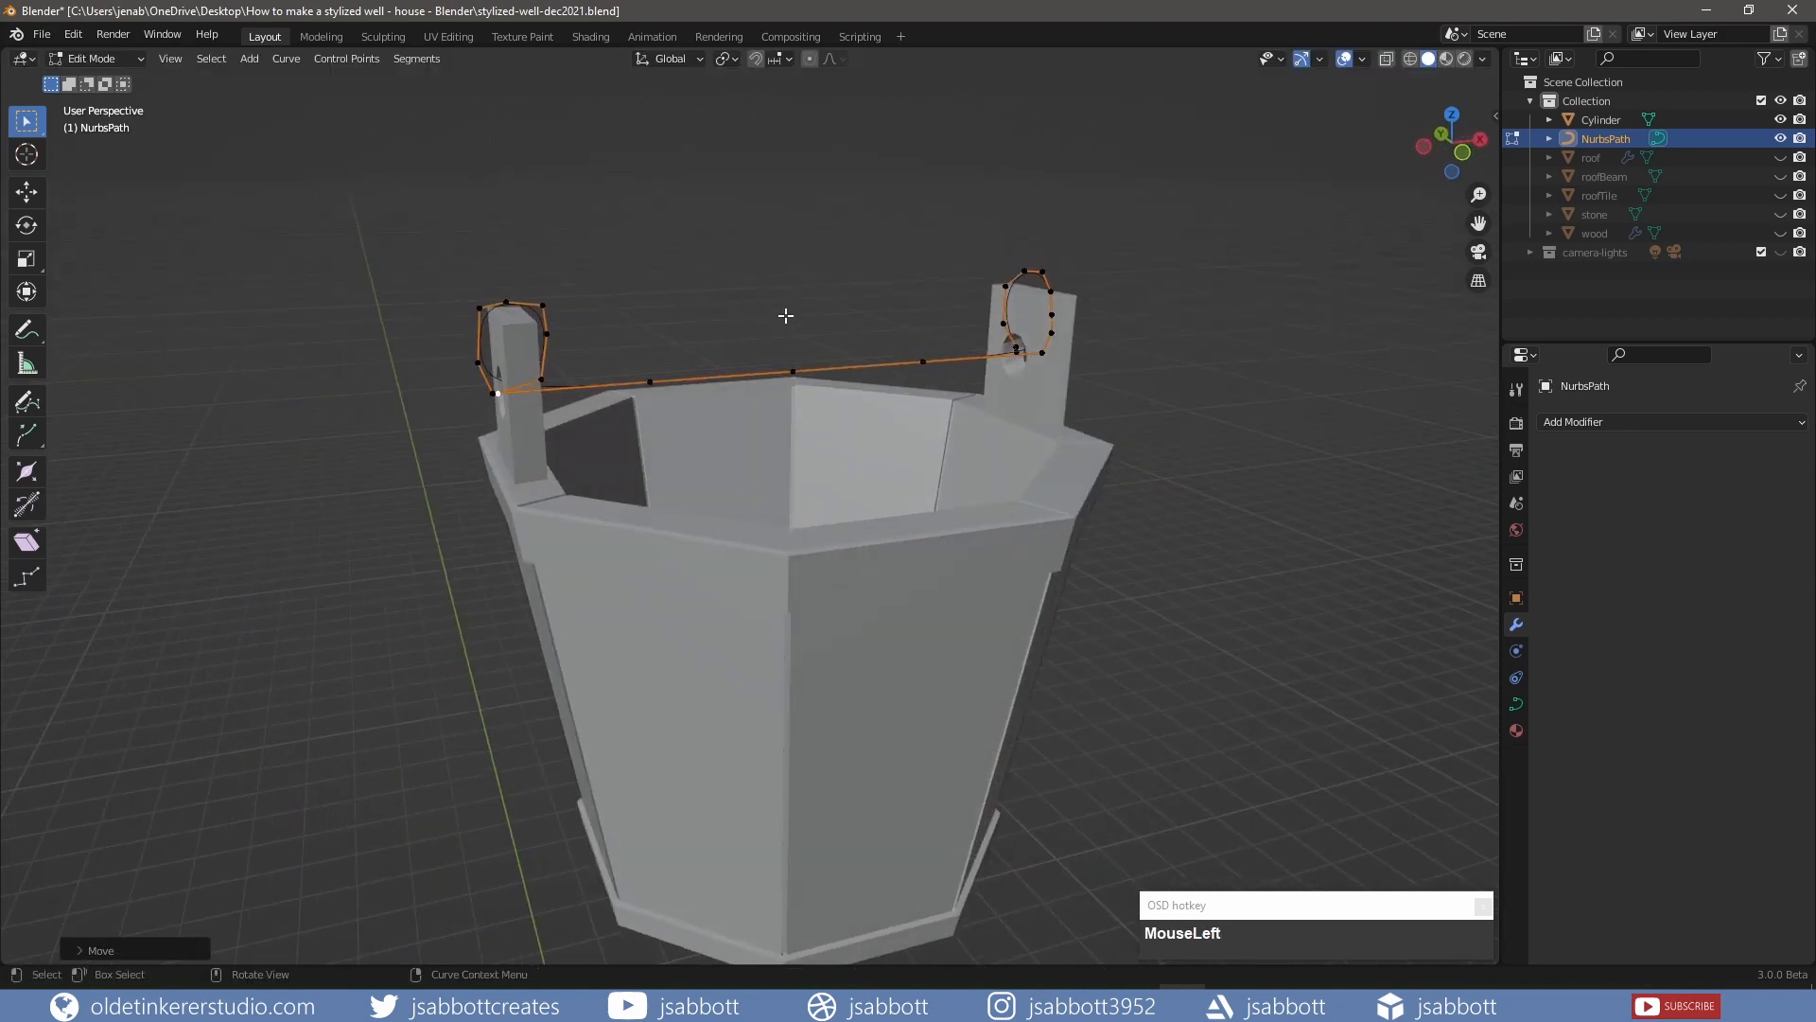
Select the three middle points between the posts in the front view and lower them slightly along global Z
key("KP_1")
left_click_drag(610, 322, 916, 378)
key("g")
key("z")
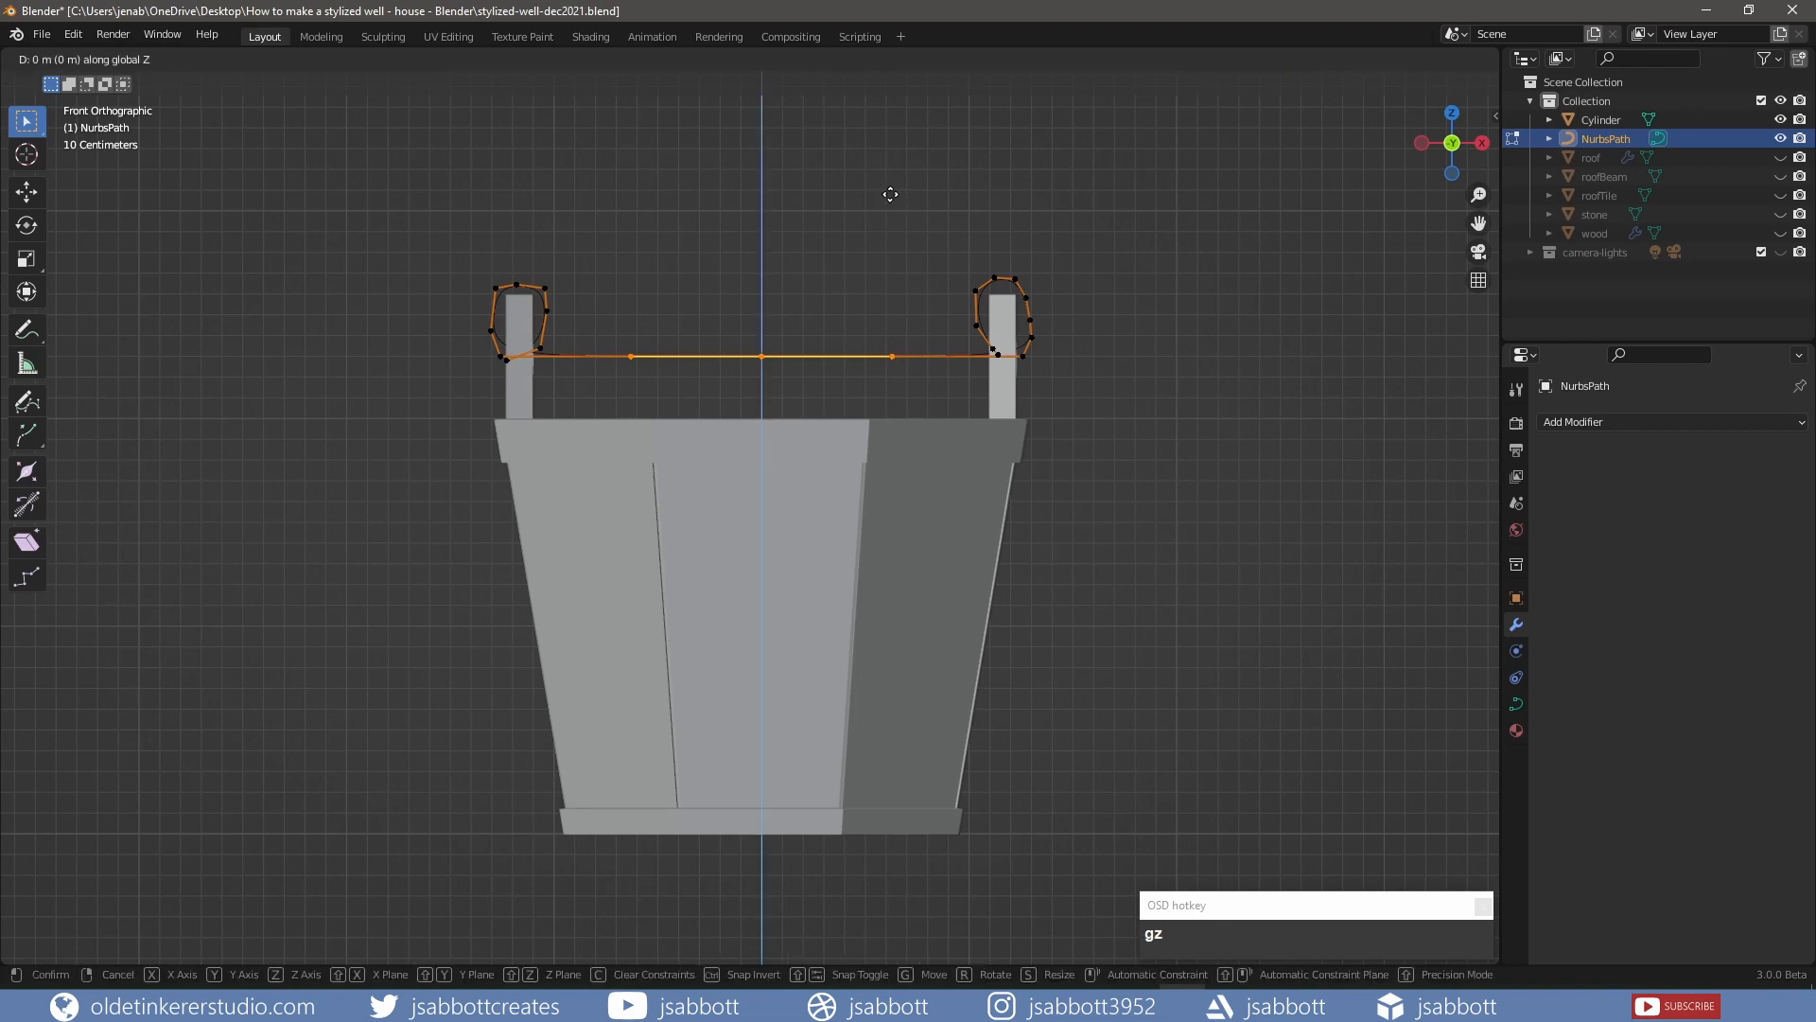
left_click(773, 315)
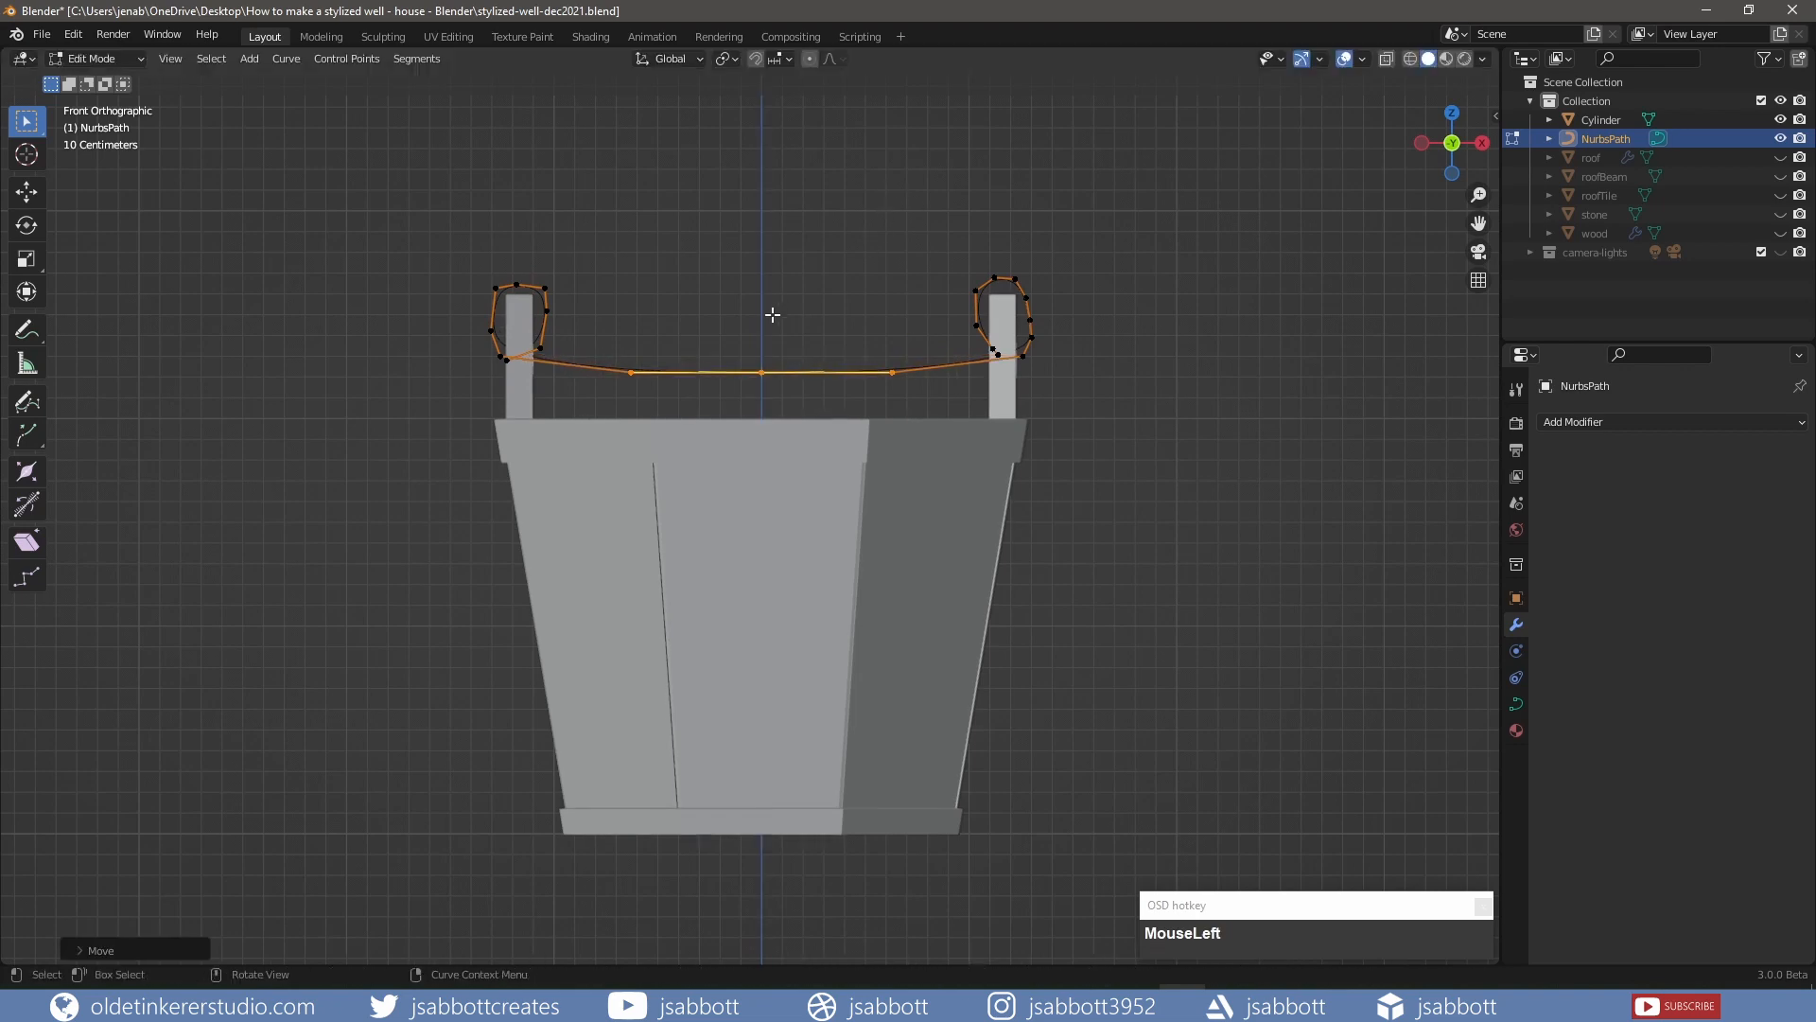
Lower the path's centre point about 0.06 m along global Z to deepen the handle's sag
left_click(759, 376)
key("g")
key("z")
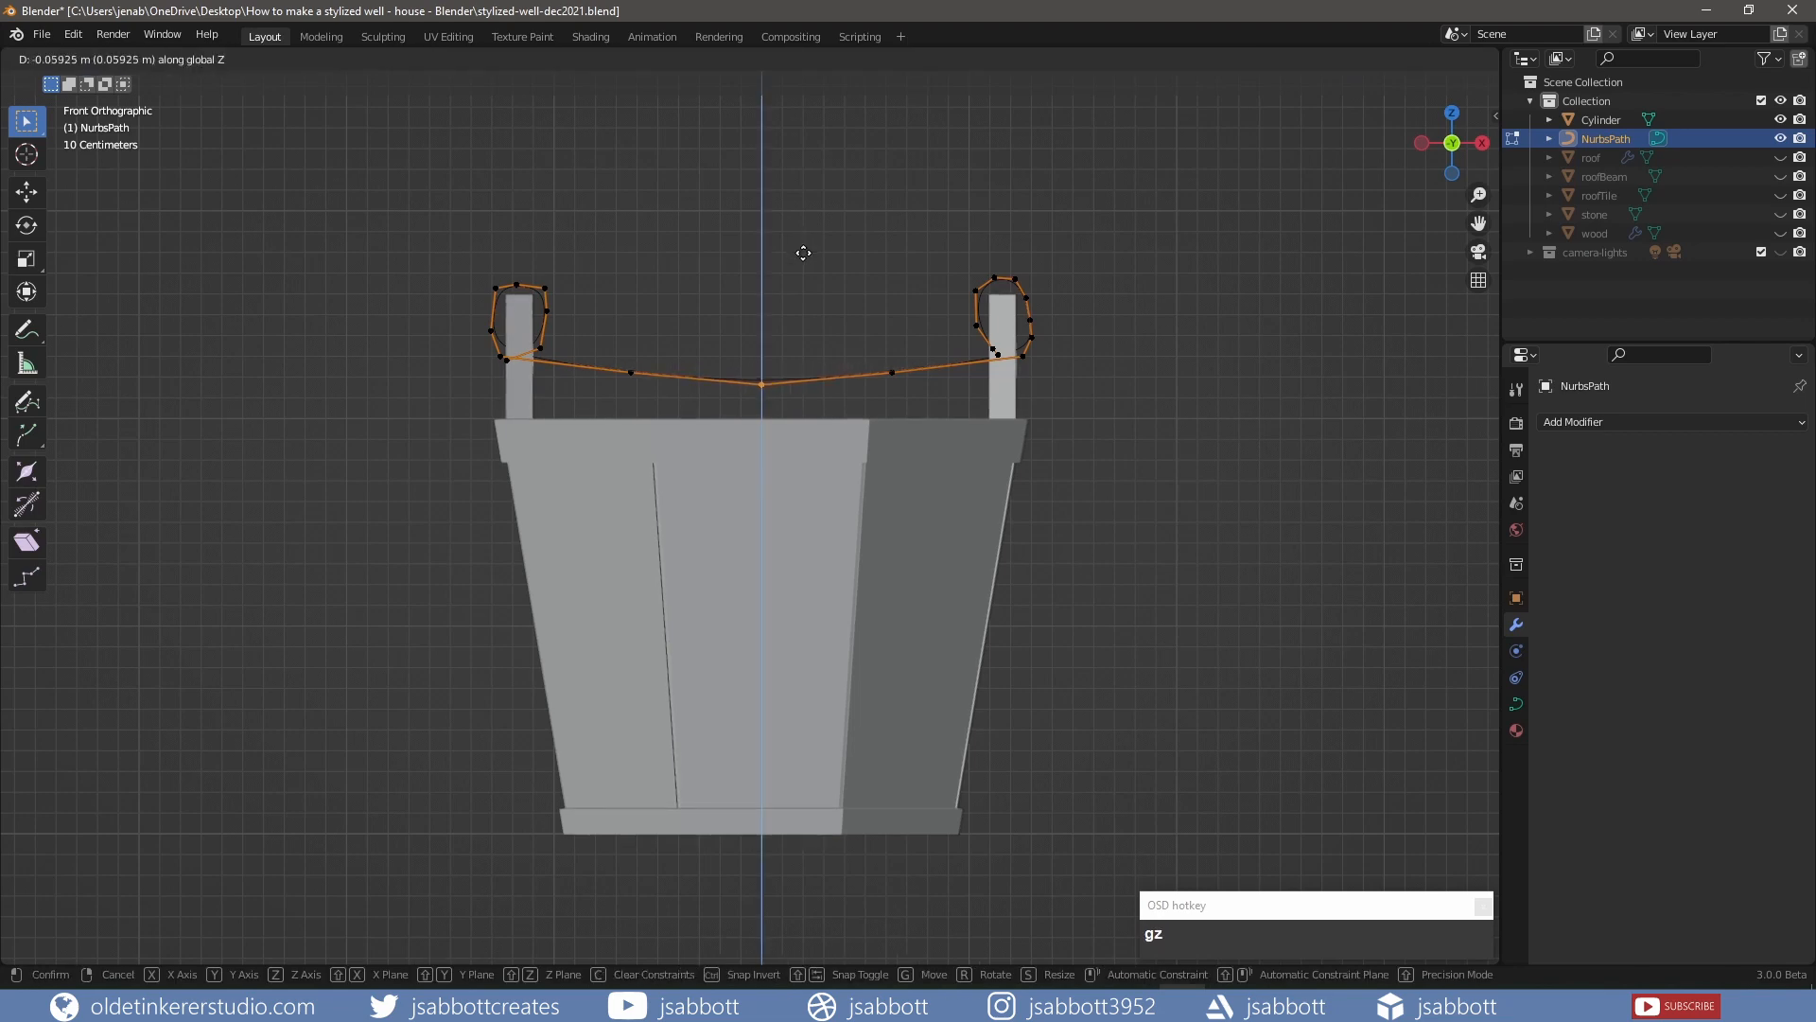
left_click(804, 253)
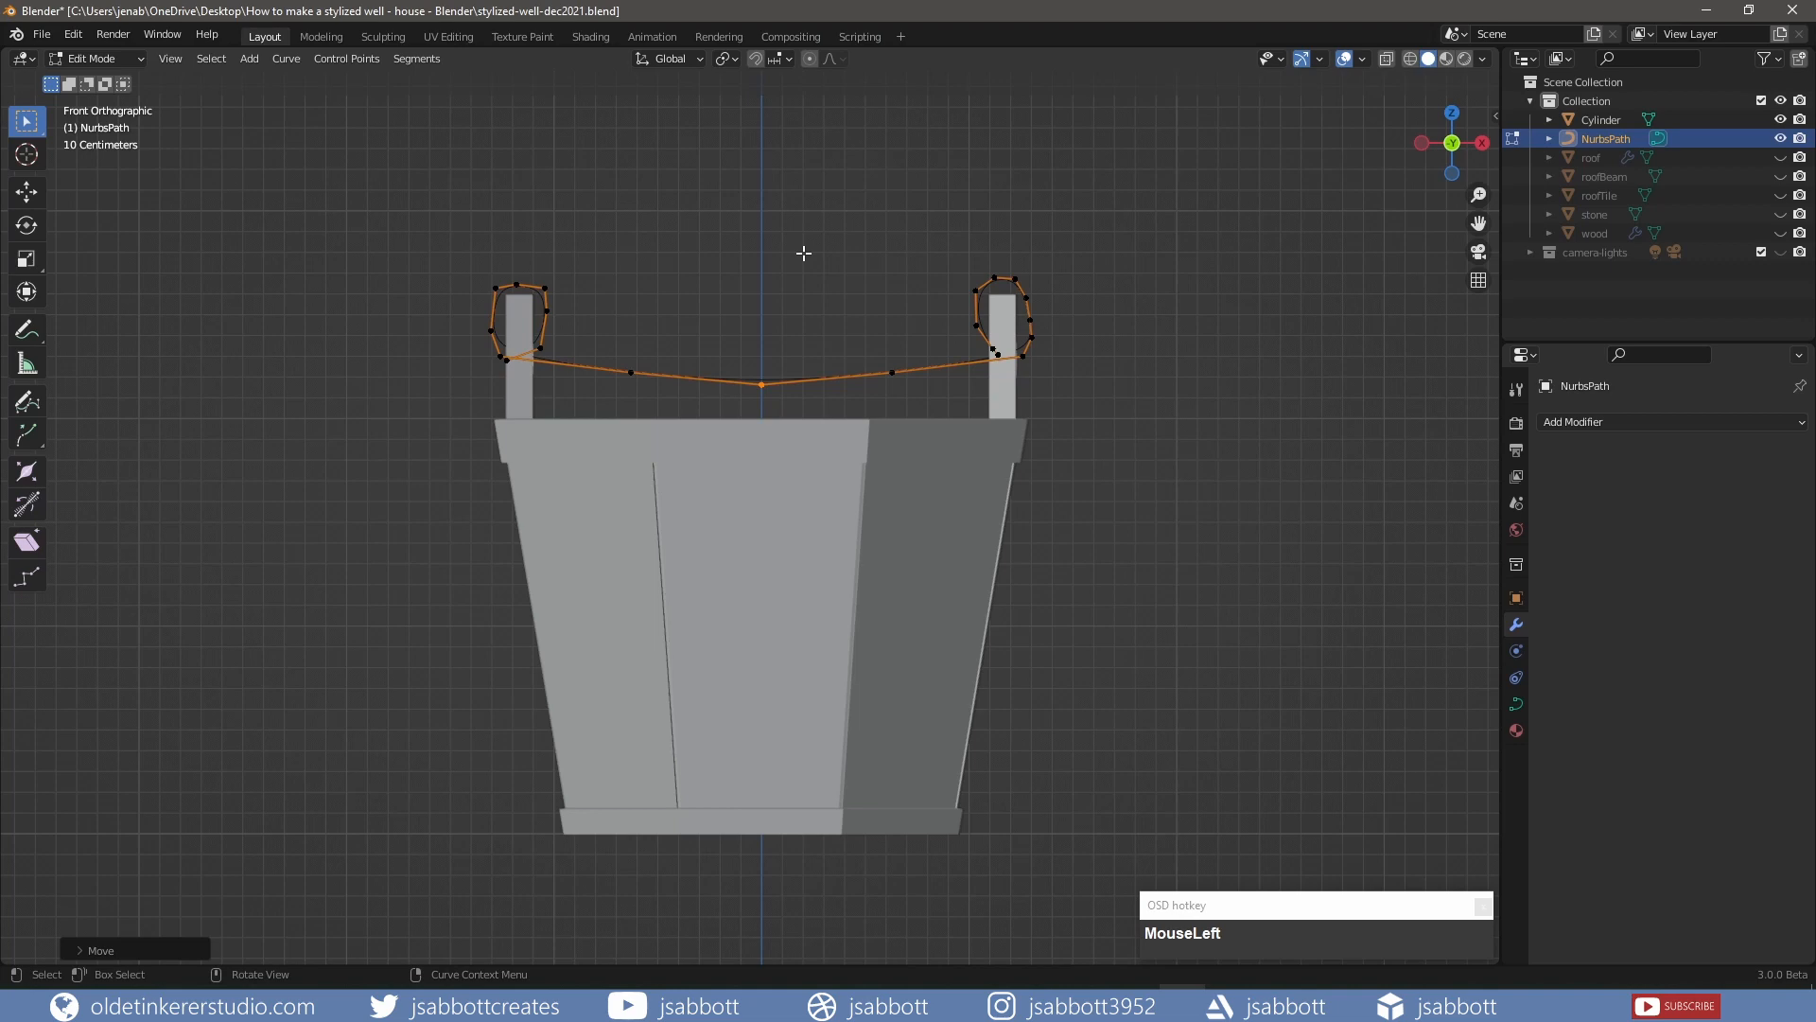
Select all the path's points and give the curve a round bevel depth of 0.02 m in its Geometry settings
key("a")
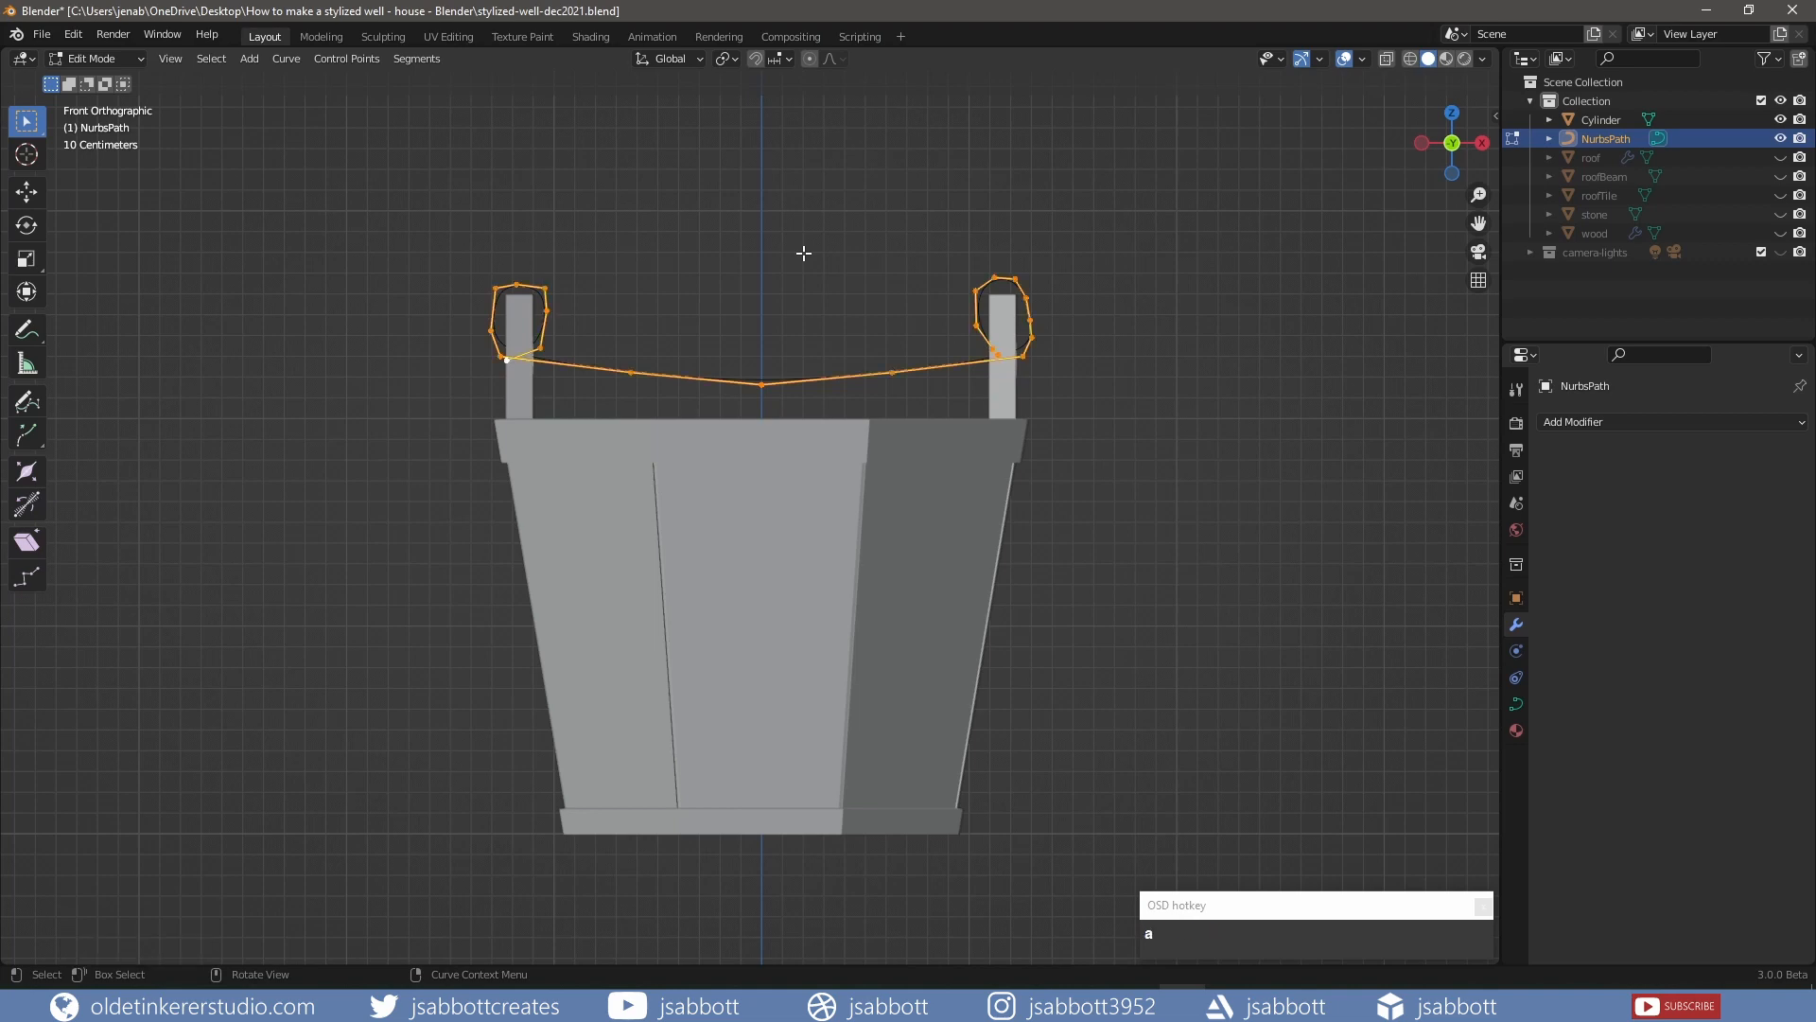
left_click(1515, 704)
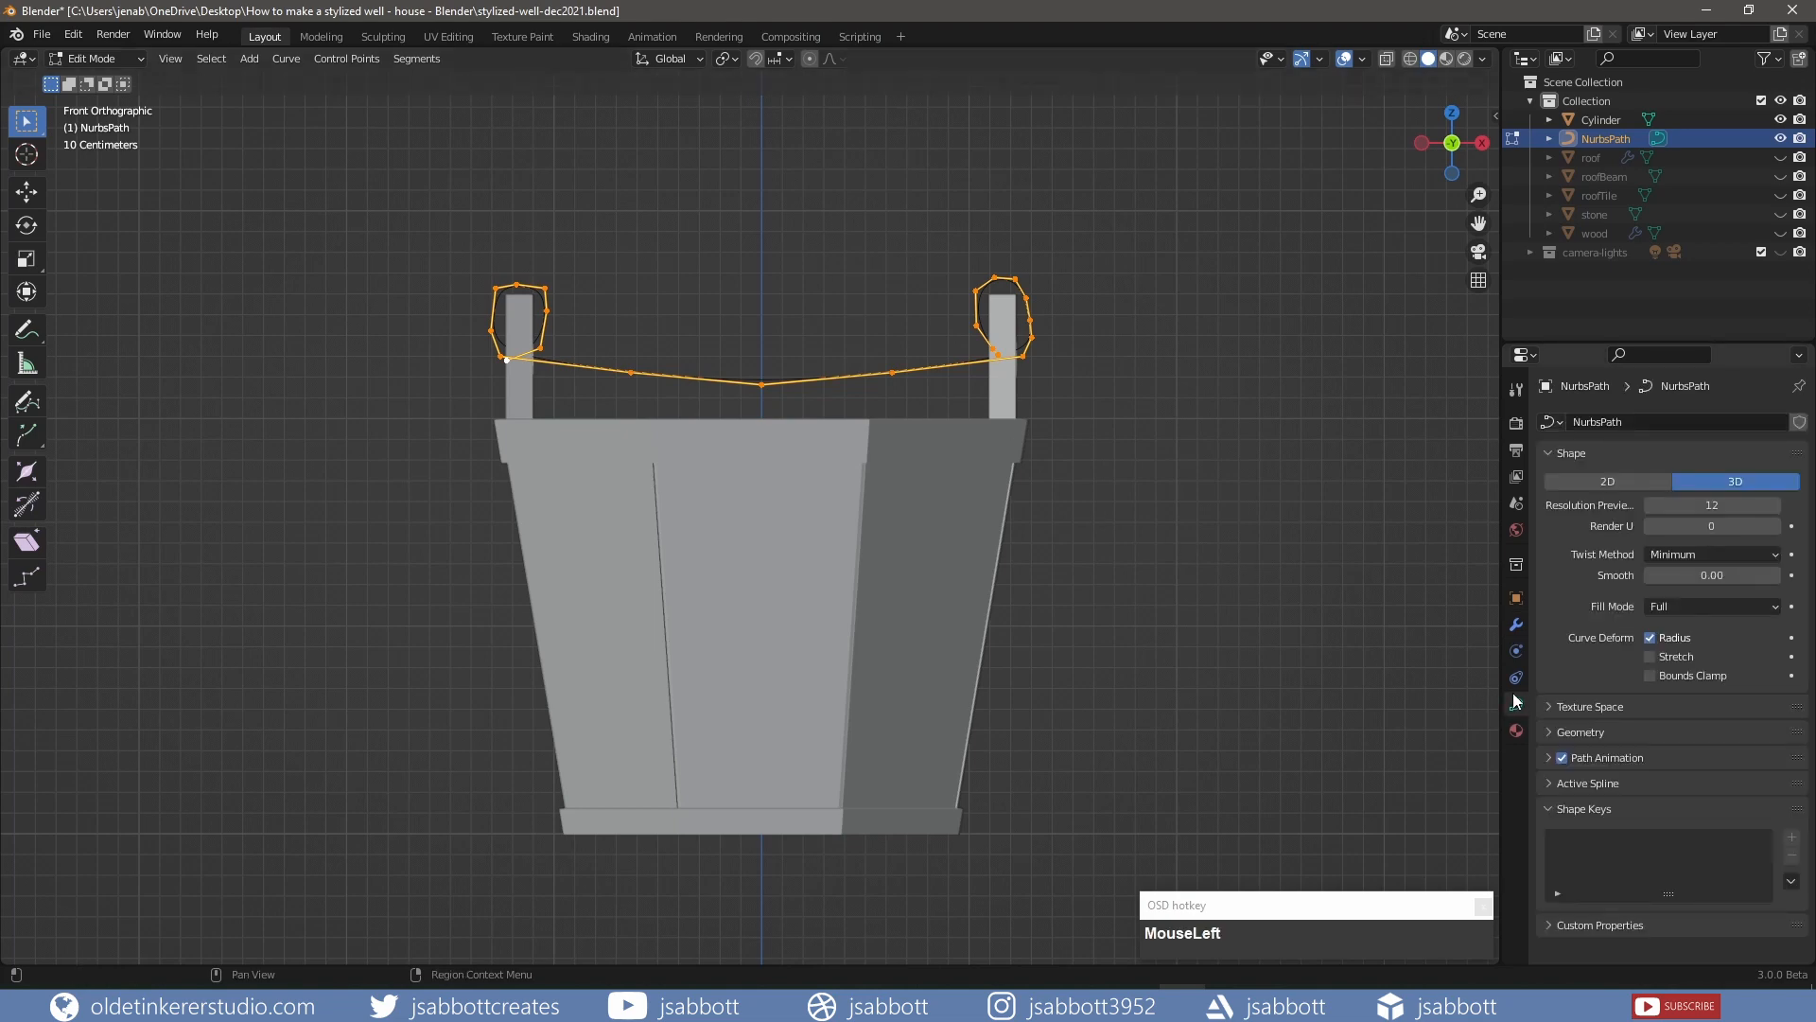
left_click(1549, 730)
scroll(1623, 624, "down", 5)
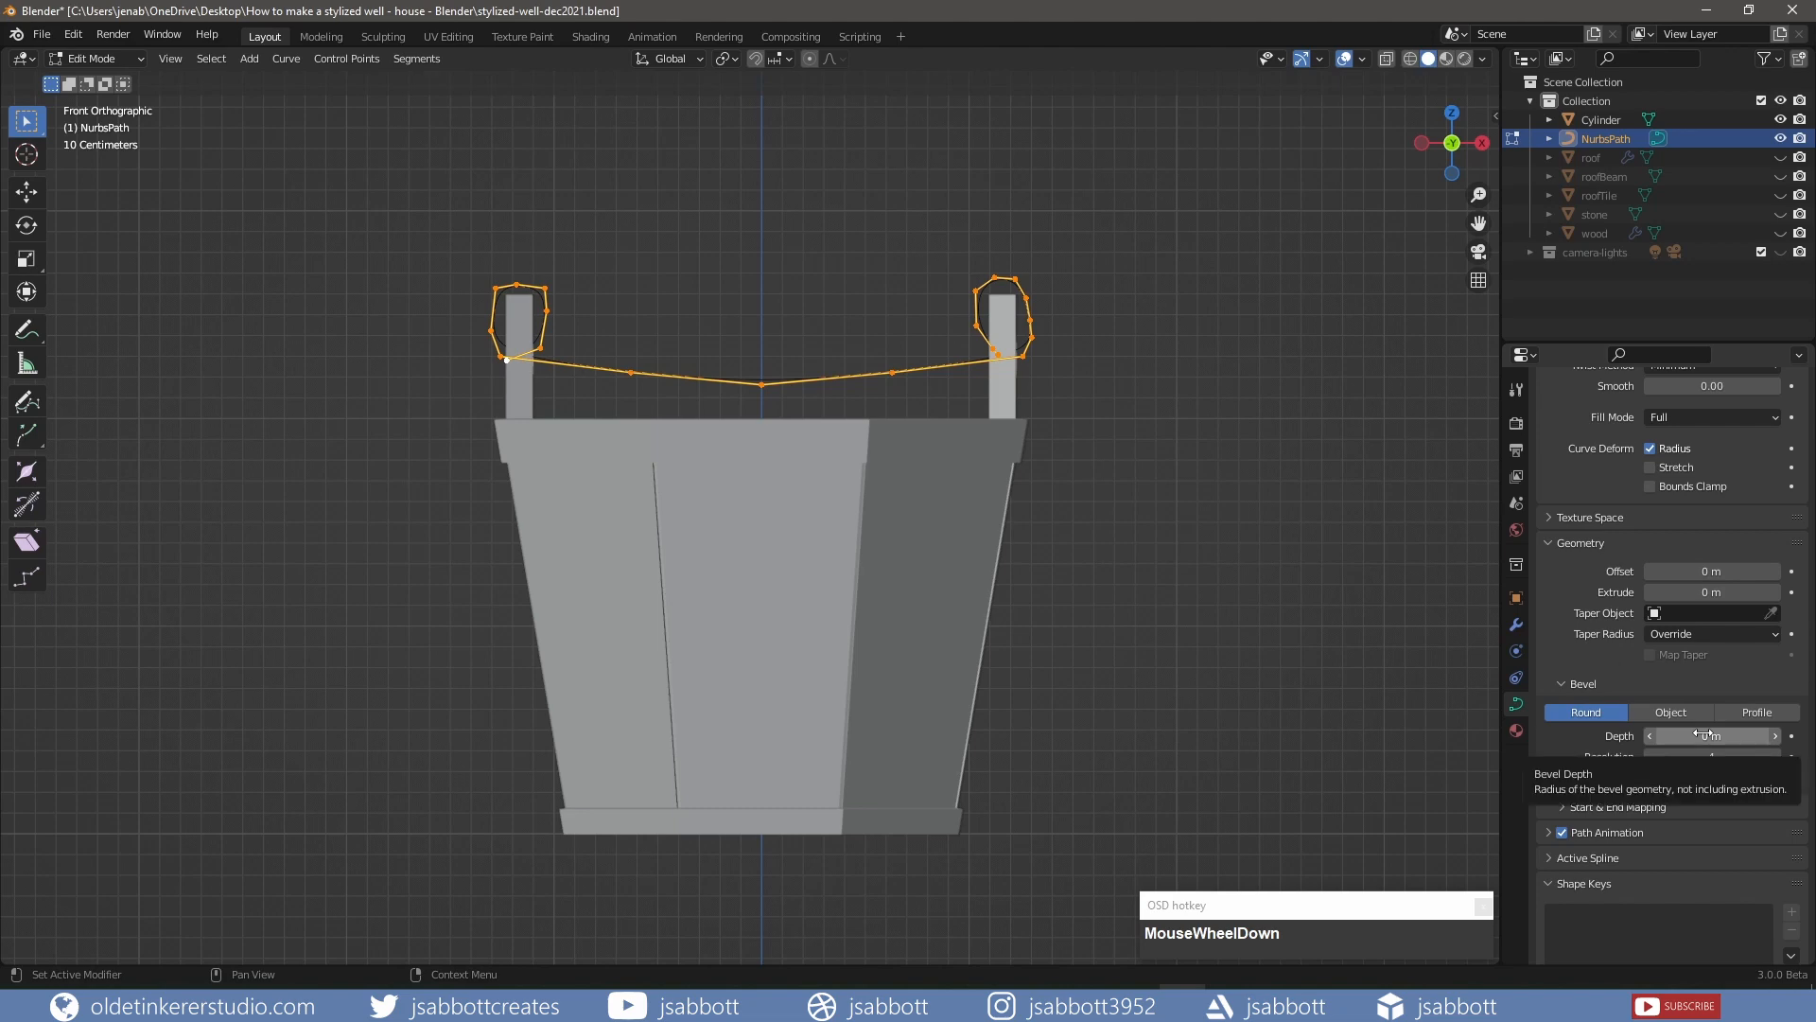
left_click_drag(1703, 734, 1731, 739)
key("KP_Decimal")
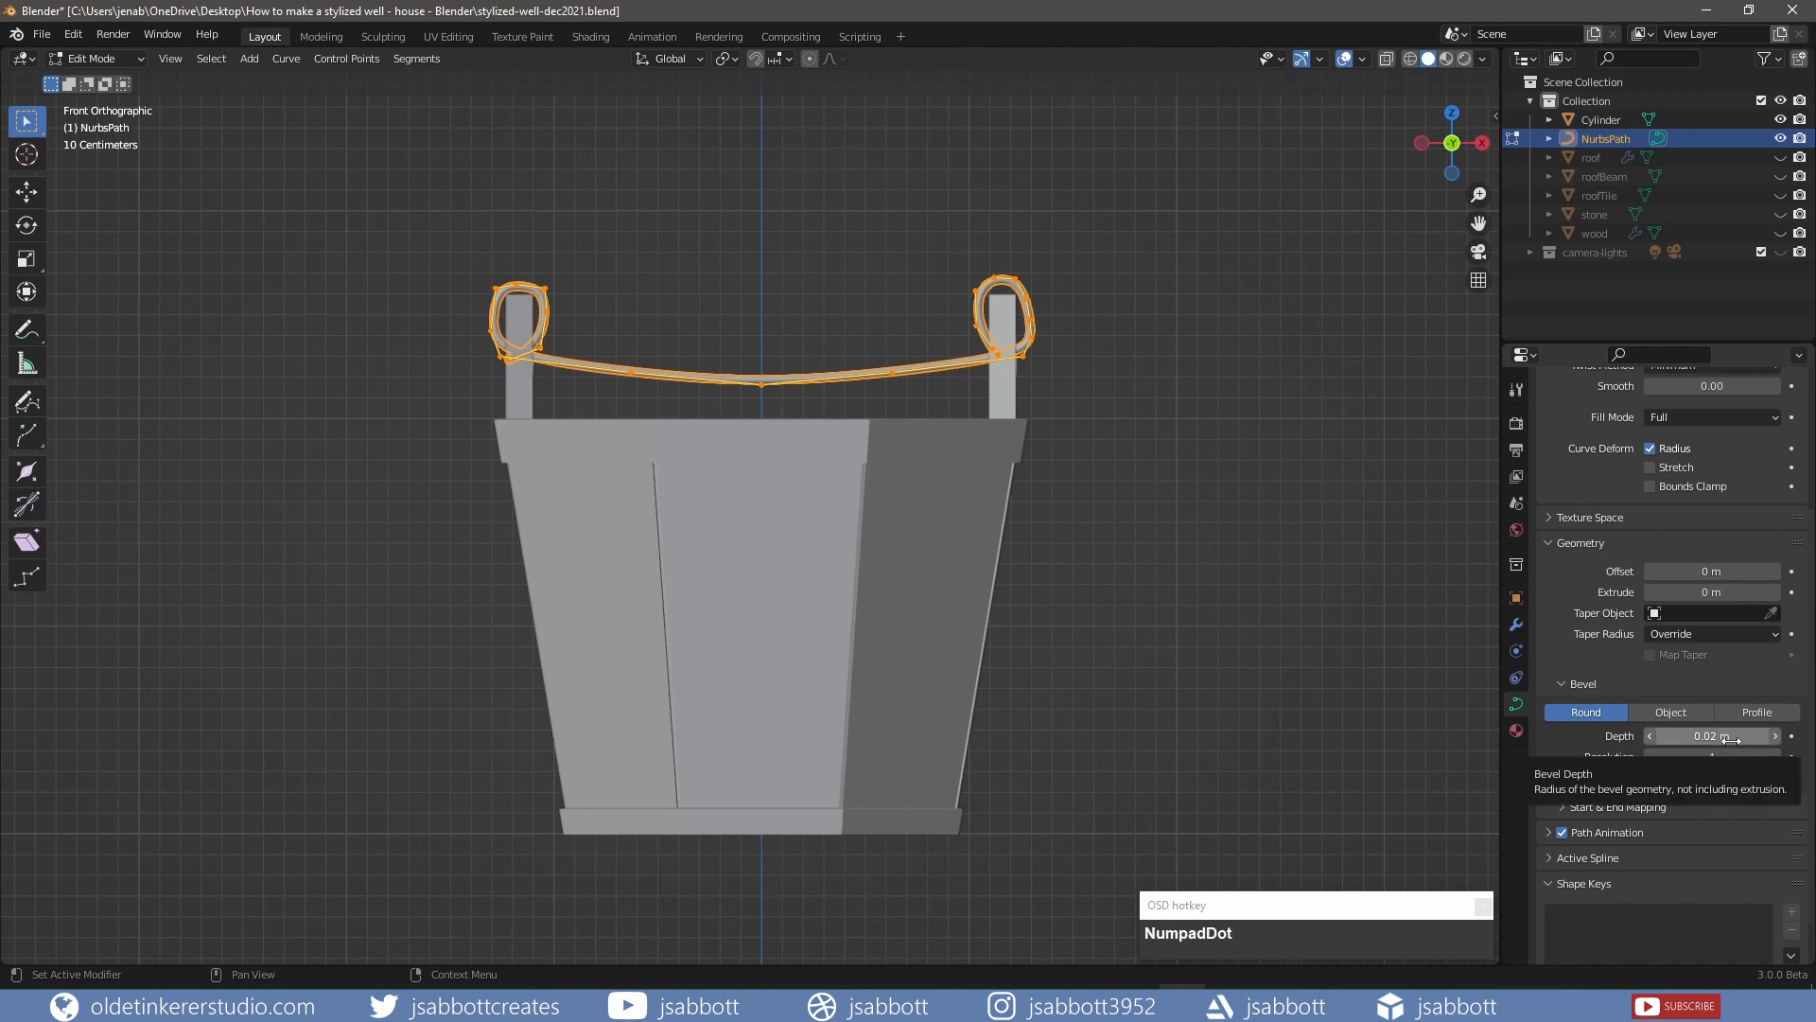
Thicken the handle by setting the curve's bevel depth to 0.05 m
left_click(1732, 740)
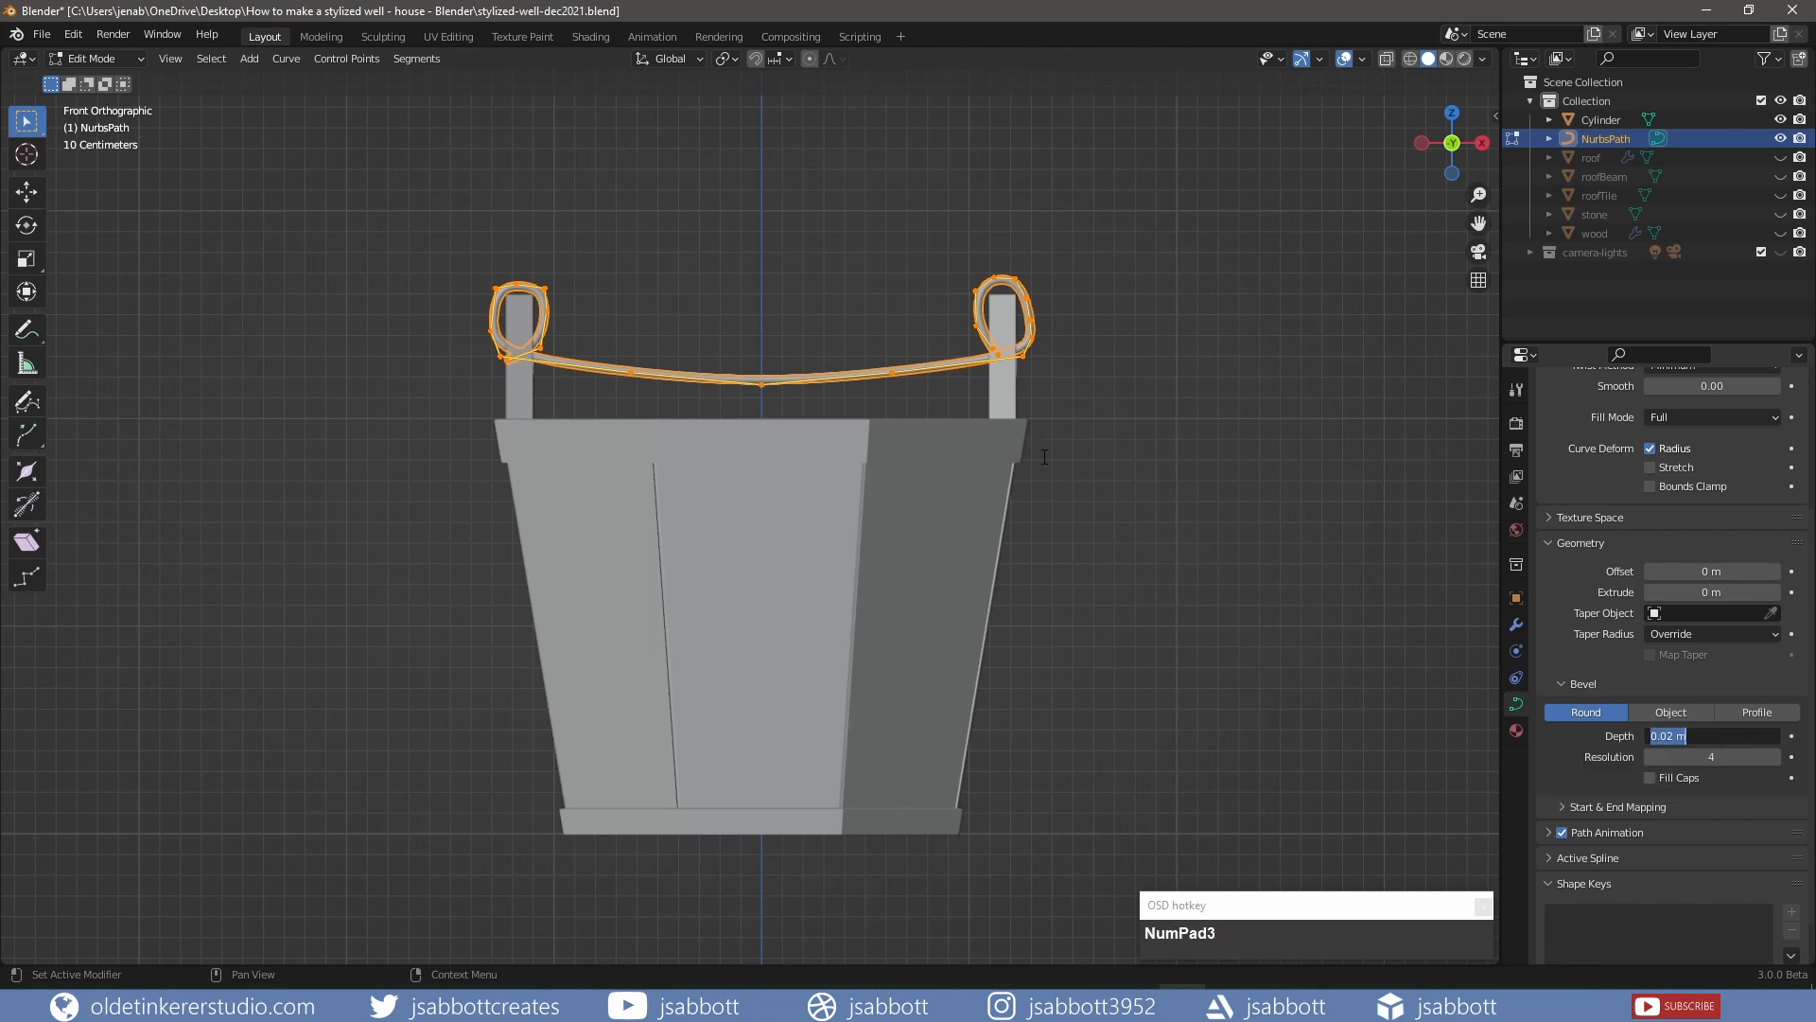
middle_click_drag(1095, 450, 1176, 444)
left_click(1282, 537)
middle_click_drag(1258, 502, 1175, 559)
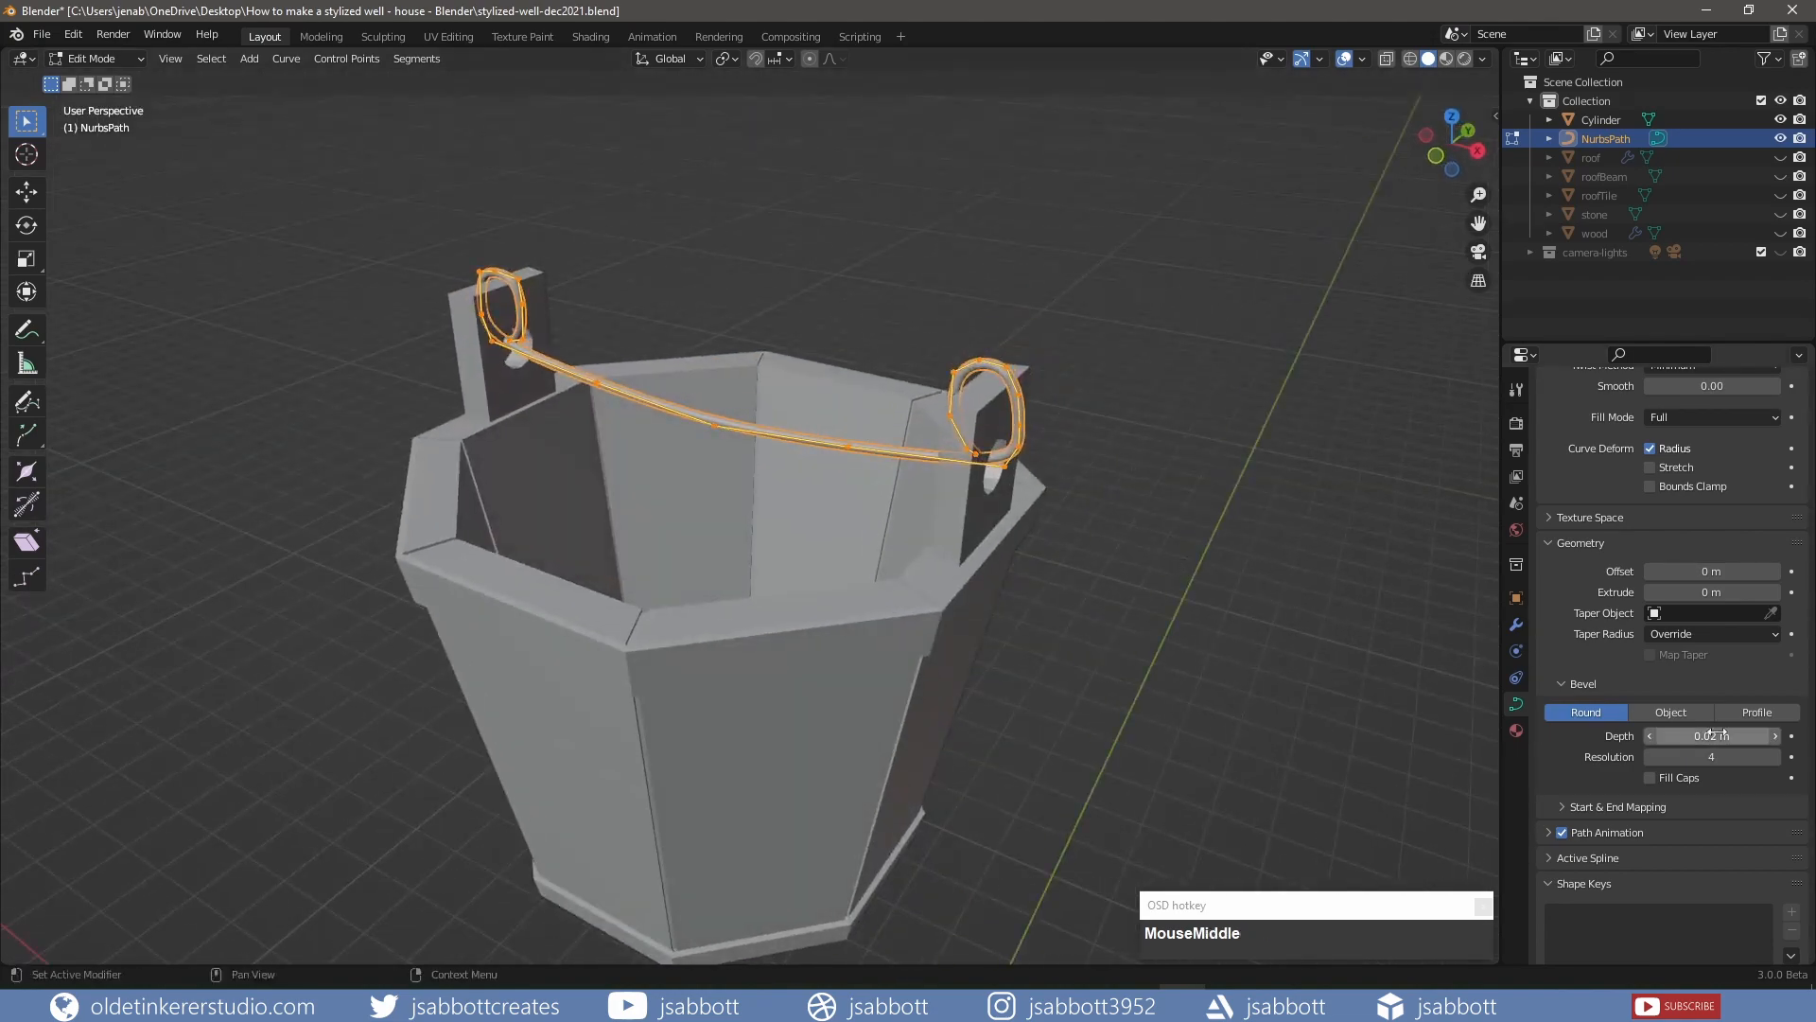
left_click(1748, 735)
type(".05")
key("Return")
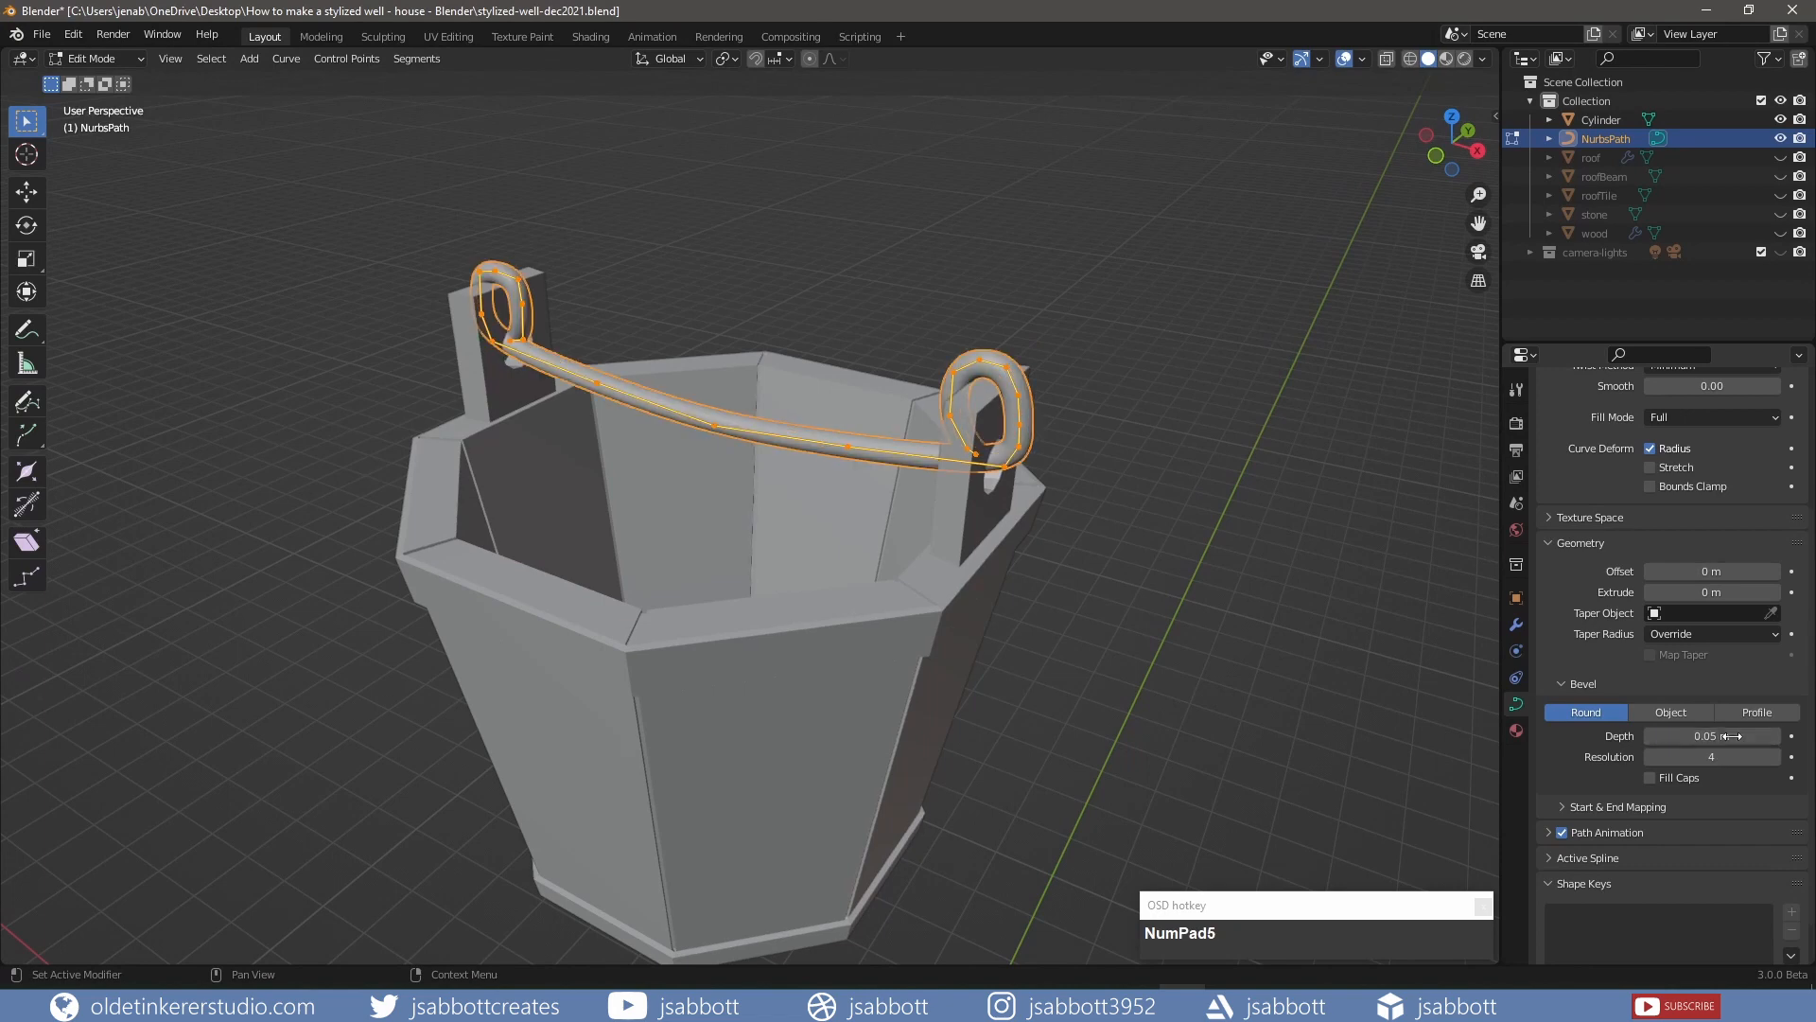
Rotate the handle's points 180 degrees about the global X axis so the handle arches upward
key("KP_1")
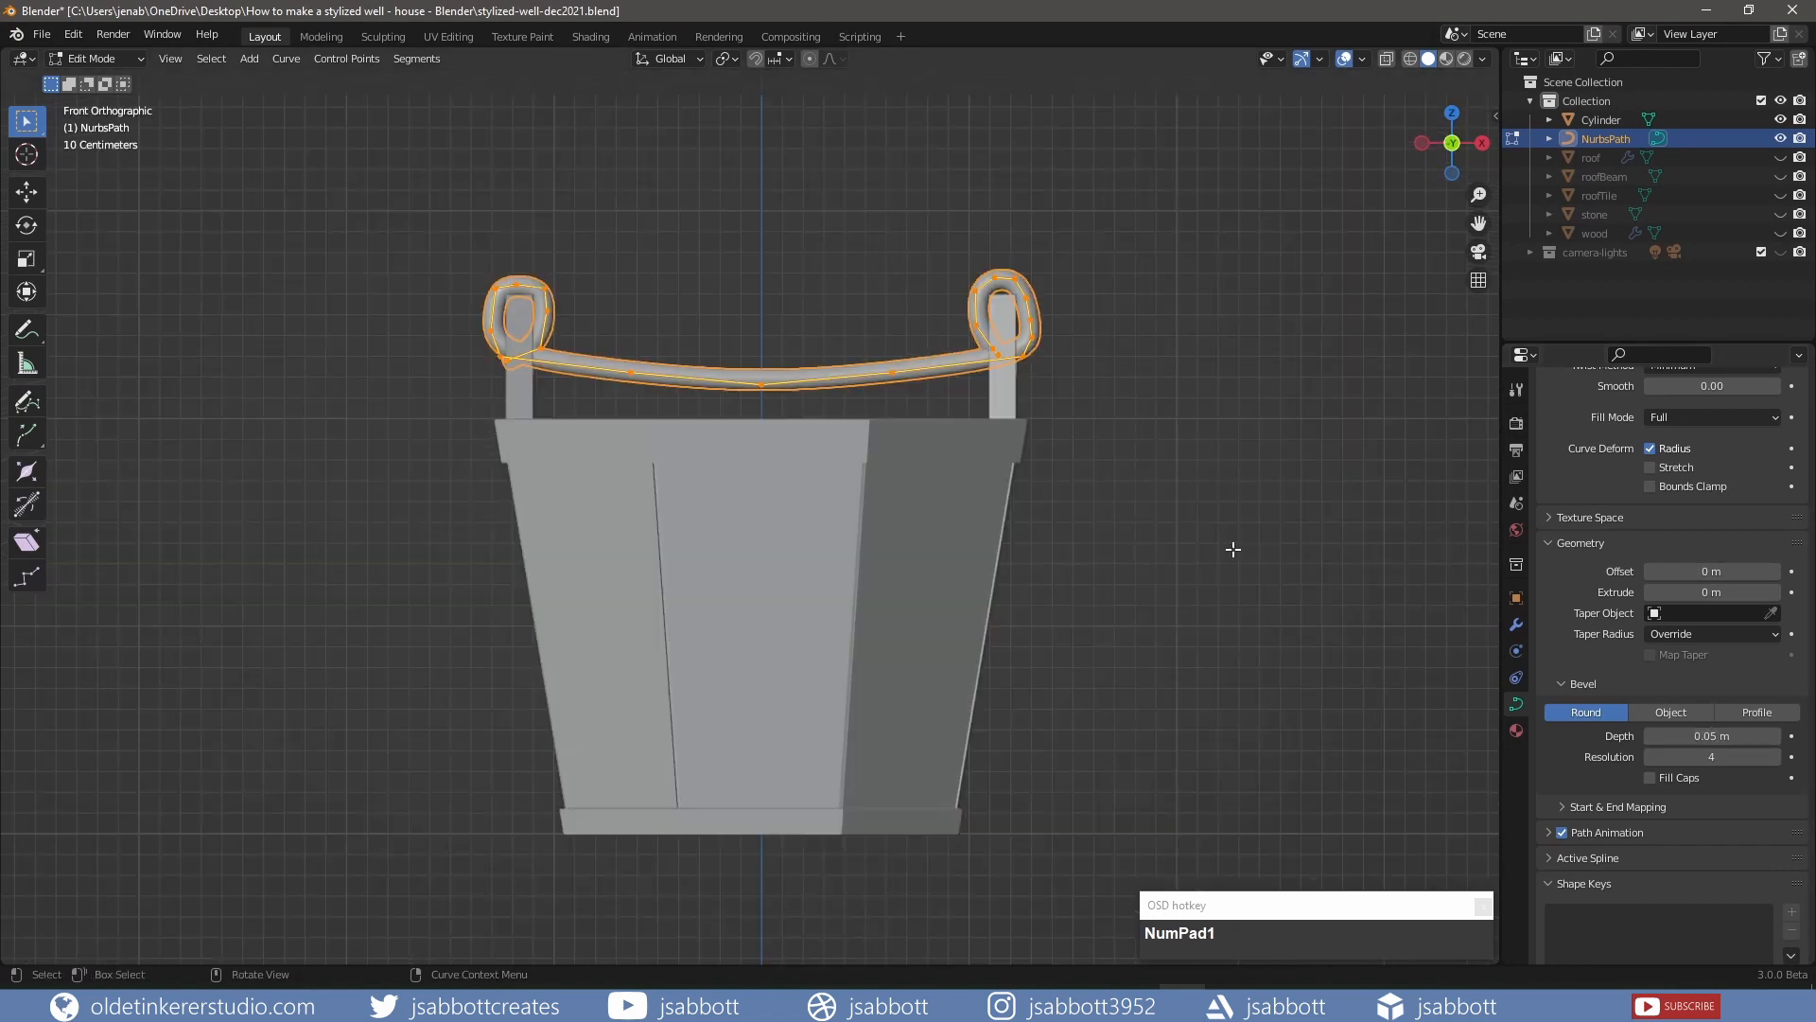
key("r")
type("x")
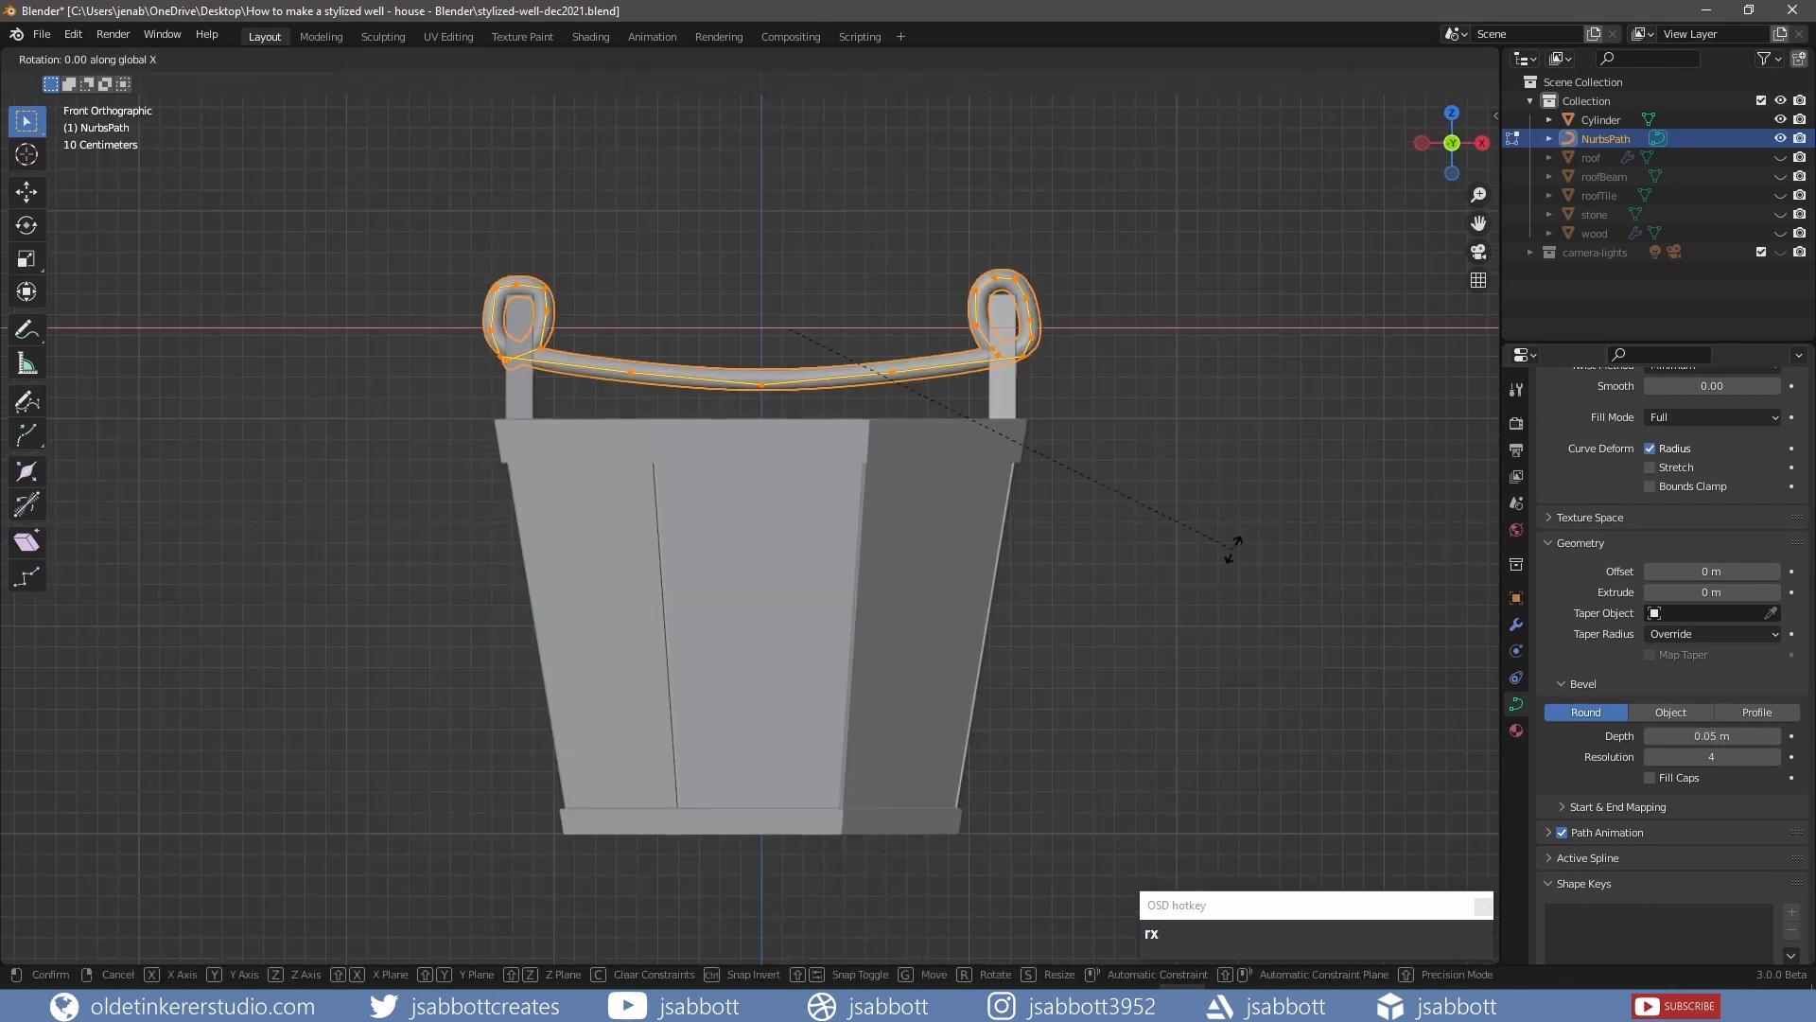
type("180")
left_click(1232, 548)
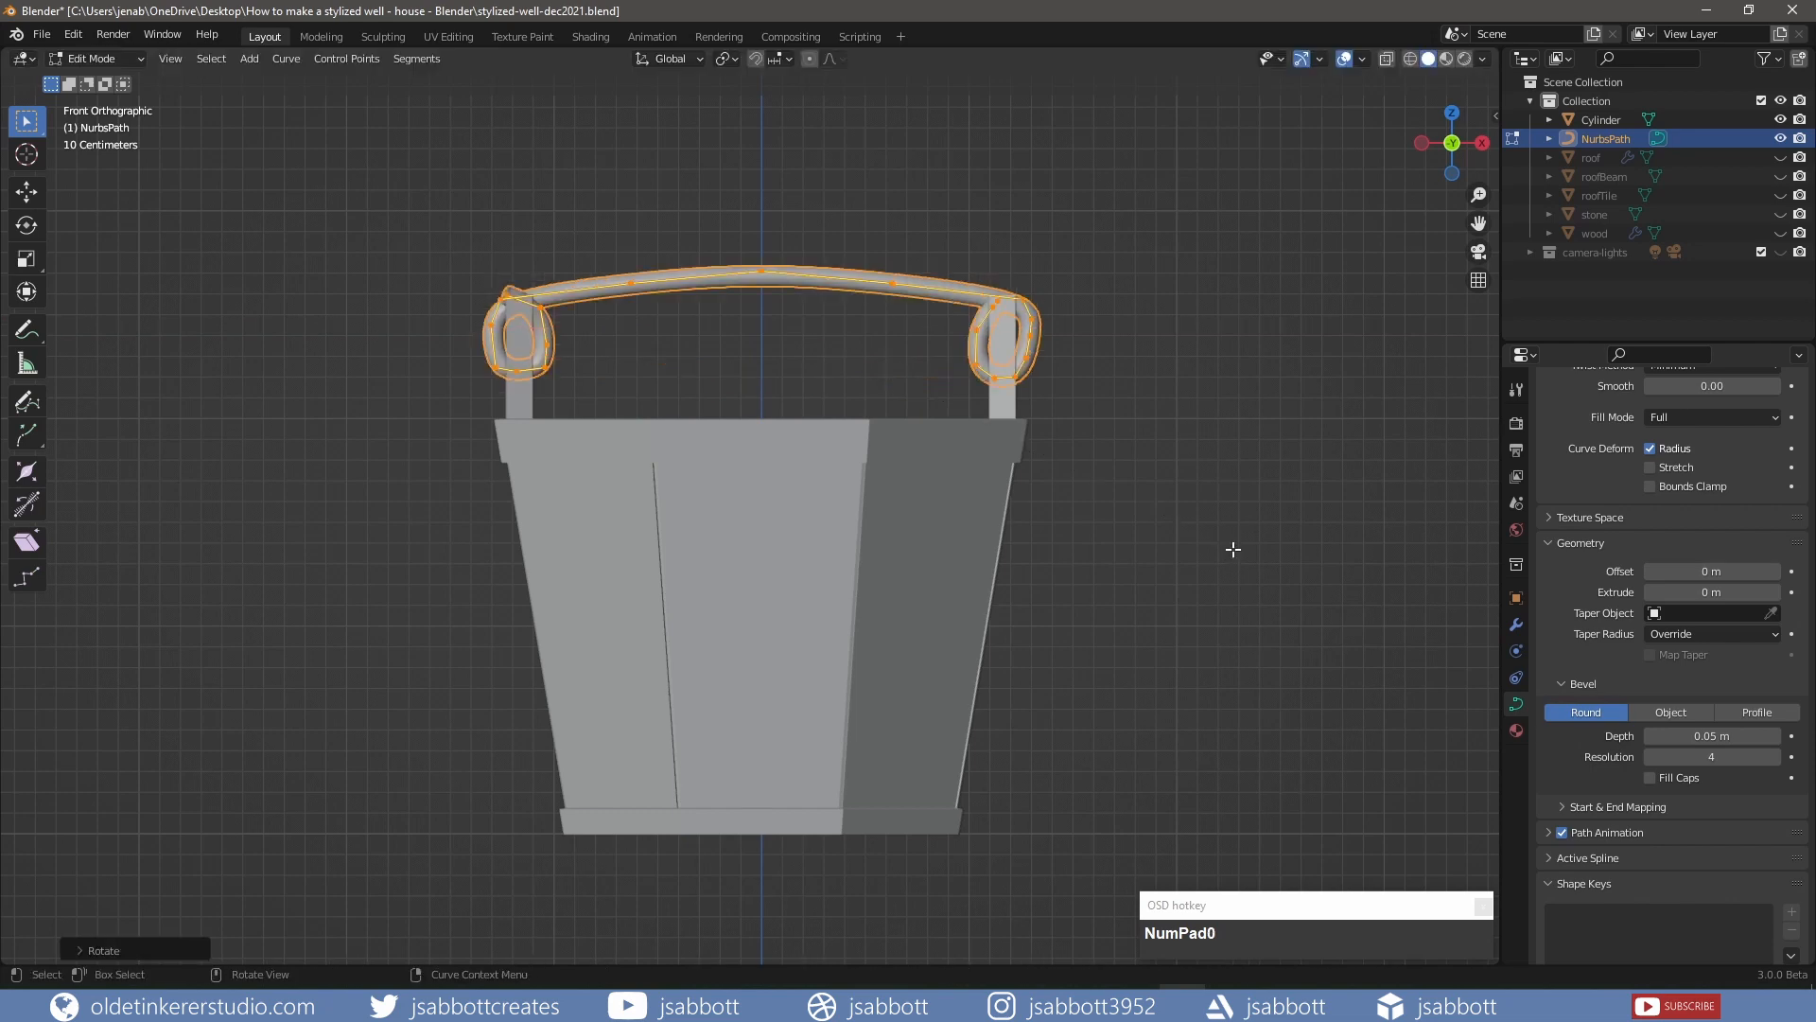
Raise the whole handle about 0.12 m along global Z so its loops wrap the tops of the posts
key("g")
key("z")
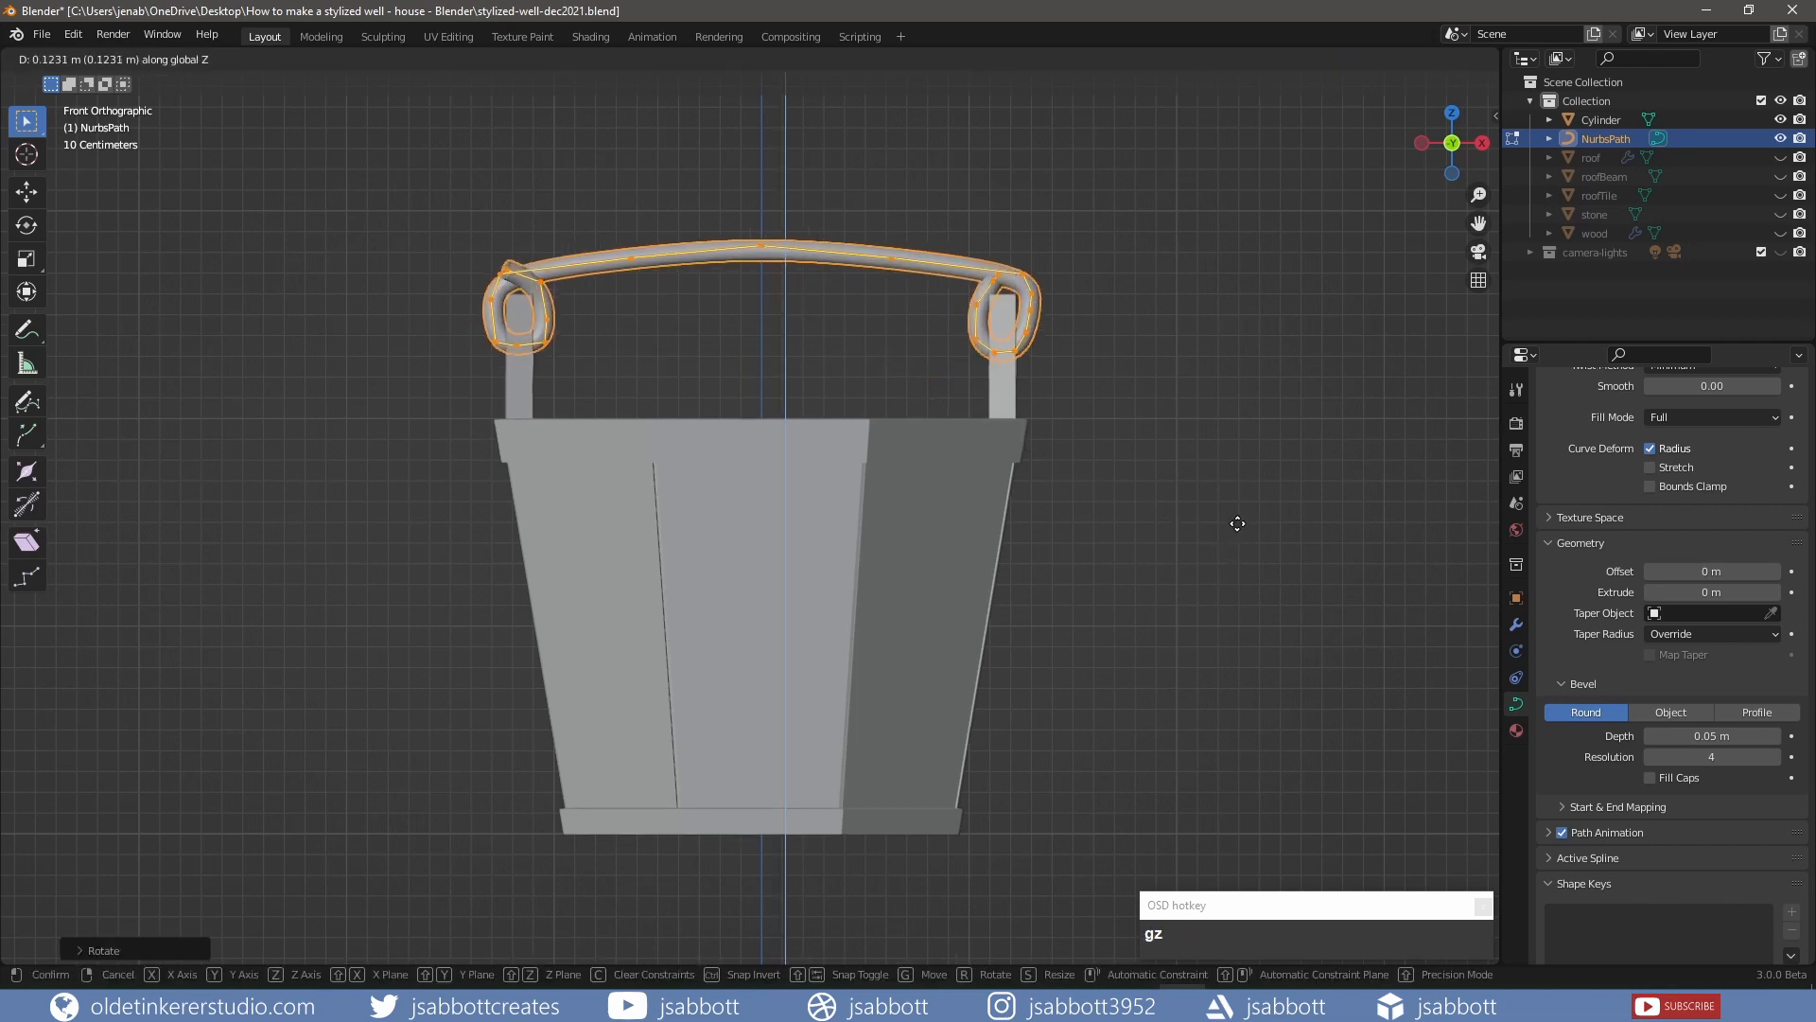
left_click(1238, 517)
middle_click_drag(1237, 518, 1036, 466)
key("g")
key("z")
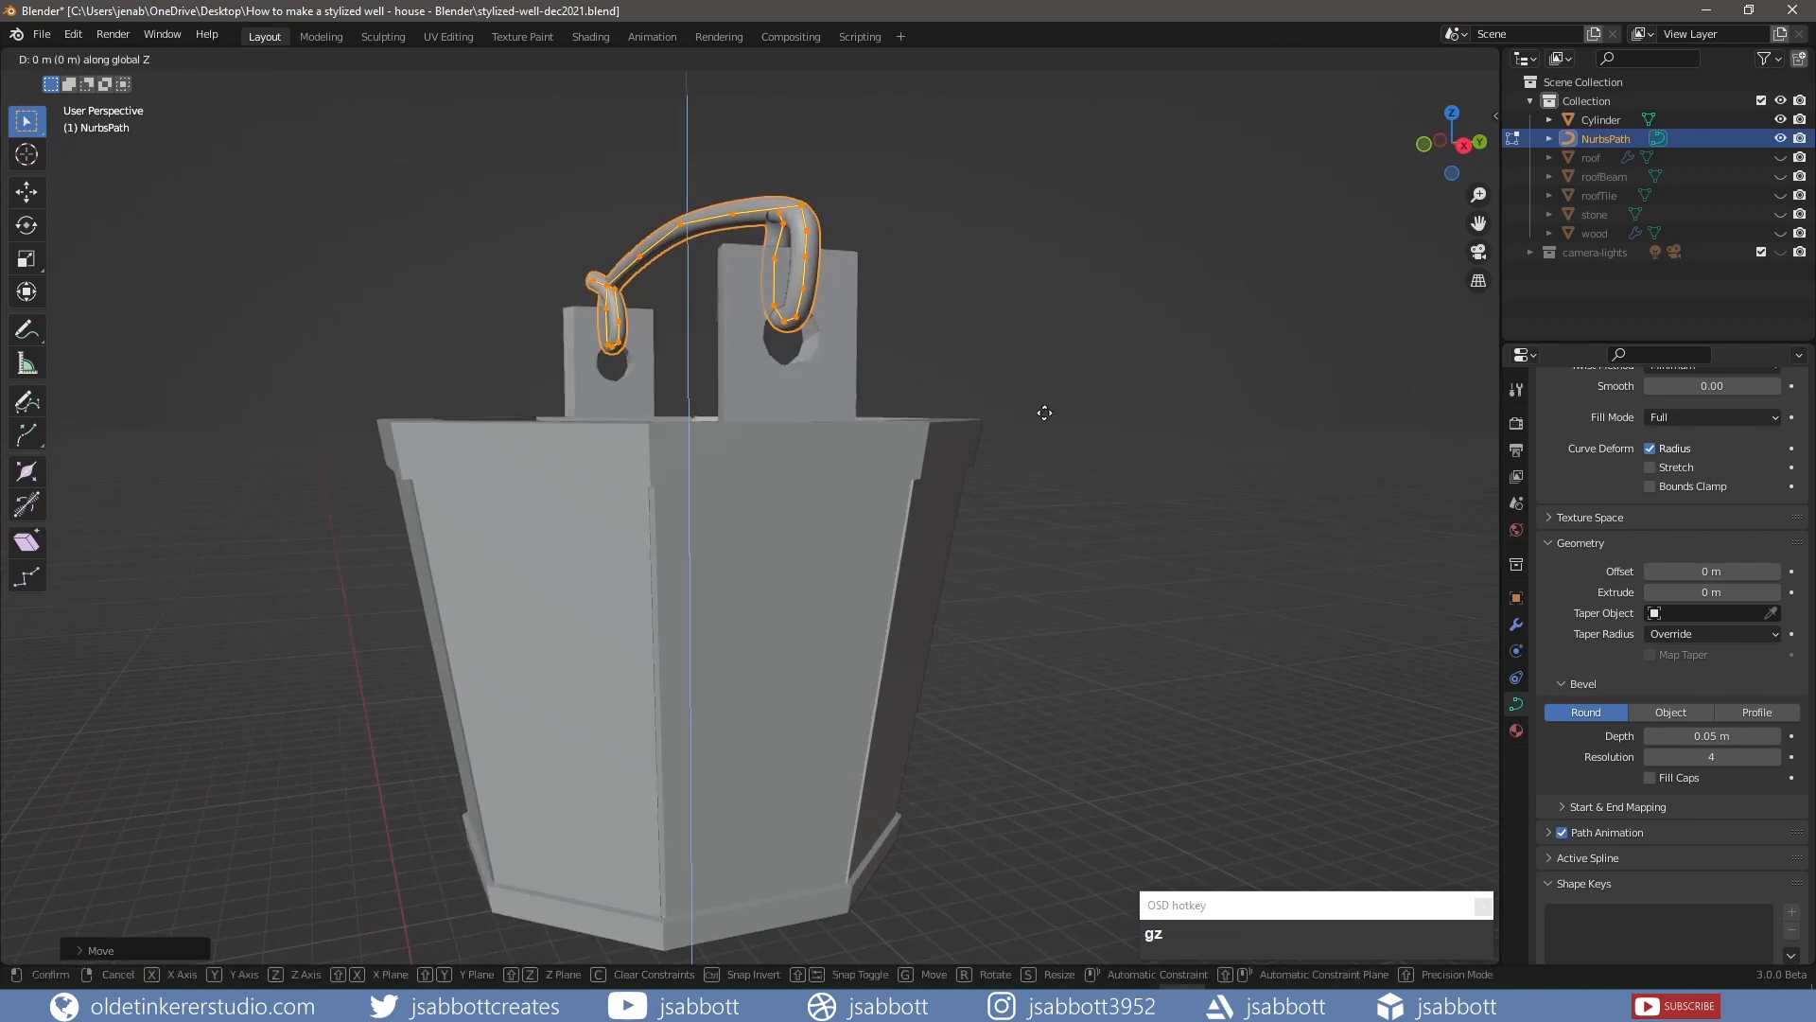
left_click(1046, 418)
middle_click_drag(667, 318, 786, 352)
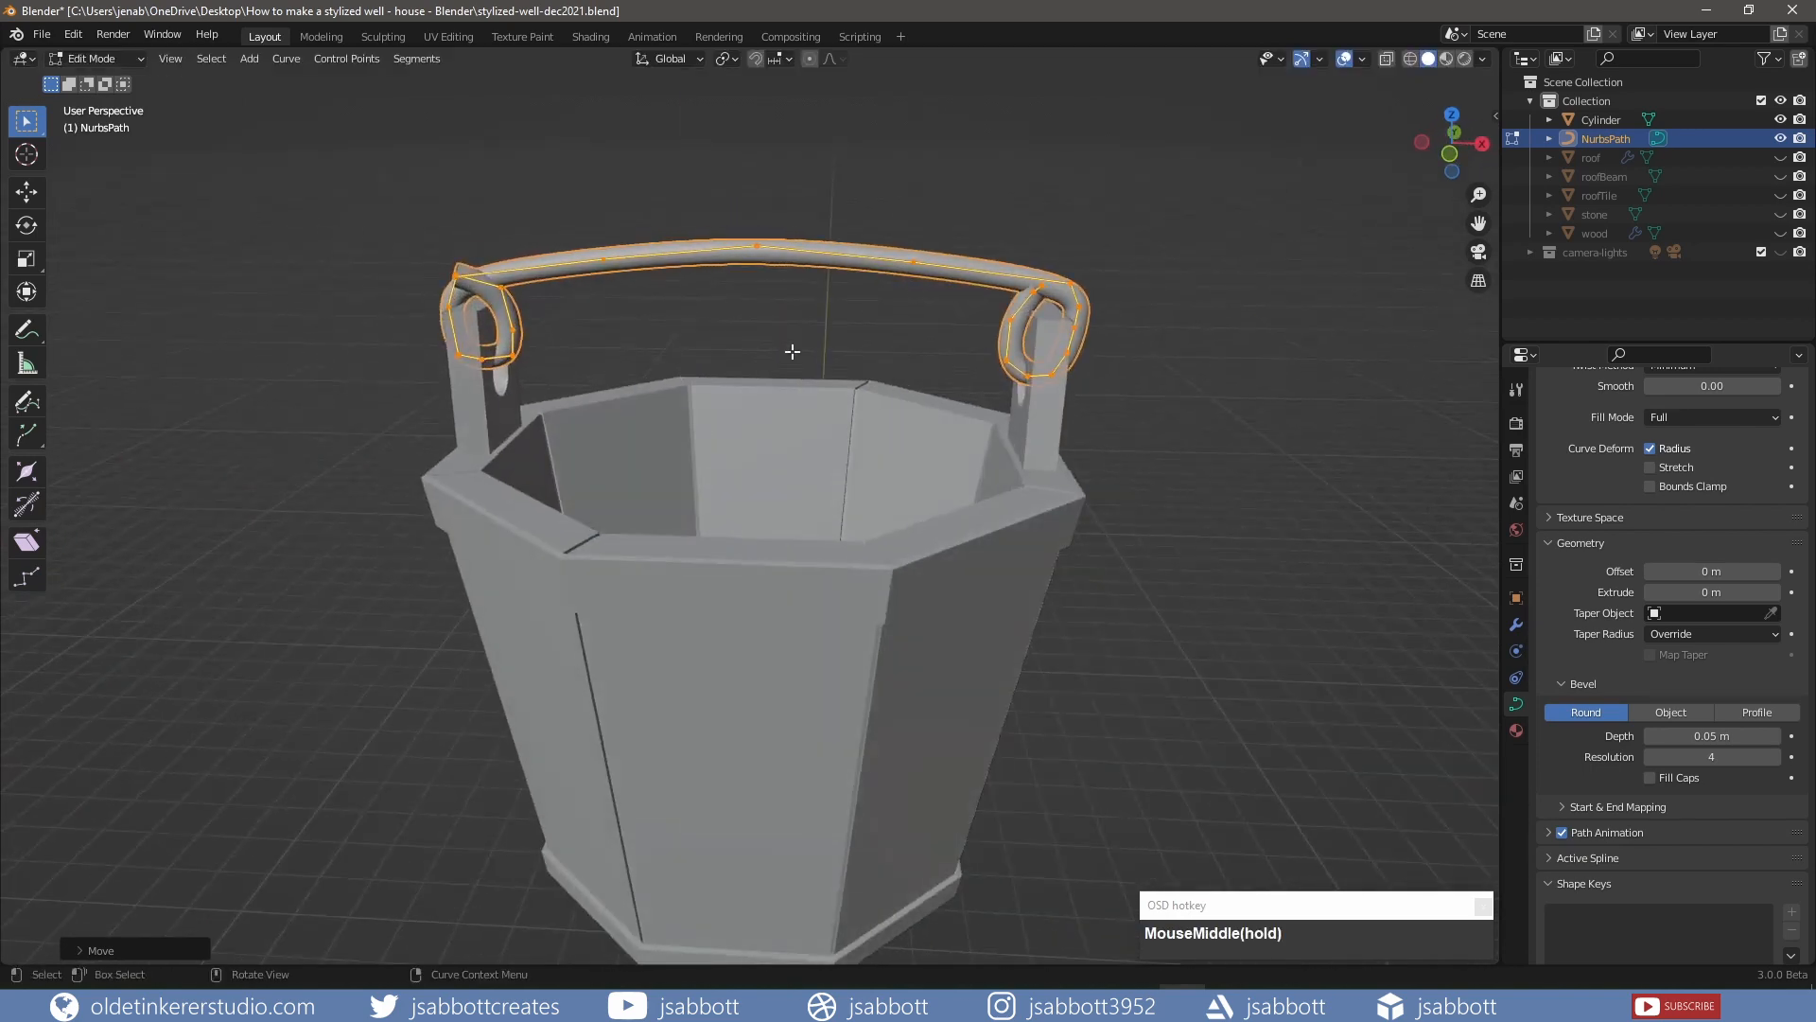
Select the handle's three middle points in the front view and raise them along global Z for a higher arch
key("KP_1")
left_click(637, 190)
left_click_drag(601, 210, 916, 289)
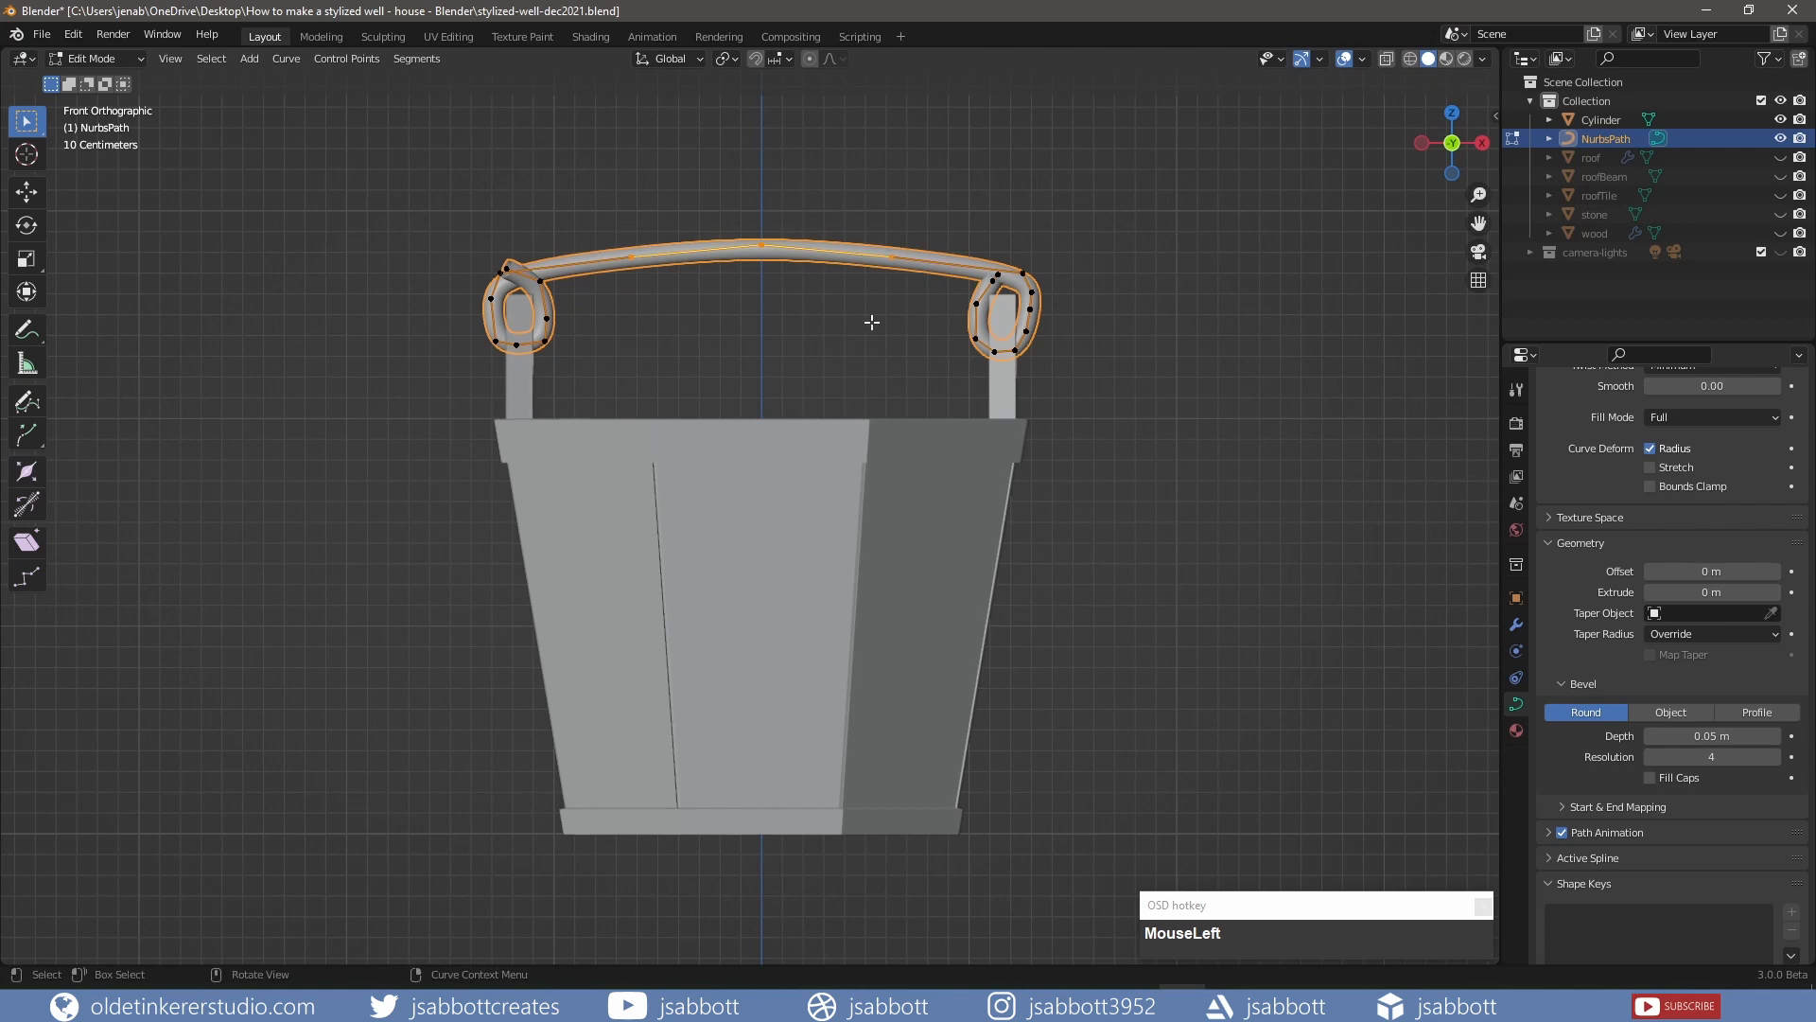
key("g")
key("z")
left_click(867, 289)
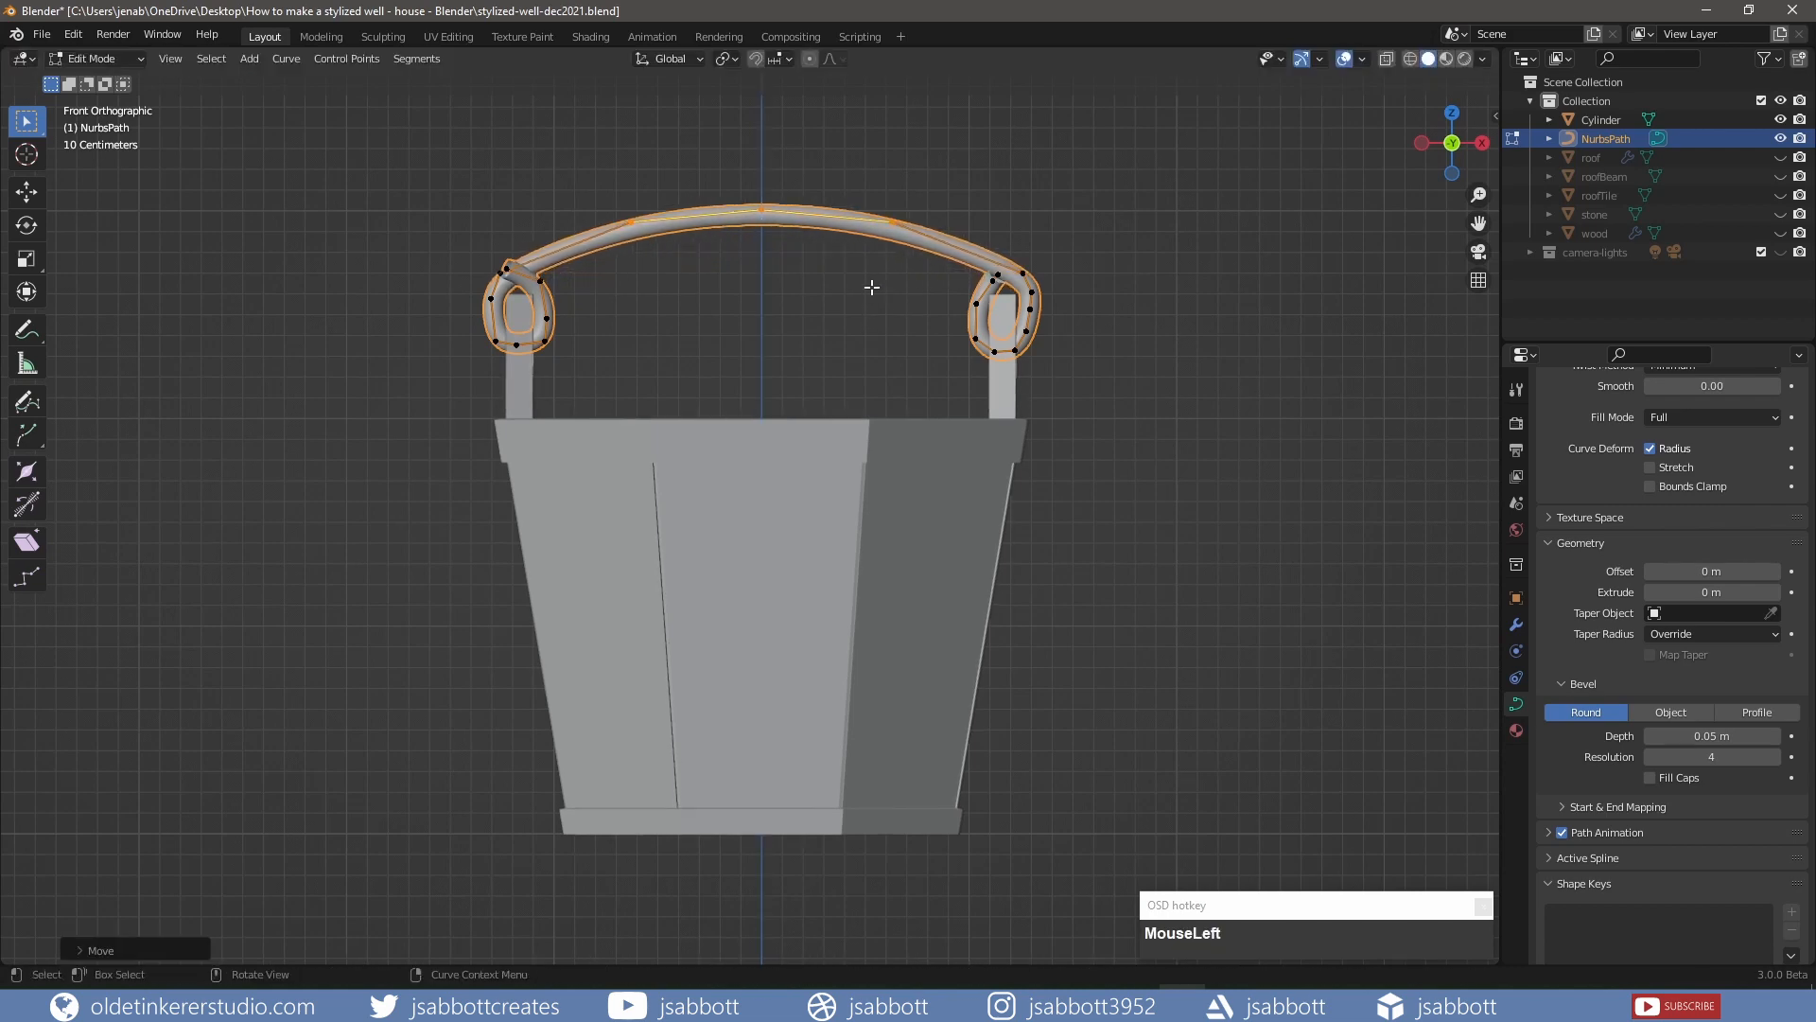
Return to Object Mode and convert the handle curve to a mesh
key("Tab")
middle_click_drag(819, 293, 1137, 337)
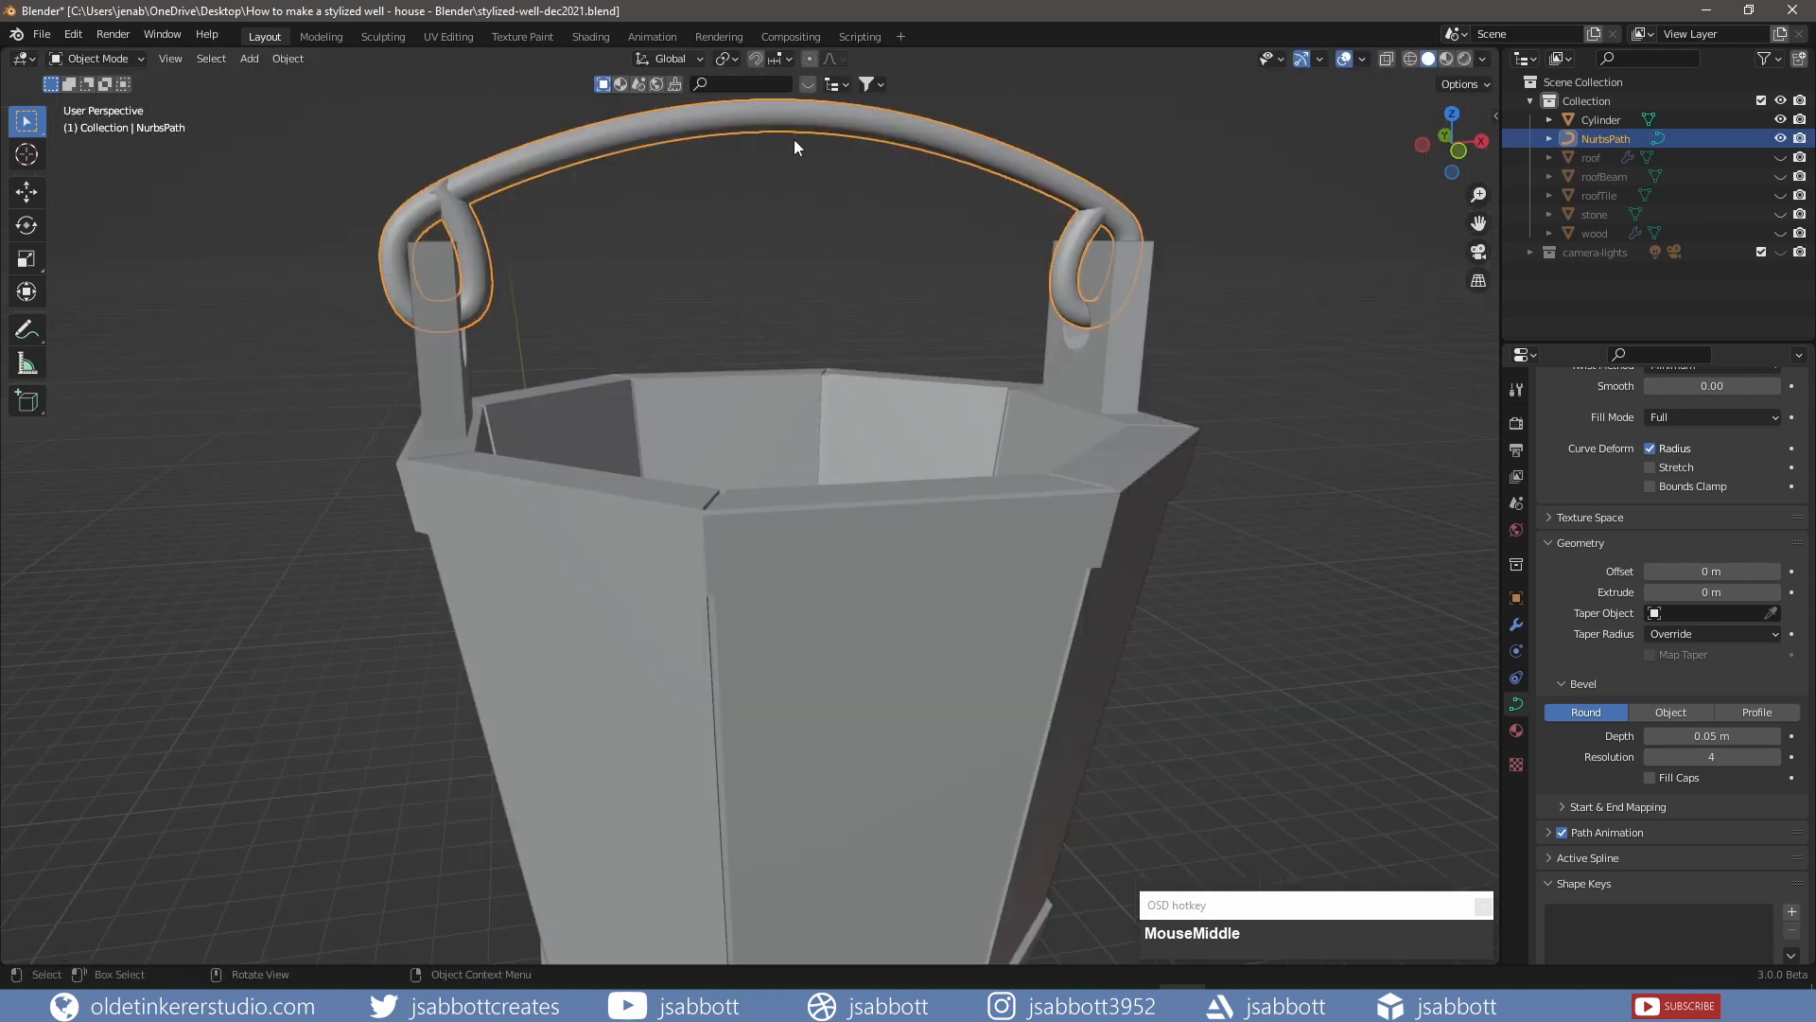
right_click(785, 110)
mouse_move(783, 212)
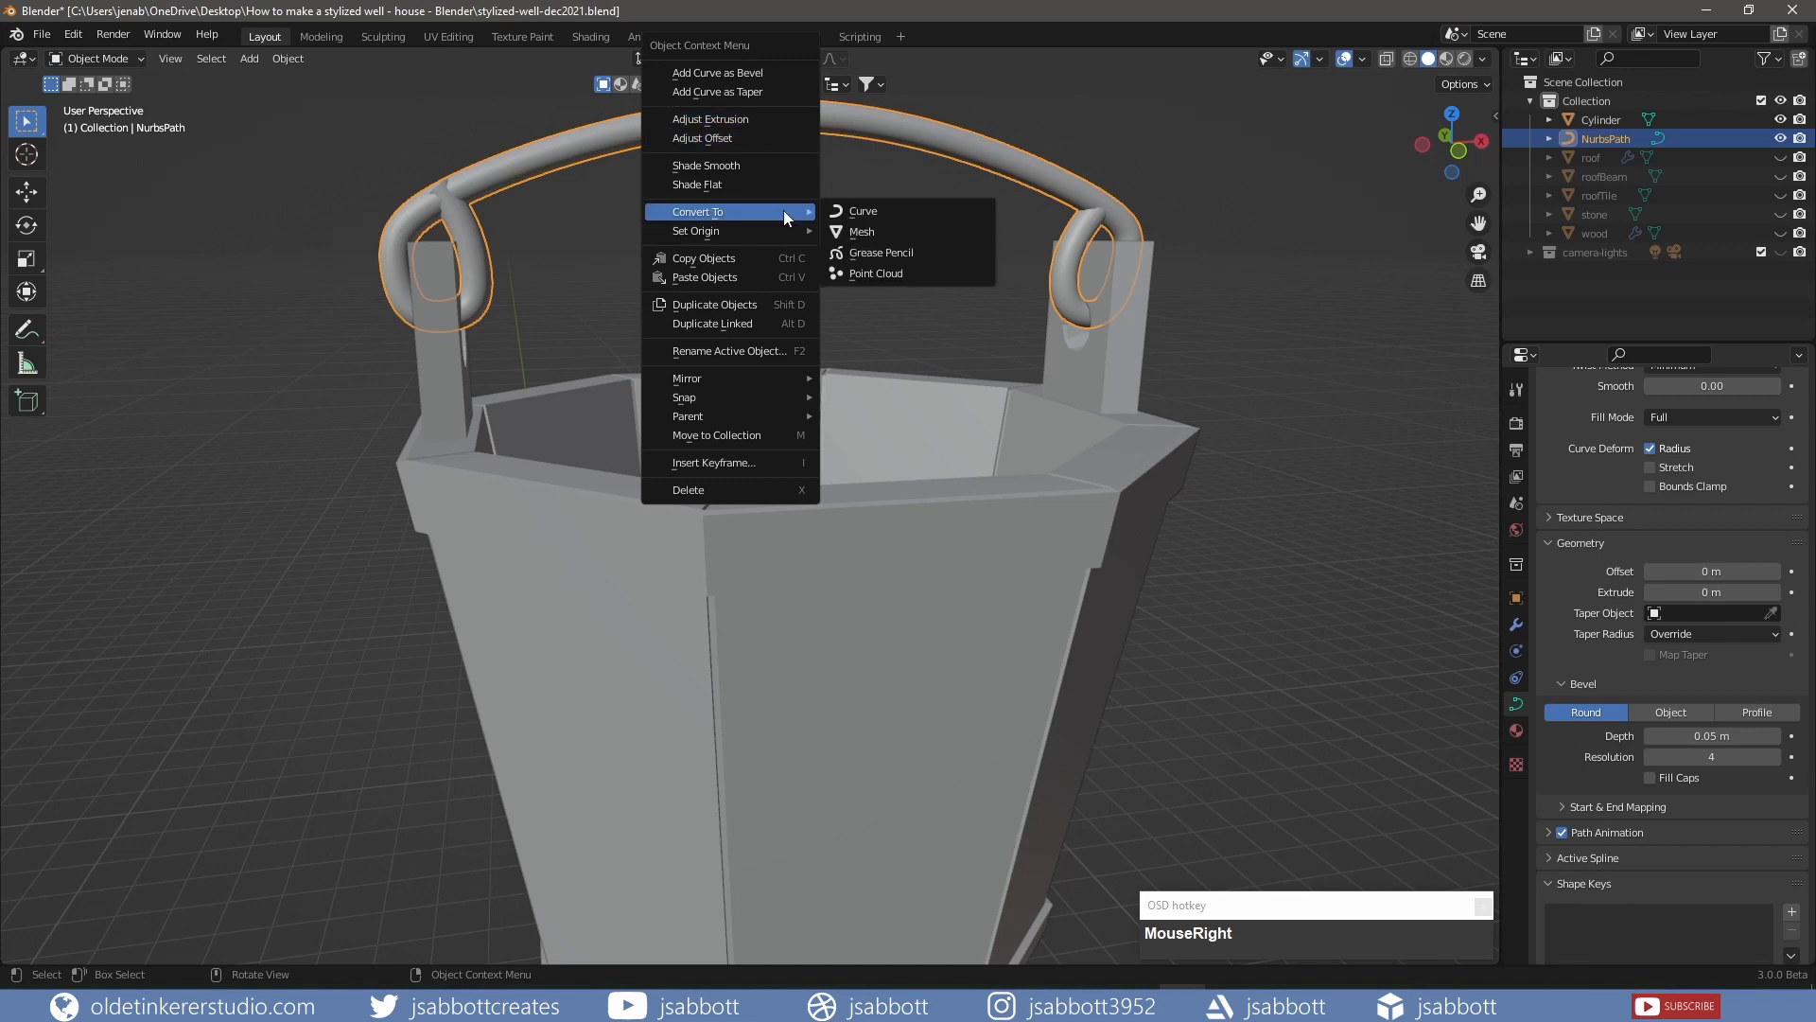
left_click(876, 232)
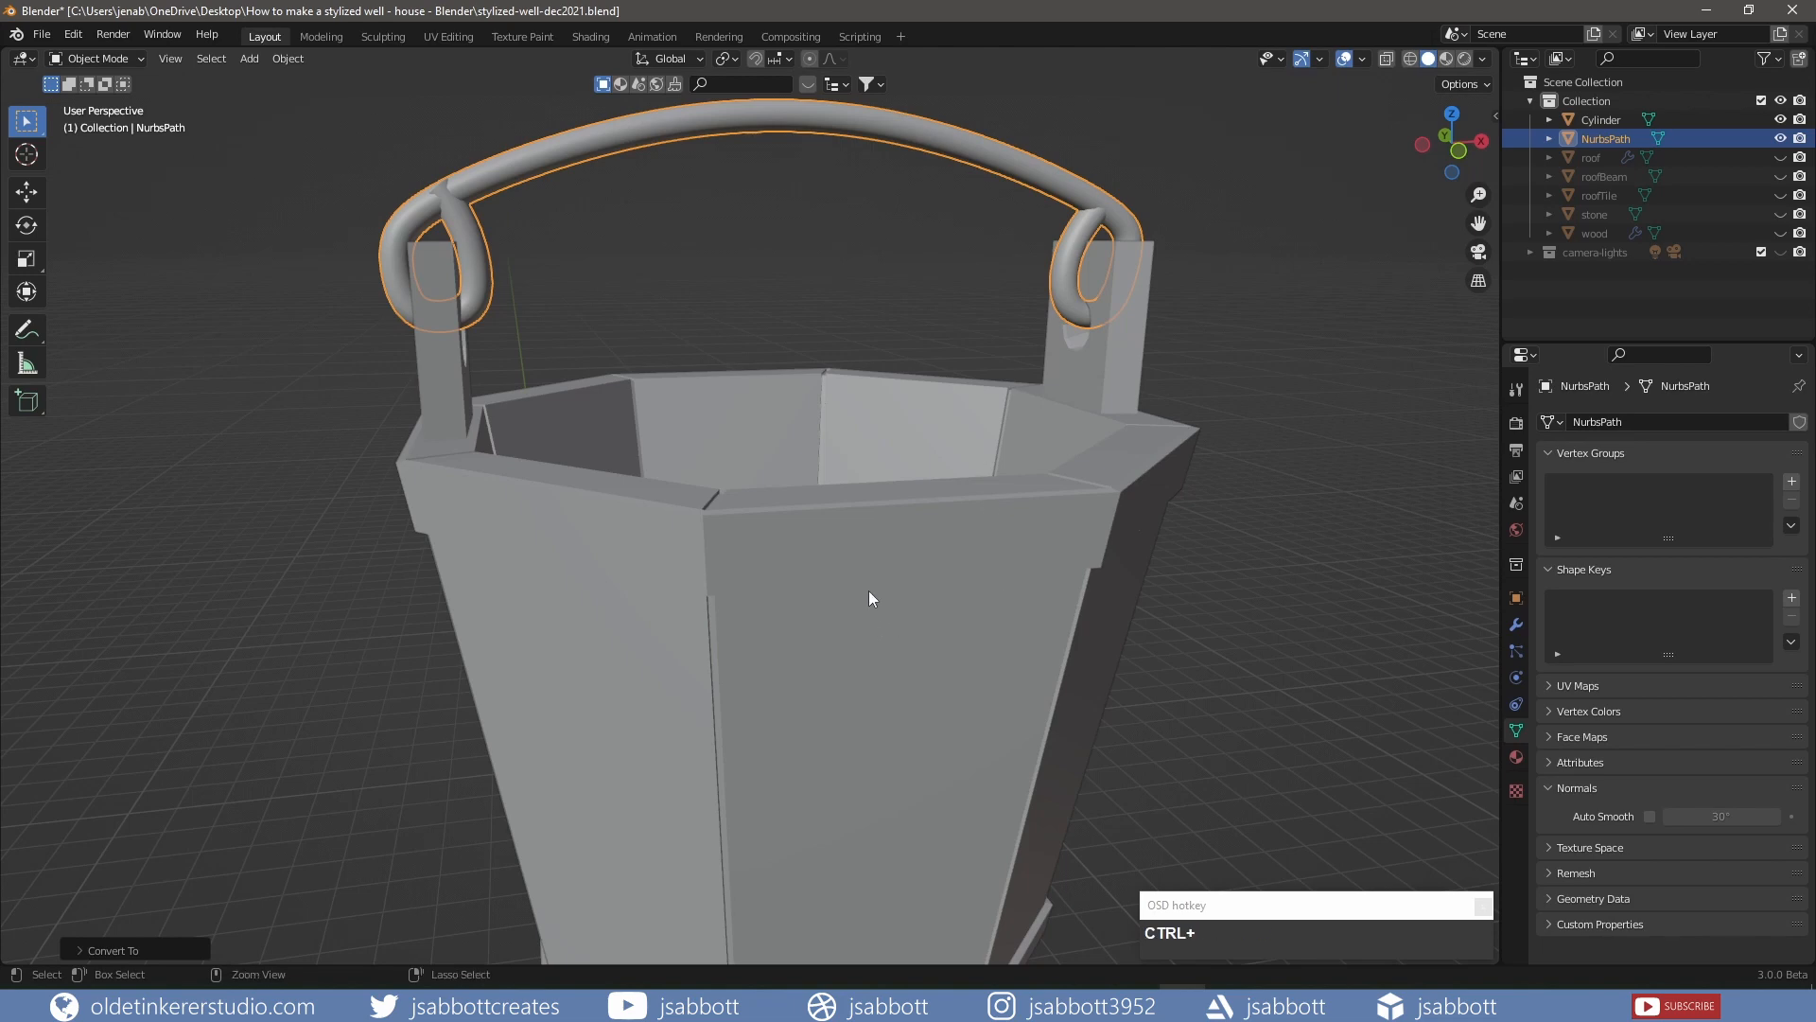
Join the converted handle mesh with the bucket mesh into a single object
left_click(888, 521, "shift")
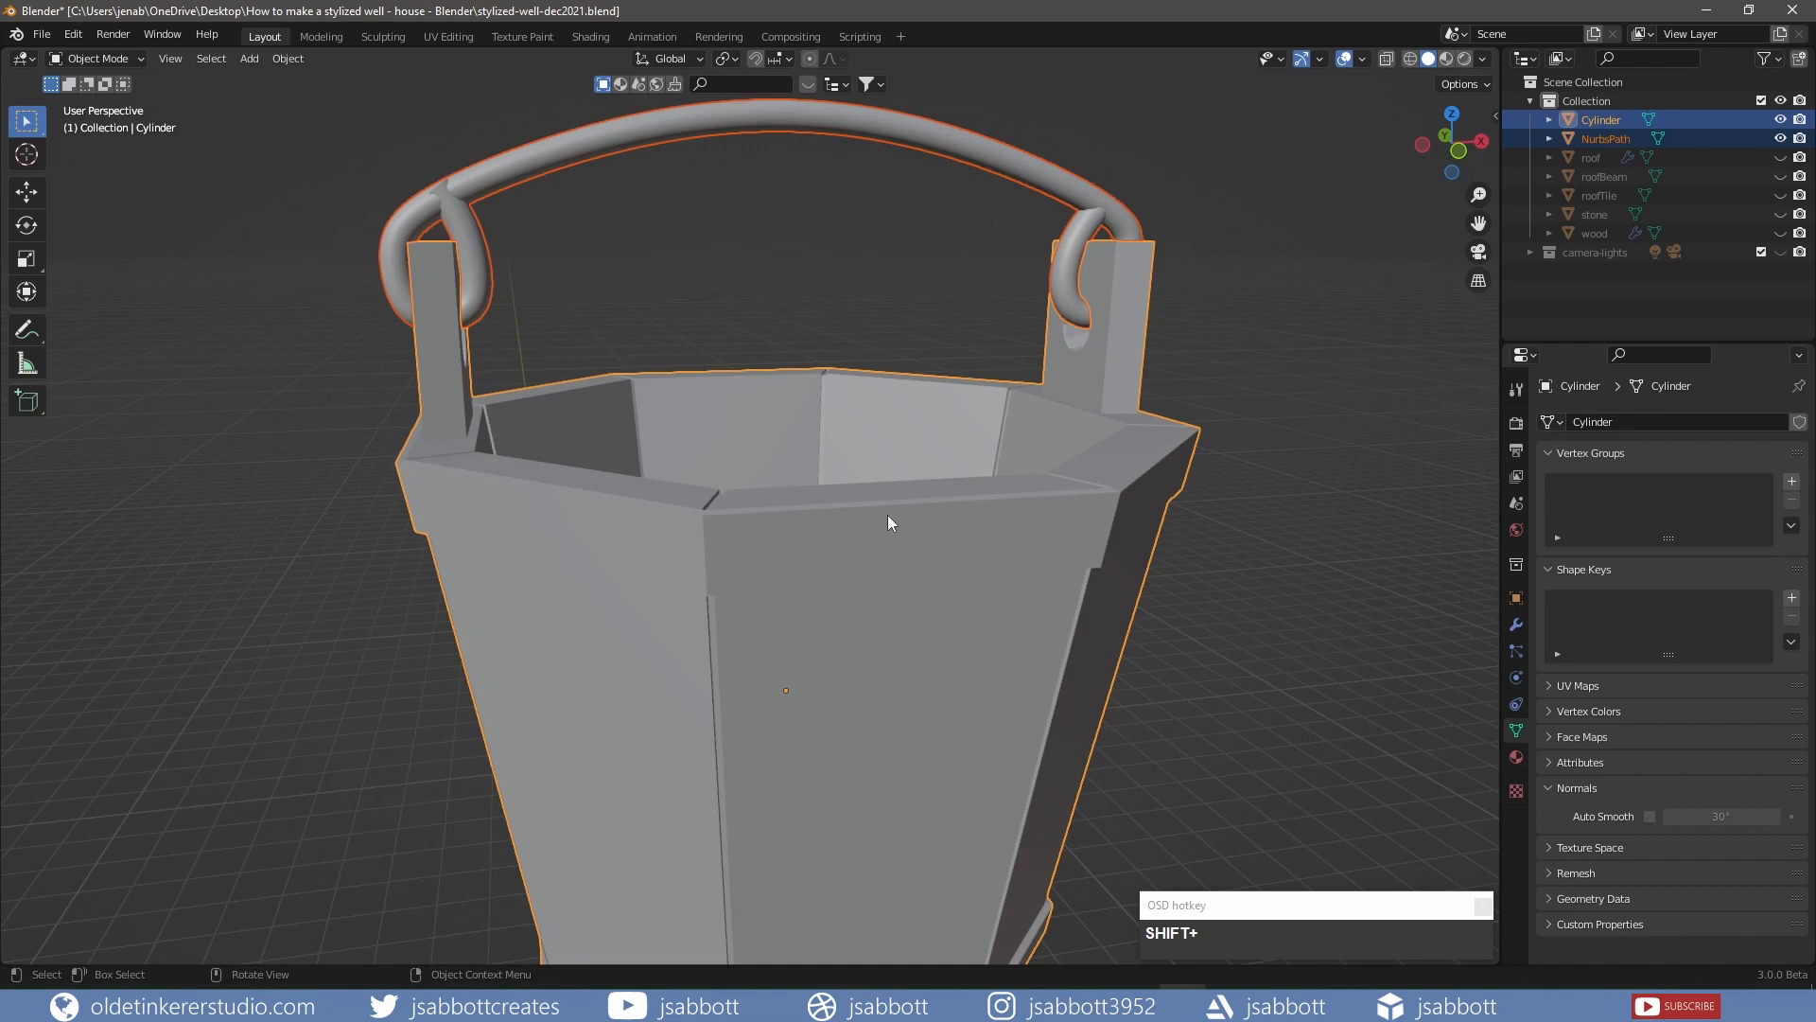
key("ctrl+j")
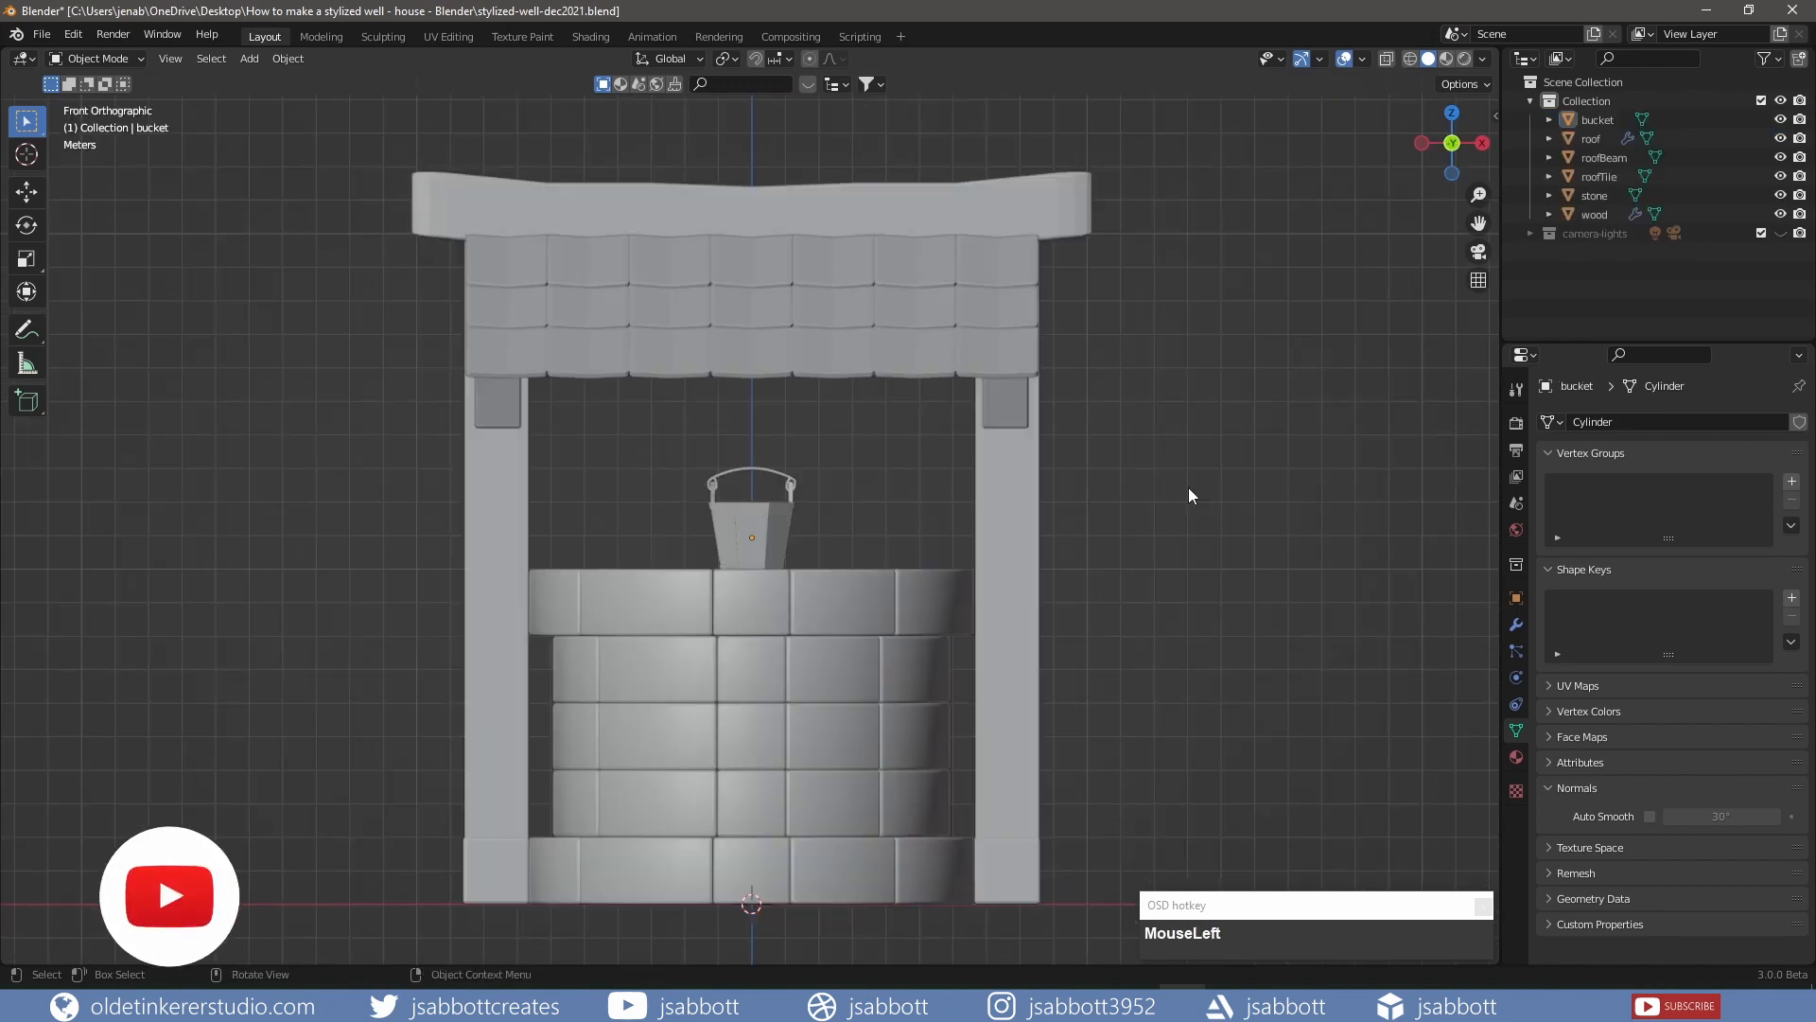
Add a mesh cylinder with 12 vertices at the world origin for the well's crossbar
key("shift+a")
mouse_move(1188, 486)
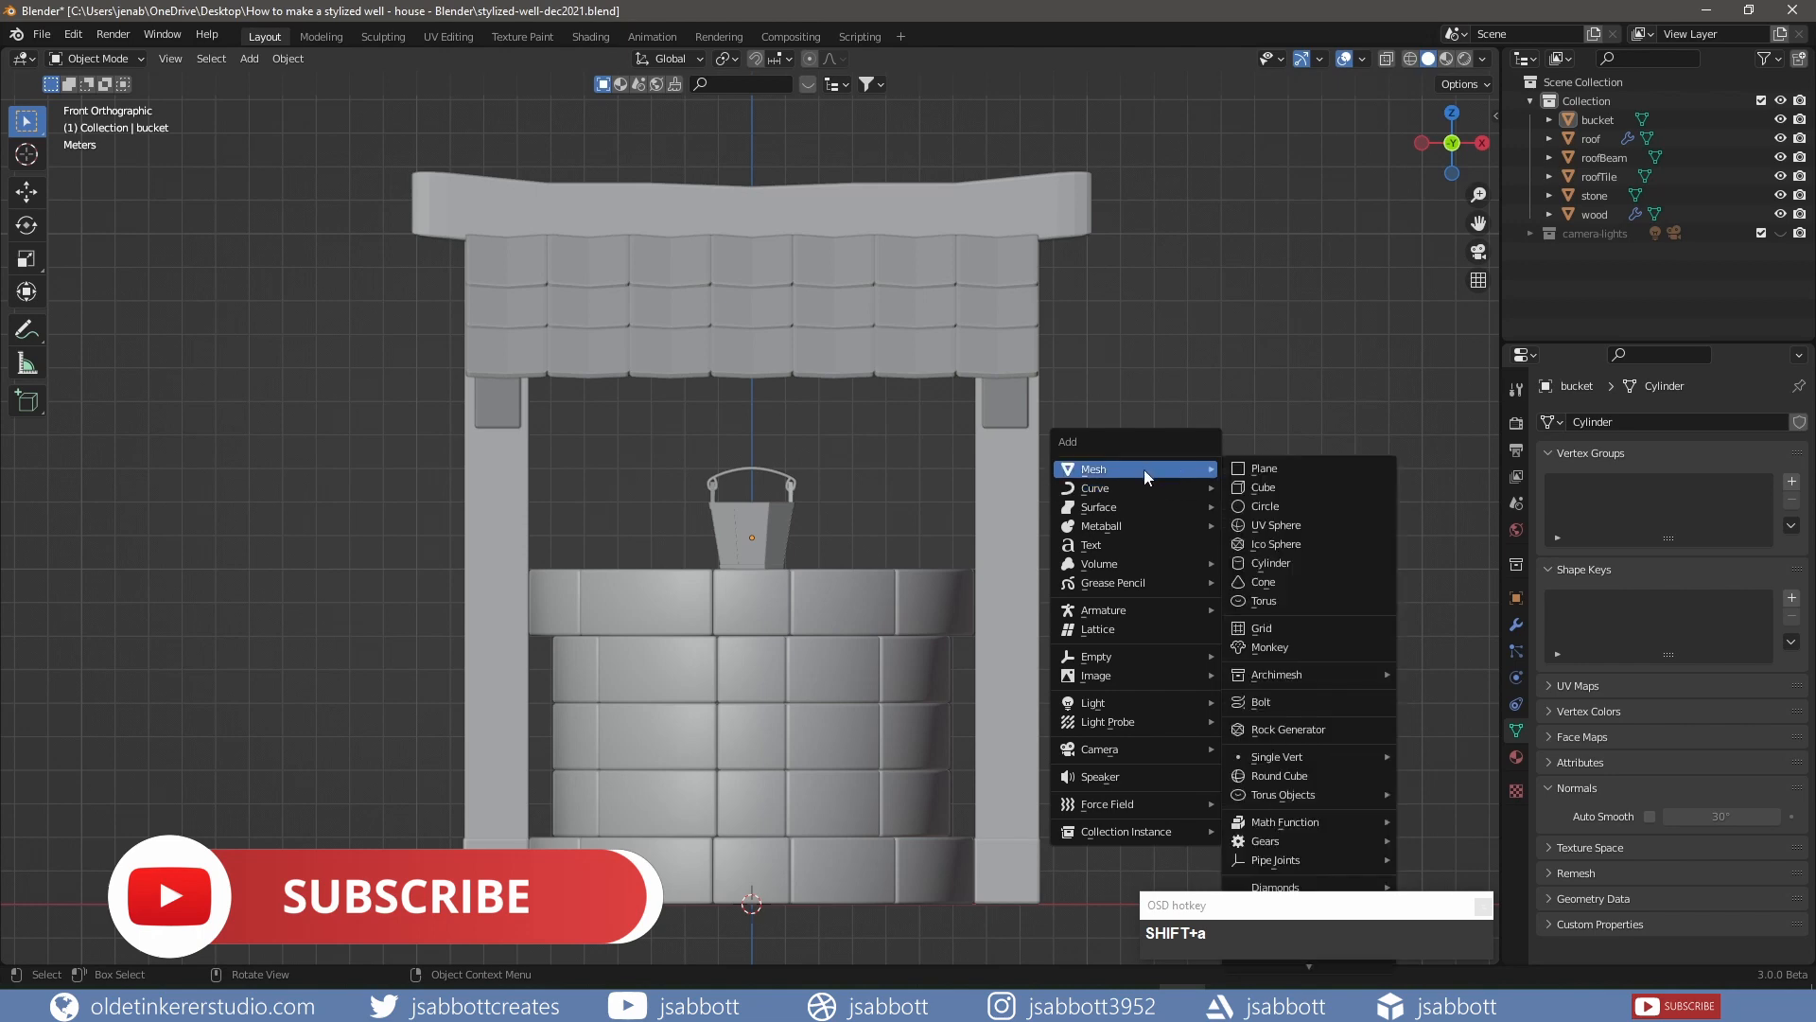
left_click(1297, 565)
left_click(88, 950)
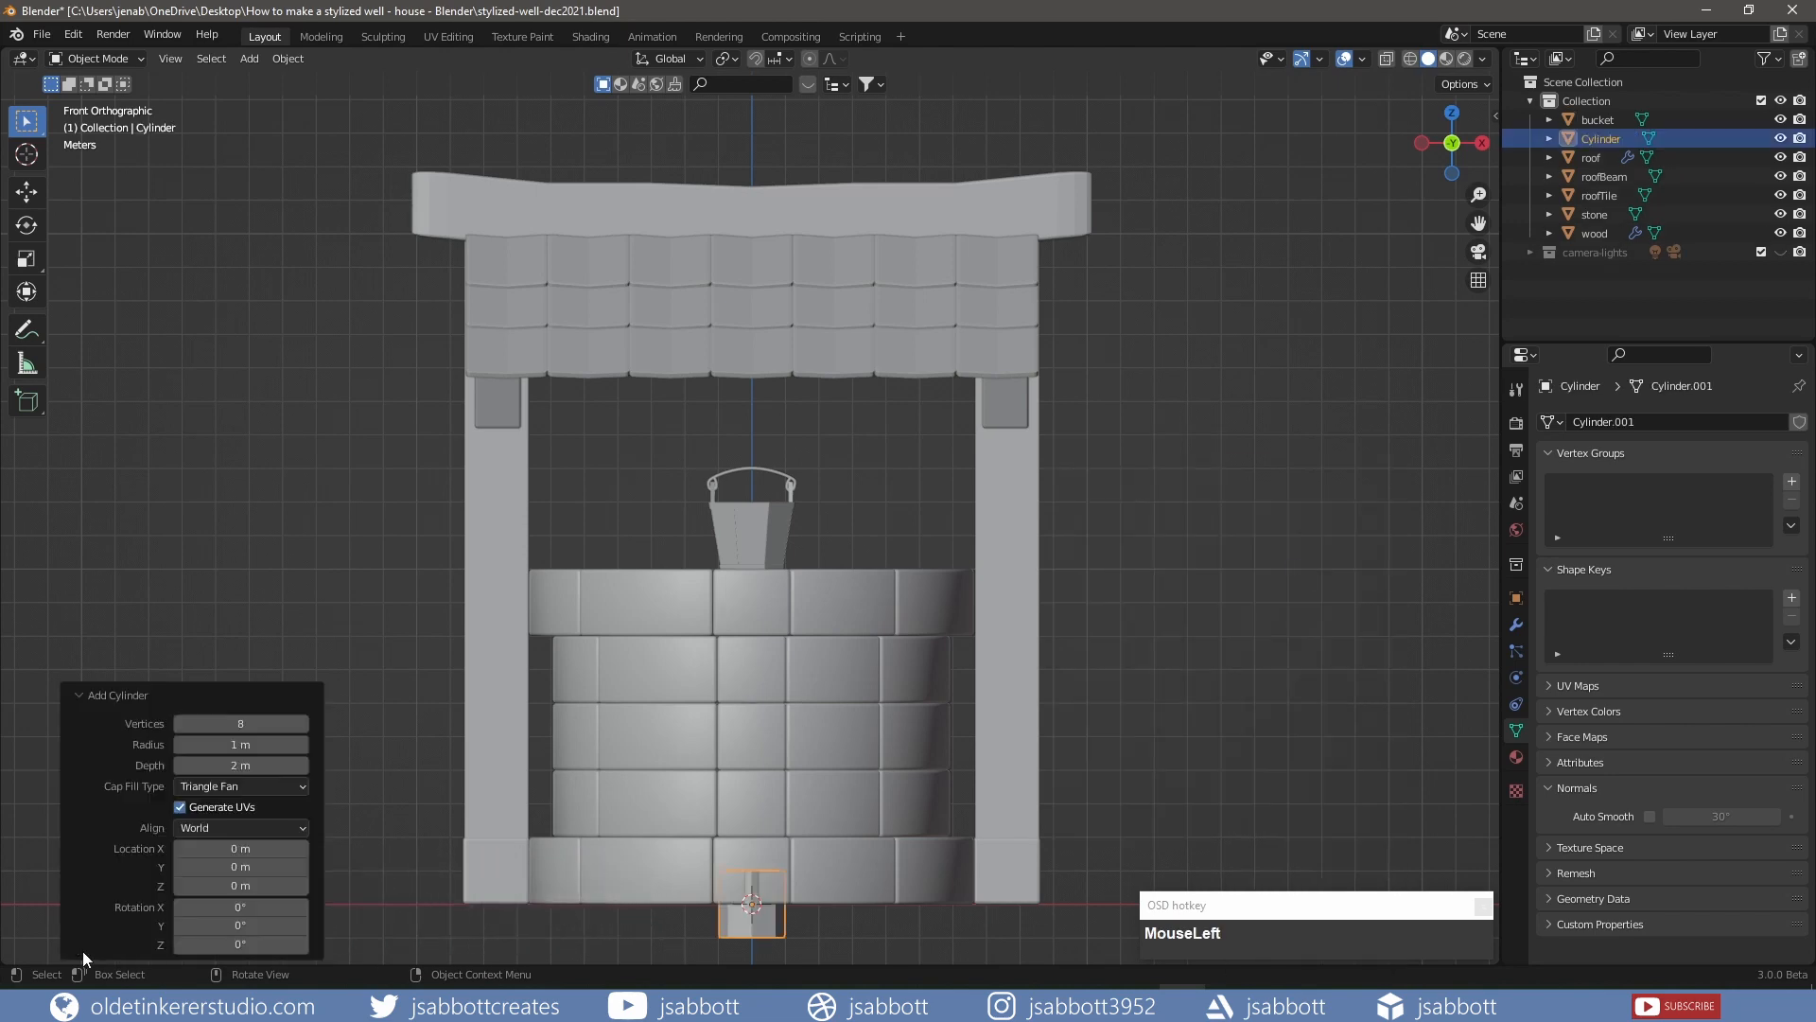
left_click(238, 723)
type("12")
key("Tab")
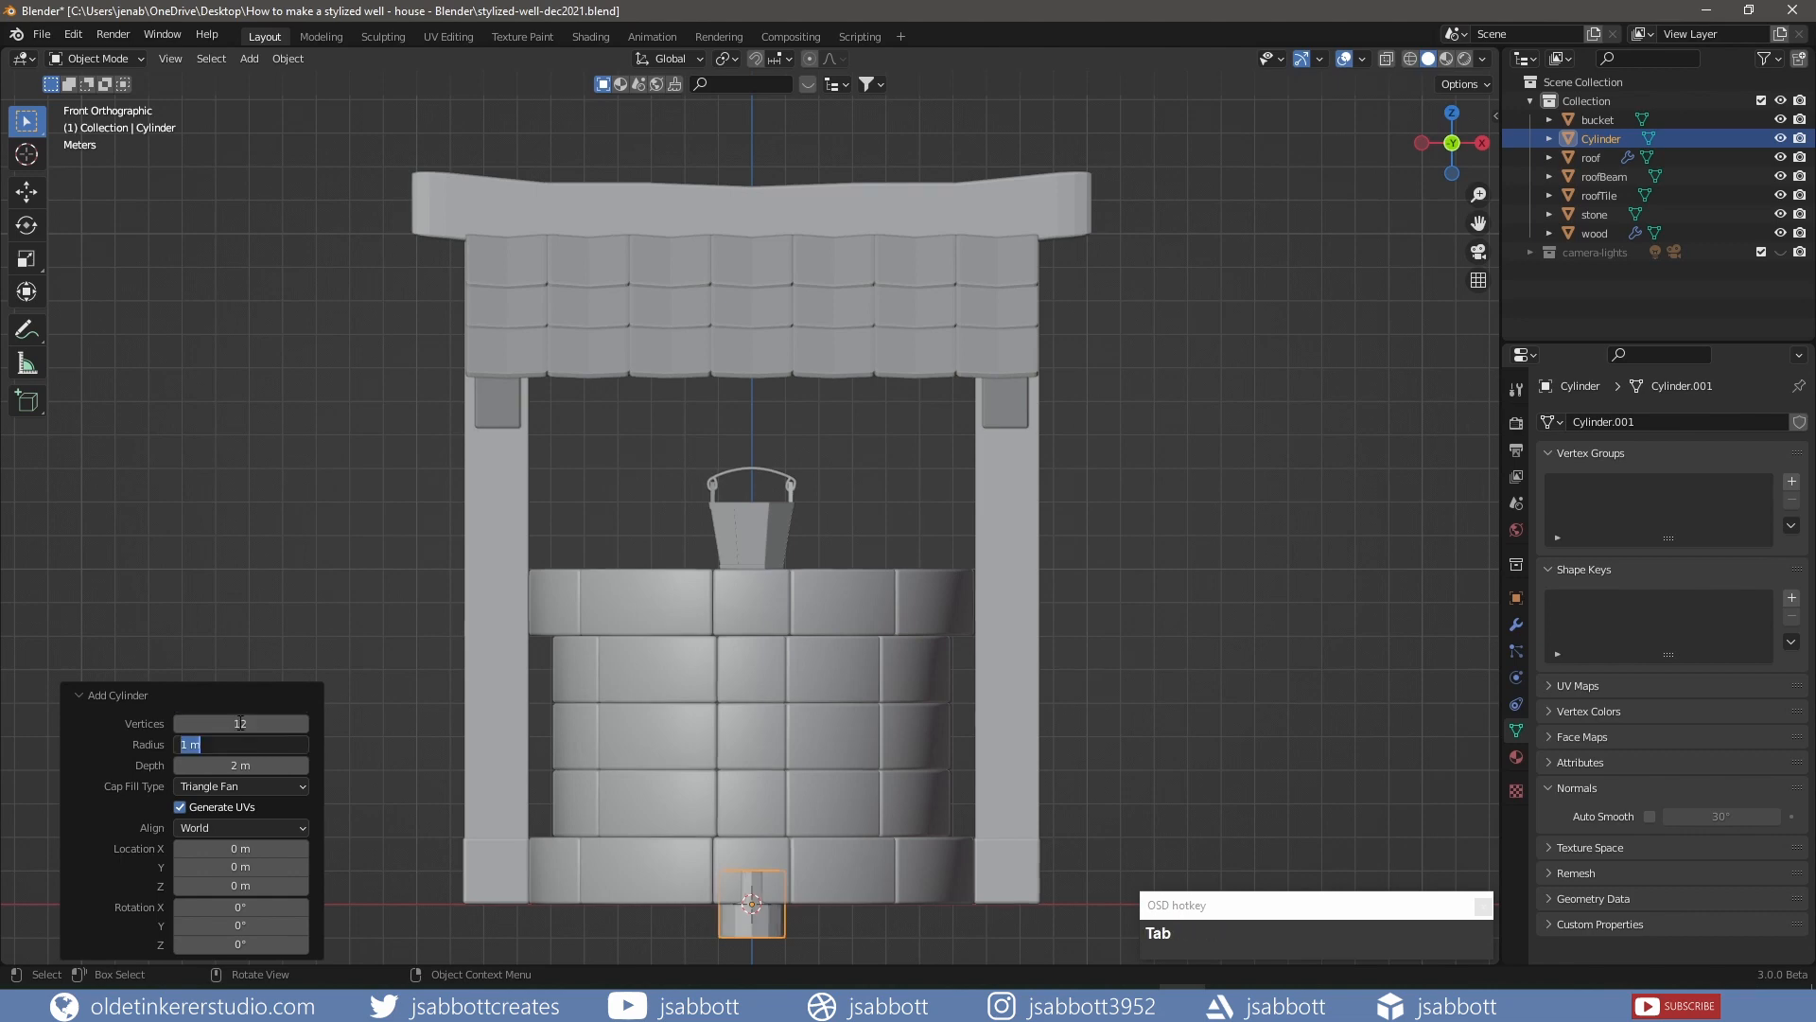
left_click(81, 693)
left_click(82, 692)
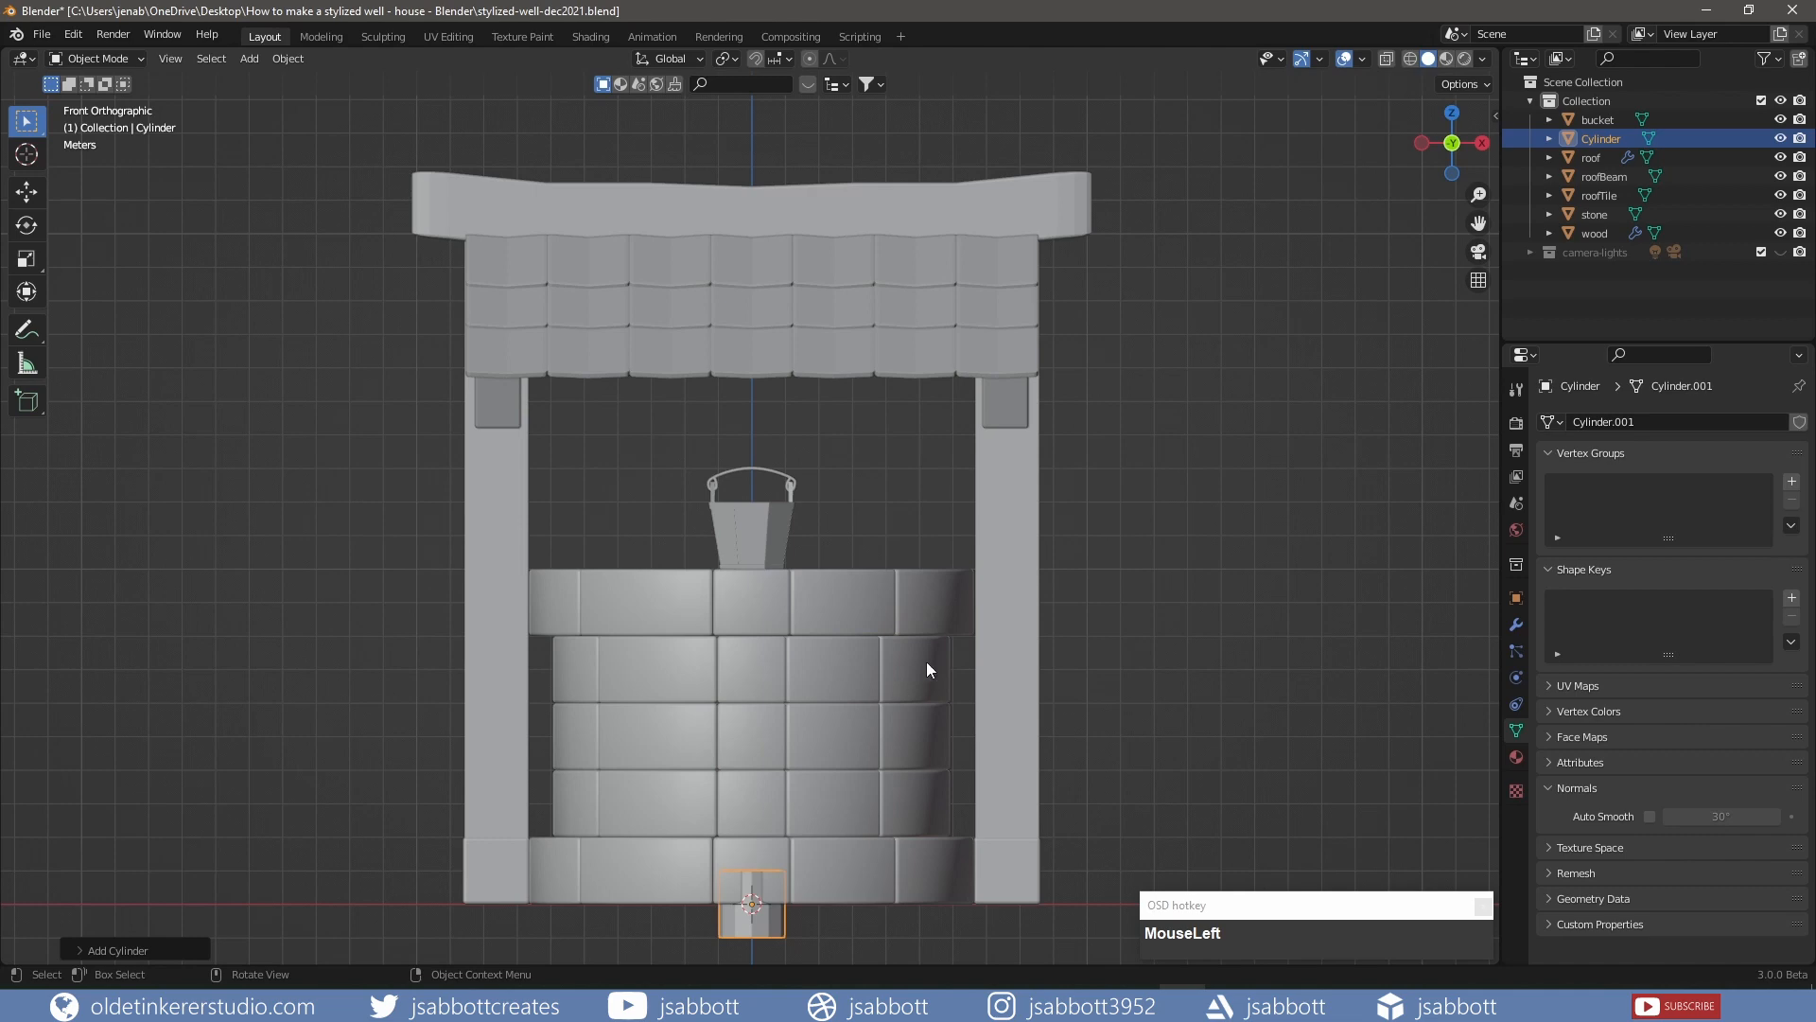
Rotate the cylinder 90 degrees in the front view so it lies horizontally, and raise it along global Z to just above the bucket
type("r90")
key("Return")
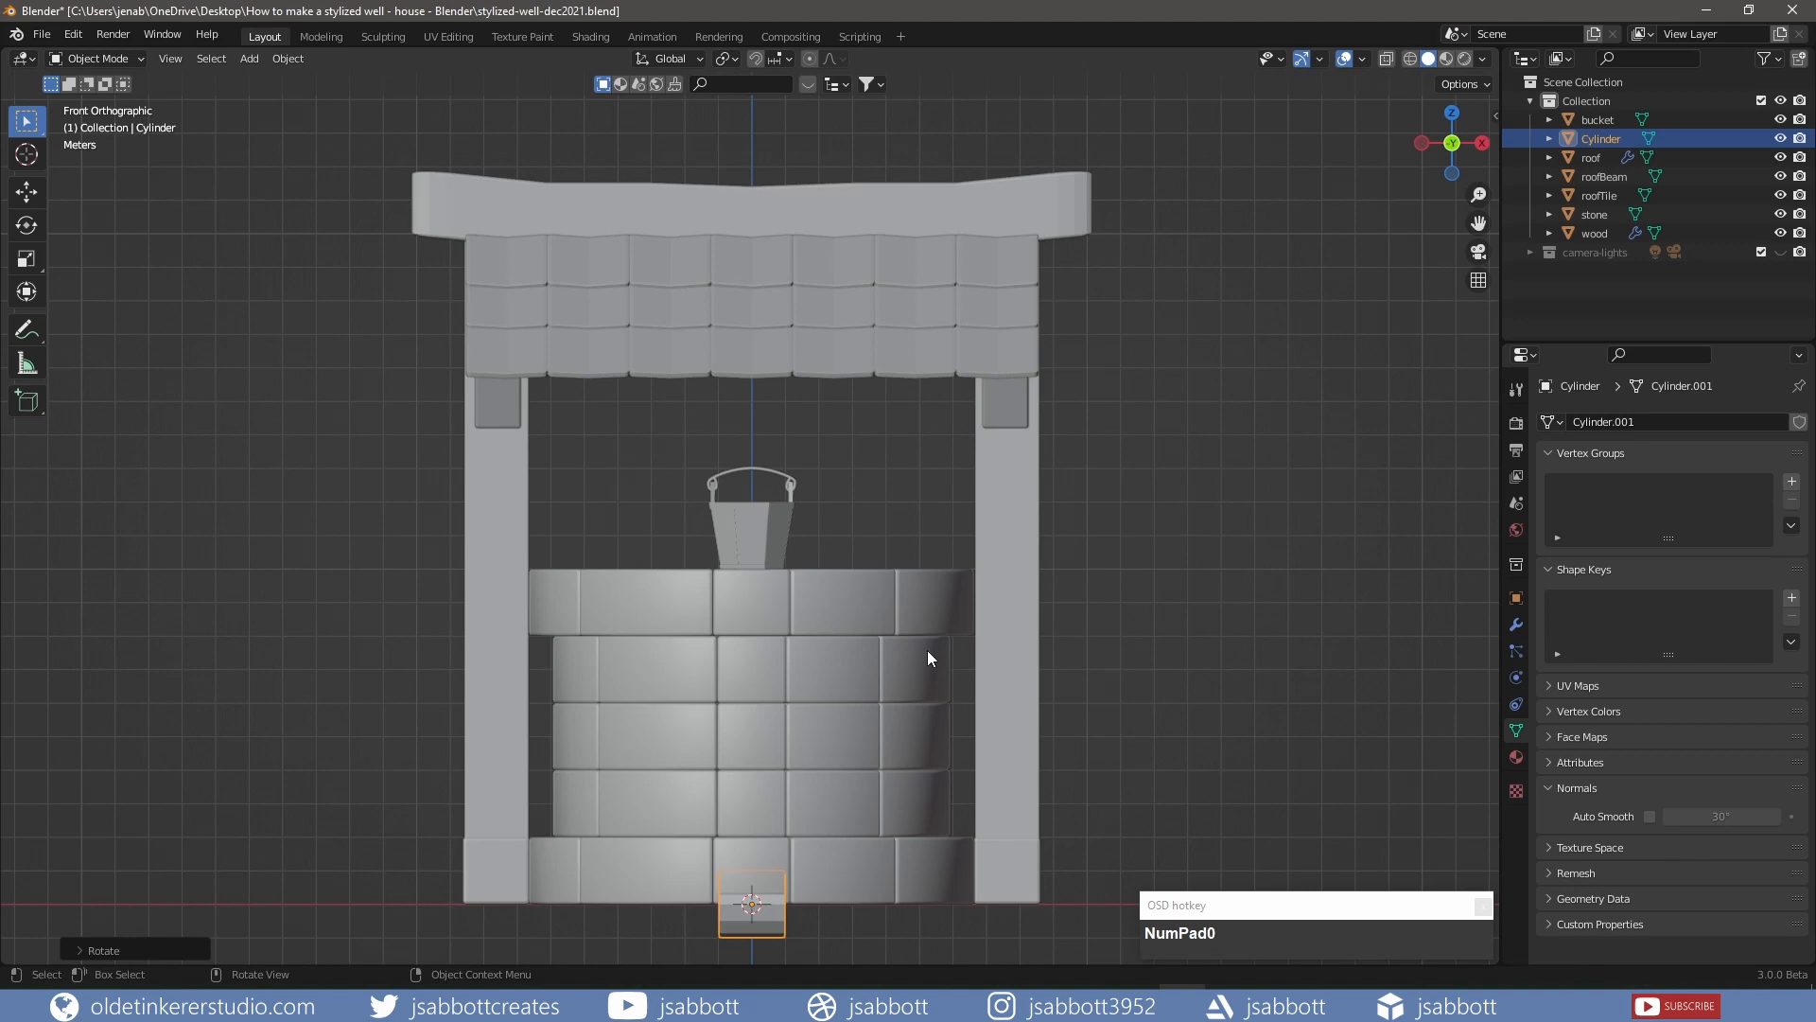
key("g")
key("z")
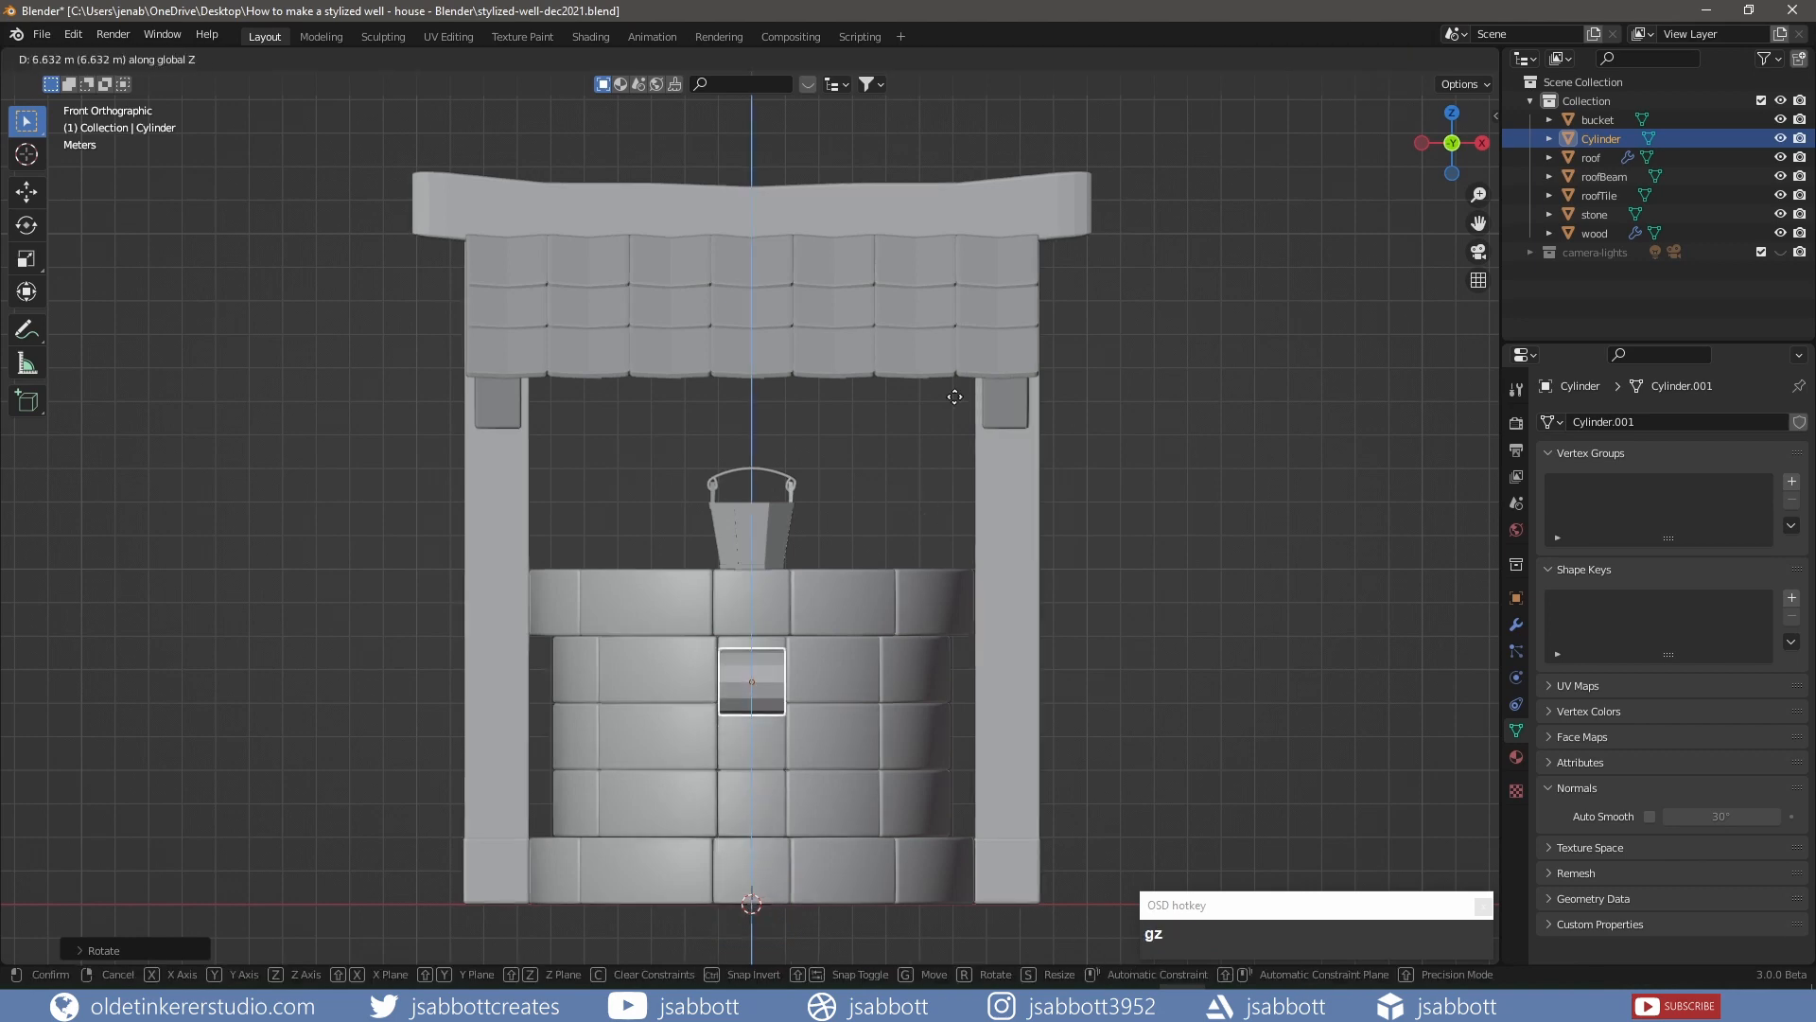
left_click(984, 197)
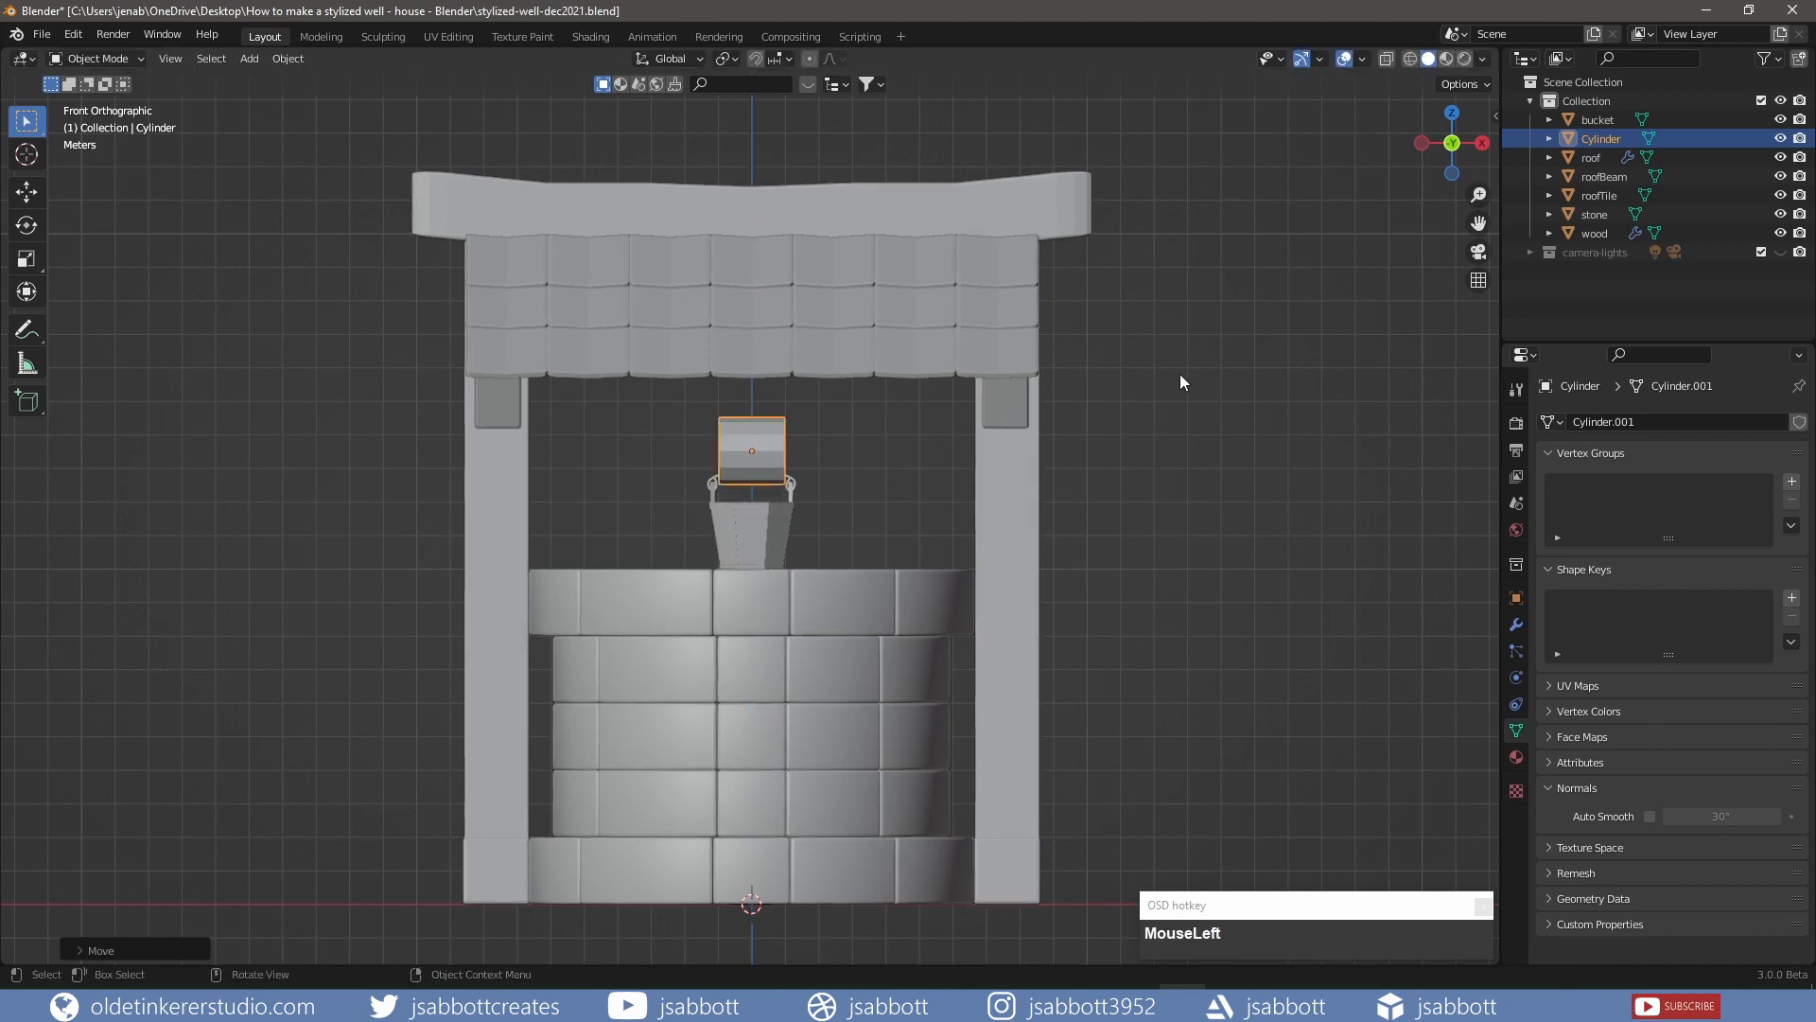
Scale the cylinder on all axes except X to roughly a third of its thickness
key("s")
key("shift+x")
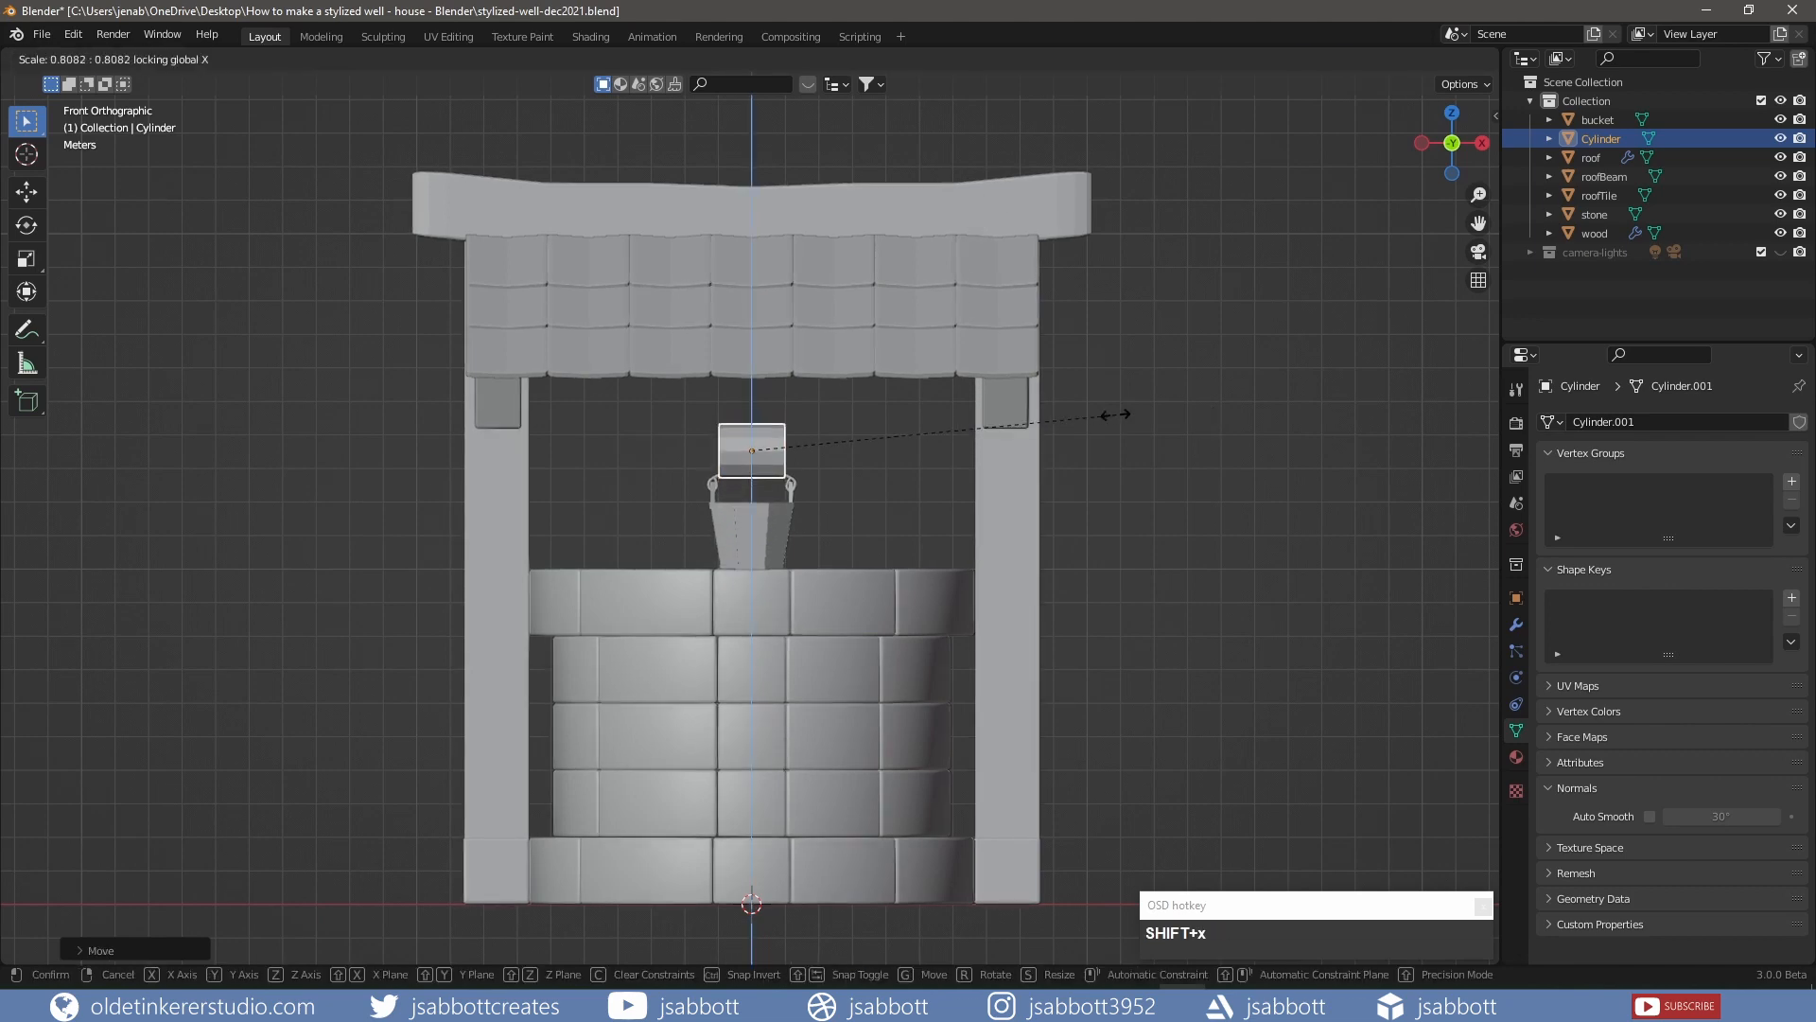
left_click(908, 446)
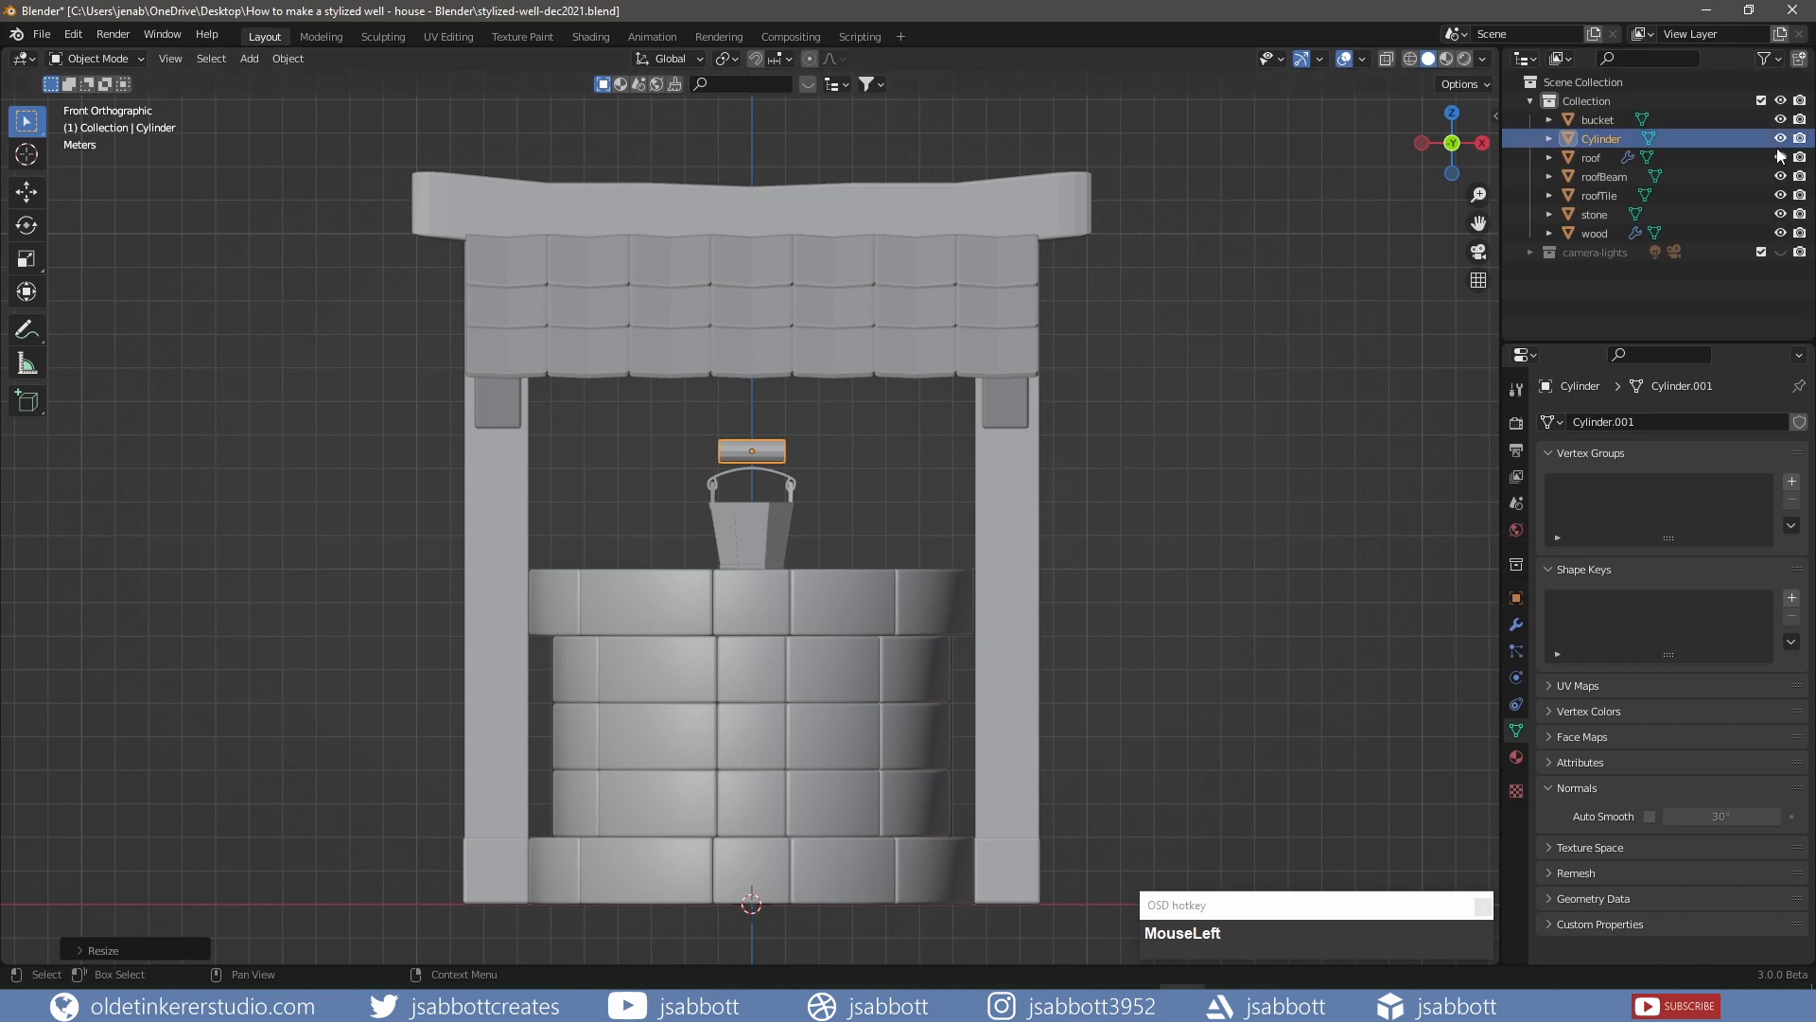
Hide roofTile and roofBeam, and move the cylinder along global Y in the top view to line up with the upright posts
left_click(1780, 195)
left_click(1781, 176)
key("KP_7")
key("g")
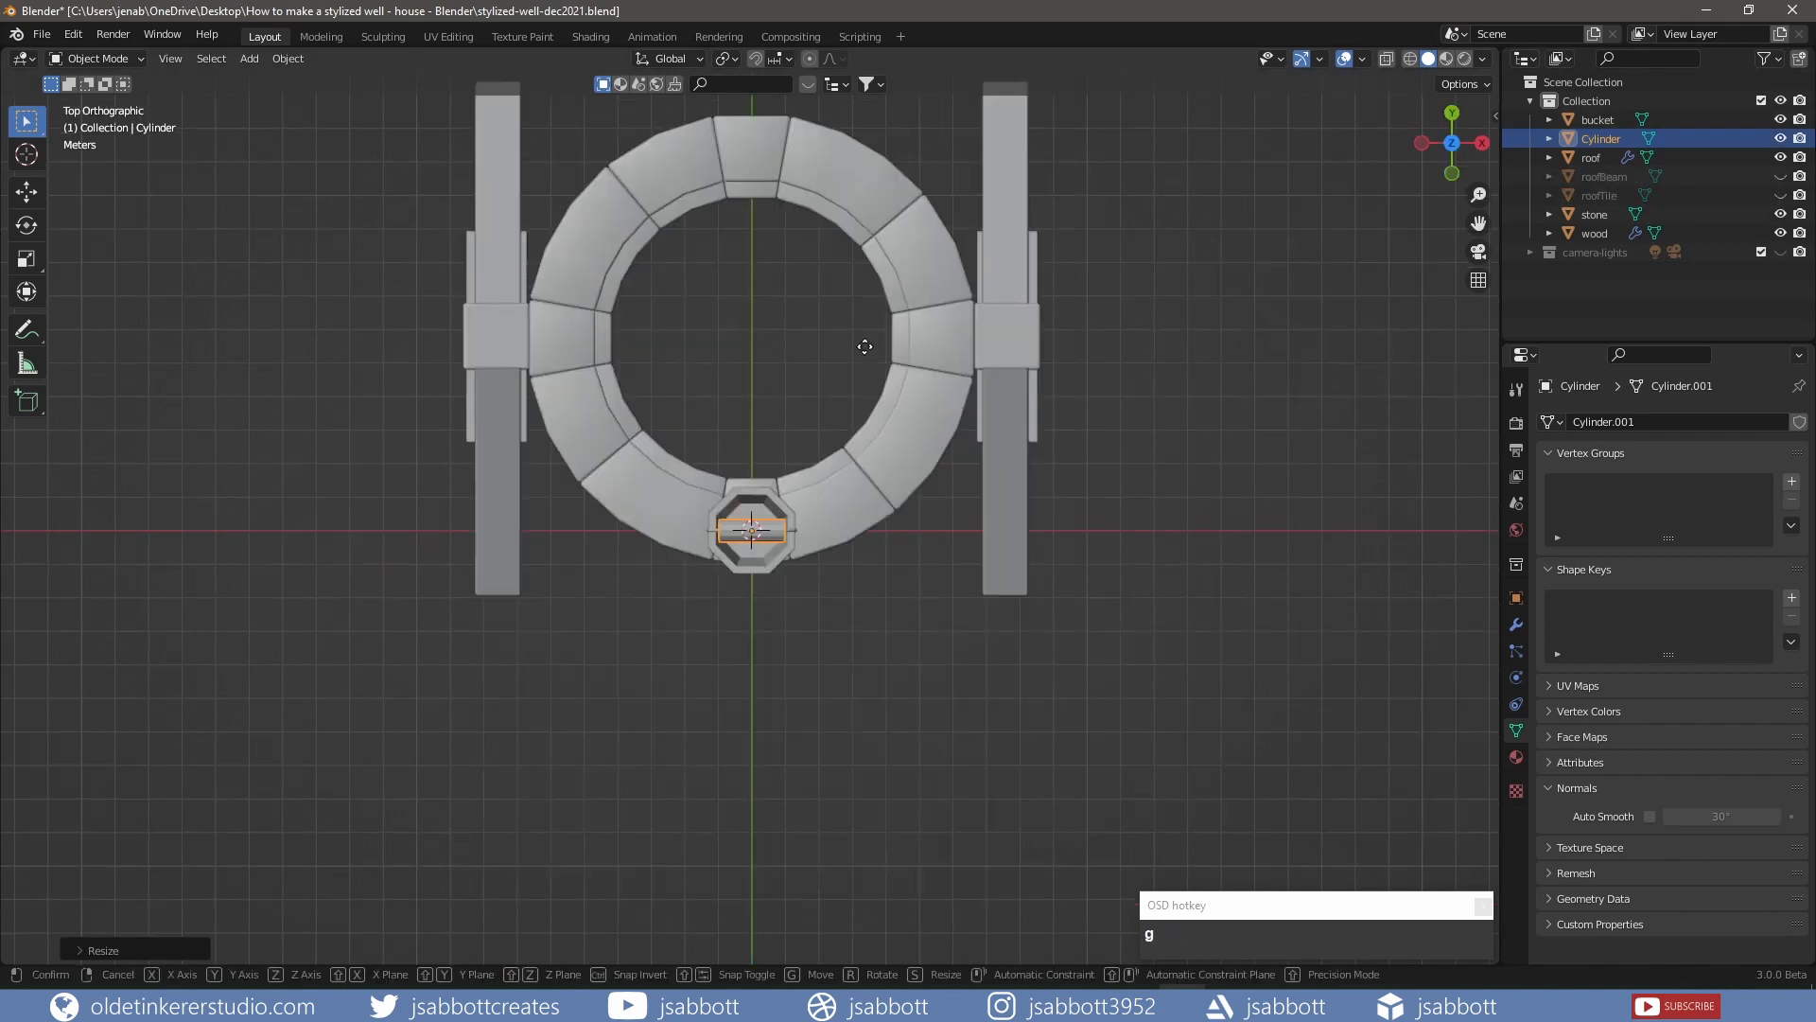
key("y")
left_click(1223, 413)
Raise the cylinder slightly along global Z and stretch it along X until both ends protrude just past the posts
key("KP_1")
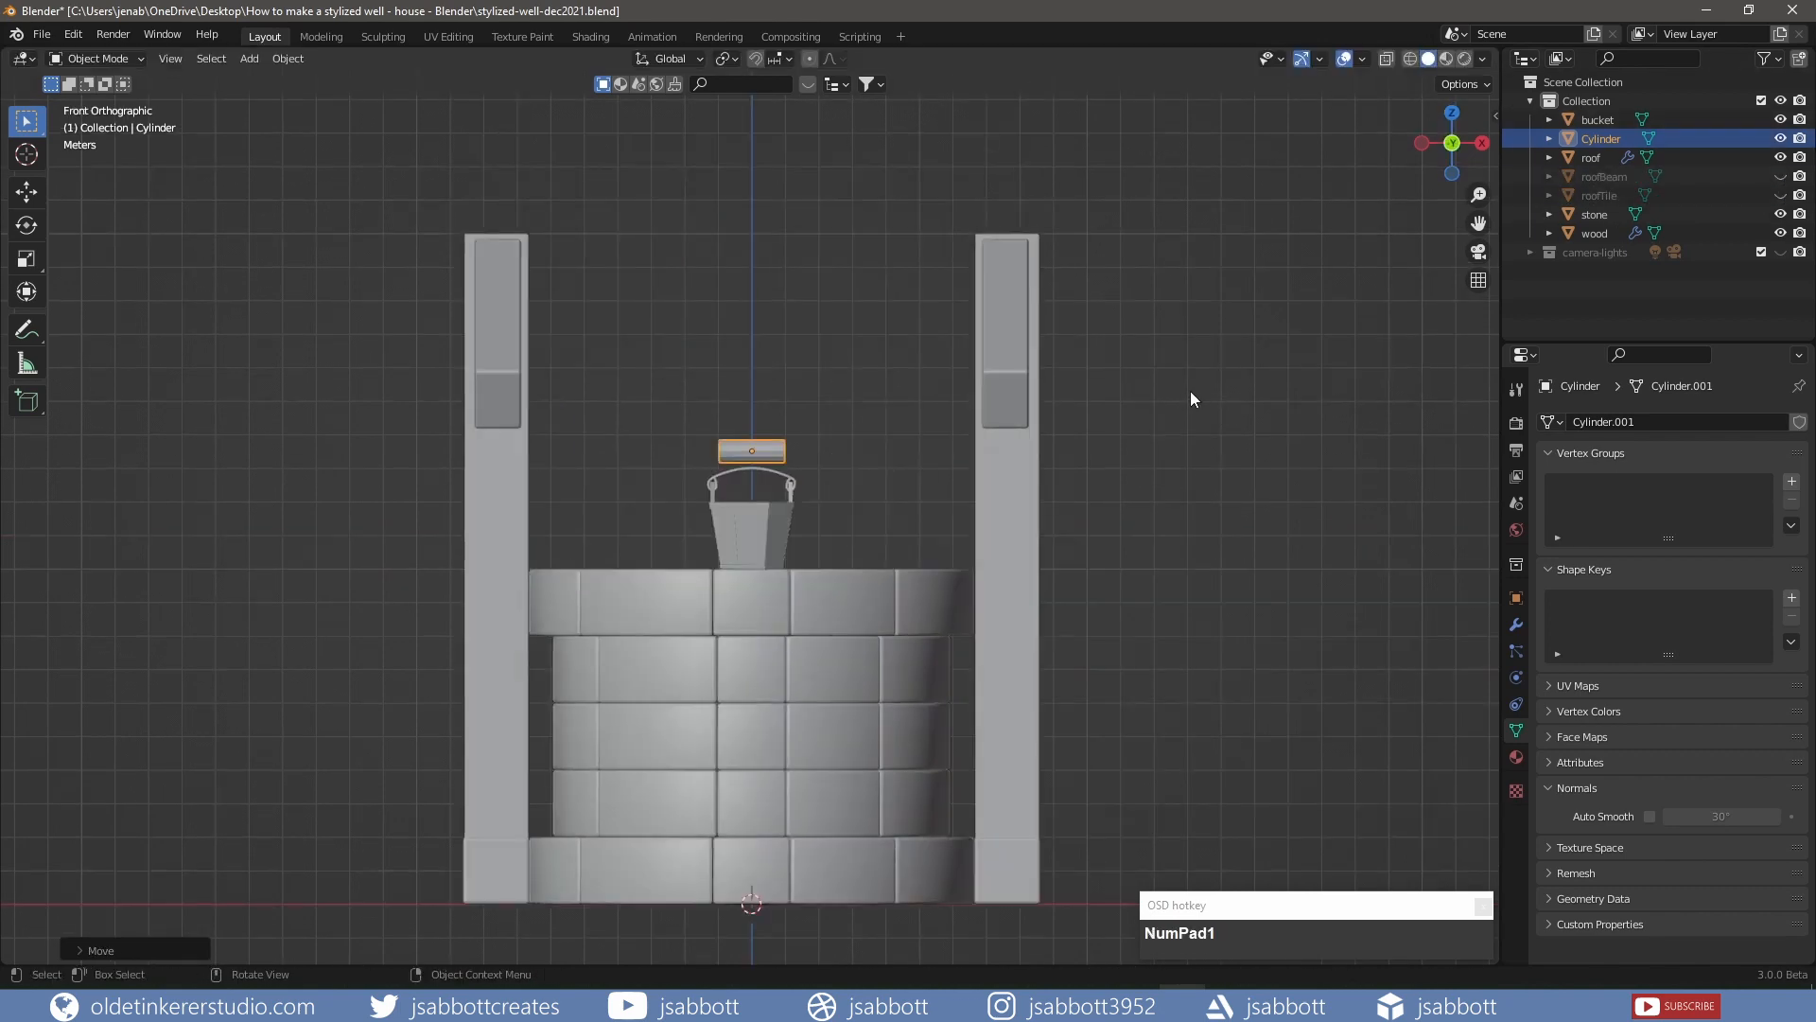
key("g")
key("z")
left_click(1187, 392)
key("s")
key("x")
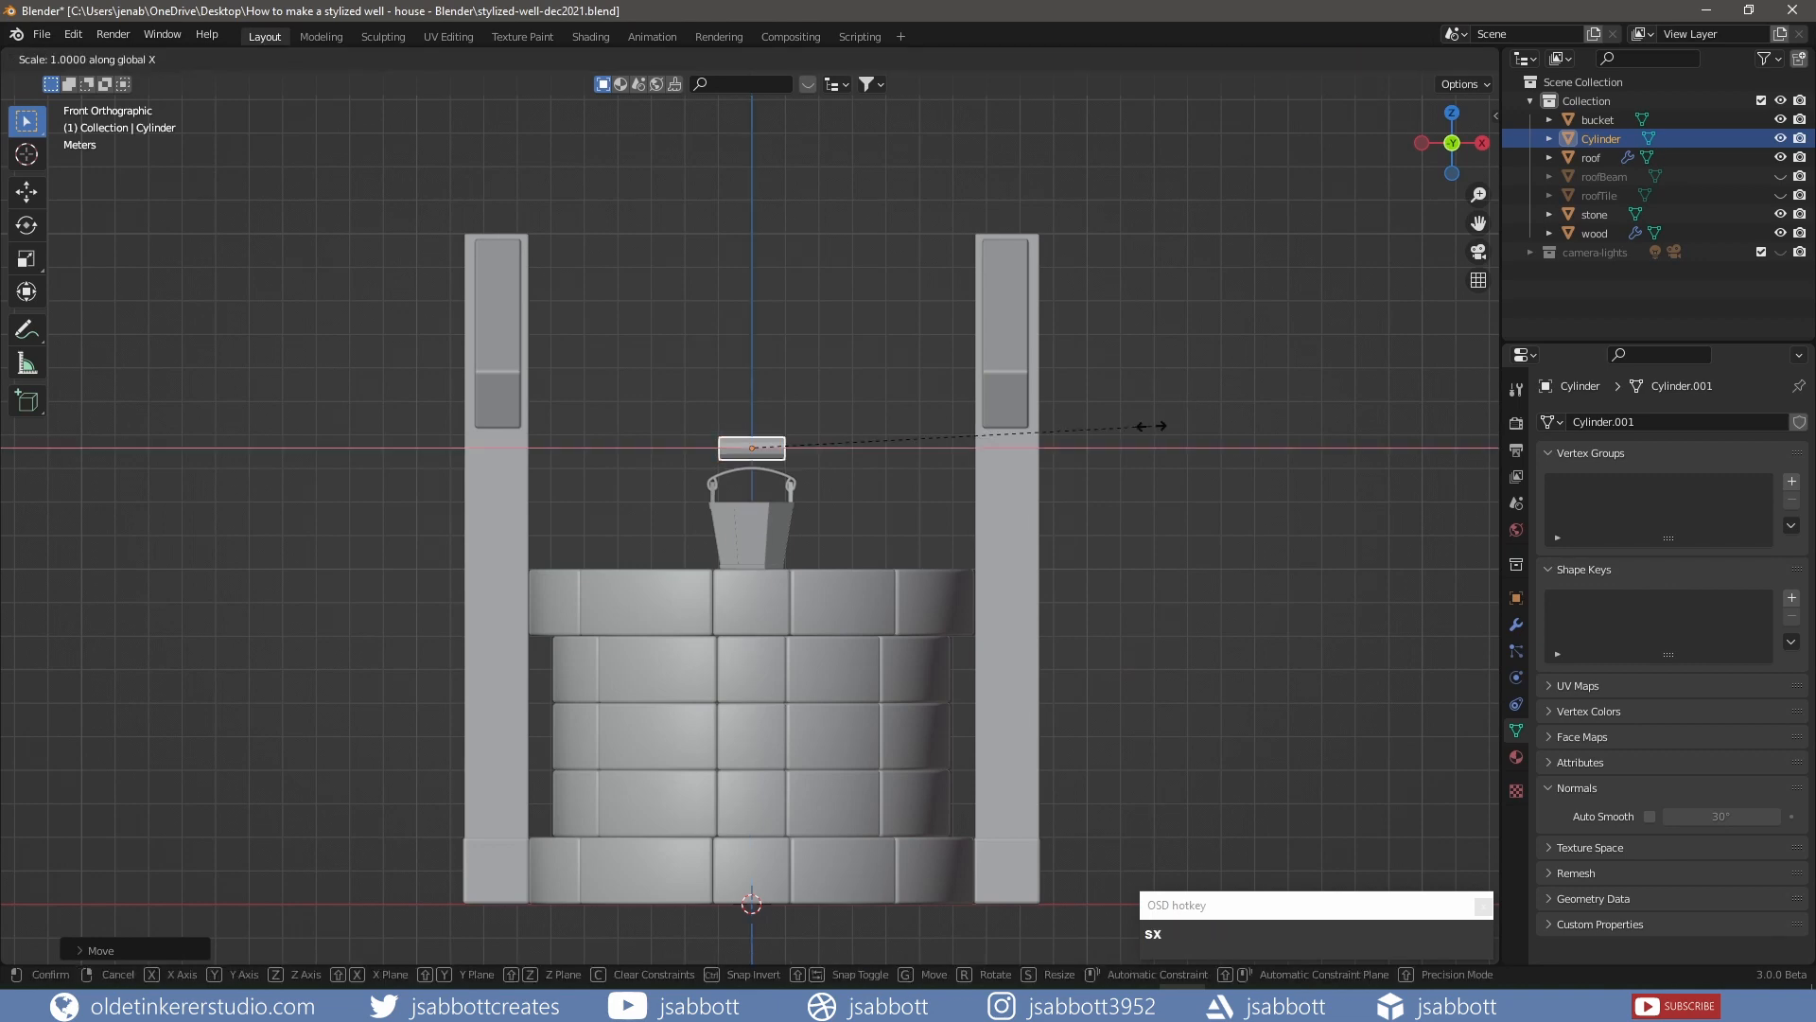
left_click(1282, 595)
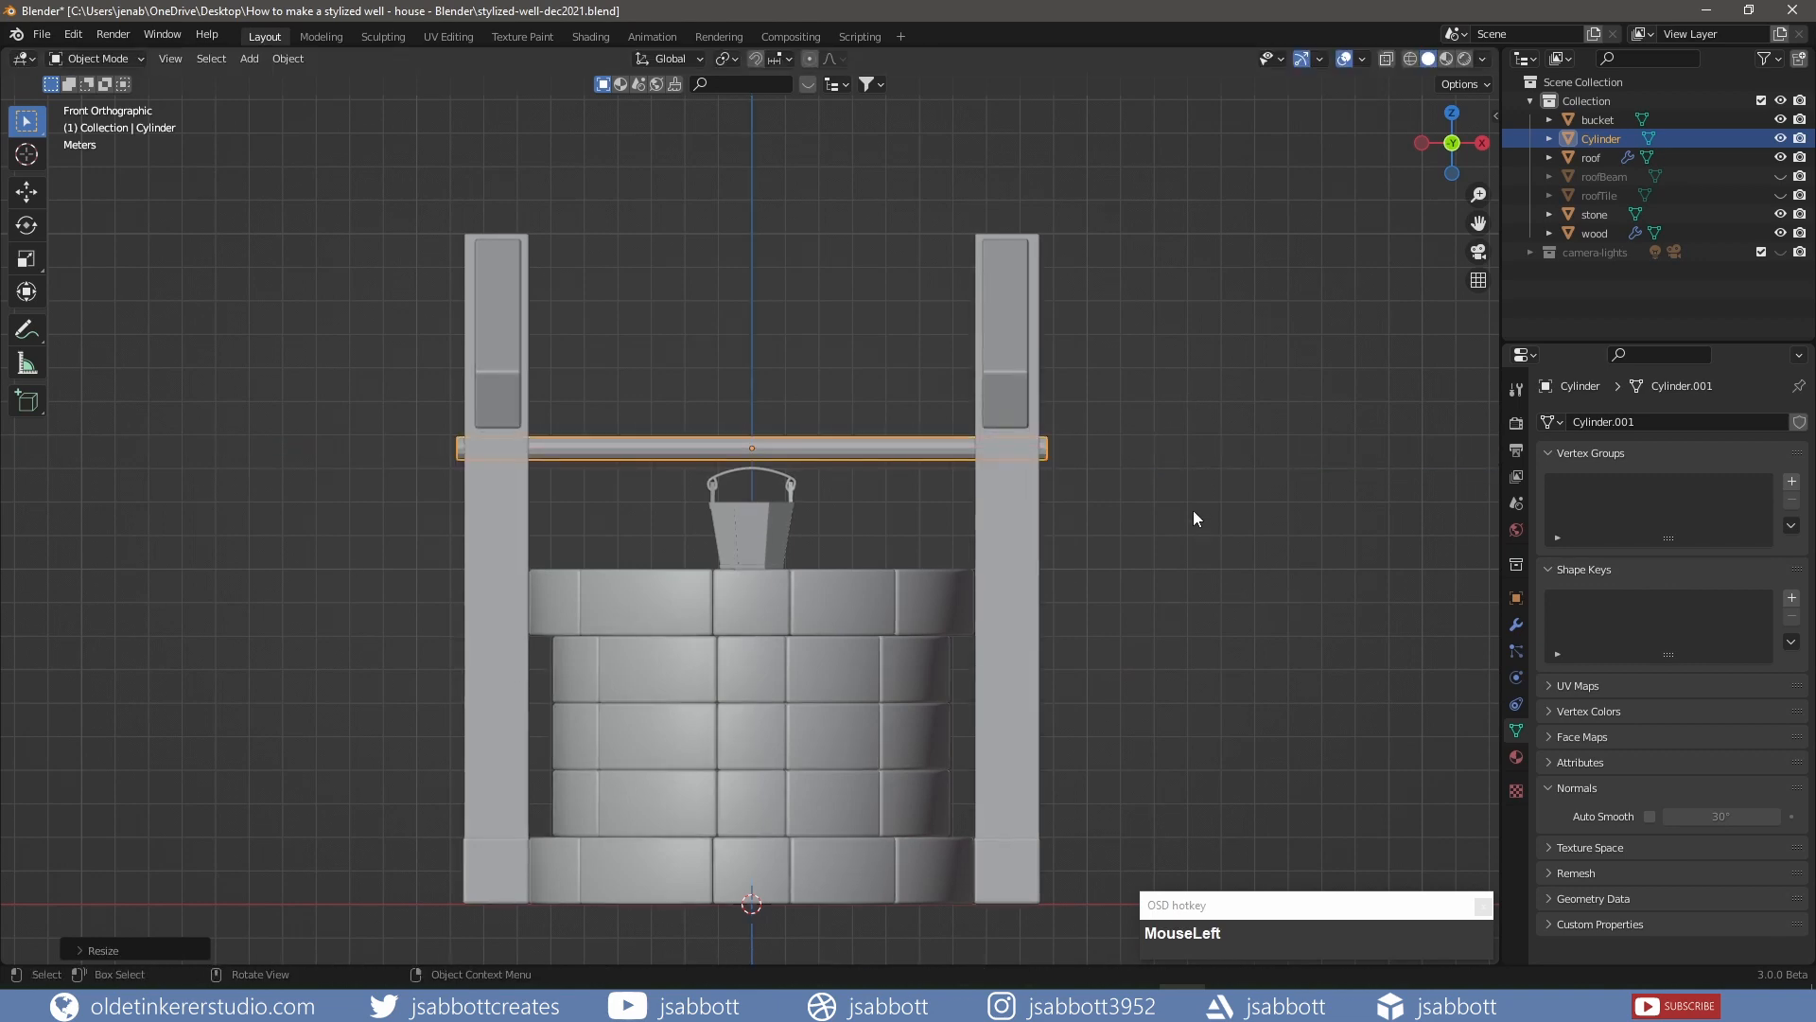
In Edit Mode with wireframe shading, select the crossbar's right end and extend it about 1.2 m along global X
key("Tab")
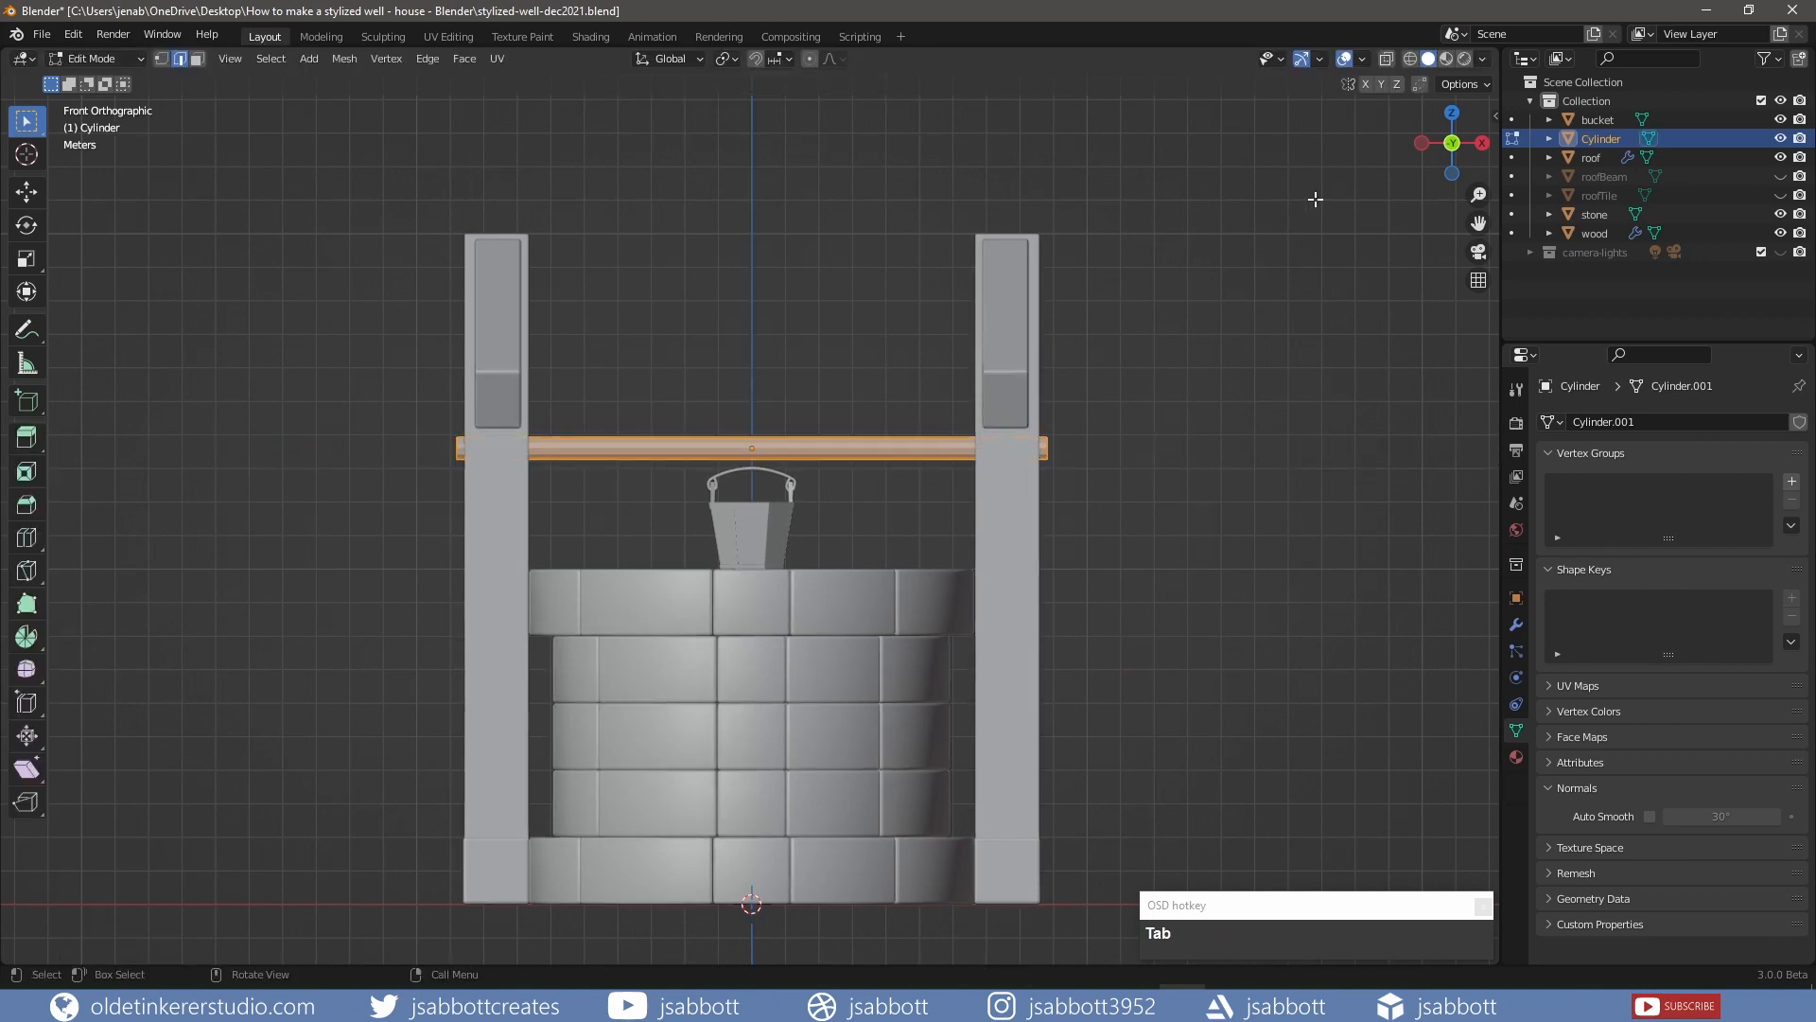
left_click(1409, 60)
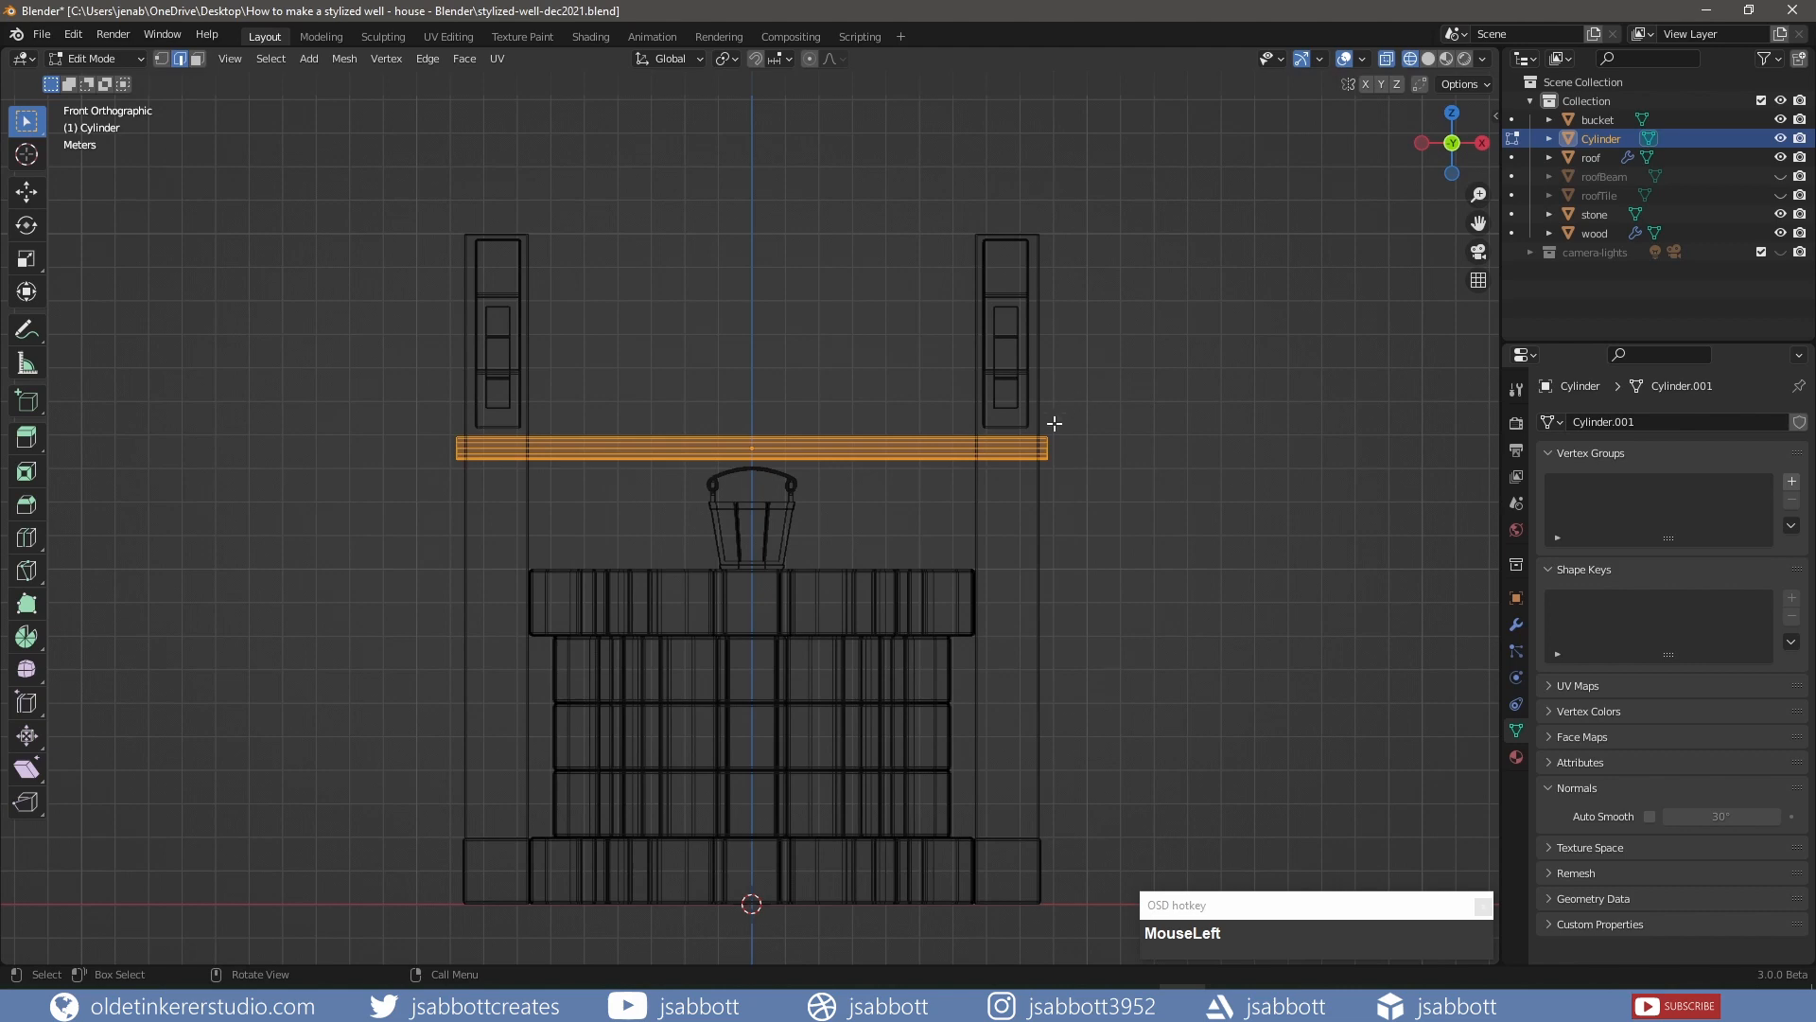
left_click_drag(1043, 431, 1069, 475)
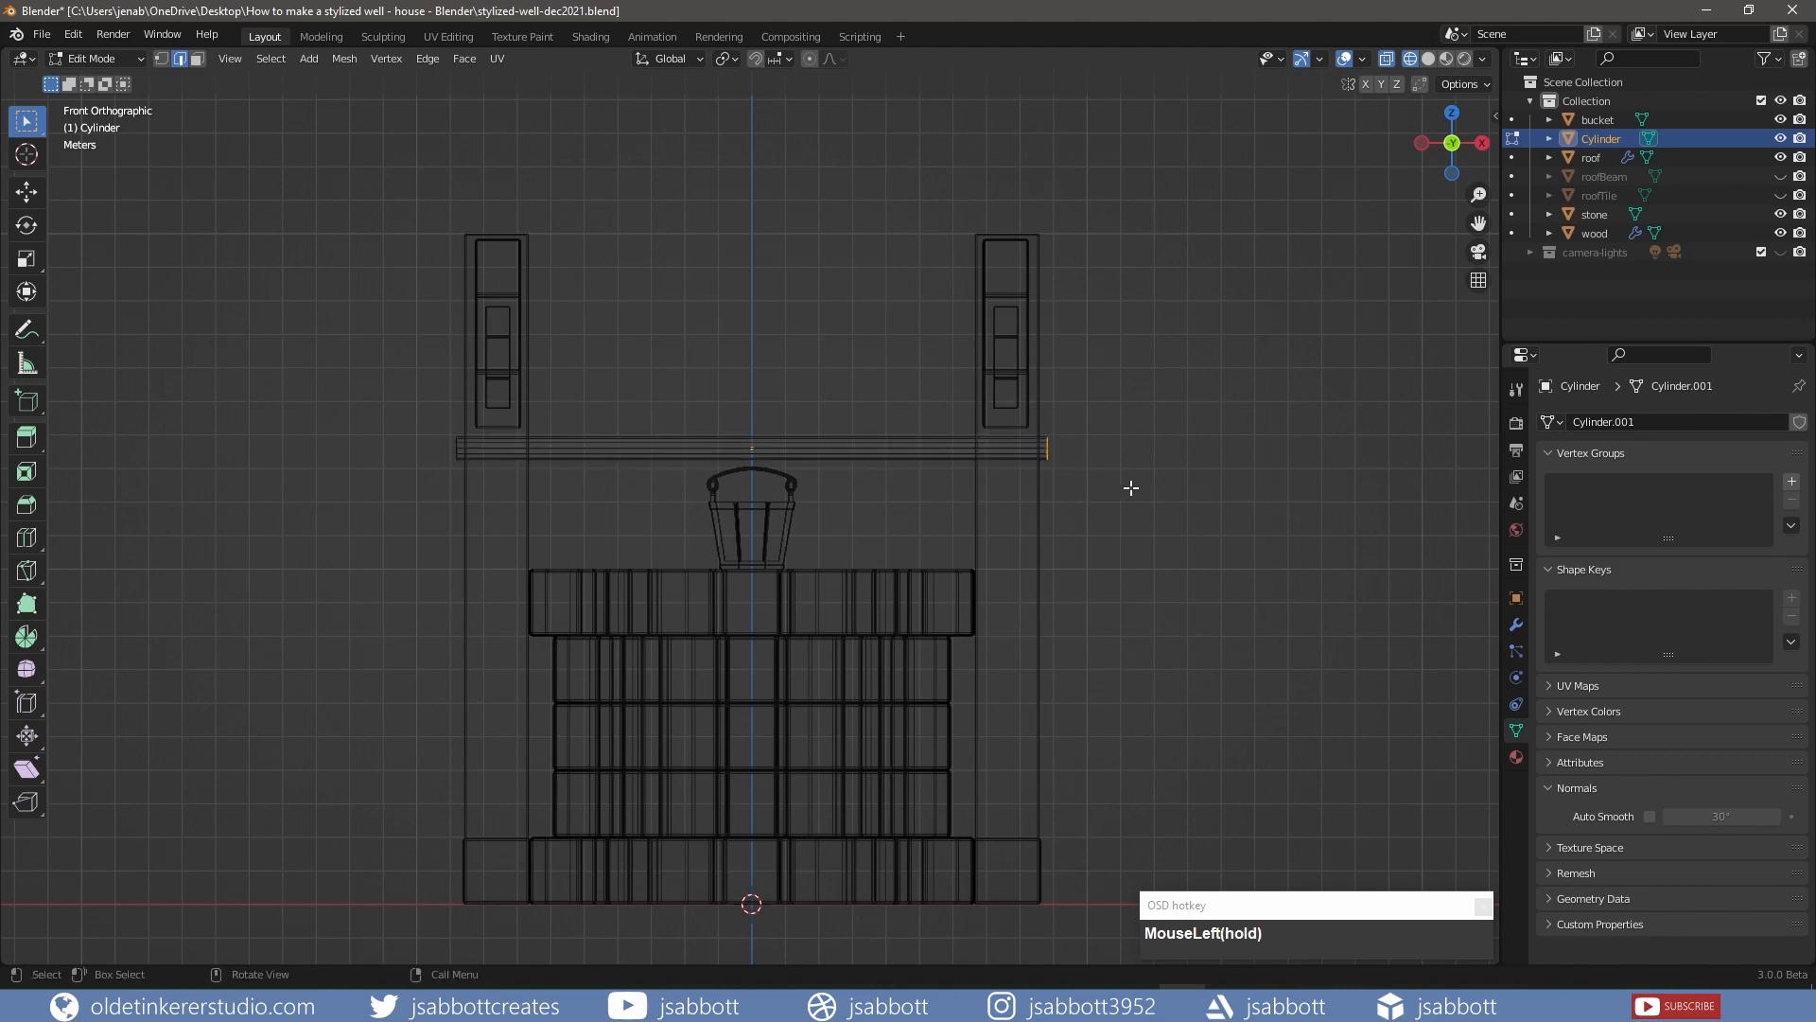
key("g")
key("x")
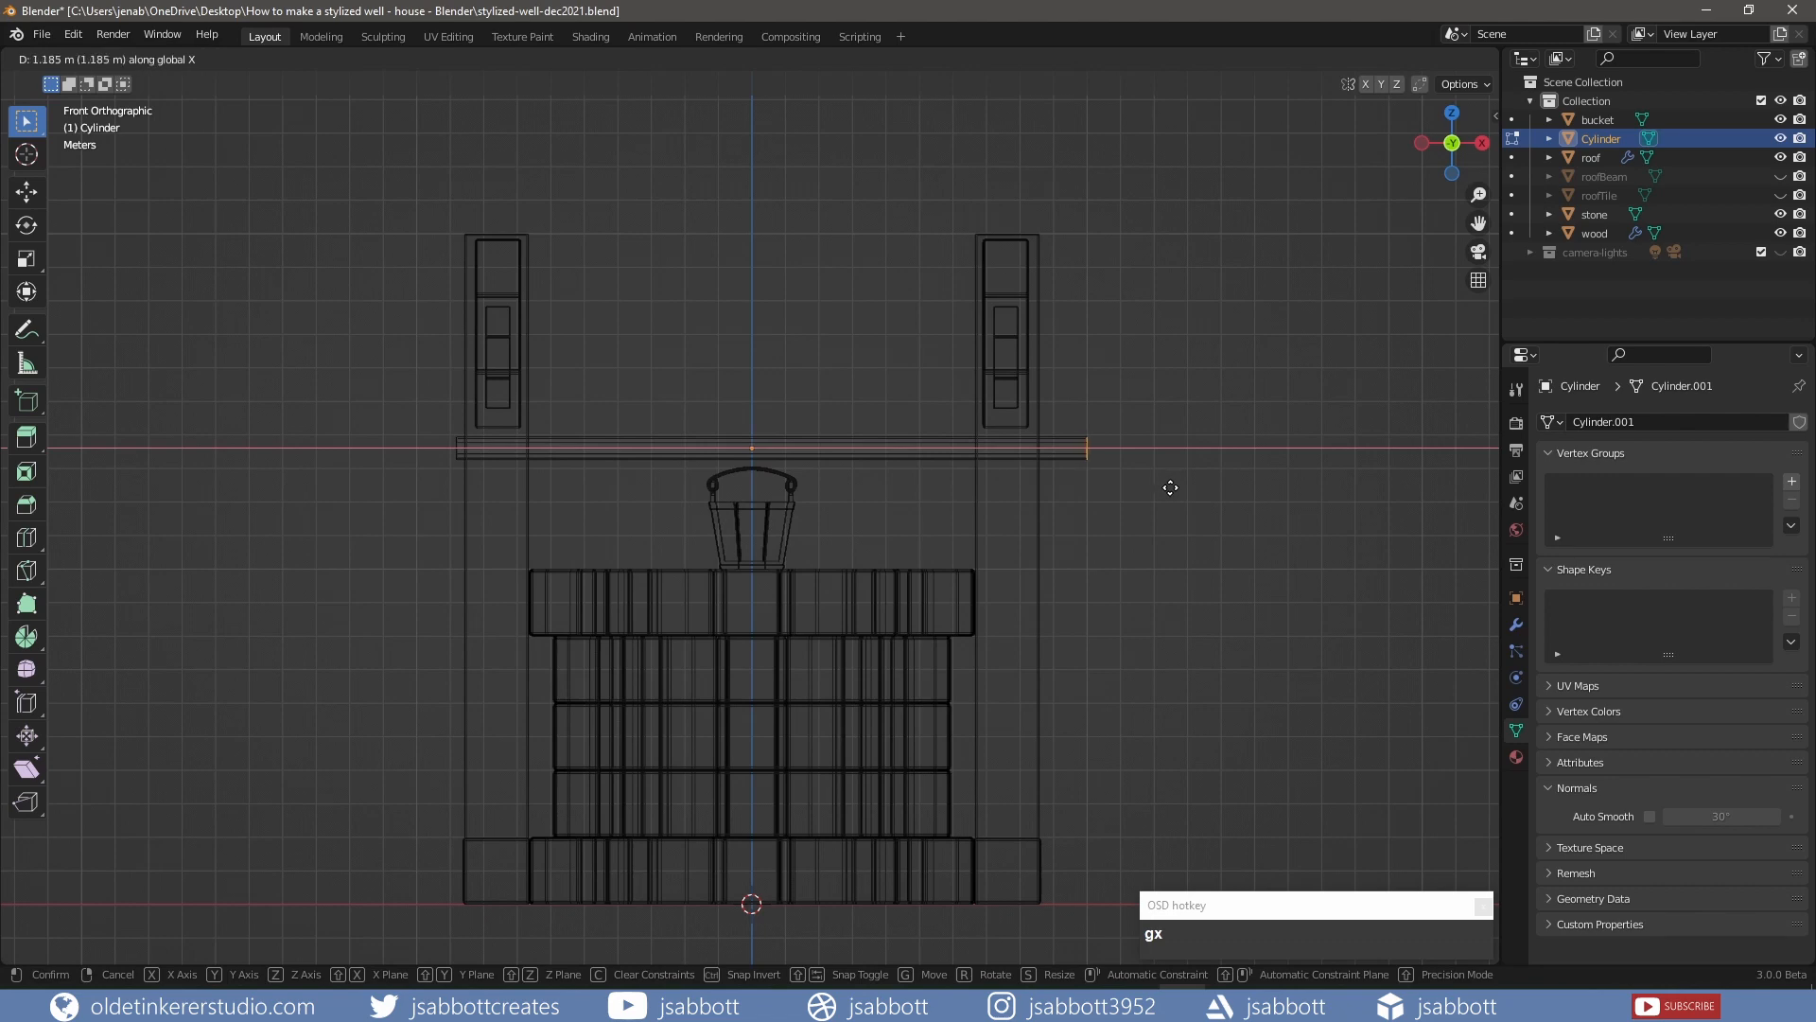
left_click(1170, 488)
Add an edge loop around the crossbar and slide it close to its left end
key("ctrl+r")
left_click(591, 443)
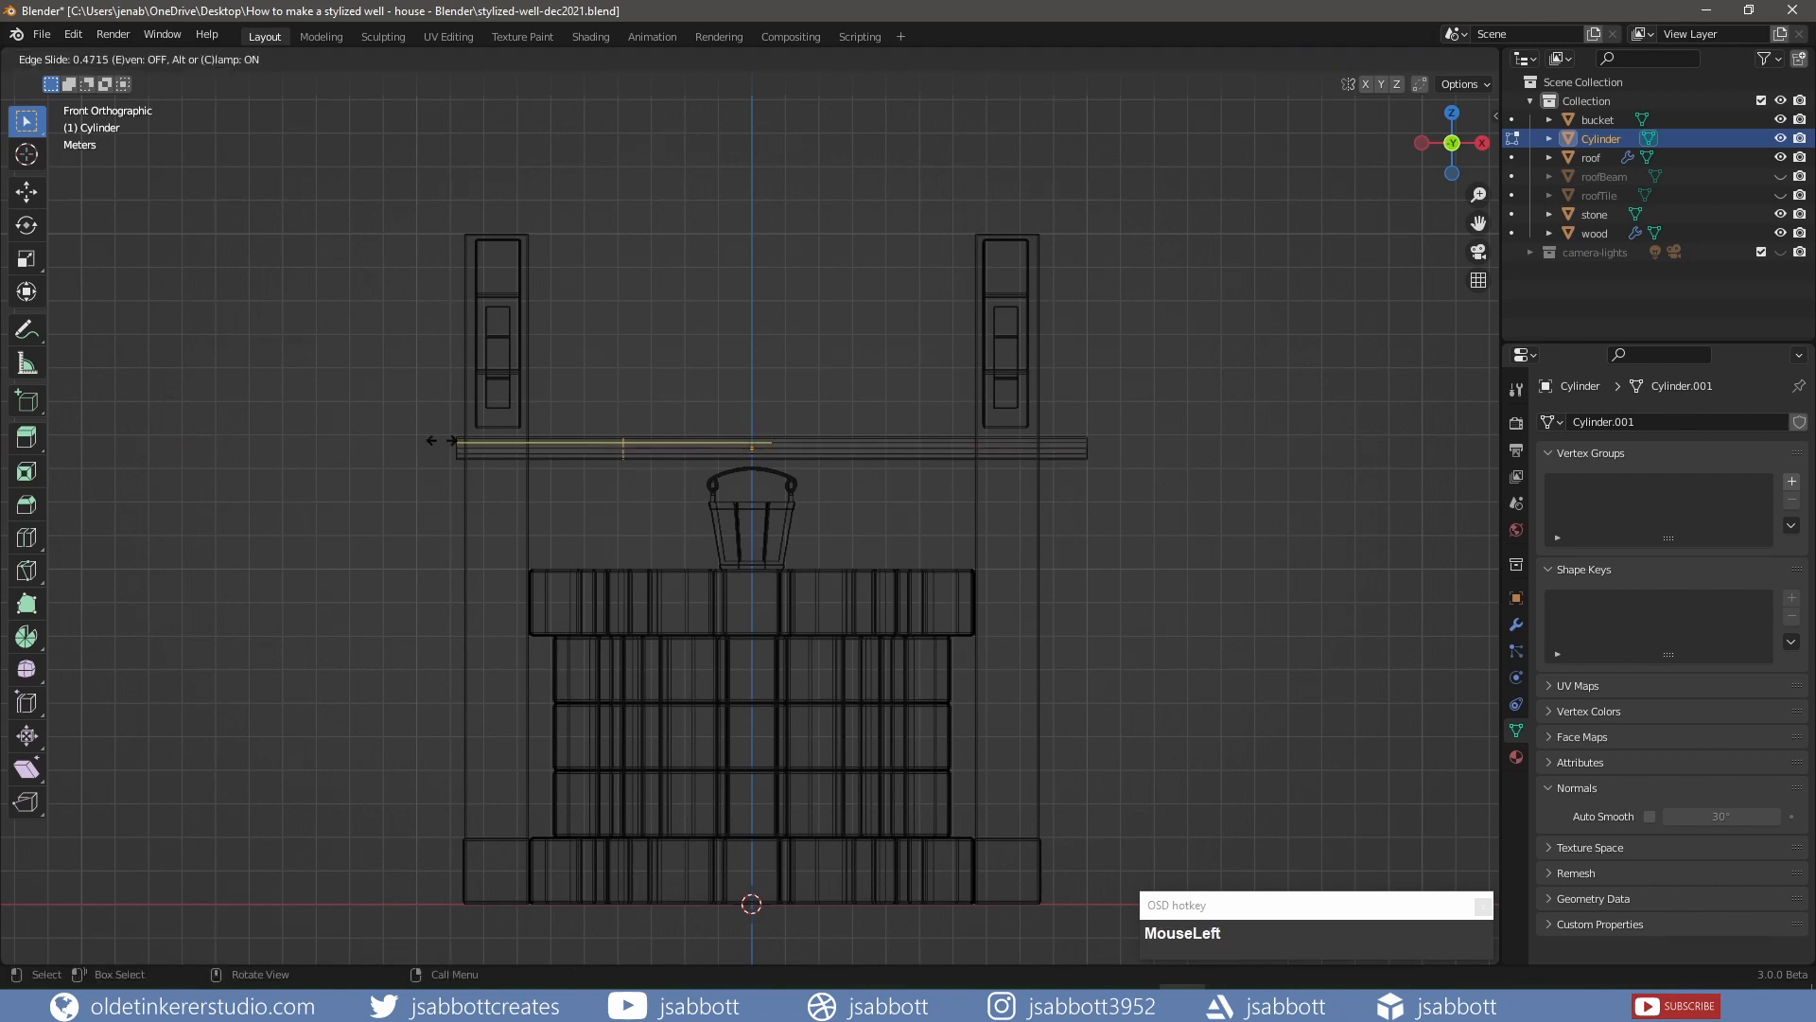
left_click(282, 417)
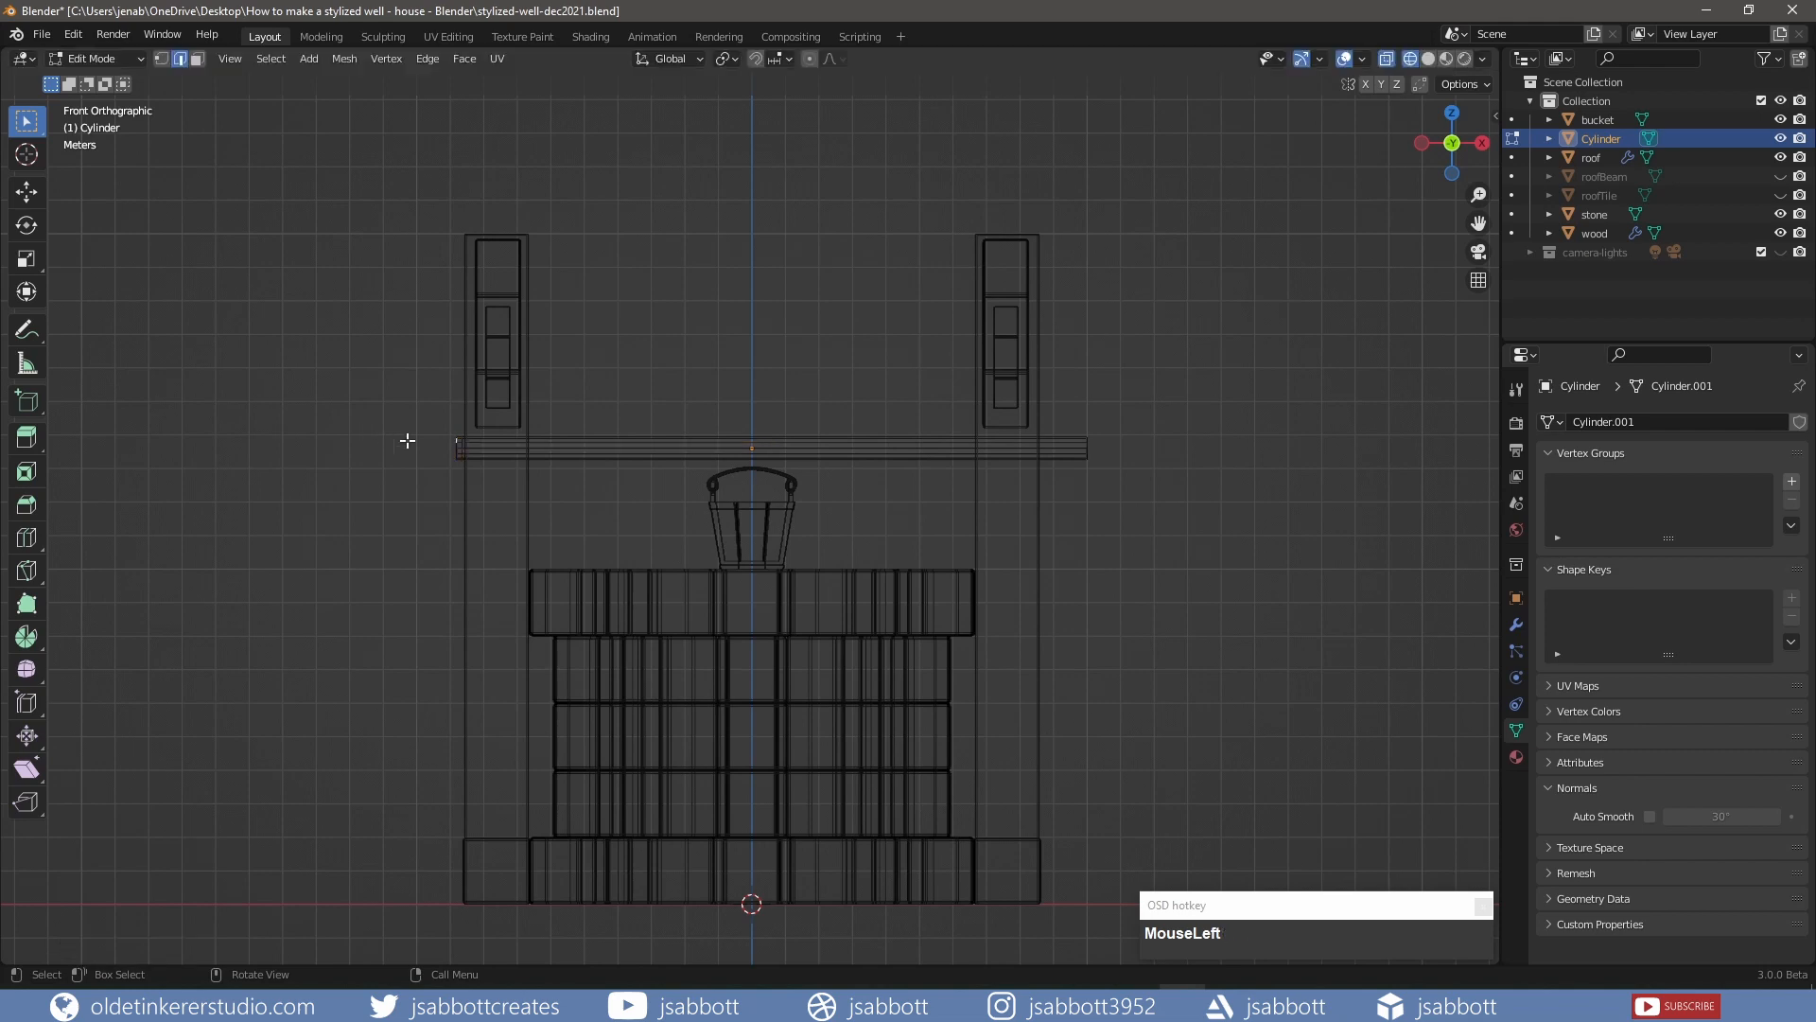
Select the vertices at the crossbar's left end and scale them up by about 1.64 to form a flared end
scroll(428, 438, "up", 3)
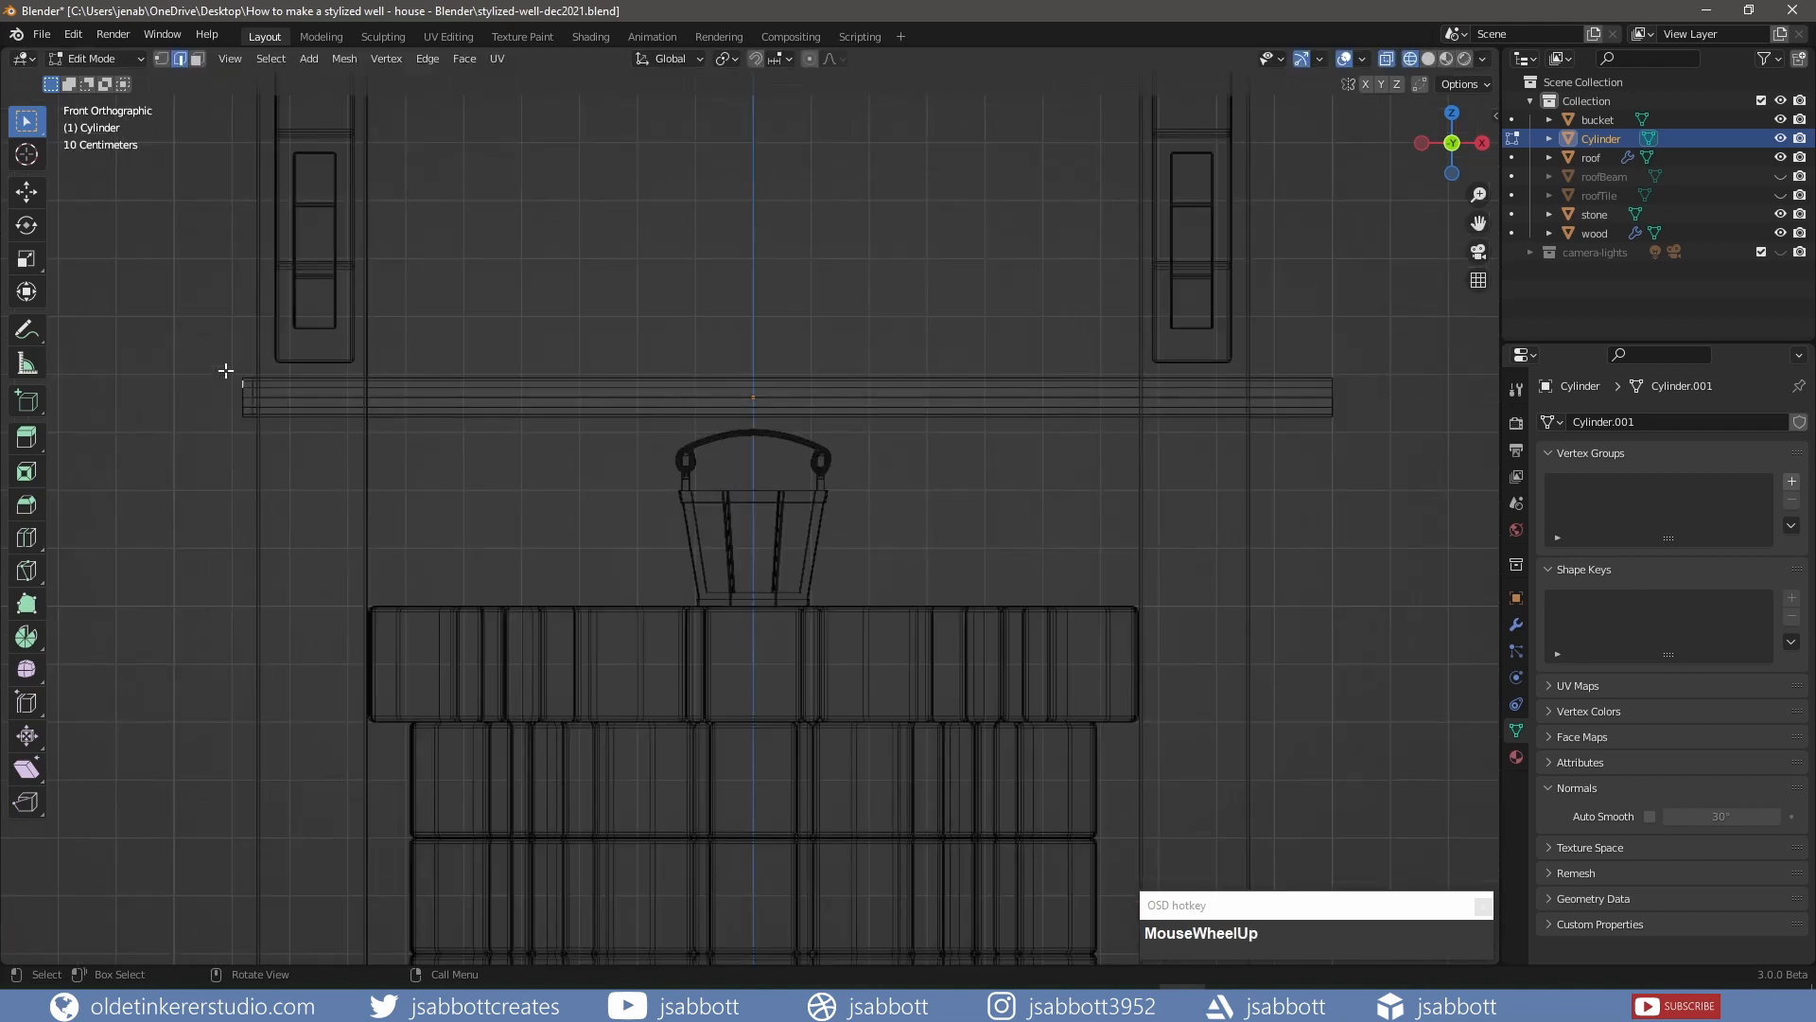
left_click_drag(226, 371, 244, 417)
key("s")
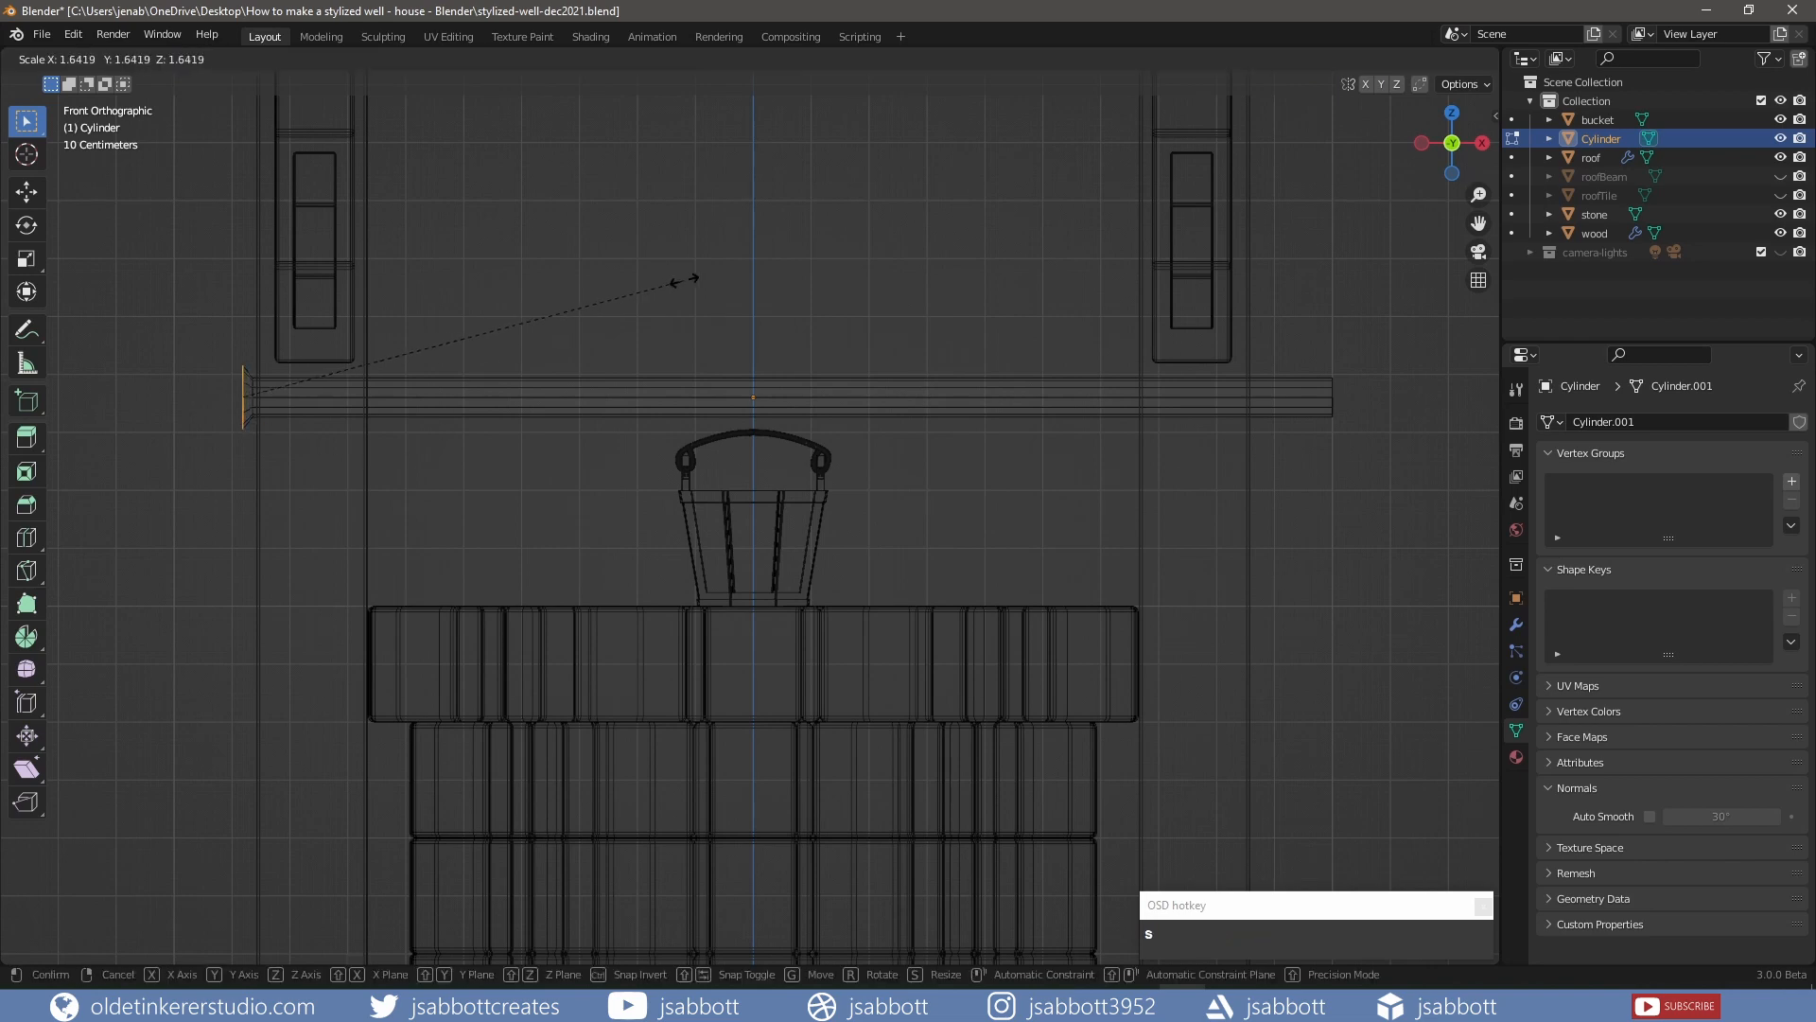
left_click(703, 275)
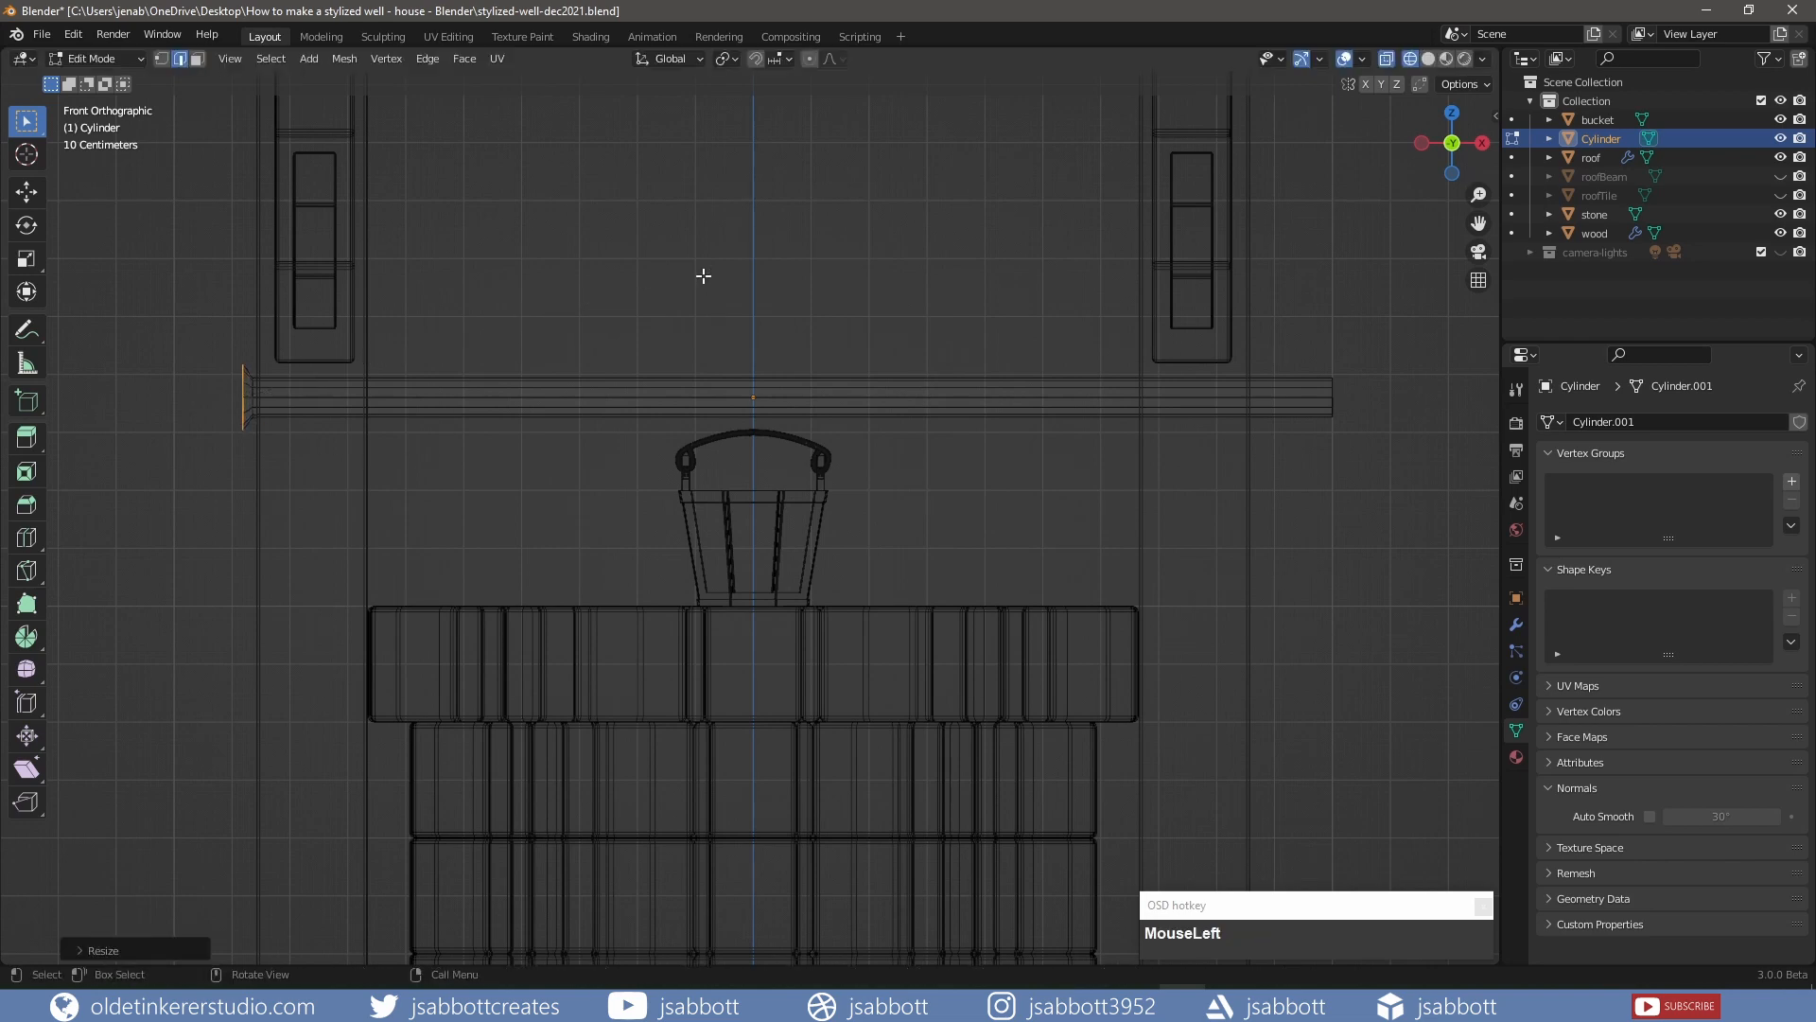
Return to solid shading, select the crossbar's right end cap faces and duplicate them in place
left_click(1429, 59)
key("KP_3")
left_click(930, 407)
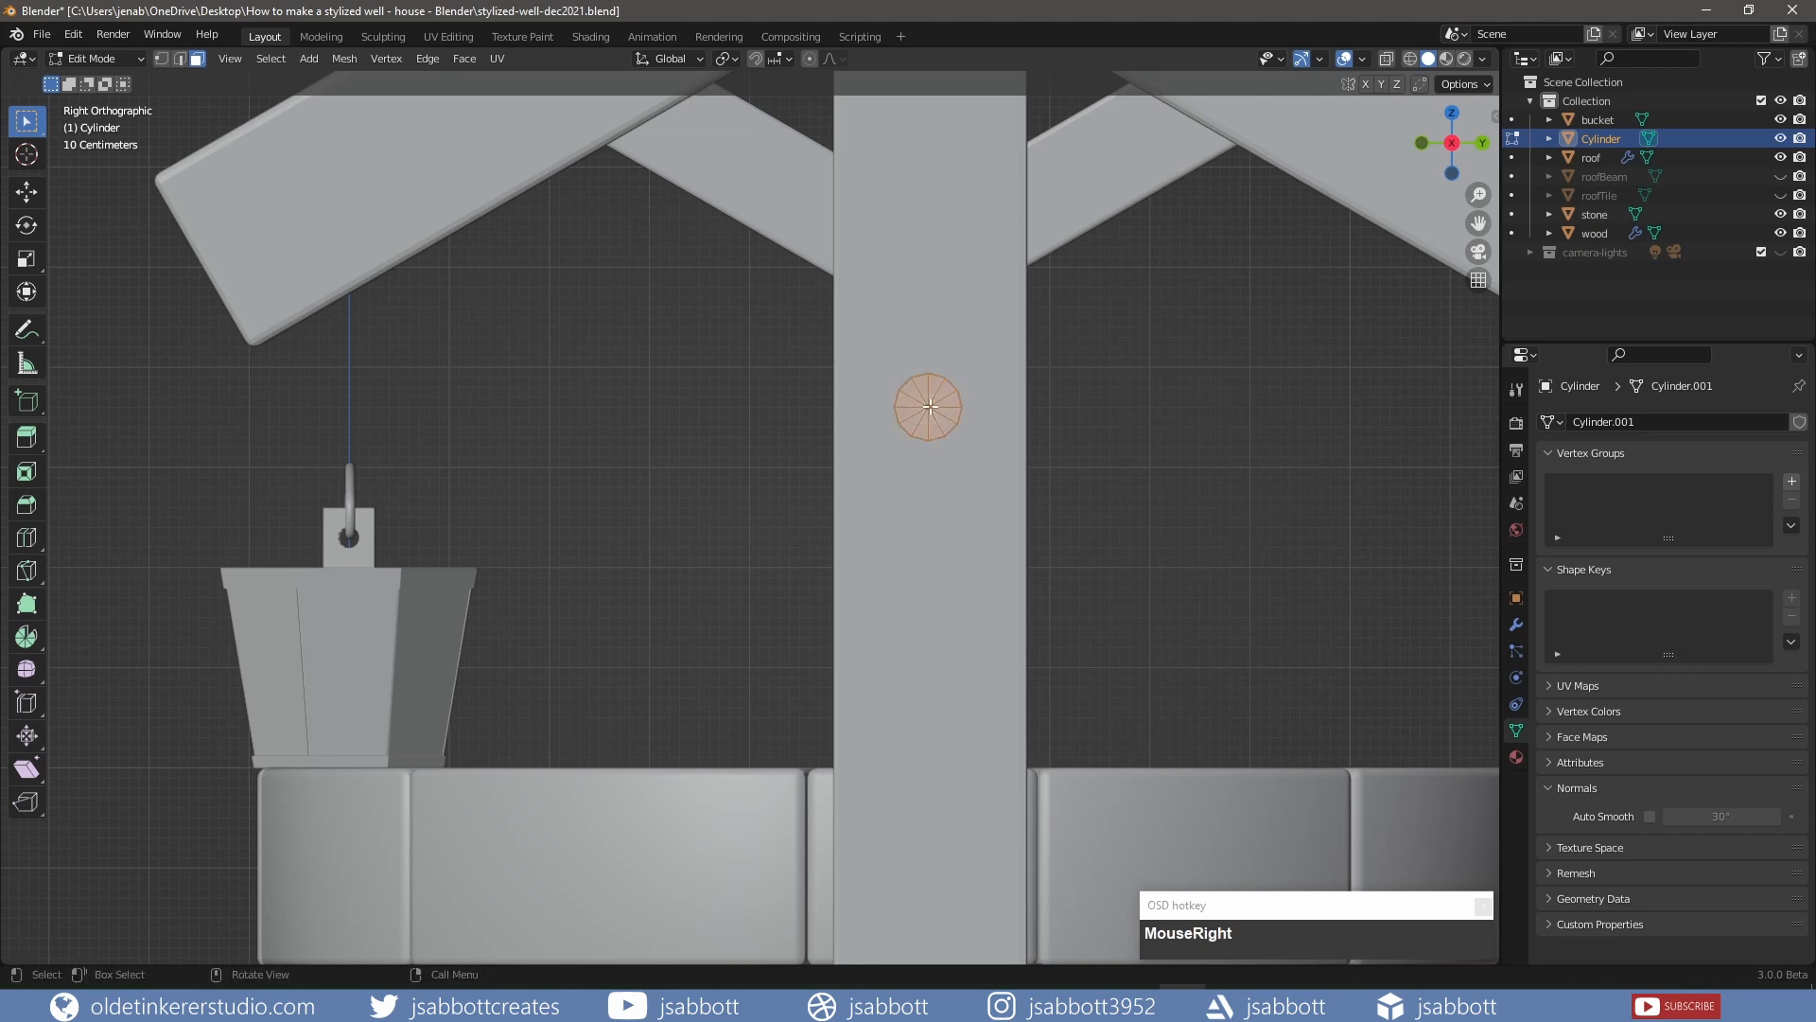
key("shift+d")
right_click(930, 407)
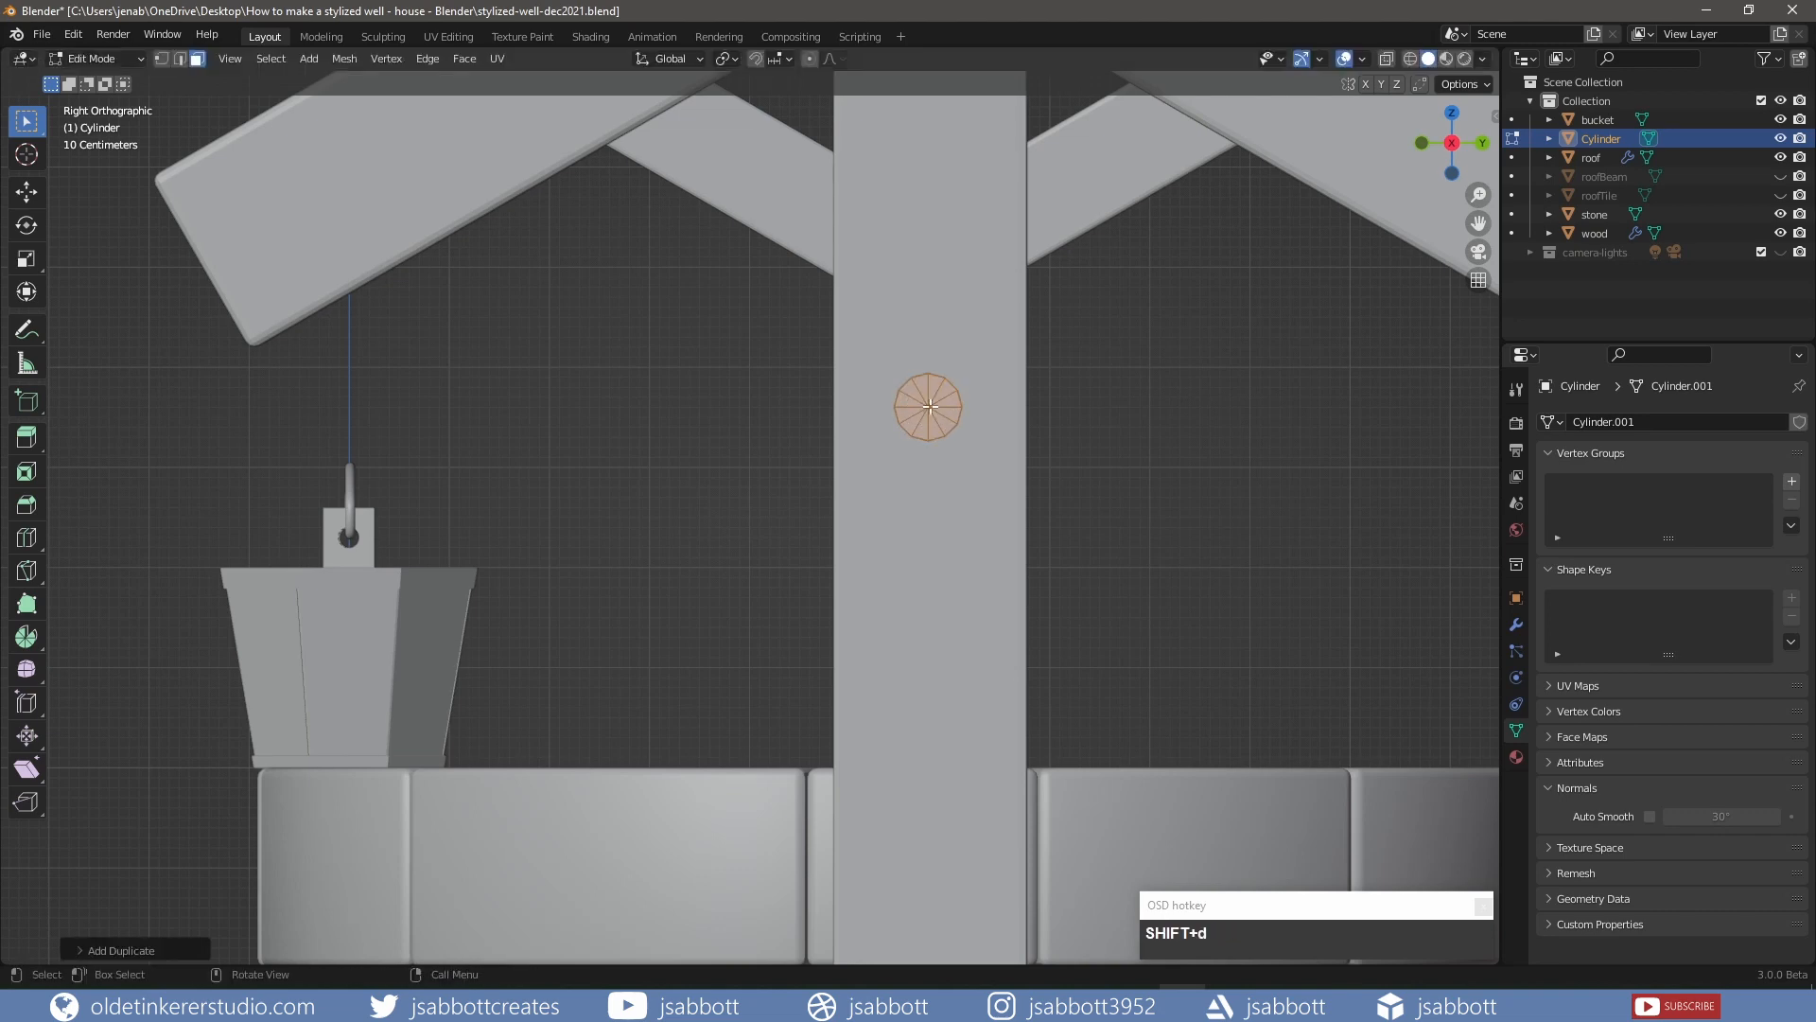
Extrude the duplicated end cap about 0.15 m outward along global X in the front view
key("KP_1")
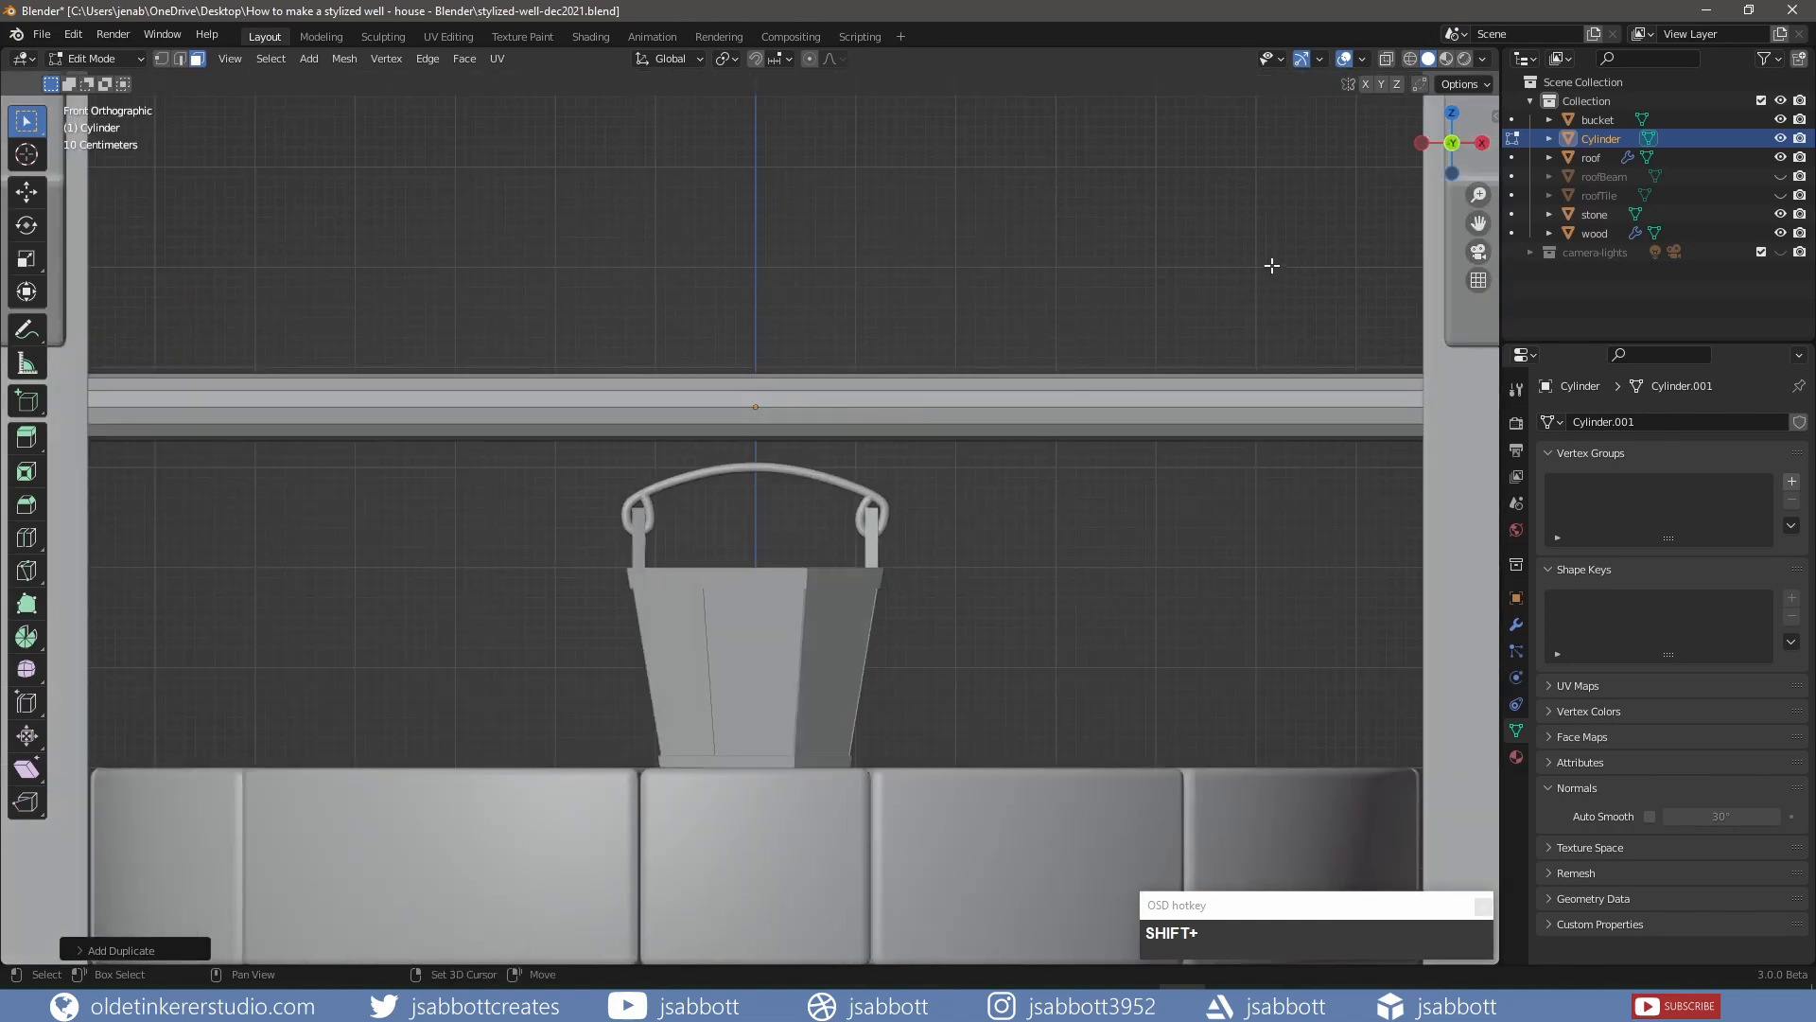
middle_click_drag(1273, 268, 418, 256, "shift")
scroll(956, 322, "down", 1)
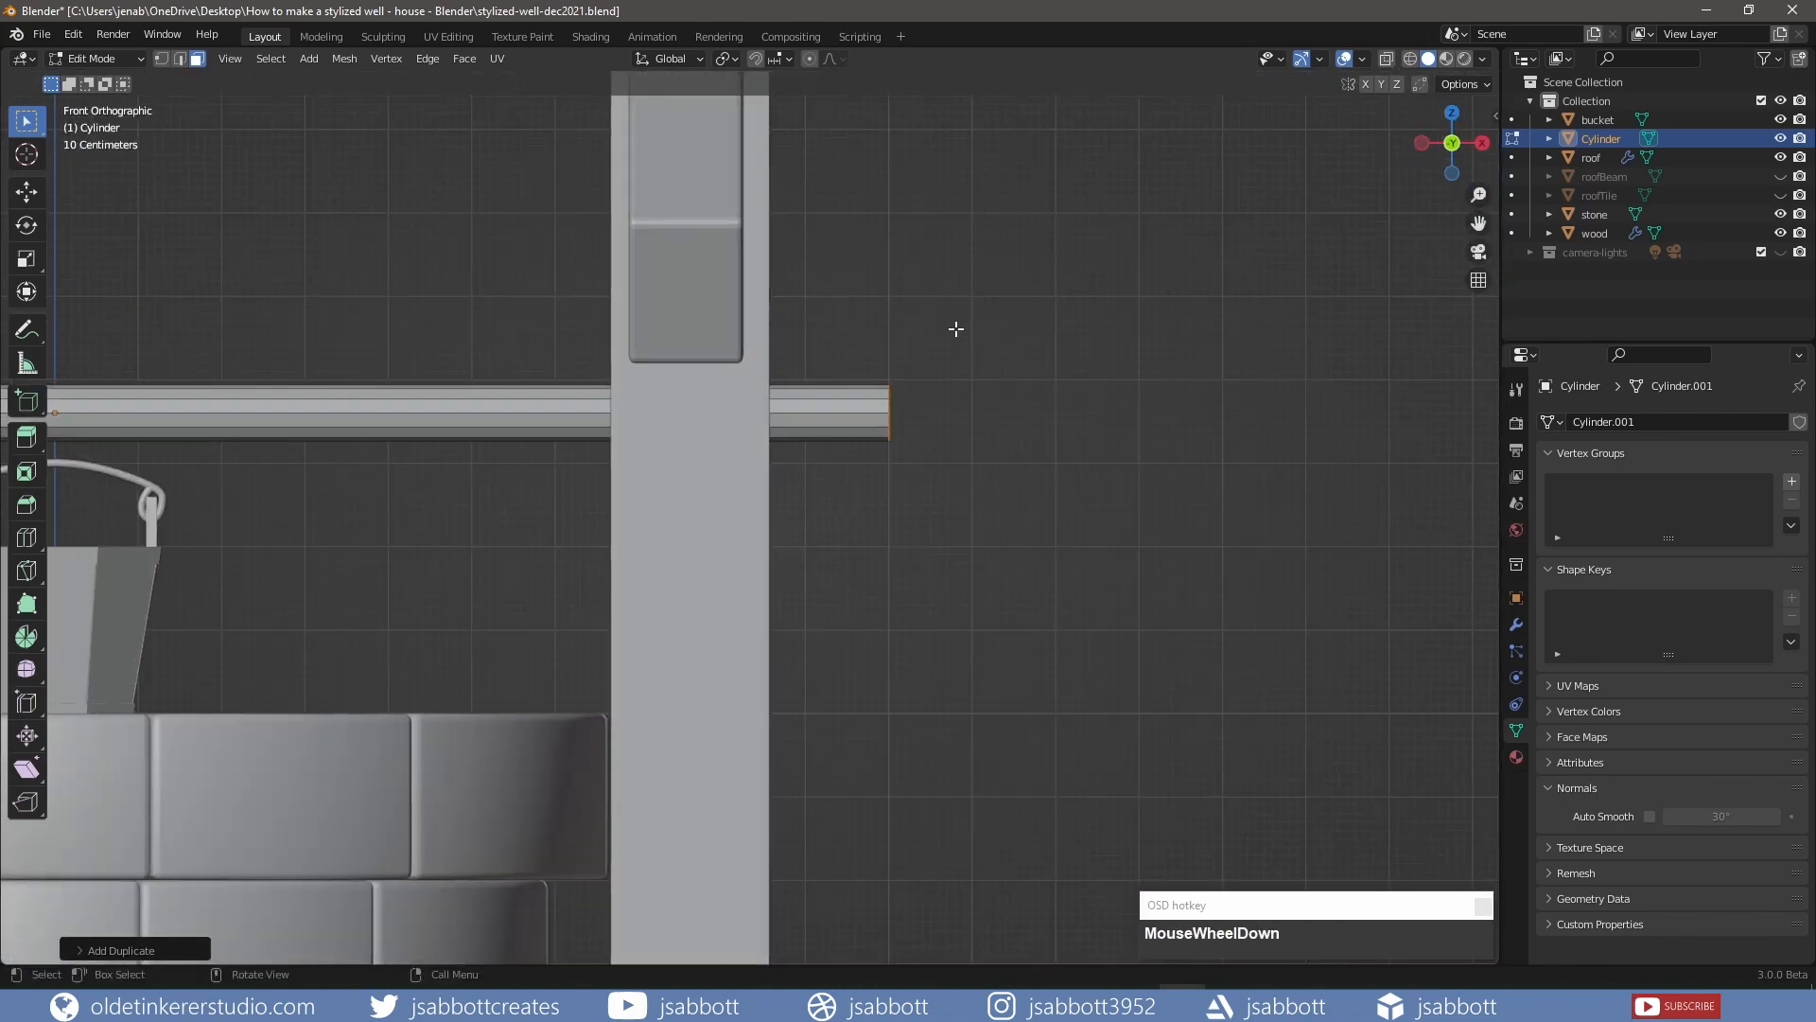
scroll(965, 336, "down", 1)
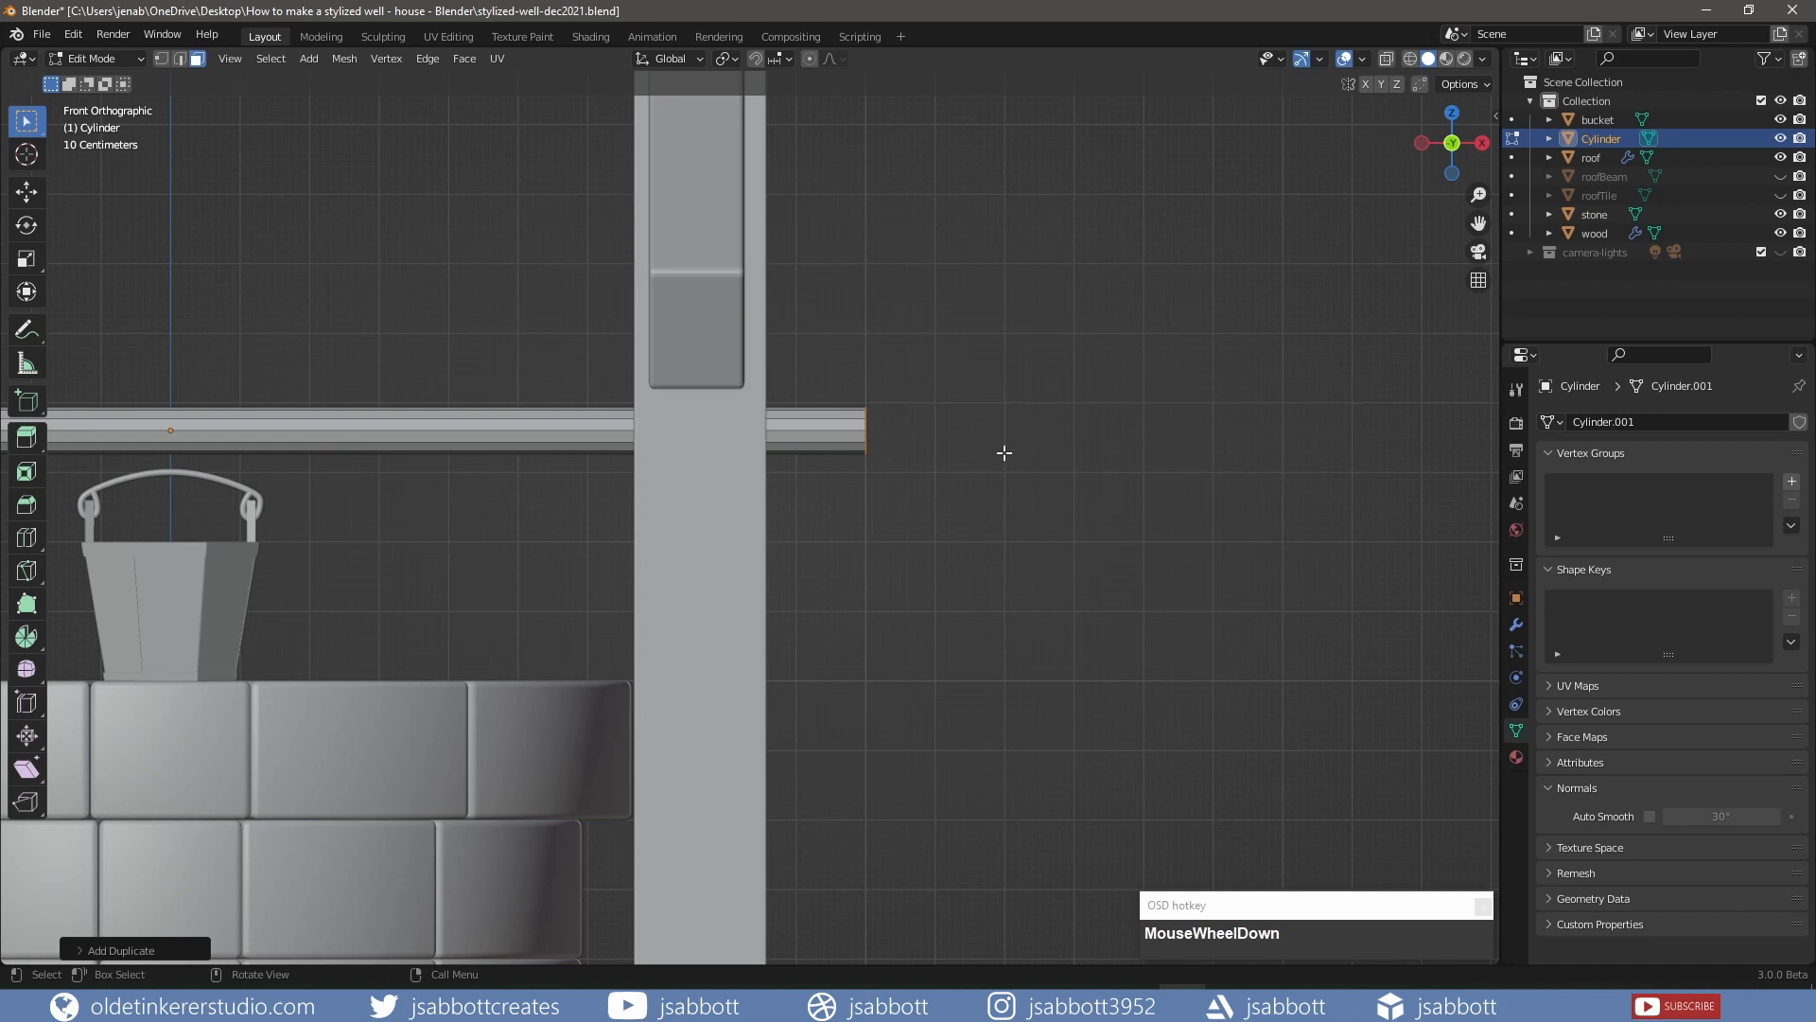
key("e")
key("x")
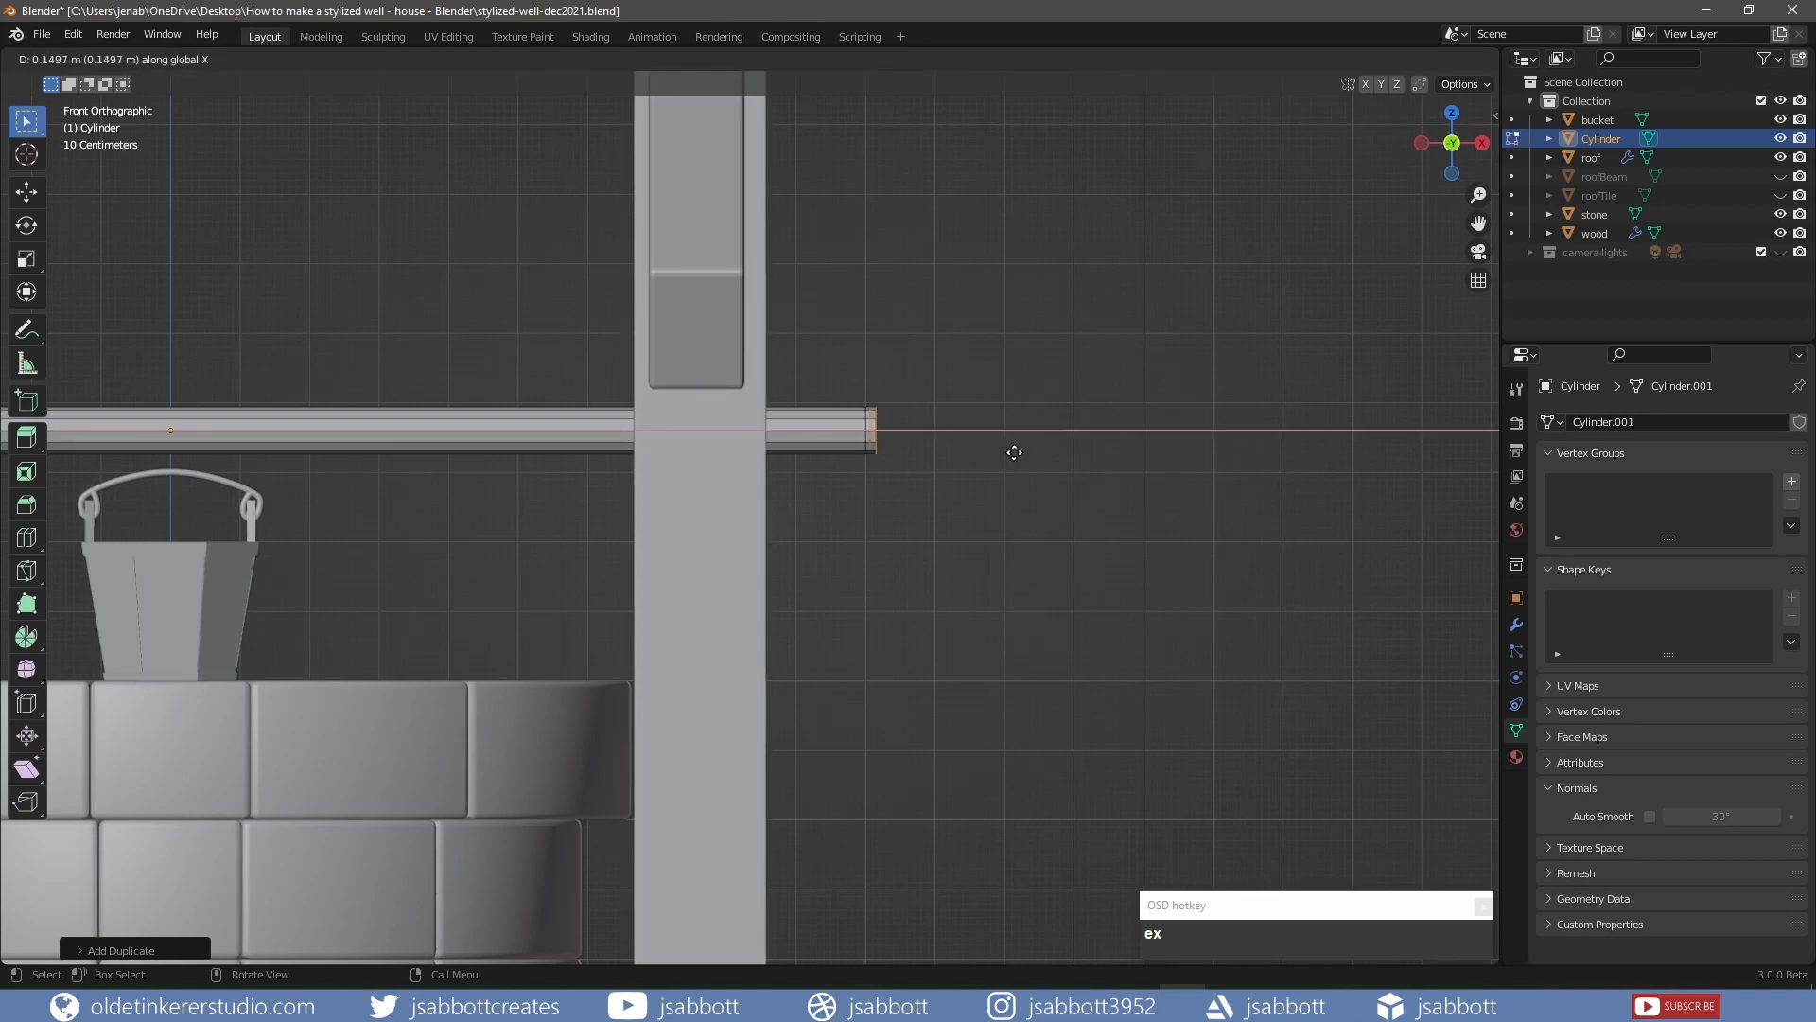
left_click(1017, 453)
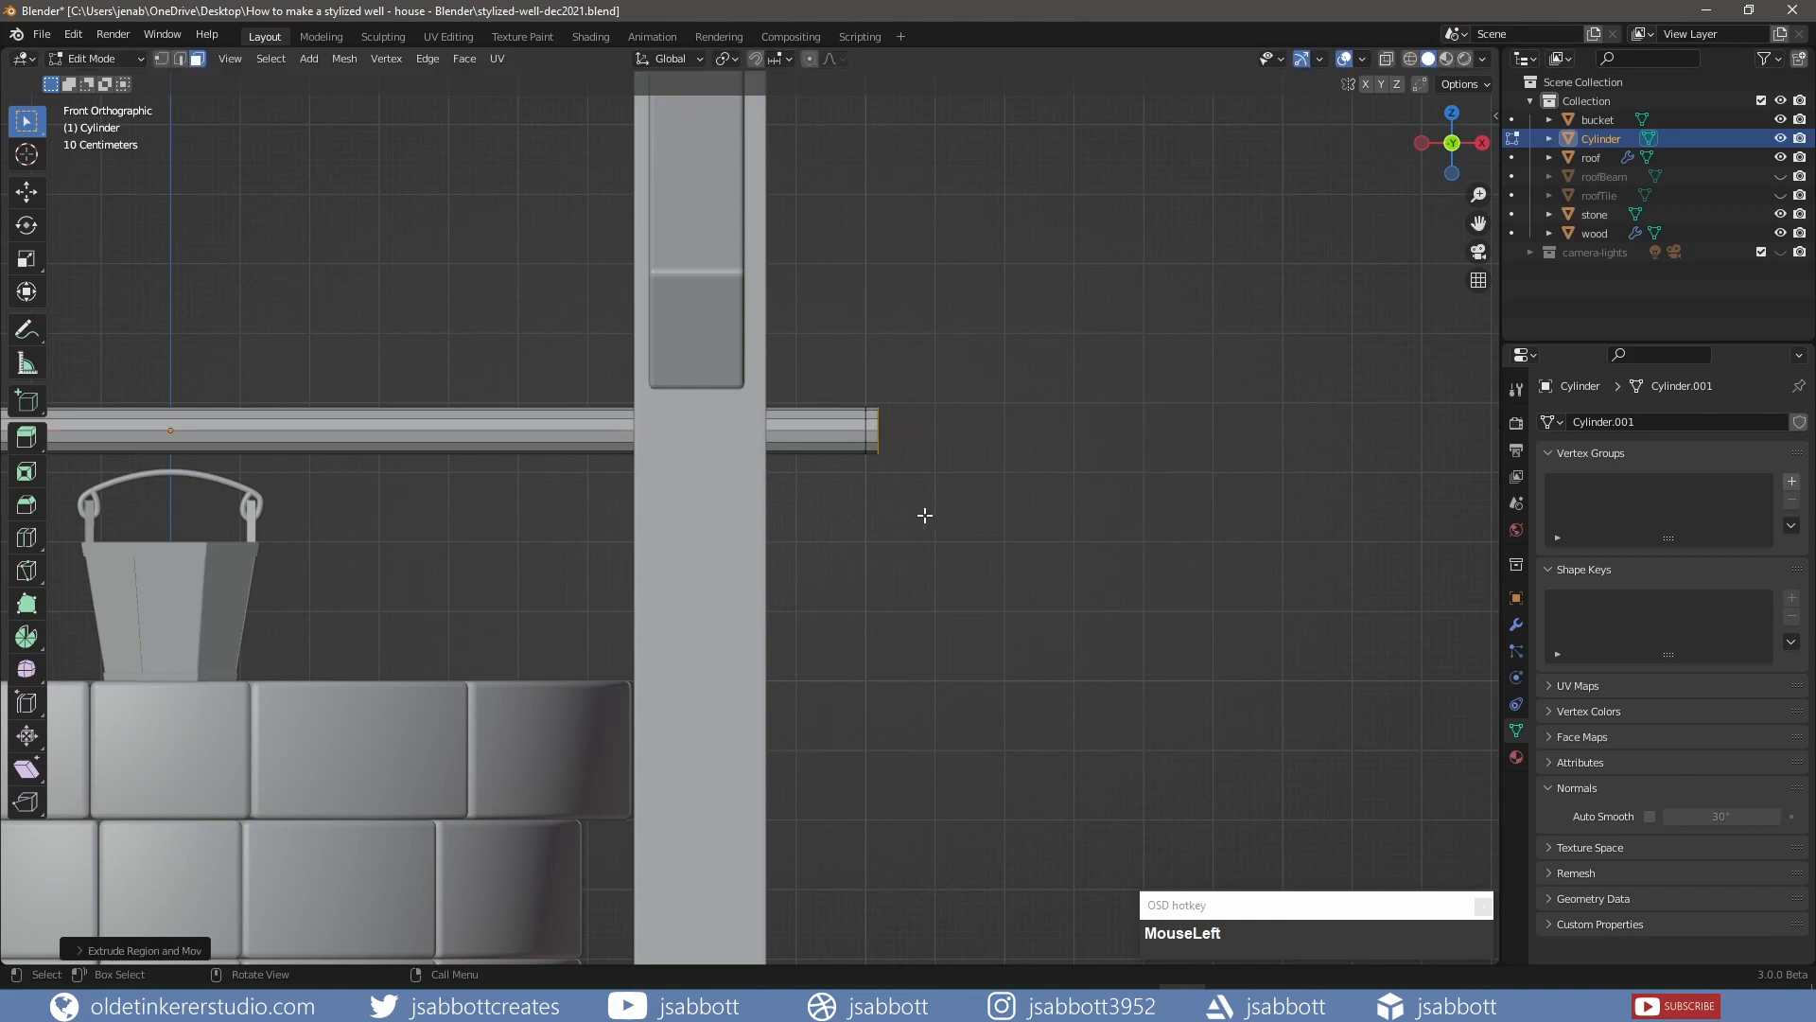
Select the two lowest side faces of the extruded end piece and extrude them downward to form the crank arm
middle_click_drag(924, 511, 861, 401)
left_click(881, 380)
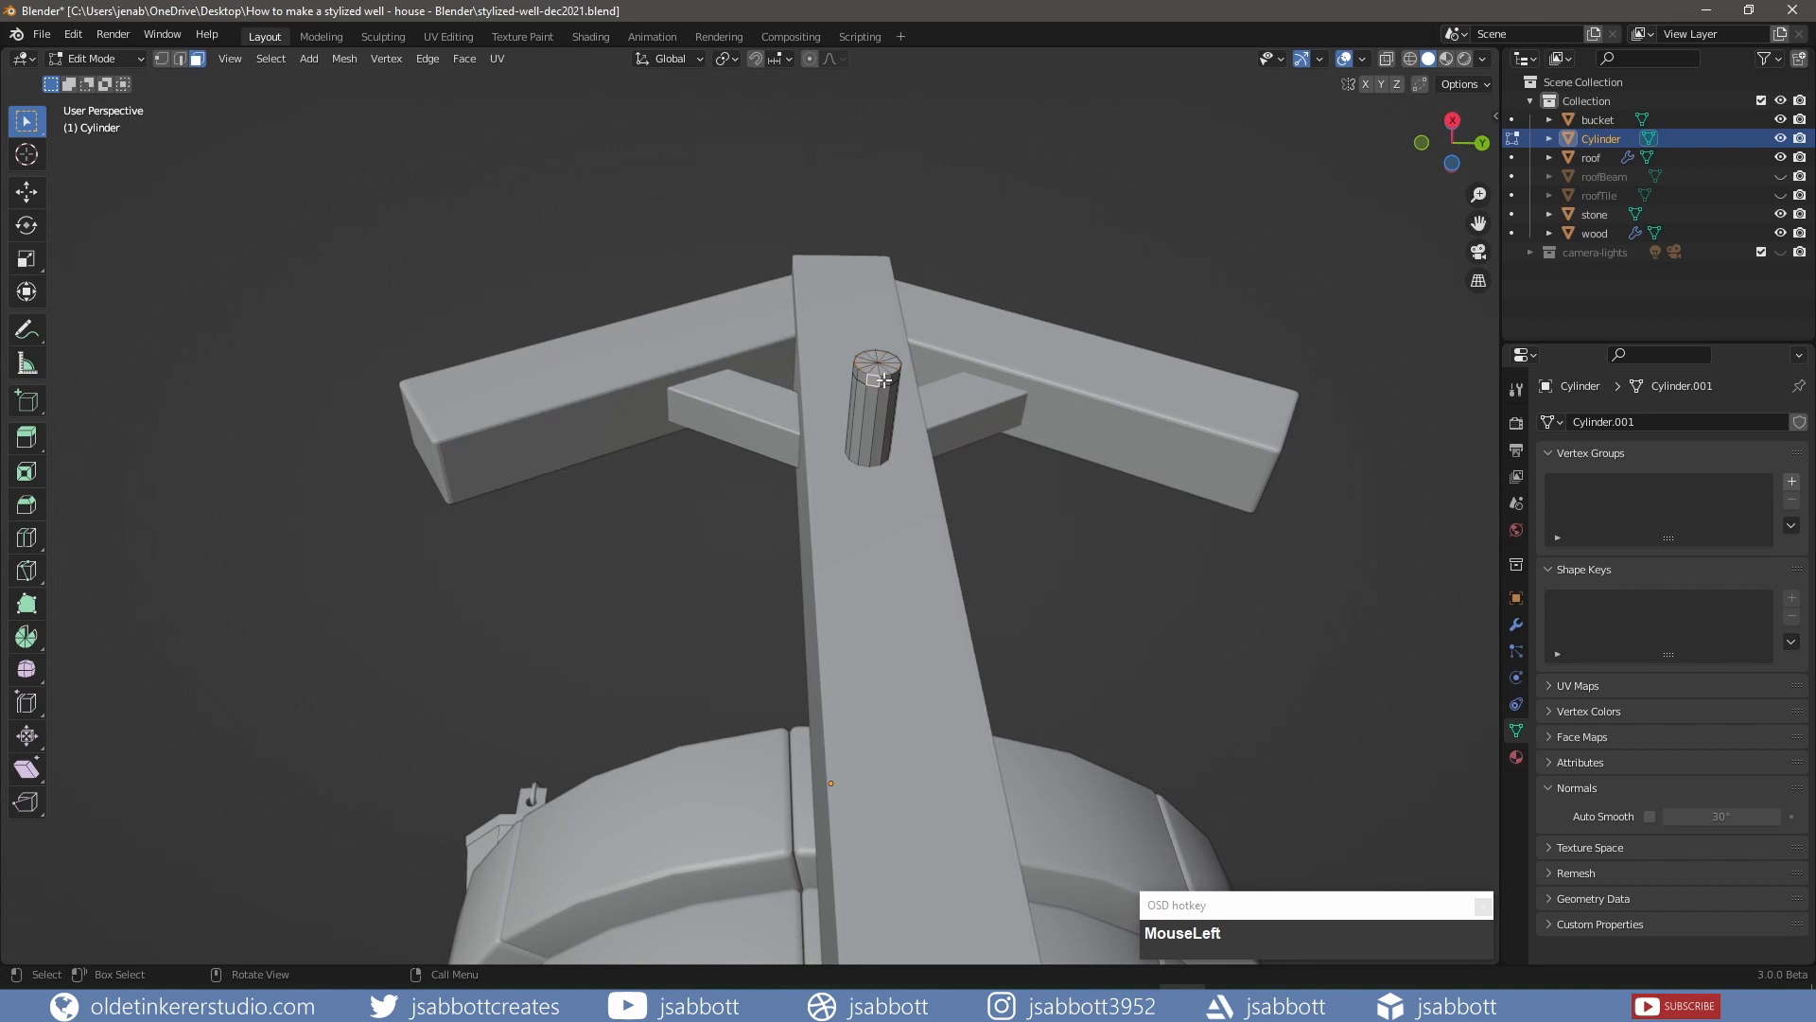
left_click(876, 364, "shift")
key("KP_3")
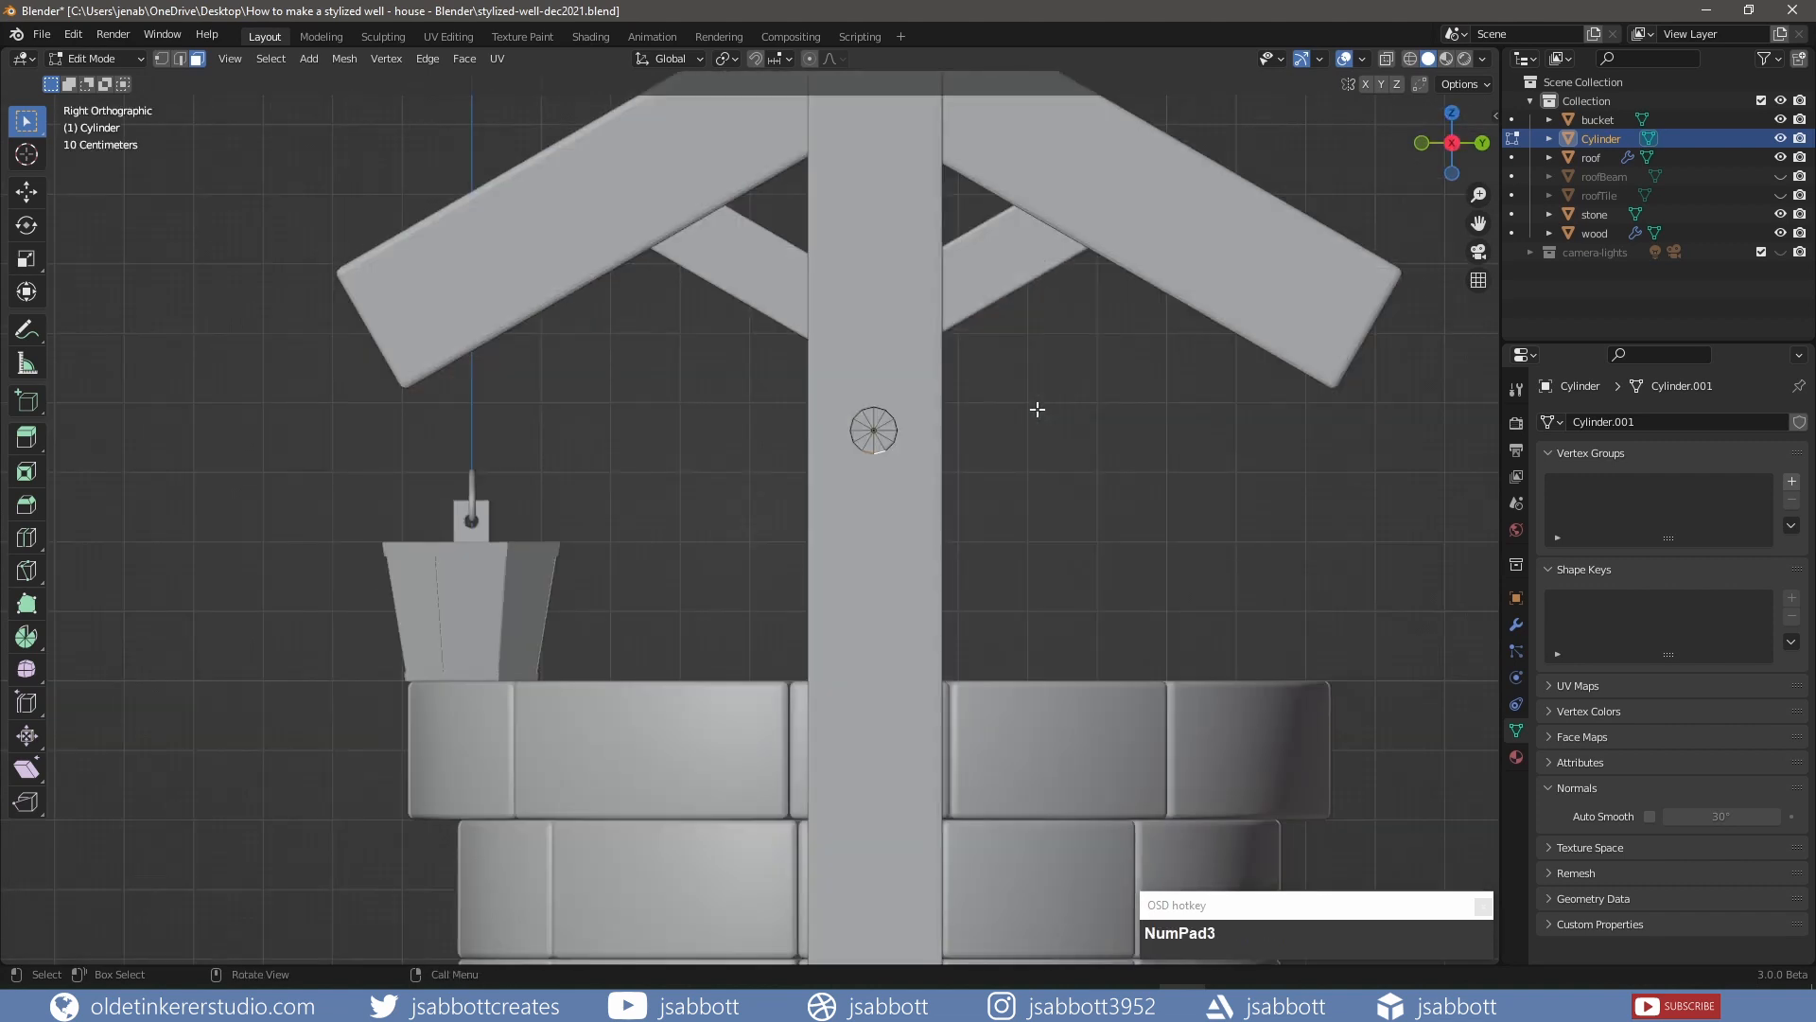
key("e")
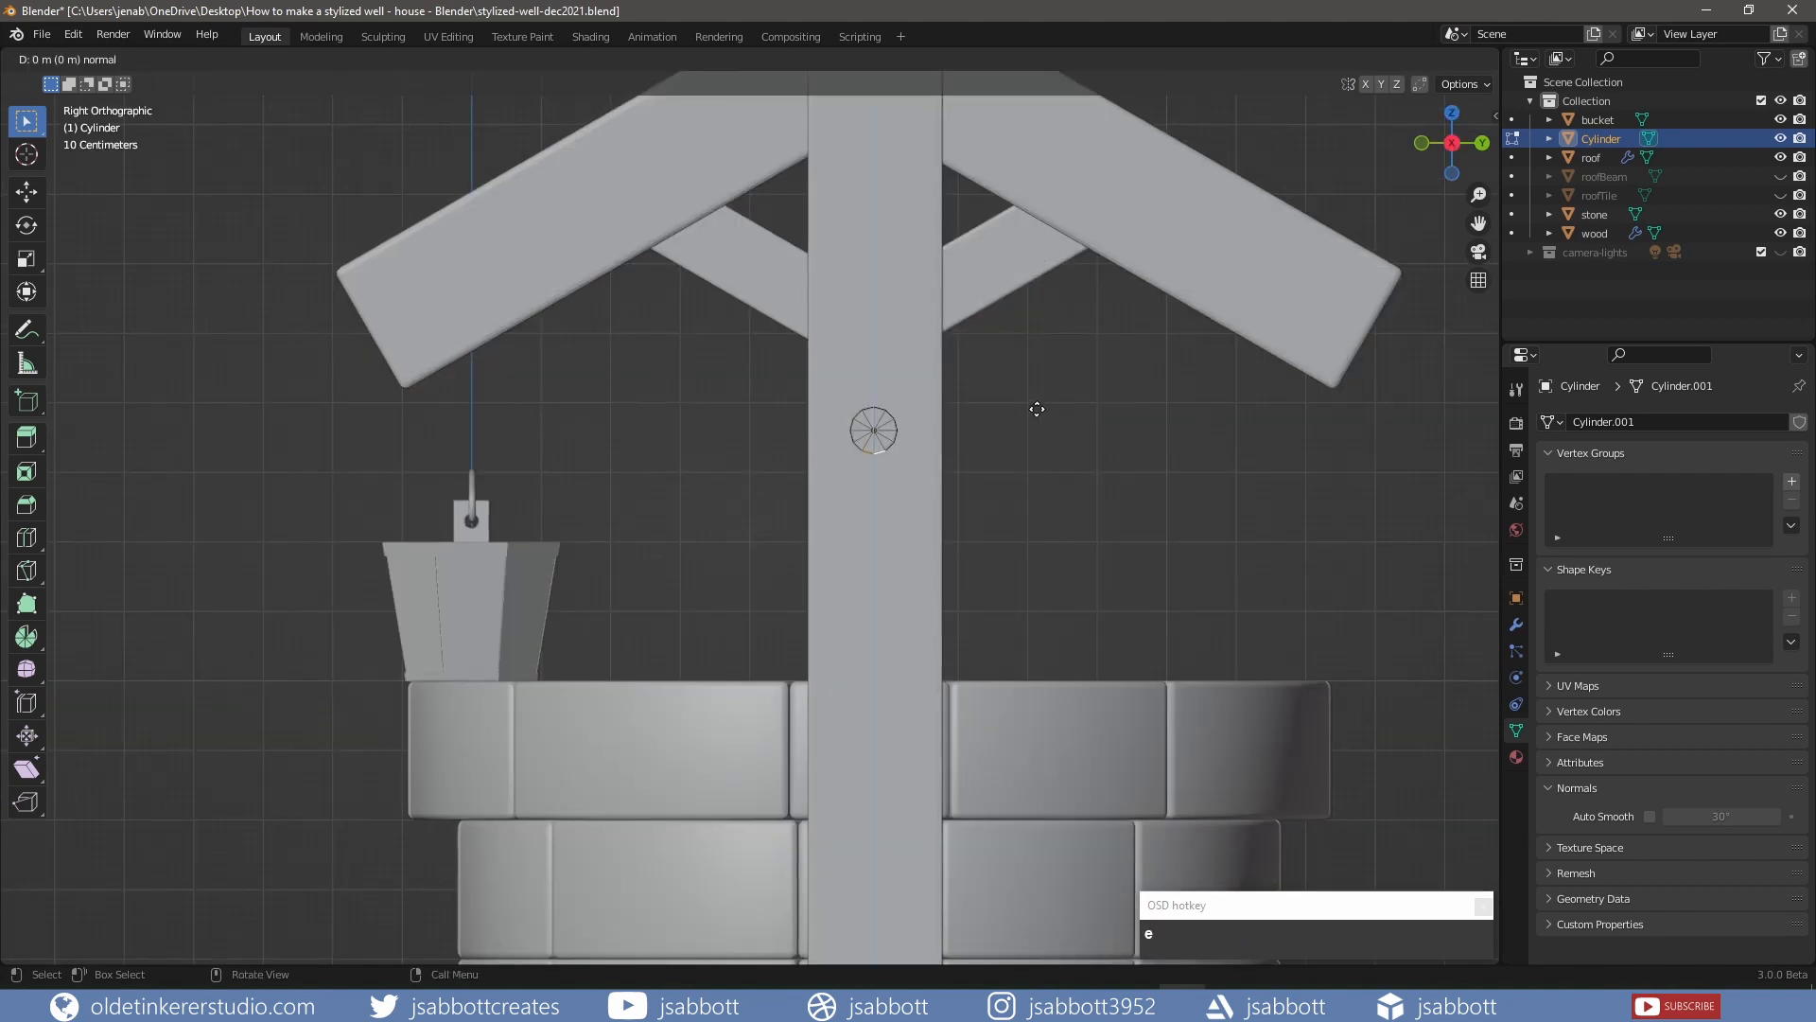
left_click(1035, 545)
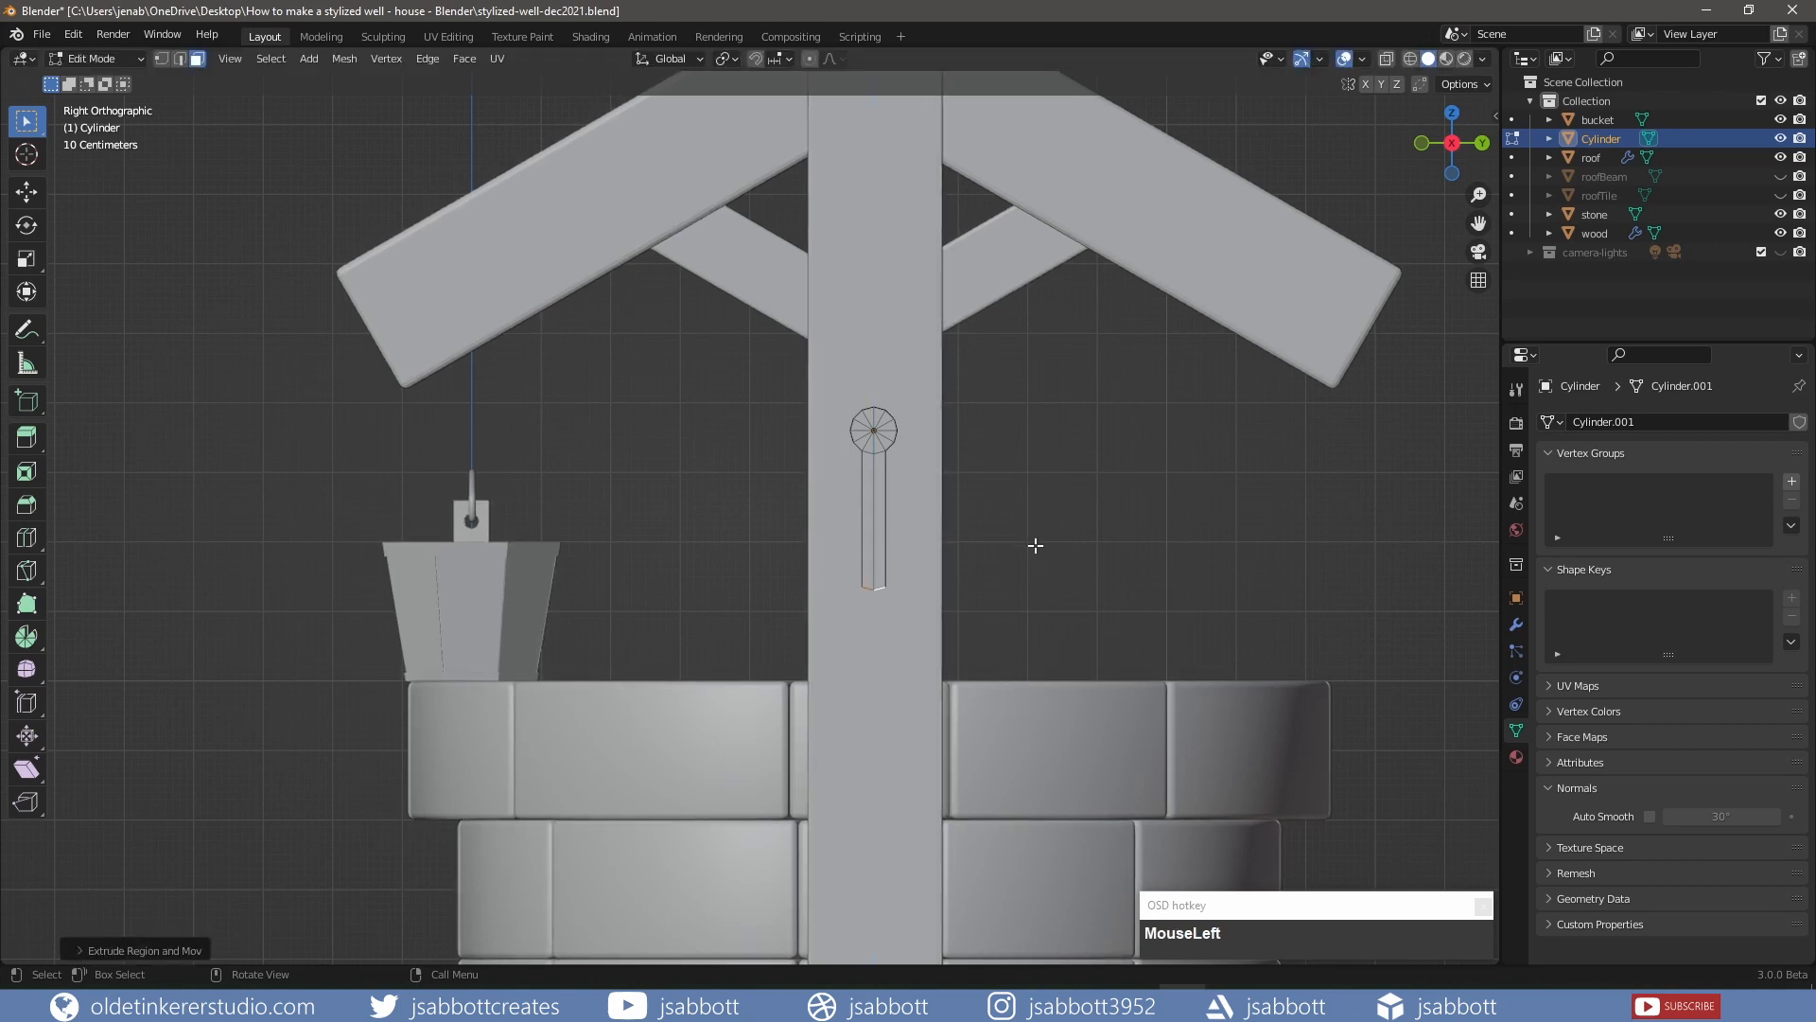
Add a cylinder to the crossbar mesh, rotate it 90° about Y, and raise it along Z to crossbar height
key("KP_1")
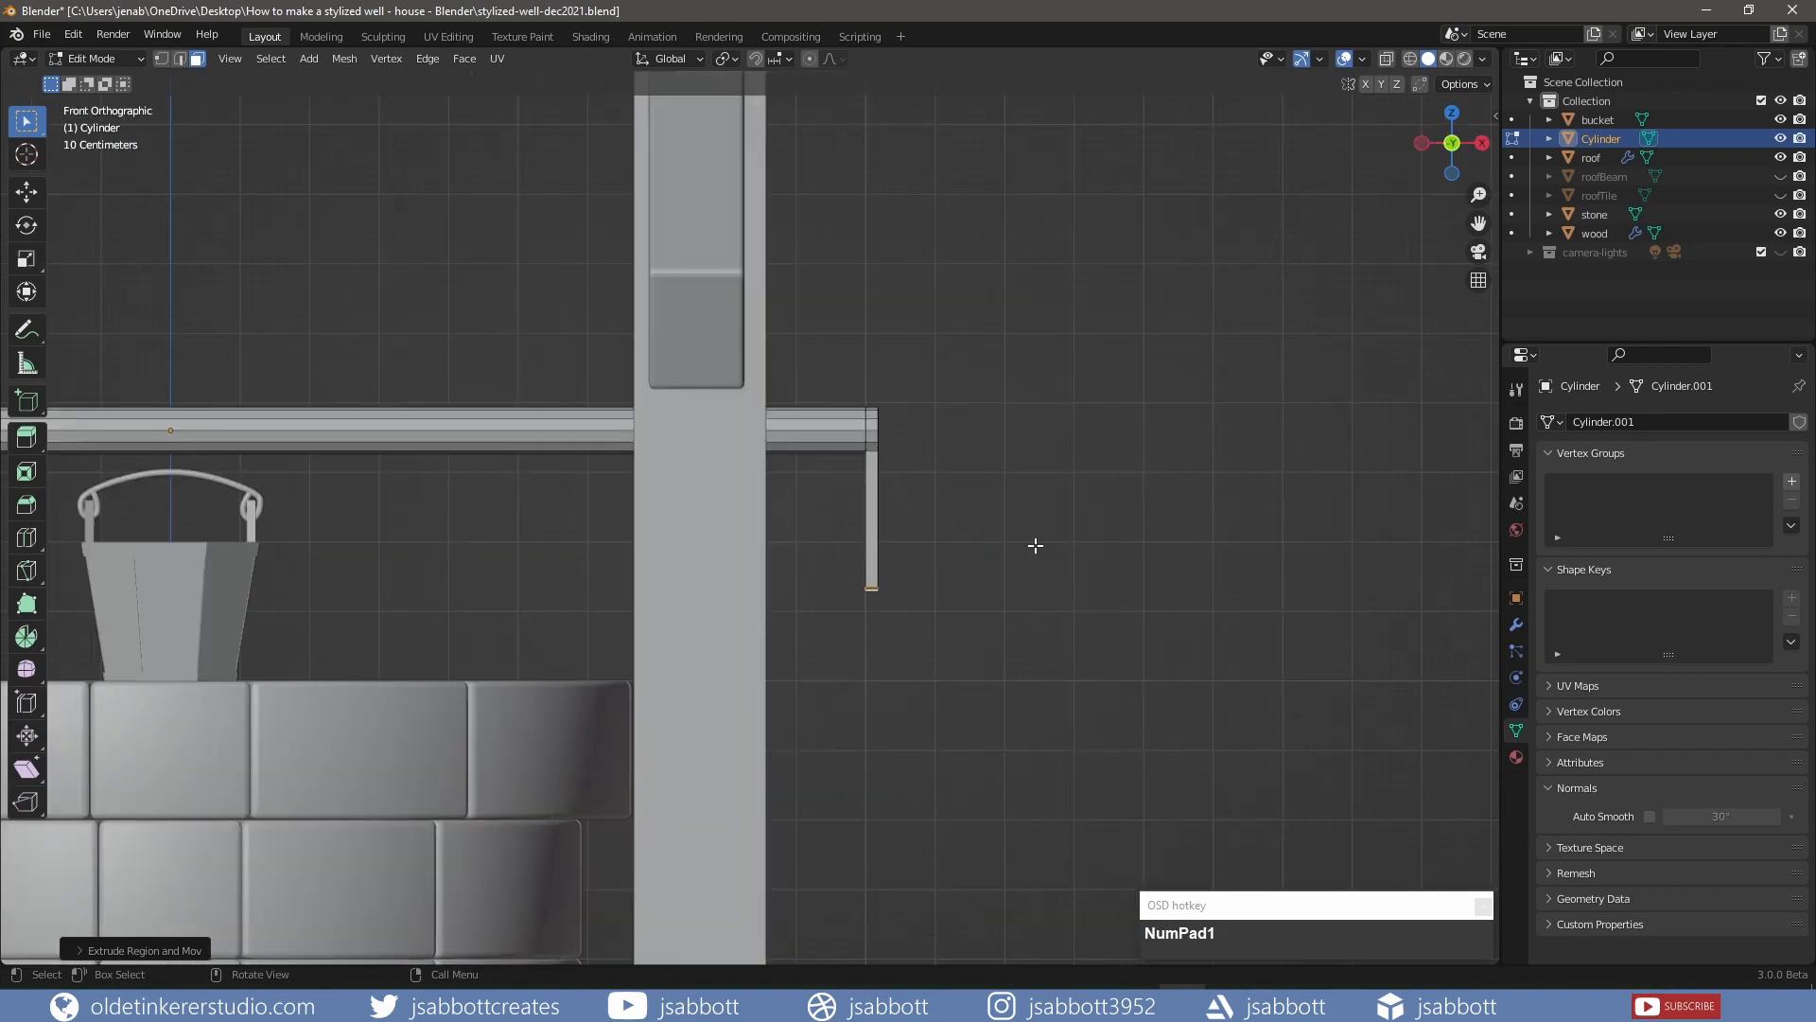
scroll(1035, 545, "down", 6)
middle_click_drag(852, 600, 969, 531, "shift")
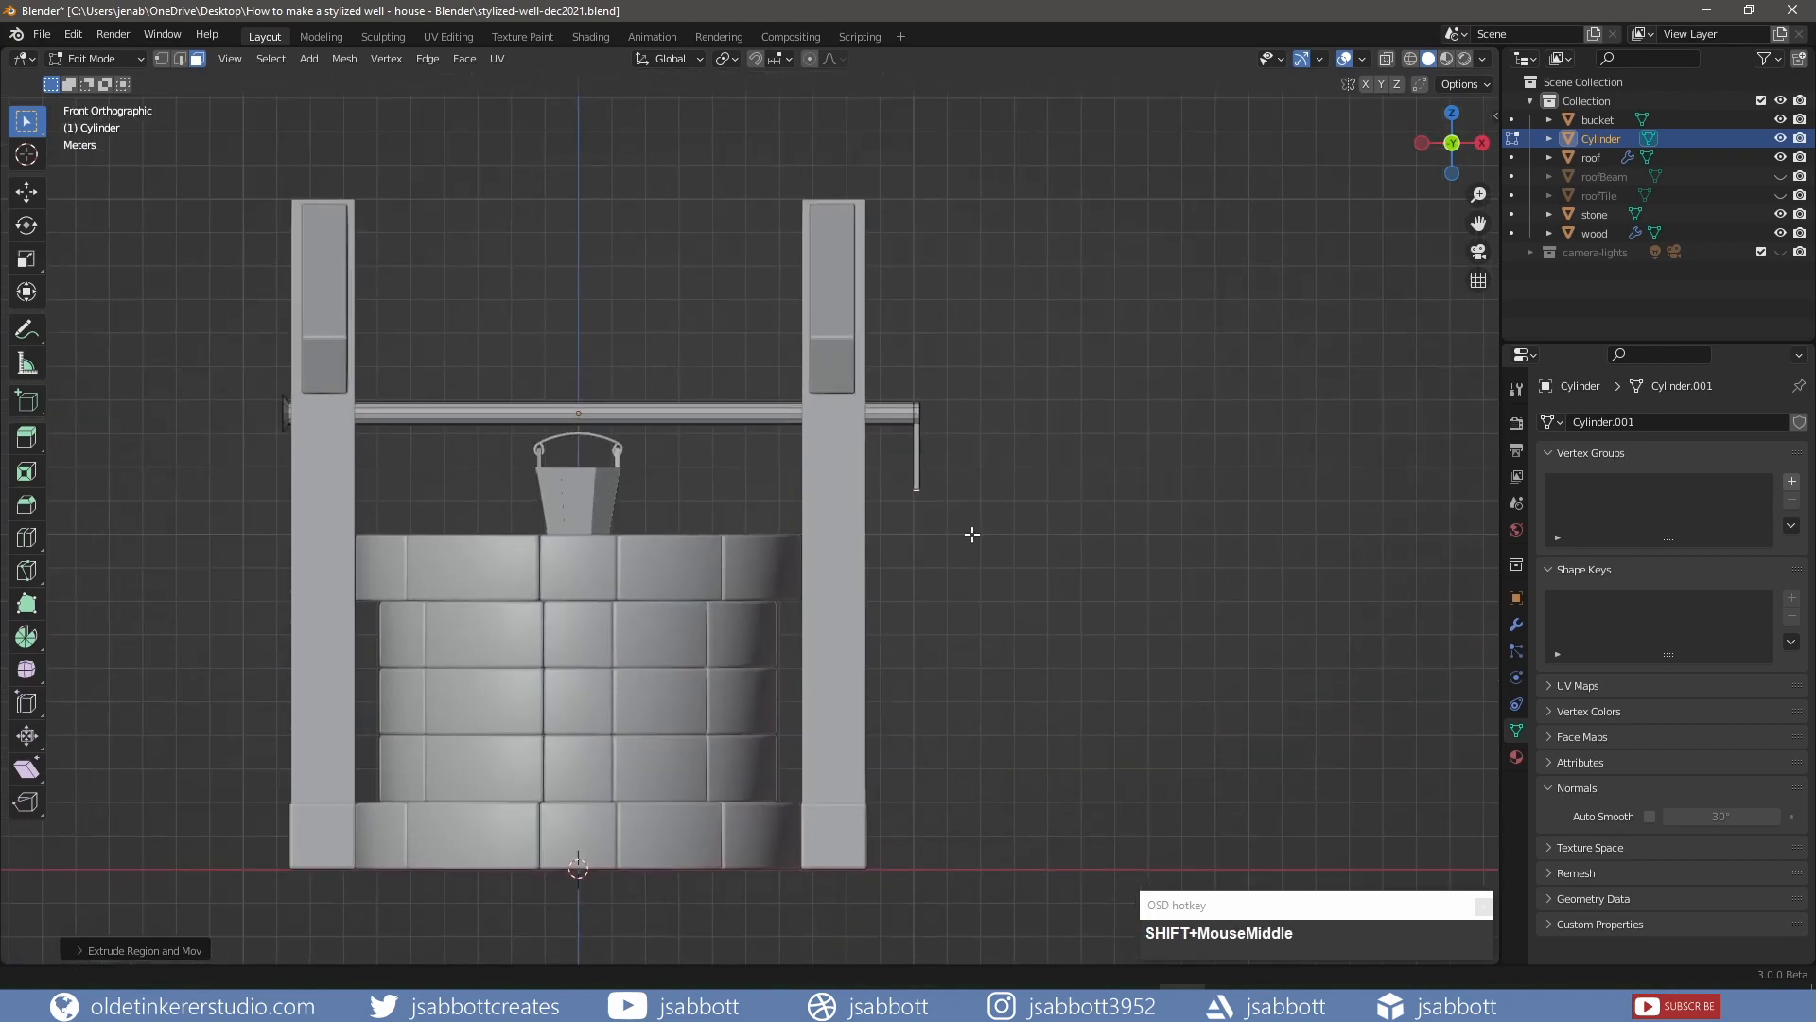
key("shift+a")
left_click(1020, 569)
key("r")
key("y")
key("9")
key("0")
key("Return")
key("g")
key("z")
left_click(1059, 90)
Move the new cylinder along X out beyond the crank arm and scale it down to grip size
key("g")
key("x")
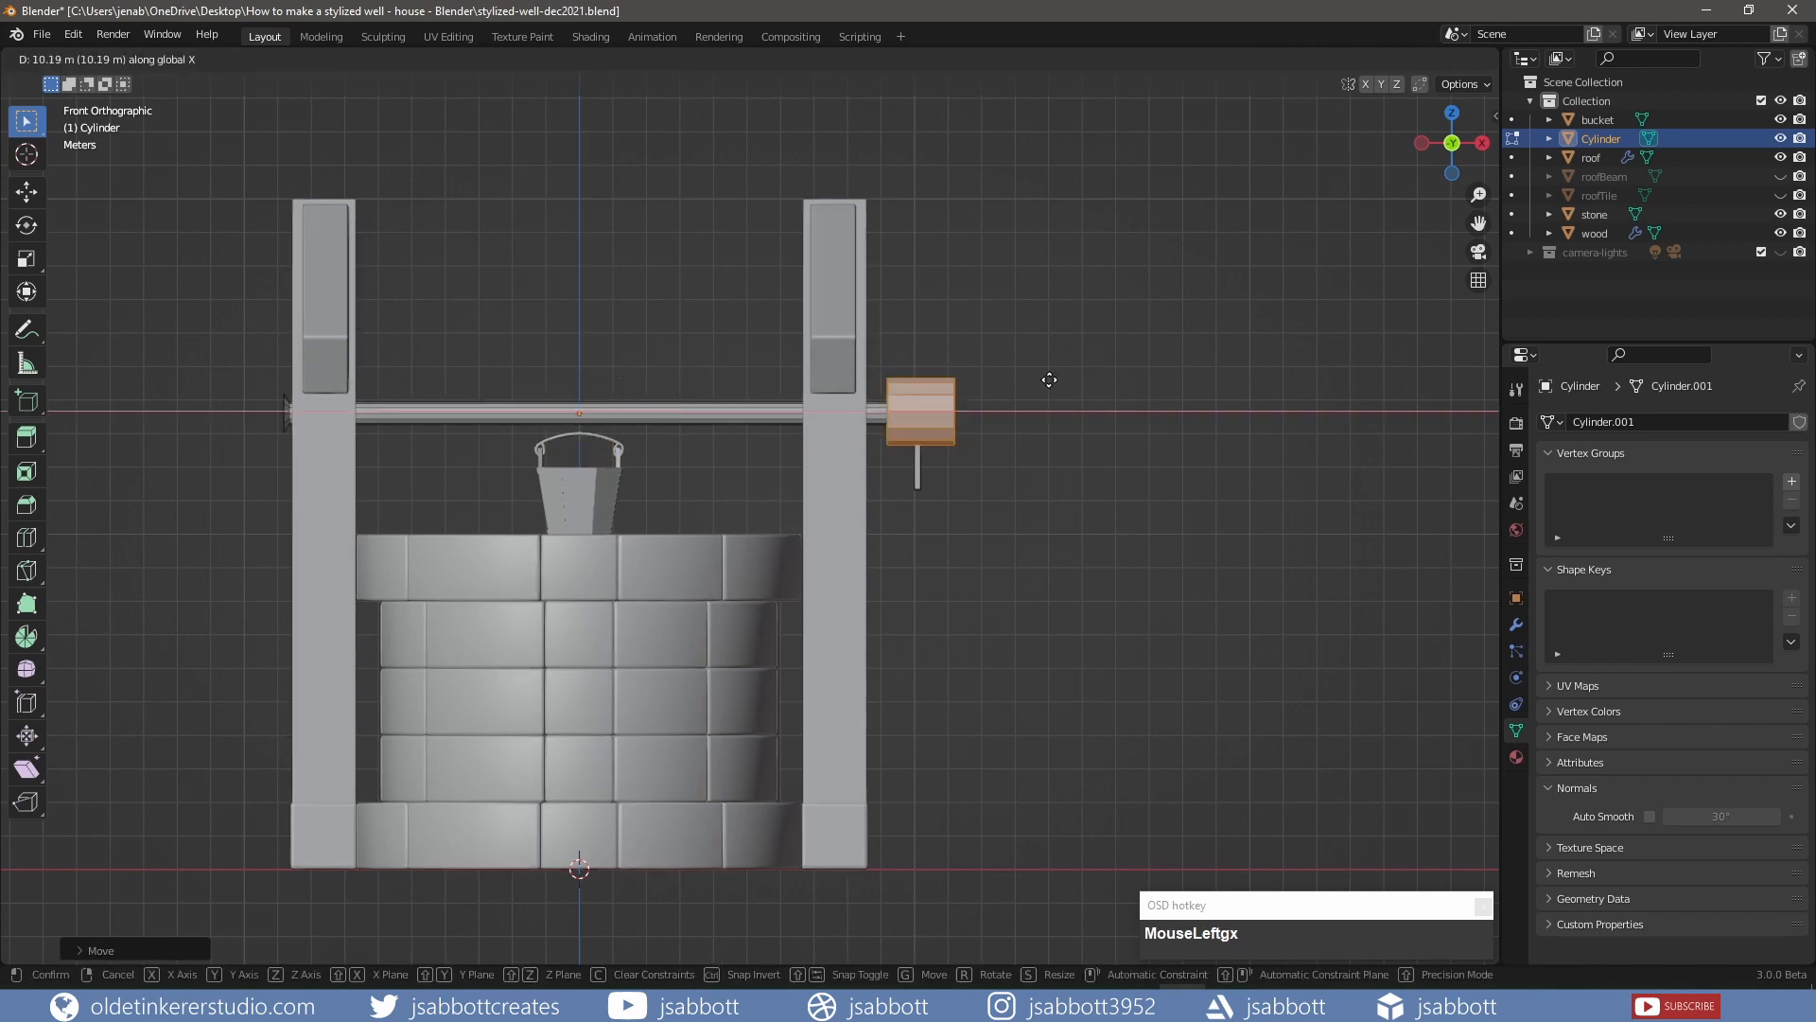
left_click(1135, 412)
key("s")
left_click(1054, 418)
In the right view, align the small cylinder along Y and Z with the lower end of the crank arm
key("KP_3")
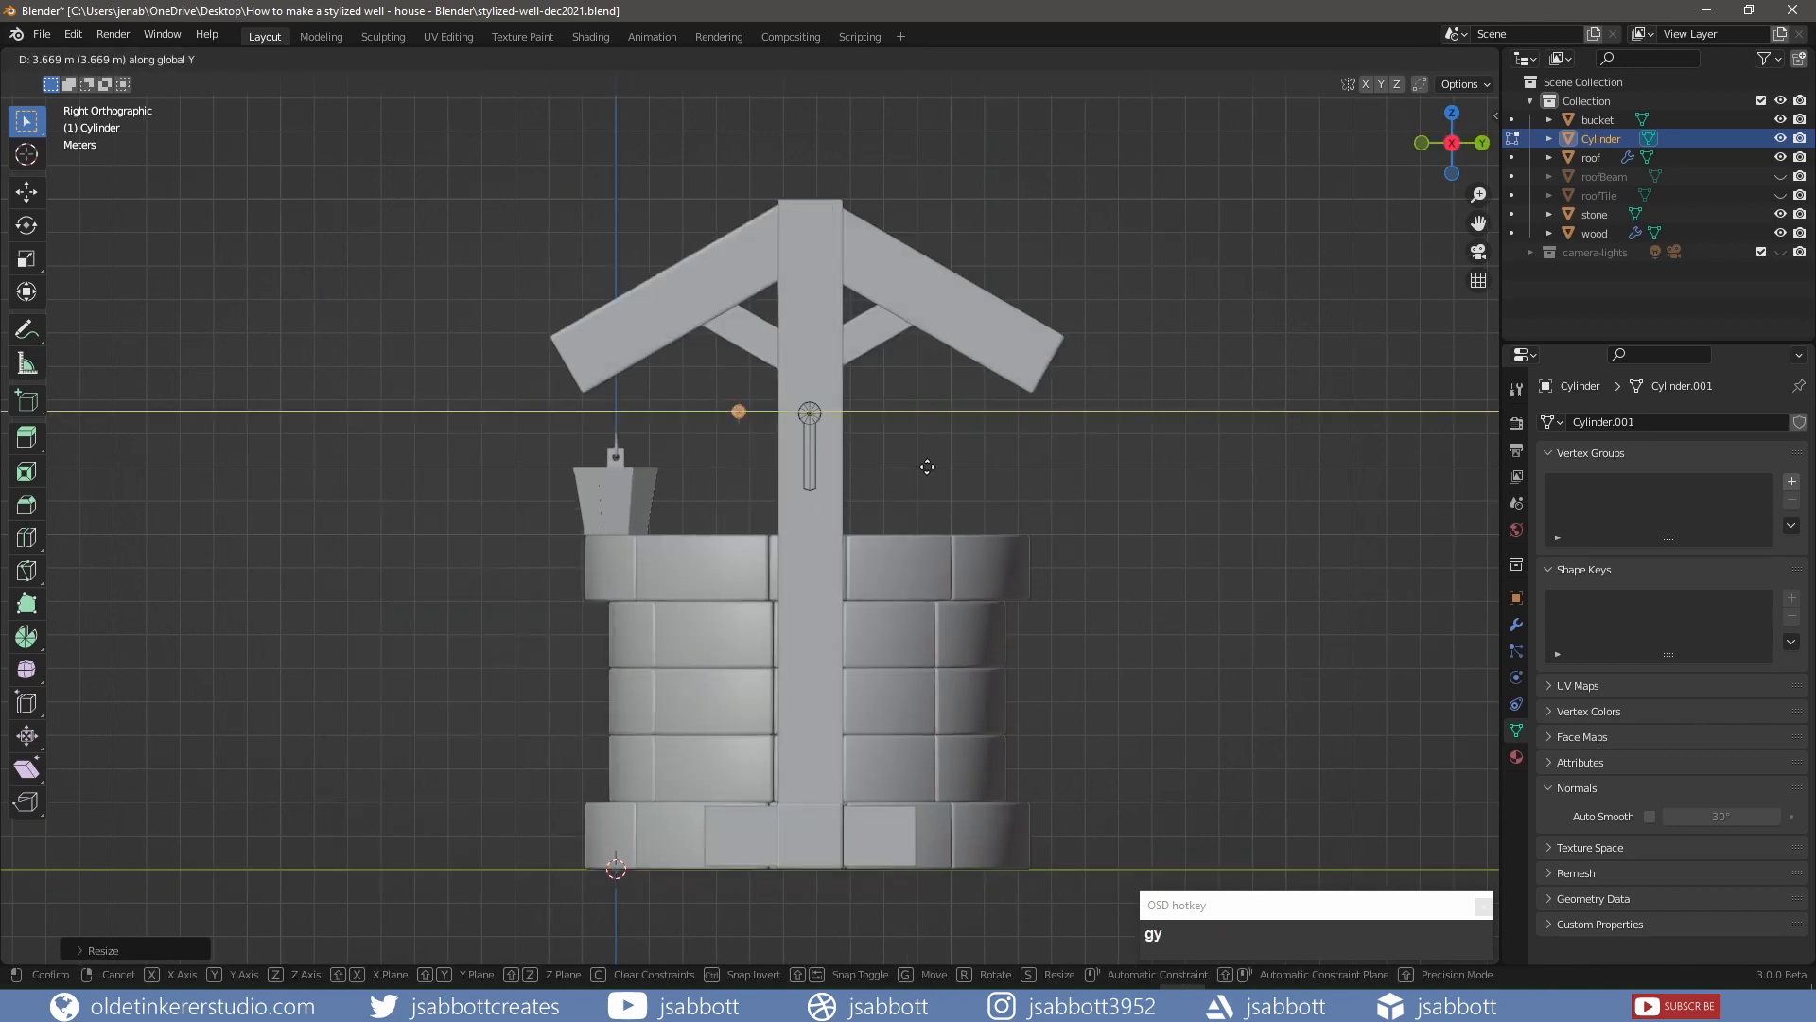
key("Tab")
key("g")
key("z")
left_click(1001, 531)
scroll(1001, 531, "up", 6)
middle_click_drag(994, 422, 932, 475, "shift")
scroll(984, 458, "up", 1)
key("g")
key("y")
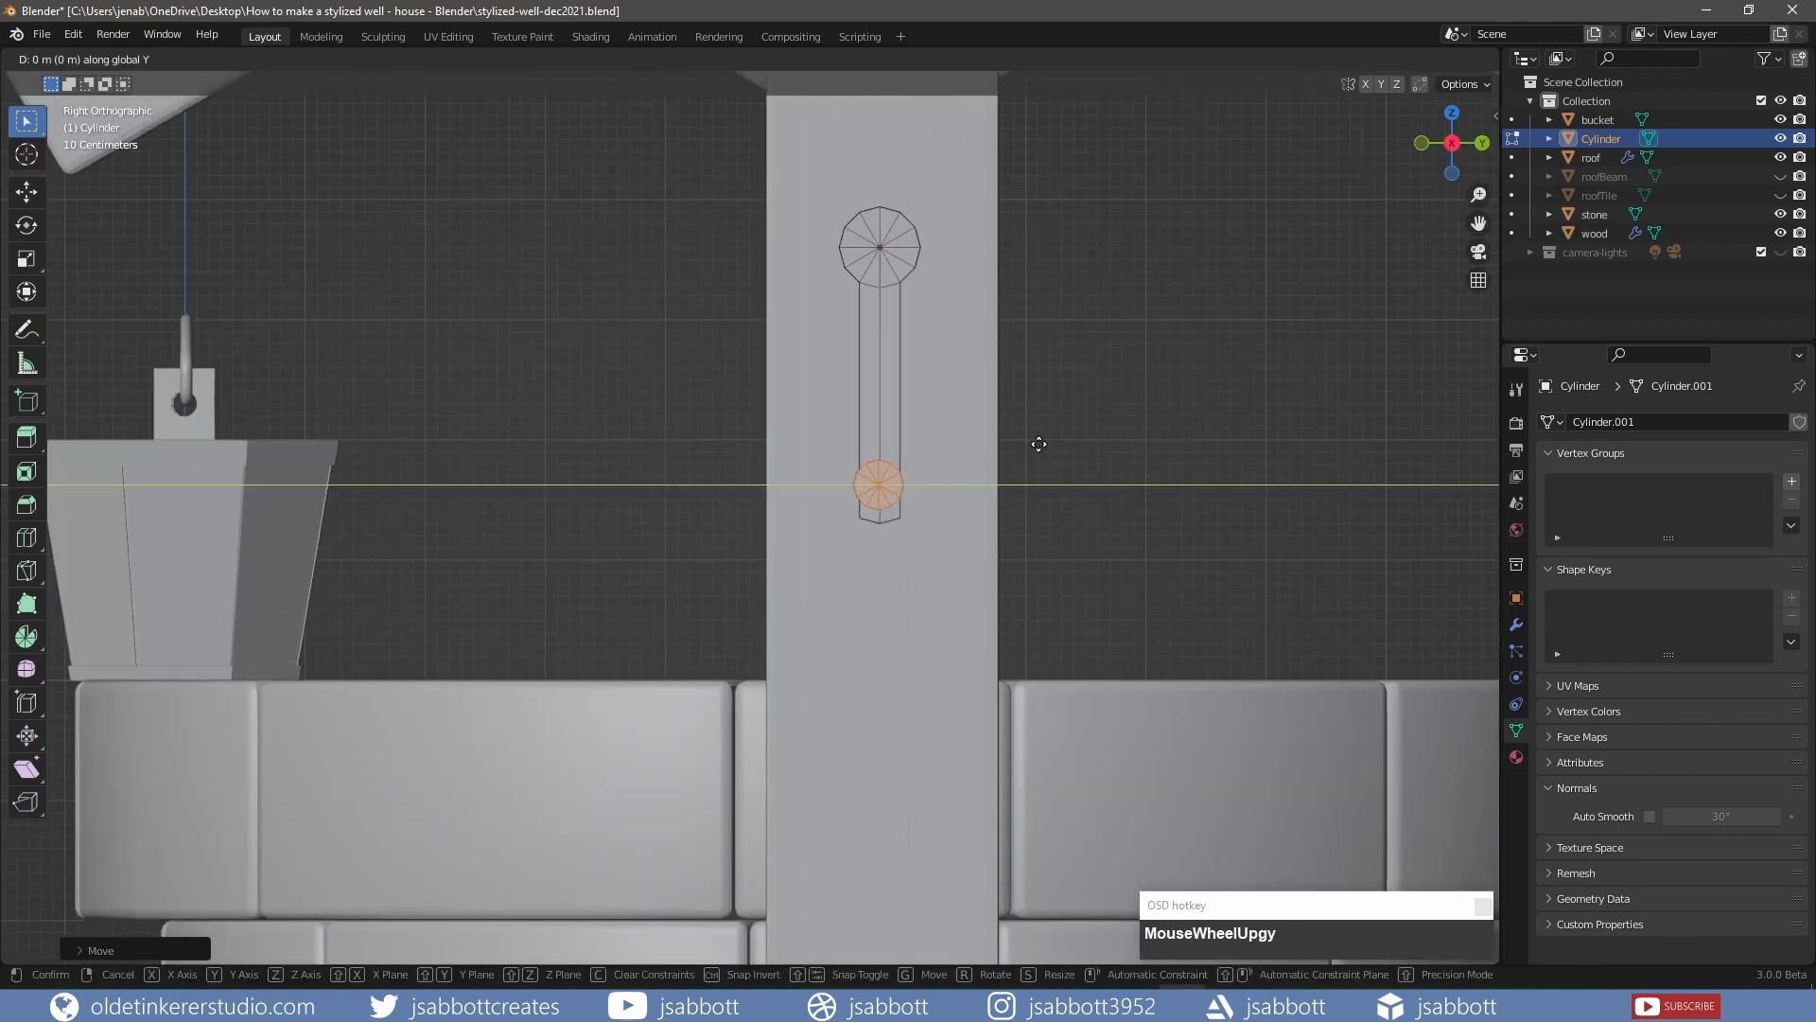
left_click(1060, 440)
In the front view, slim the grip cylinder by scaling it on every axis except X
middle_click_drag(755, 490, 709, 482)
key("KP_1")
key("s")
key("shift+x")
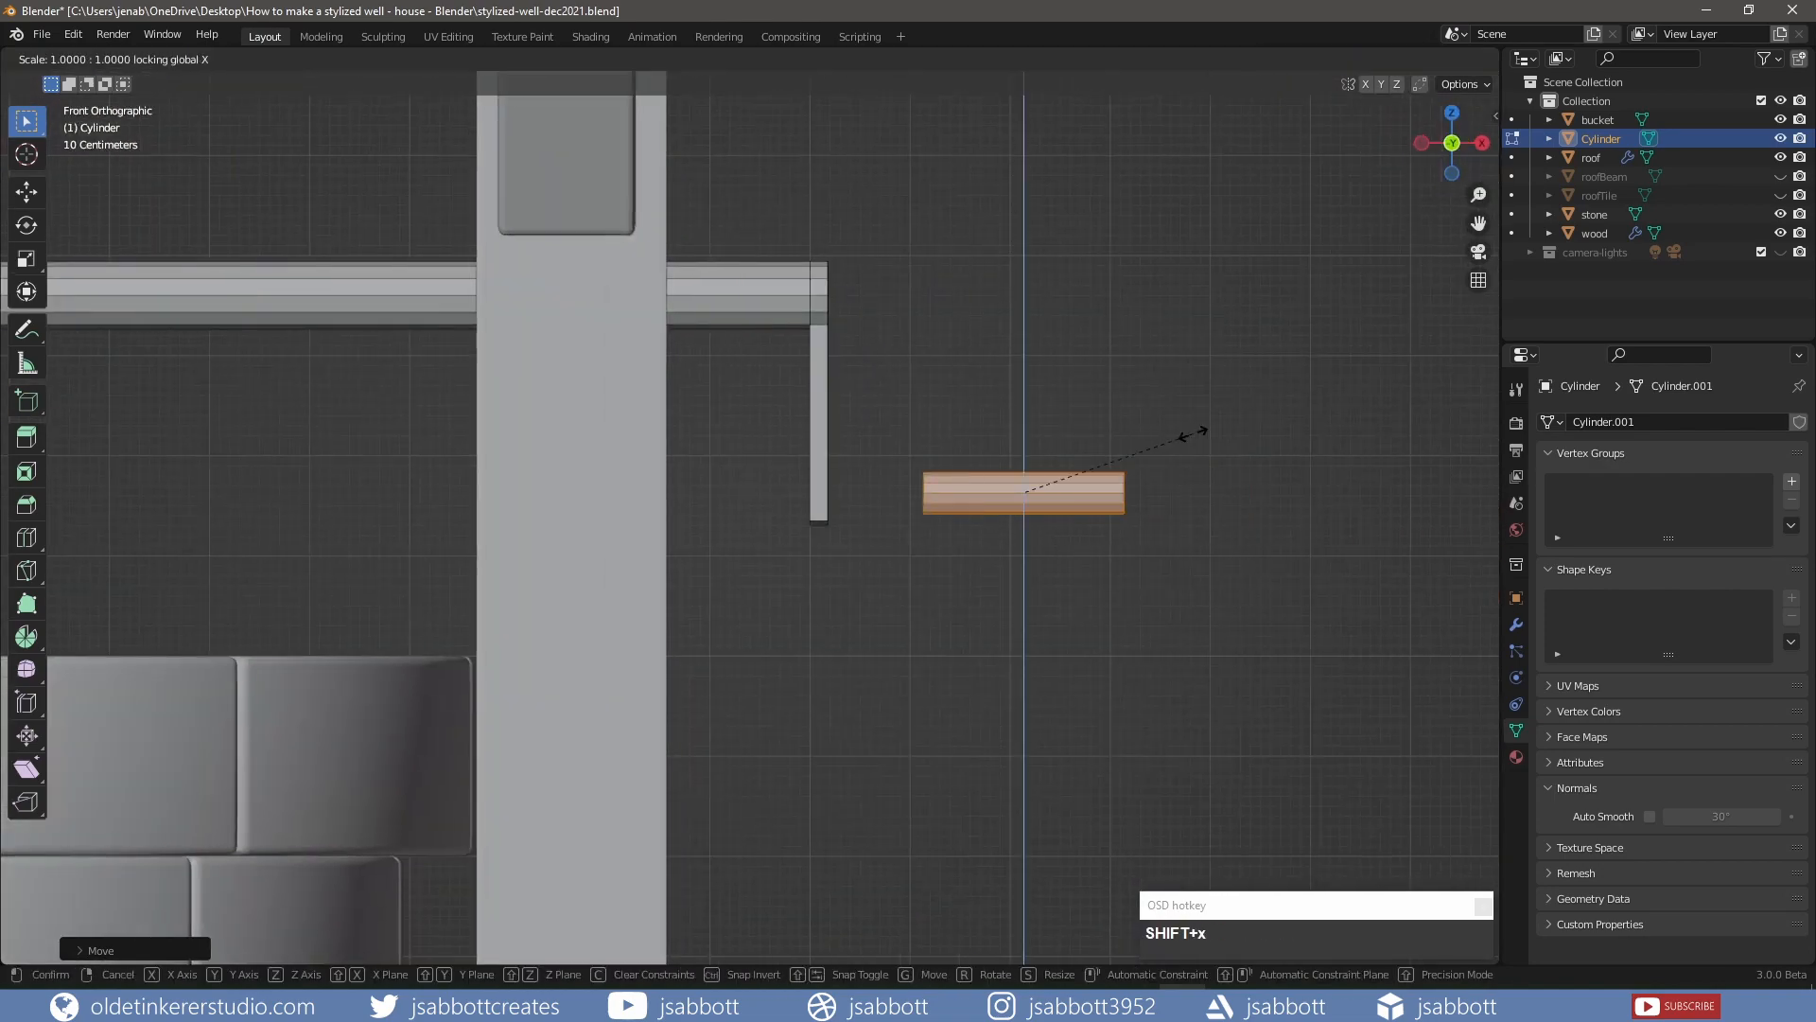
left_click(1077, 448)
Adjust the grip's length along X and move it along X to meet the crank arm's lower end
key("s")
key("x")
left_click(1098, 458)
key("g")
key("x")
left_click(953, 456)
key("KP_3")
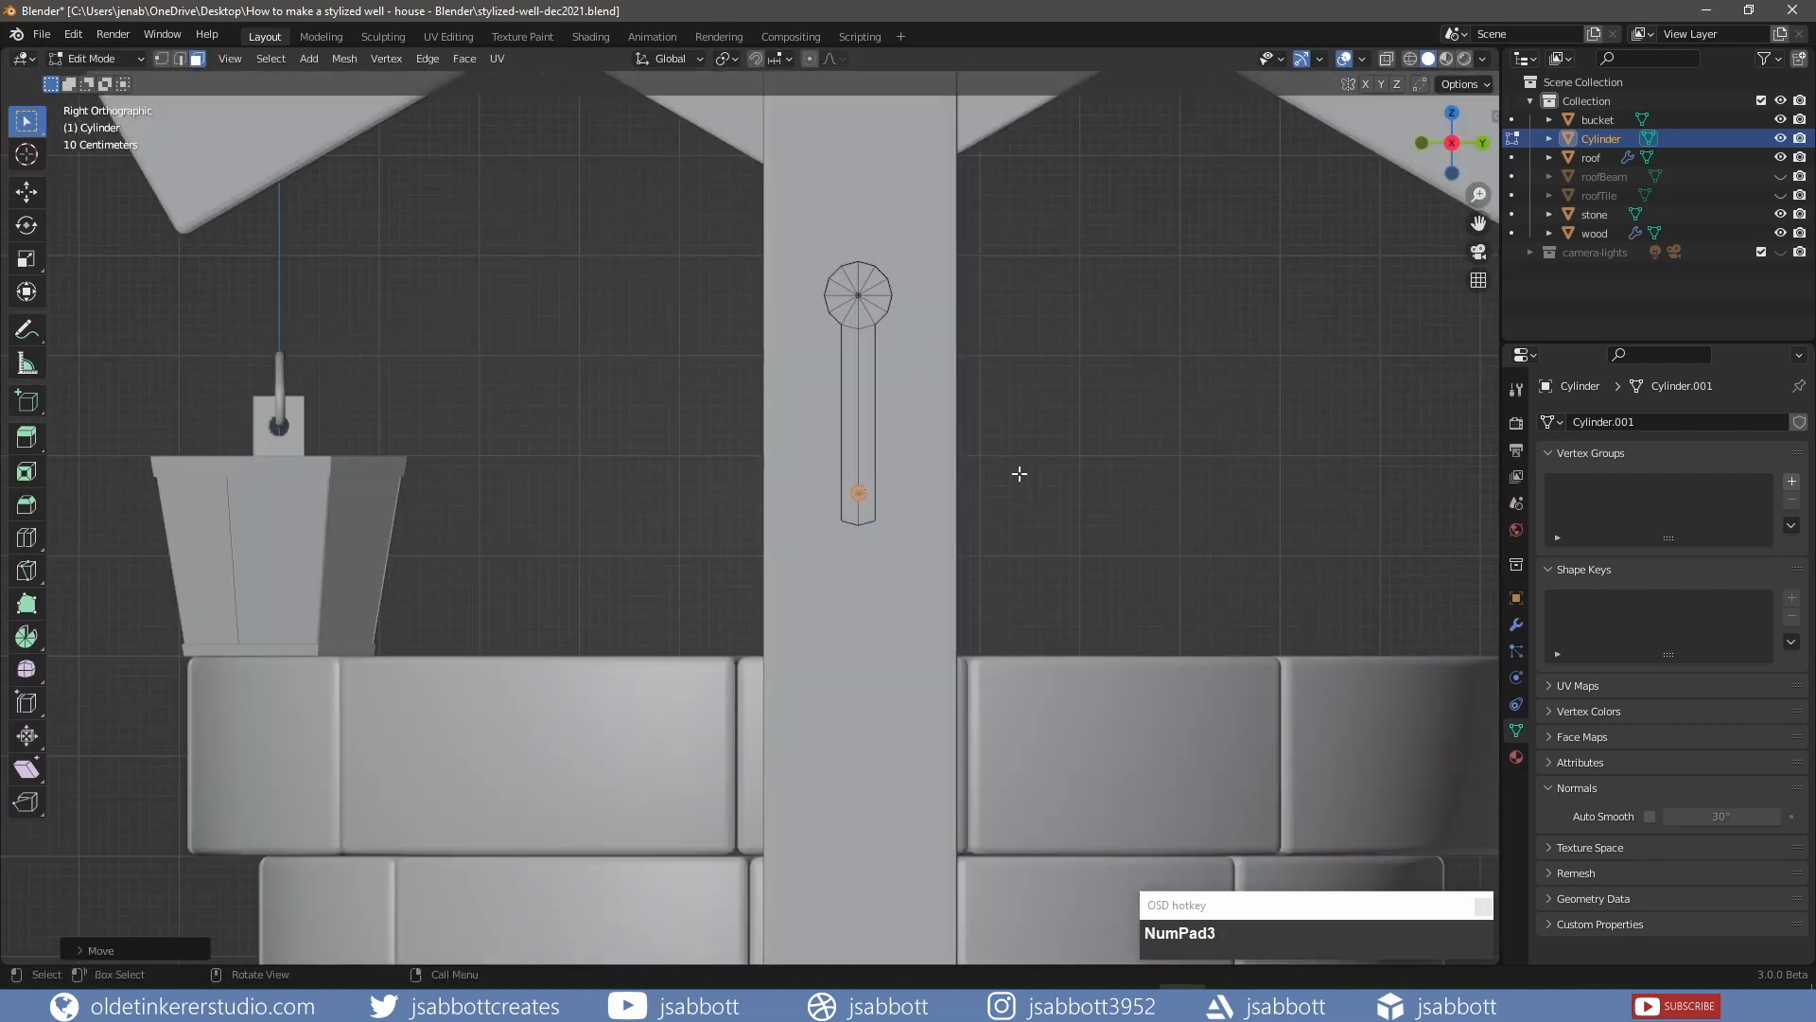
key("s")
key("shift+x")
right_click(1135, 454)
middle_click_drag(1135, 454, 1083, 499, "alt")
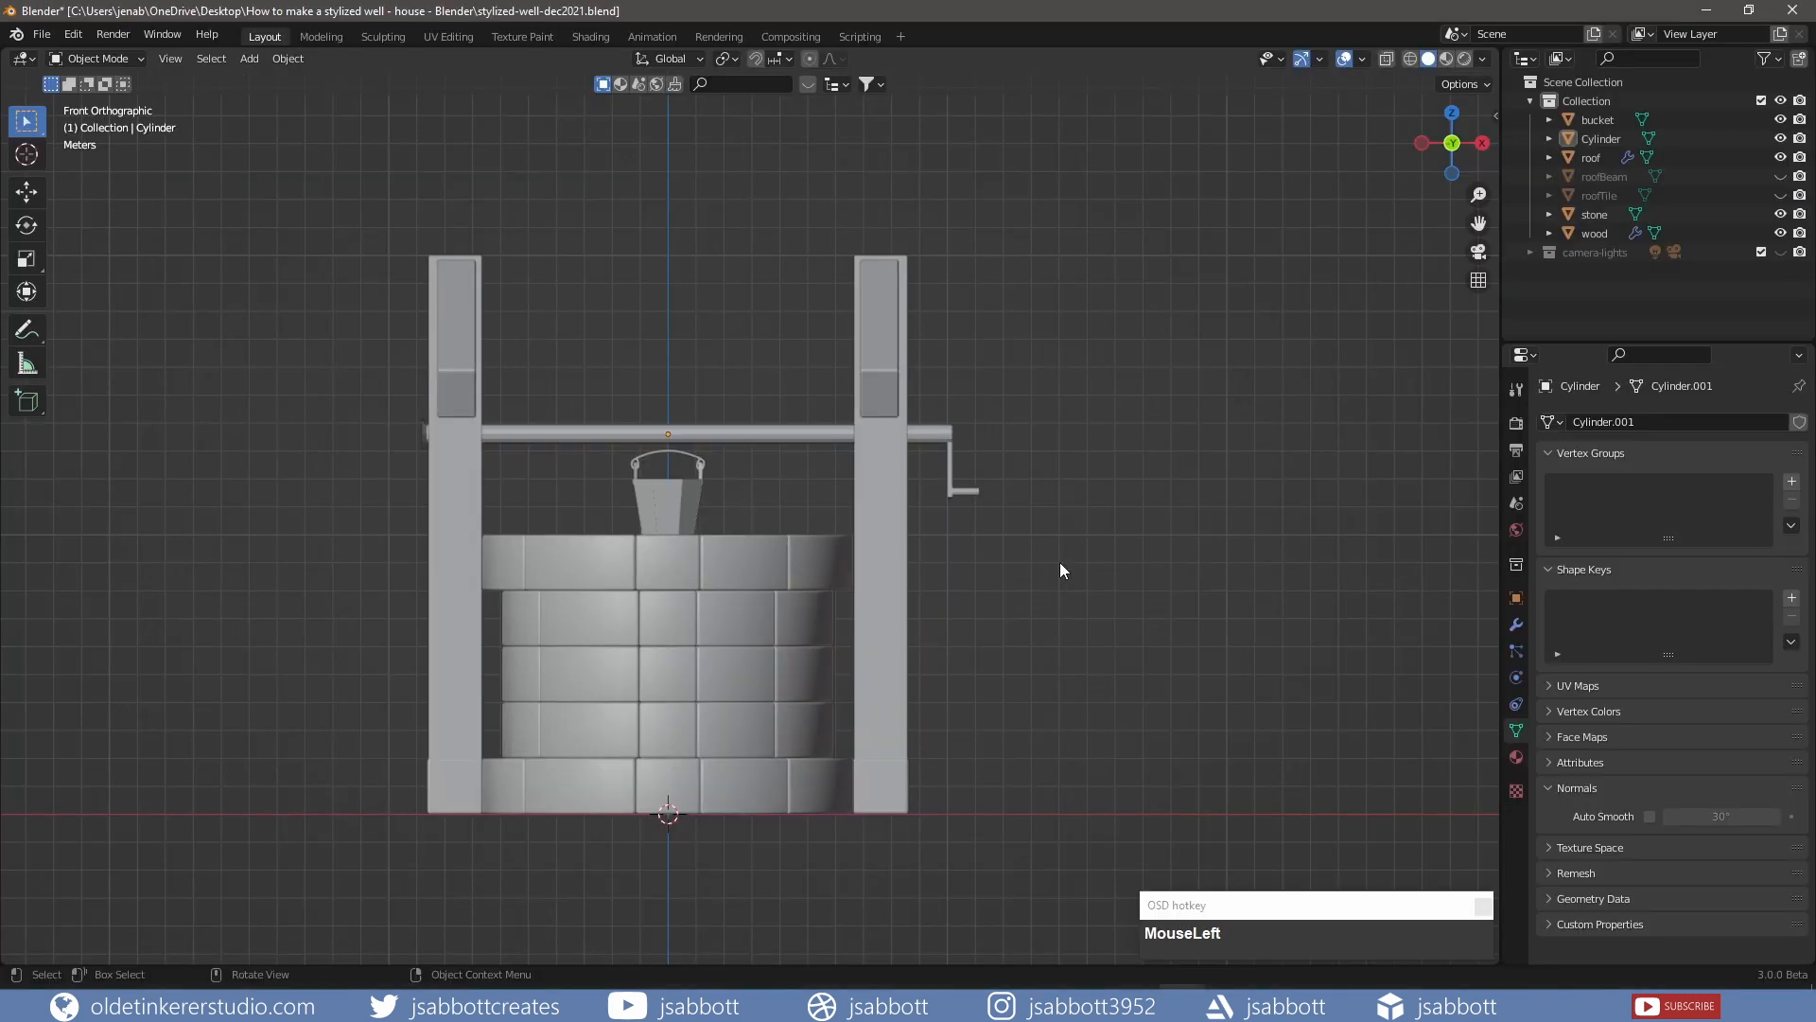
Add an Archemedean curve spiral to the scene for the rope
key("shift+a")
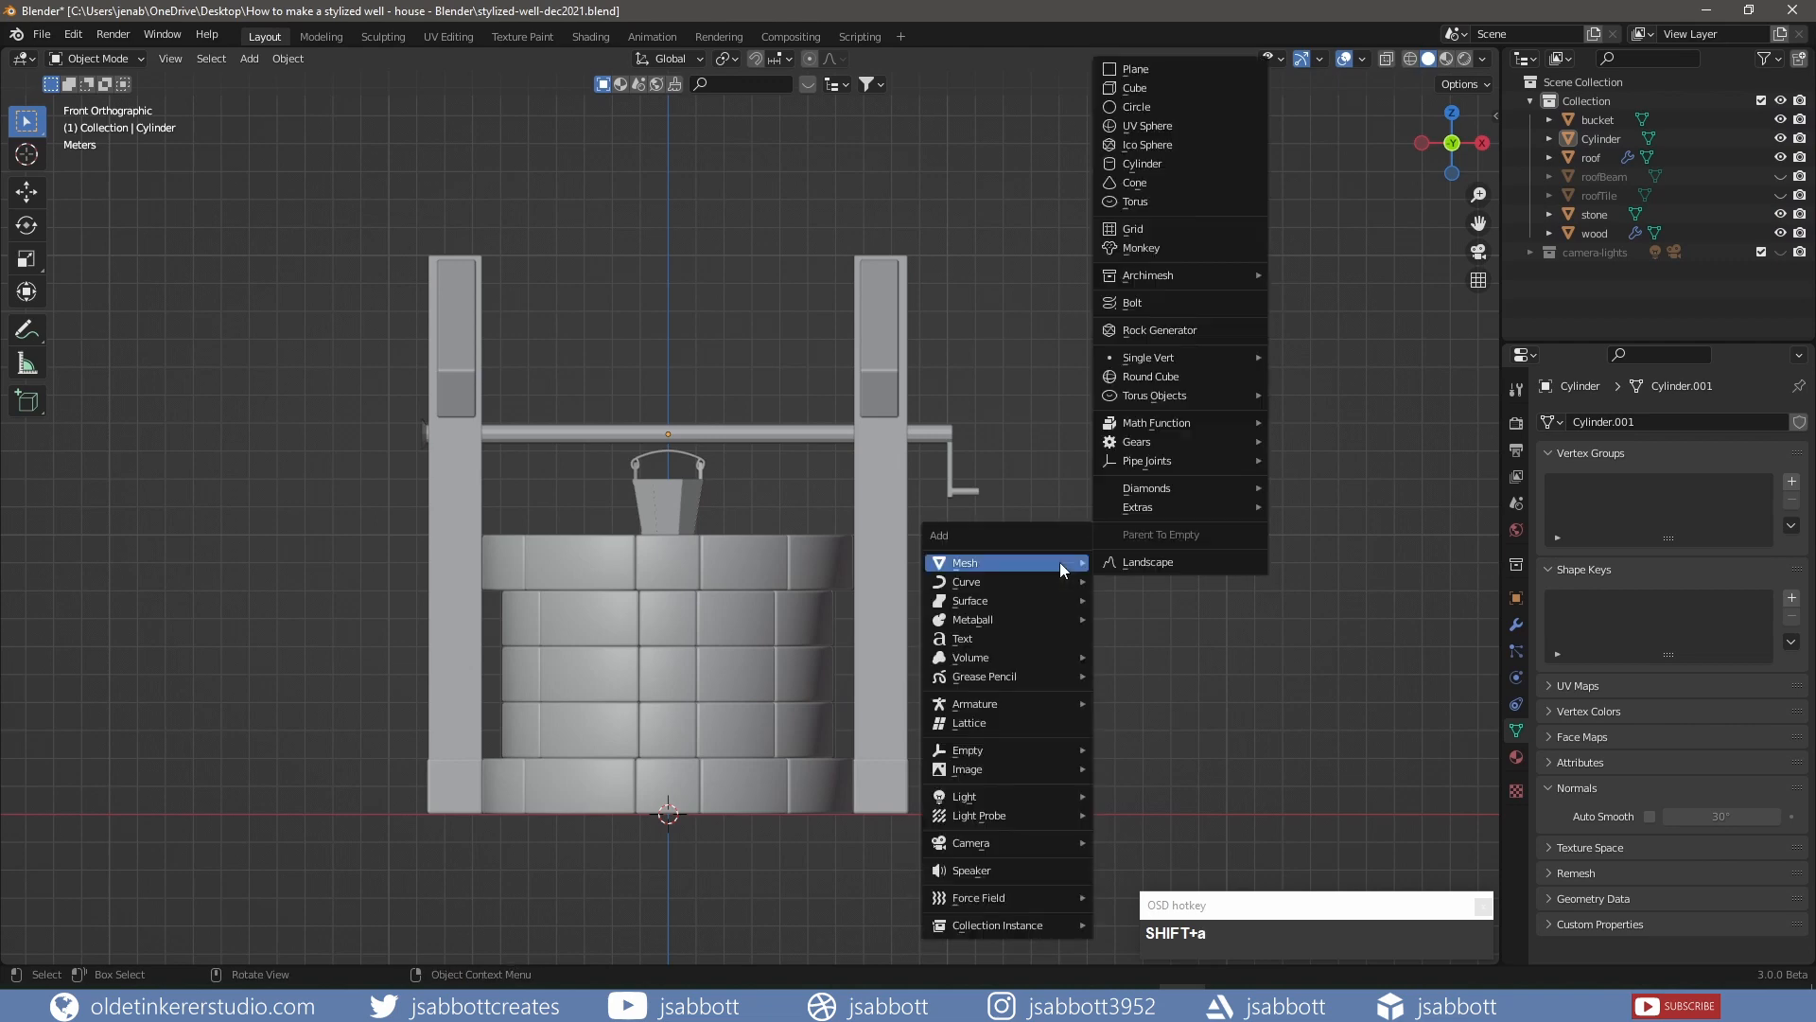
mouse_move(1060, 582)
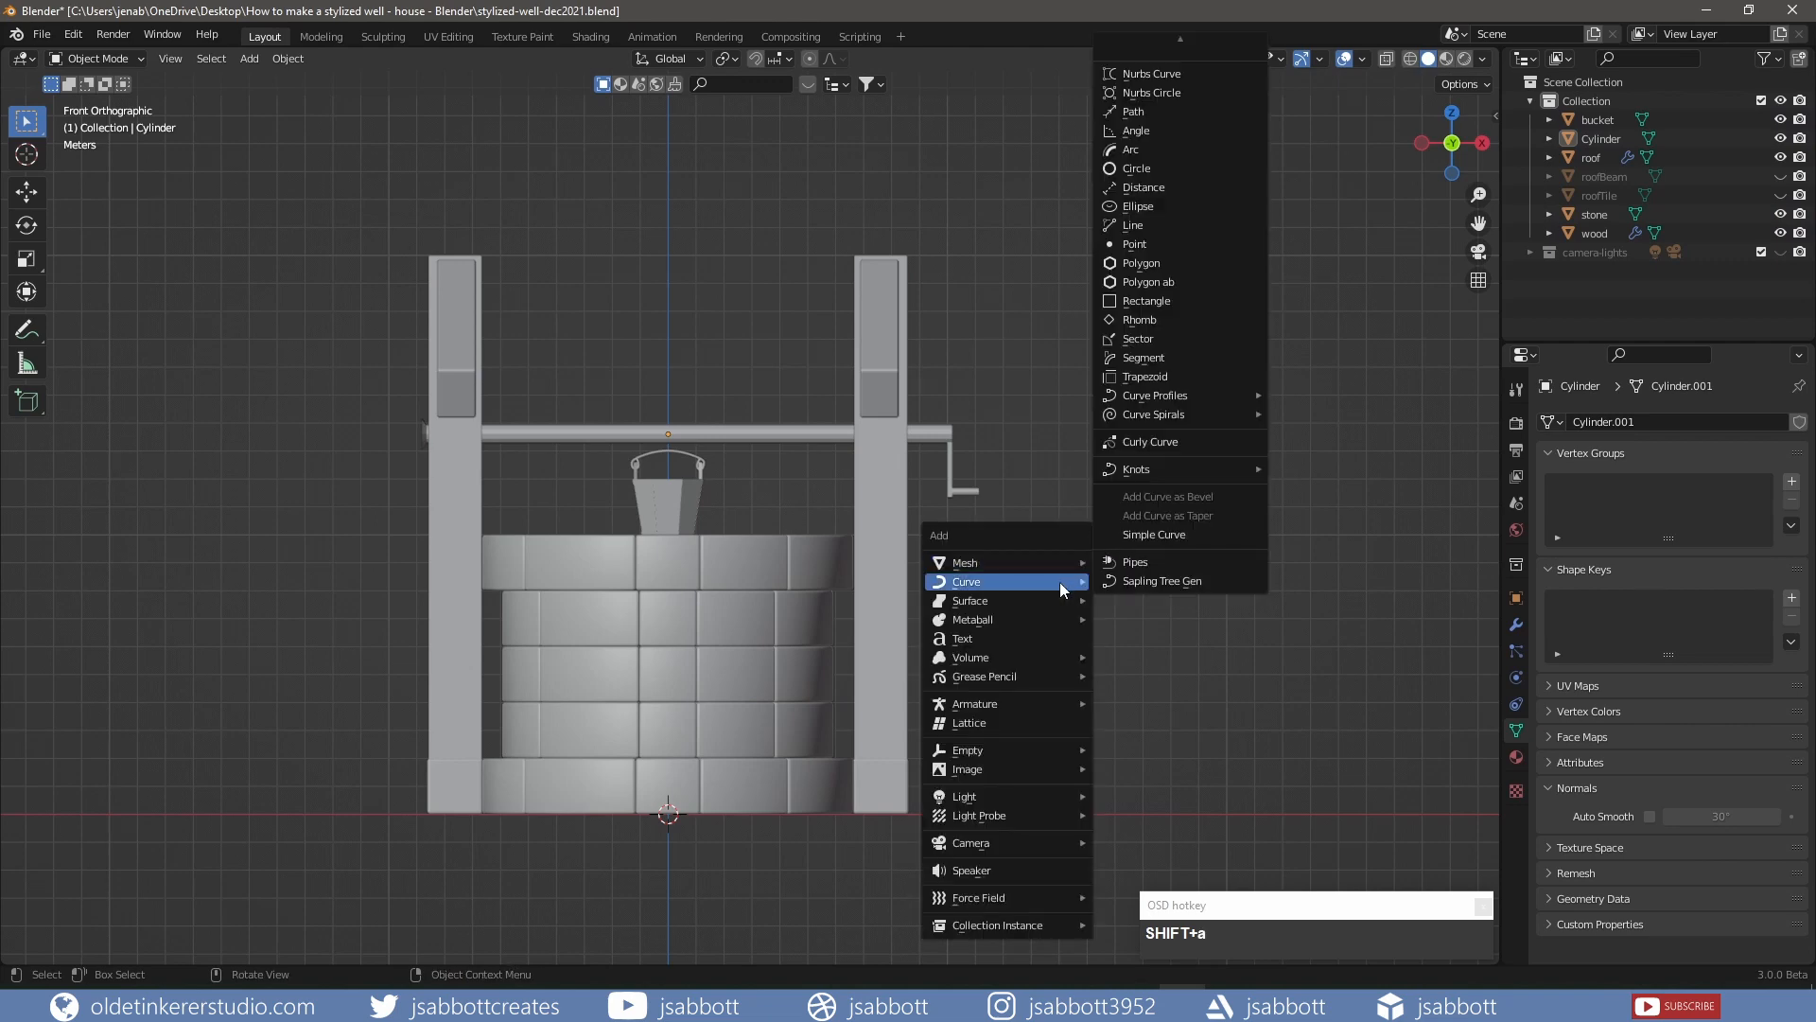
mouse_move(1234, 416)
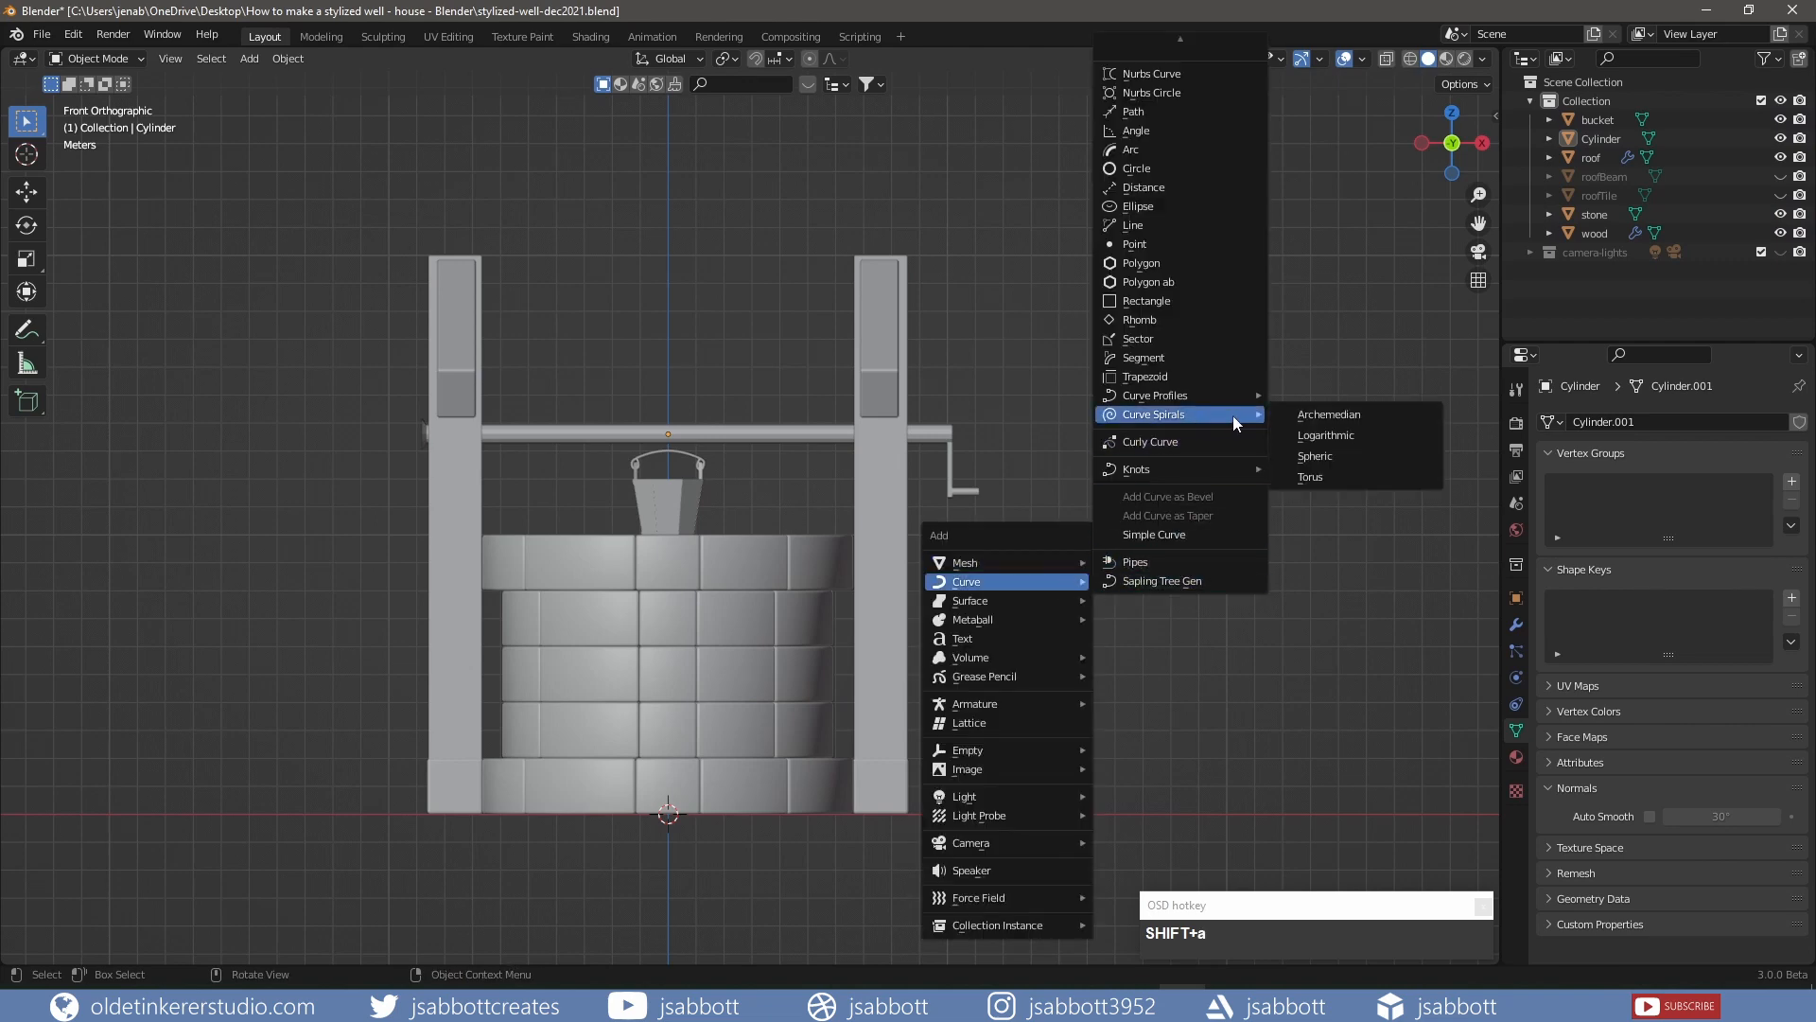
left_click(1321, 407)
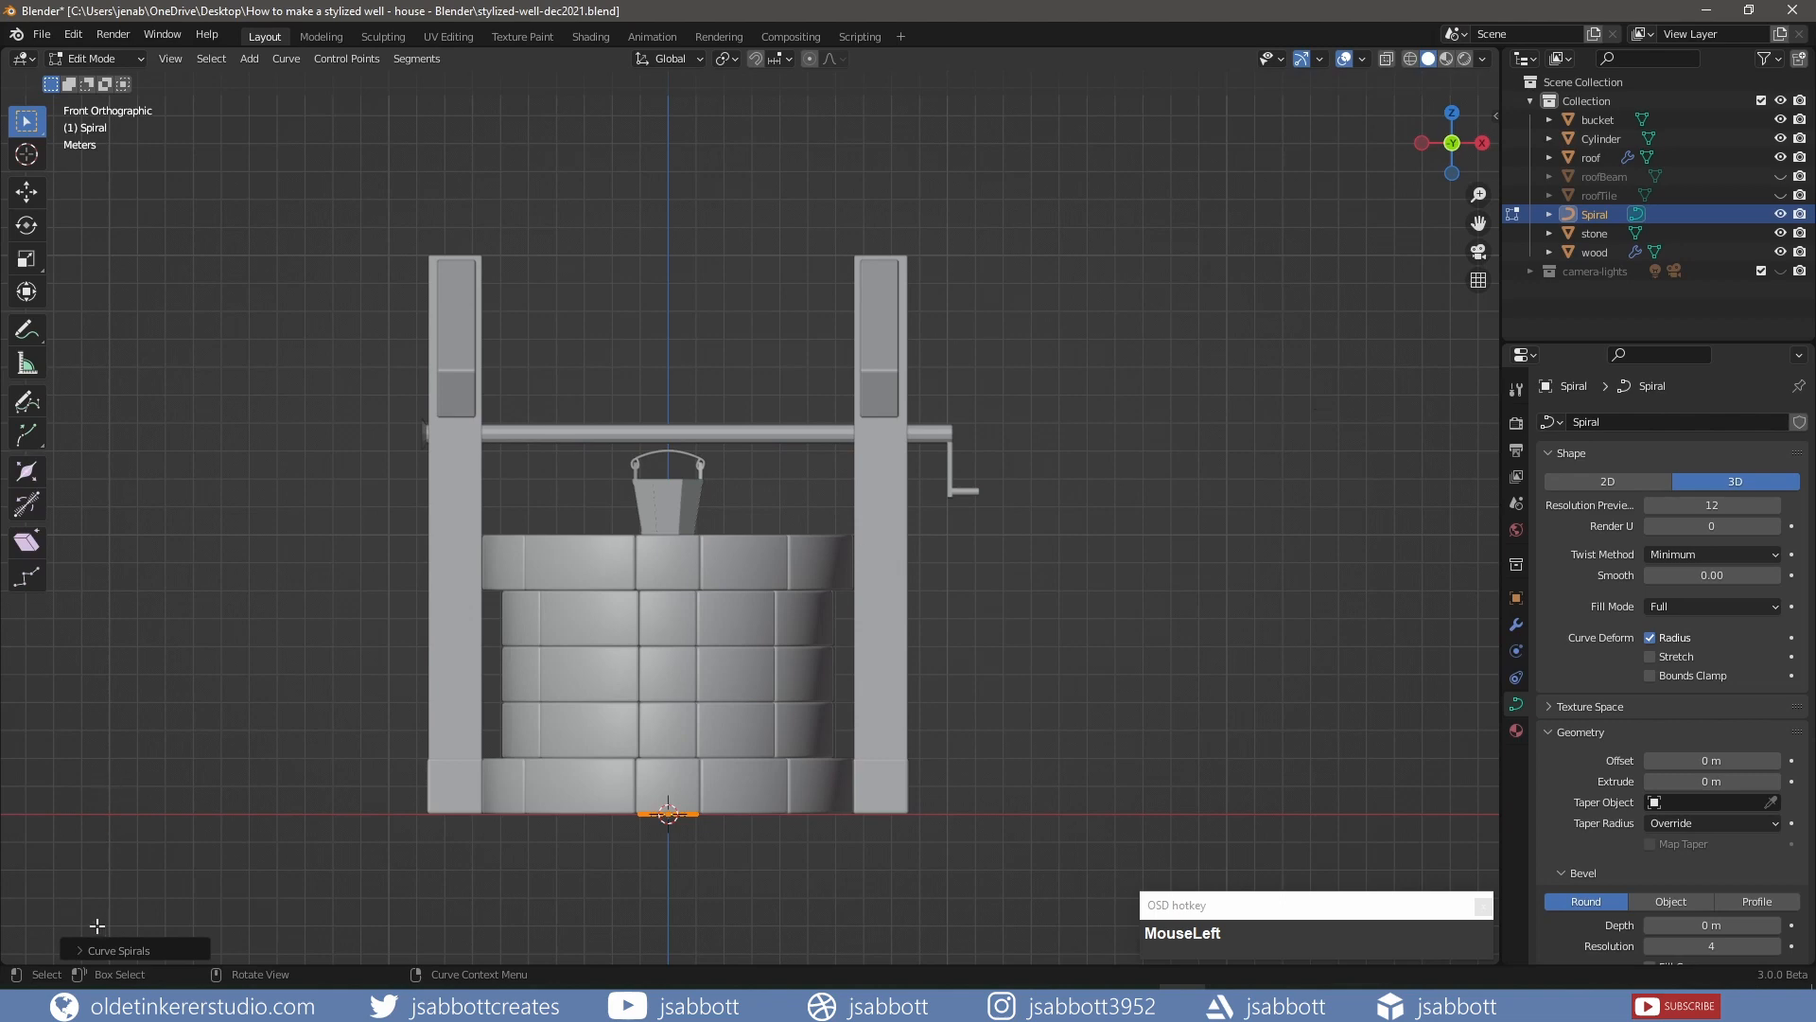
Set the spiral to 12 turns with a radius growth of 0.05, and return to Object Mode
left_click(79, 949)
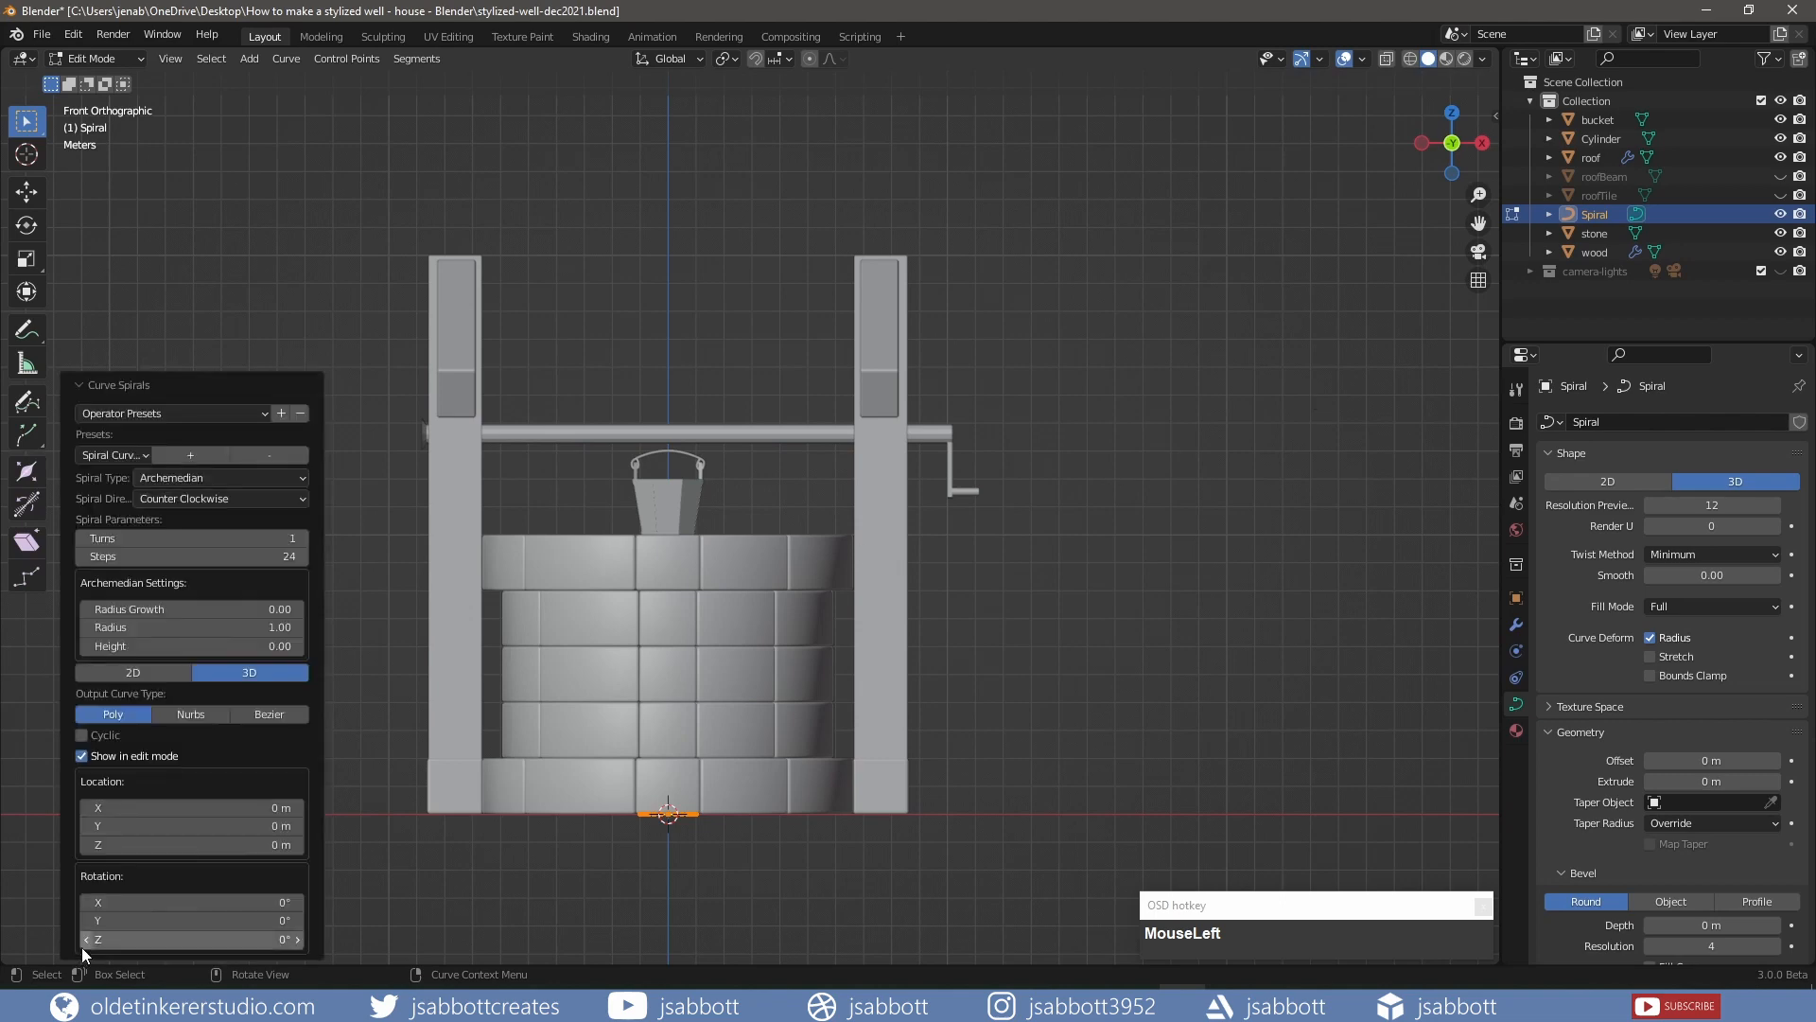
left_click(208, 538)
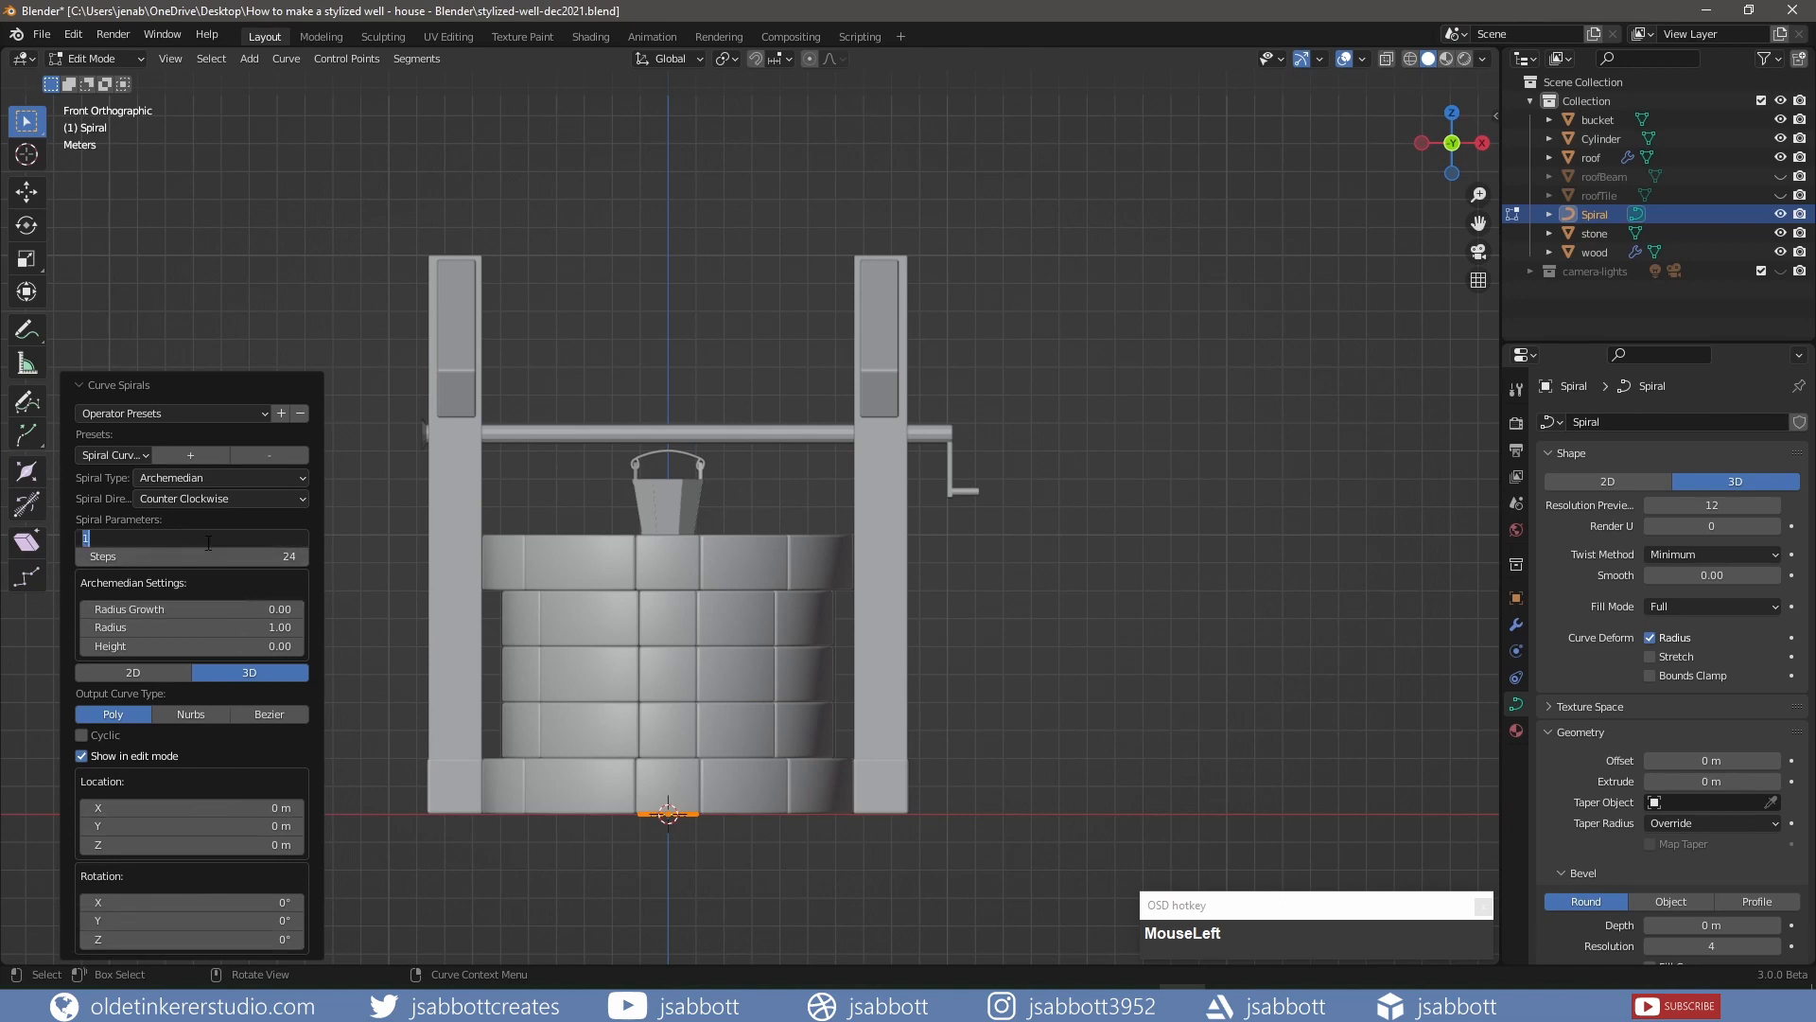
type("12")
key("Tab")
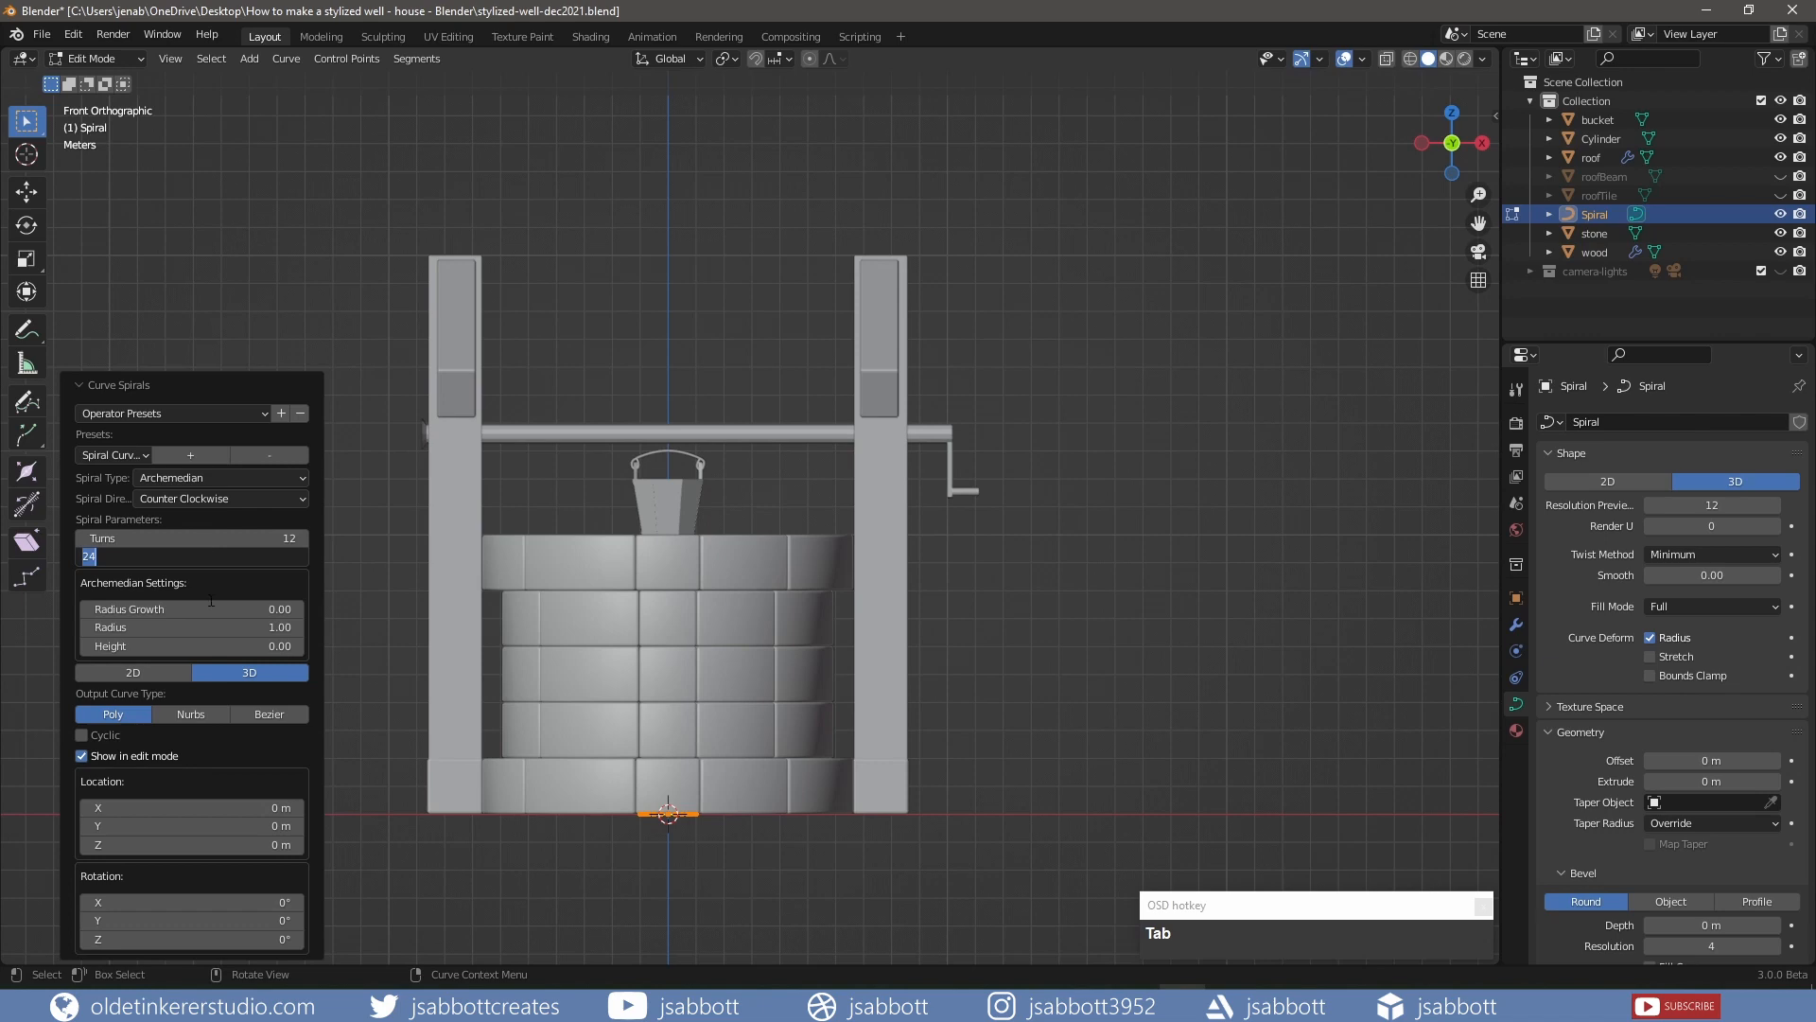
left_click(204, 611)
left_click(202, 612)
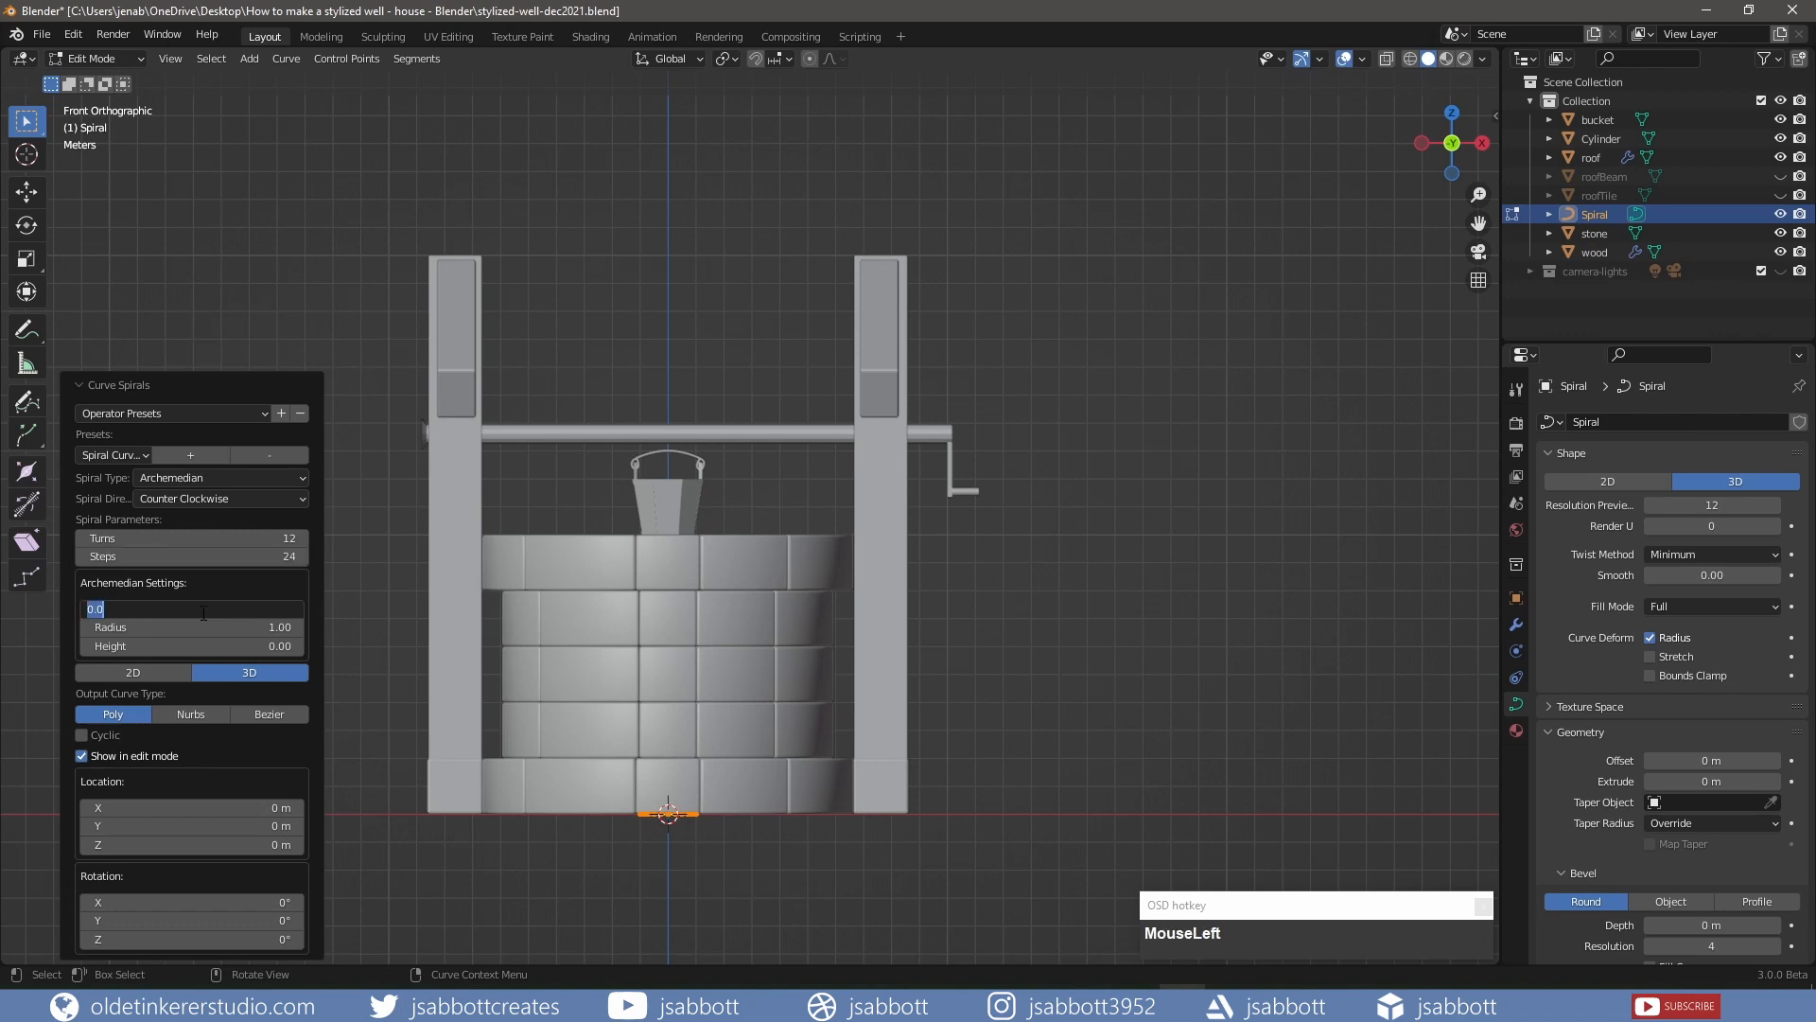
type(".05")
key("Return")
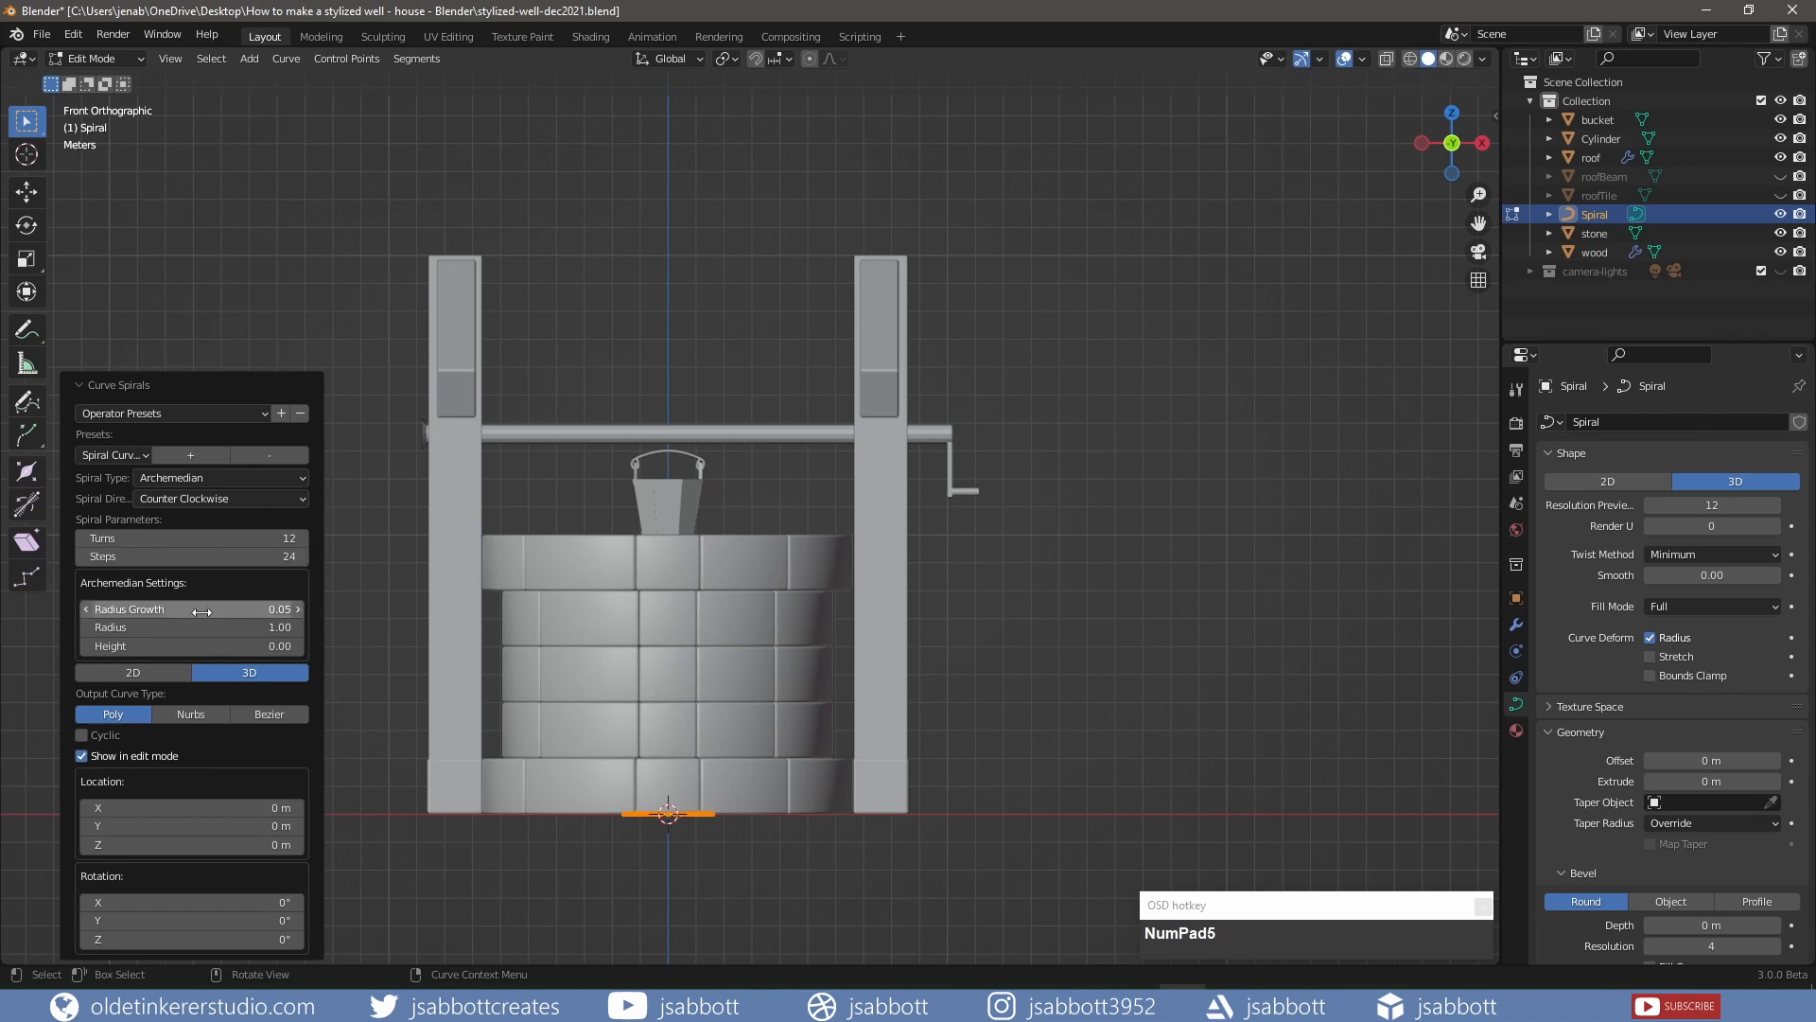
key("Tab")
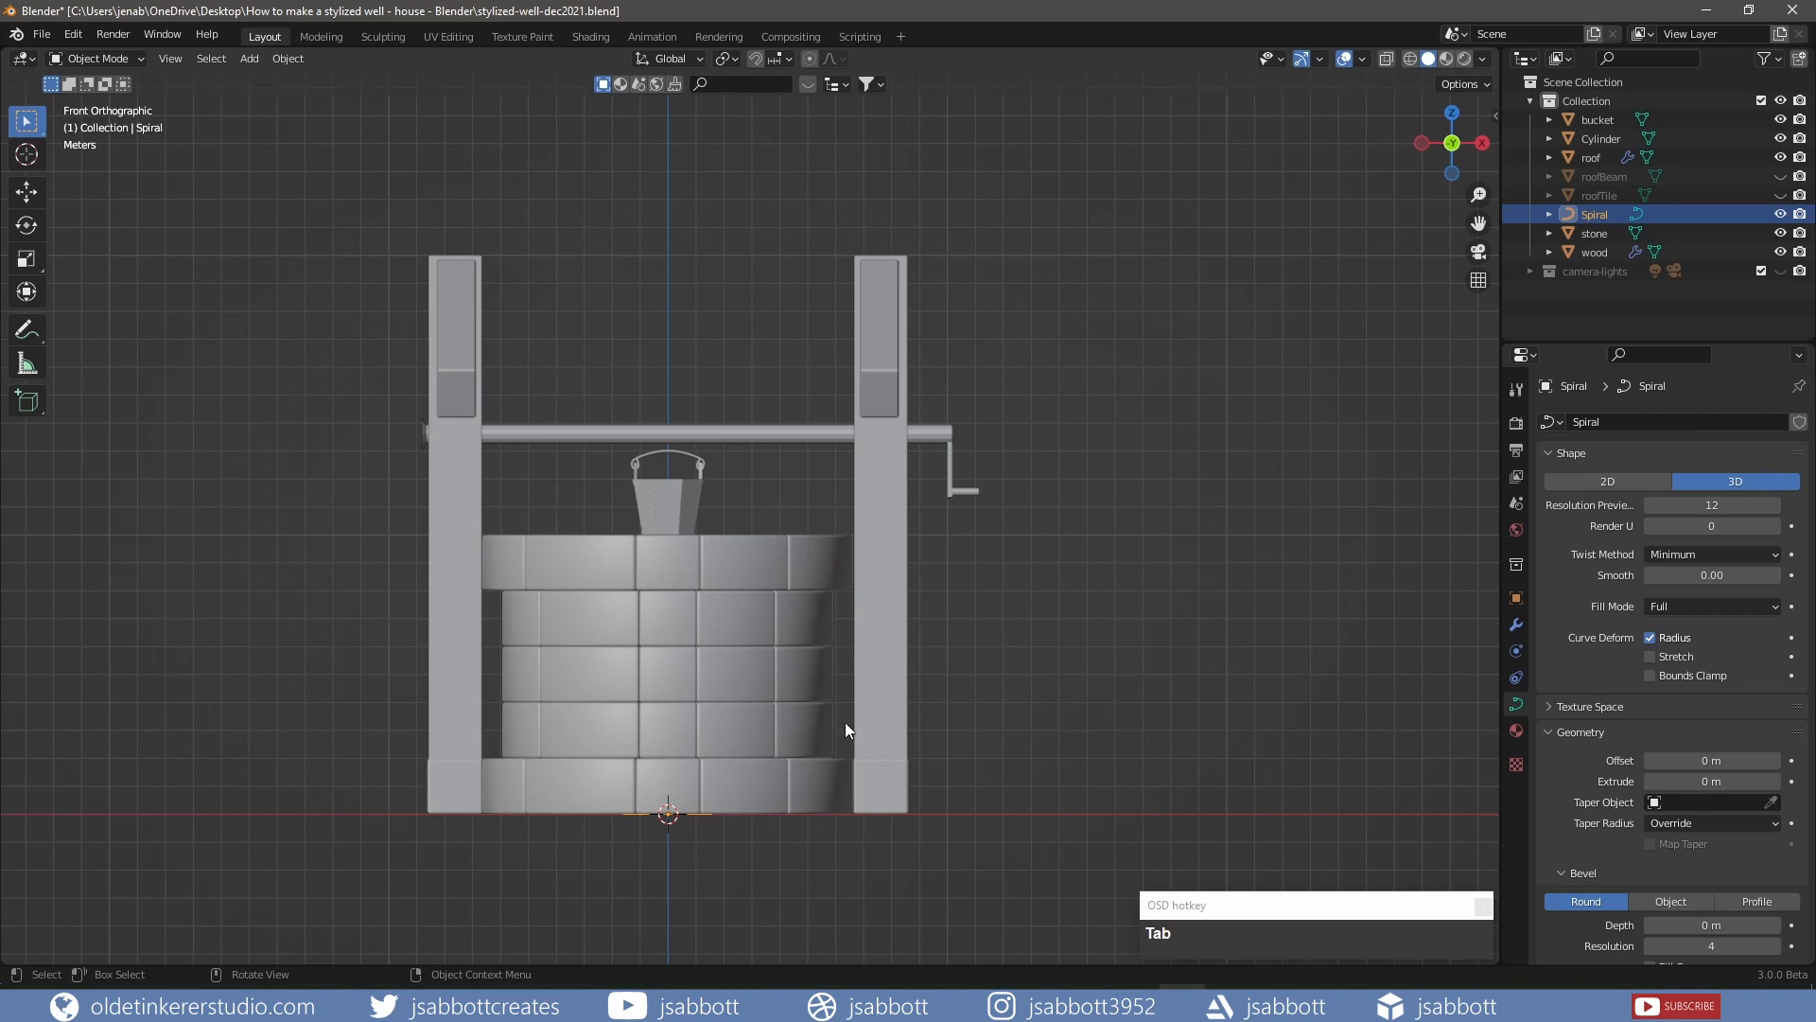
key("Tab")
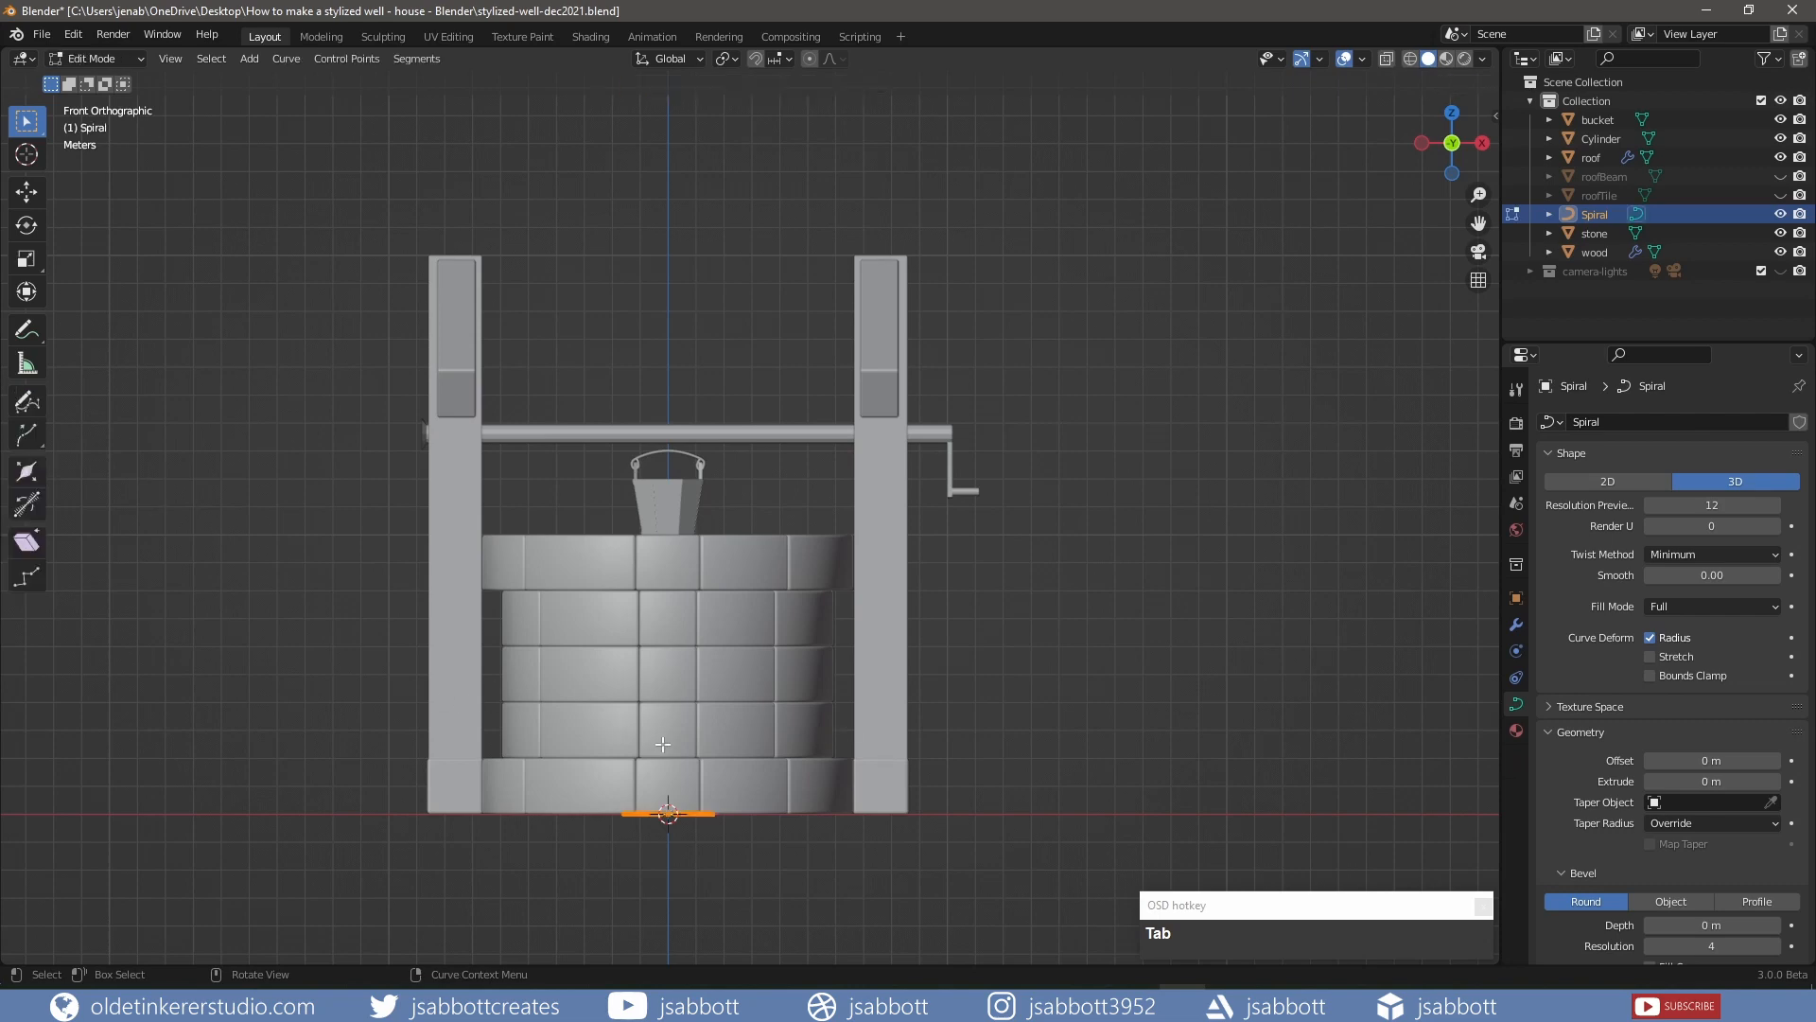
key("Tab")
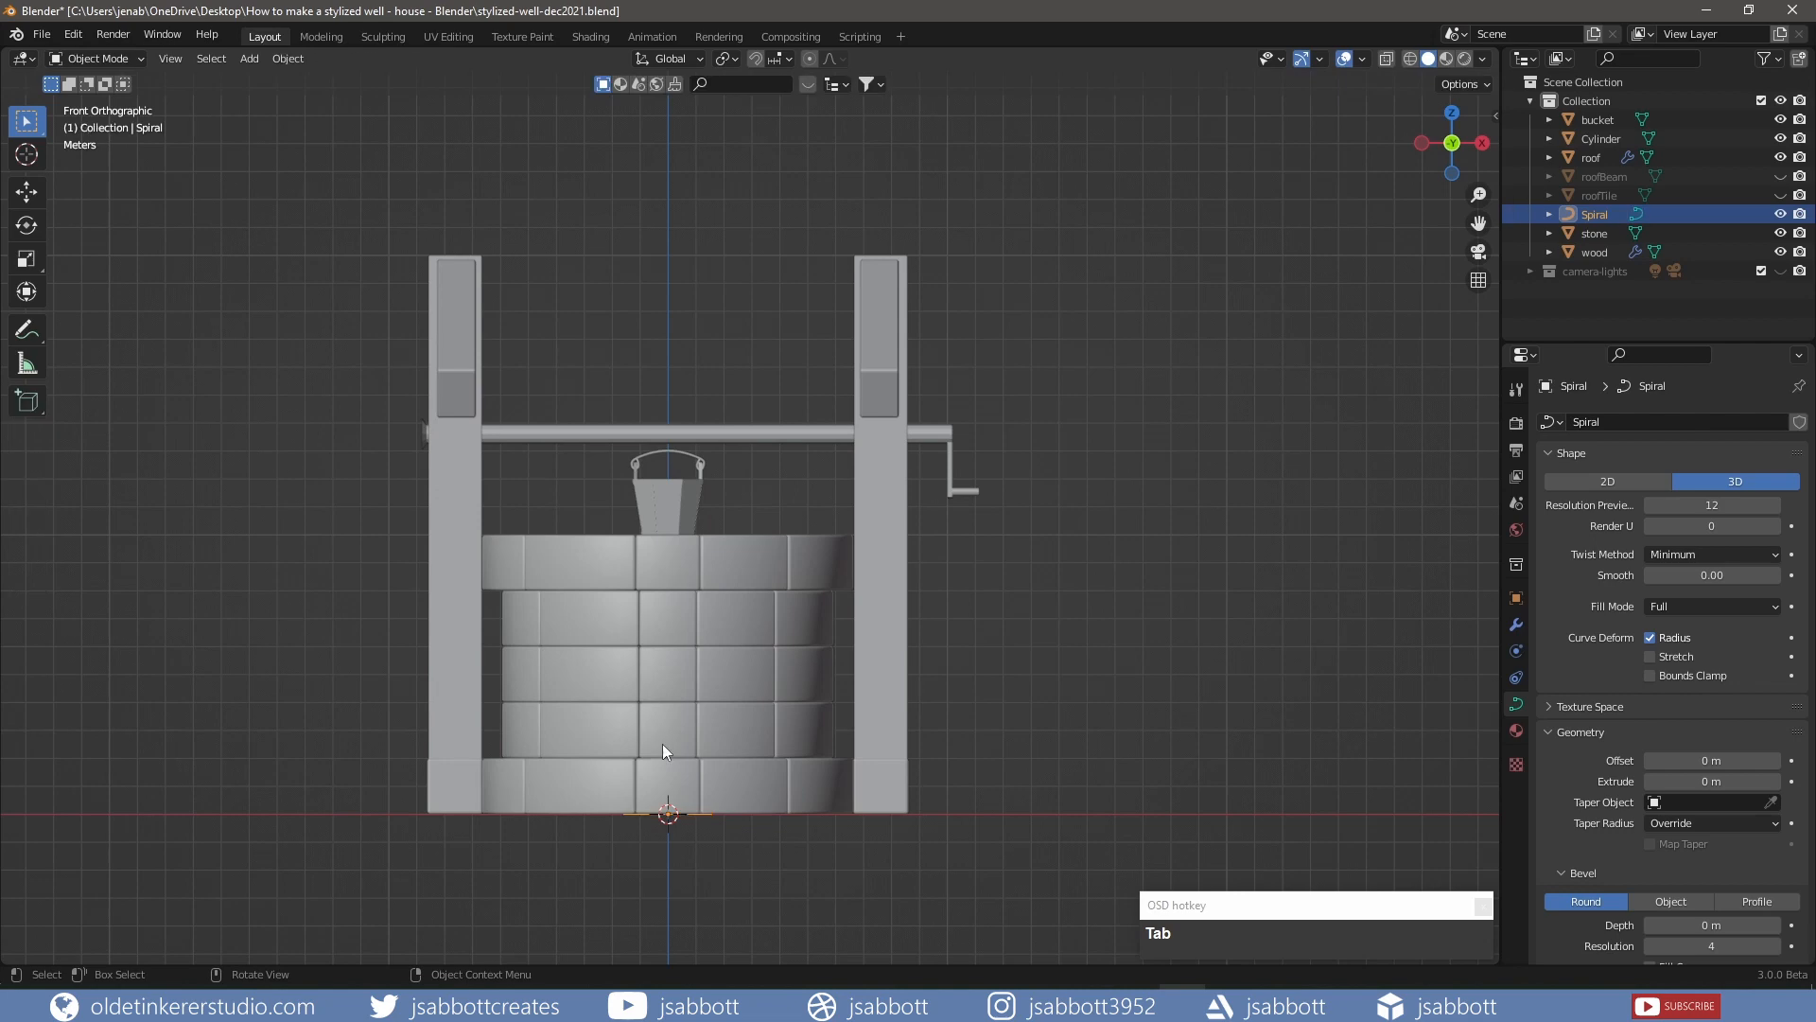
Rotate the spiral 90° about Y and raise it about 13.7 m along Z onto the crossbar
key("r")
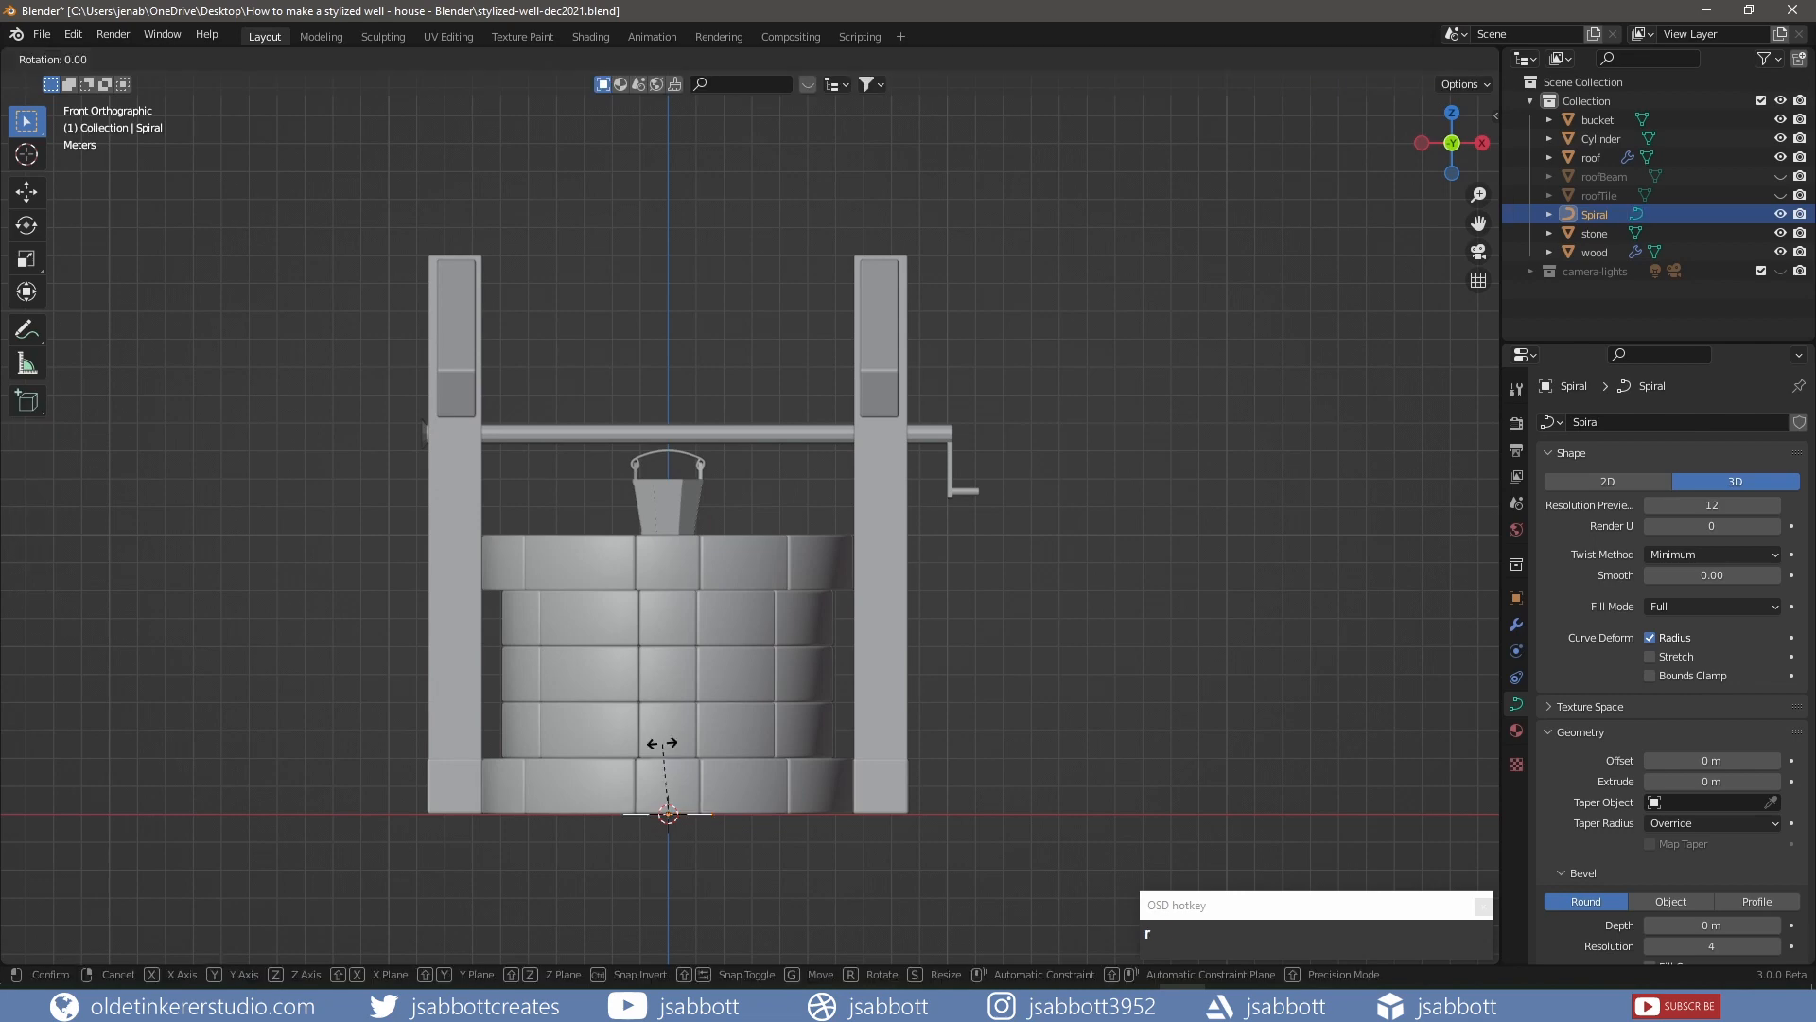
key("y")
key("KP_9")
key("KP_0")
left_click(663, 751)
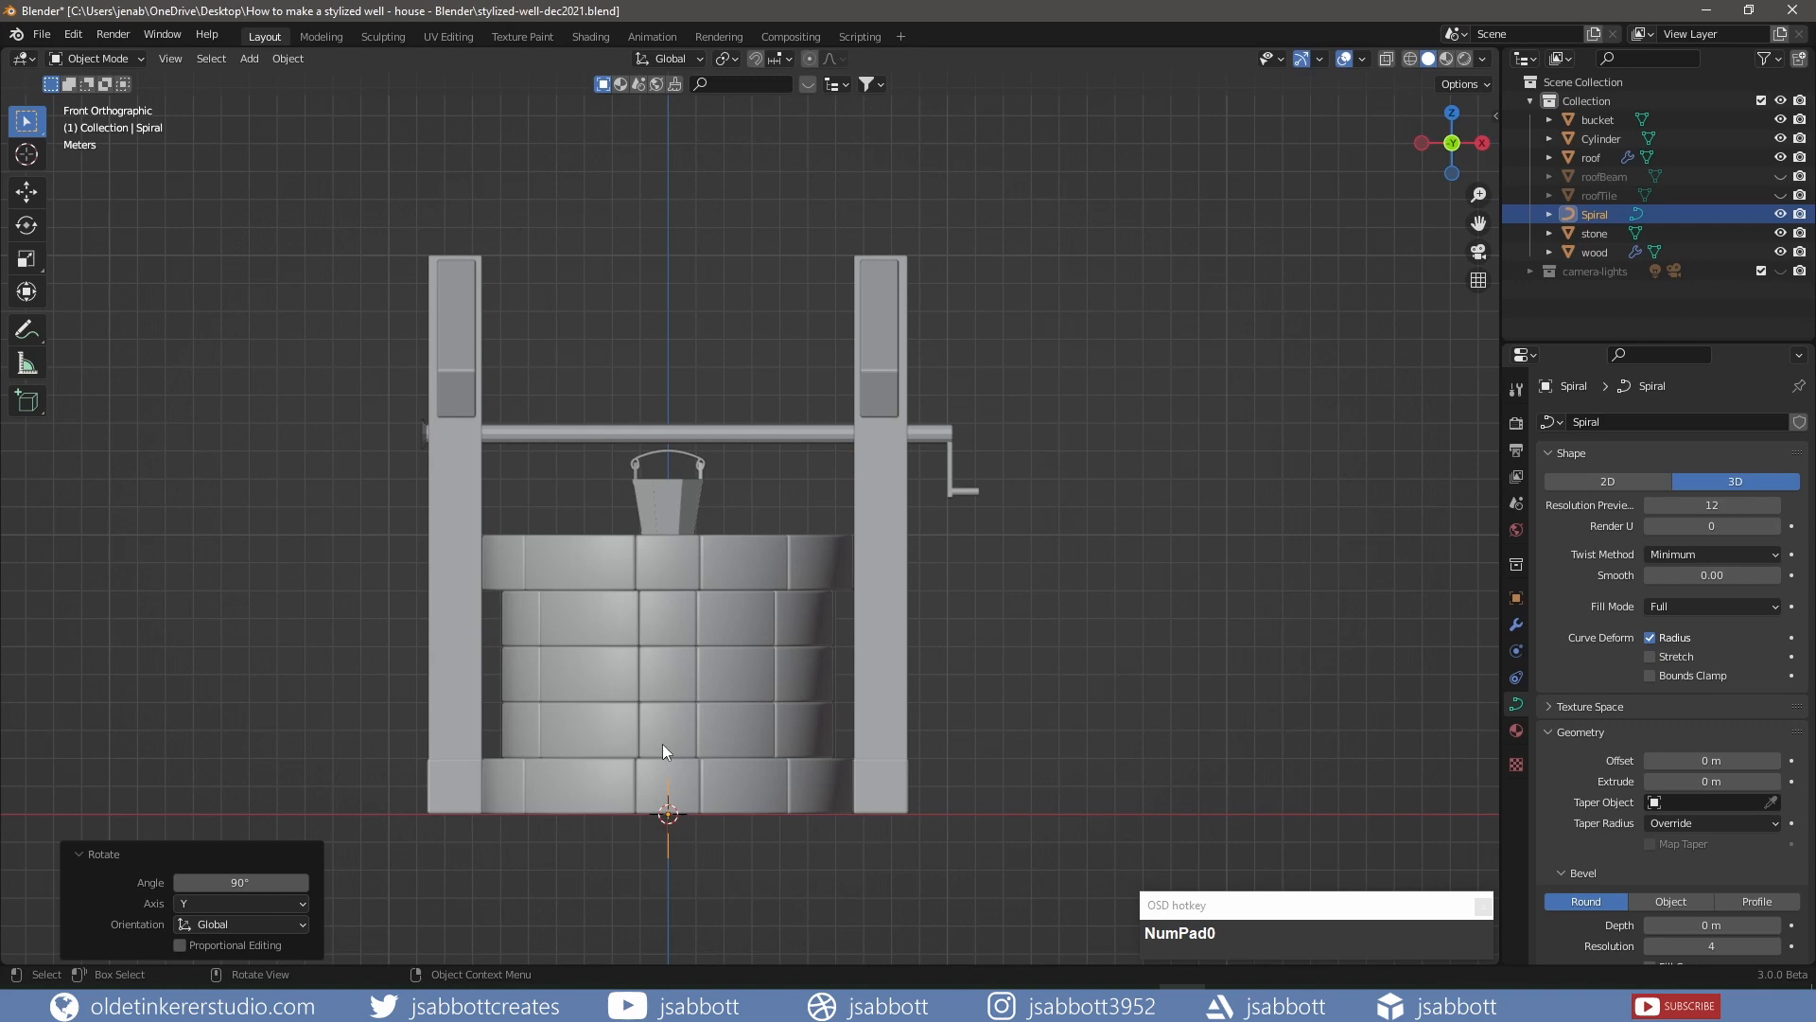
key("g")
key("z")
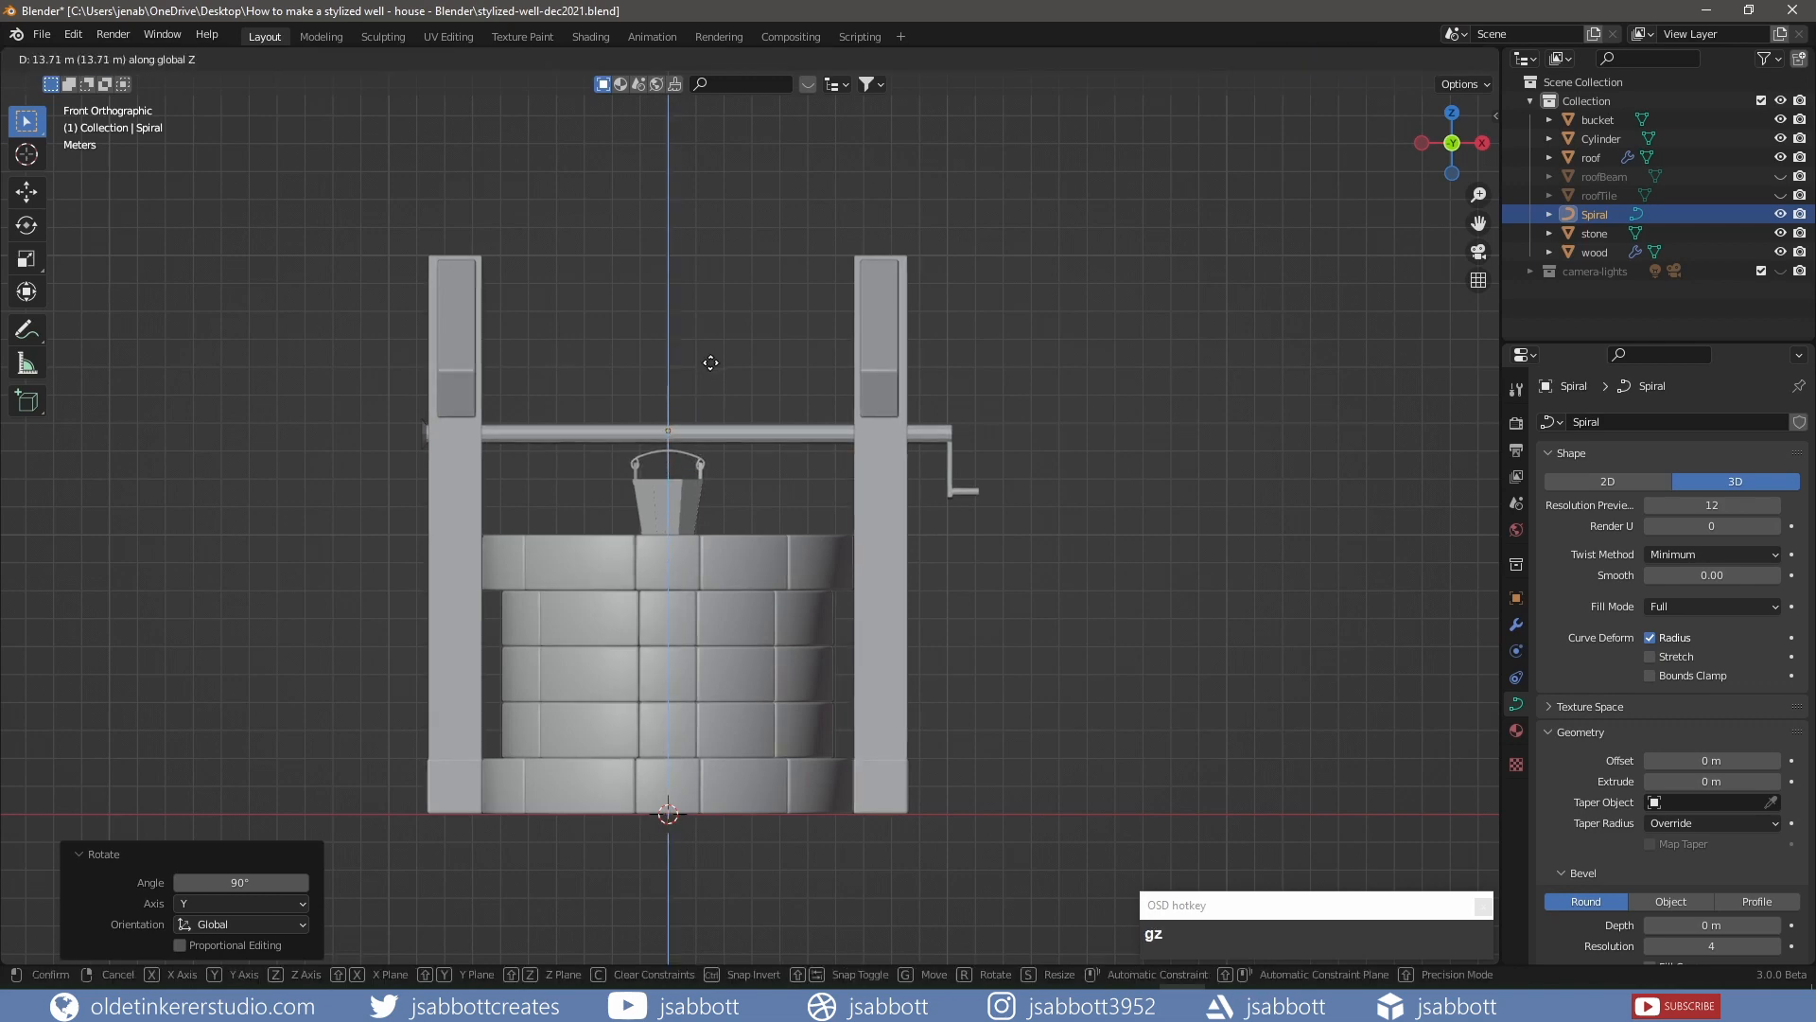
left_click(710, 362)
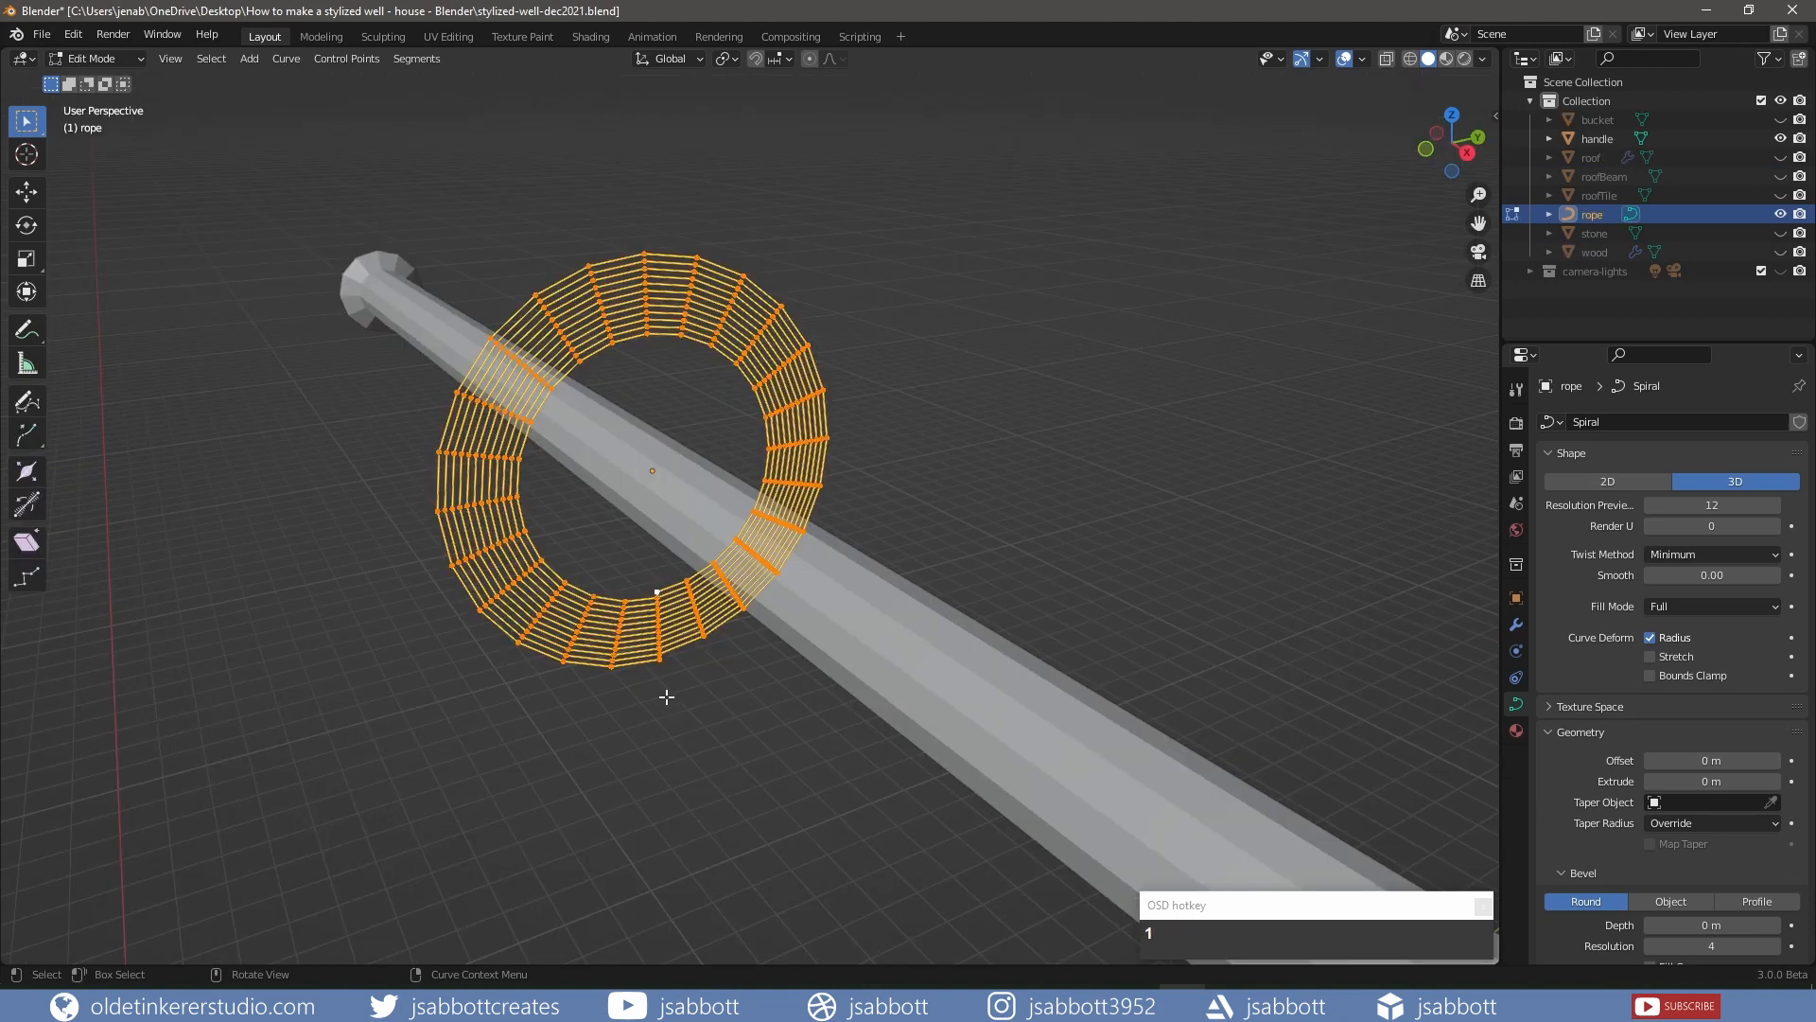
Select the outermost turn of the rope spiral and move it about 4.21 m along X in the front view
left_click(681, 700)
scroll(716, 795, "up", 2)
middle_click_drag(716, 794, 772, 750)
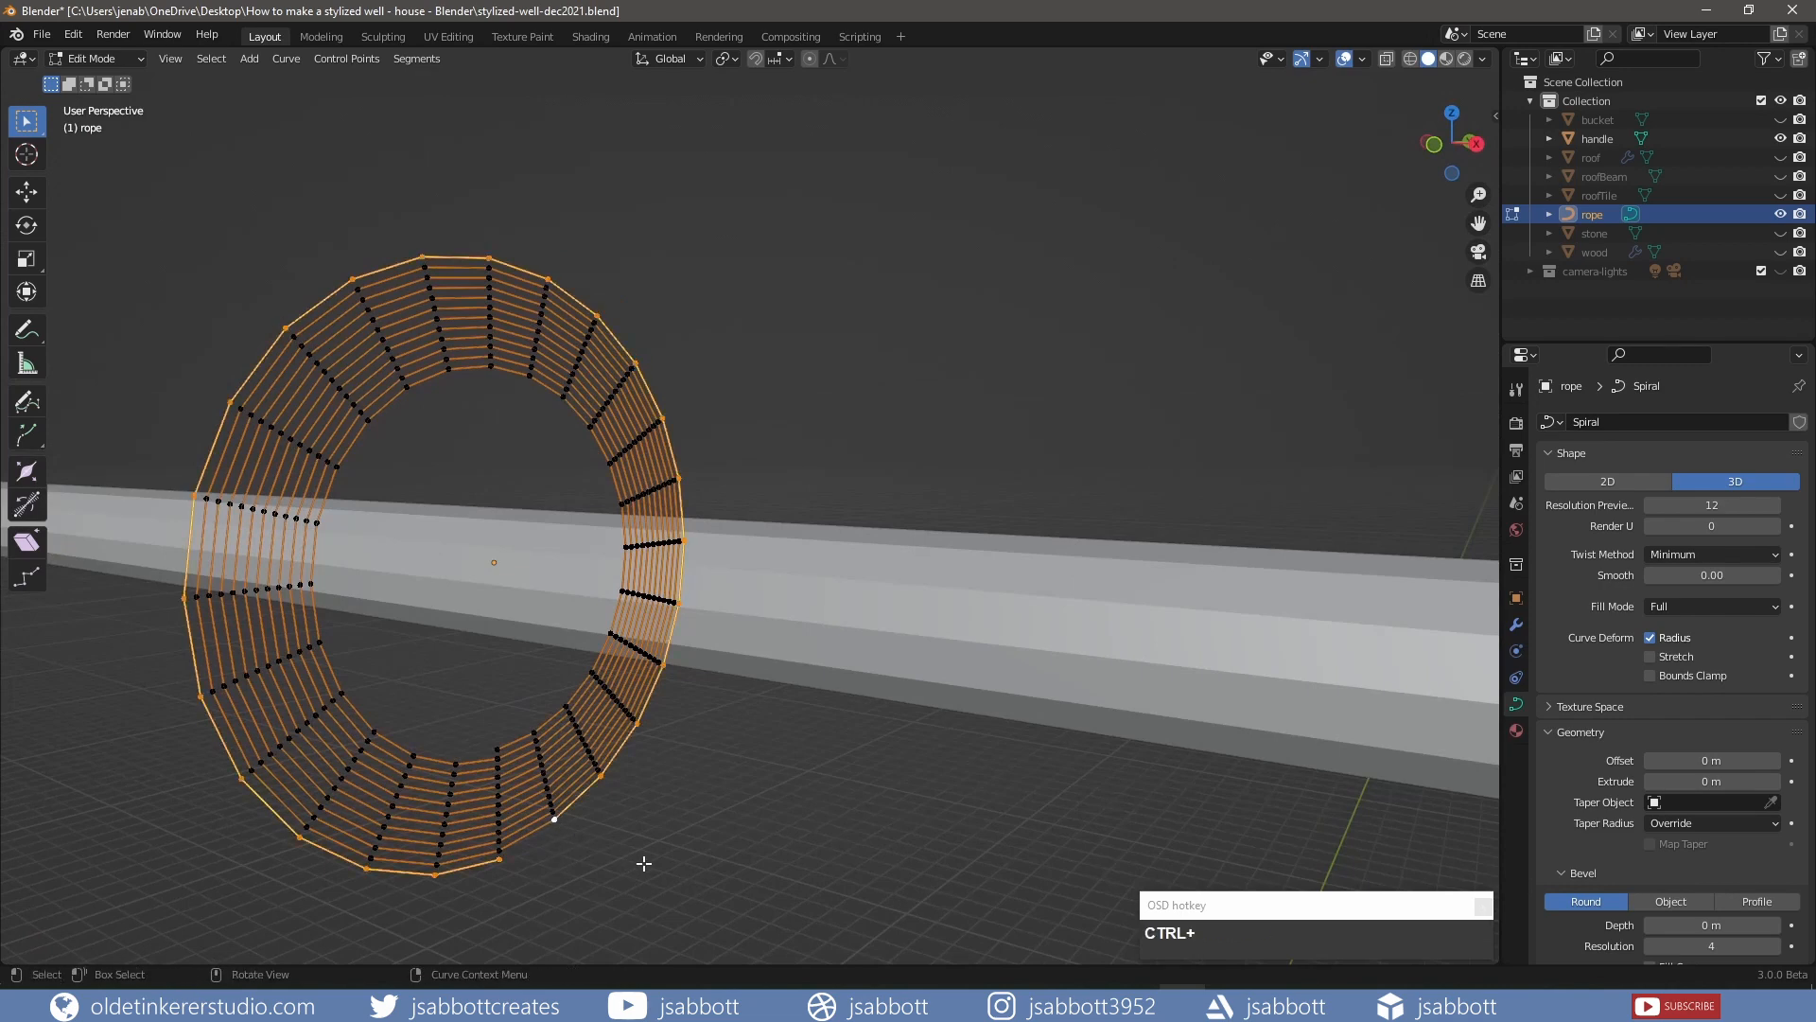
key("KP_1")
scroll(502, 802, "down", 4)
key("g")
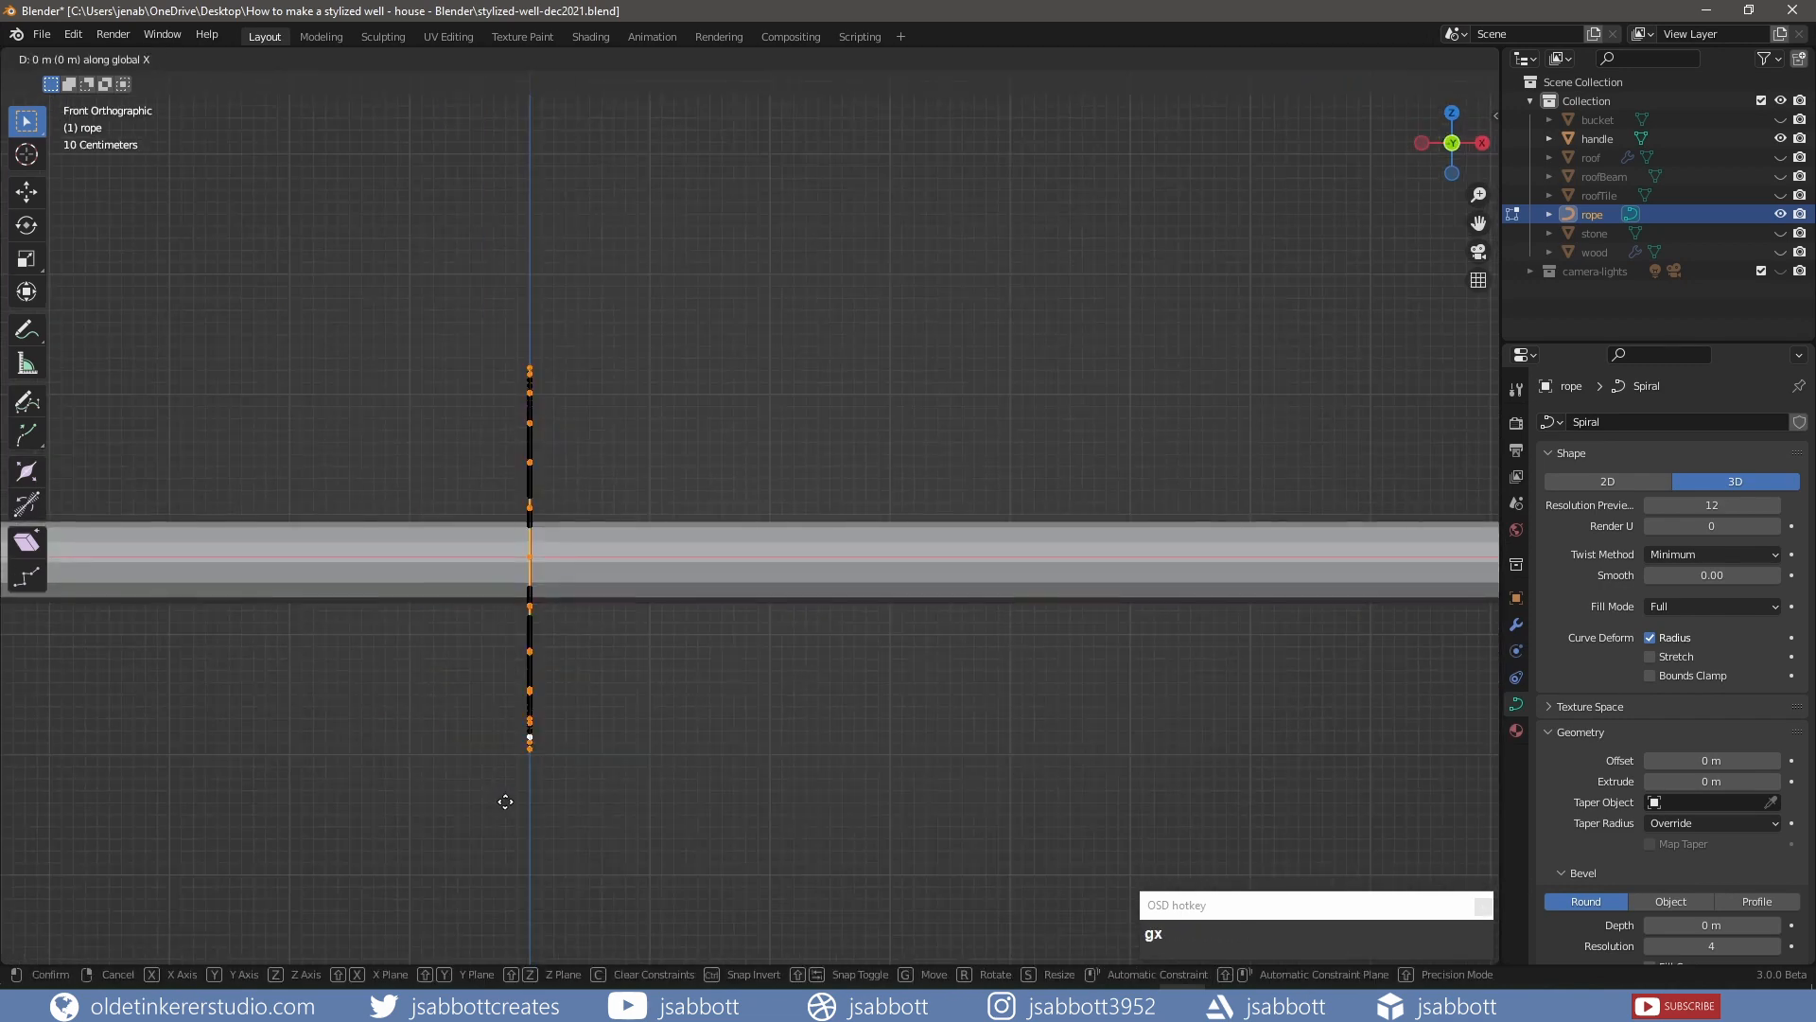
key("x")
left_click(1008, 772)
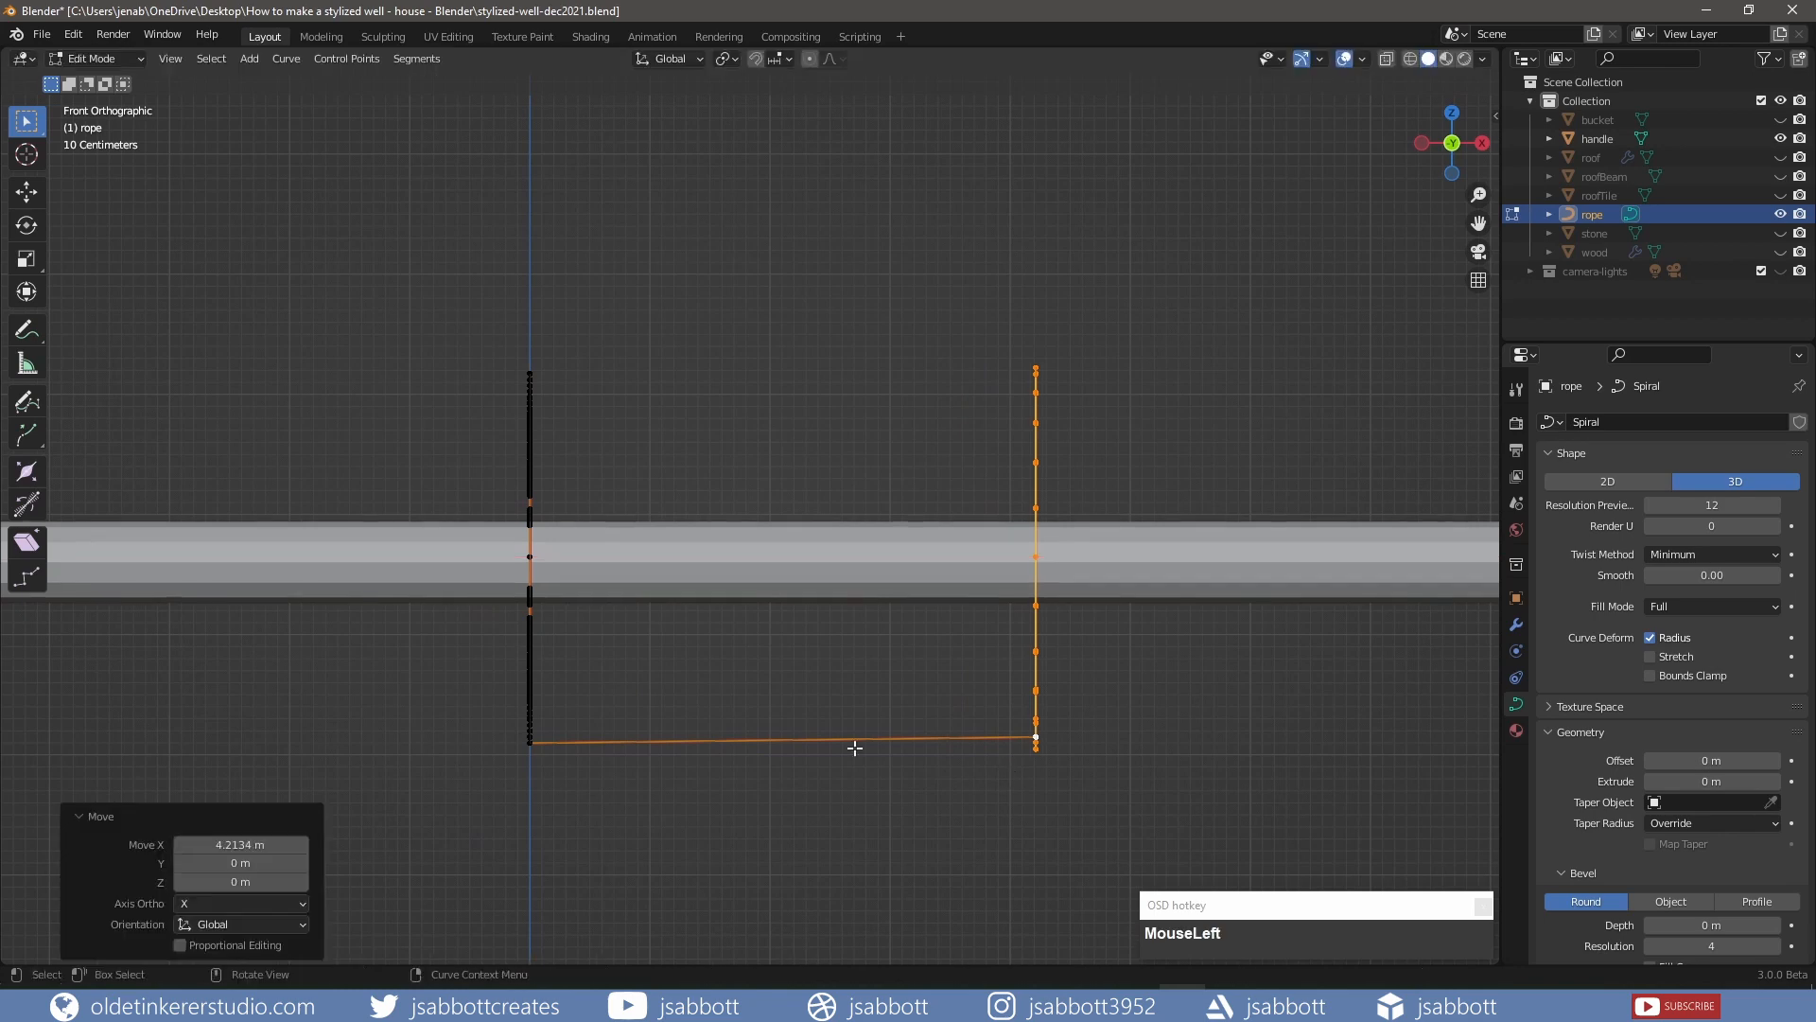
left_click(79, 819)
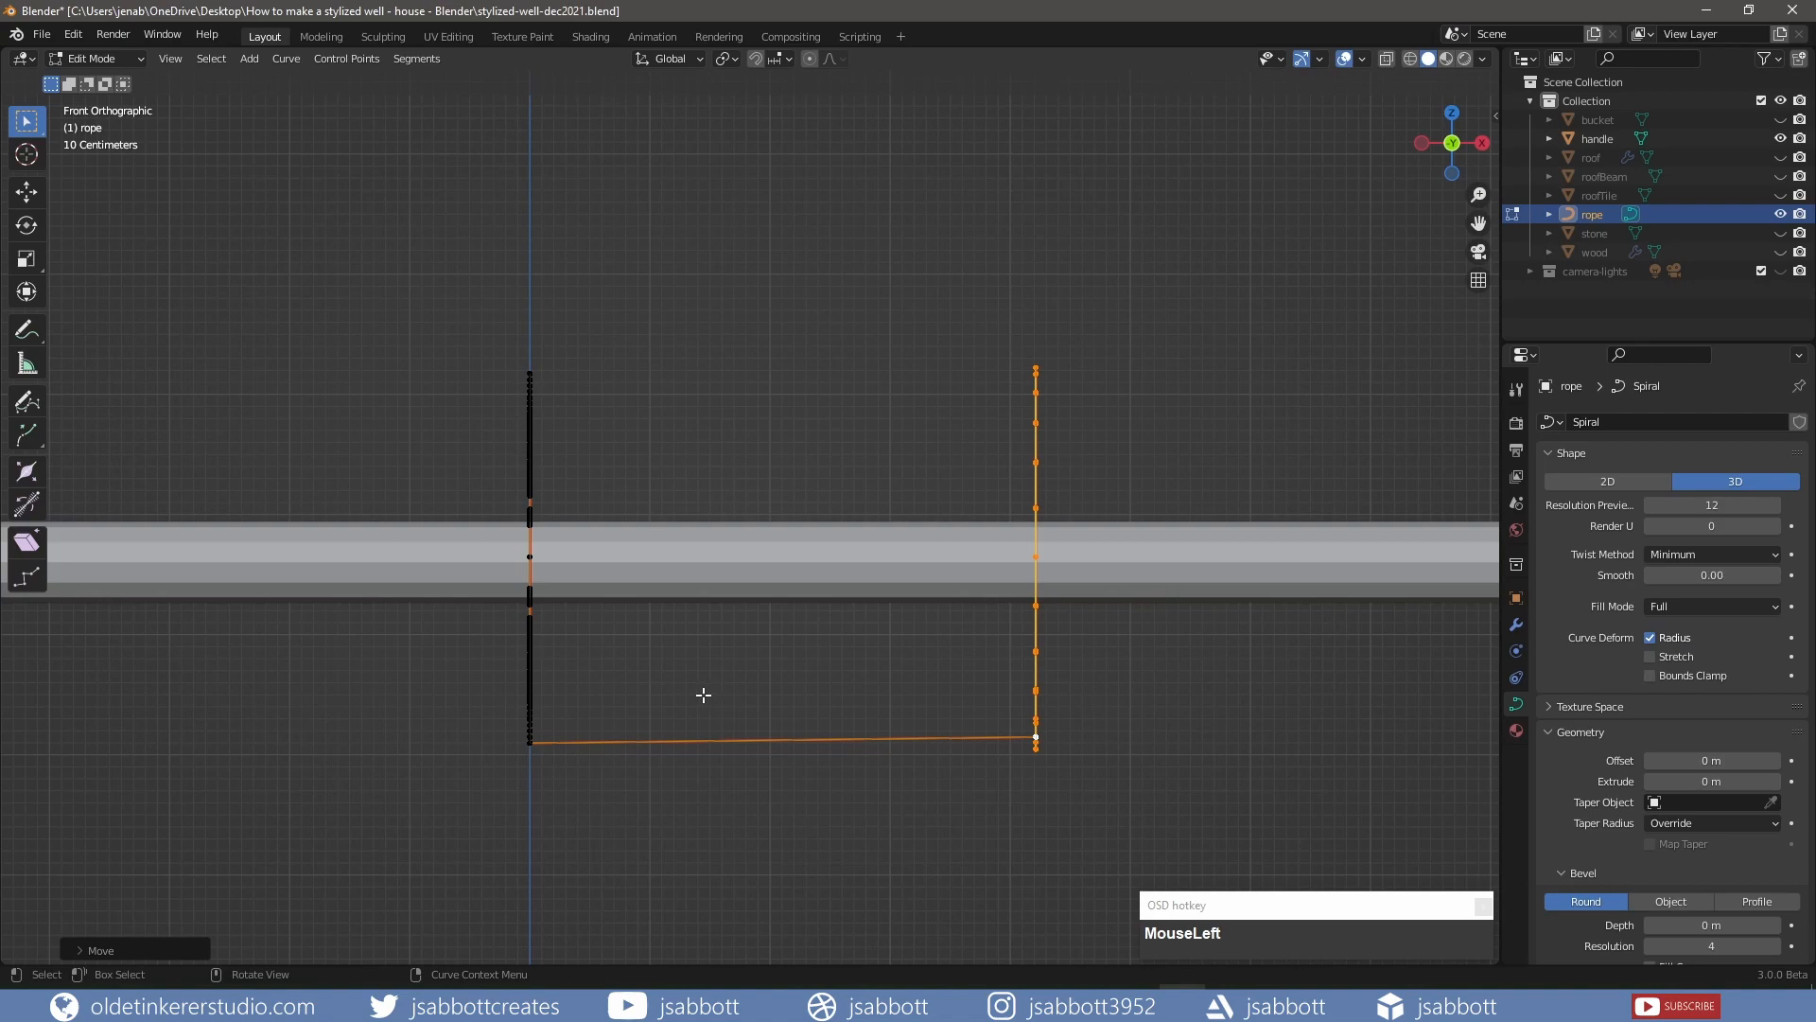
Select the rope spiral's second turn from the outside and move it about 4 m along X beside the outermost turn
middle_click_drag(707, 669, 636, 686)
left_click(724, 667)
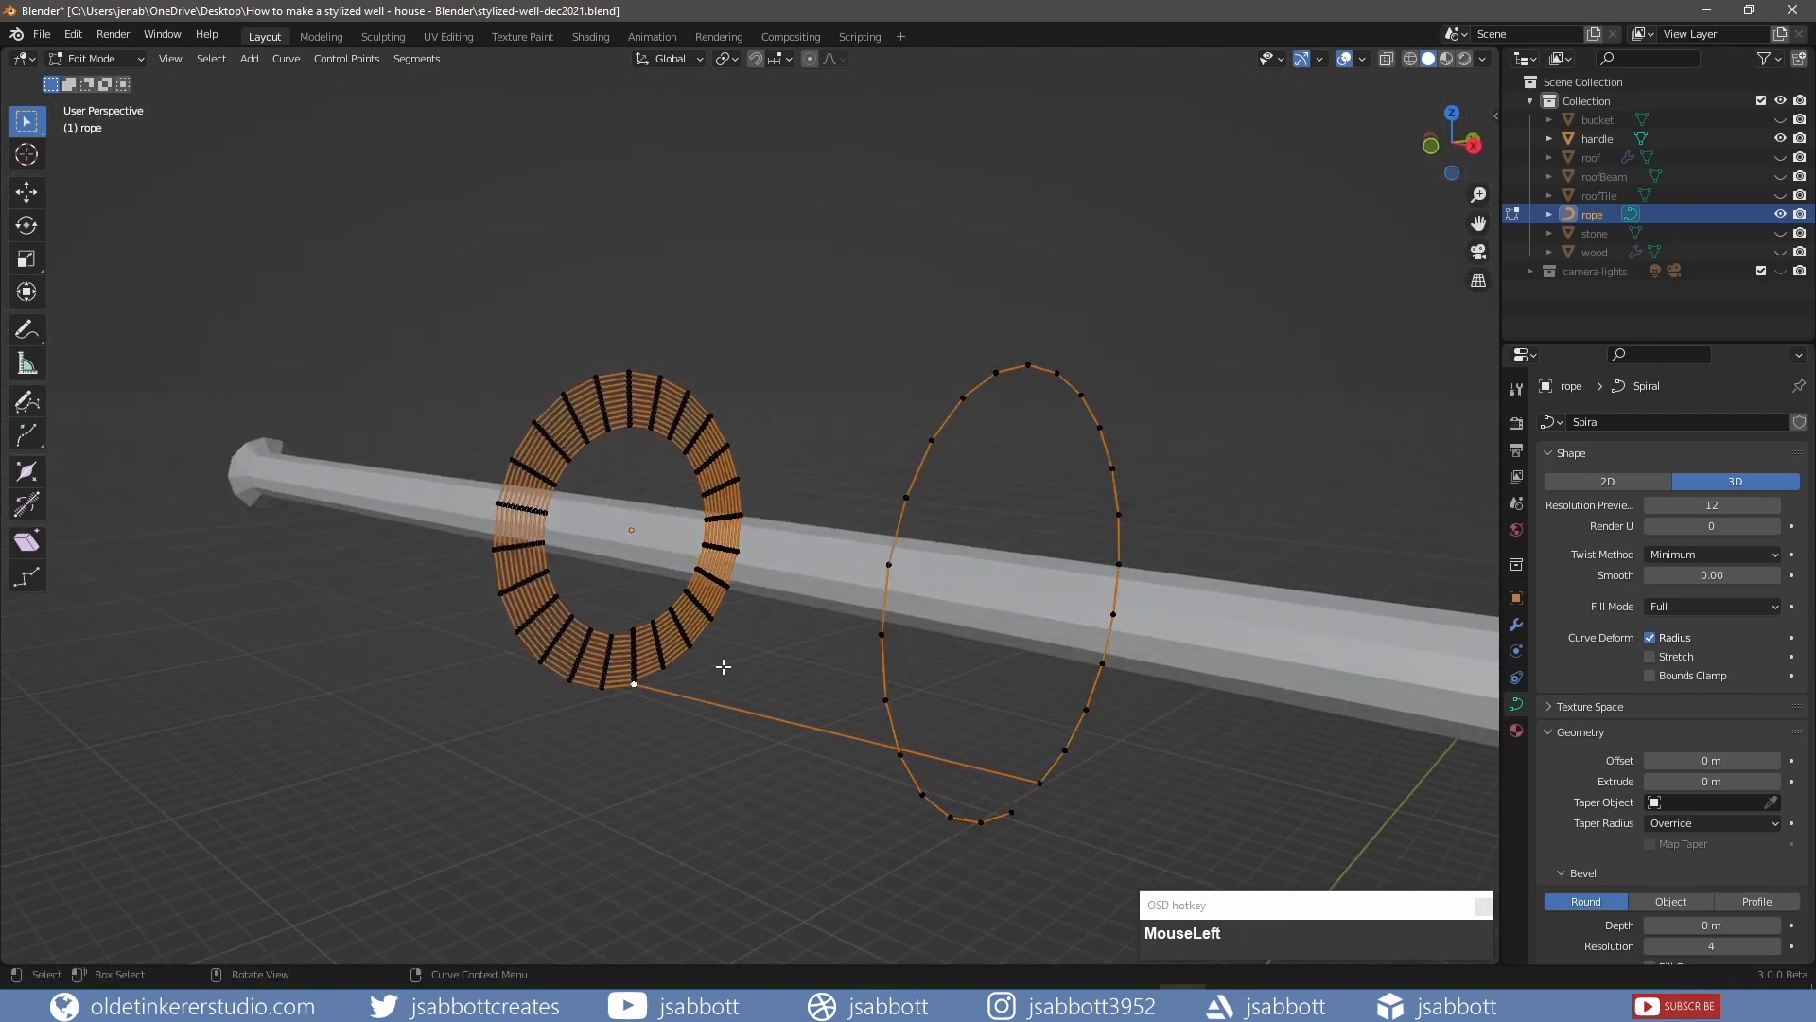
scroll(661, 718, "up", 2)
key("ctrl+i")
key("KP_1")
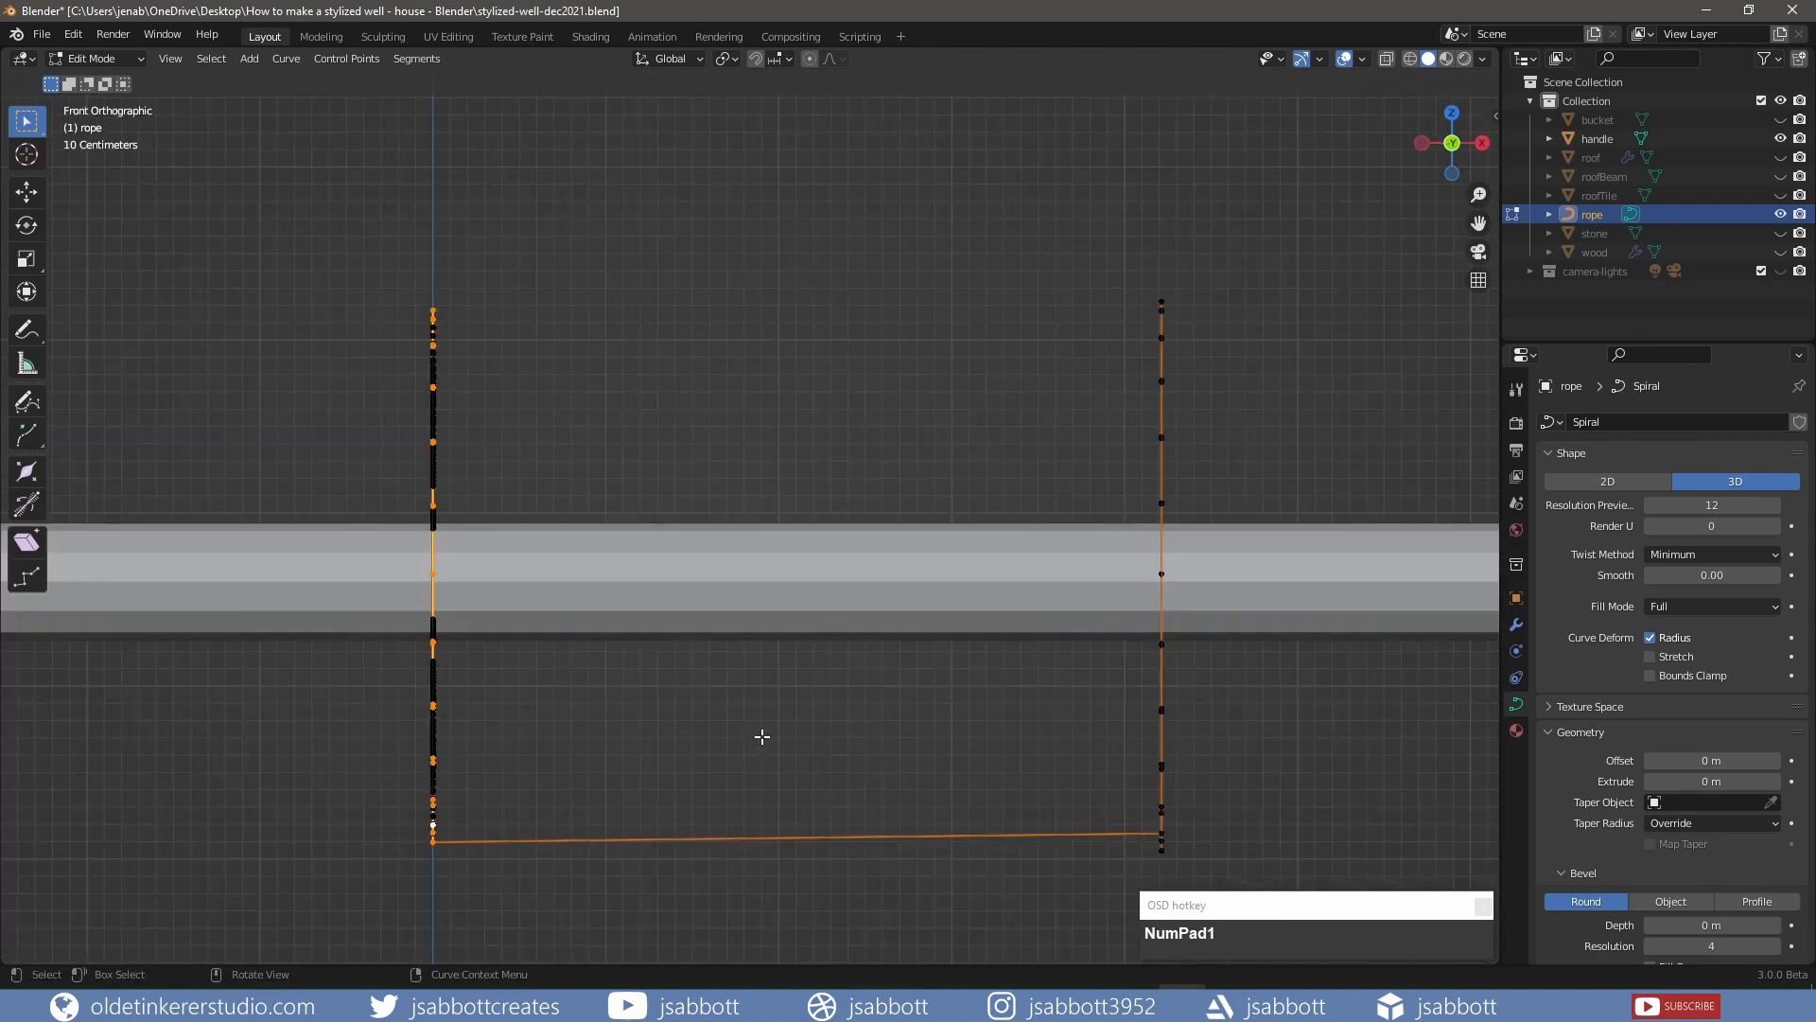
key("g")
key("x")
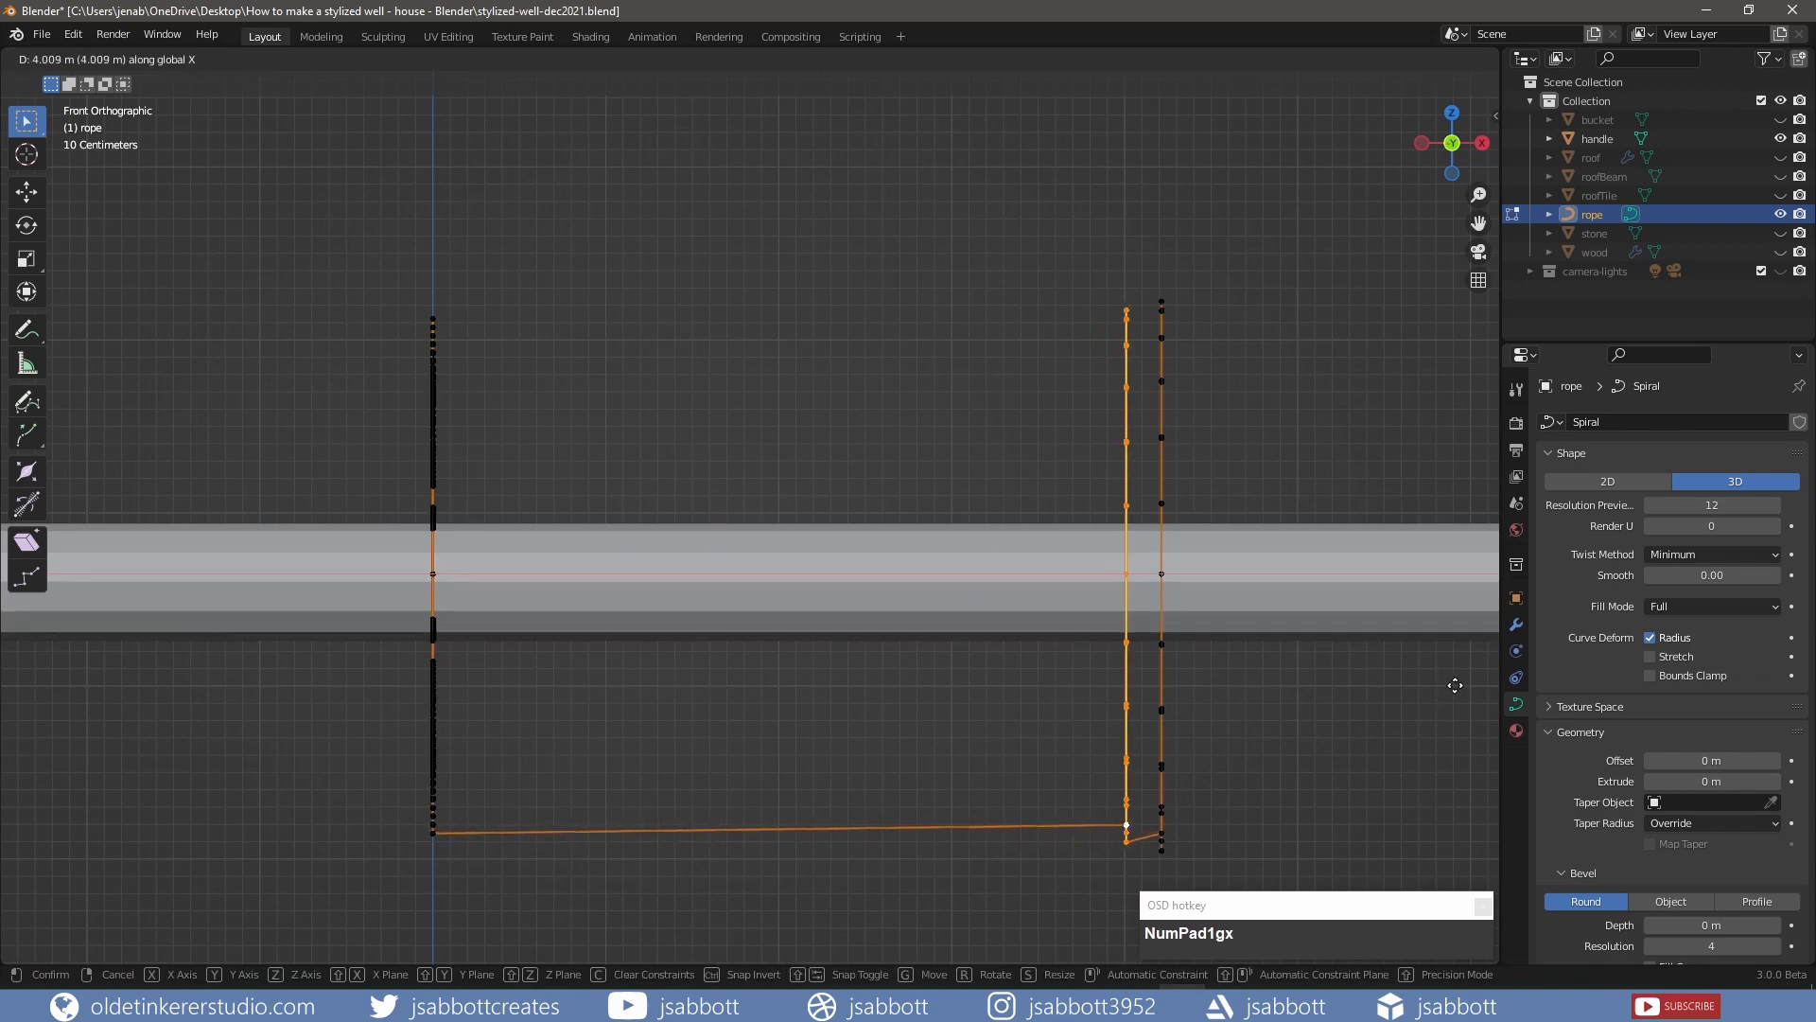
left_click(1455, 685)
Select the rope spiral's third turn from the outside and move it along X to sit just short of the second
middle_click_drag(705, 747, 402, 816)
left_click(627, 707)
left_click(649, 690, "ctrl")
key("KP_1")
key("g")
key("x")
left_click(1381, 659)
Select the rope spiral's fourth turn from the outside and move it along X to sit just short of the third
left_click(722, 709)
left_click(741, 695, "ctrl")
key("KP_1")
key("g")
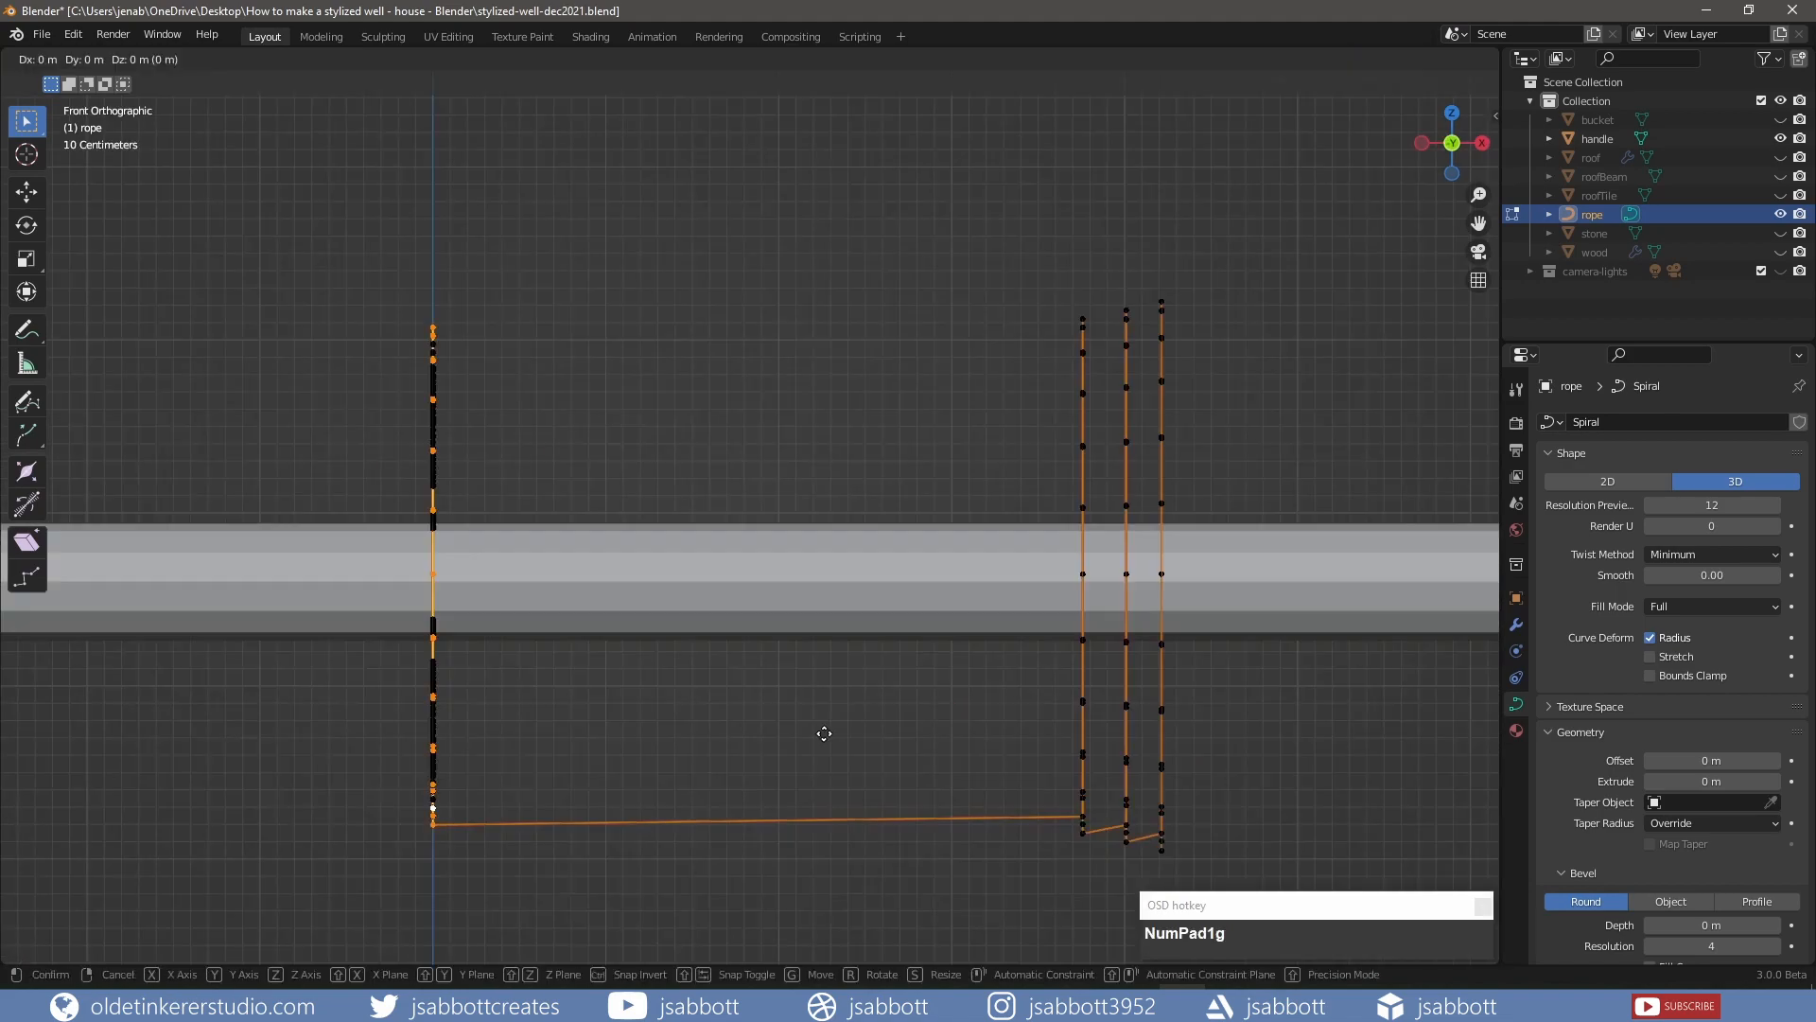
key("x")
left_click(1435, 677)
Select the rope spiral's fifth turn from the outside and move it along X to sit just short of the fourth
middle_click_drag(662, 776, 529, 794)
left_click(700, 710)
left_click(710, 697, "ctrl")
key("KP_1")
key("g")
key("x")
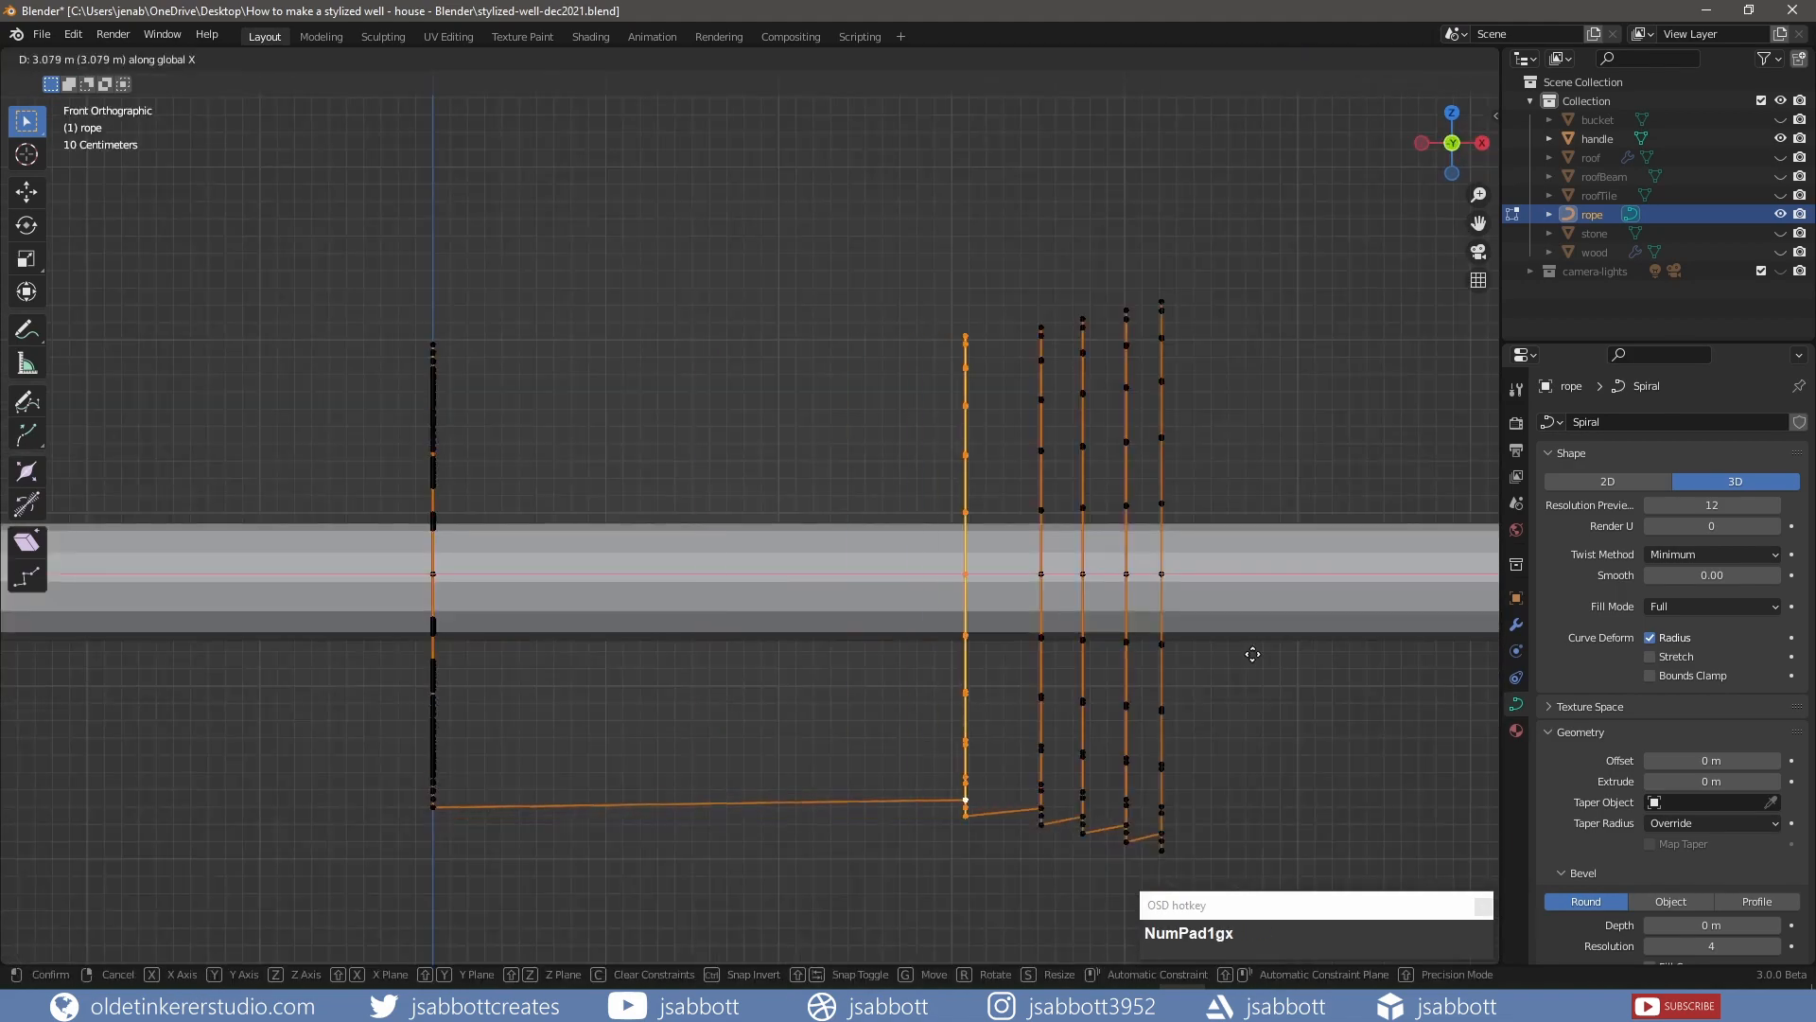
left_click(461, 745)
Select the rope spiral's sixth turn from the outside and move it along X to sit just short of the fifth
middle_click_drag(461, 745, 374, 755)
left_click(549, 713)
left_click(583, 686, "ctrl")
key("KP_1")
key("g")
key("x")
left_click(1249, 677)
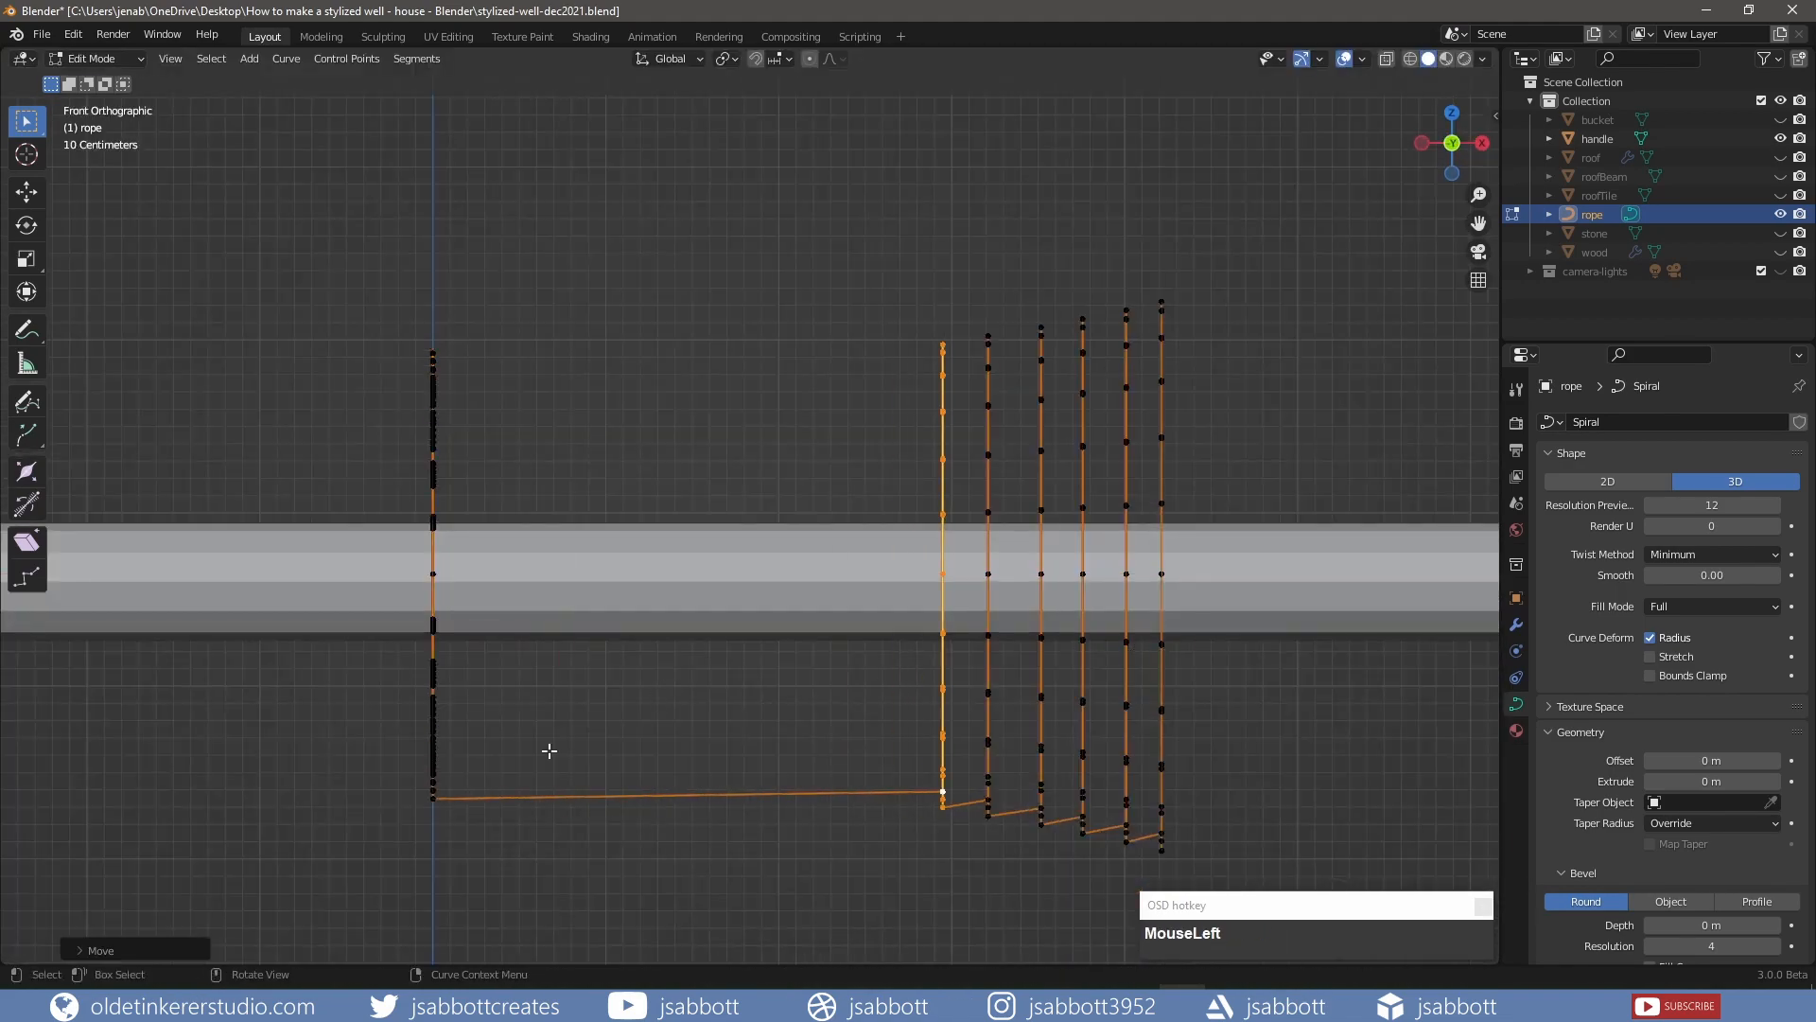
Select the rope spiral's seventh turn from the outside and move it along X to sit just short of the sixth
middle_click_drag(548, 750, 459, 760)
left_click(563, 714)
left_click(598, 693, "ctrl")
key("KP_1")
key("g")
key("x")
left_click(530, 695)
Select the rope spiral's eighth turn from the outside and move it along X to sit just short of the seventh
middle_click_drag(530, 695, 590, 679)
left_click(586, 676, "ctrl")
key("KP_1")
key("g")
key("x")
left_click(1074, 636)
Select the rope spiral's ninth turn from the outside and move it along X to sit just short of the eighth
middle_click_drag(690, 613, 519, 701)
left_click(592, 650)
left_click(622, 626, "ctrl")
key("KP_1")
key("g")
key("x")
left_click(1019, 603)
Select the rope spiral's tenth turn from the outside and move it along X to sit just short of the ninth
left_click(536, 728)
left_click(560, 715, "ctrl")
key("KP_1")
key("g")
key("x")
left_click(770, 741)
Select the rope spiral's eleventh turn from the outside and move it along X to sit just short of the tenth
left_click(518, 704)
left_click(538, 685, "ctrl")
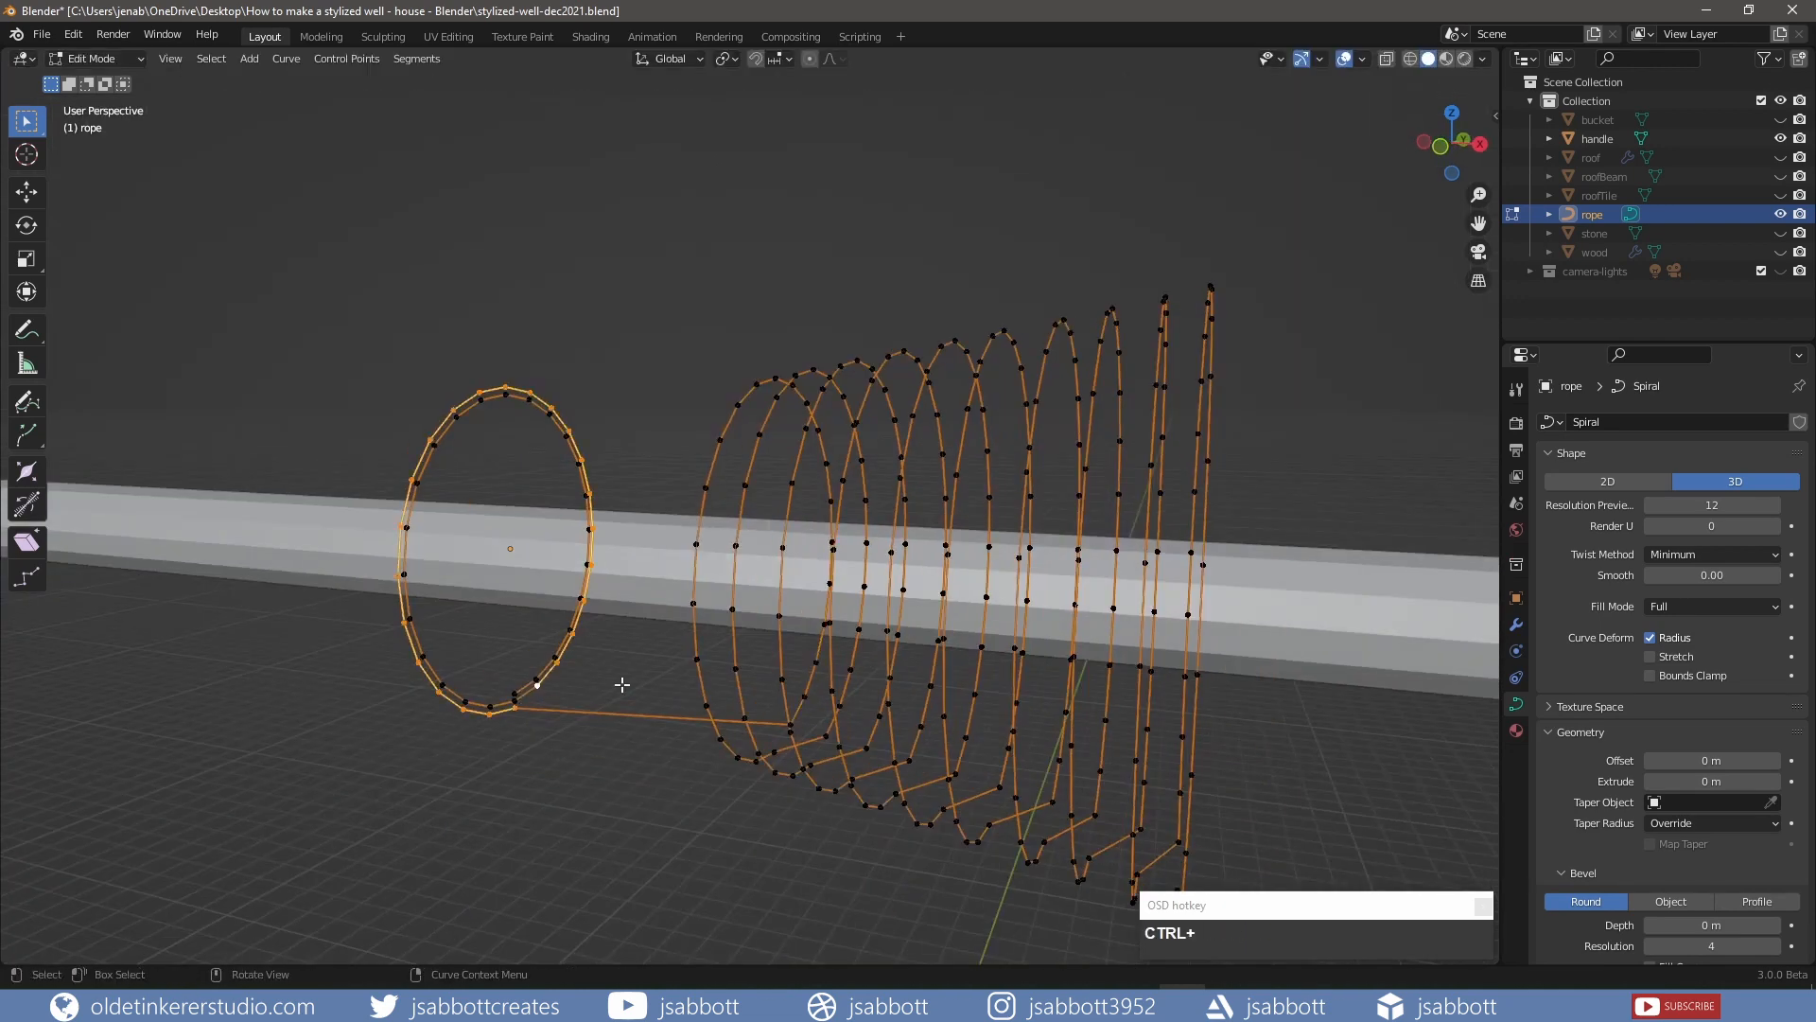
key("KP_1")
key("g")
key("x")
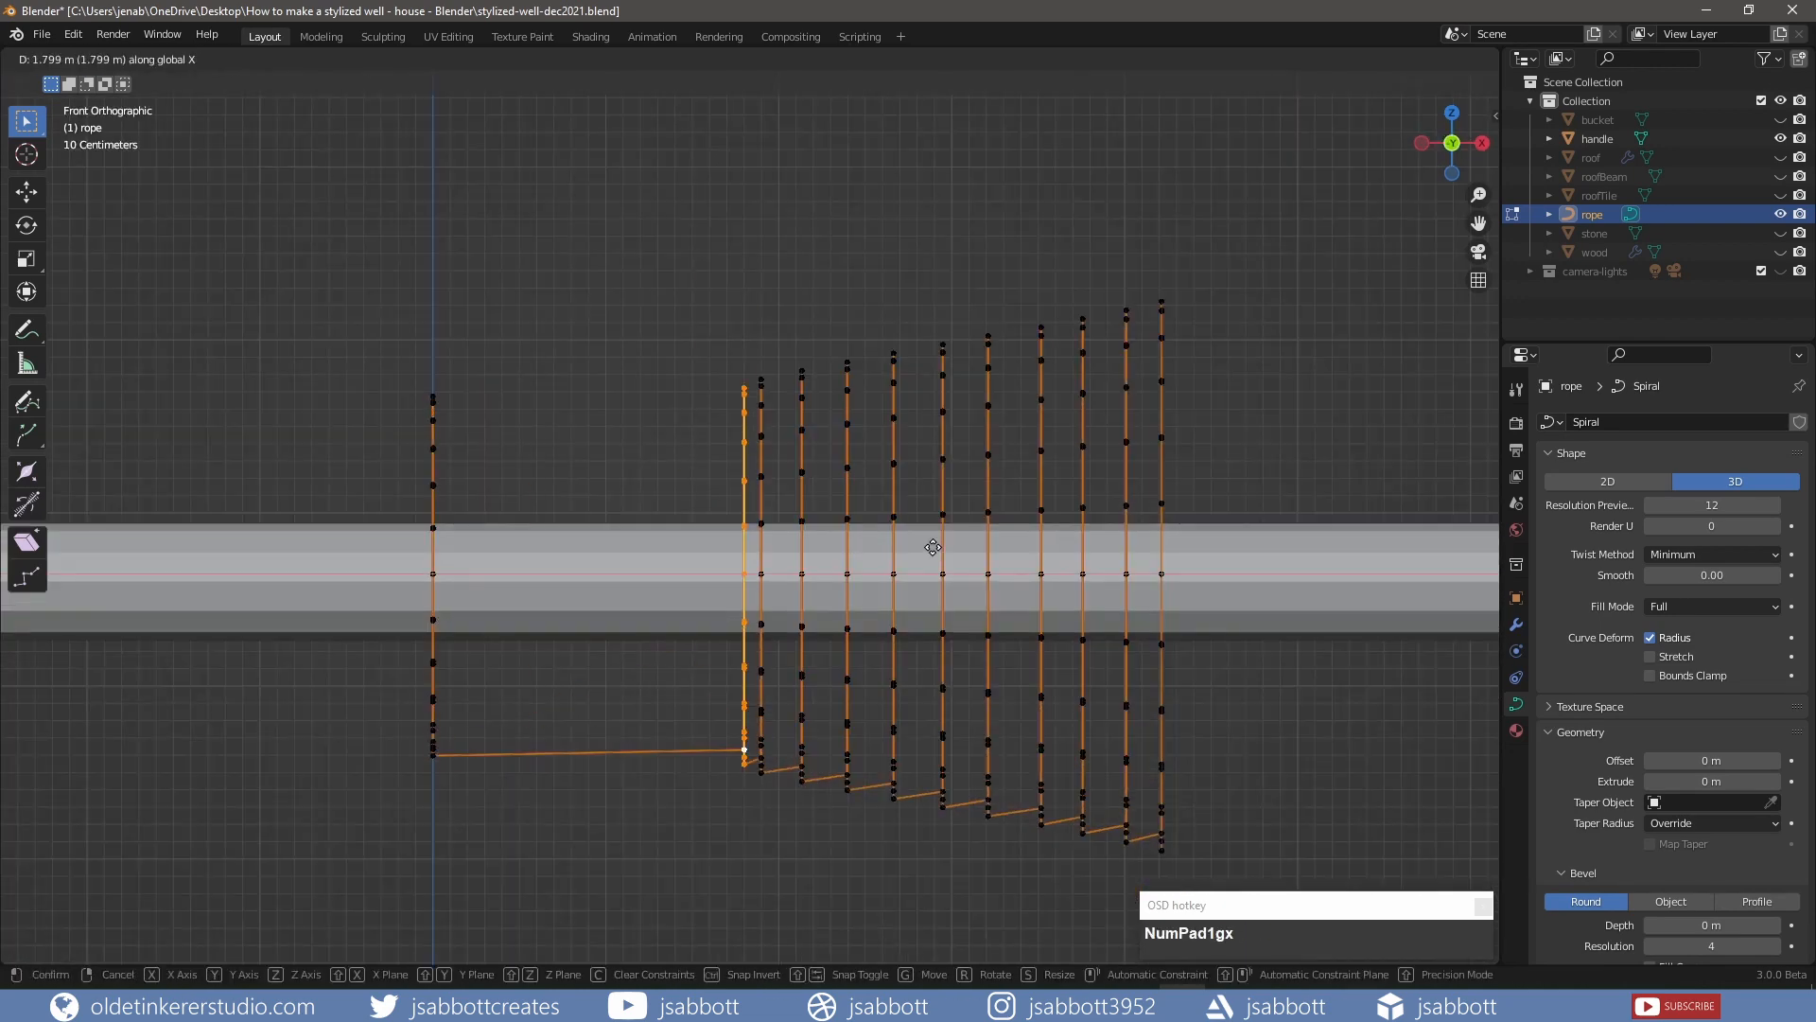
left_click(919, 547)
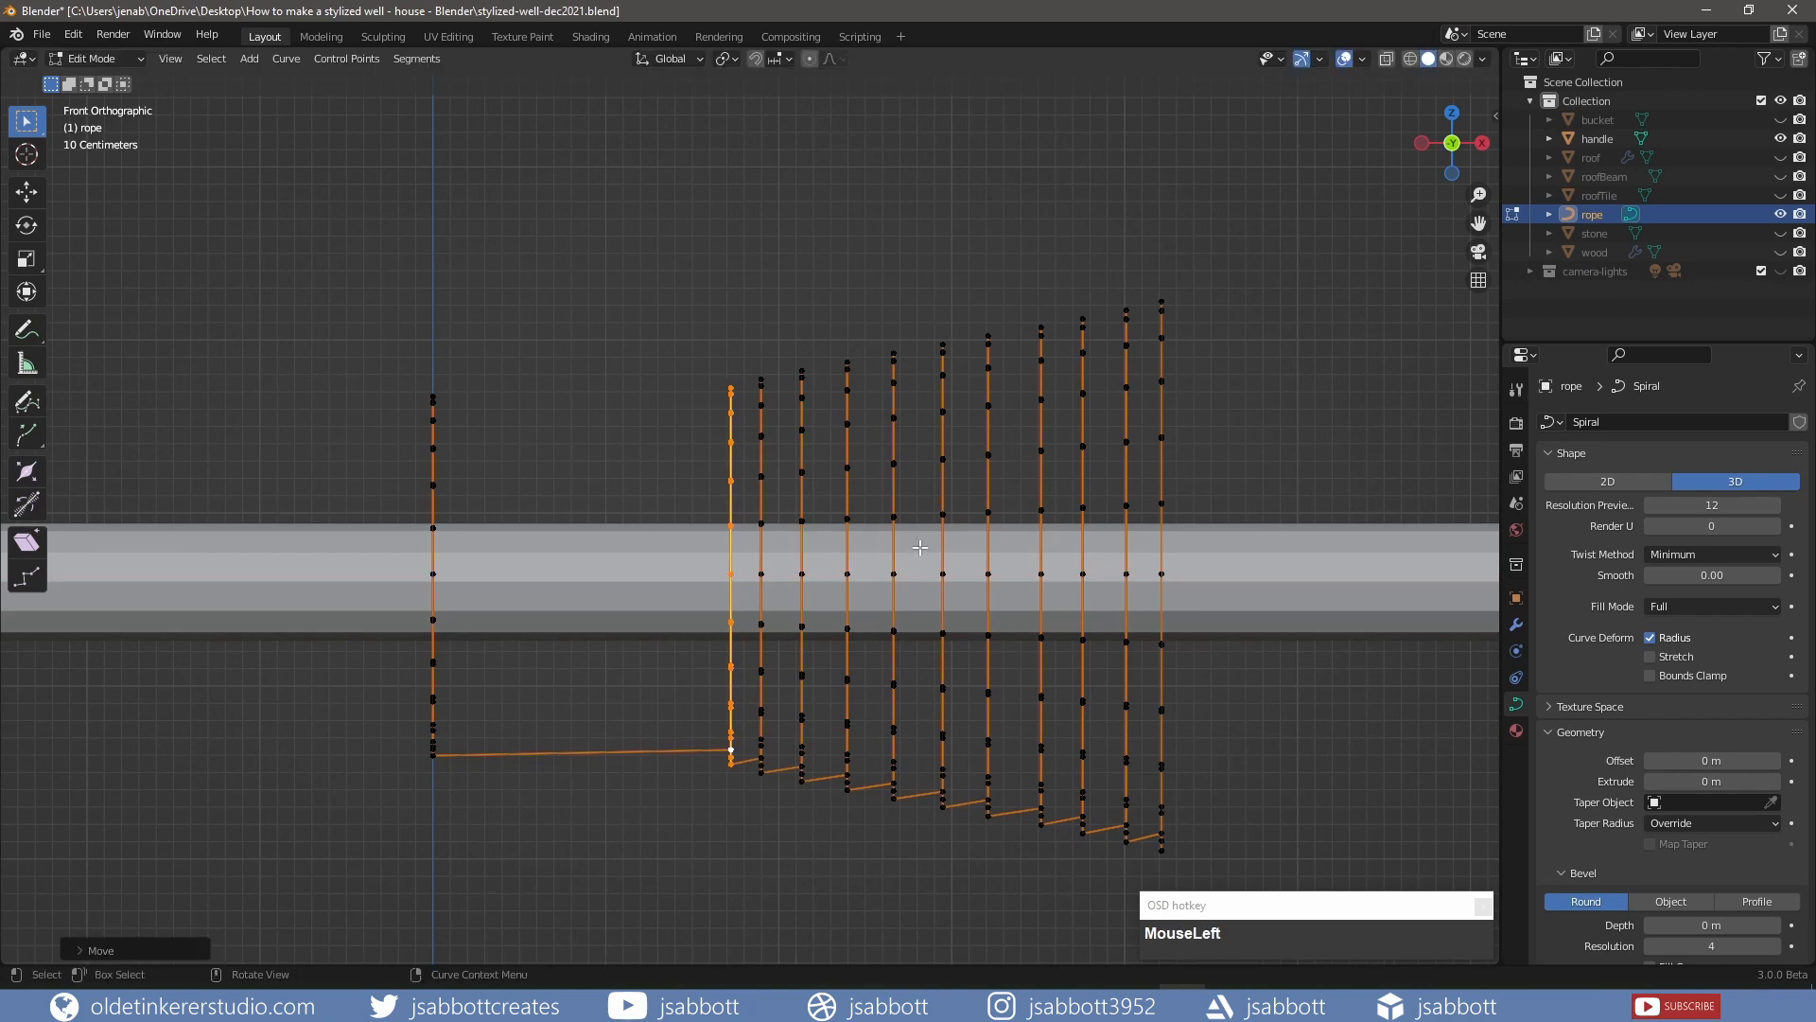
Move the eleven displaced rope turns about -1.5 m along X beside the stationary turn and scale them down so the nearest matches its diameter
left_click_drag(665, 294, 1277, 872)
key("g")
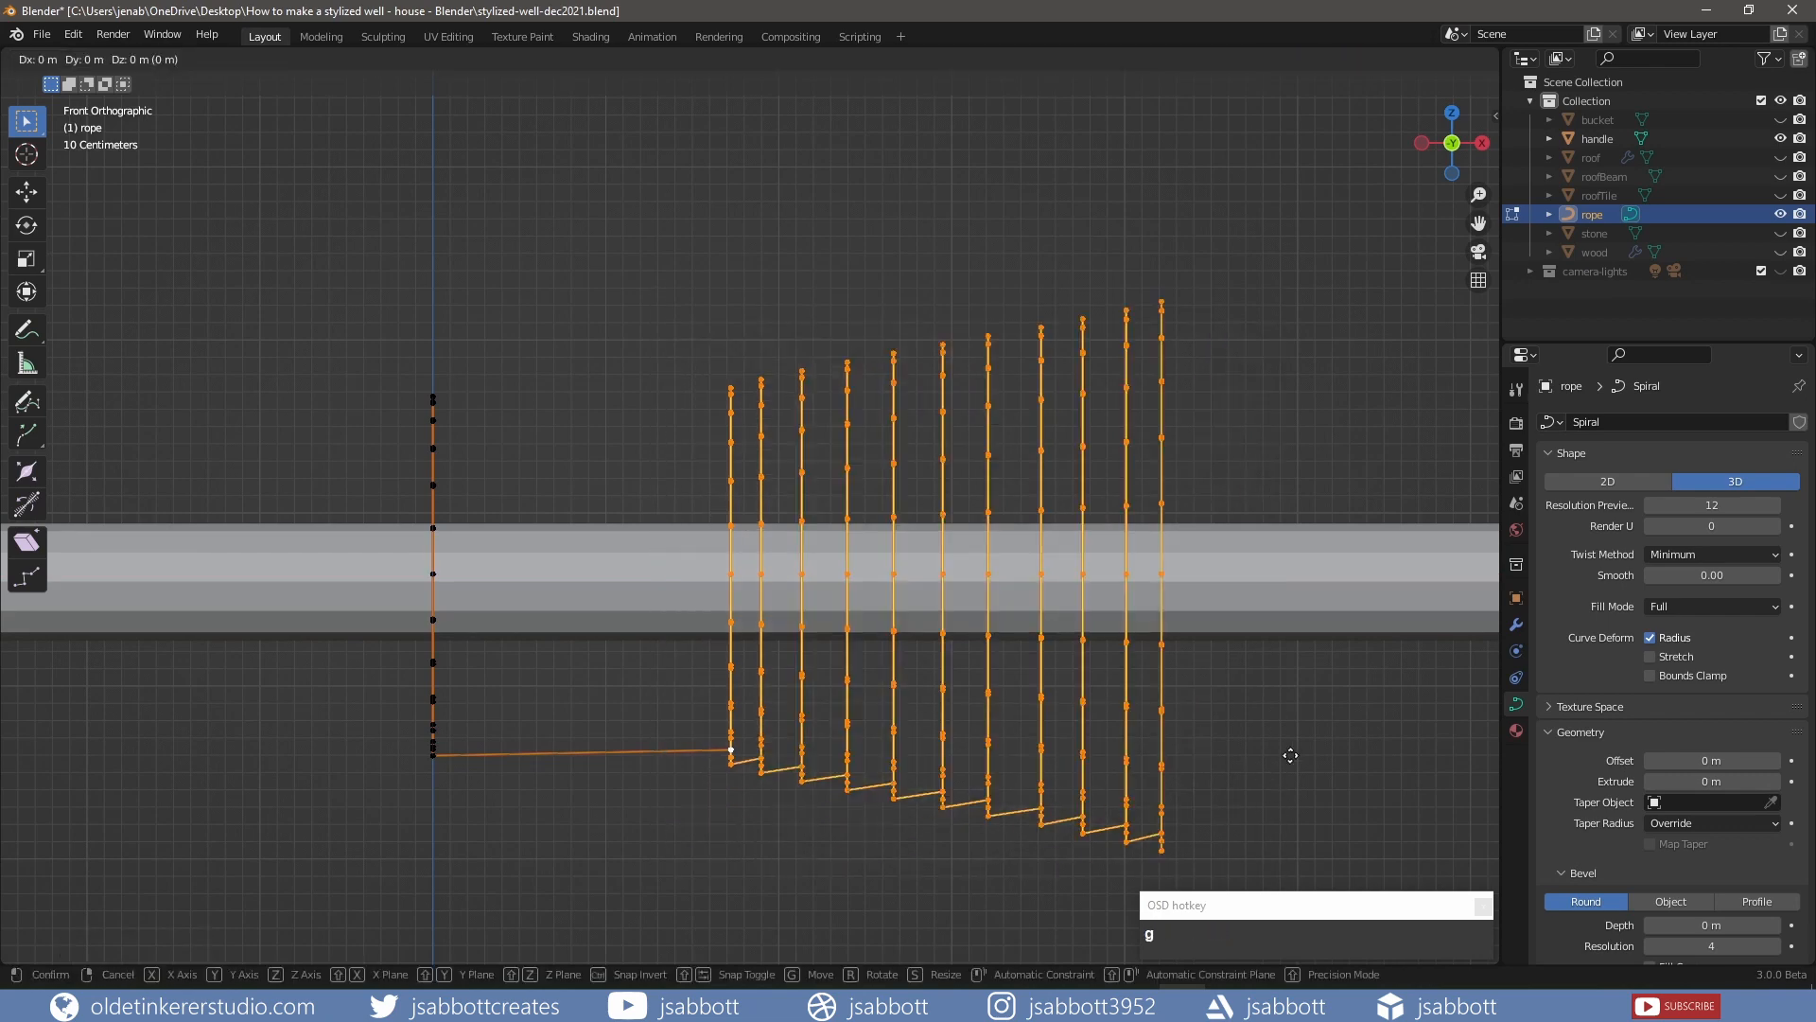
key("x")
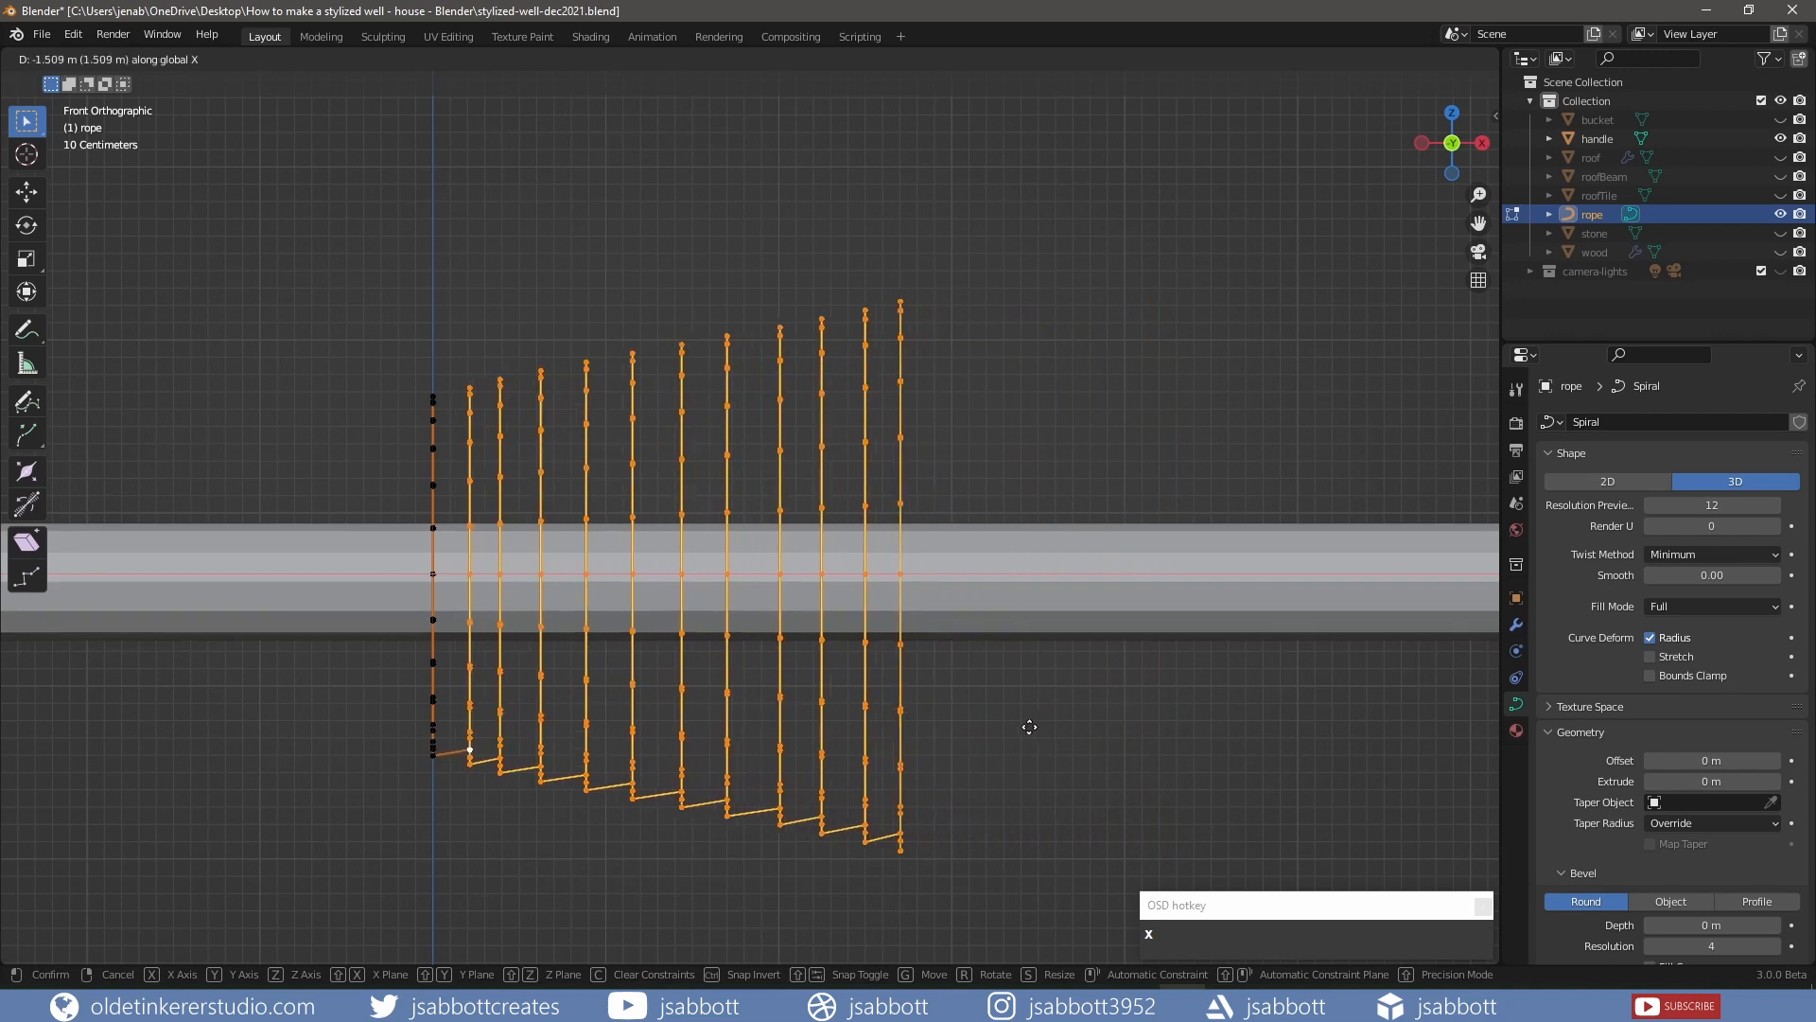
left_click(1031, 726)
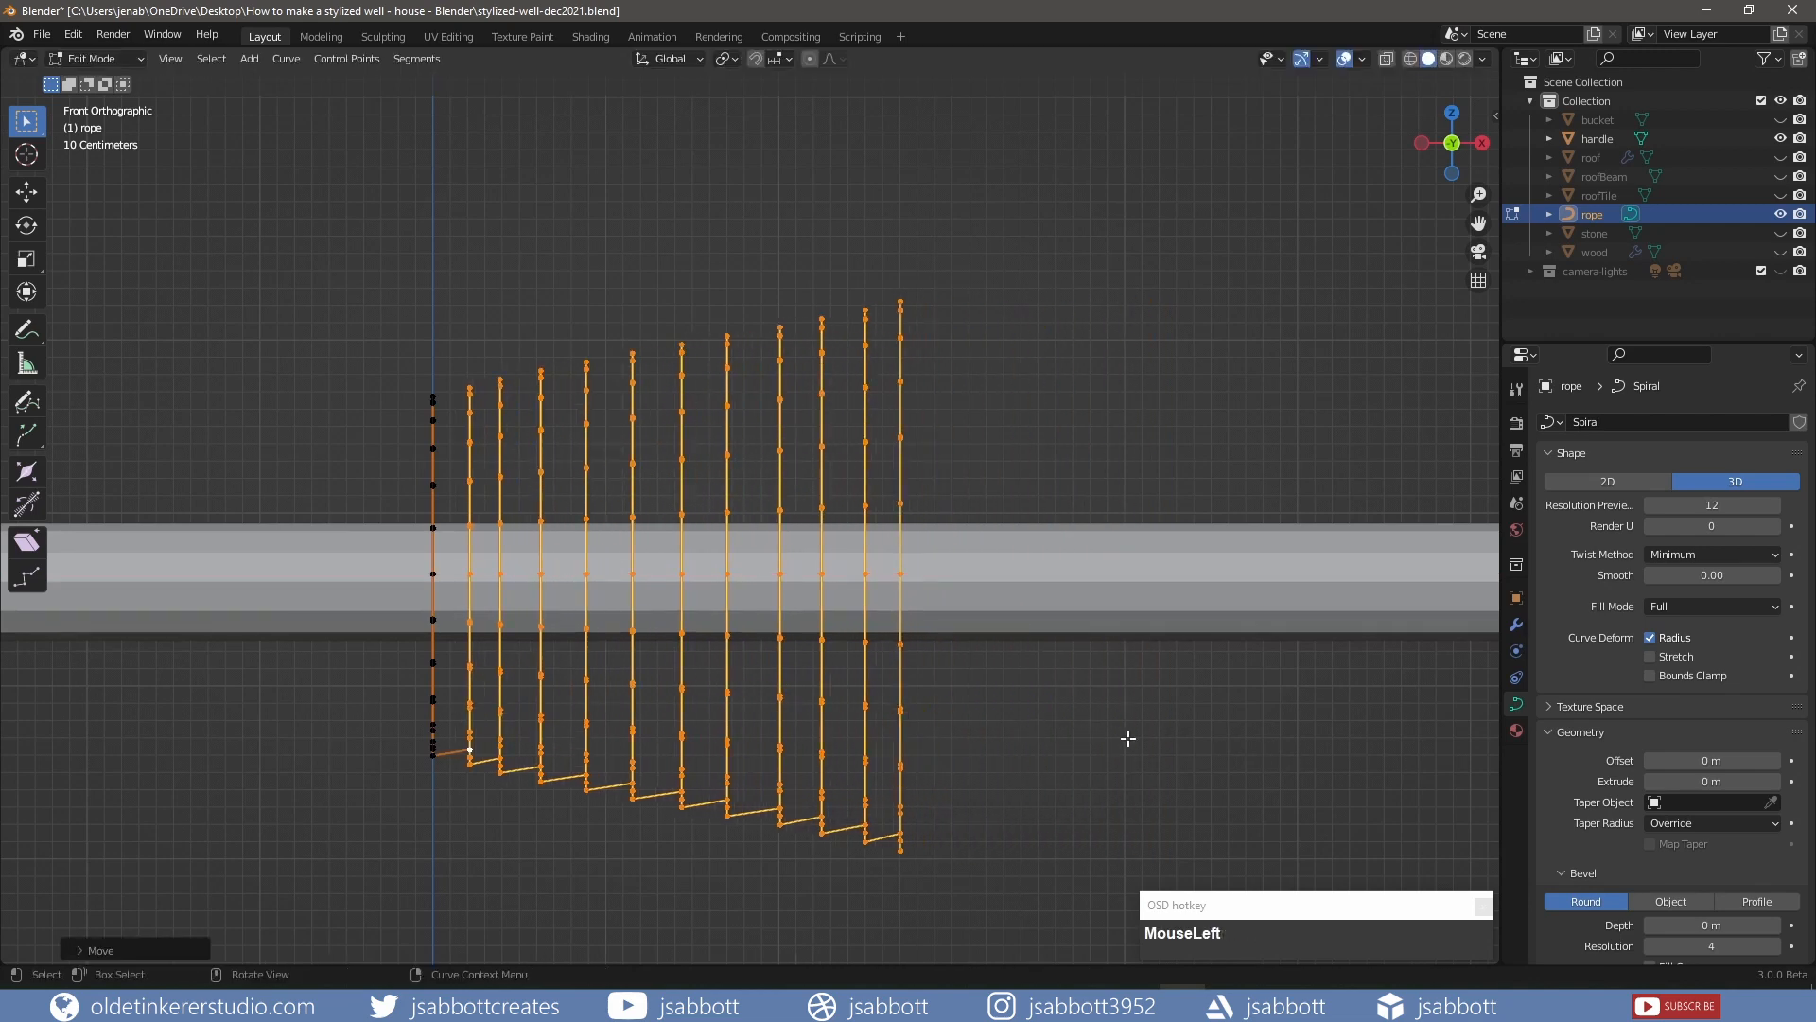
key("s")
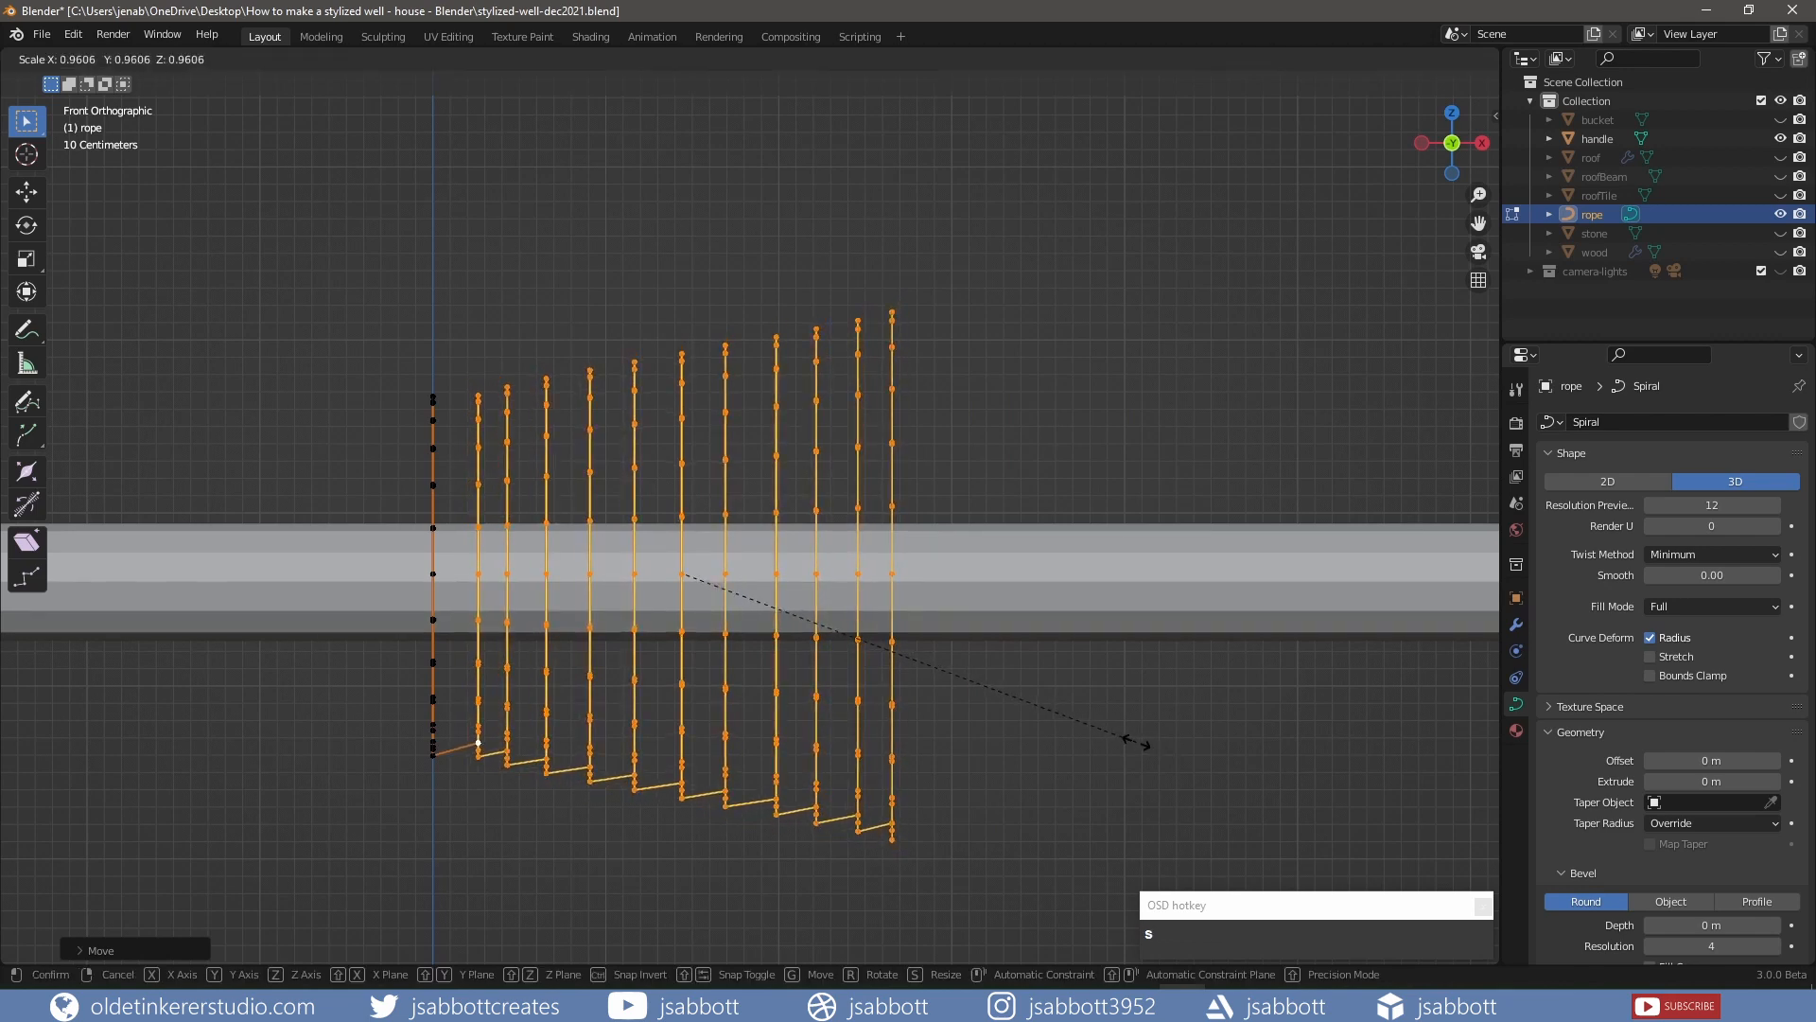
left_click(1135, 743)
left_click_drag(956, 896, 503, 343)
key("s")
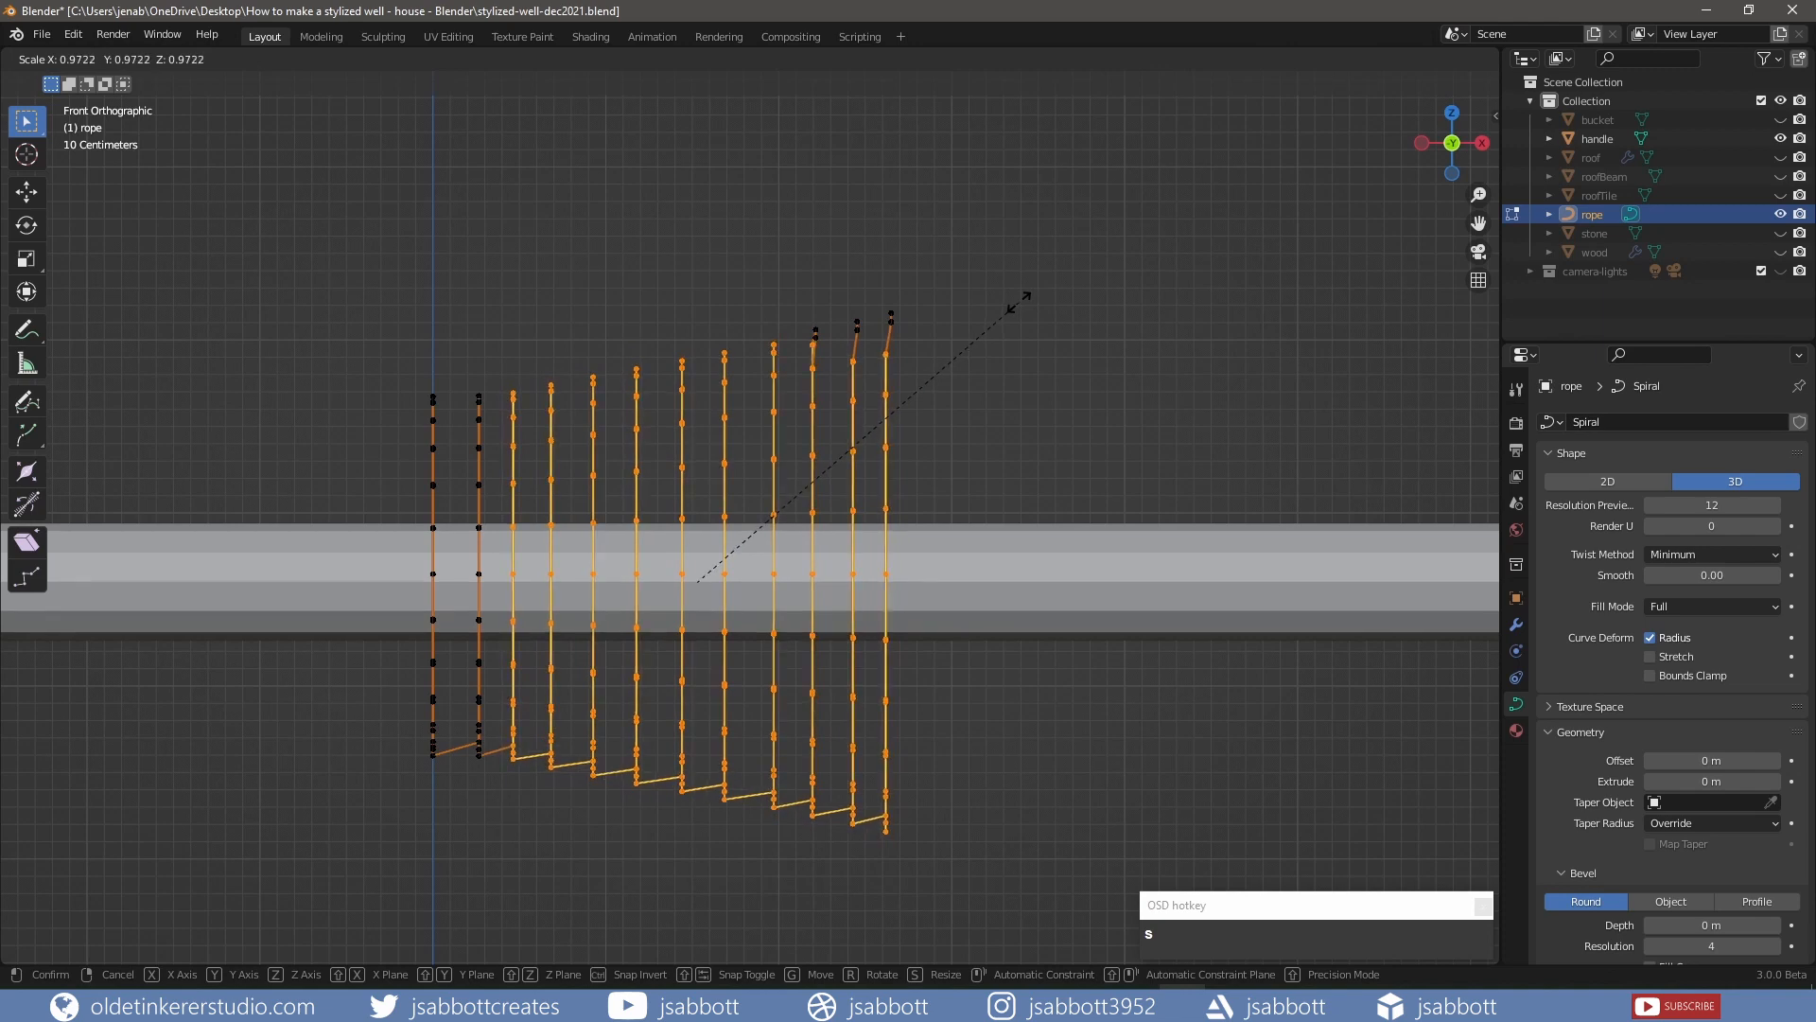
left_click(1020, 303)
key("ctrl+z")
Scale down the remaining larger turns, excluding each matched one, until the third to seventh turns from the Z axis match the first's diameter
left_click_drag(964, 899, 548, 253)
key("s")
left_click(1070, 288)
key("s")
left_click(1013, 253)
key("s")
left_click_drag(949, 857, 674, 241)
left_click(994, 268)
key("s")
left_click(1019, 233)
key("s")
left_click(1020, 178)
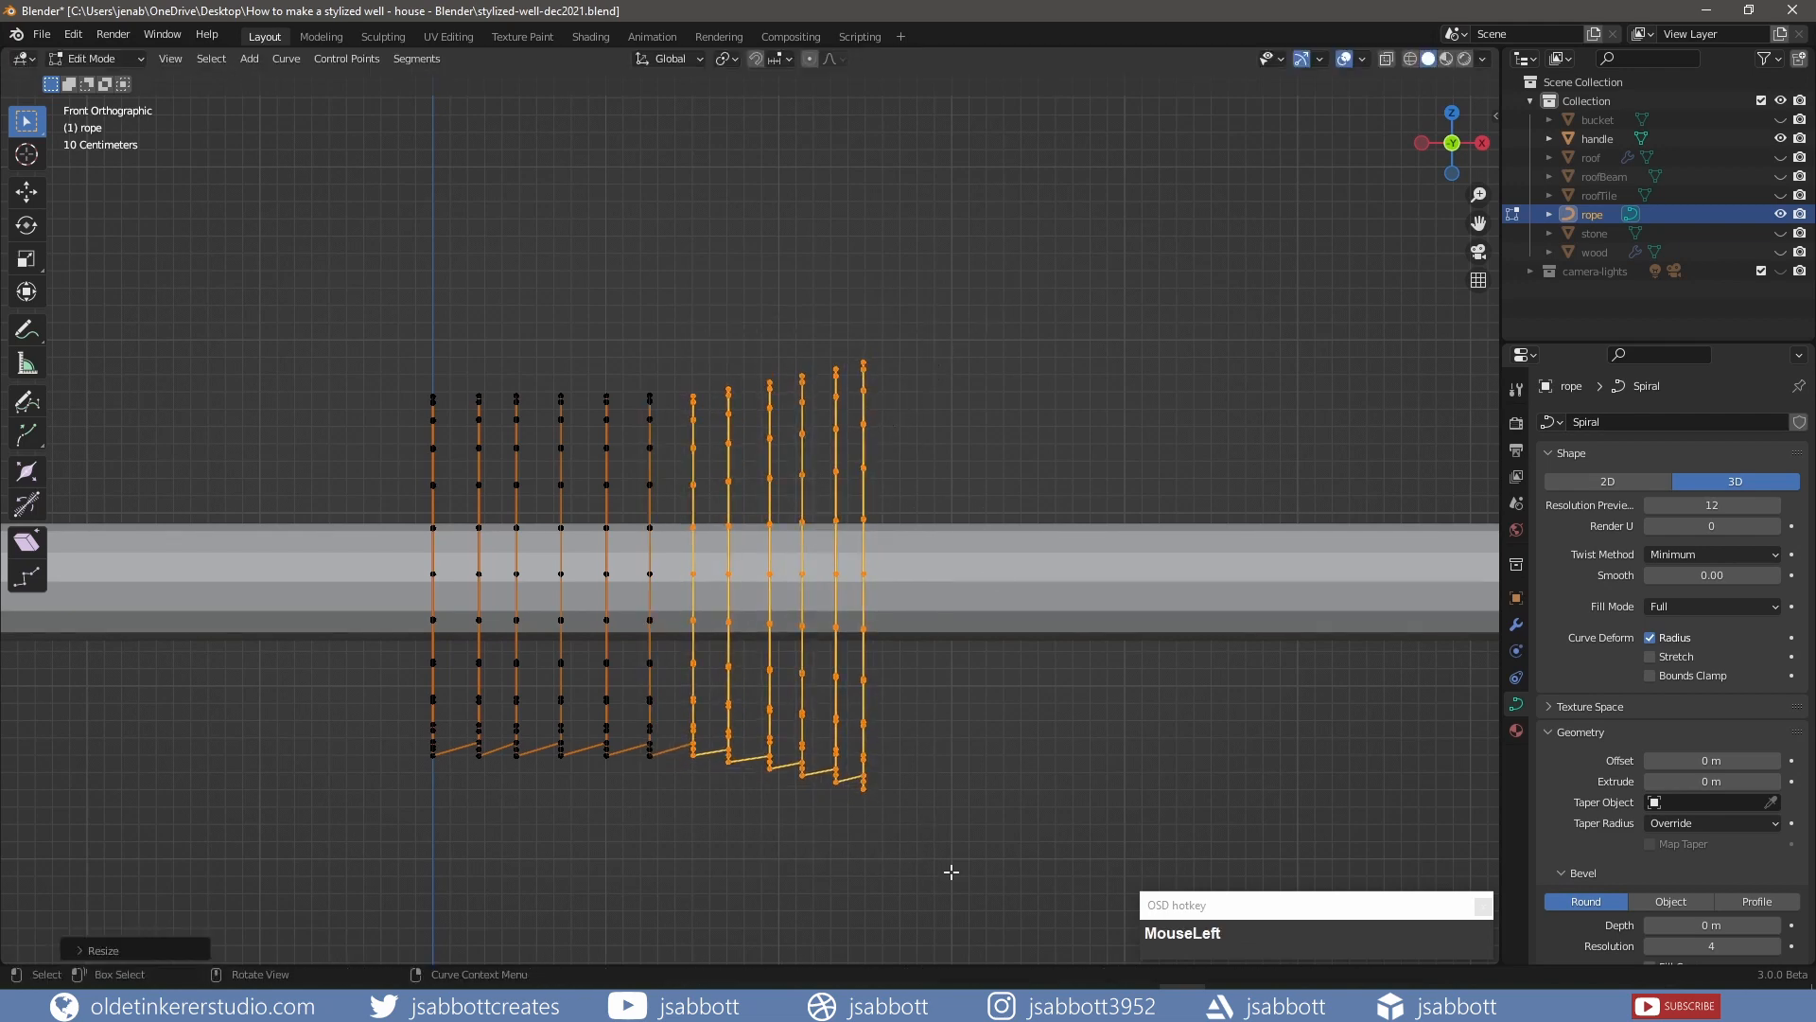
Scale down successive remaining groups of turns until the eighth to twelfth turns from the Z axis have the same diameter as the others
left_click_drag(953, 874, 711, 293)
key("s")
left_click(892, 287)
left_click_drag(955, 830, 843, 371)
key("s")
left_click(964, 279)
key("s")
left_click(893, 280)
left_click_drag(893, 772, 772, 314)
key("s")
left_click(889, 295)
left_click_drag(971, 849, 885, 410)
key("s")
left_click(977, 758)
Select all points of the rope curve and set its round bevel depth to 0.08 m
left_click_drag(965, 818, 383, 260)
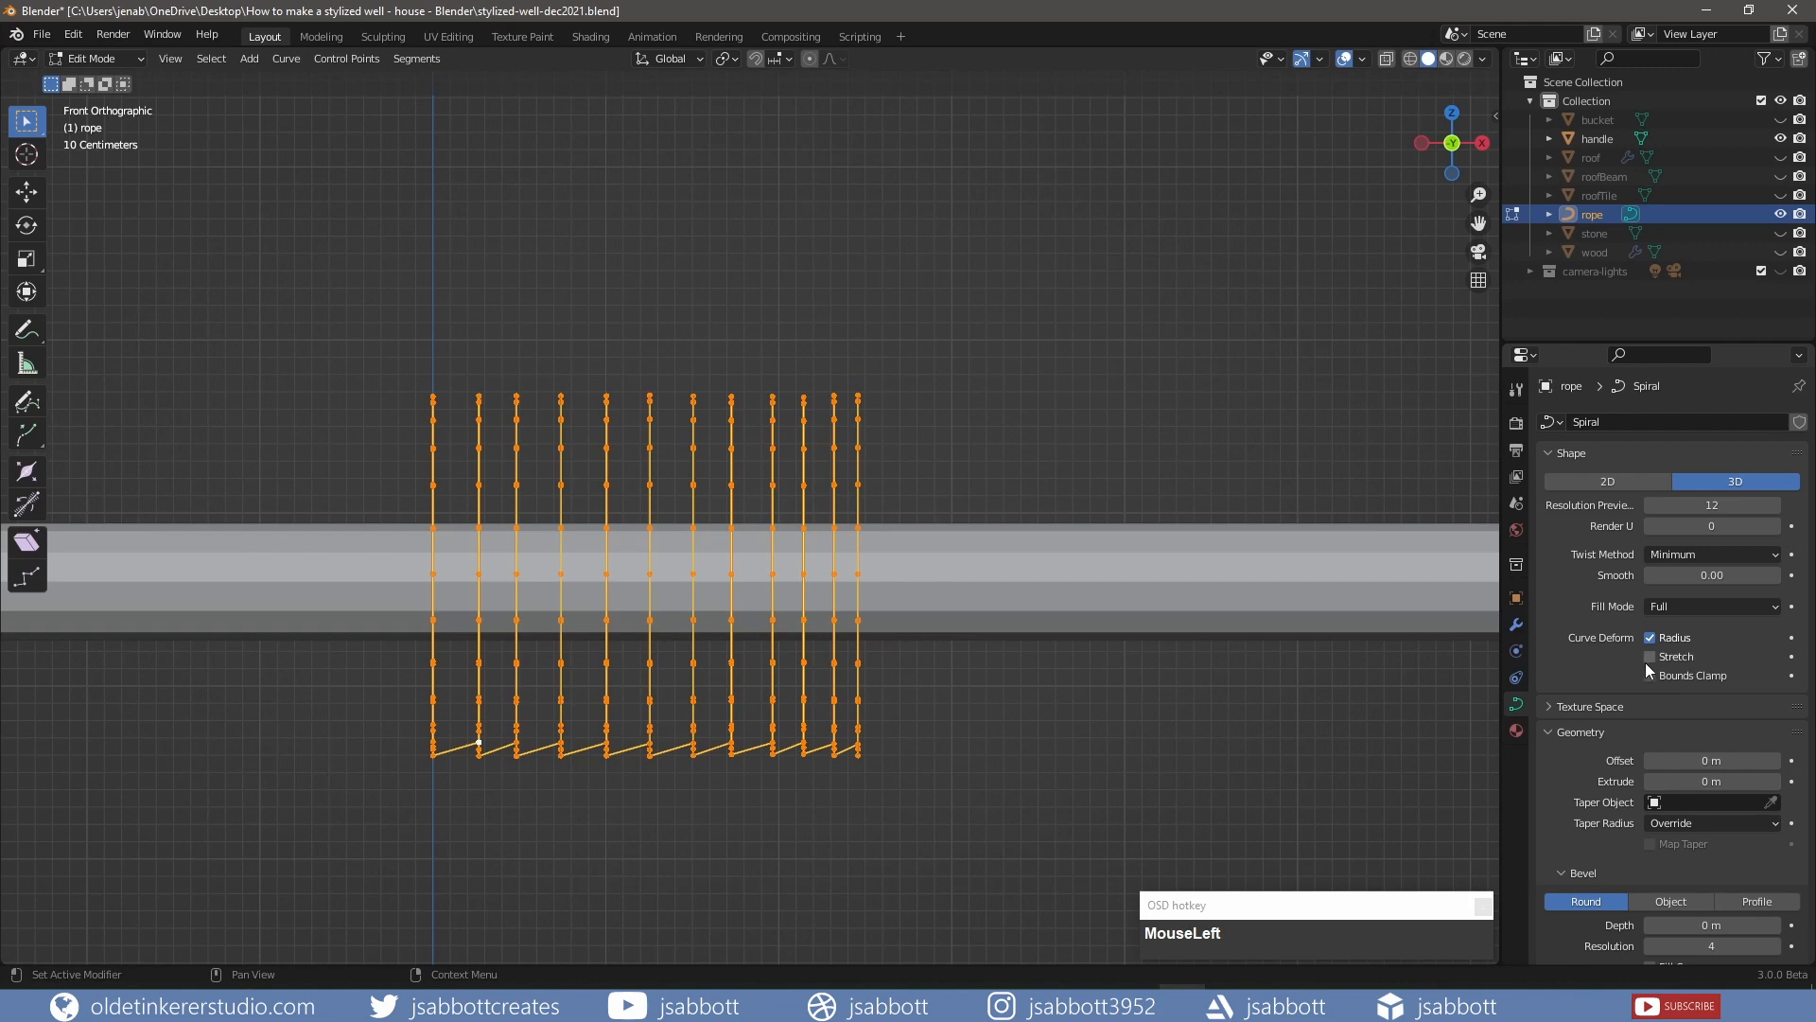
scroll(1646, 668, "down", 3)
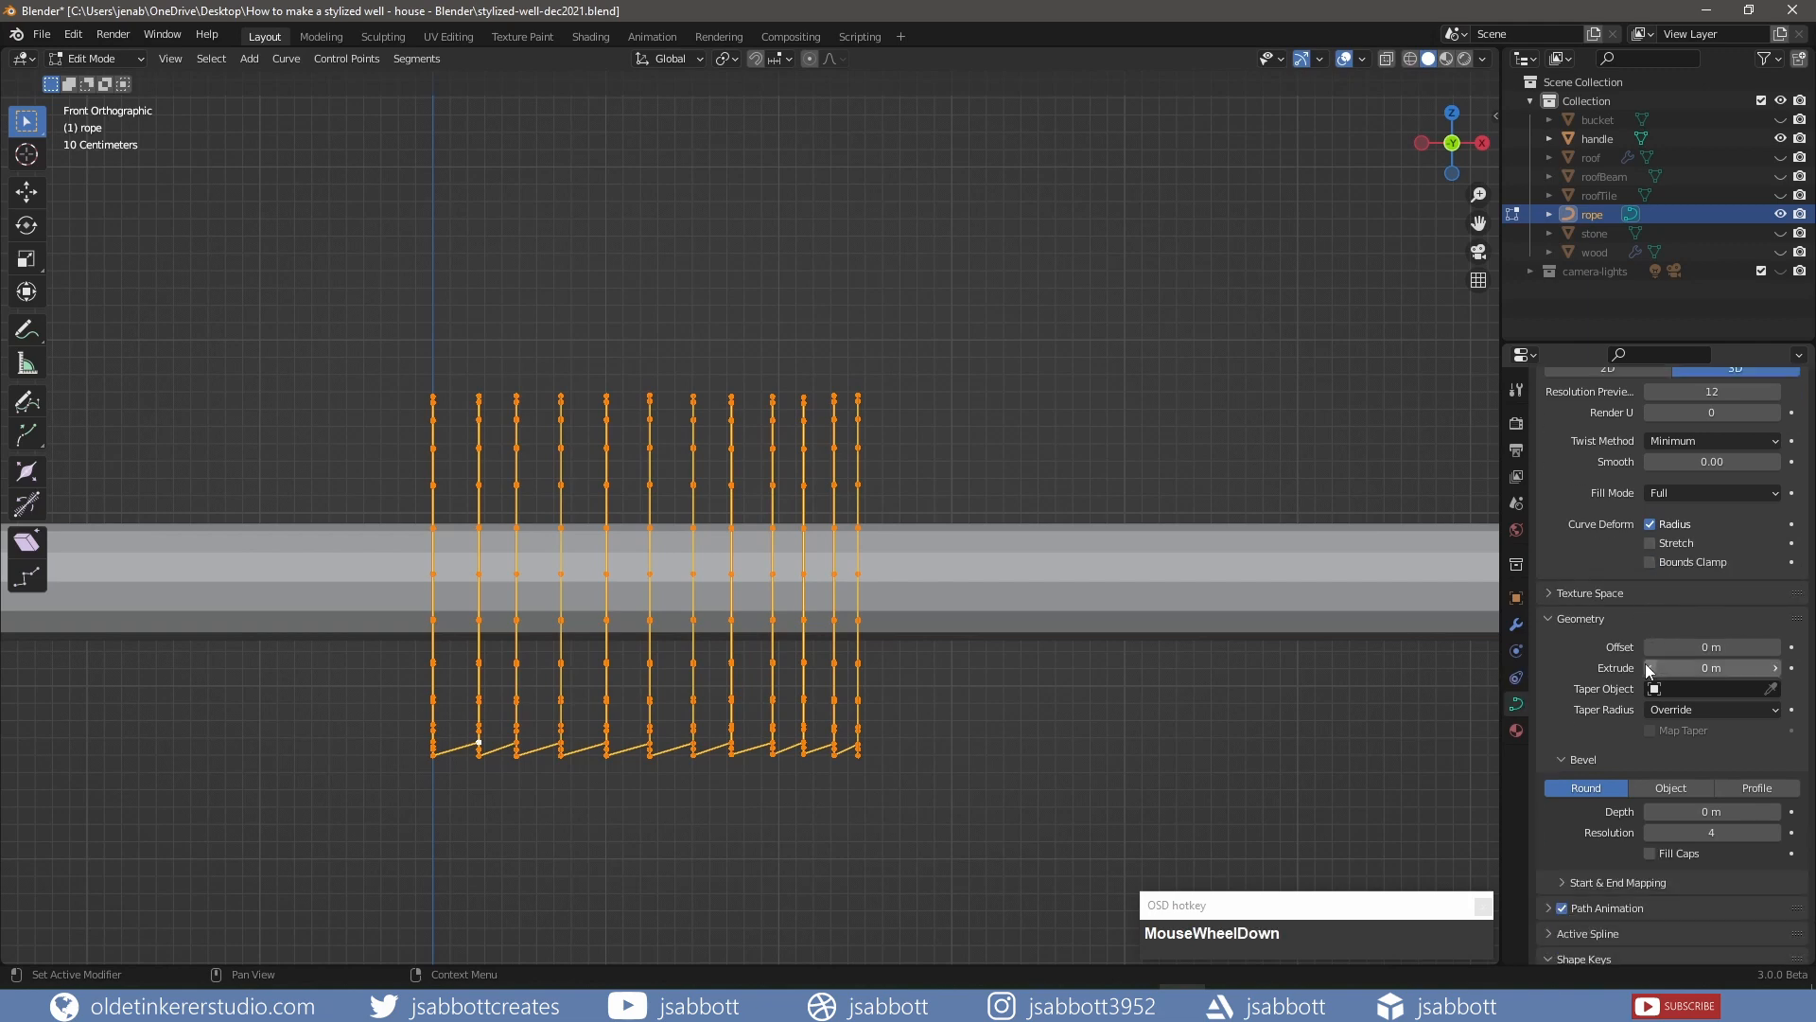
scroll(1648, 666, "down", 2)
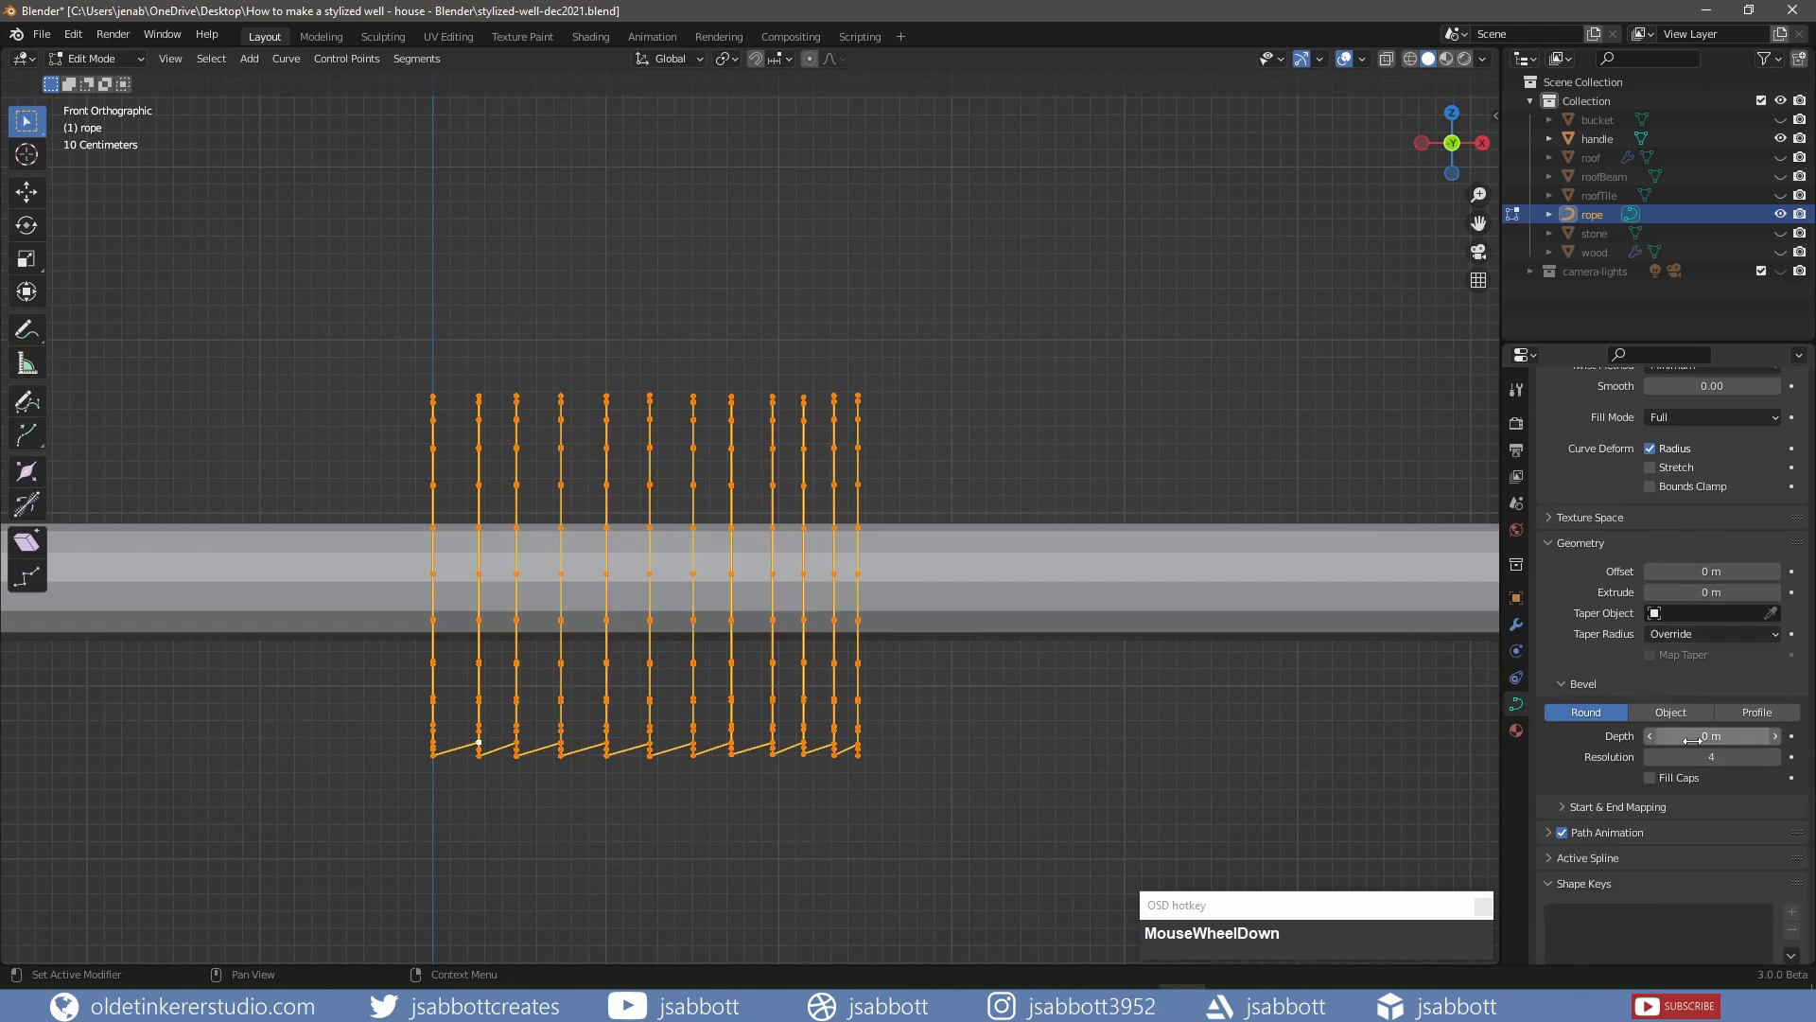
left_click_drag(1692, 739, 1755, 739)
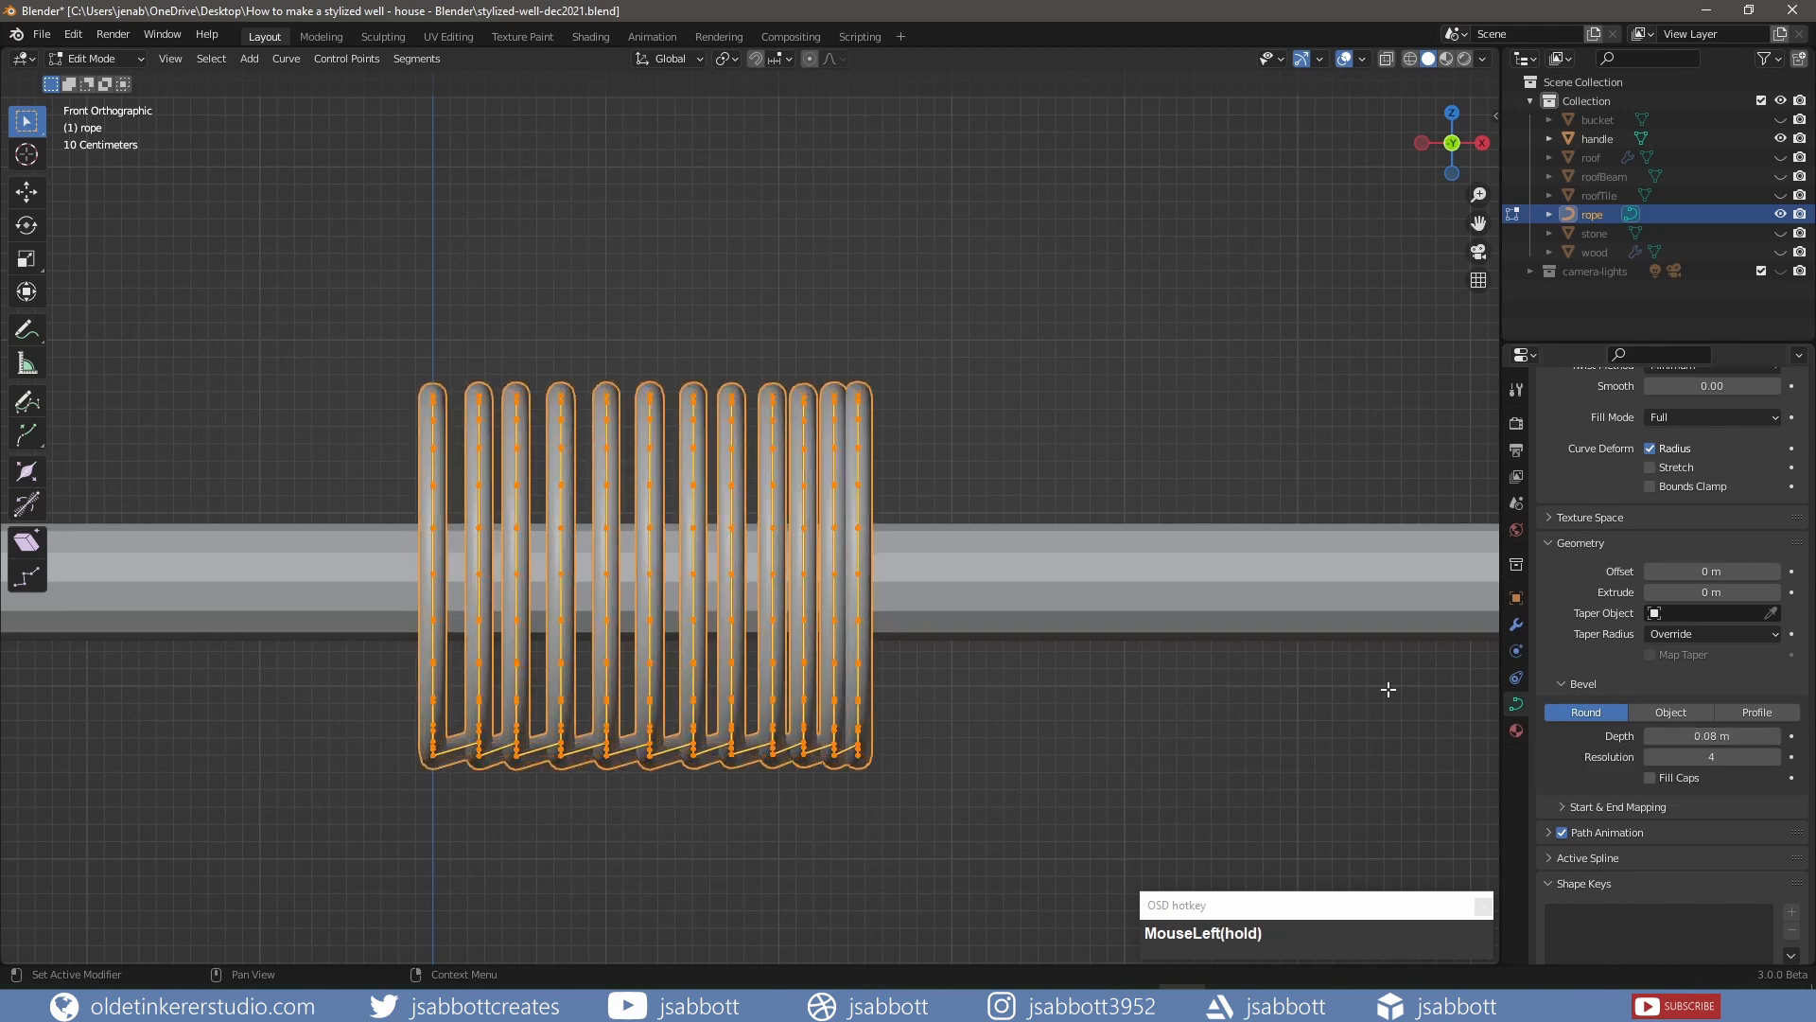
Nudge the ninth rope turn from the Z axis along X, and the ninth and tenth together, to even out the coil spacing
left_click(1036, 347)
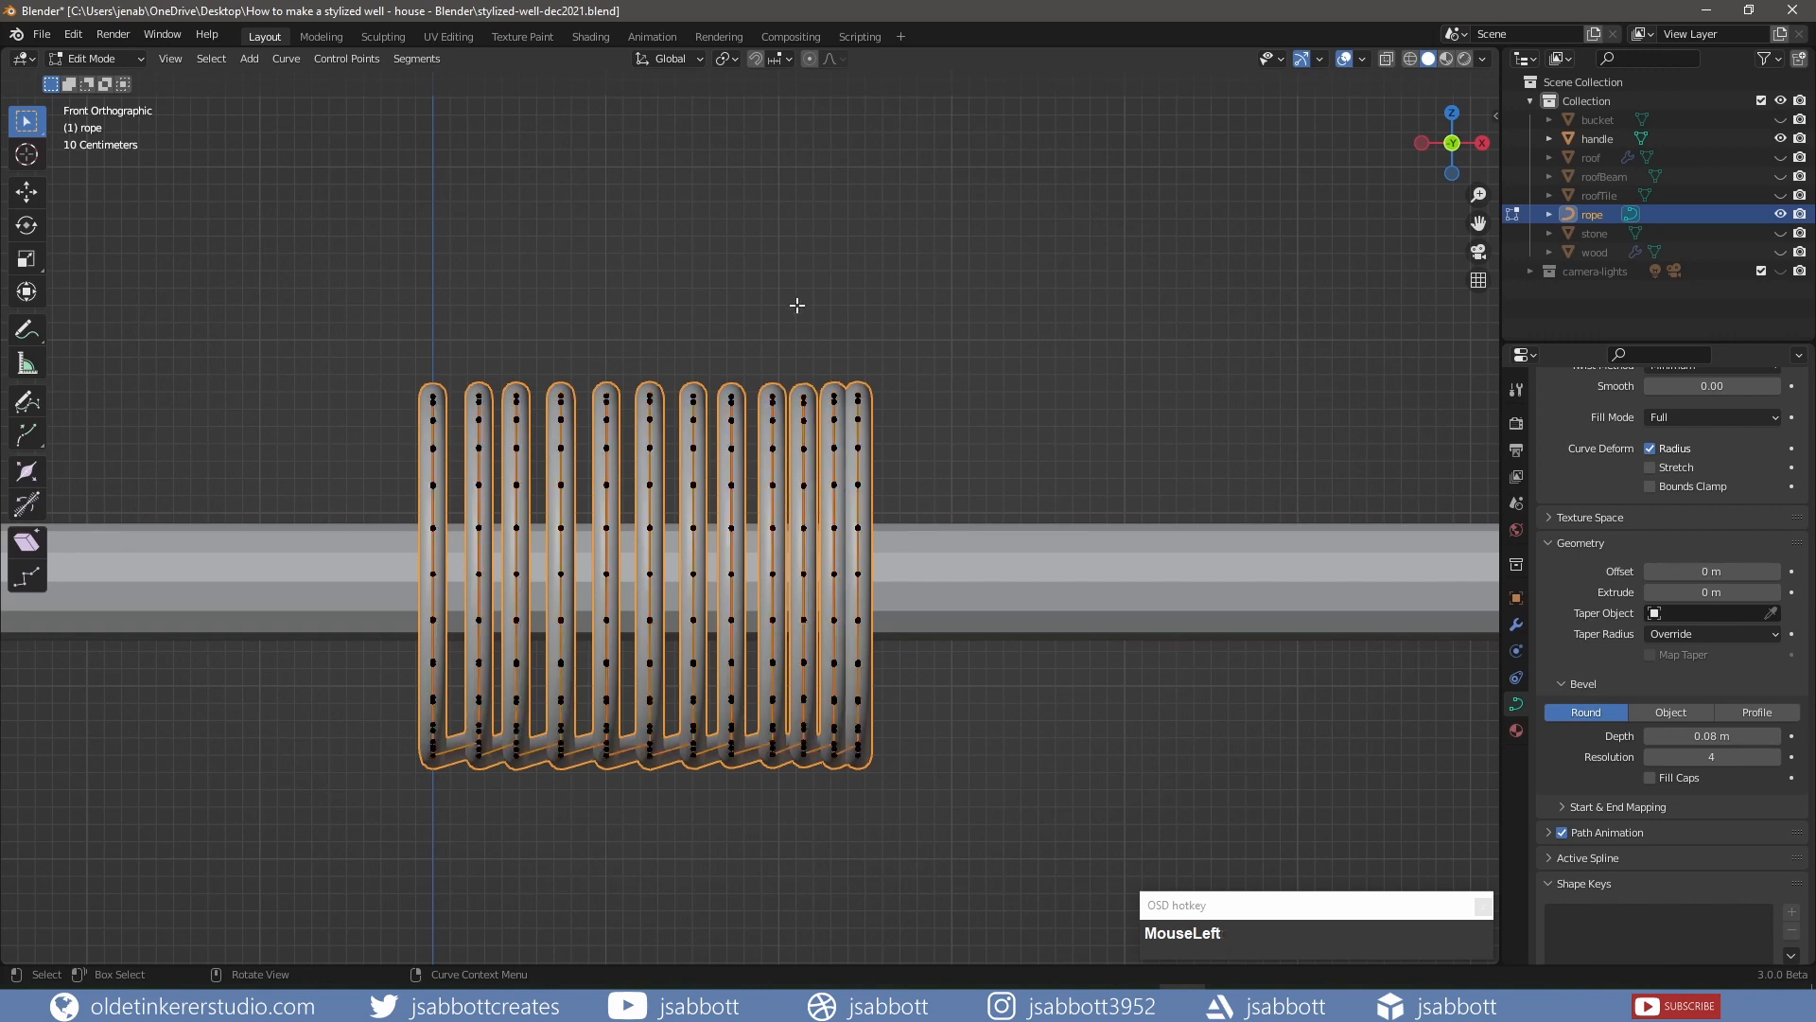
left_click_drag(749, 343, 784, 770)
key("g")
key("x")
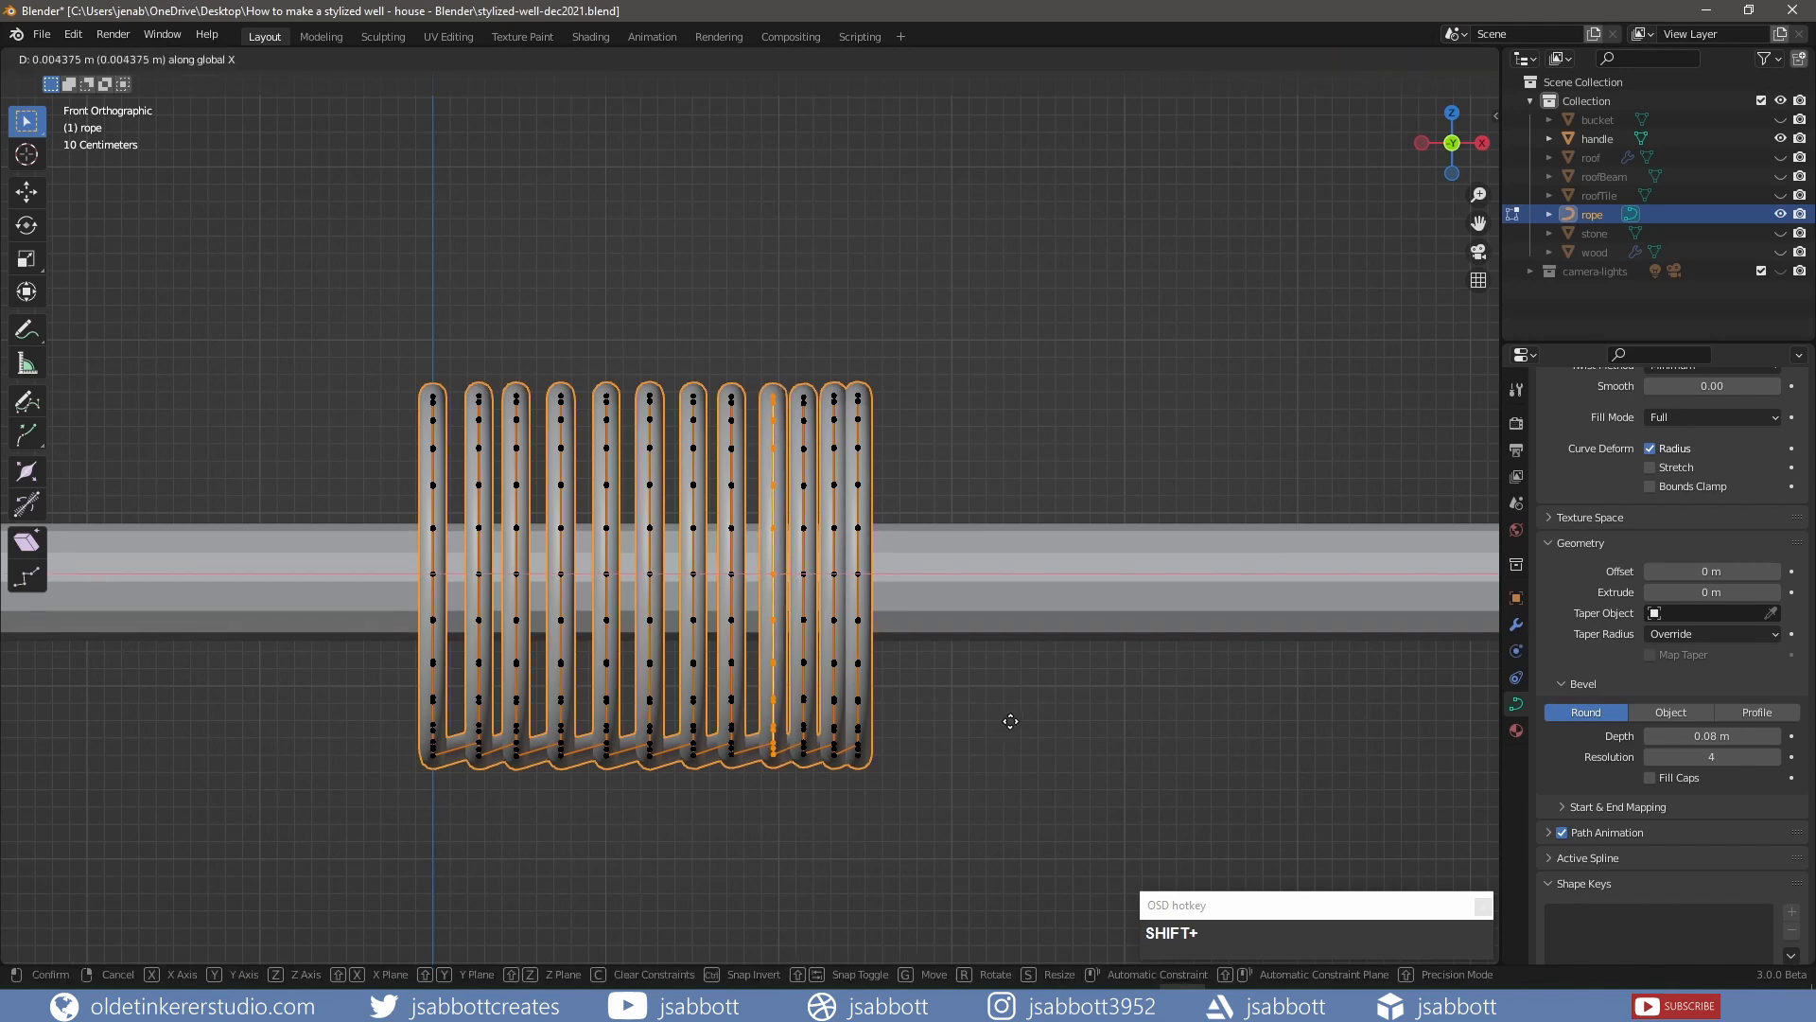
left_click(1020, 725)
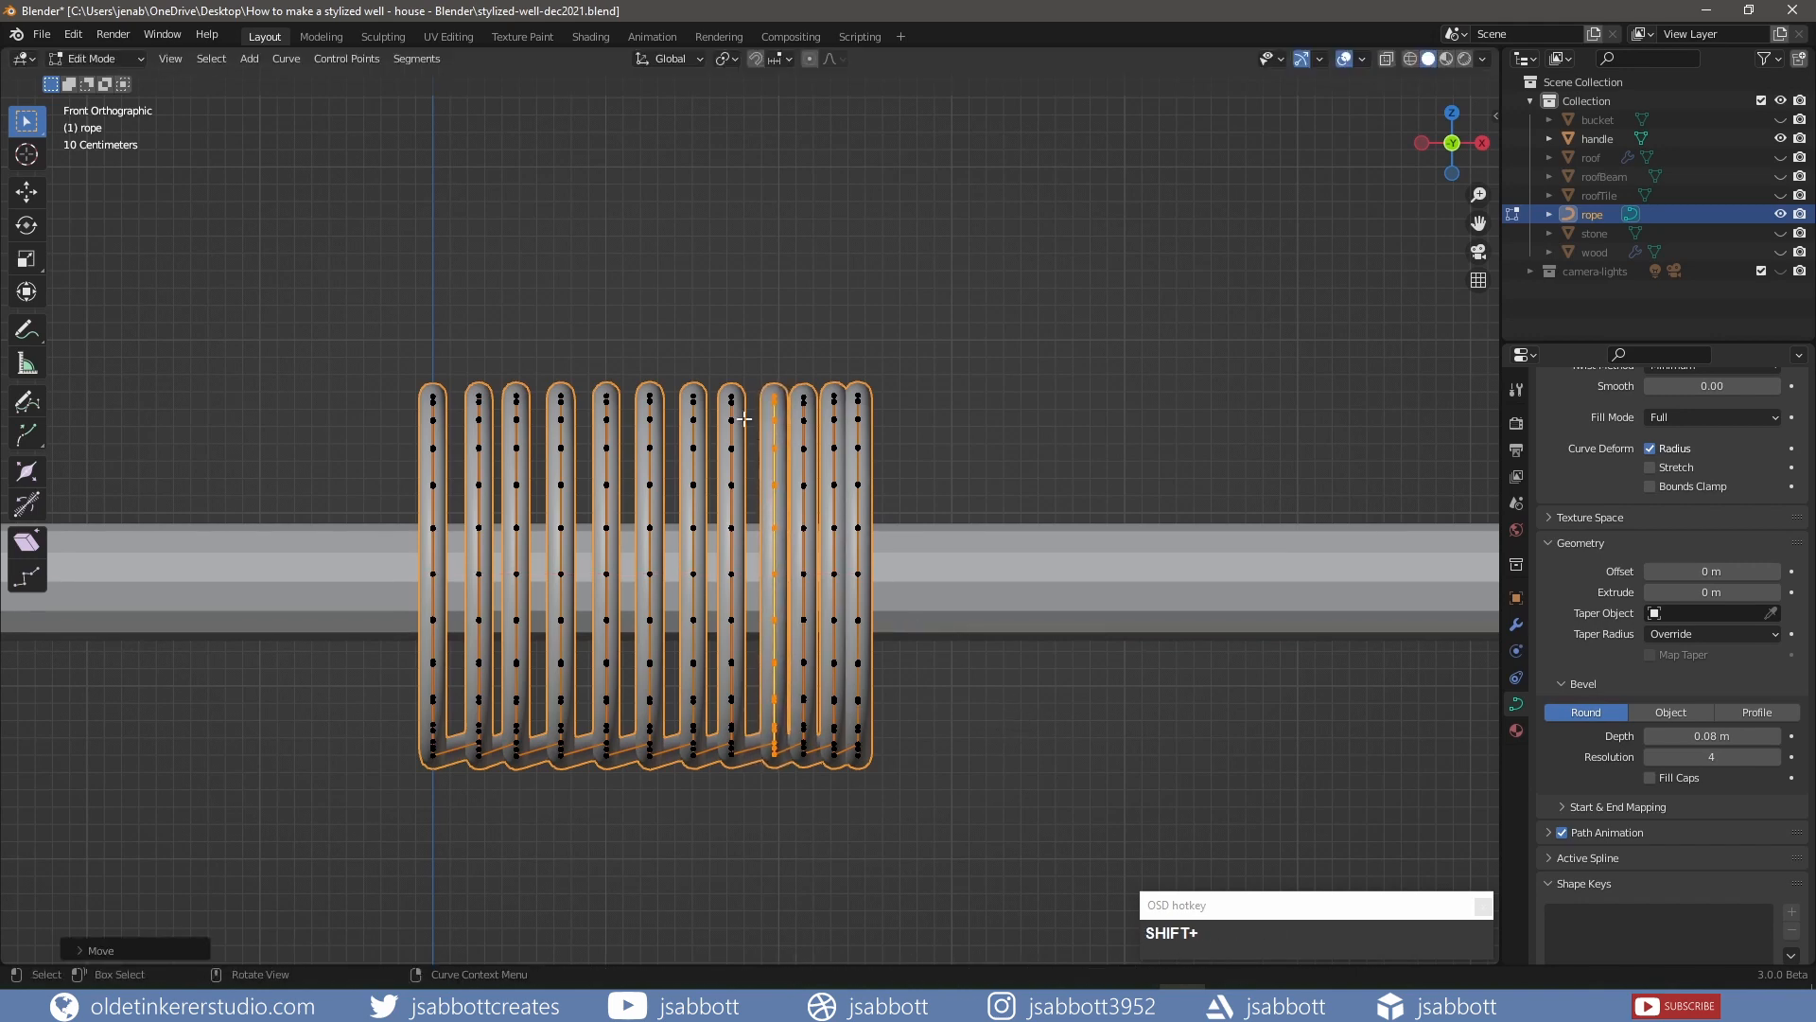
left_click_drag(753, 351, 813, 775)
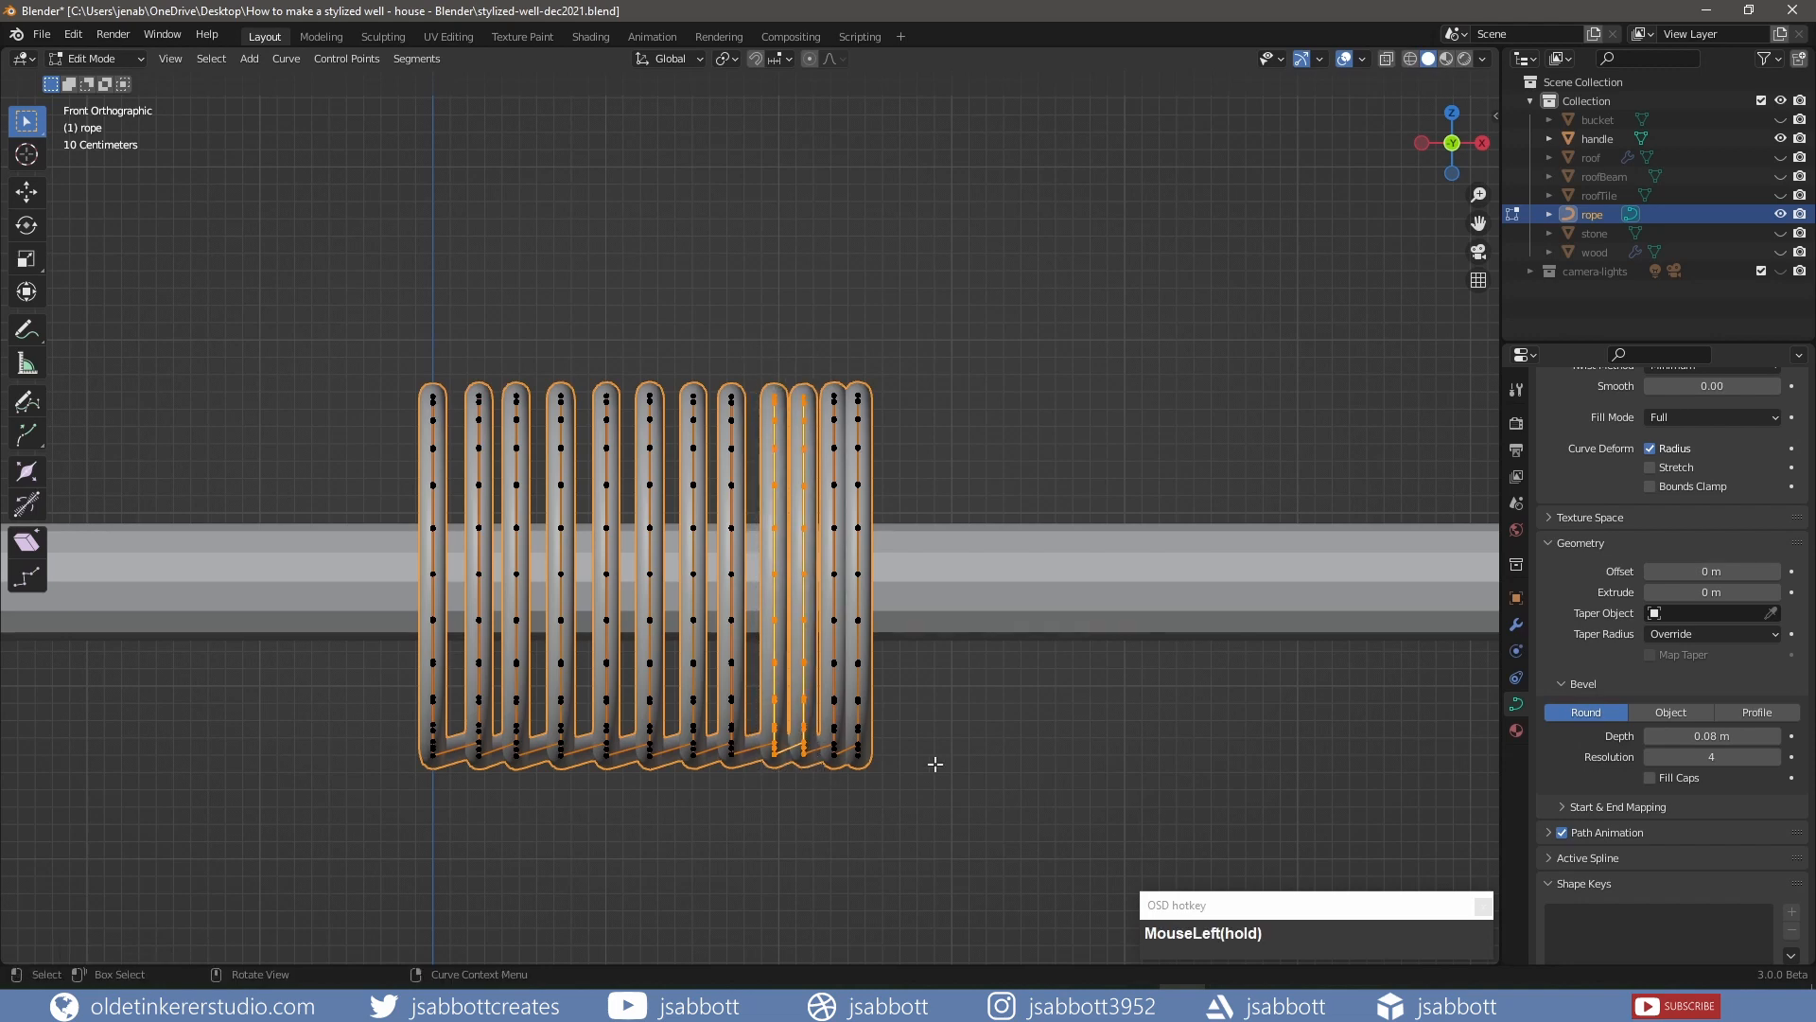
key("g")
key("x")
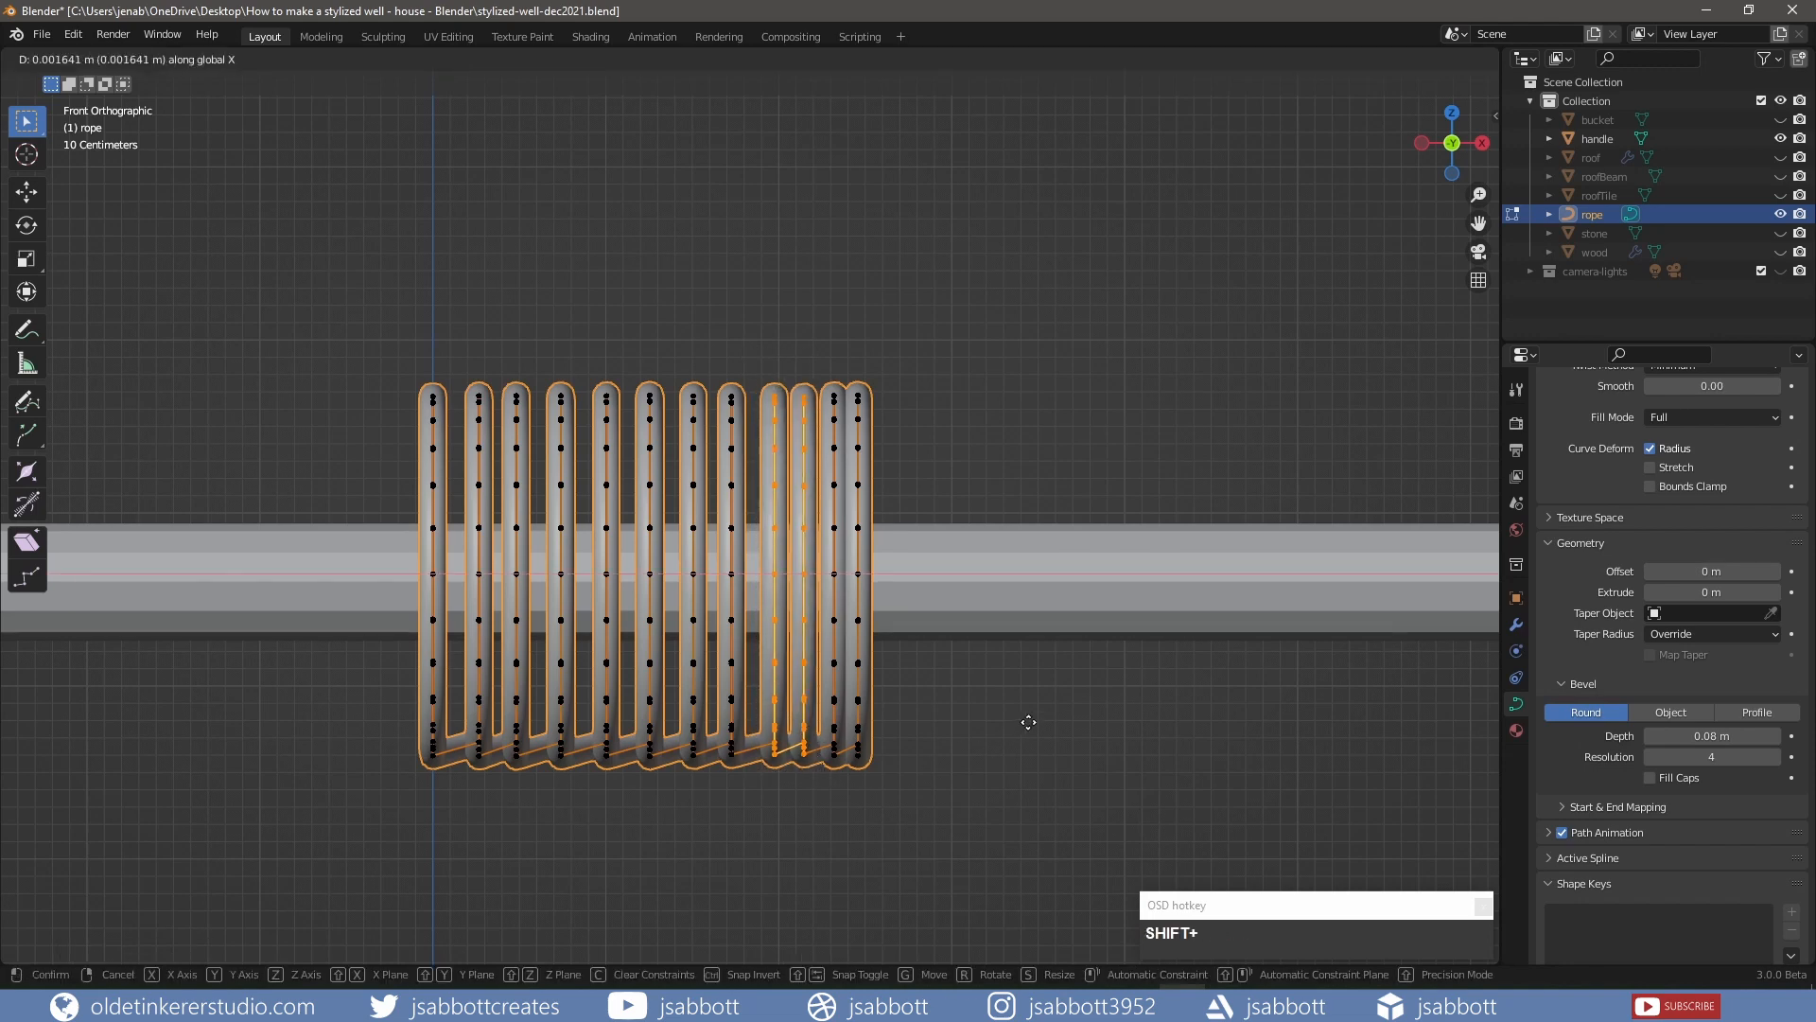
left_click(1028, 722)
Select the rope's end point at the underside of the coil and unhide the bucket object
middle_click_drag(566, 816, 517, 840)
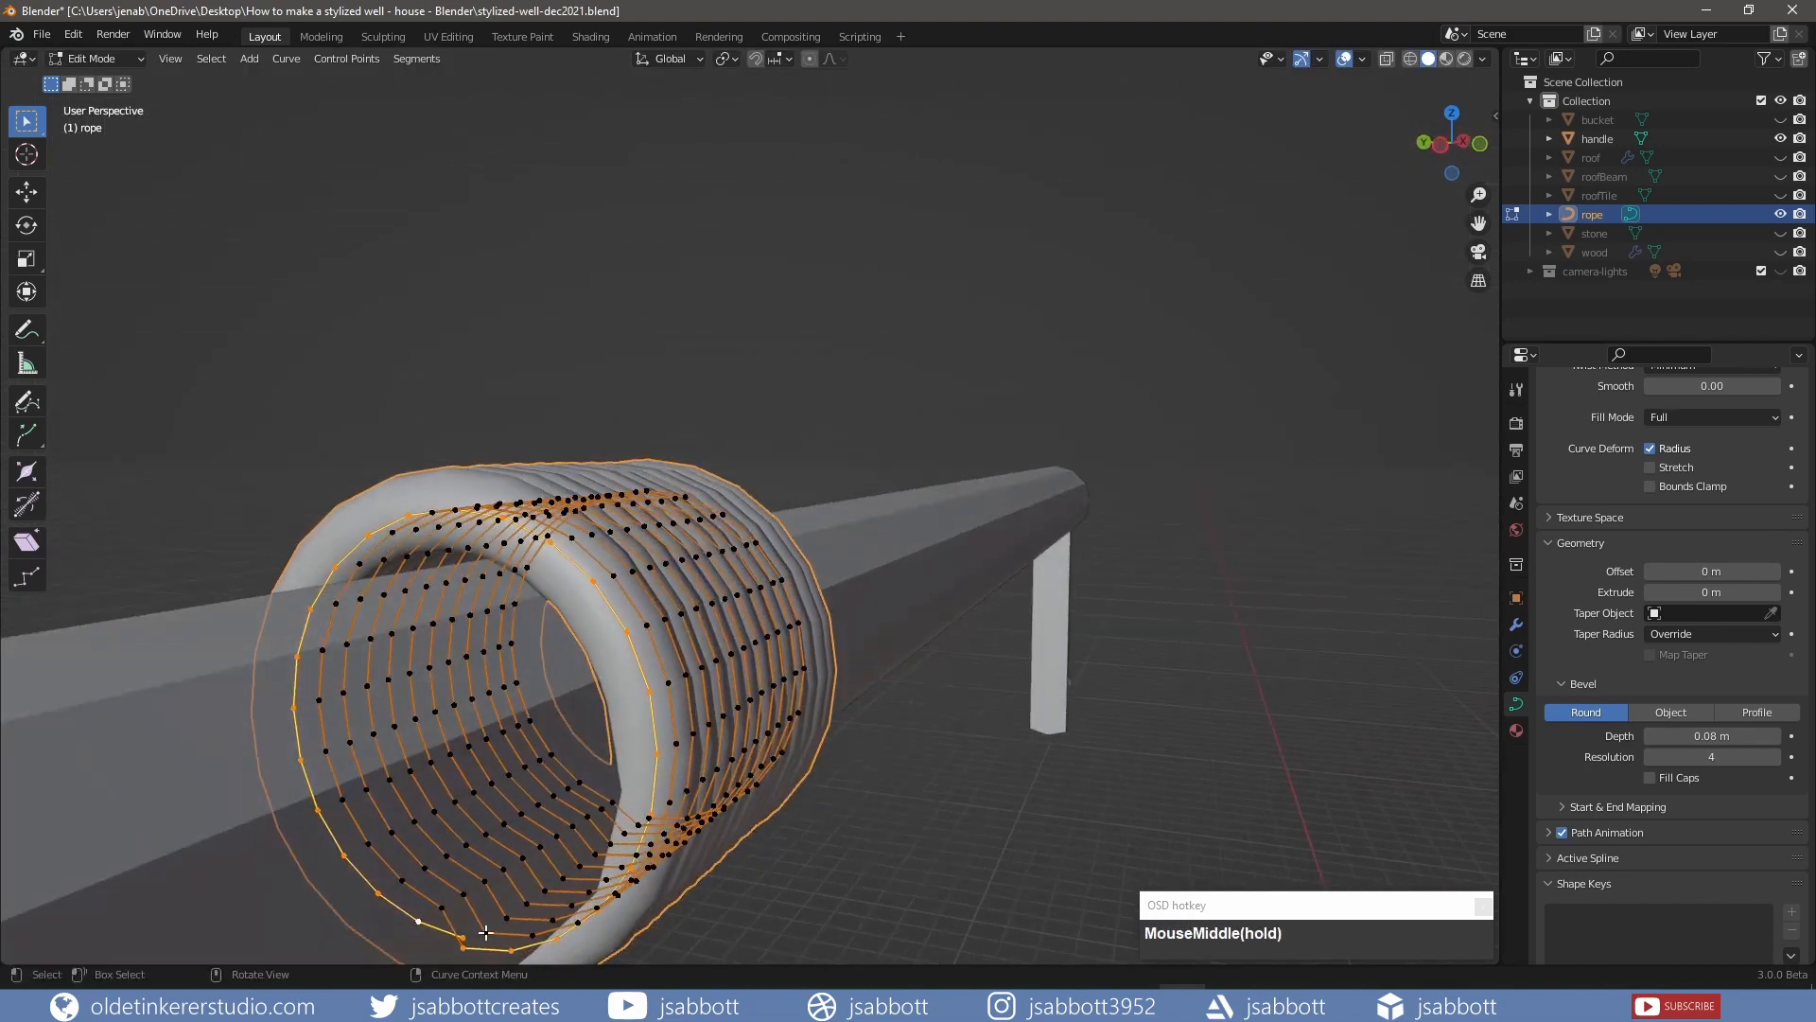
left_click(462, 938)
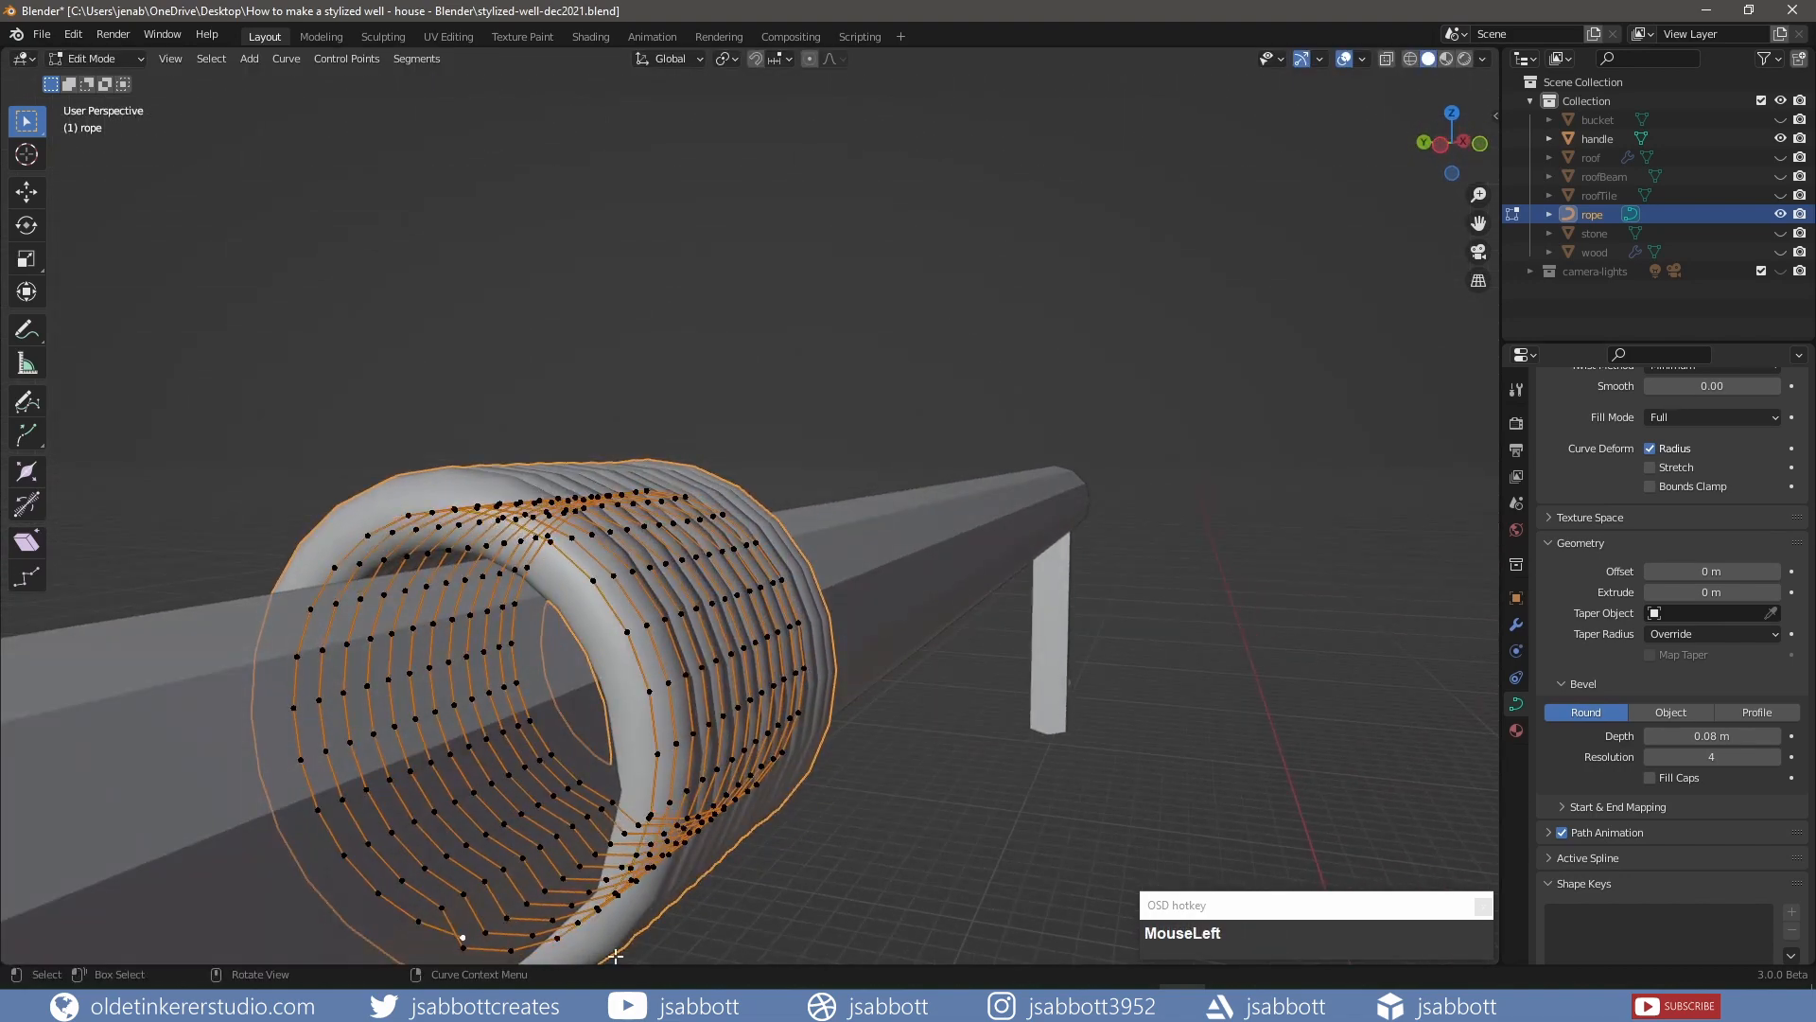
key("KP_3")
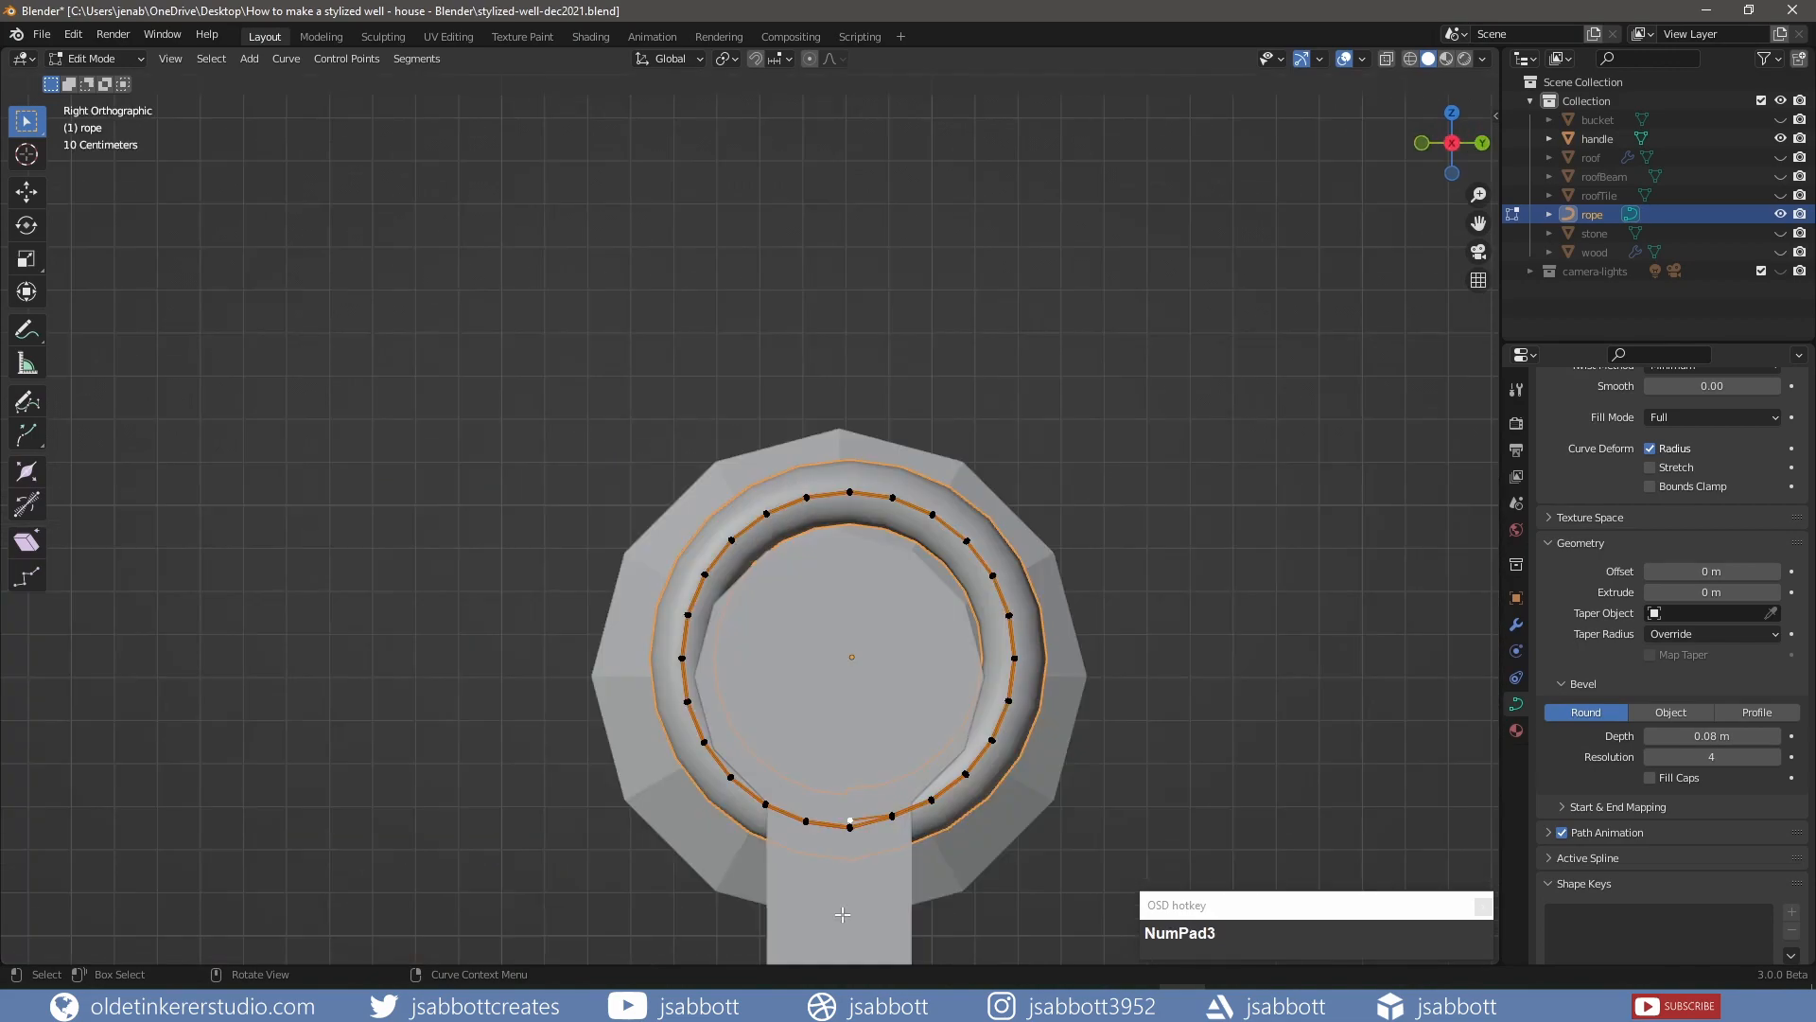
key("KP_1")
key("KP_7")
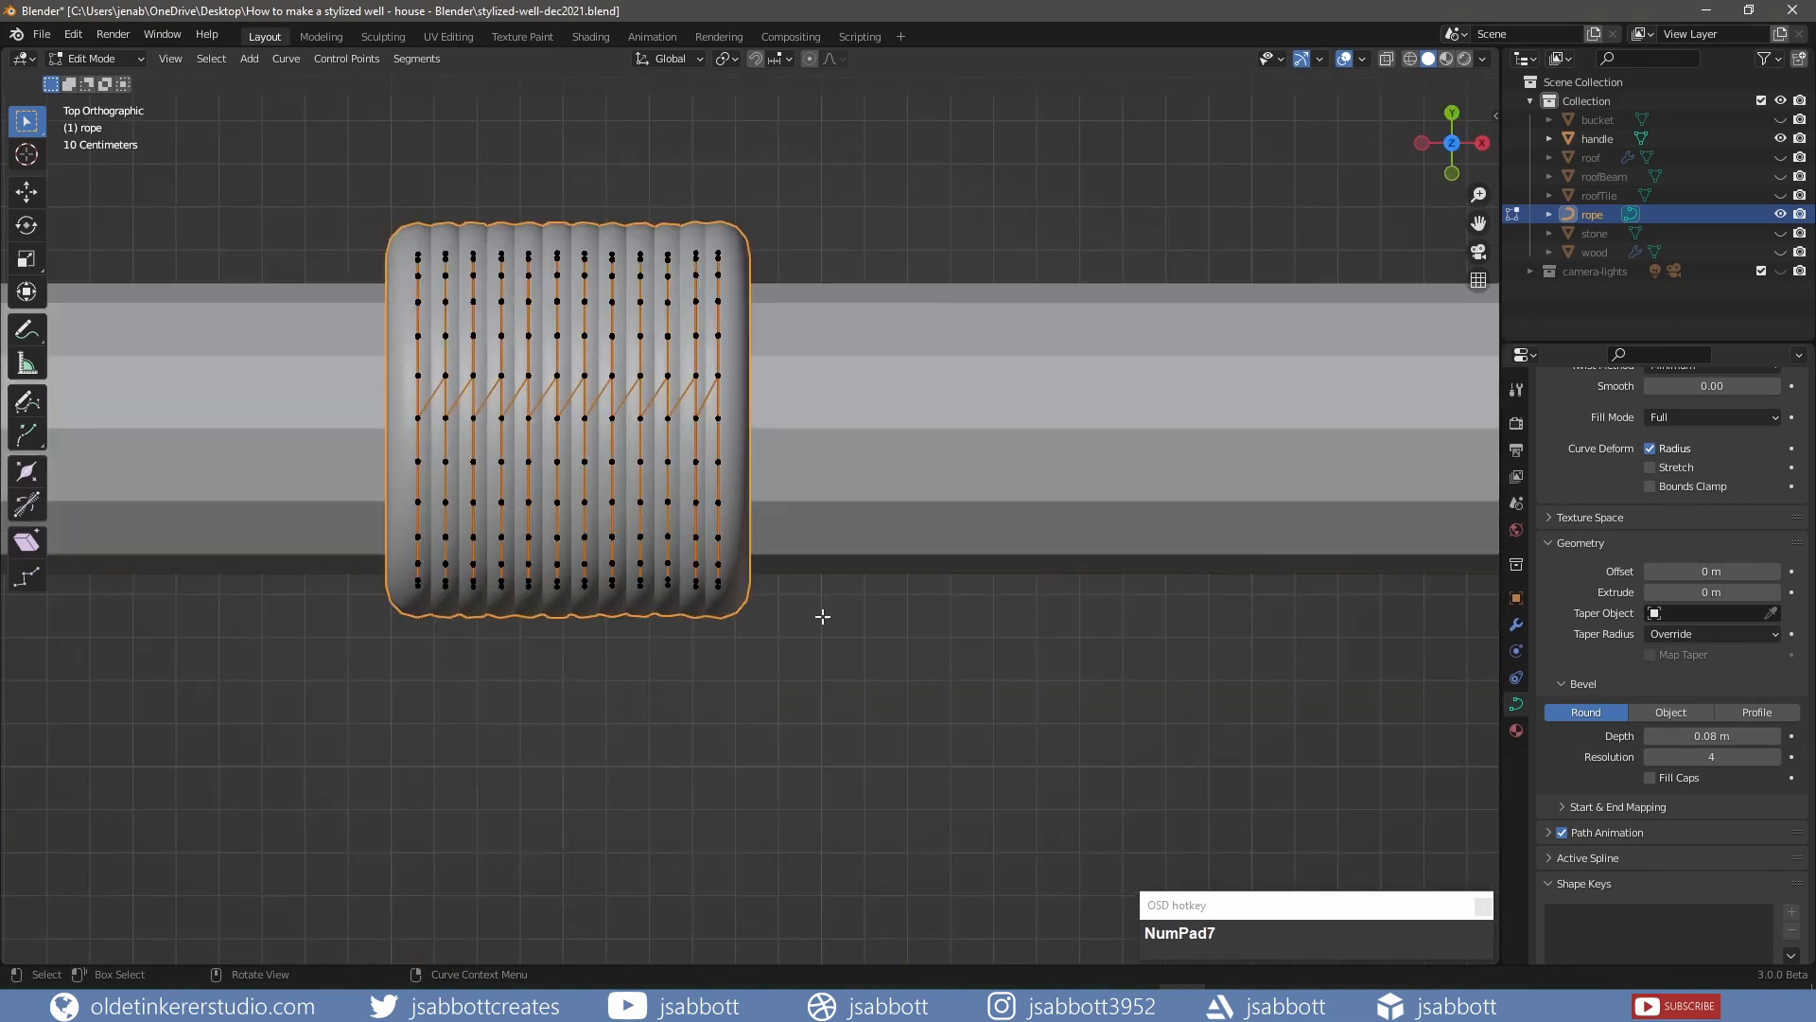
scroll(925, 705, "down", 8)
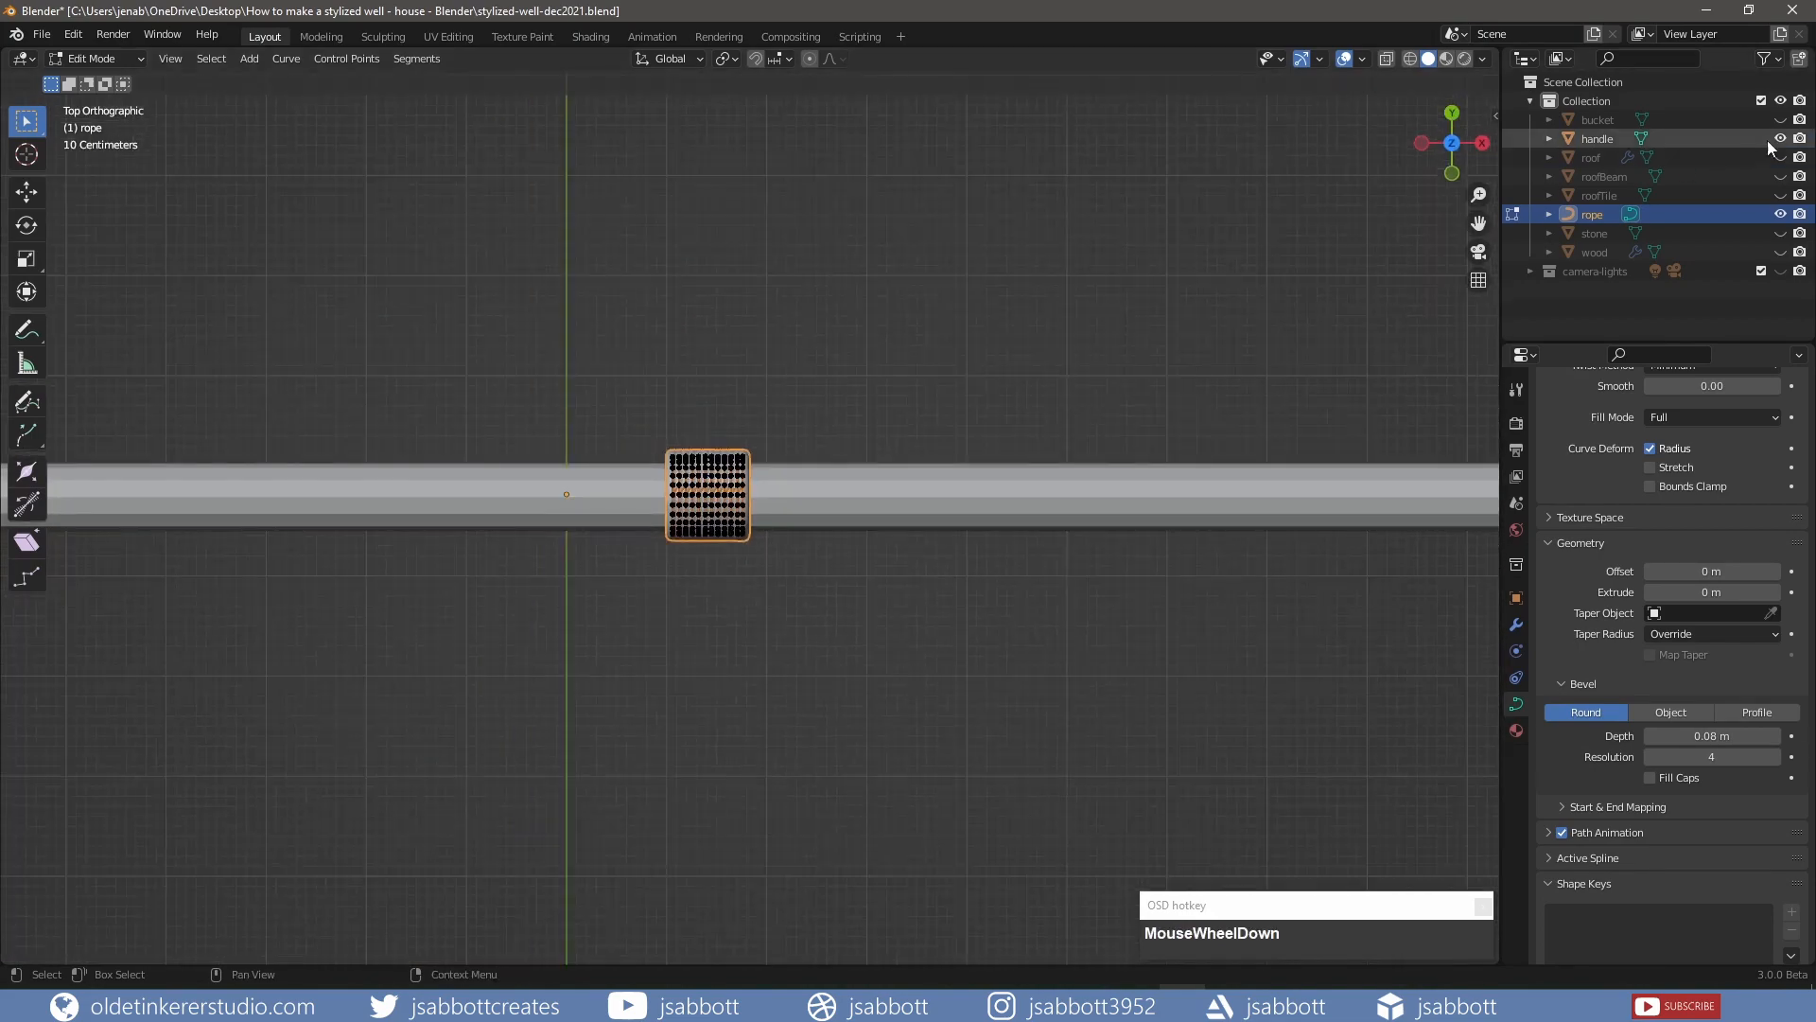
left_click(1782, 121)
Extrude the rope's end point about 1 m out from under the coil toward the bucket
middle_click_drag(786, 710, 748, 567)
scroll(775, 656, "down", 3)
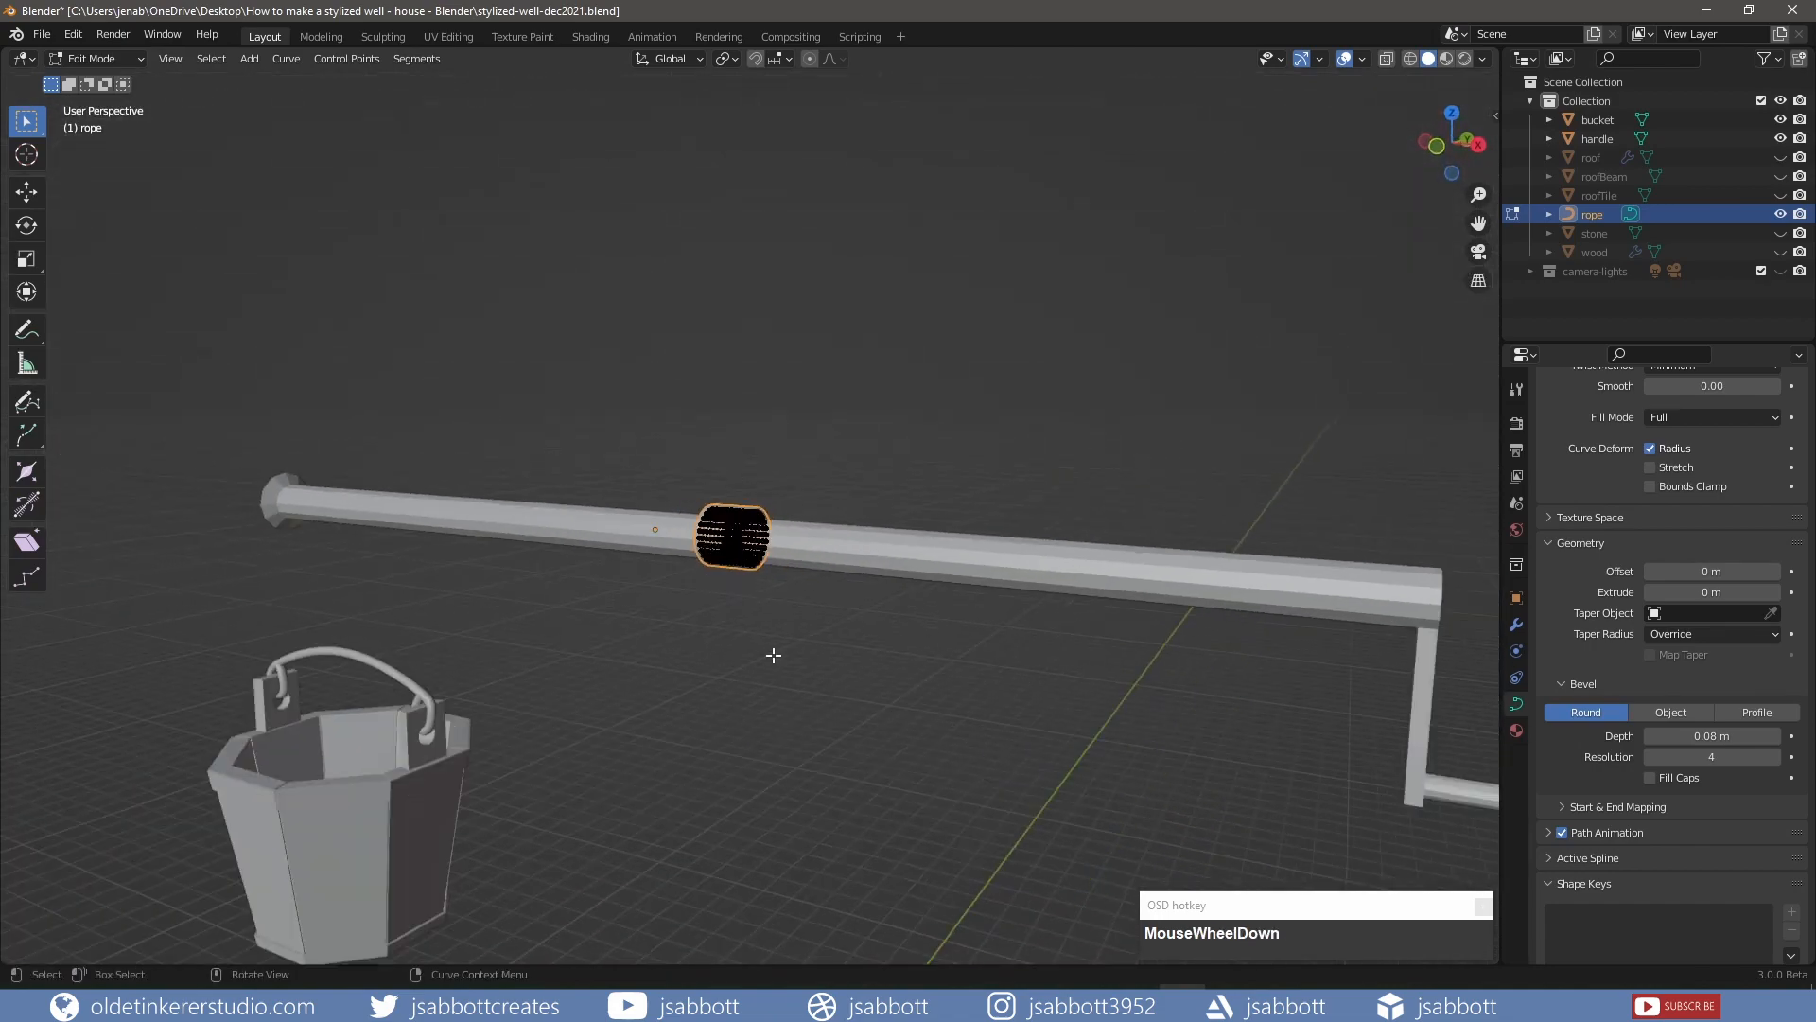
middle_click_drag(775, 656, 718, 649)
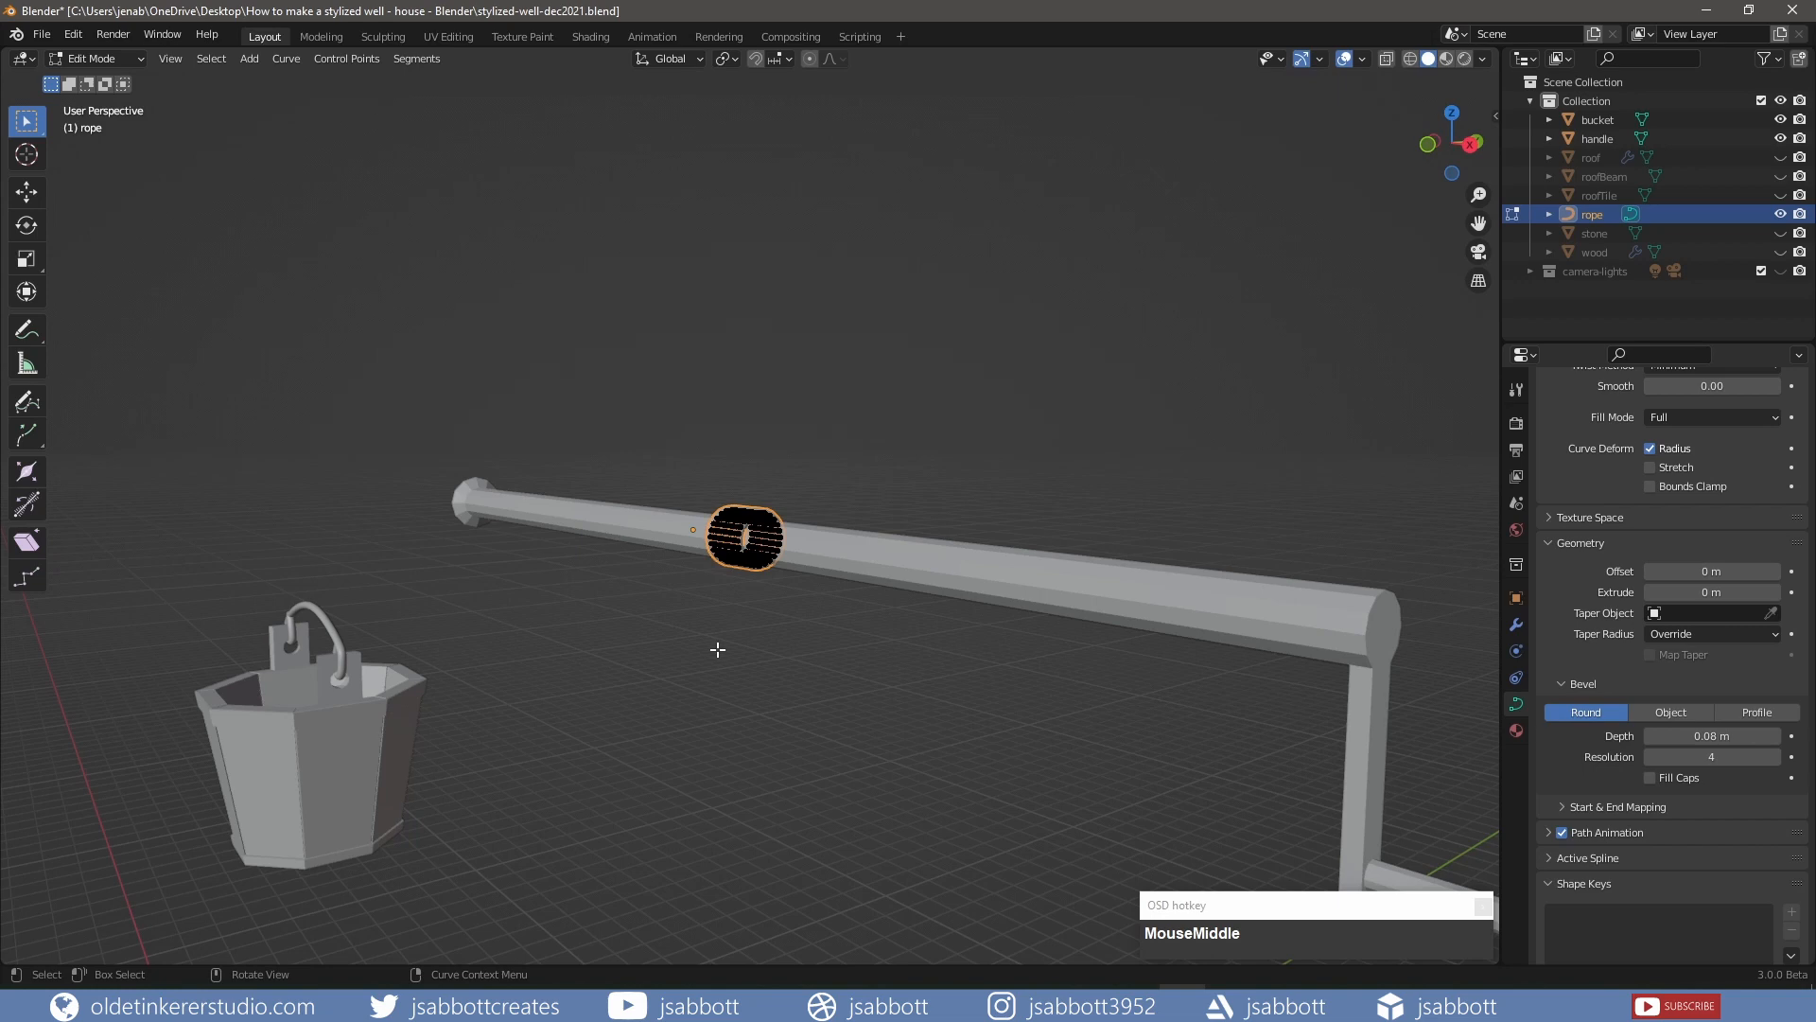
key("e")
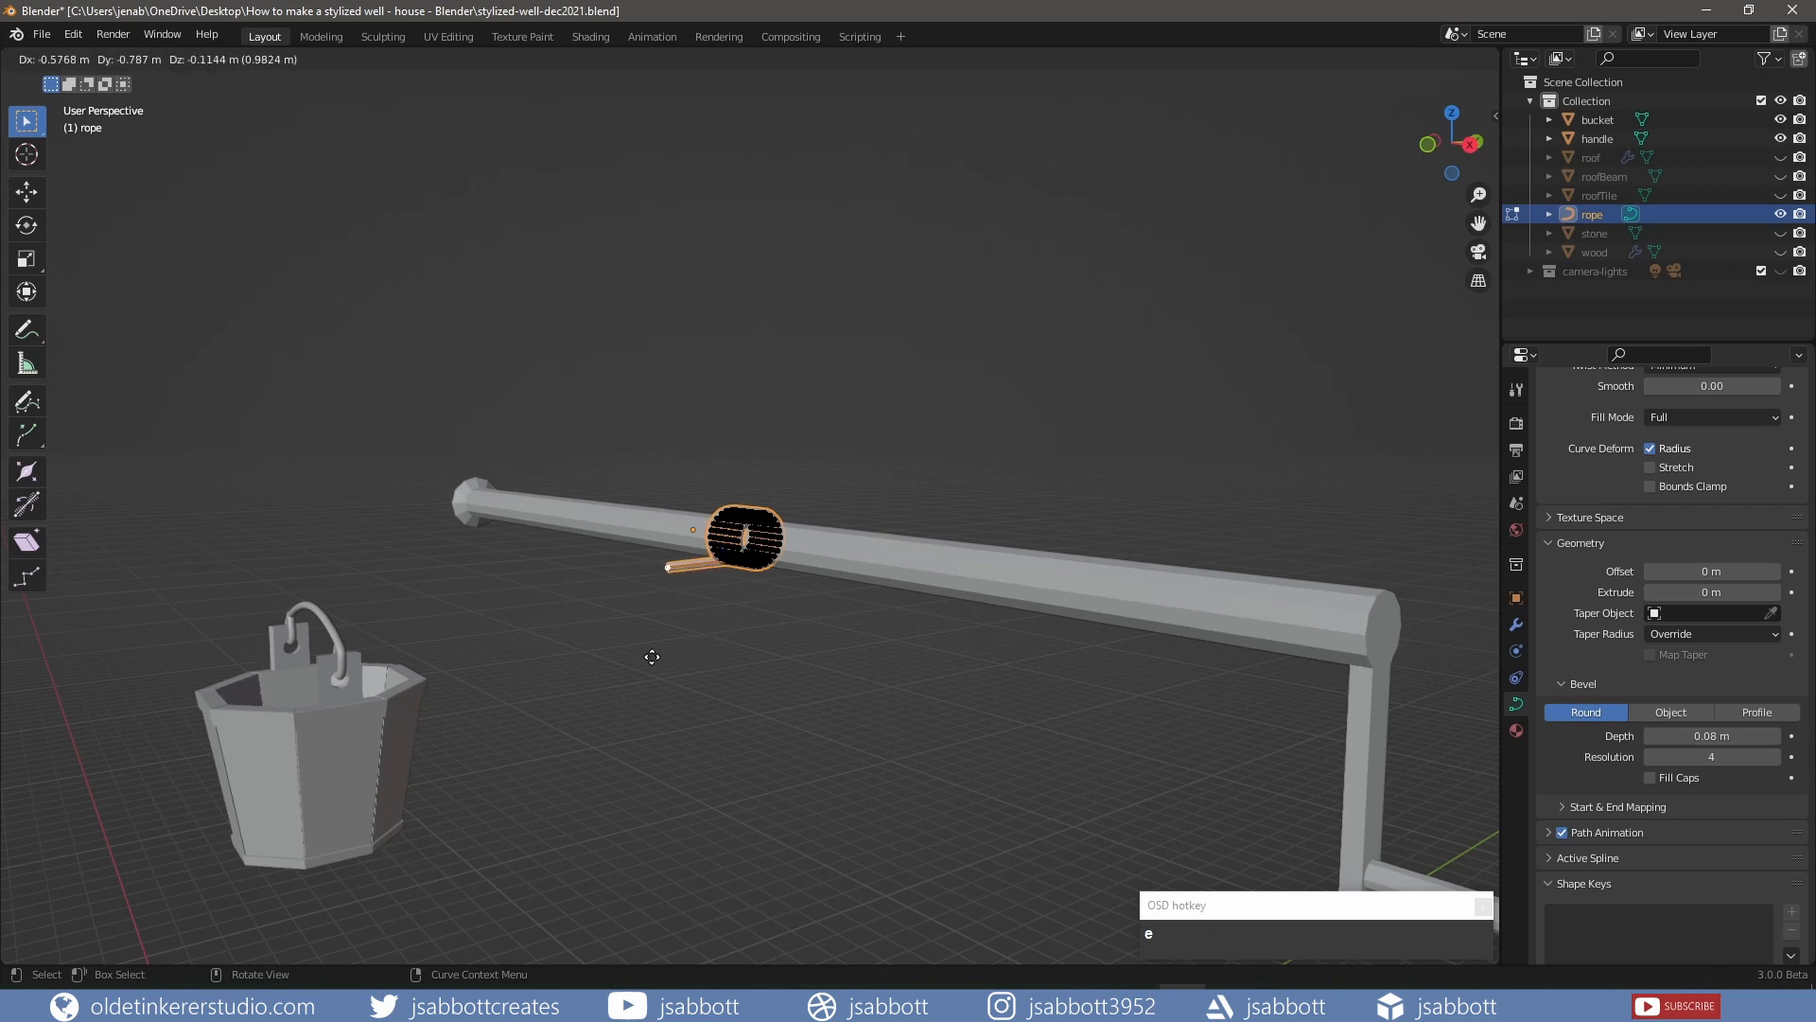
left_click(669, 659)
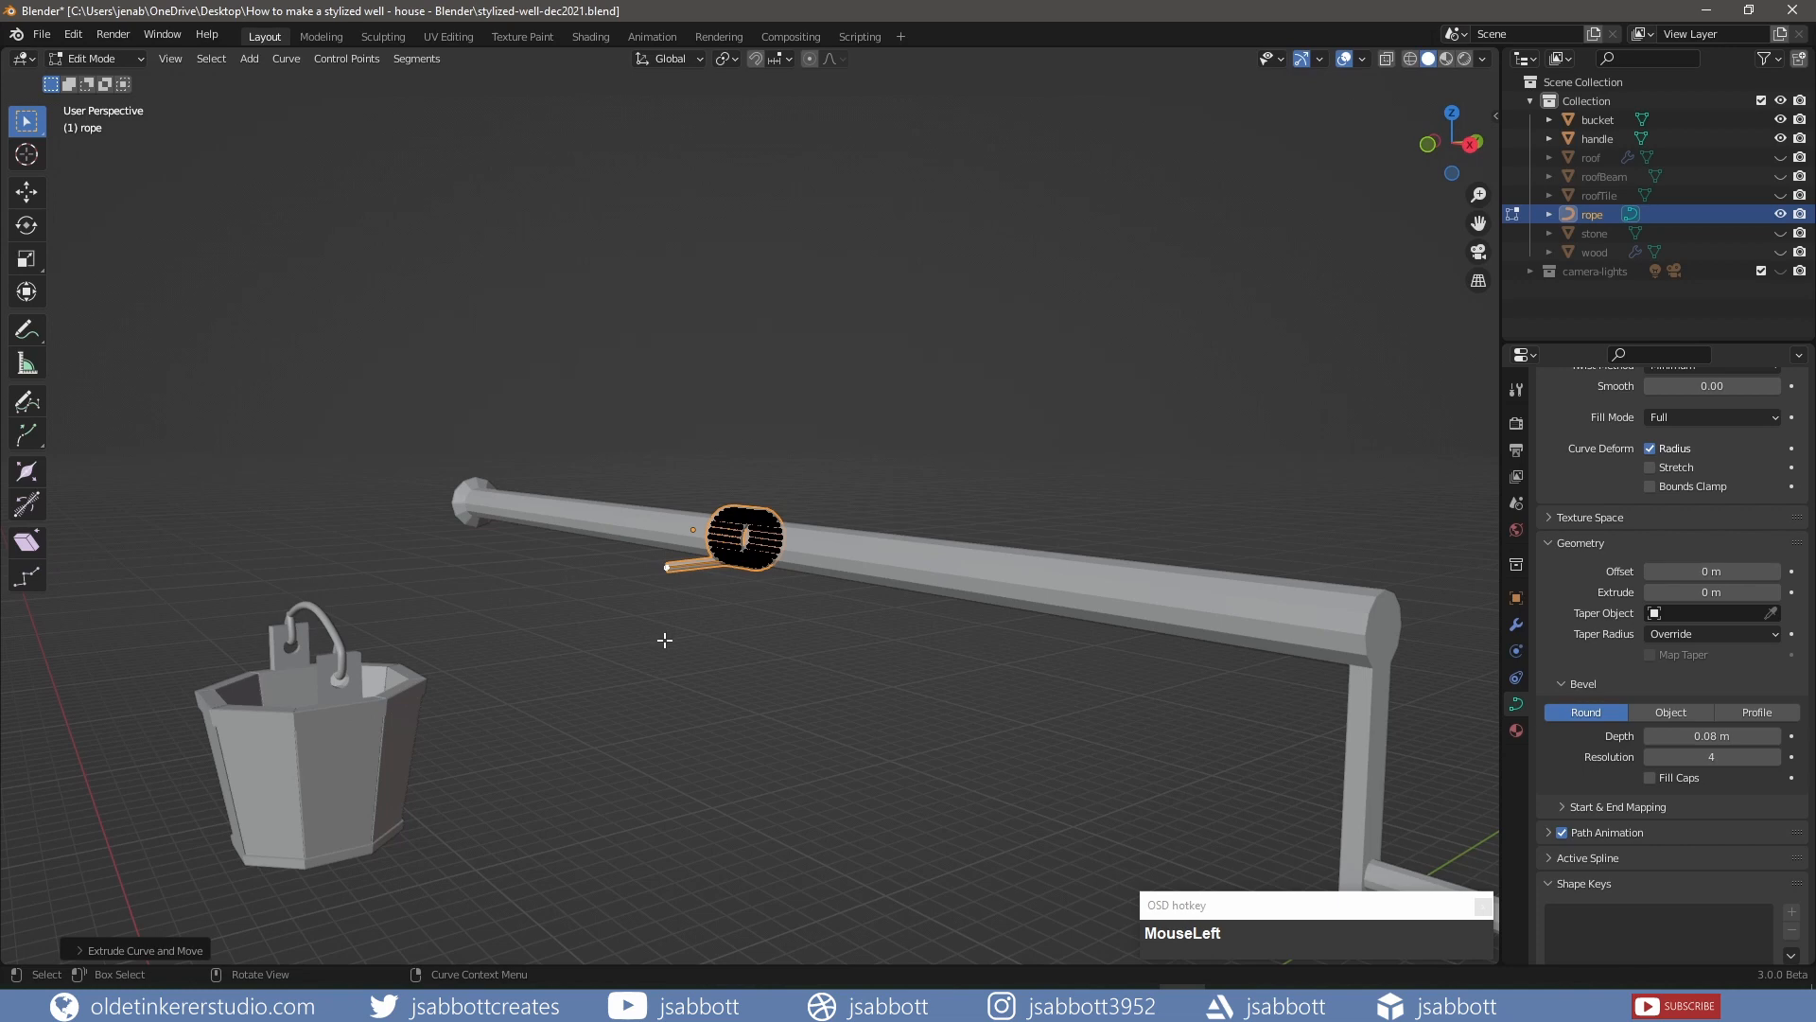
From the right side, extrude the rope end through several sagging segments to the bucket's handle and loop it around the handle
key("KP_3")
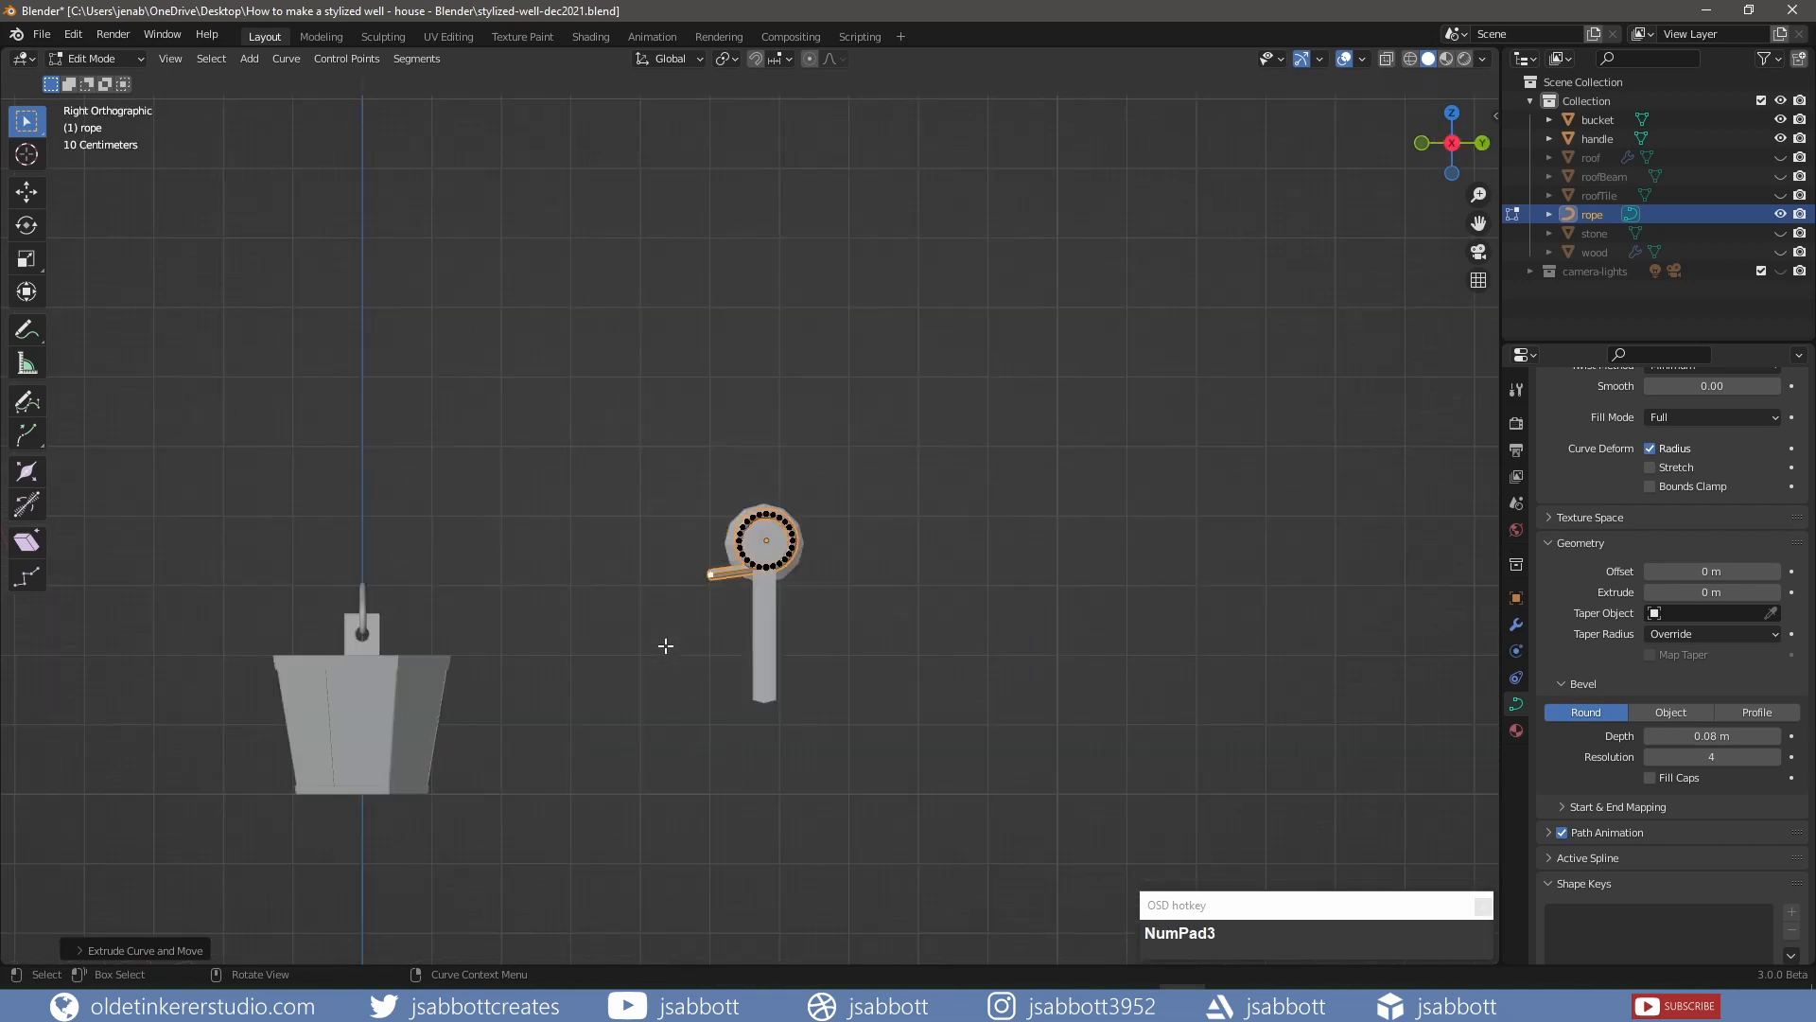
middle_click_drag(667, 646, 965, 487, "shift")
scroll(843, 616, "up", 2)
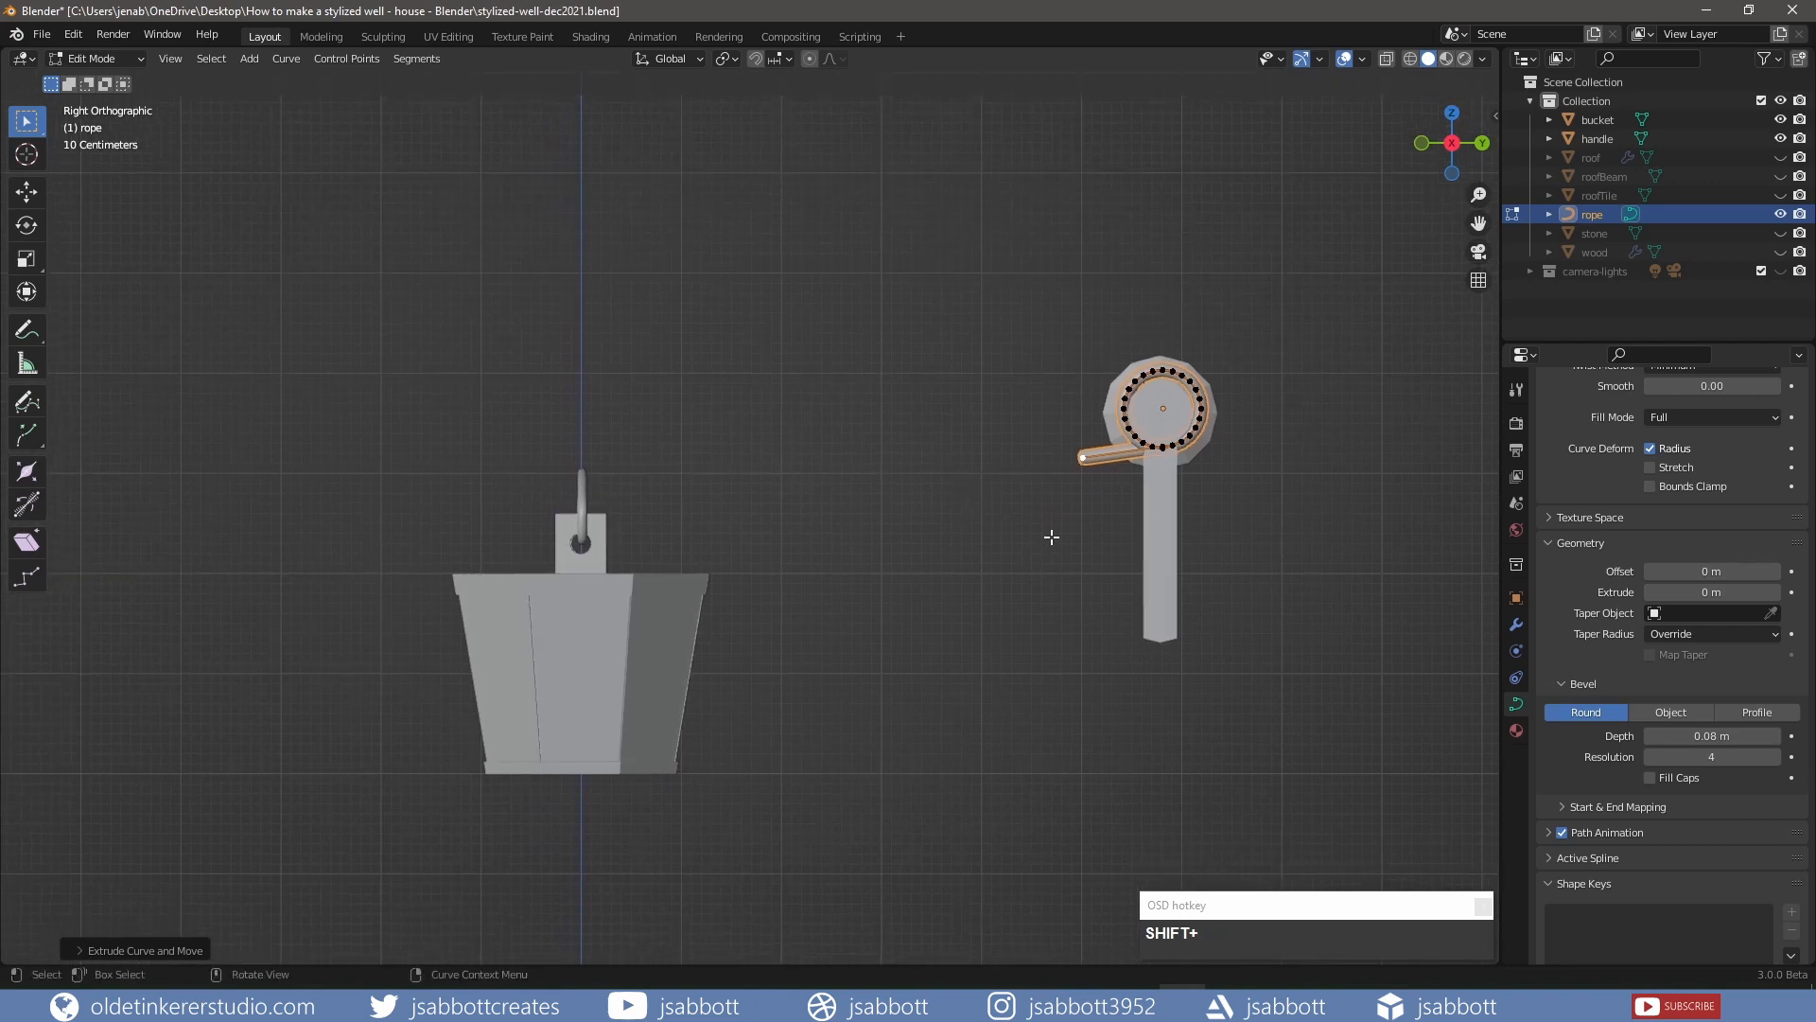
key("shift+e")
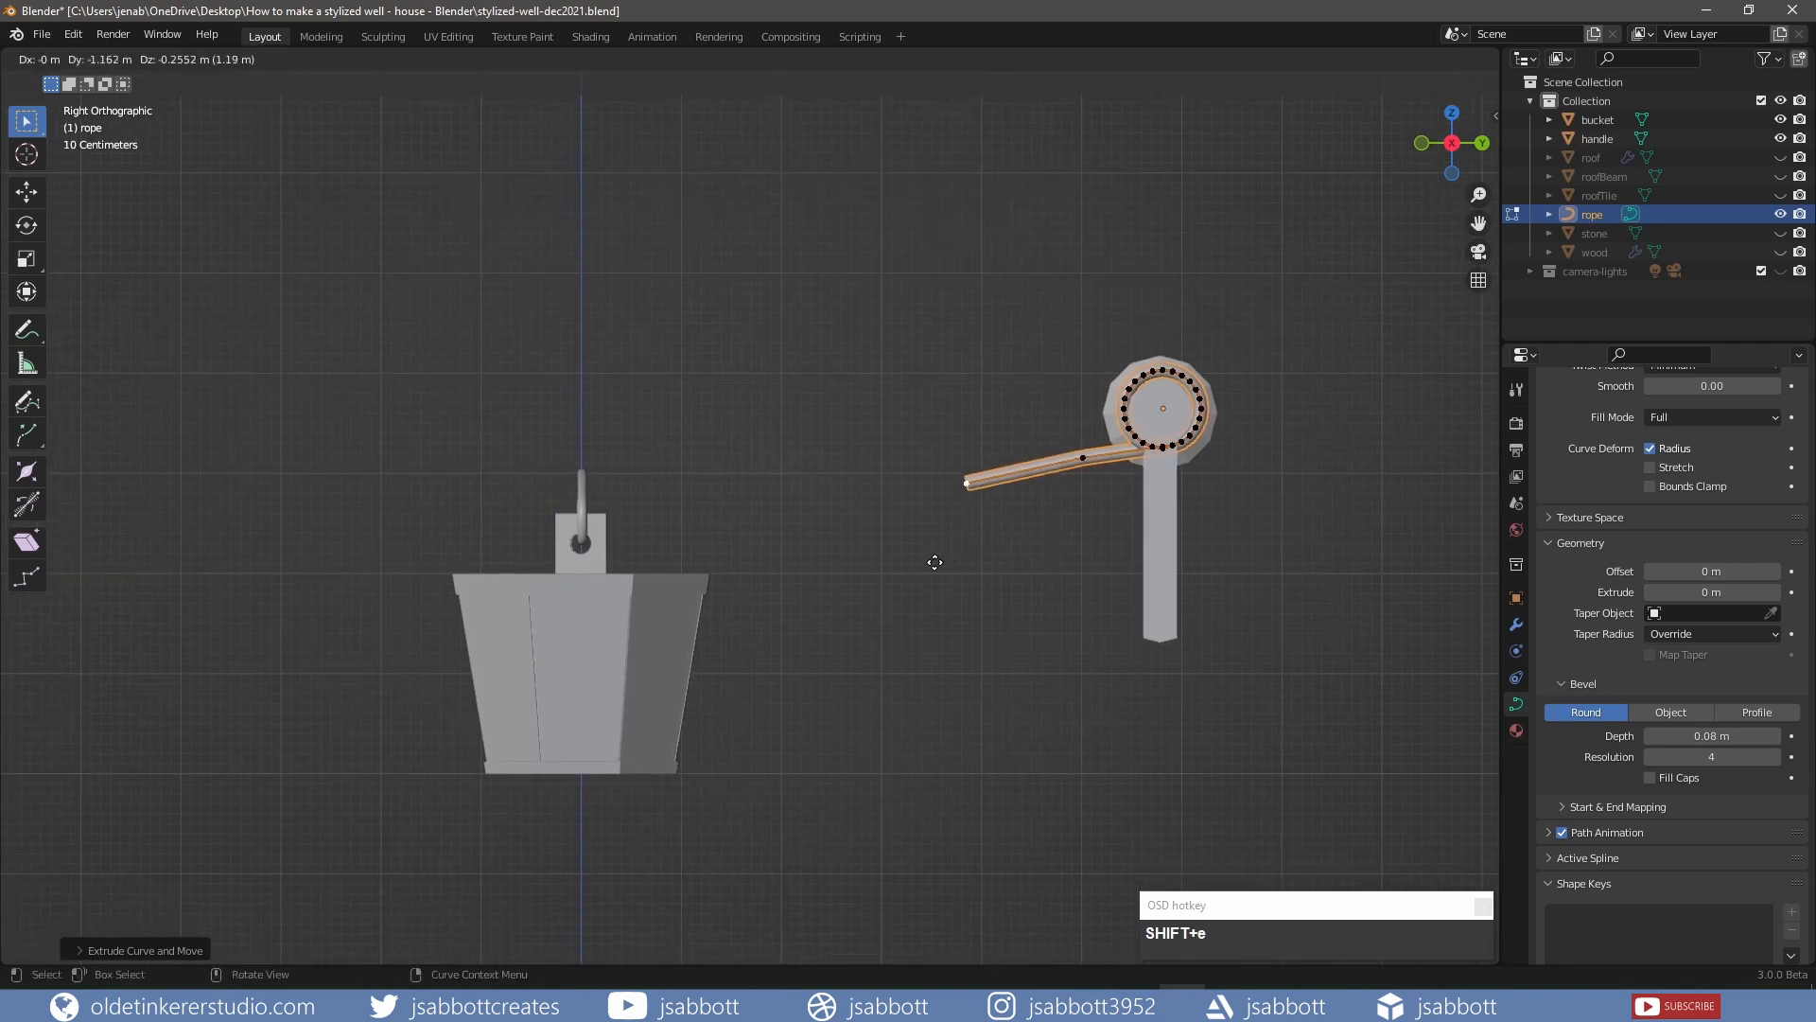
left_click(930, 564)
key("shift+e")
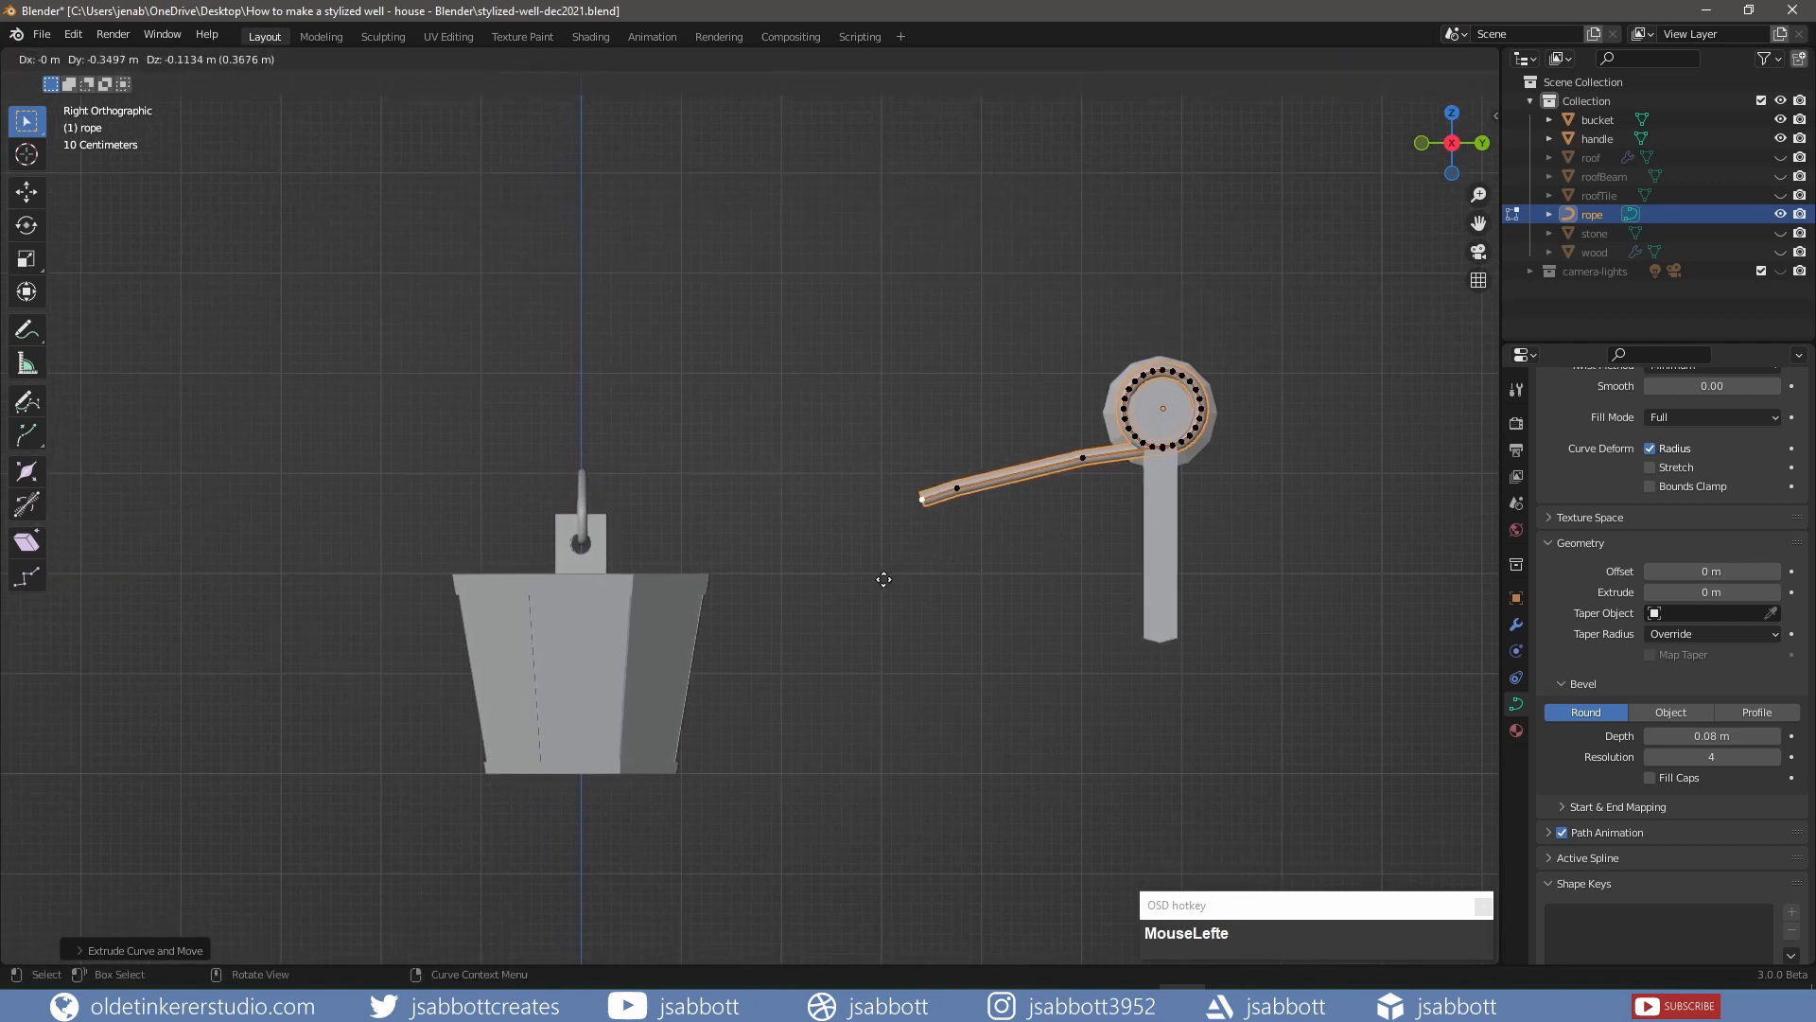
key("e")
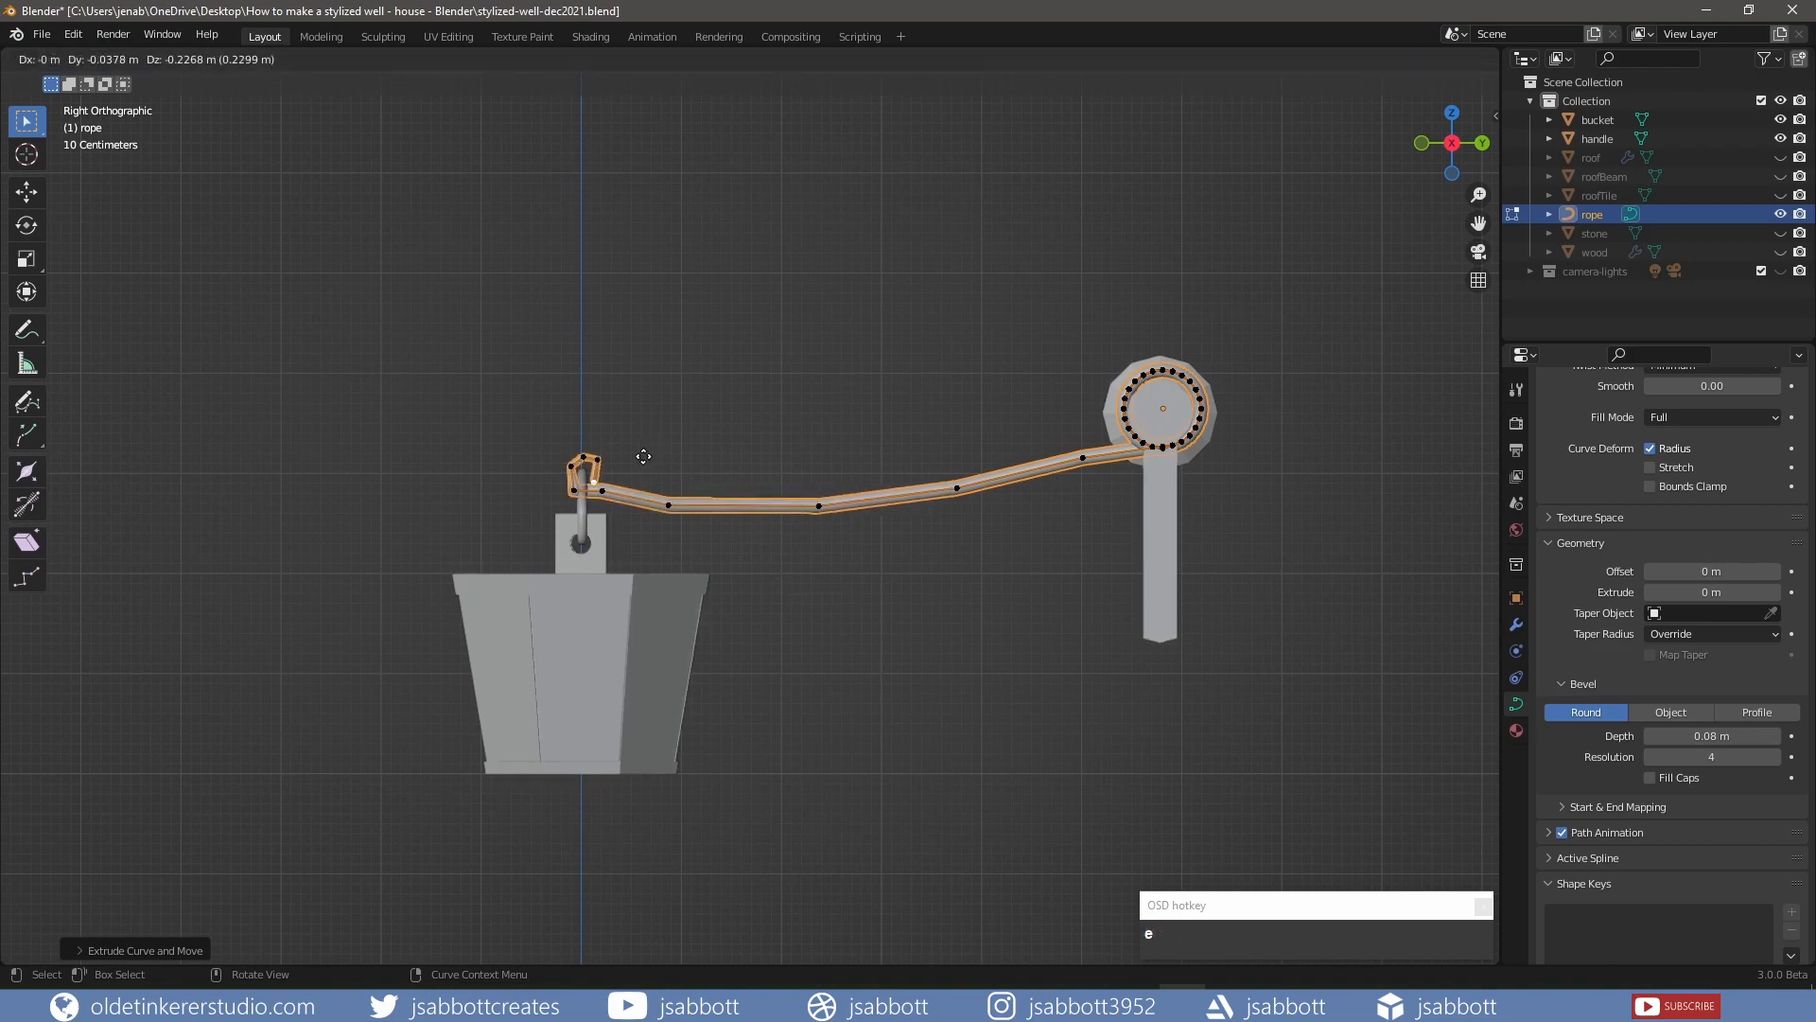
left_click(626, 460)
Reposition the three upper points of the rope's loop so it fits more tightly around the bucket's handle, and leave Edit Mode
left_click(404, 390)
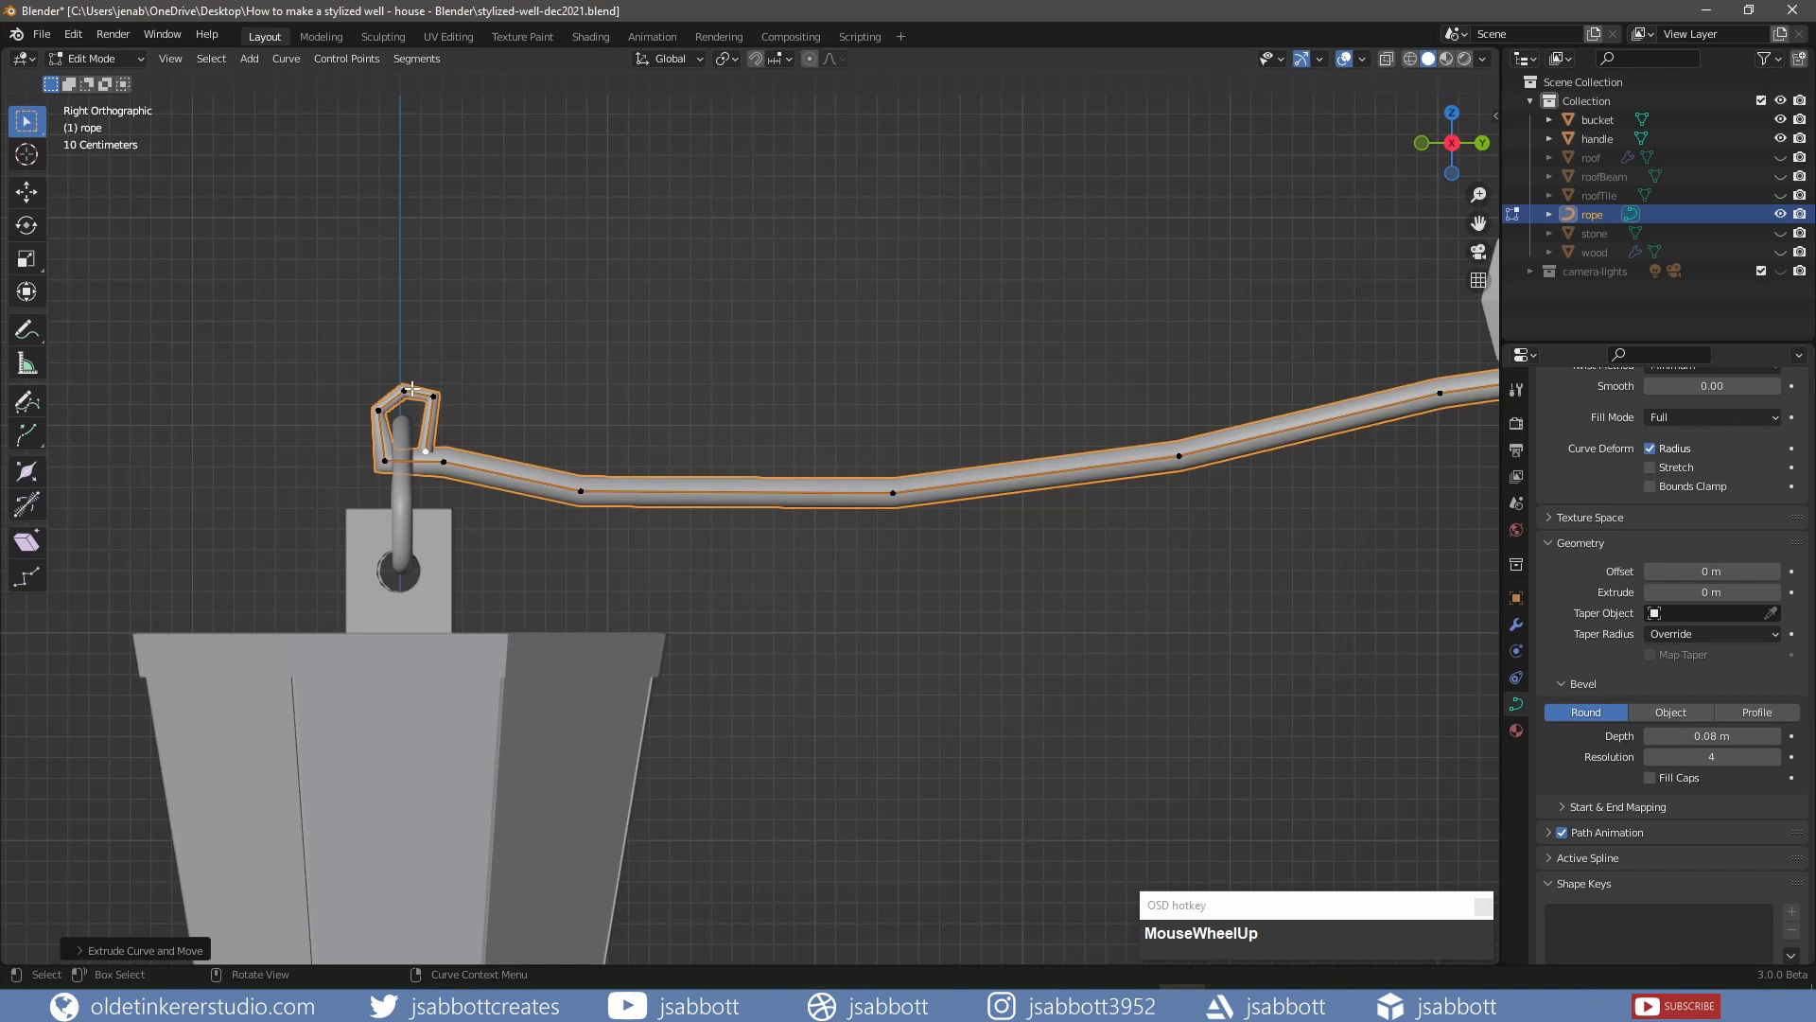
key("shift+g")
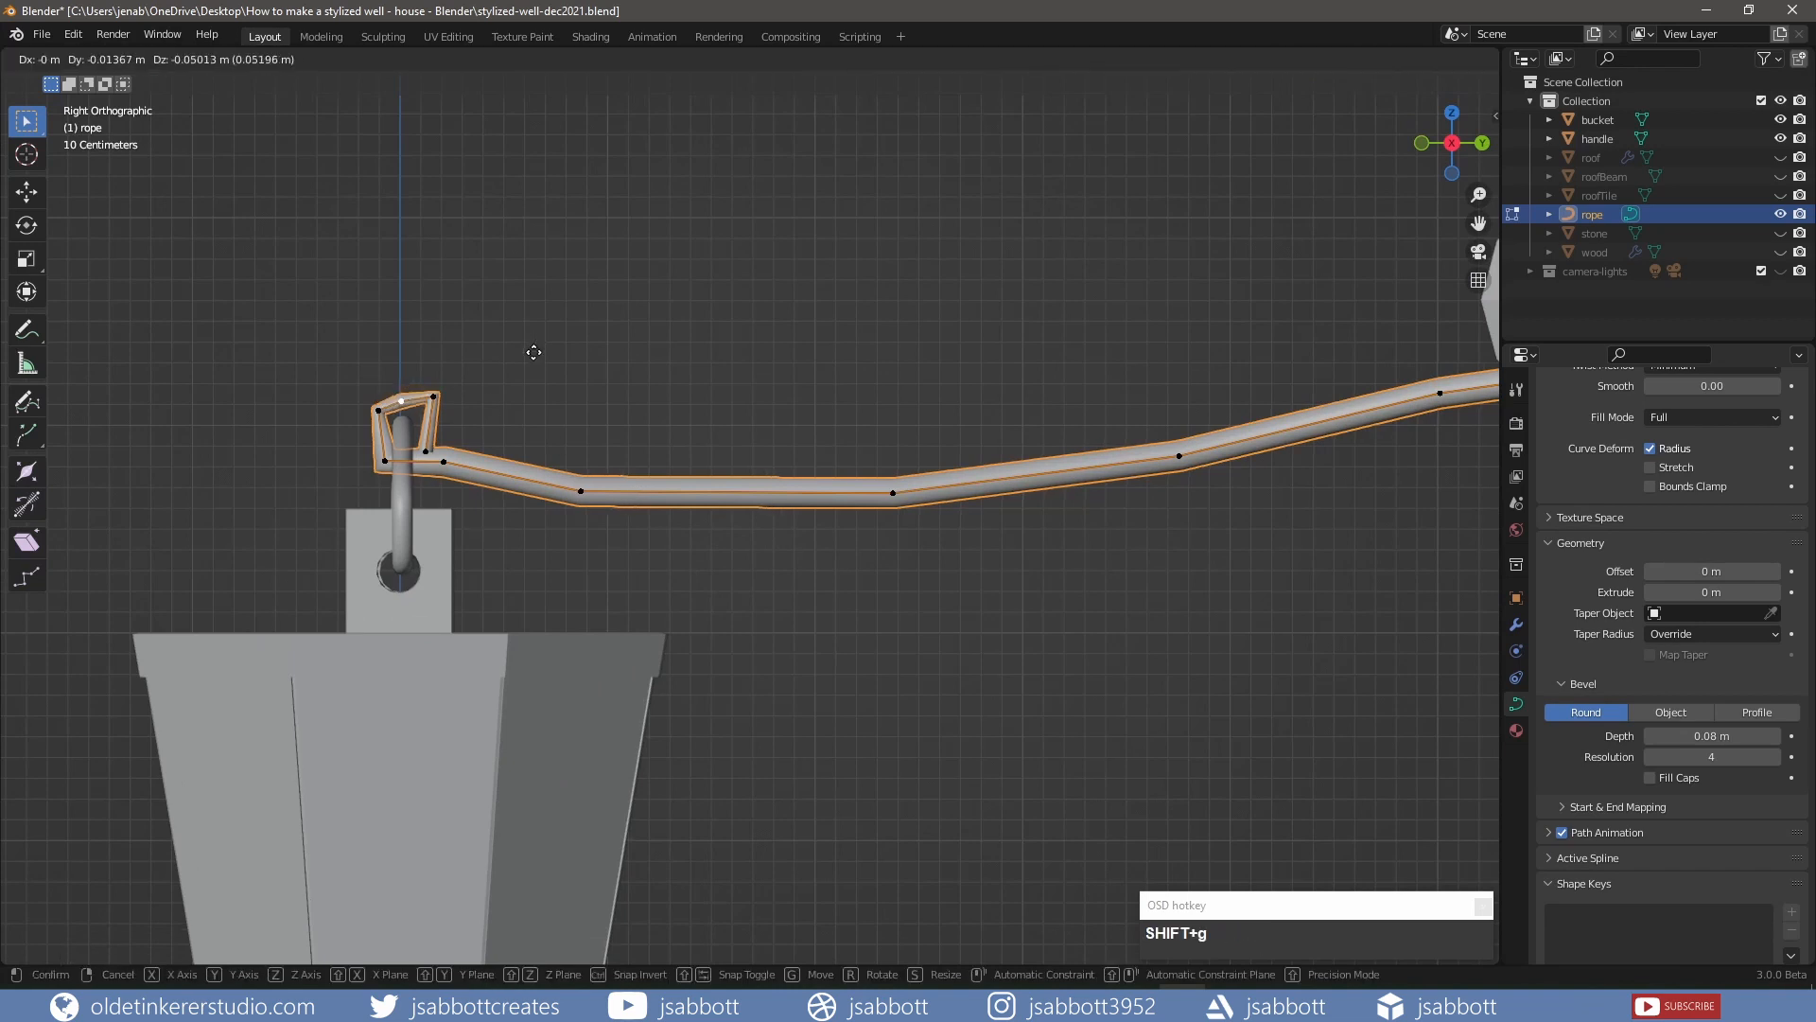
left_click(533, 352)
left_click(379, 410)
key("g")
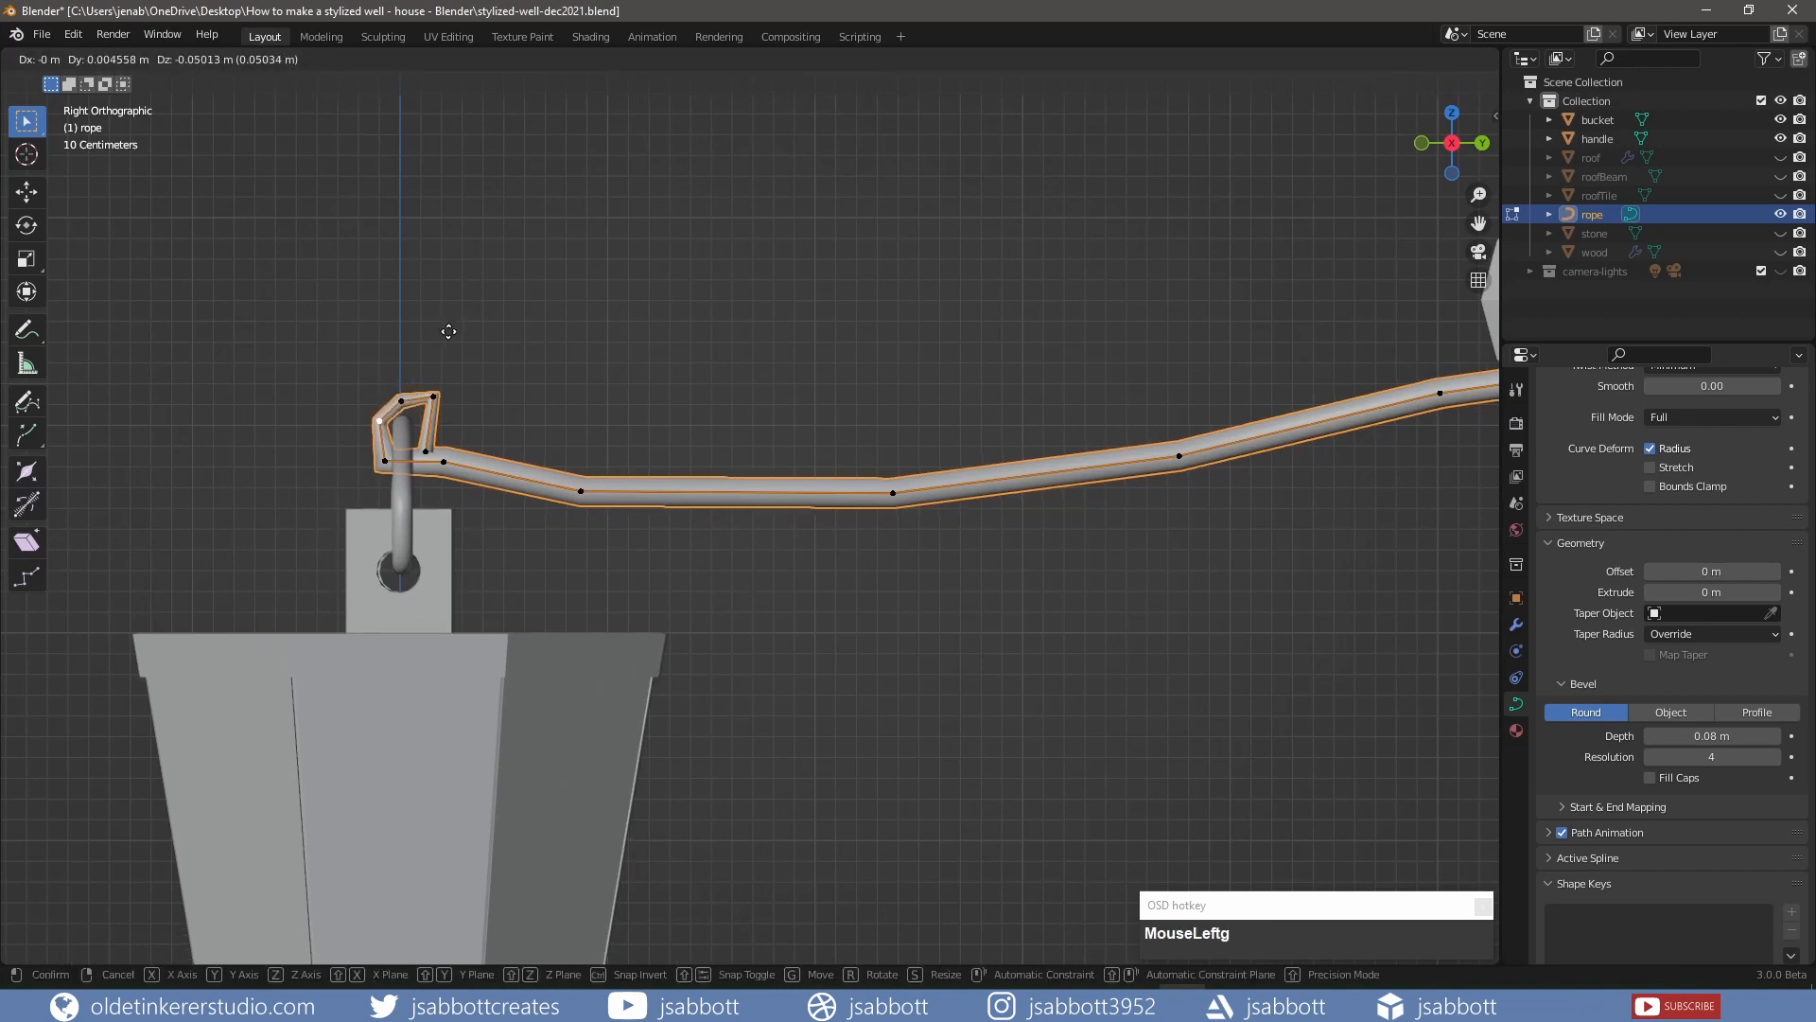
left_click(451, 332)
left_click(432, 397)
key("g")
left_click(586, 348)
key("Tab")
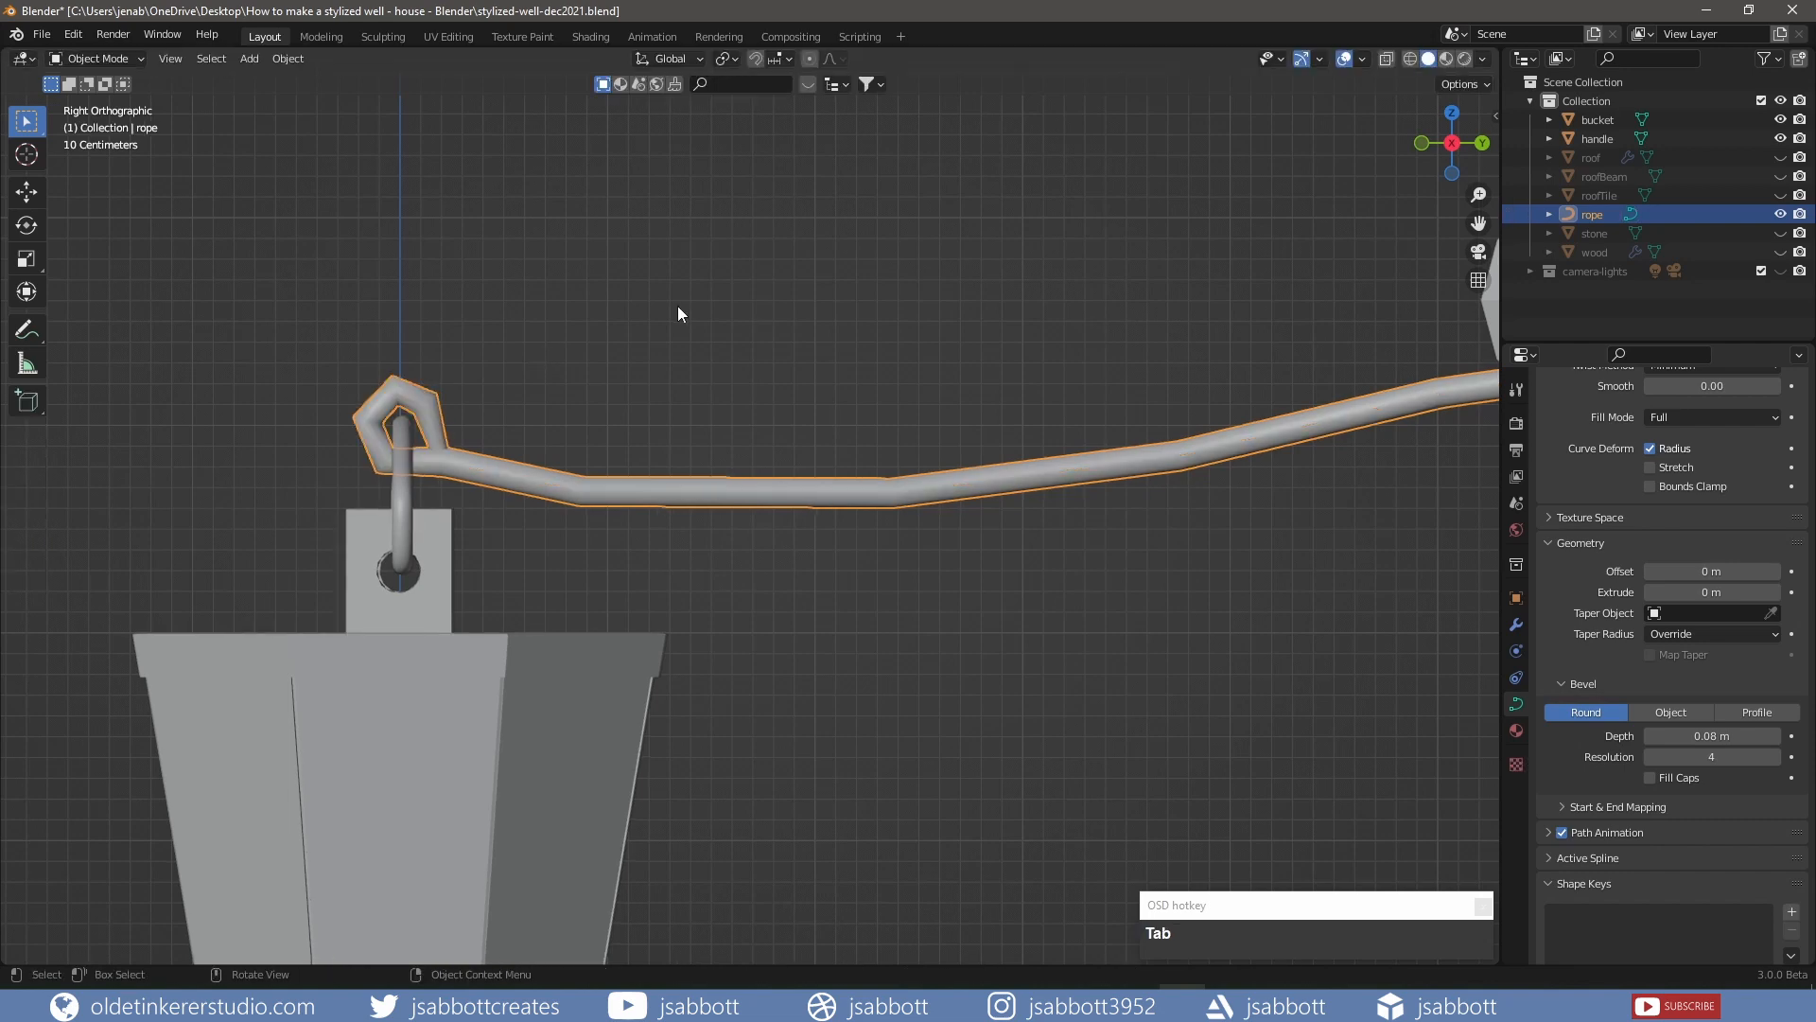
Convert the rope curve to a mesh and enter Edit Mode with edge selection
scroll(596, 338, "down", 5)
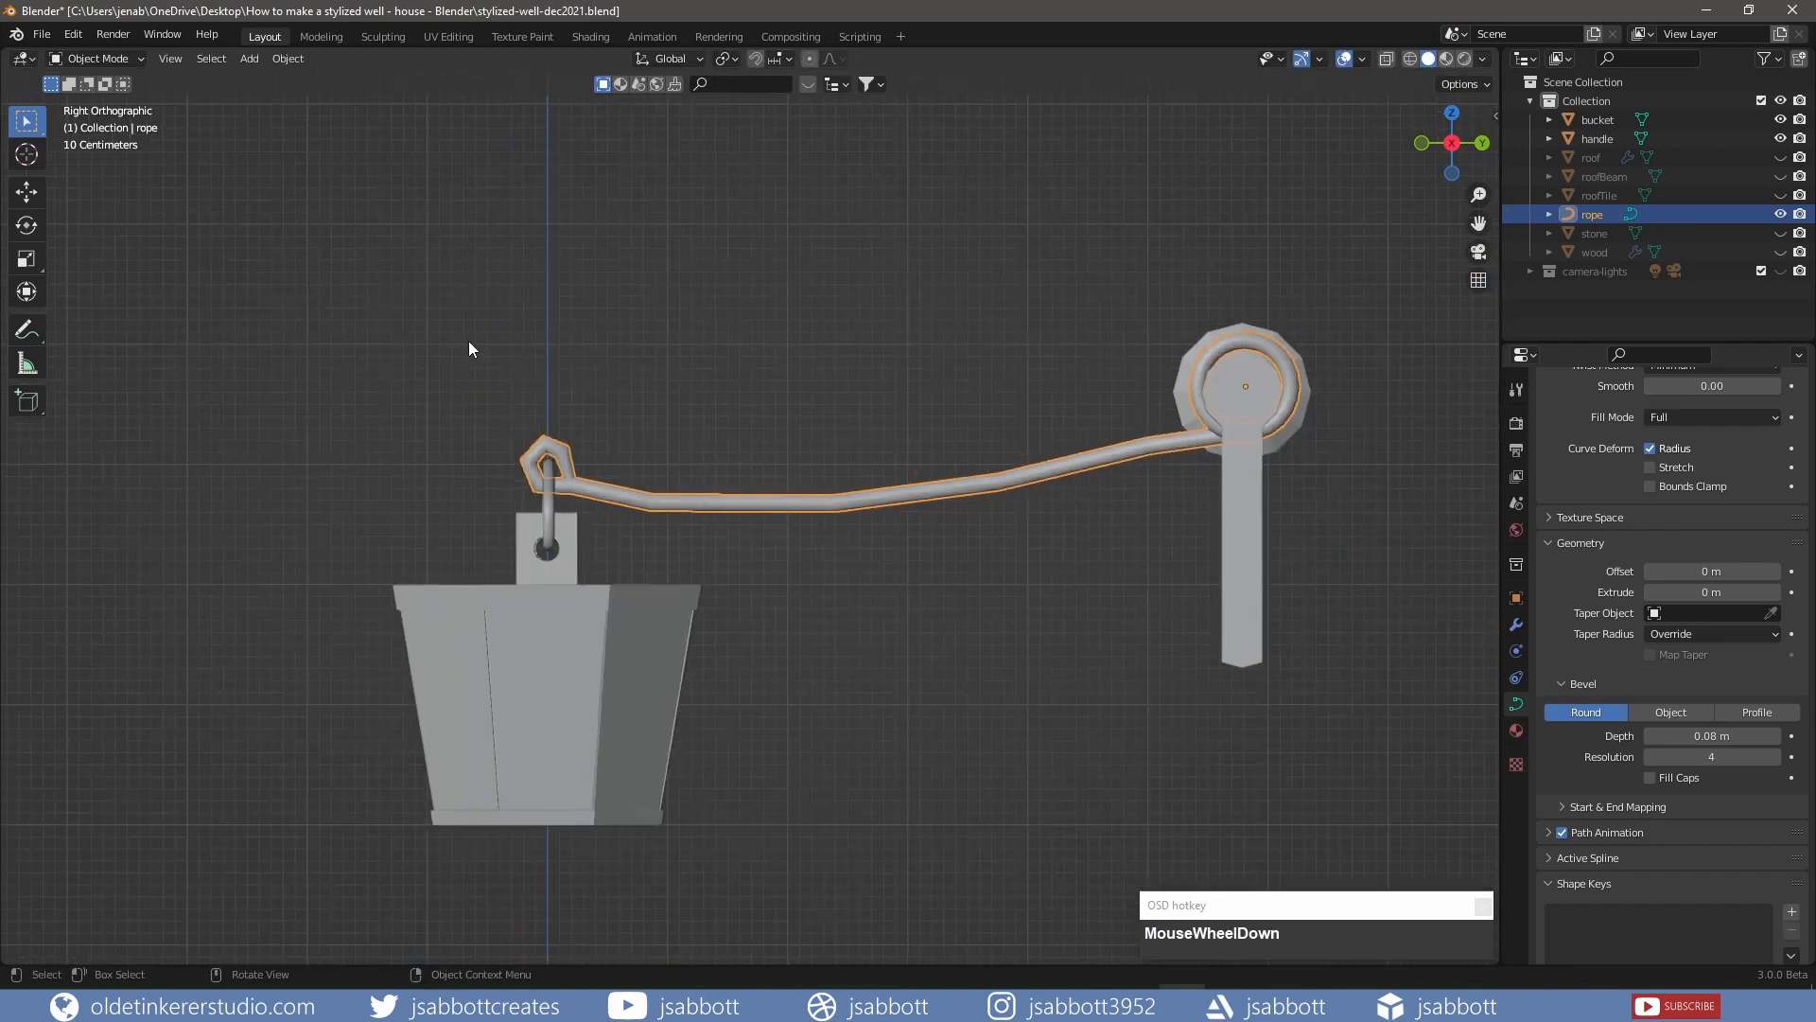
middle_click_drag(594, 341, 773, 383)
scroll(728, 408, "down", 3)
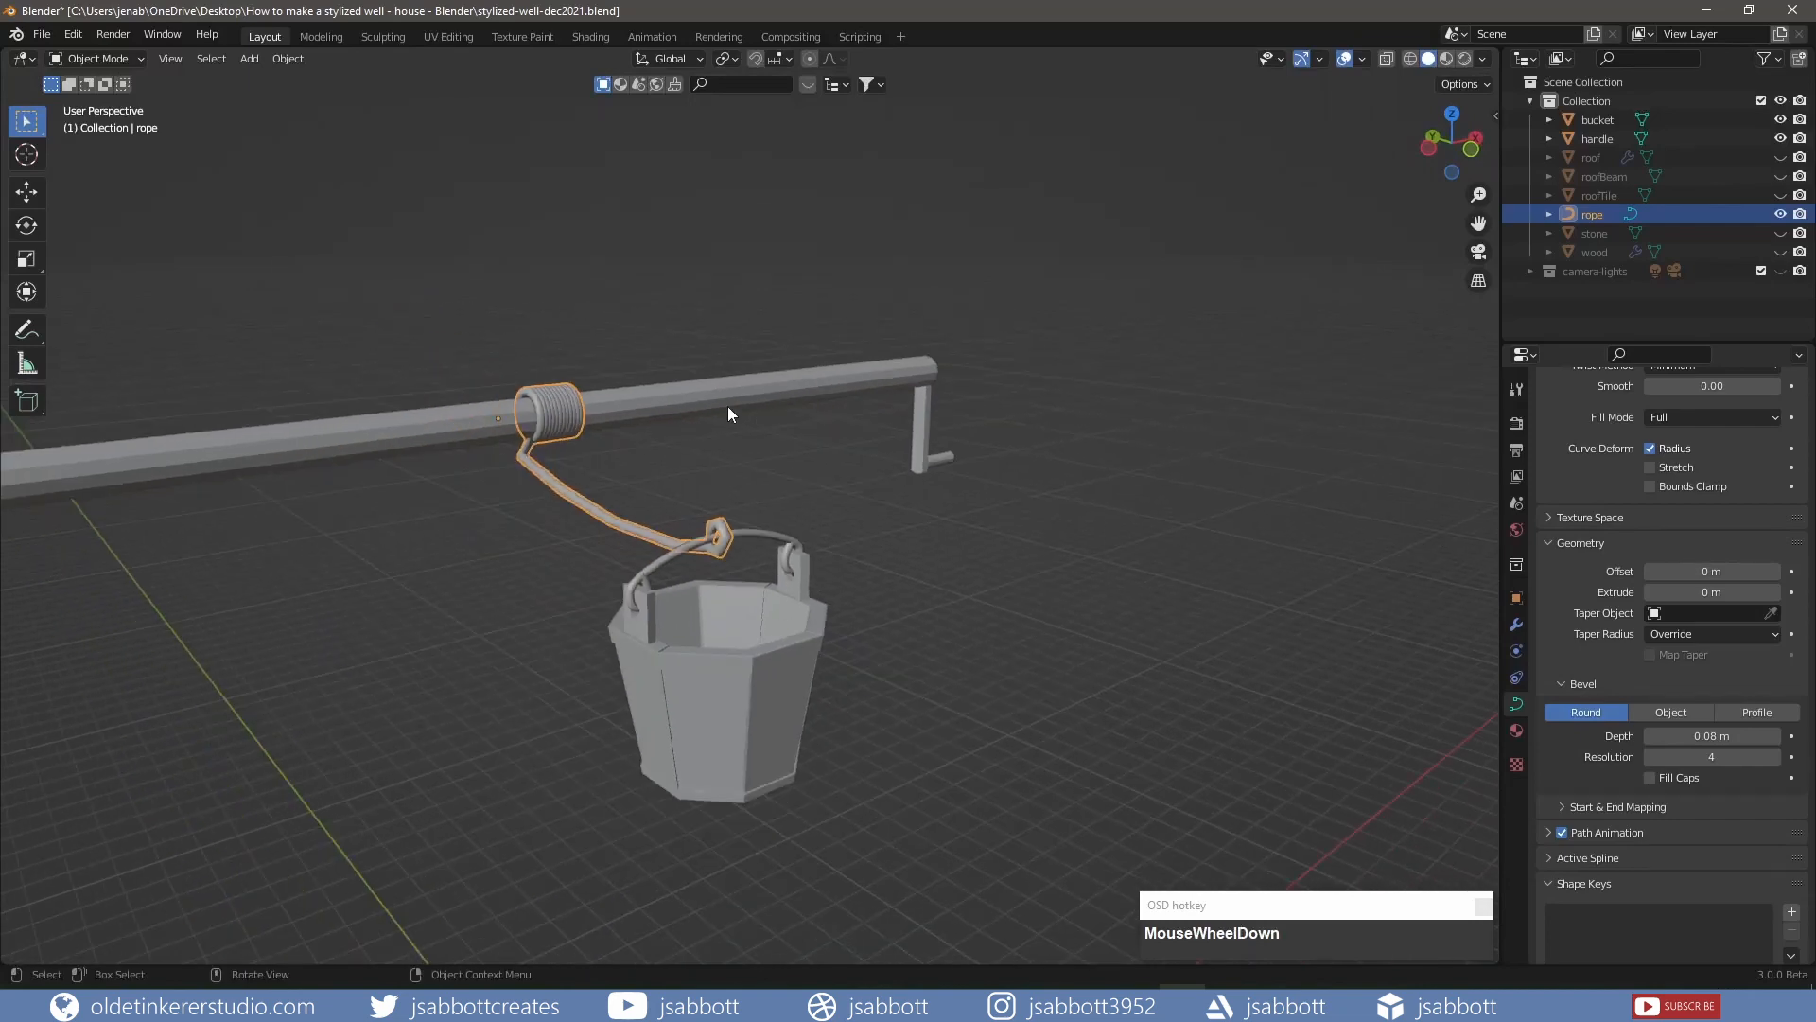
right_click(579, 497)
mouse_move(579, 498)
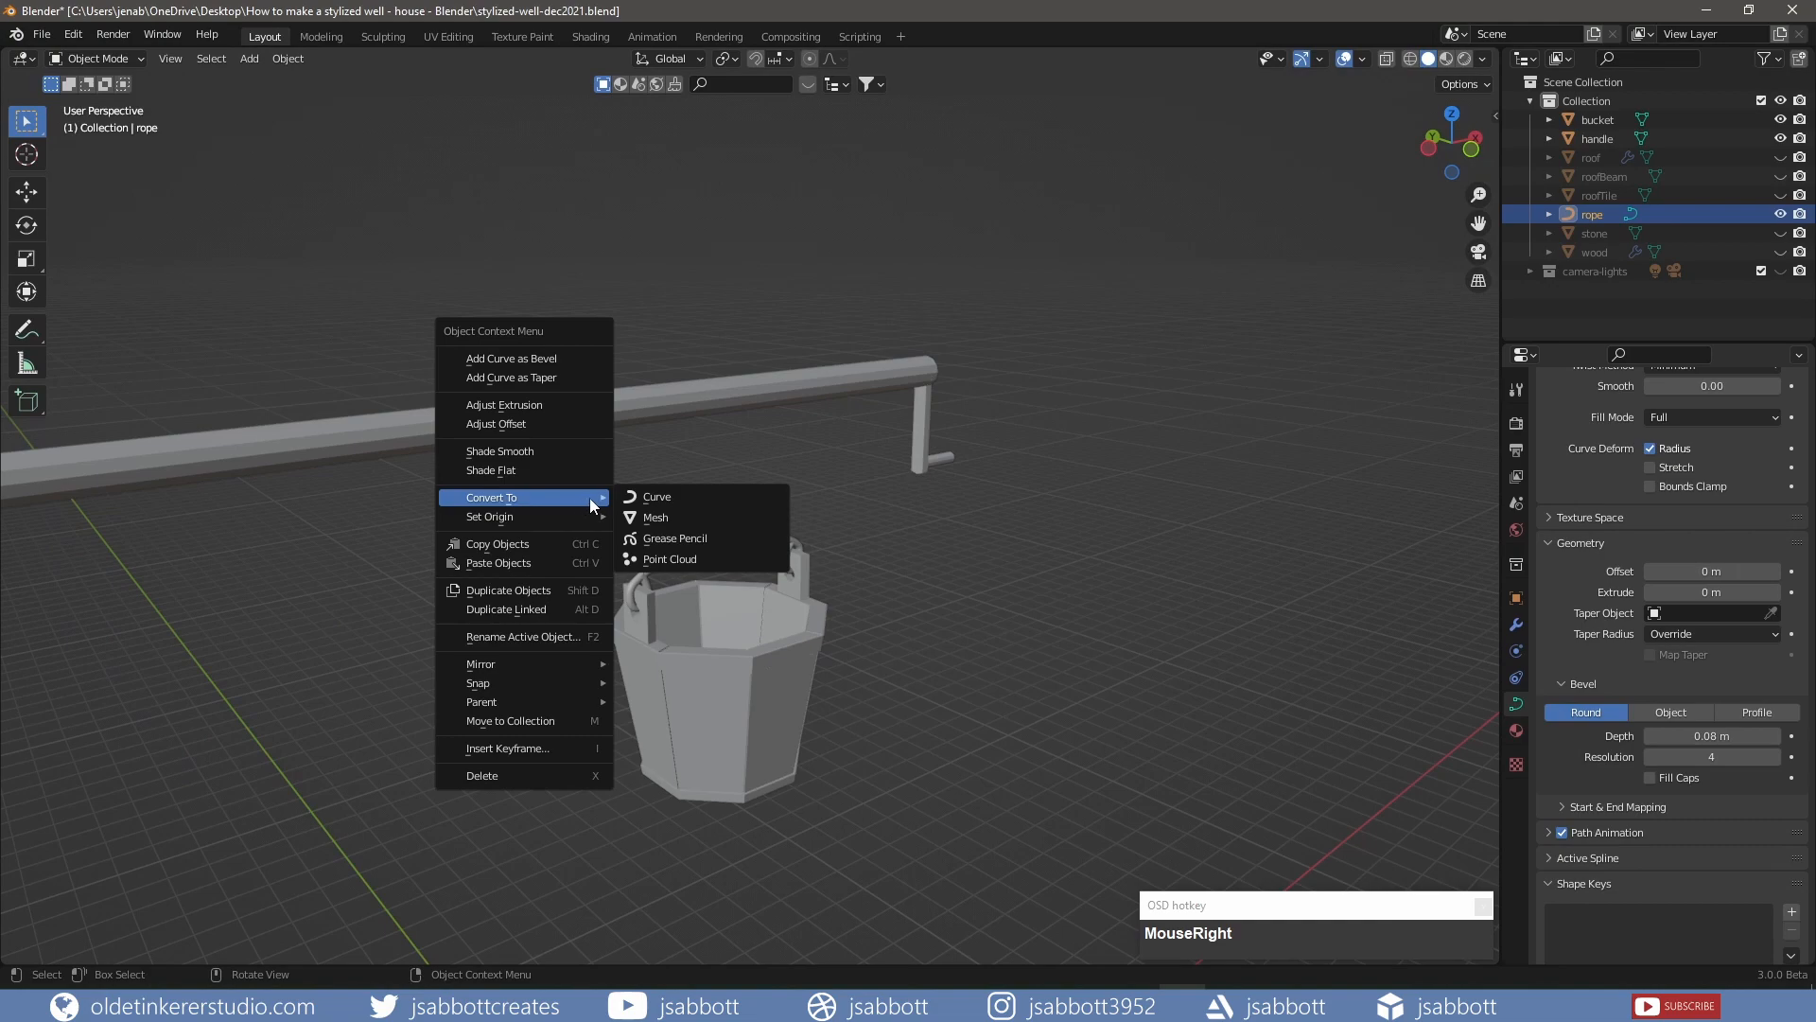
left_click(651, 519)
key("Tab")
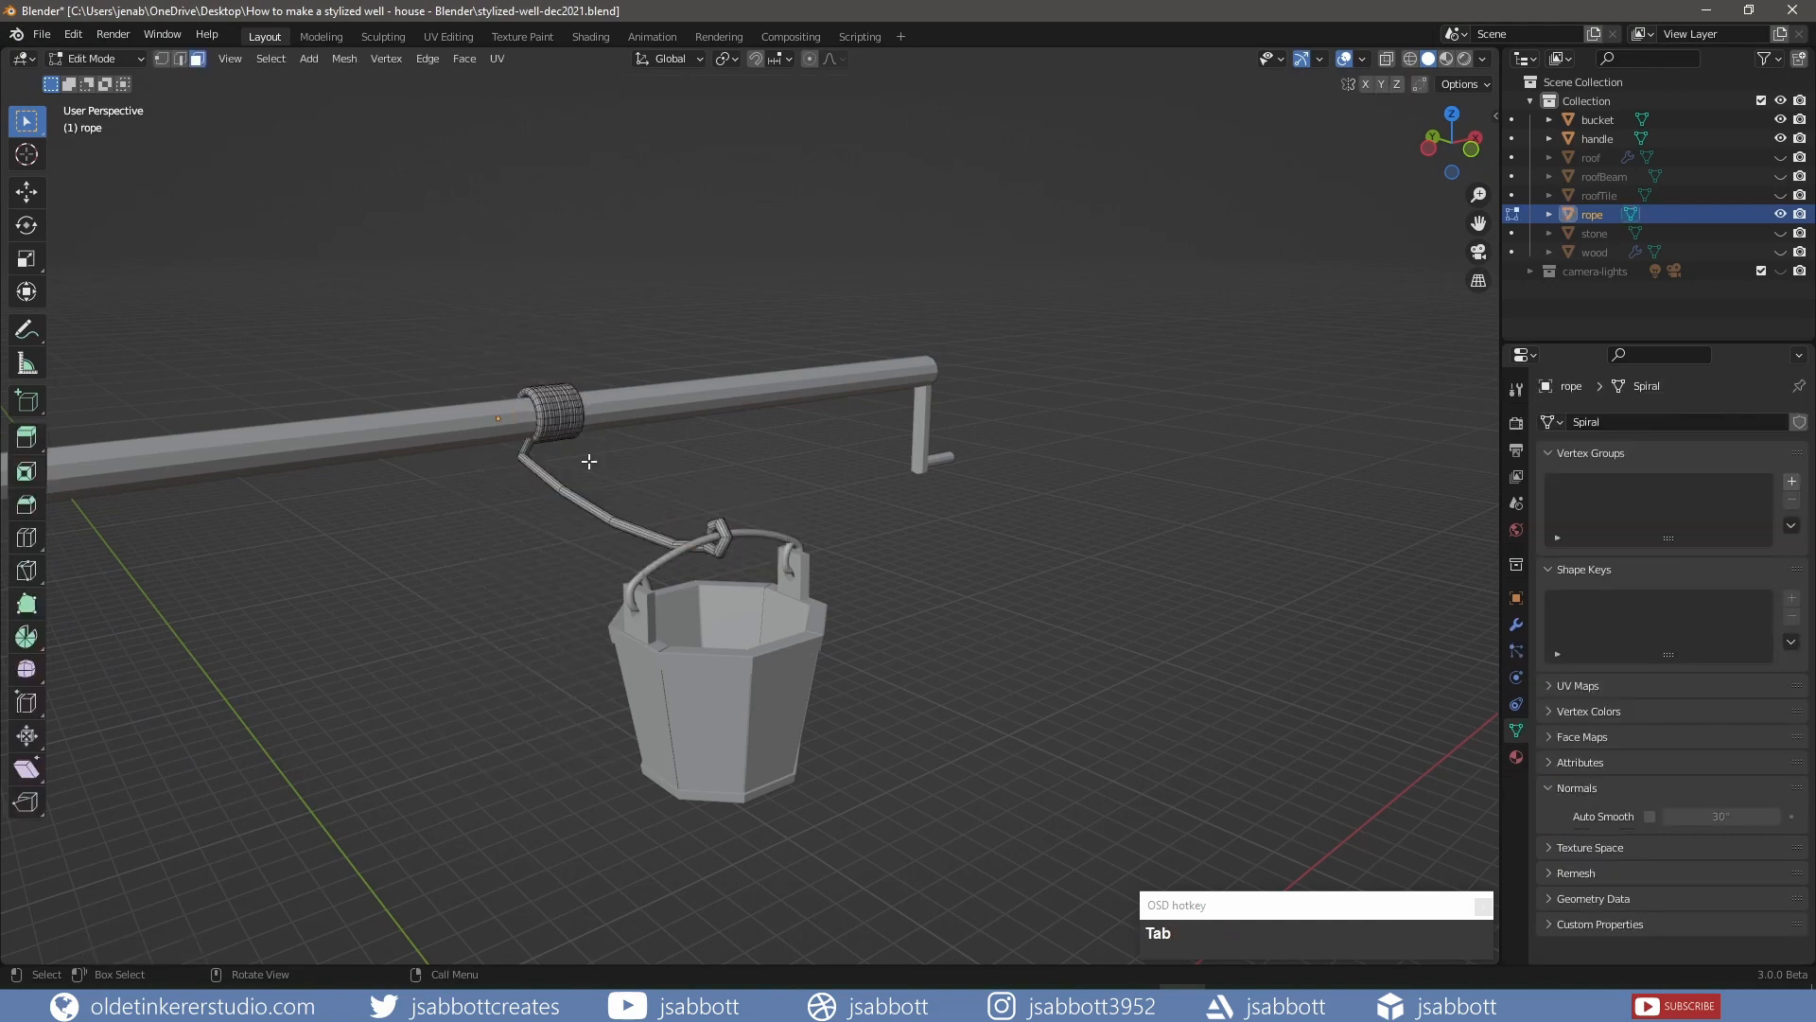
scroll(539, 488, "up", 4)
middle_click_drag(437, 506, 397, 474)
key("2")
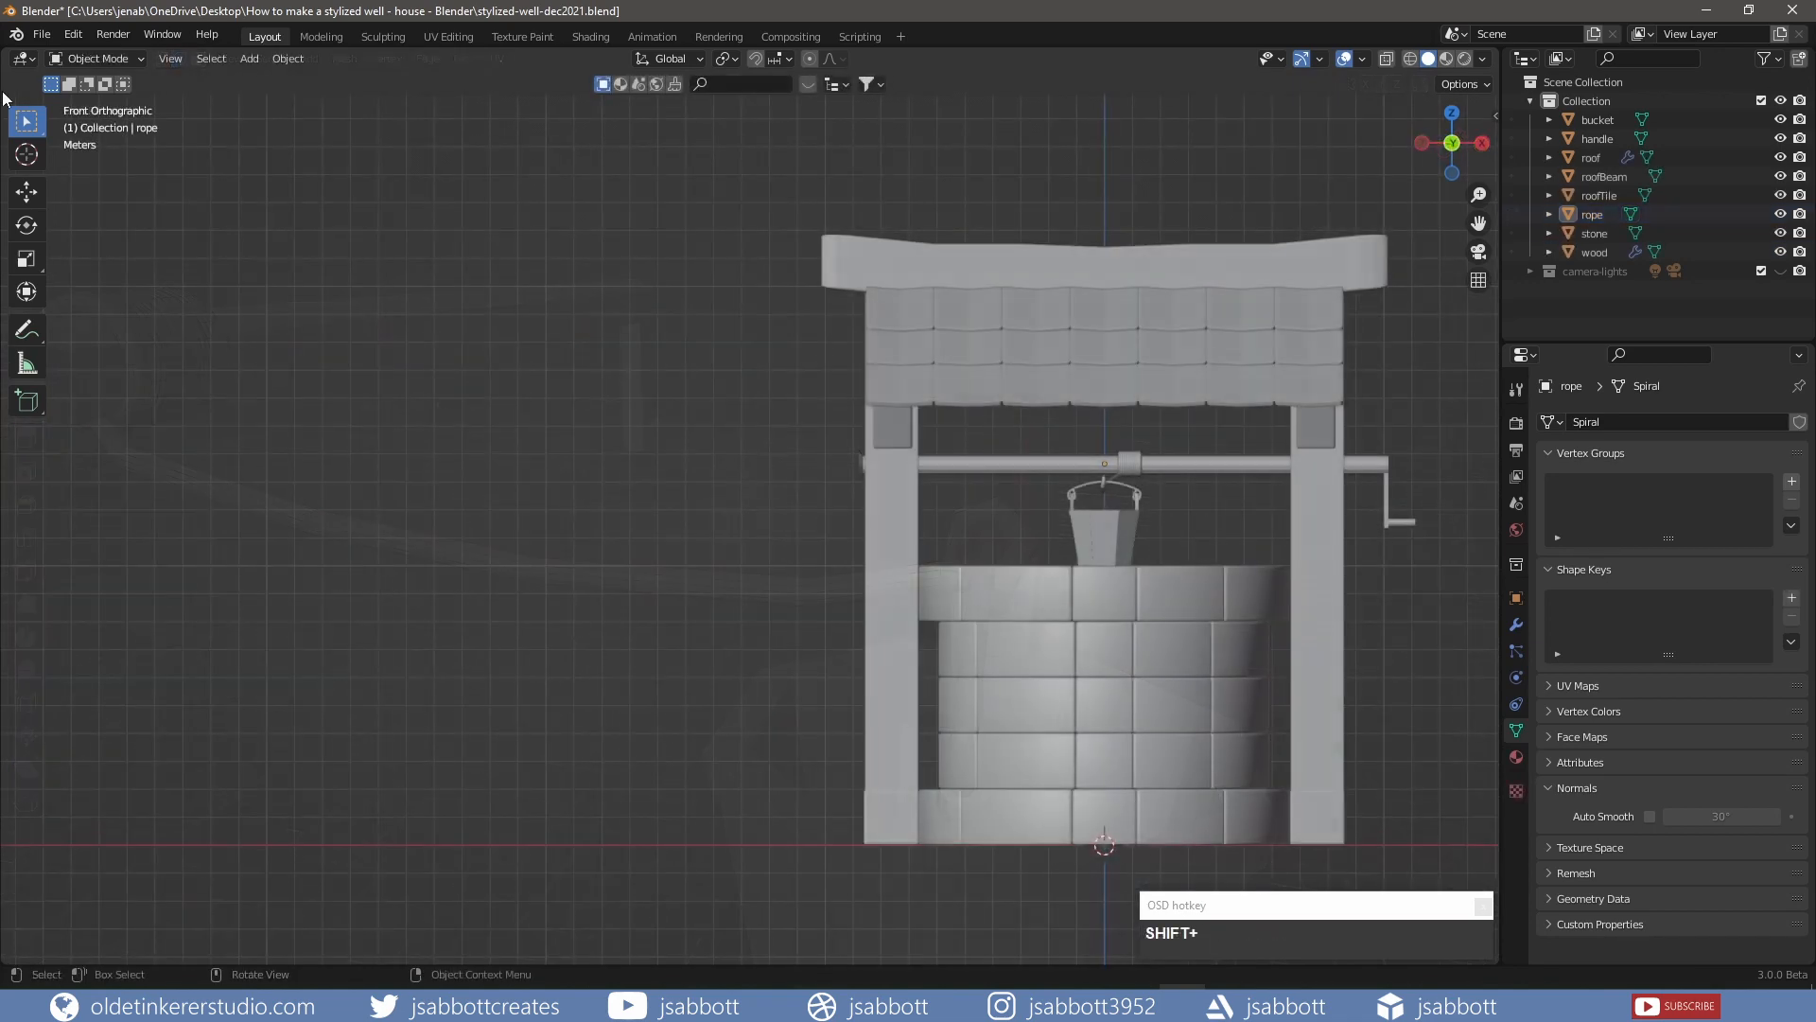
Split two extra areas off the 3D viewport and set one to the Shader Editor and the other to the UV Editor
left_click(7, 52)
left_click_drag(6, 52, 662, 814)
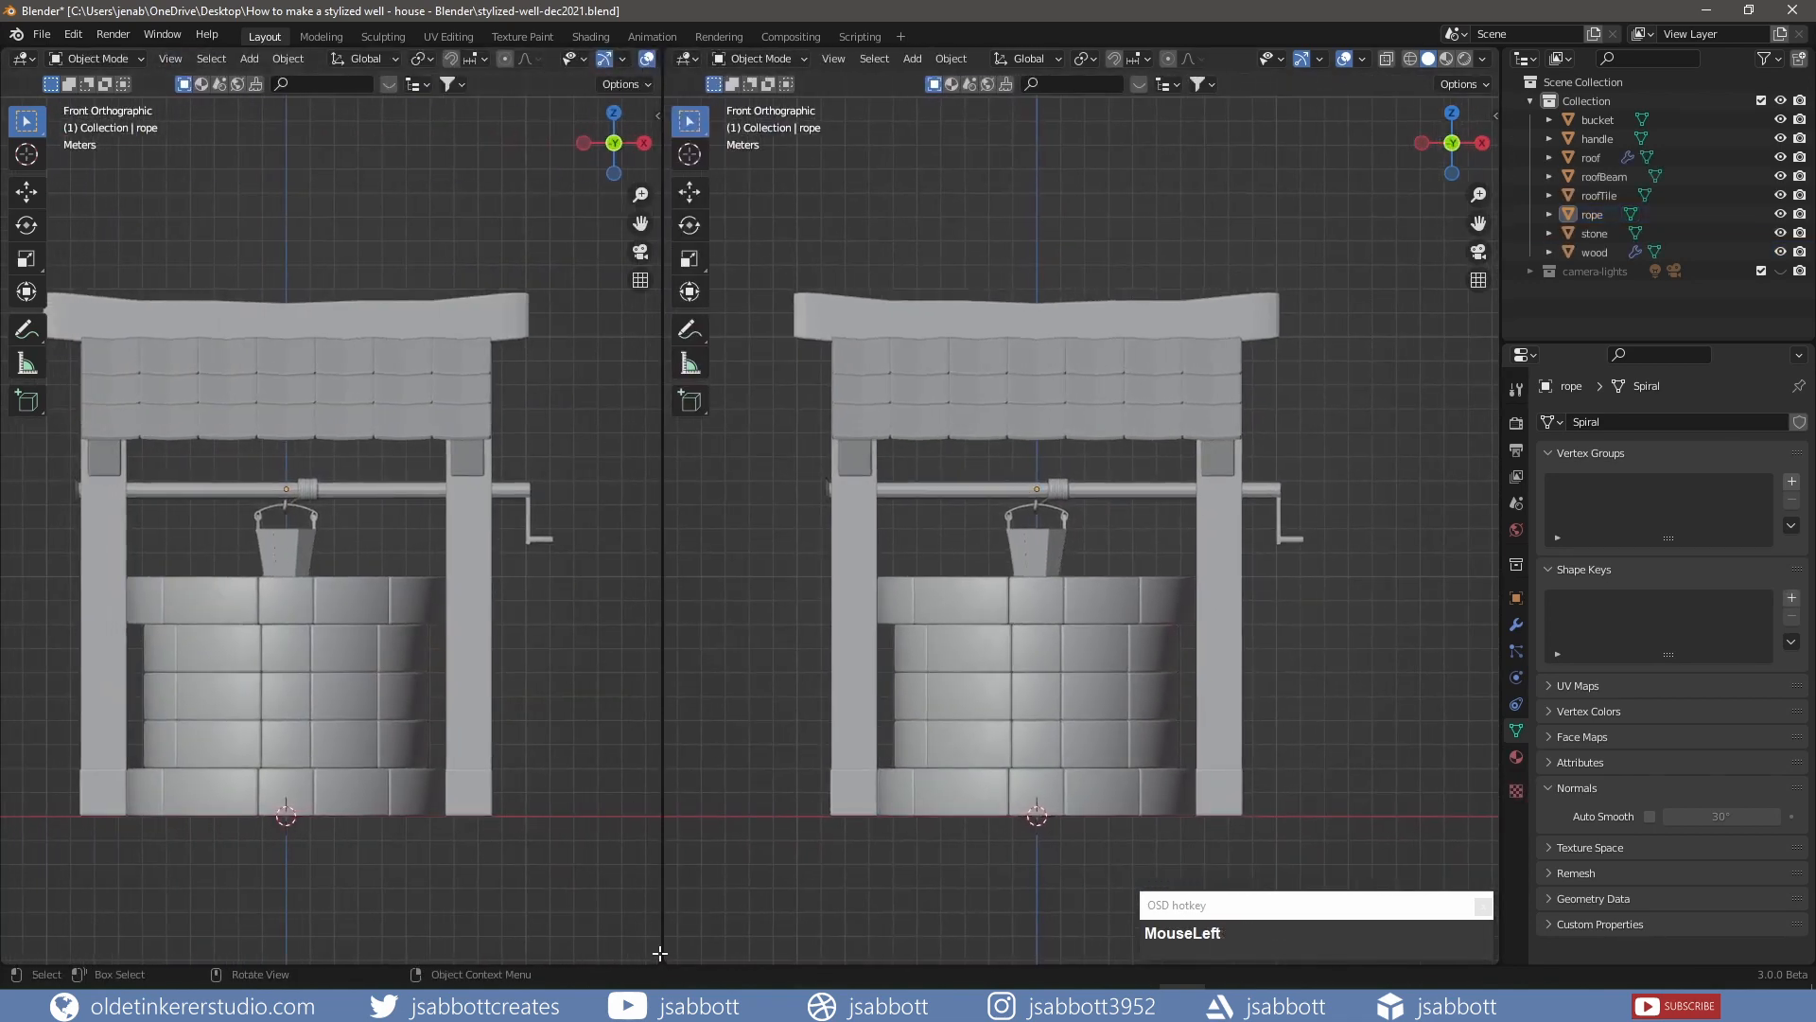
left_click_drag(657, 958, 643, 503)
left_click(23, 512)
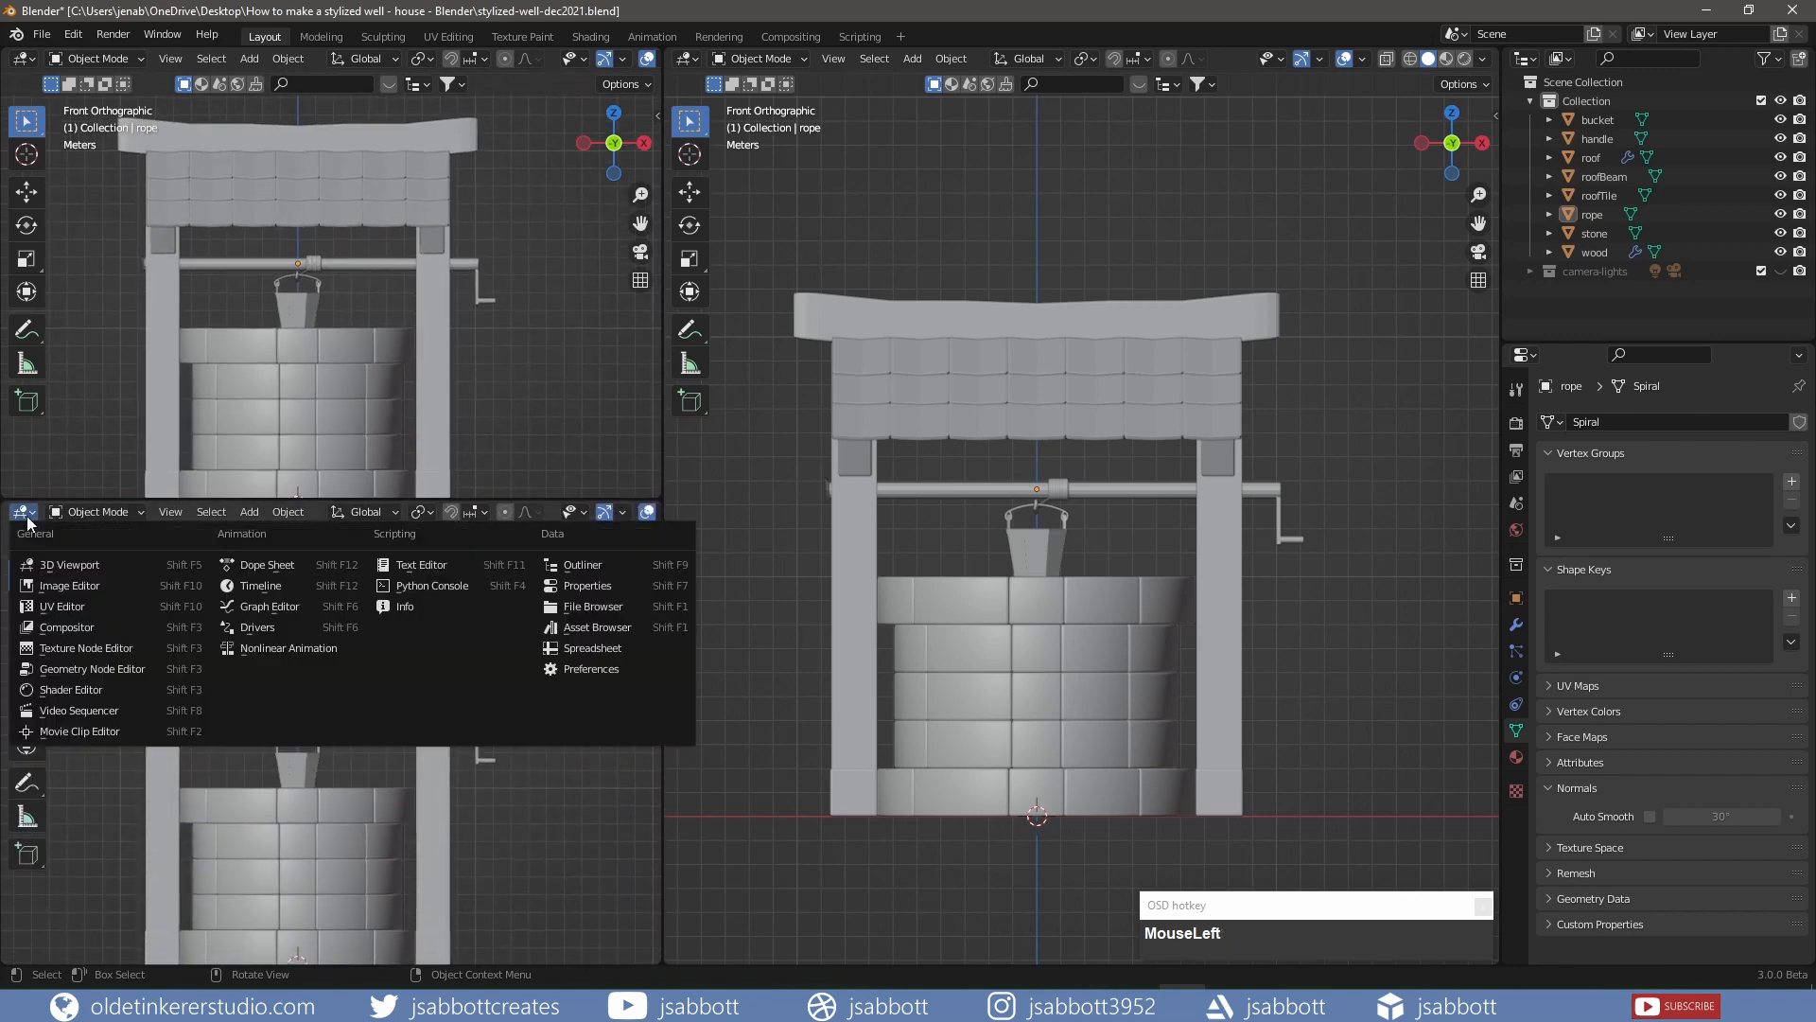
left_click(71, 690)
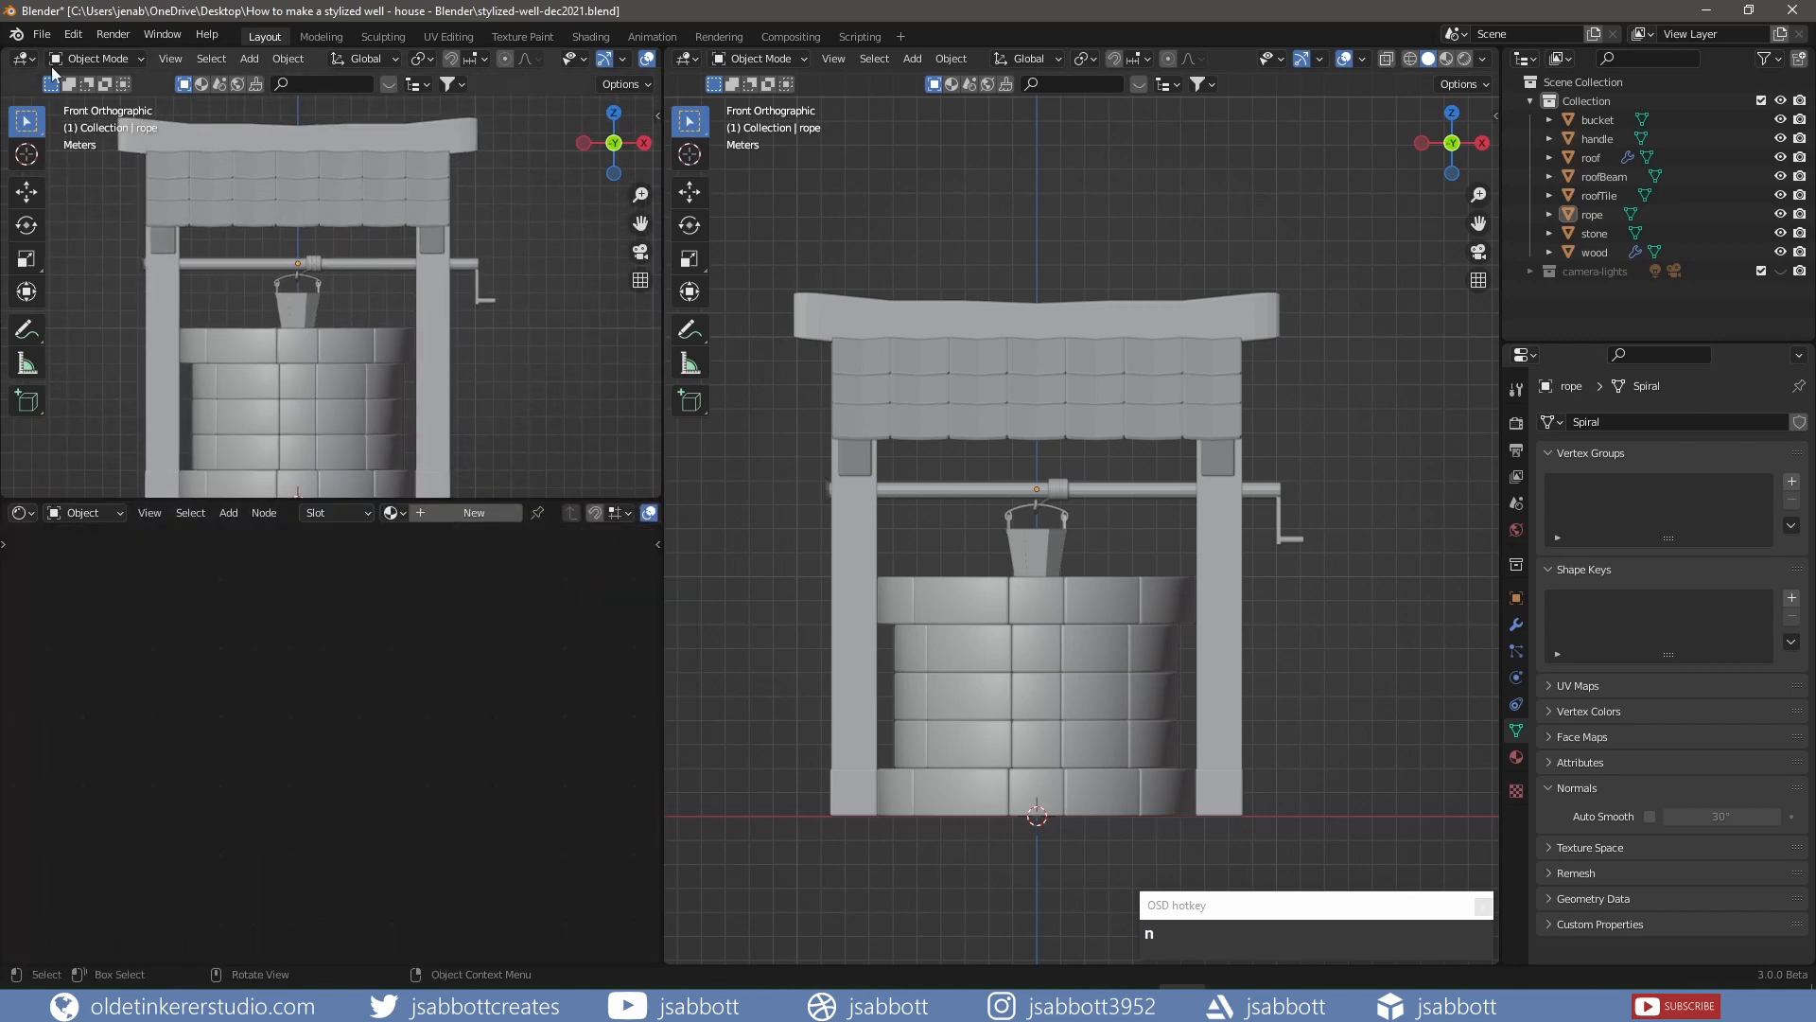
left_click(23, 59)
left_click(51, 138)
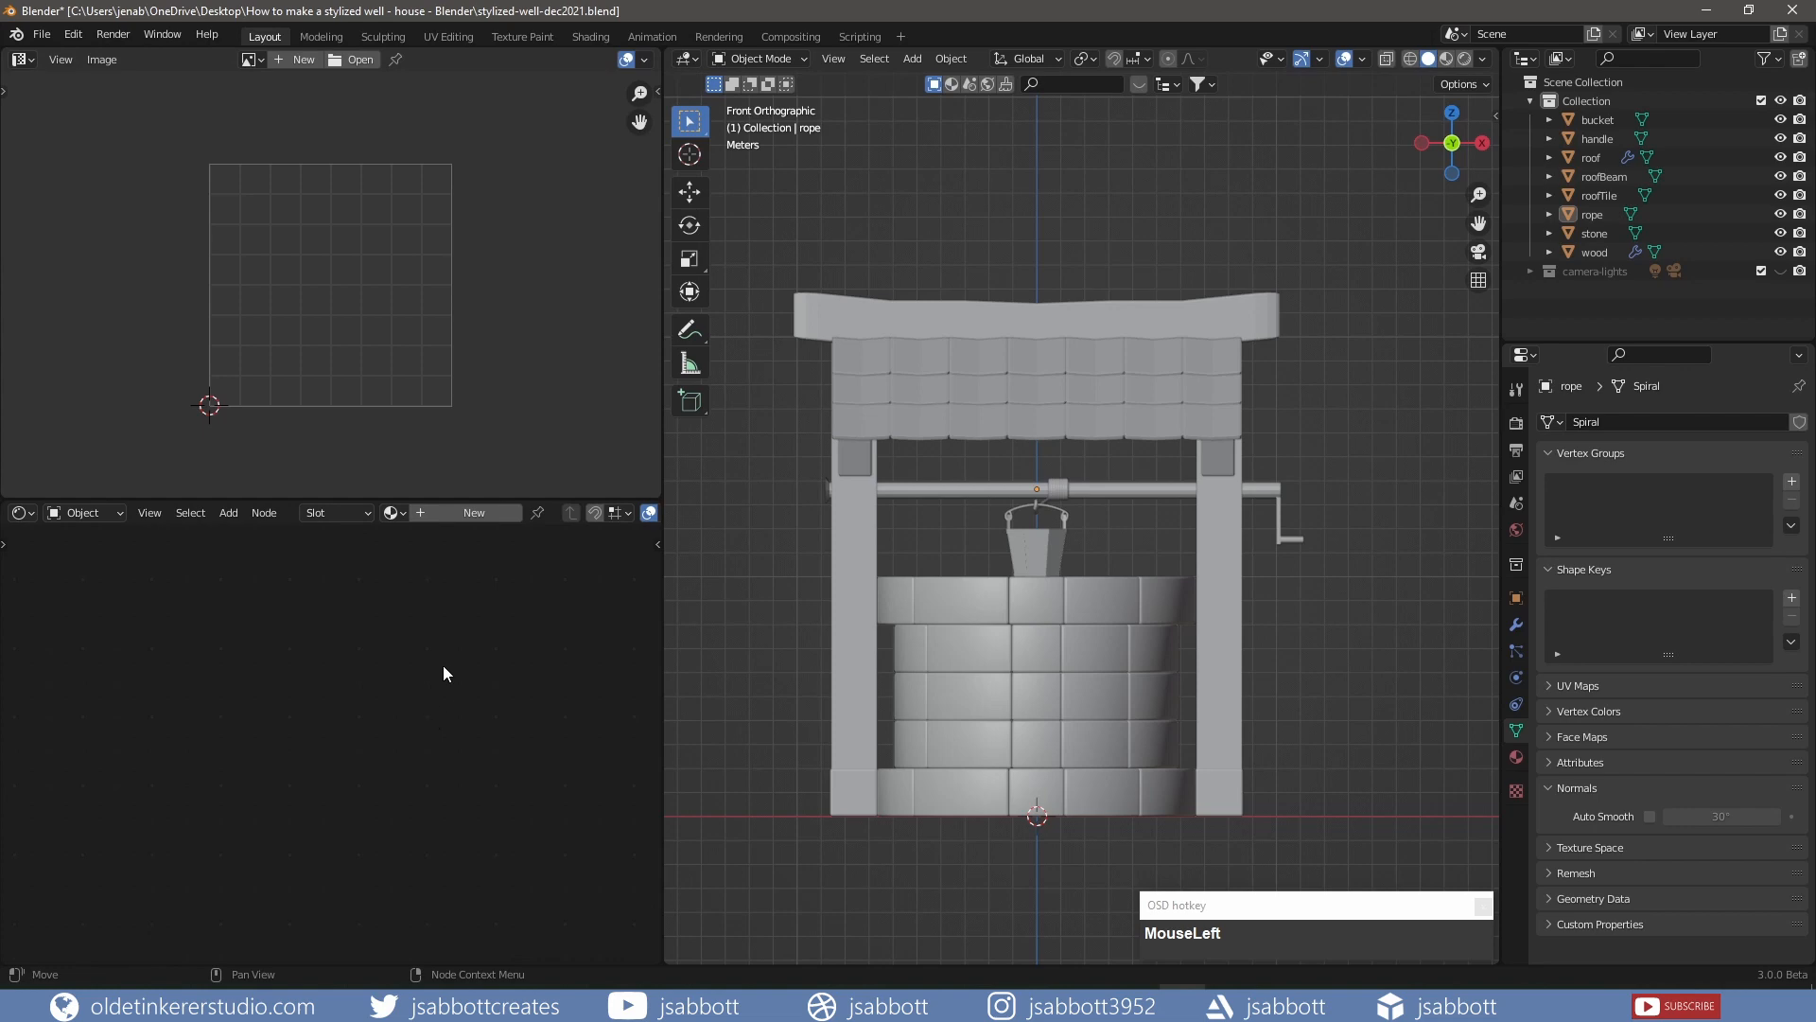
Select the stone object and link the palette image texture's Color output to the Base Color of its Principled BSDF
left_click(1594, 233)
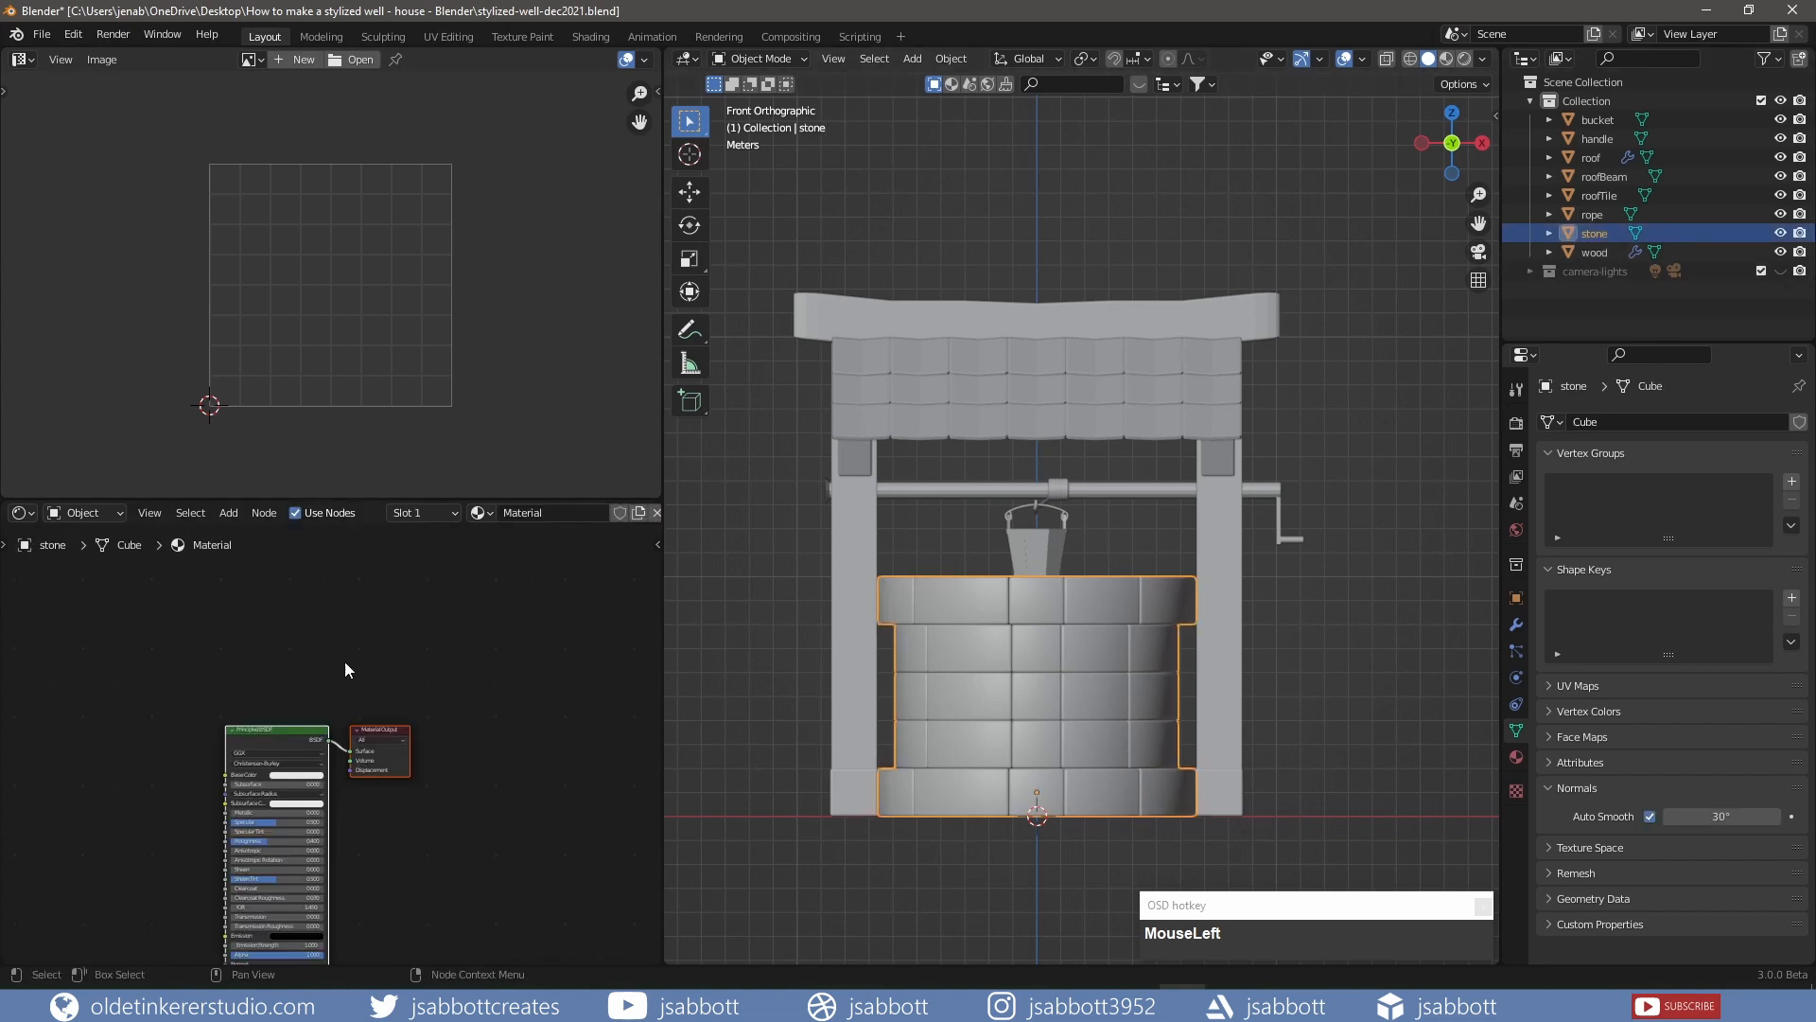
middle_click_drag(292, 687, 376, 610, "shift")
scroll(517, 585, "up", 2)
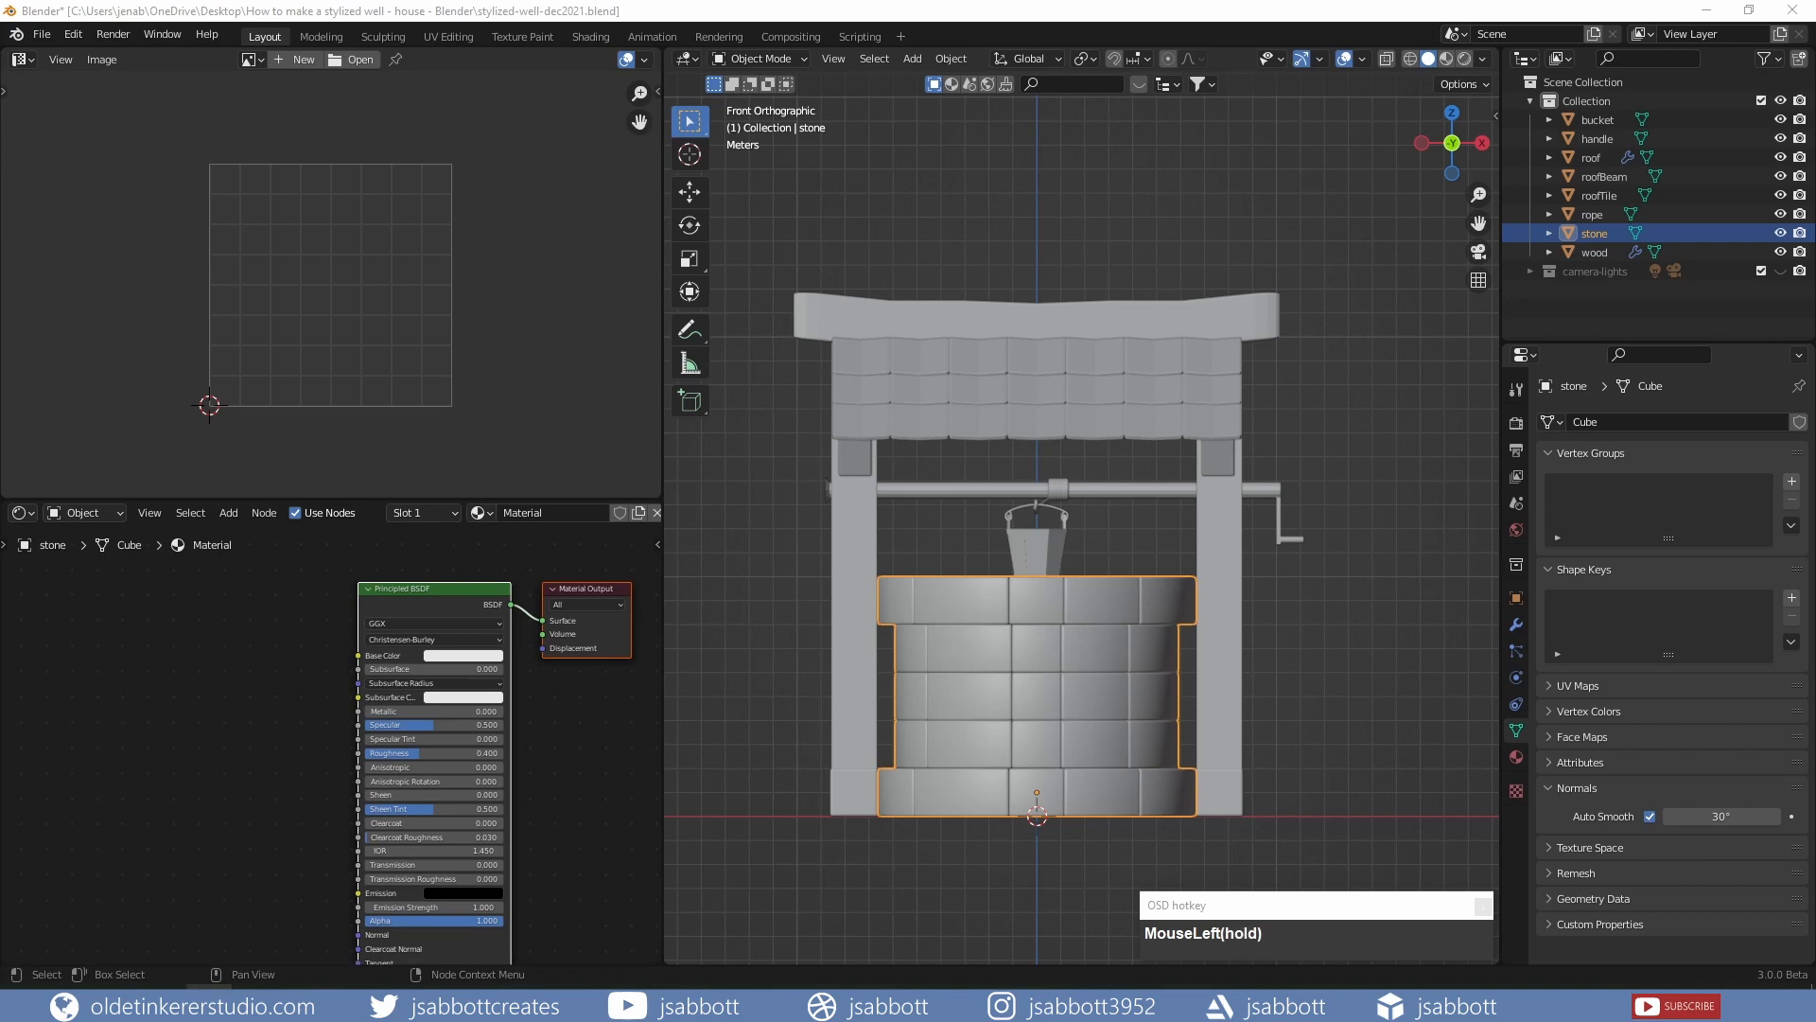
left_click_drag(68, 723, 357, 656)
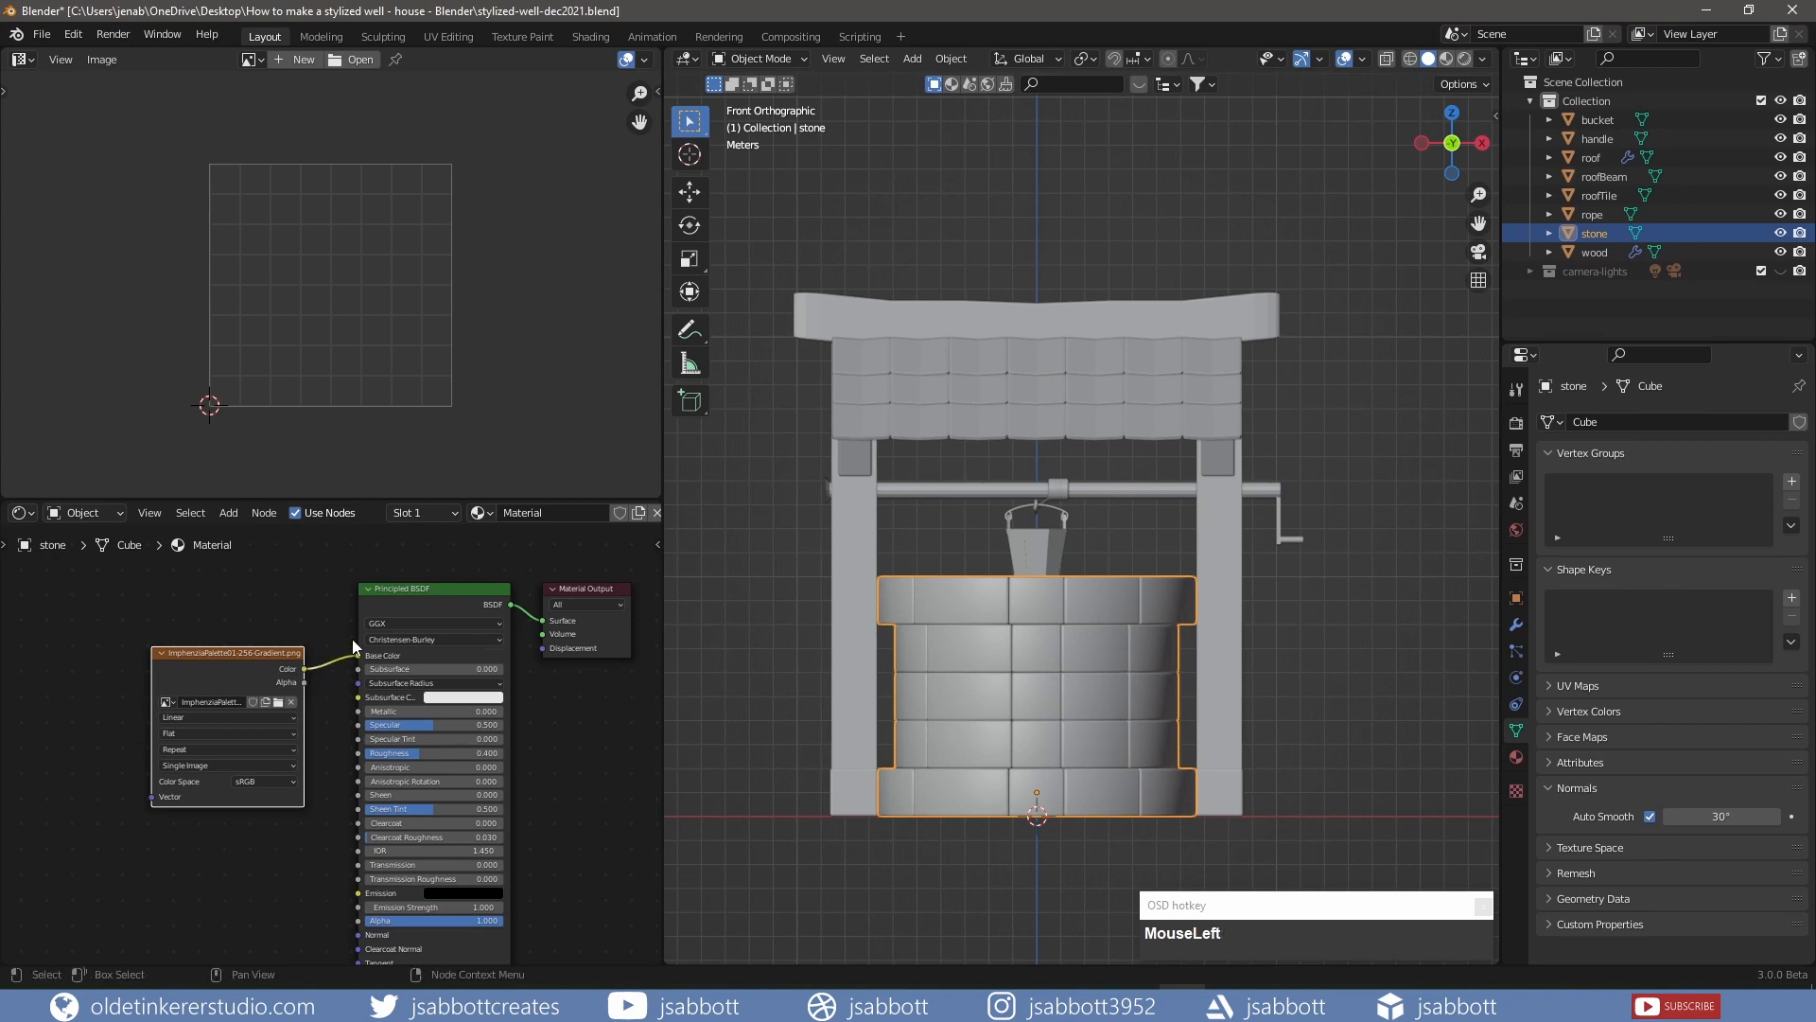
Show ImphenziaPalette01-256-Gradient.png in the UV Editor and set the 3D viewport to Material Preview shading
left_click(253, 59)
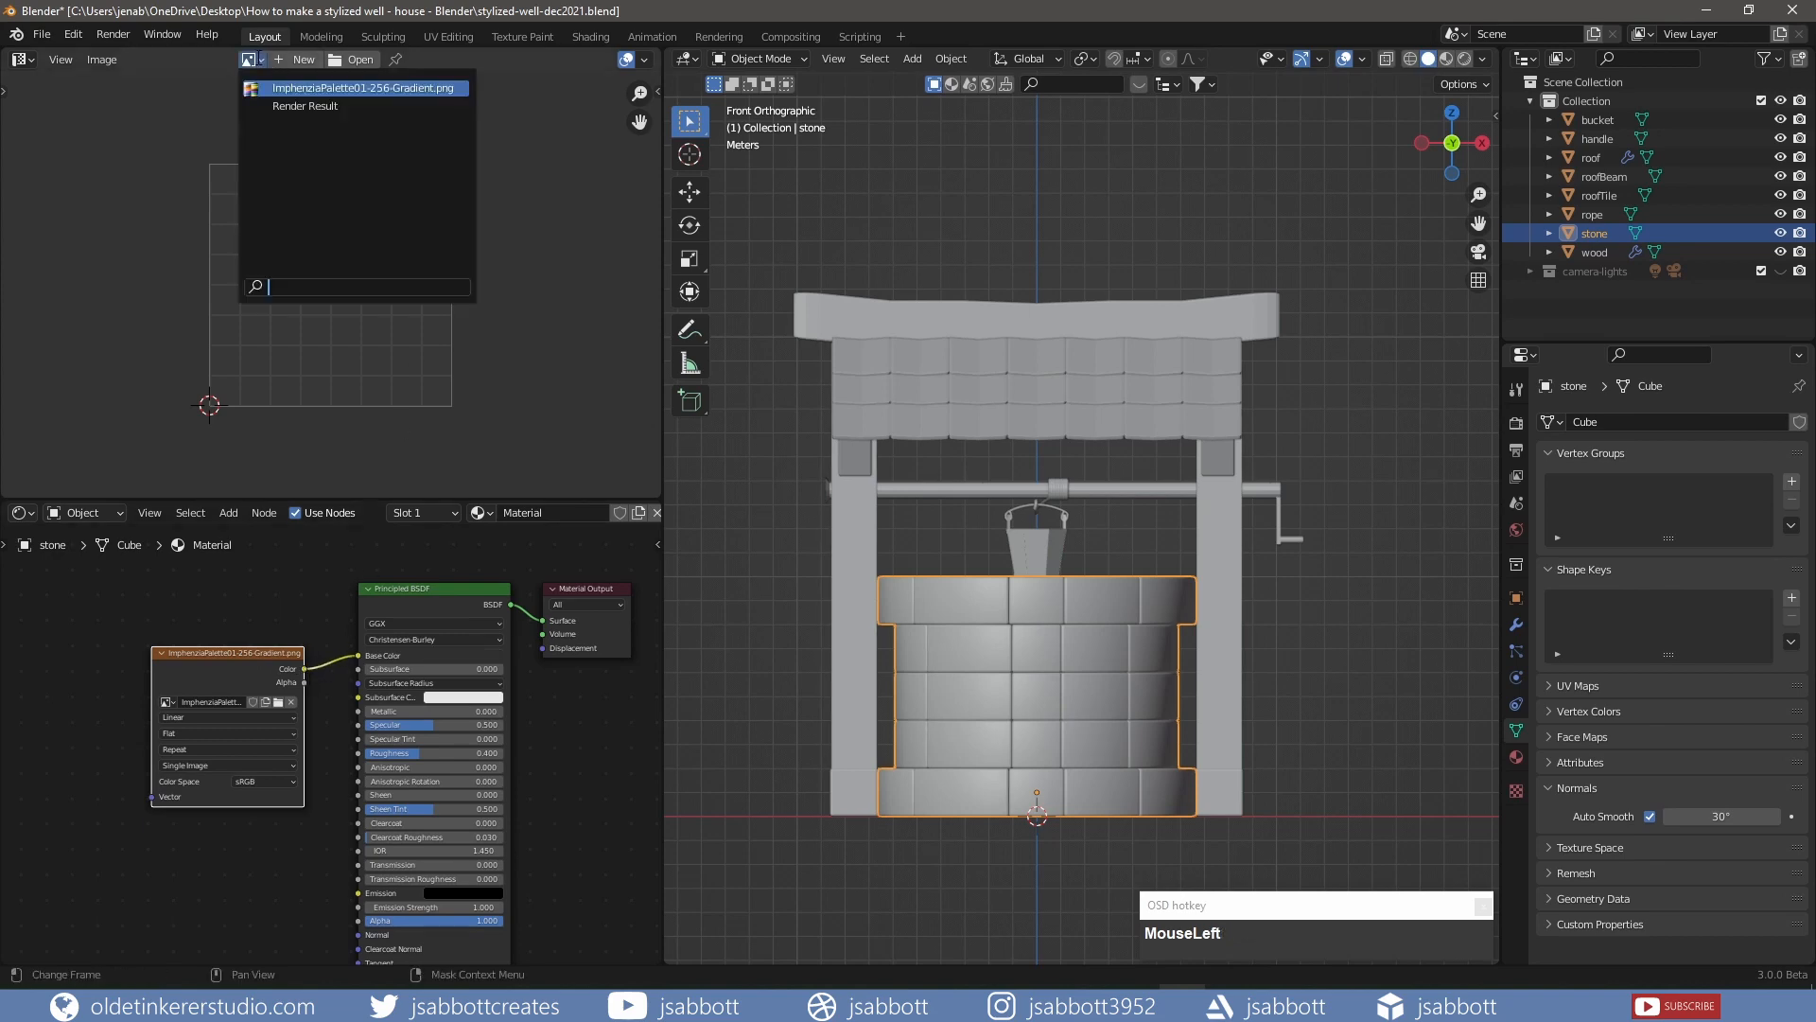
left_click(275, 88)
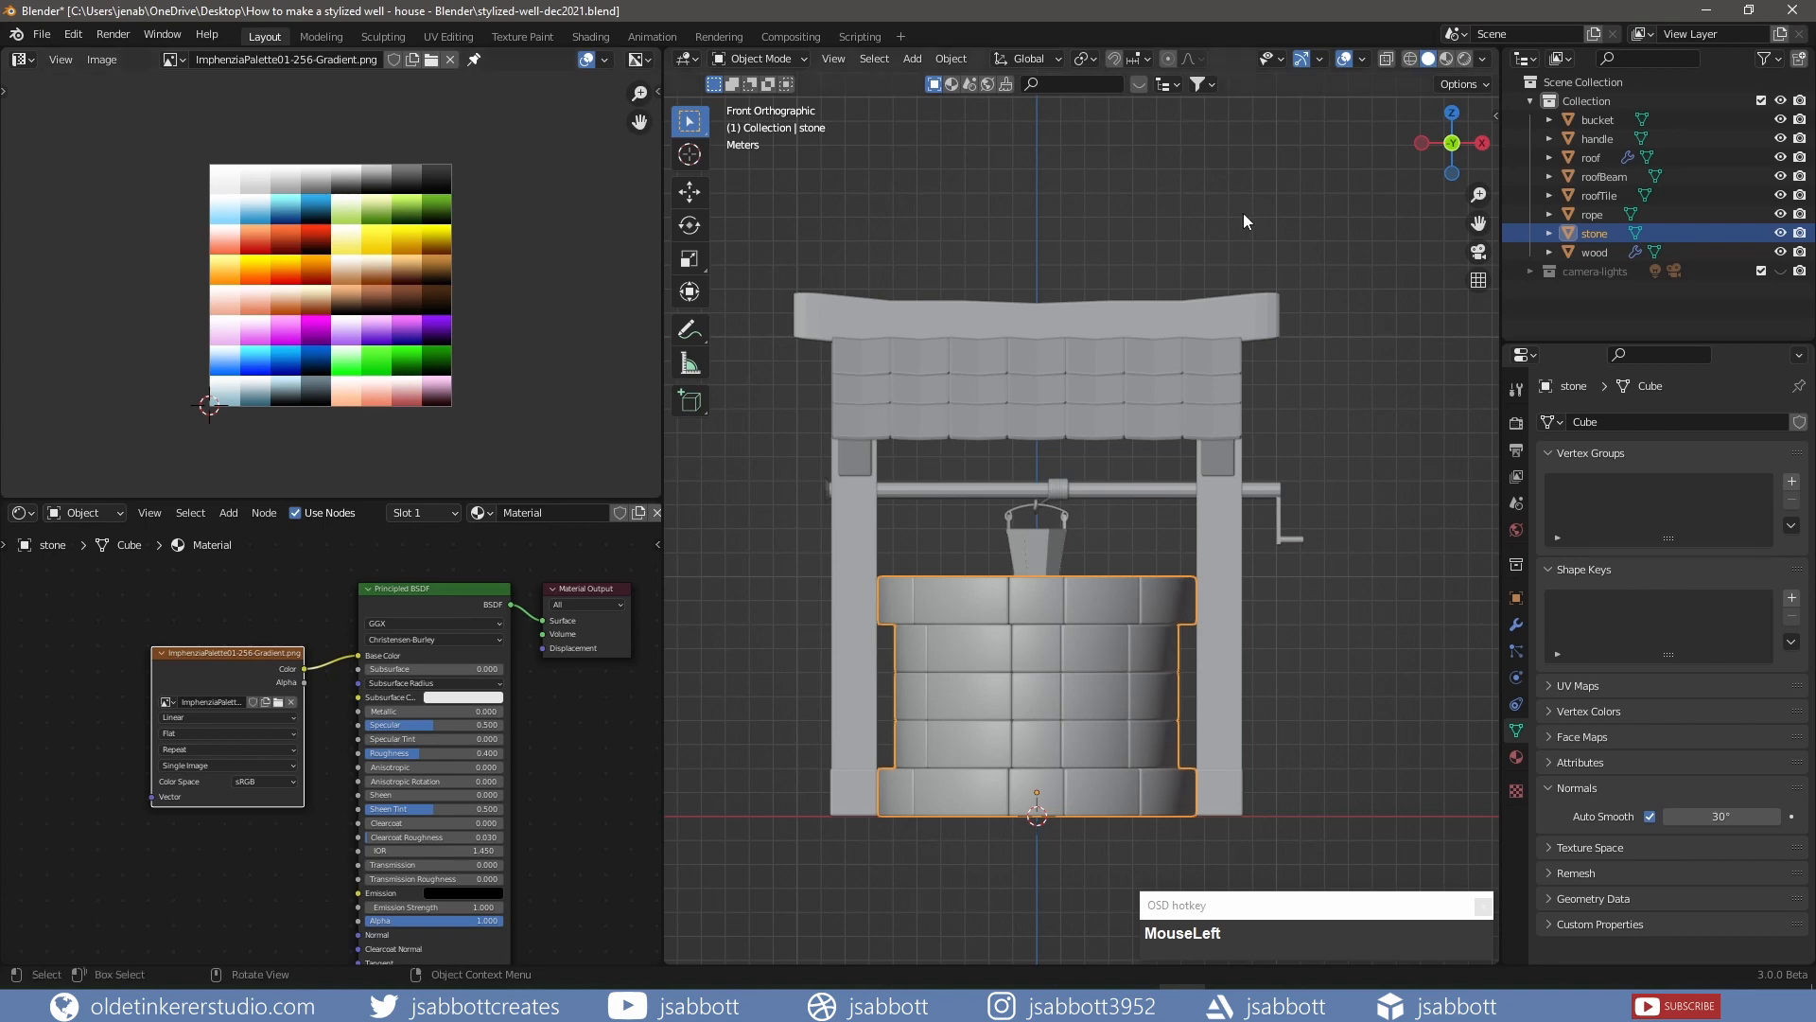
left_click(1449, 56)
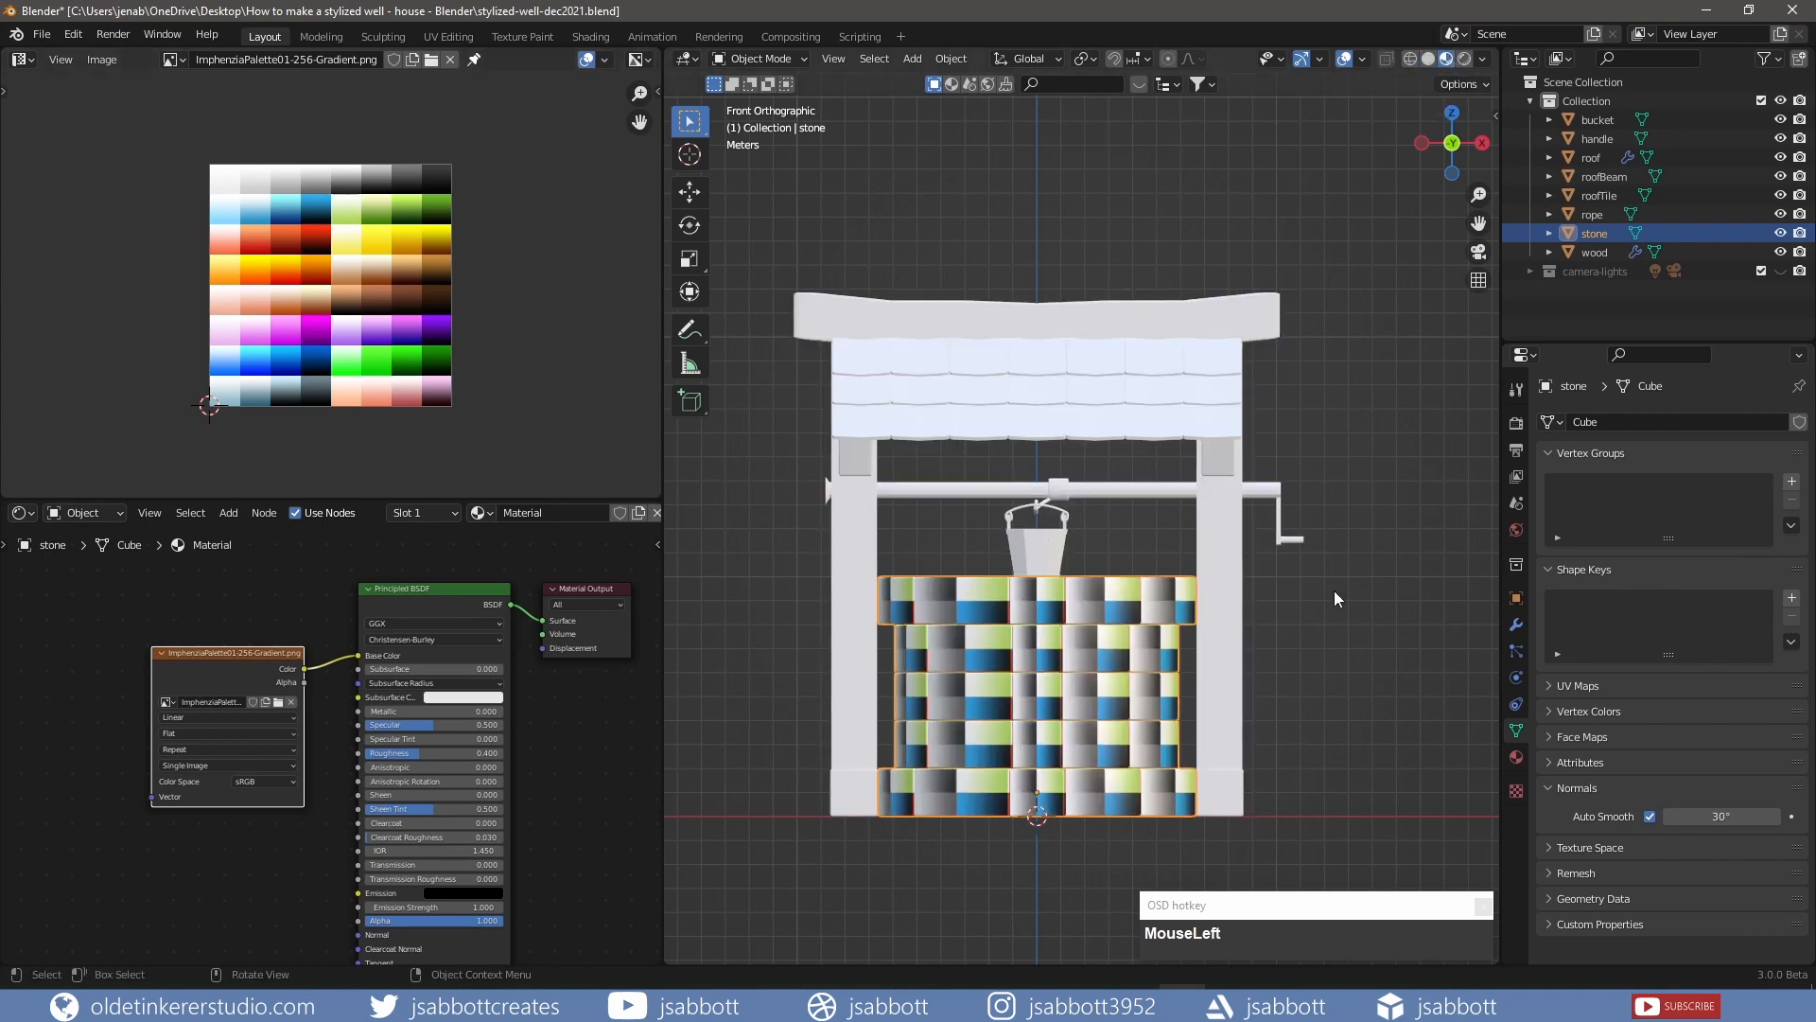
UV-map all of the stone's faces with Project from View in the front orthographic view
key("Tab")
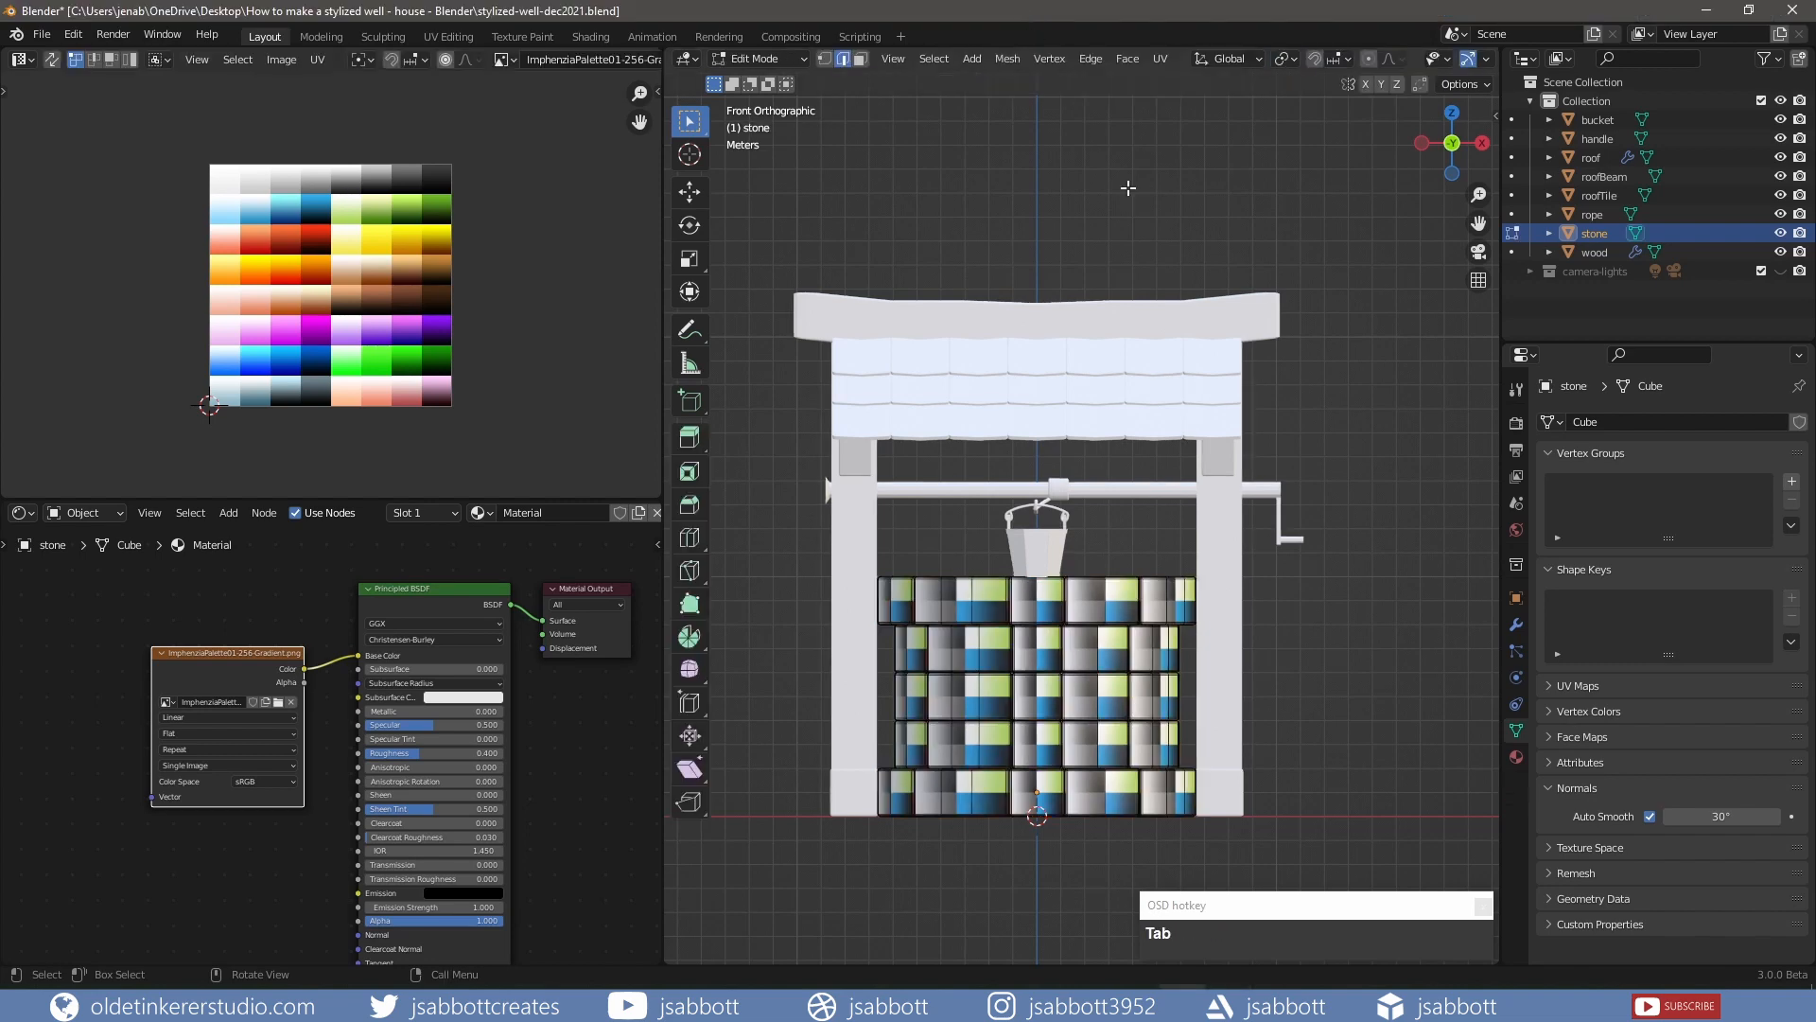
key("KP_1")
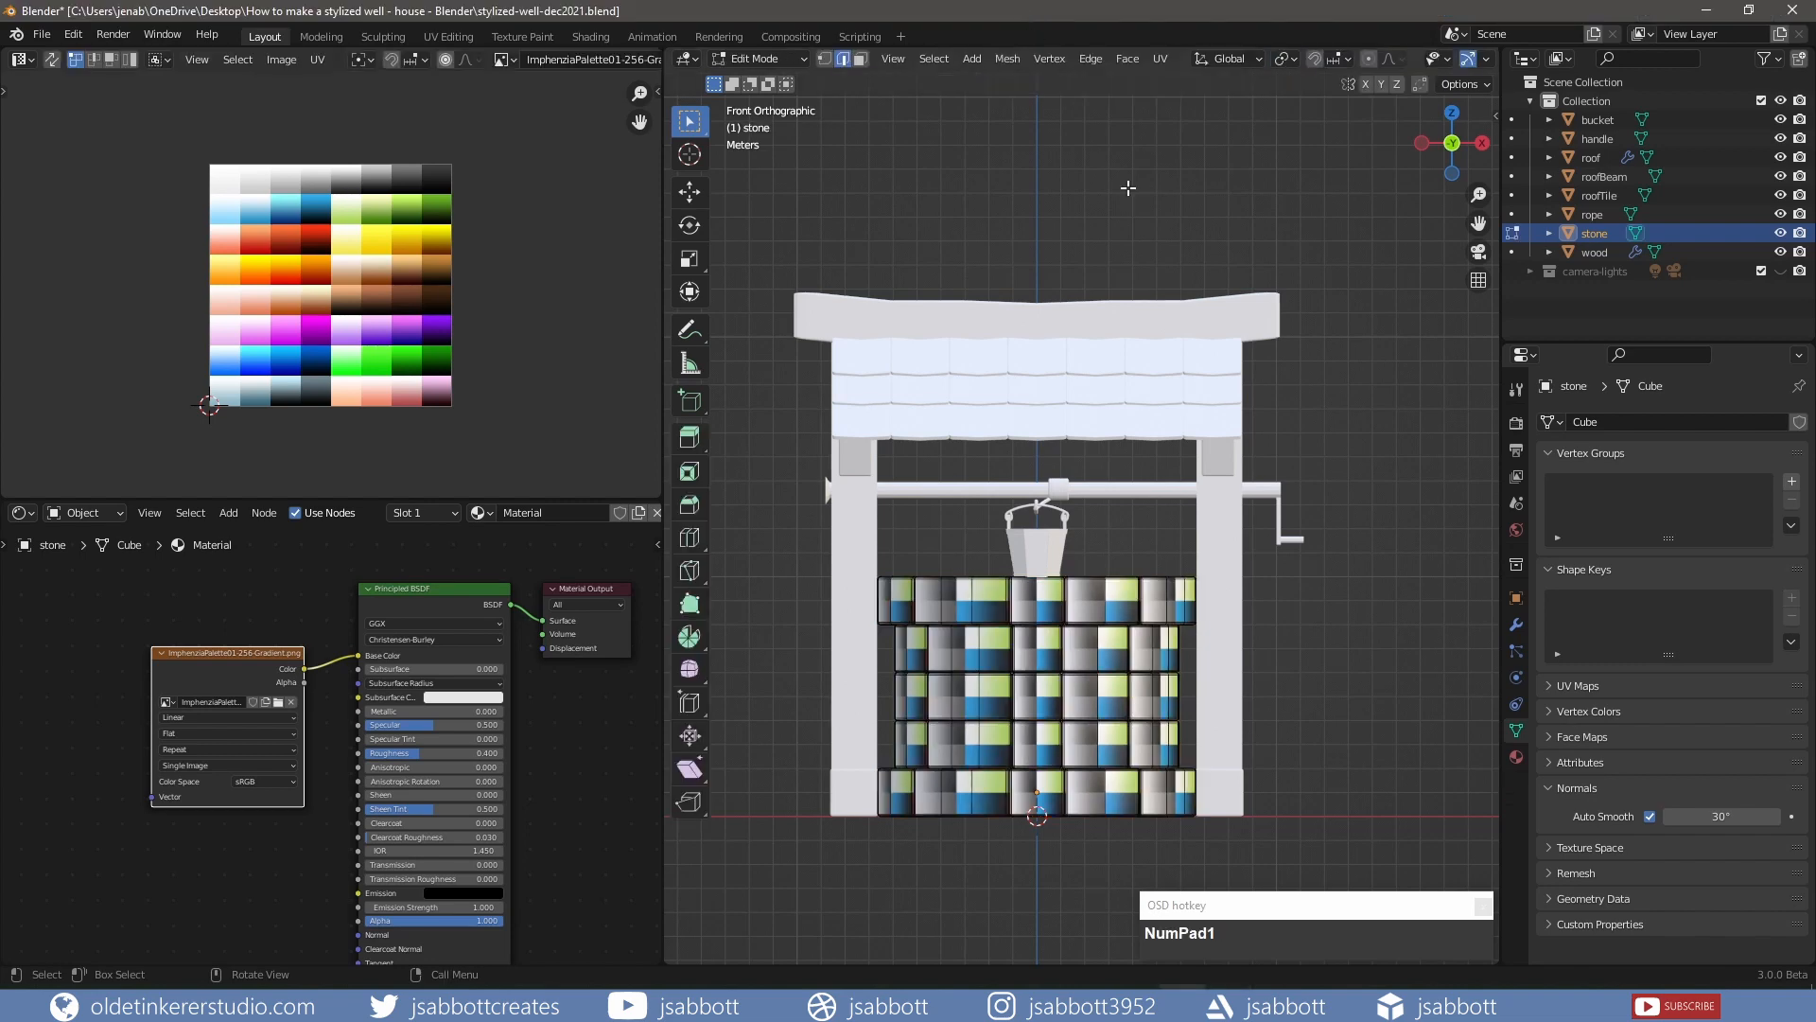
key("a")
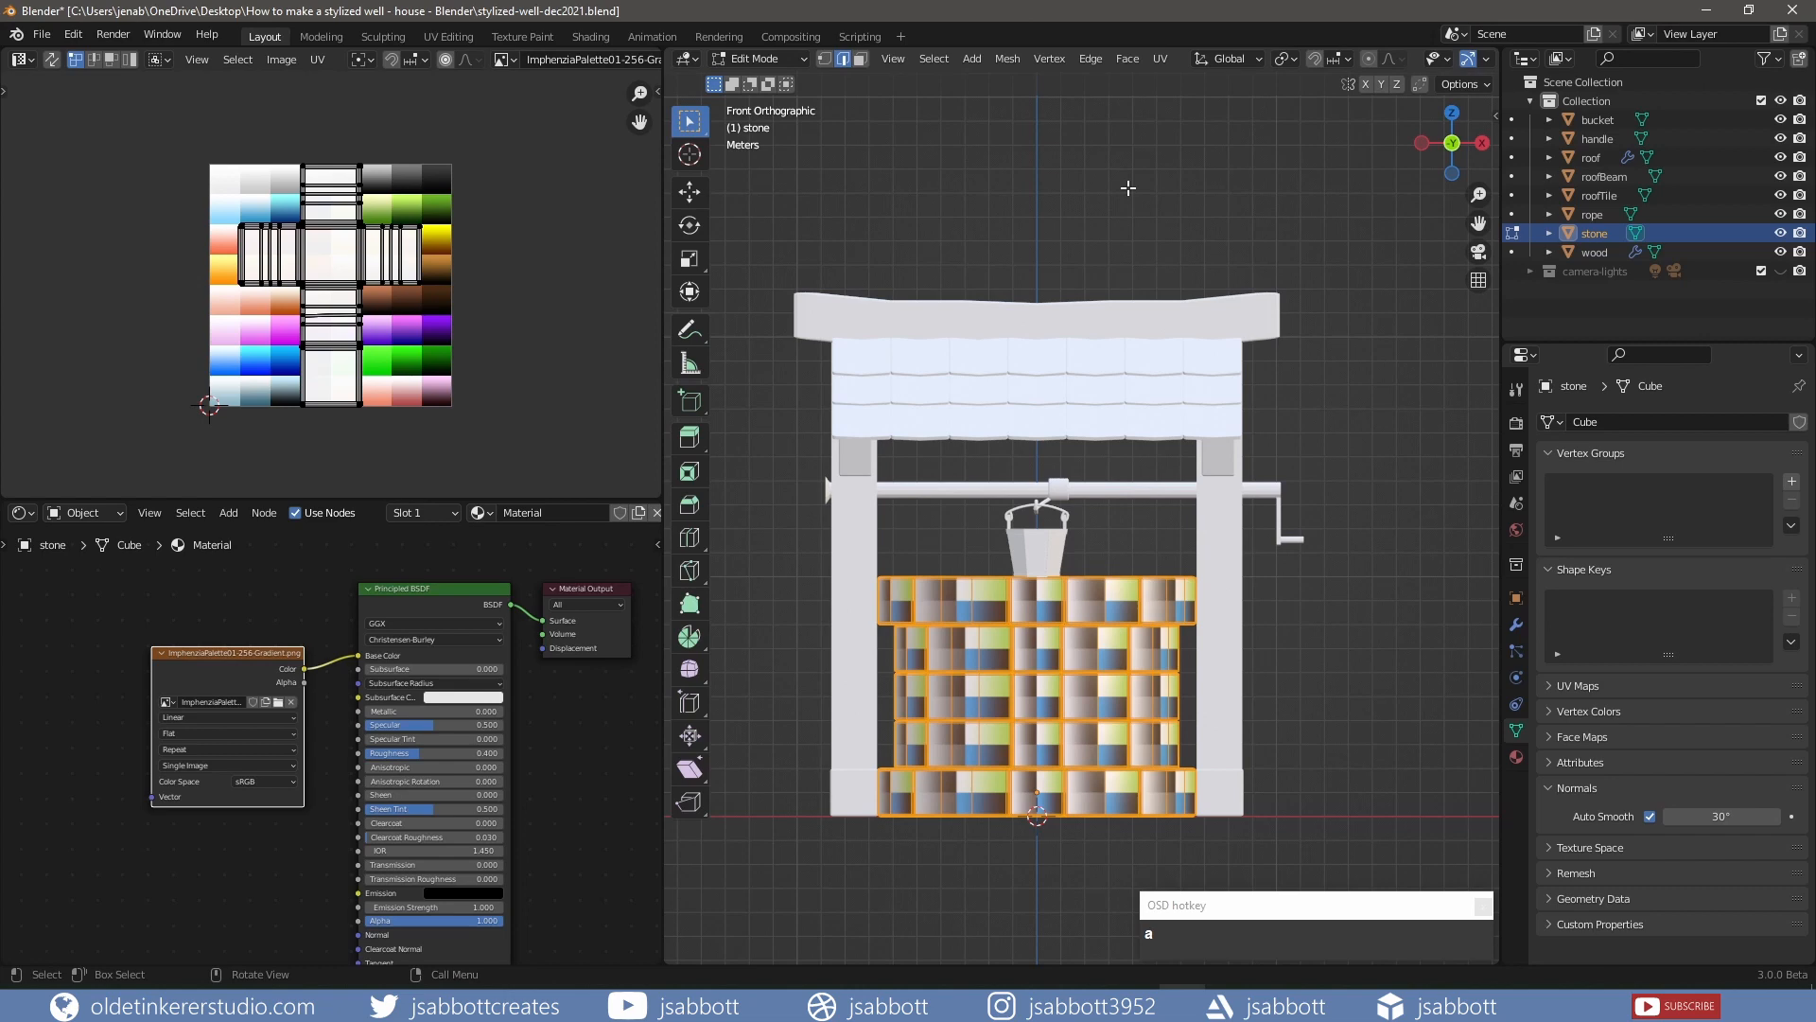
key("u")
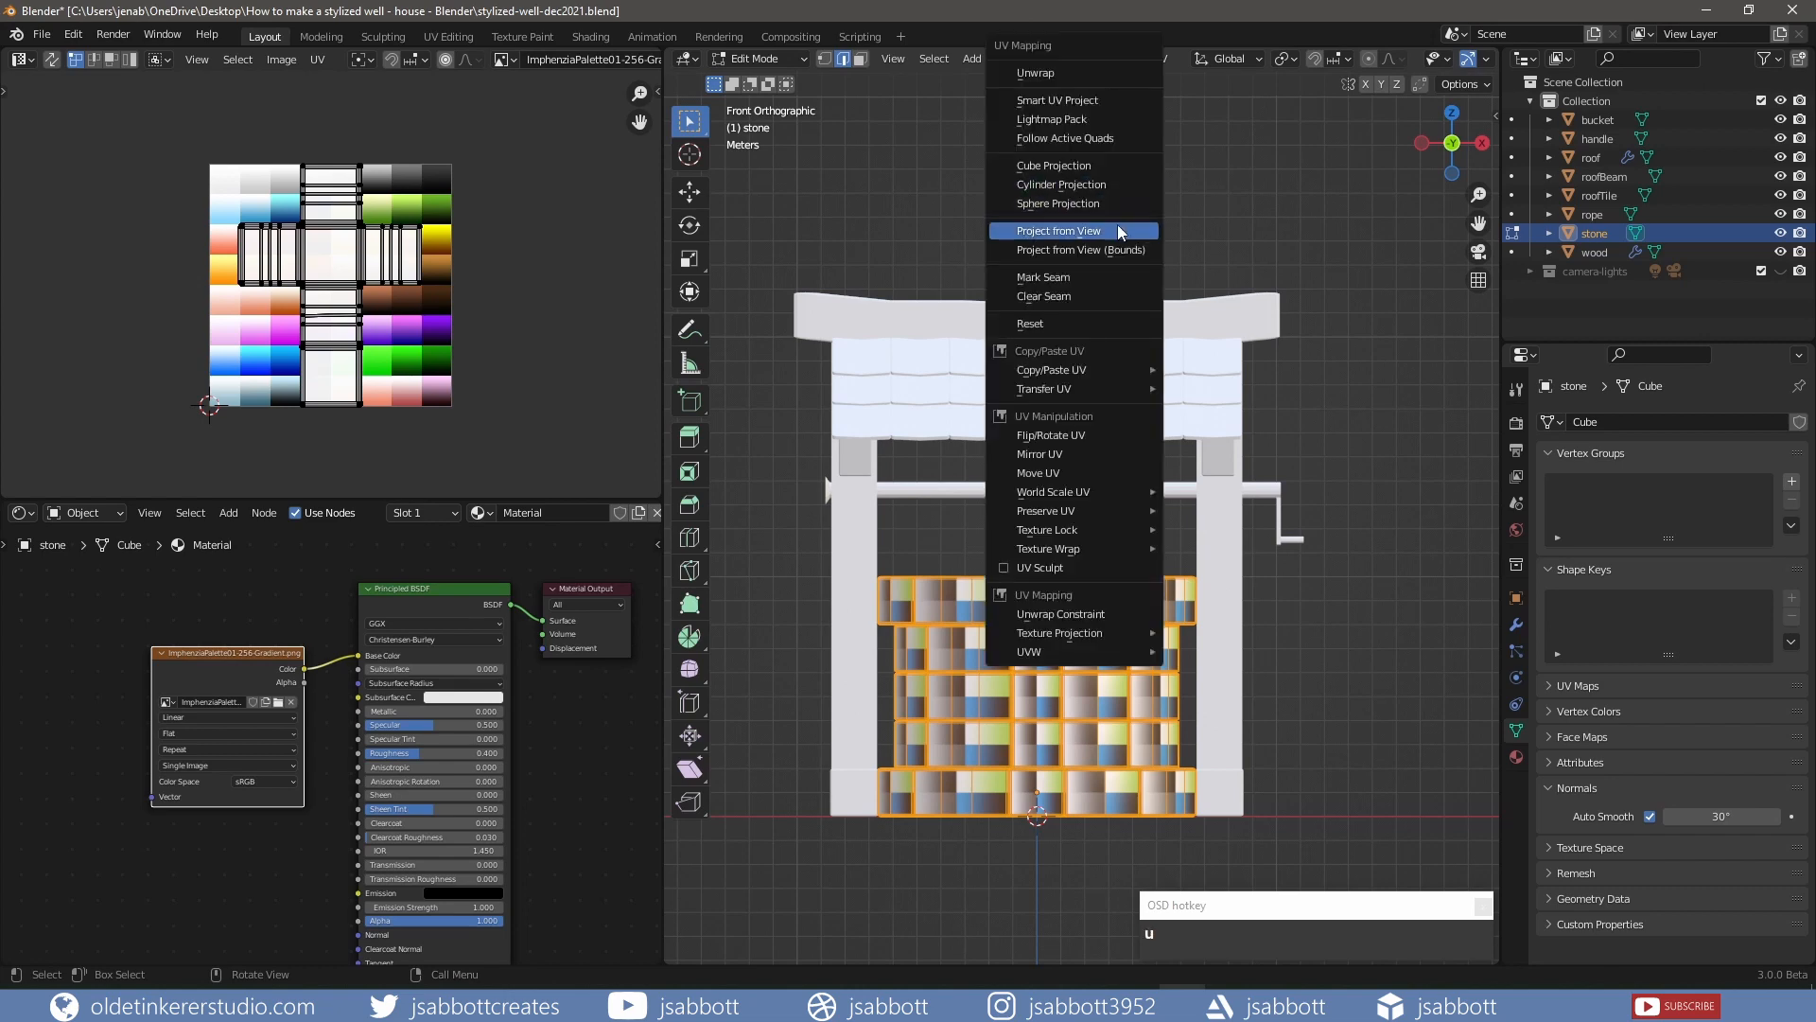
left_click(1116, 230)
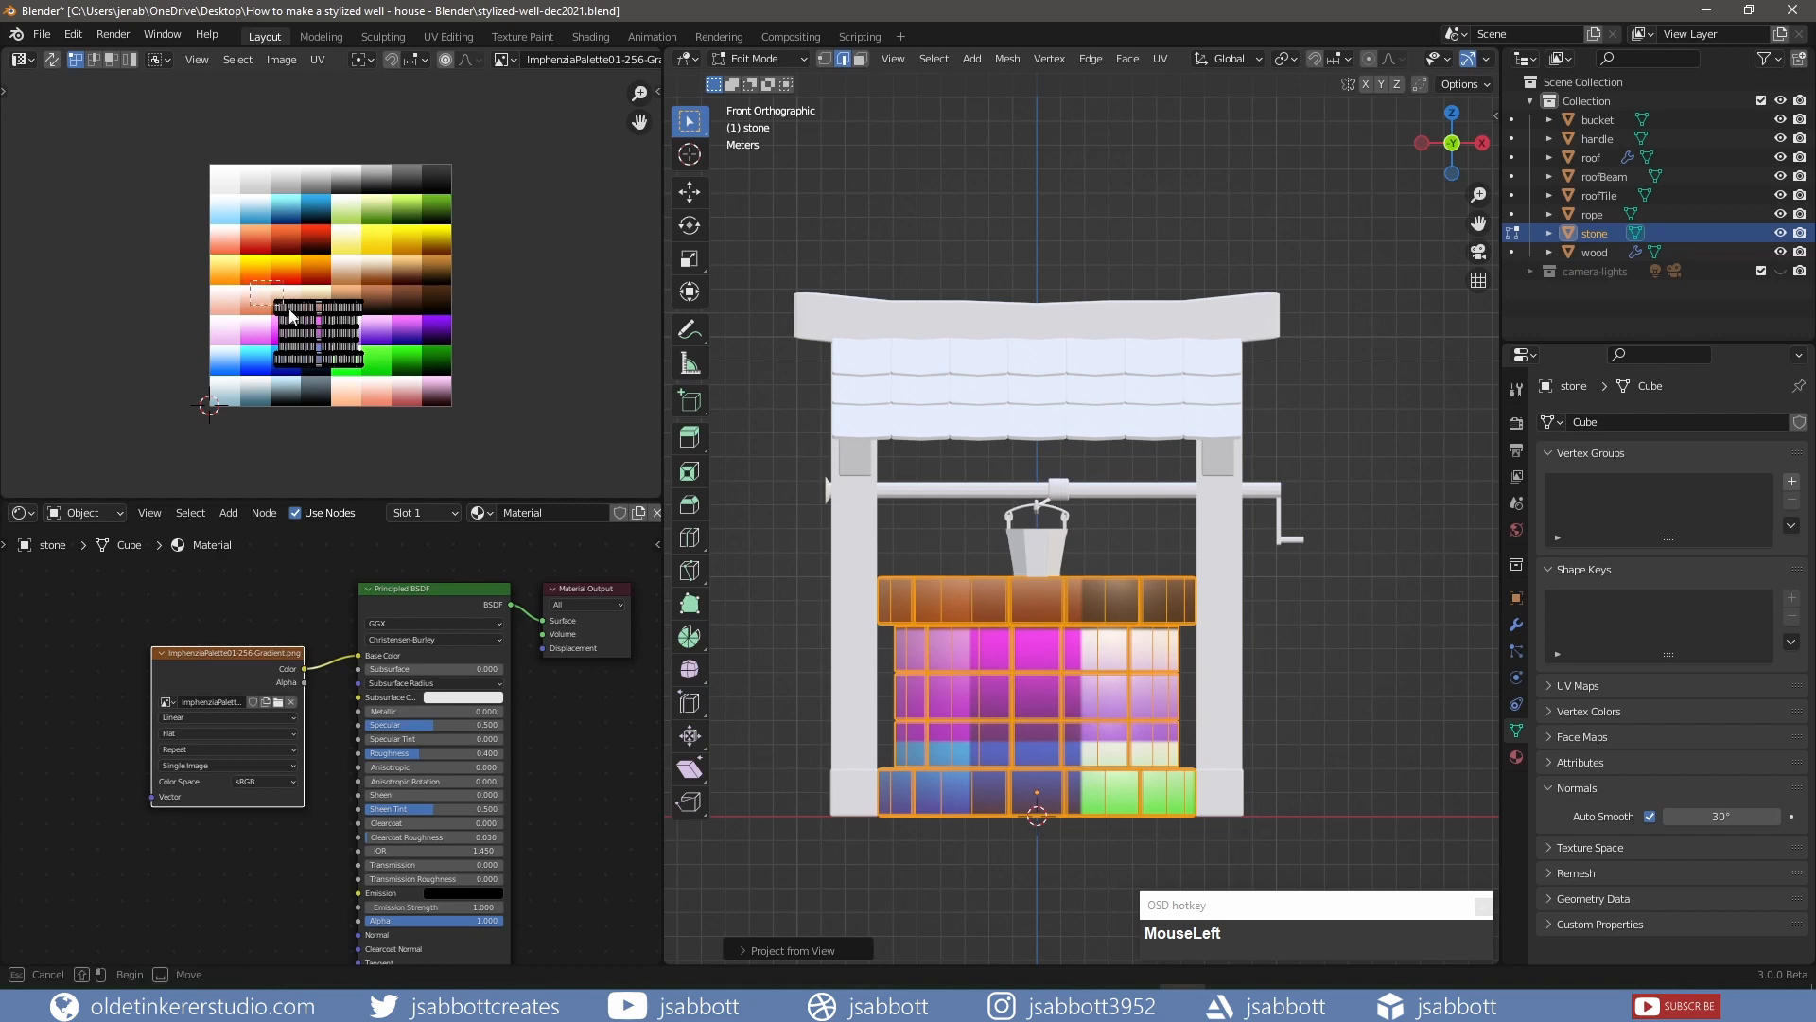
Scale the stone's UVs down to fit one palette swatch and move them onto a mid-grey gradient in the palette's top row
key("s")
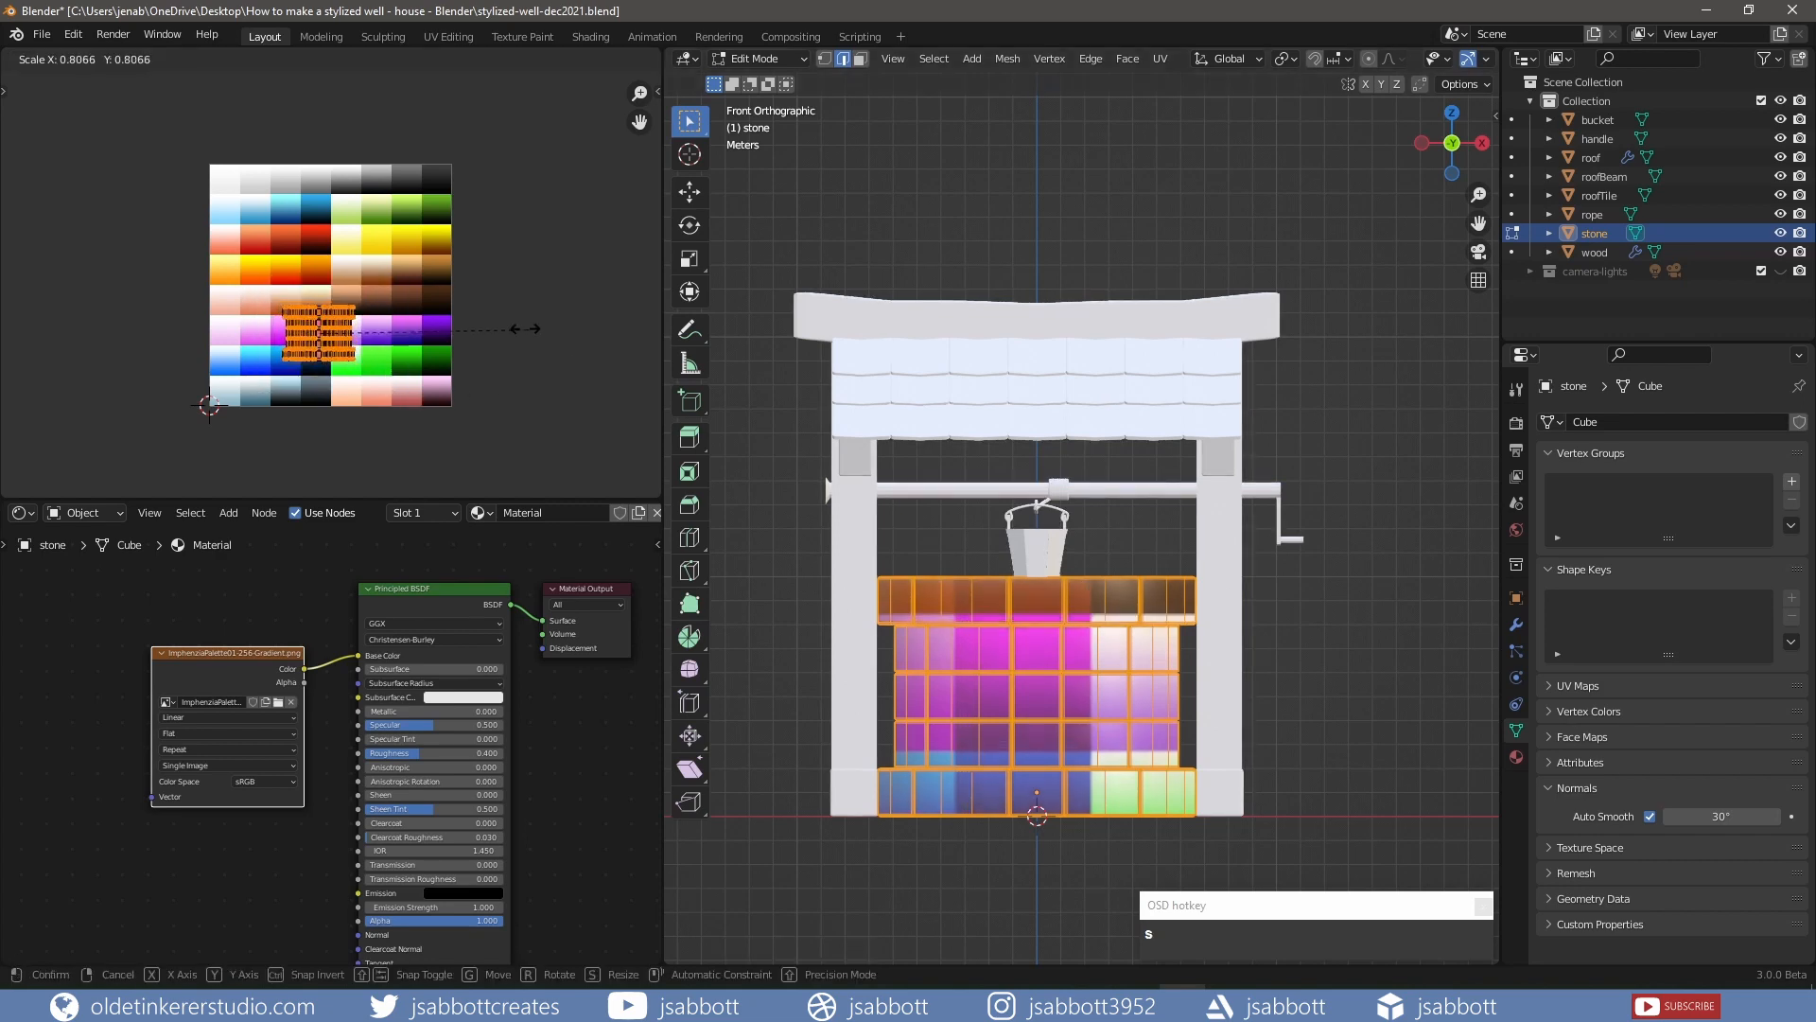
left_click(417, 321)
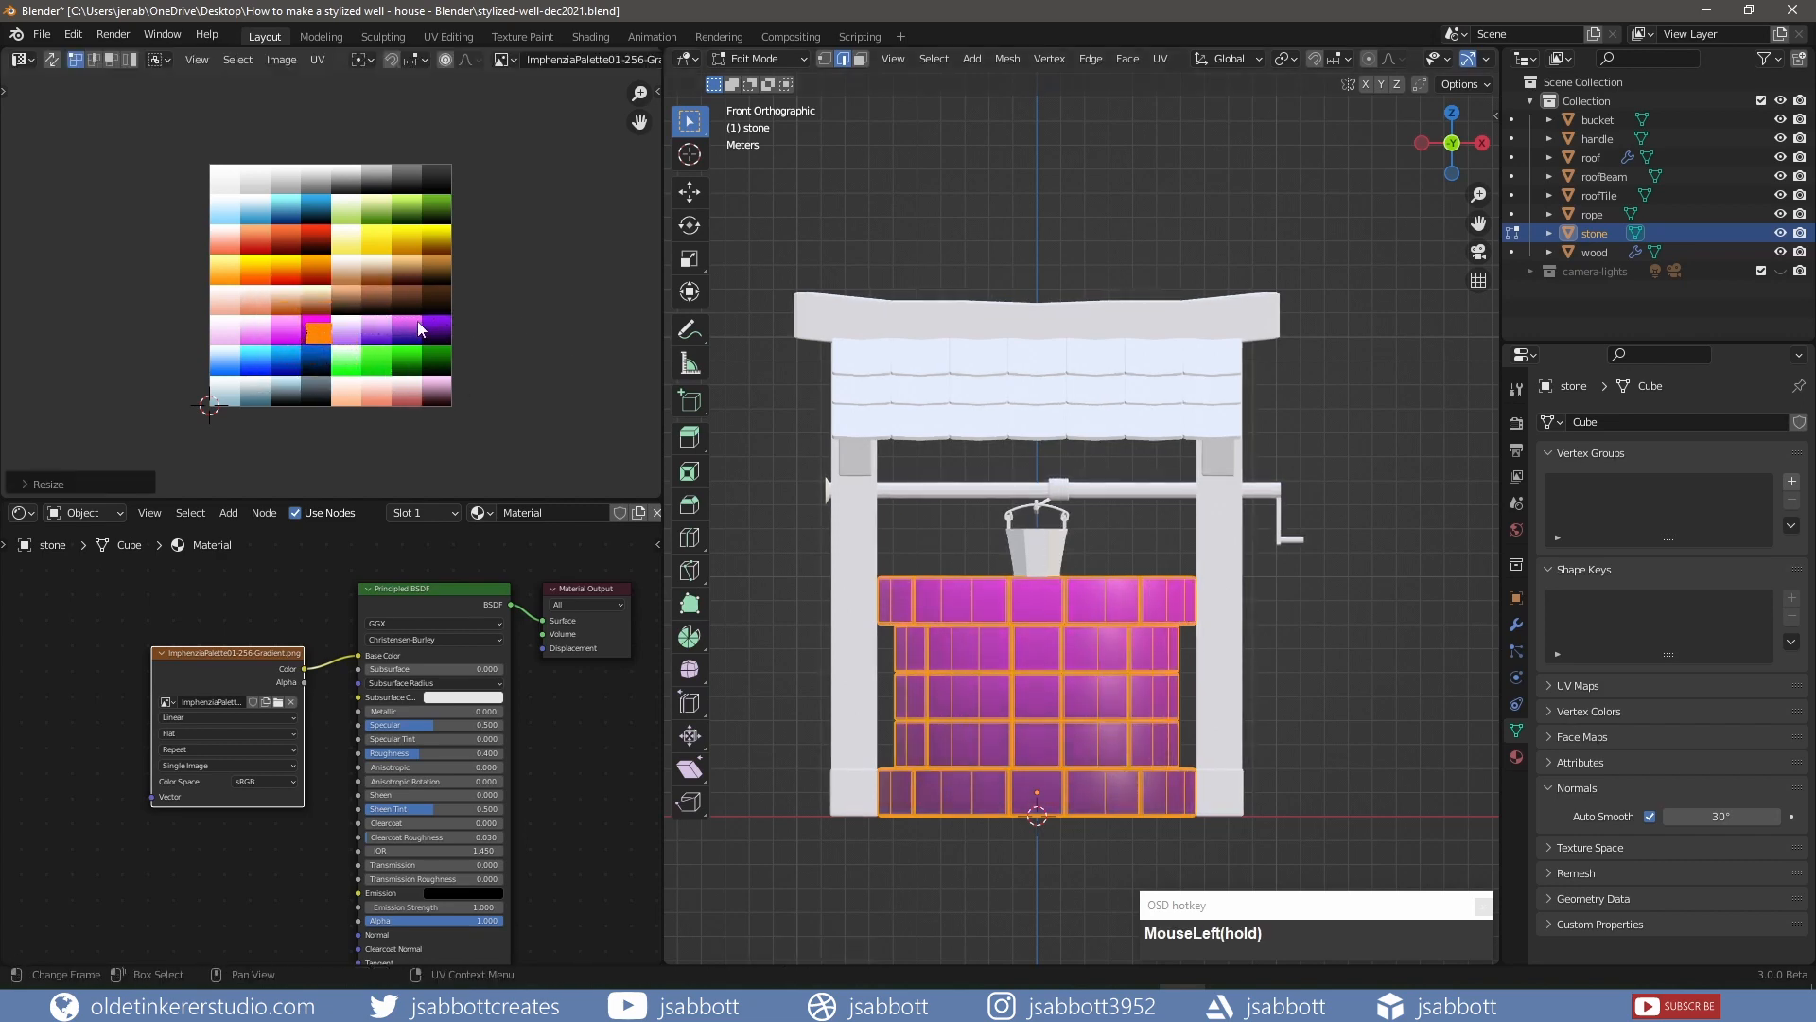
scroll(422, 322, "up", 3)
scroll(422, 321, "up", 2)
key("g")
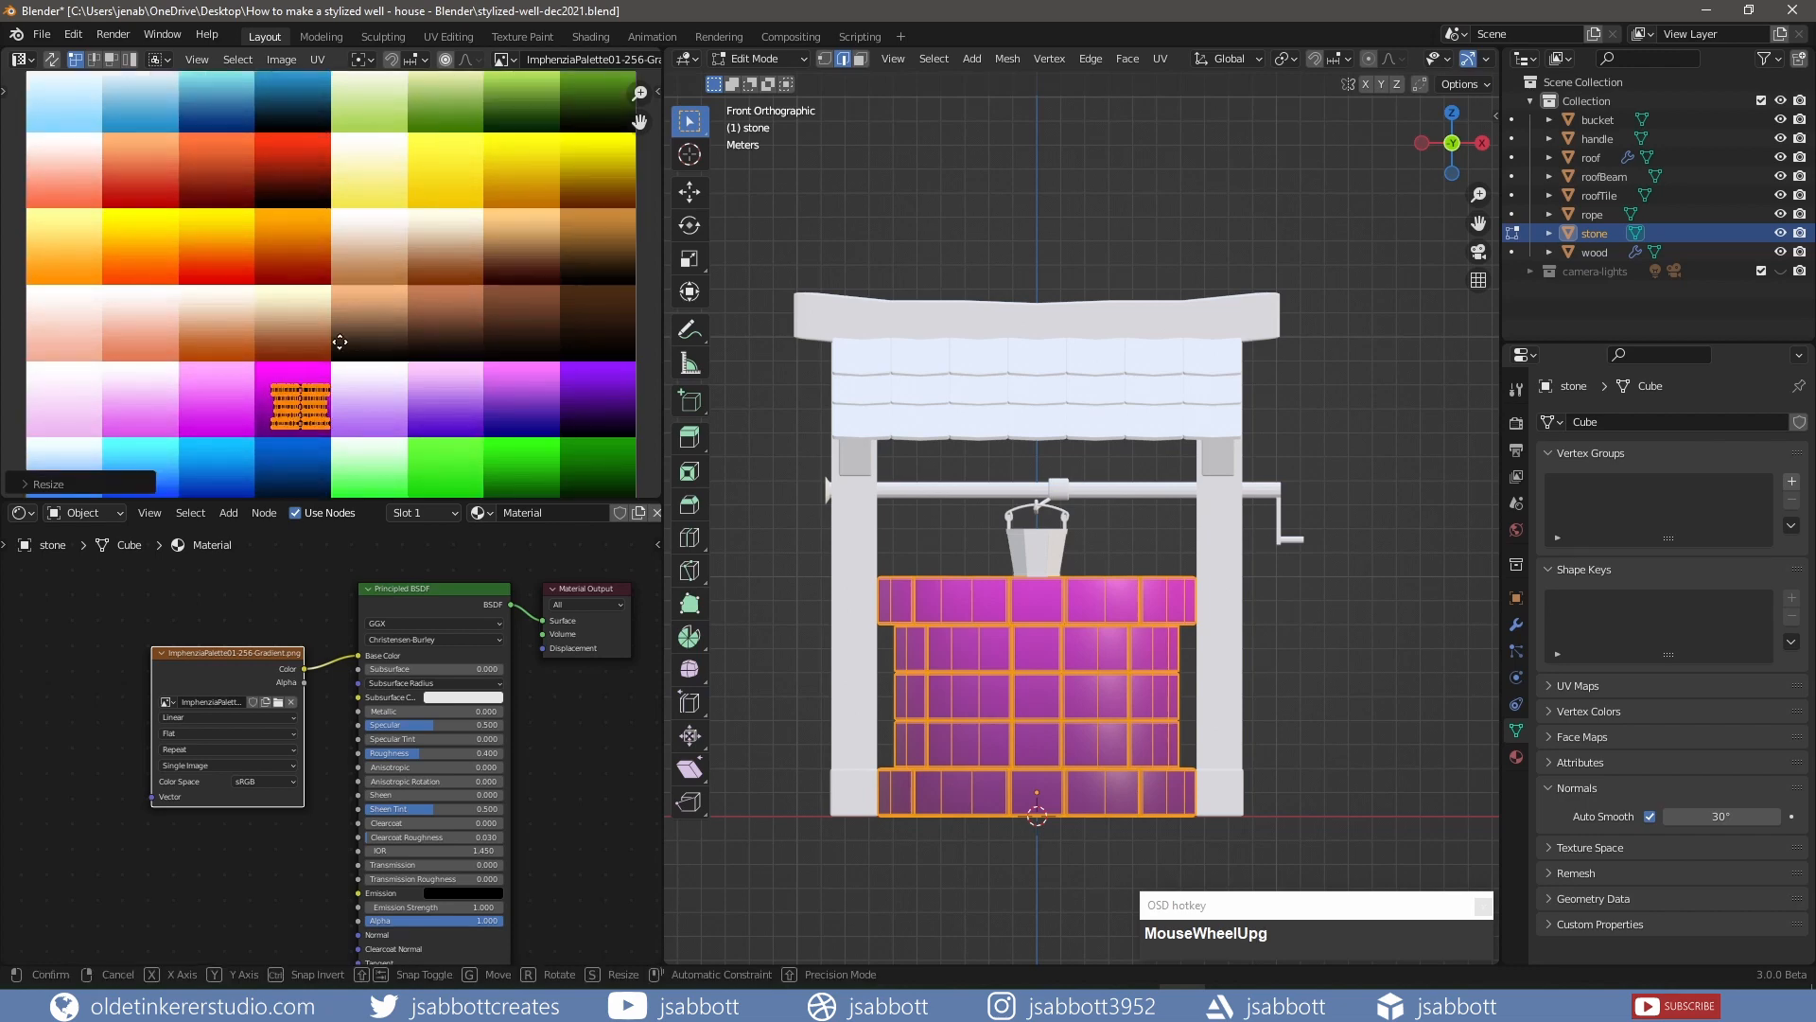
left_click(549, 100)
middle_click_drag(517, 155, 476, 322, "shift")
key("g")
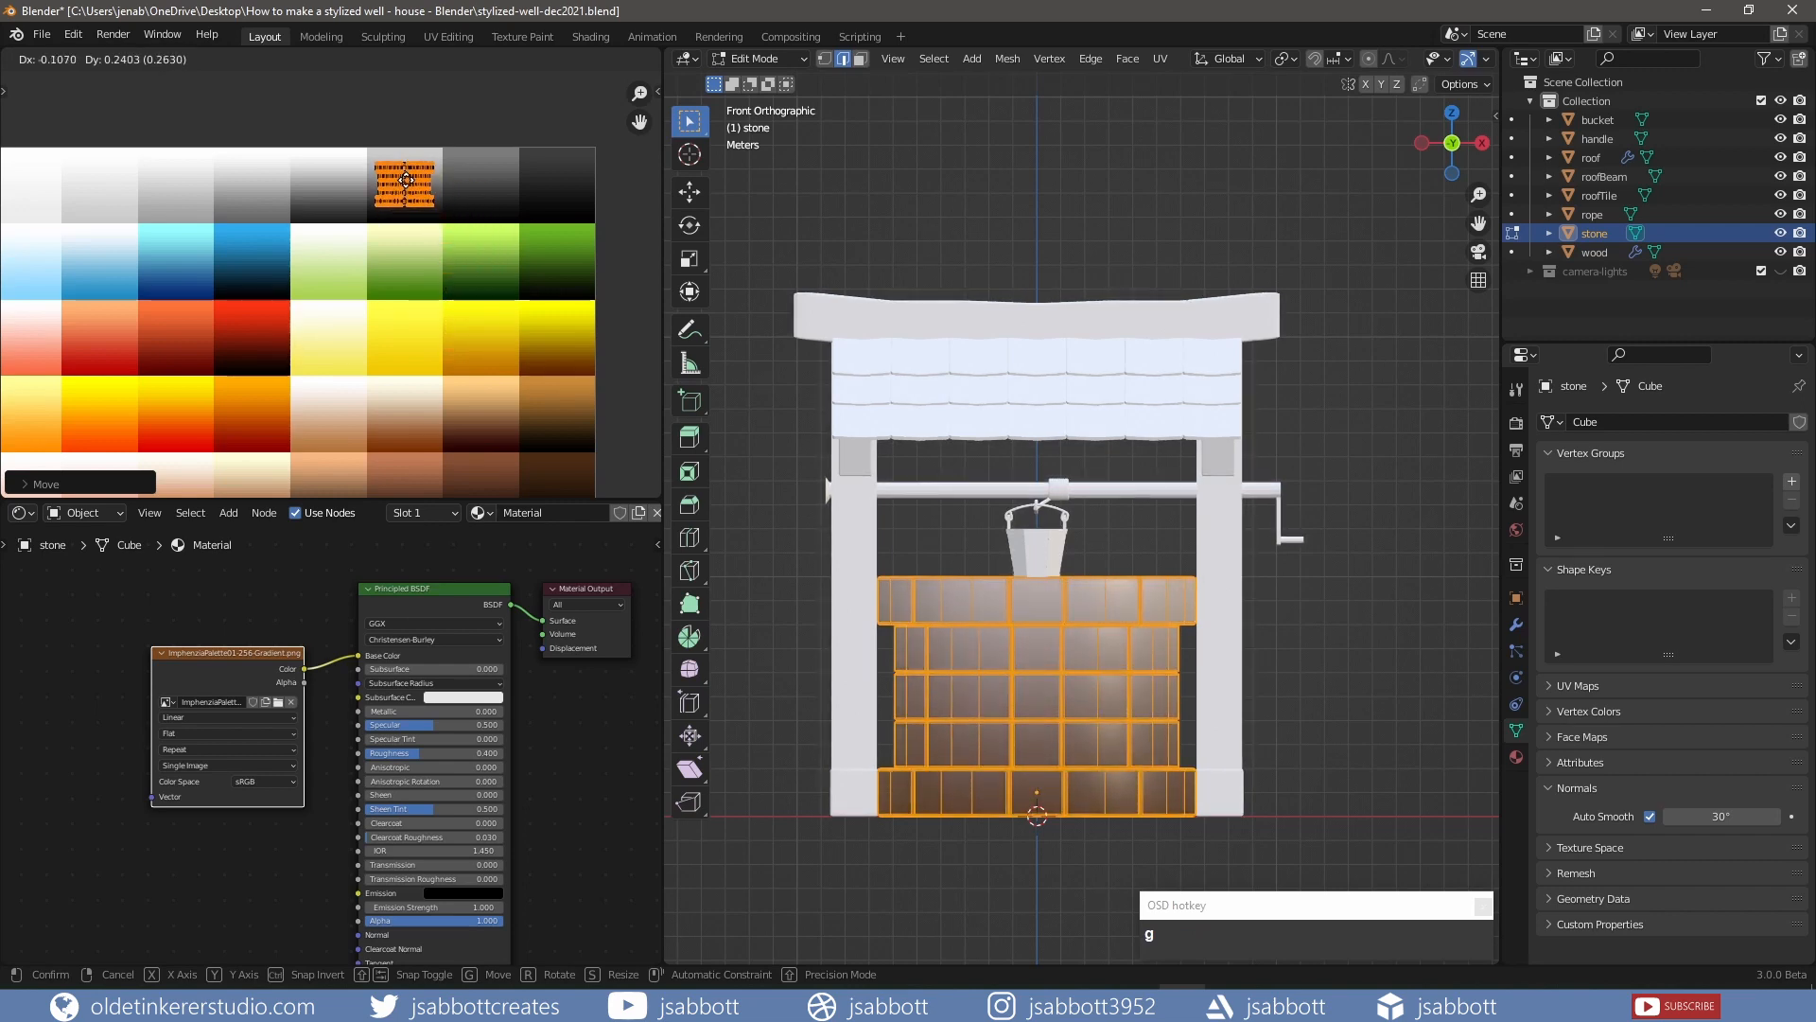
left_click(405, 181)
Stretch the stone's UVs along Y to span the grey swatch's height, leave Edit Mode and inspect the well at an angle
key("s")
key("y")
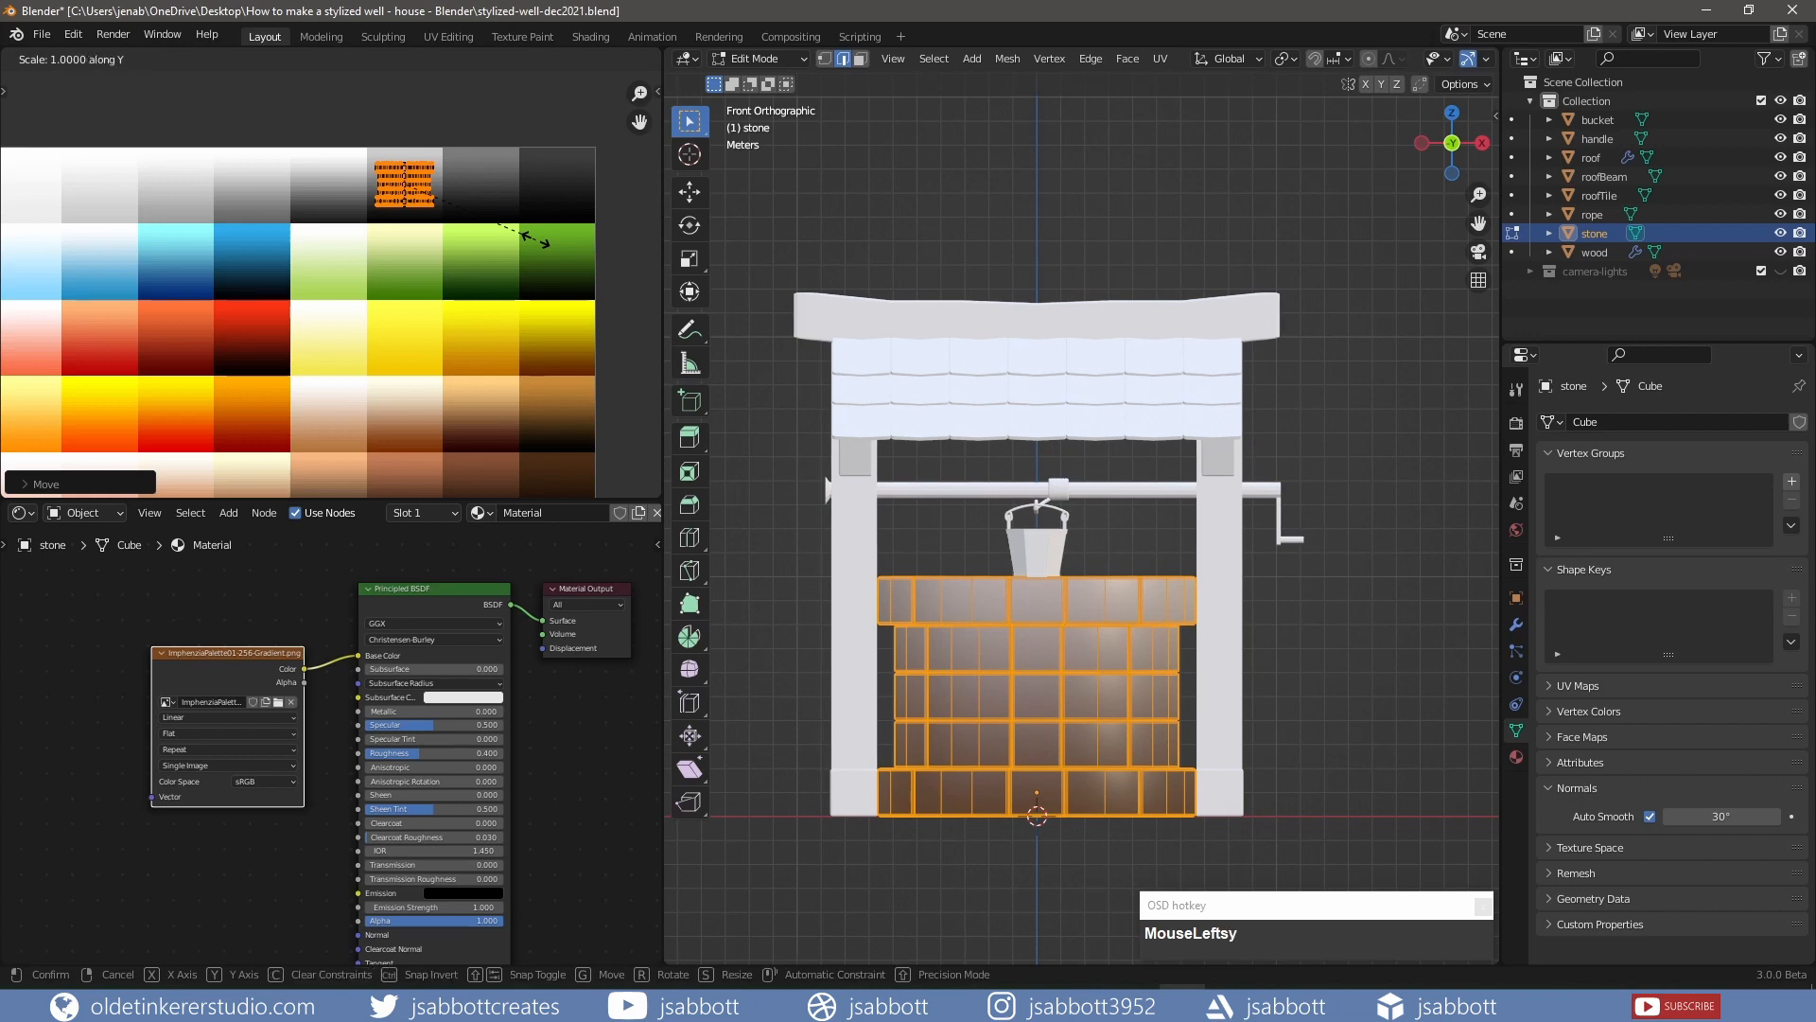
left_click(537, 233)
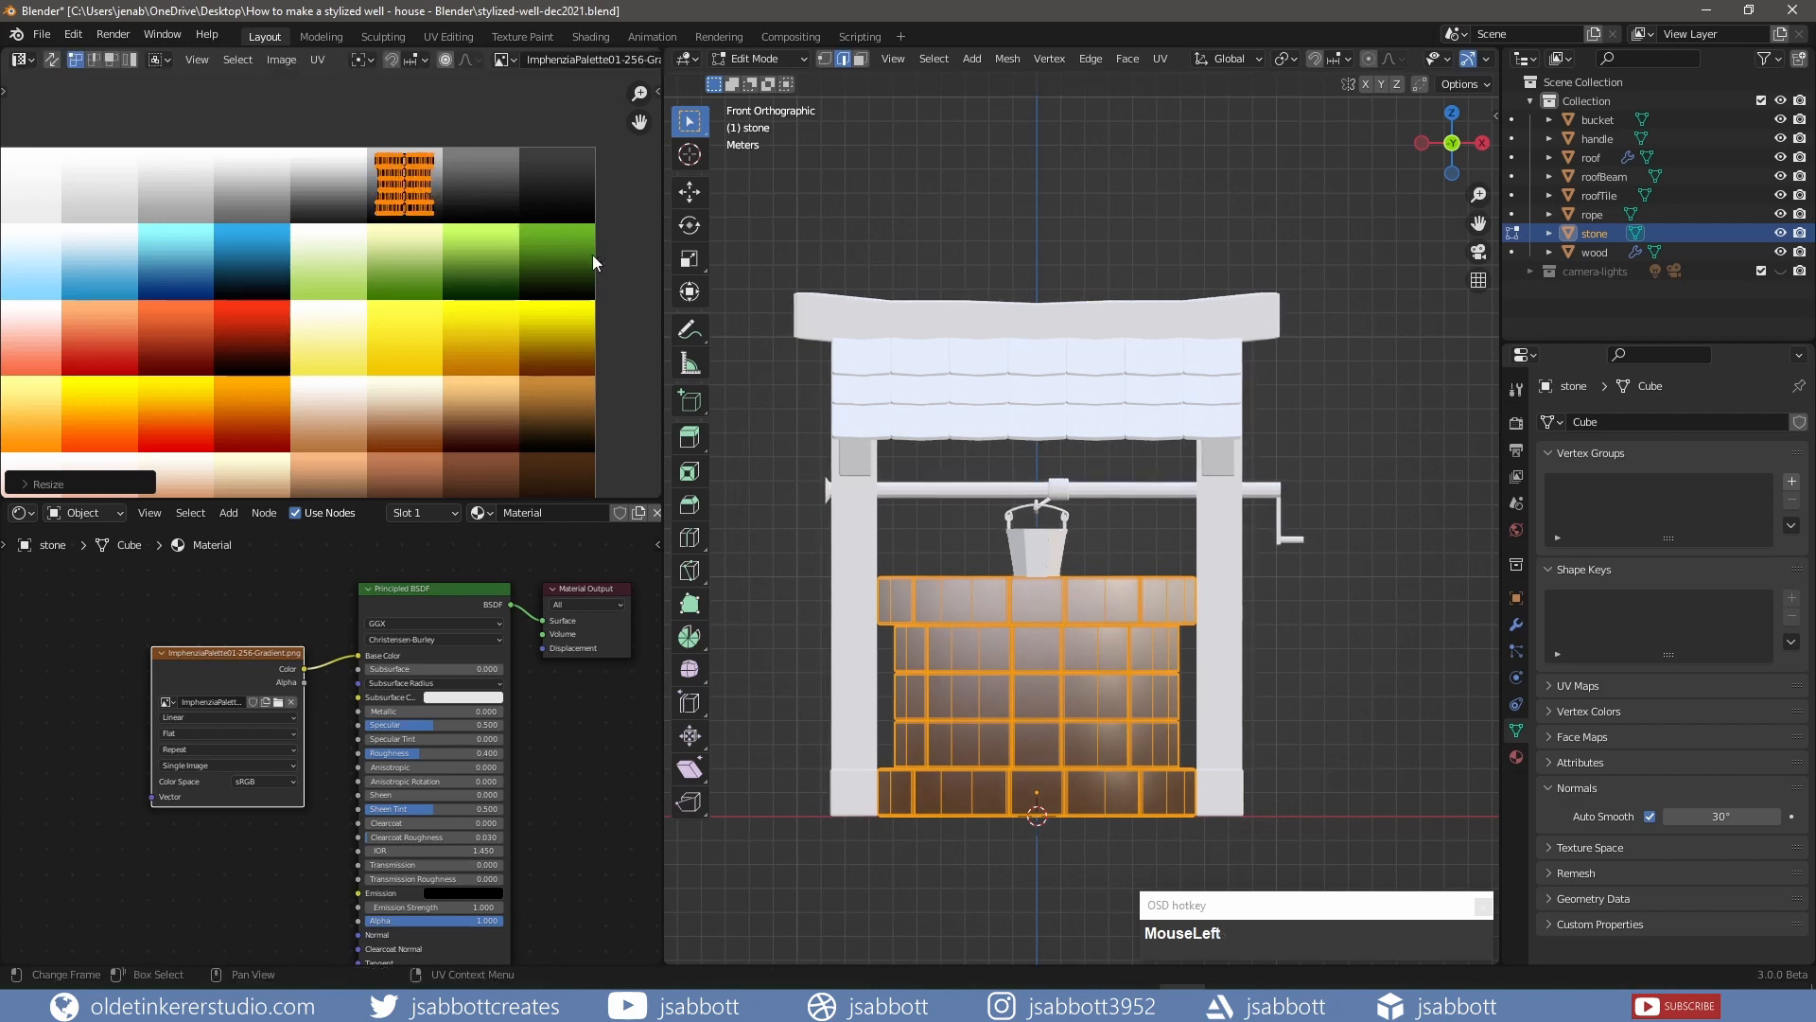
key("Tab")
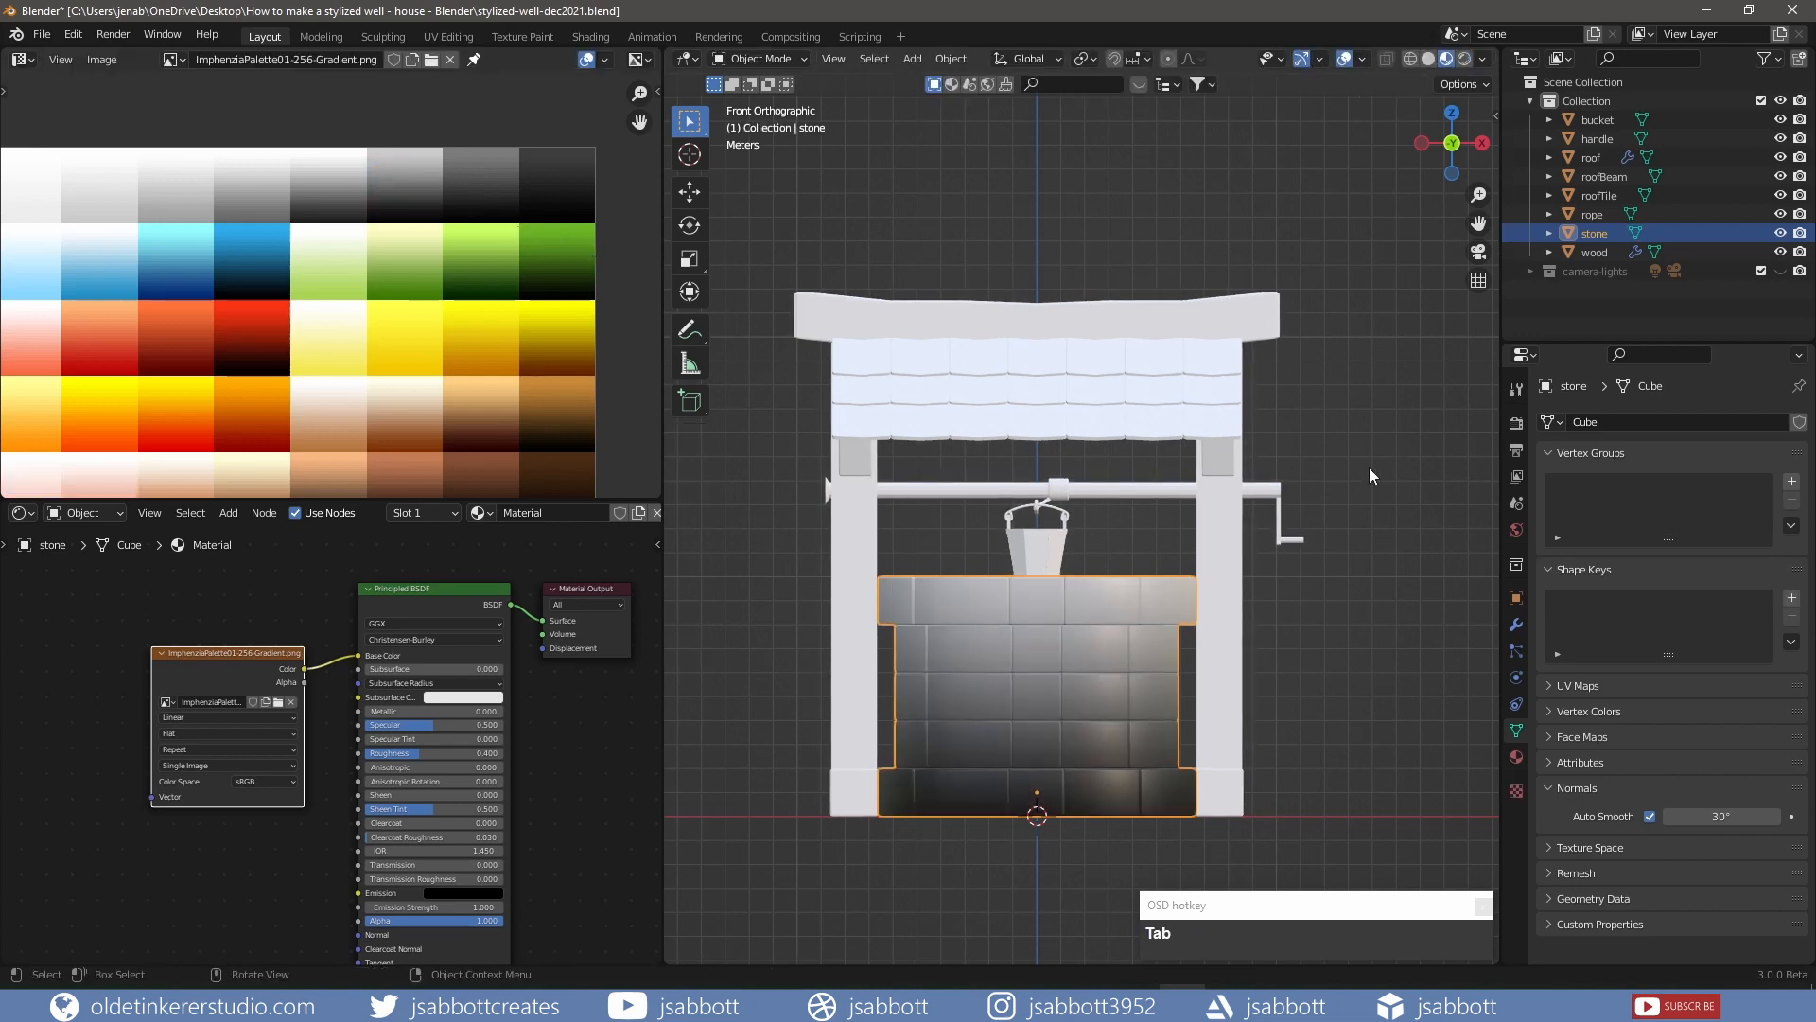
middle_click_drag(1361, 486, 1440, 473)
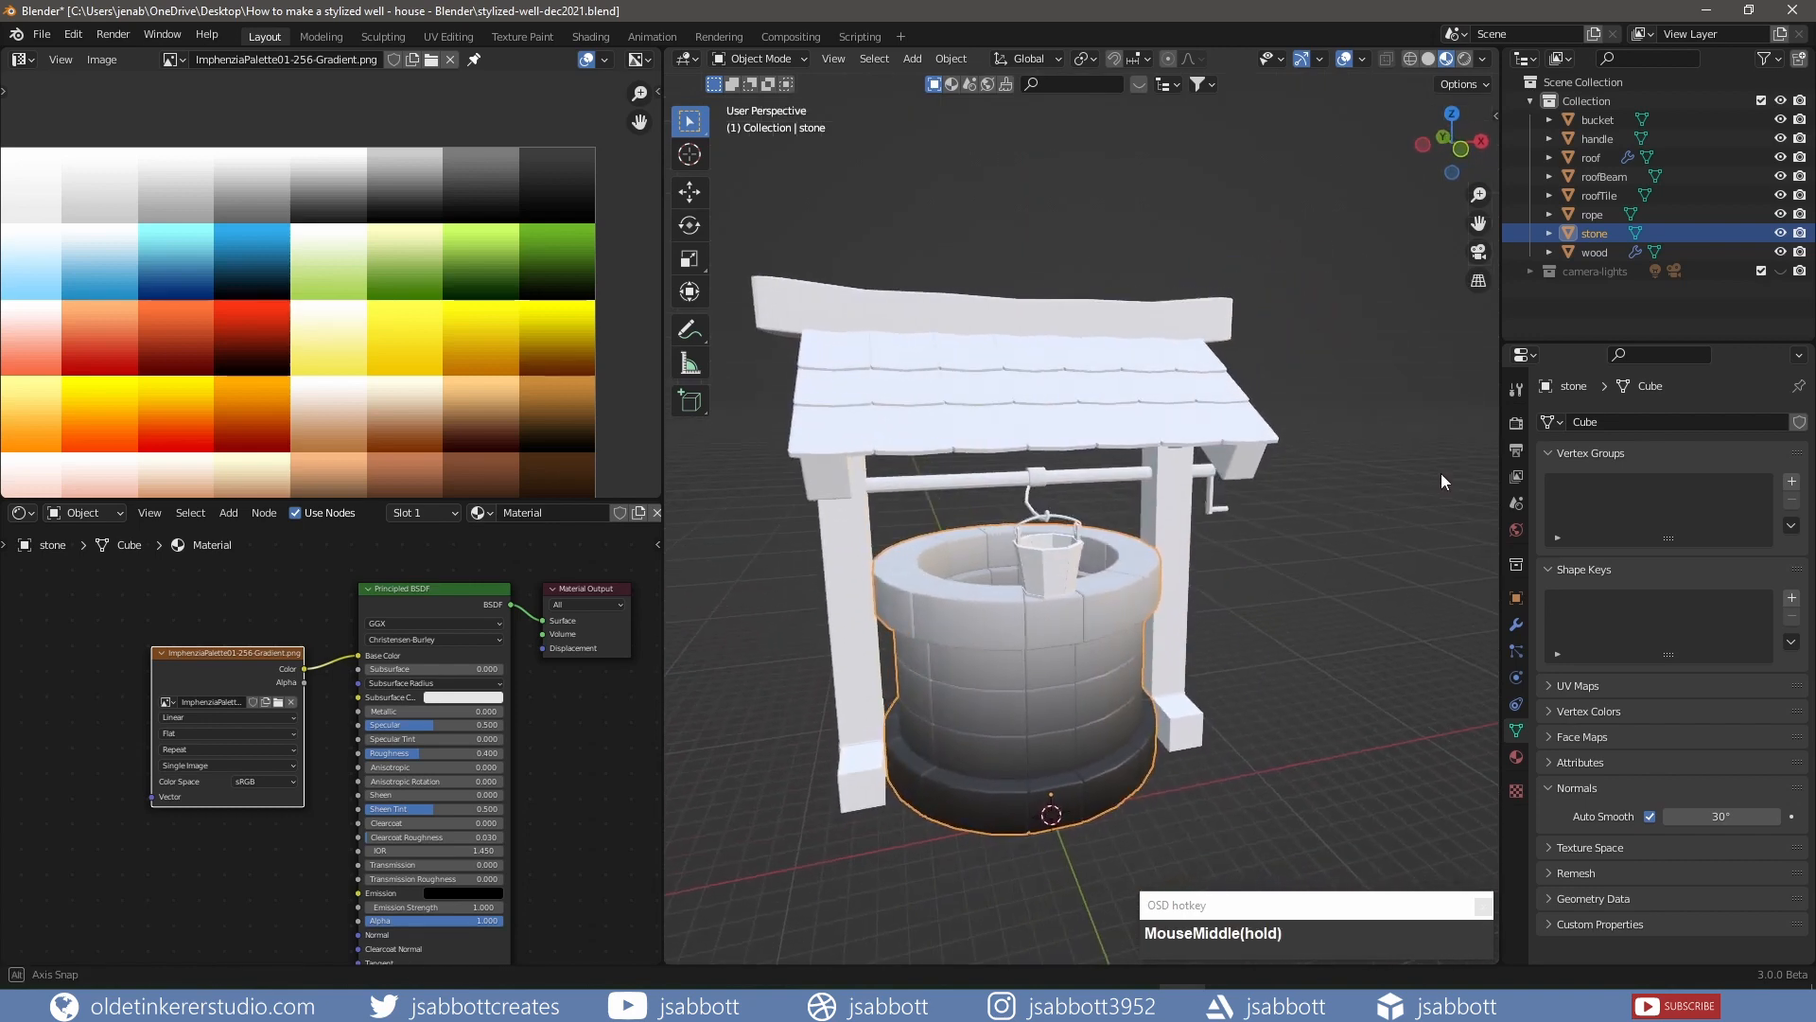